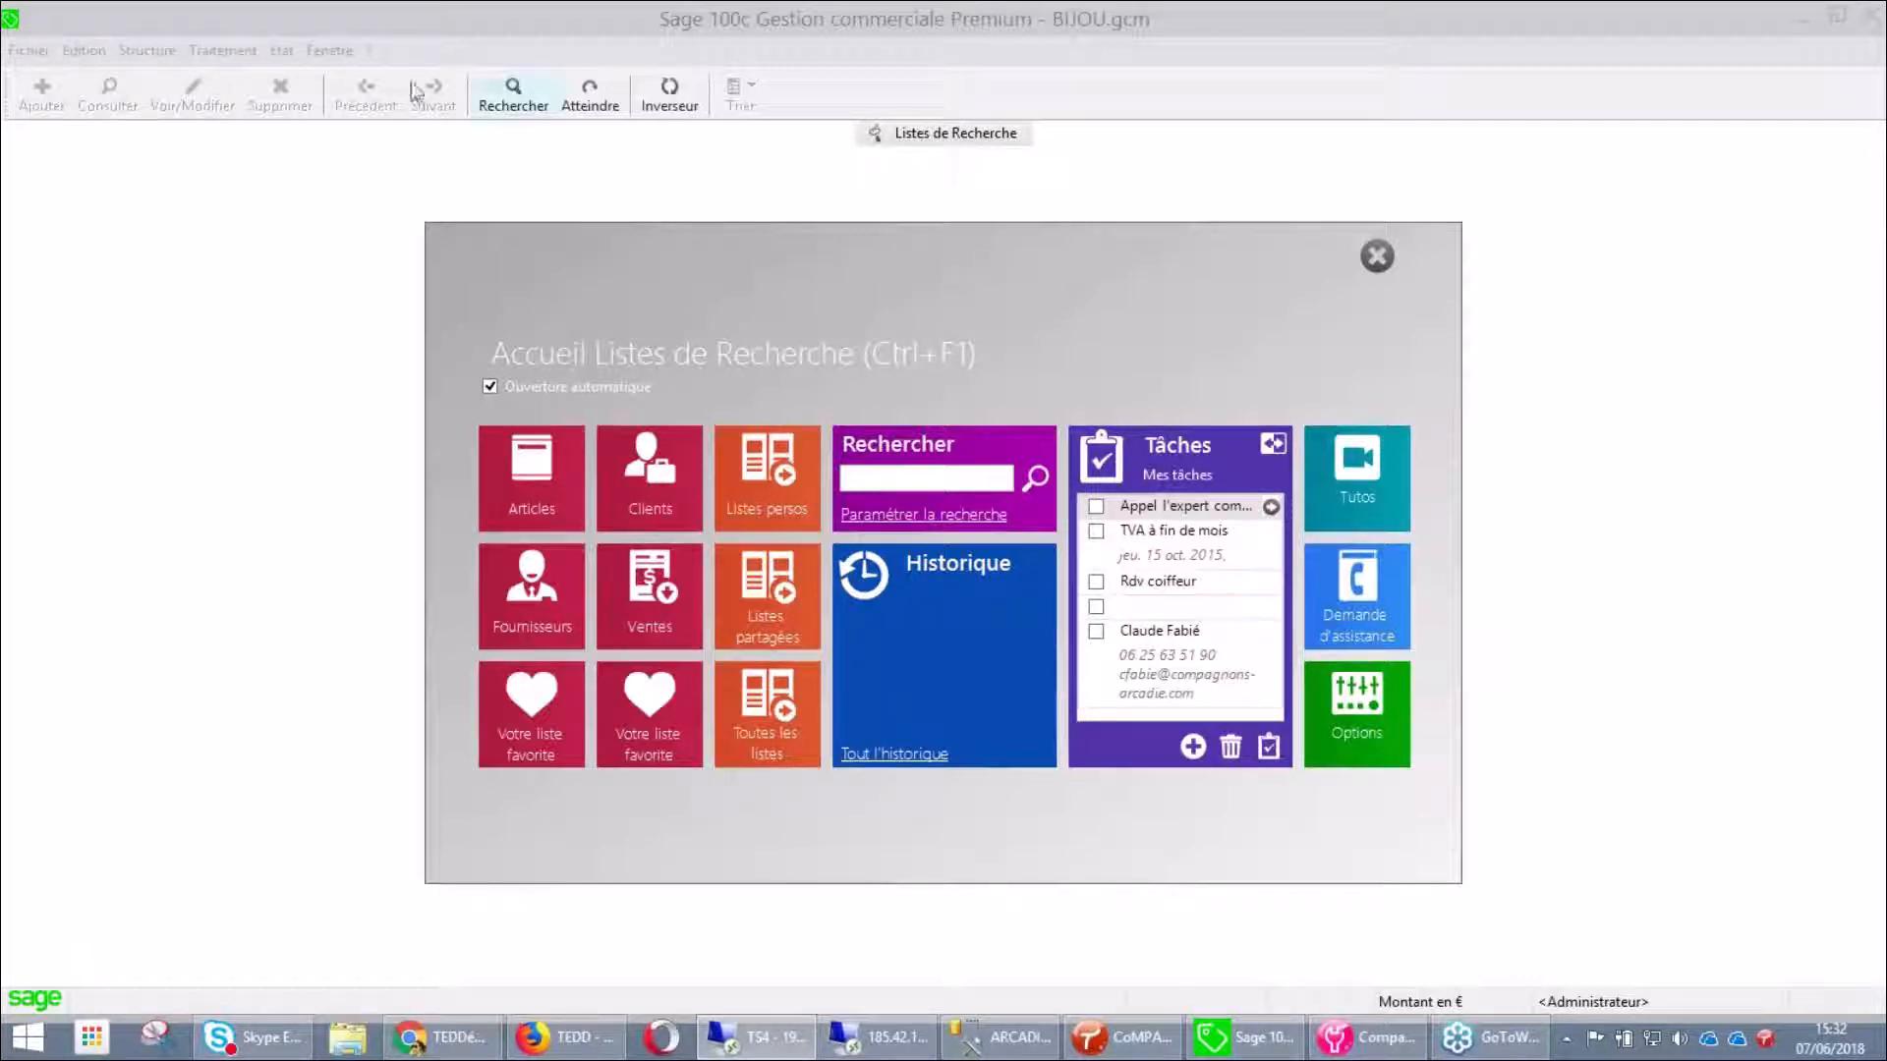
Open the Articles search list with its 92 jewellery items from the Listes de Recherche home
left_click(148, 50)
left_click(167, 105)
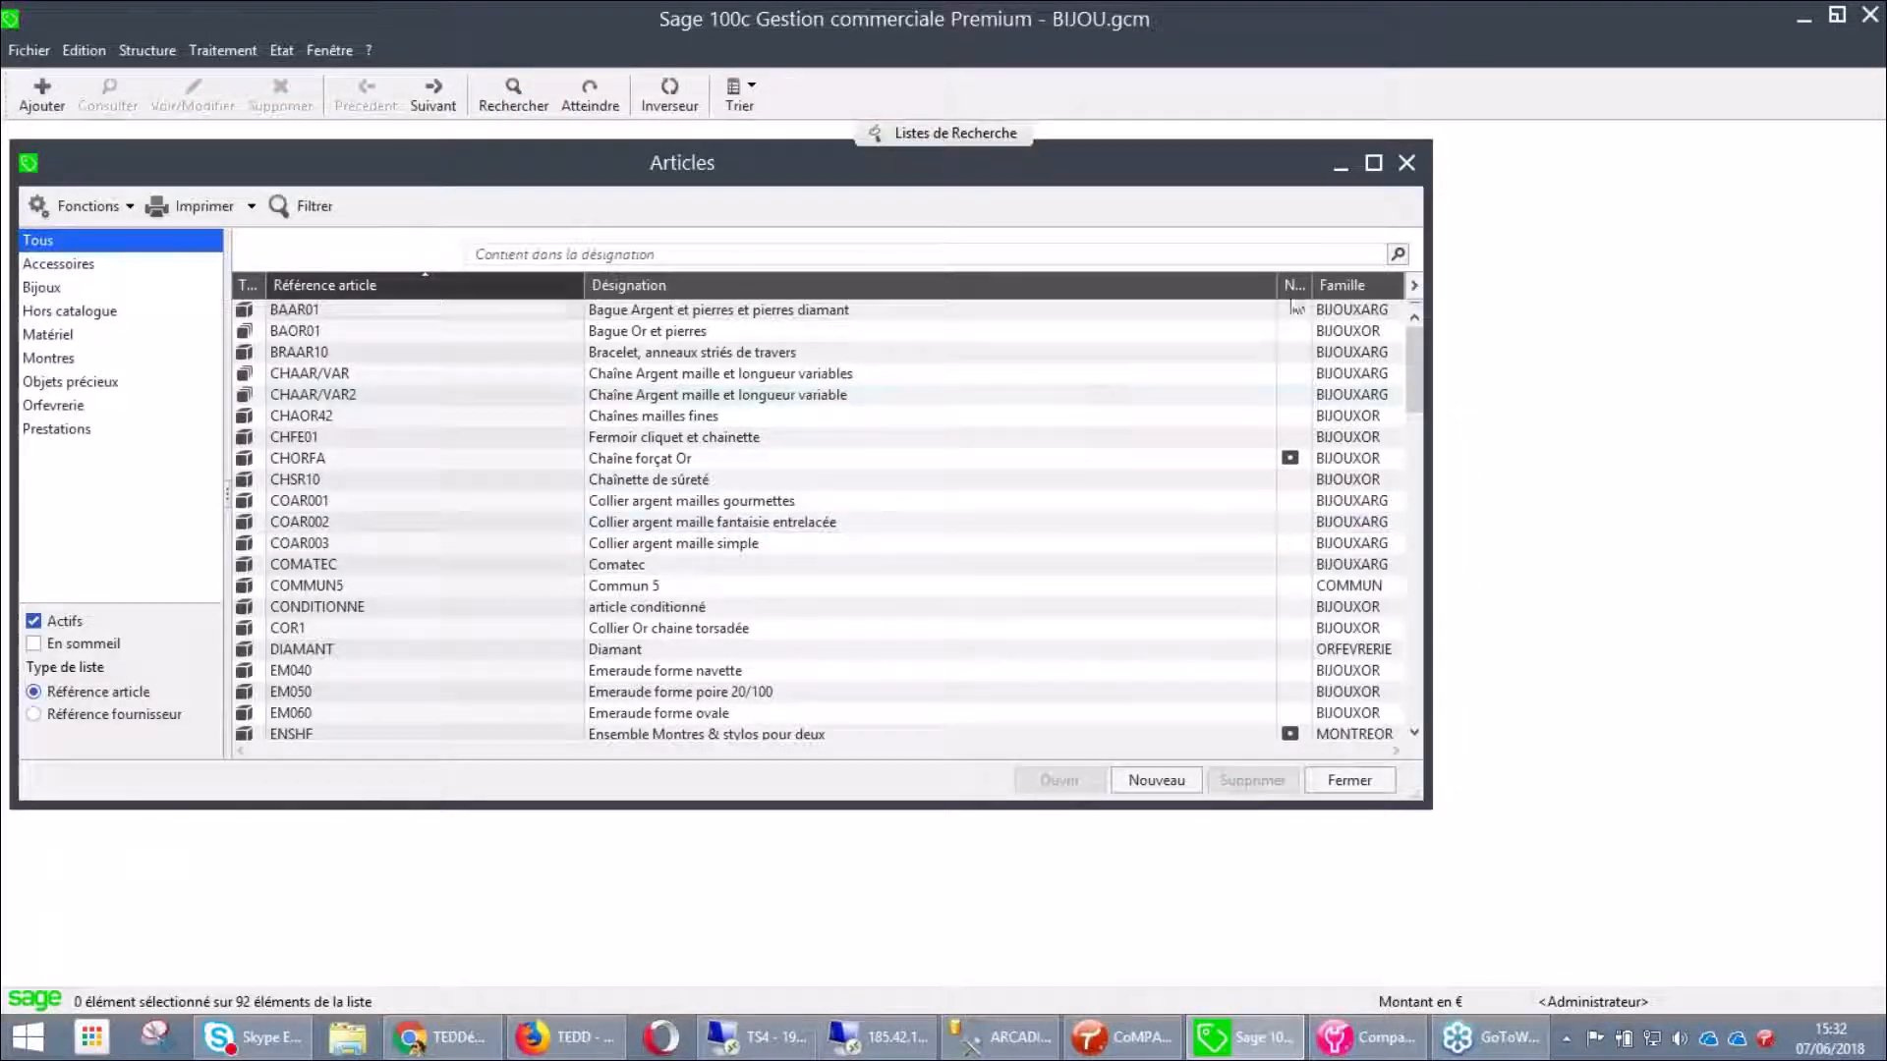
left_click(1406, 164)
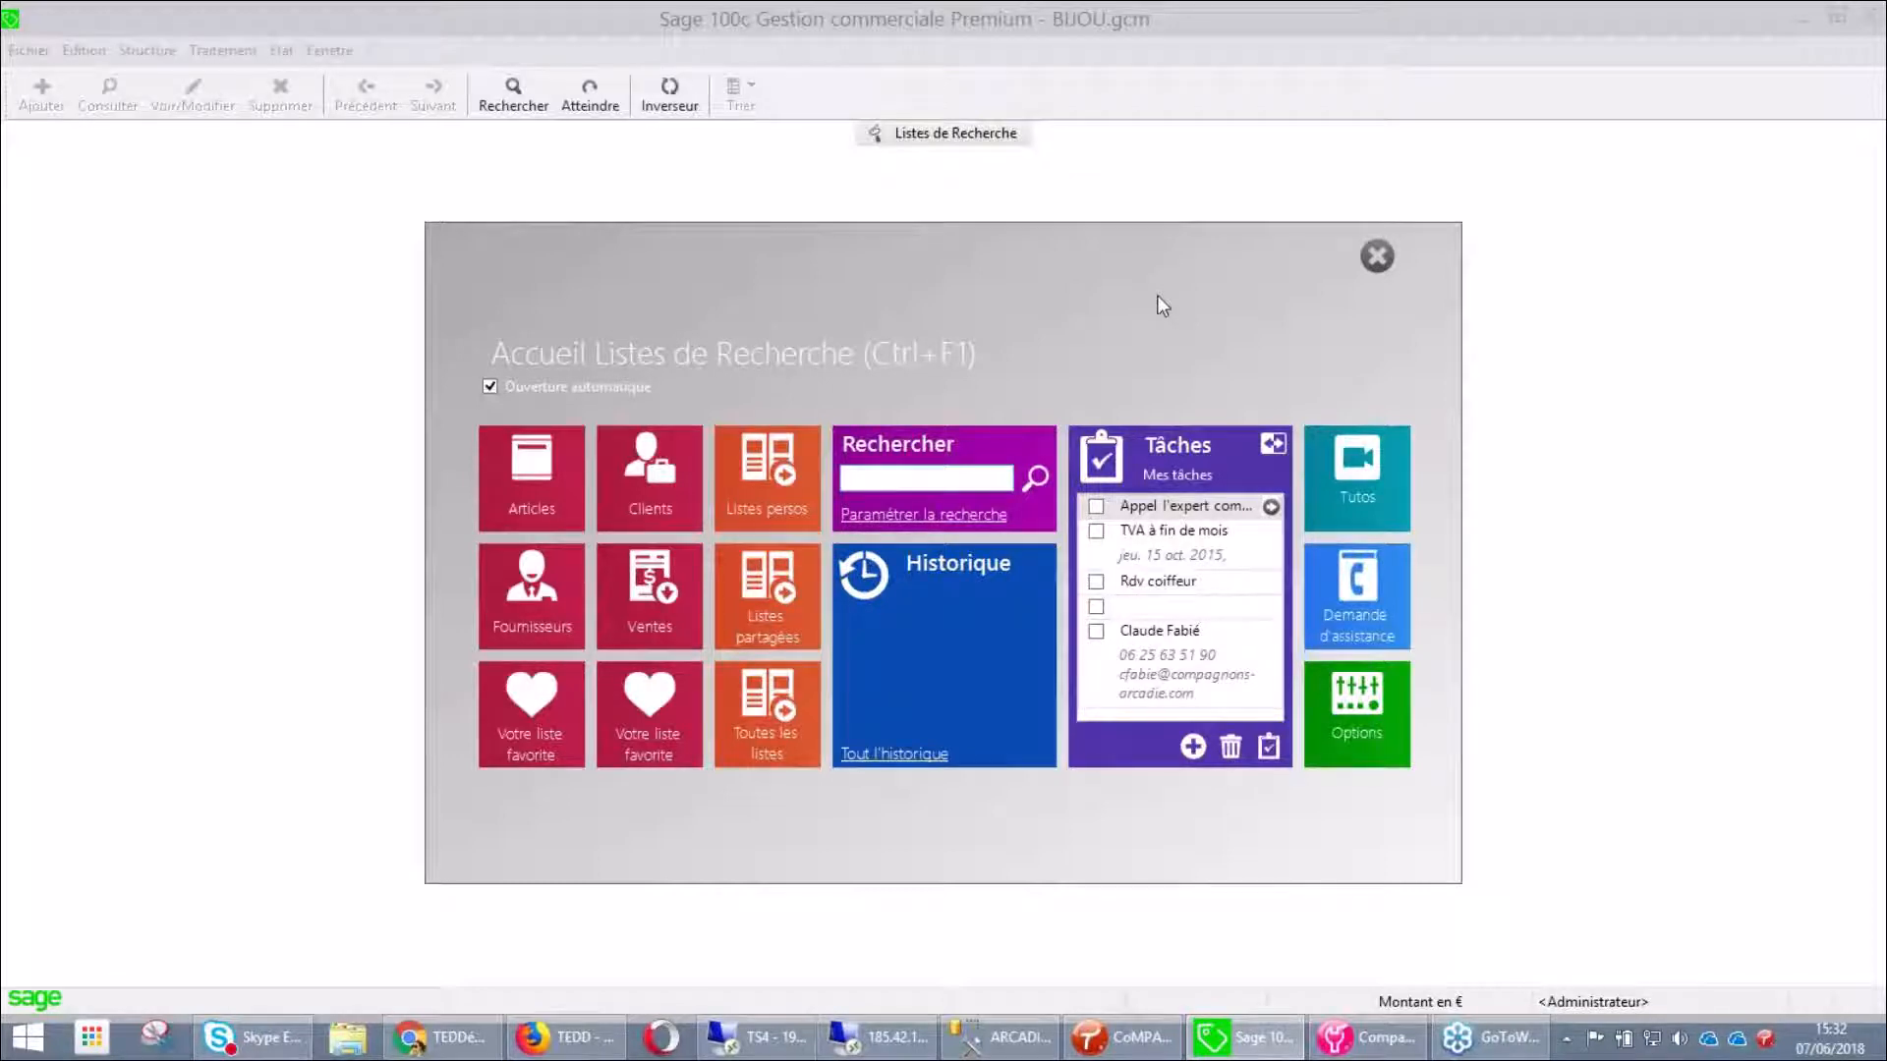
left_click(525, 503)
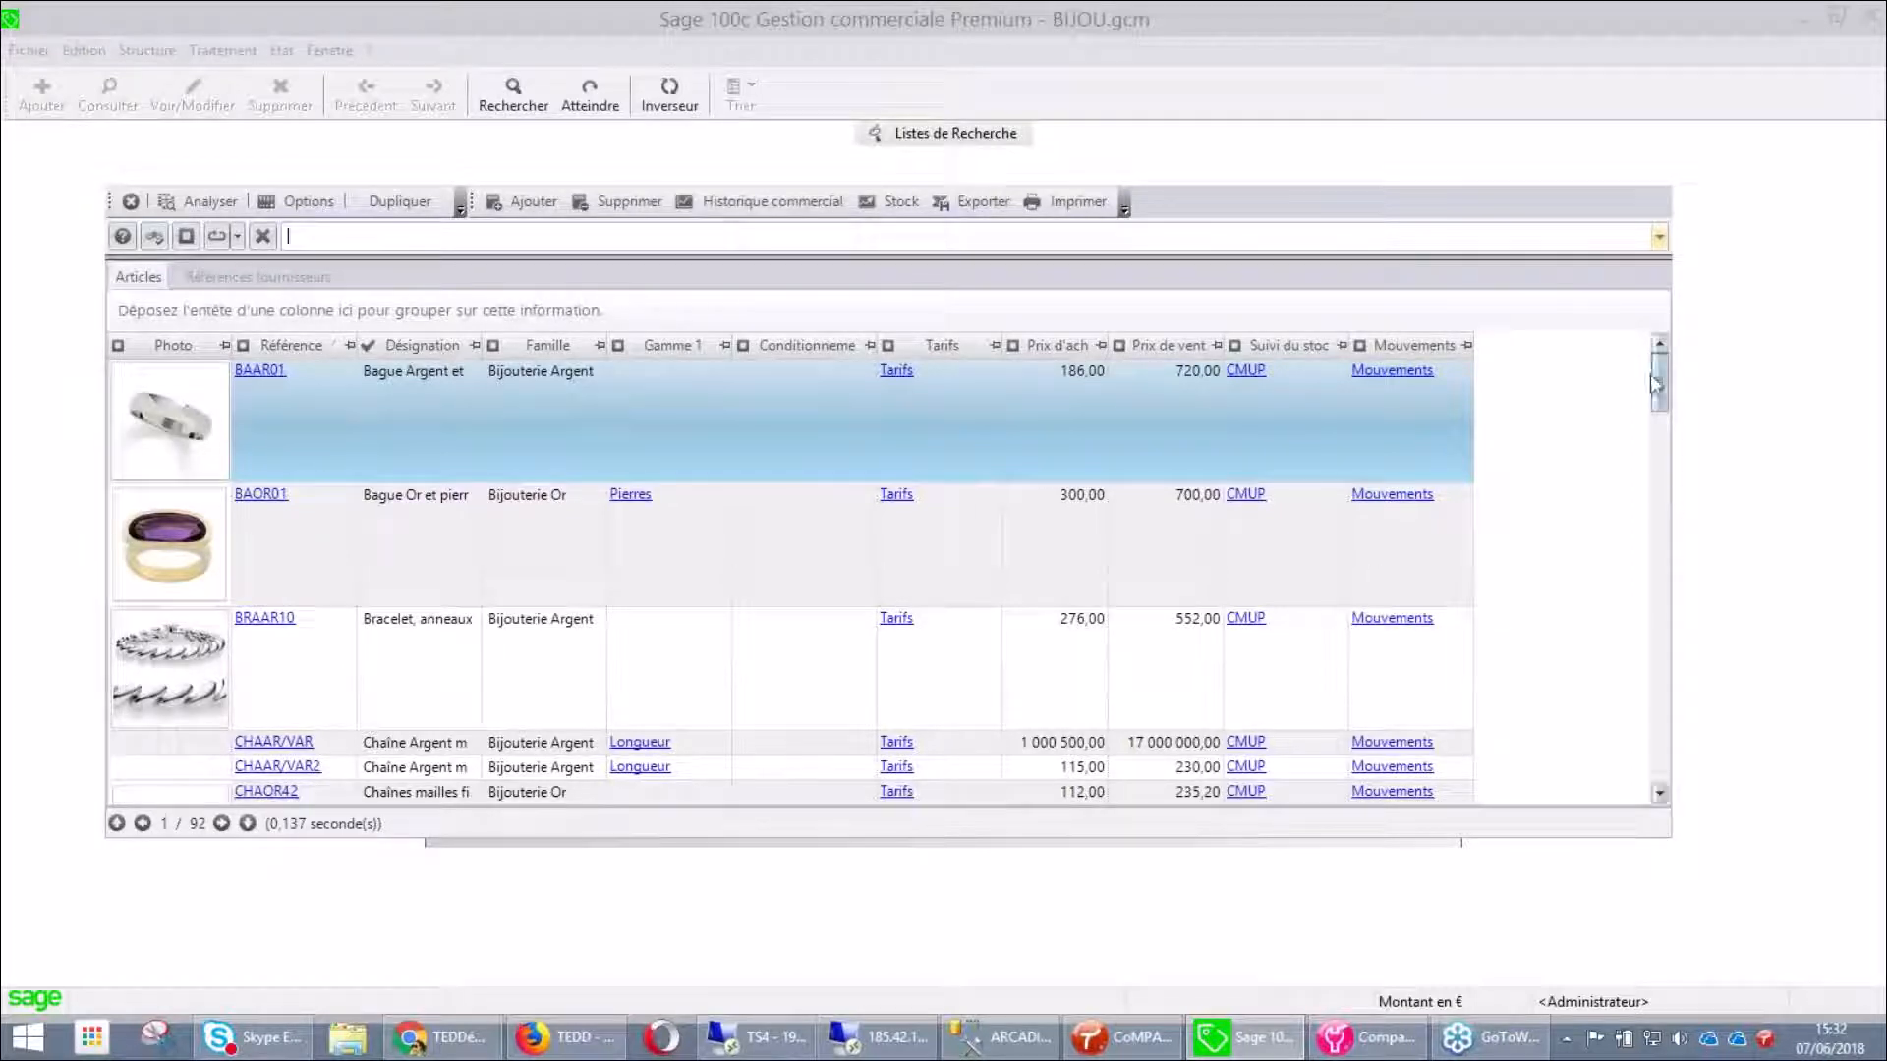
mouse_move(1667, 396)
left_mouse_down()
mouse_move(1673, 438)
mouse_move(1660, 374)
left_mouse_up()
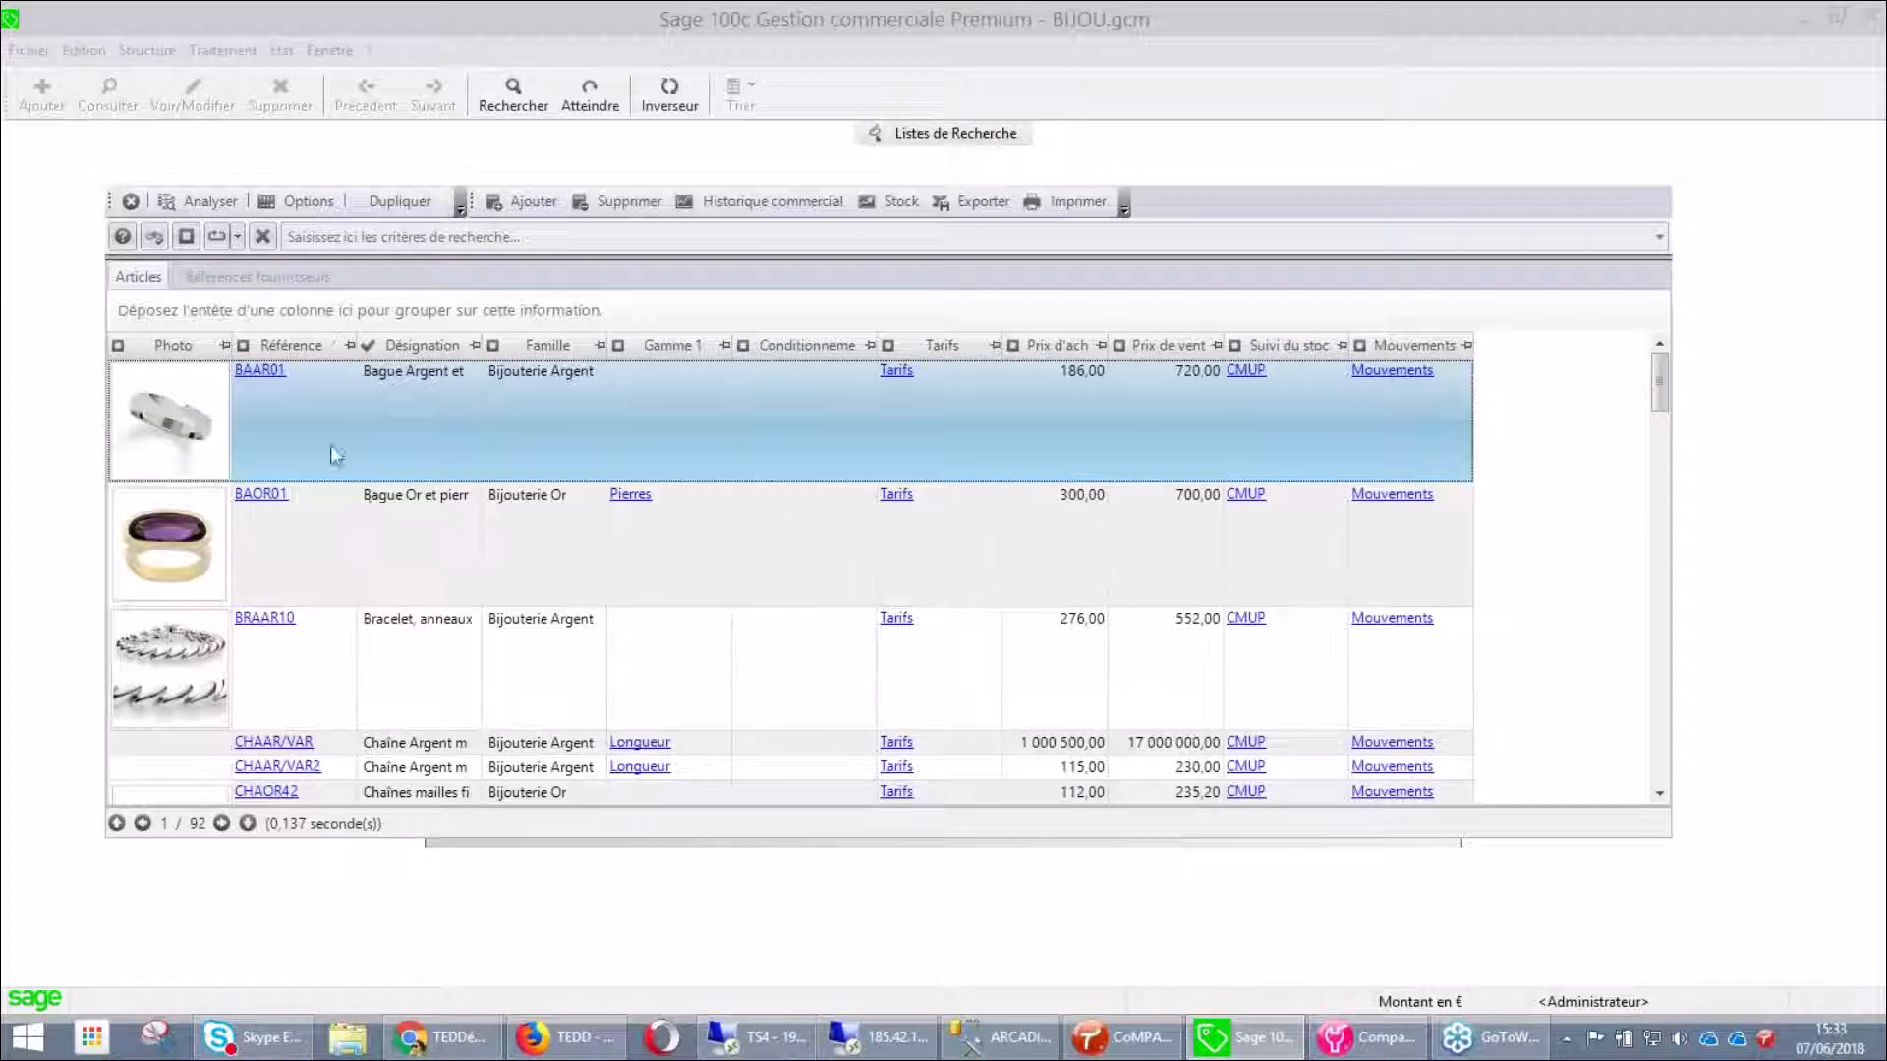
left_click(260, 370)
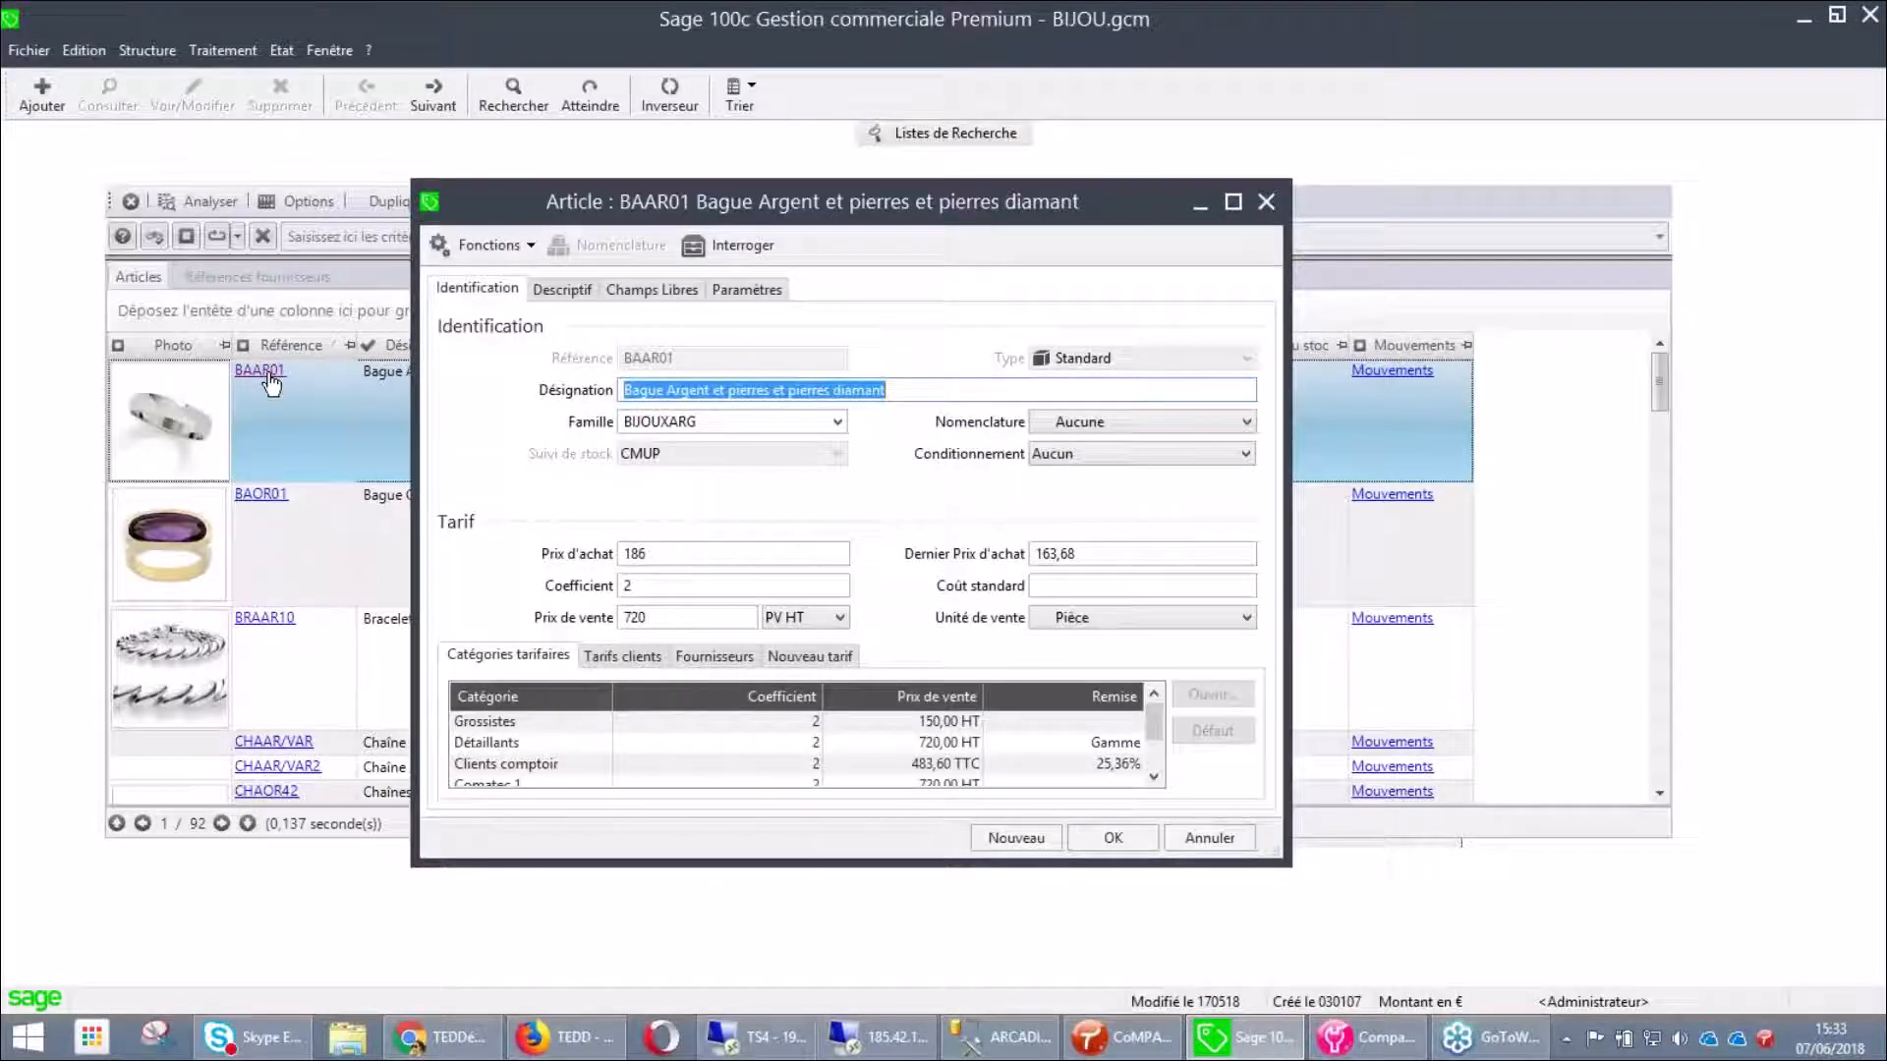
left_click(562, 289)
left_click(652, 288)
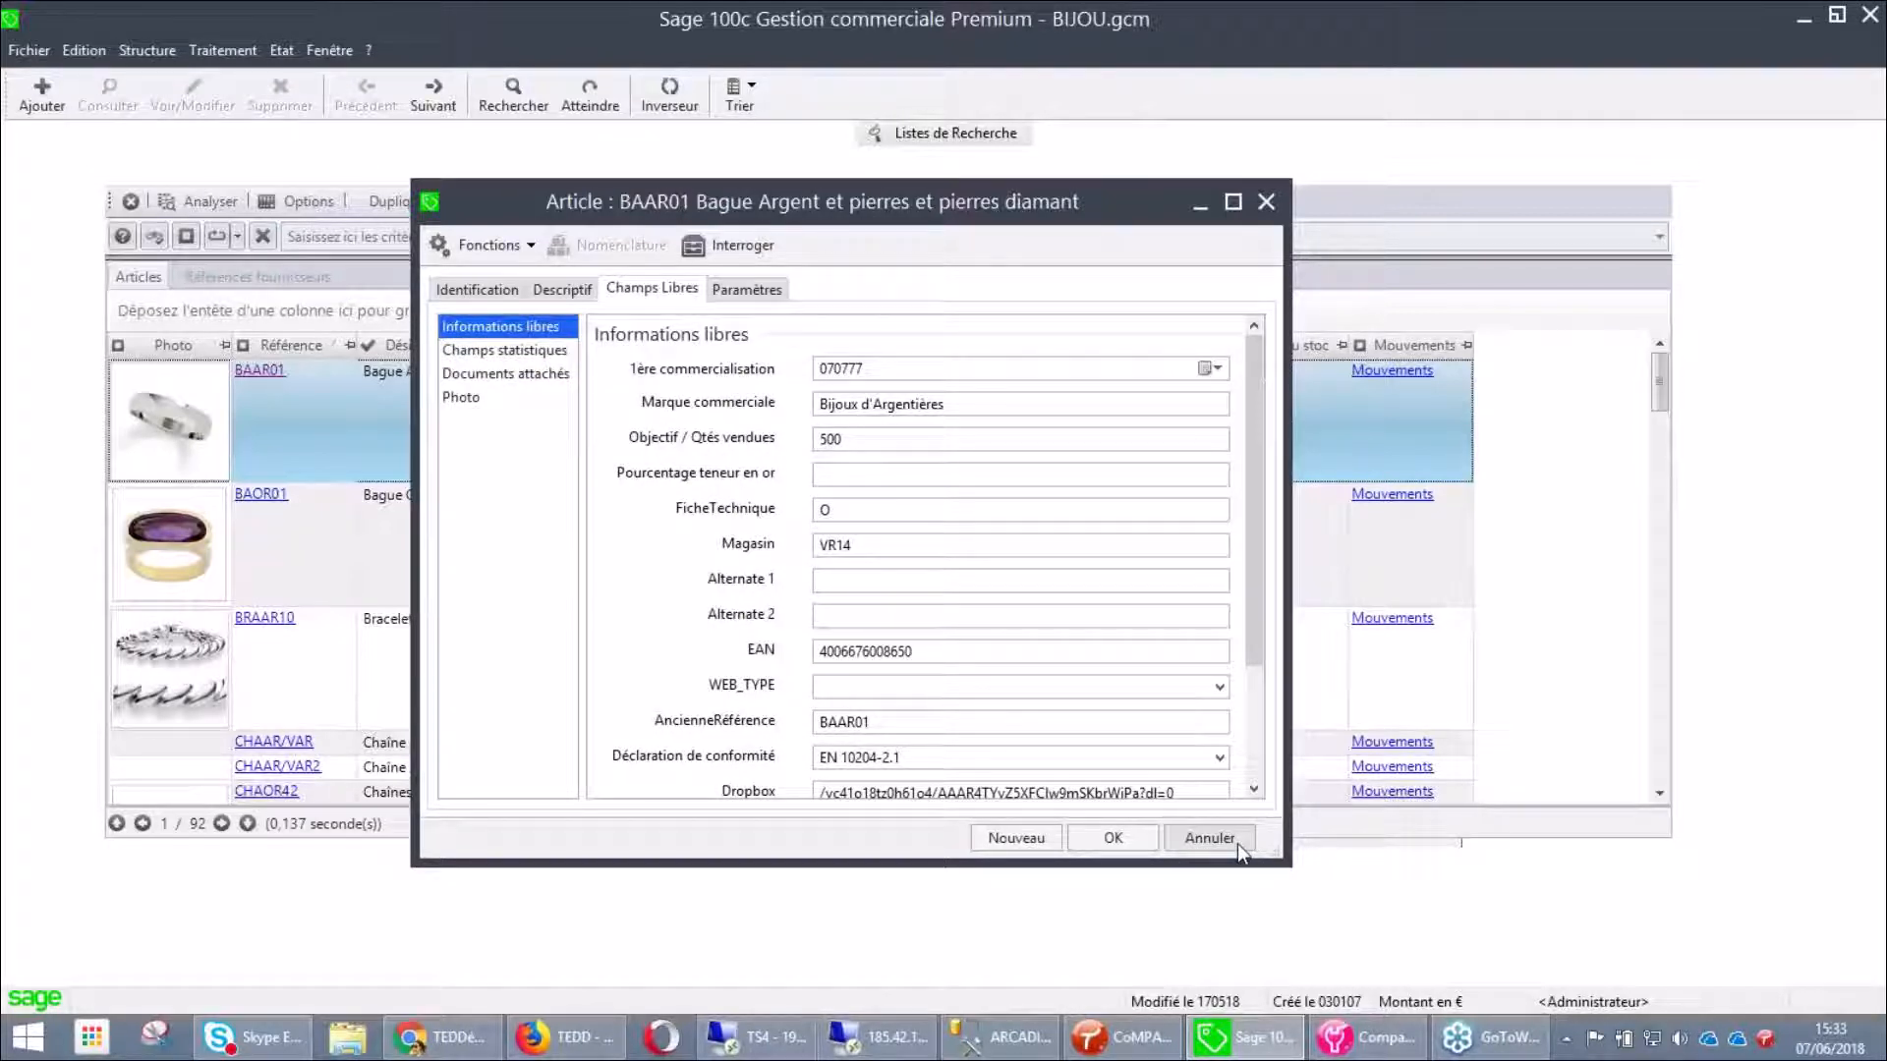
left_click(1210, 838)
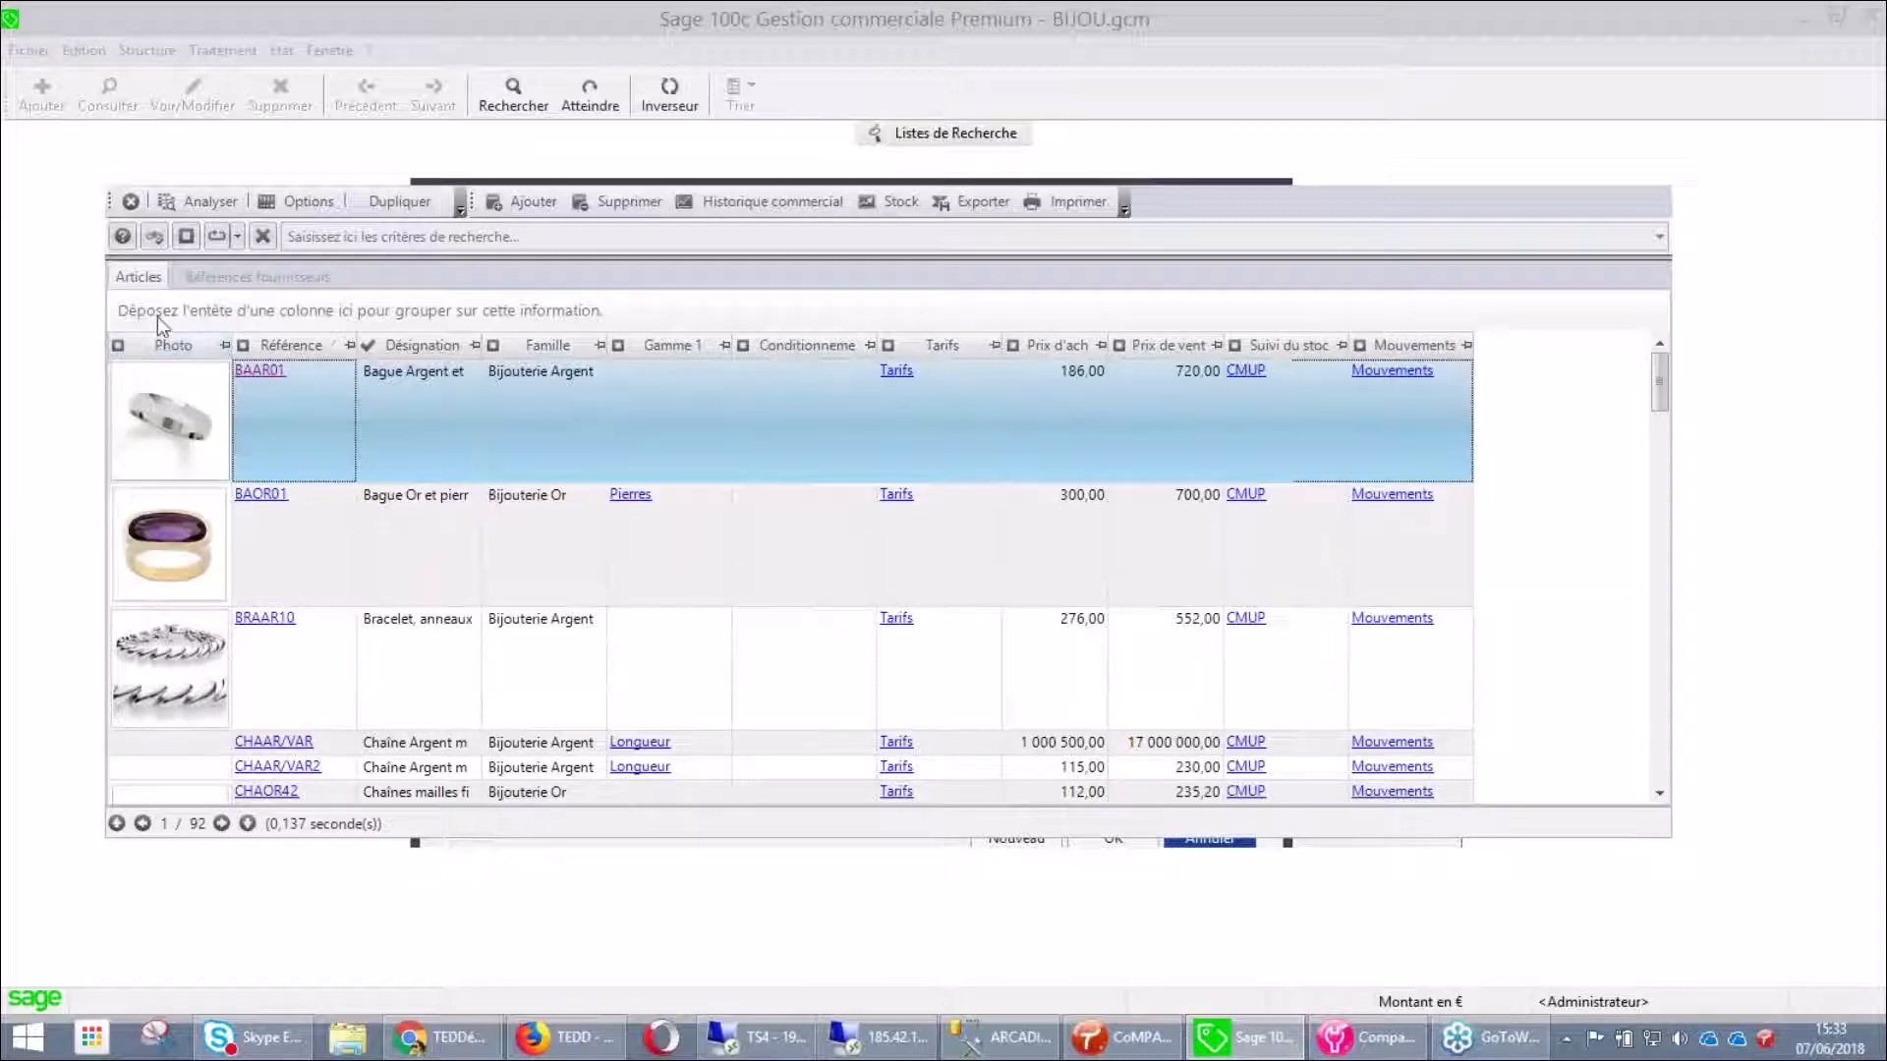
Close the Articles list and open the Ventes search list filtered on Bon de commande
left_click(129, 201)
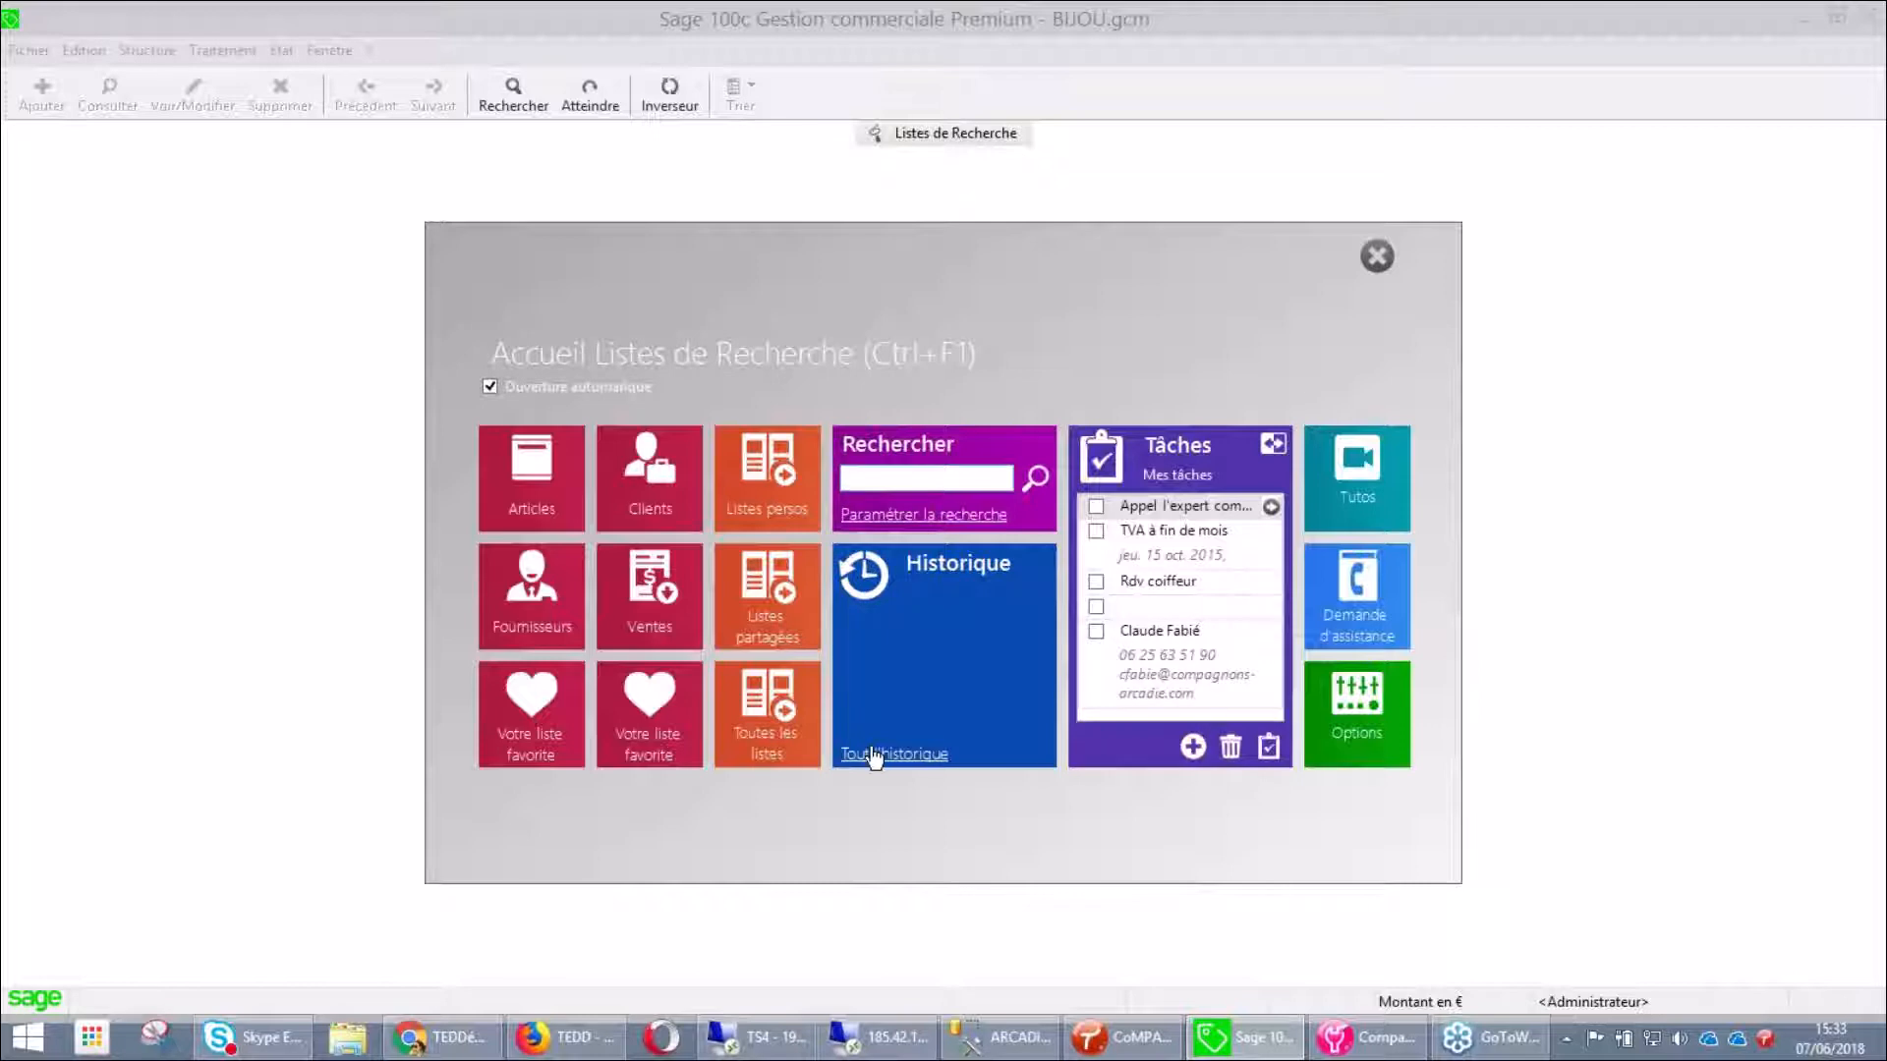
left_click(640, 624)
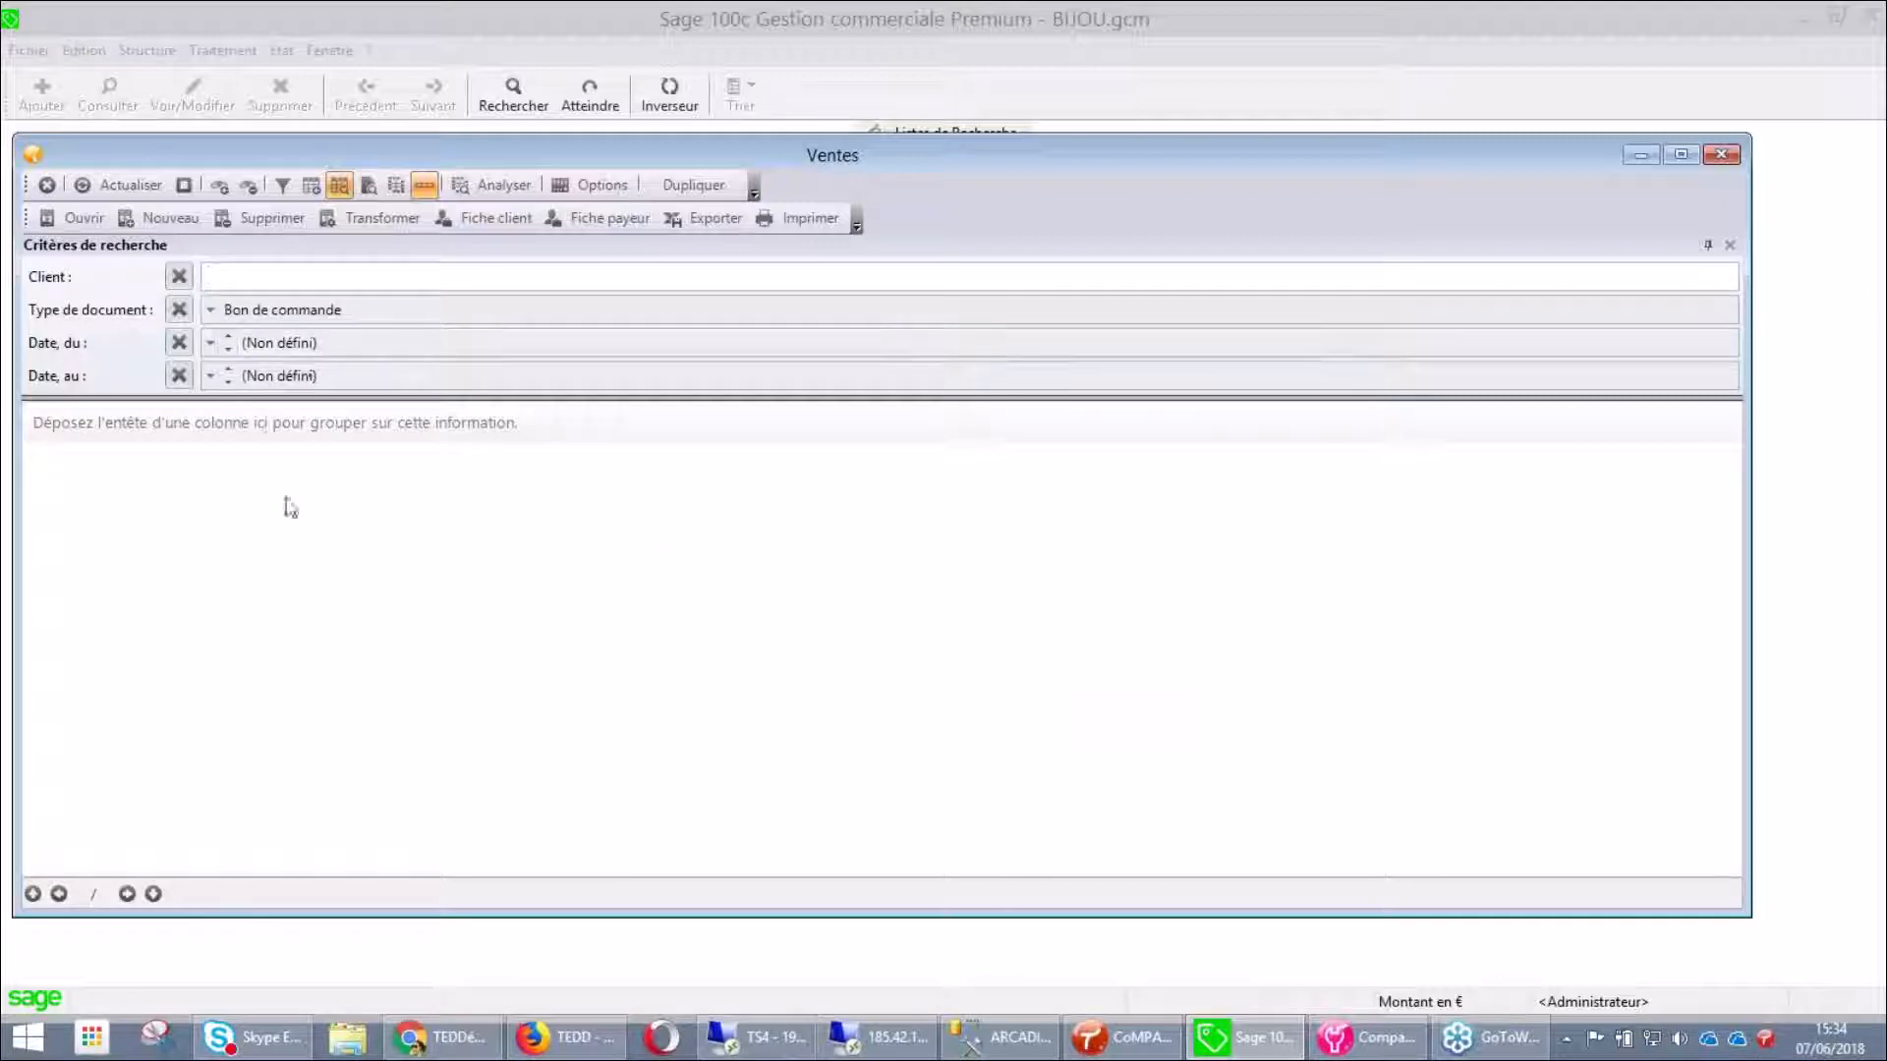
Run the query to list the 16 Bon de commande documents and inspect the Référence column options
left_click(133, 185)
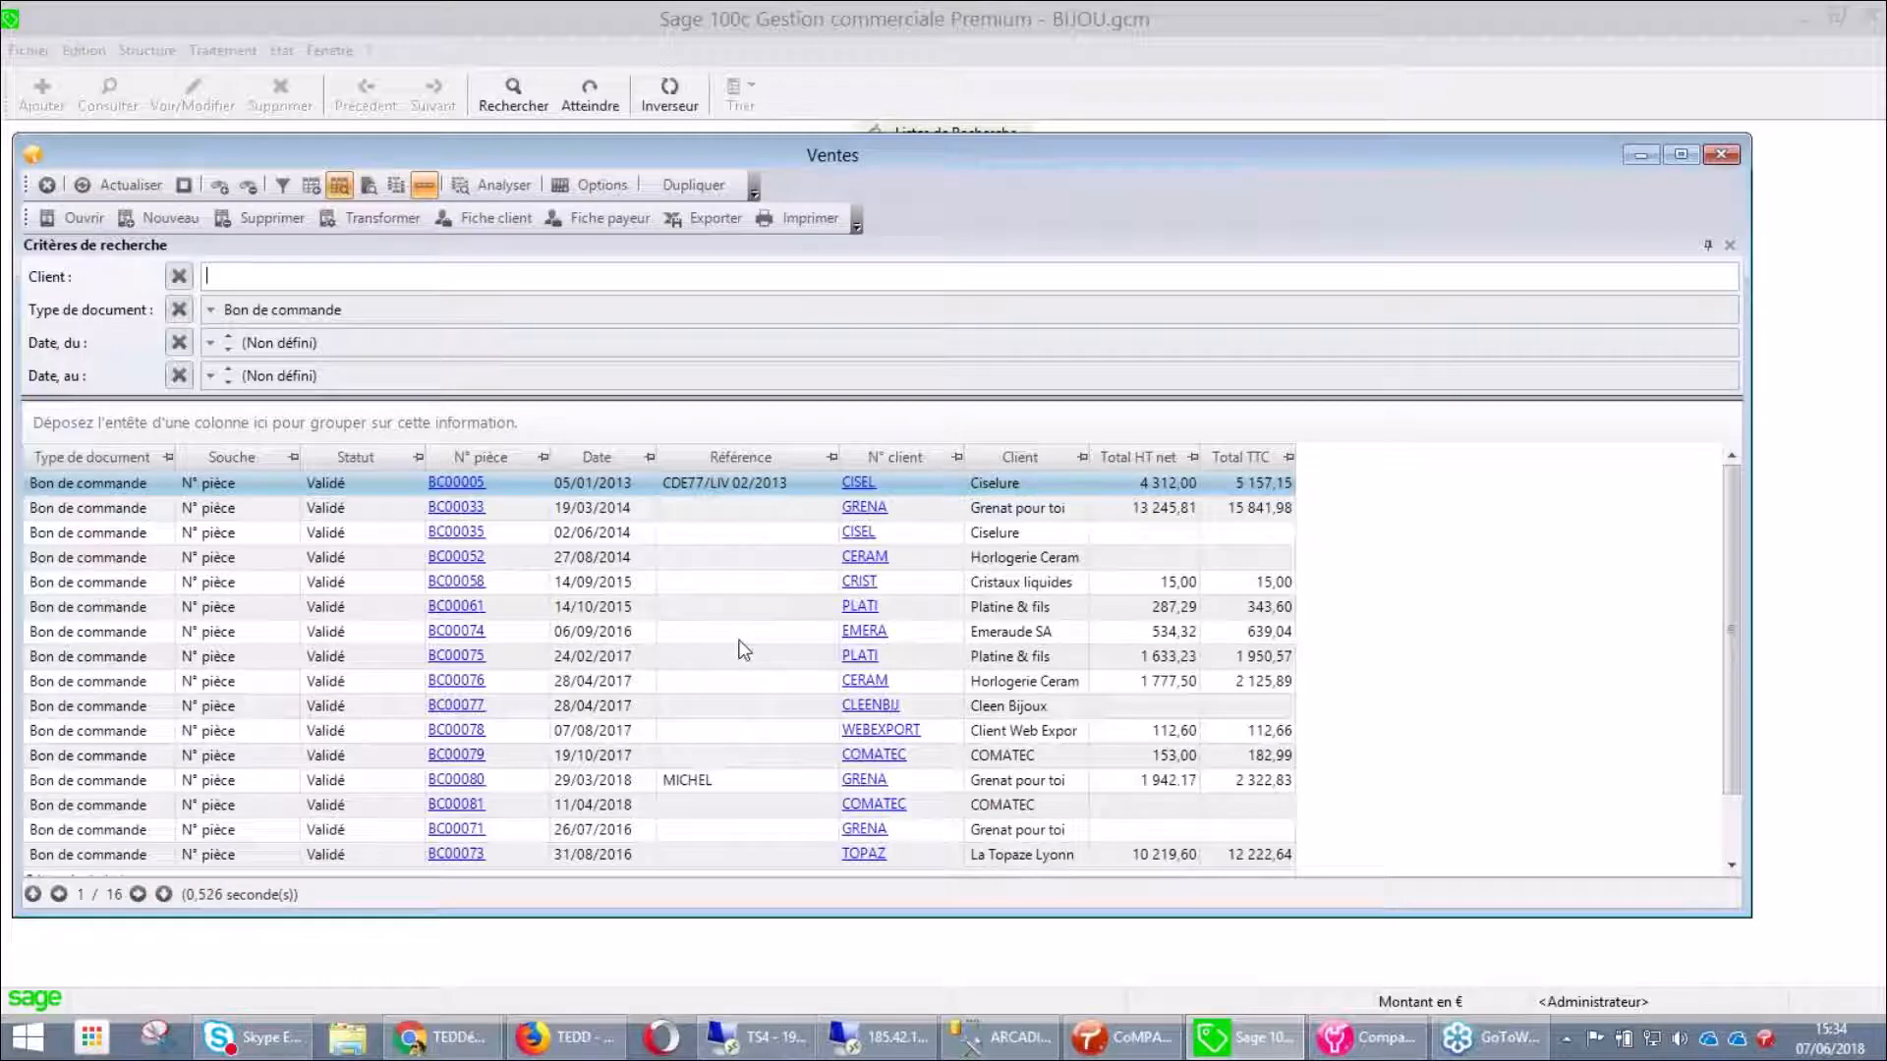
right_click(810, 456)
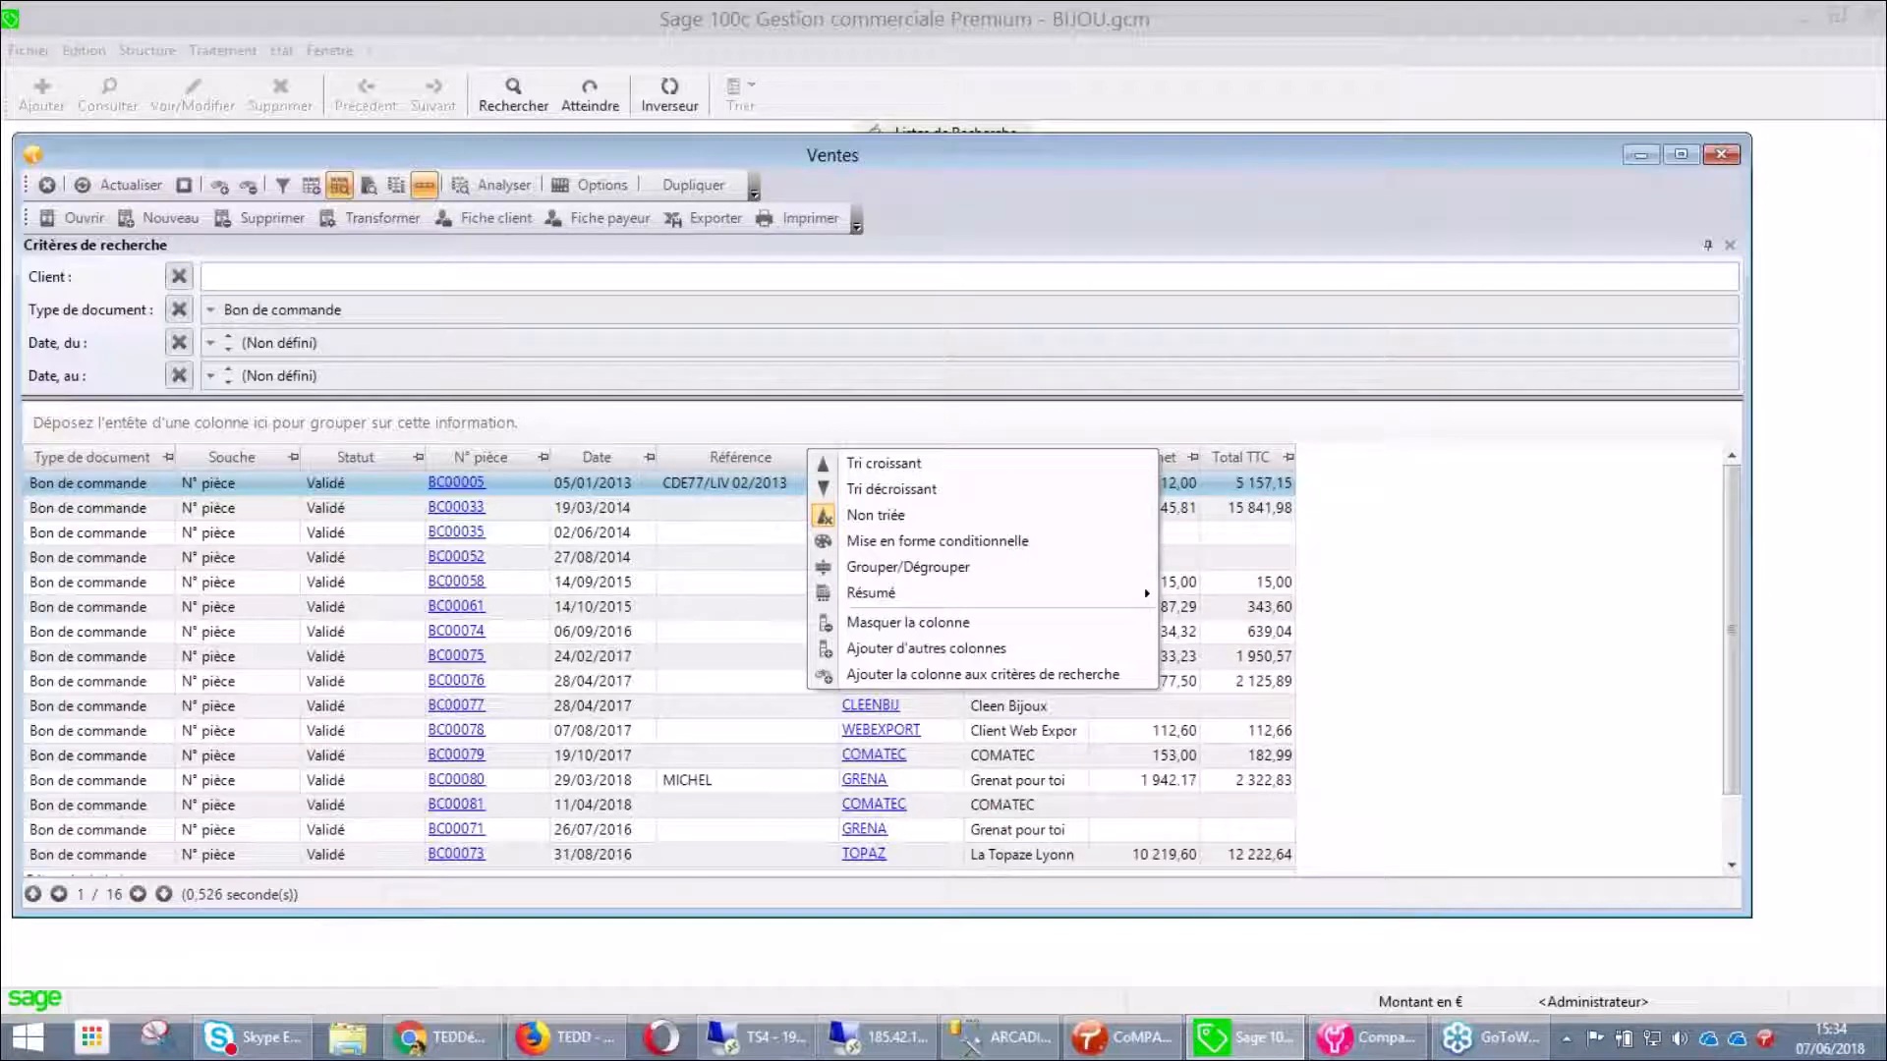
key("Escape")
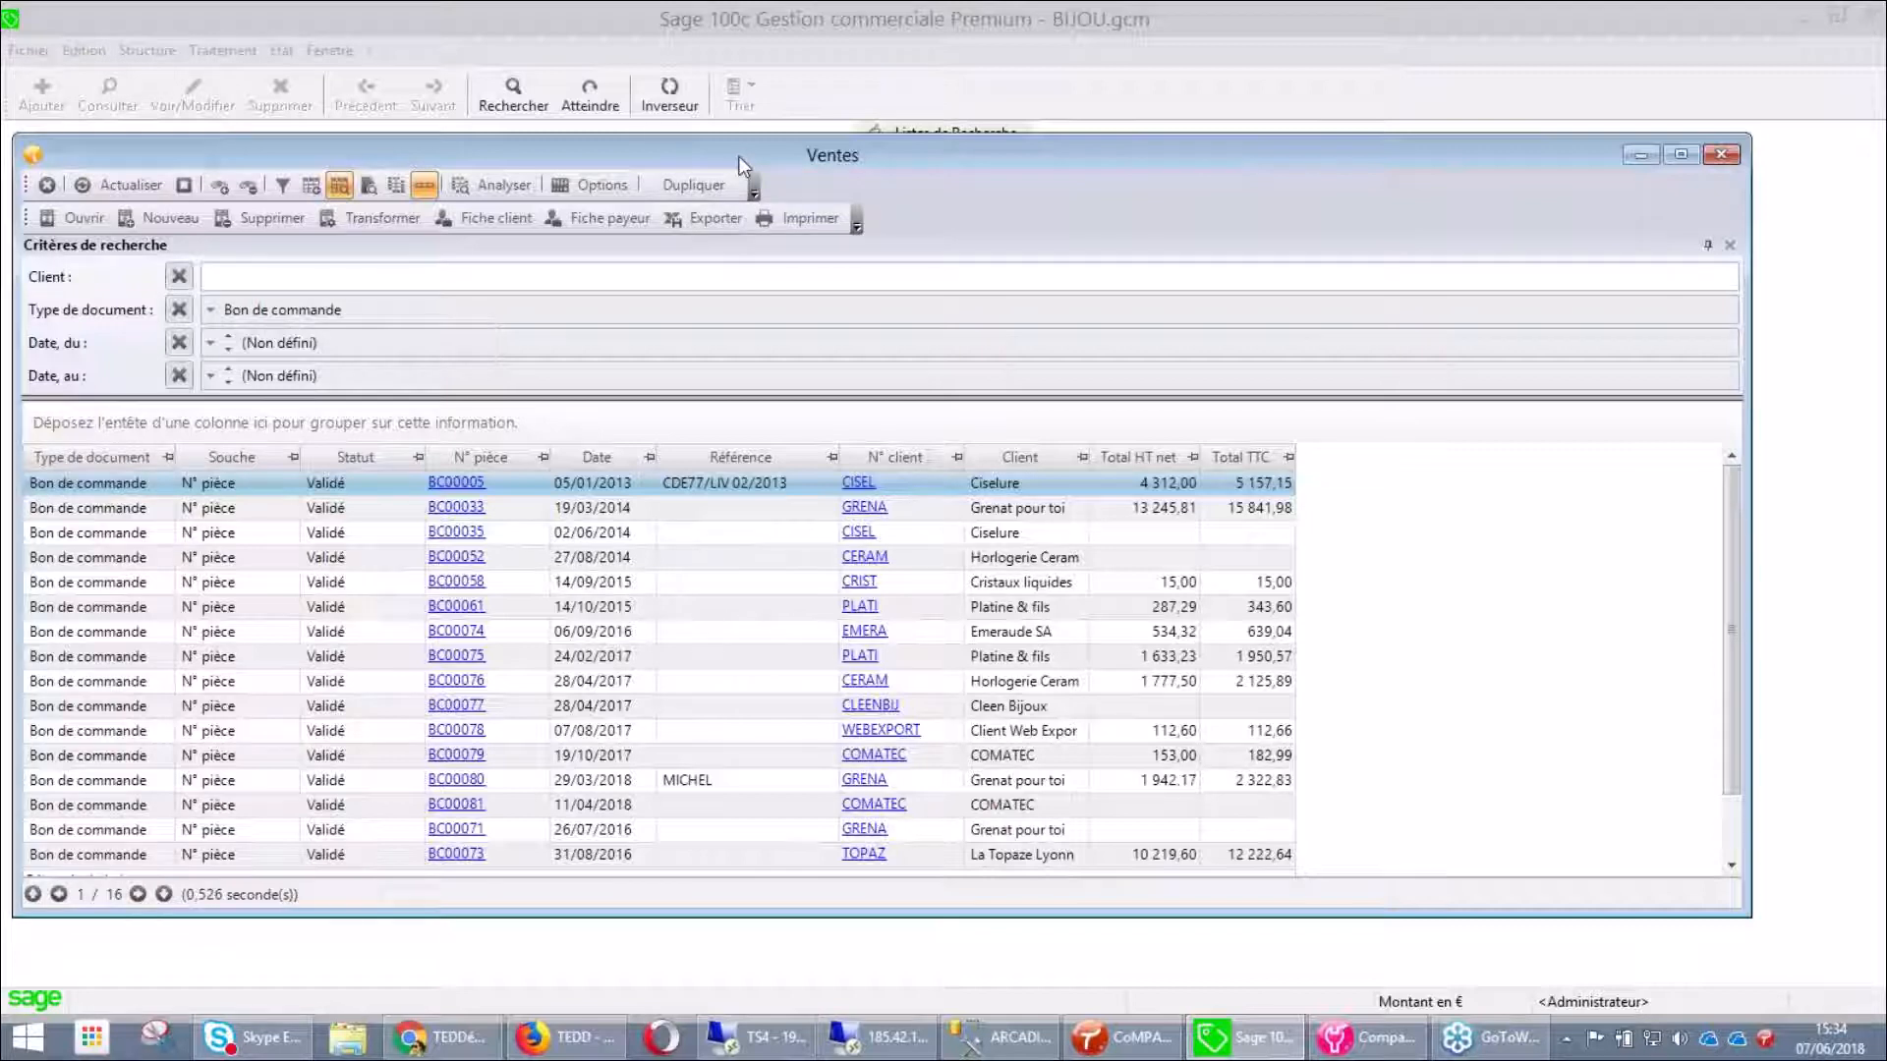
Duplicate the search as personal list 'Liste des commandes clients', save it and close it
left_click(691, 189)
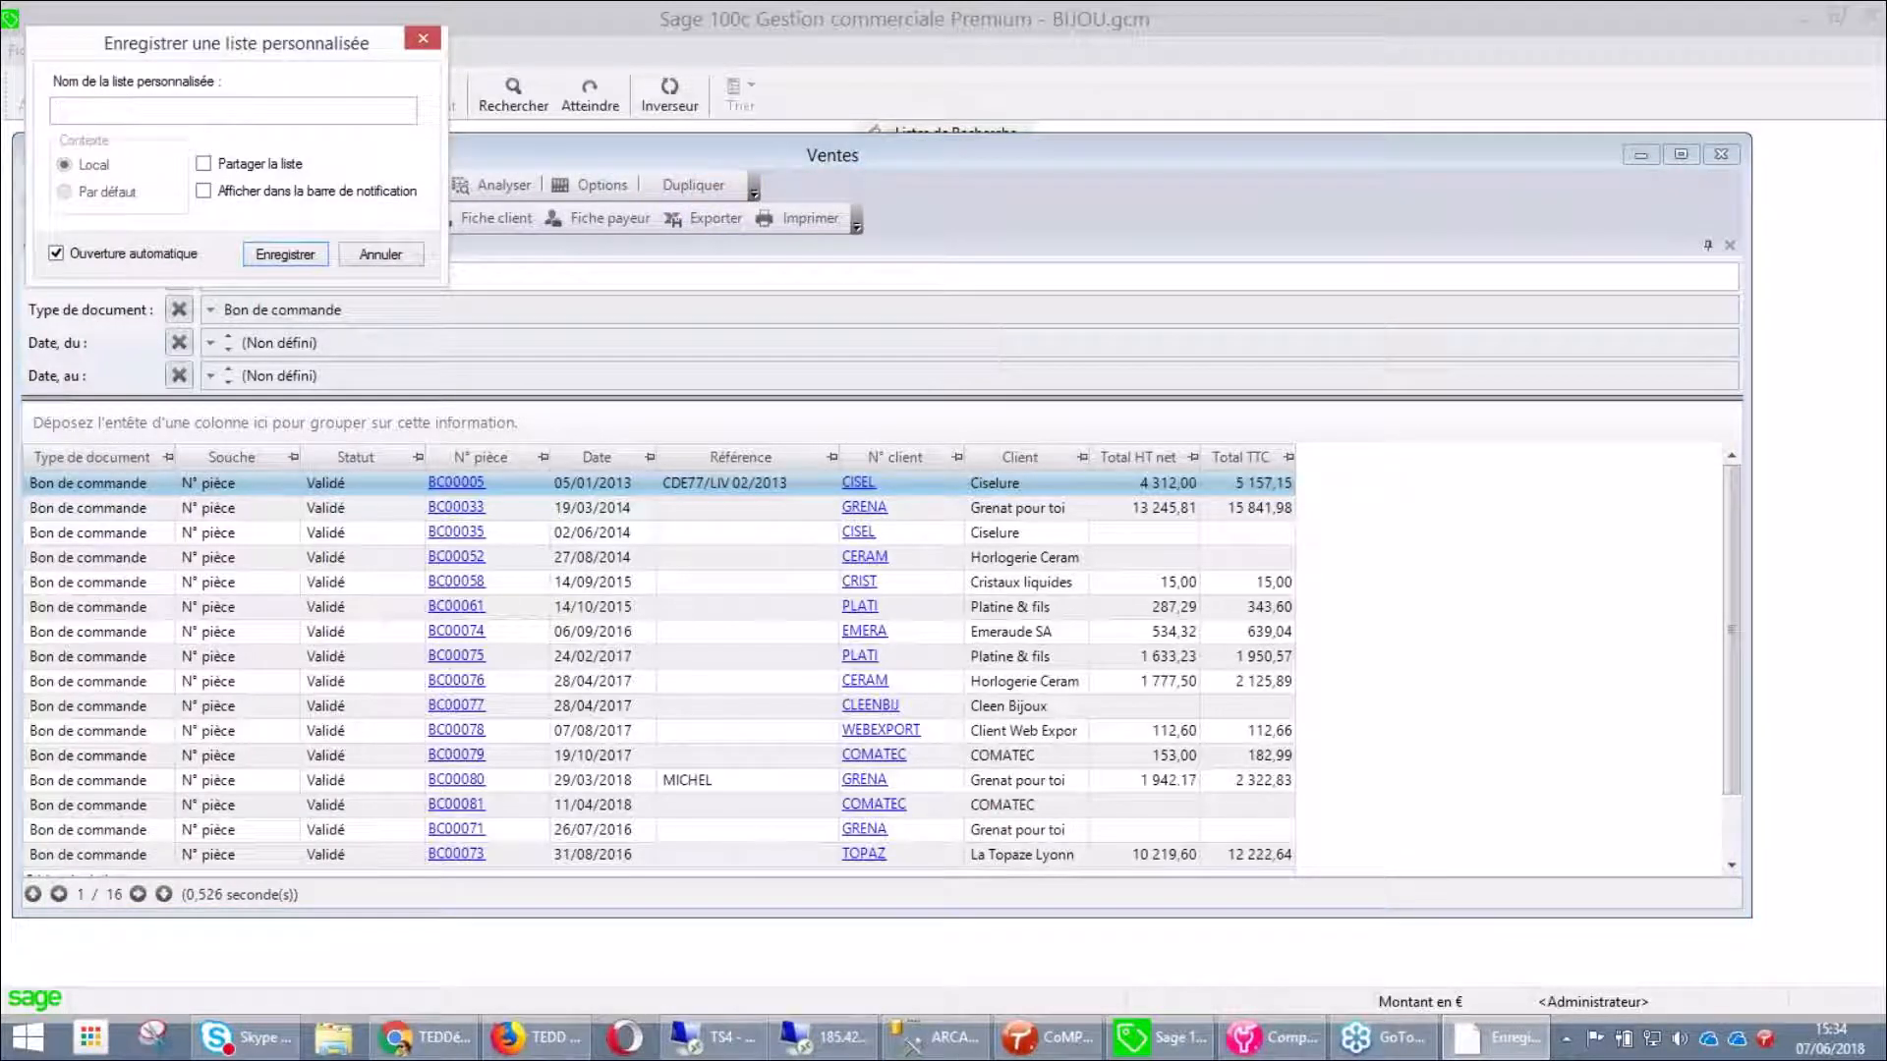
type("Liste des commandes clients")
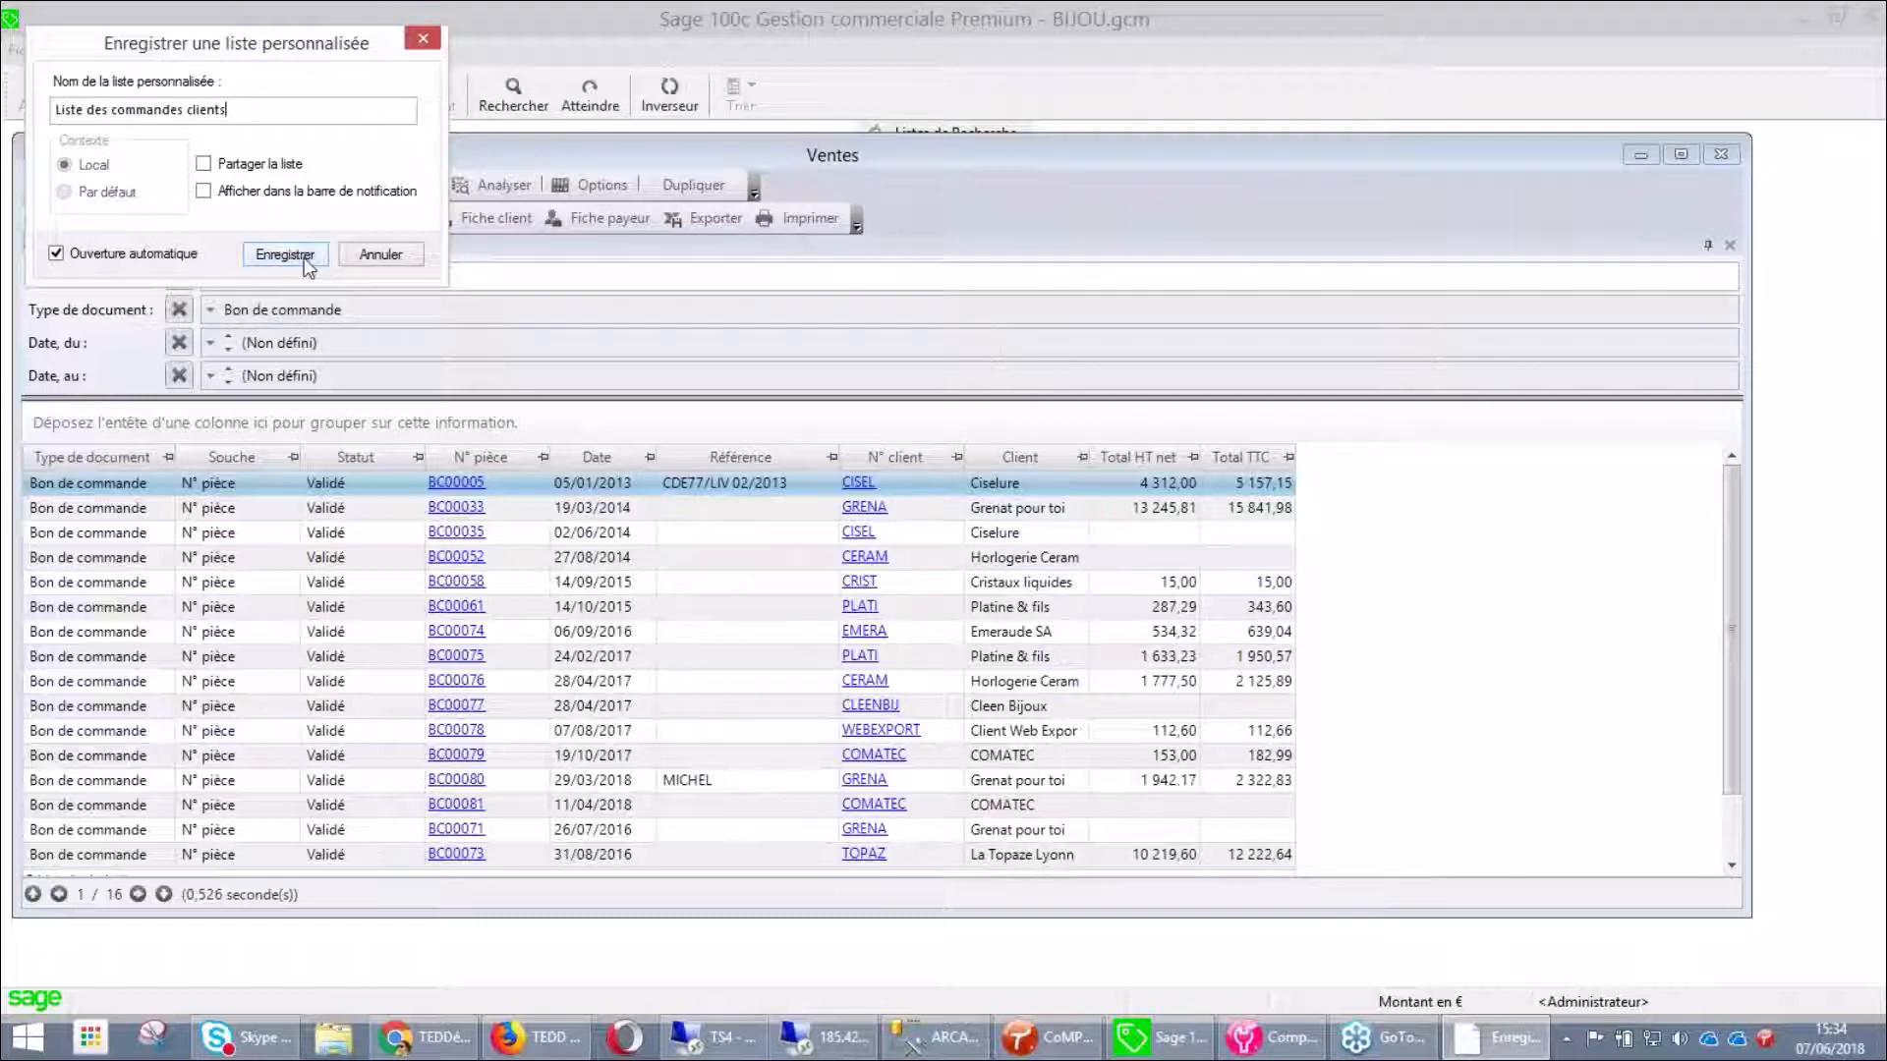
left_click(305, 258)
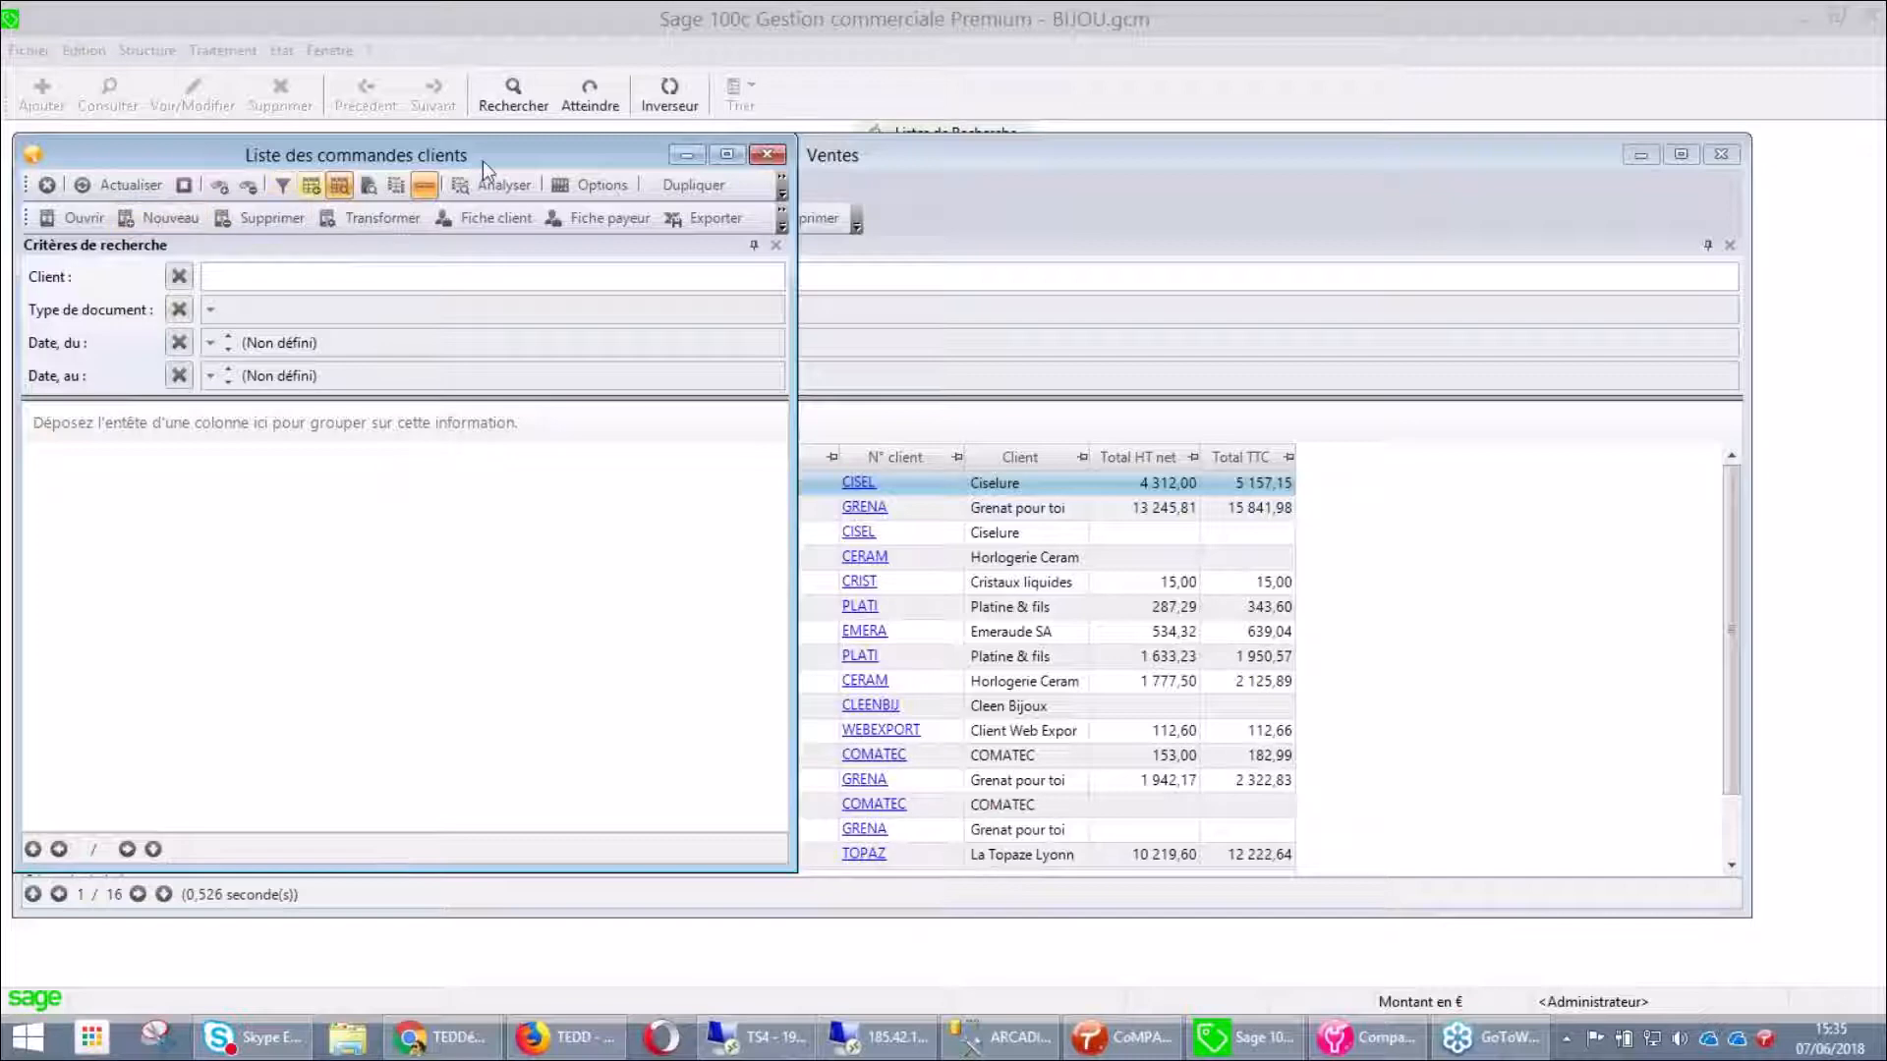
left_click(770, 157)
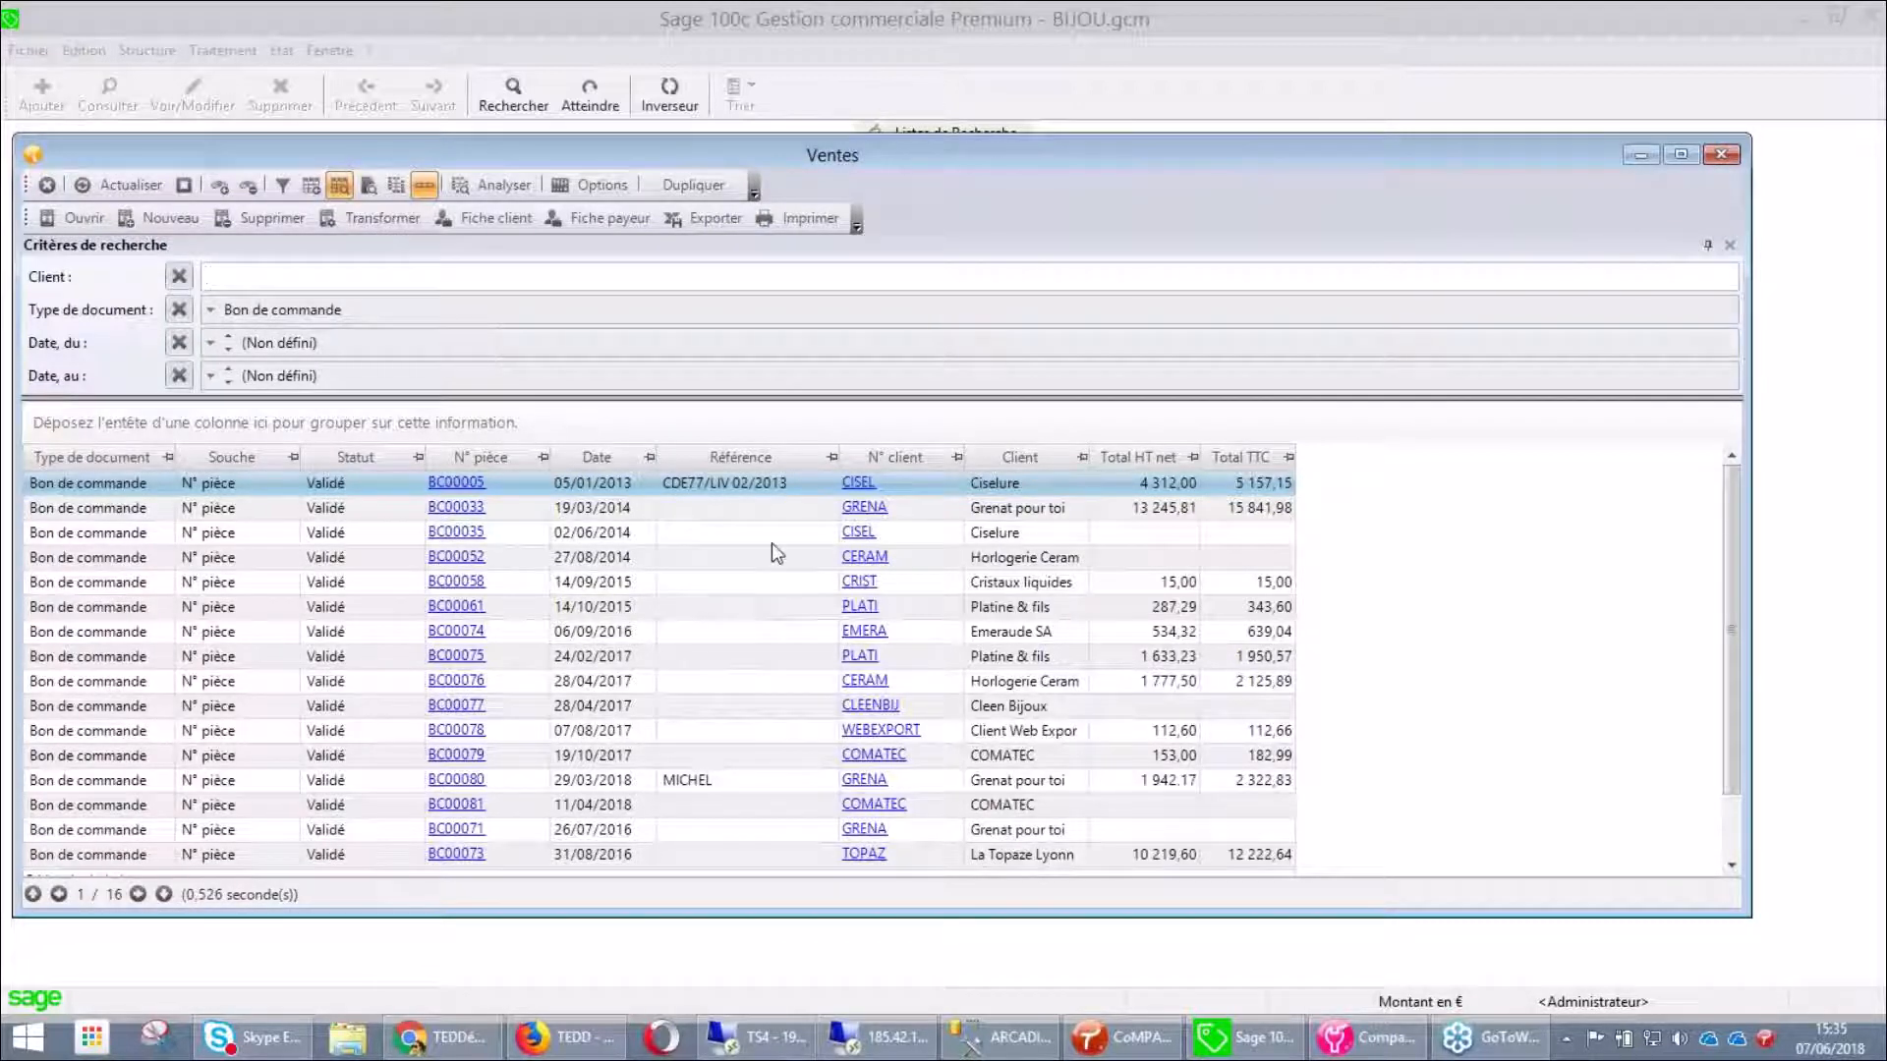
Mark the Liste des commandes clients personal list as Partagée
left_click(1721, 155)
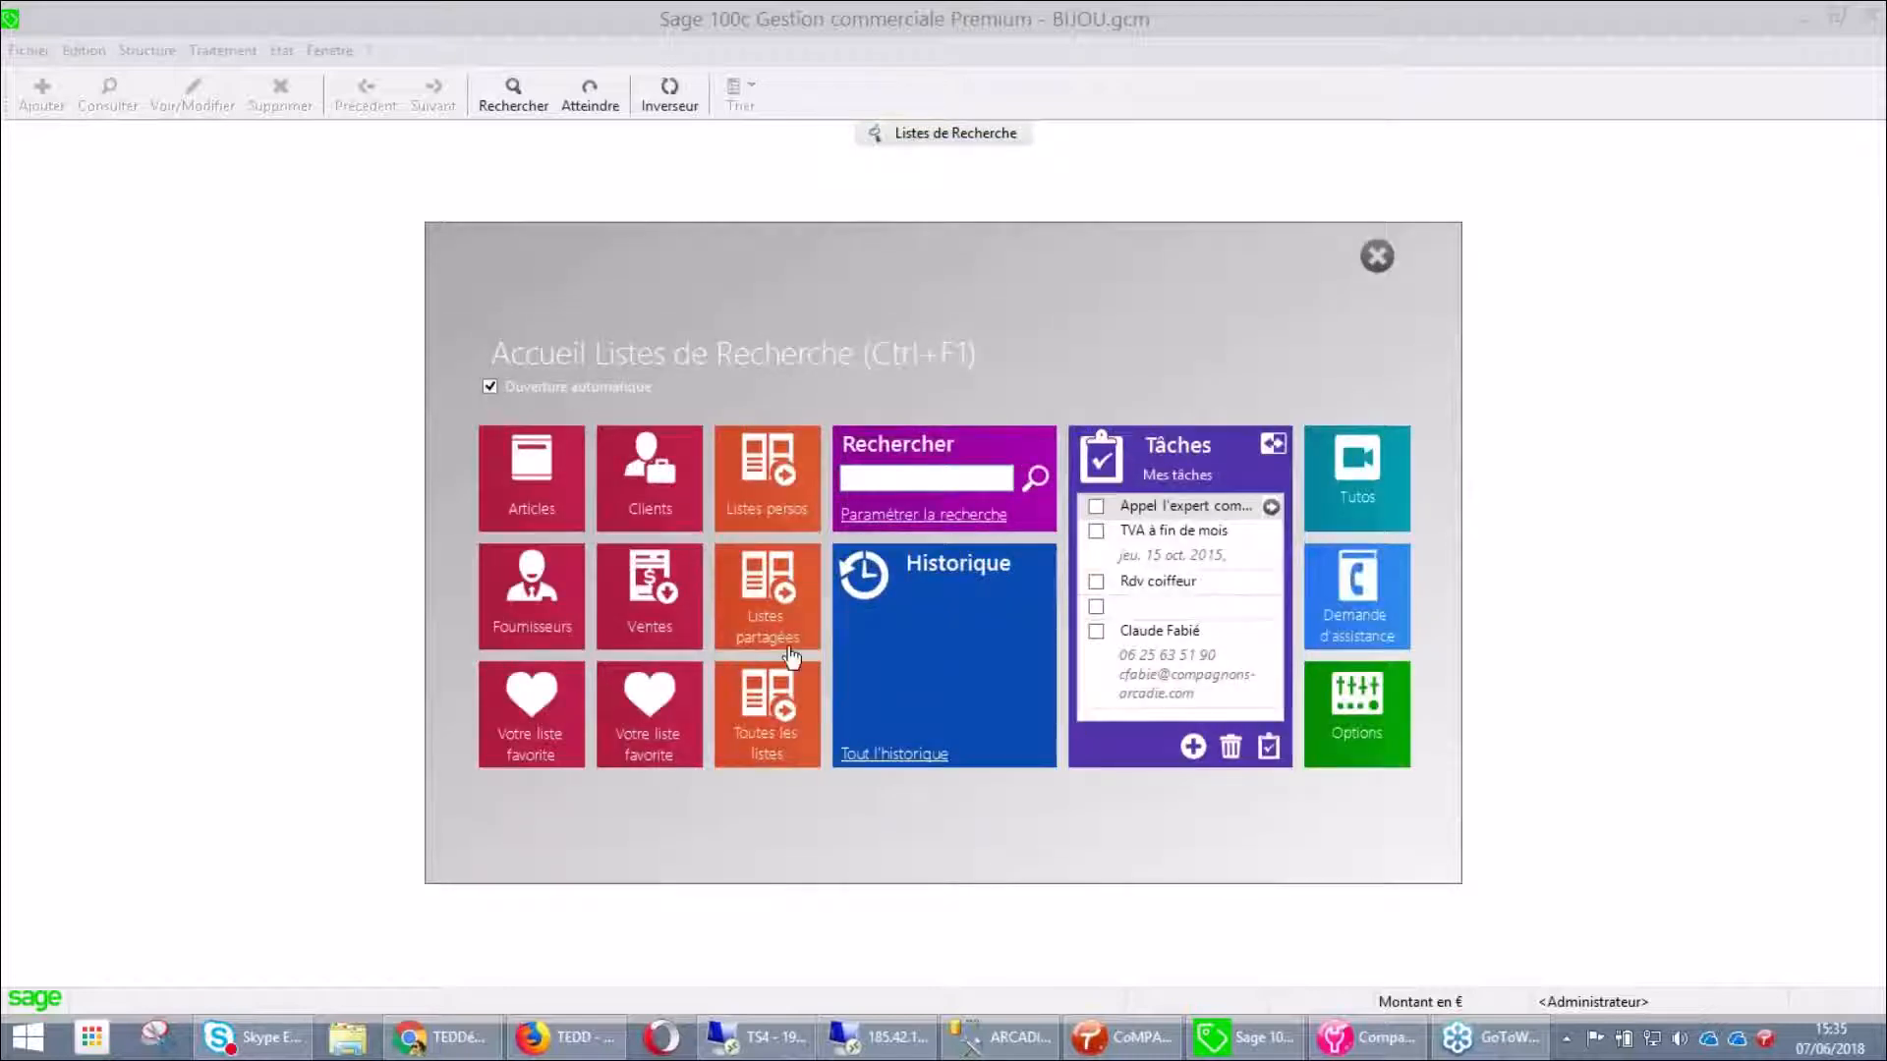
left_click(773, 515)
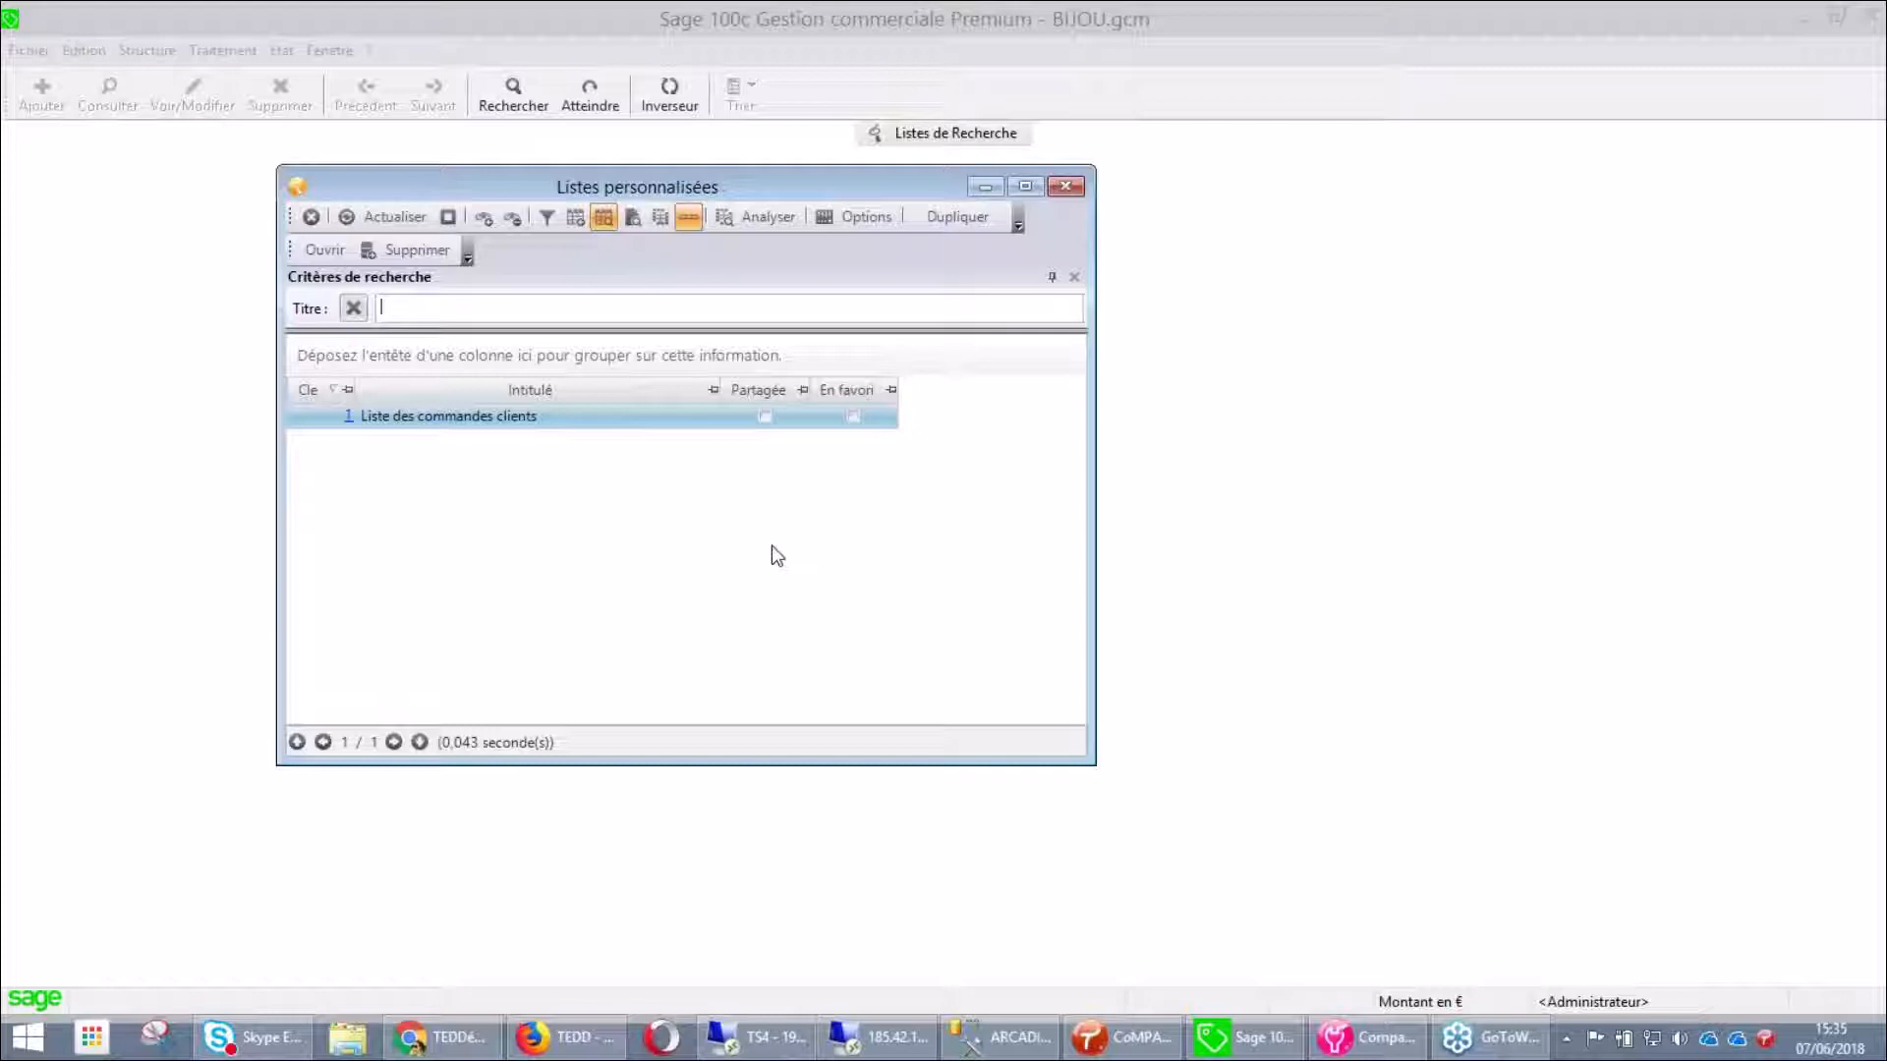
left_click(344, 422)
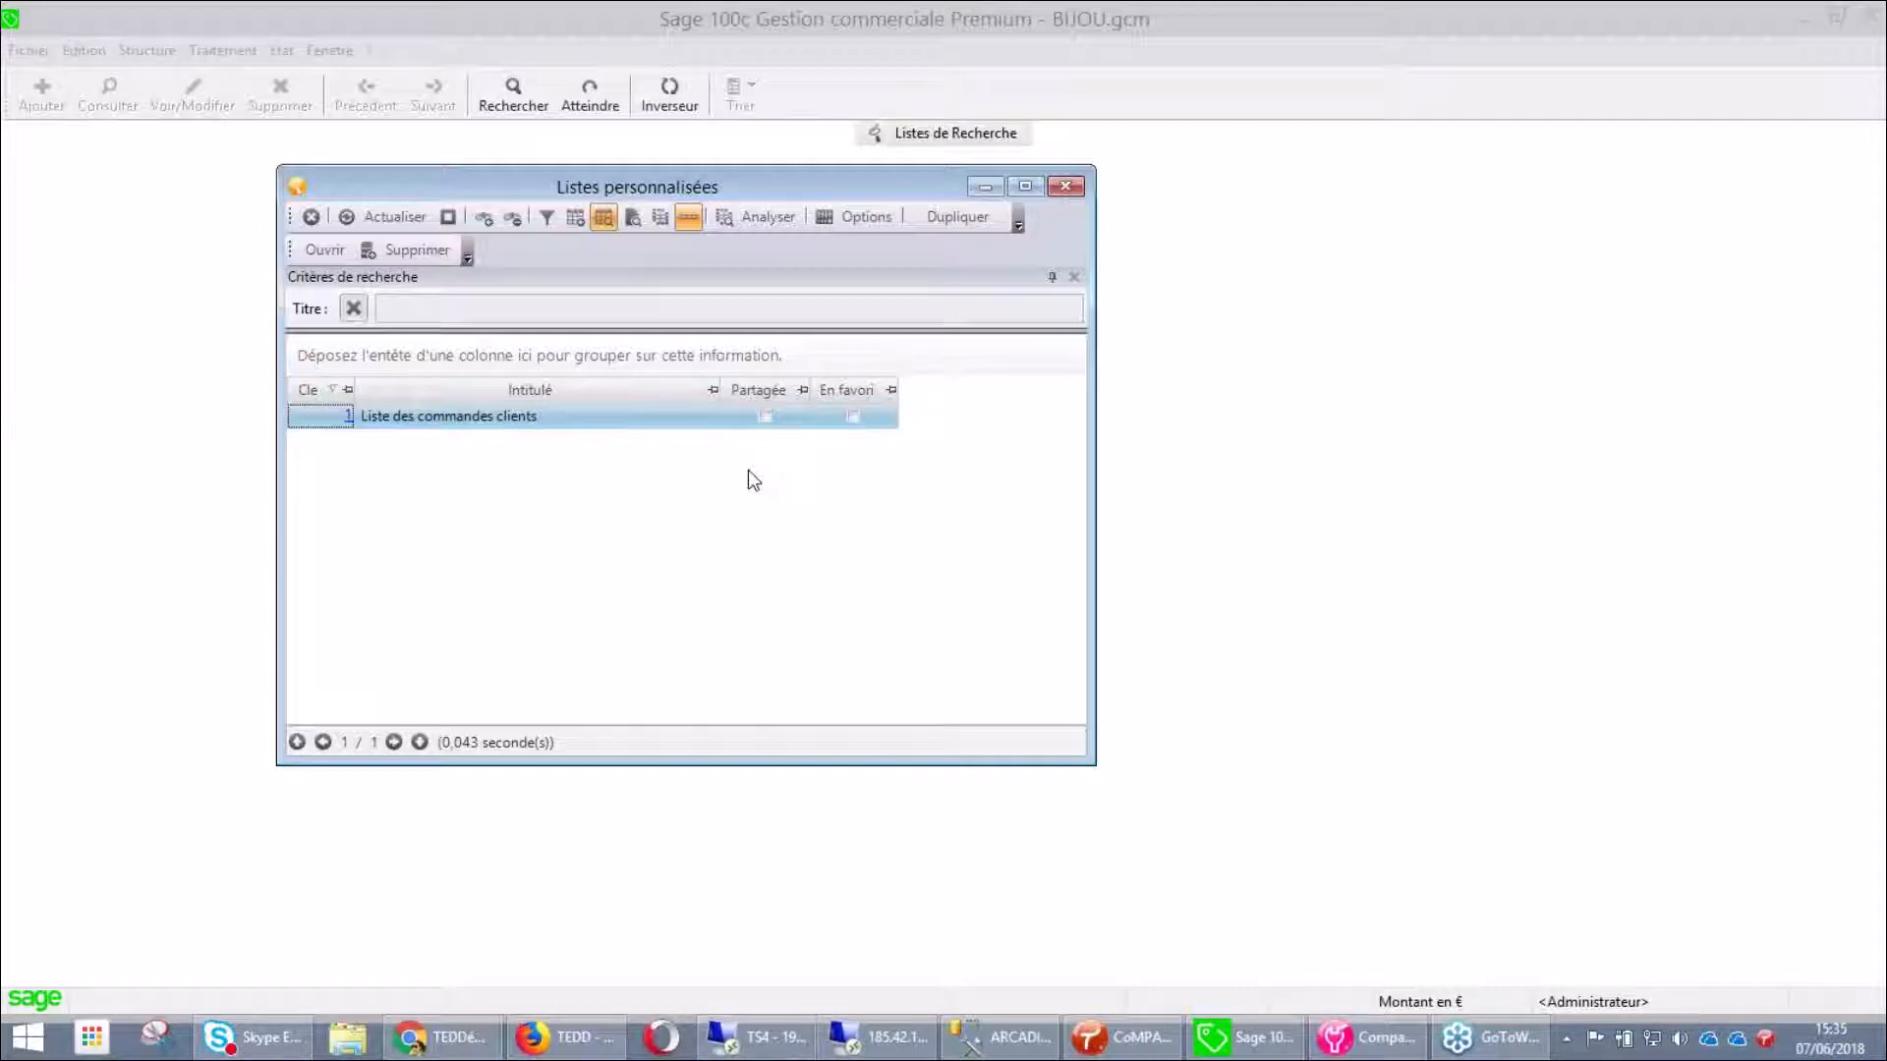
left_click(762, 421)
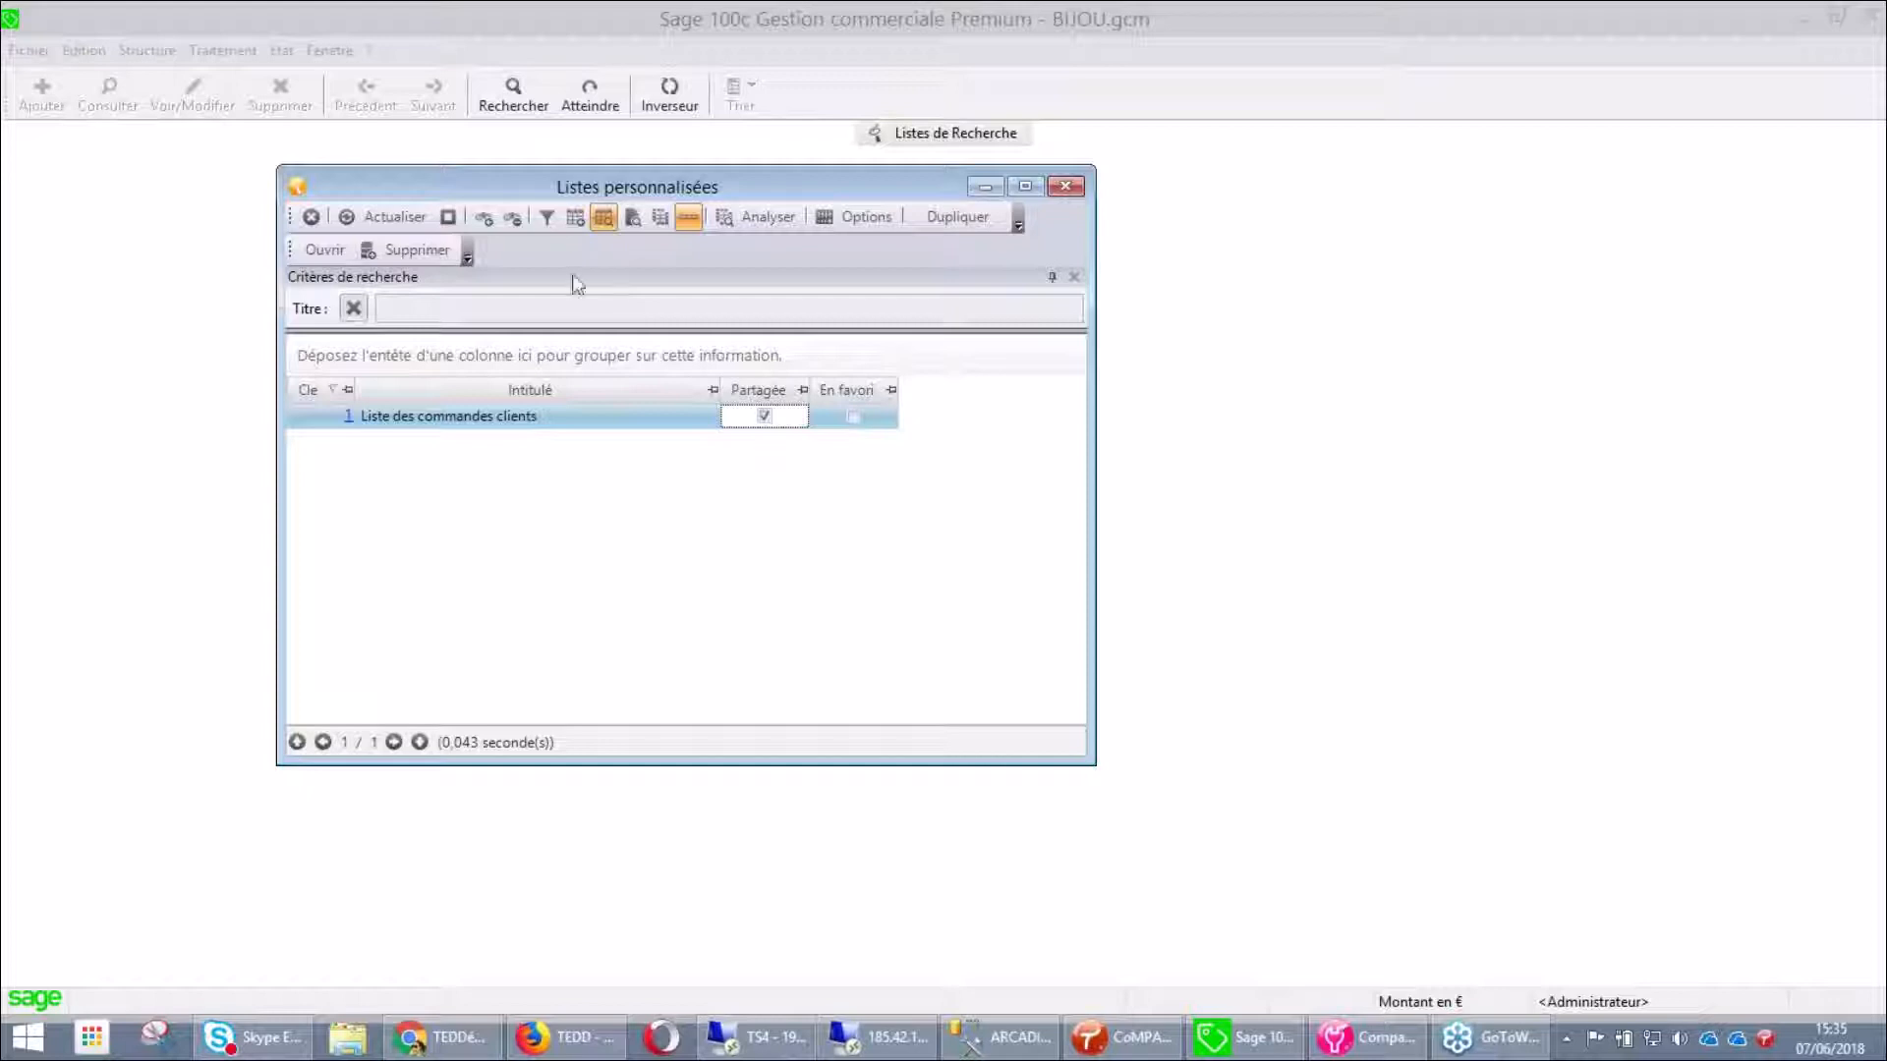
left_click(323, 214)
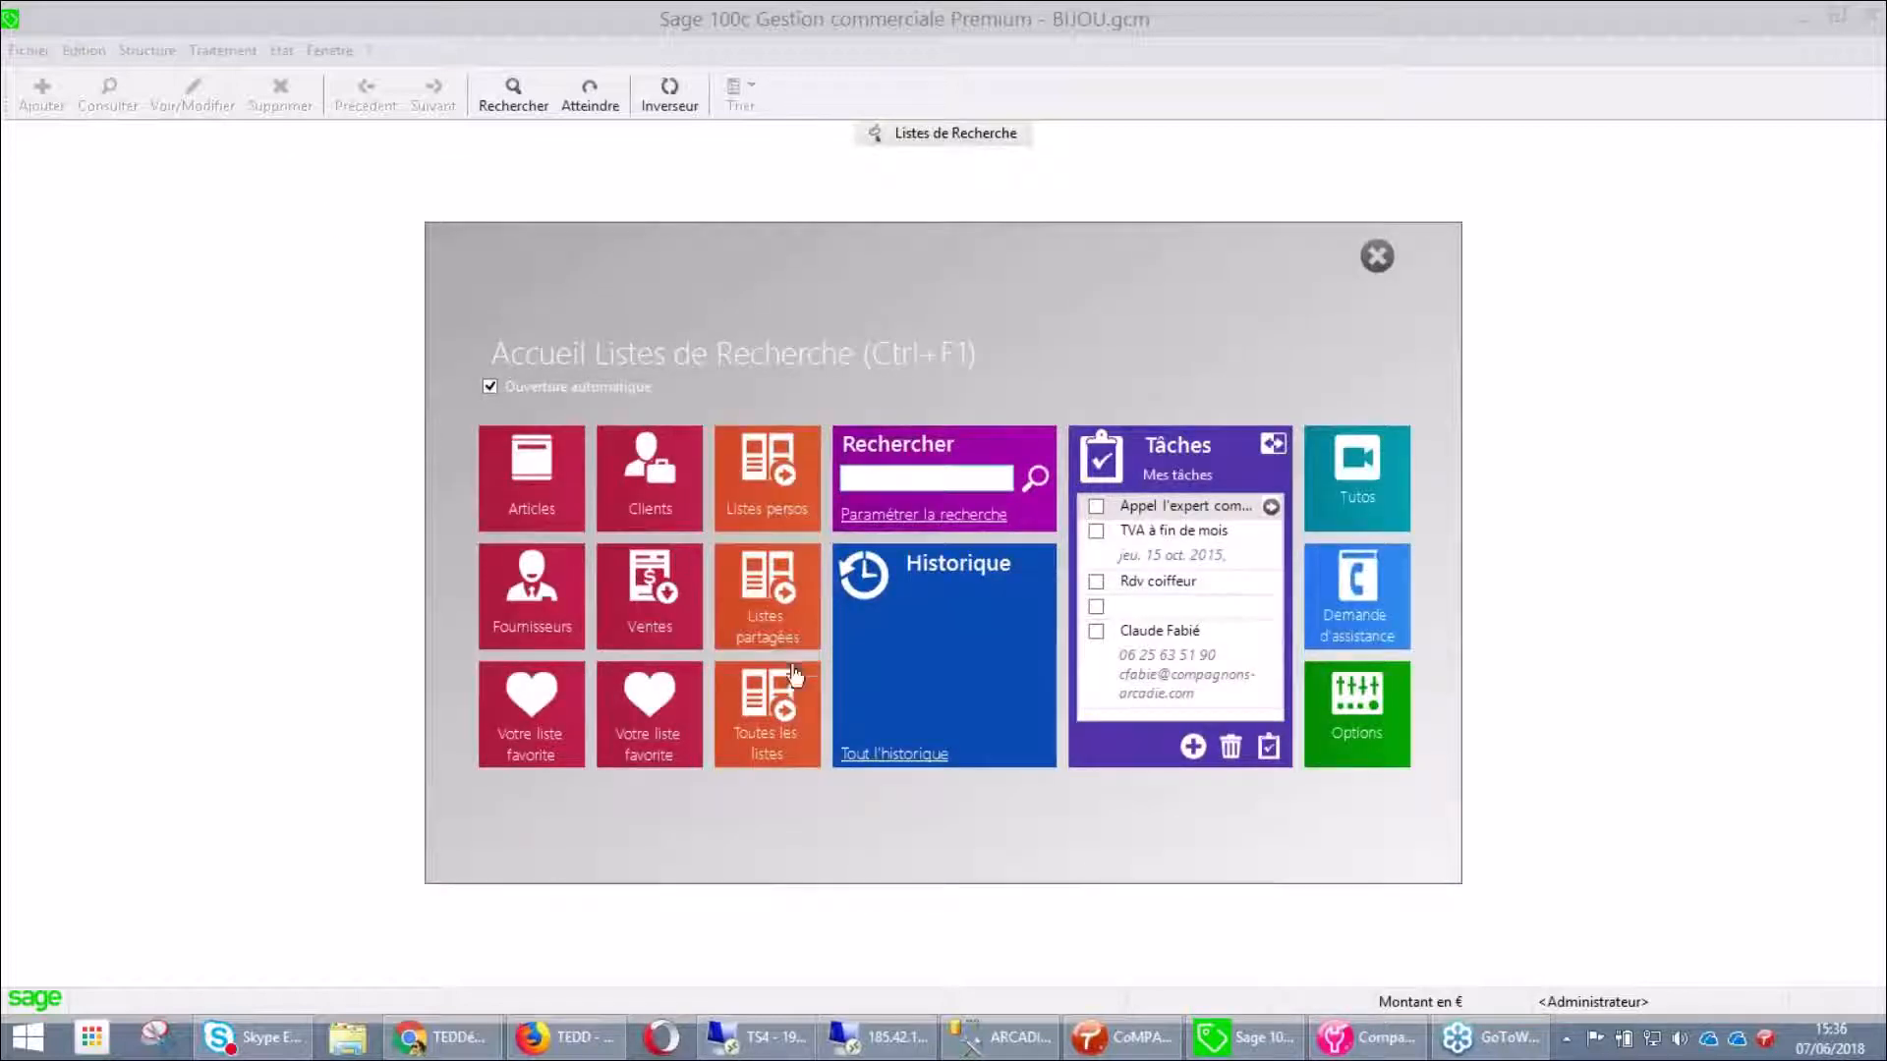
Check the Listes partagées window, refresh it, and close it
left_click(771, 641)
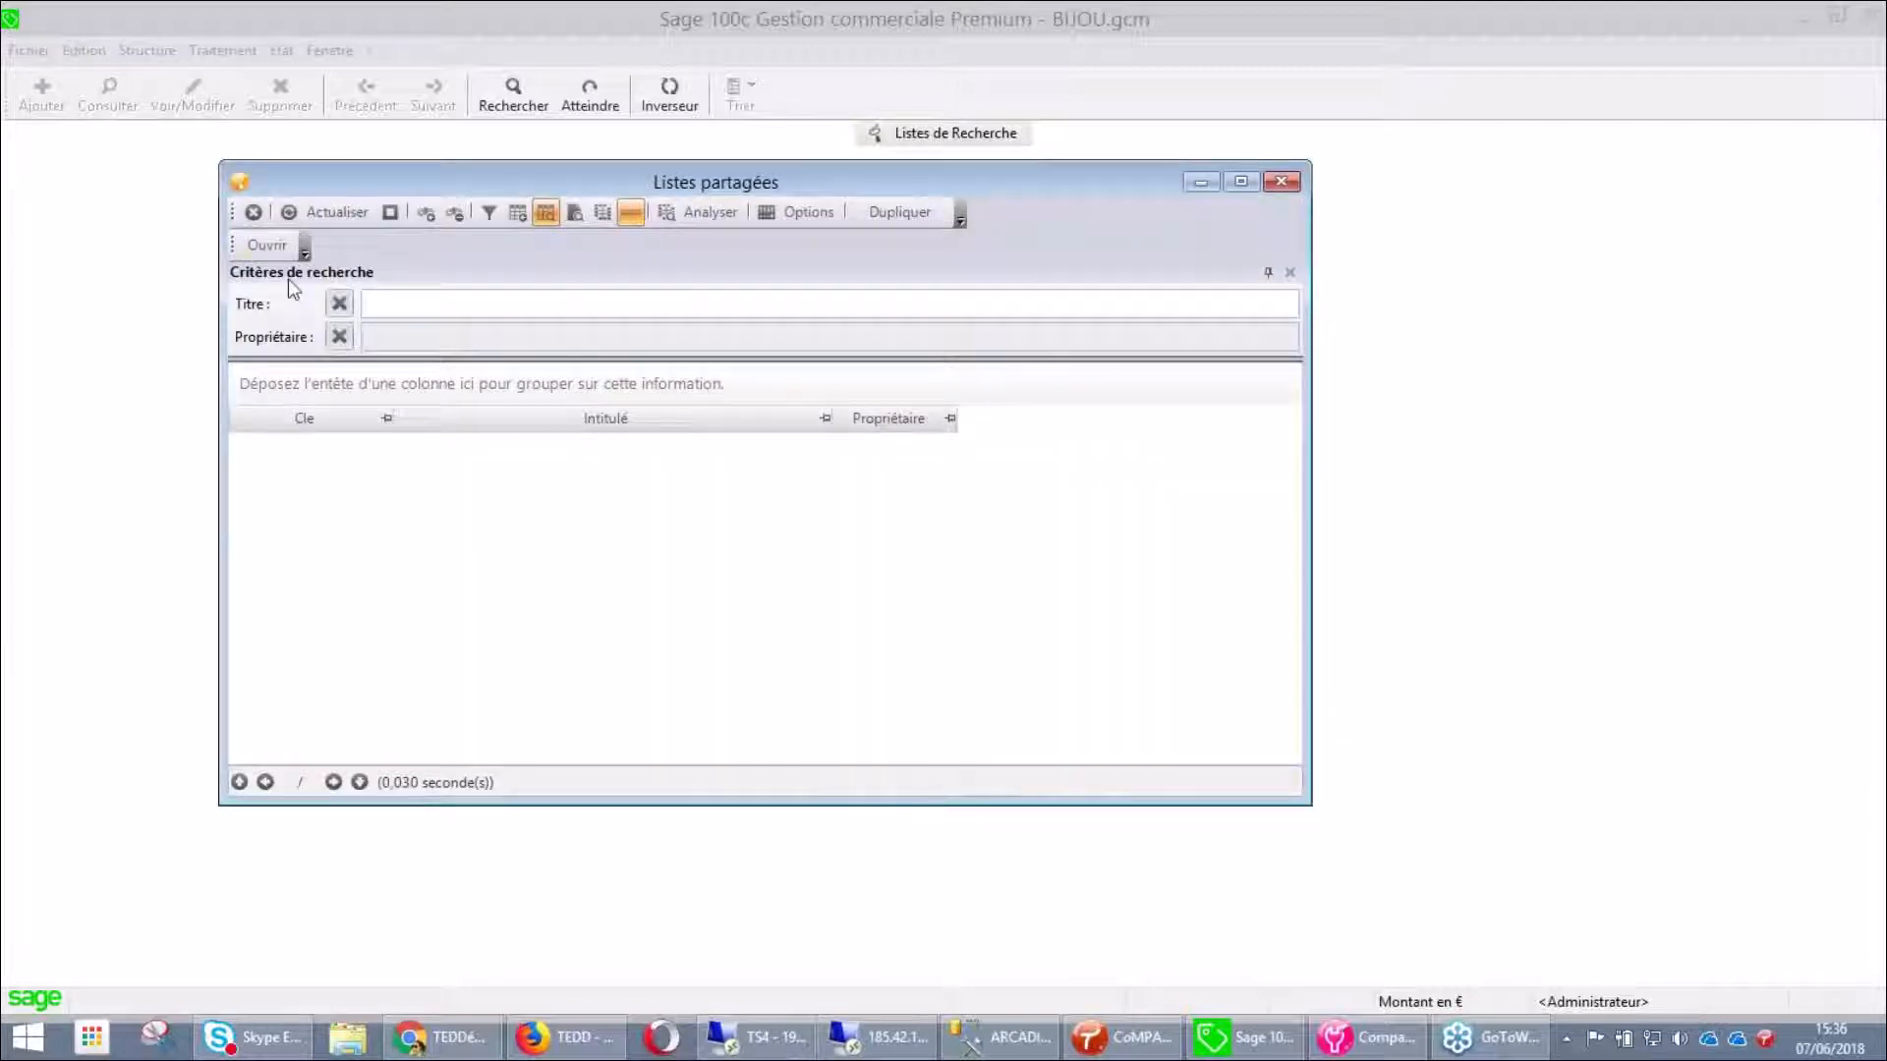
left_click(326, 219)
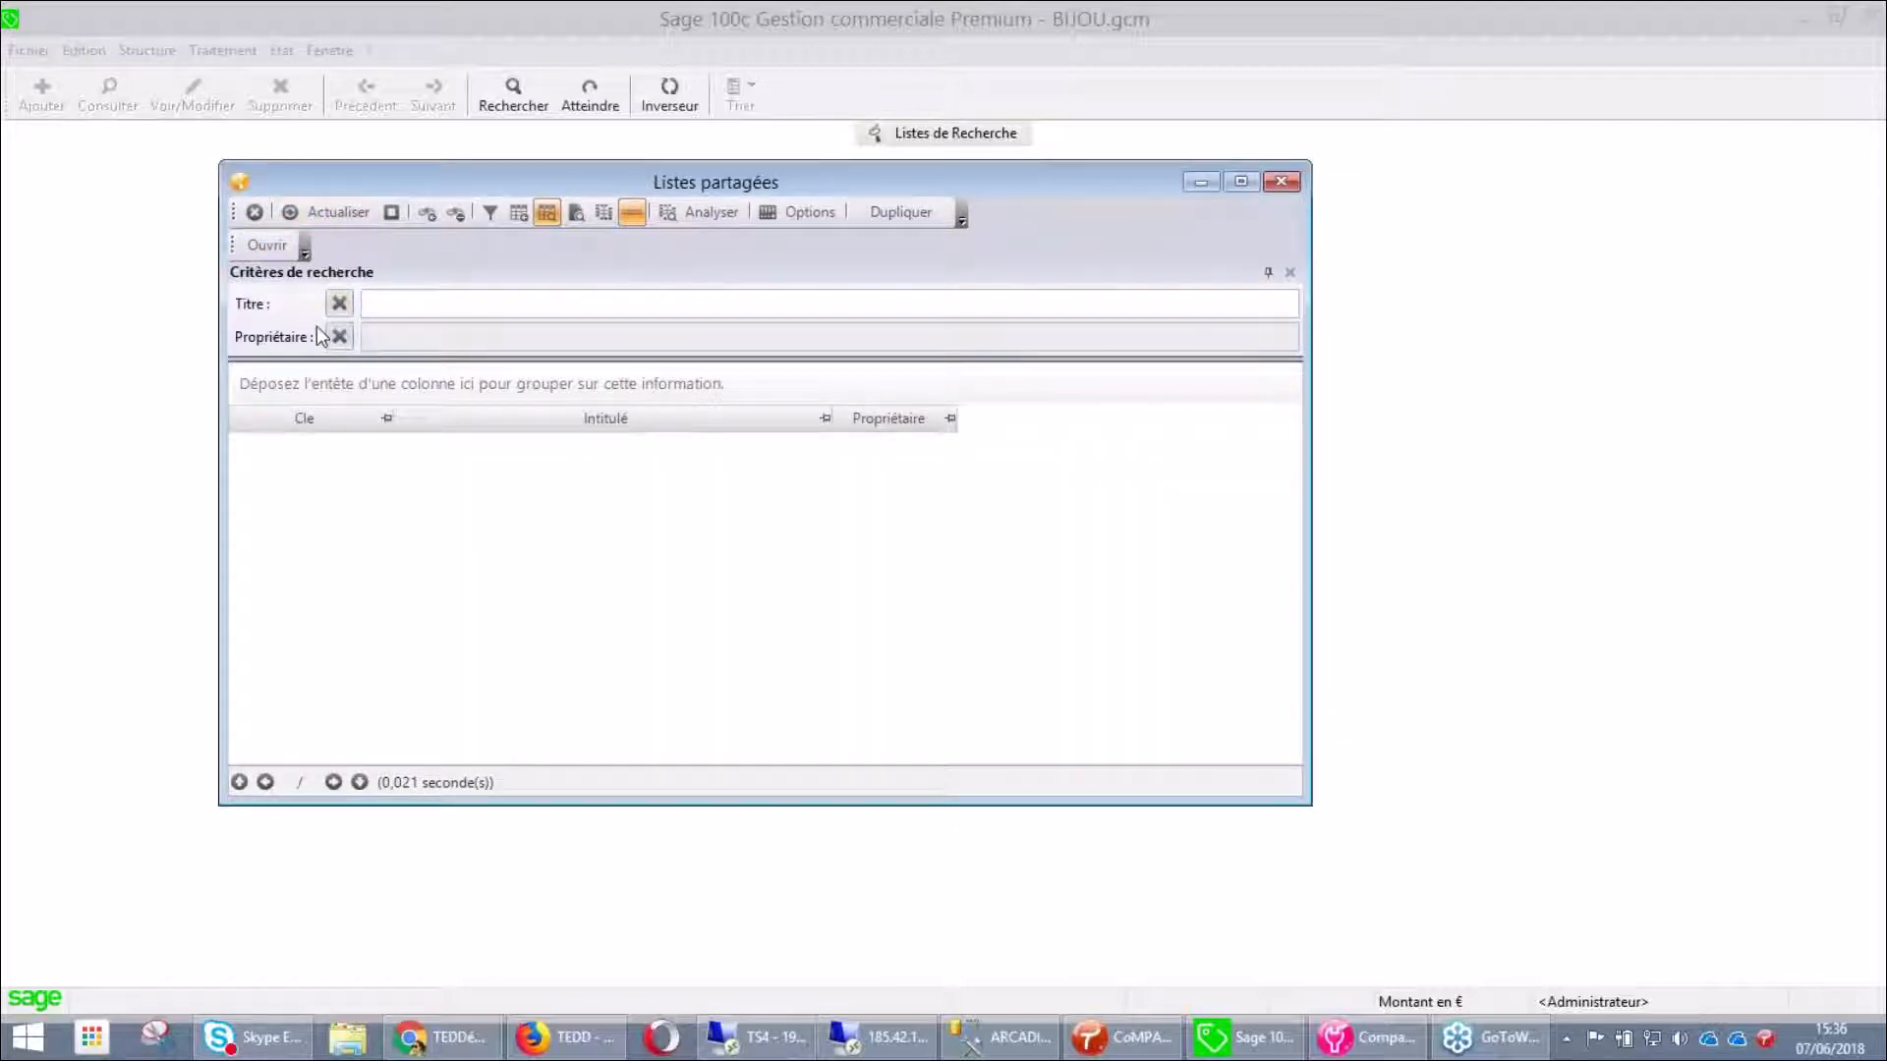
left_click(256, 213)
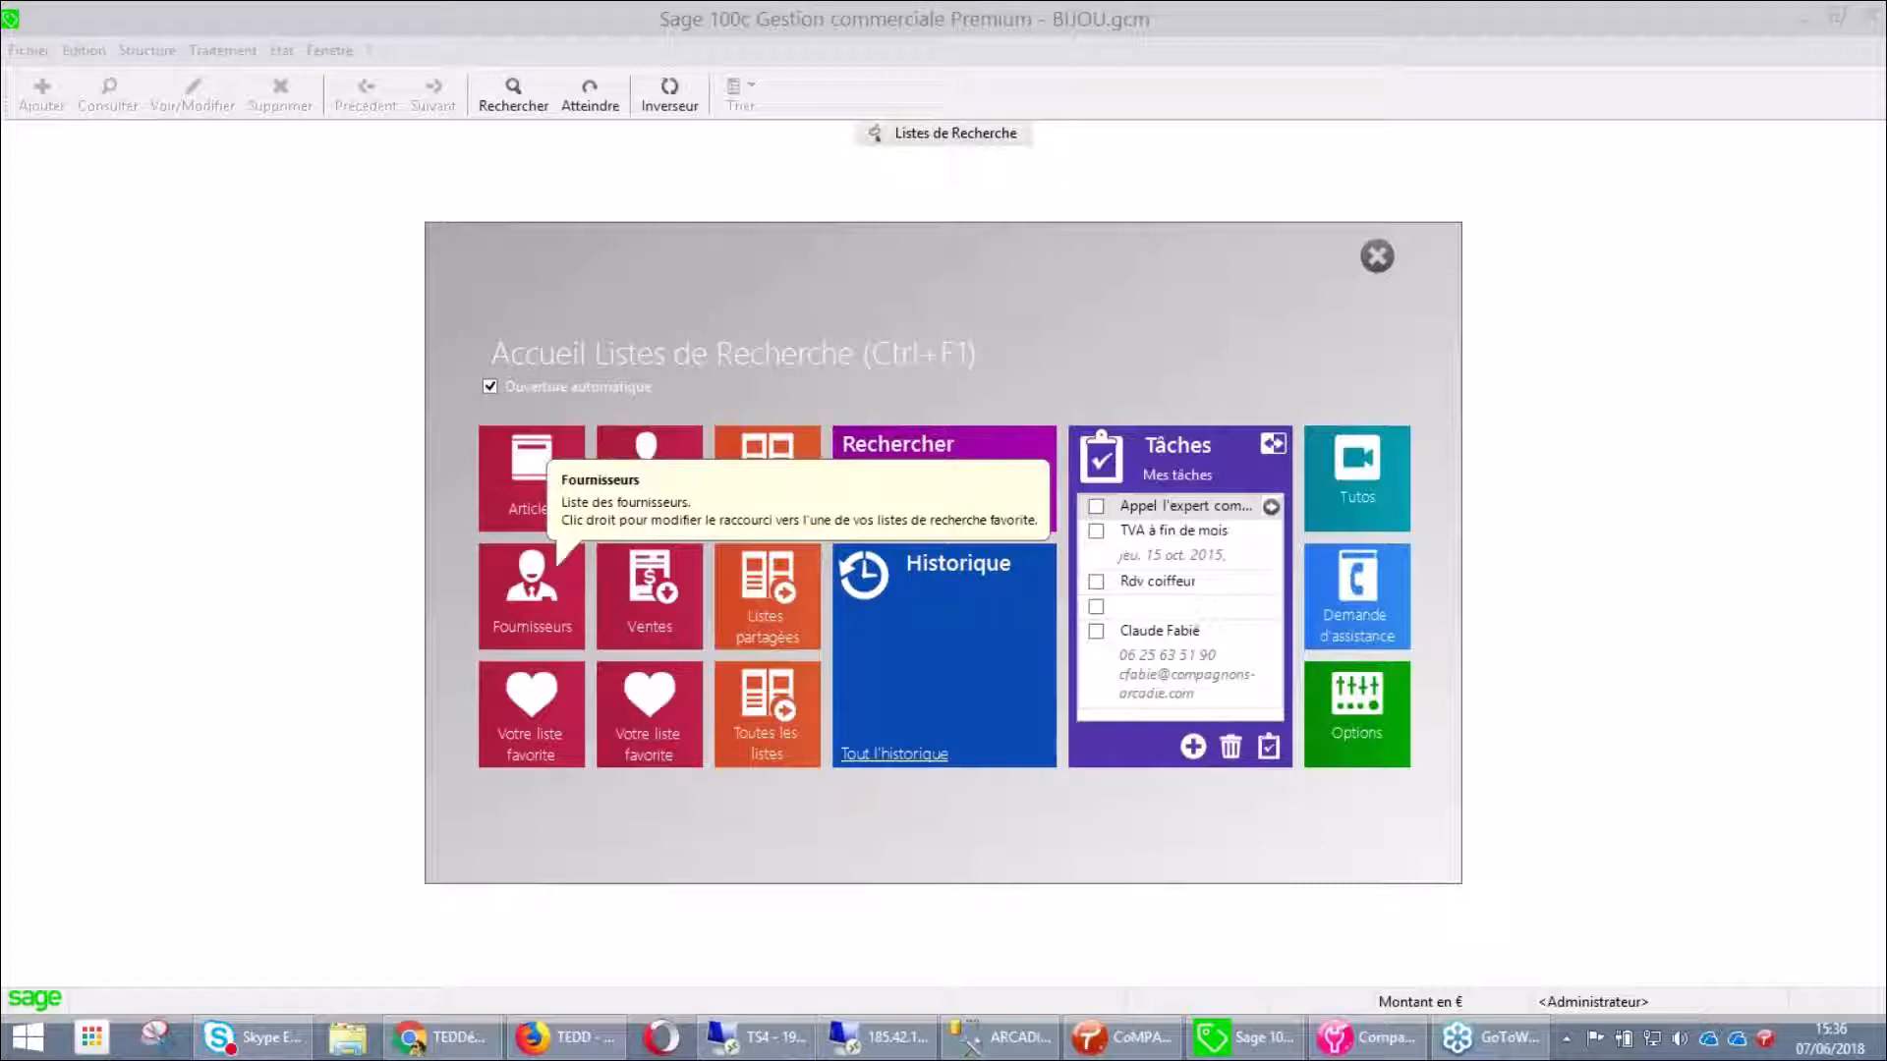
List all 108 Ventes documents without a Type de document filter and analyse them in a pivot table
left_click(668, 641)
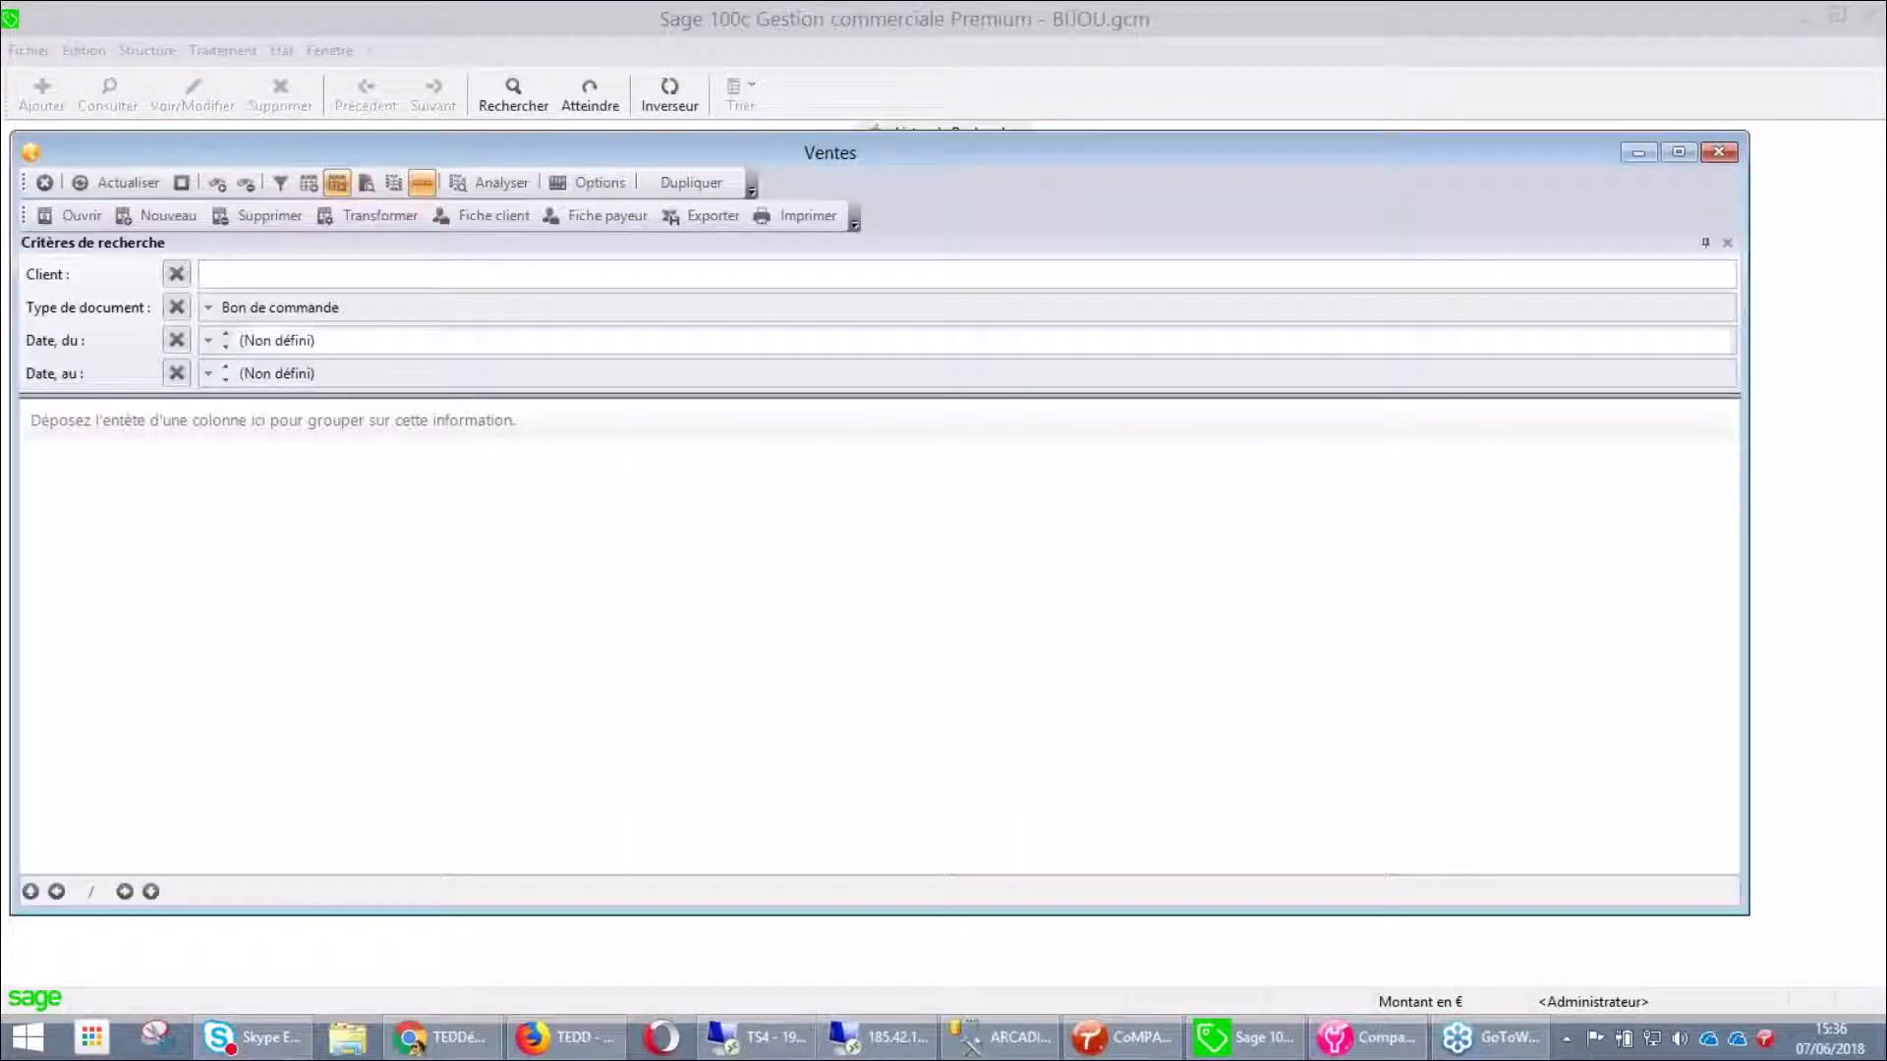
left_click(177, 308)
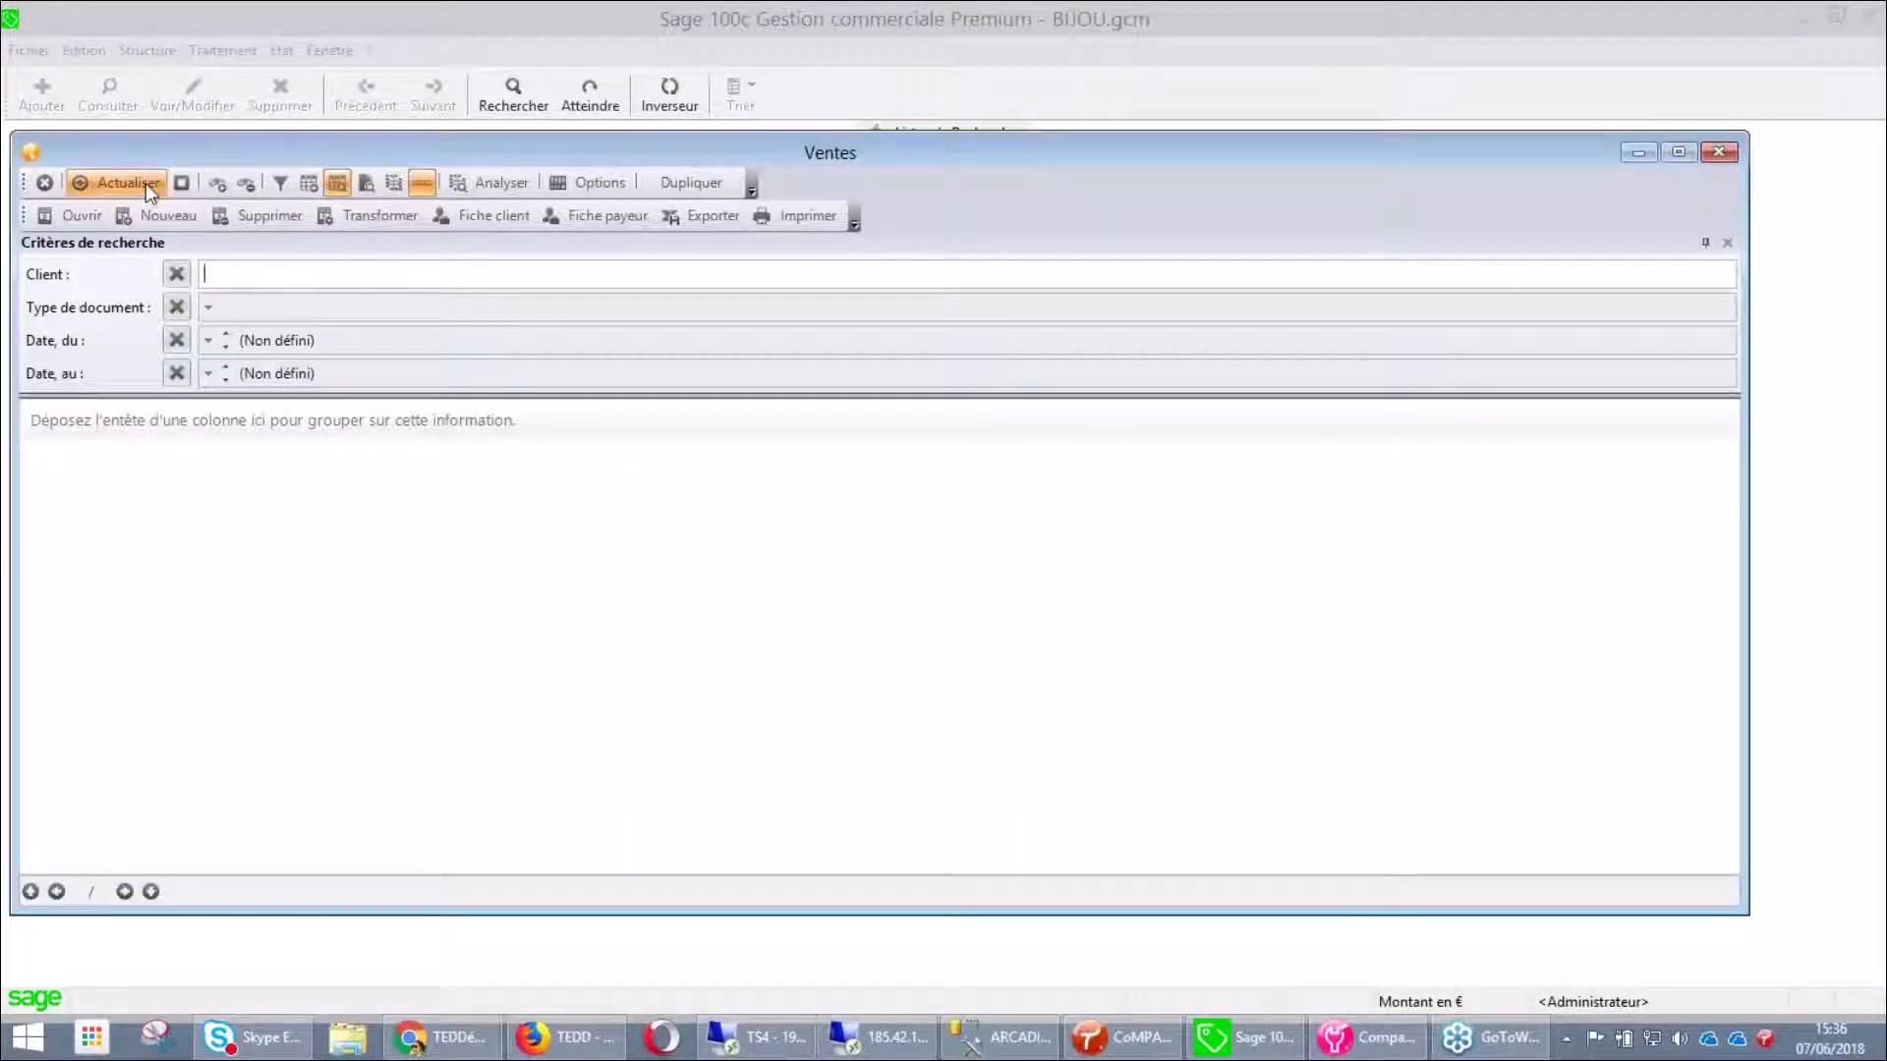
left_click(124, 182)
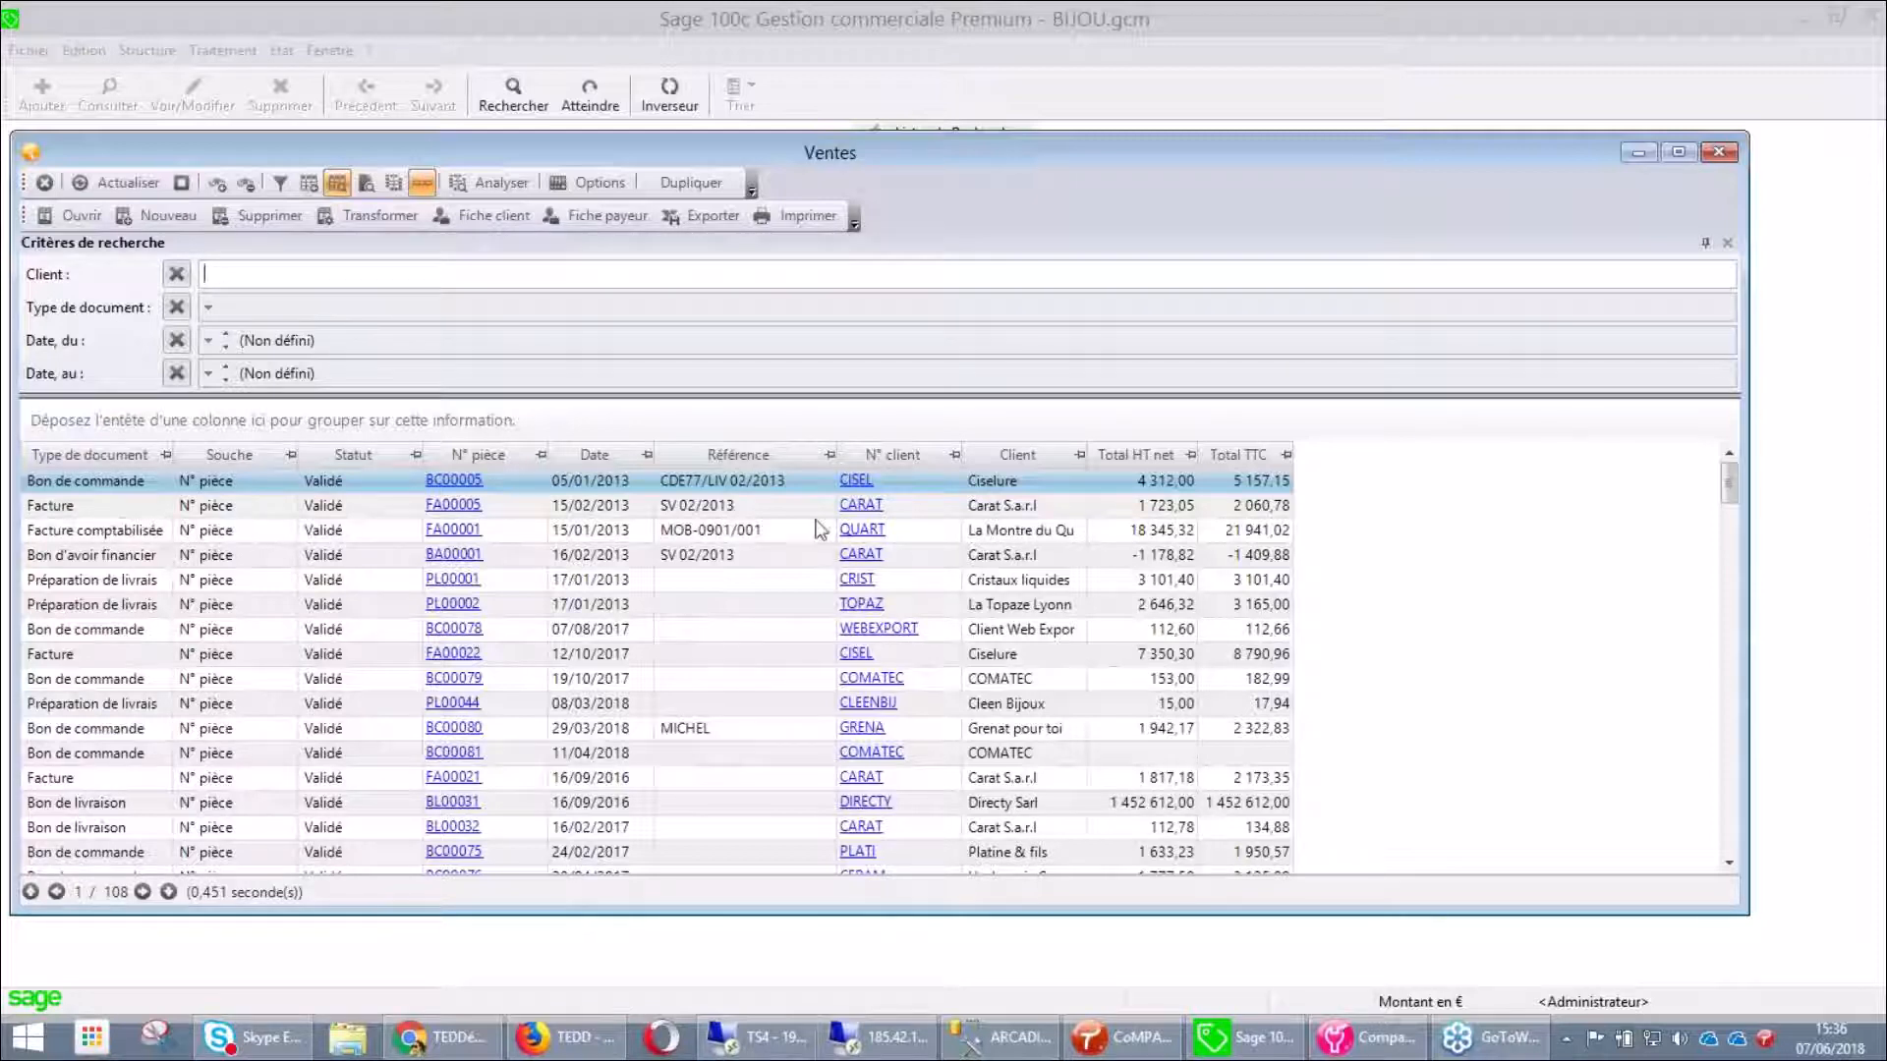
left_click(487, 178)
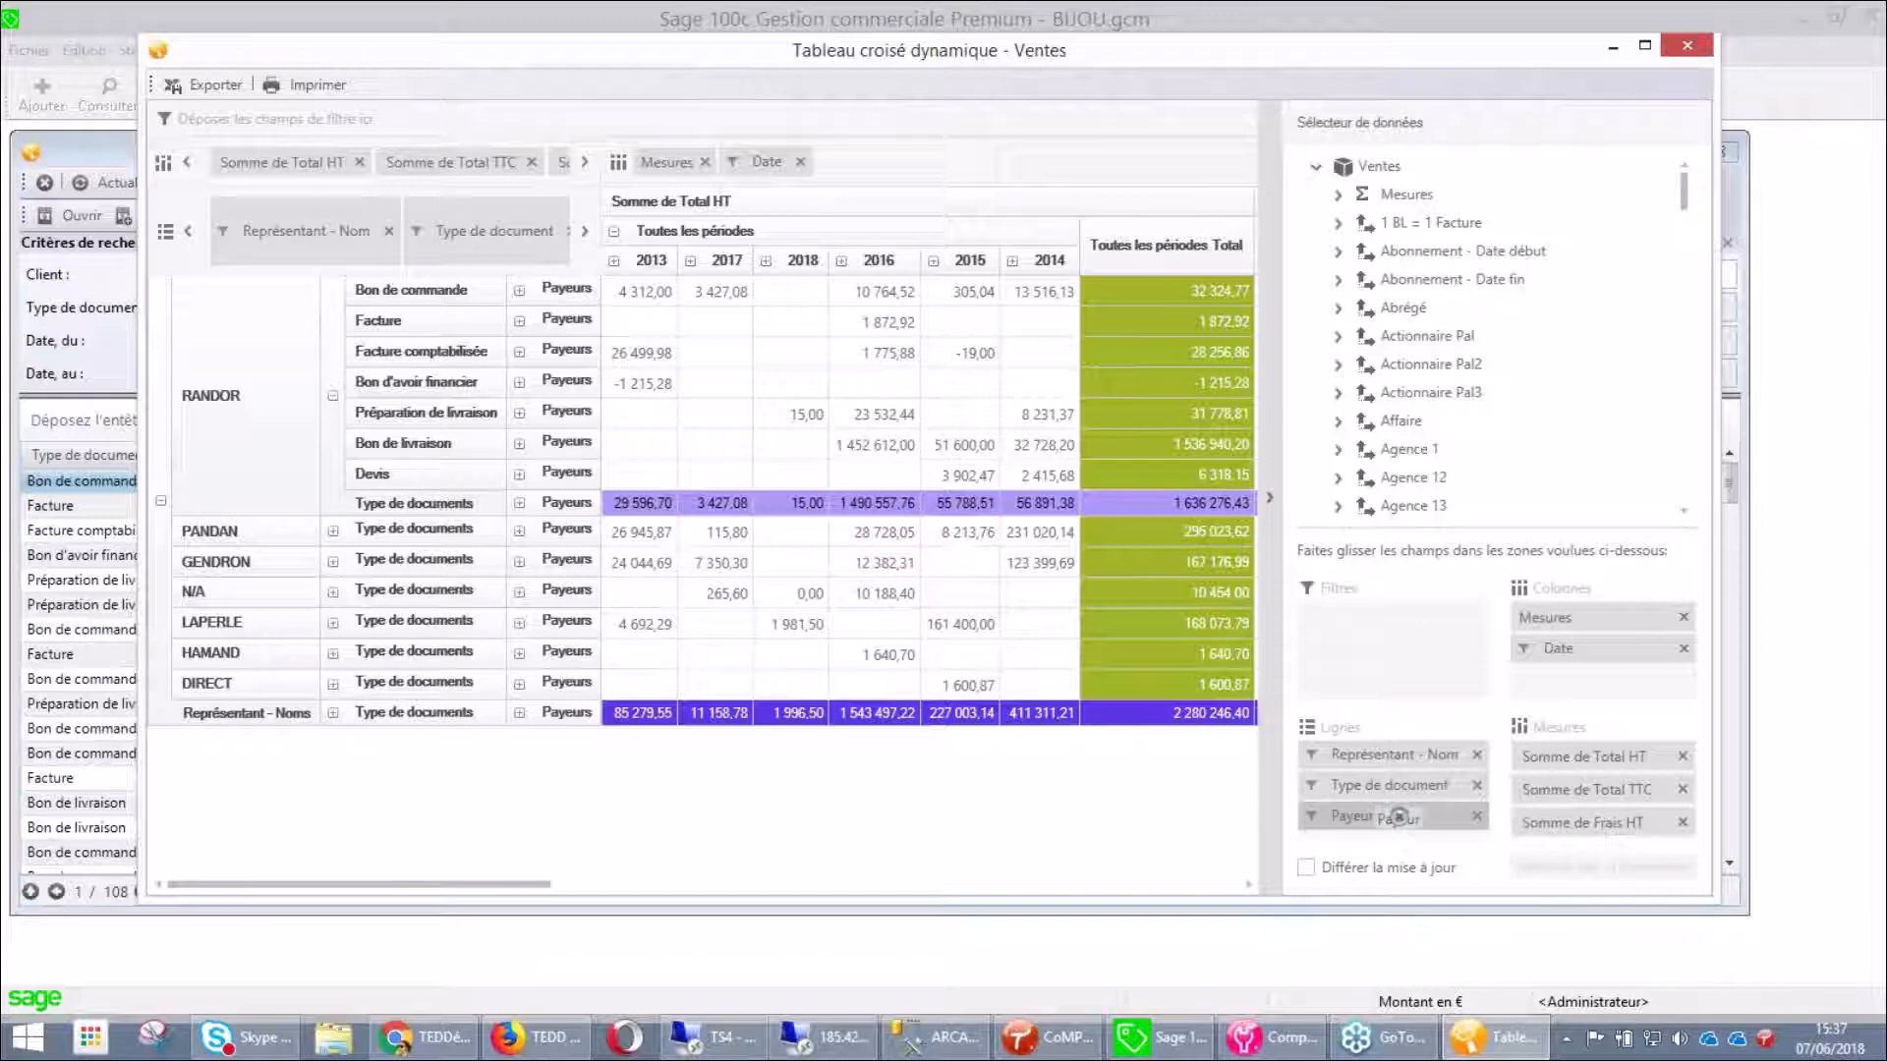
Regroup pivot rows by Type de document then representative, removing Payeur, and expand 2013 into half-years
mouse_move(1397, 814)
left_mouse_down()
mouse_move(1409, 761)
mouse_move(1406, 796)
left_mouse_up()
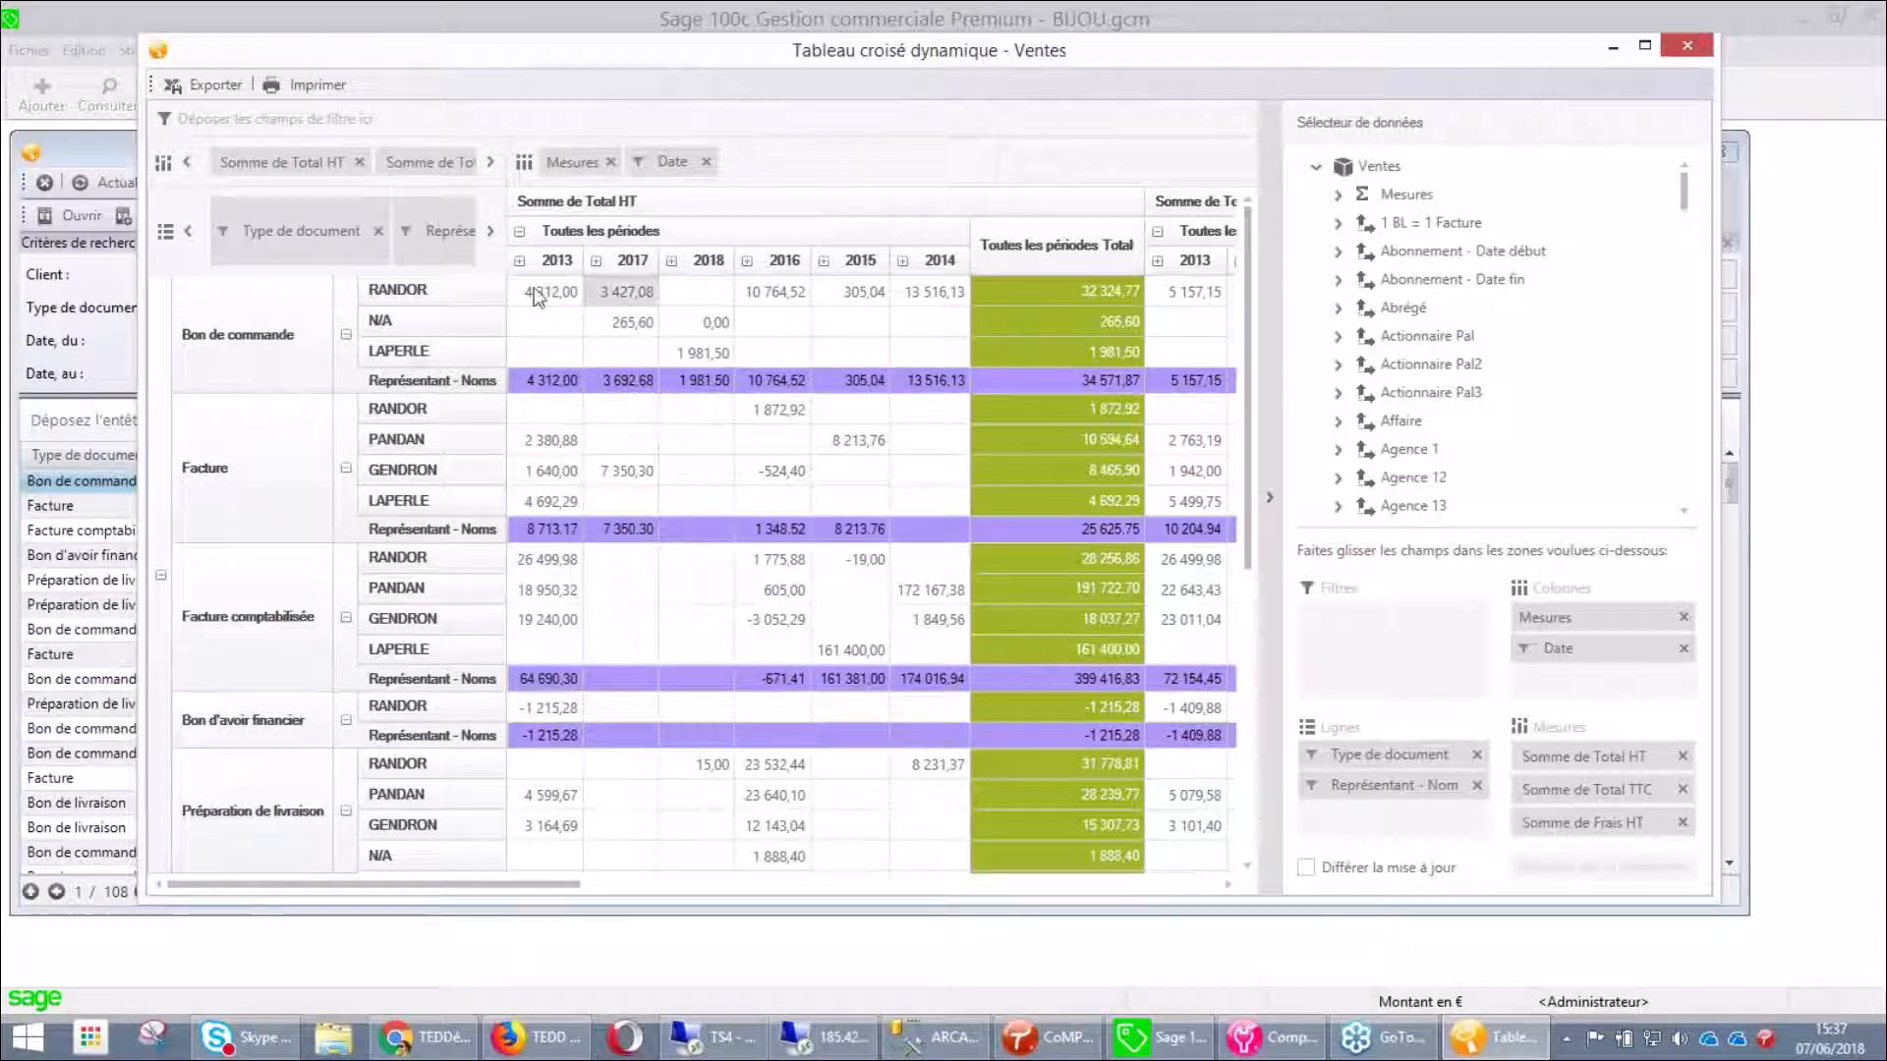
left_click(519, 261)
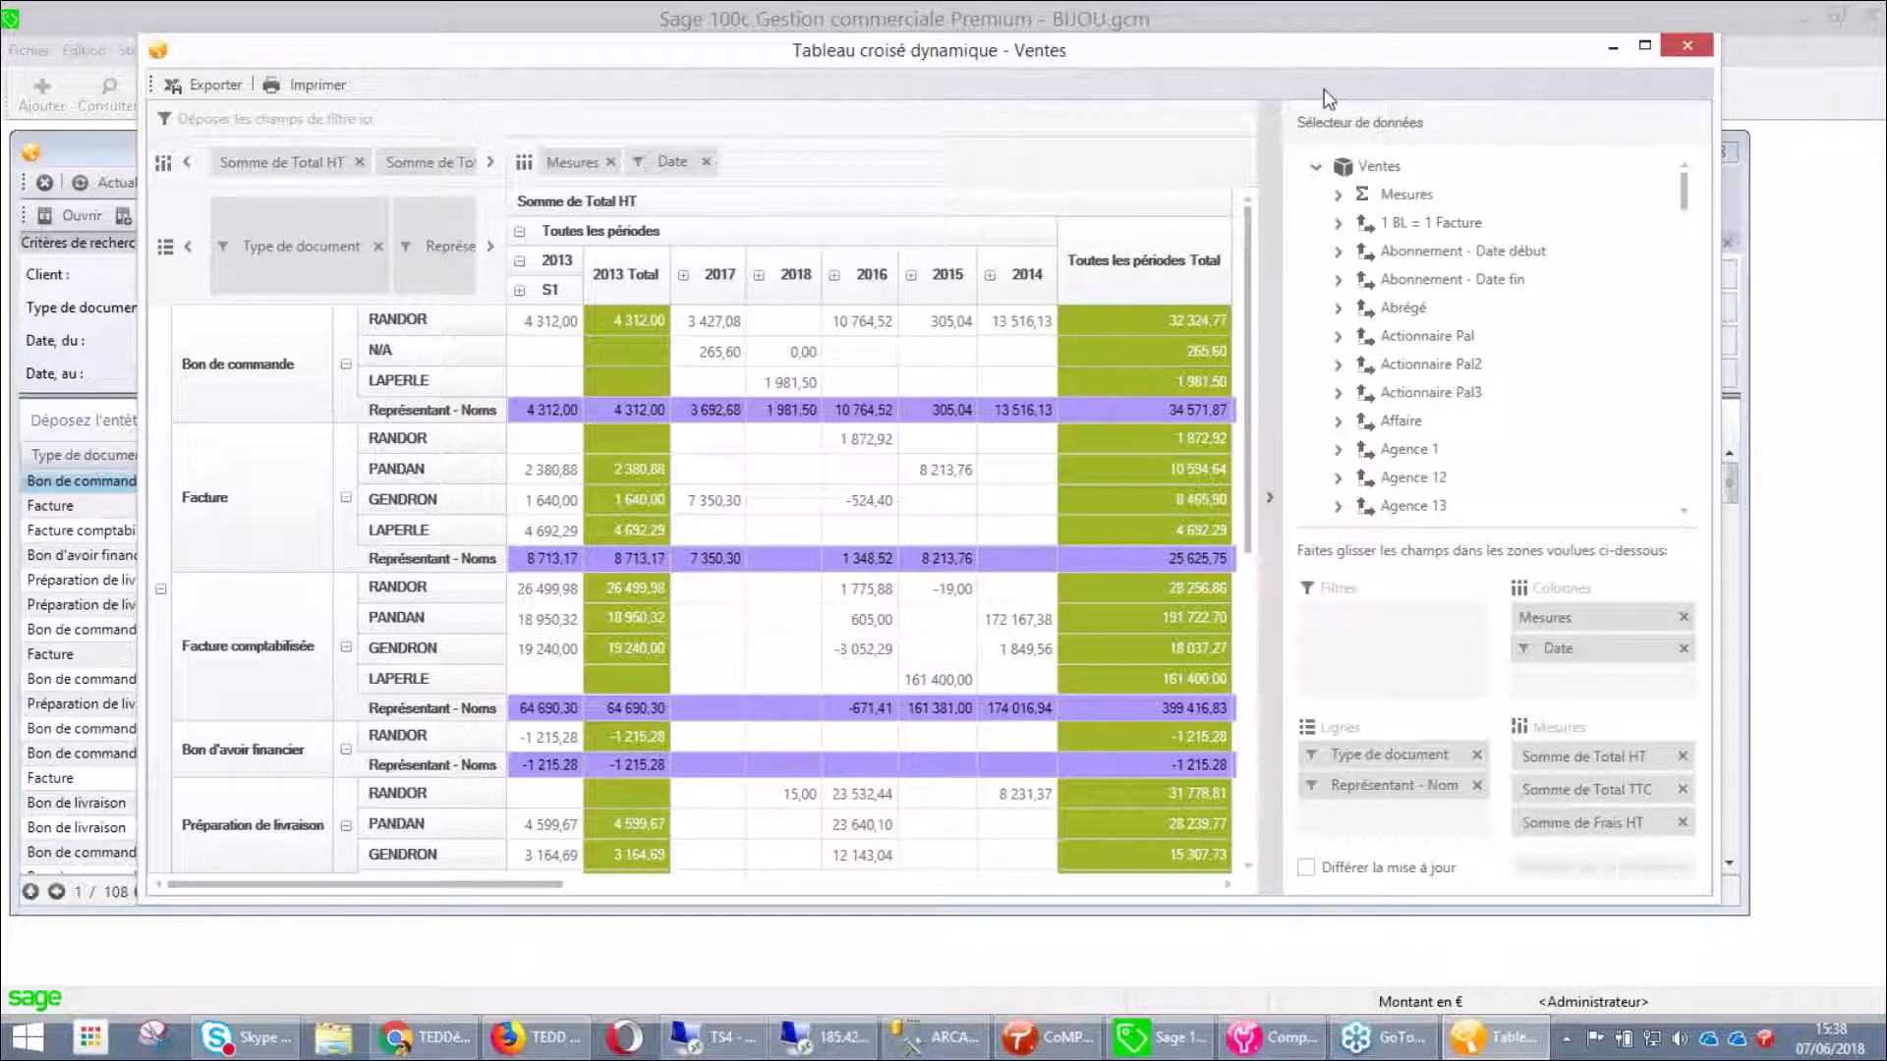
key("Escape")
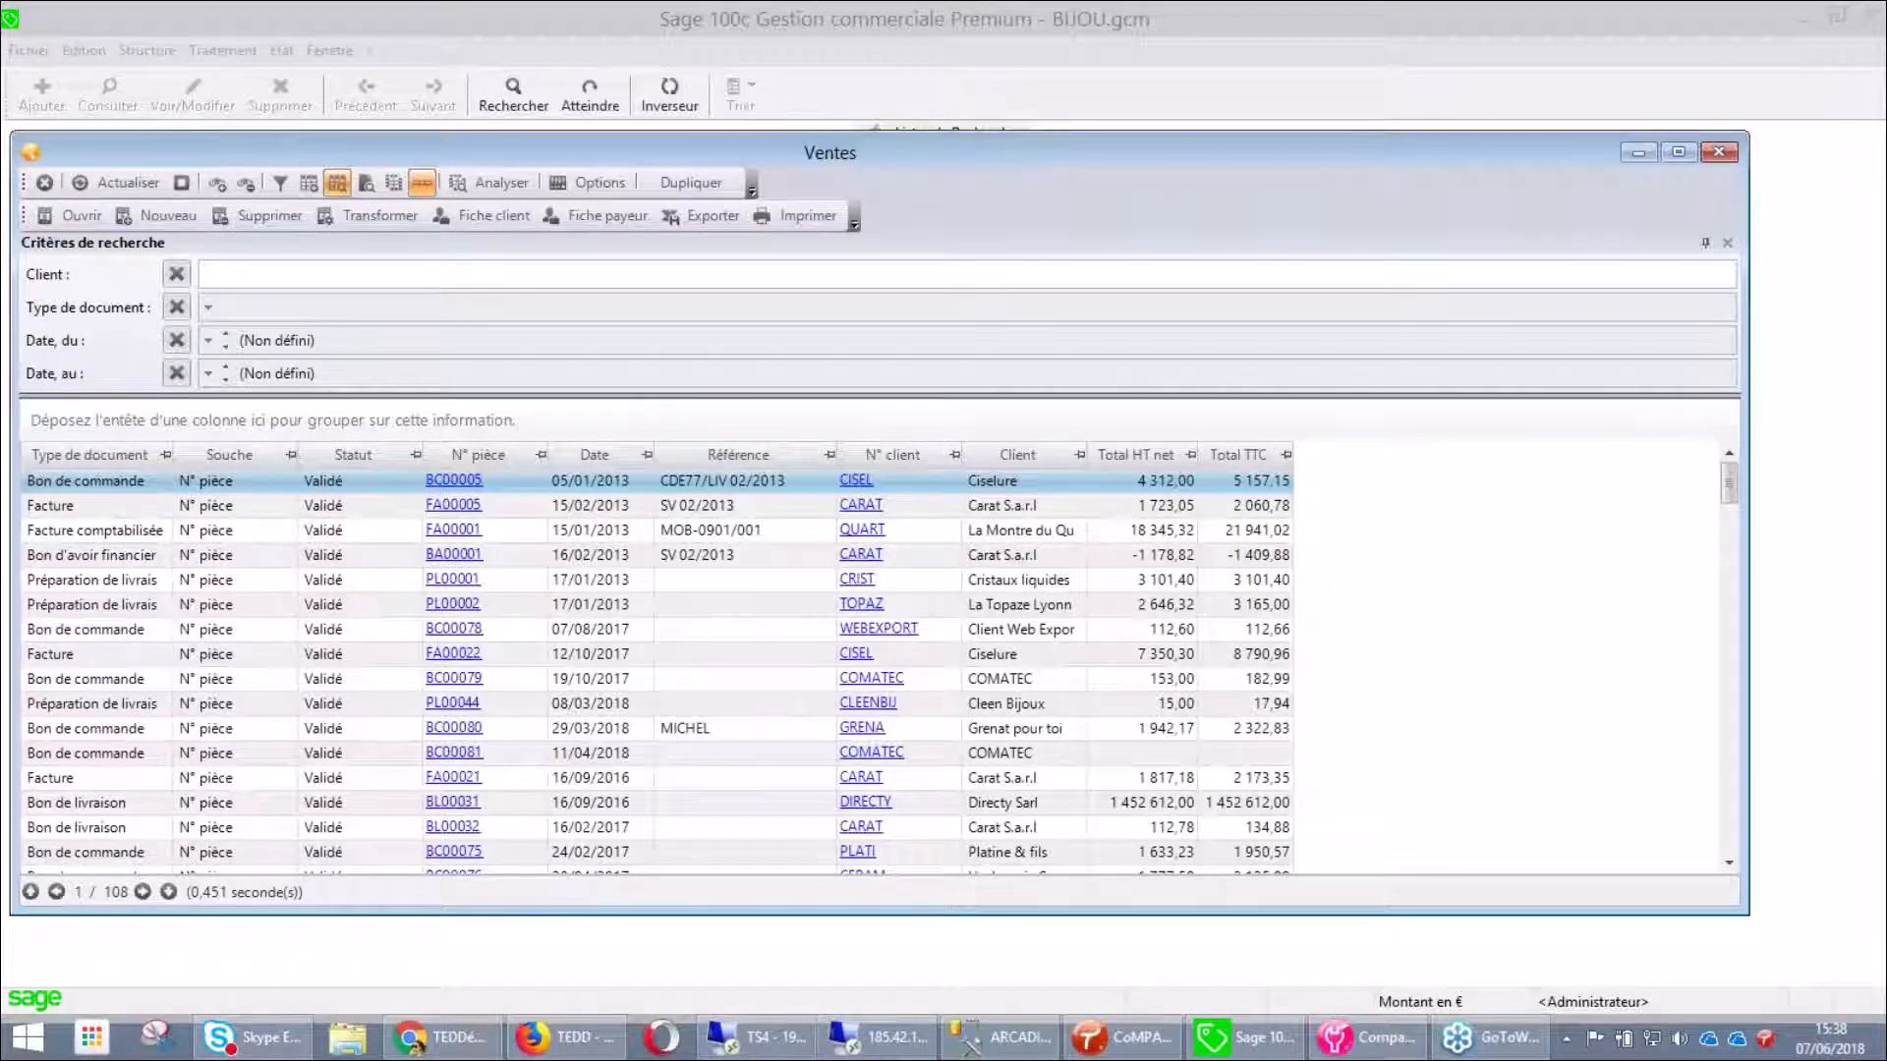
Run a global search for 'carat' from the Rechercher box
left_click(44, 184)
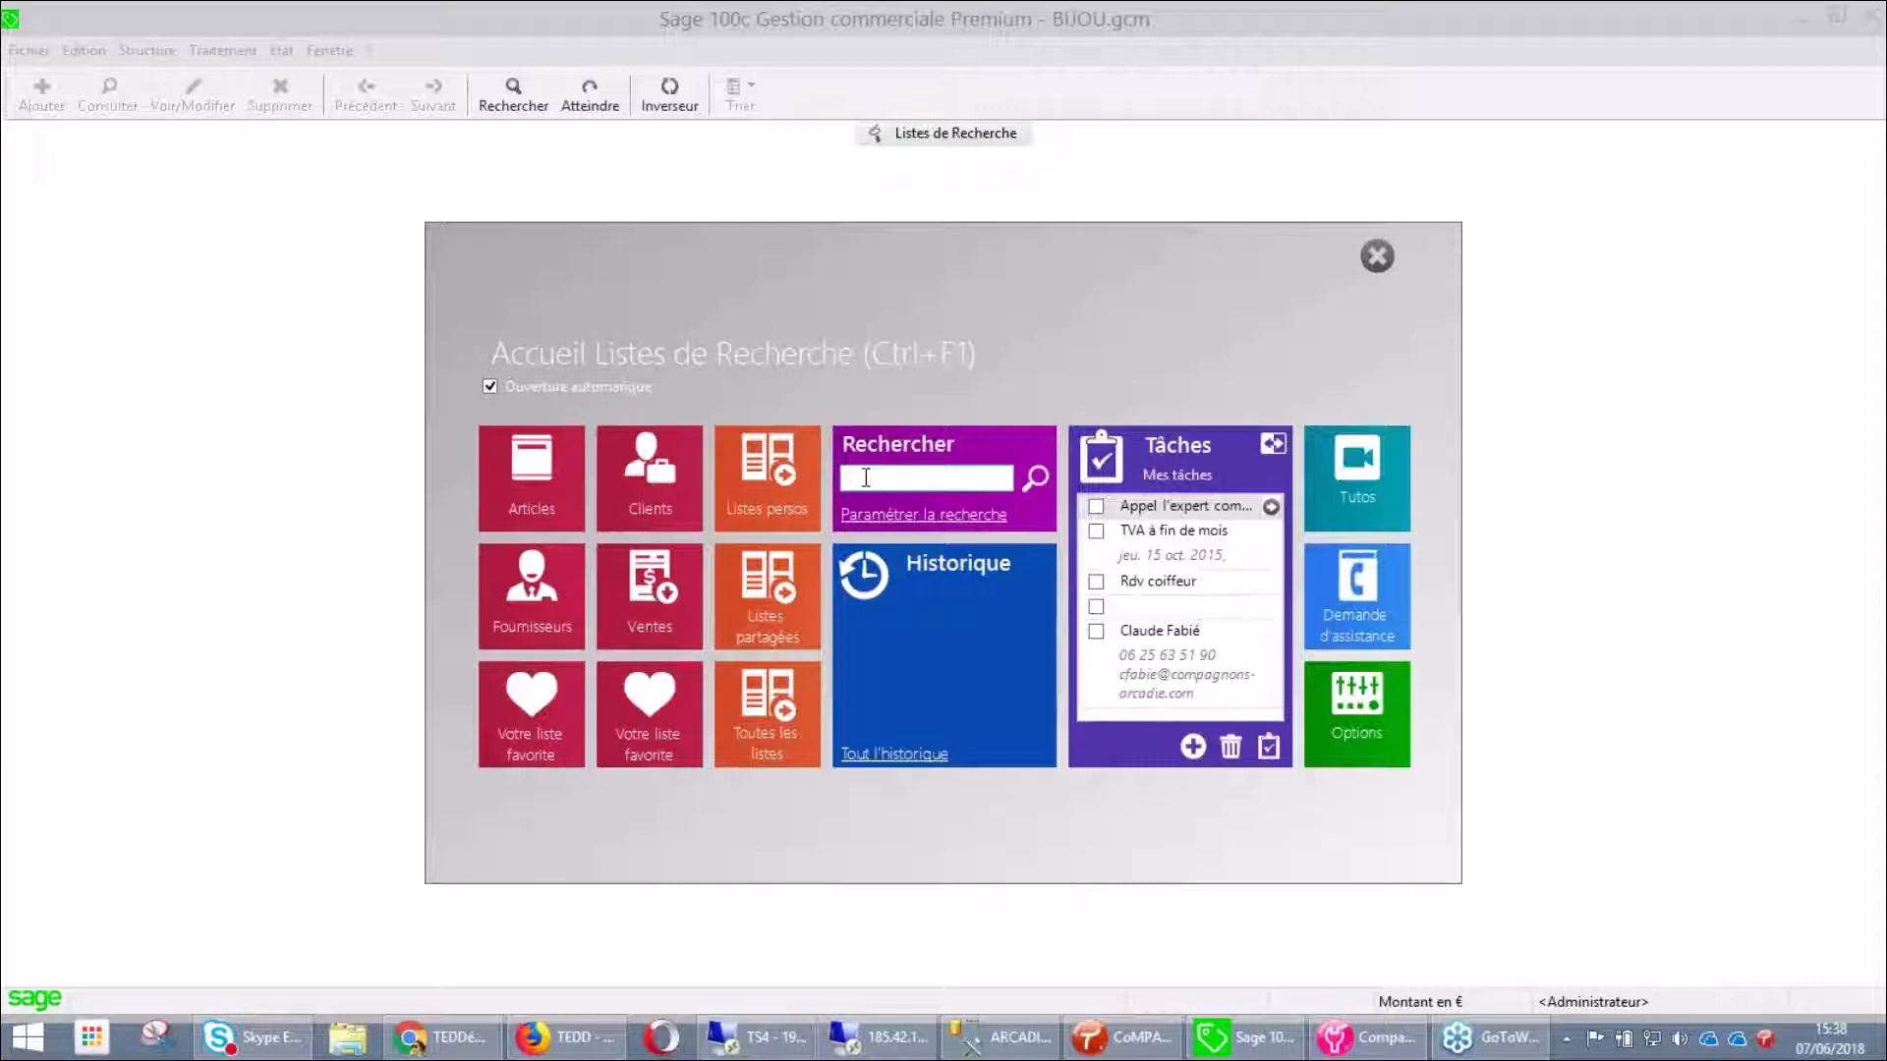
type("carat")
key("Return")
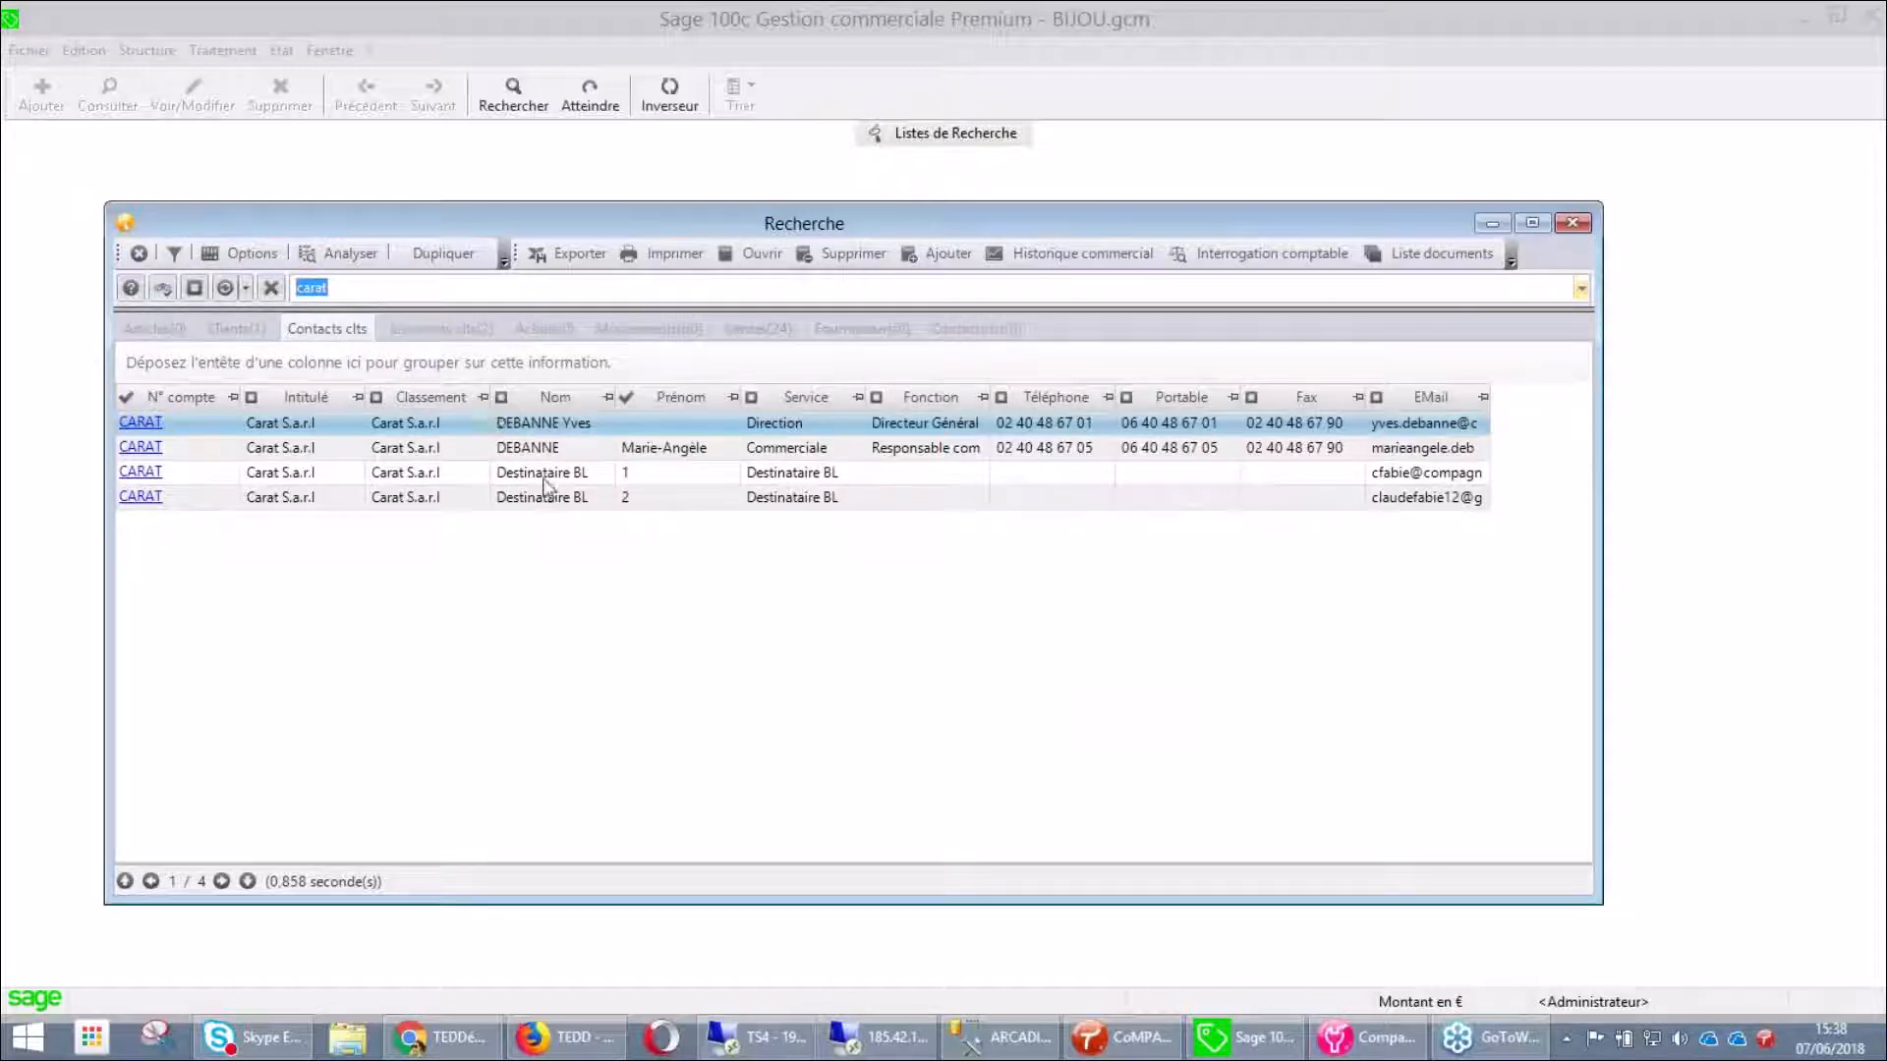
Browse the carat results in Clients, Contacts clts and Livraisons clts, ending on Ventes (24)
left_click(251, 328)
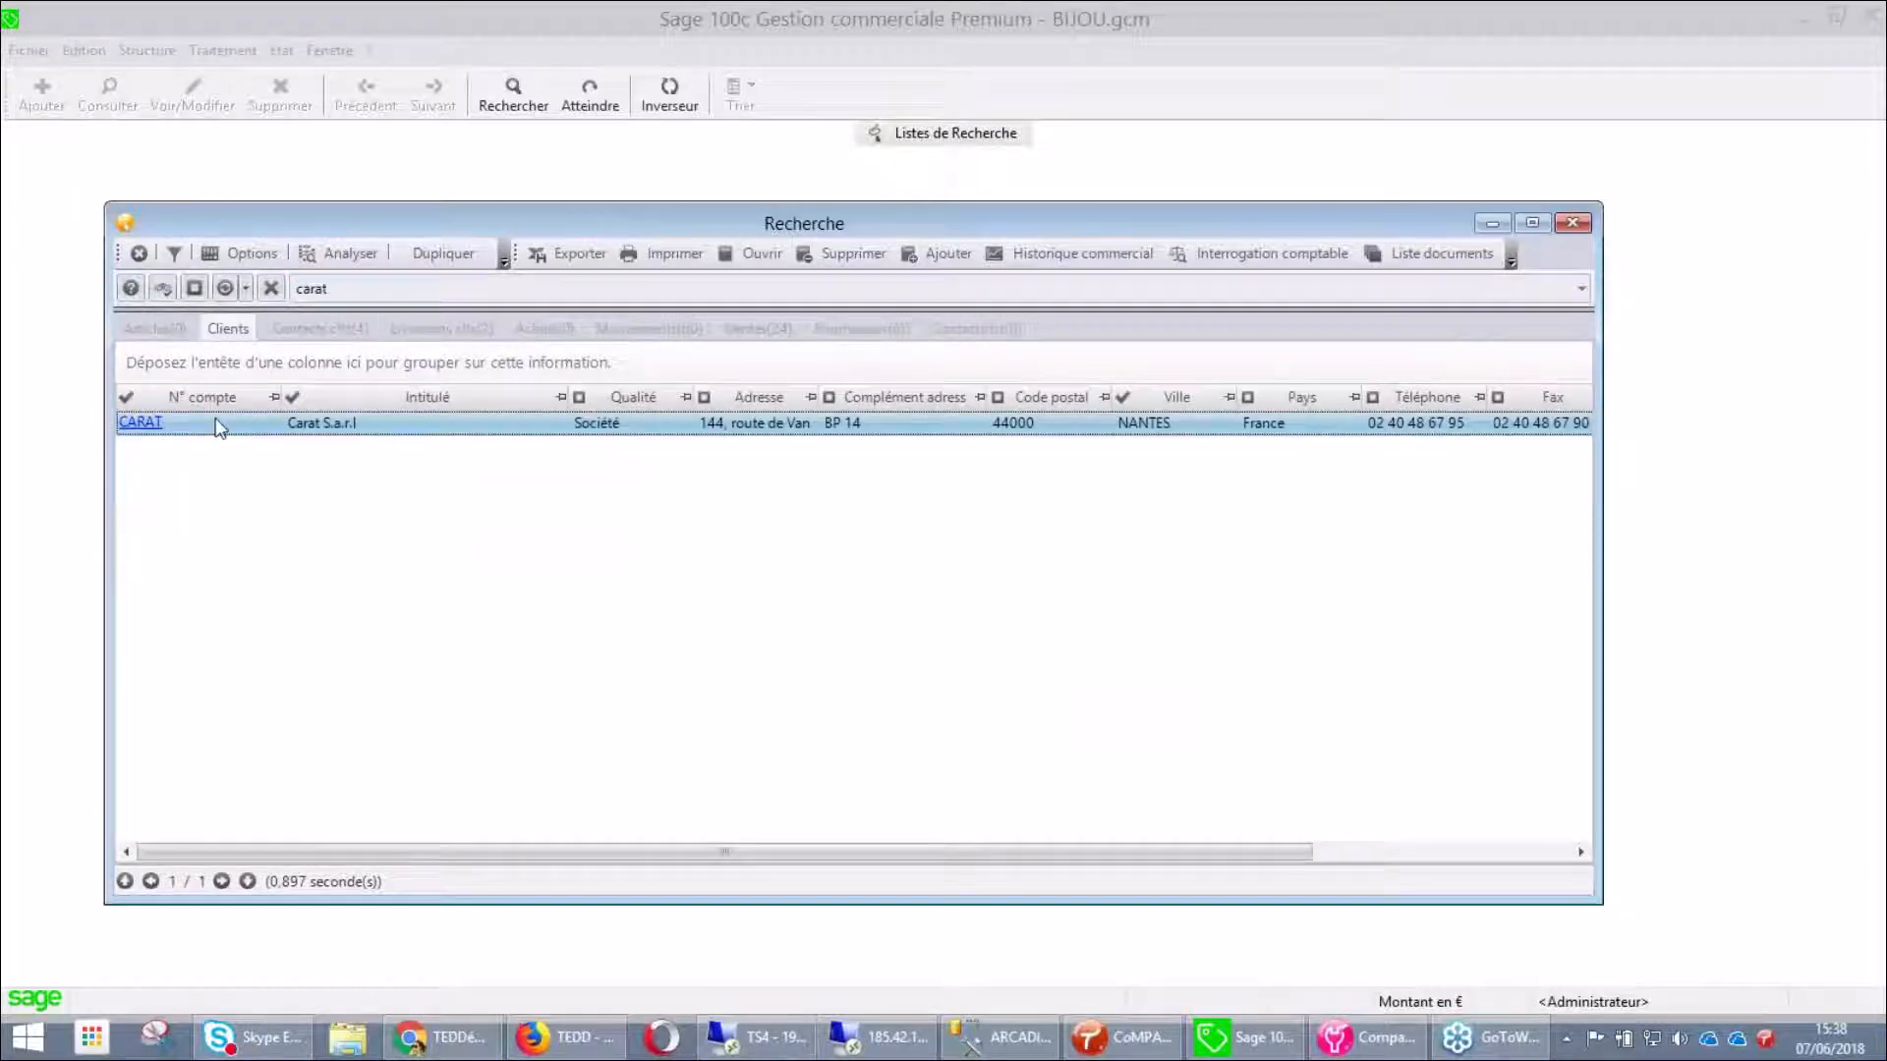
left_click(352, 334)
left_click(413, 336)
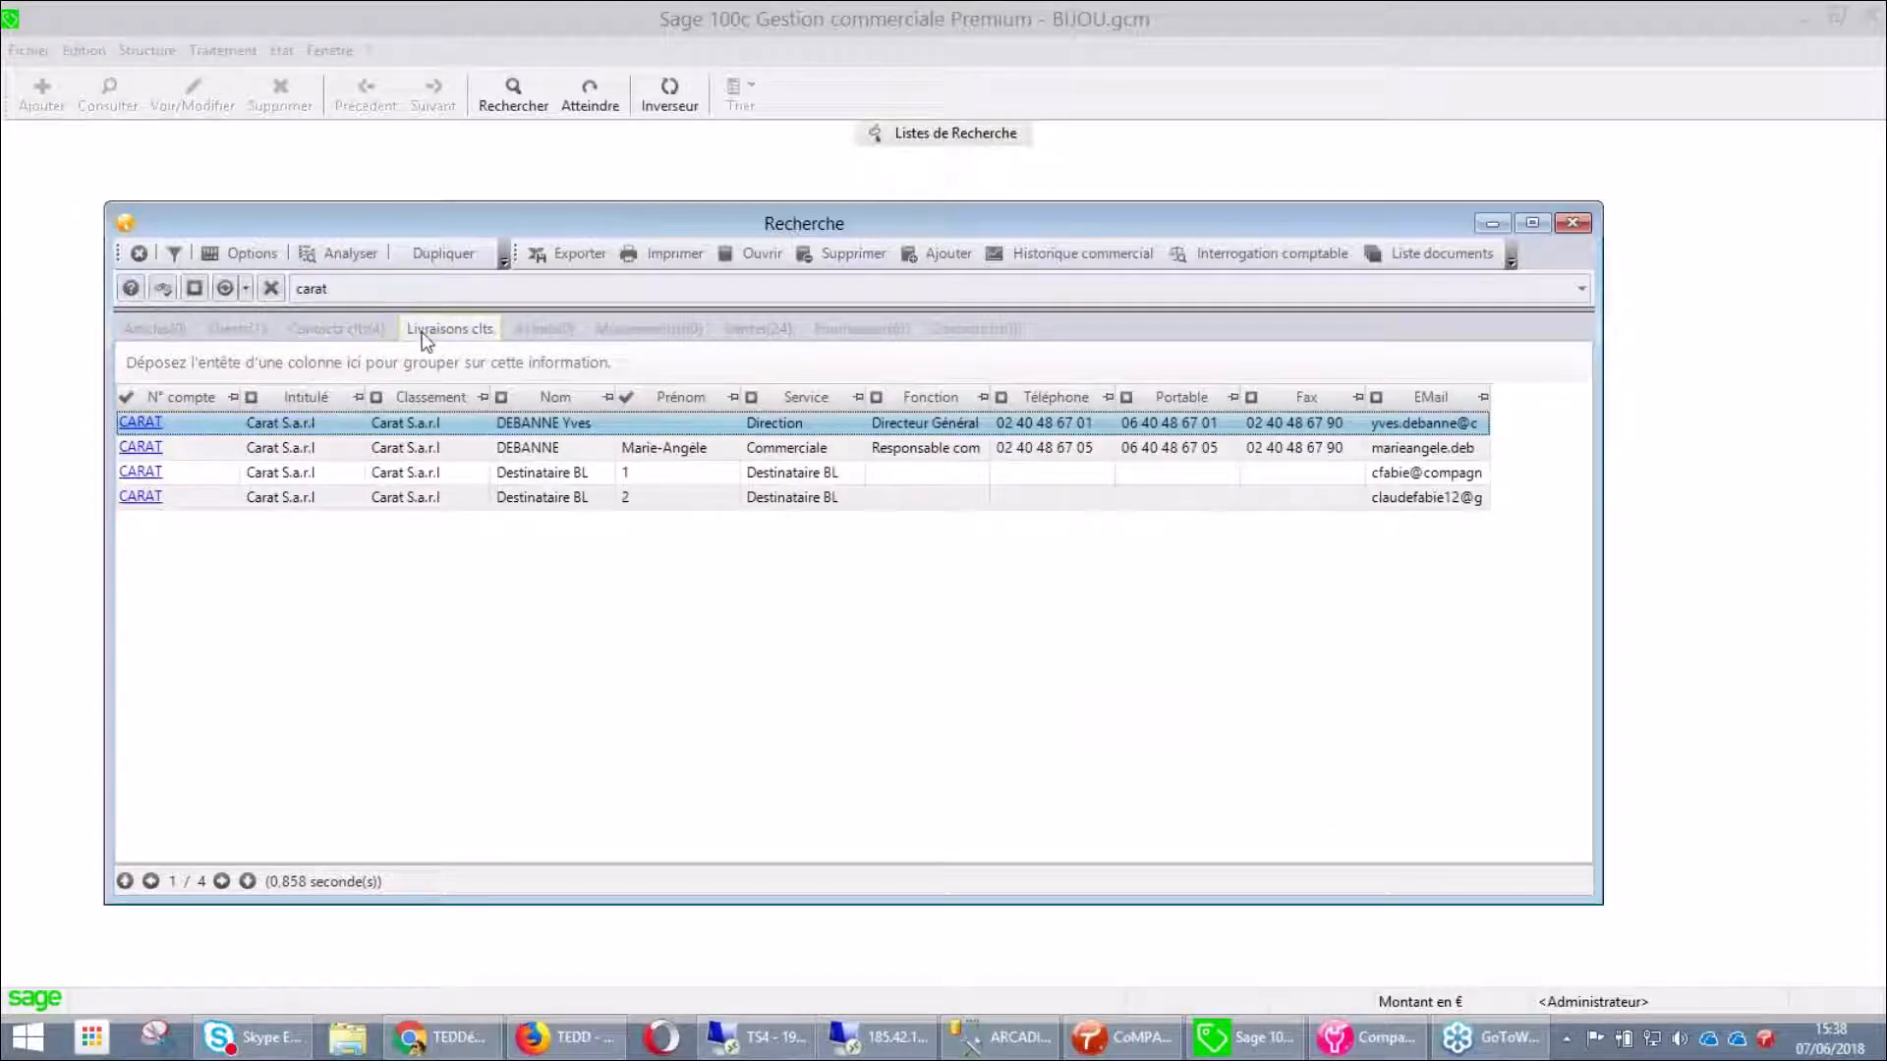
left_click(768, 339)
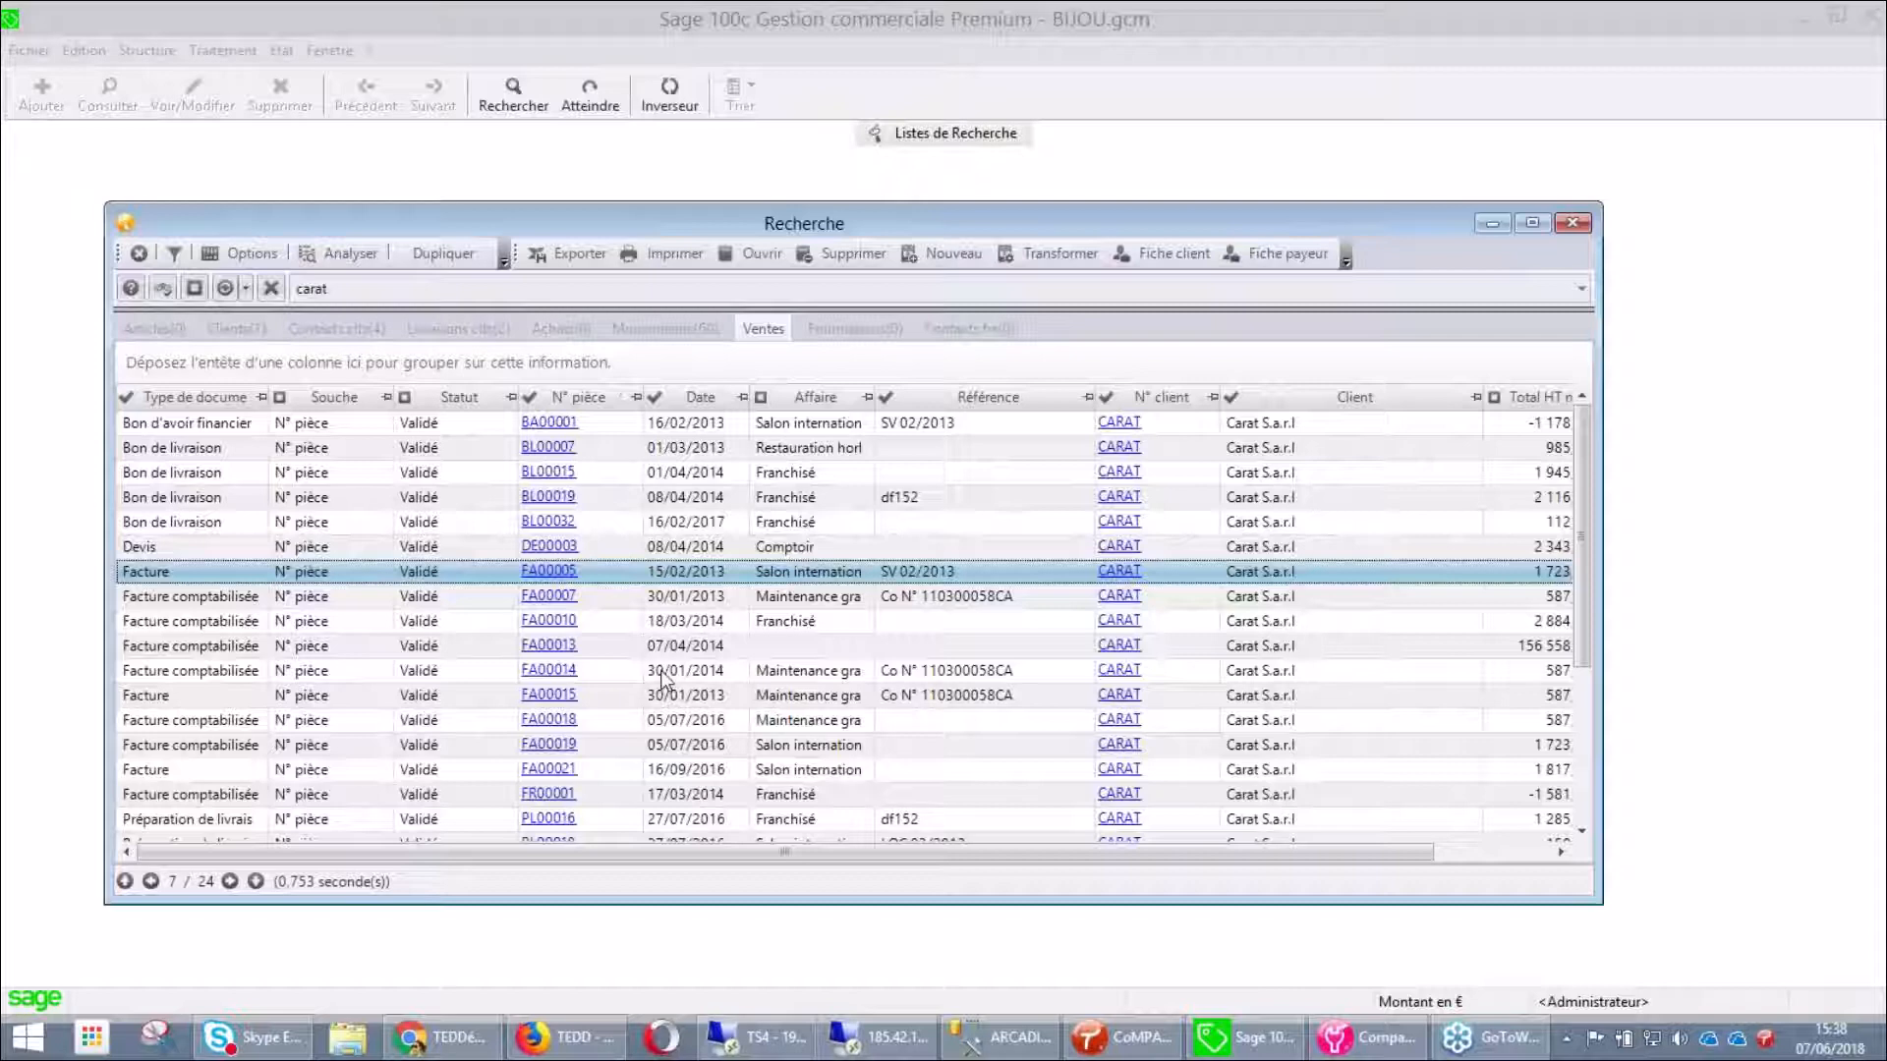
Search for 'commande carat', get no results, and close the empty Recherche window
left_click(138, 257)
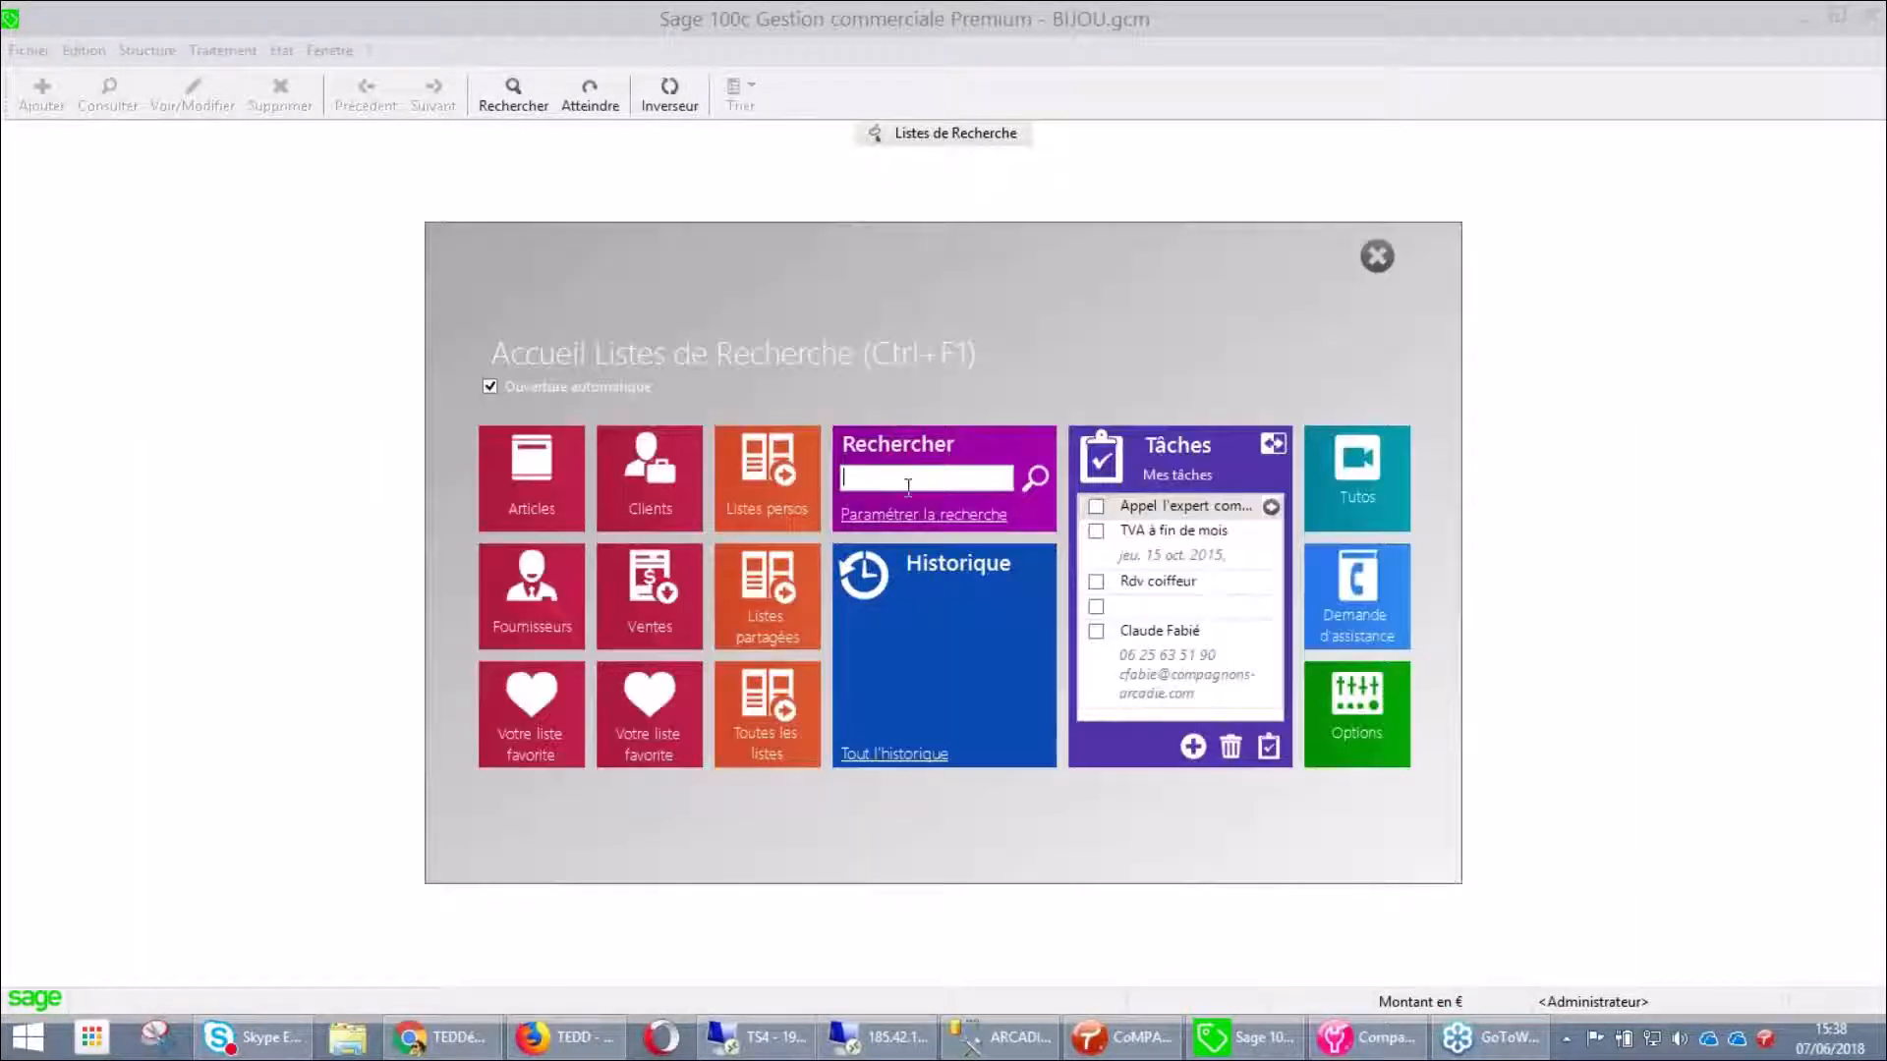
type("comande cara")
key("BackSpace")
key("BackSpace")
key("BackSpace")
key("BackSpace")
key("BackSpace")
key("BackSpace")
key("BackSpace")
key("BackSpace")
key("BackSpace")
type("mande carat")
key("Return")
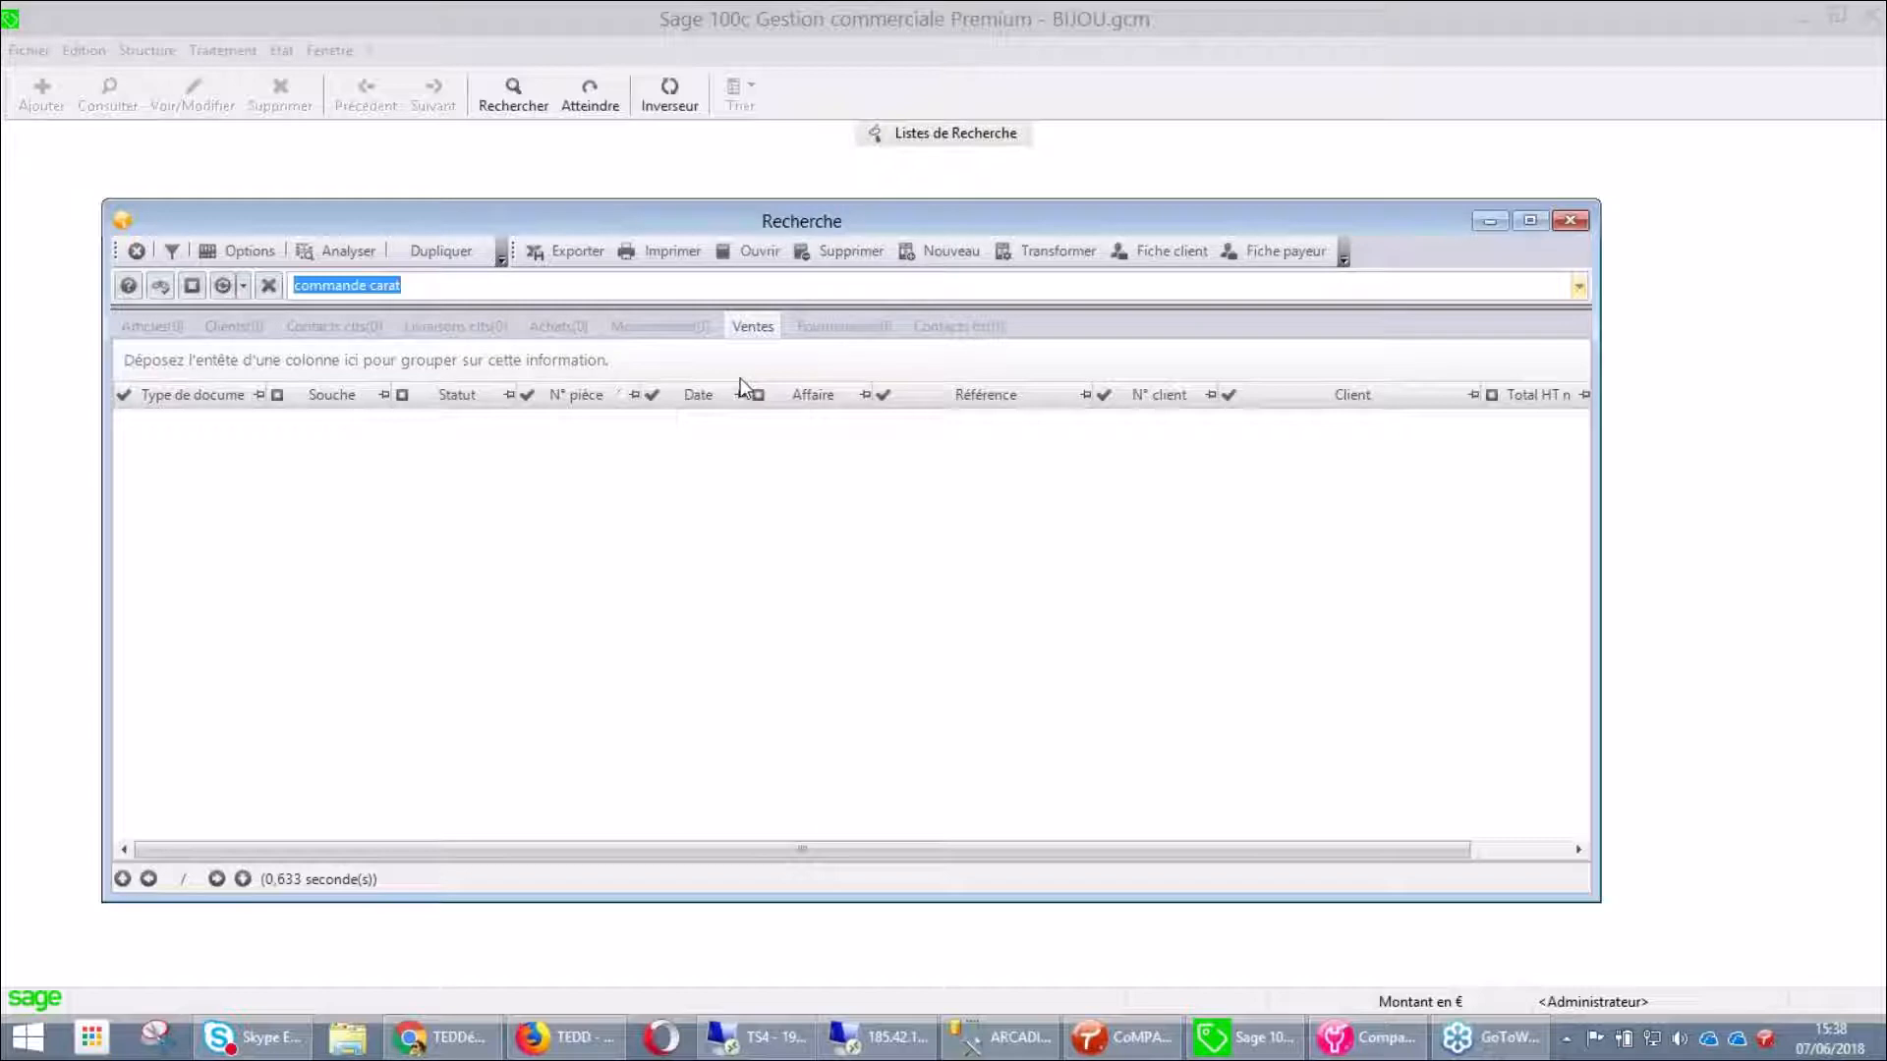
left_click(136, 254)
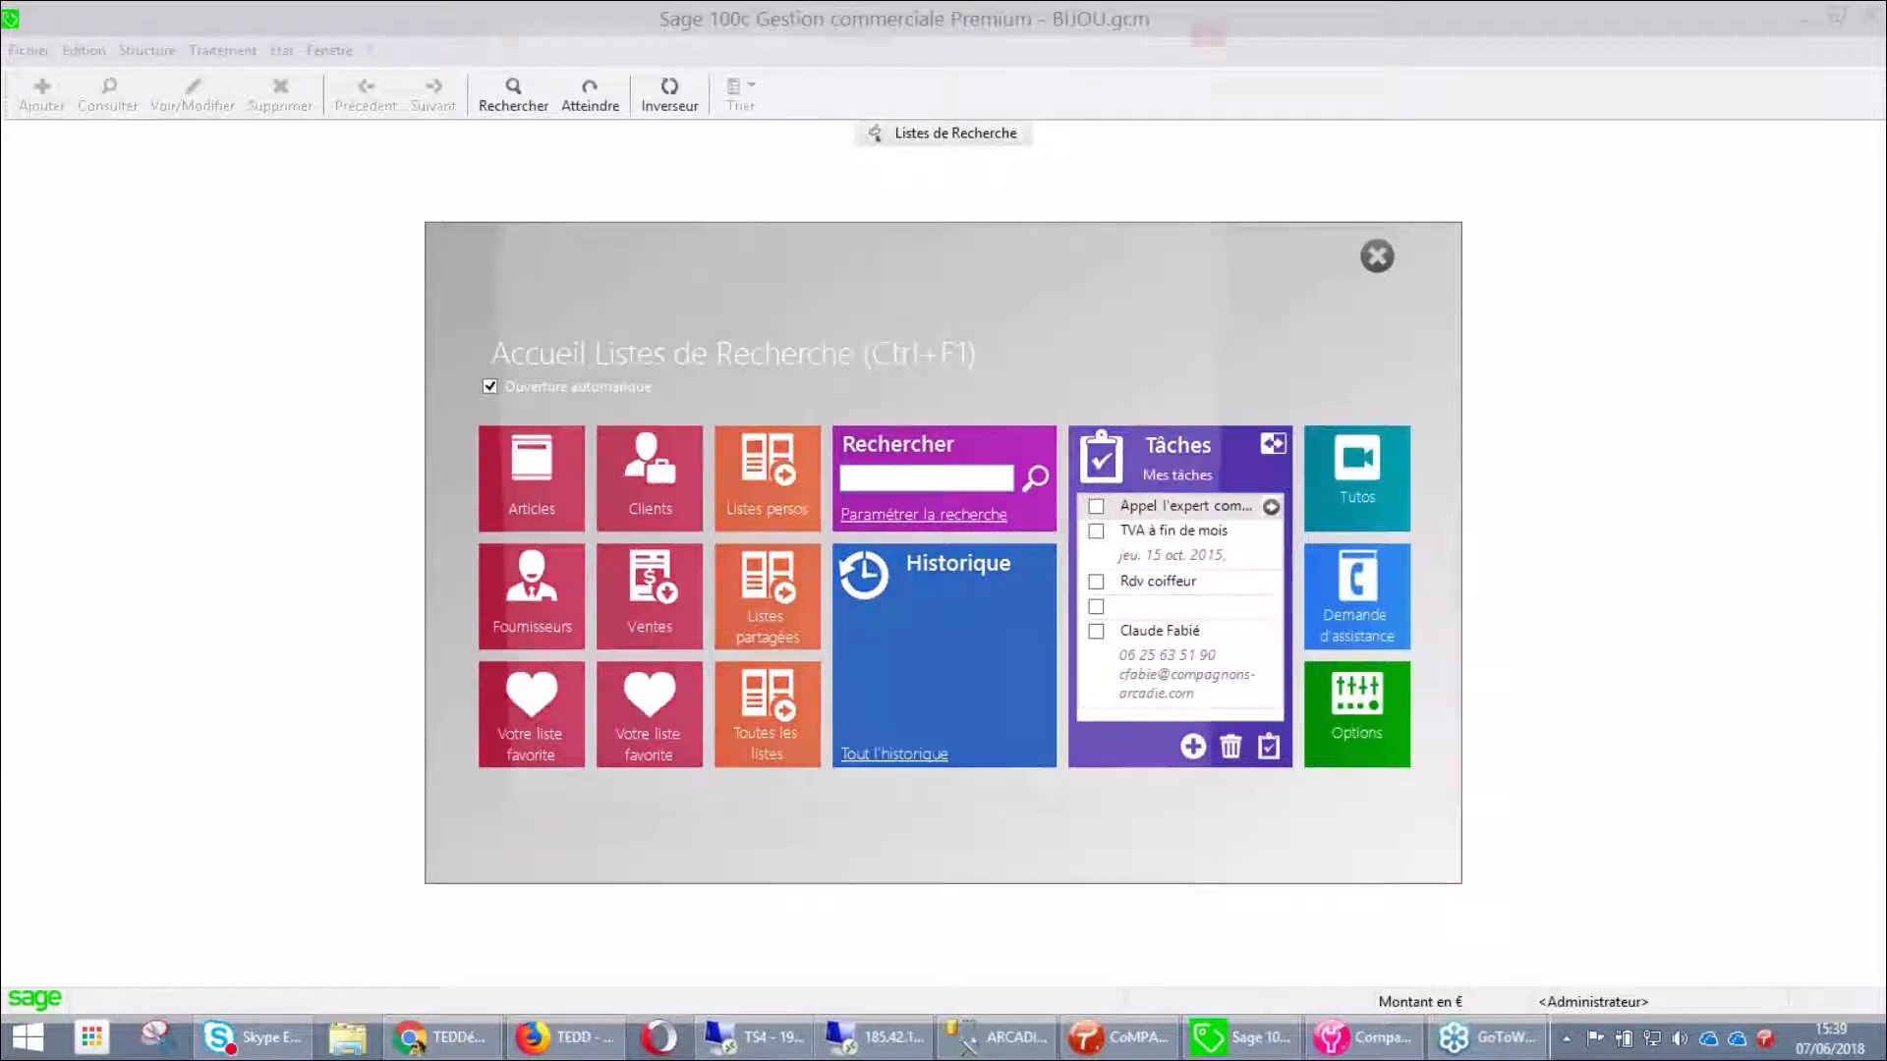
left_click(924, 514)
left_click(565, 271)
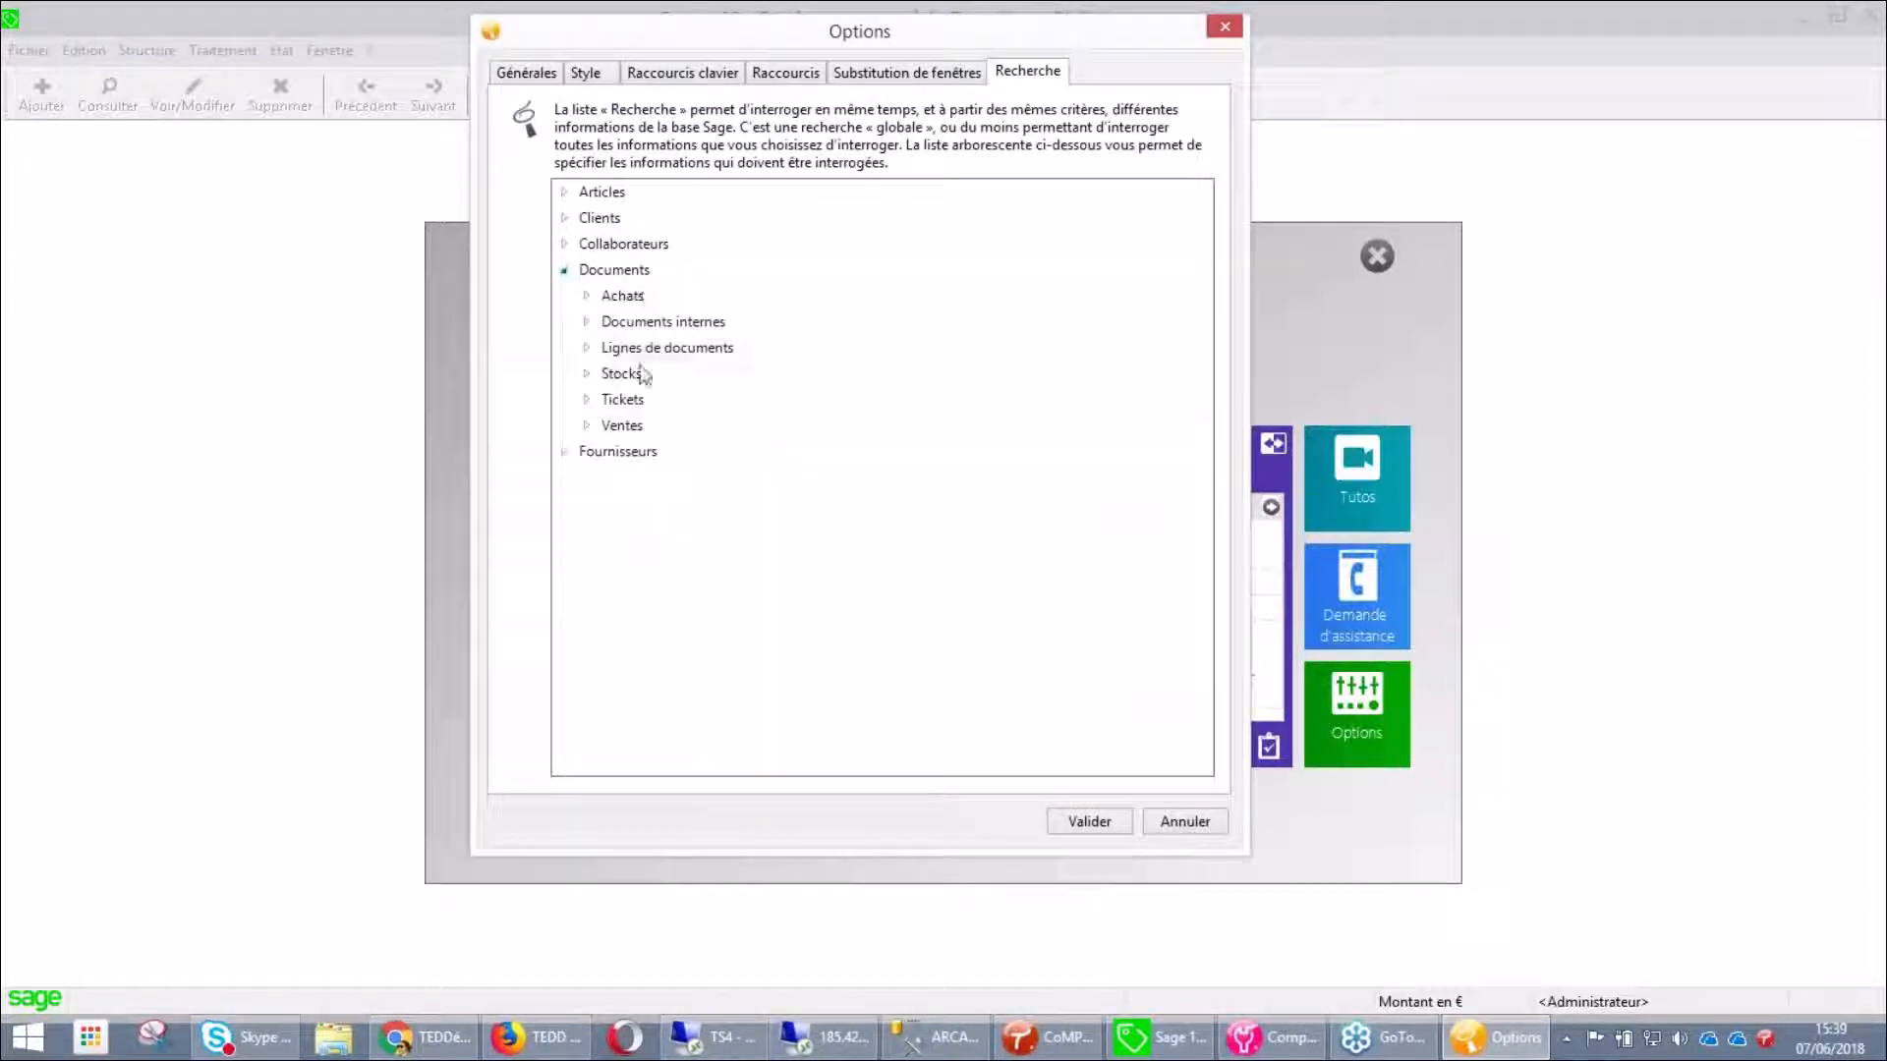
left_click(587, 426)
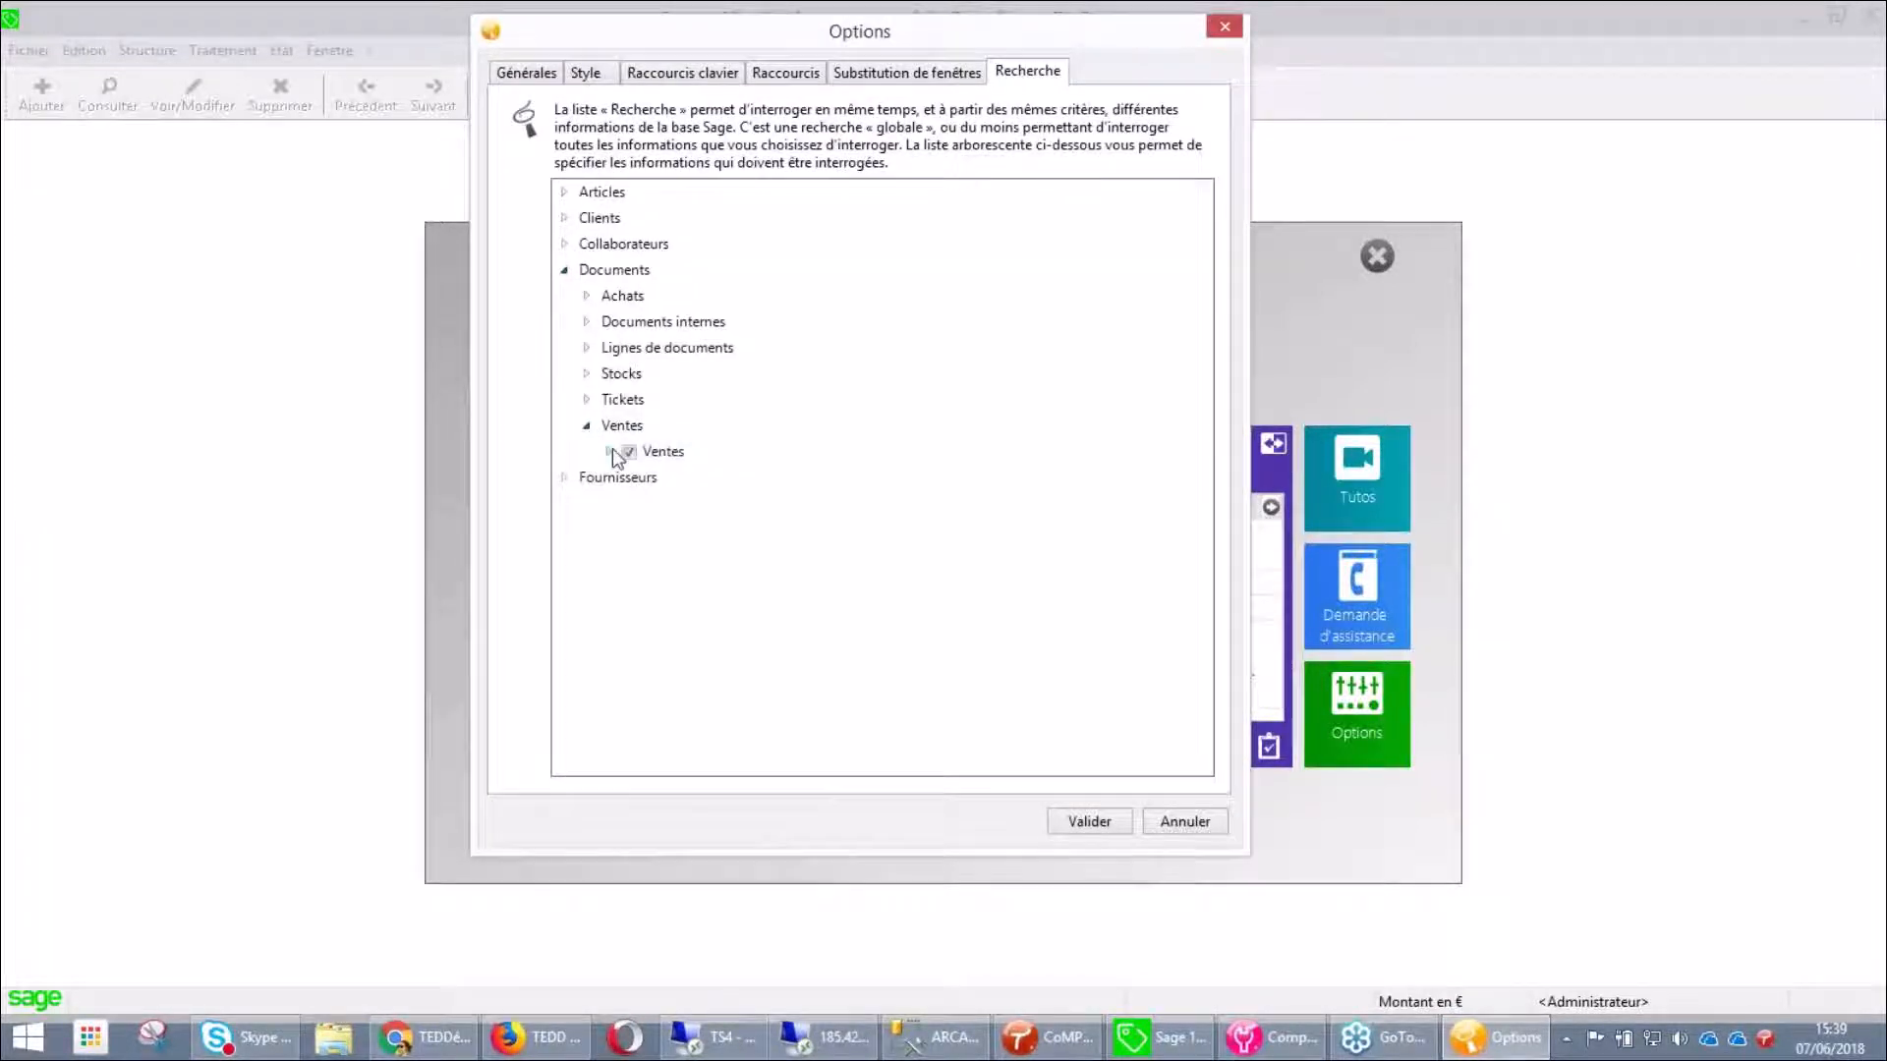
left_click(610, 451)
scroll(792, 547, "down", 5)
scroll(798, 548, "down", 9)
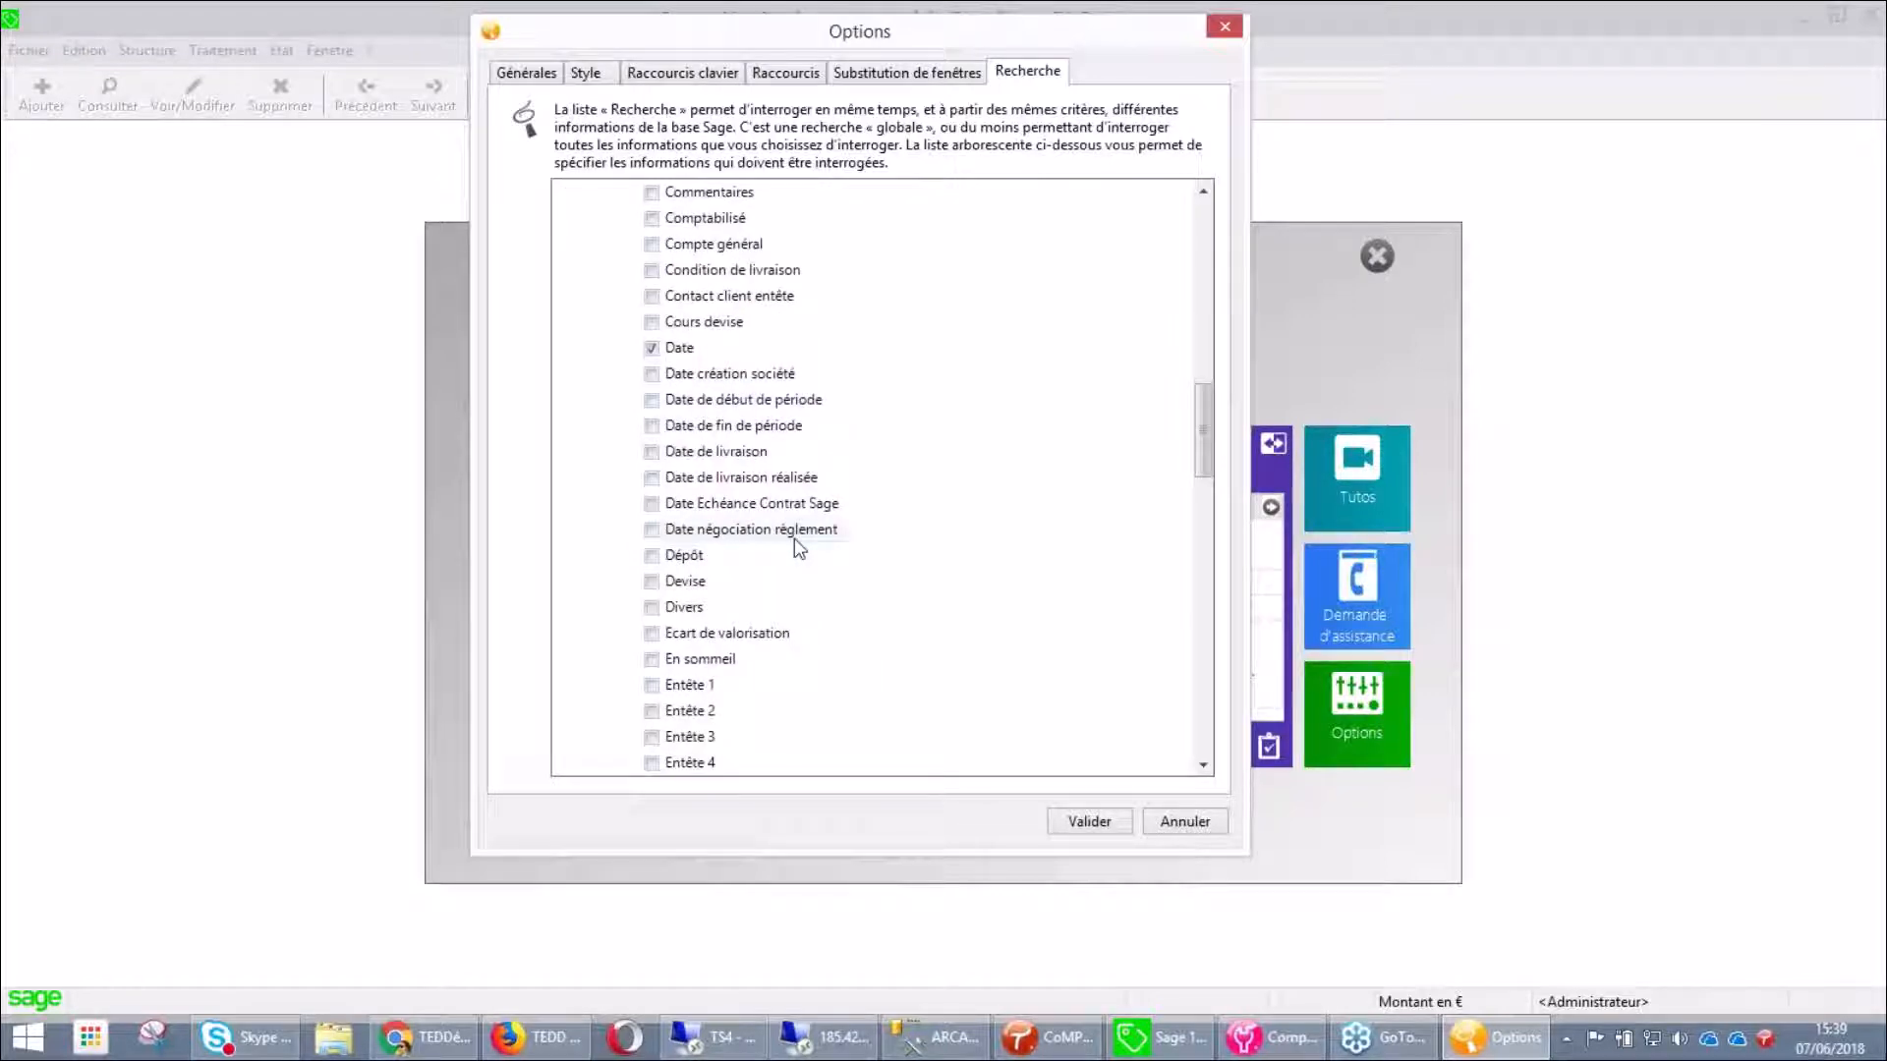
scroll(794, 539, "down", 7)
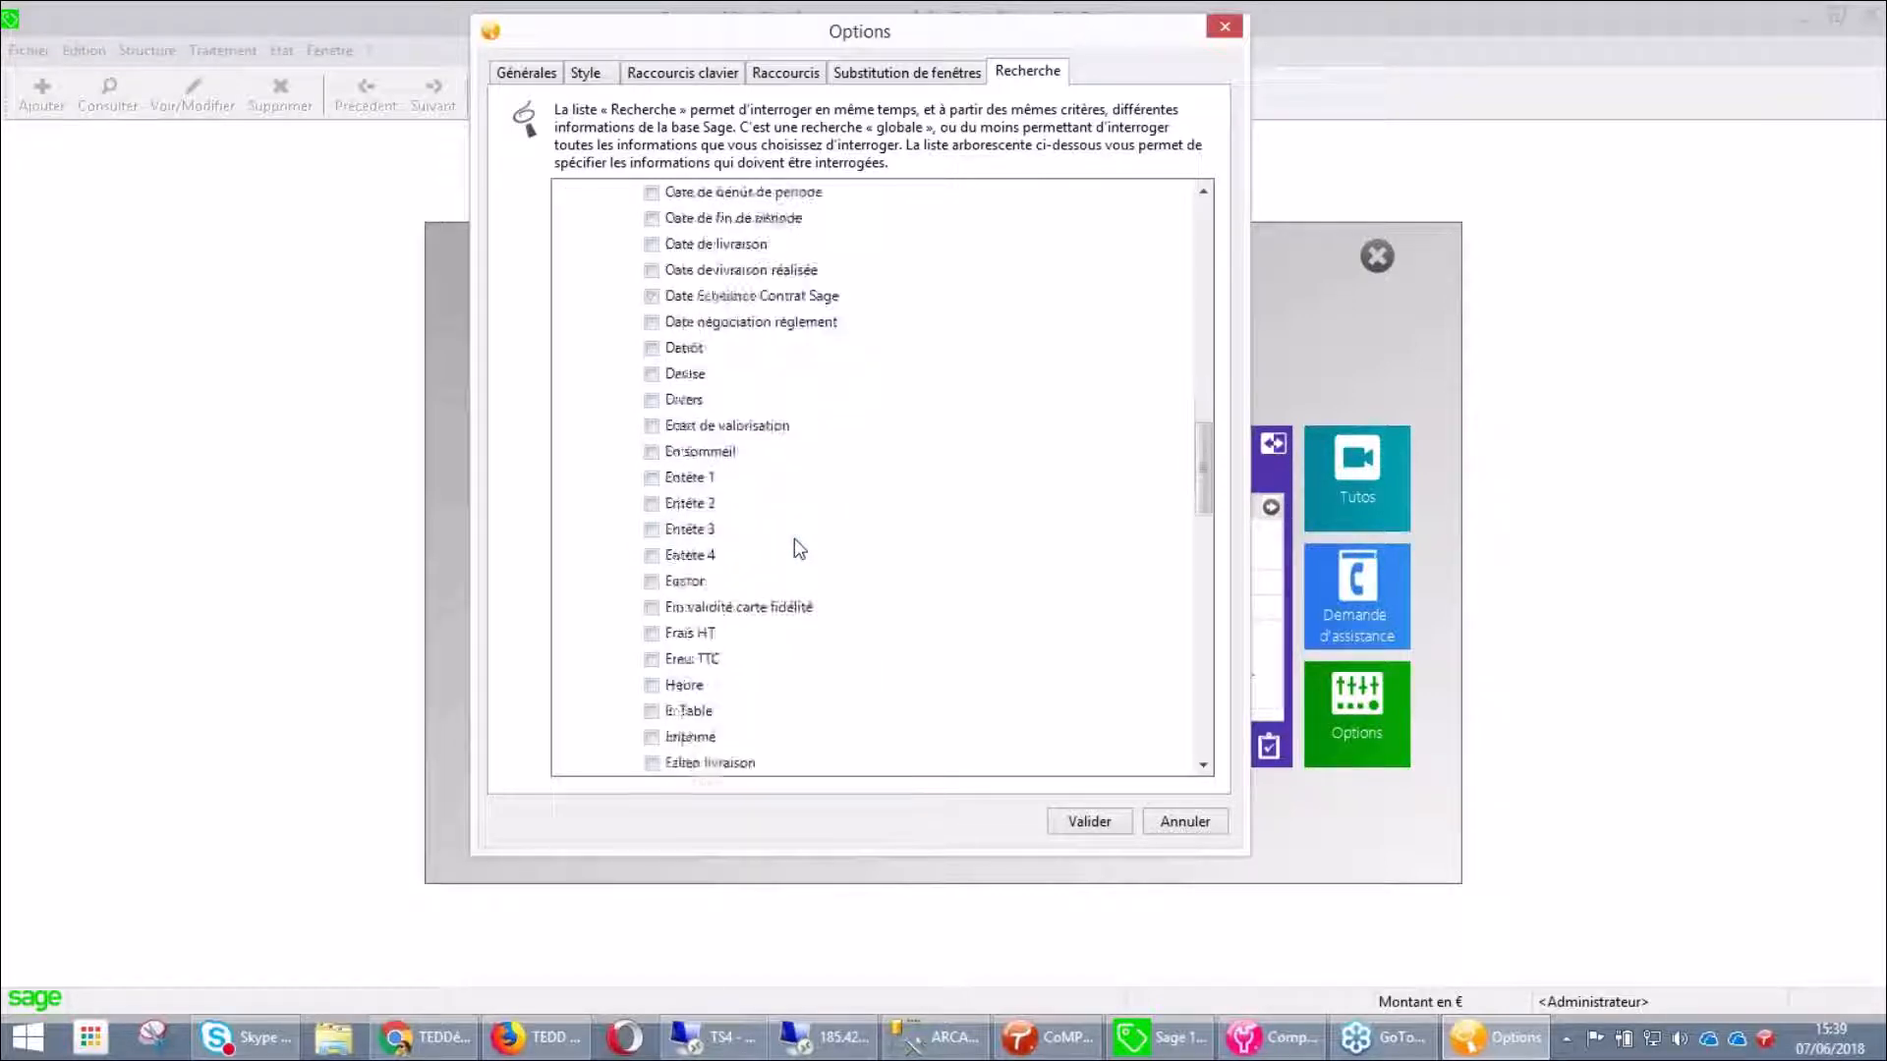
scroll(794, 539, "down", 5)
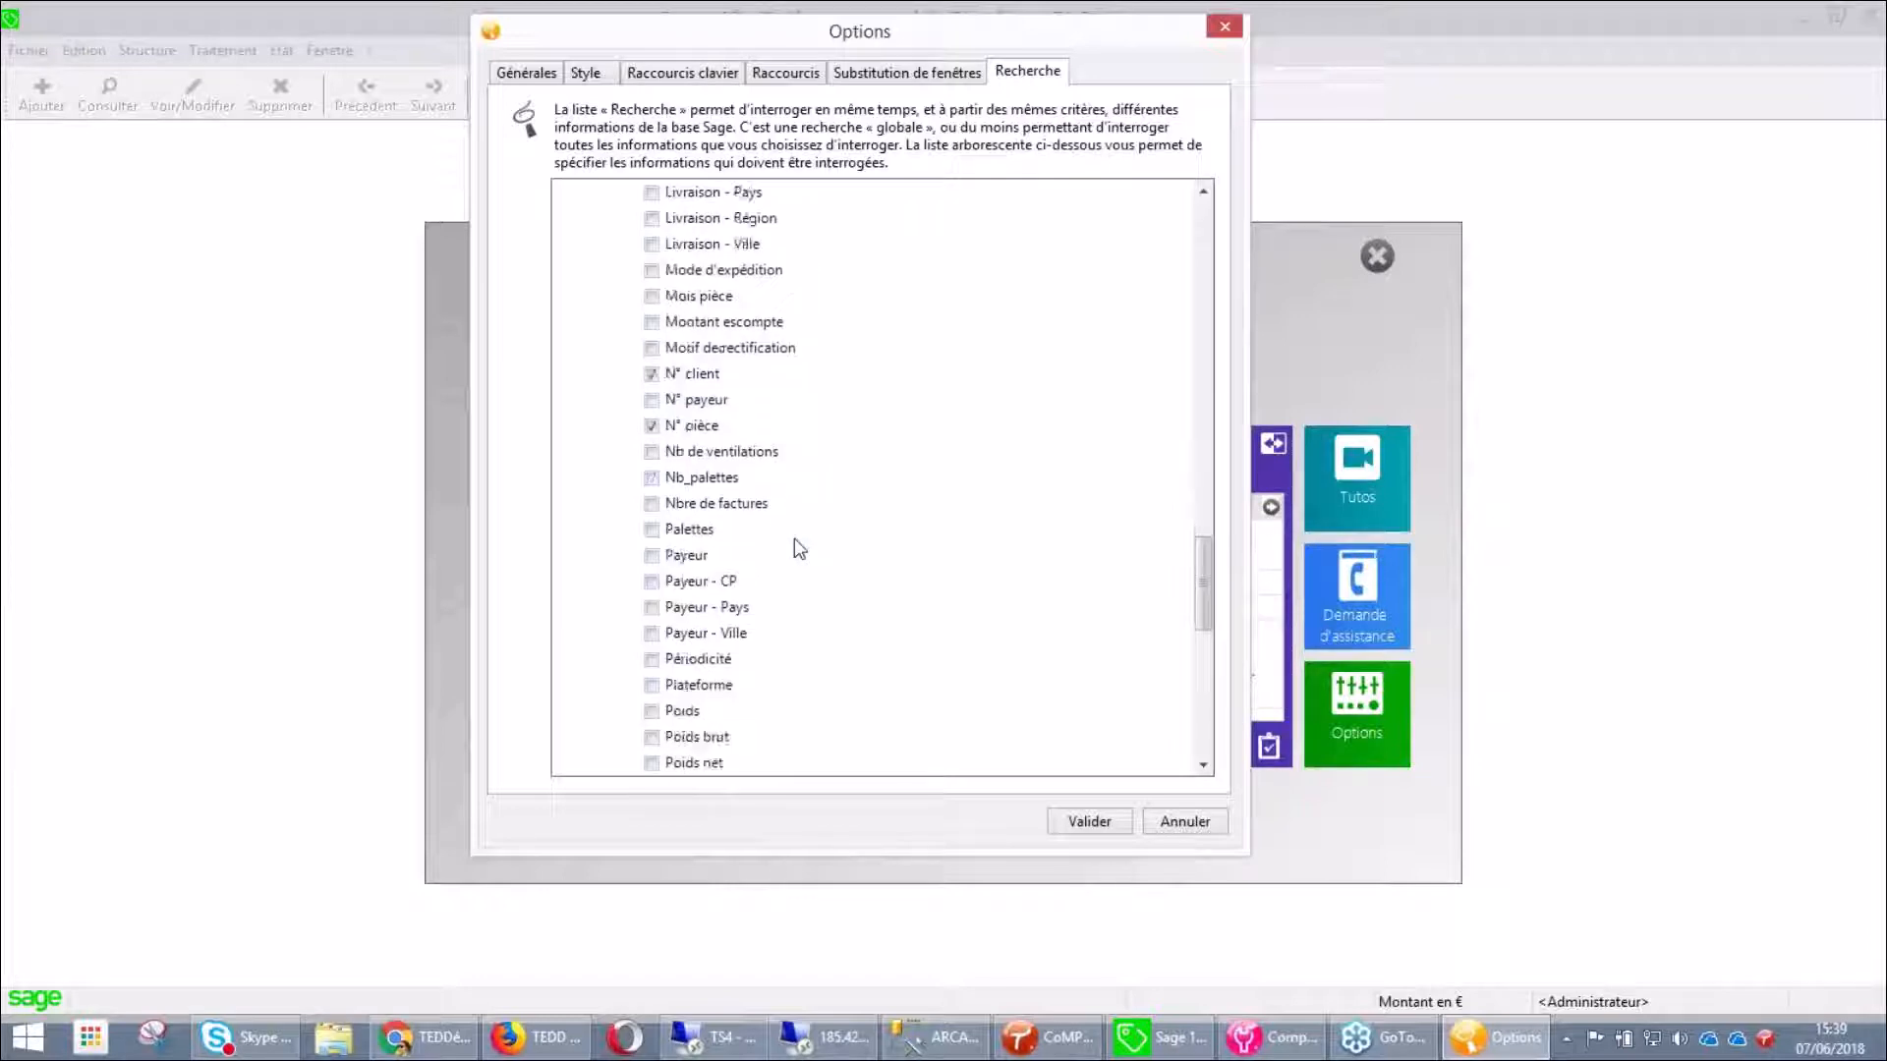
scroll(798, 549, "down", 7)
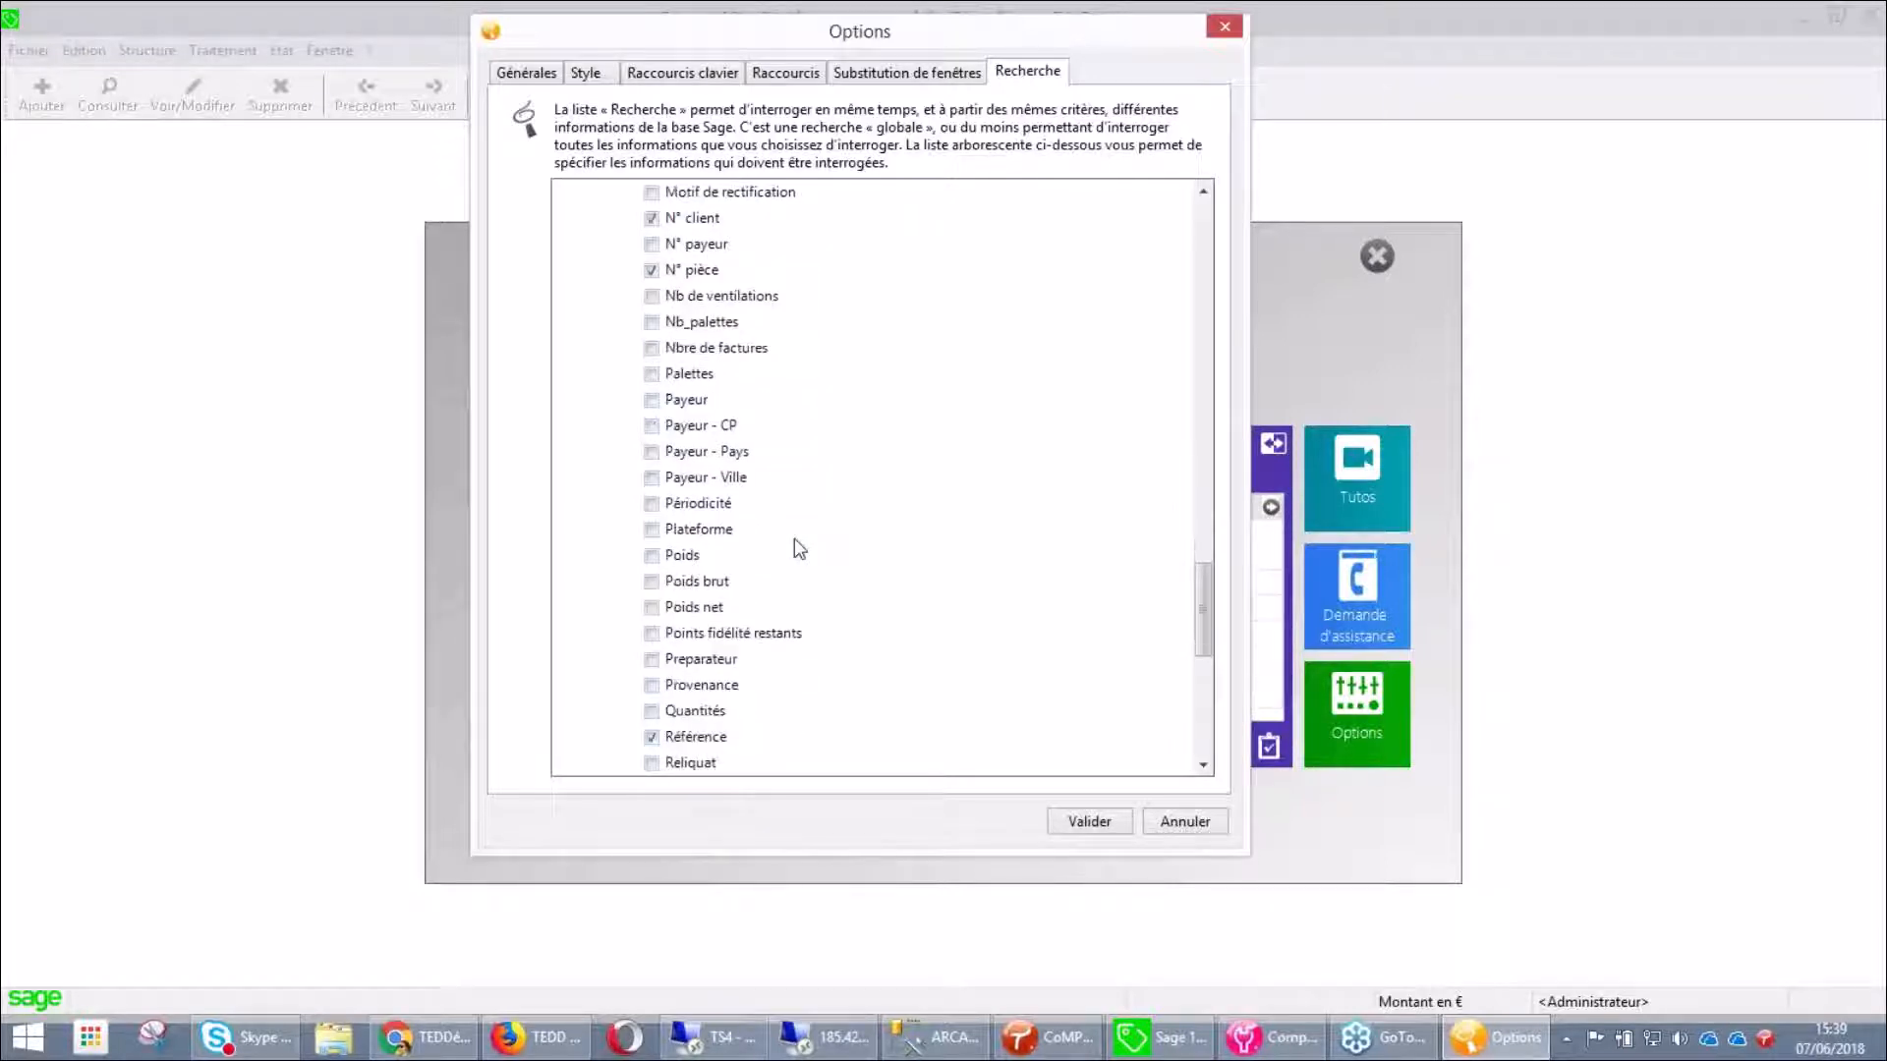
scroll(799, 548, "down", 3)
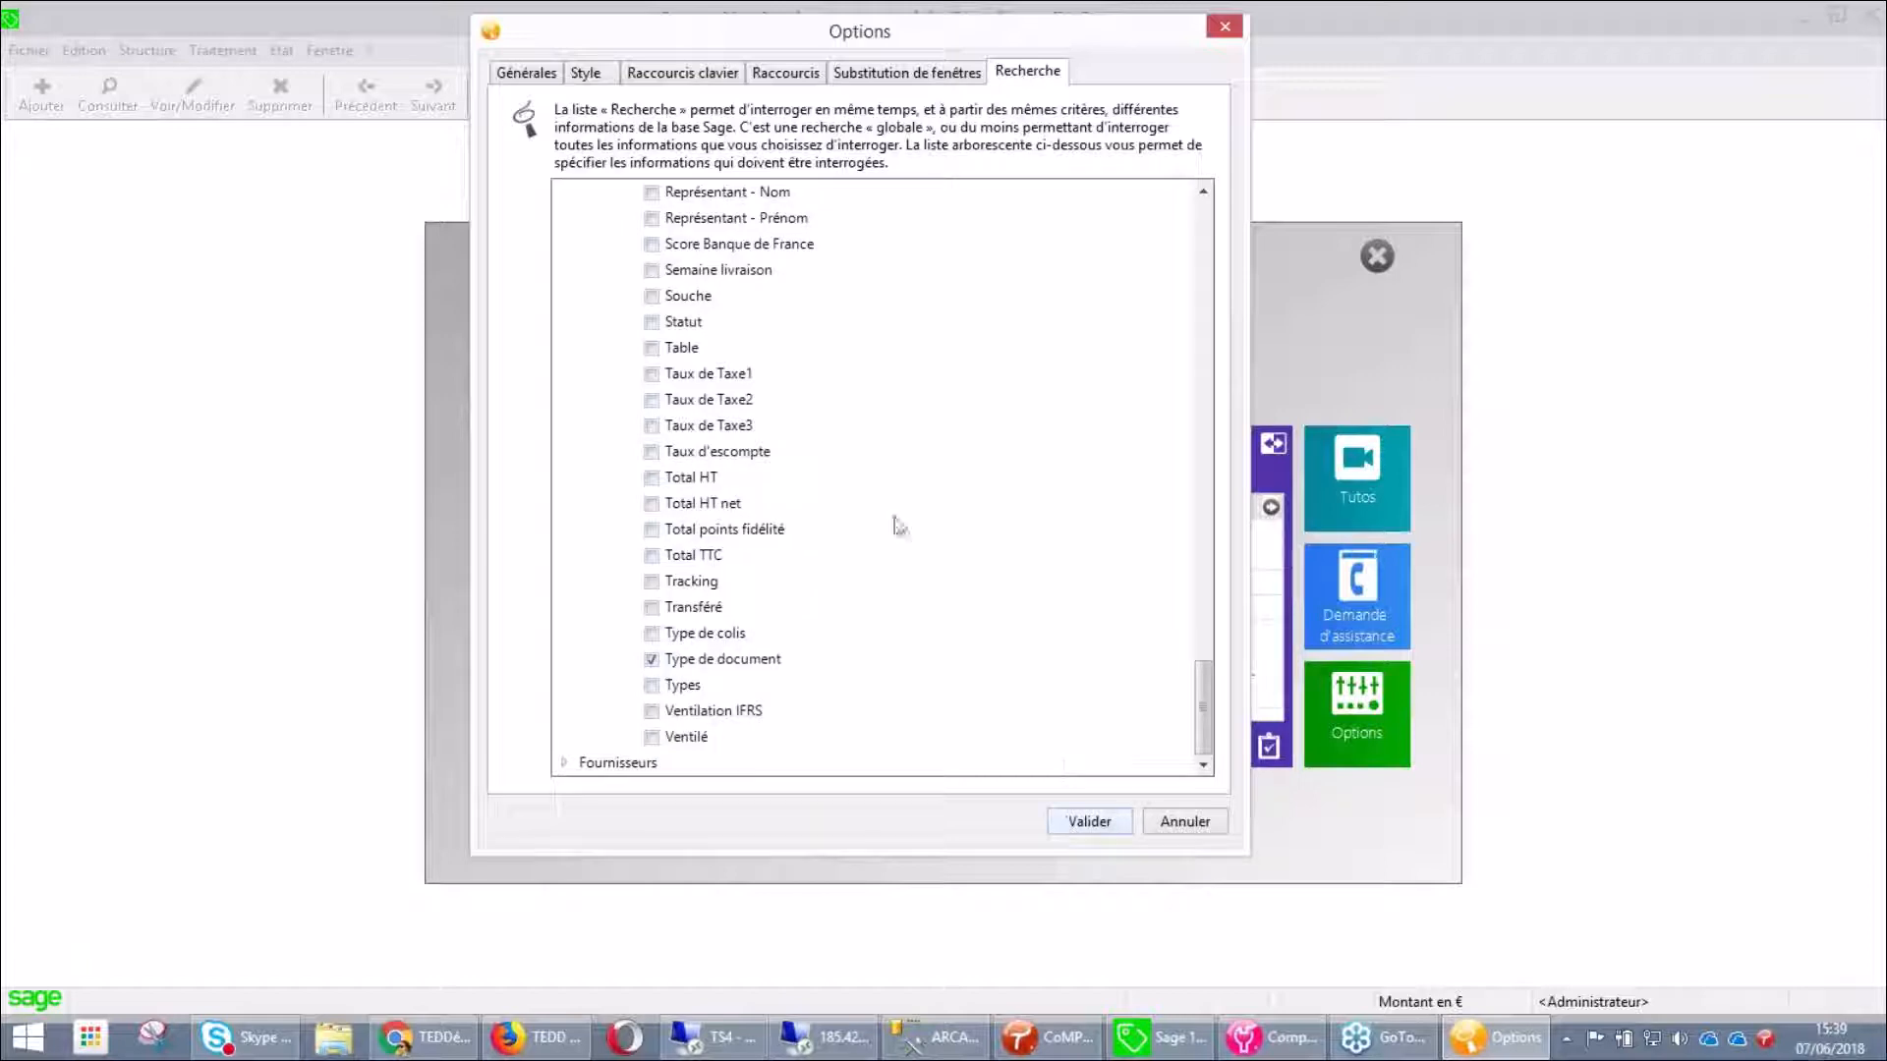
key("Return")
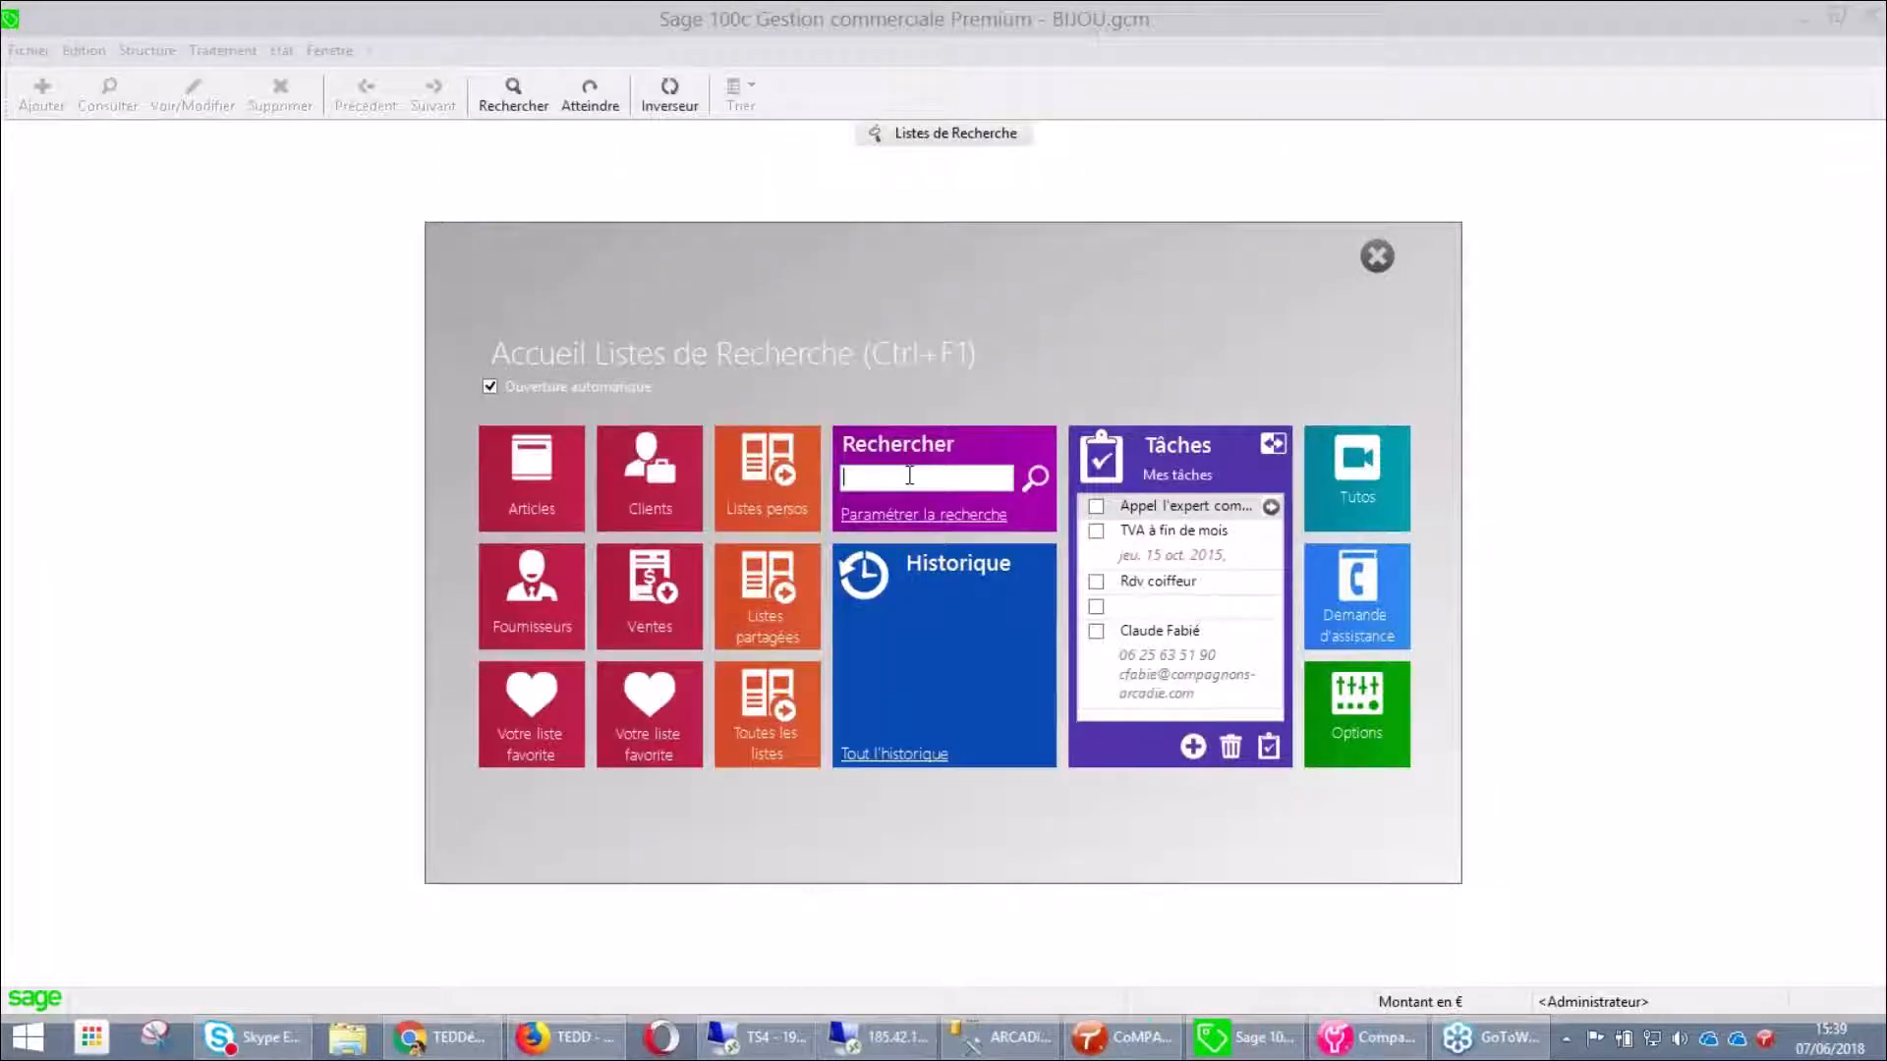
type("commande")
key("Return")
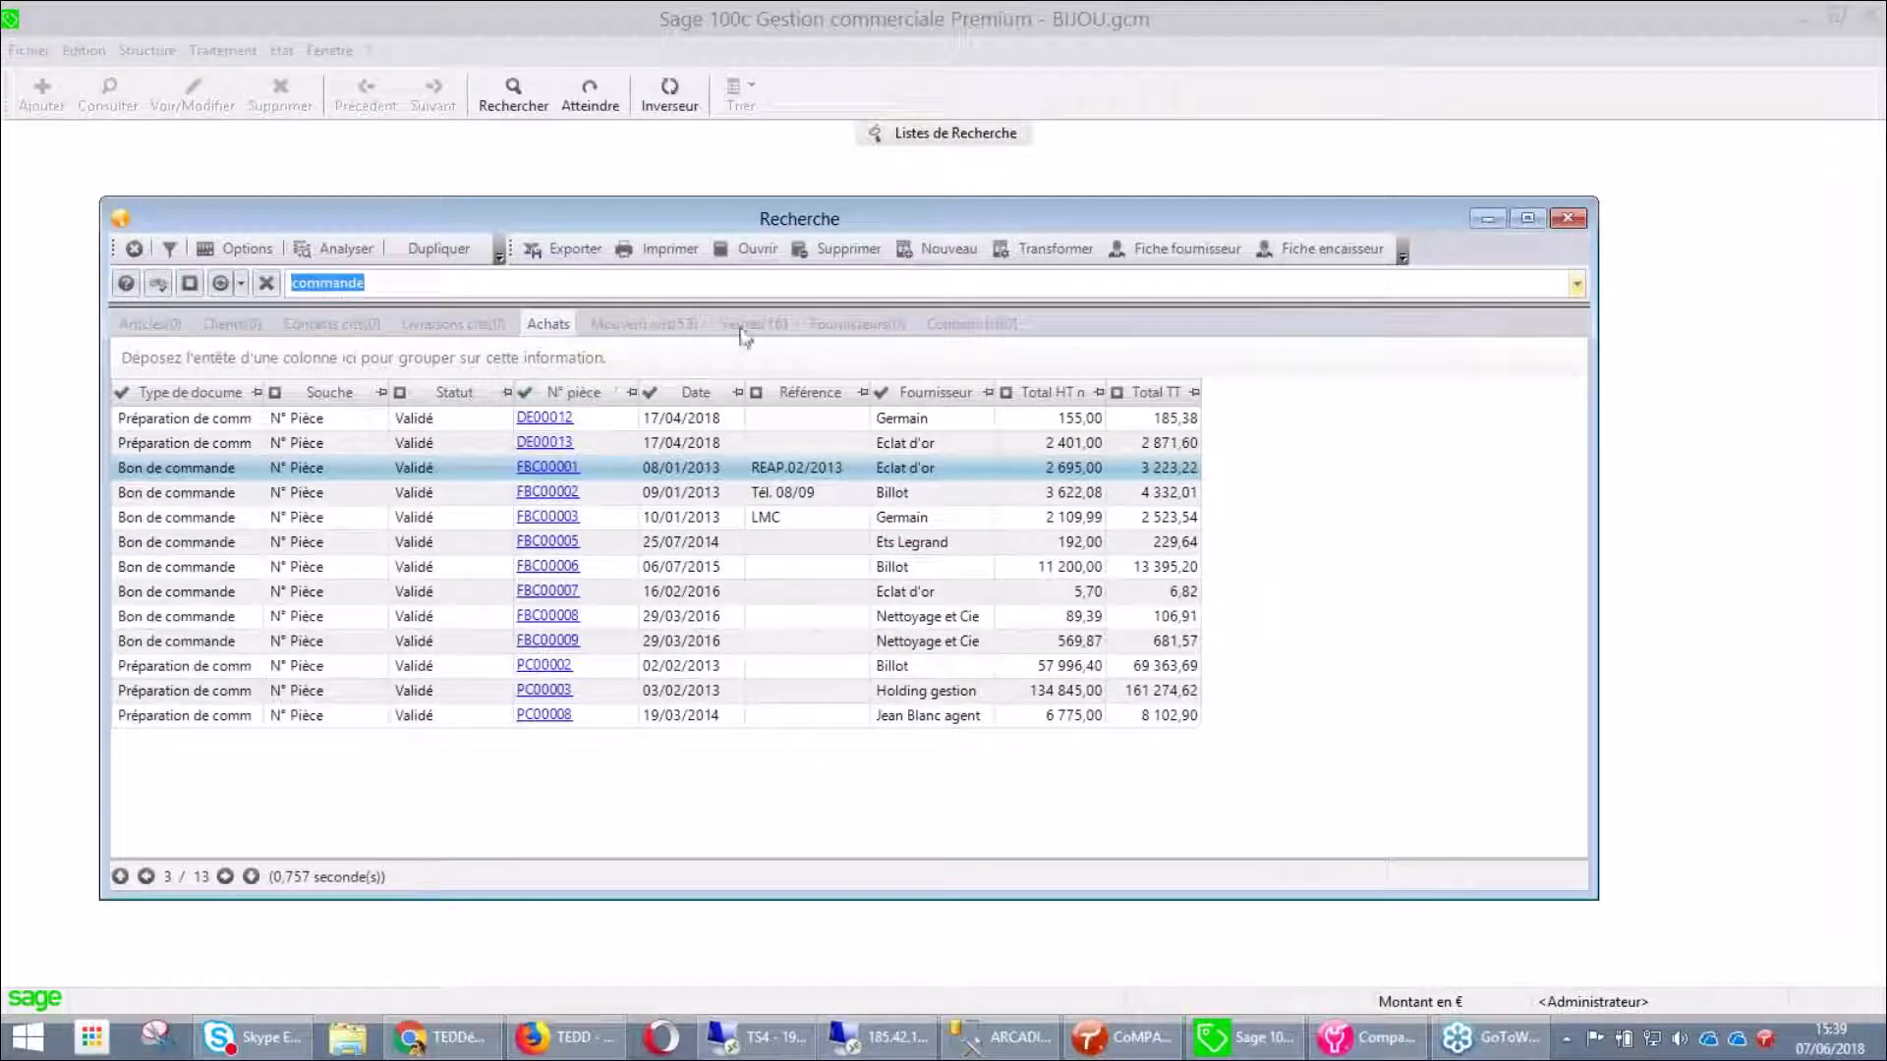
left_click(757, 329)
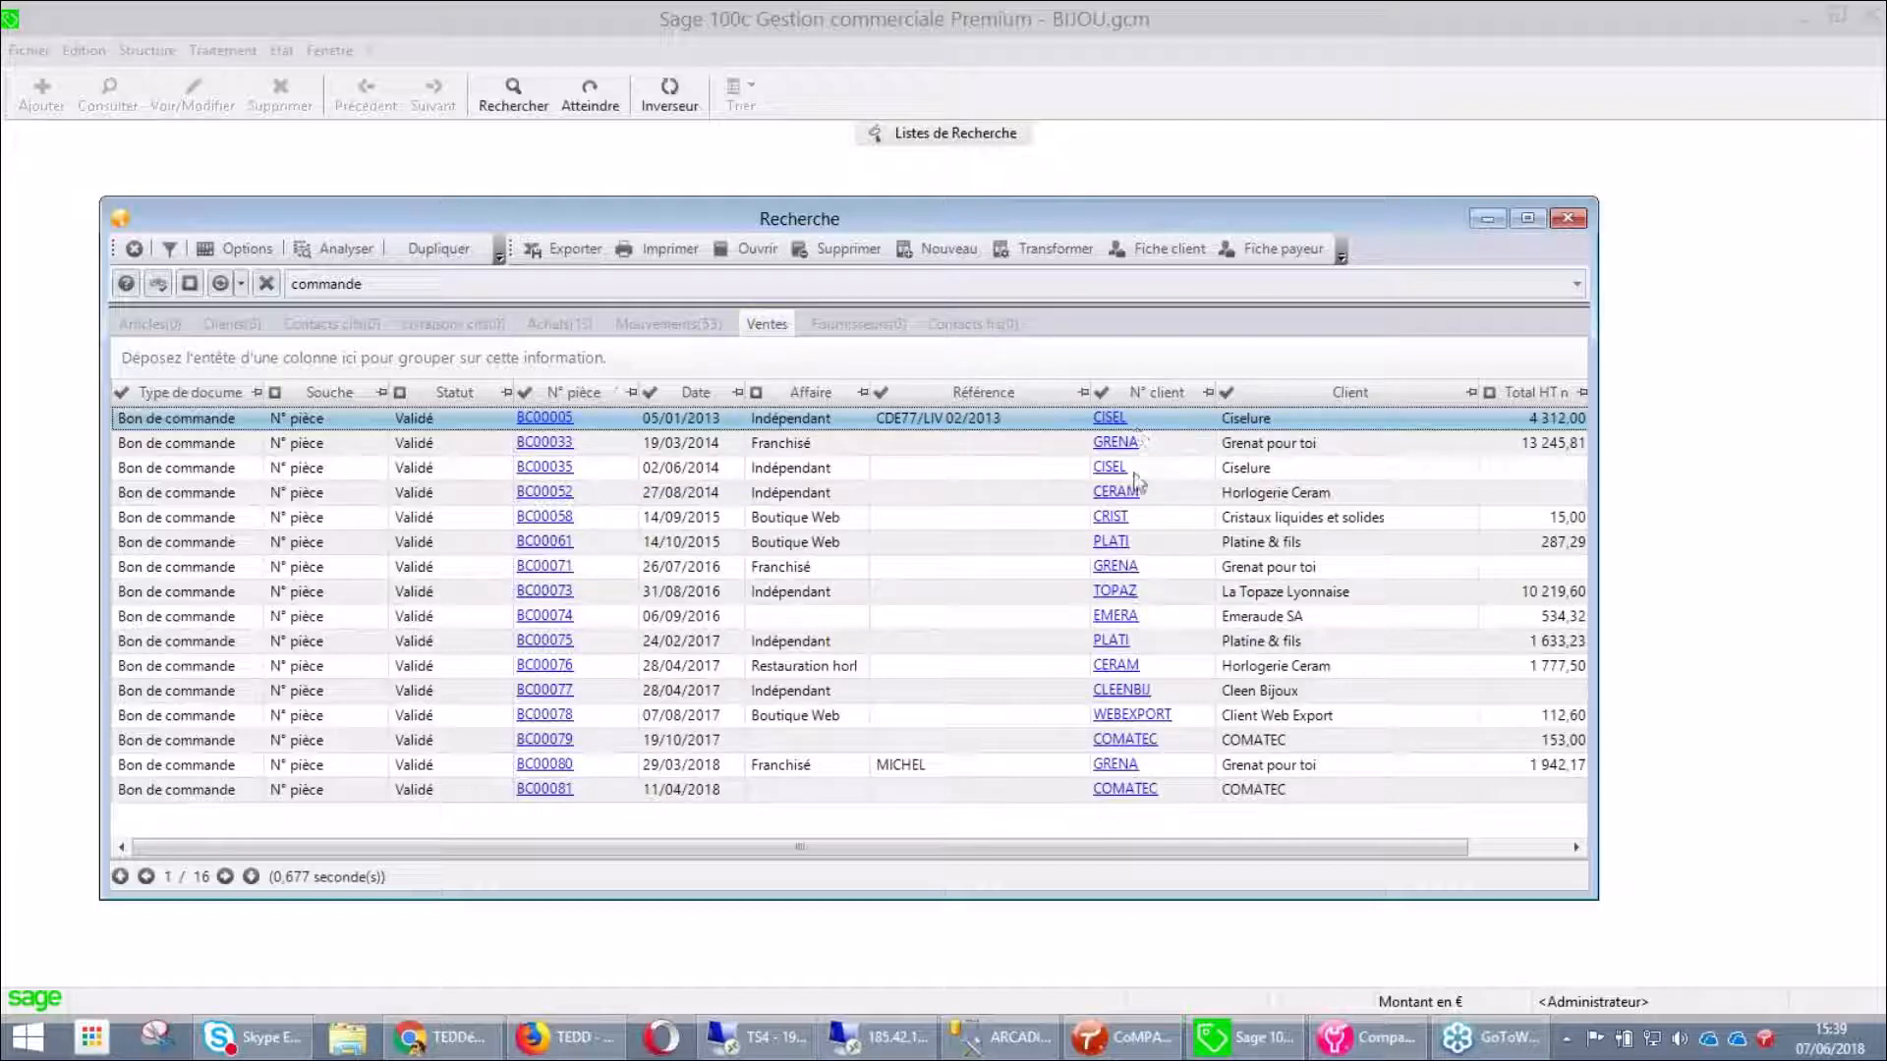
left_click(134, 250)
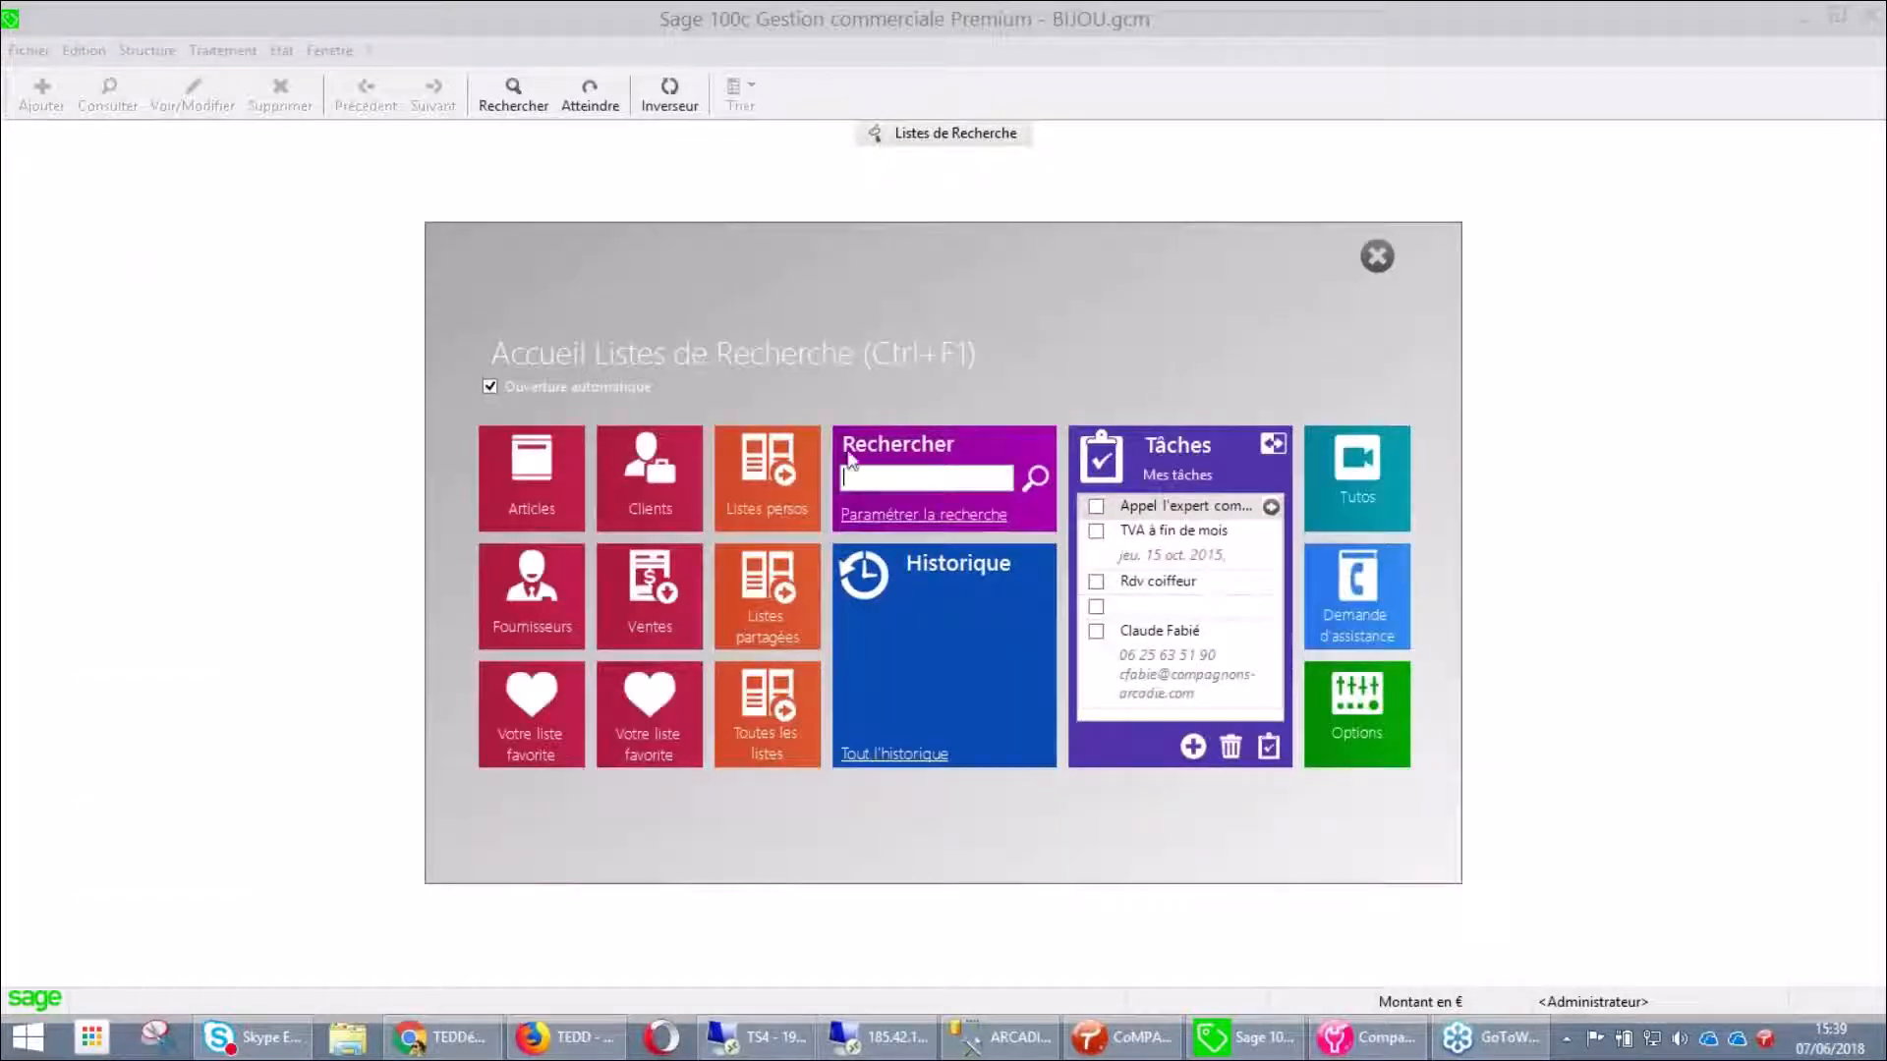
Search 'commande grene', review GRENA's sales orders under Ventes, then close the results
type("commande g")
type("rene")
key("Return")
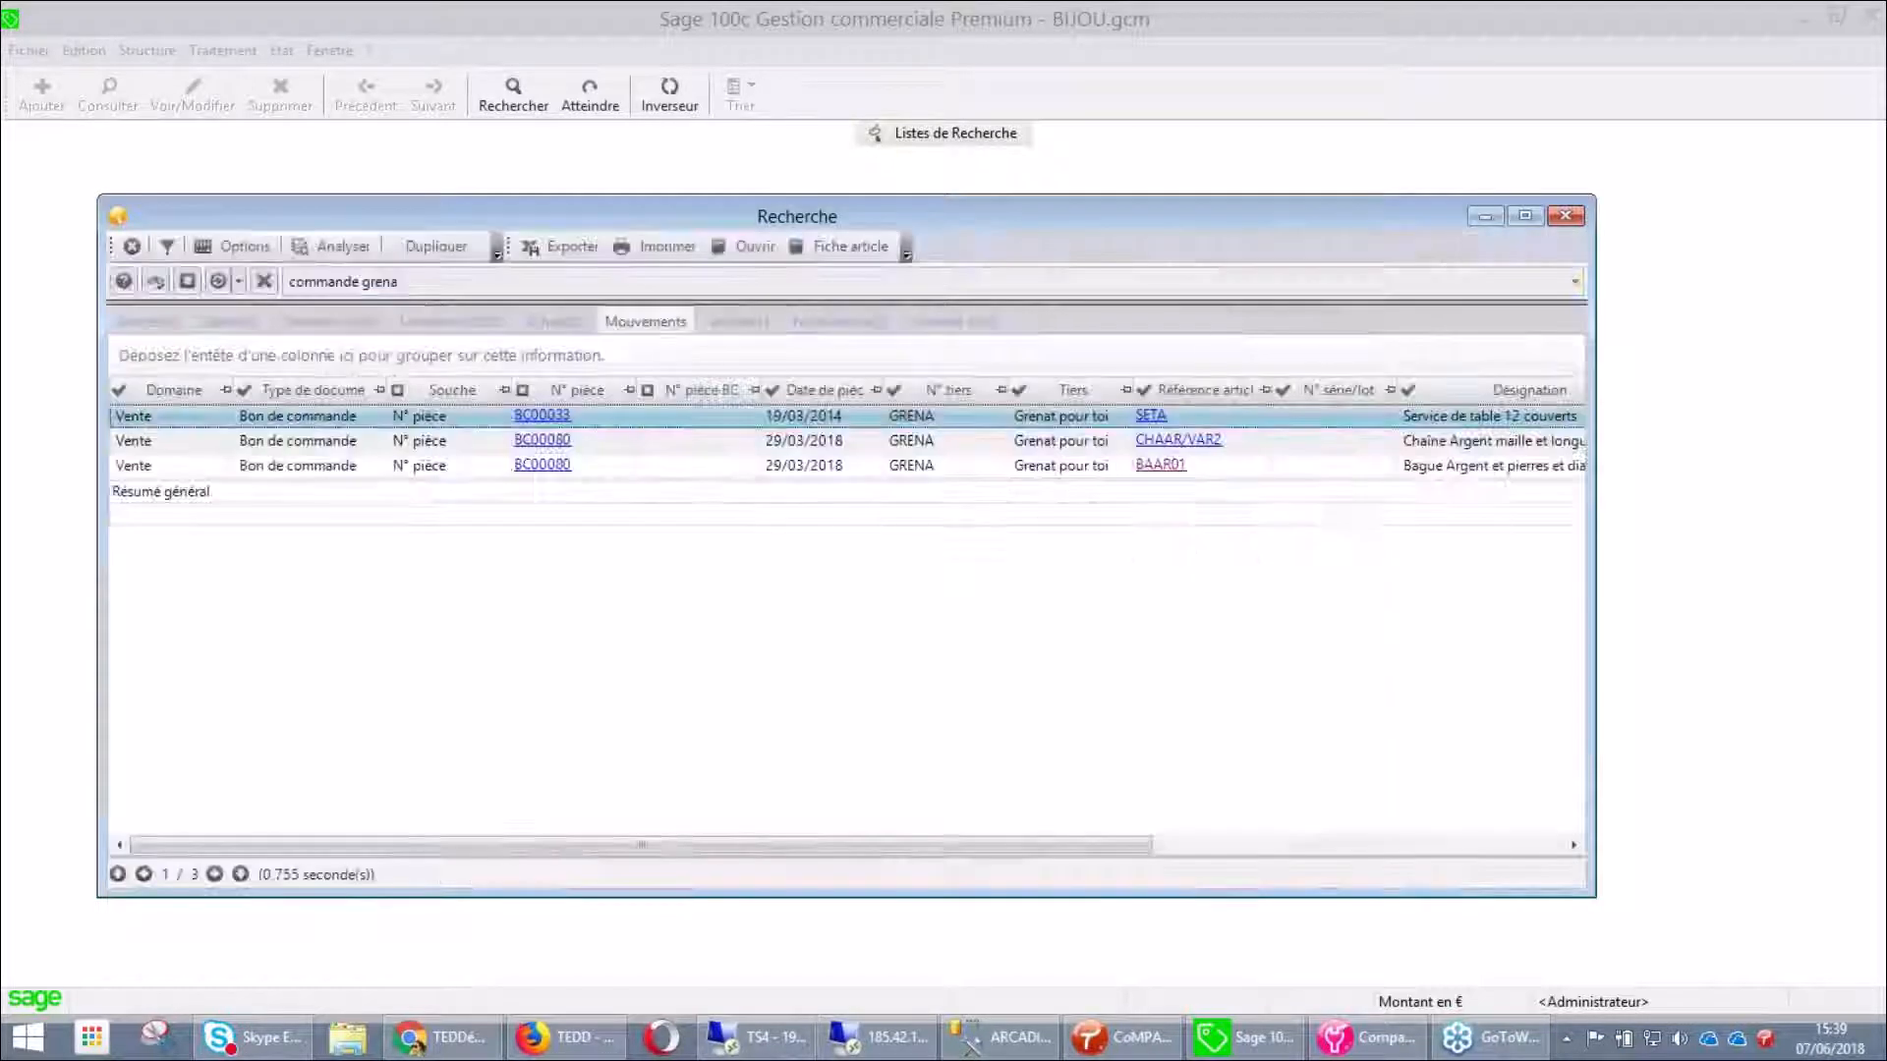
left_click(735, 324)
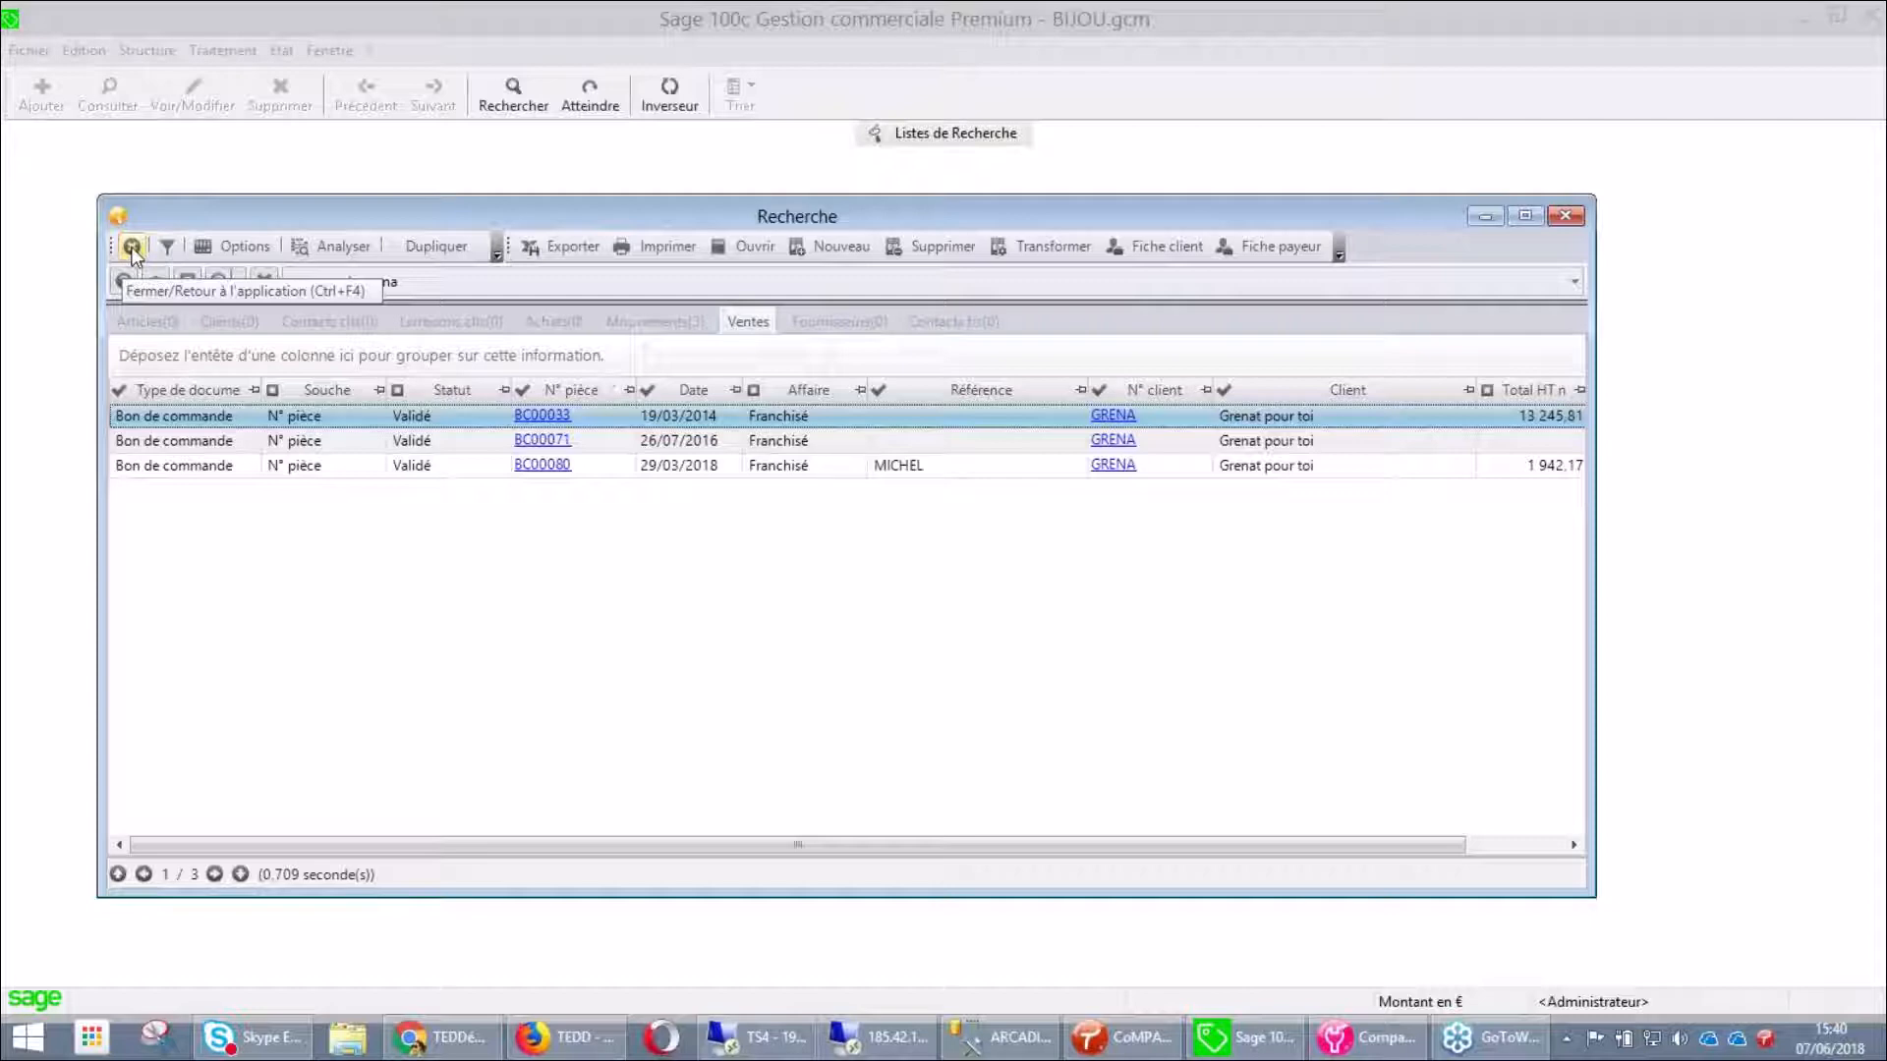
left_click(131, 247)
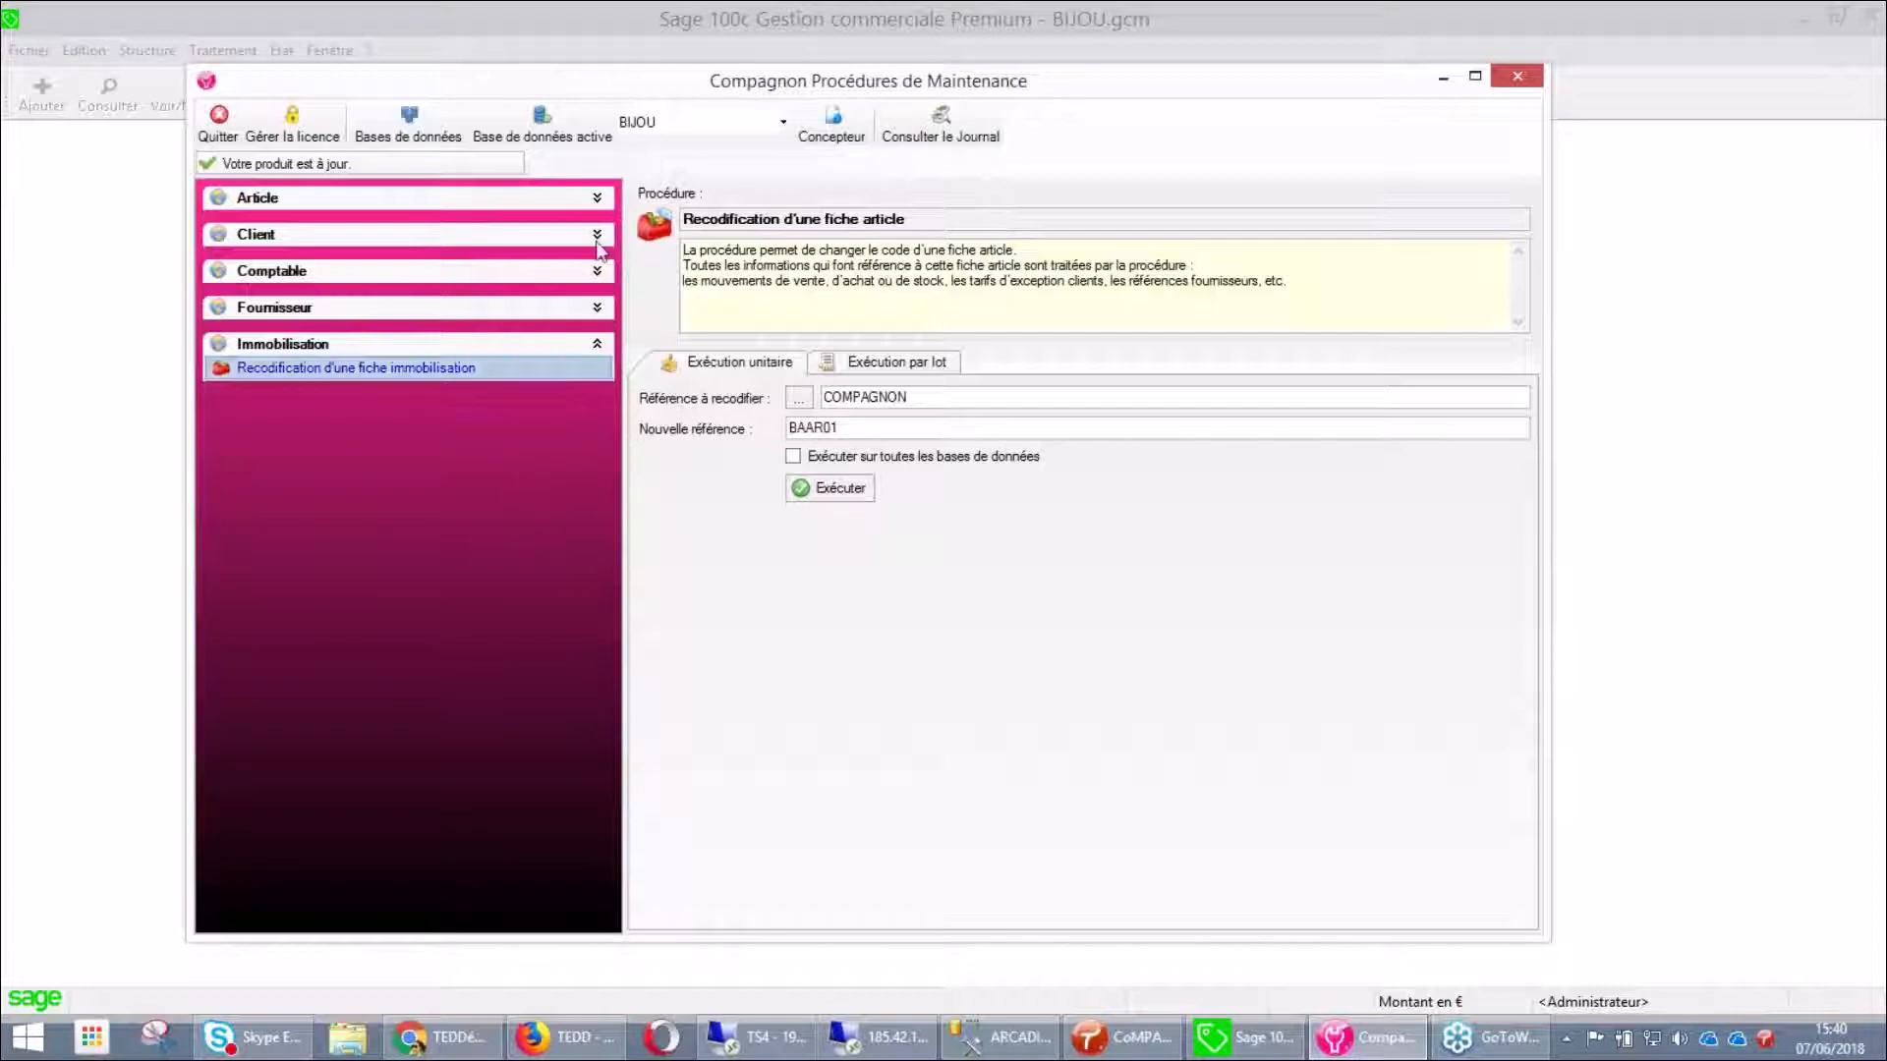
Expand the Article and Comptable procedure groups in the left pane
left_click(596, 198)
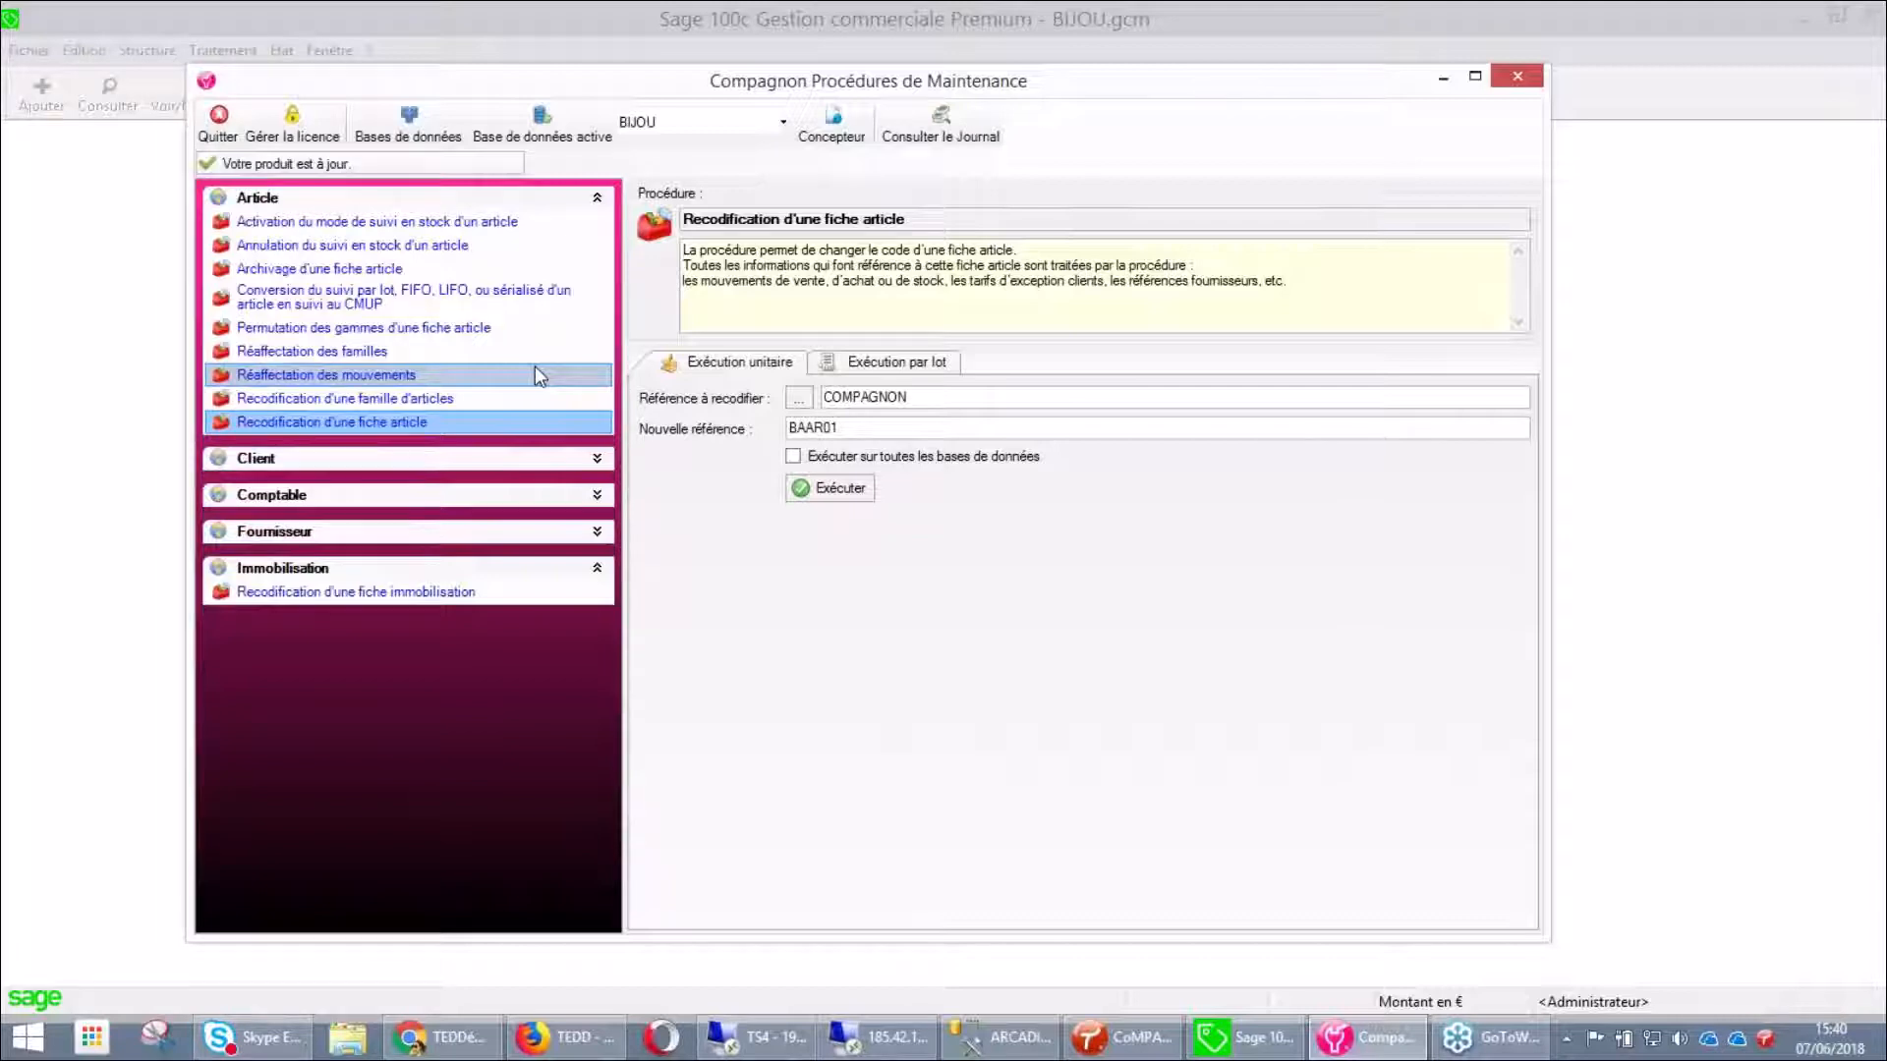
left_click(597, 495)
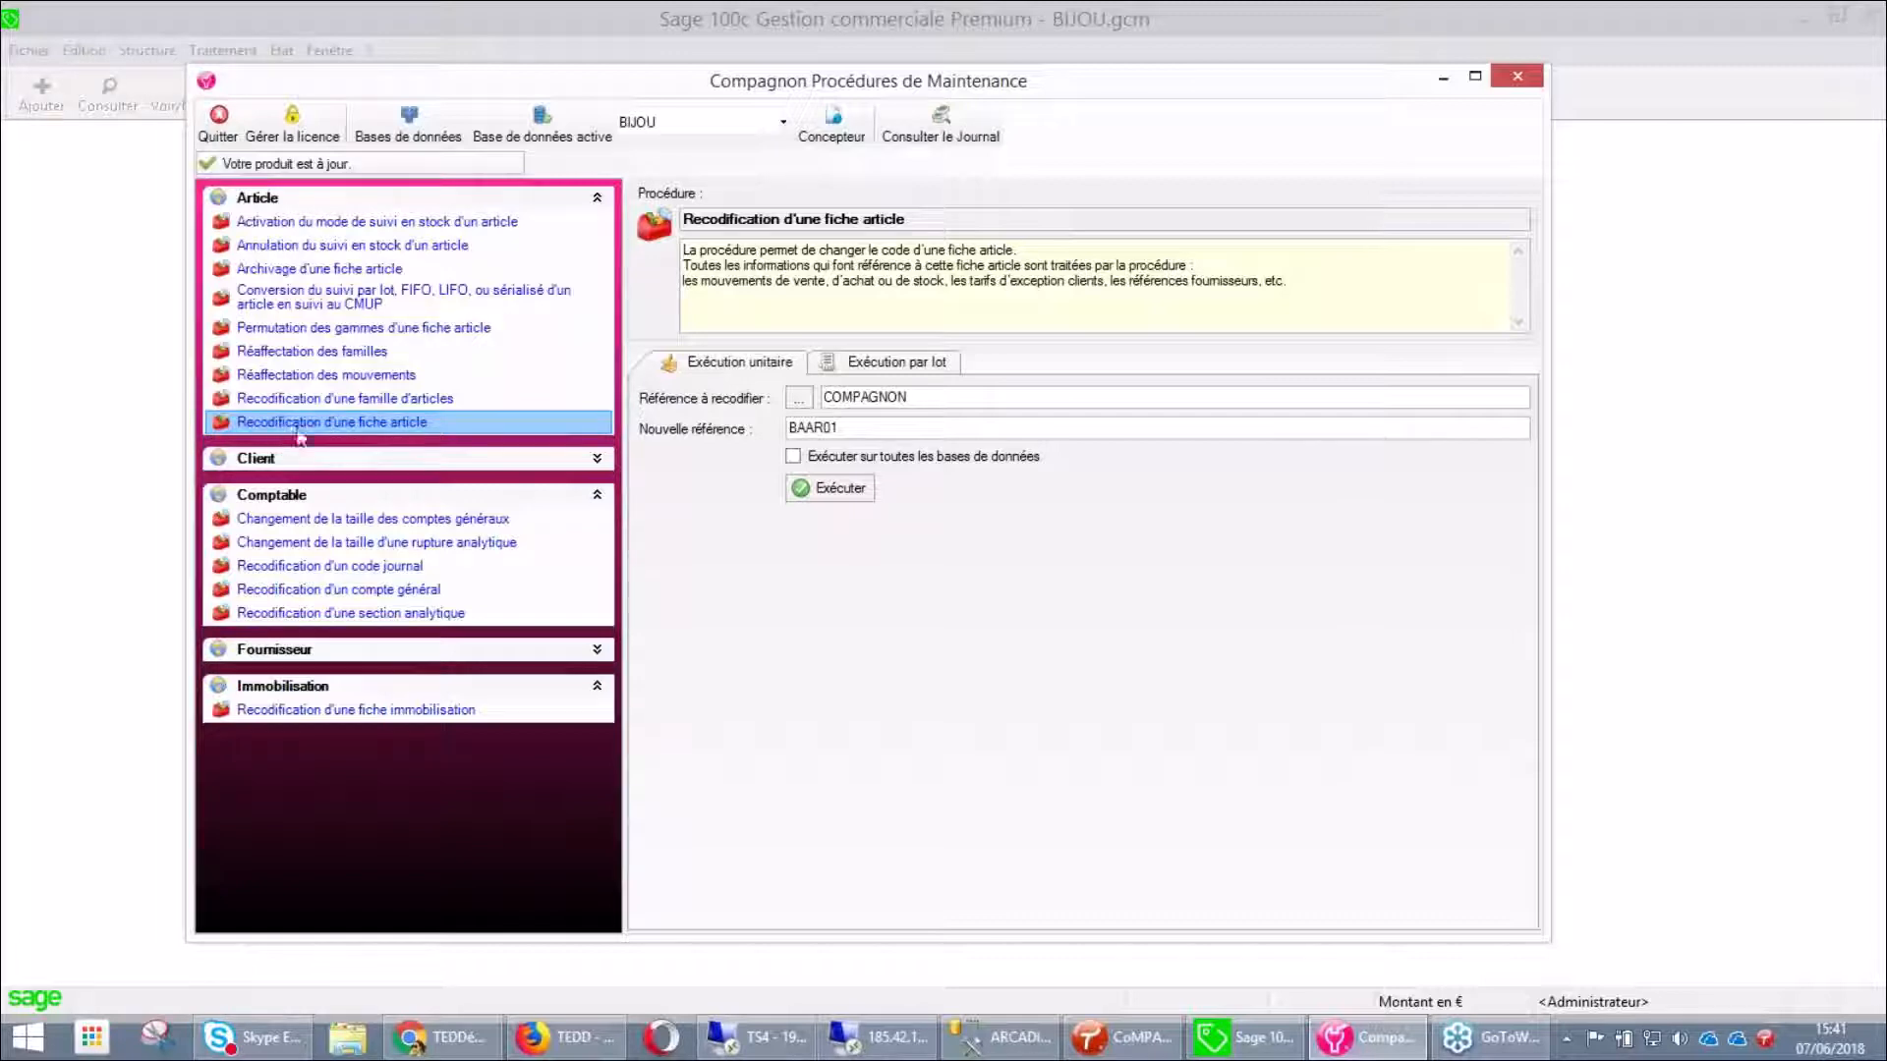
Choose BAAR01, enter COMPAGNONS as the new reference, run the recoding and close the log
left_click(789, 401)
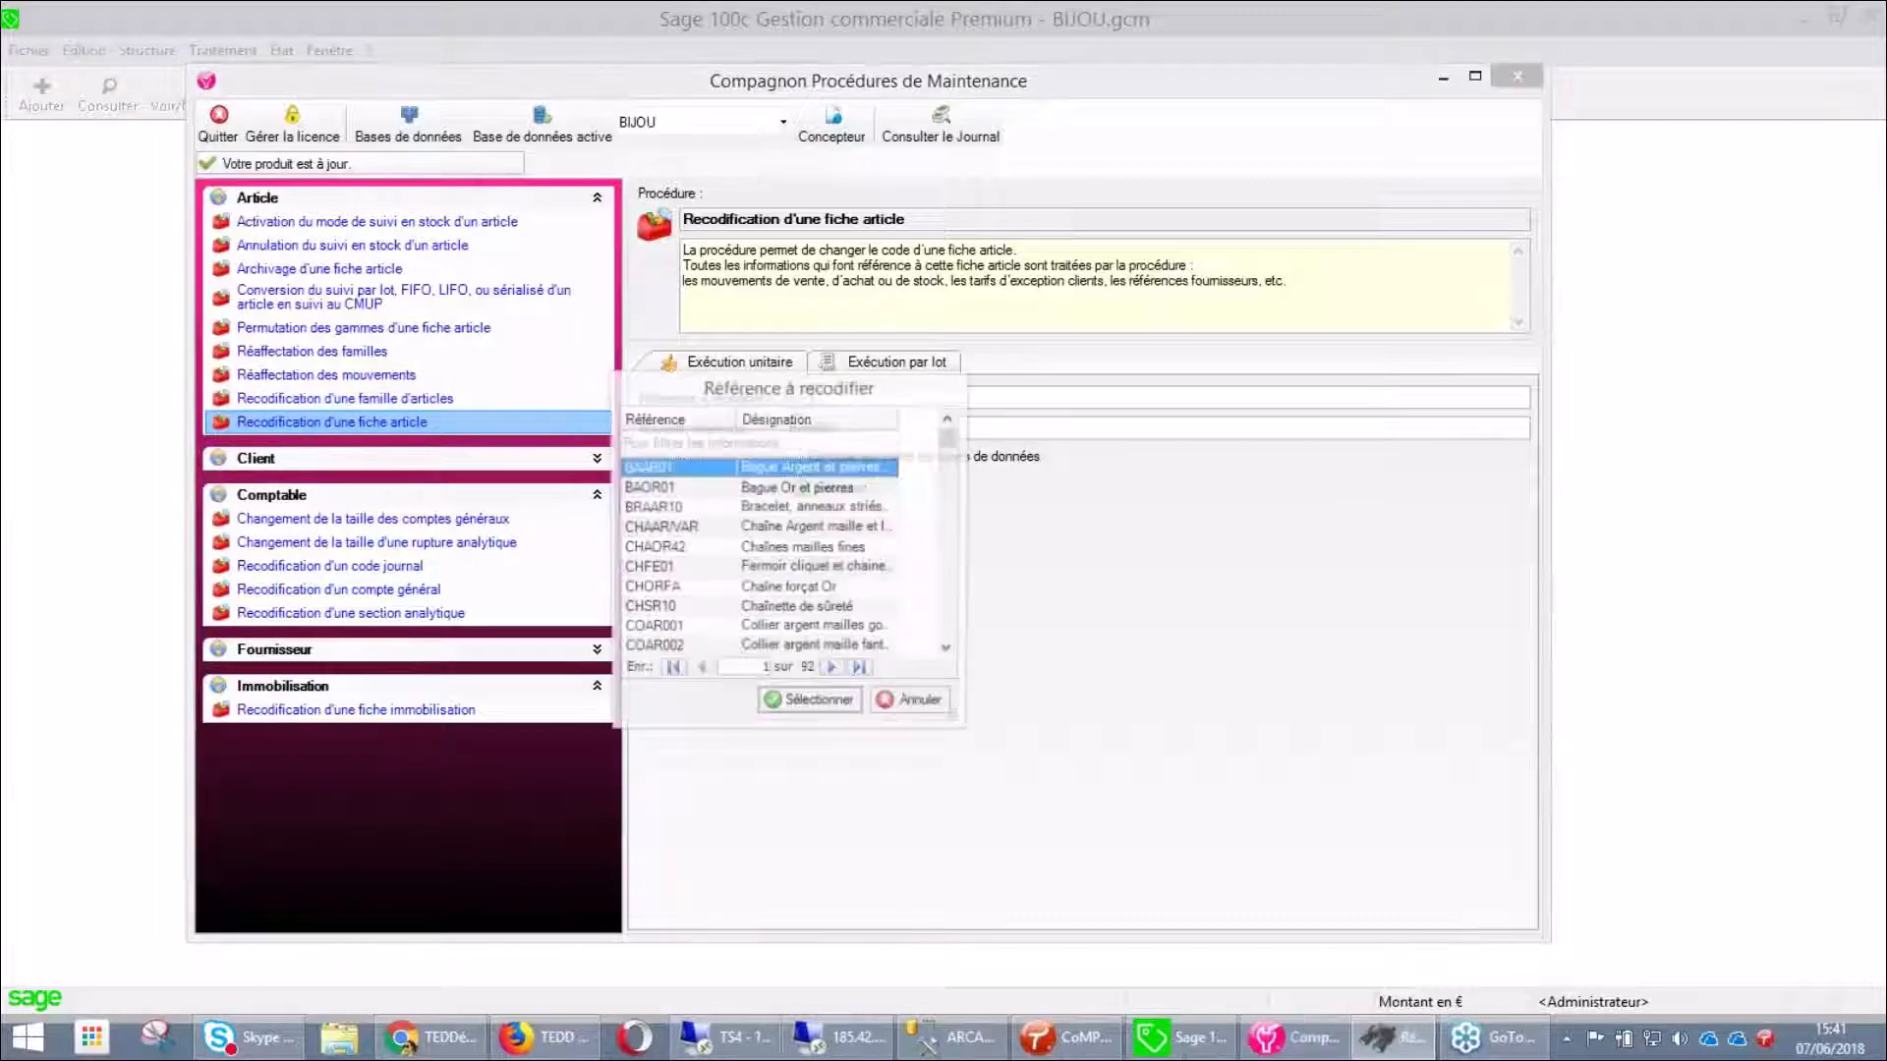
left_click(830, 704)
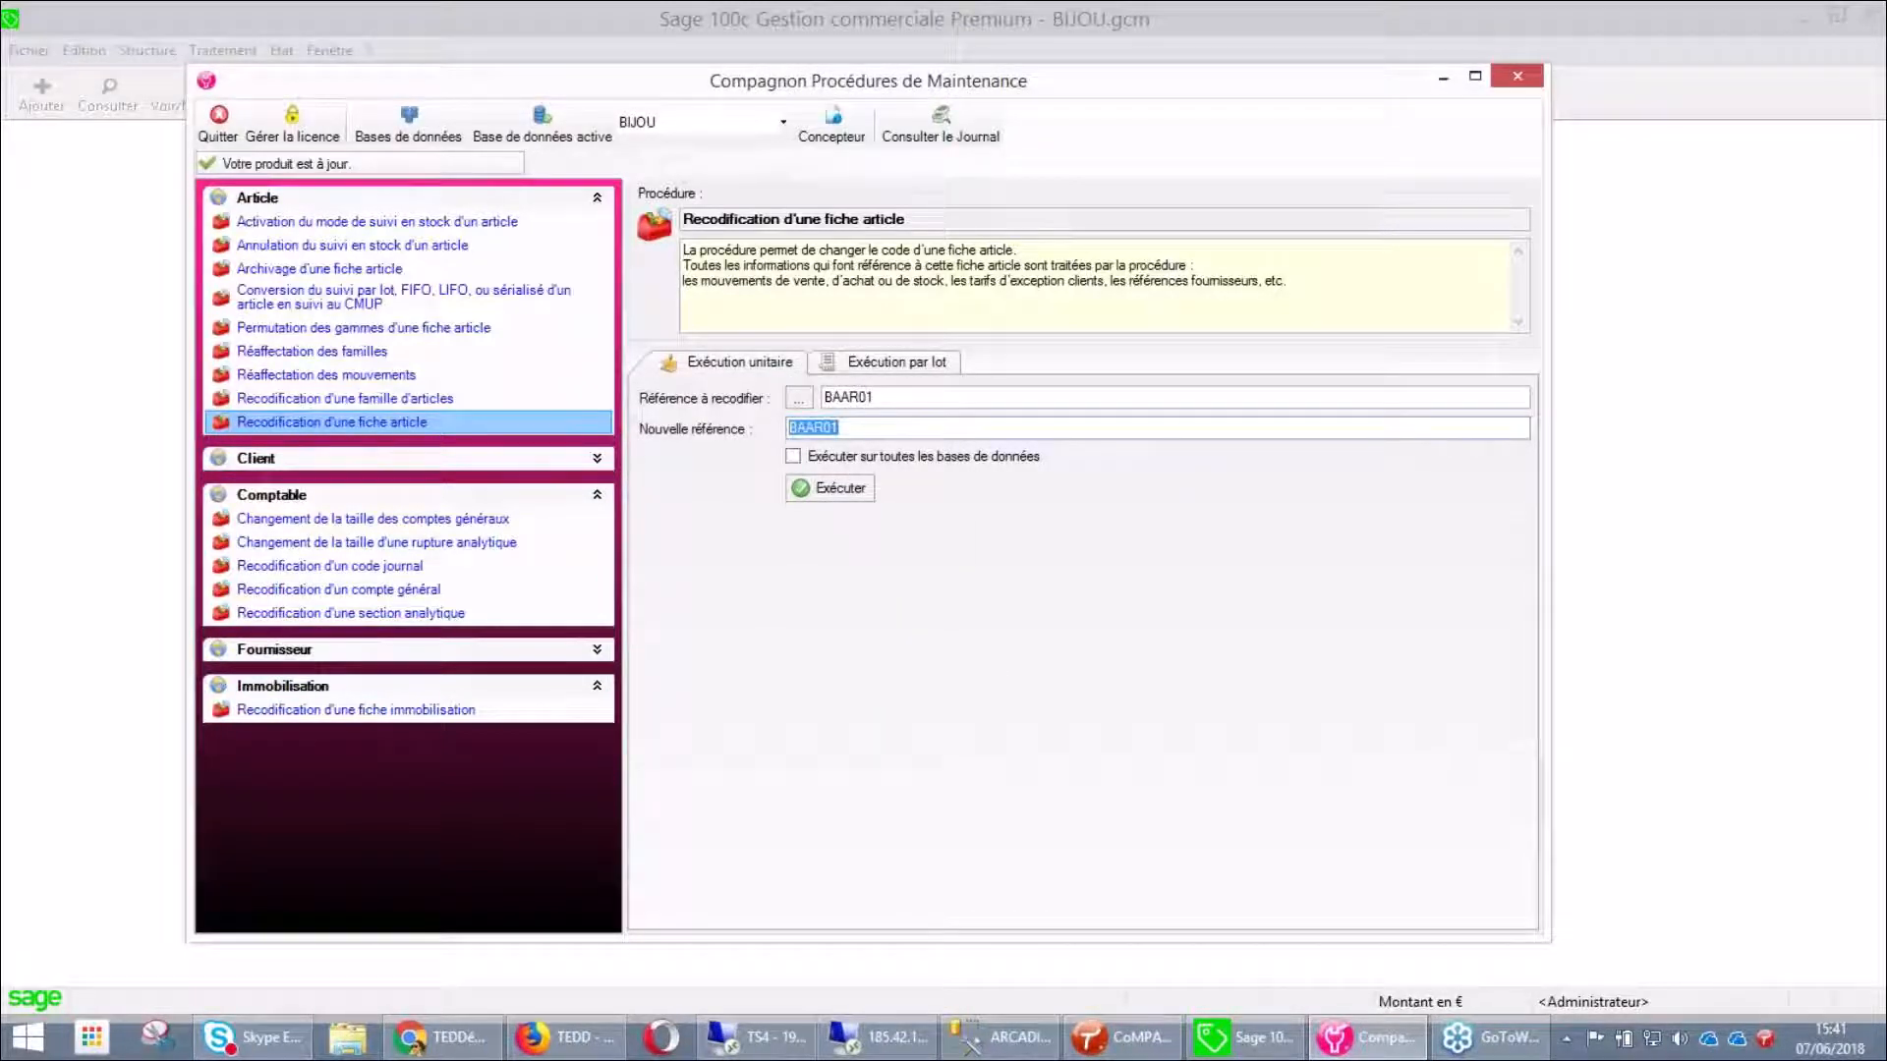
type("COMPAGNONS")
left_click(835, 489)
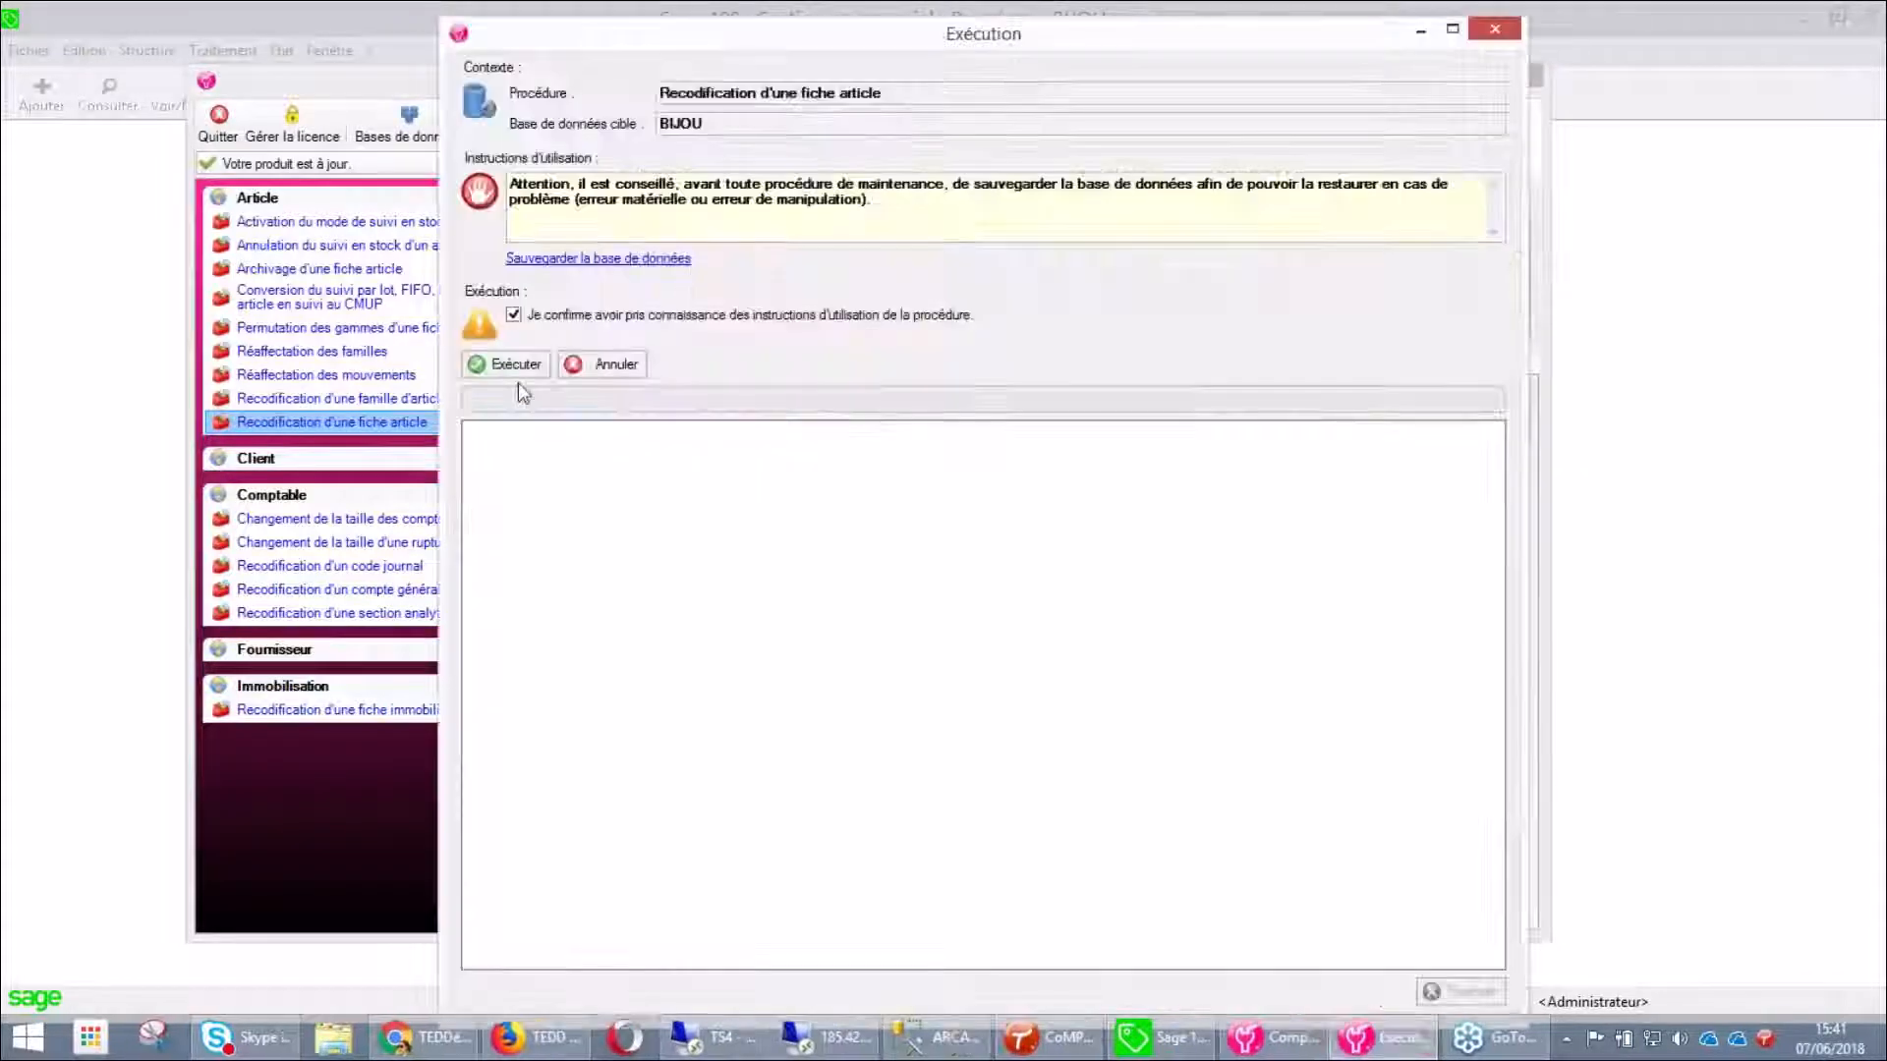
left_click(505, 364)
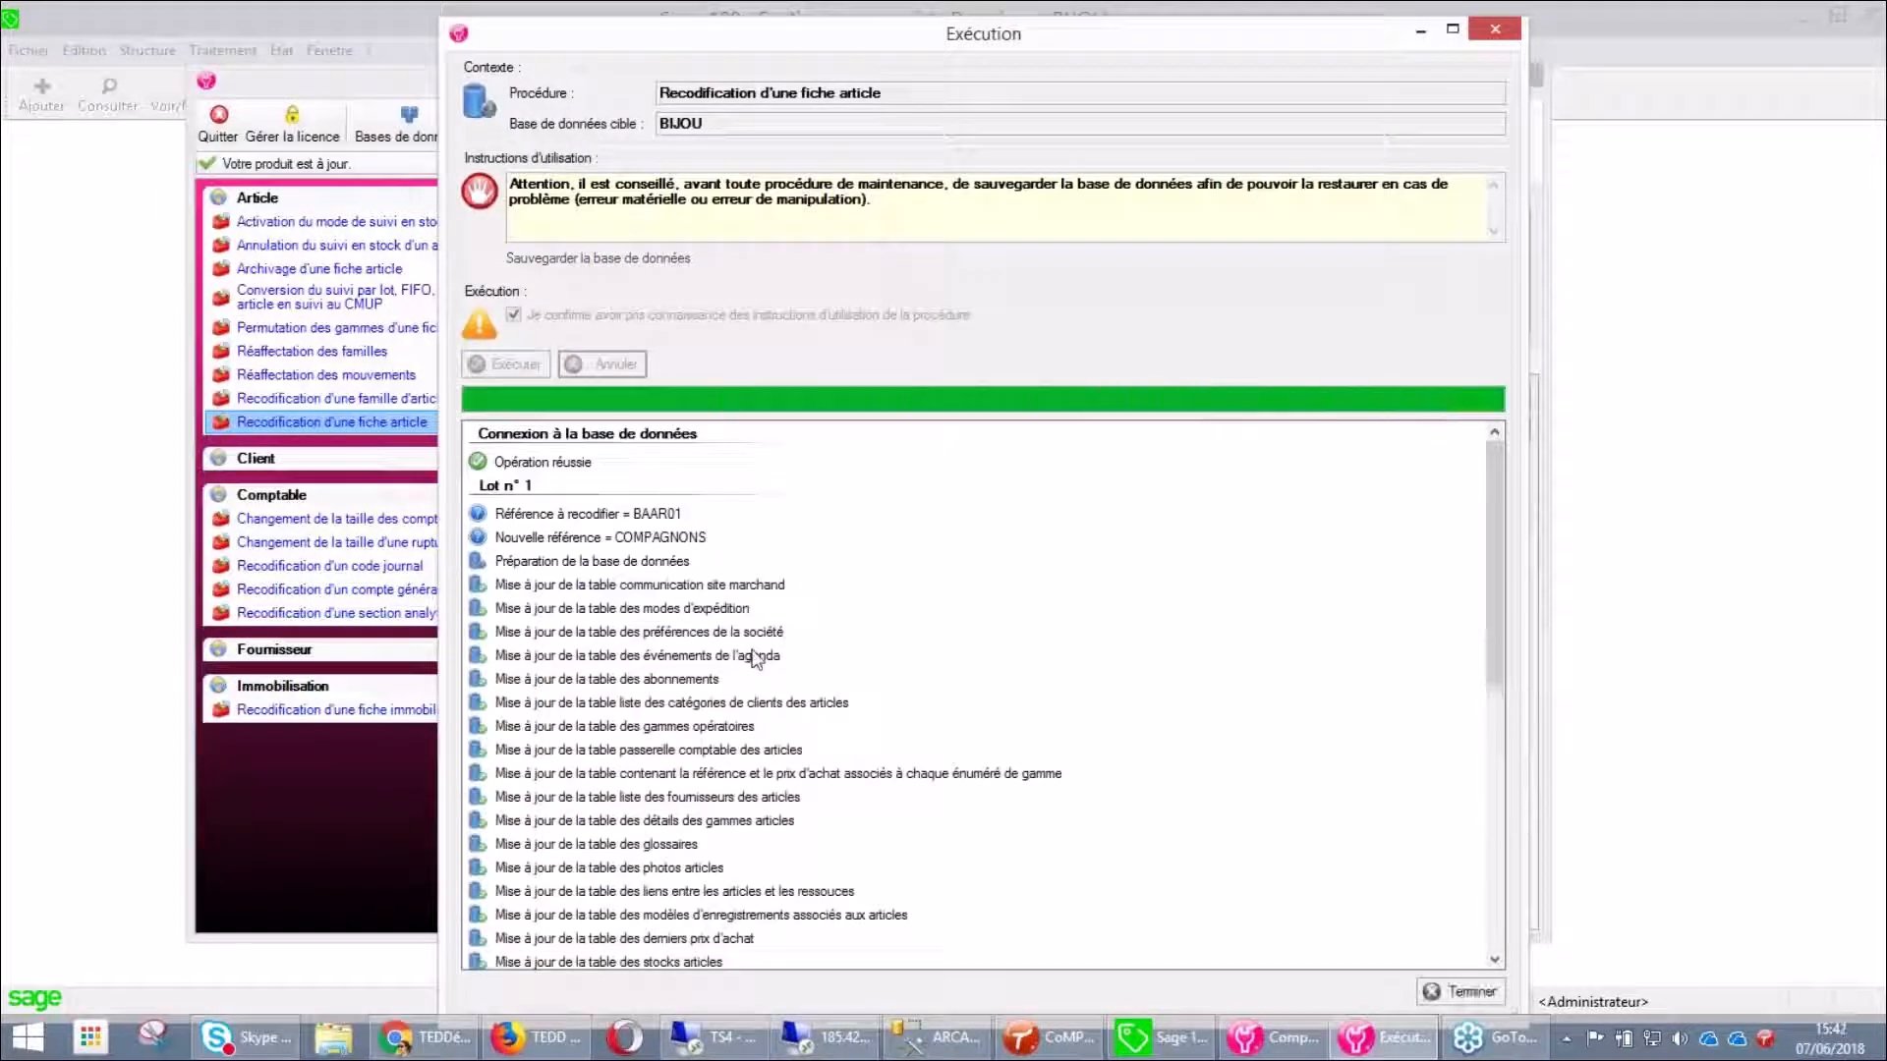
left_click(1471, 992)
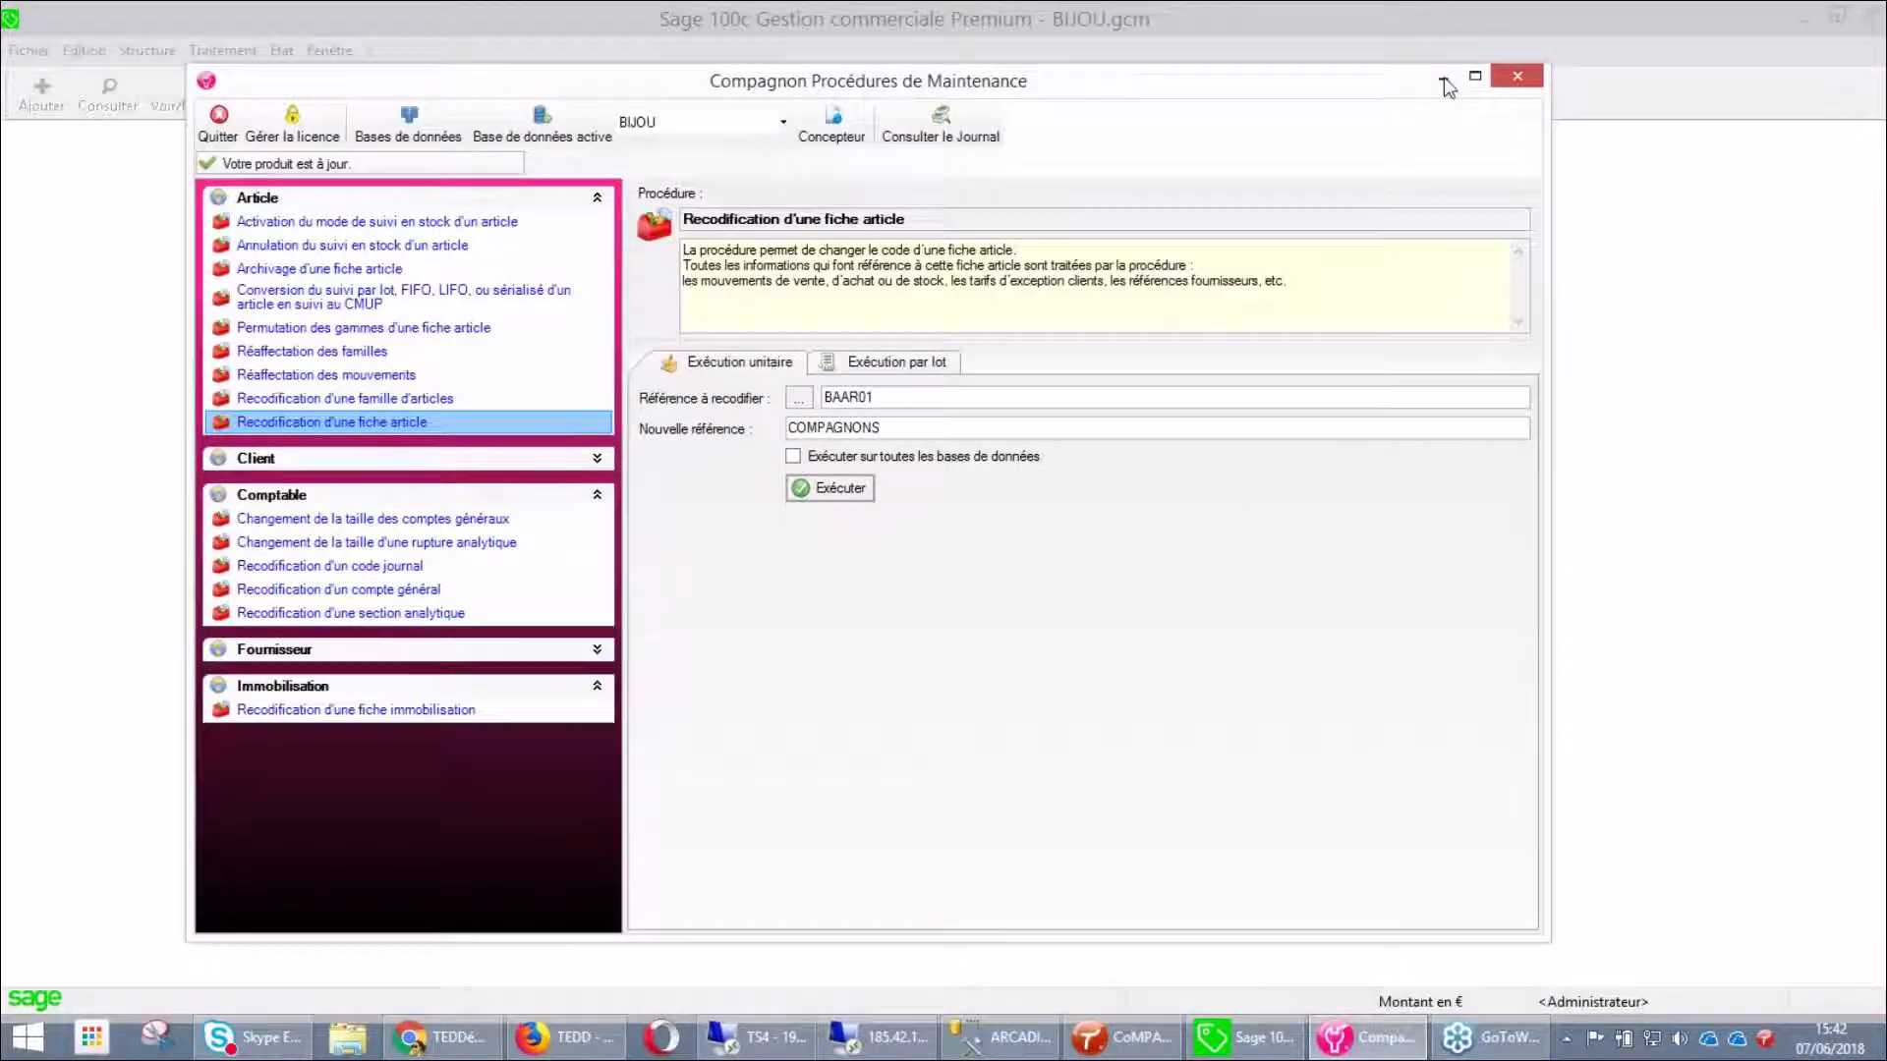
Search 'COMP' and open the COMPAGNONS article's Identification and Tarifs clients details
type("COMP")
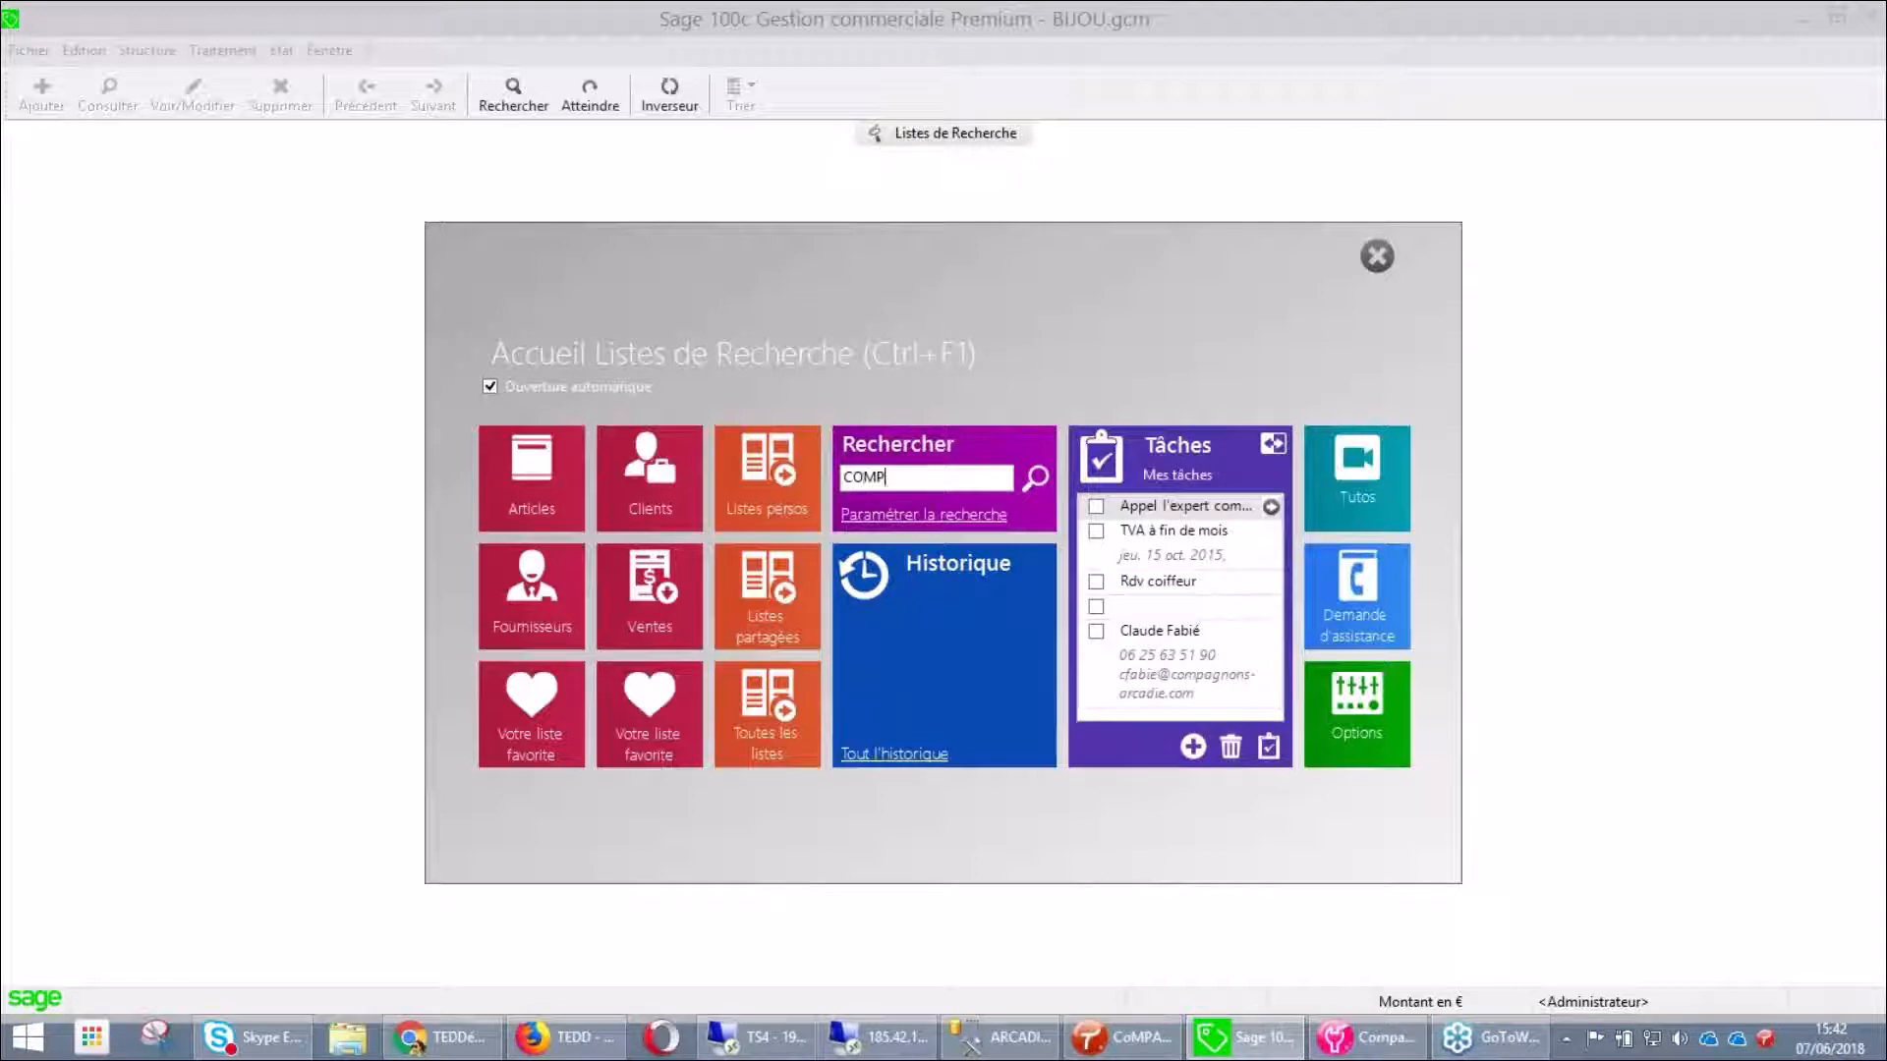
key("Return")
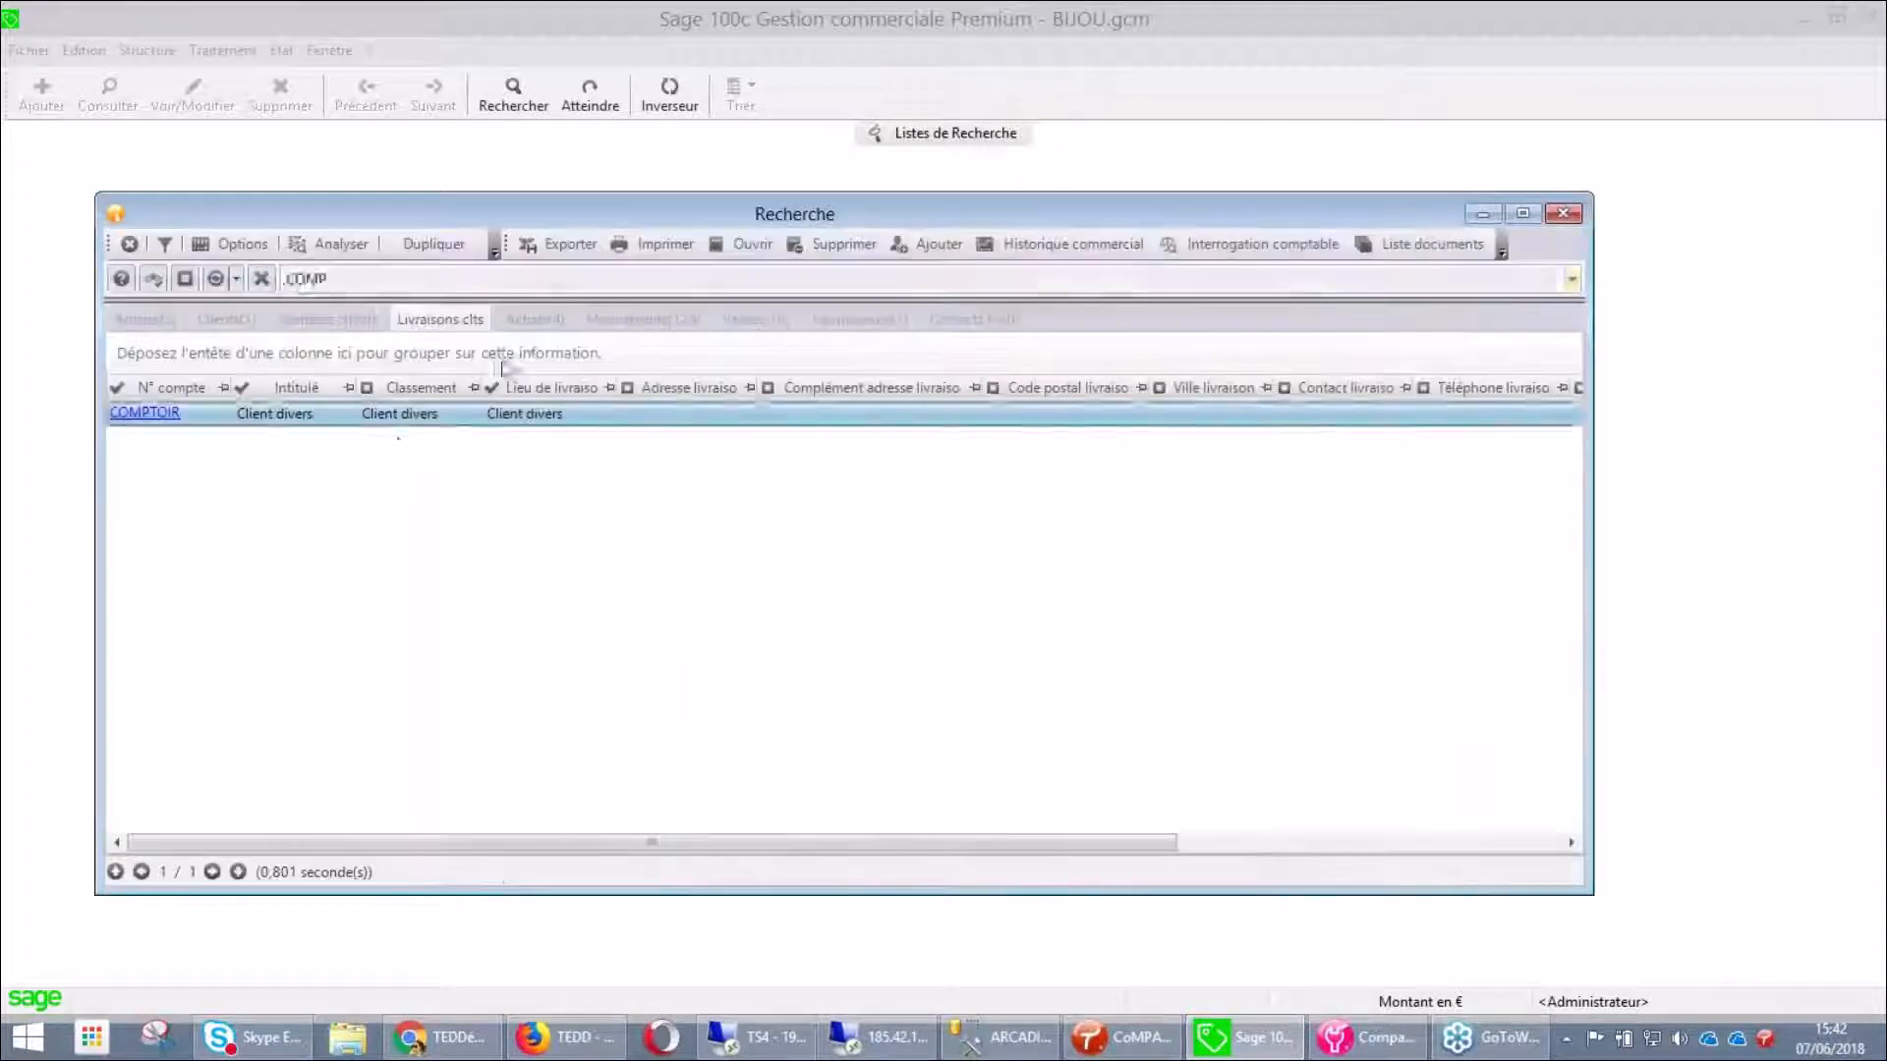
left_click(135, 320)
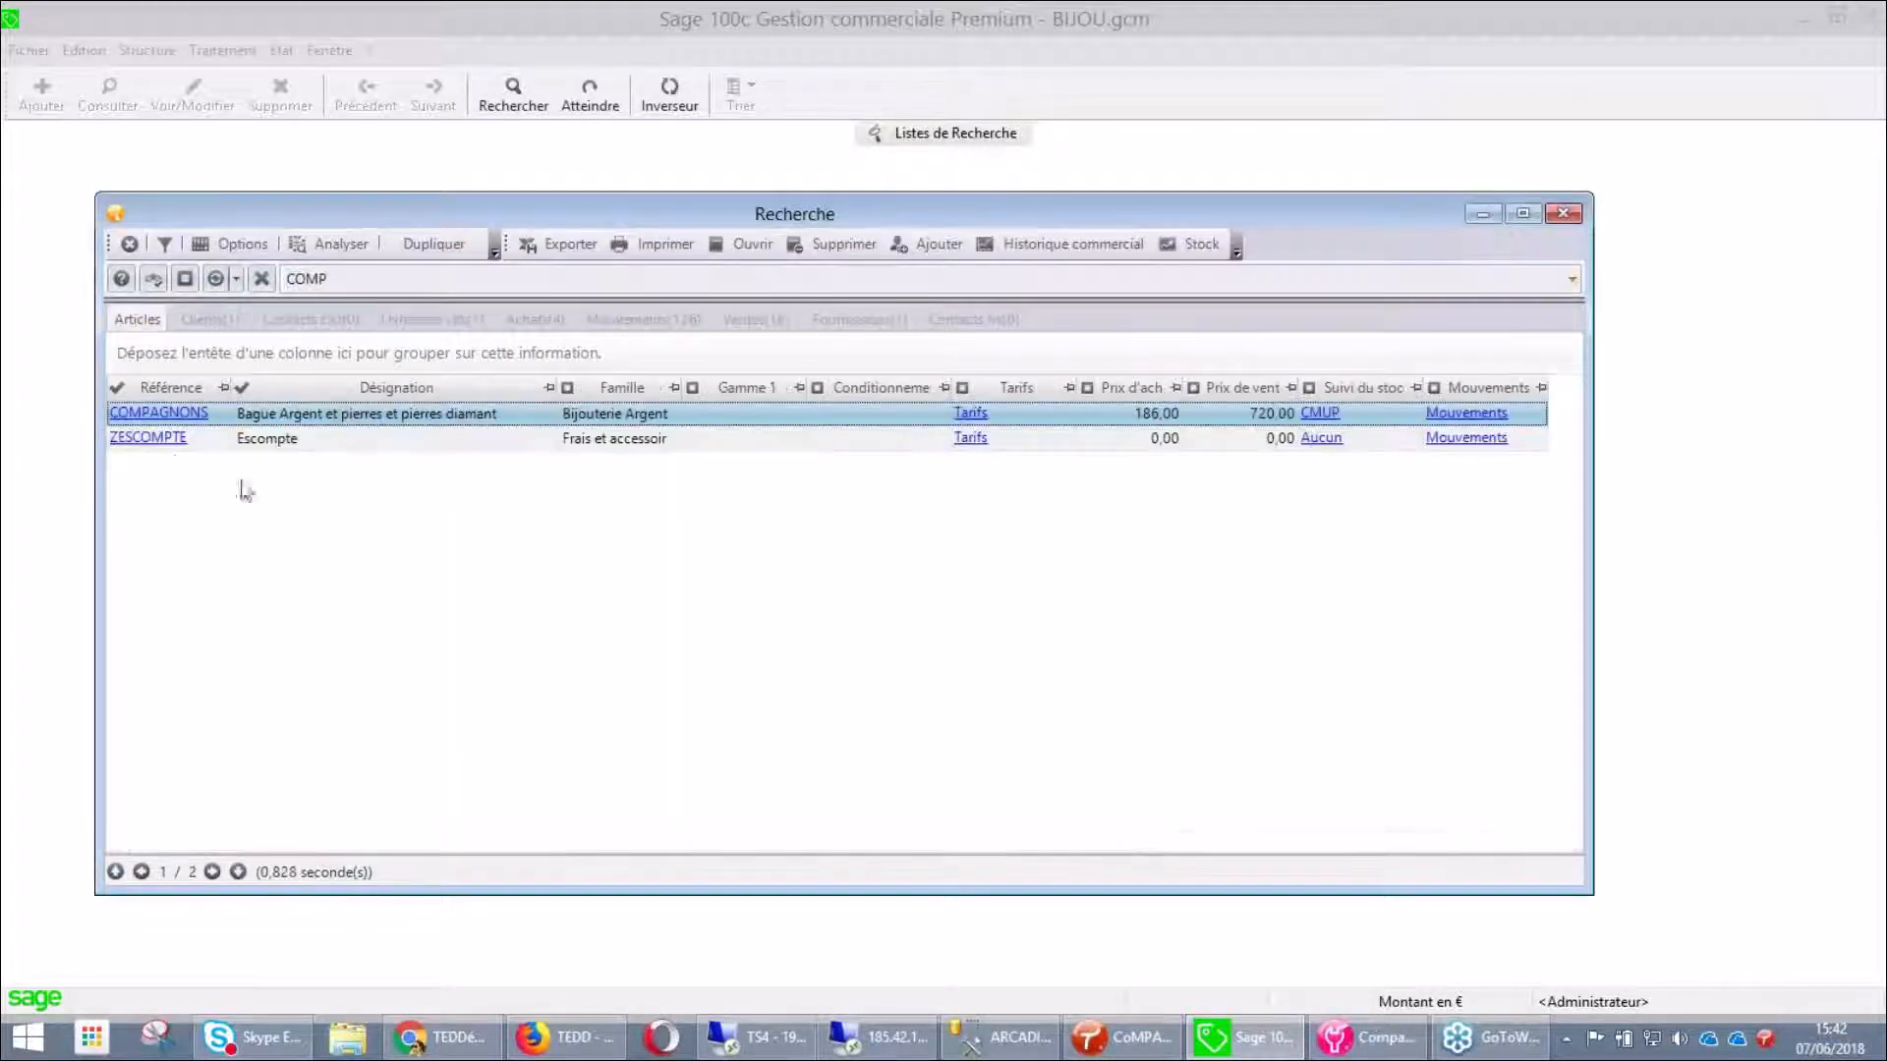
left_click(174, 421)
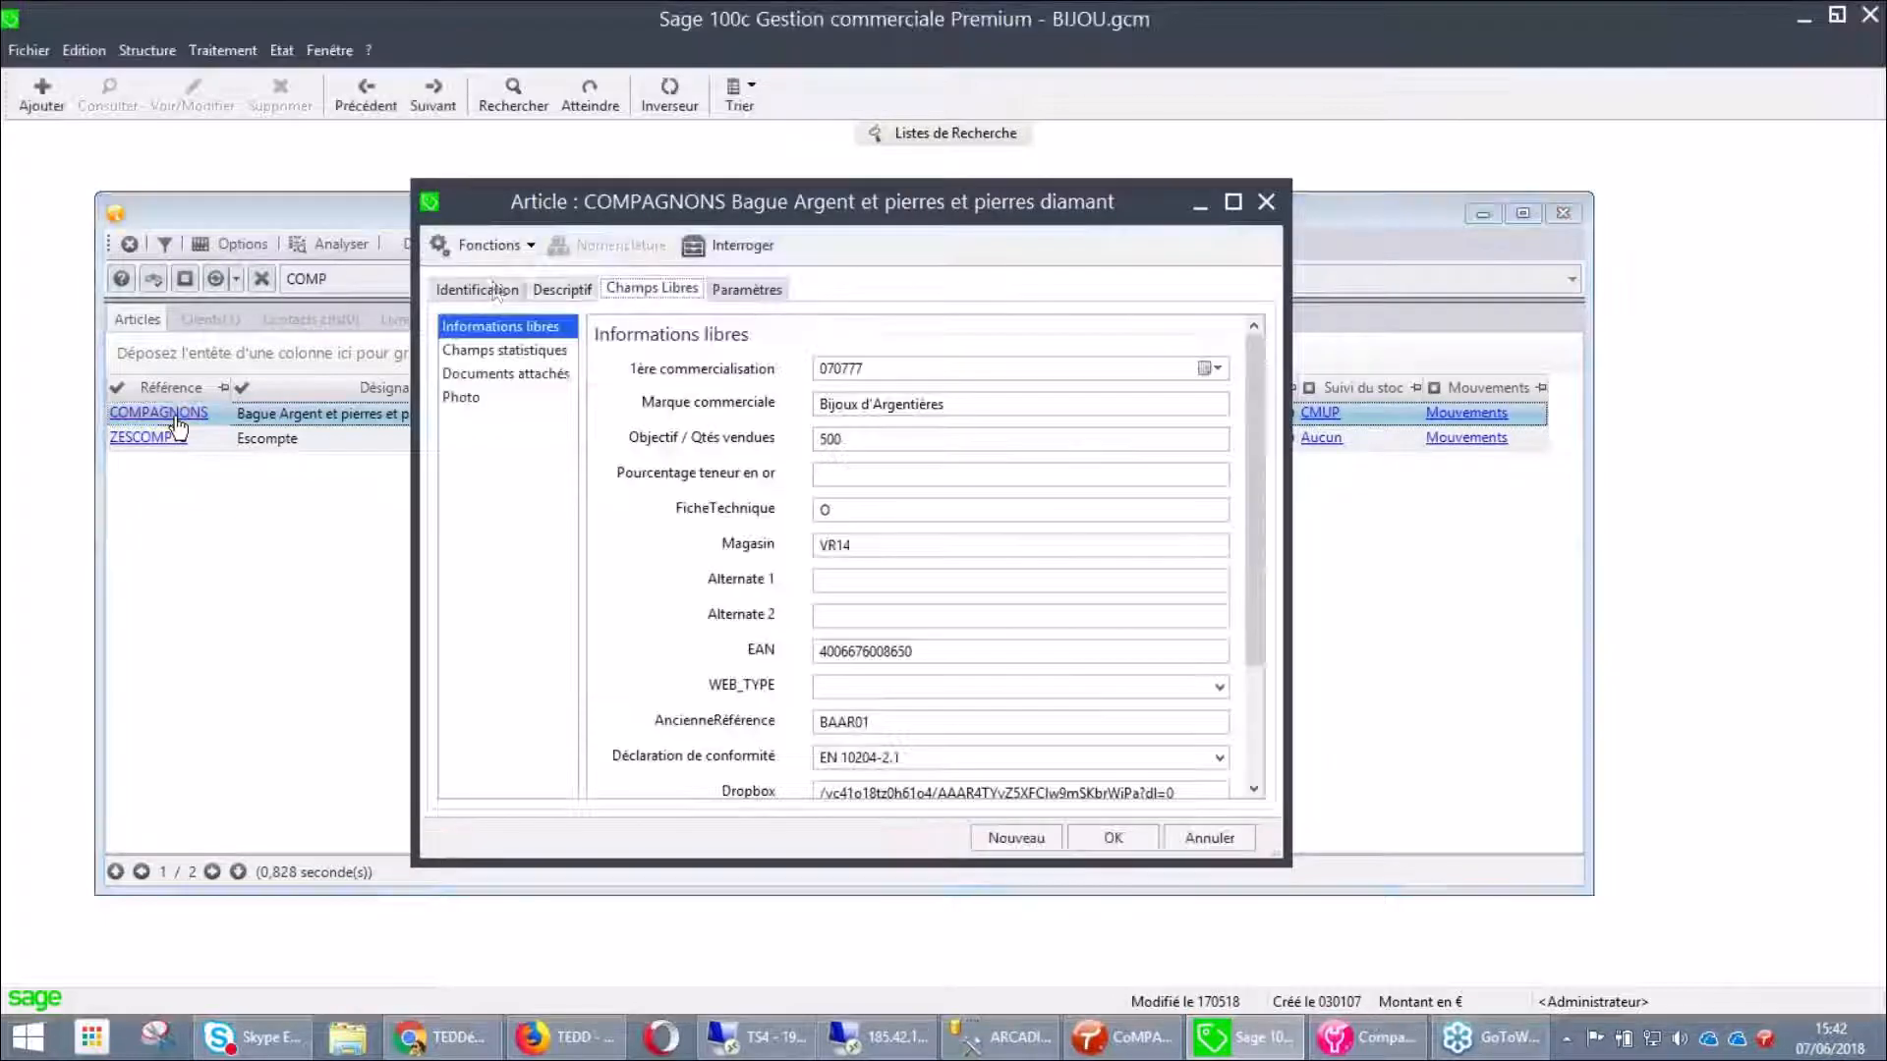
left_click(497, 290)
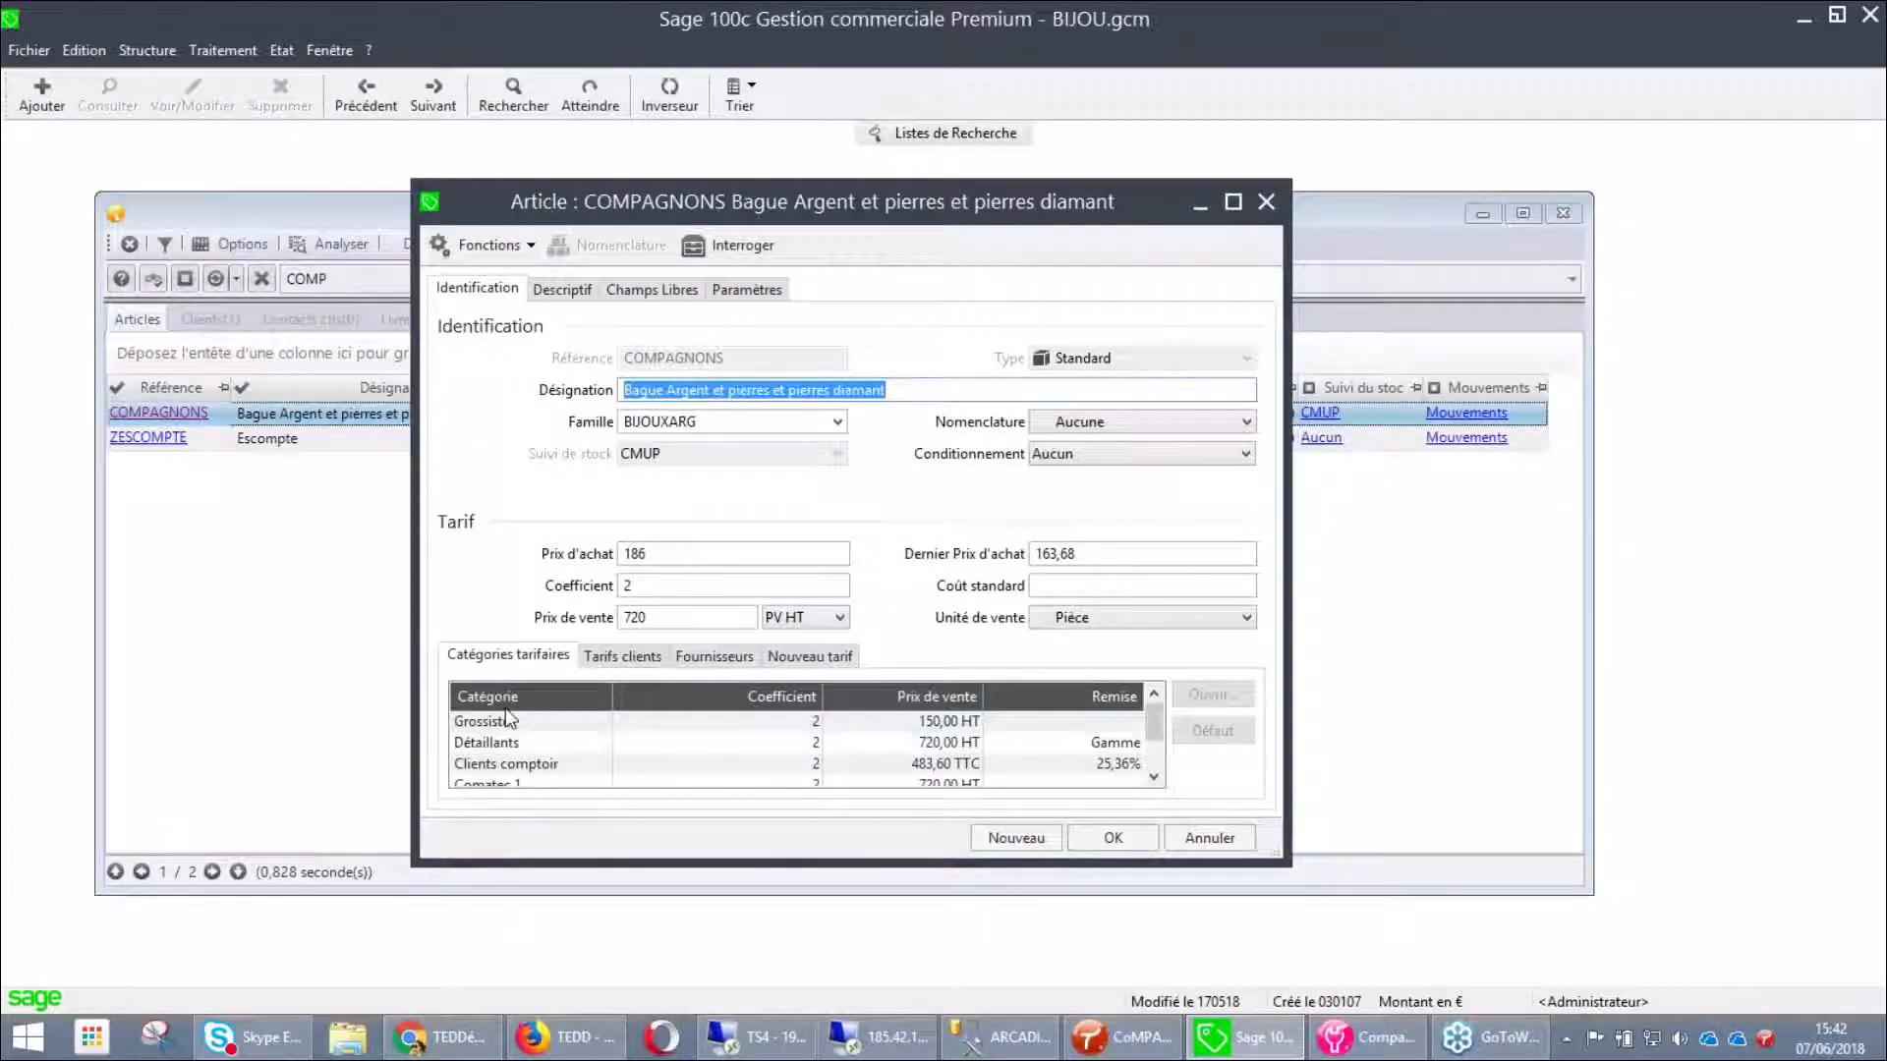
left_click(639, 655)
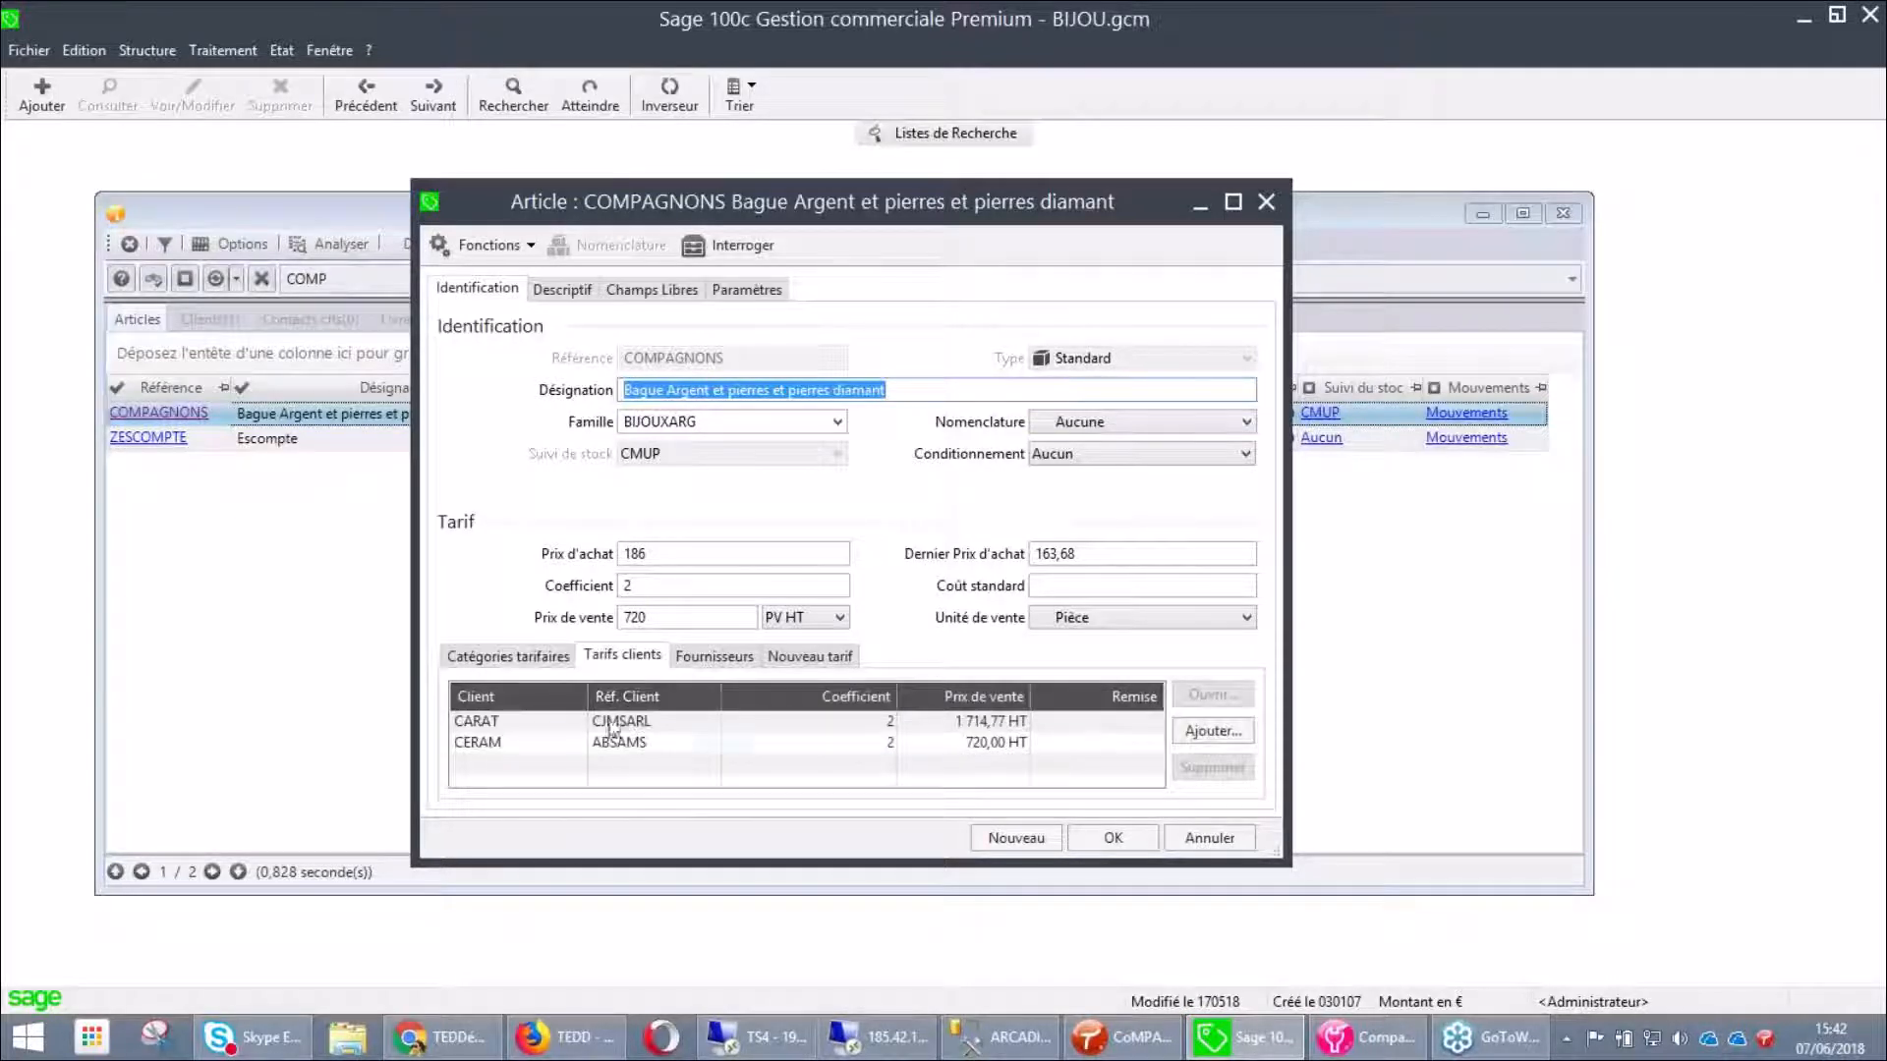
Check COMPAGNONS stock per depot, then close the stock, article and search windows
left_click(732, 246)
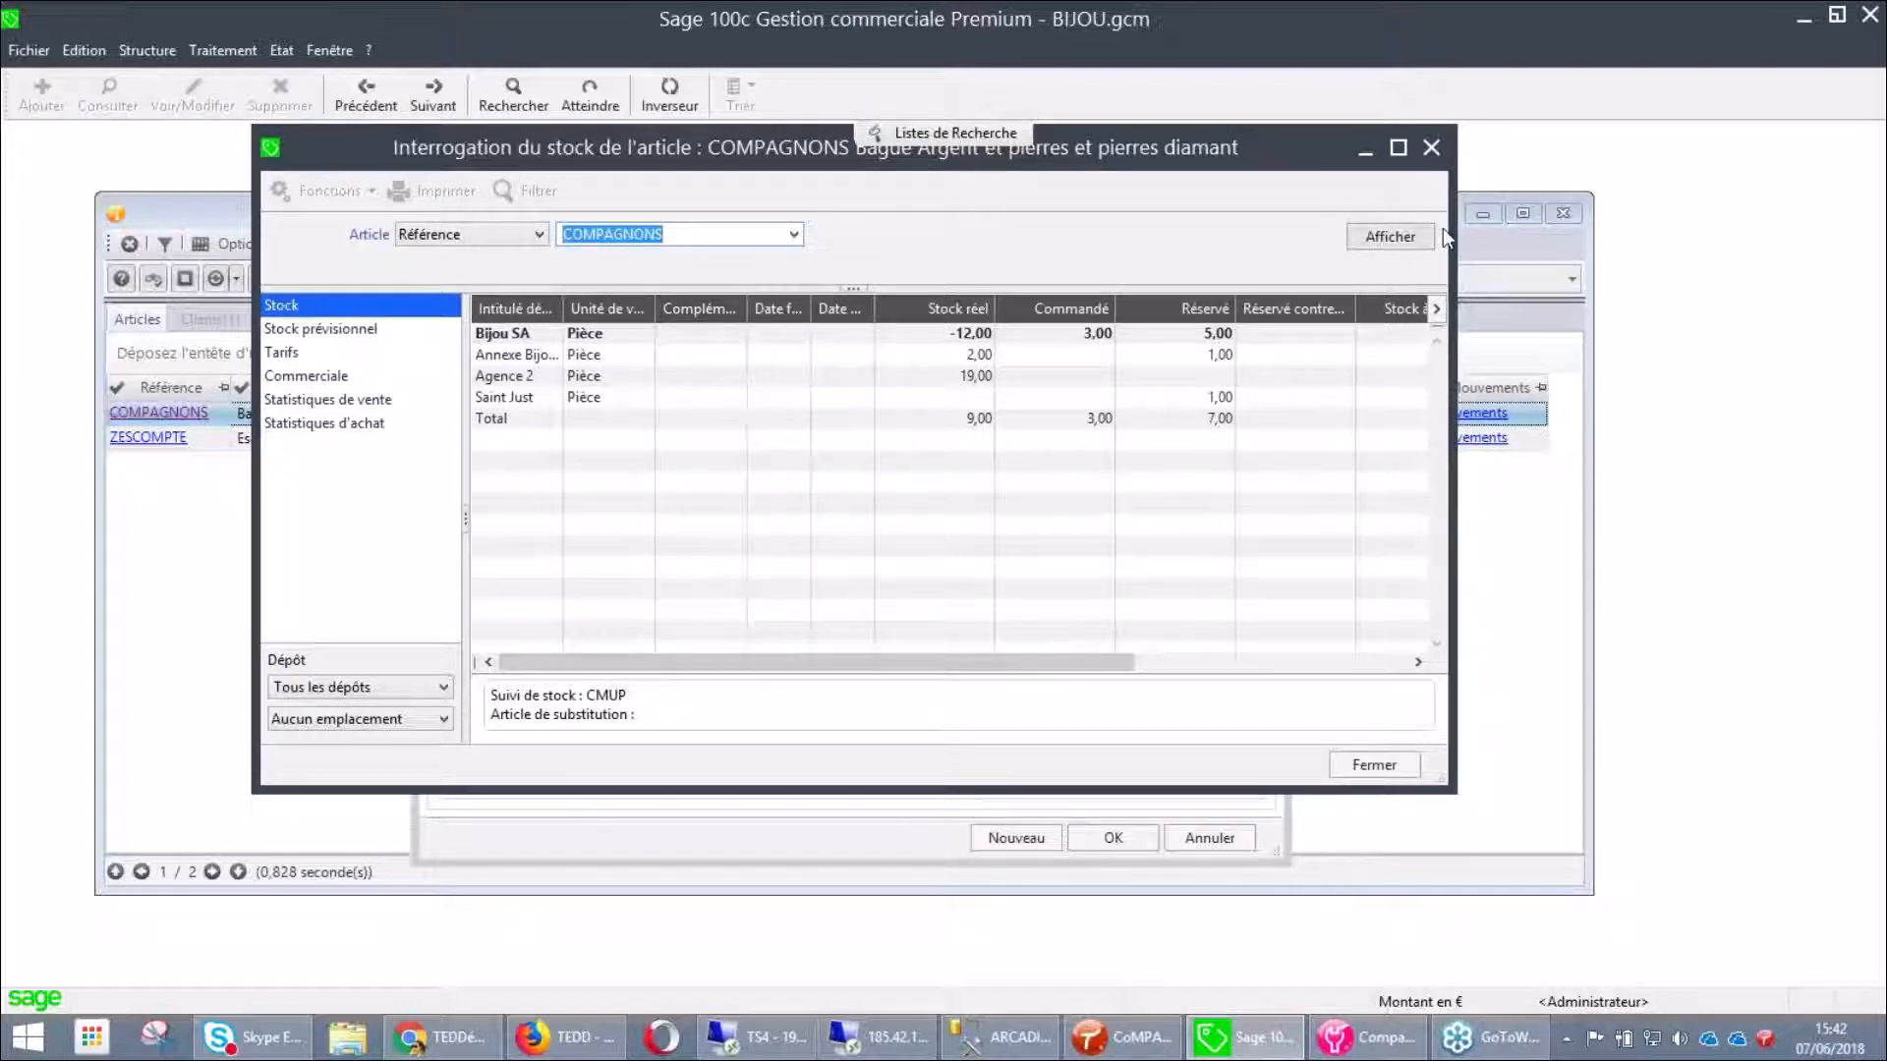
left_click(1434, 155)
left_click(1270, 196)
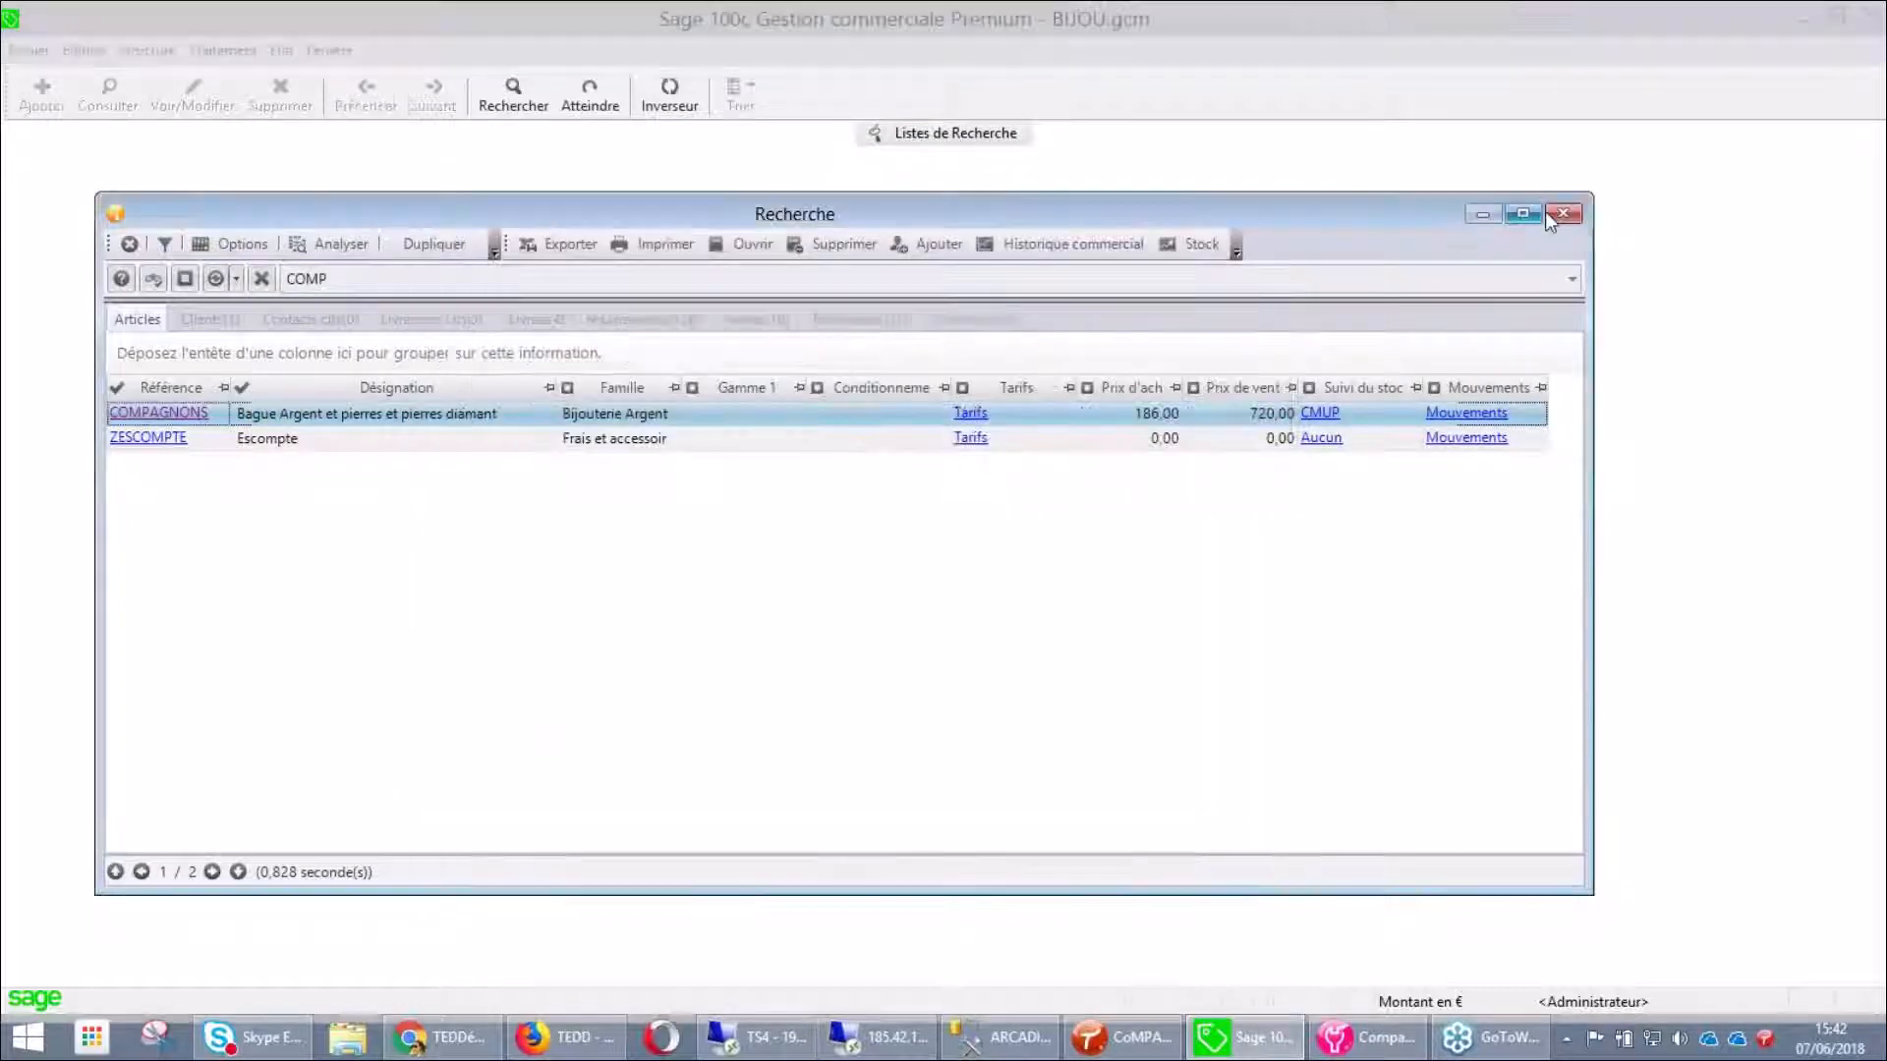
left_click(1553, 214)
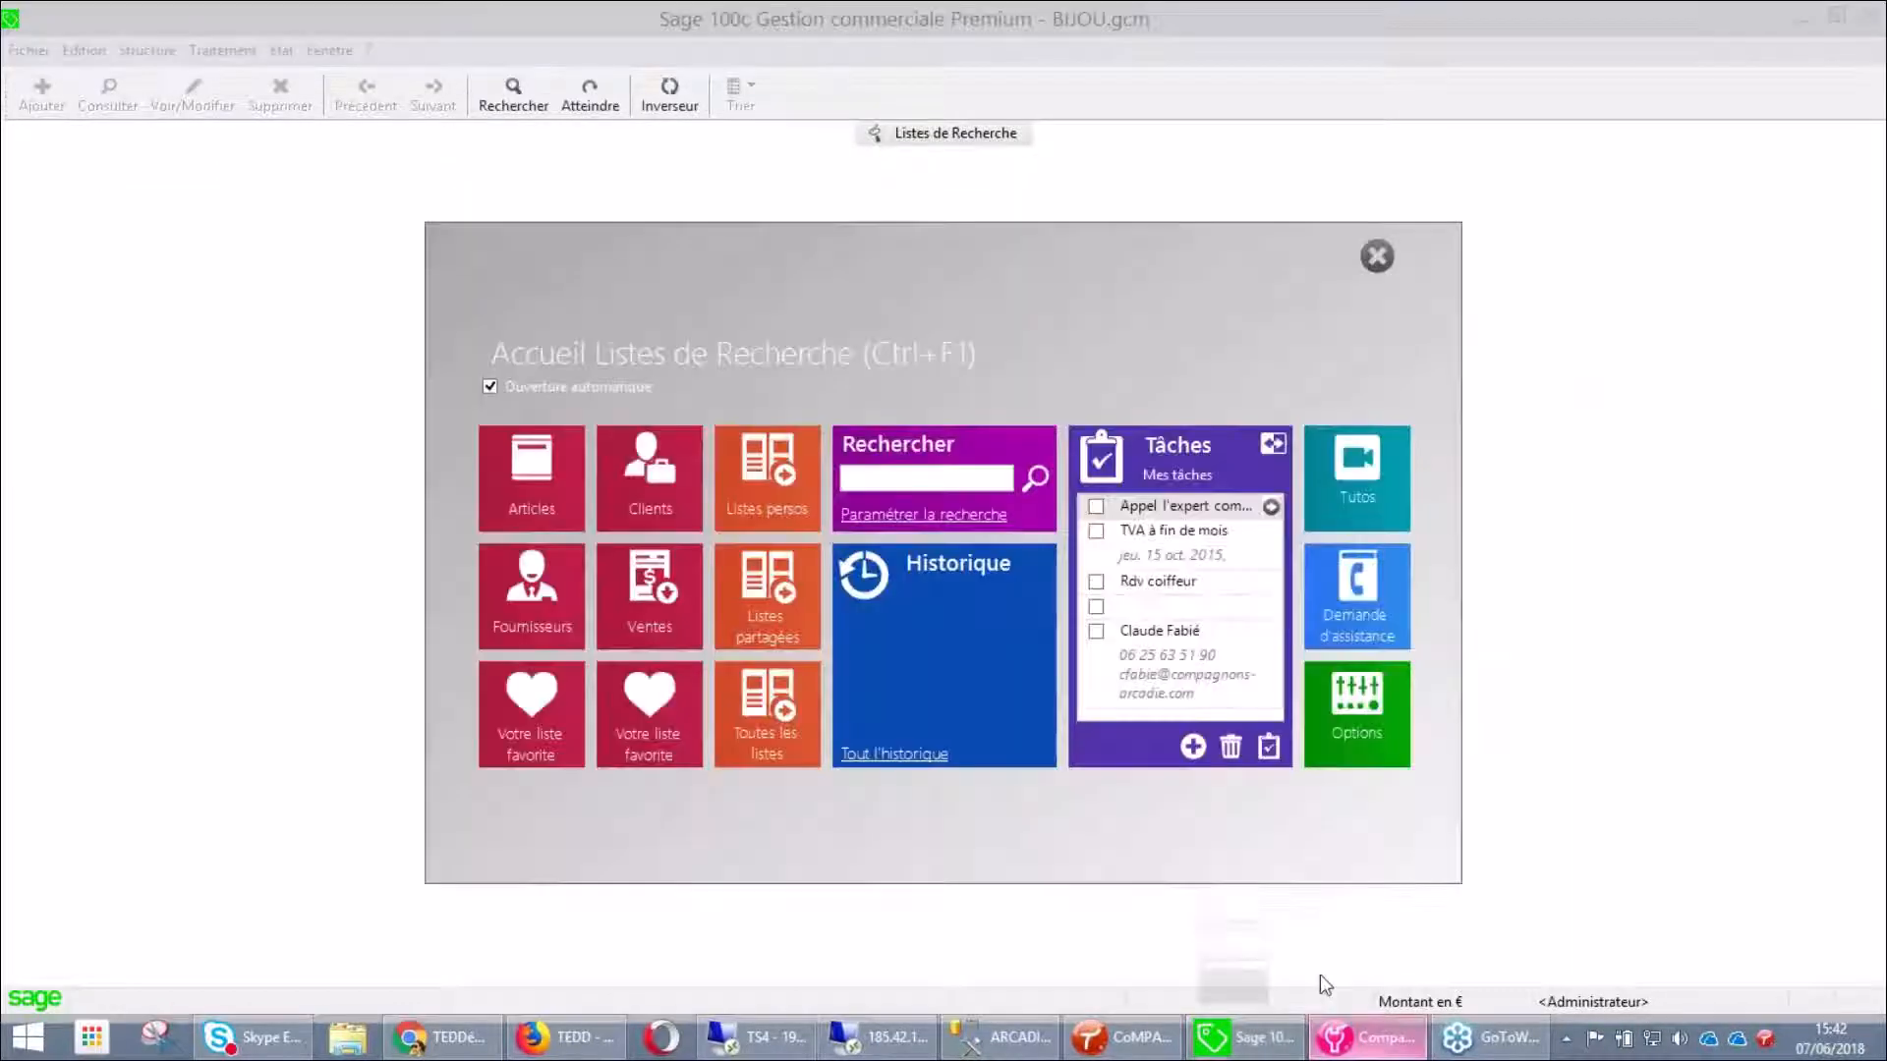
Set COMPAGNONS as the reference to recode and BAAR01 as the new reference
left_click(1326, 986)
double_click(860, 428)
key("ctrl+c")
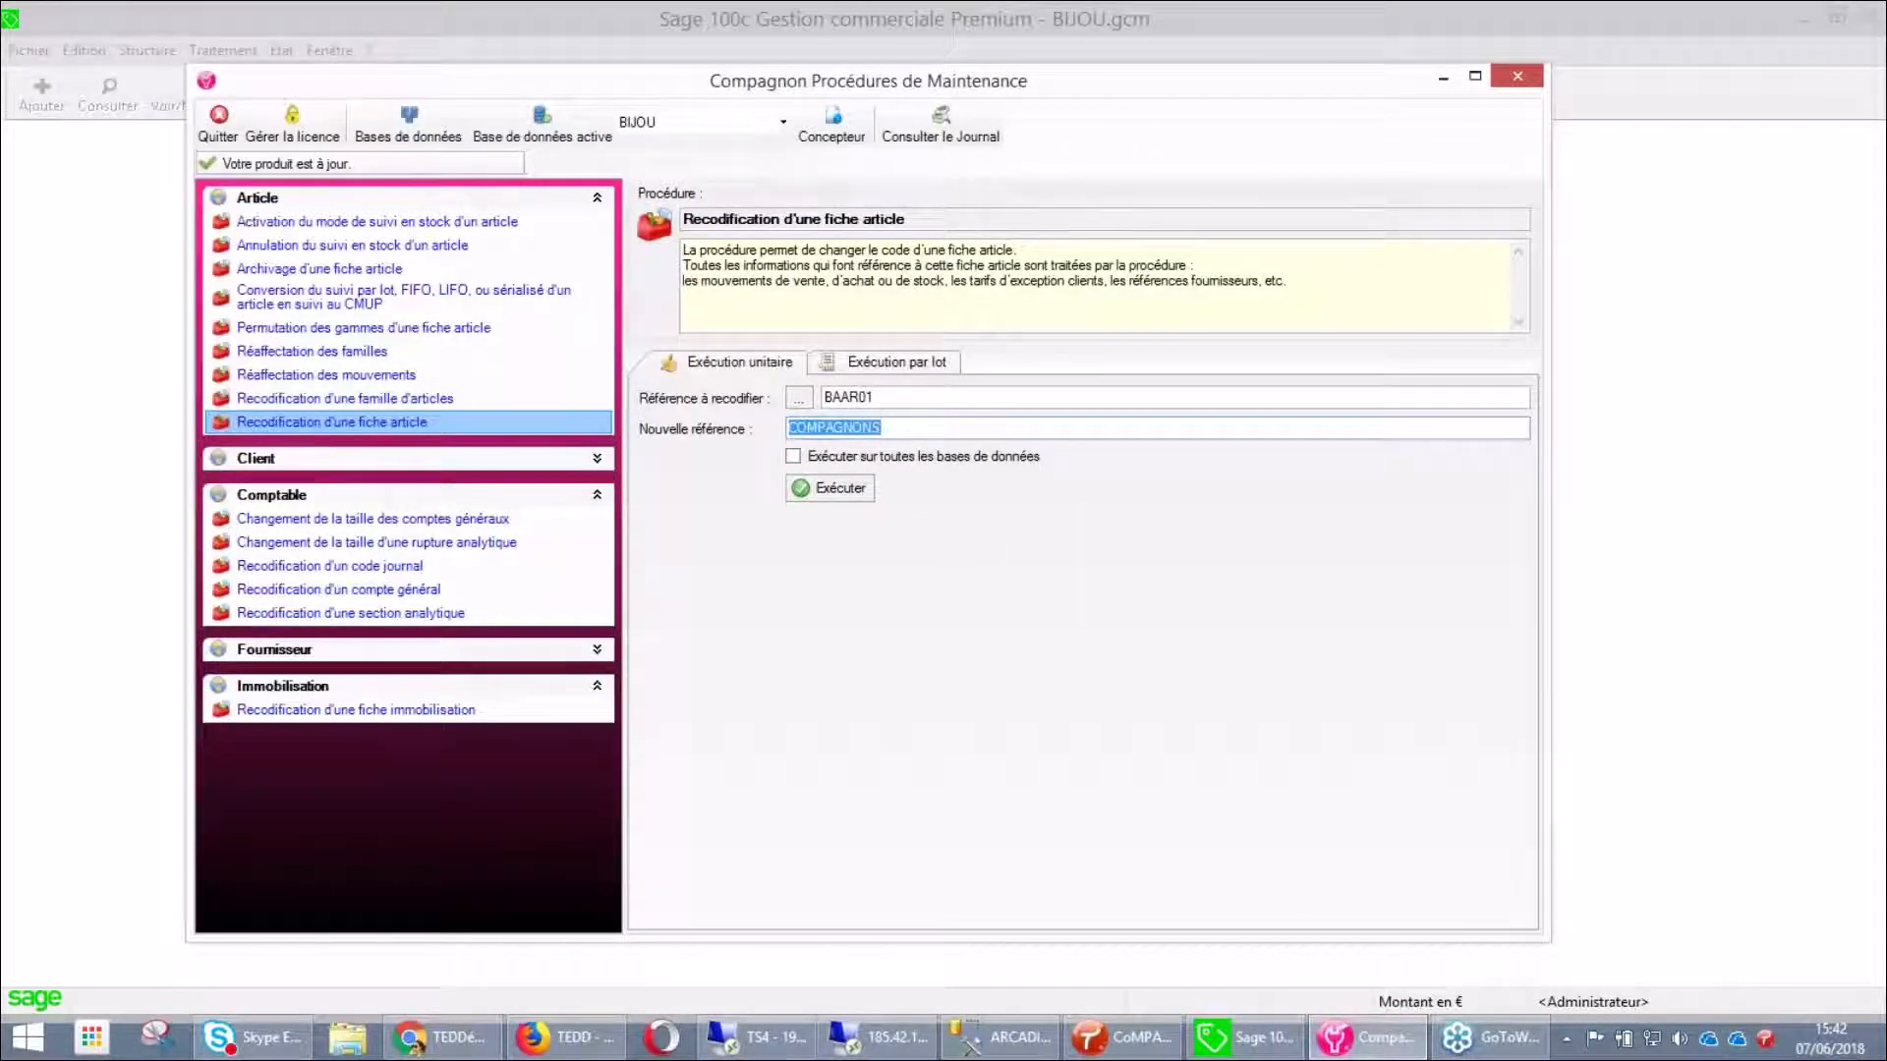
key("BackSpace")
left_click(826, 397)
key("ctrl+v")
key("shift+End")
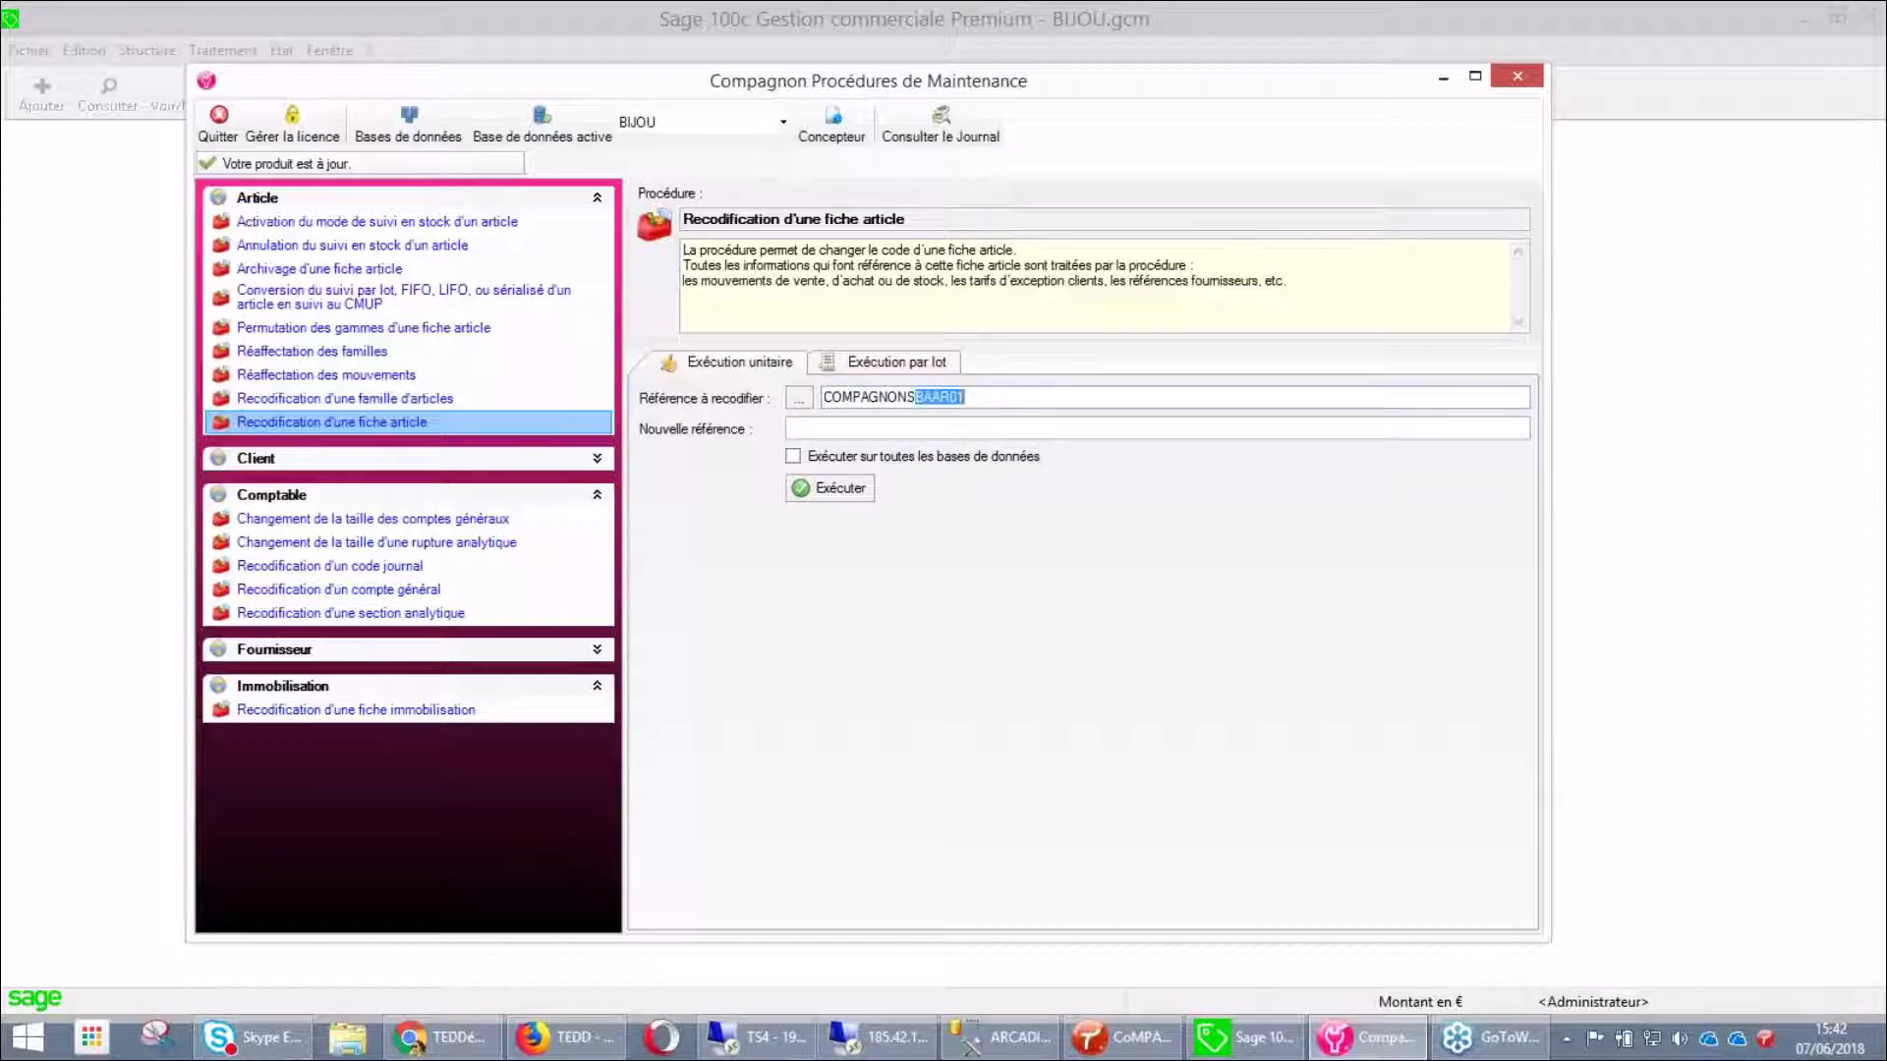
key("Delete")
Run the COMPAGNONS-to-BAAR01 recoding, confirm it, and close the execution log
left_click(829, 485)
left_click(503, 364)
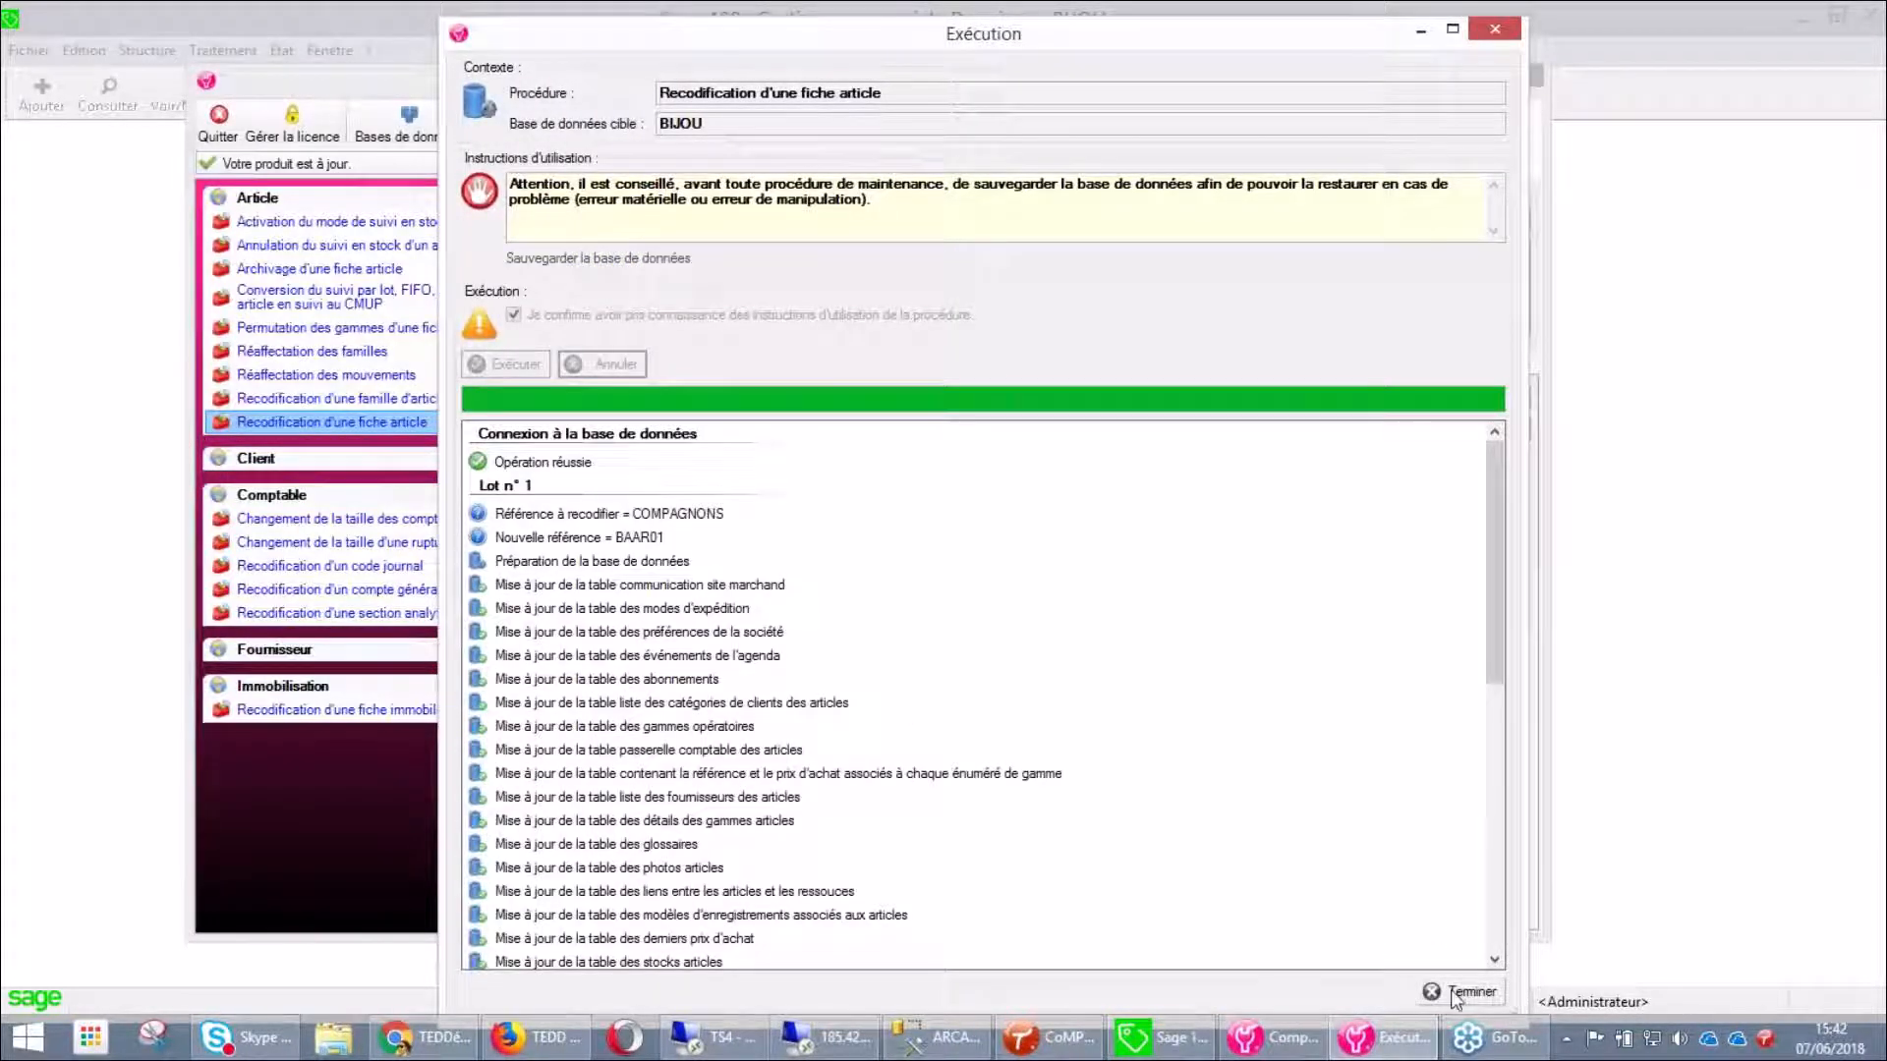
left_click(1462, 992)
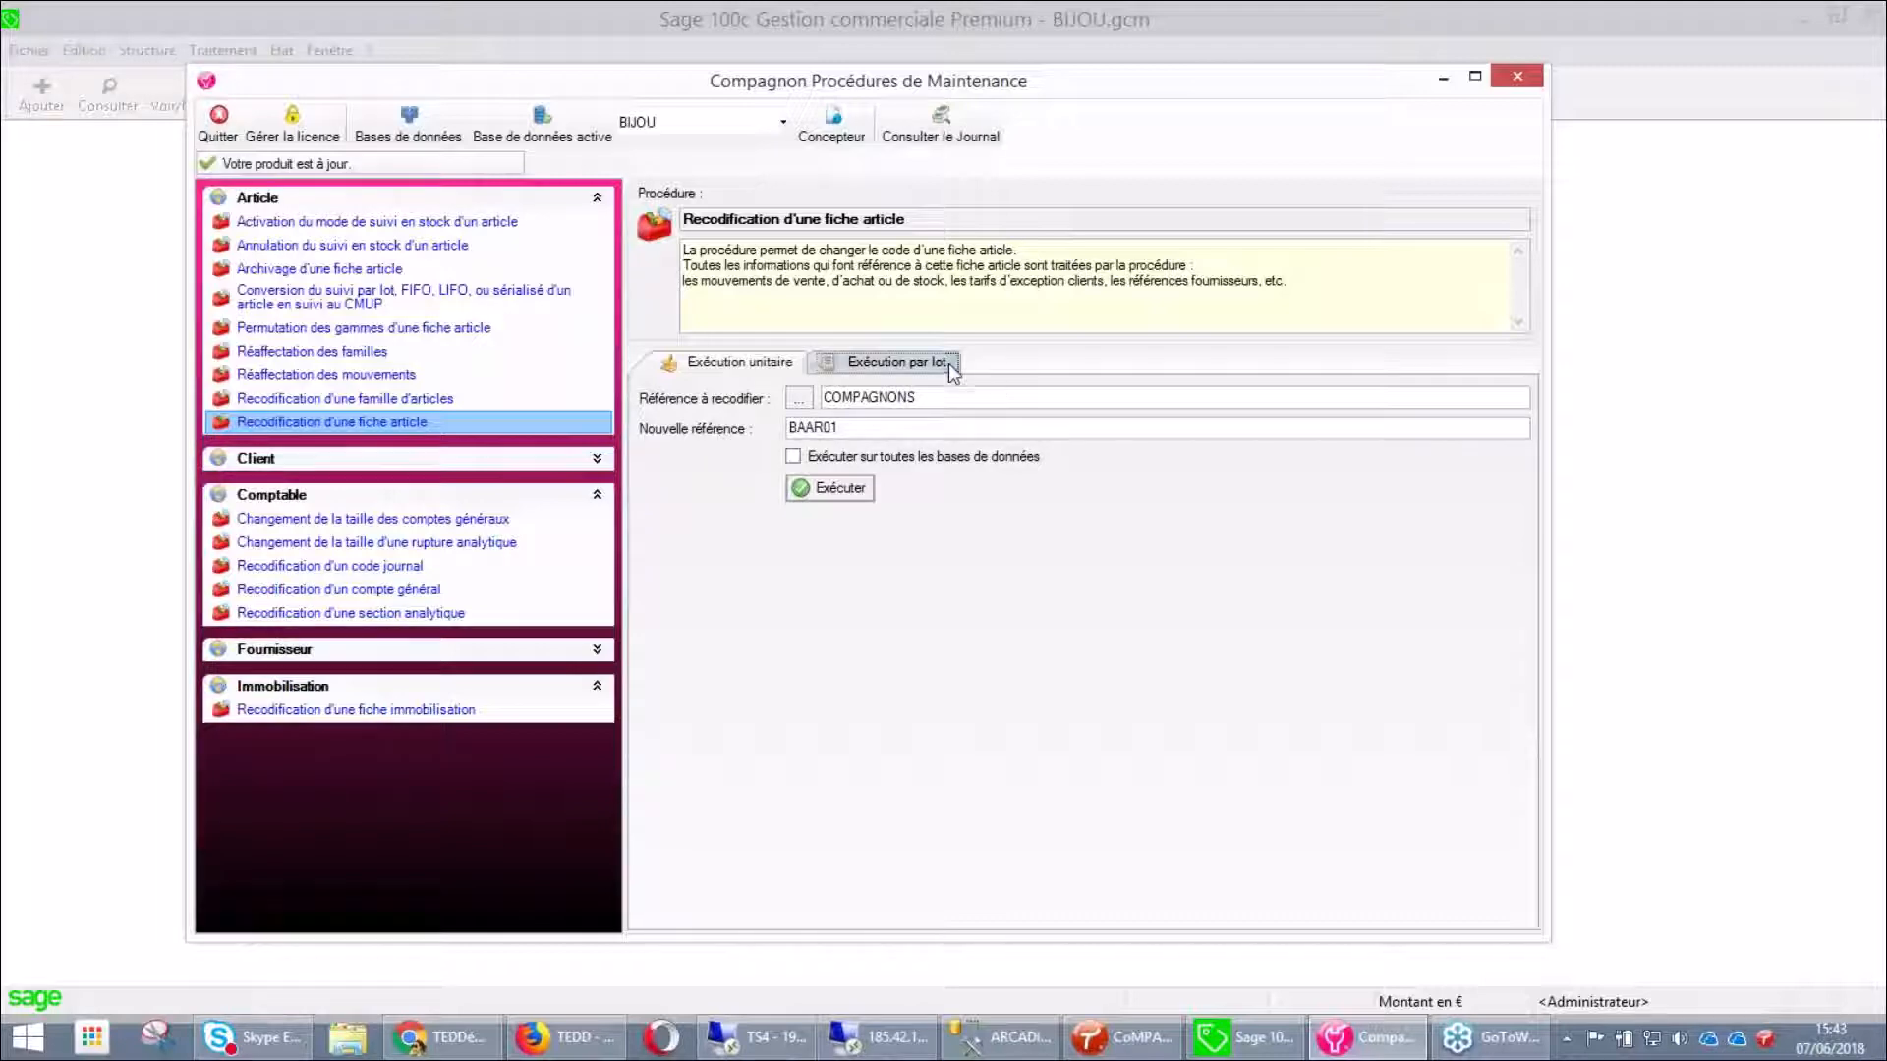
Review the Exécution par lot Excel settings, then quit the maintenance tool
left_click(889, 362)
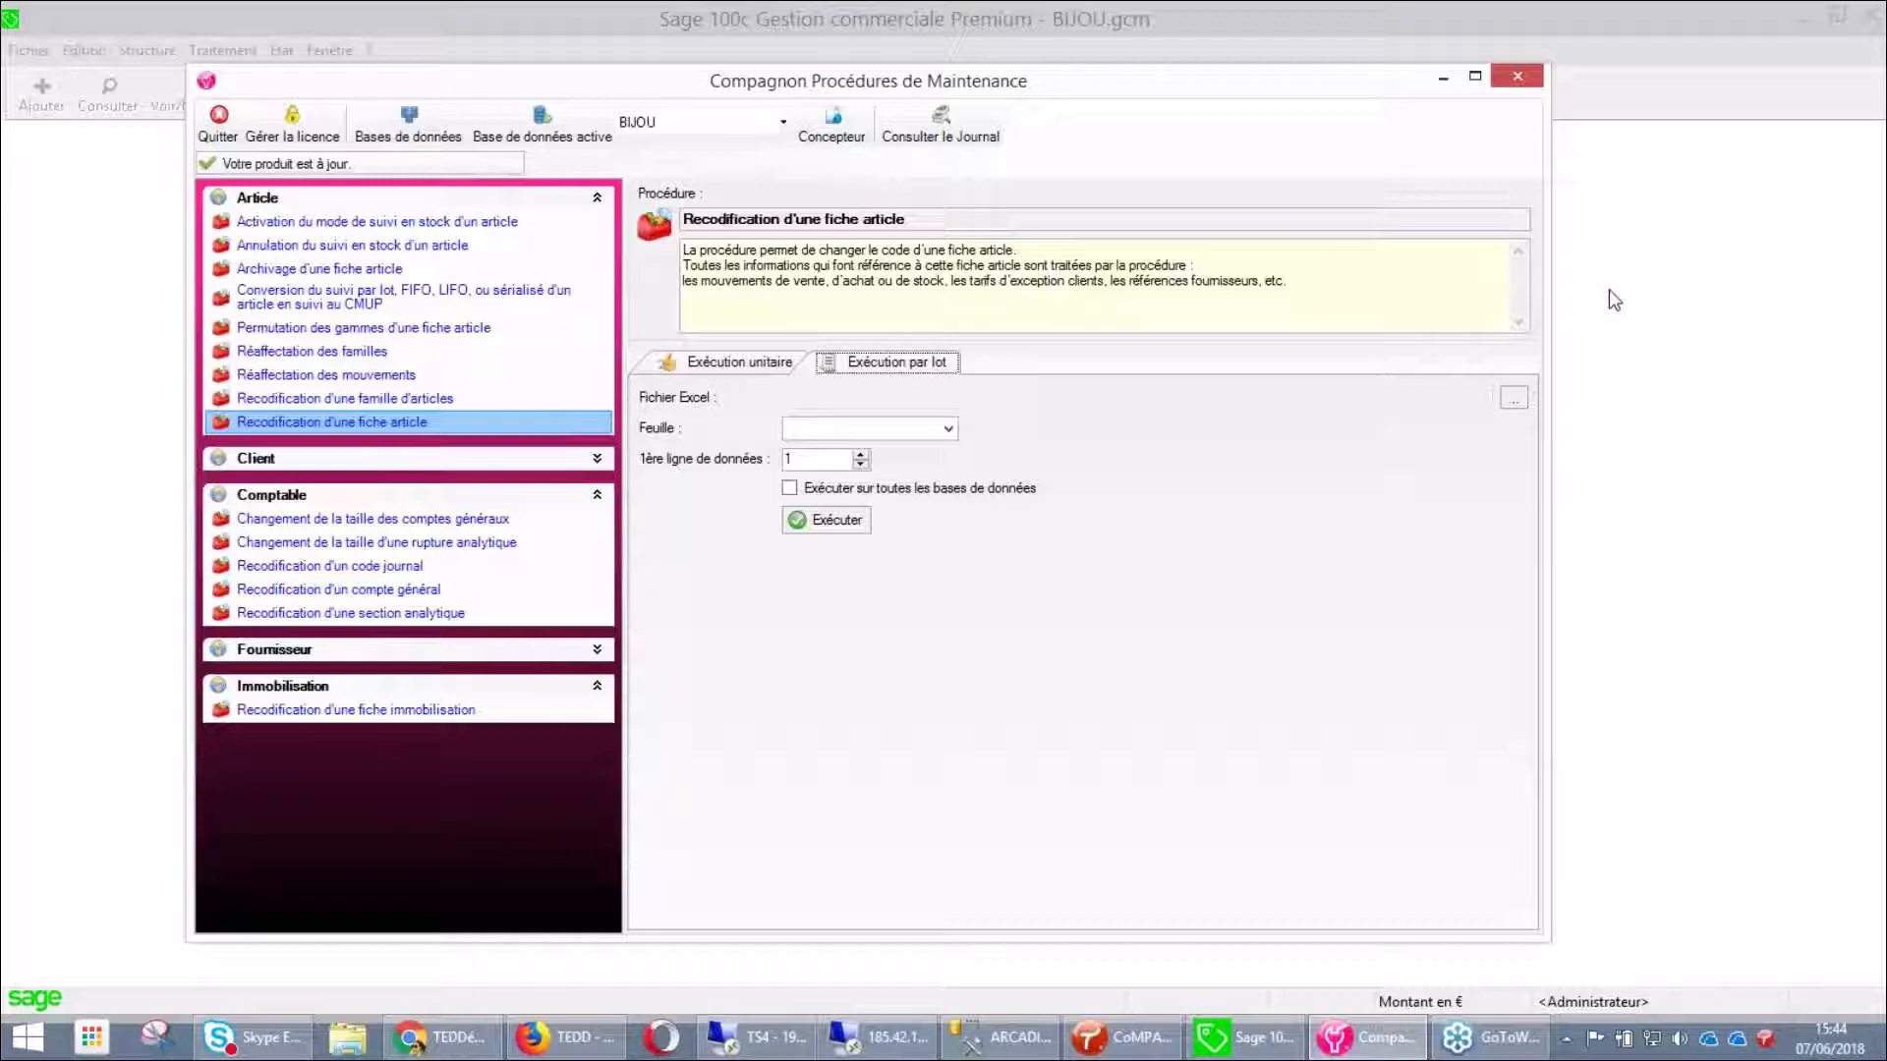
left_click(1518, 79)
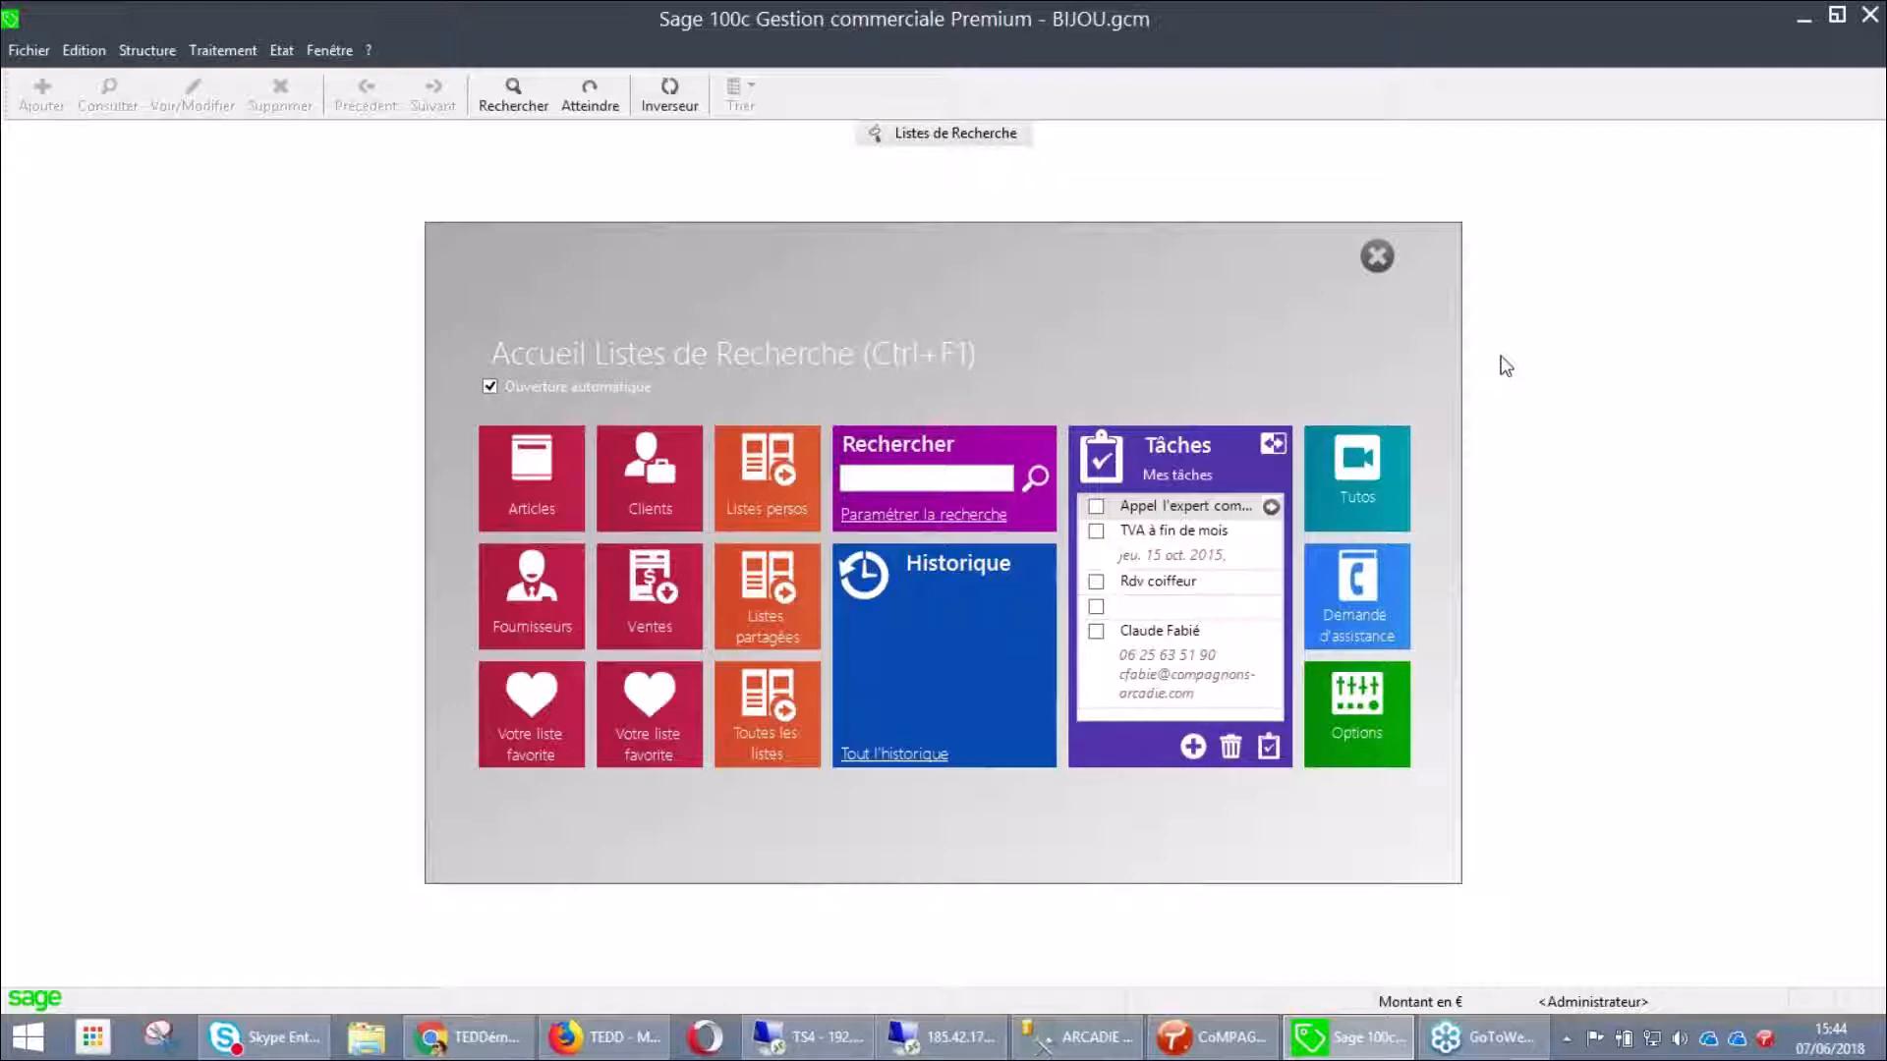
Search the home panel for 0017 and open invoice FA00017 from the results
left_click(889, 480)
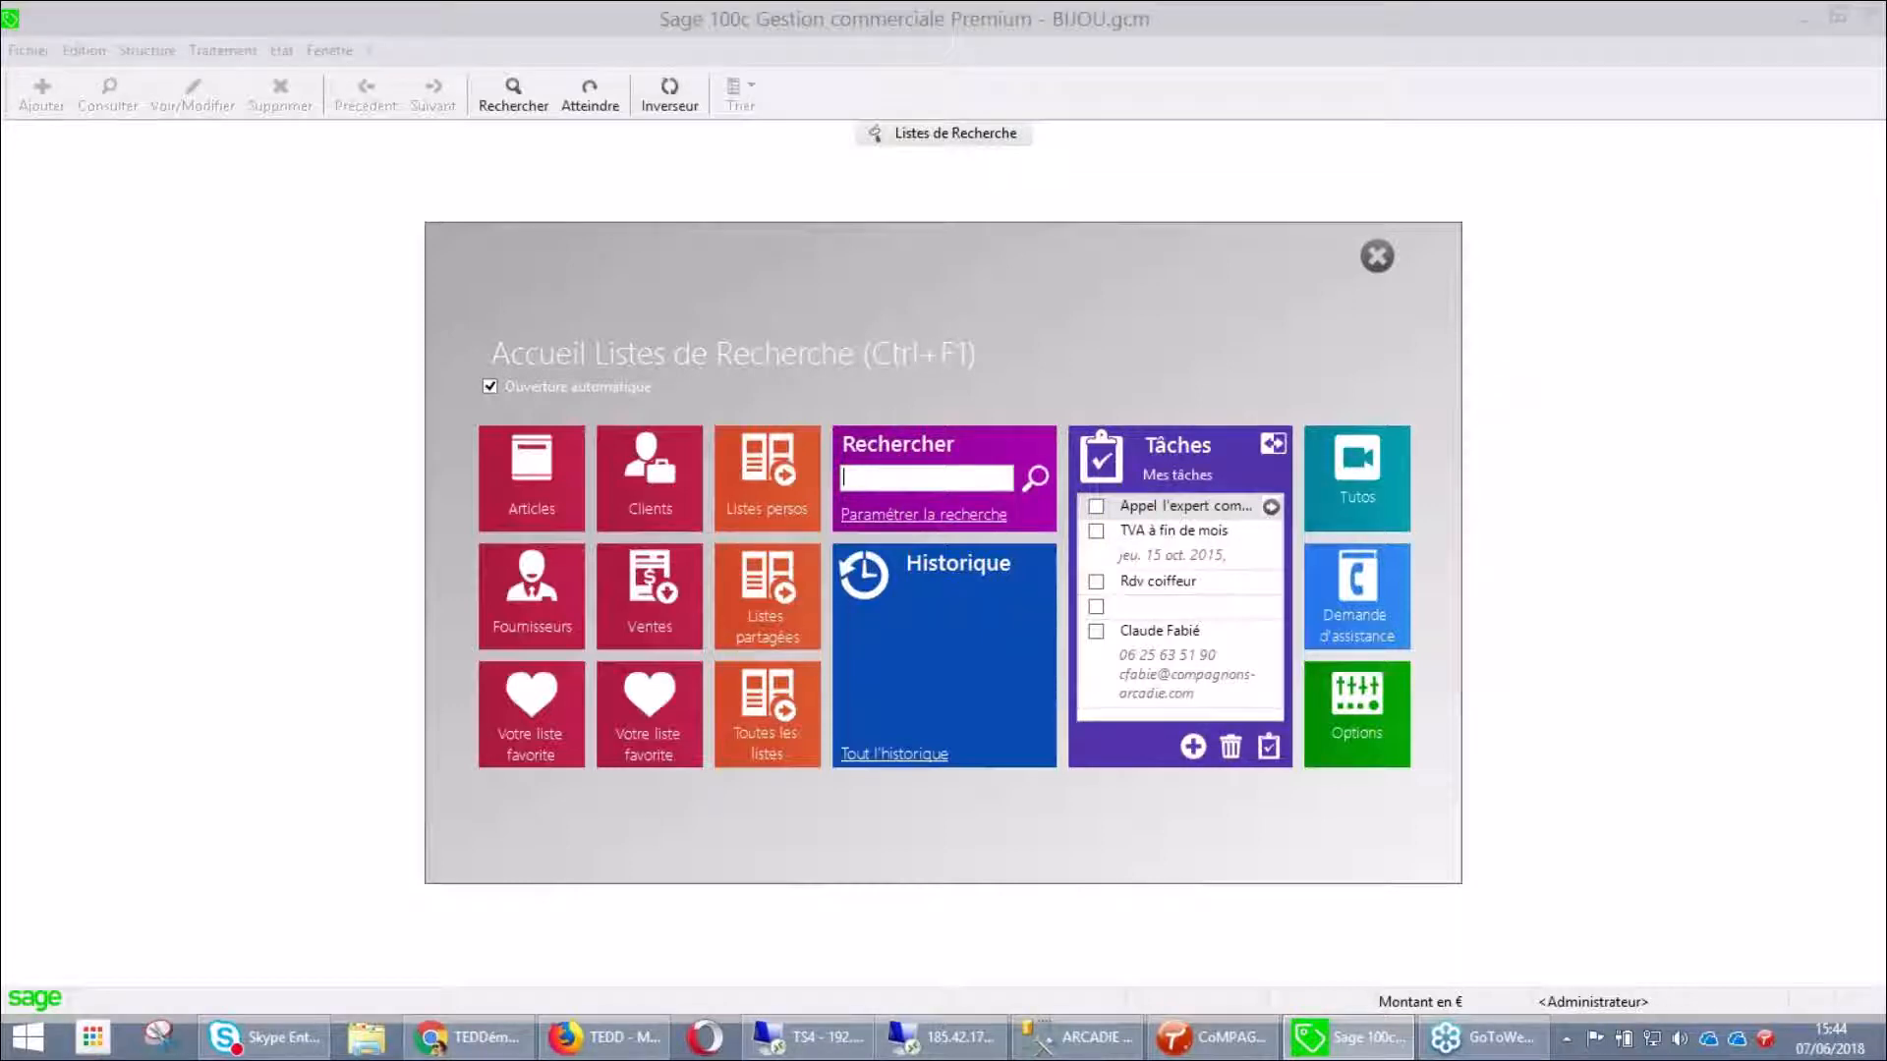
type("0017")
key("Return")
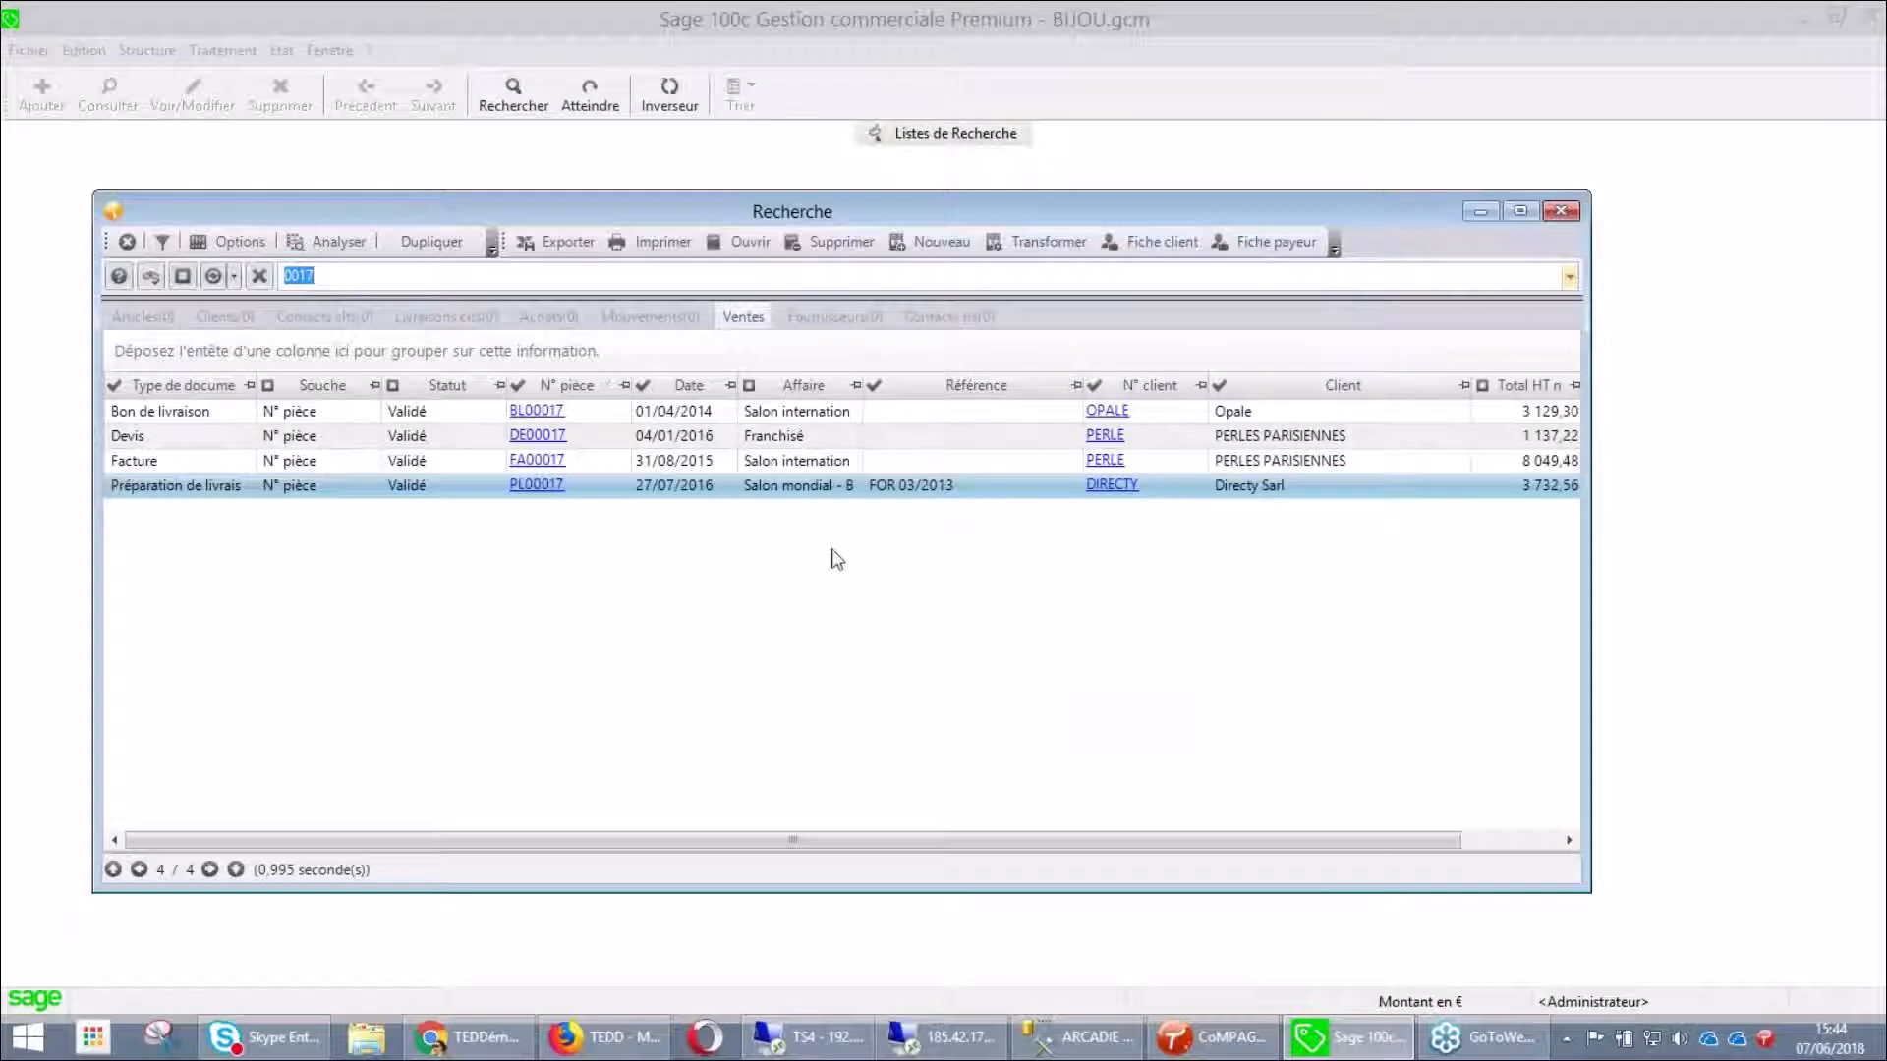
left_click(551, 464)
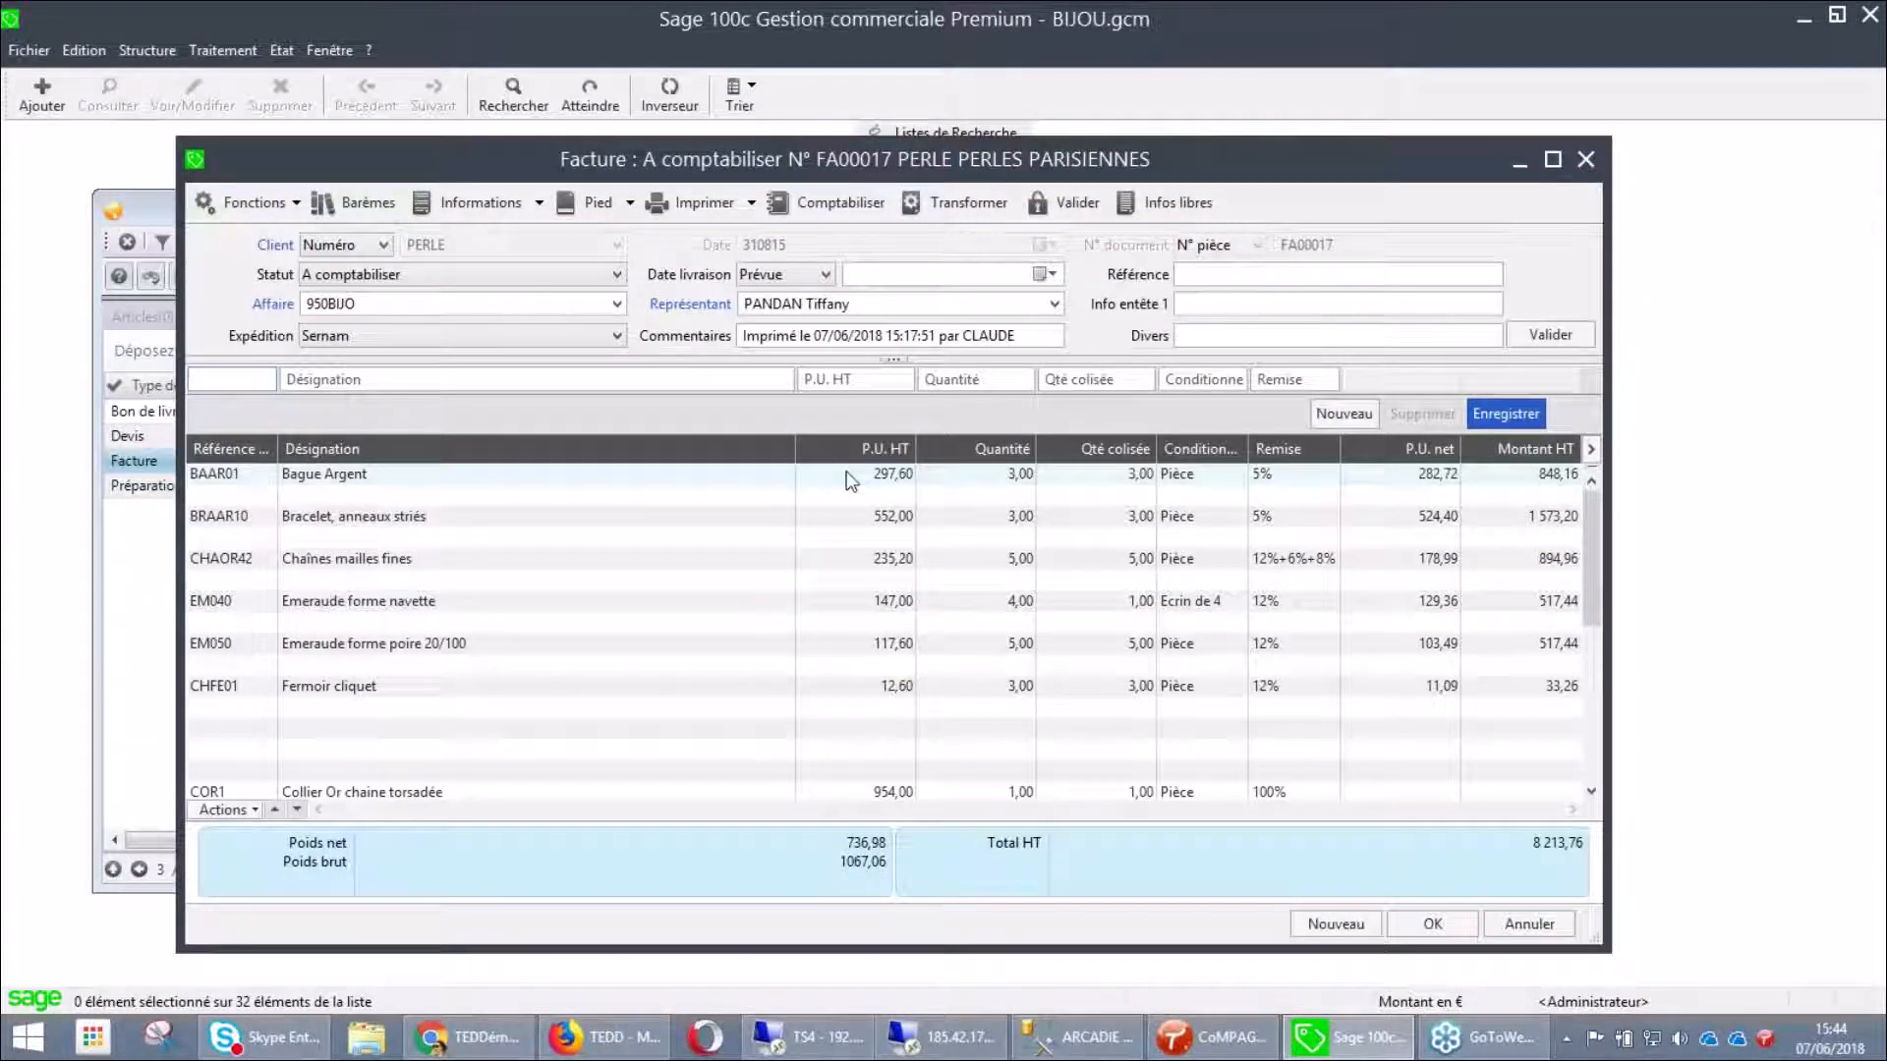
Print-preview invoice FA00017 using the Facture client - TAI.bgc layout
left_click(697, 203)
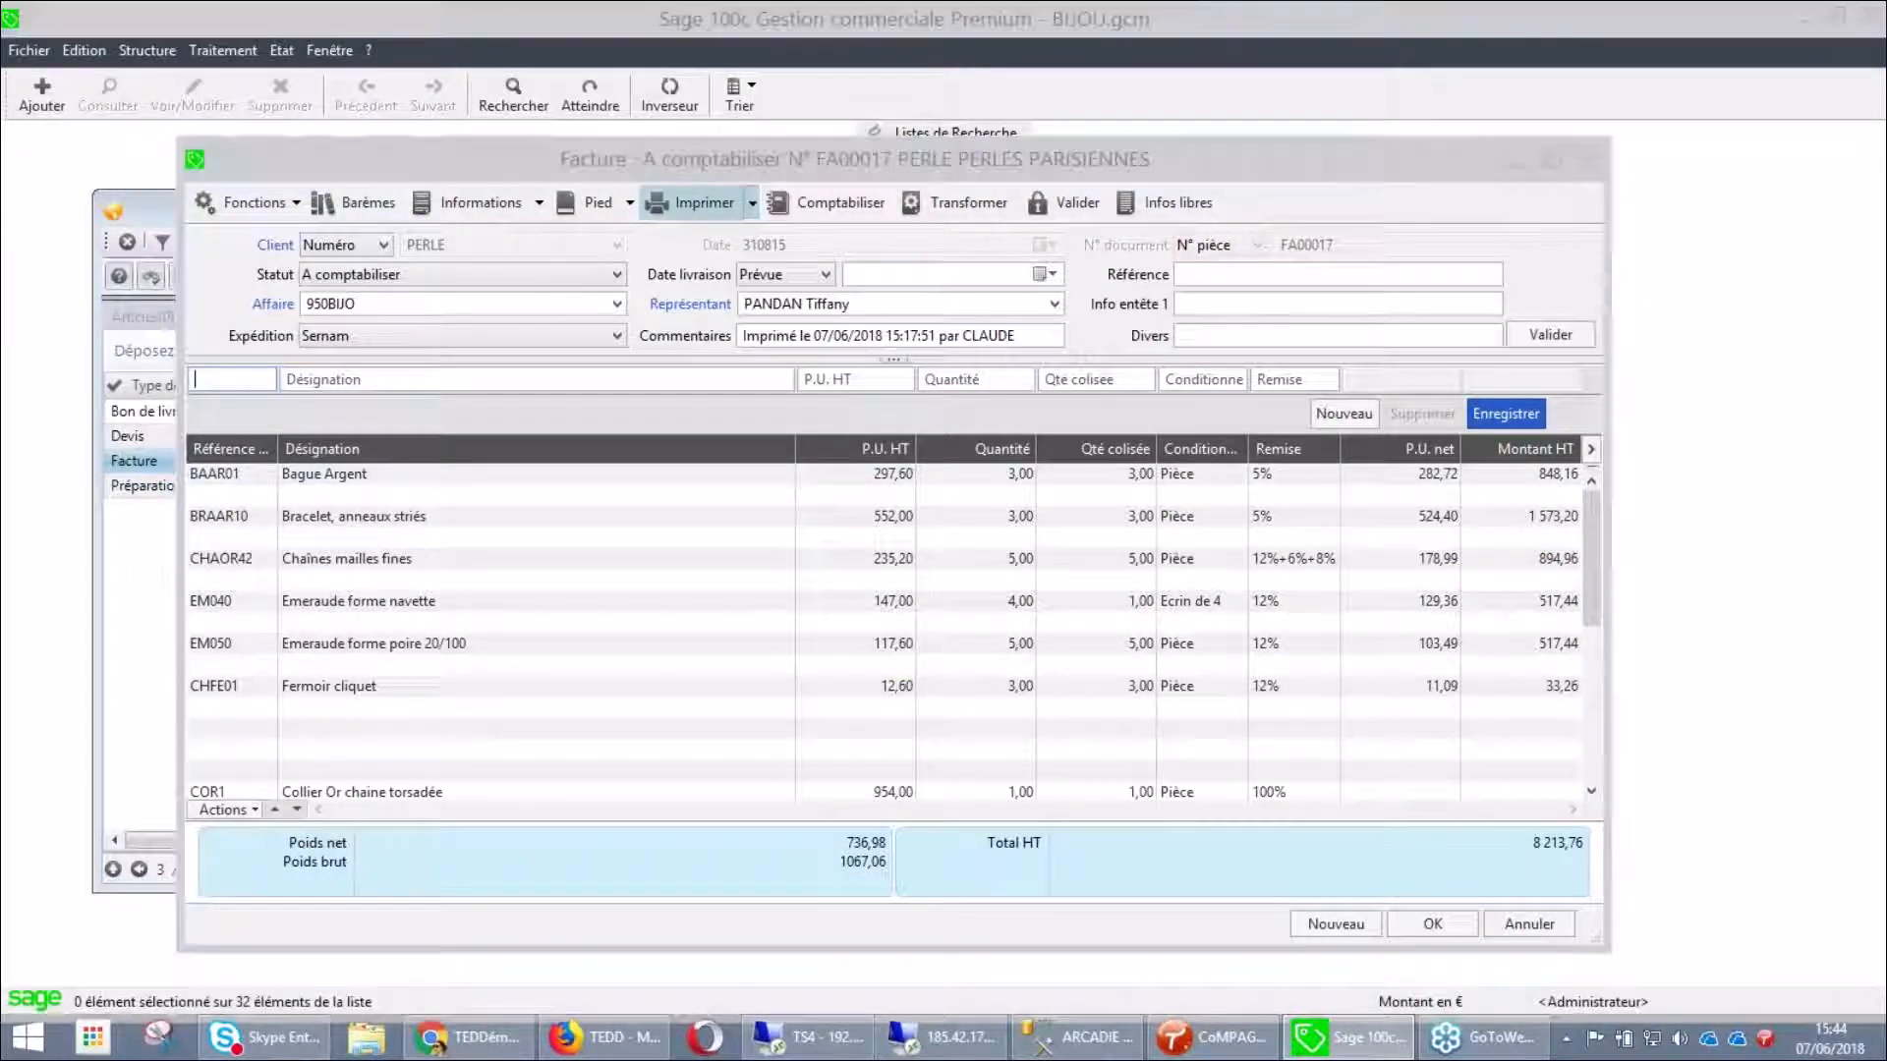
left_click(245, 470)
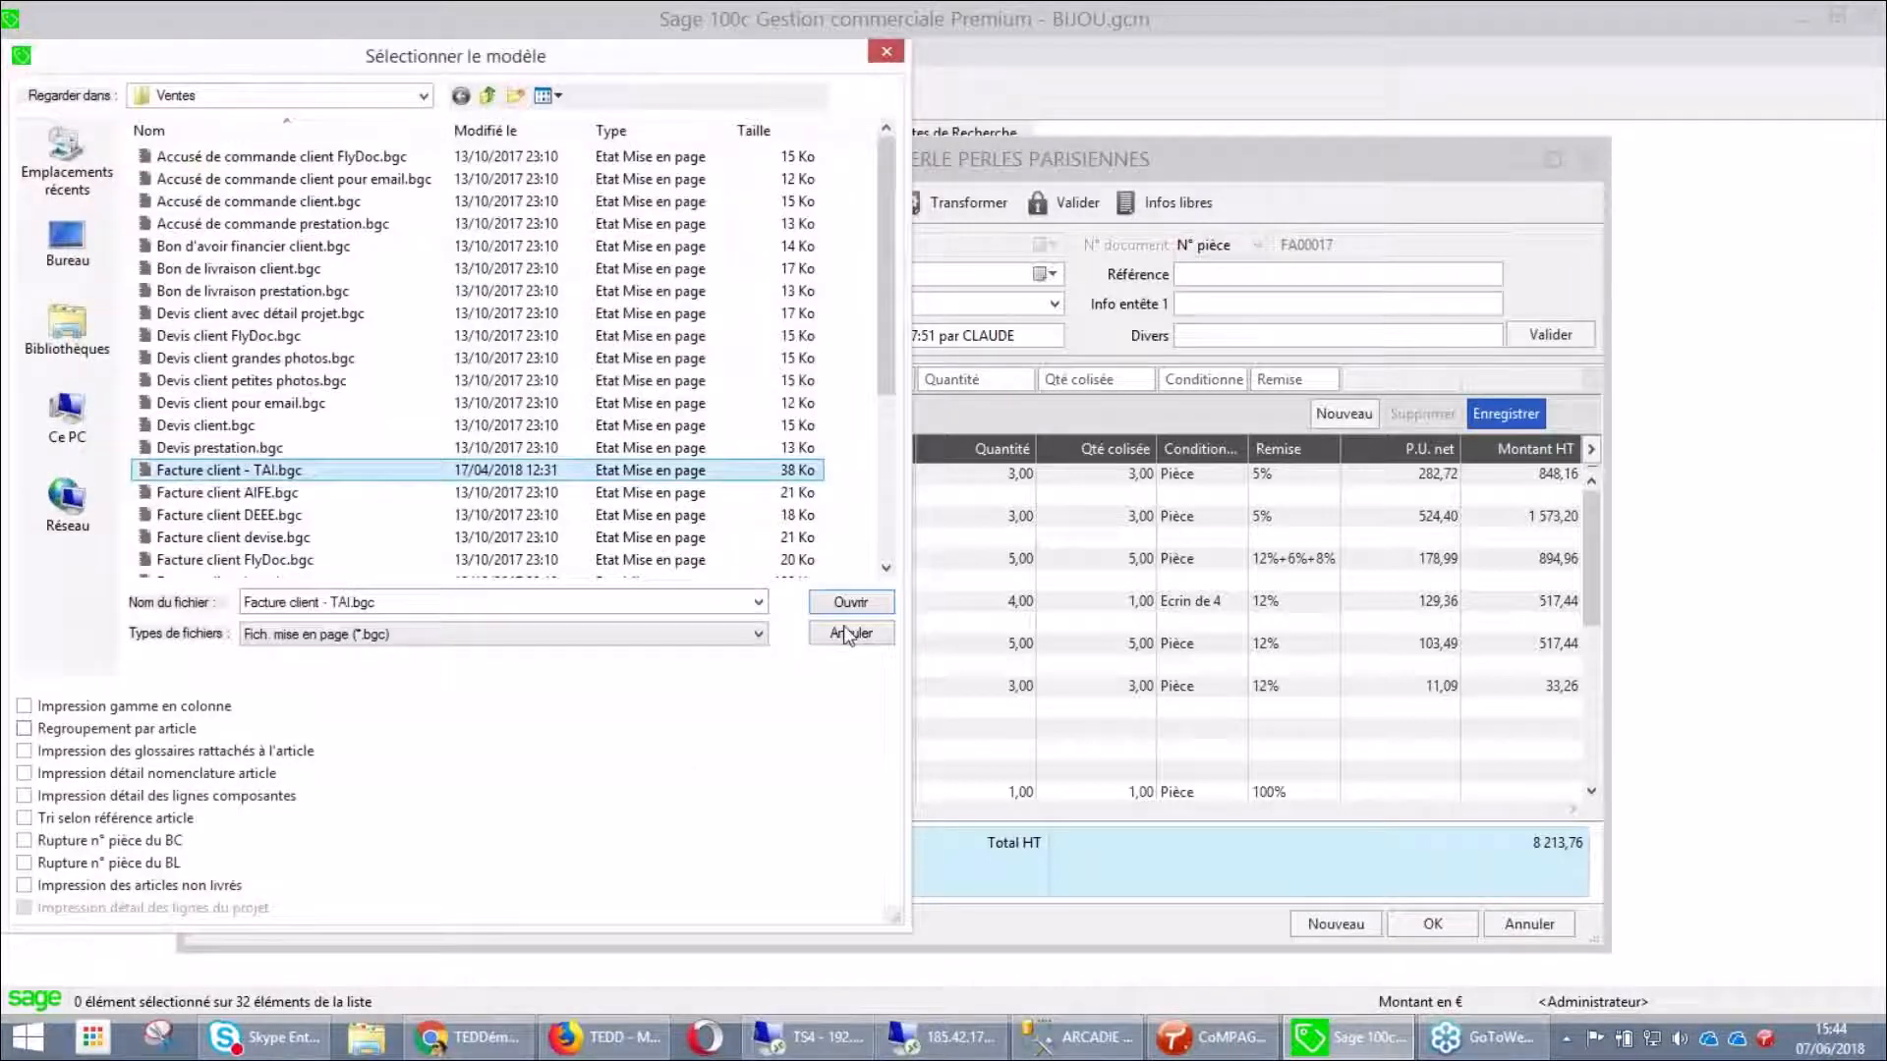
left_click(851, 603)
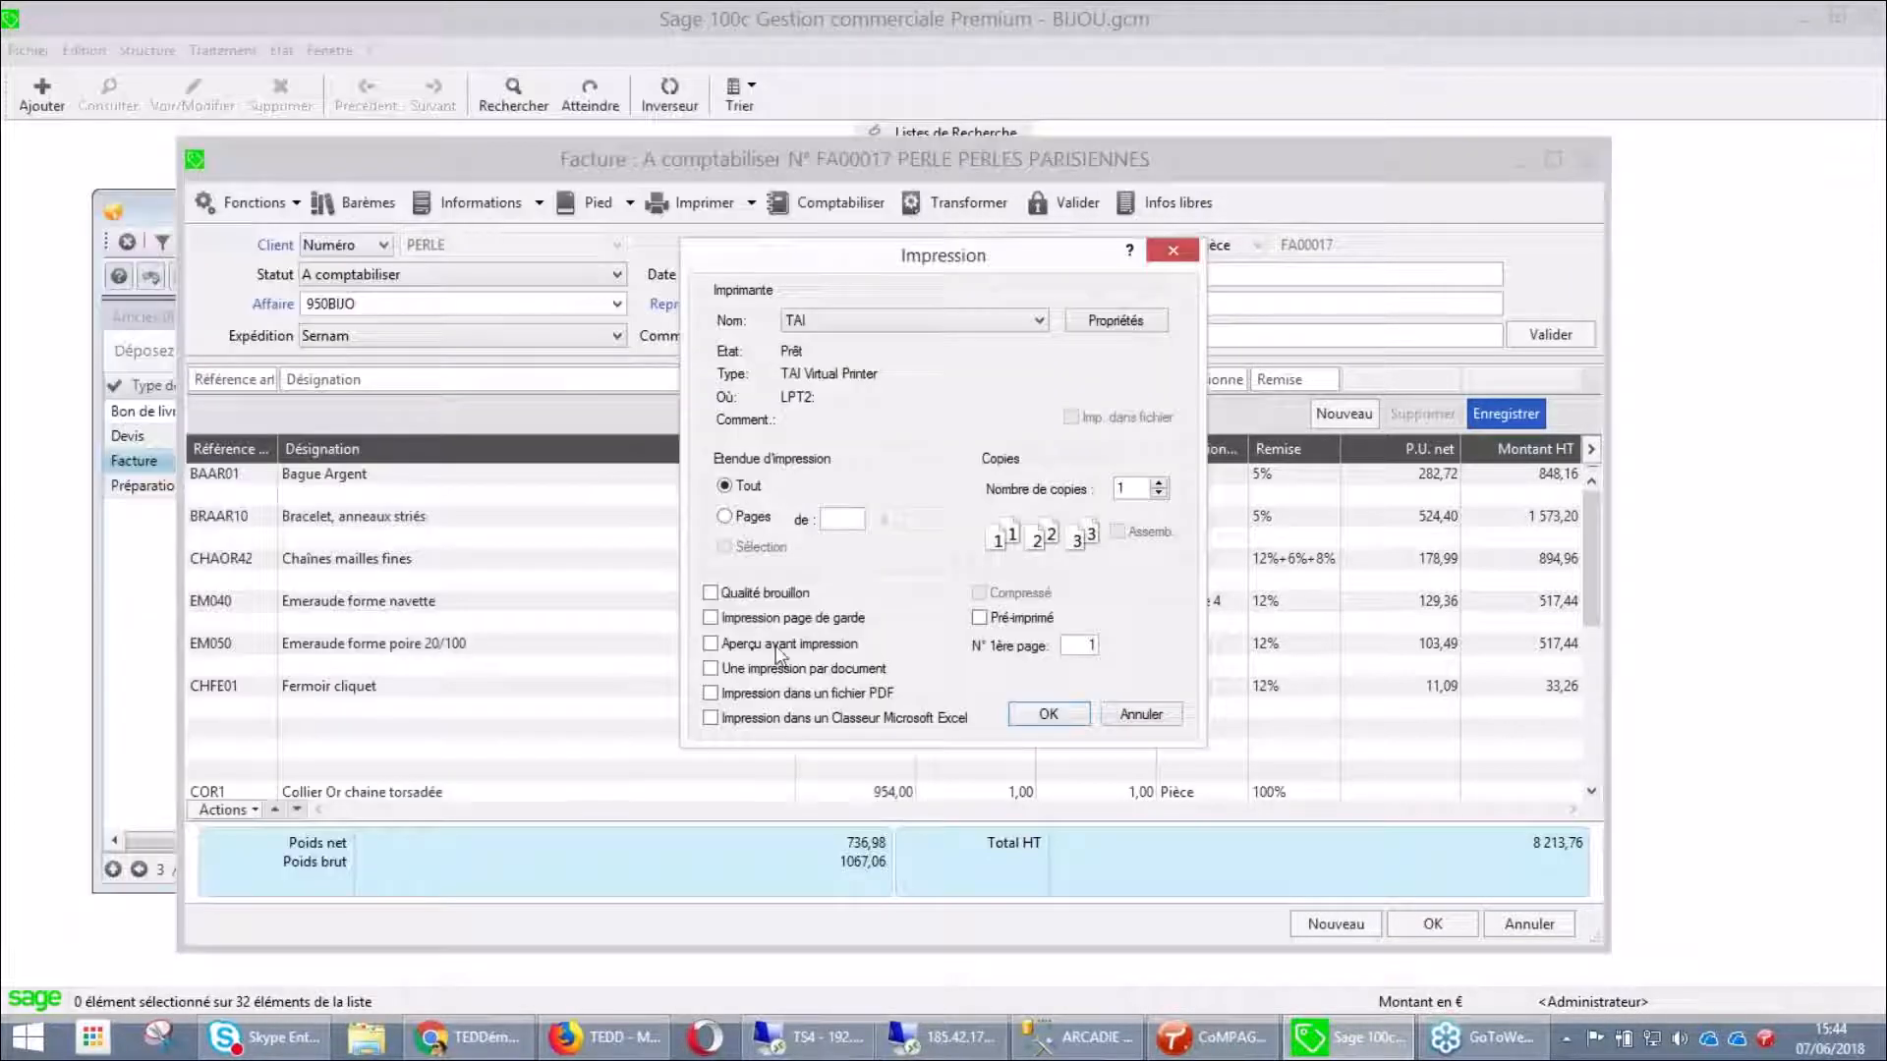
left_click(1049, 714)
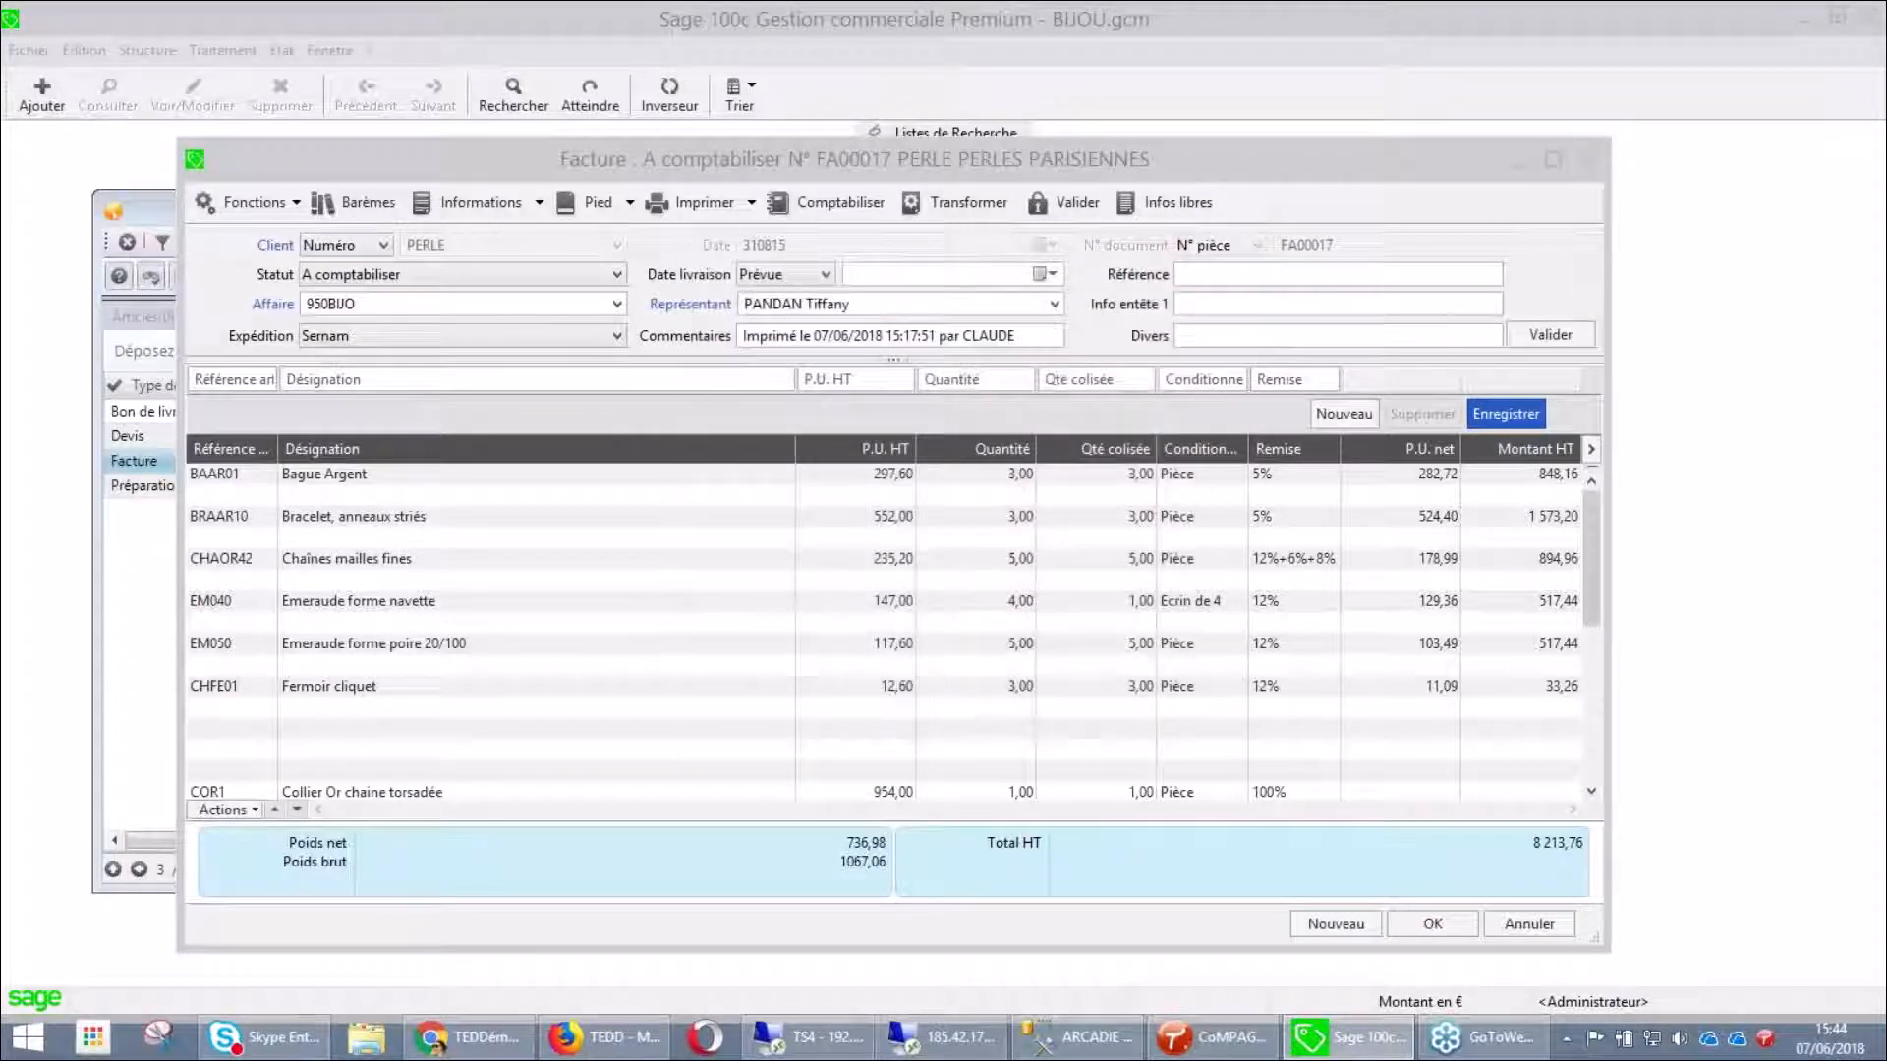
Browse preview pages 1–3 including the Lettre traite and page 2 totals, then close the preview
left_click(1047, 319)
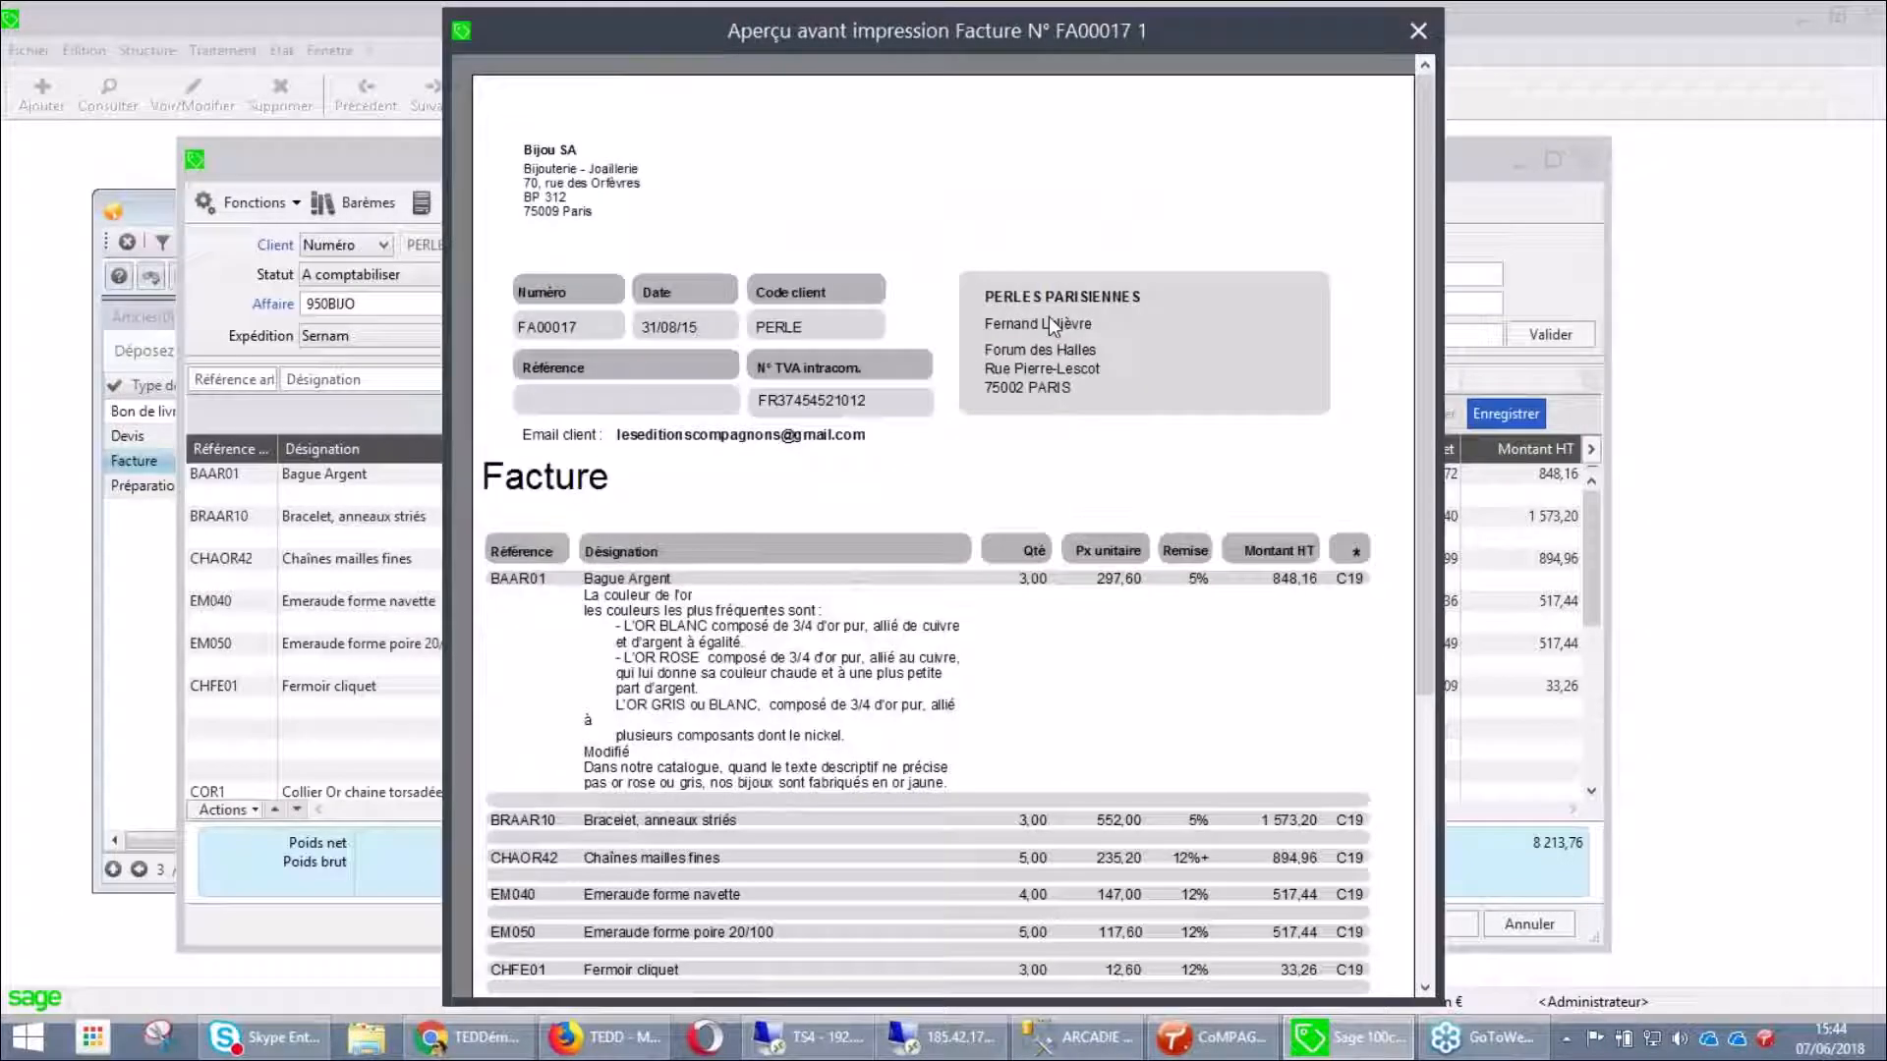
left_click(1105, 634)
left_click(1277, 844)
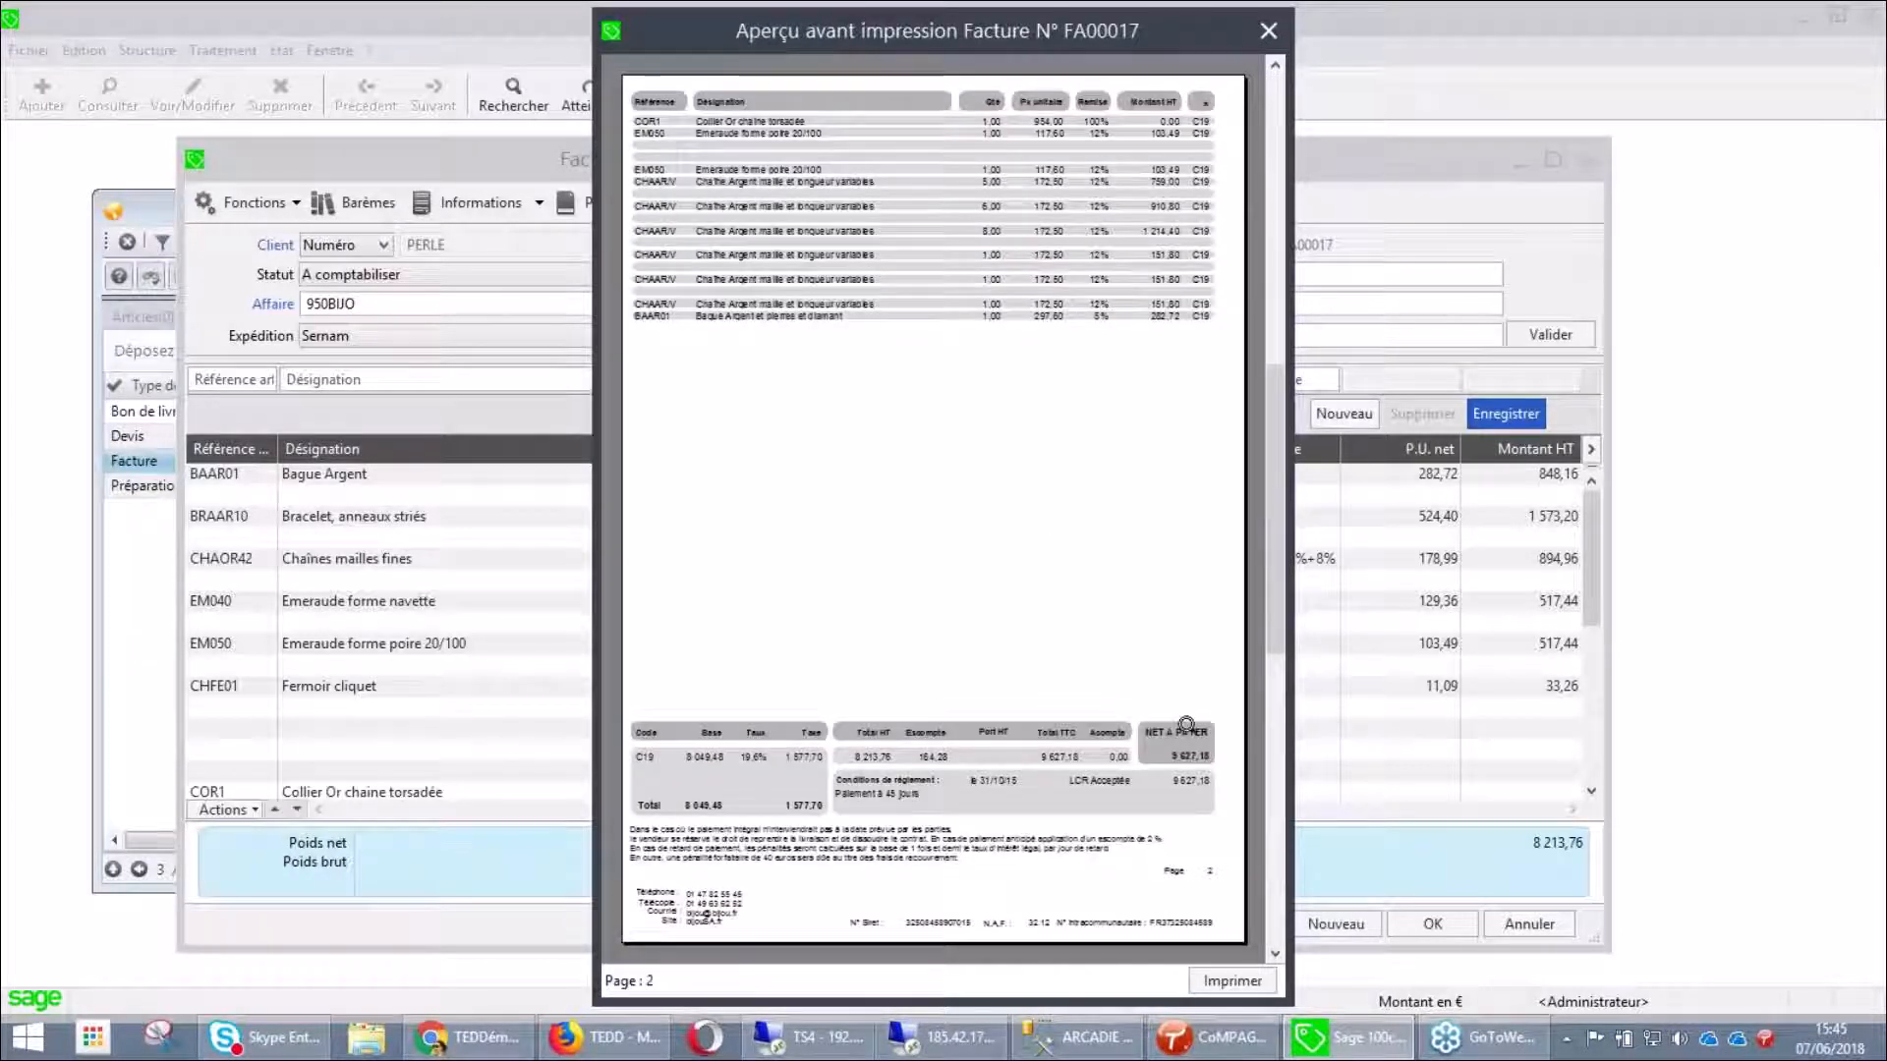
left_click(1274, 867)
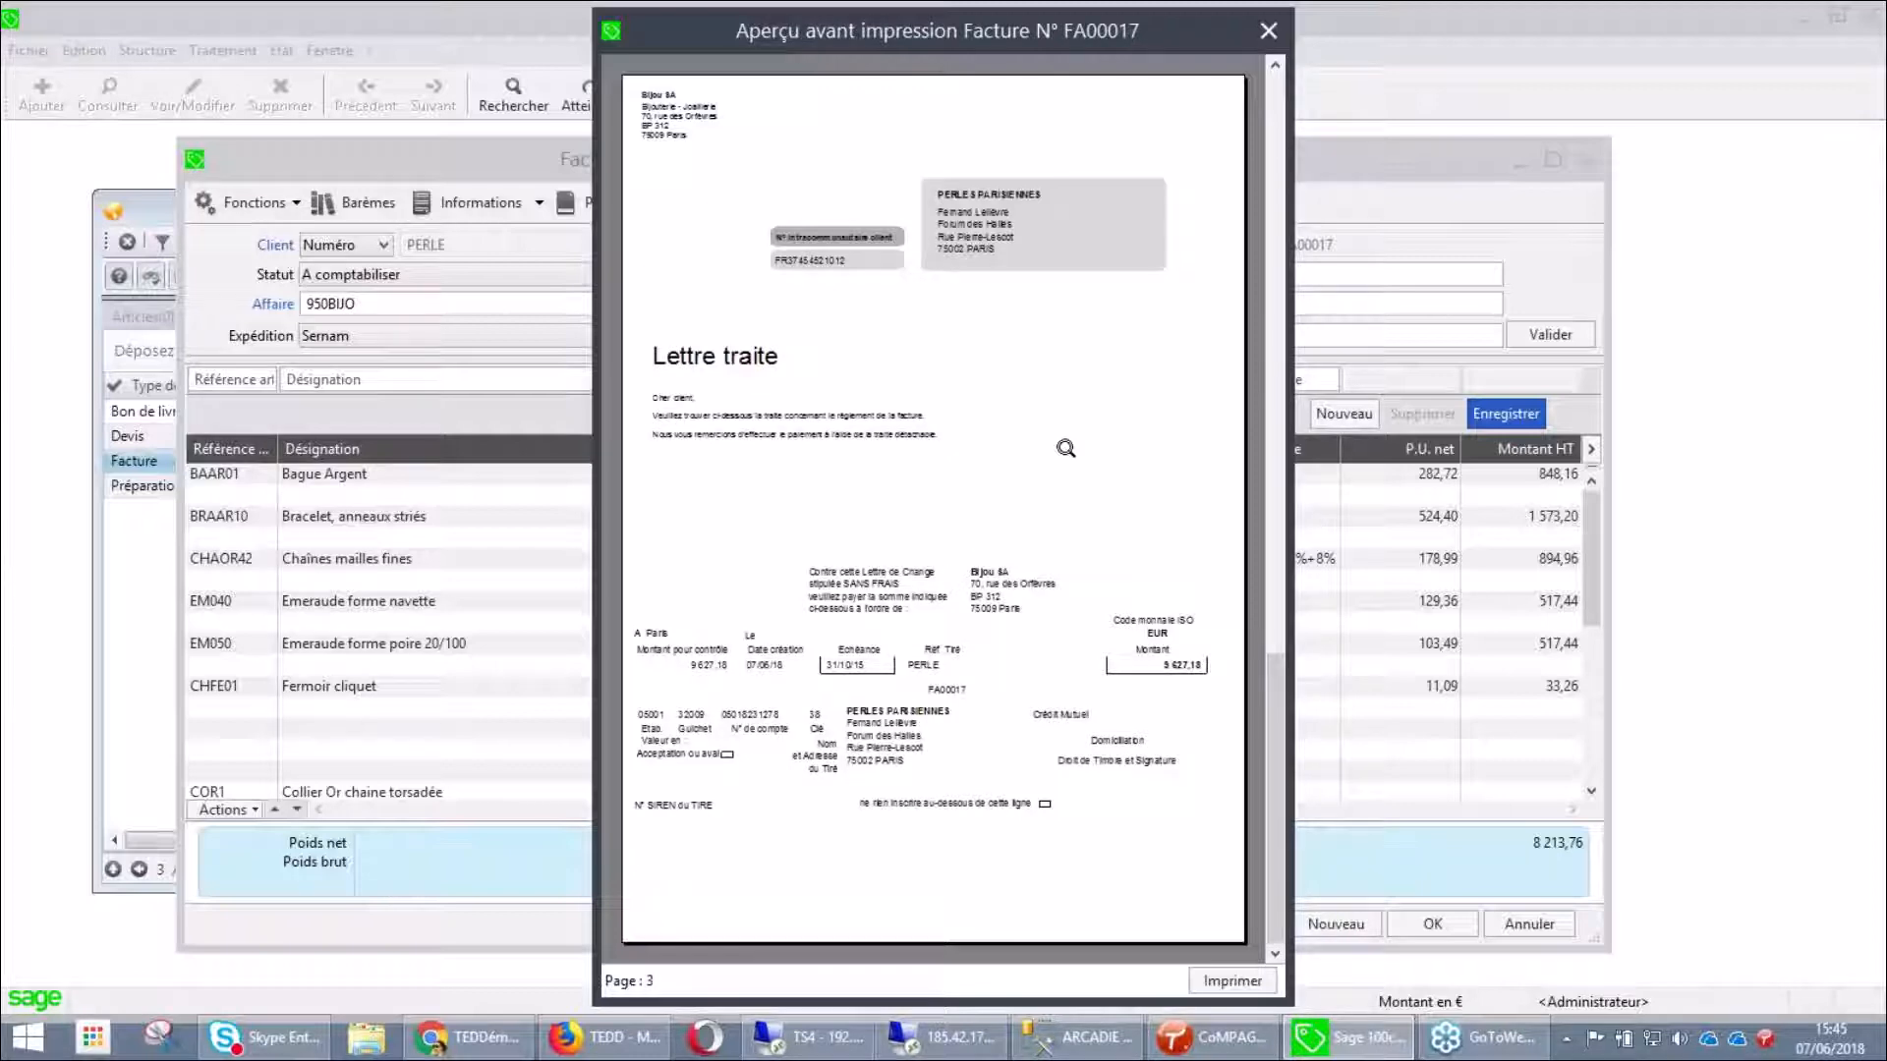
left_click(1276, 201)
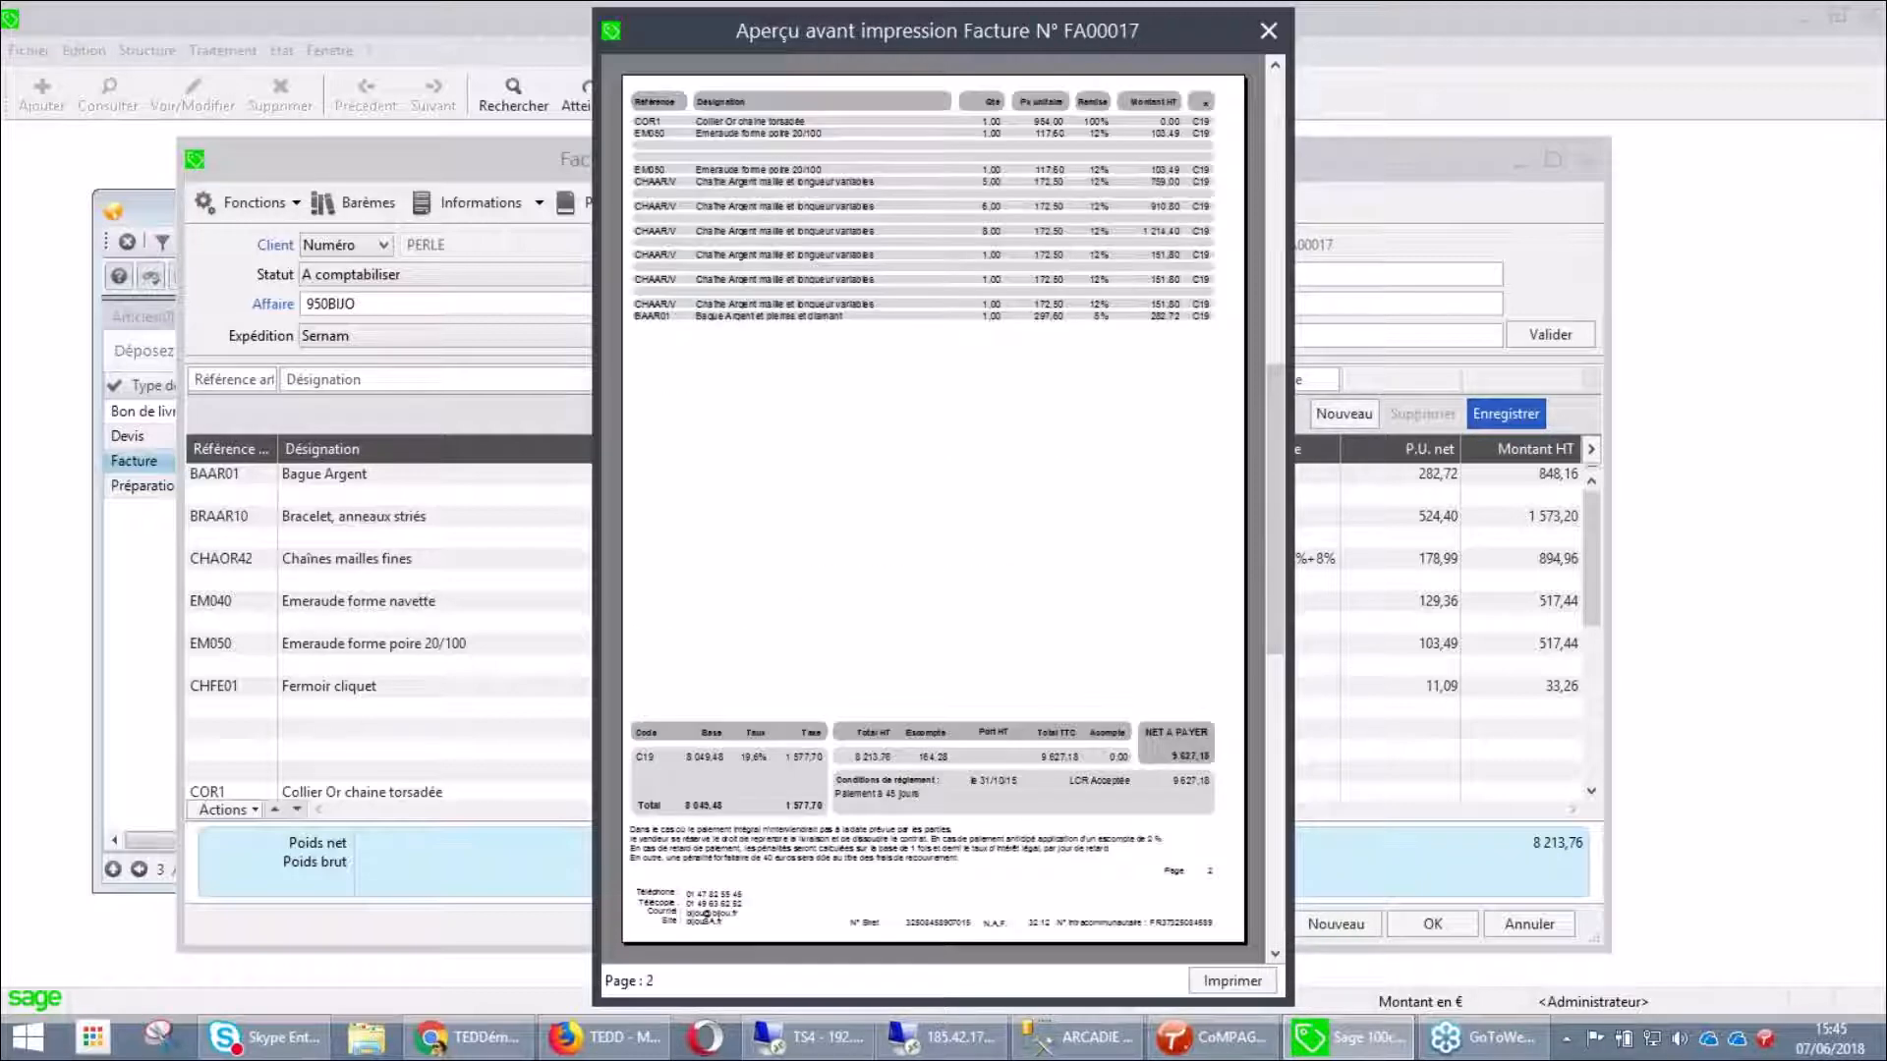
left_click(1130, 769)
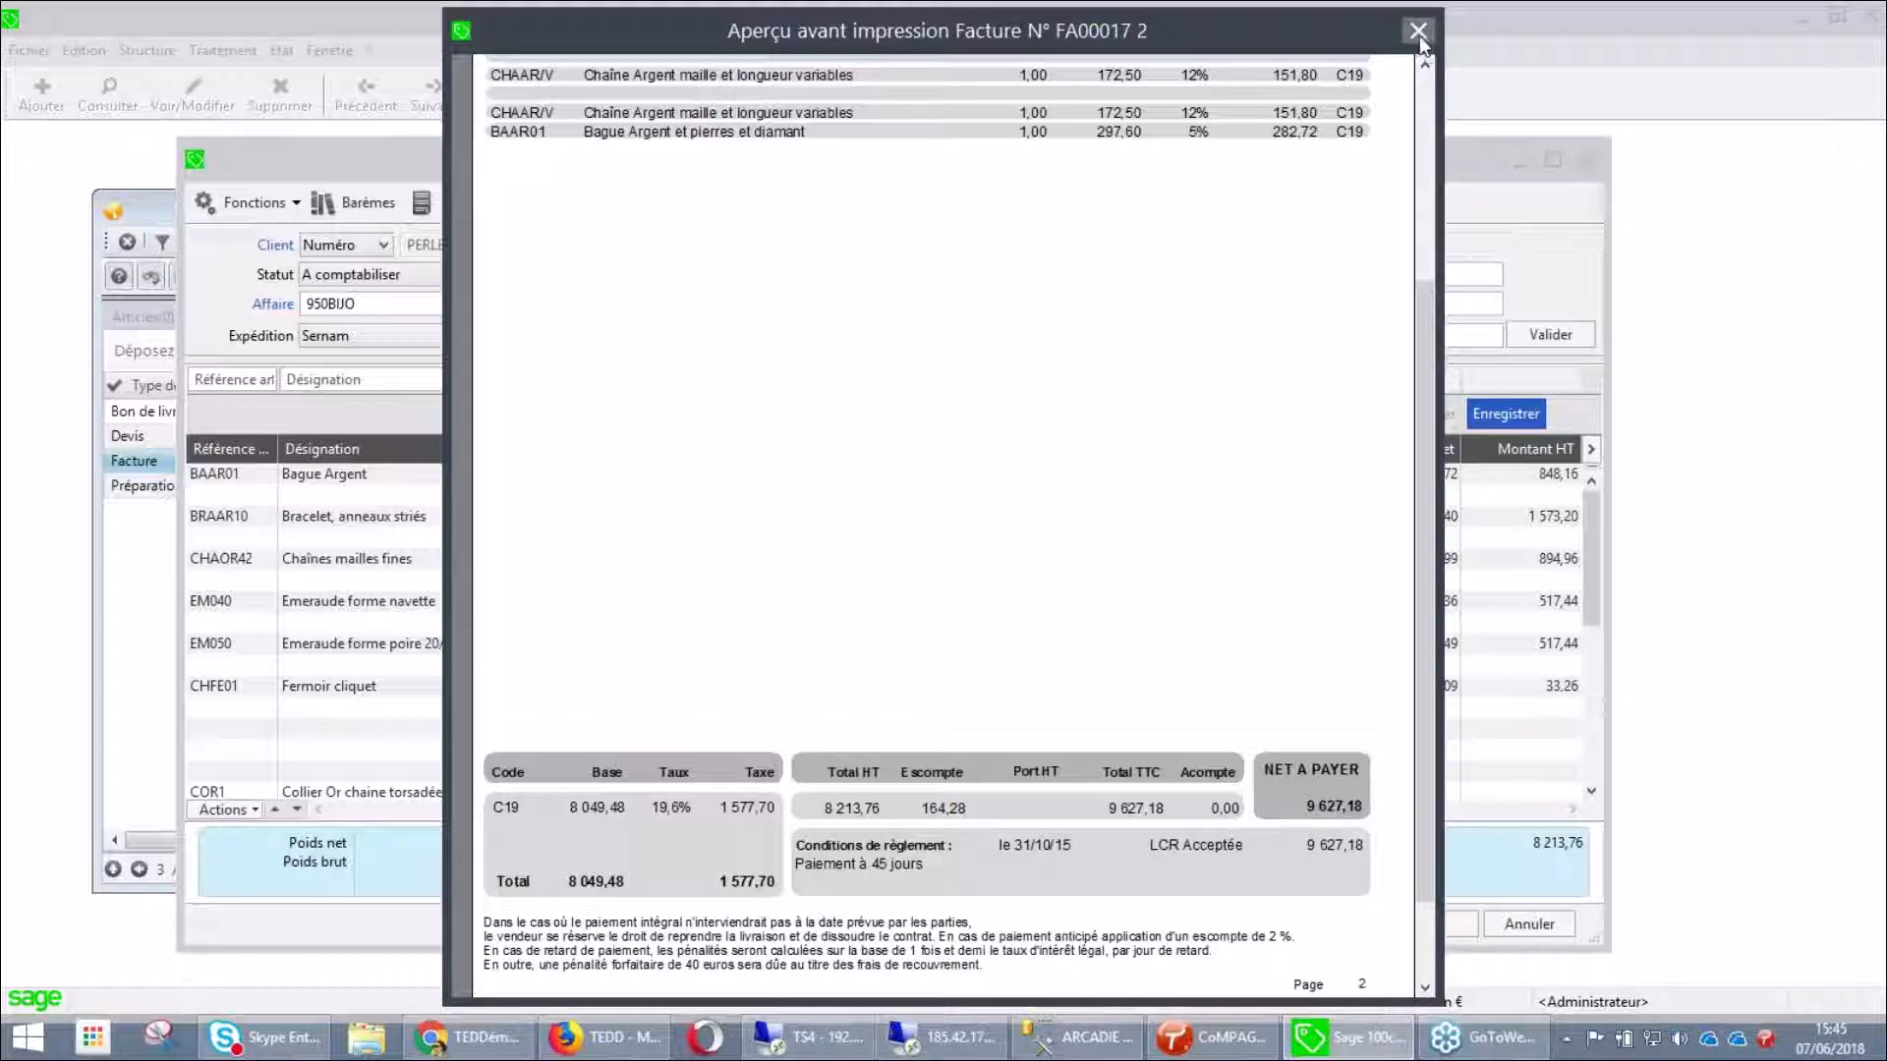
left_click(1418, 30)
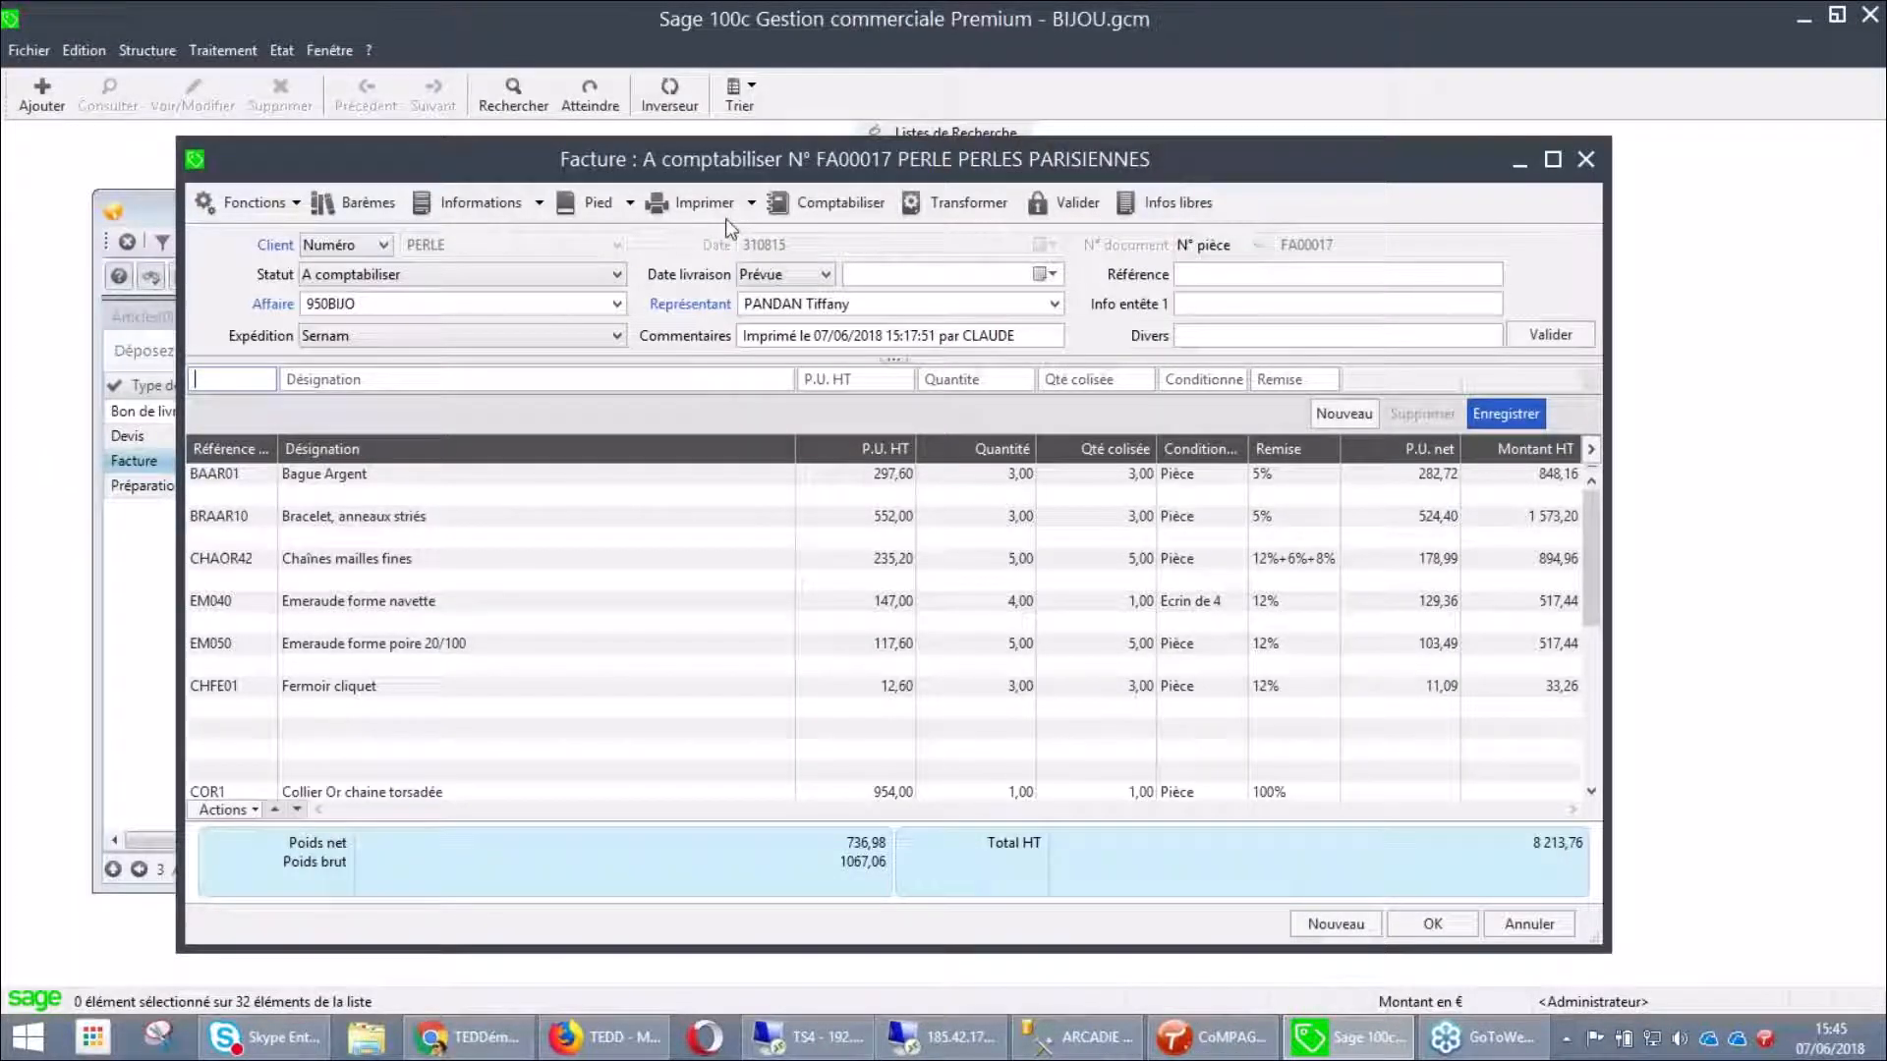
Print FA00017 with Facture client - TAI.bgc on the TAI printer and bring up the generated e-mail
left_click(695, 204)
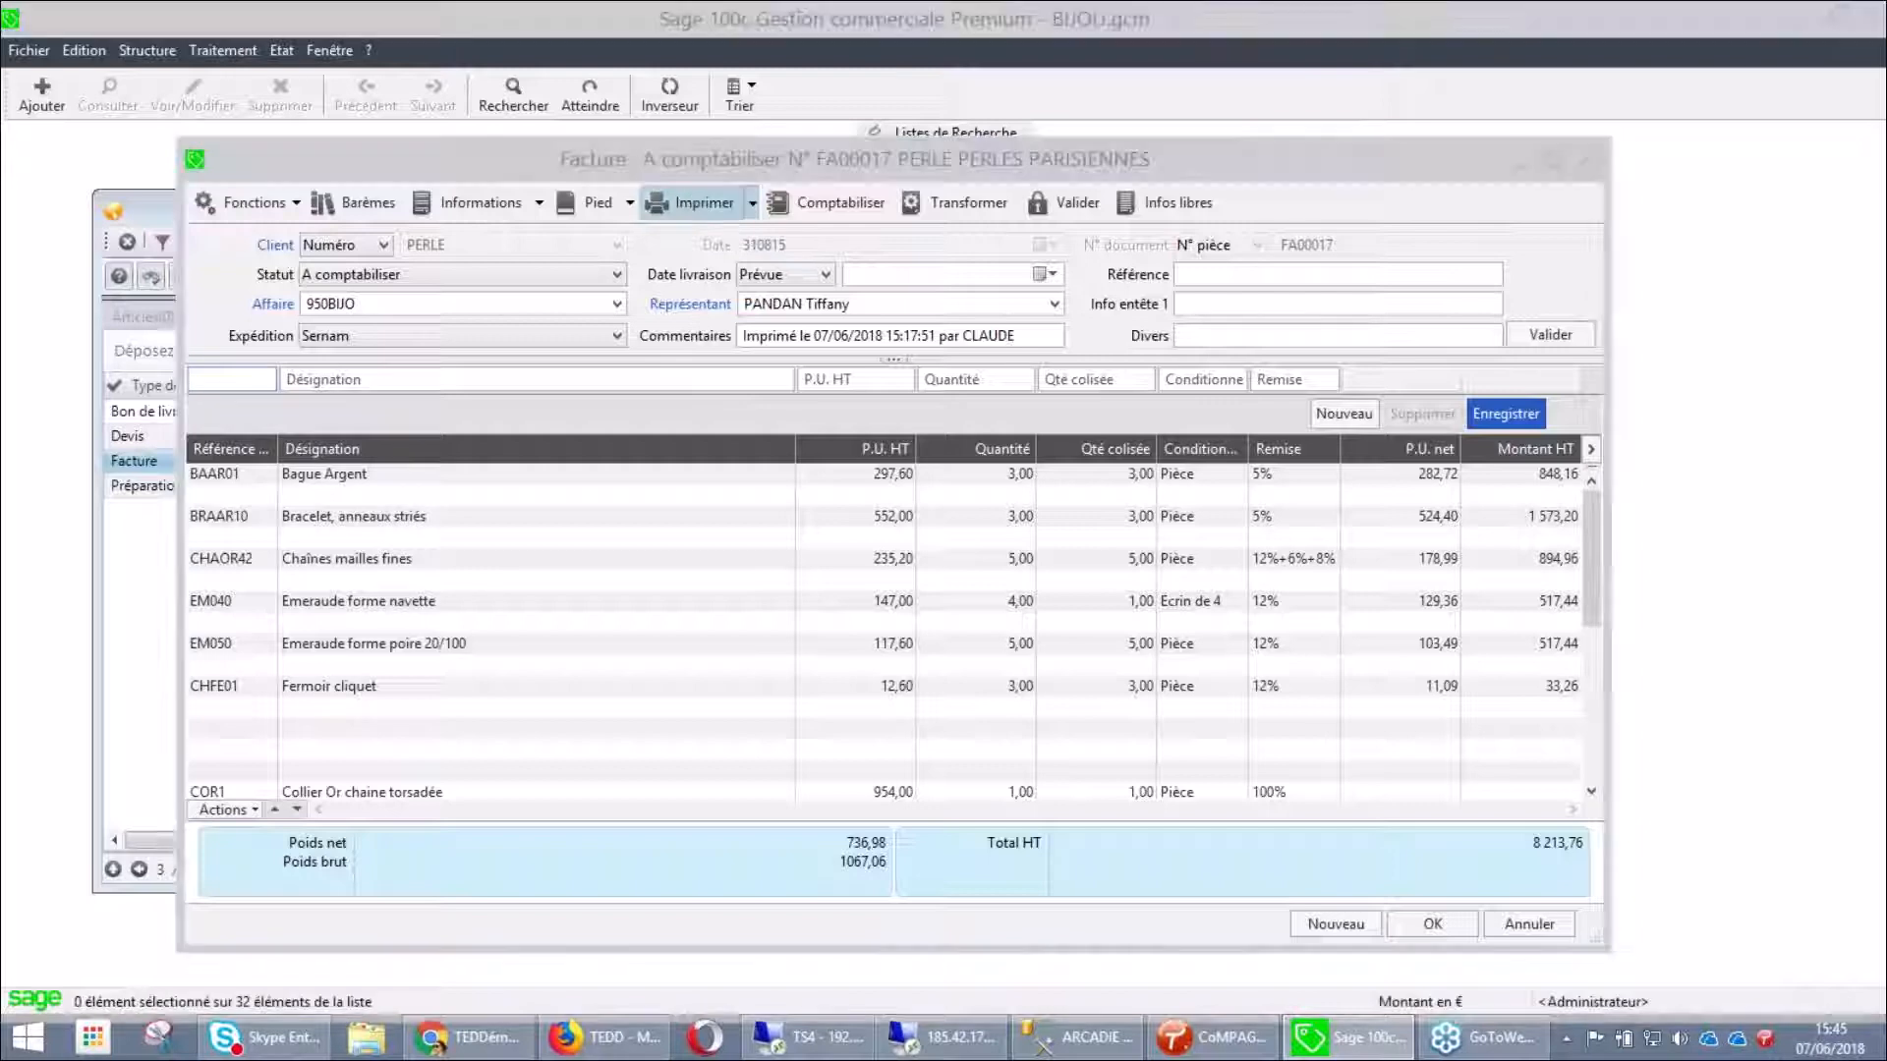
left_click(335, 472)
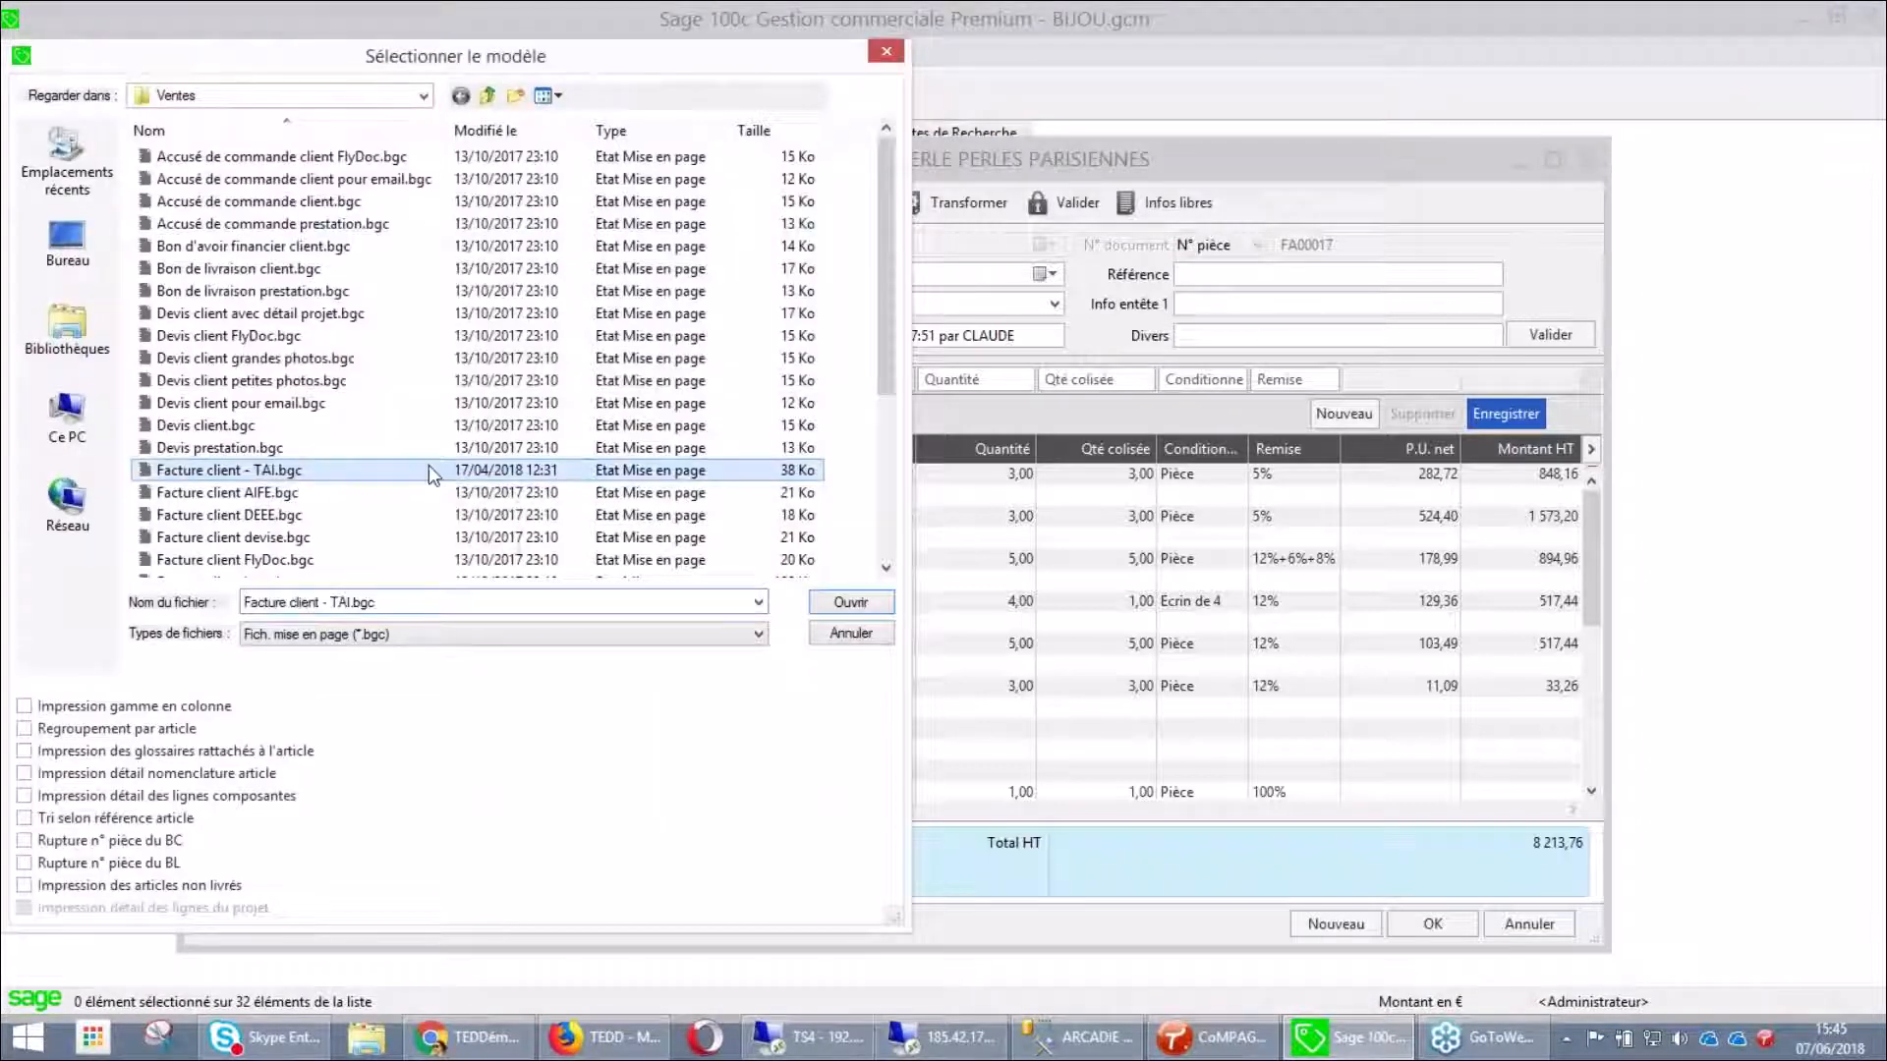
left_click(860, 606)
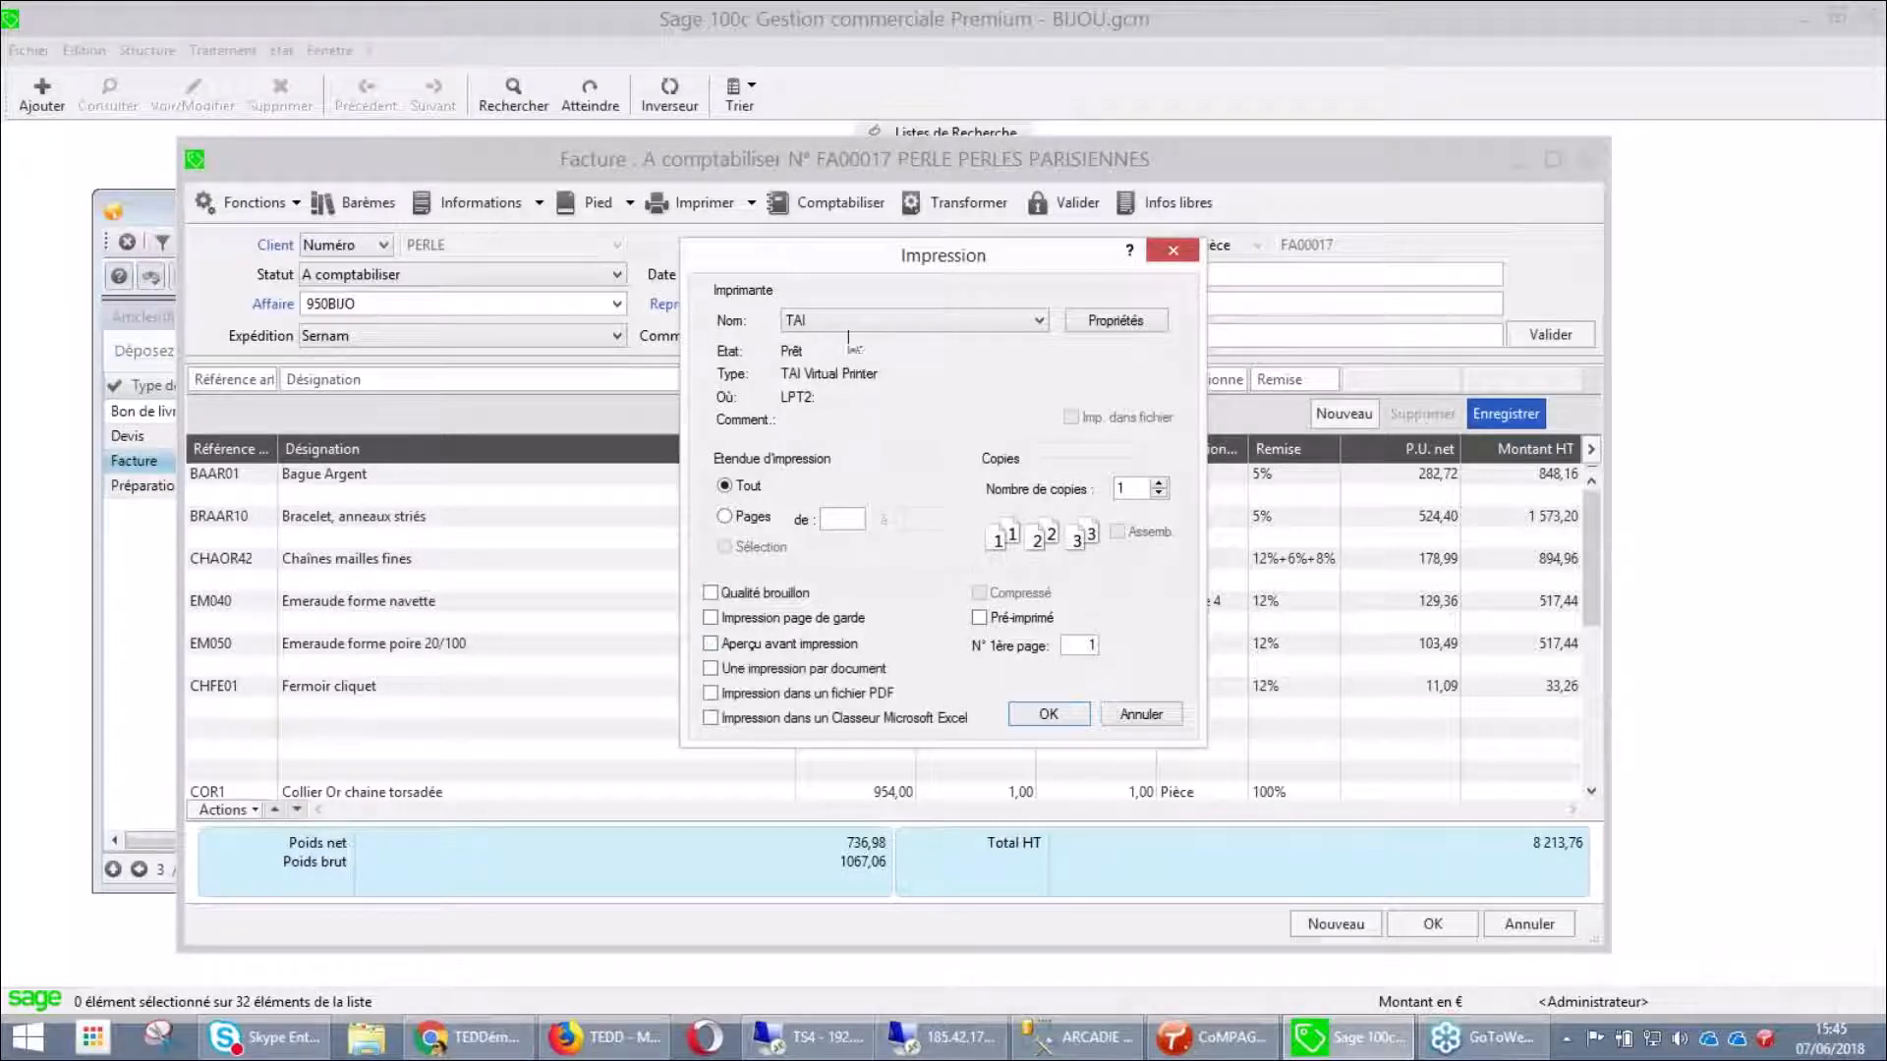
left_click(853, 325)
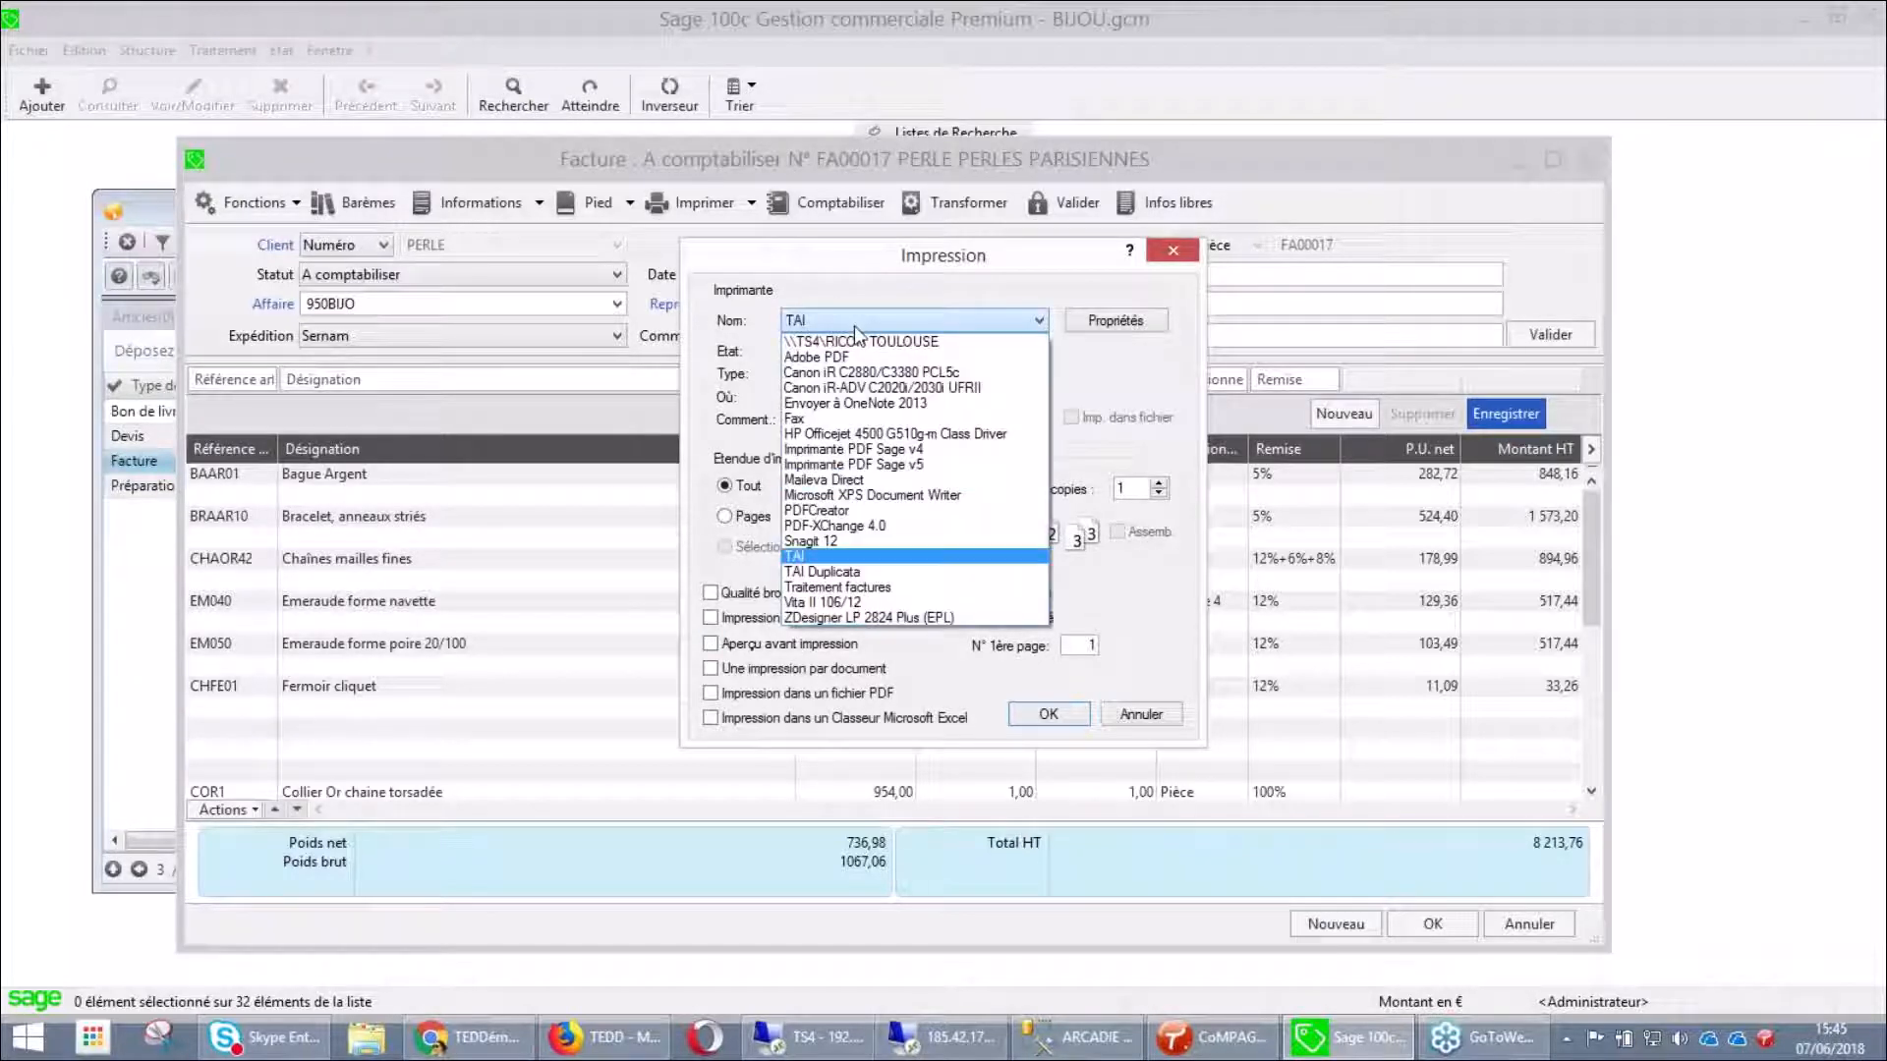
left_click(832, 558)
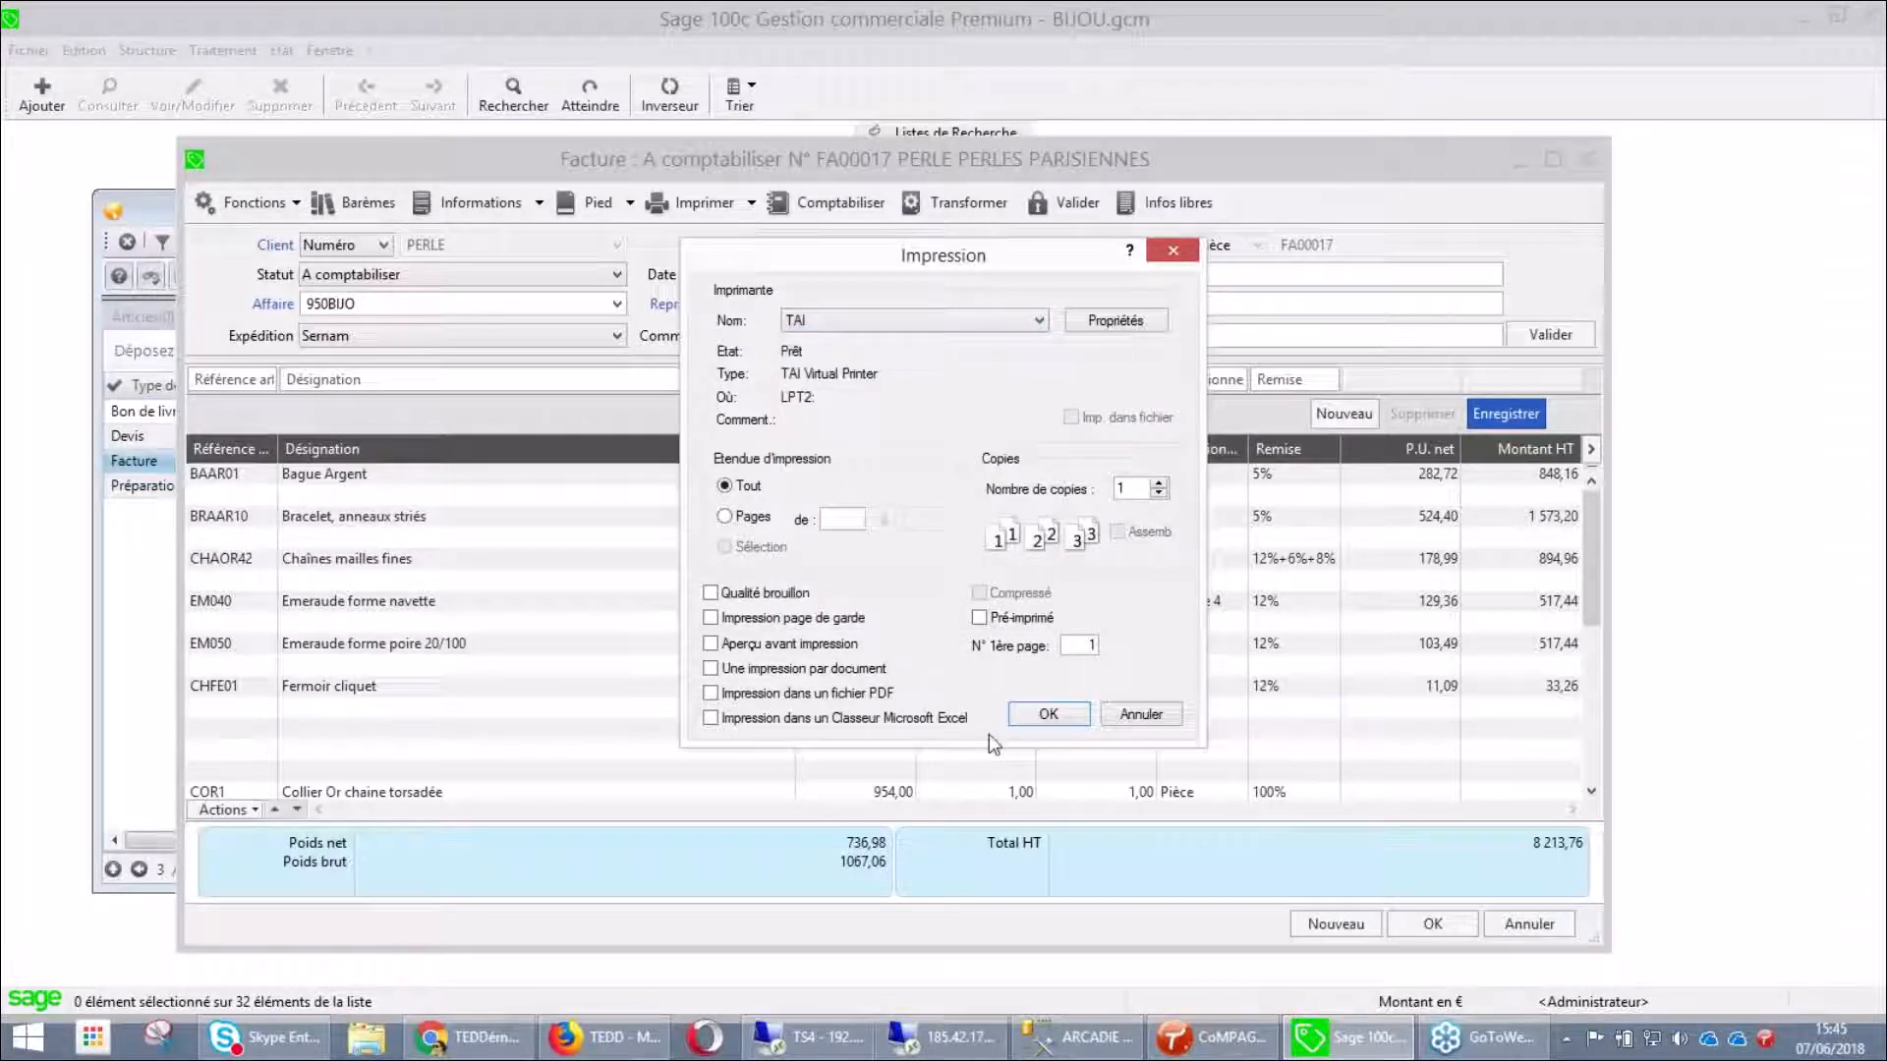
left_click(1047, 714)
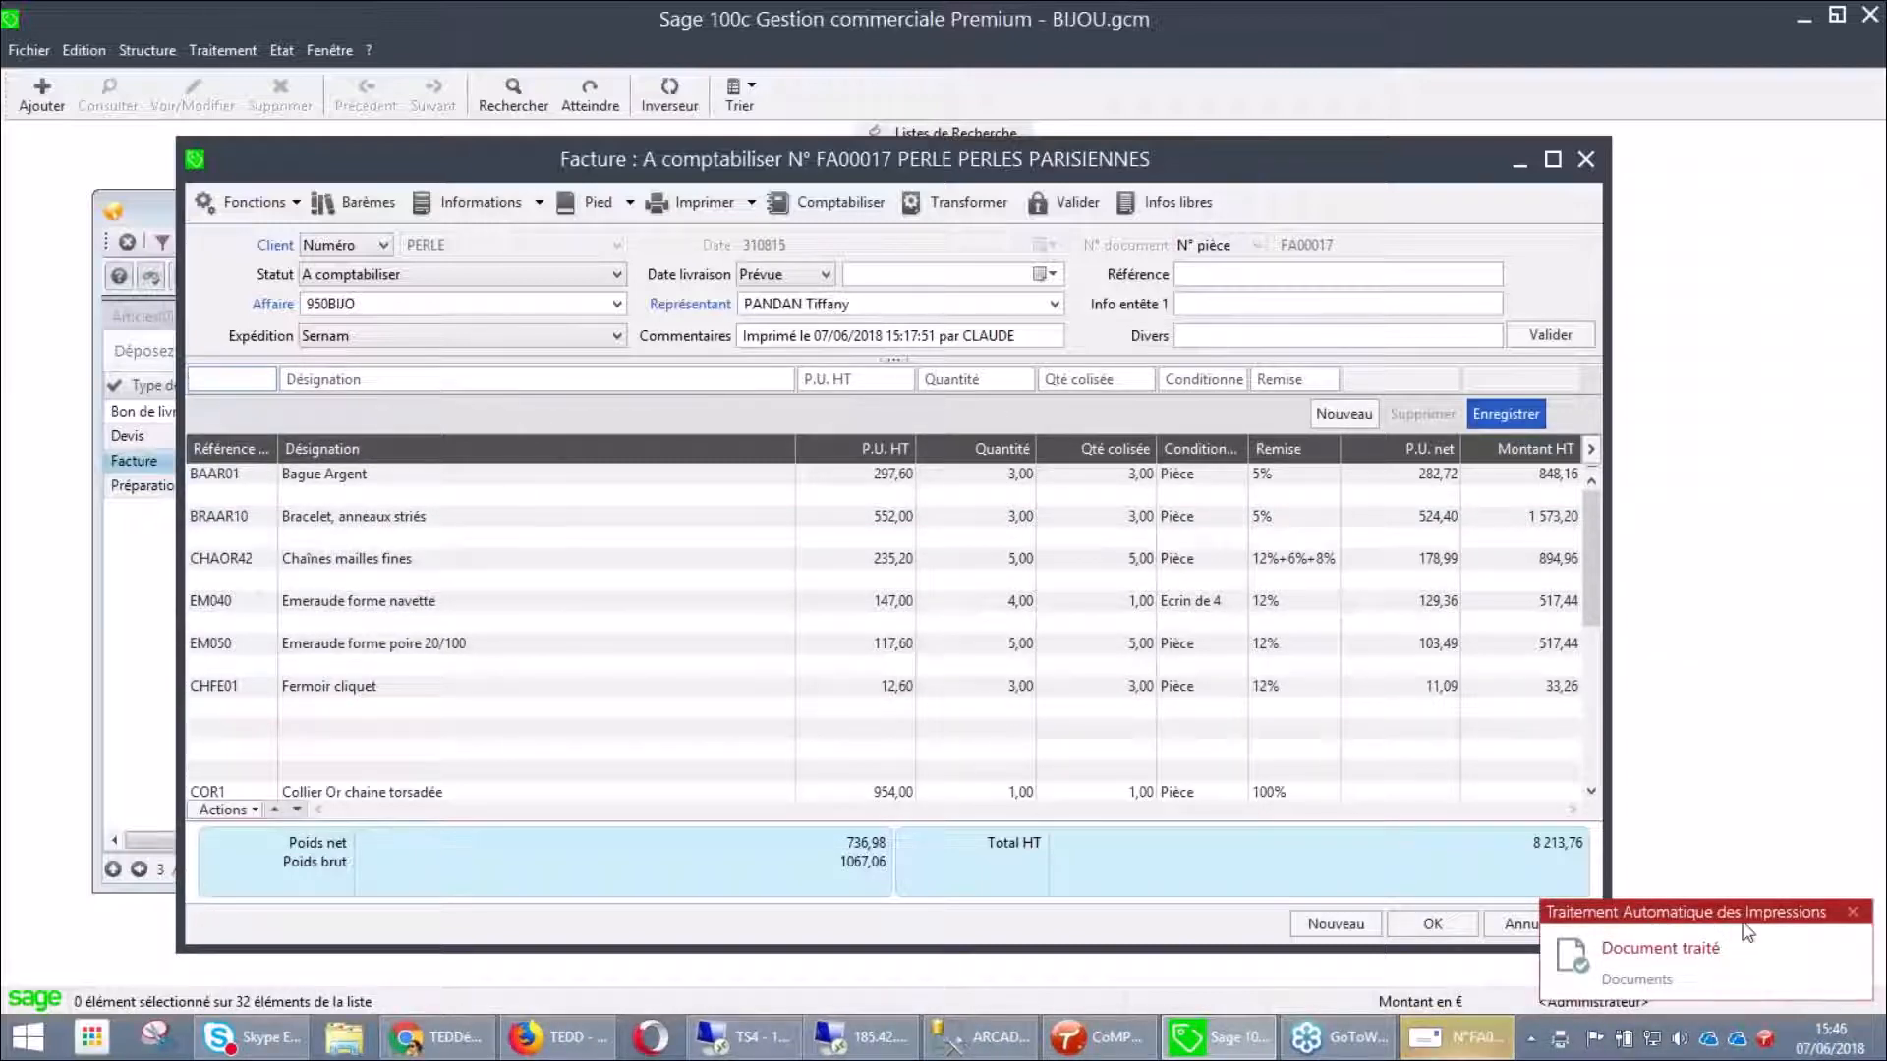
left_click(1852, 913)
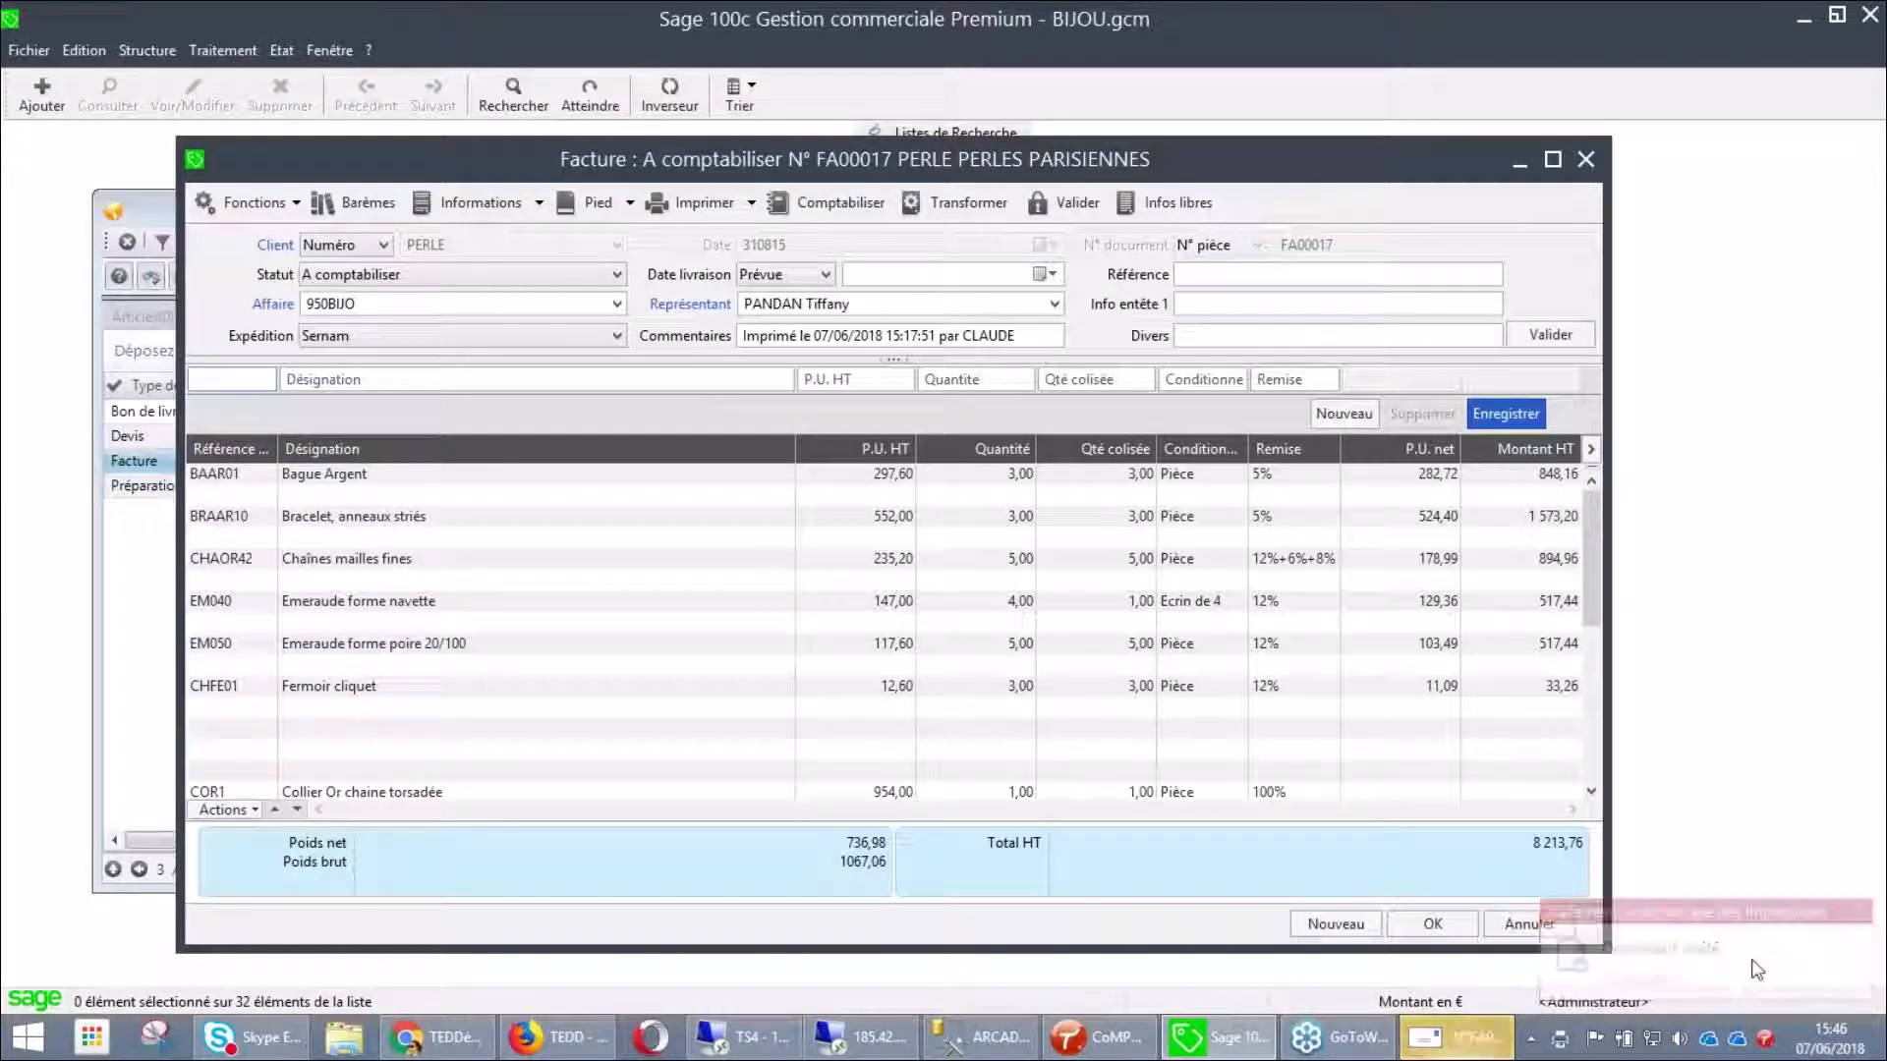
left_click(1469, 1038)
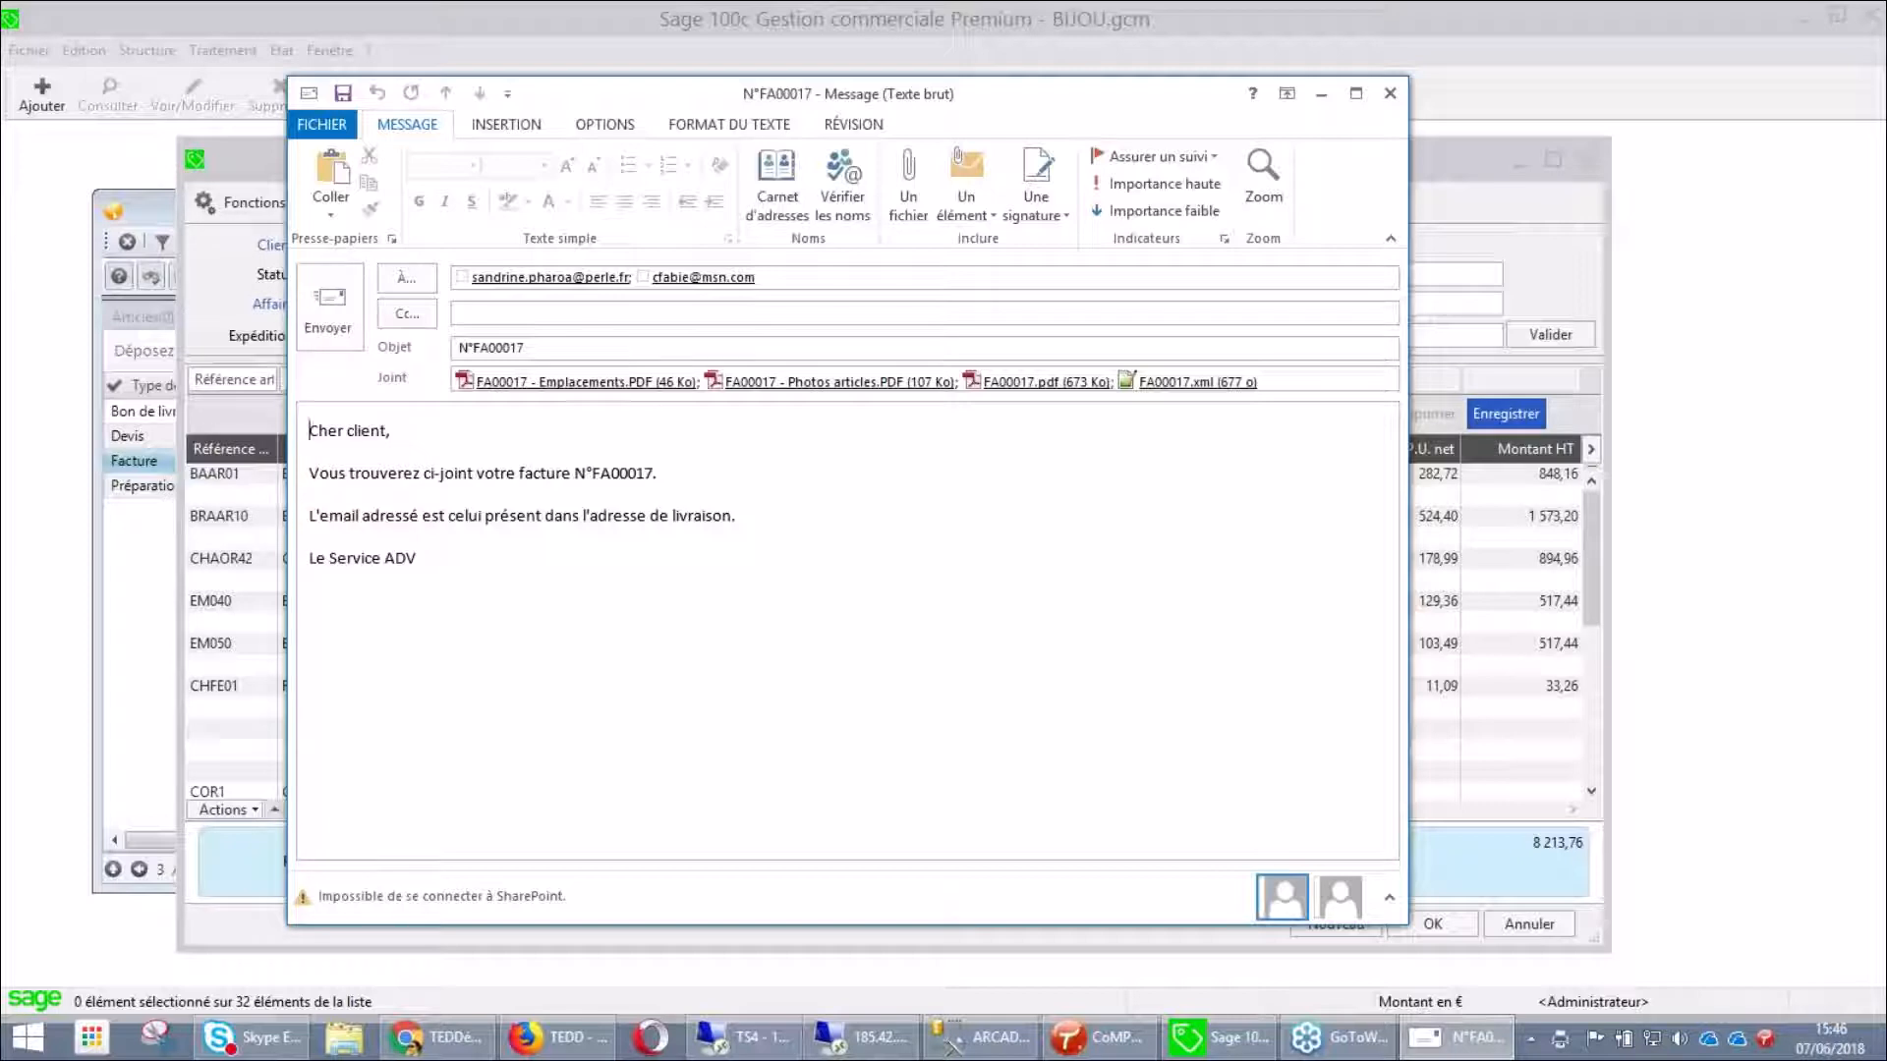
Highlight FA00017 in the subject and message, then open the FA00017.pdf attachment
left_click_drag(475, 347, 556, 344)
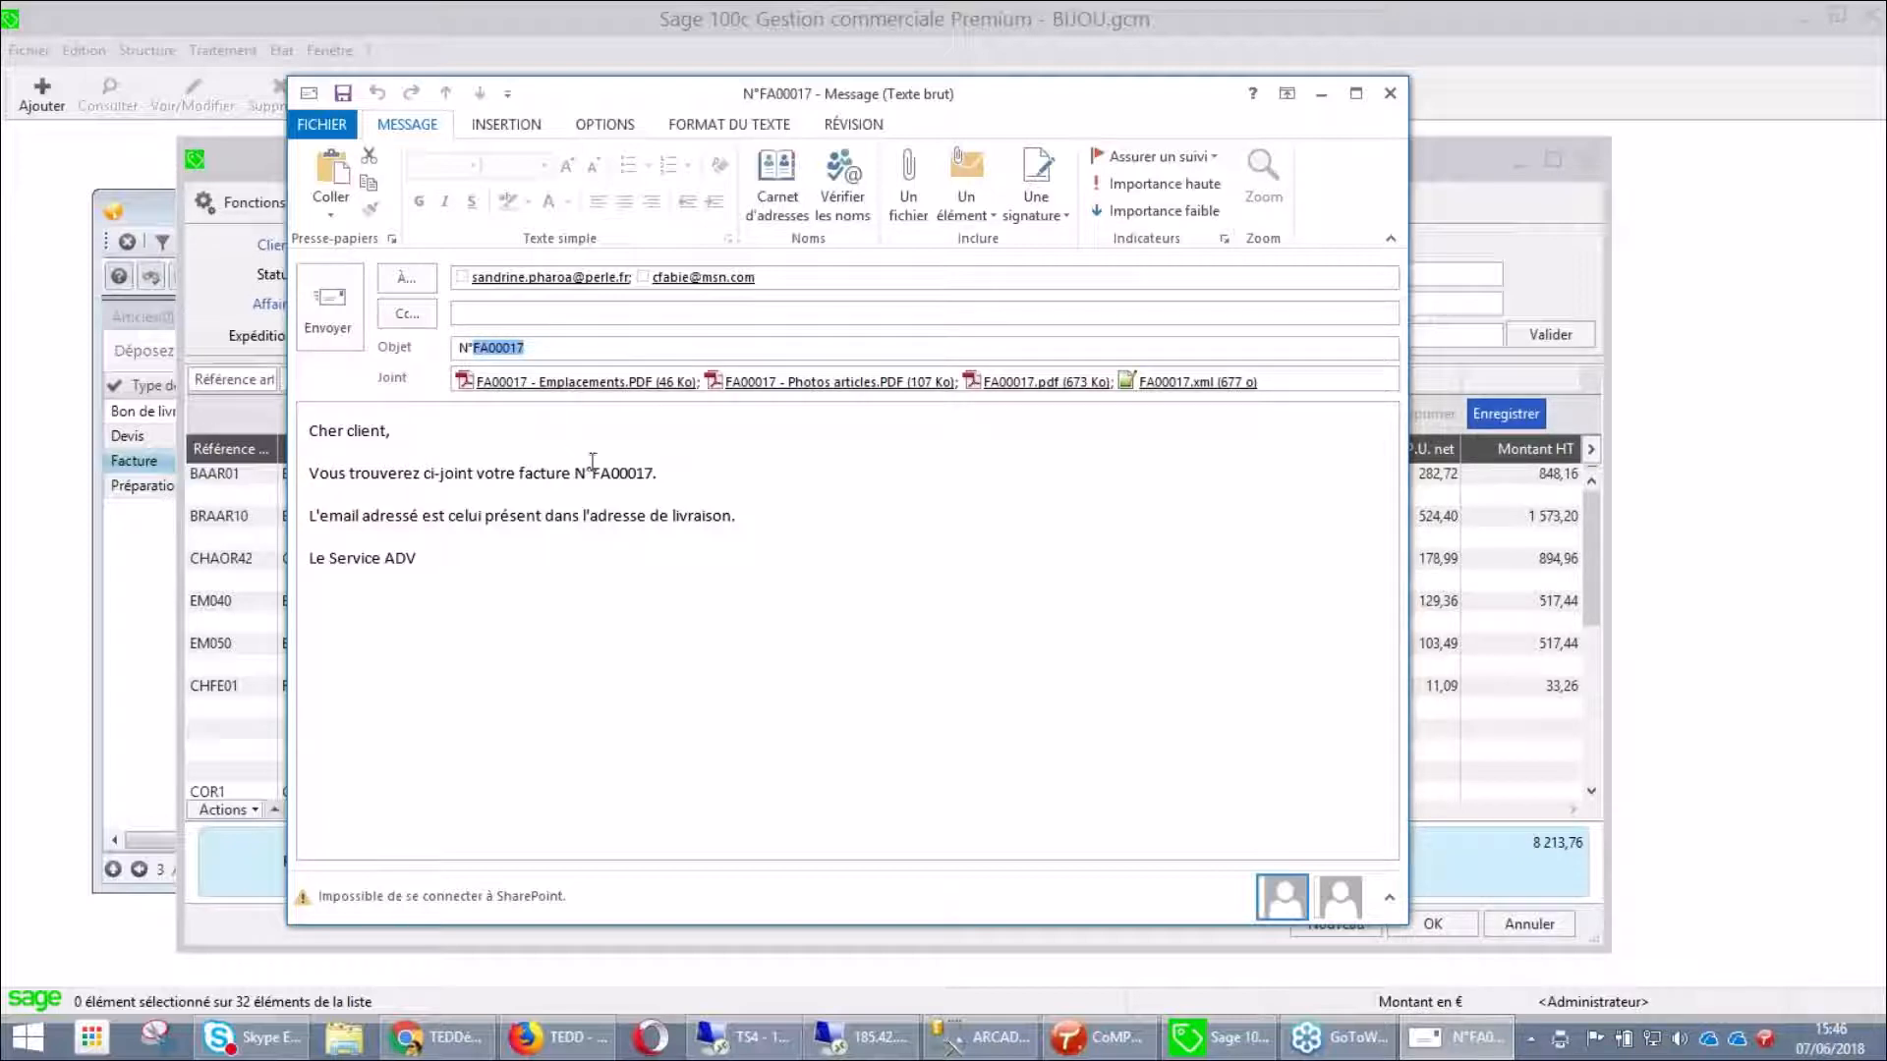
left_click_drag(602, 476, 666, 479)
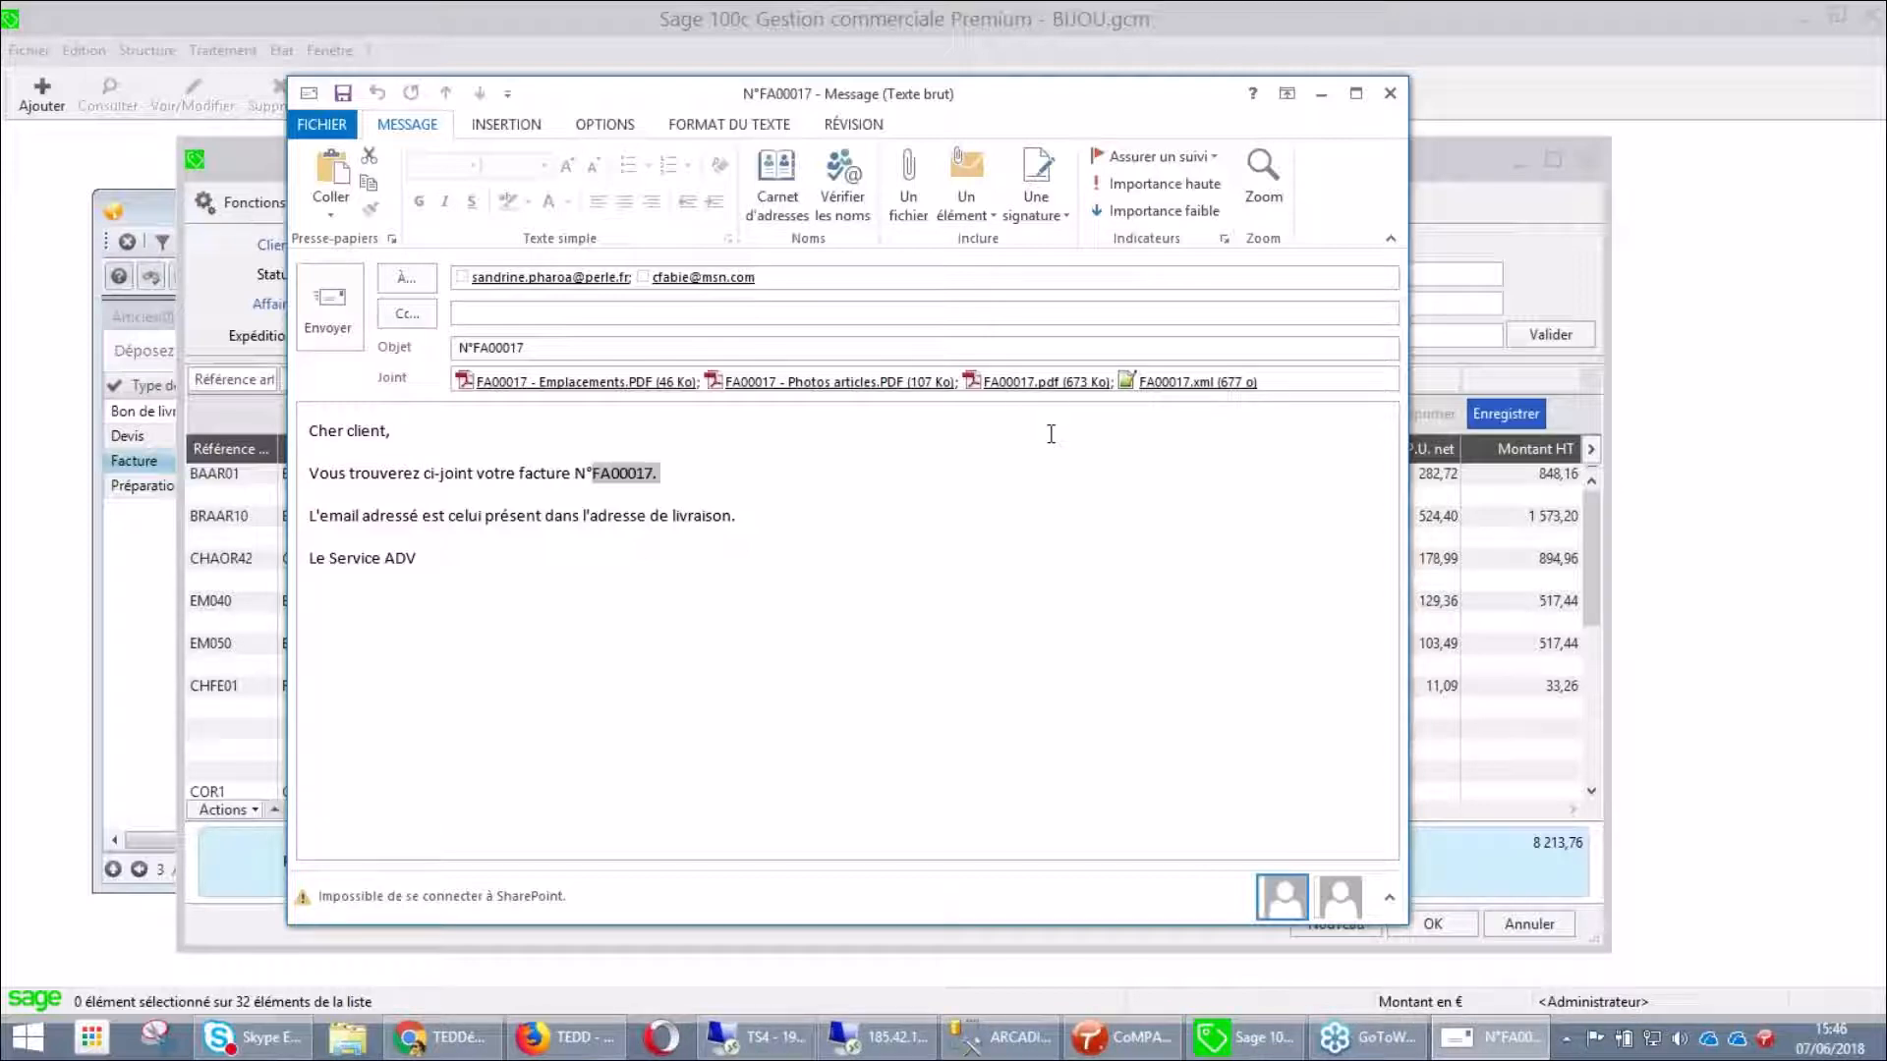
left_click(1036, 383)
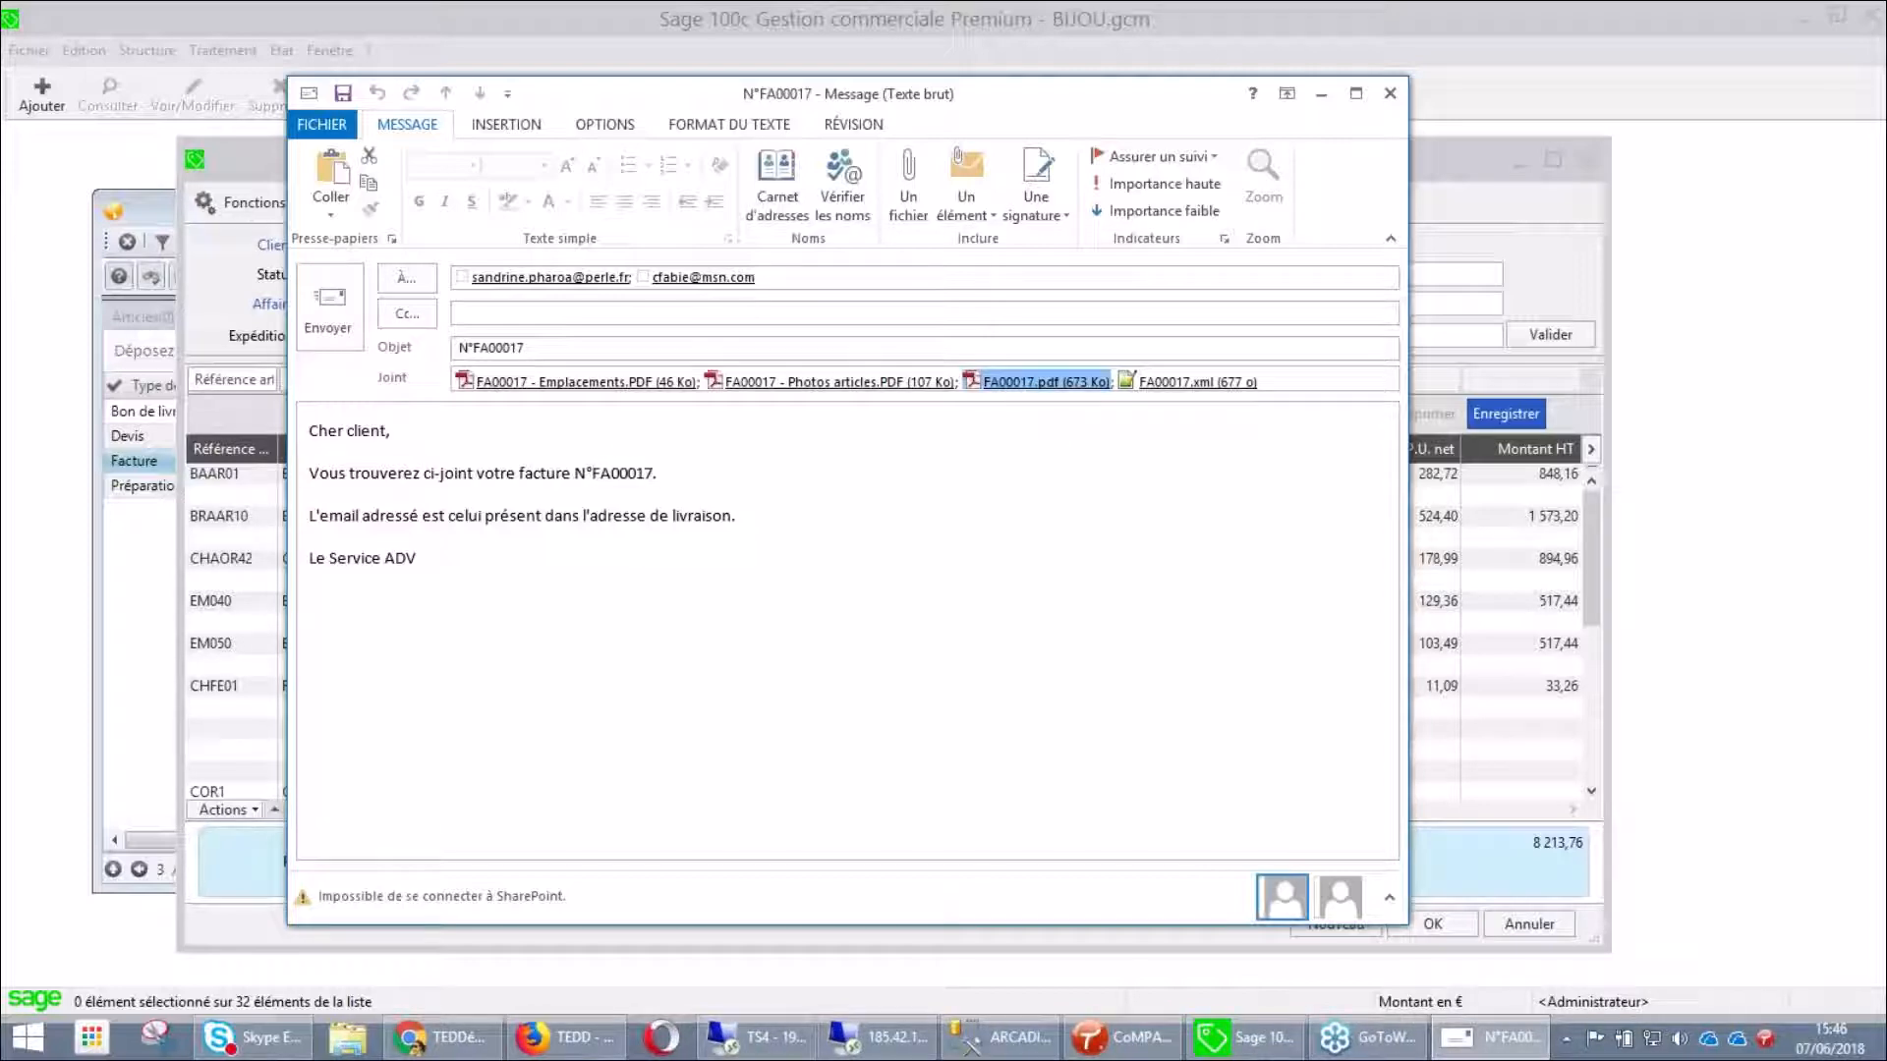
double_click(1036, 383)
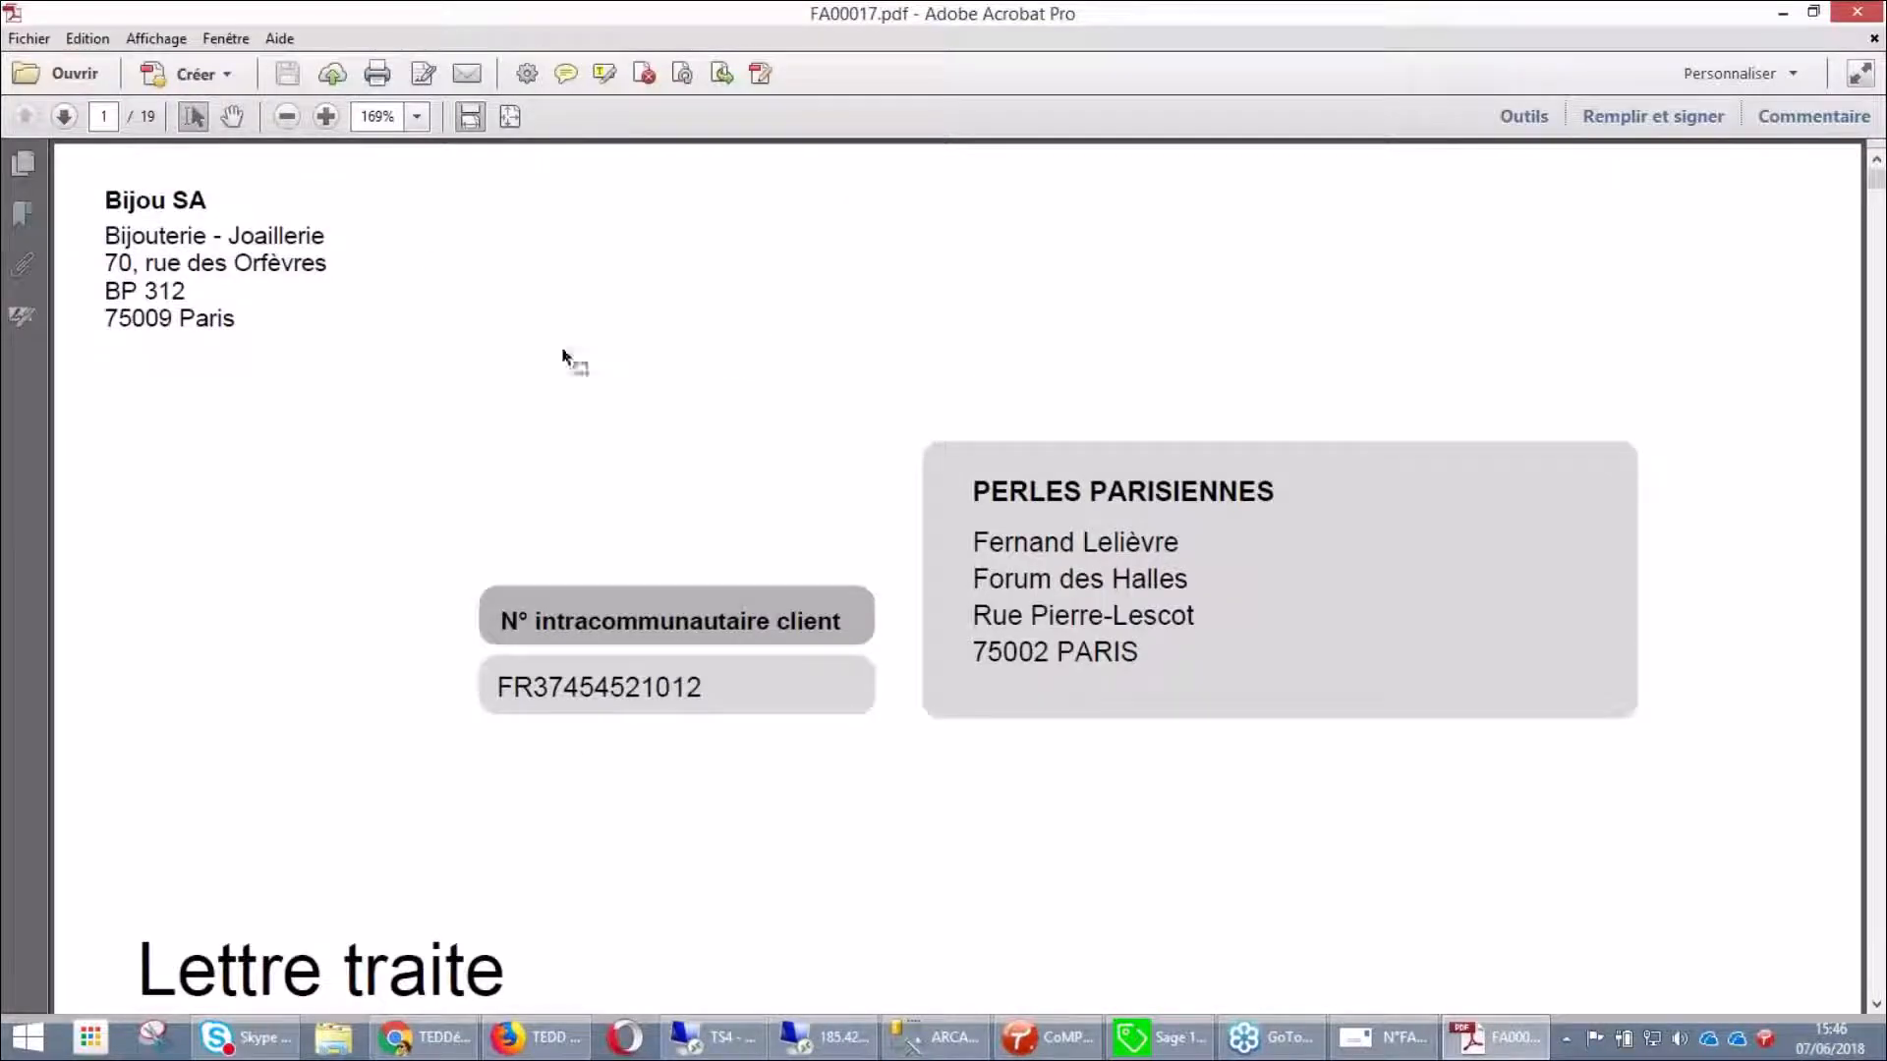
Zoom FA00017.pdf out to 100% and scroll down to the bill of exchange
left_click(288, 117)
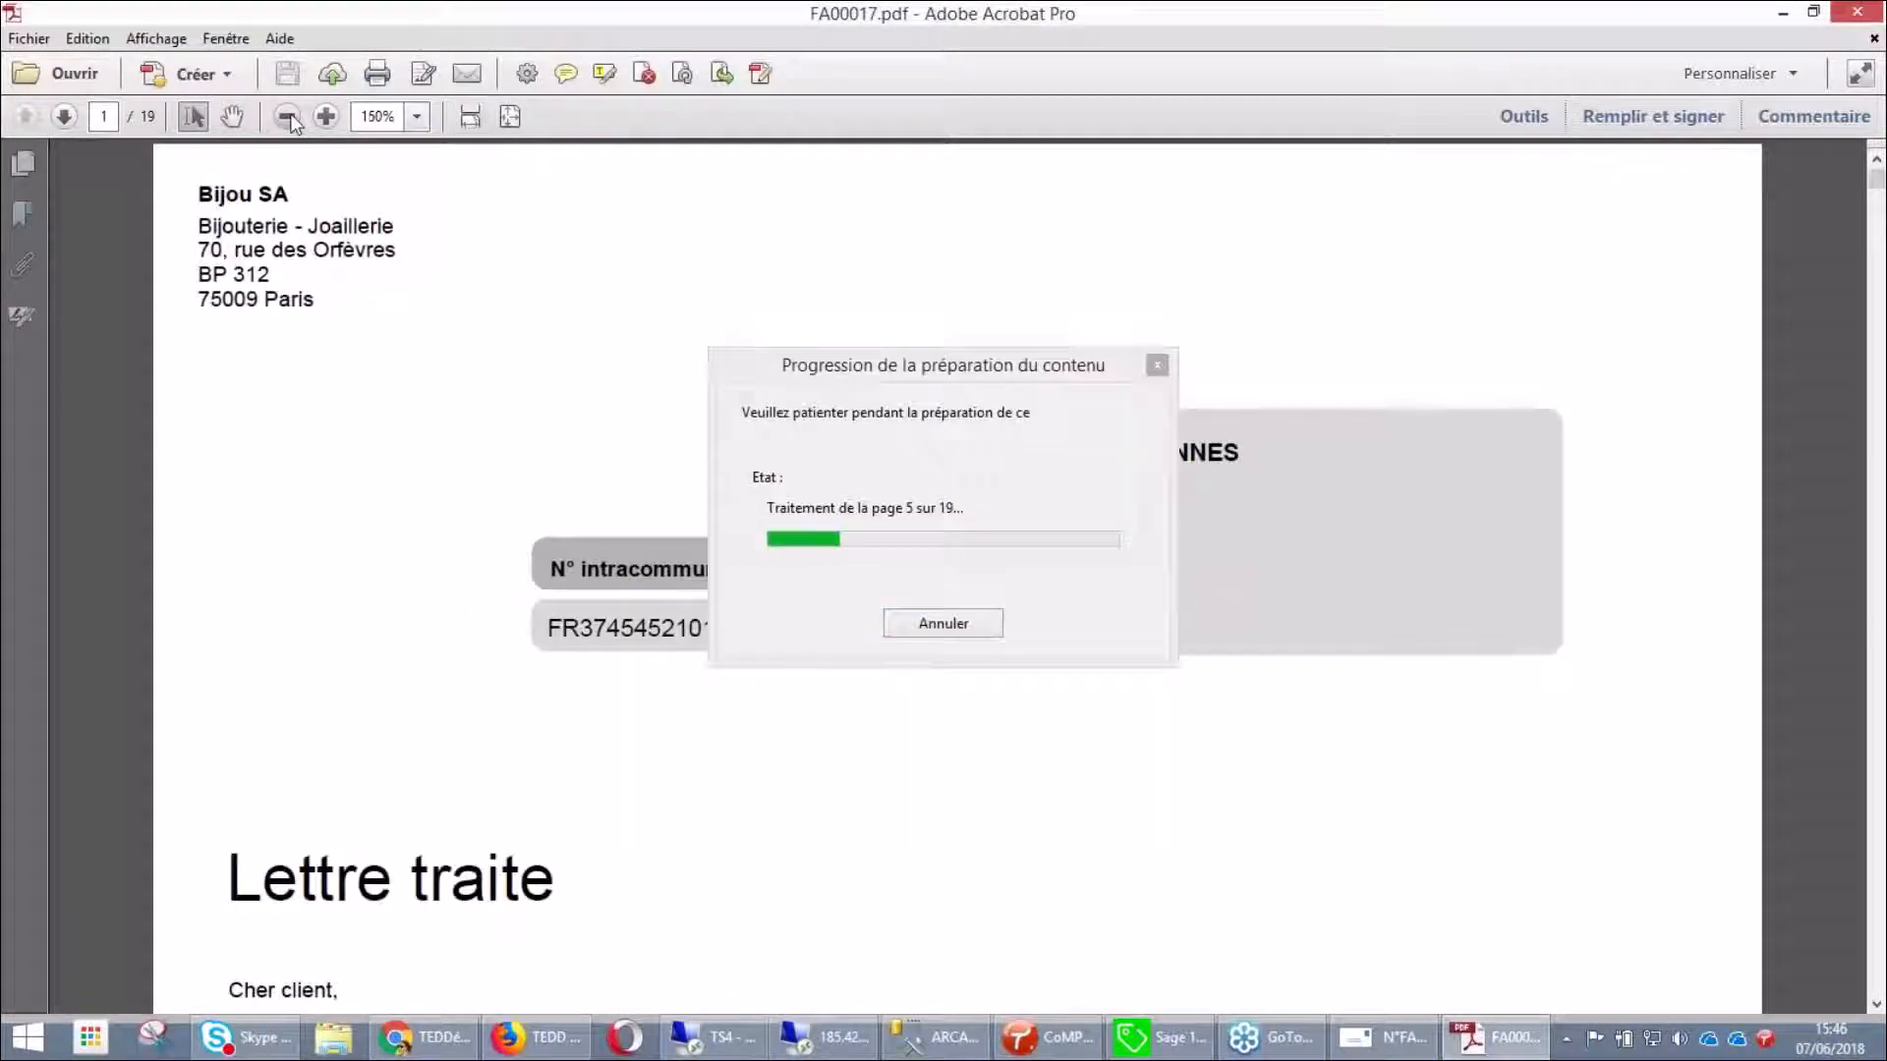
left_click(287, 117)
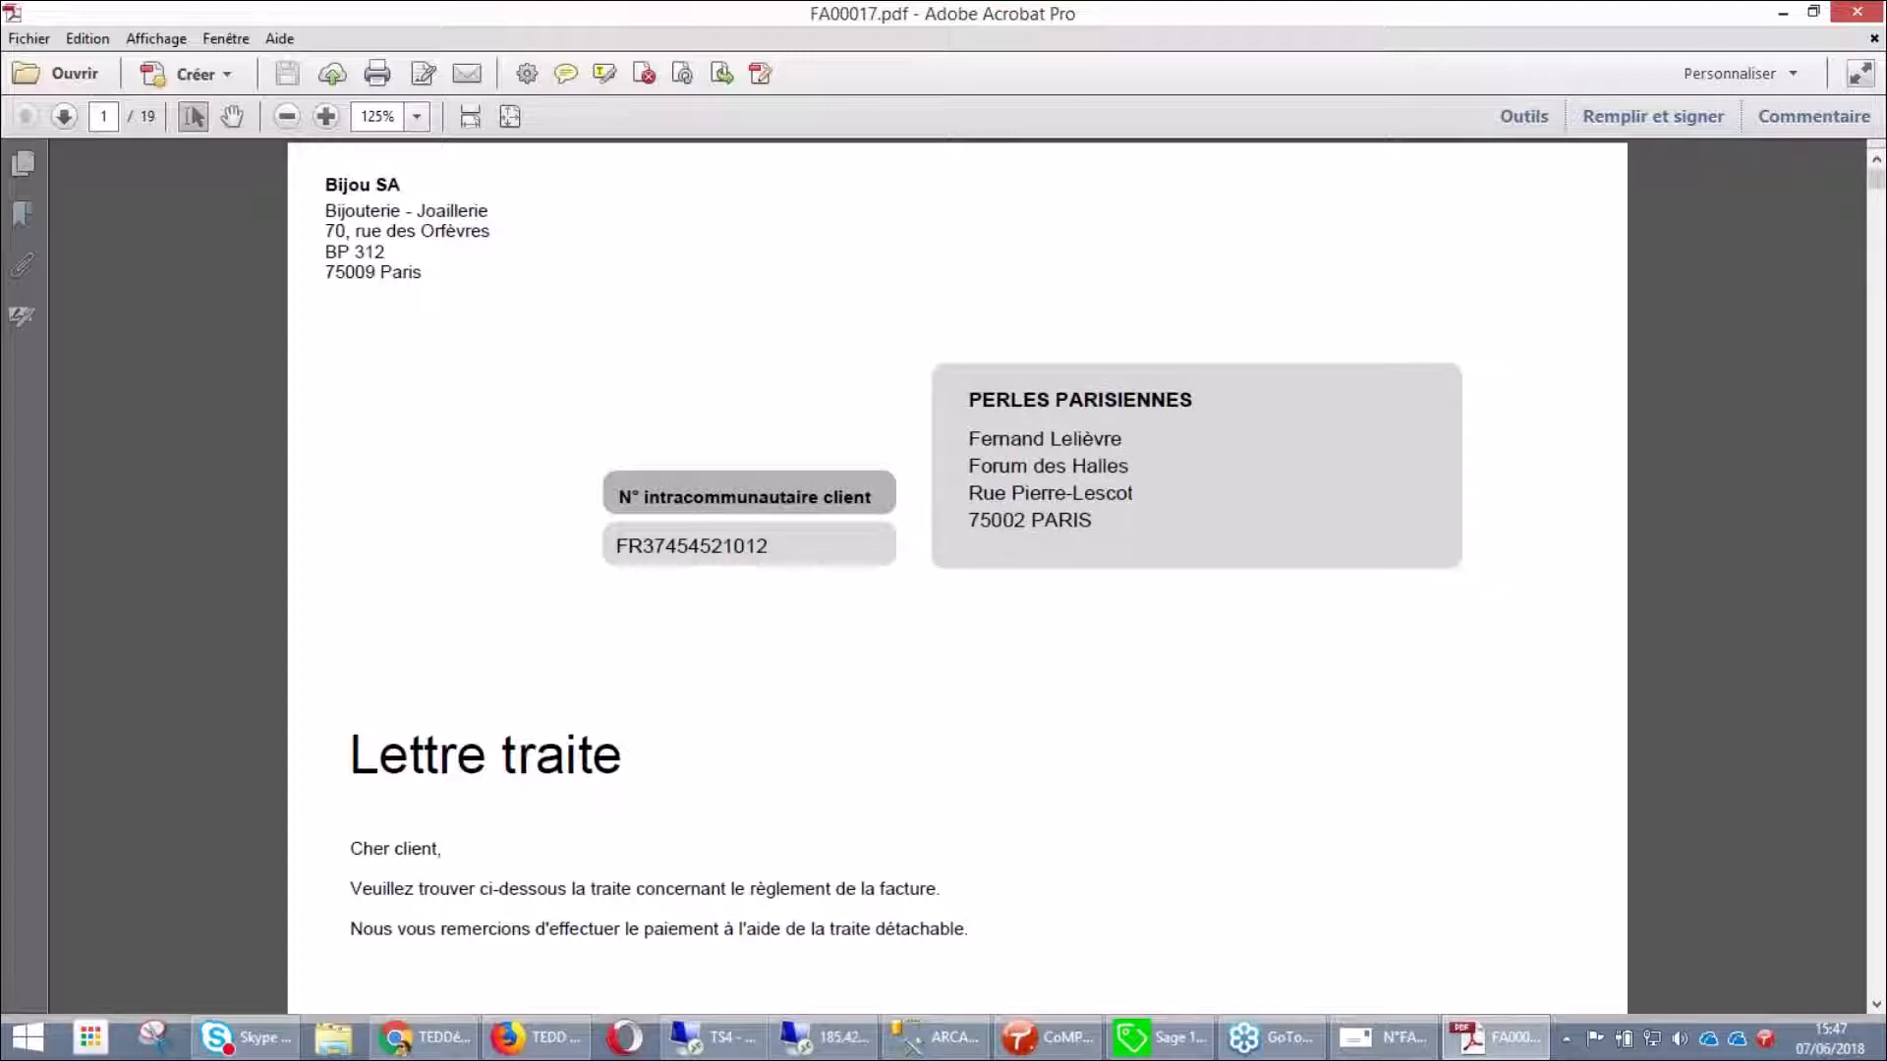
scroll(785, 602, "down", 3)
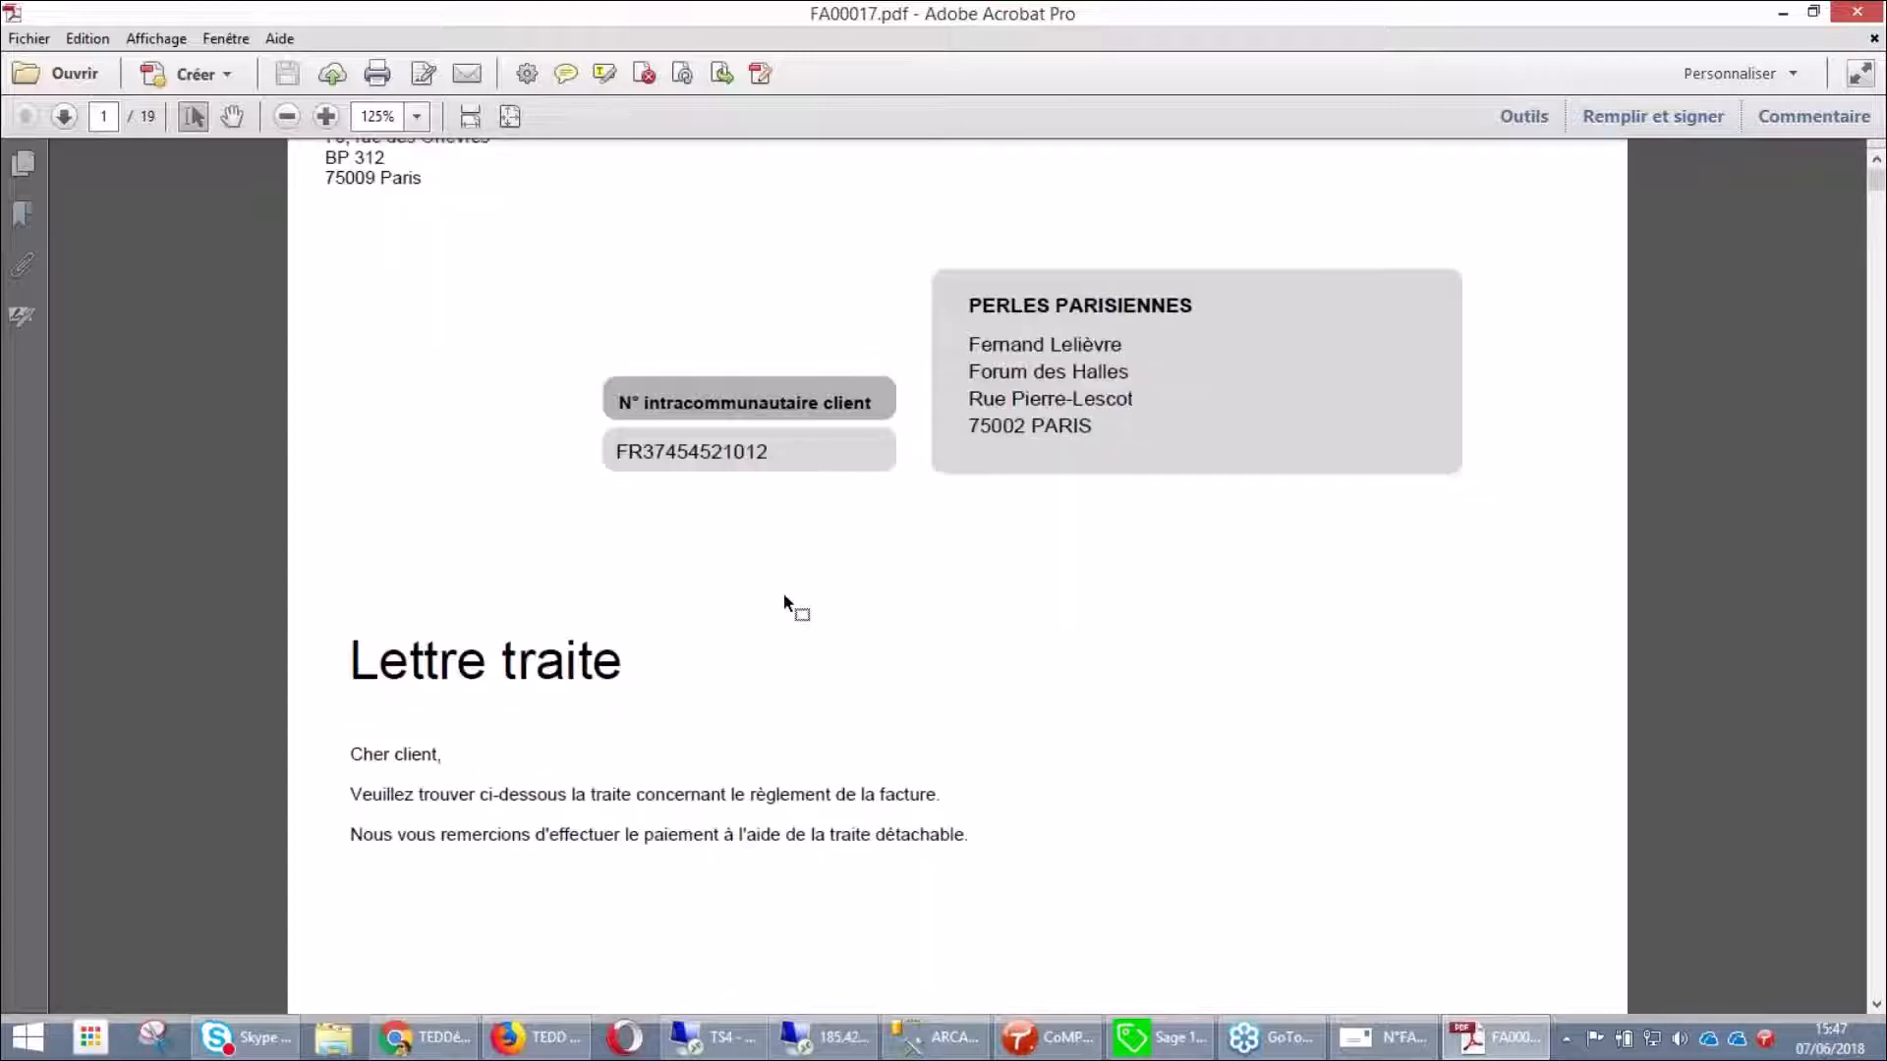
scroll(784, 601, "down", 4)
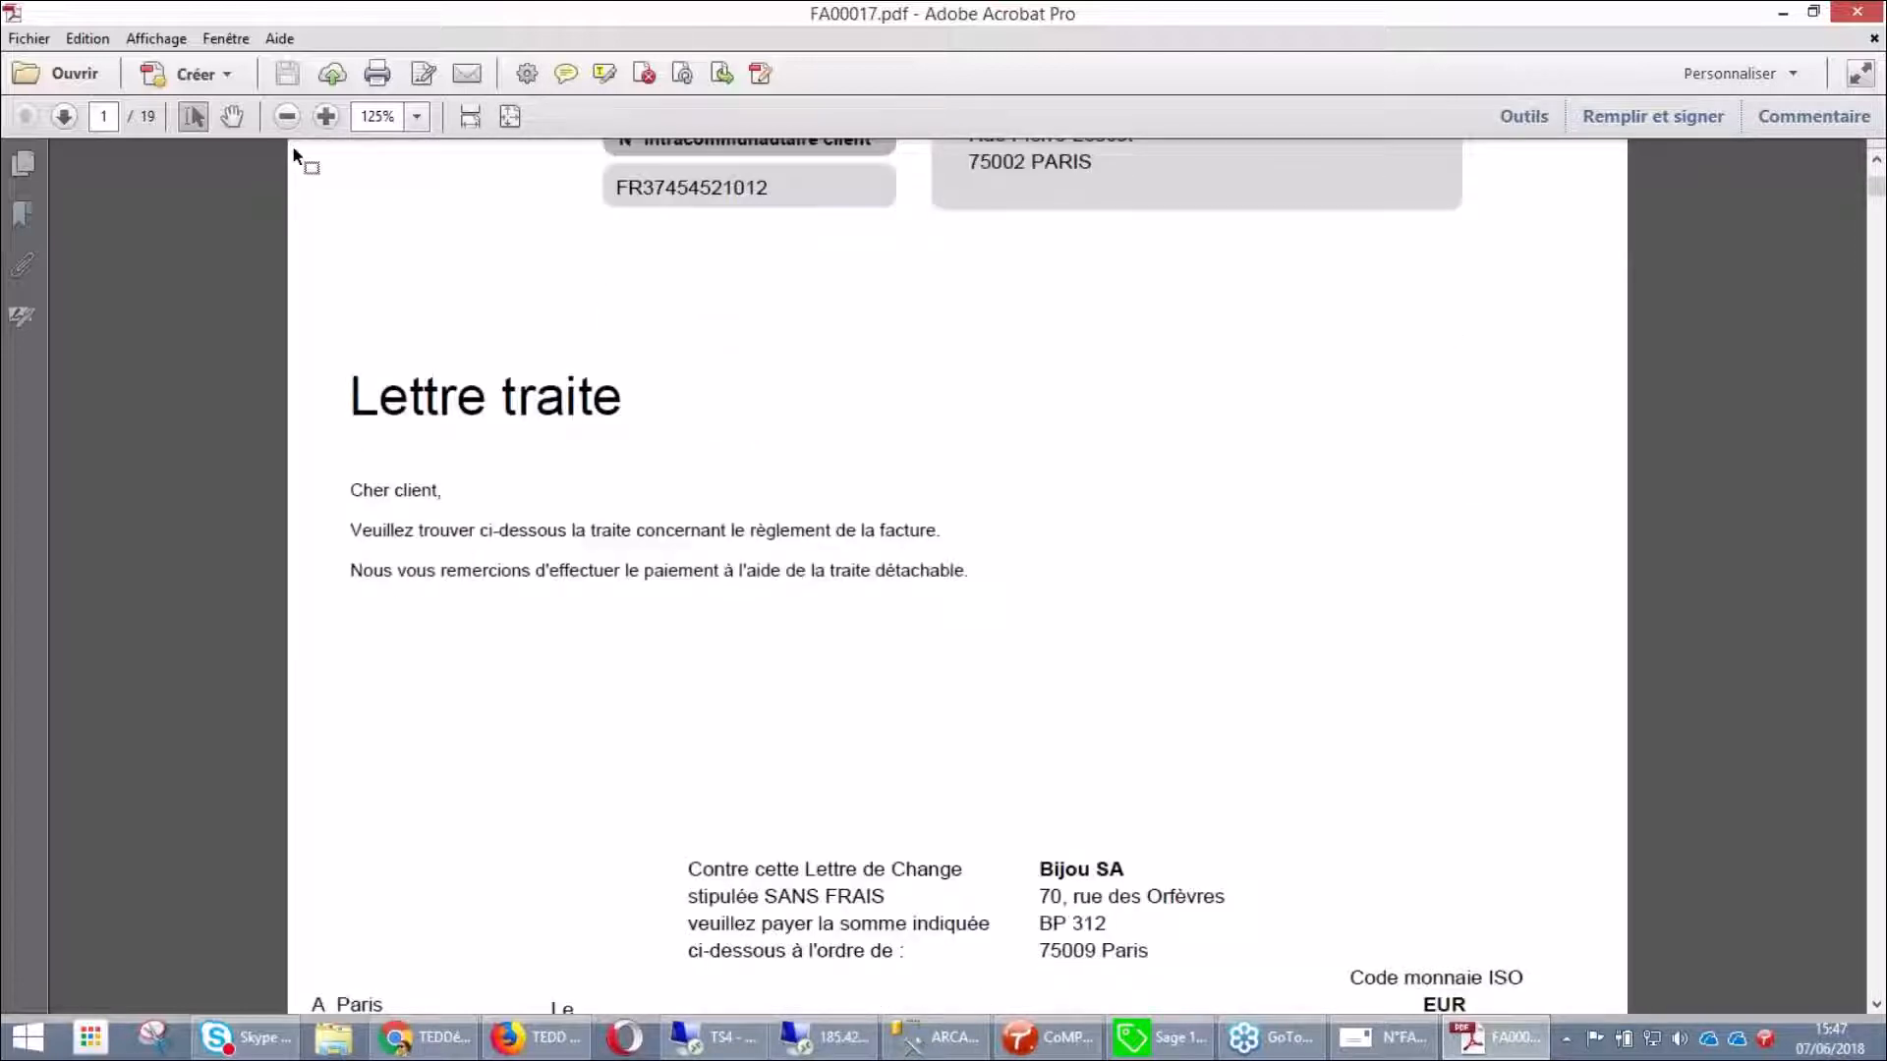
left_click(286, 118)
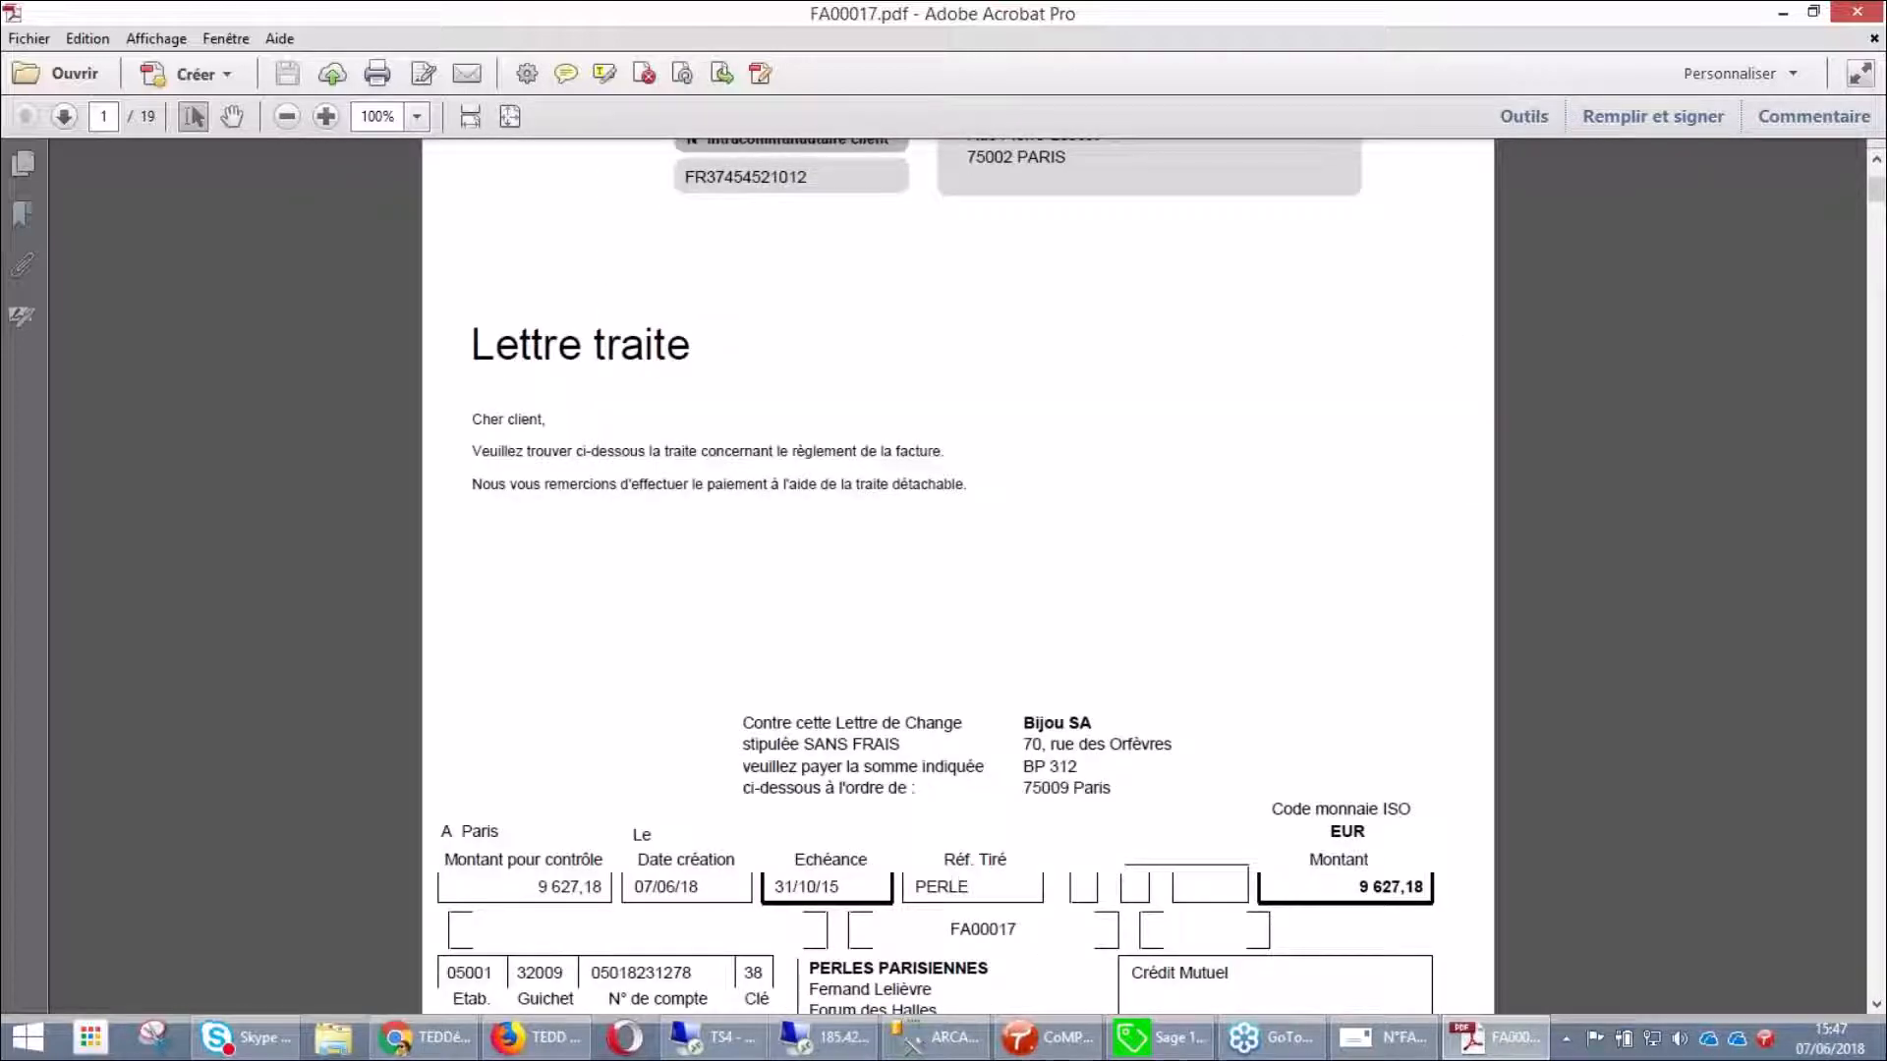
scroll(958, 575, "down", 7)
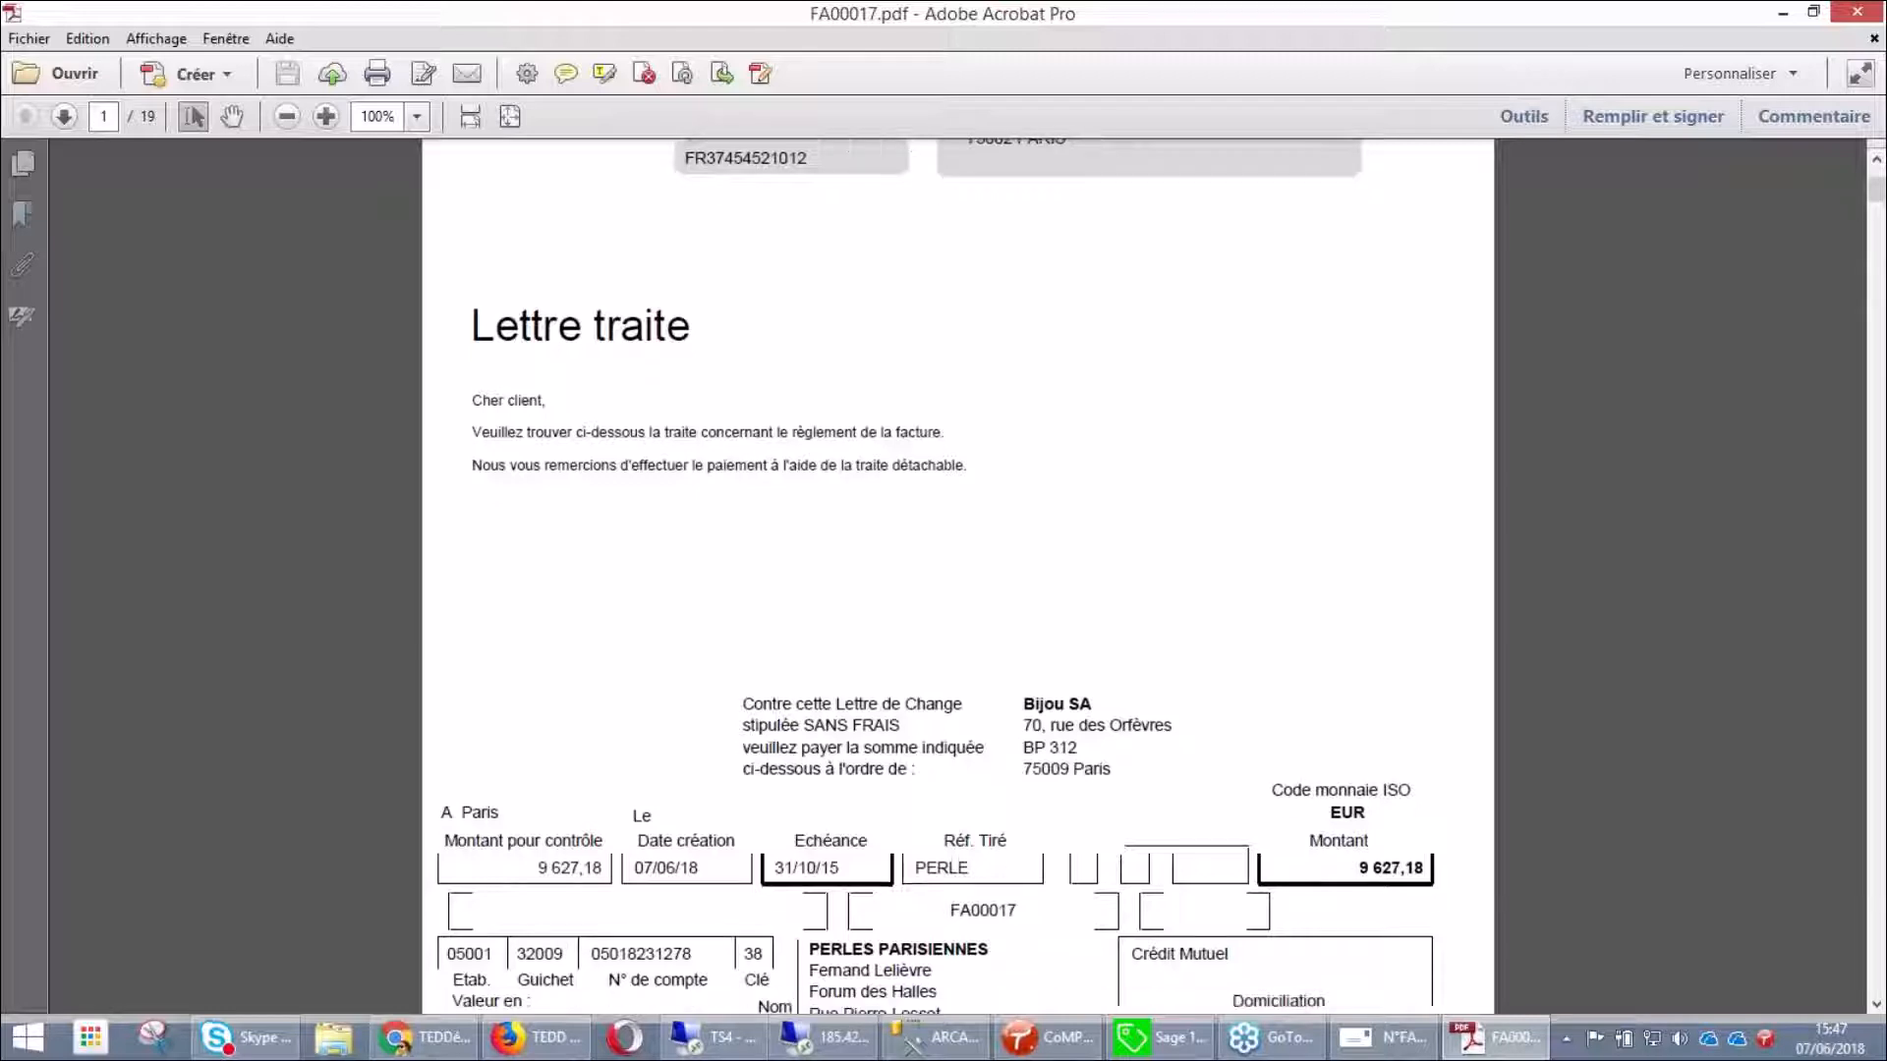
scroll(958, 575, "down", 12)
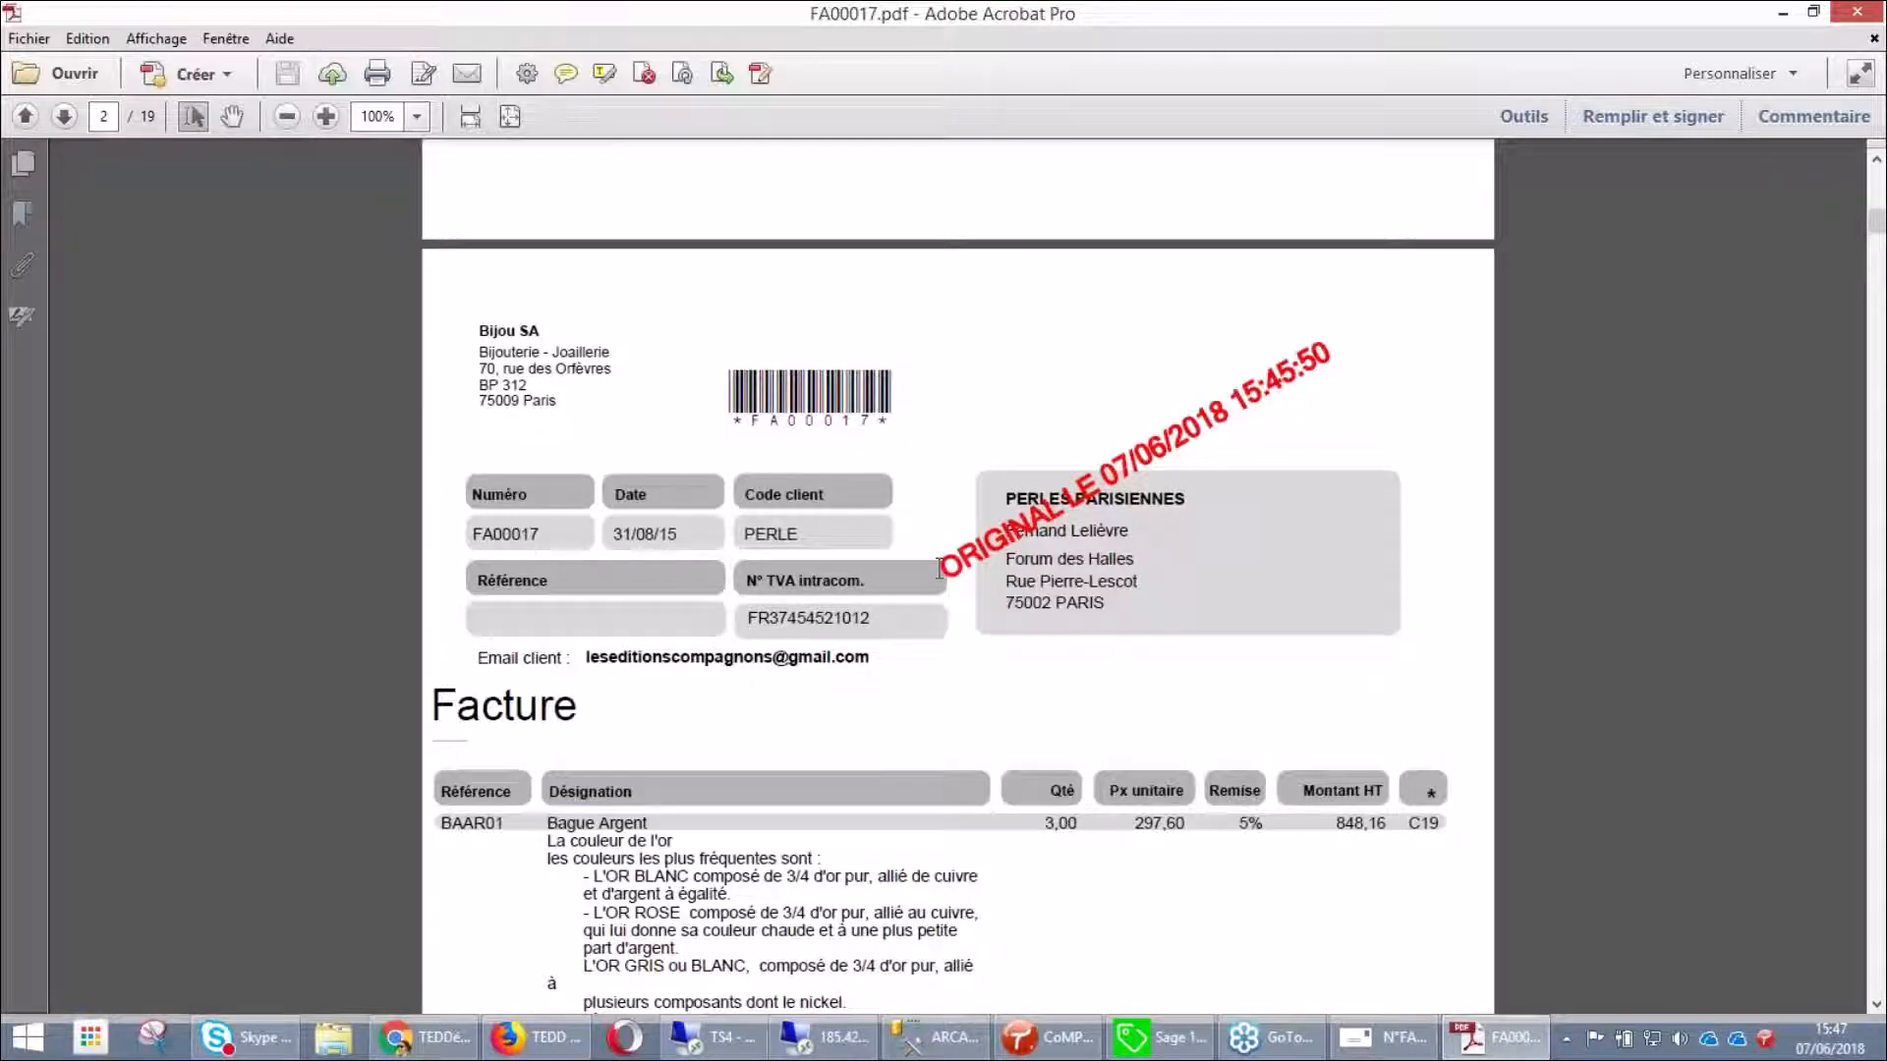
Scroll past the invoice totals to the LABEL'ONIP MAT data sheet, then close Acrobat
scroll(939, 568, "down", 10)
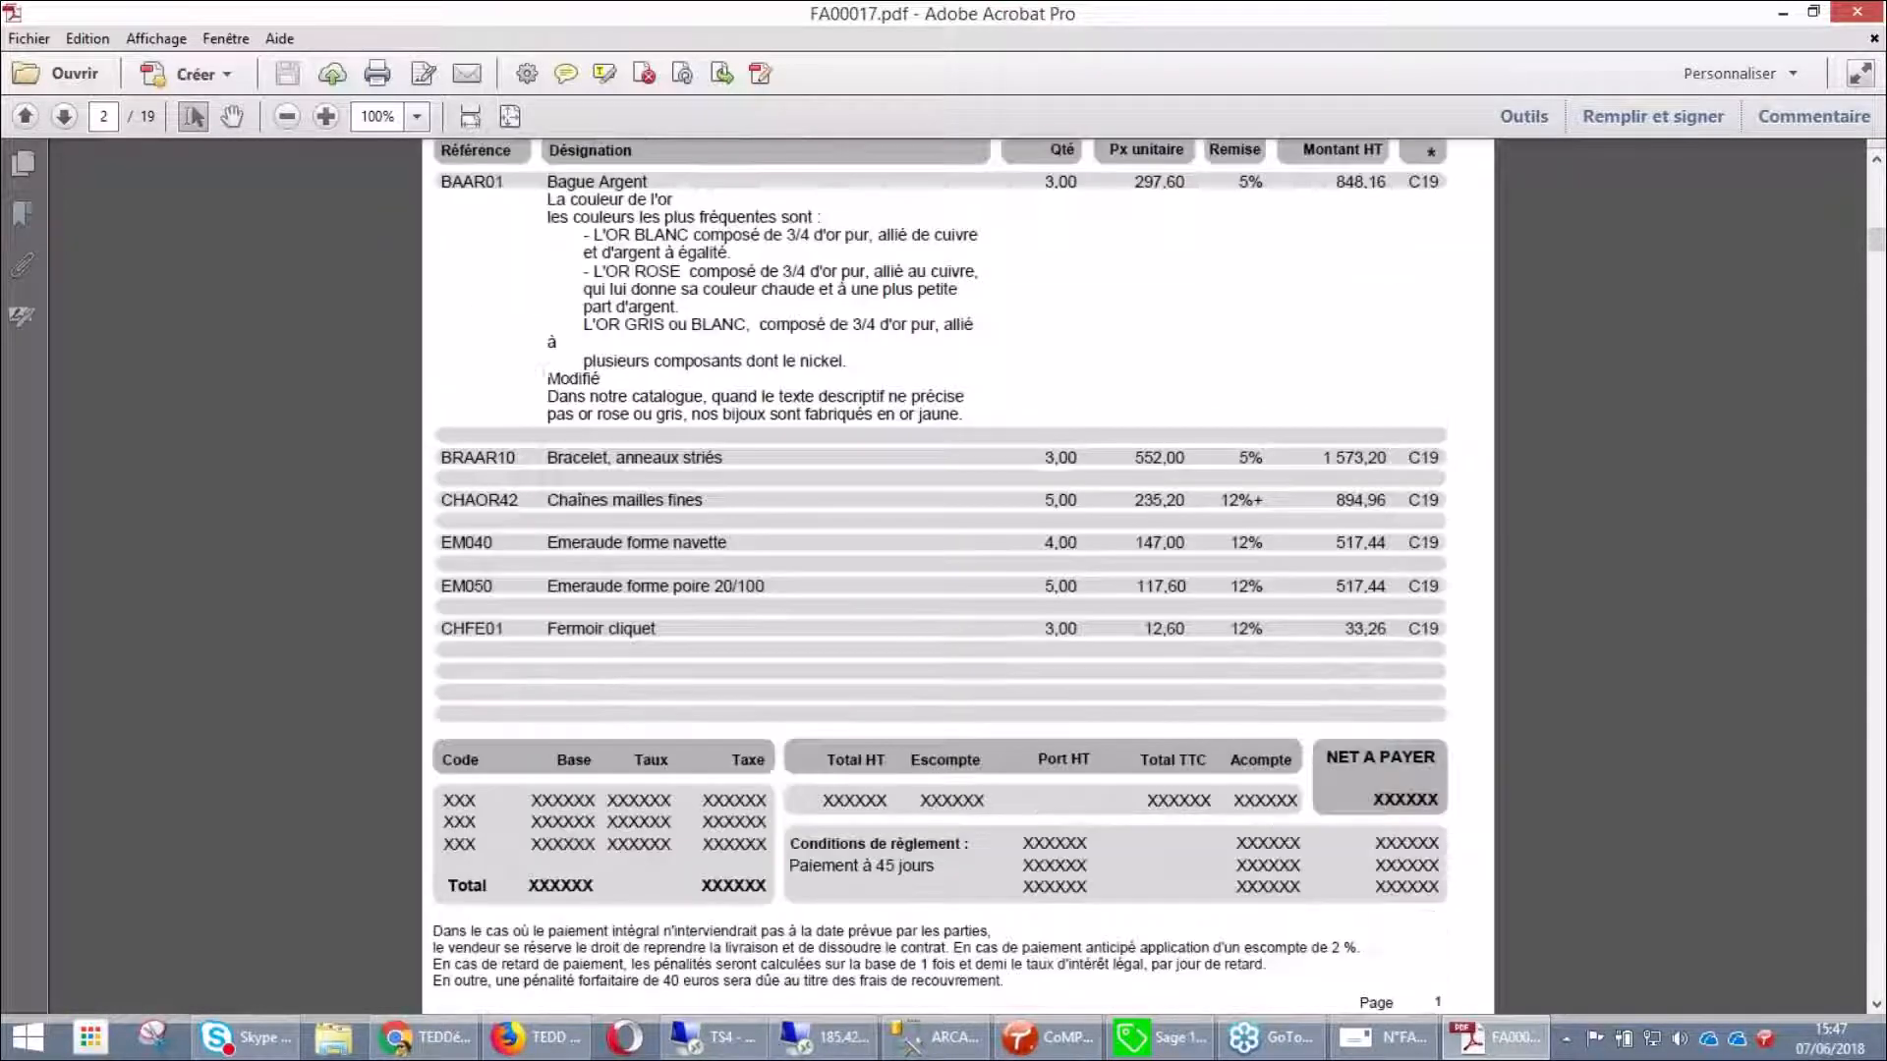
scroll(938, 568, "down", 8)
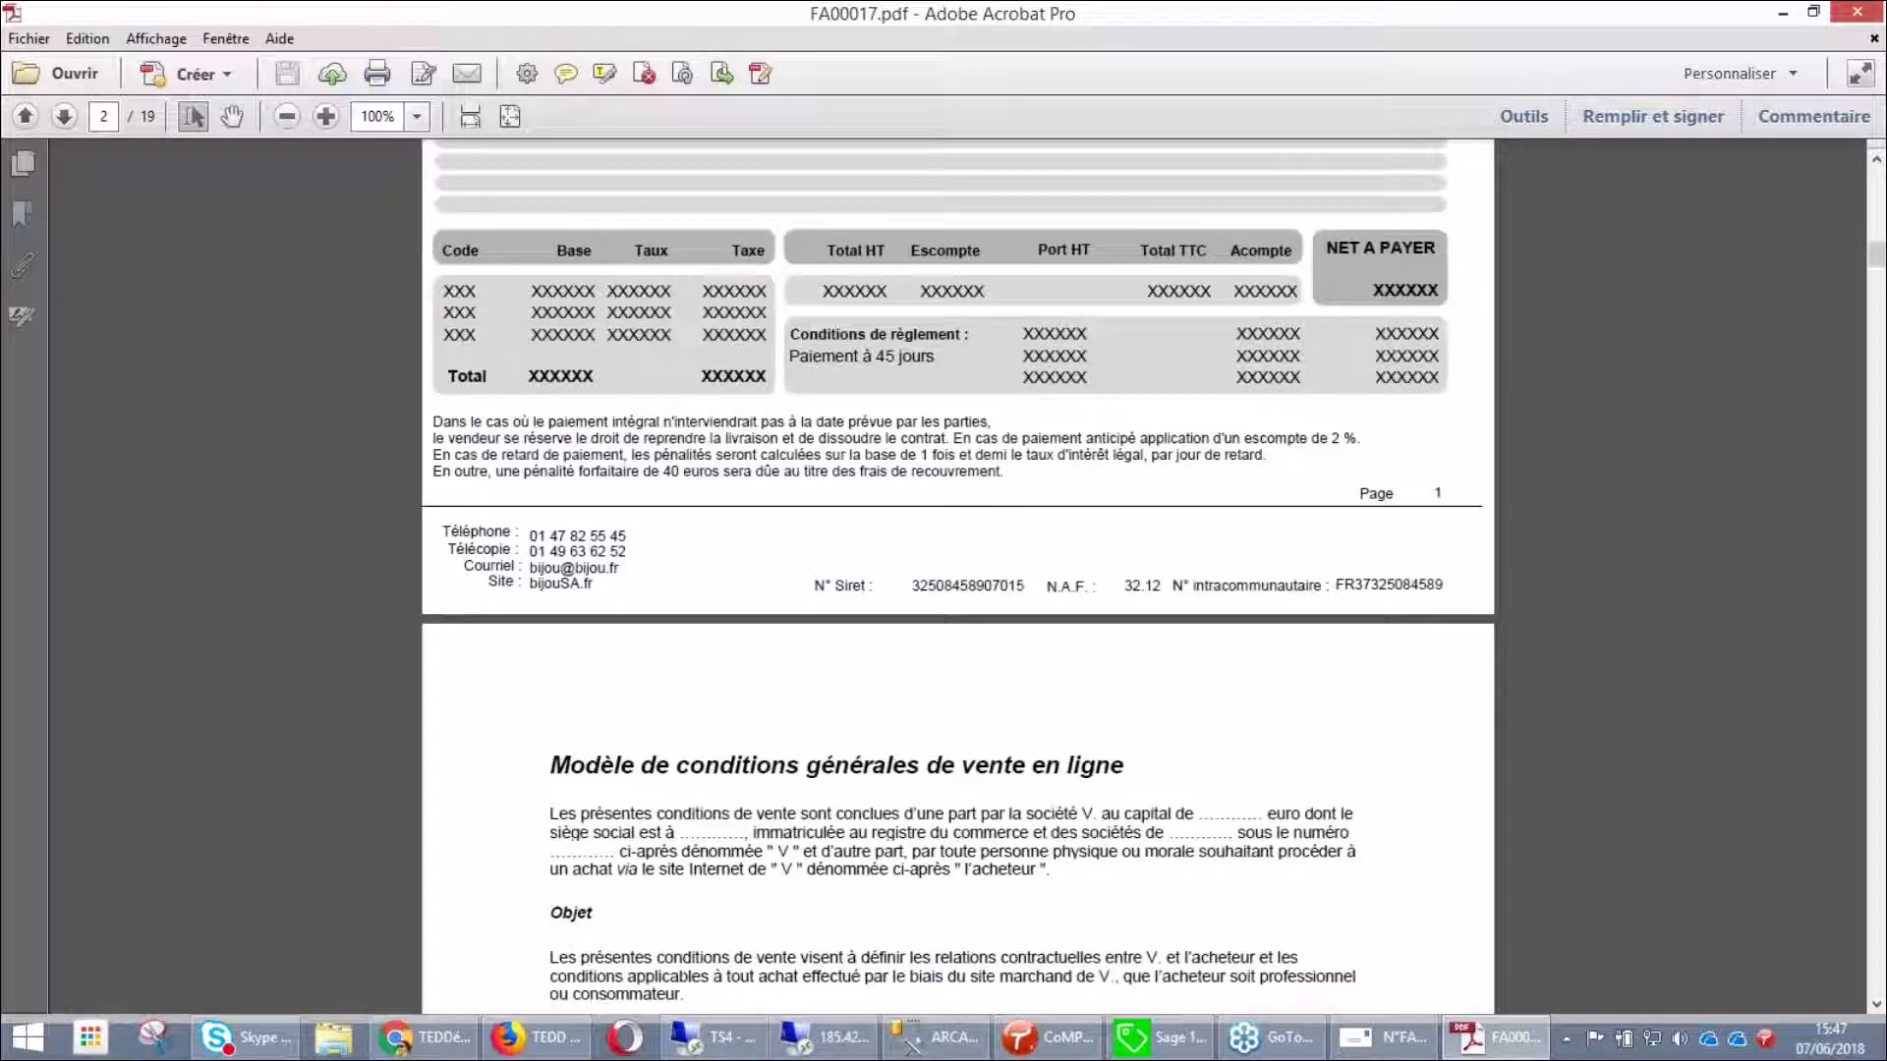
scroll(939, 568, "down", 3)
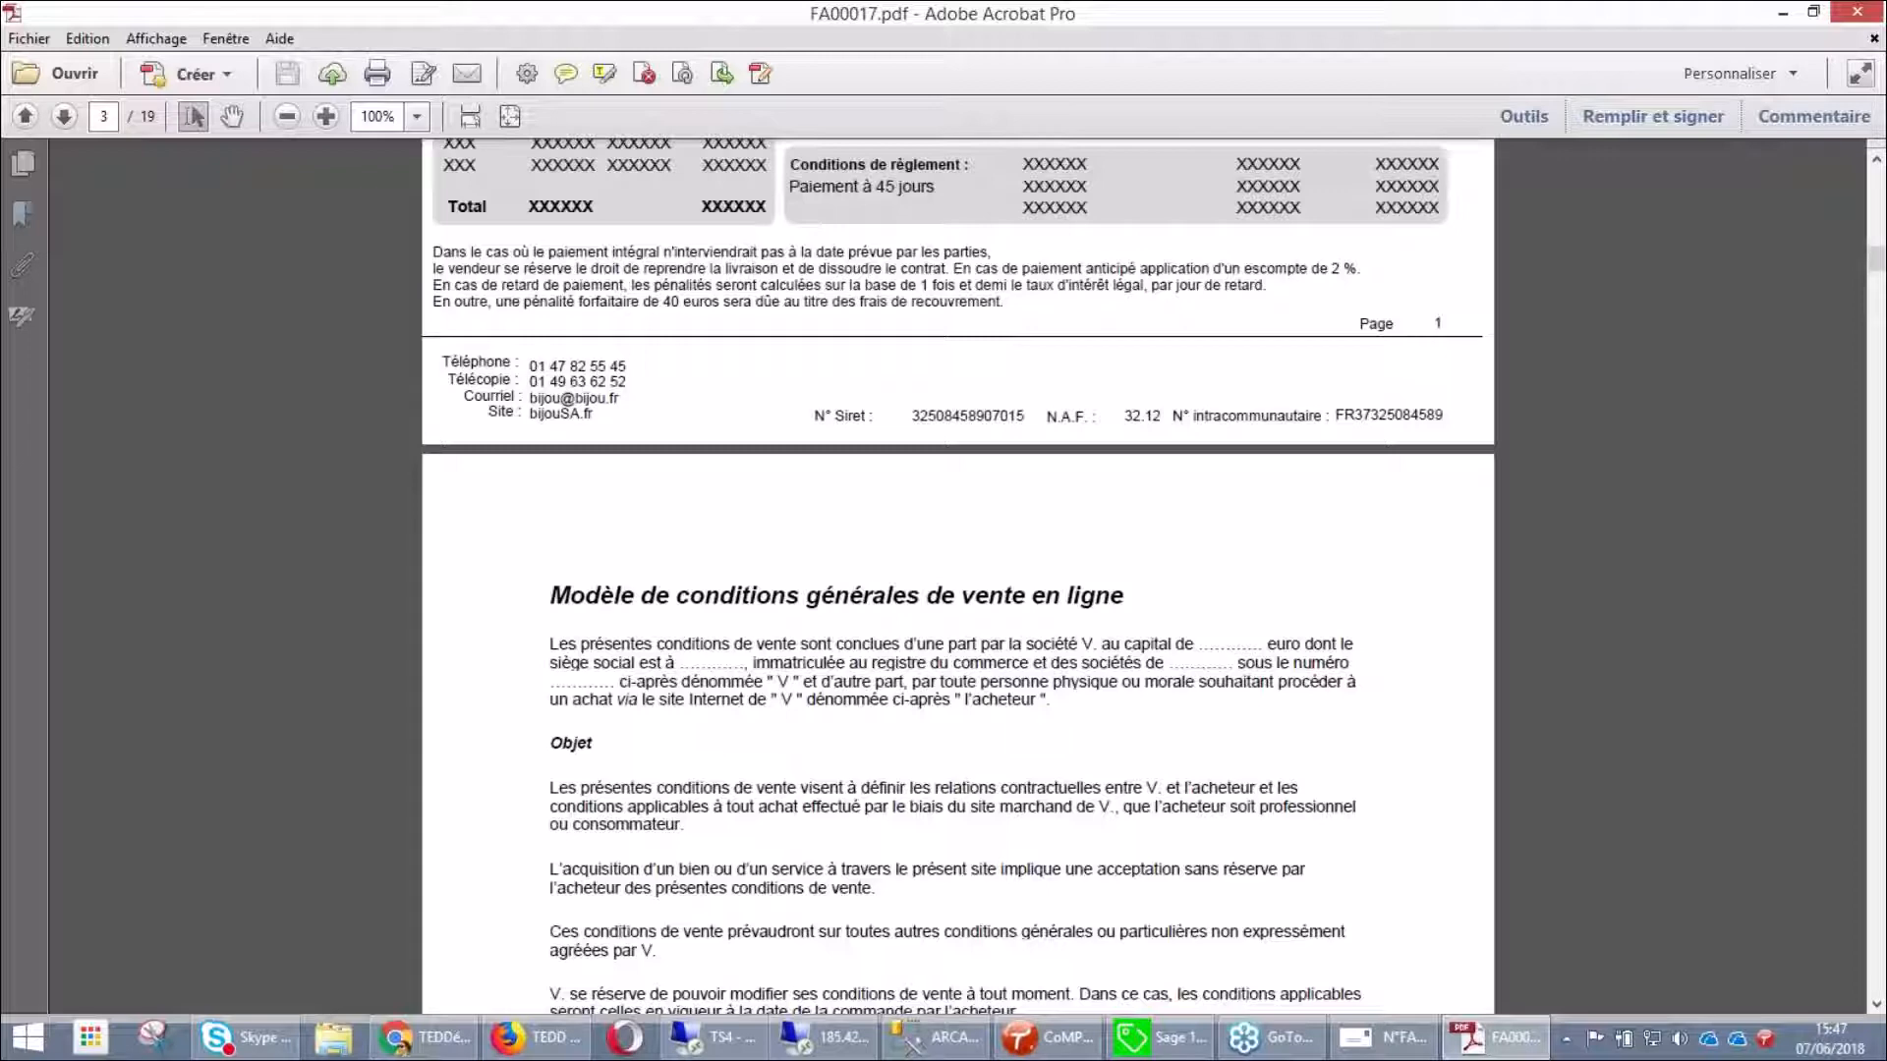
scroll(938, 568, "down", 13)
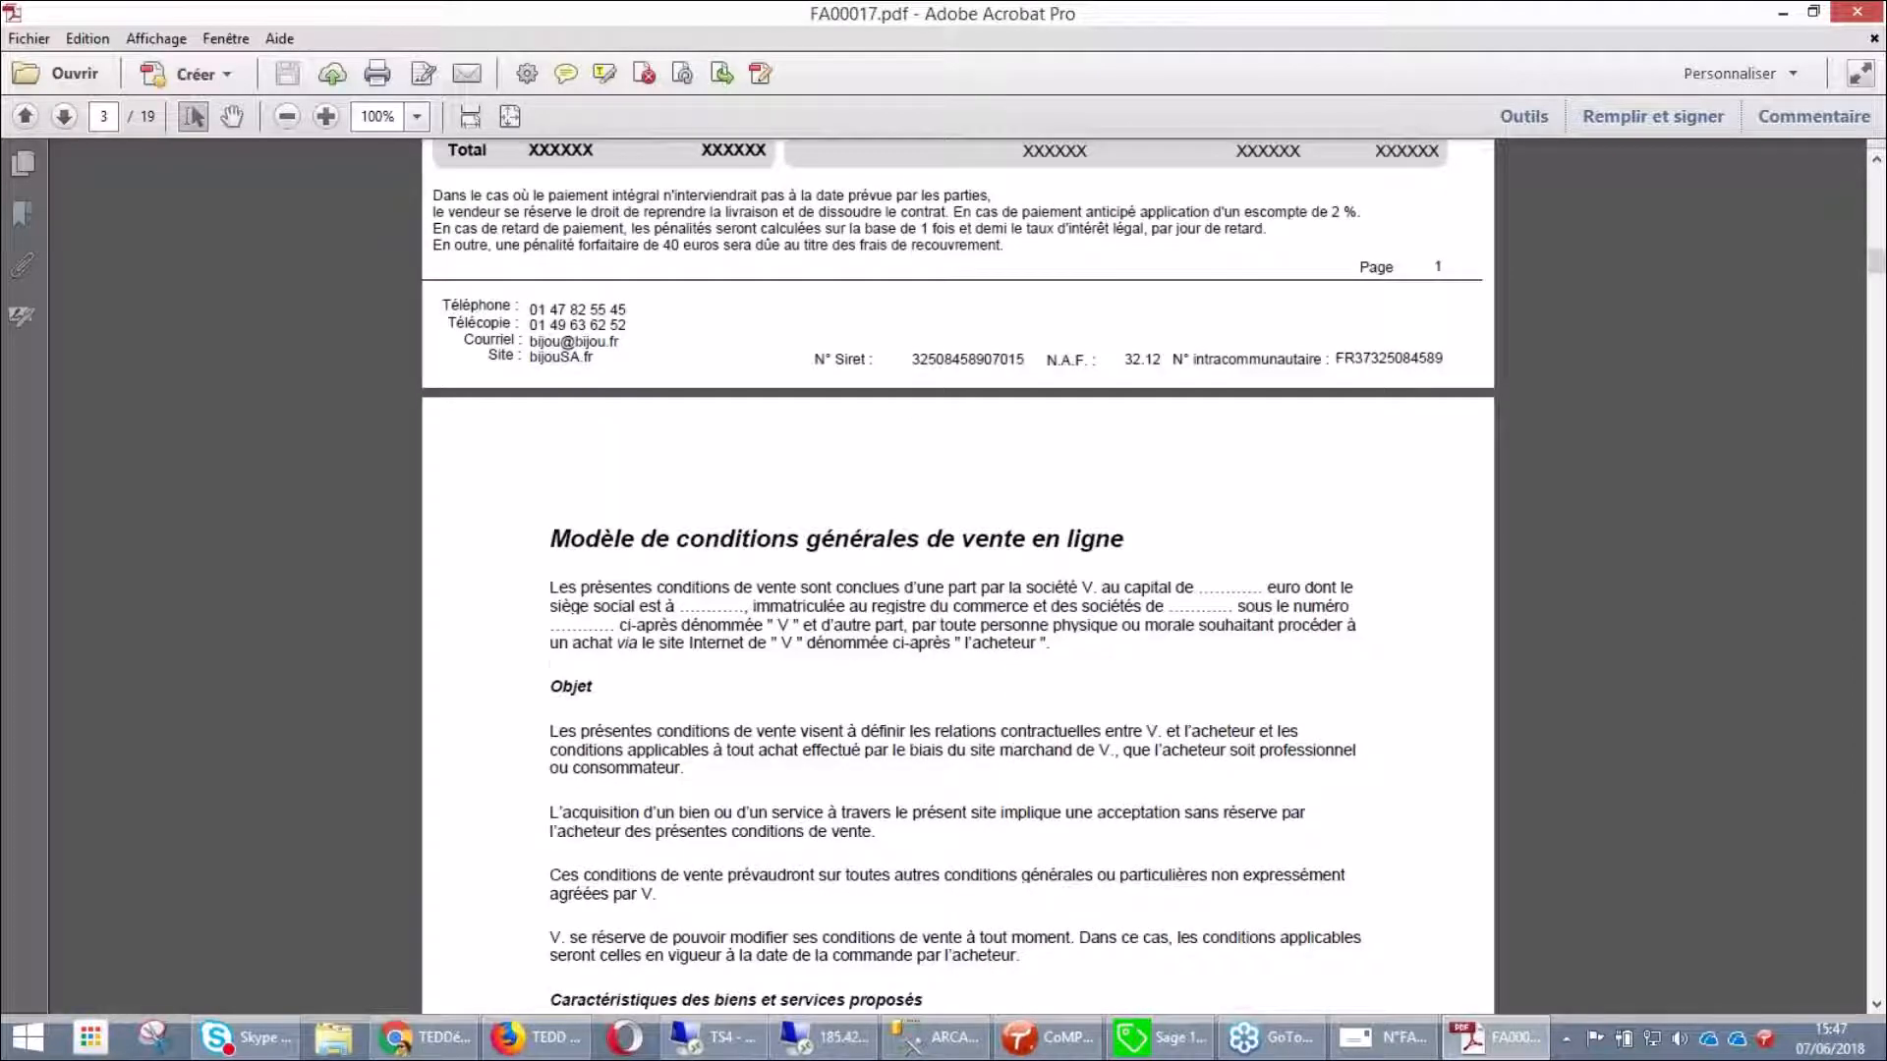
scroll(958, 575, "down", 8)
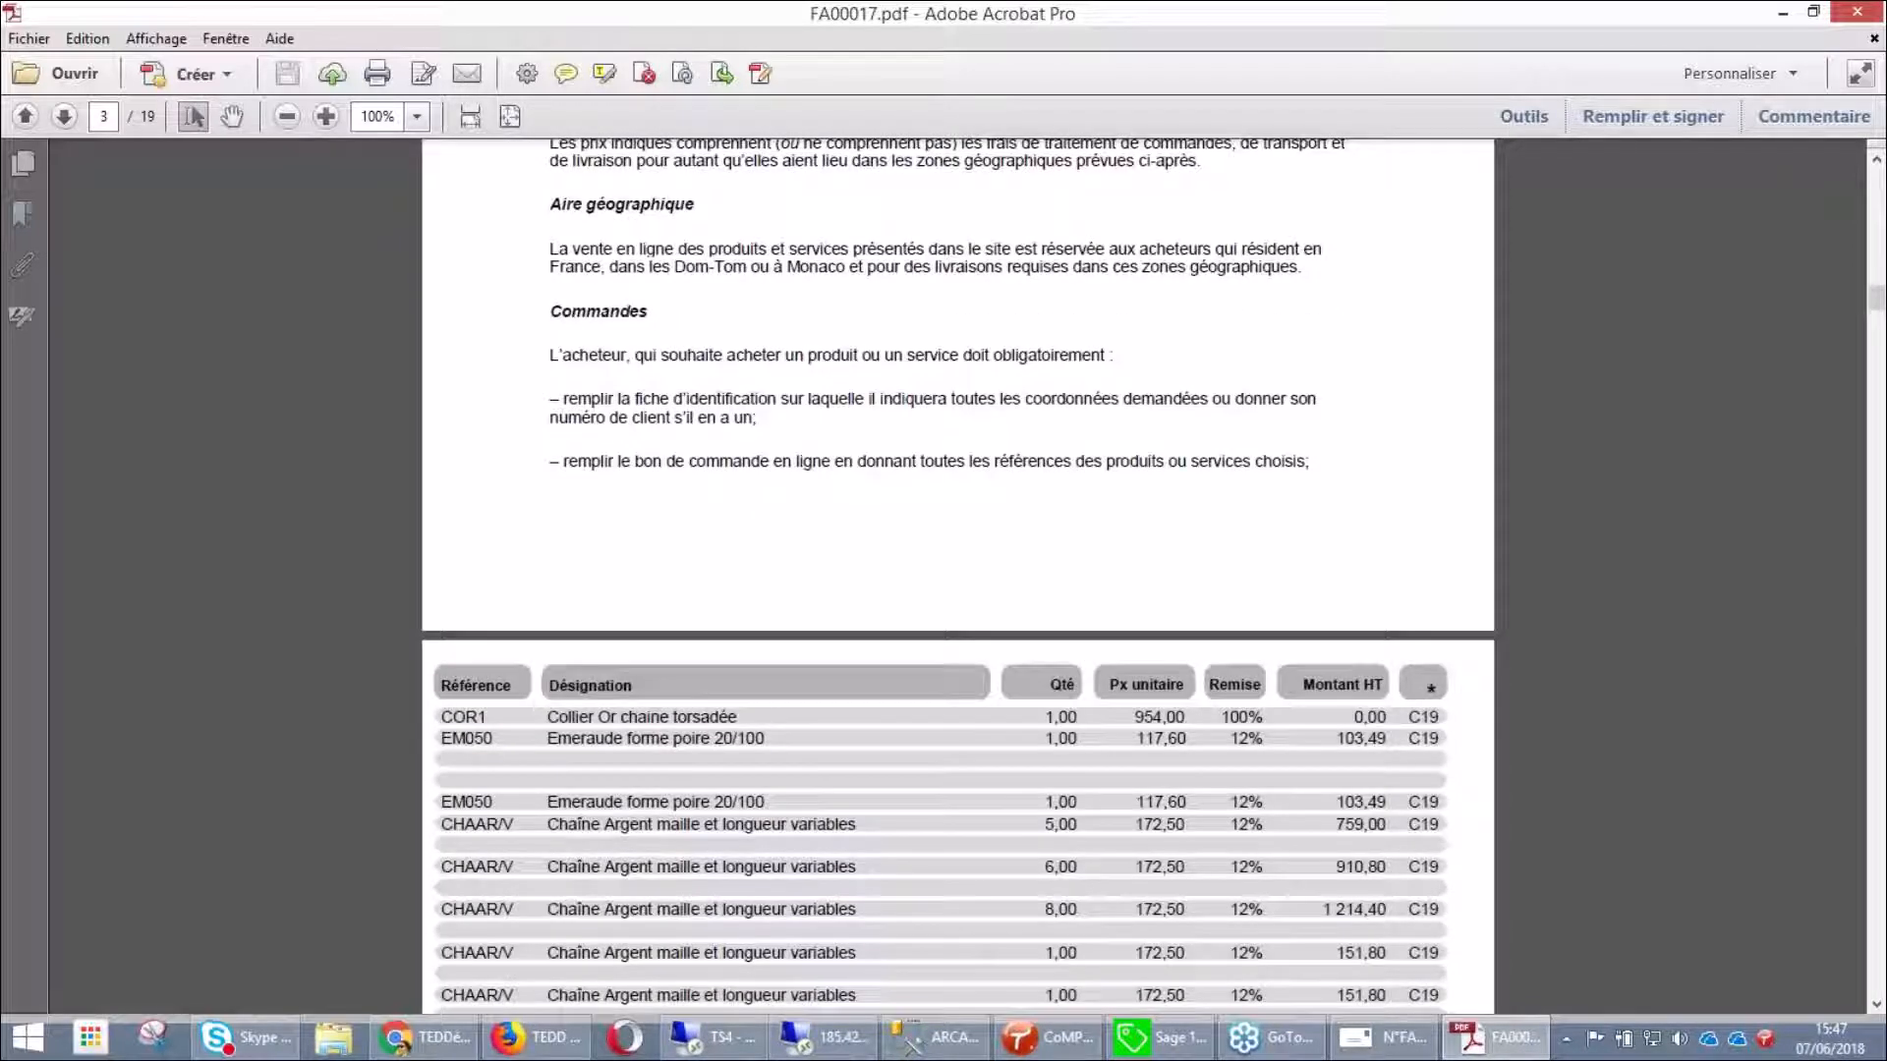
scroll(958, 575, "down", 6)
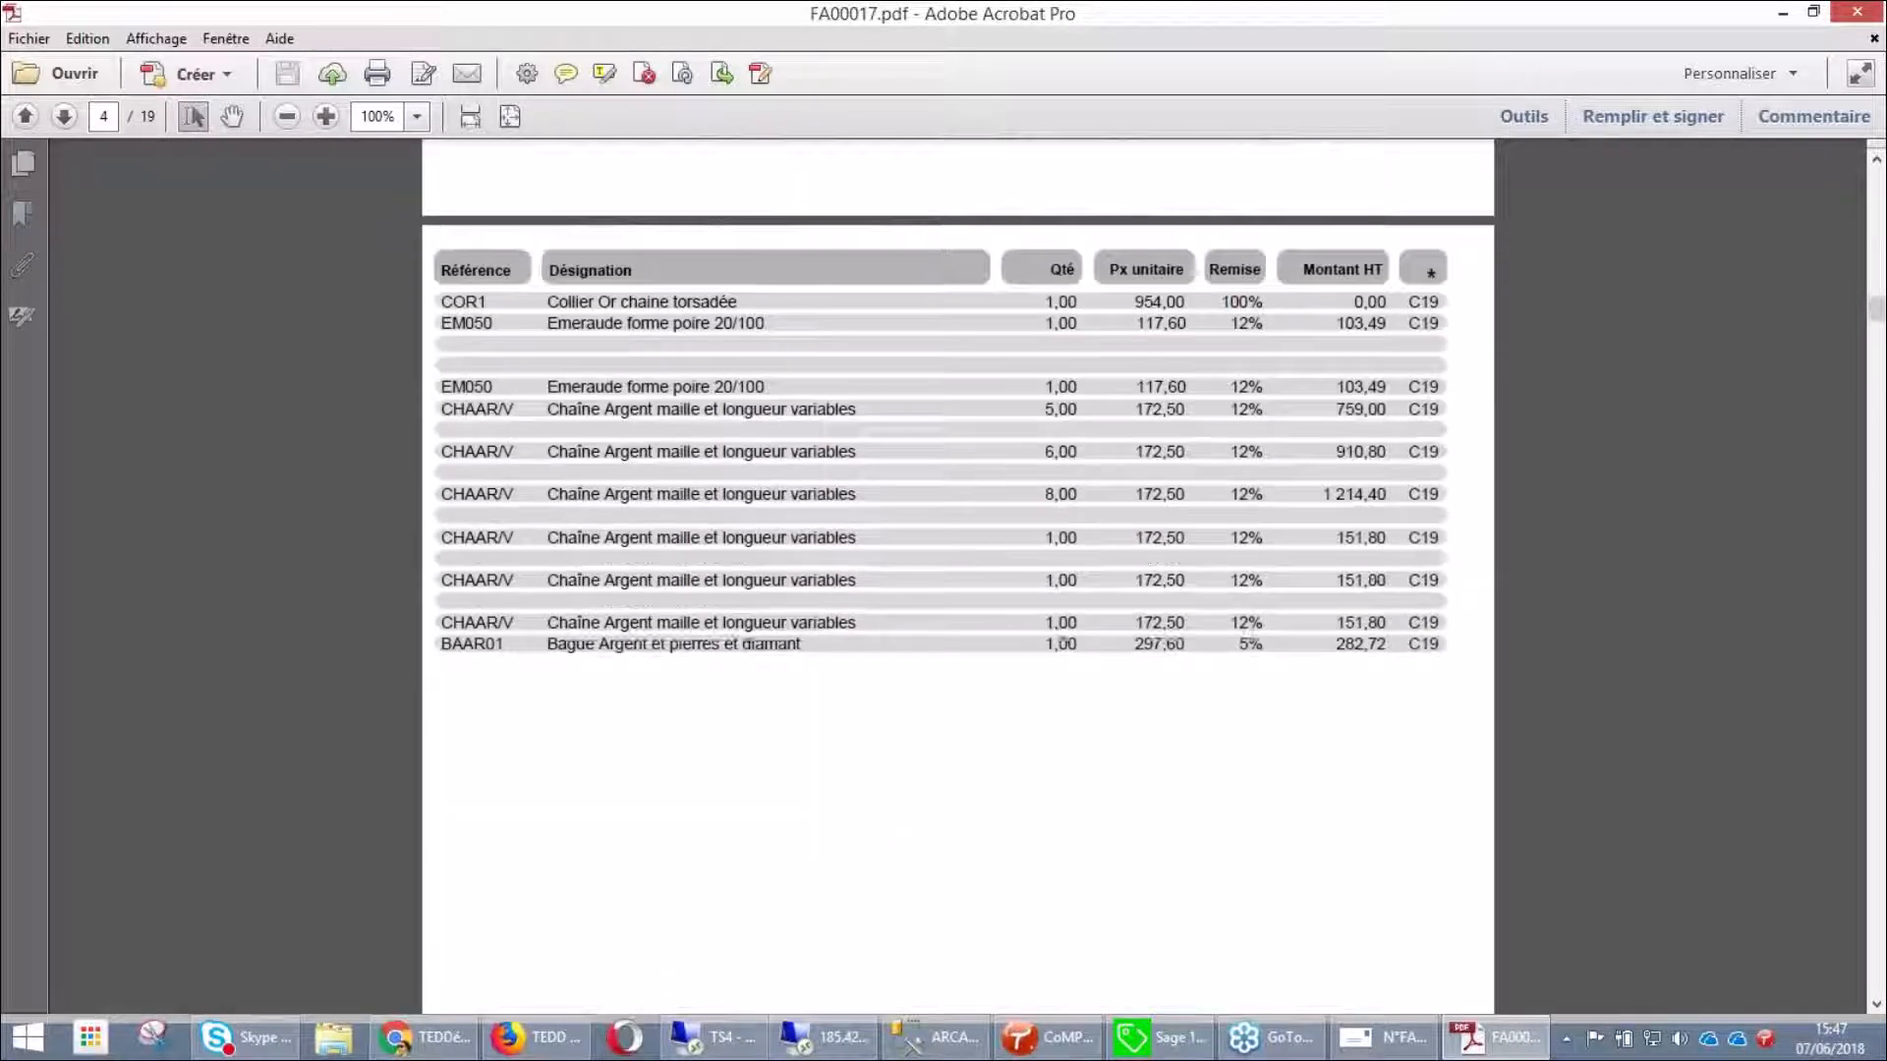
scroll(958, 575, "down", 10)
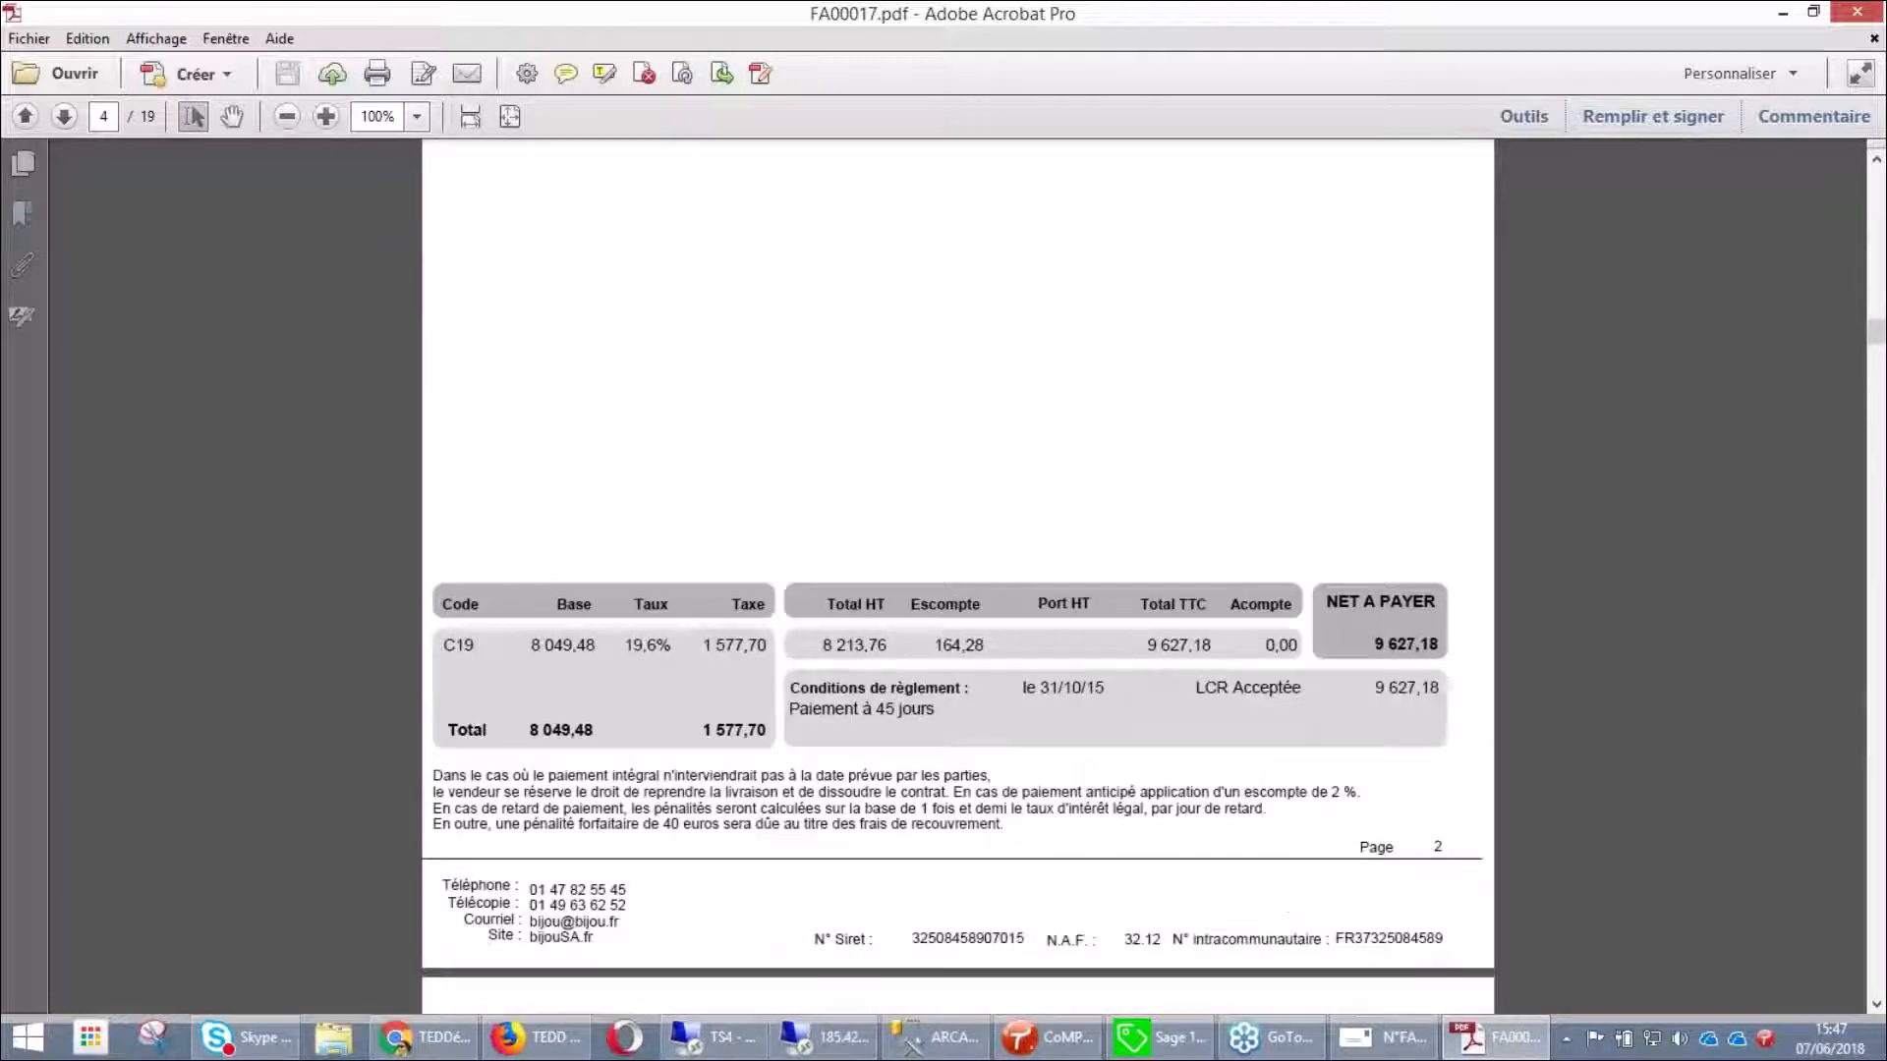
scroll(958, 575, "down", 1)
scroll(958, 575, "down", 4)
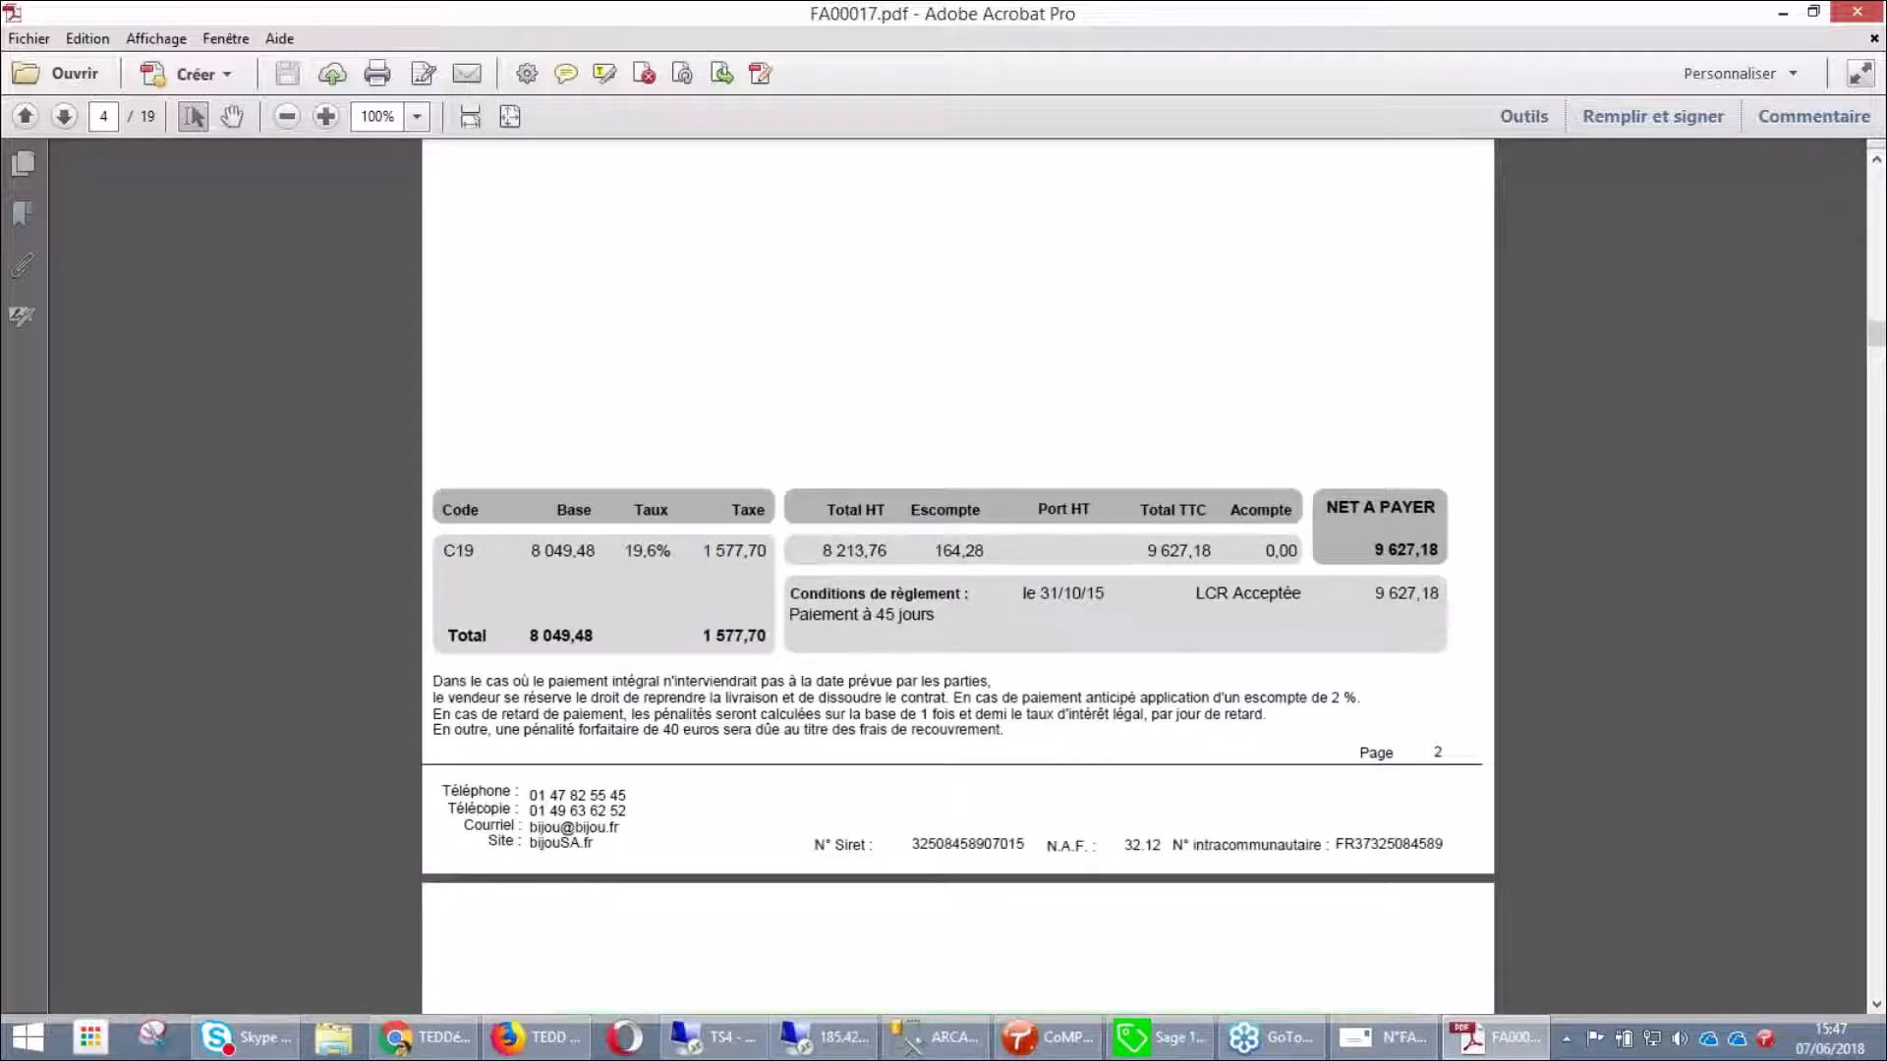
scroll(958, 575, "down", 4)
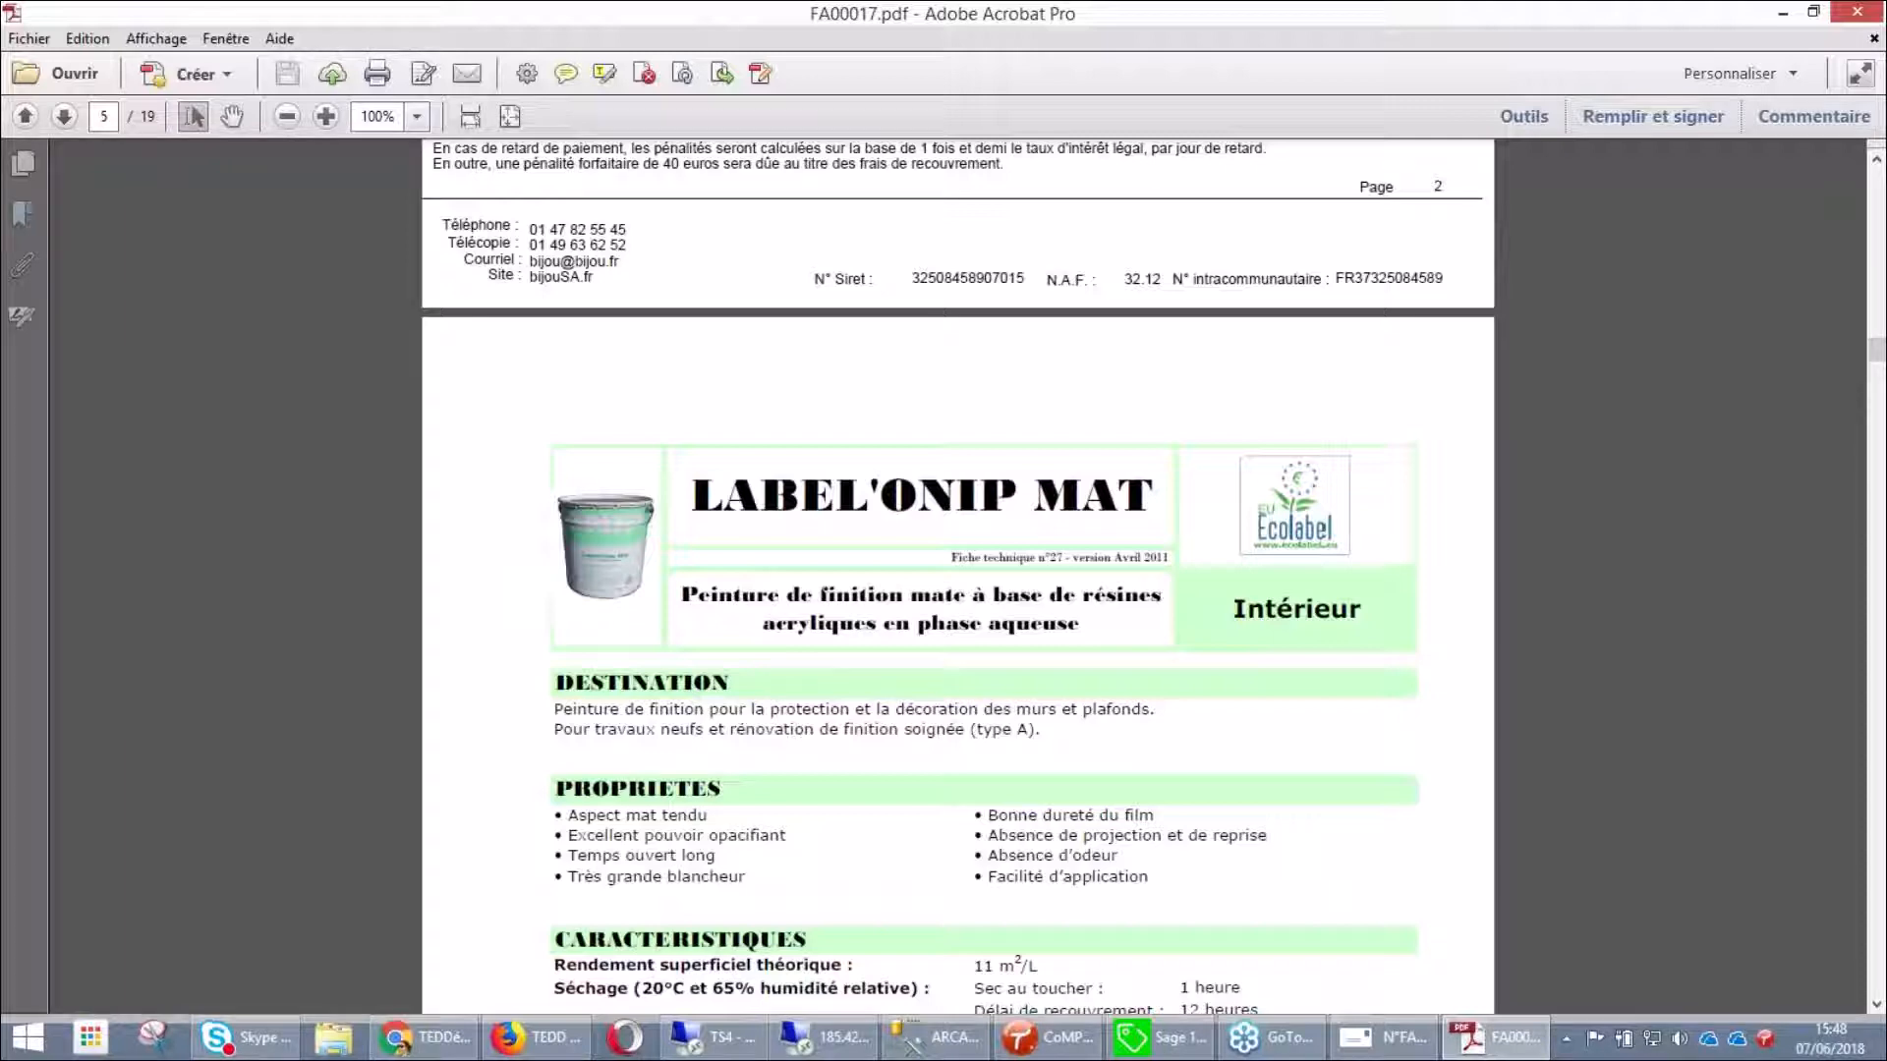
scroll(958, 580, "up", 10)
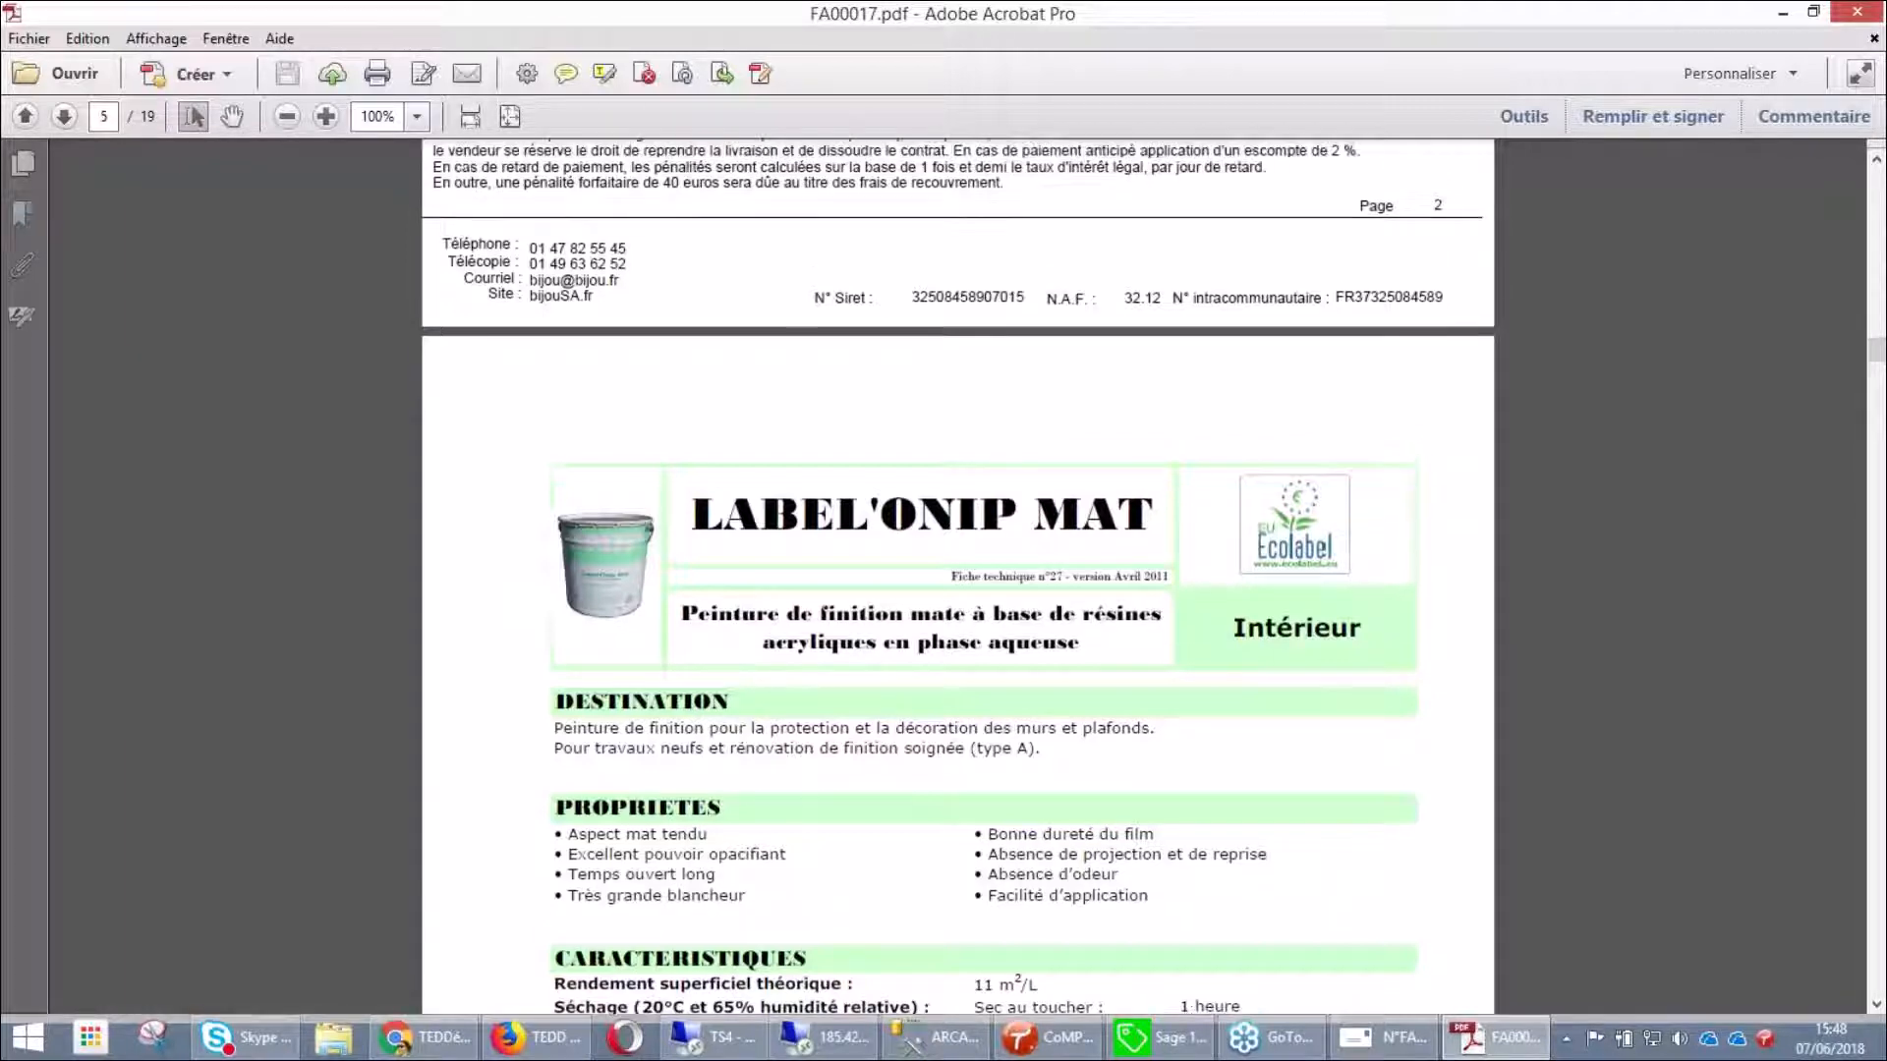
scroll(484, 313, "up", 4)
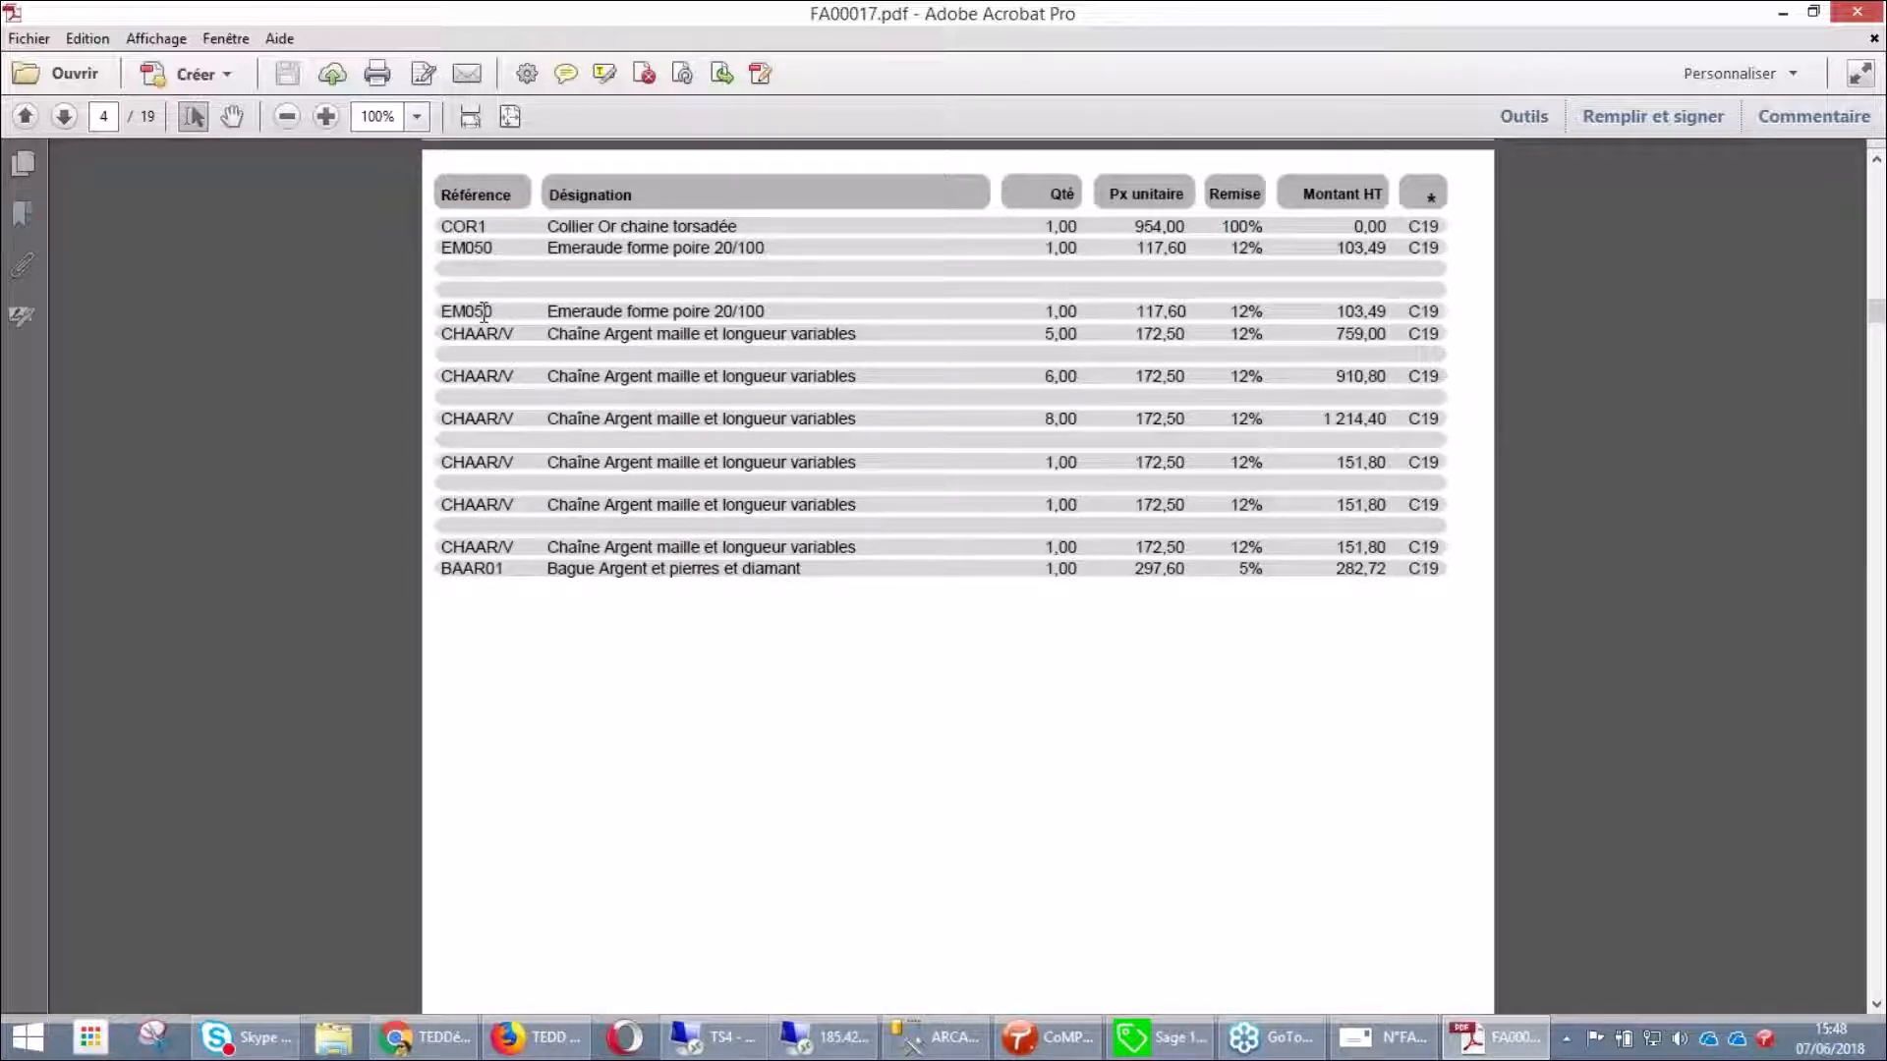
scroll(1327, 732, "down", 8)
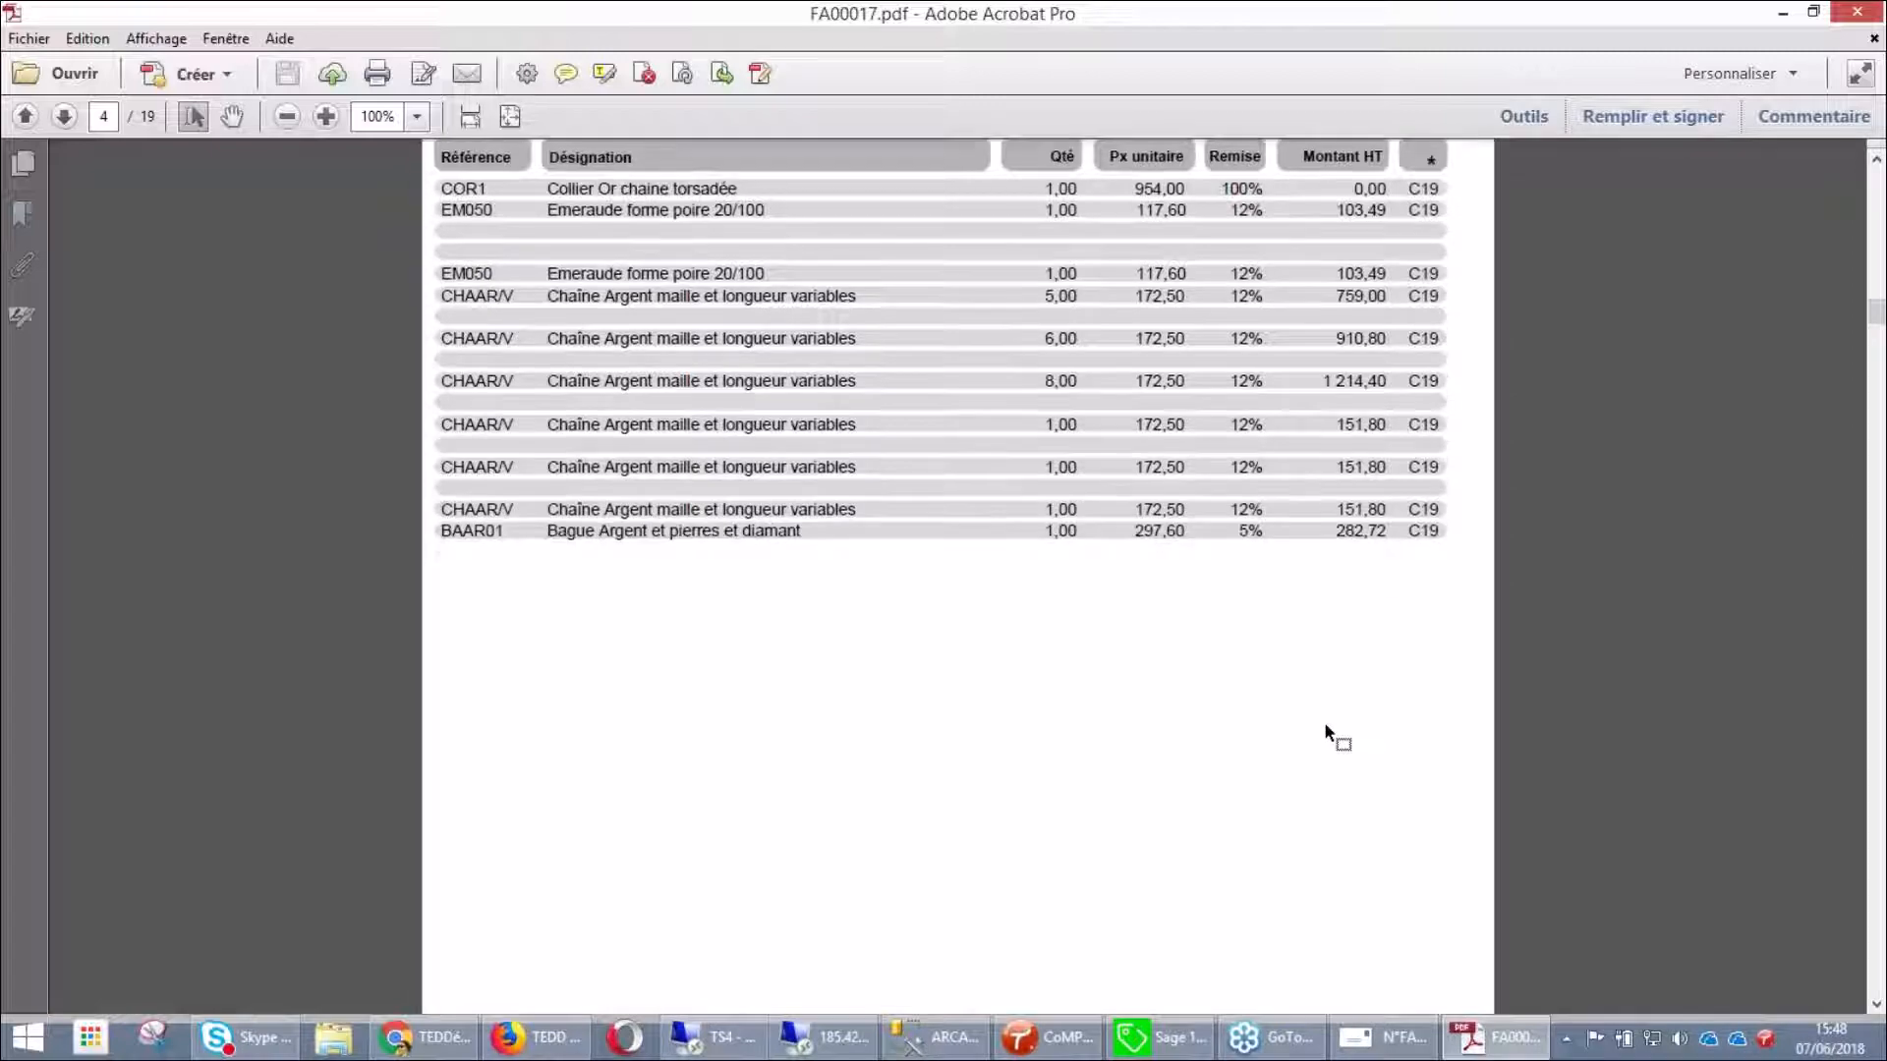
scroll(1332, 737, "down", 15)
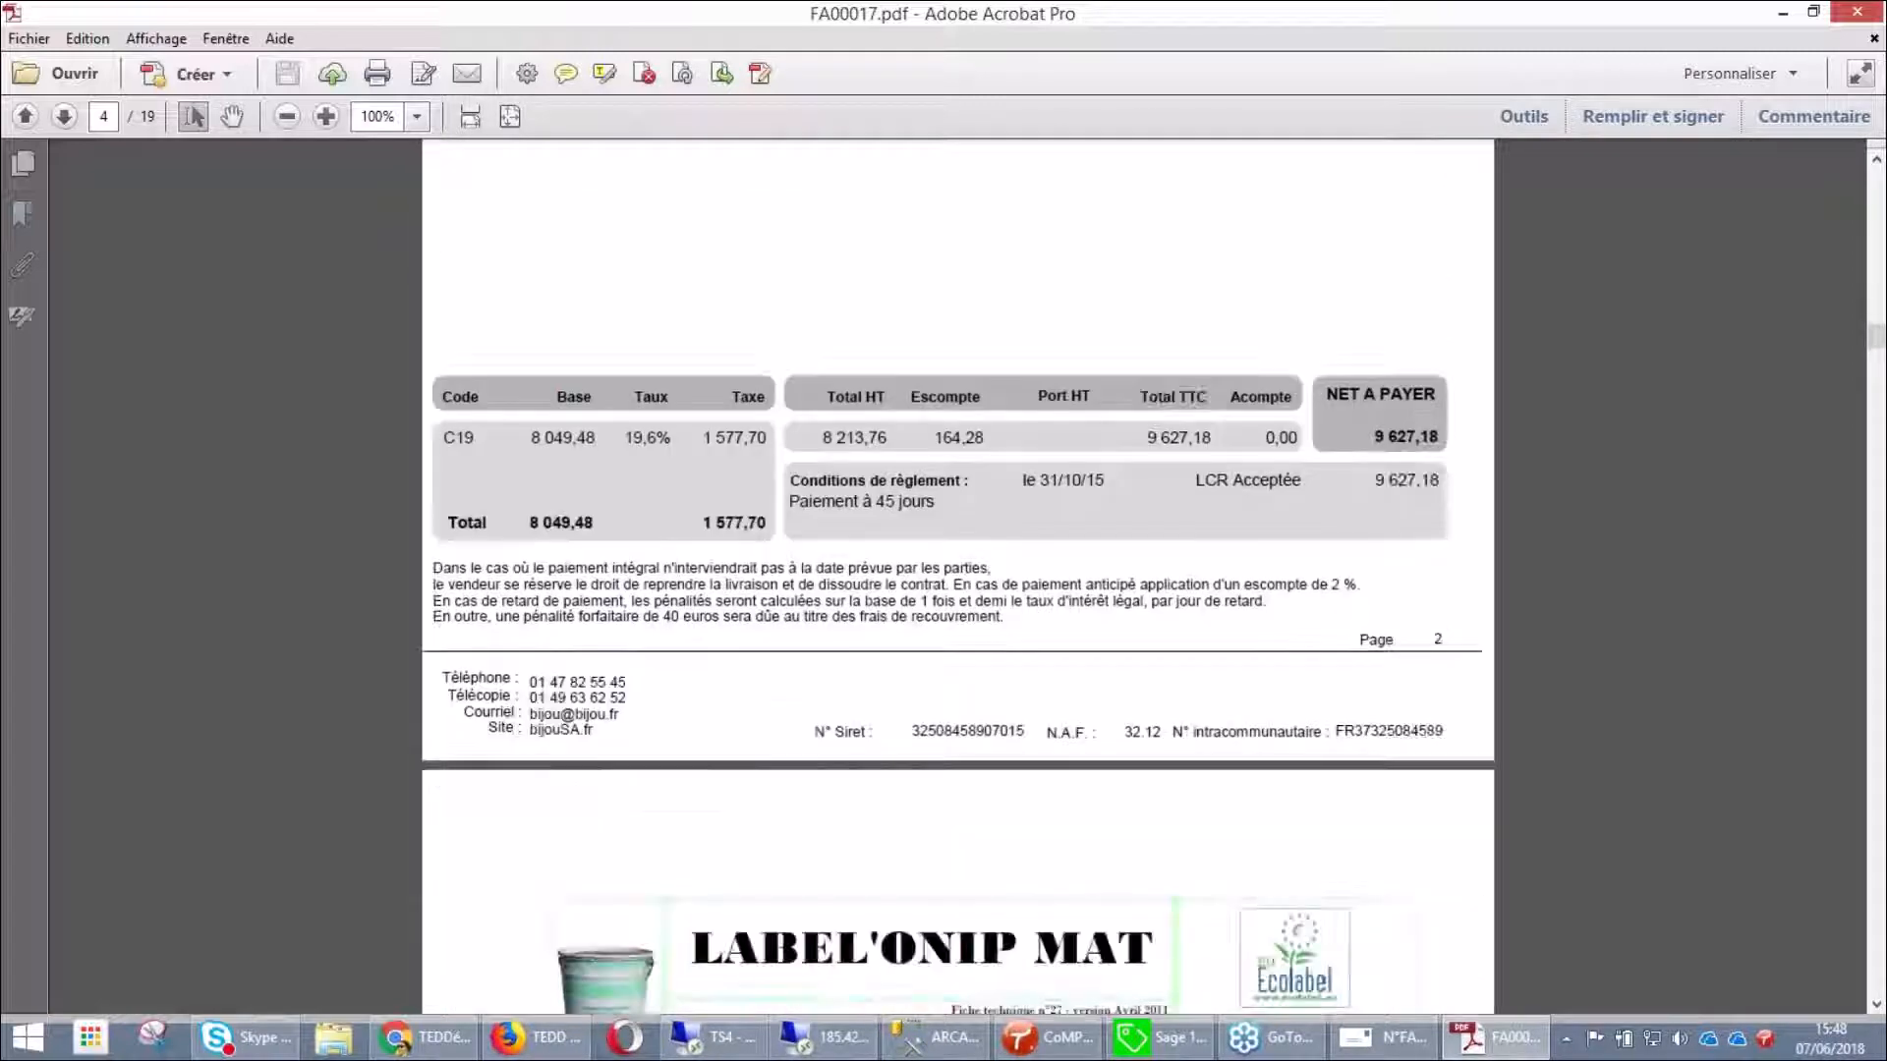
scroll(958, 575, "down", 5)
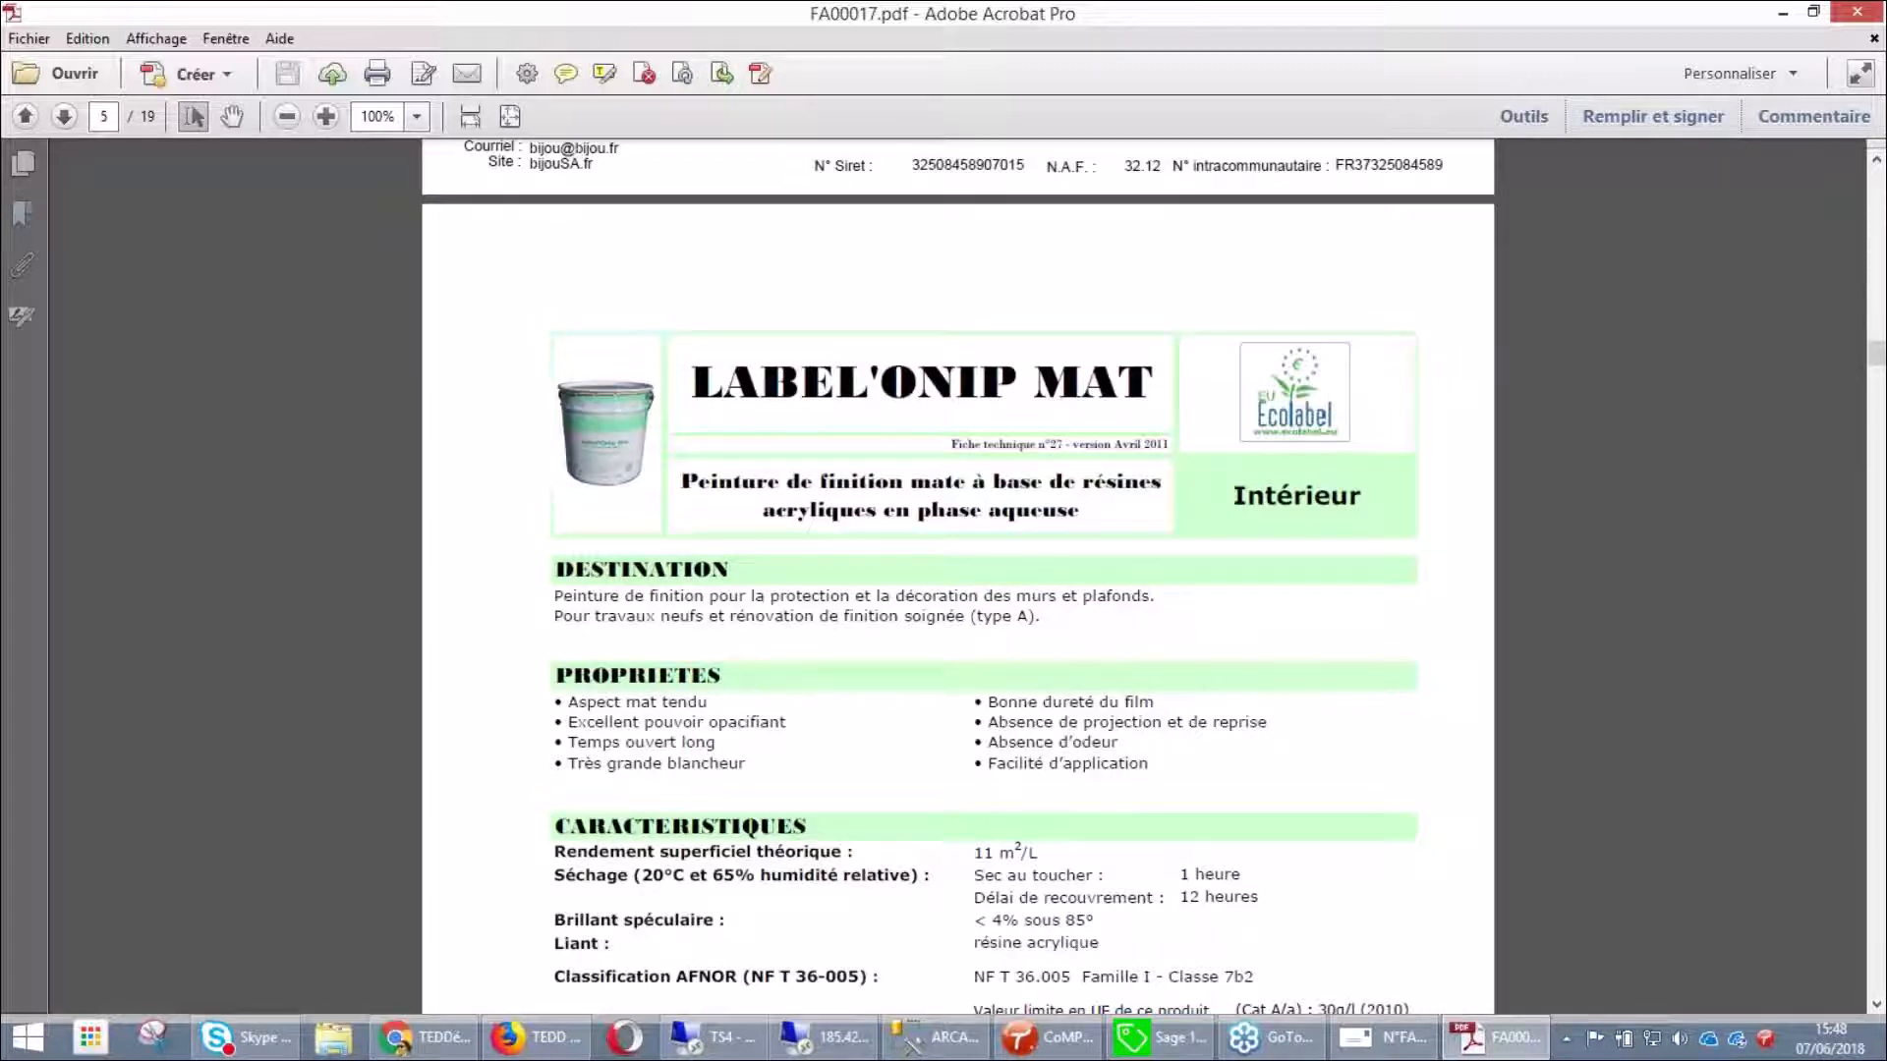
scroll(958, 579, "down", 6)
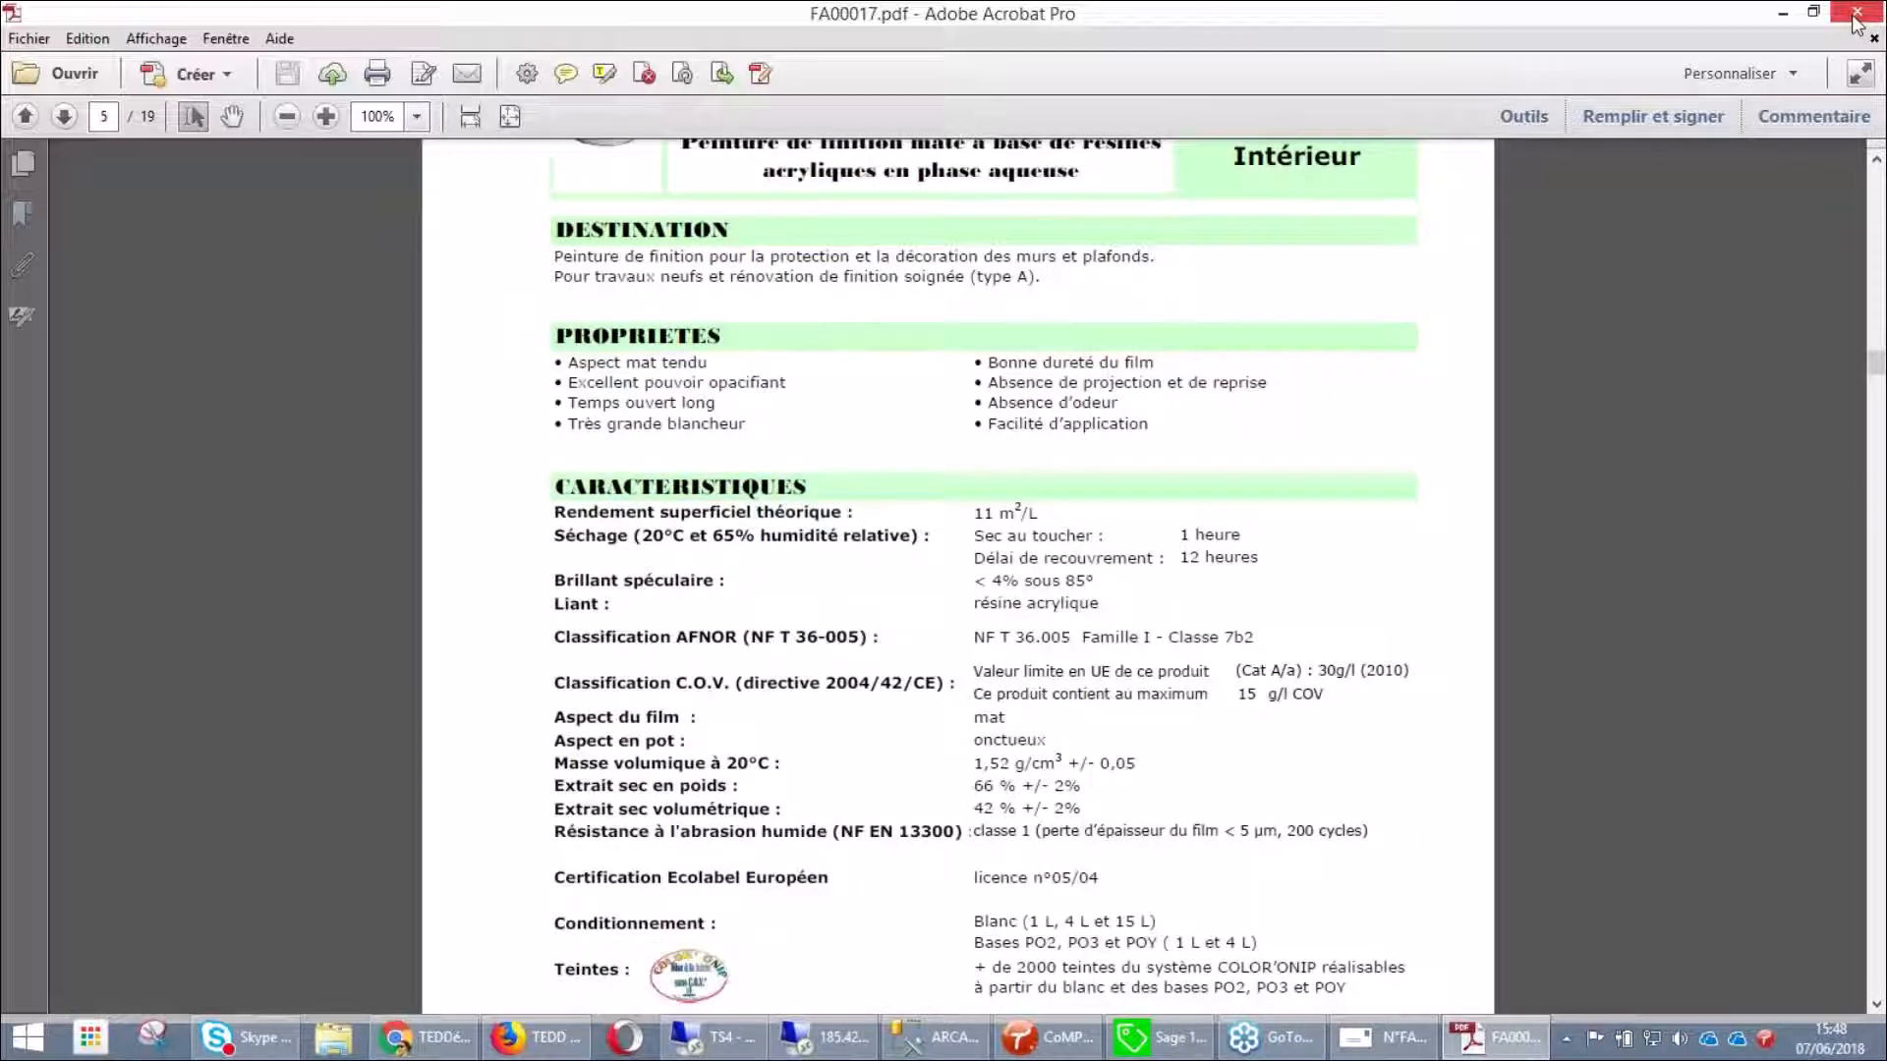
left_click(1857, 24)
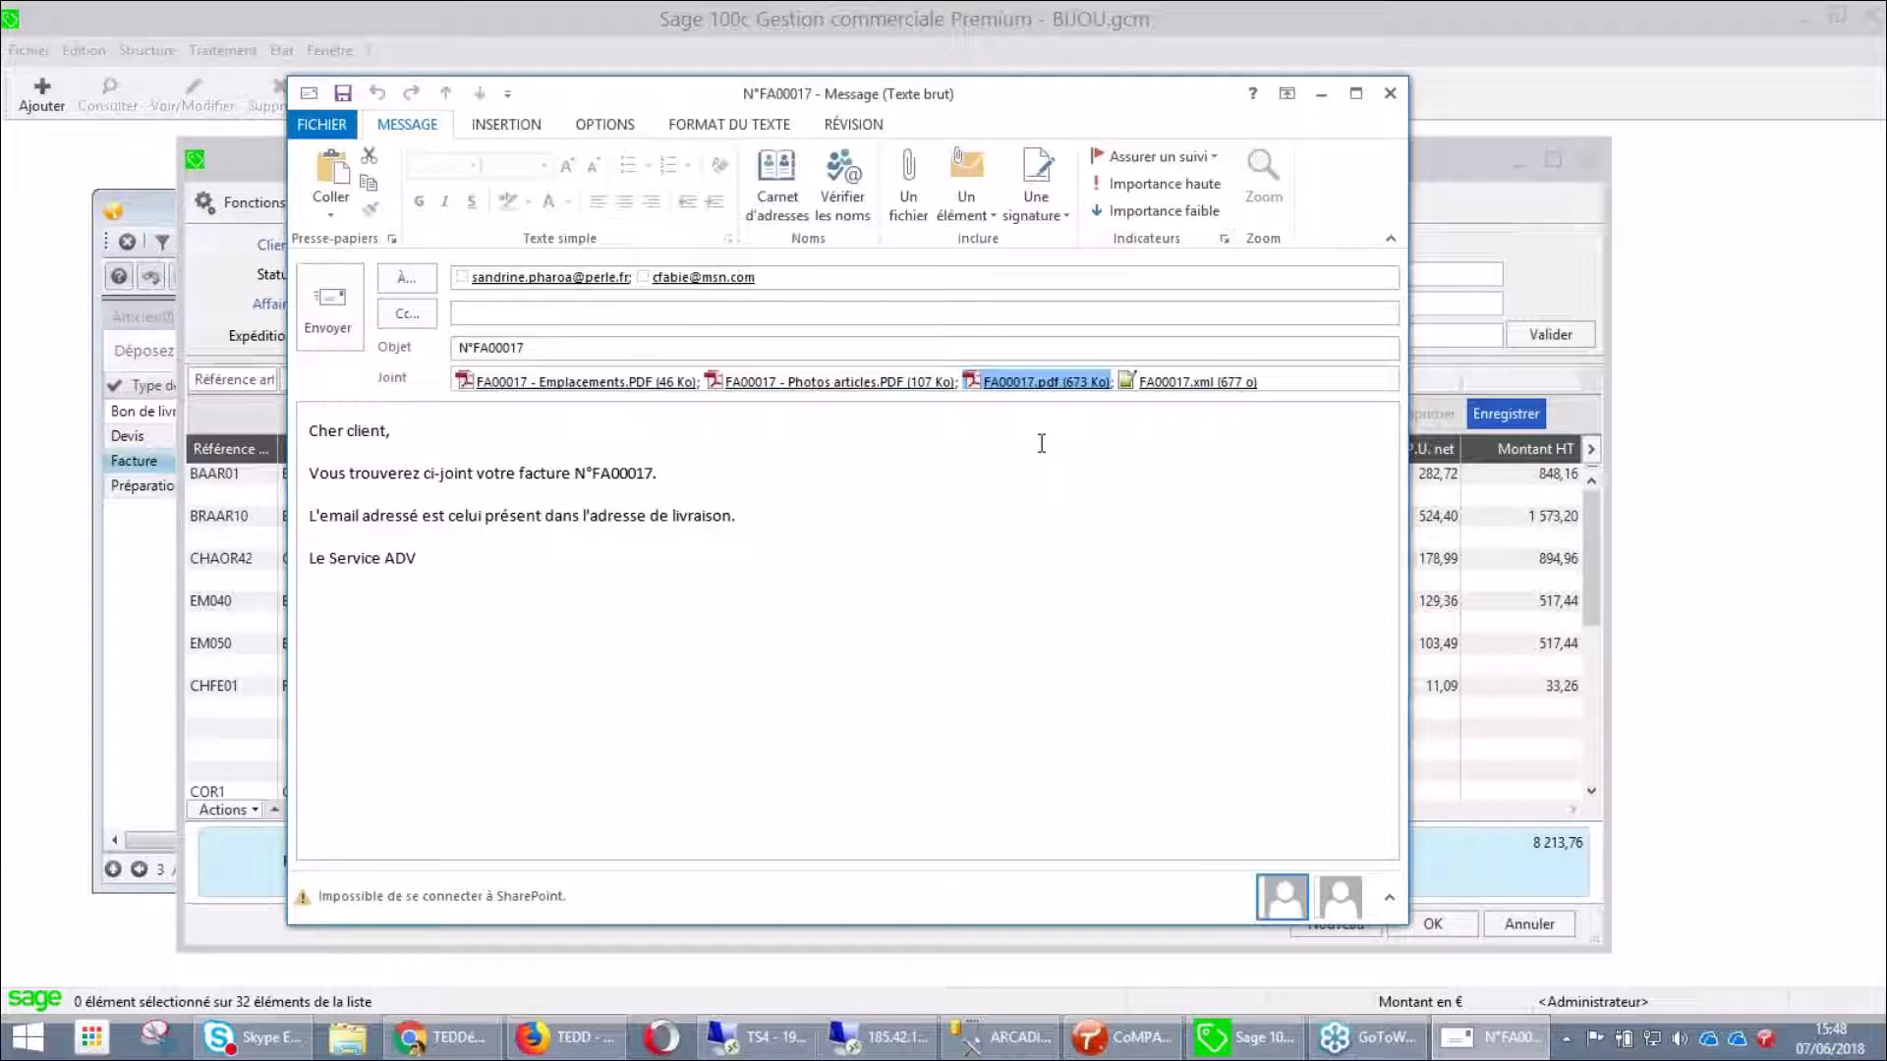
Open FA00017 - Photos articles.PDF, scroll to the BAAR01 ring photo, then close it
left_click(853, 382)
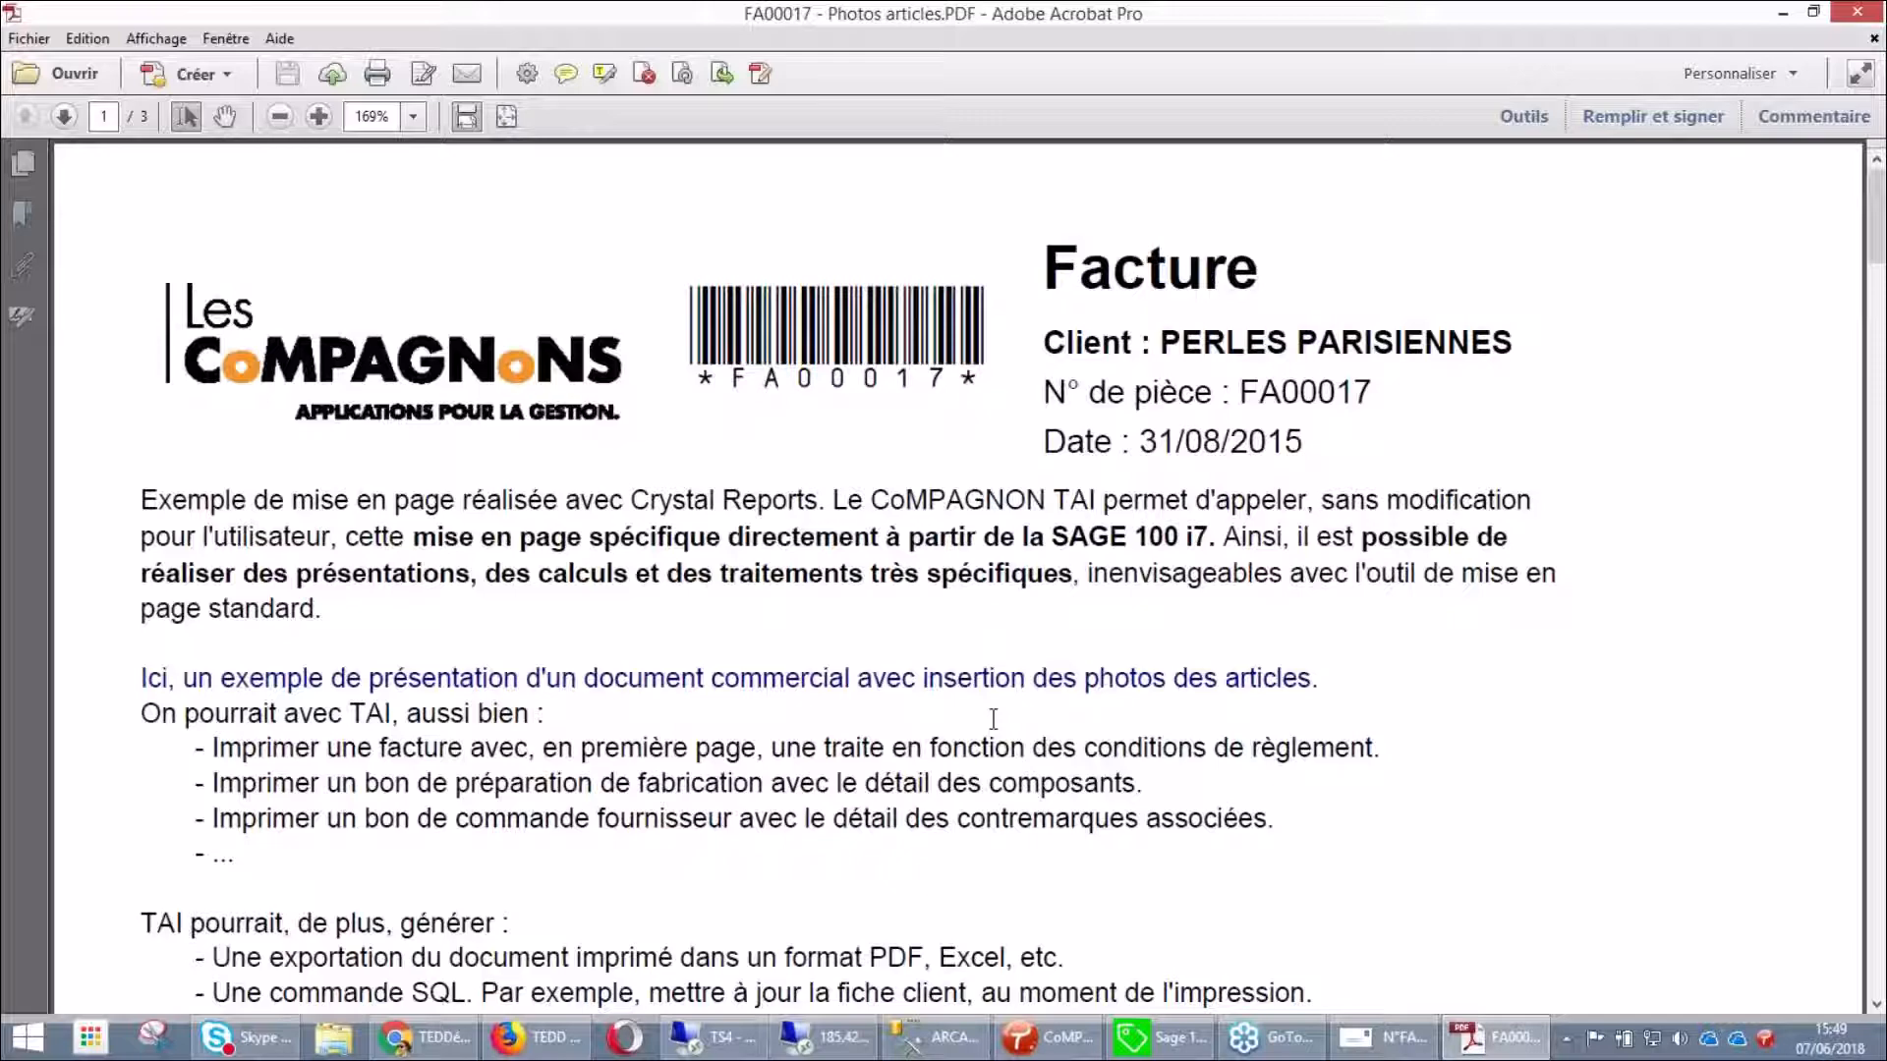
scroll(994, 719, "down", 3)
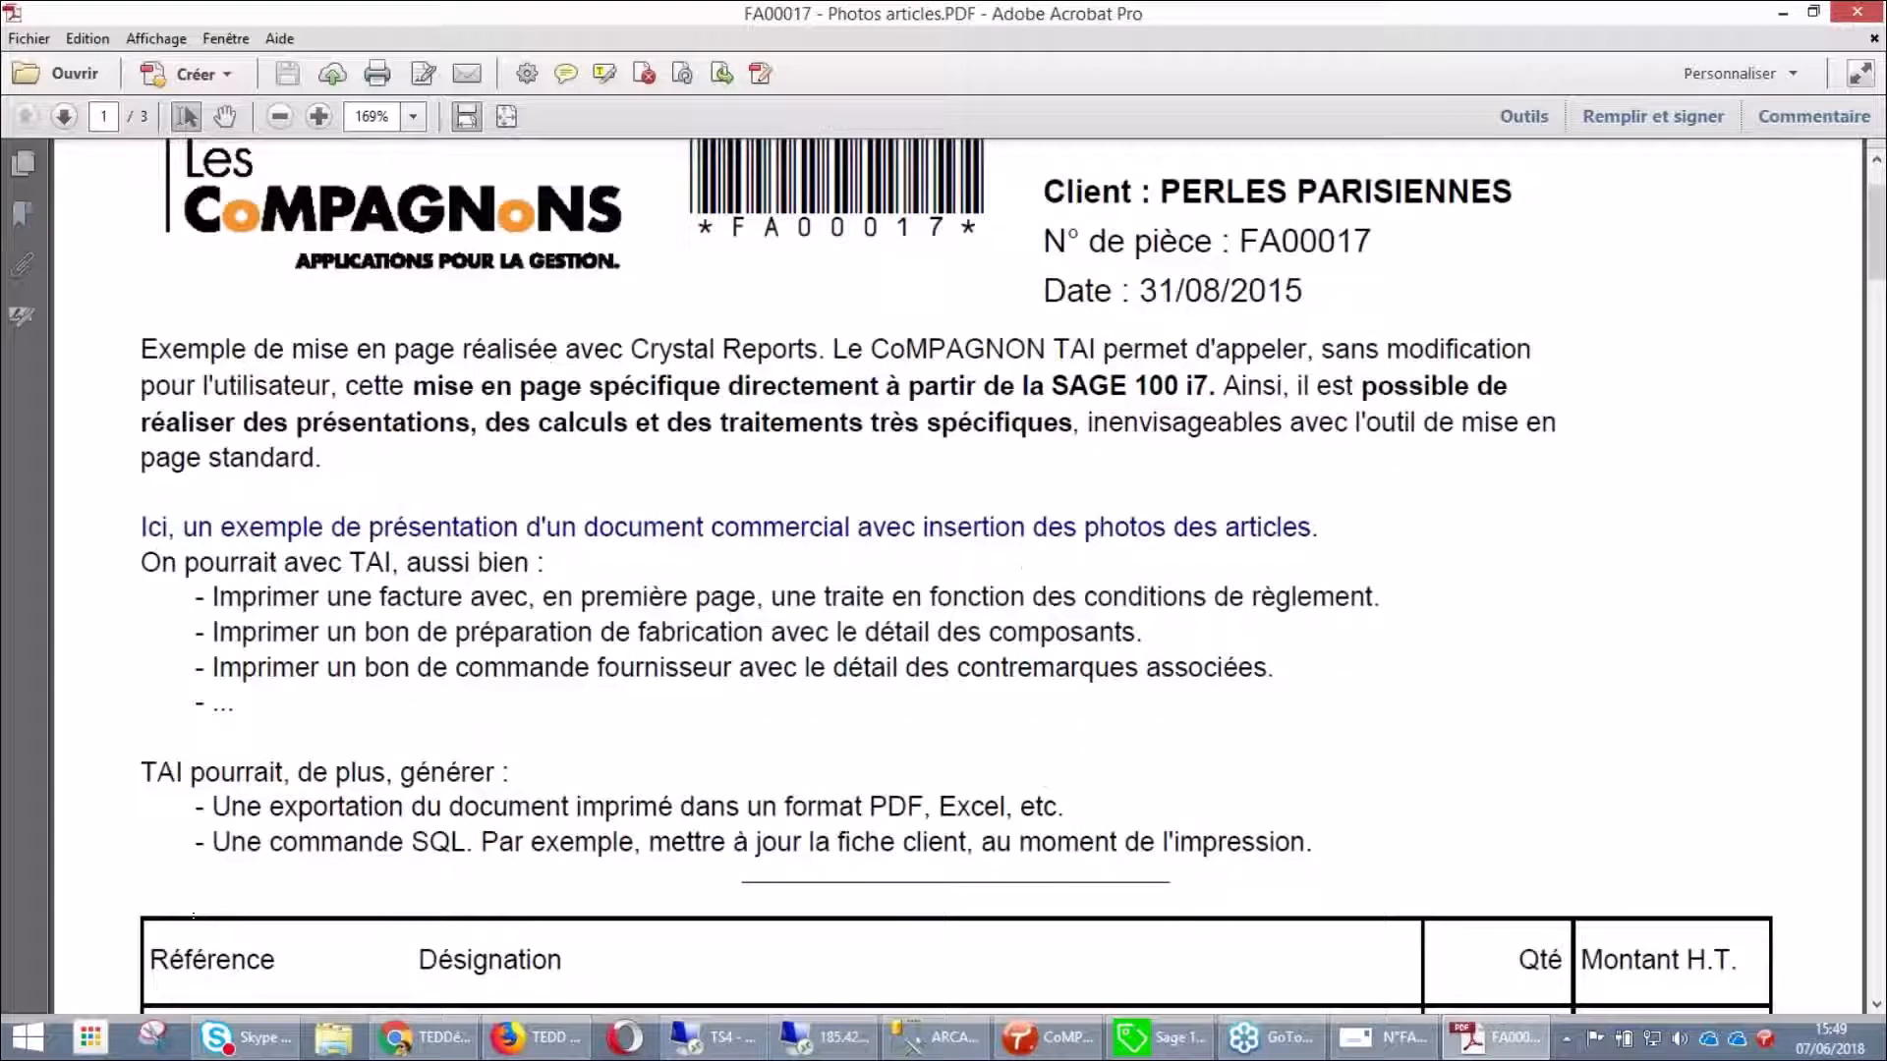
scroll(982, 570, "down", 12)
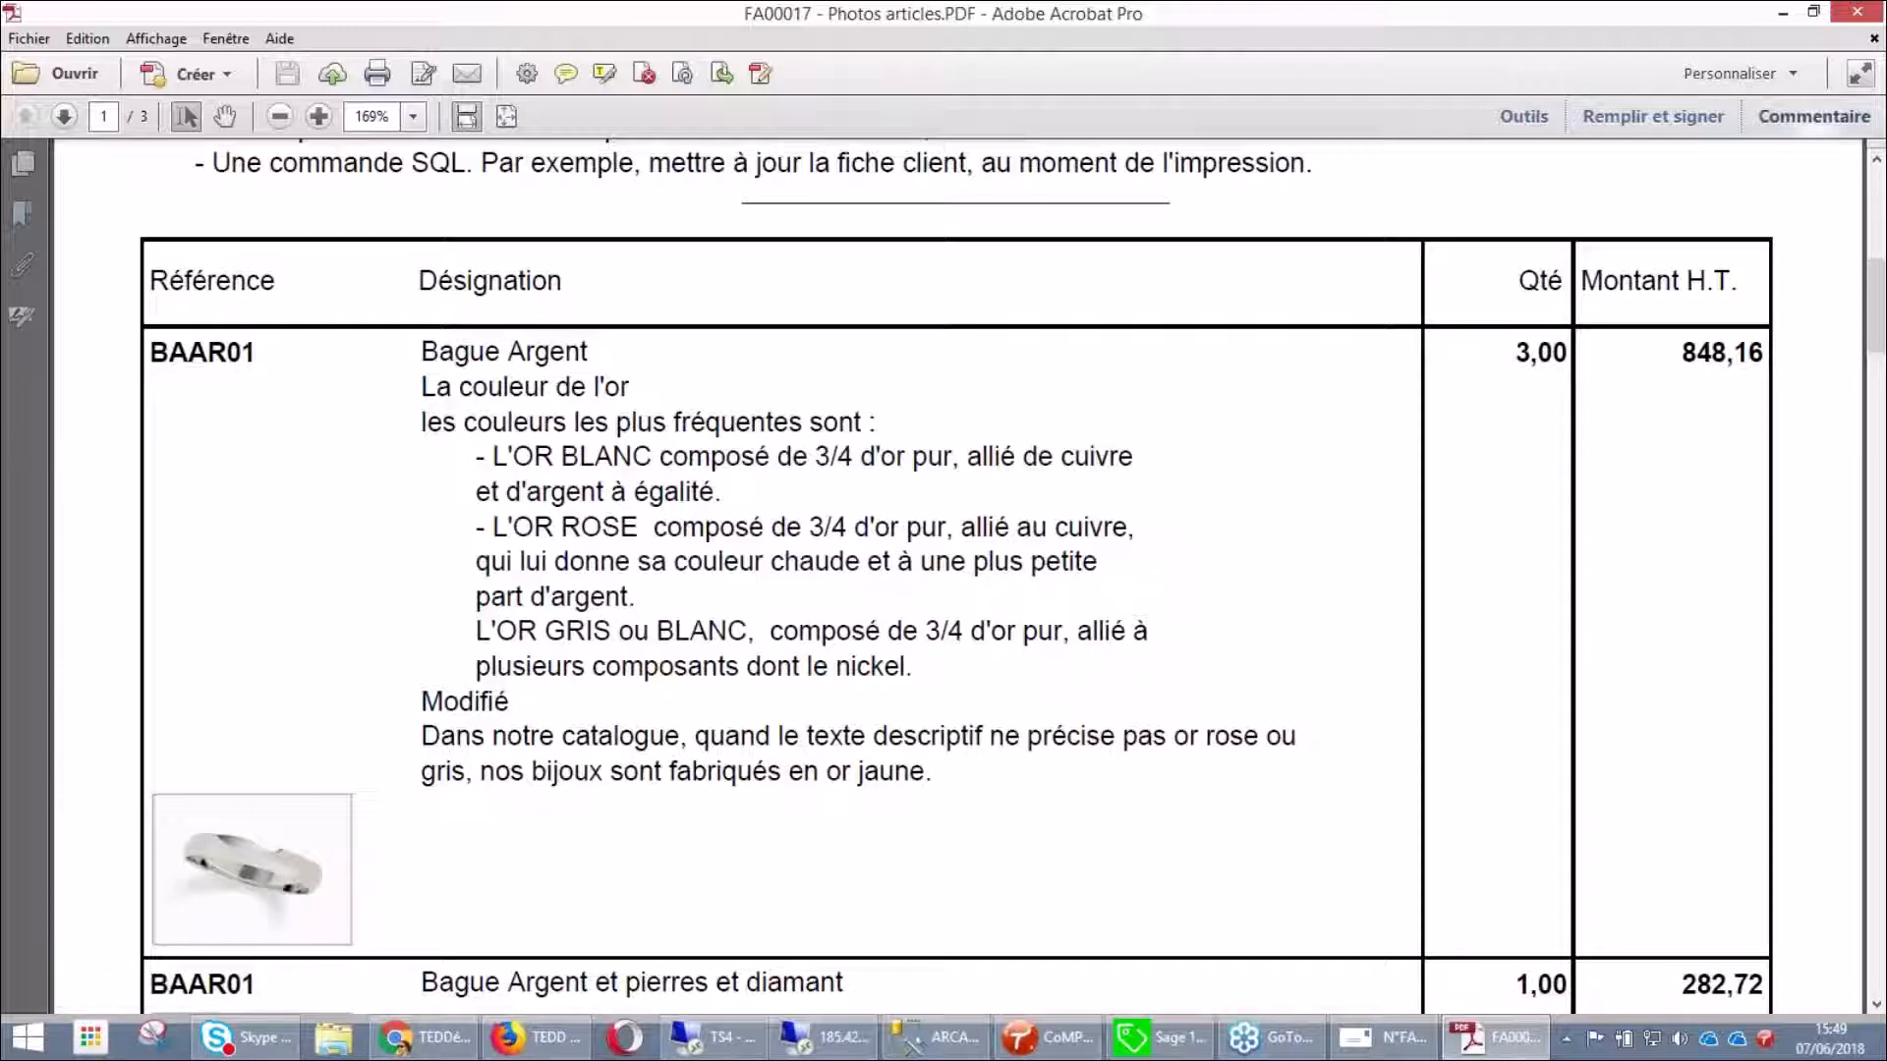
left_click(1857, 14)
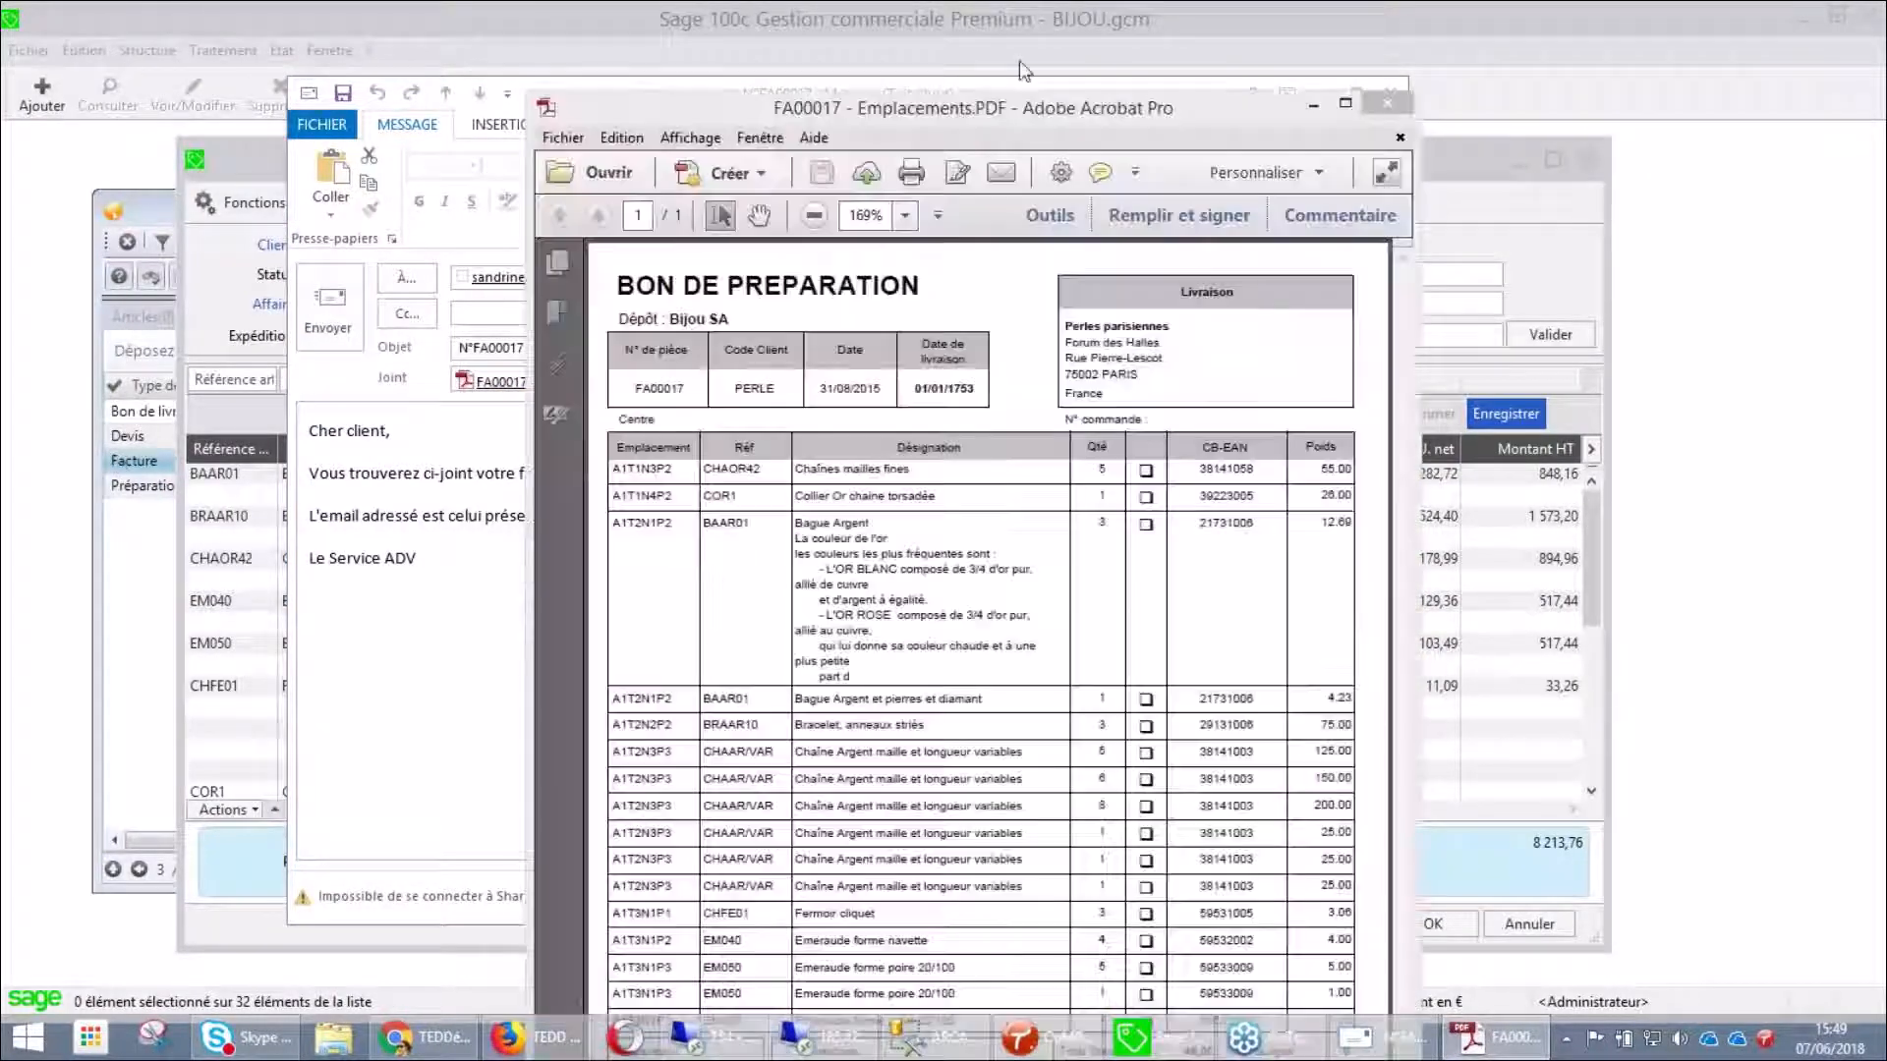
Read the maximized Emplacements PDF, close it, answer Oui, and close the FA00017 e-mail draft
double_click(979, 8)
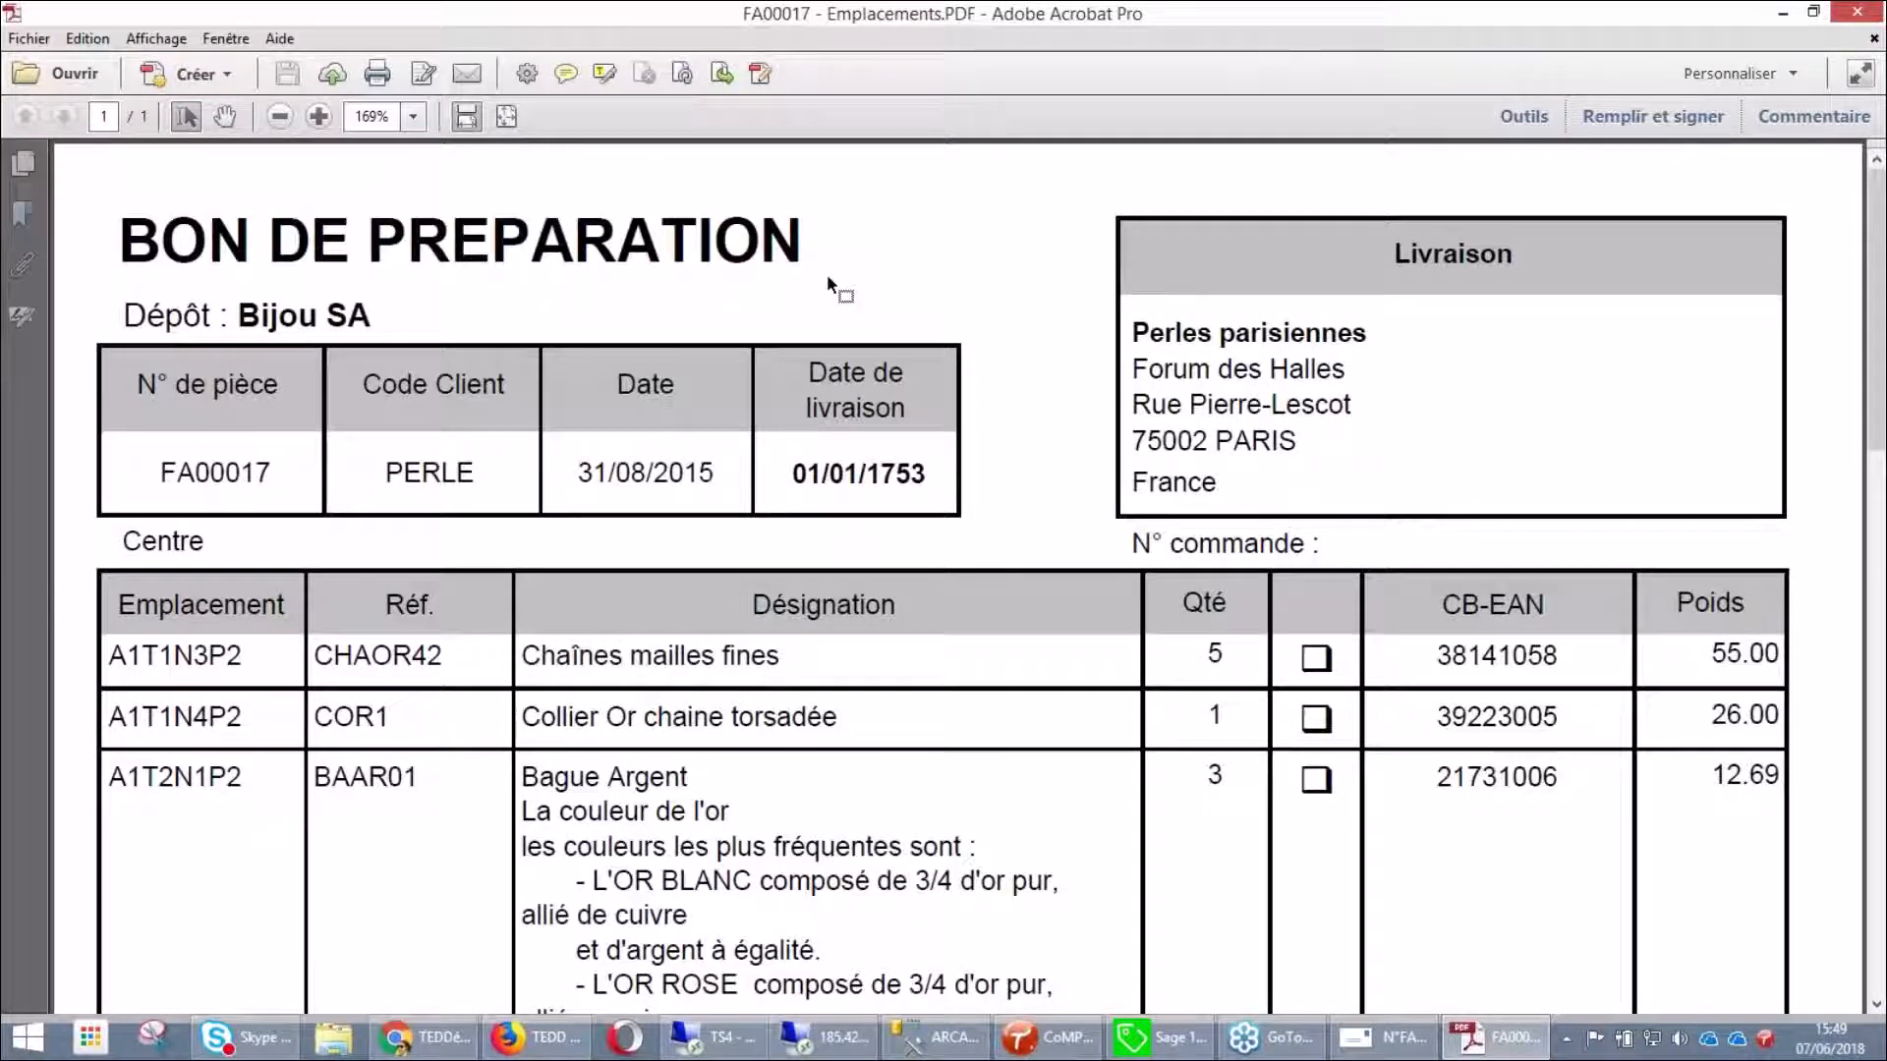
scroll(828, 274, "down", 3)
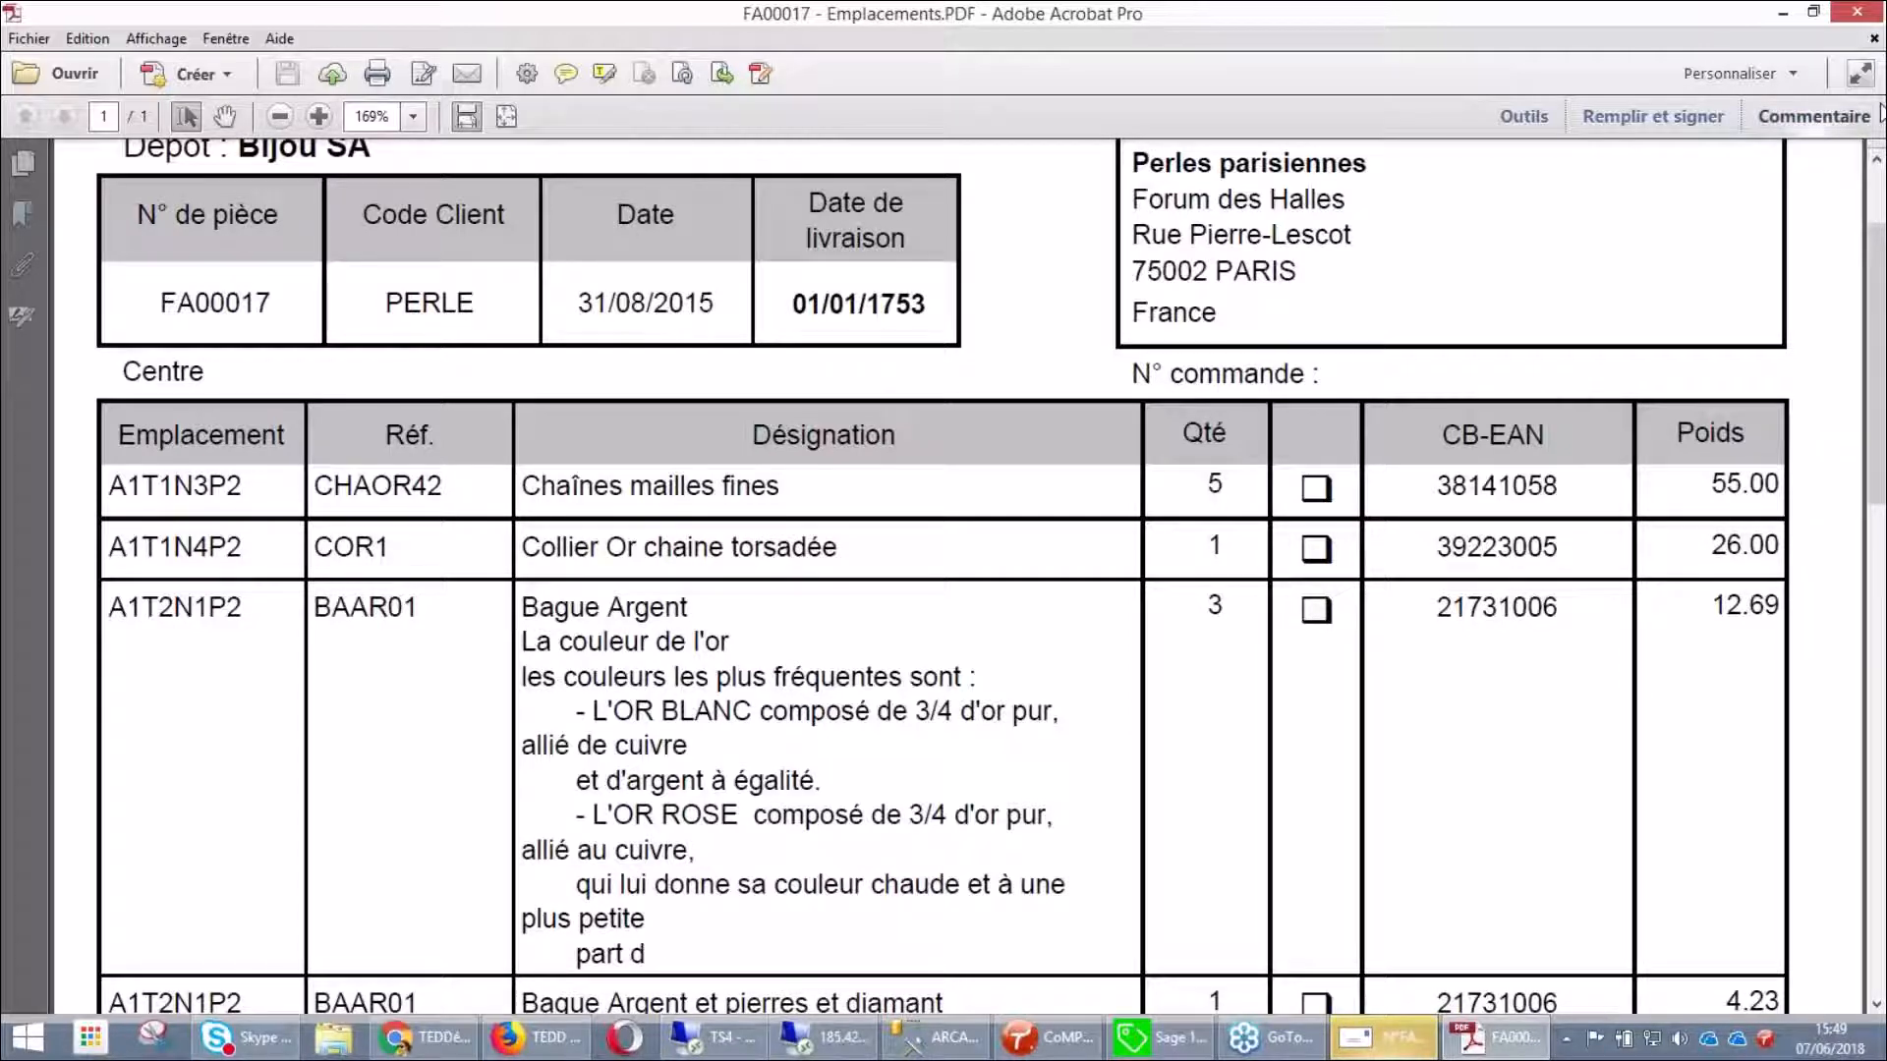
left_click(1854, 17)
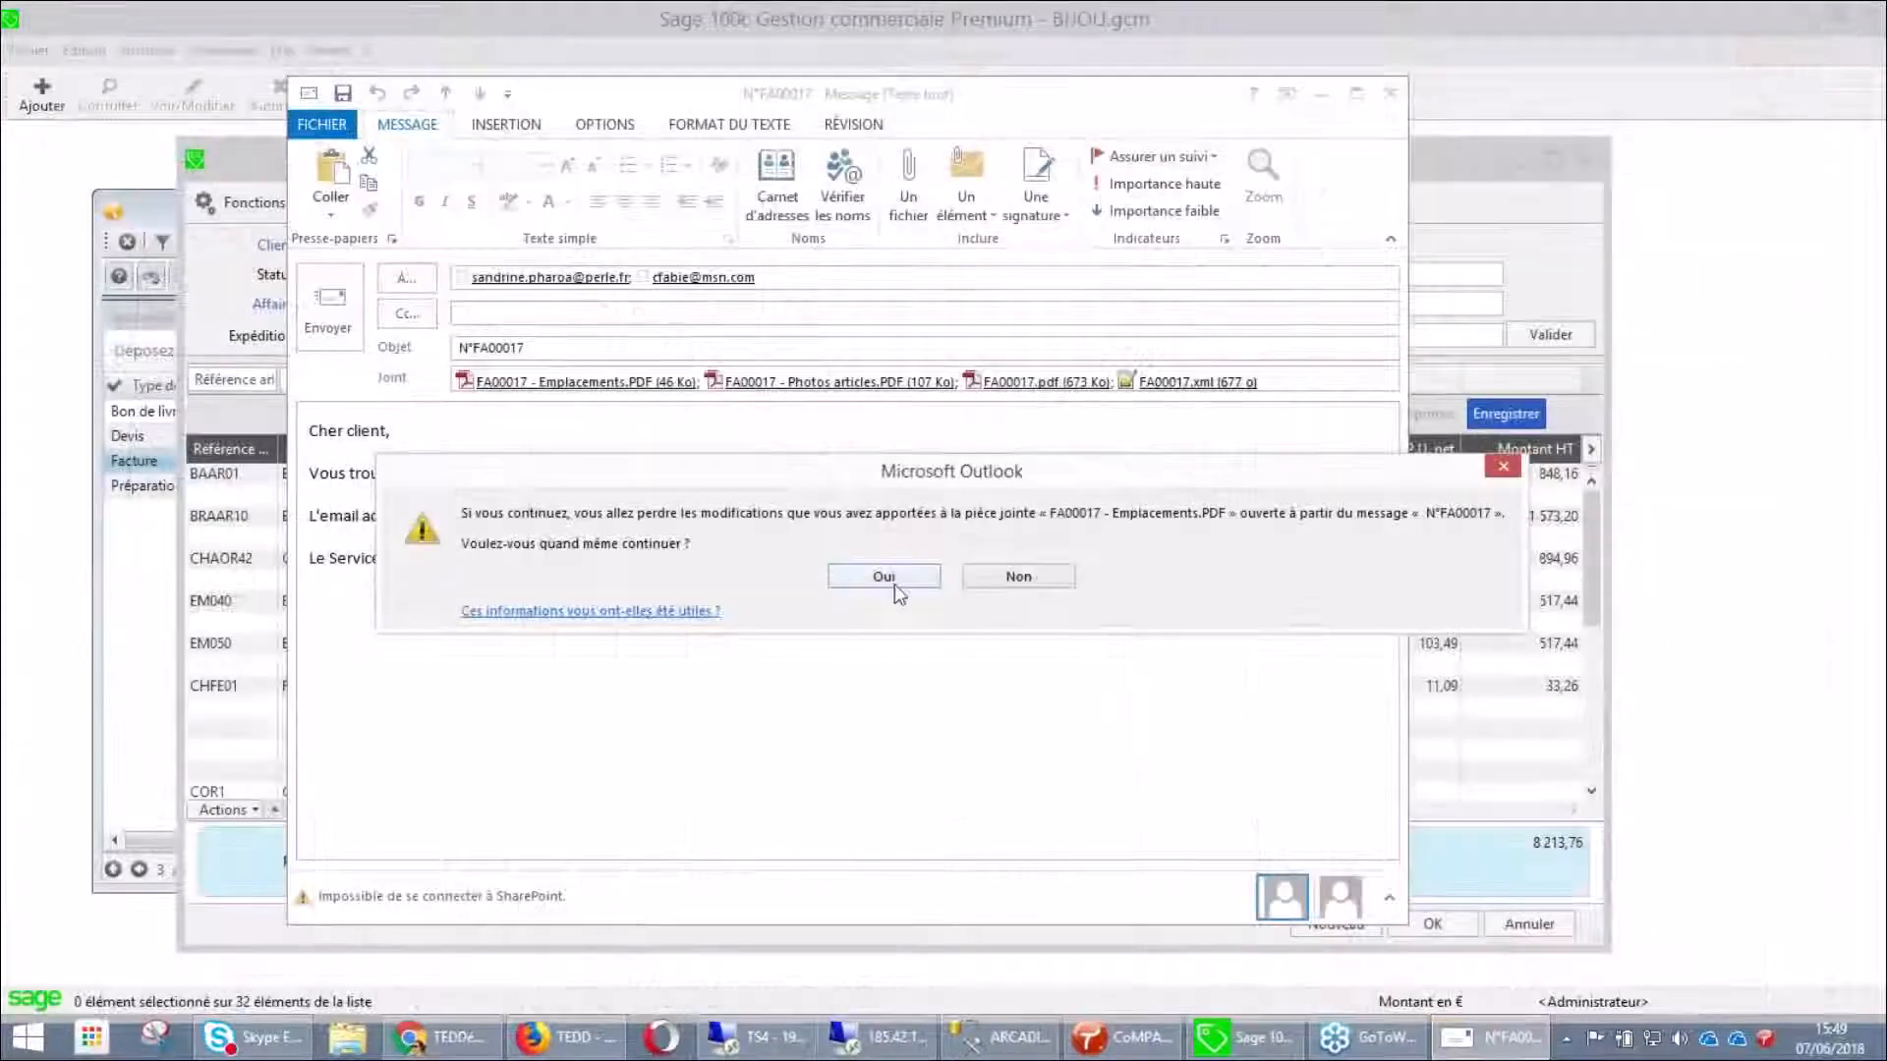
left_click(895, 584)
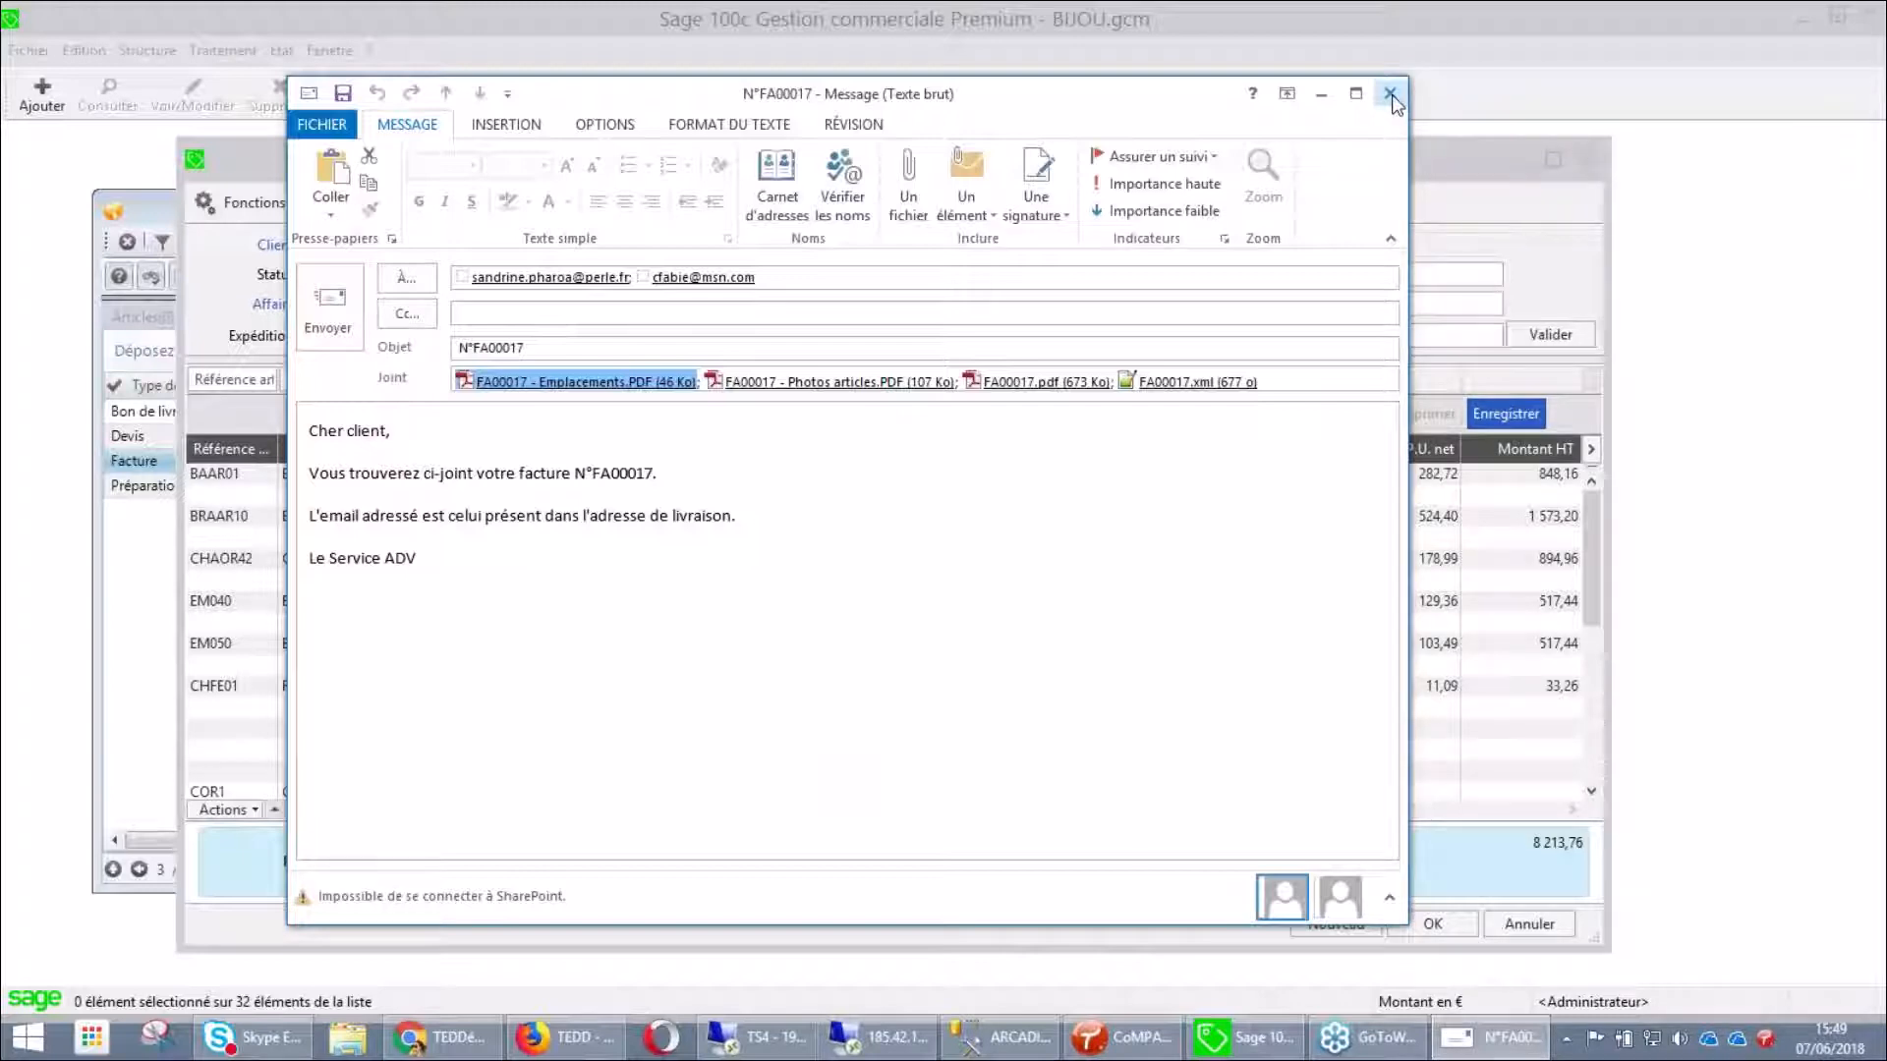
left_click(1392, 95)
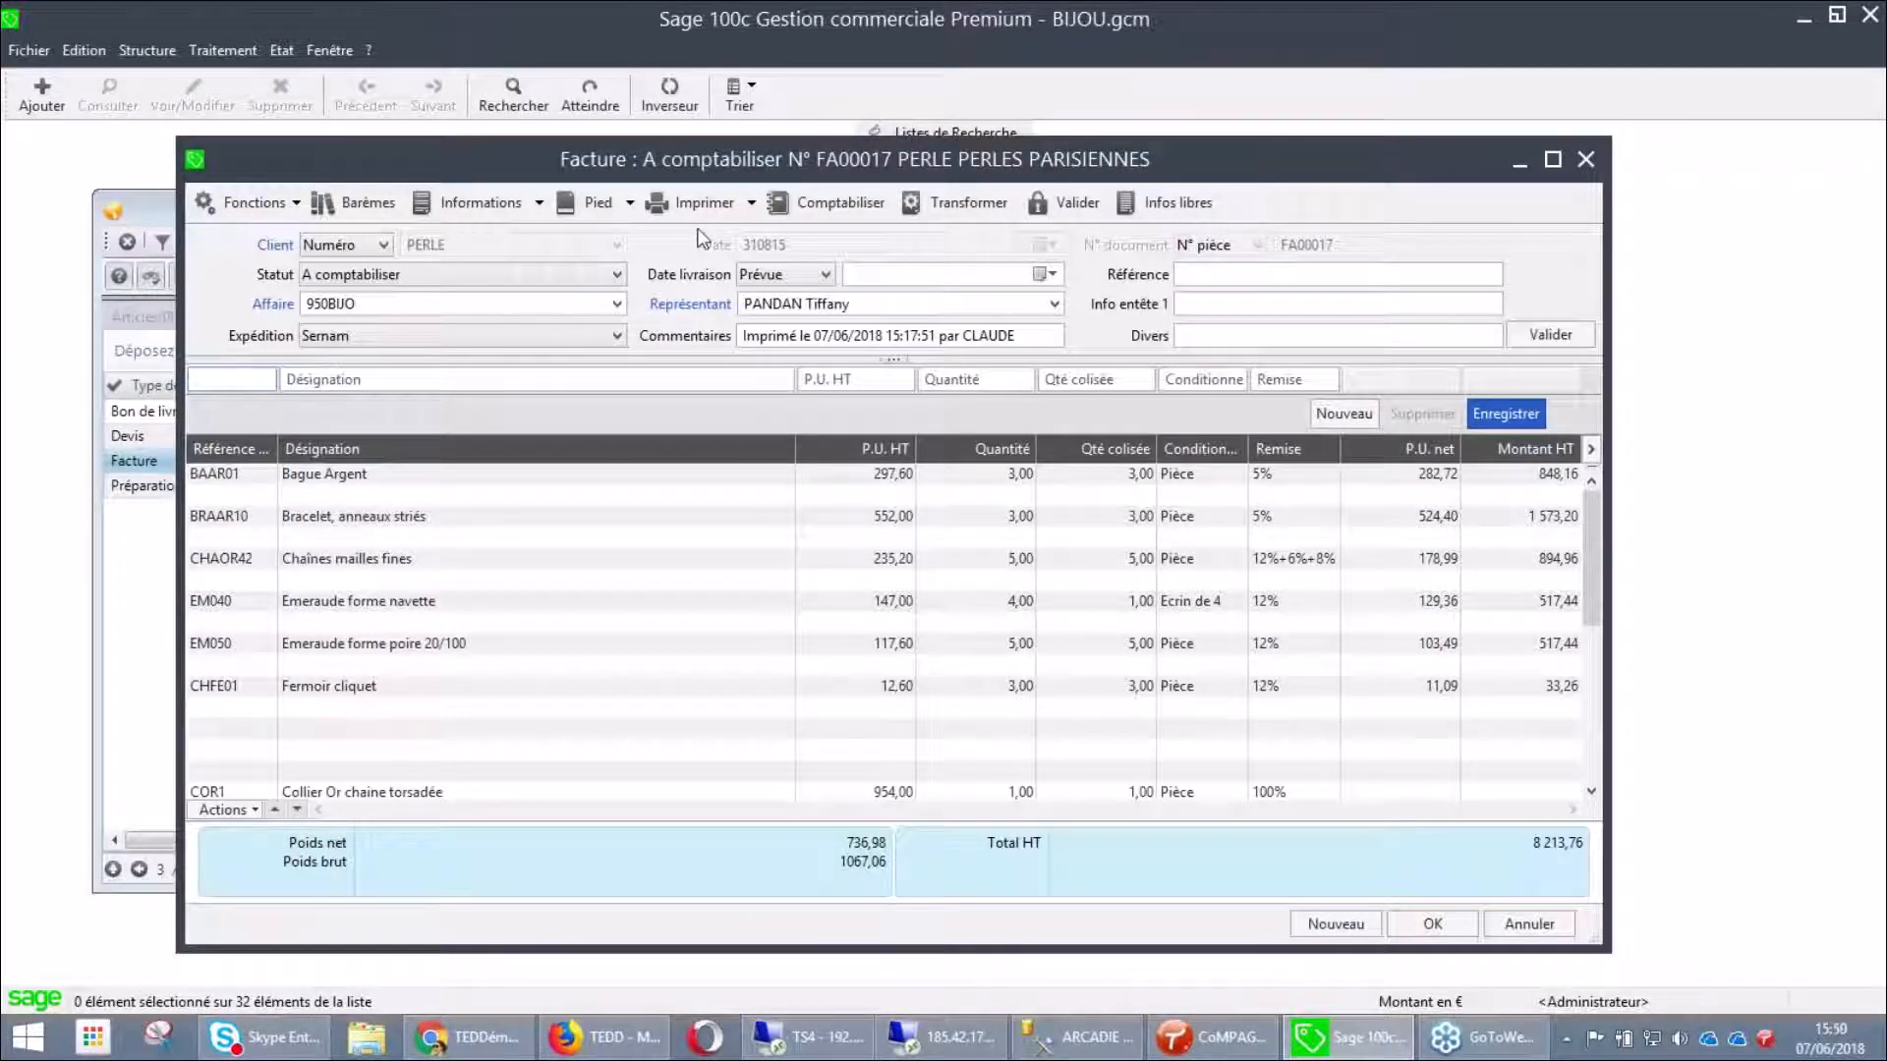
Print FA00017 with Facture client - TAI.bgc and Aperçu avant impression, review the enlarged preview, then close it
left_click(690, 204)
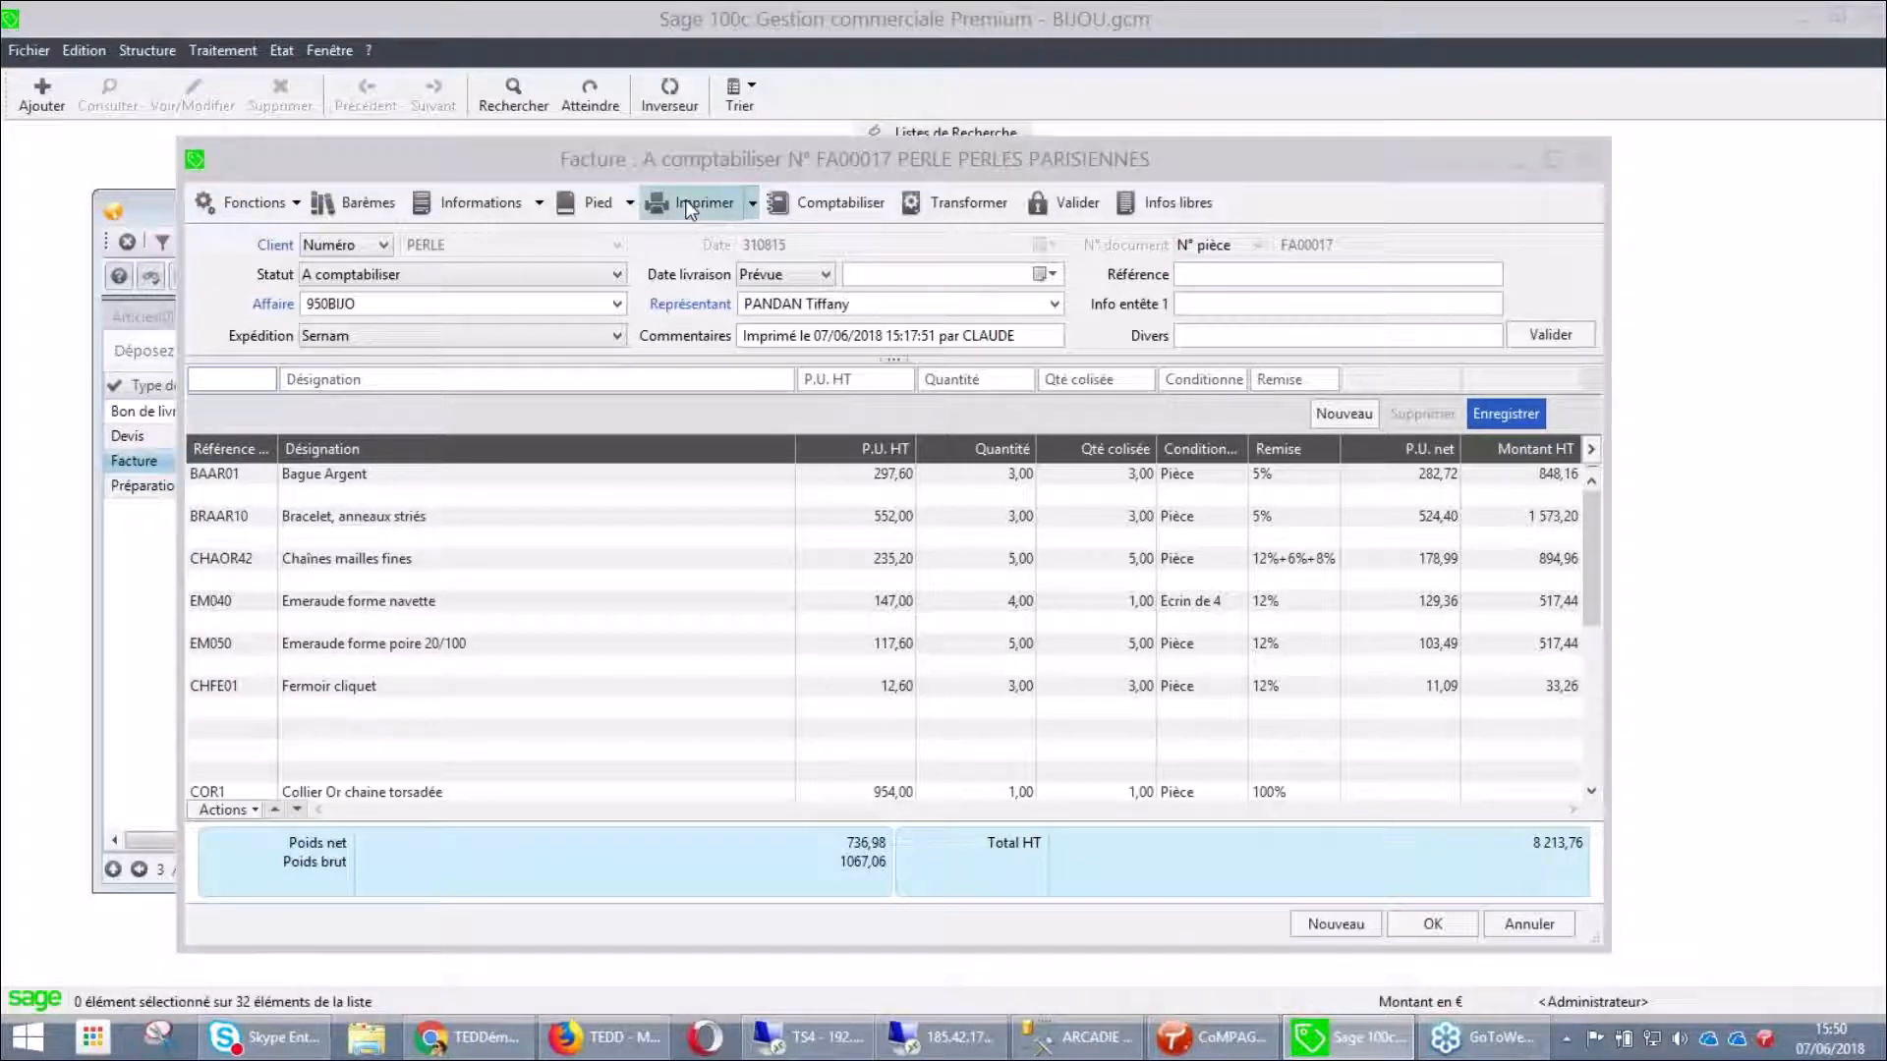
left_click(226, 470)
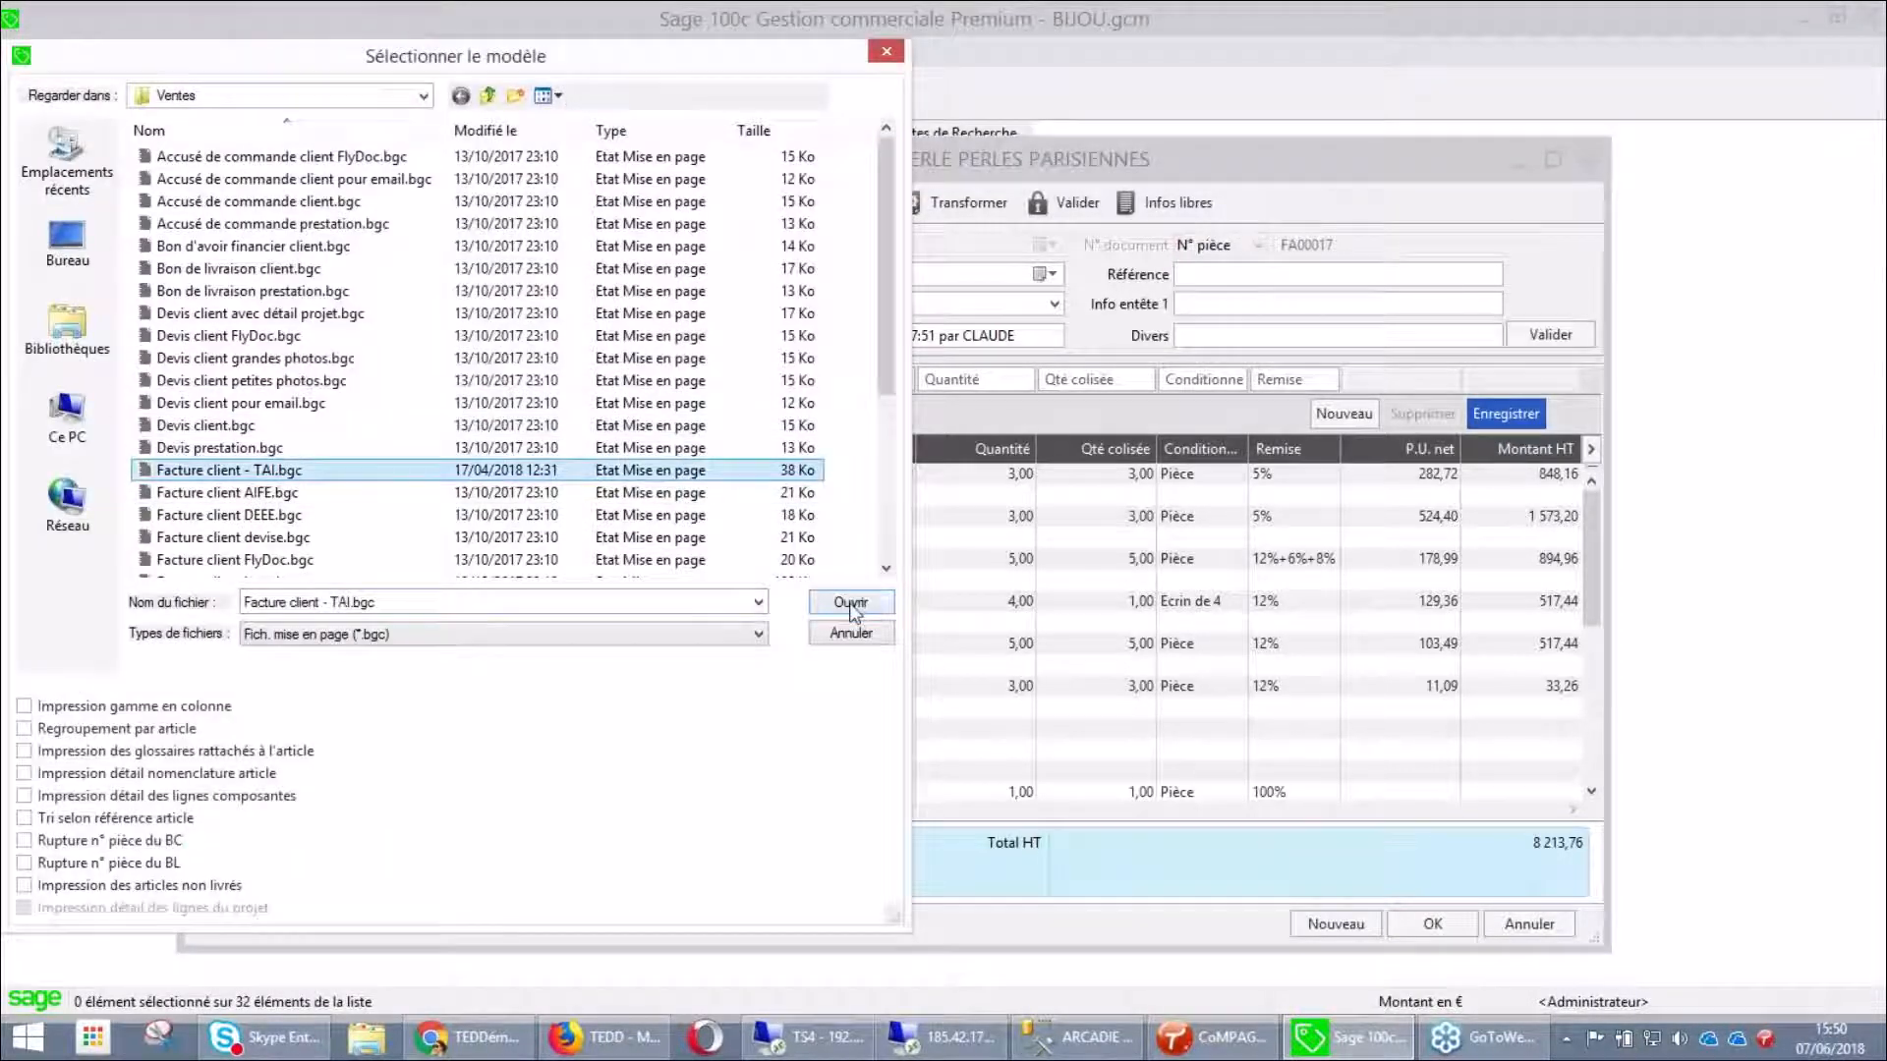
left_click(852, 603)
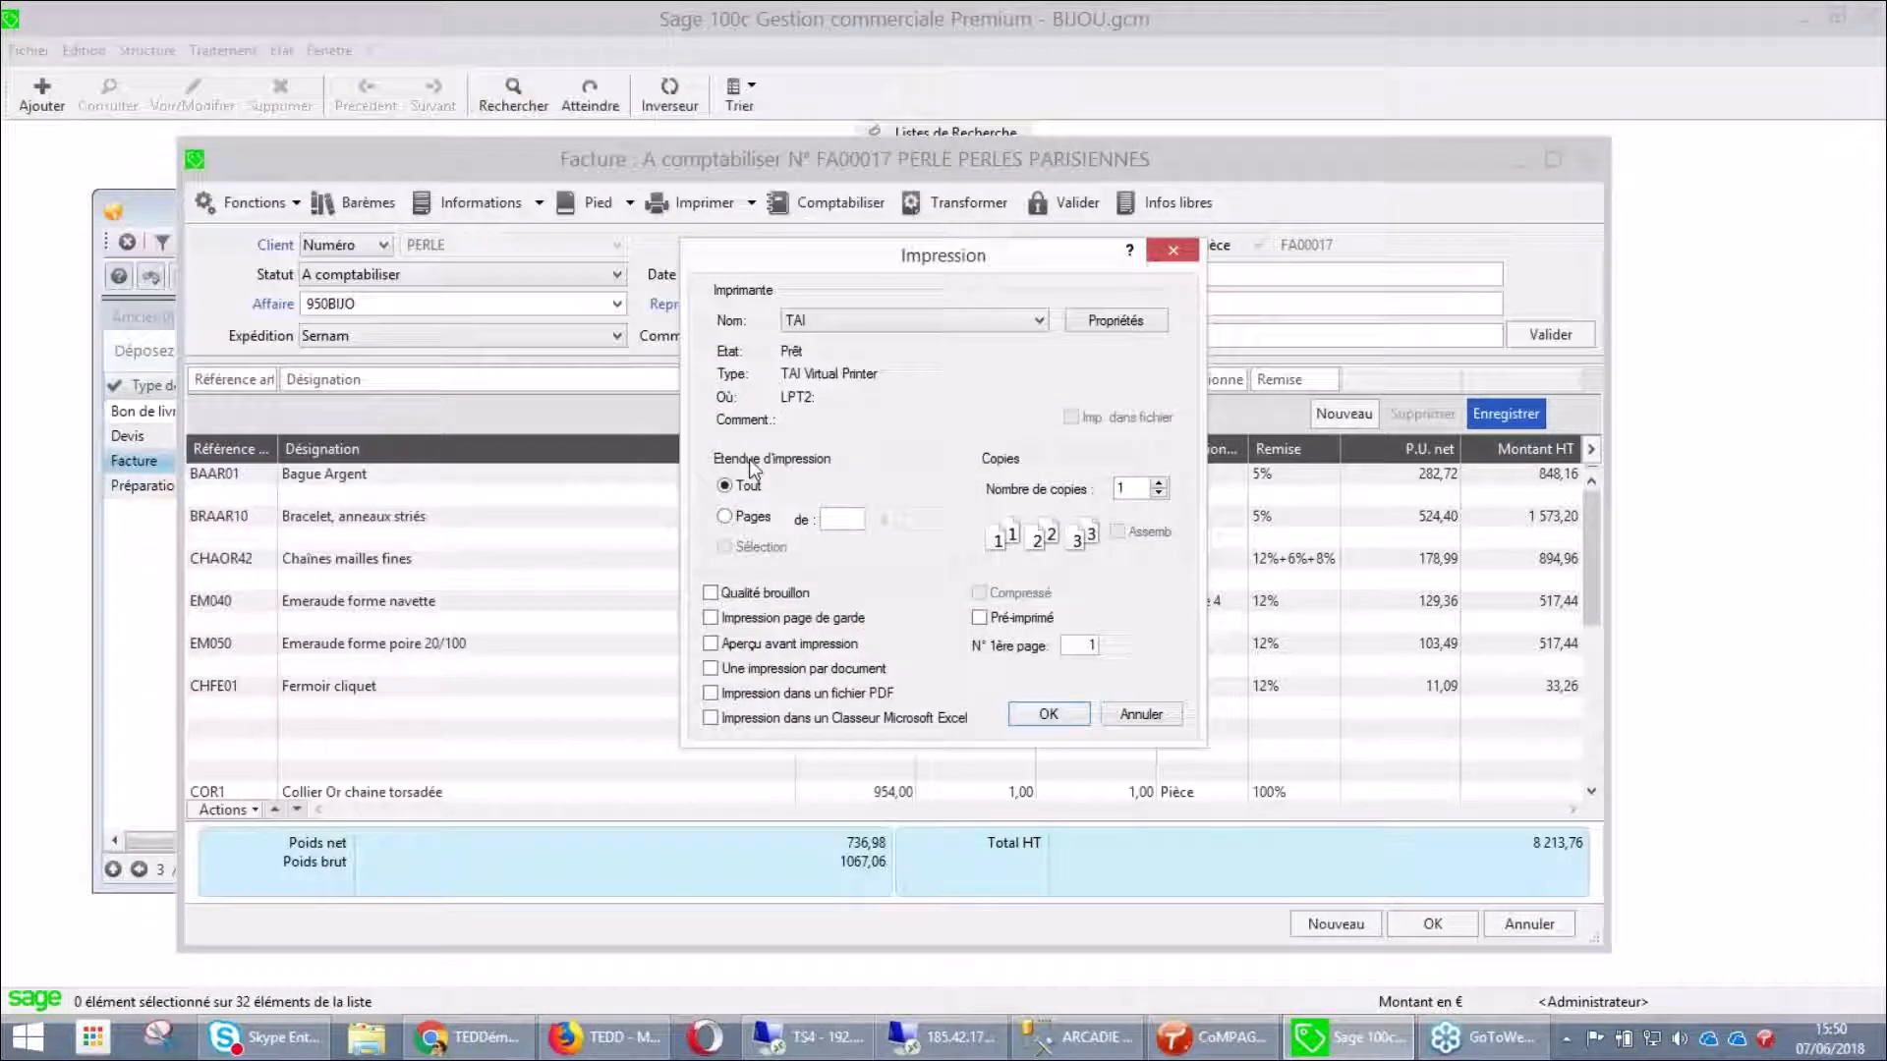
left_click(799, 646)
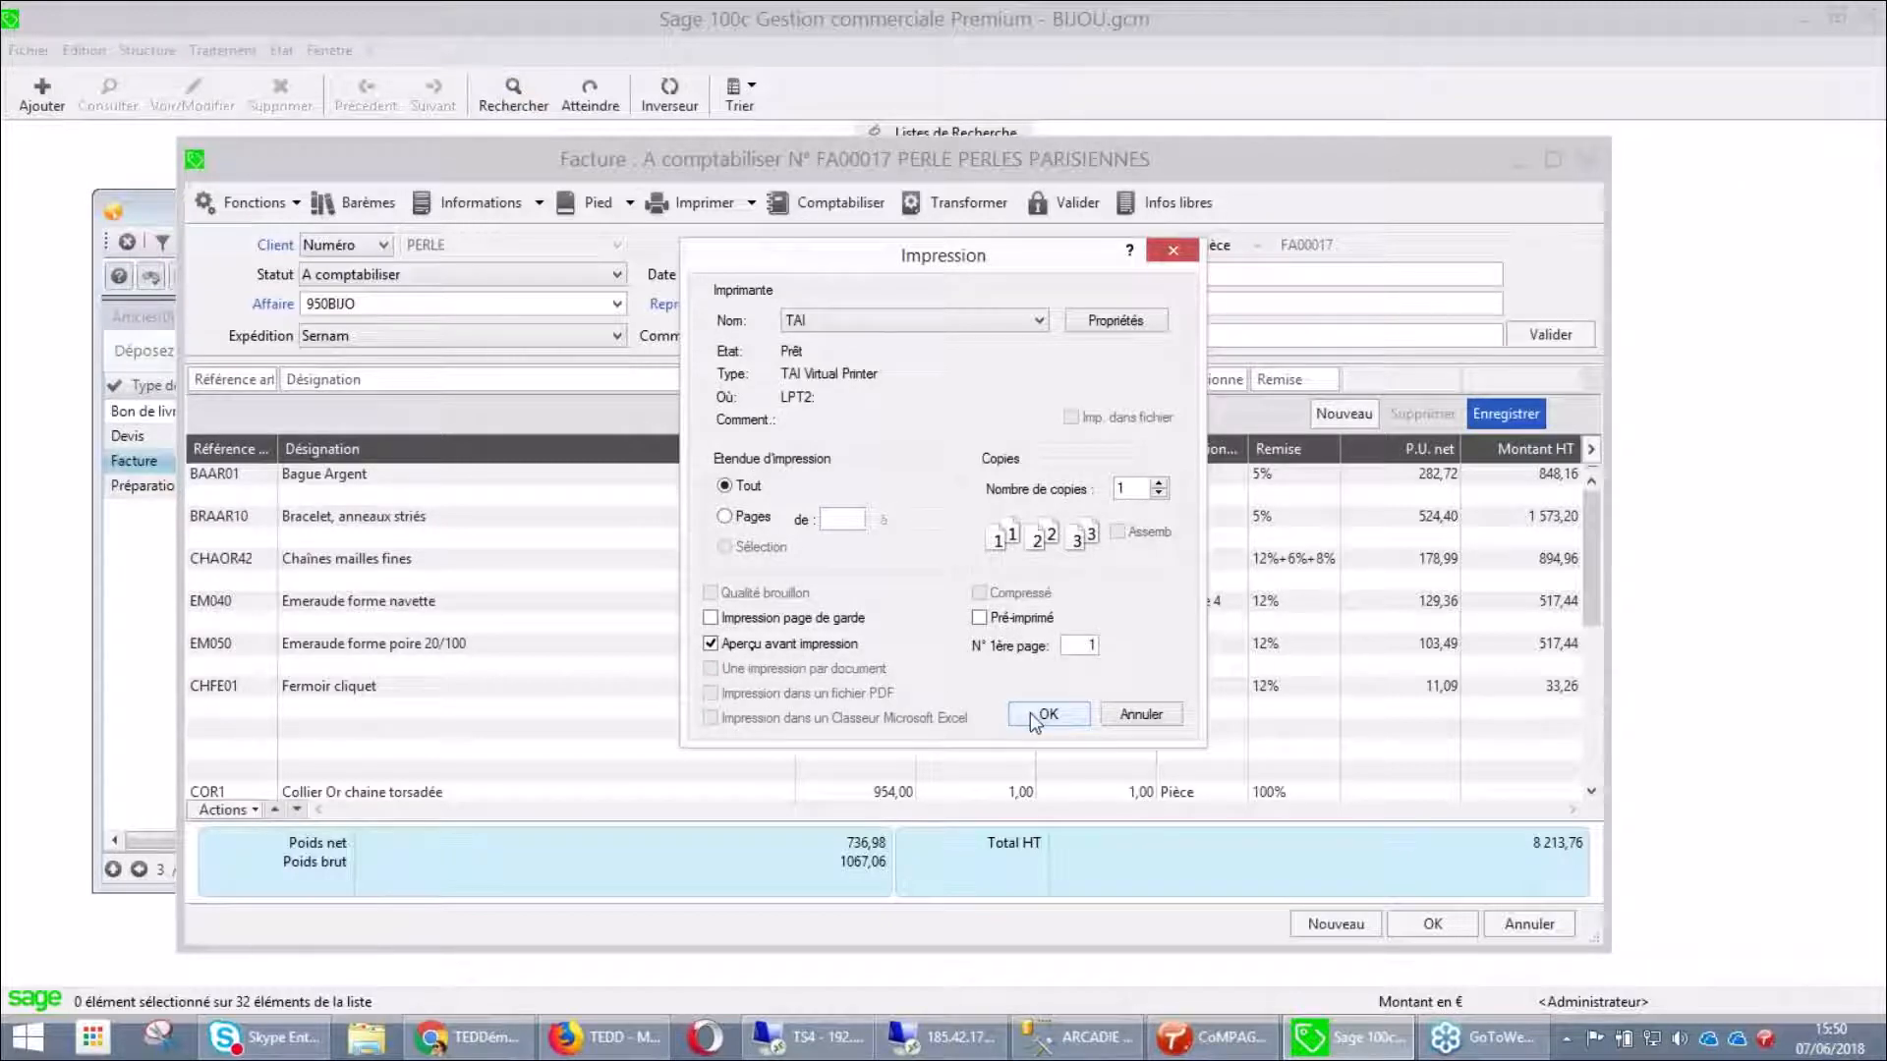
left_click(1046, 715)
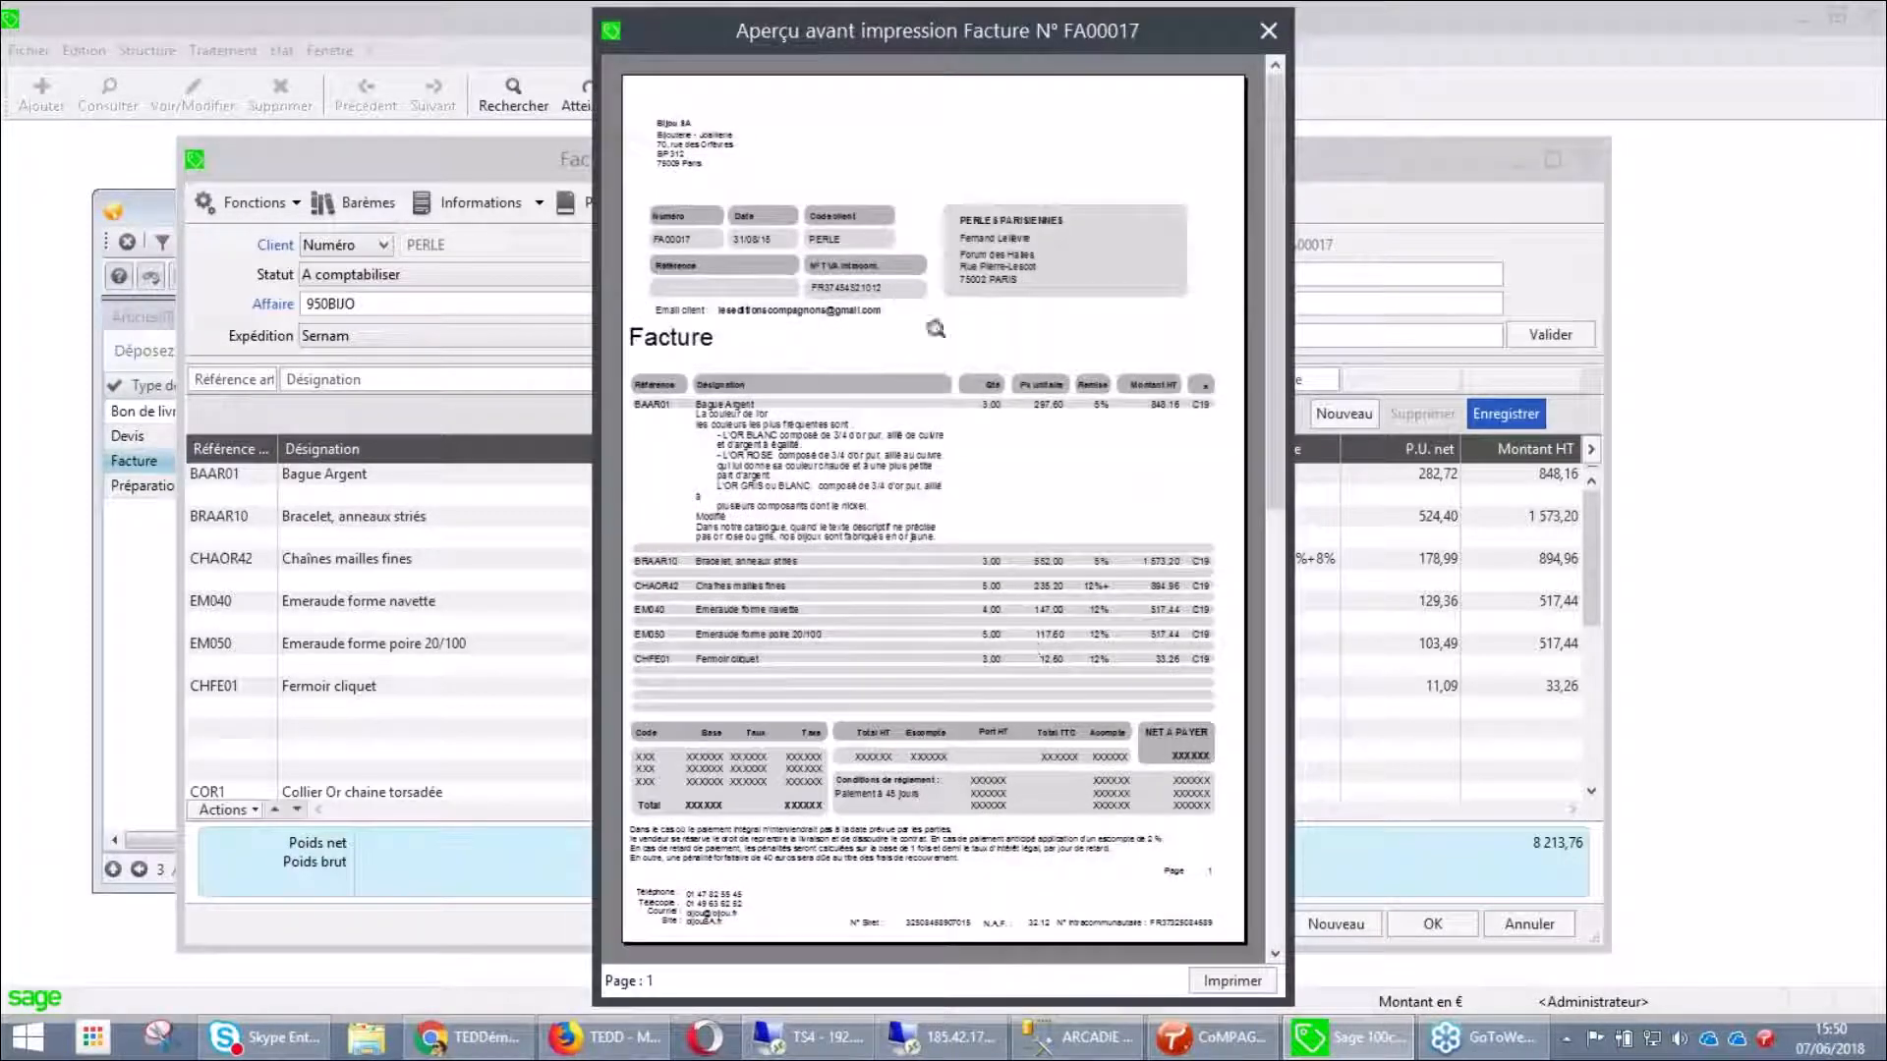
left_click(935, 325)
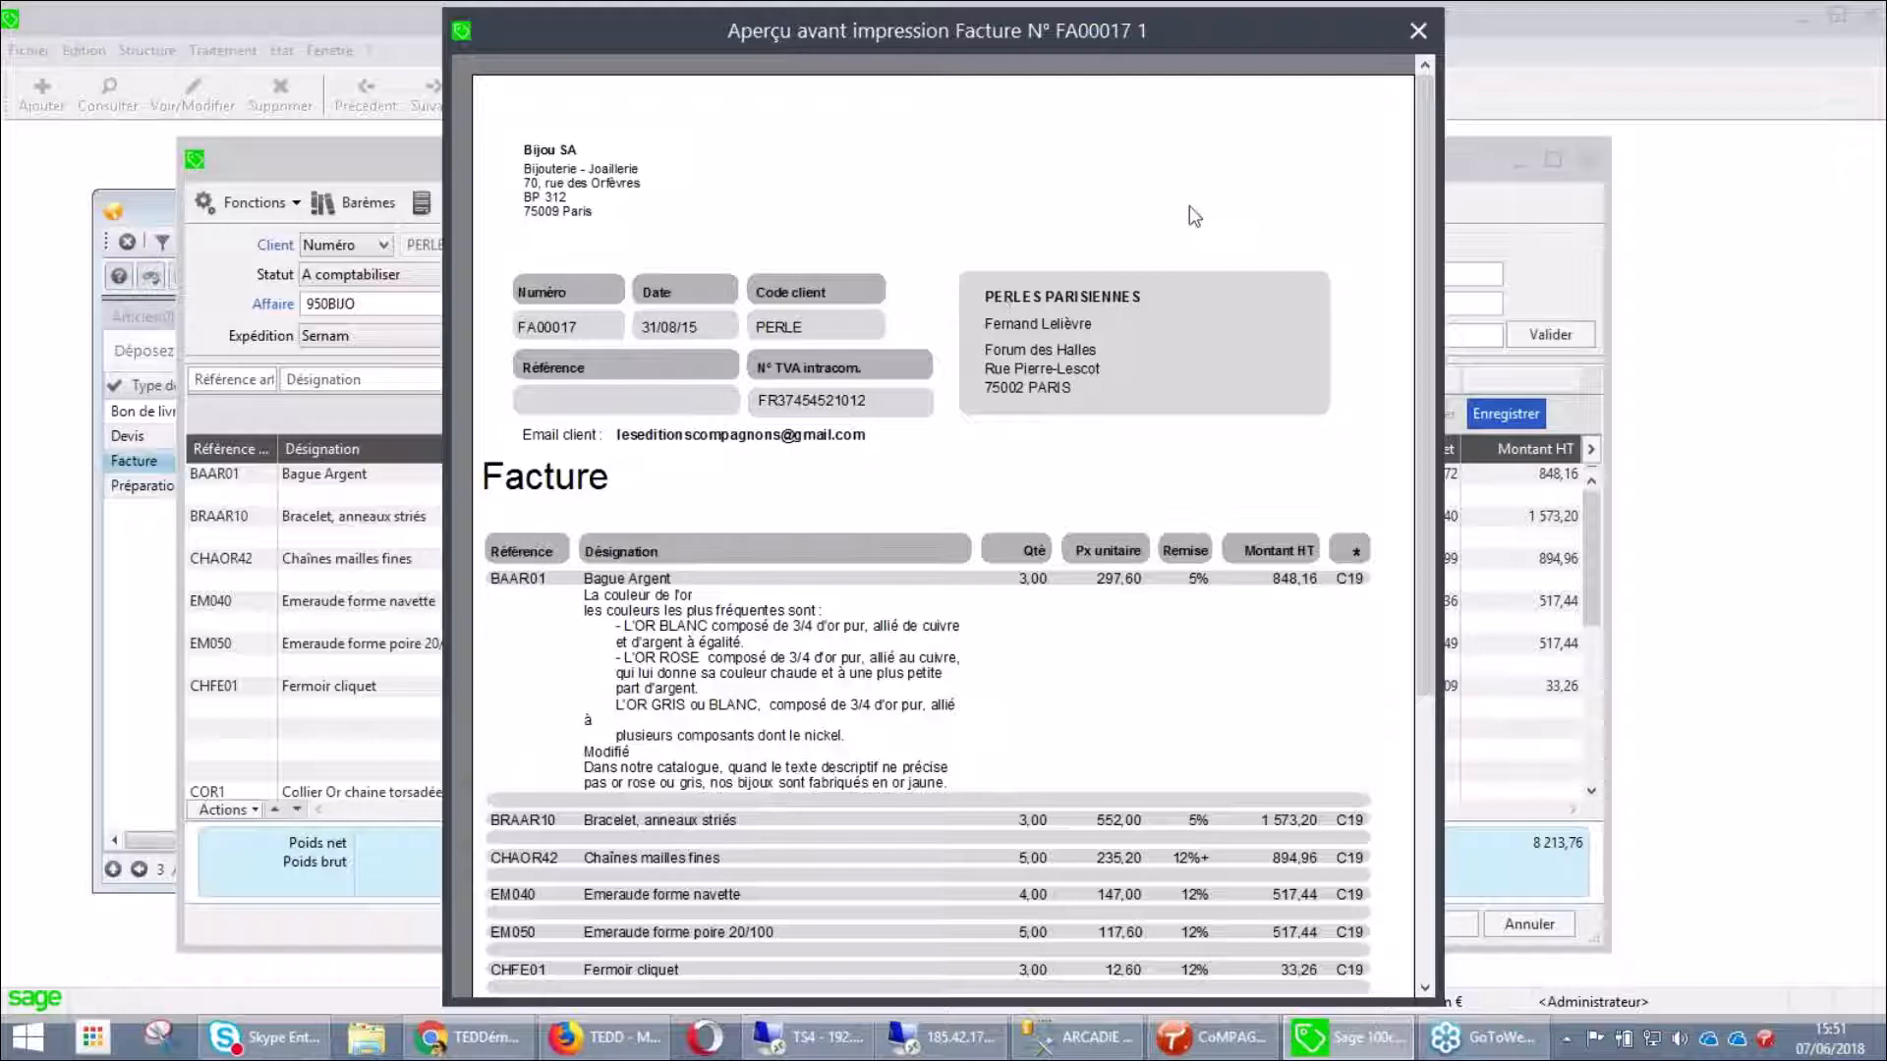
left_click(1418, 36)
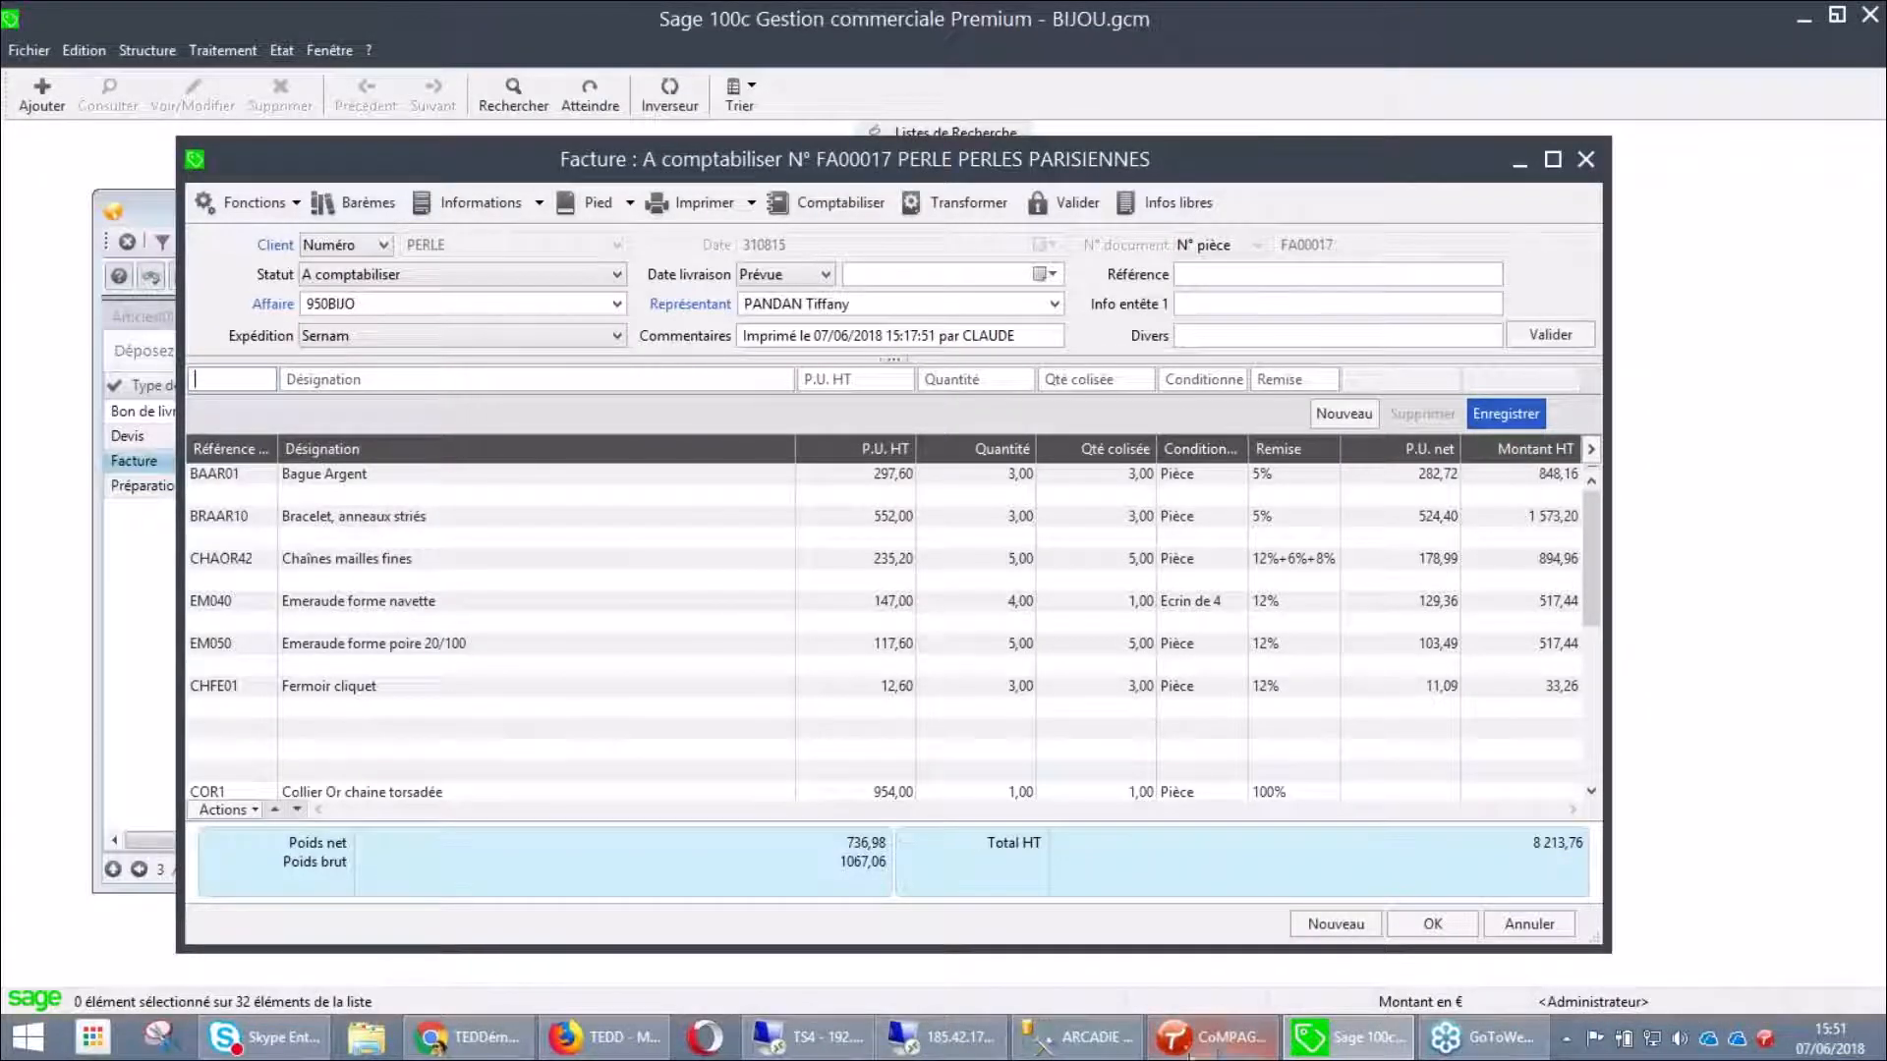
In CoMPAGNoN, open the Facture et fiches techniques associées procedure from the Procédures list
left_click(1213, 1037)
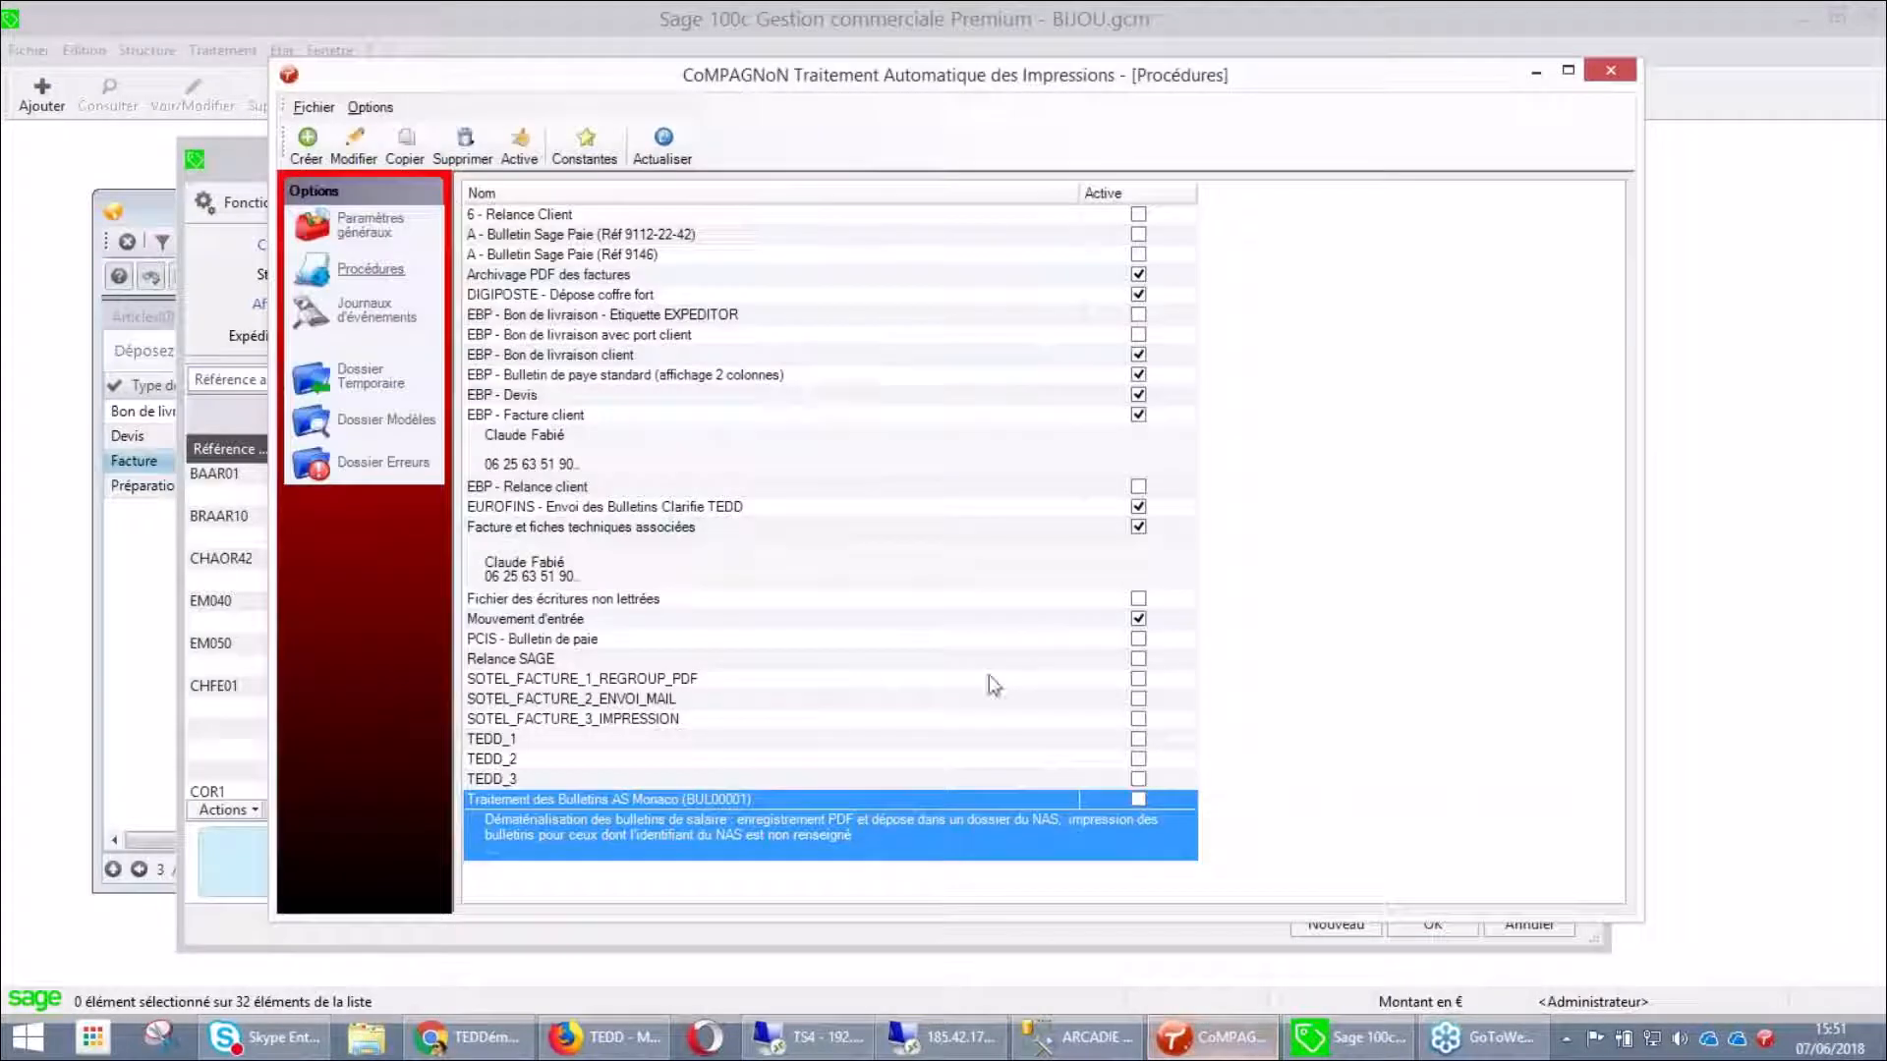
left_click(870, 556)
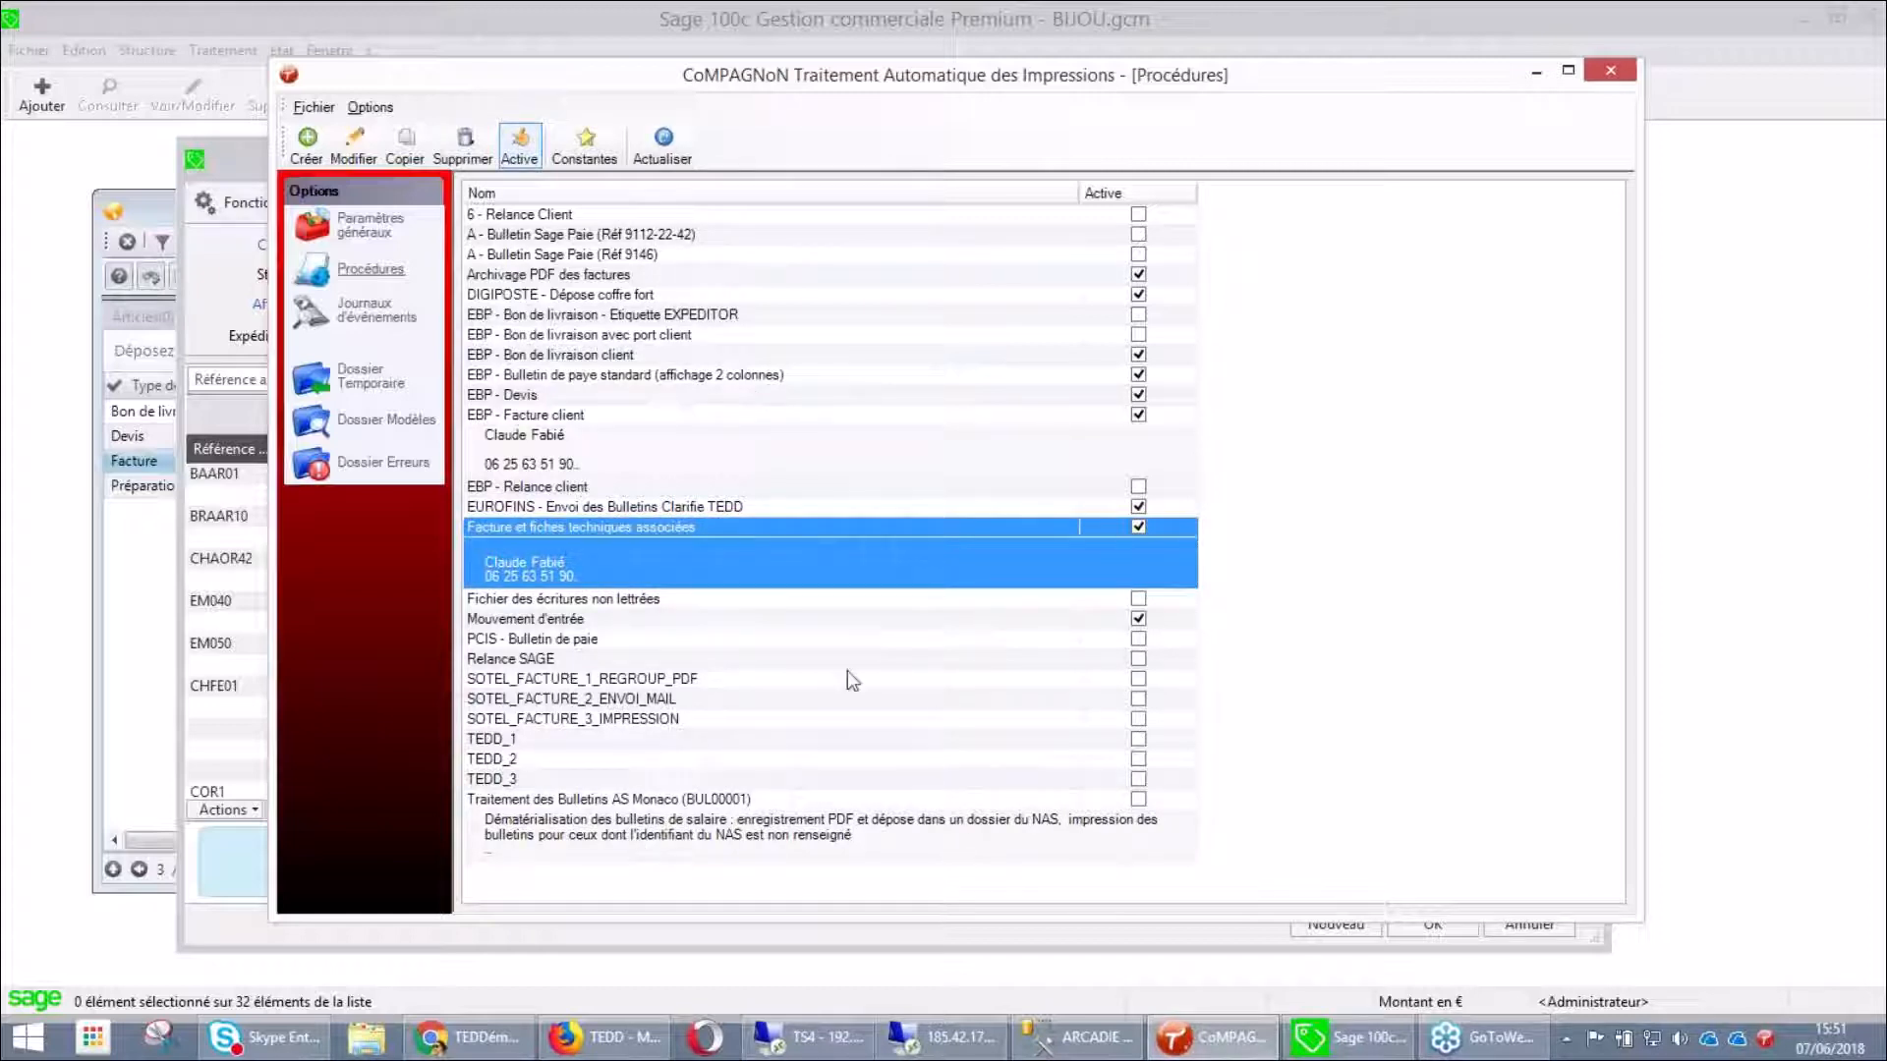
double_click(891, 564)
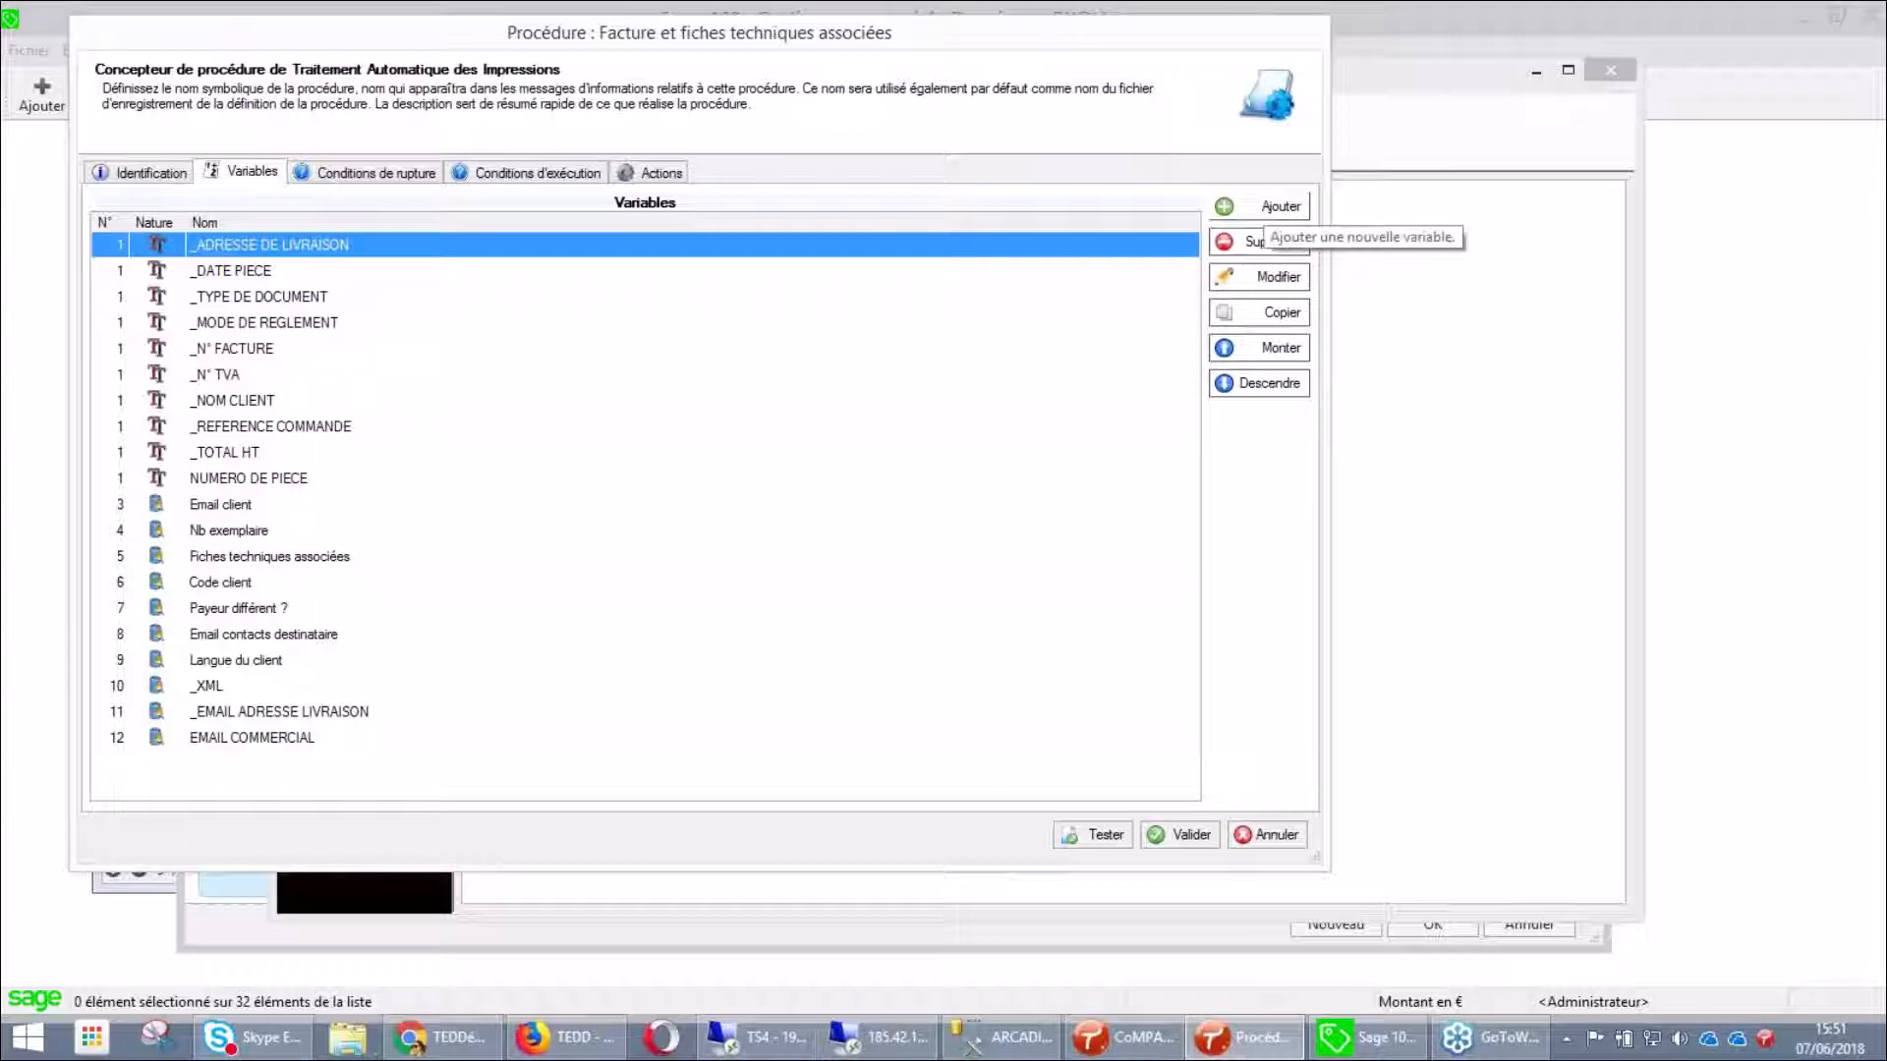
Try a new print-text variable framing the client code PERLE, then cancel it unsaved
left_click(1262, 207)
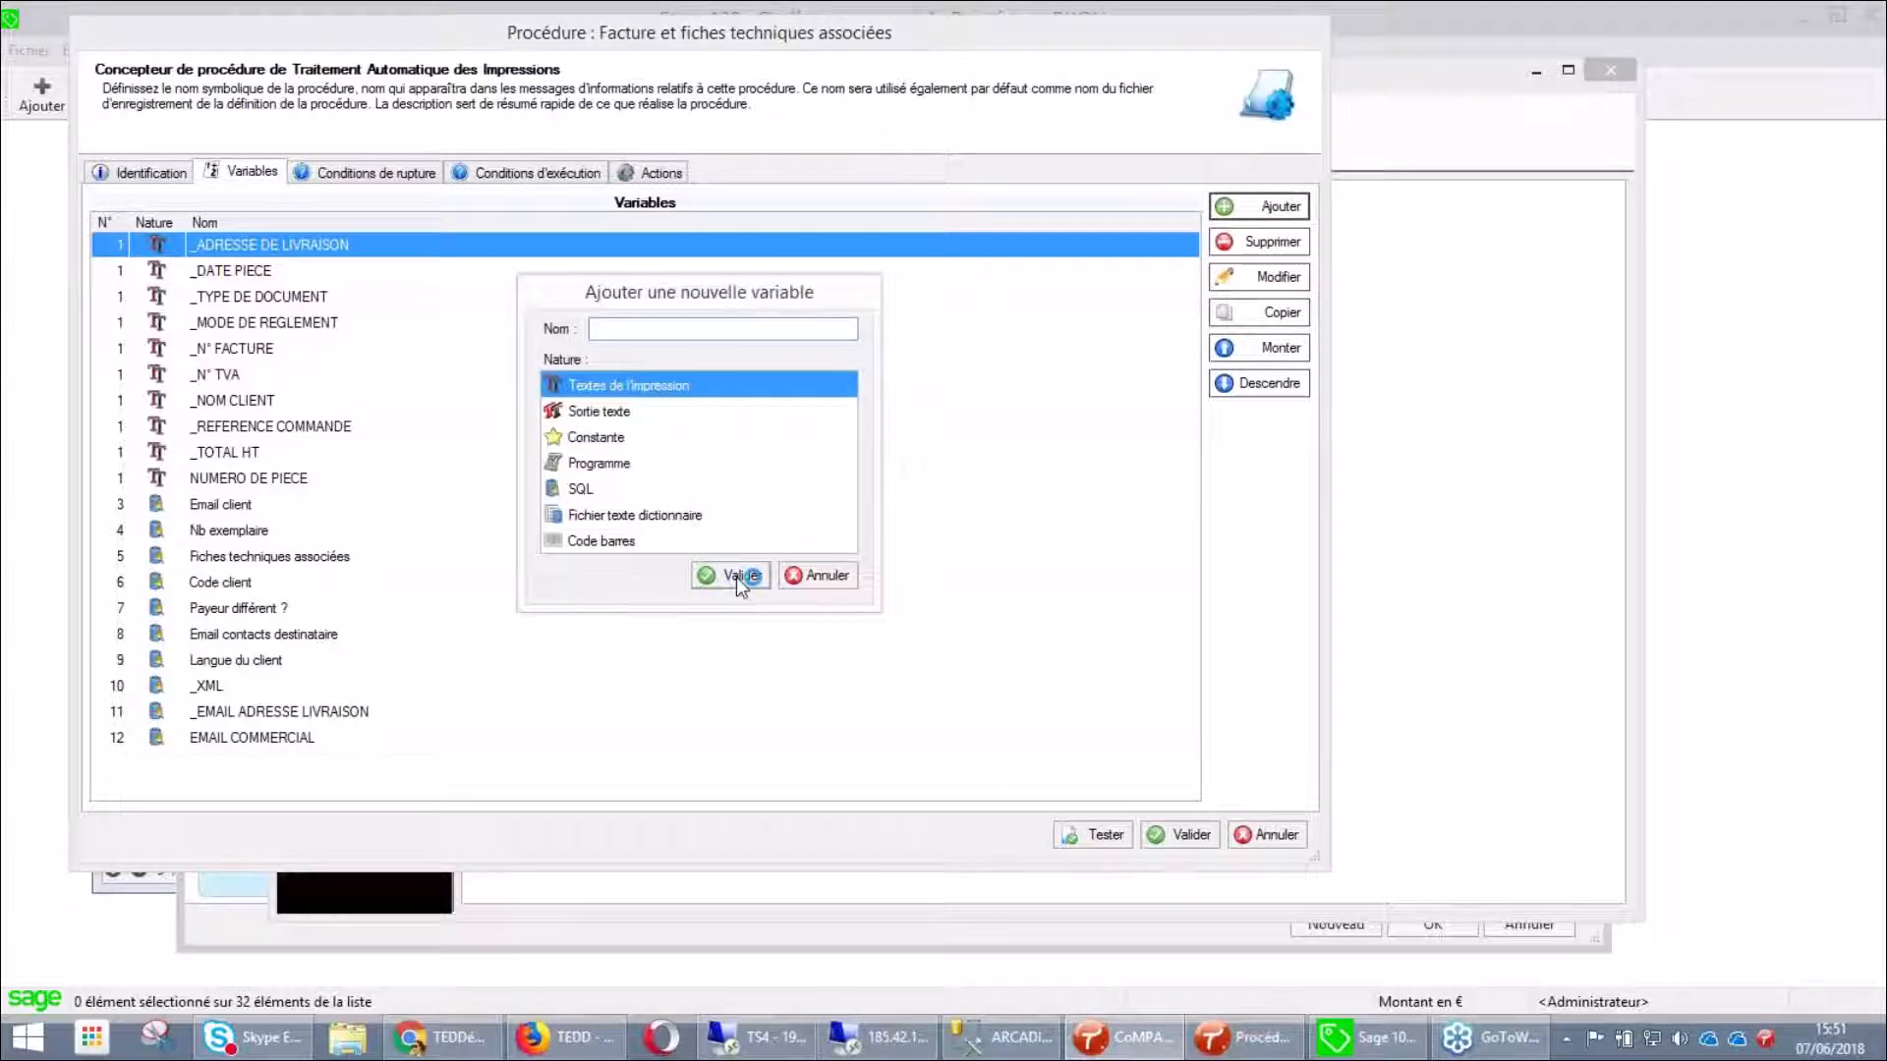
left_click(730, 578)
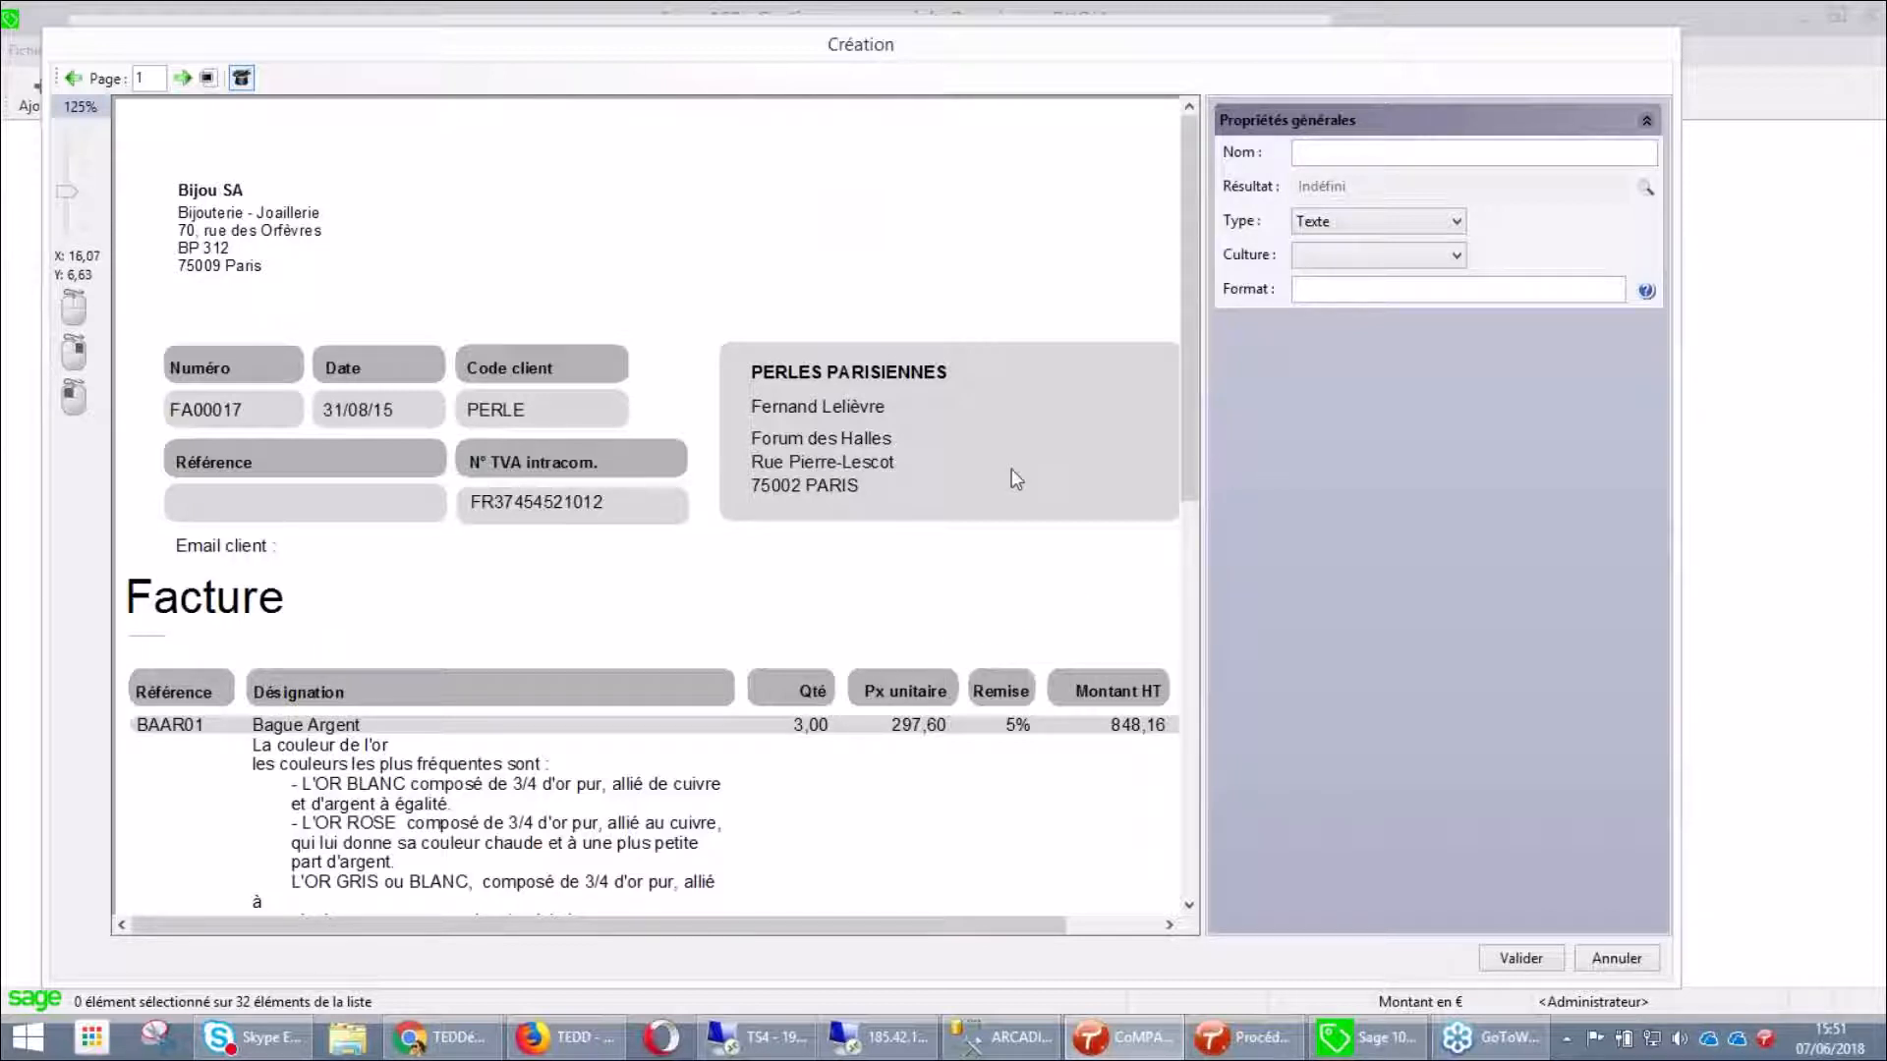
left_click(1402, 153)
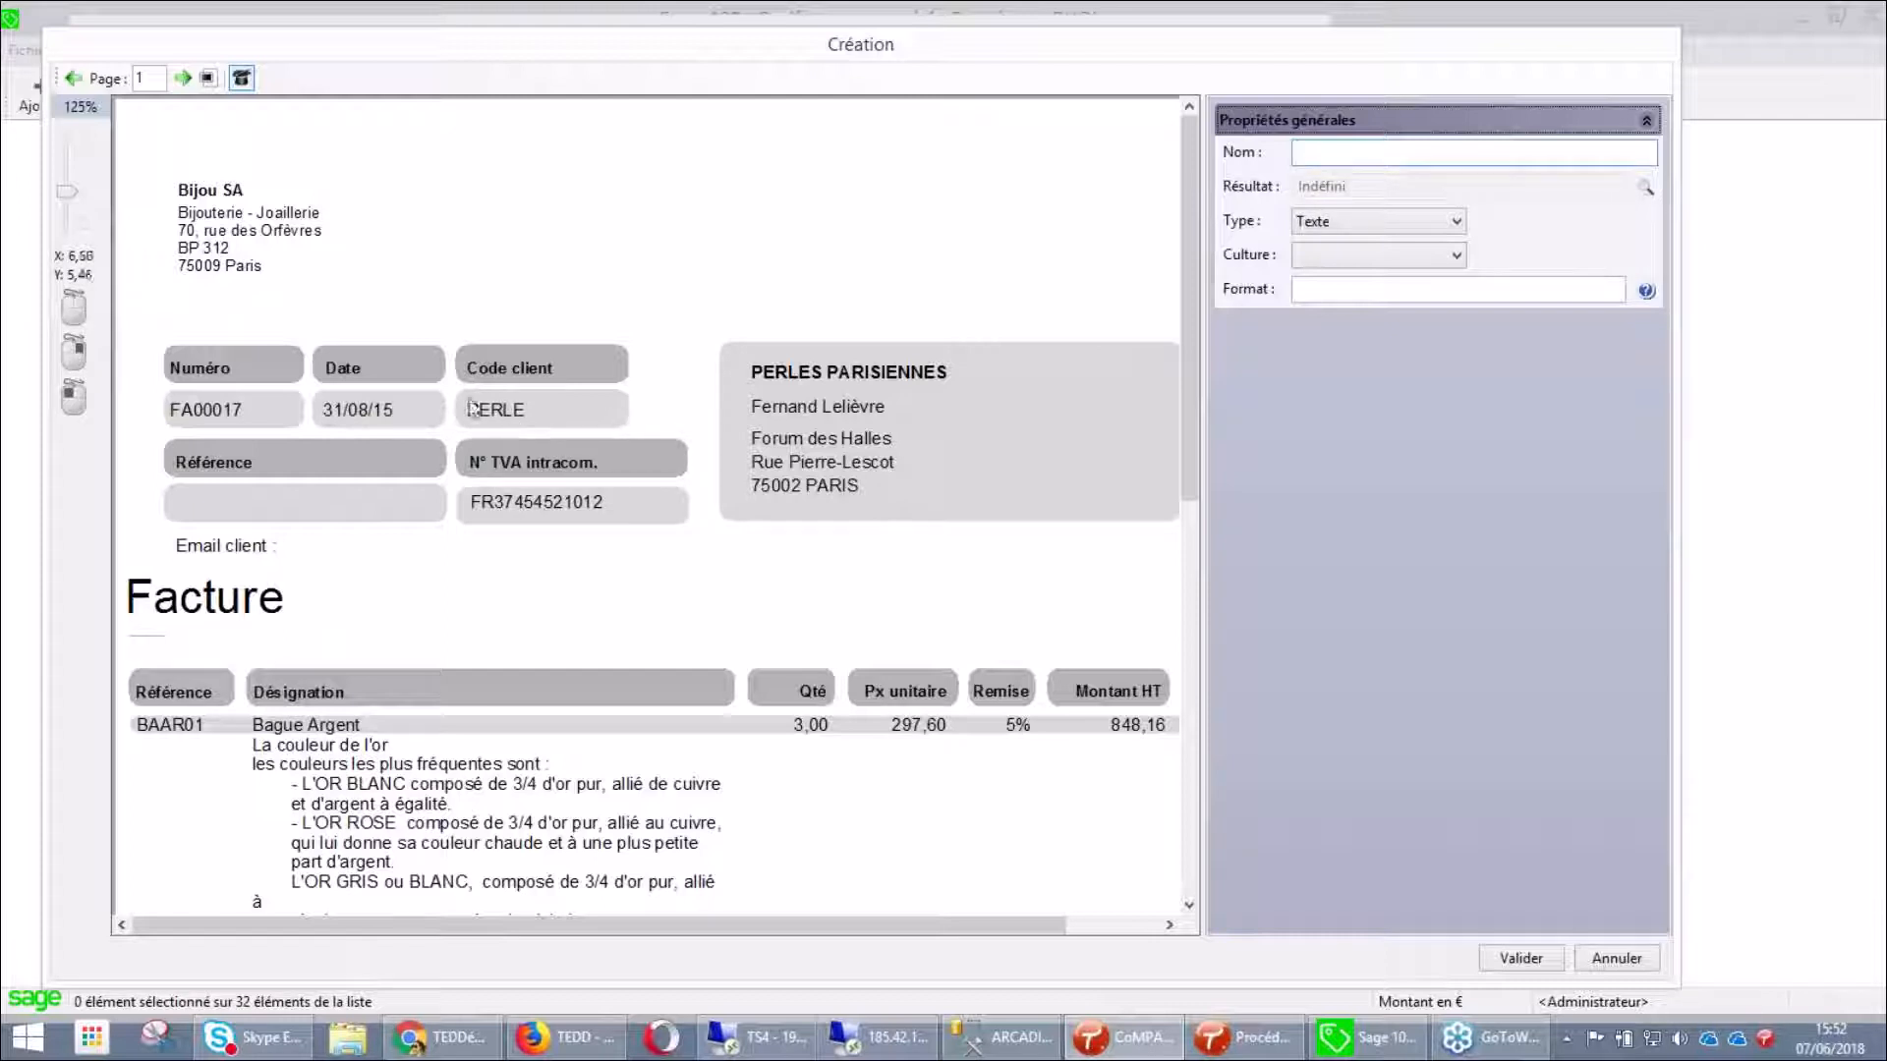
left_click_drag(461, 400, 639, 428)
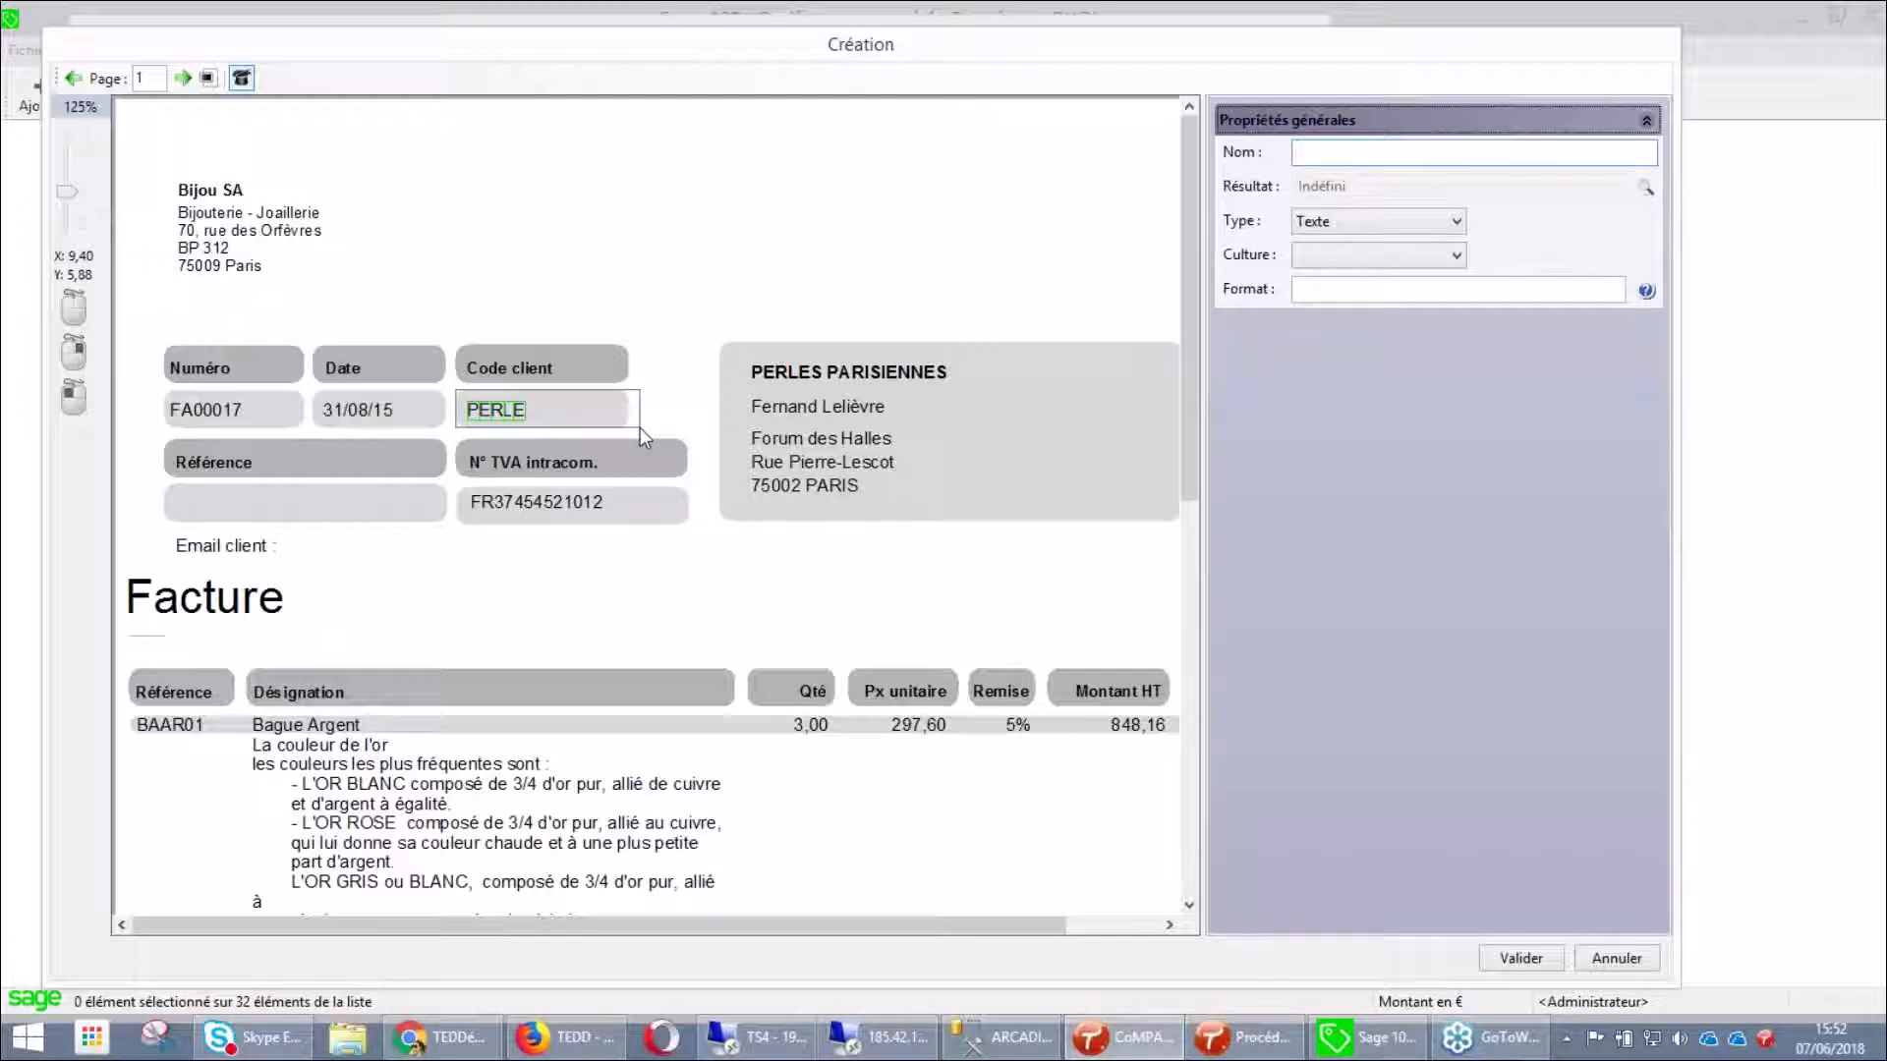
left_click_drag(639, 427, 640, 427)
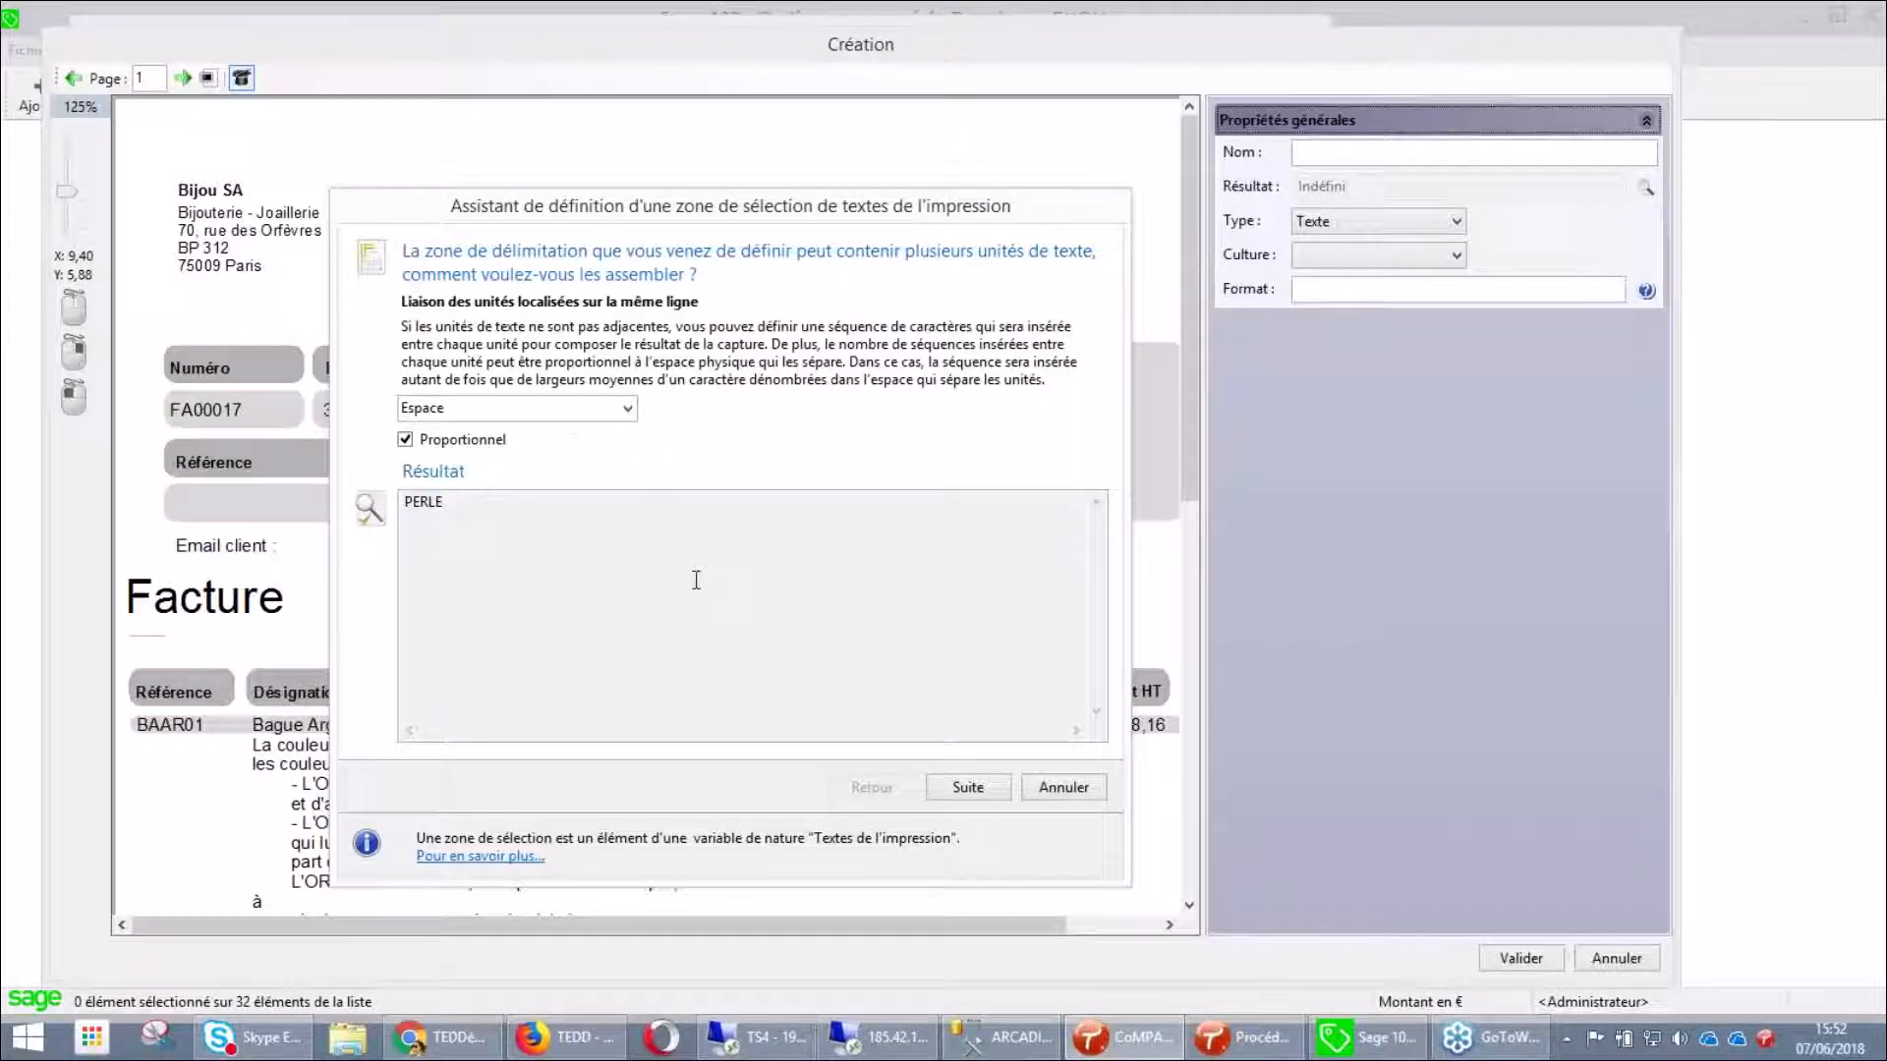
left_click(1077, 789)
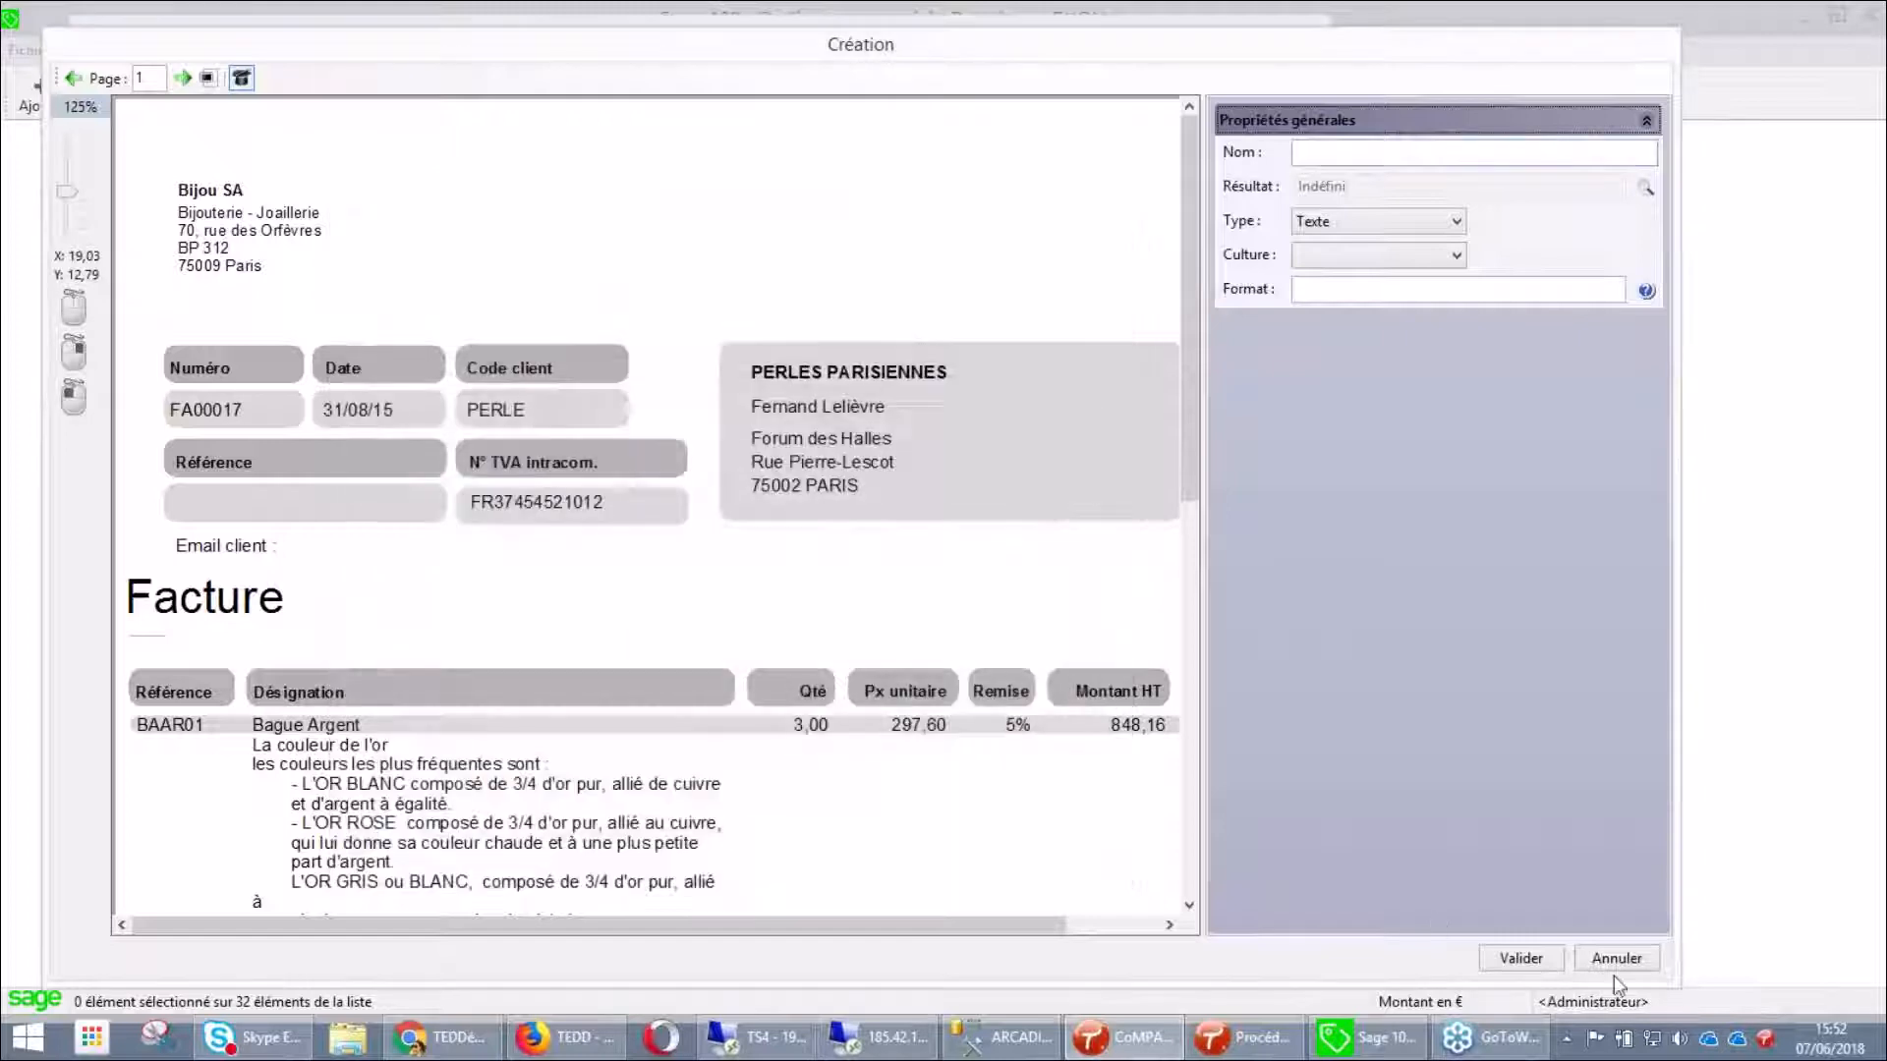
left_click(1616, 959)
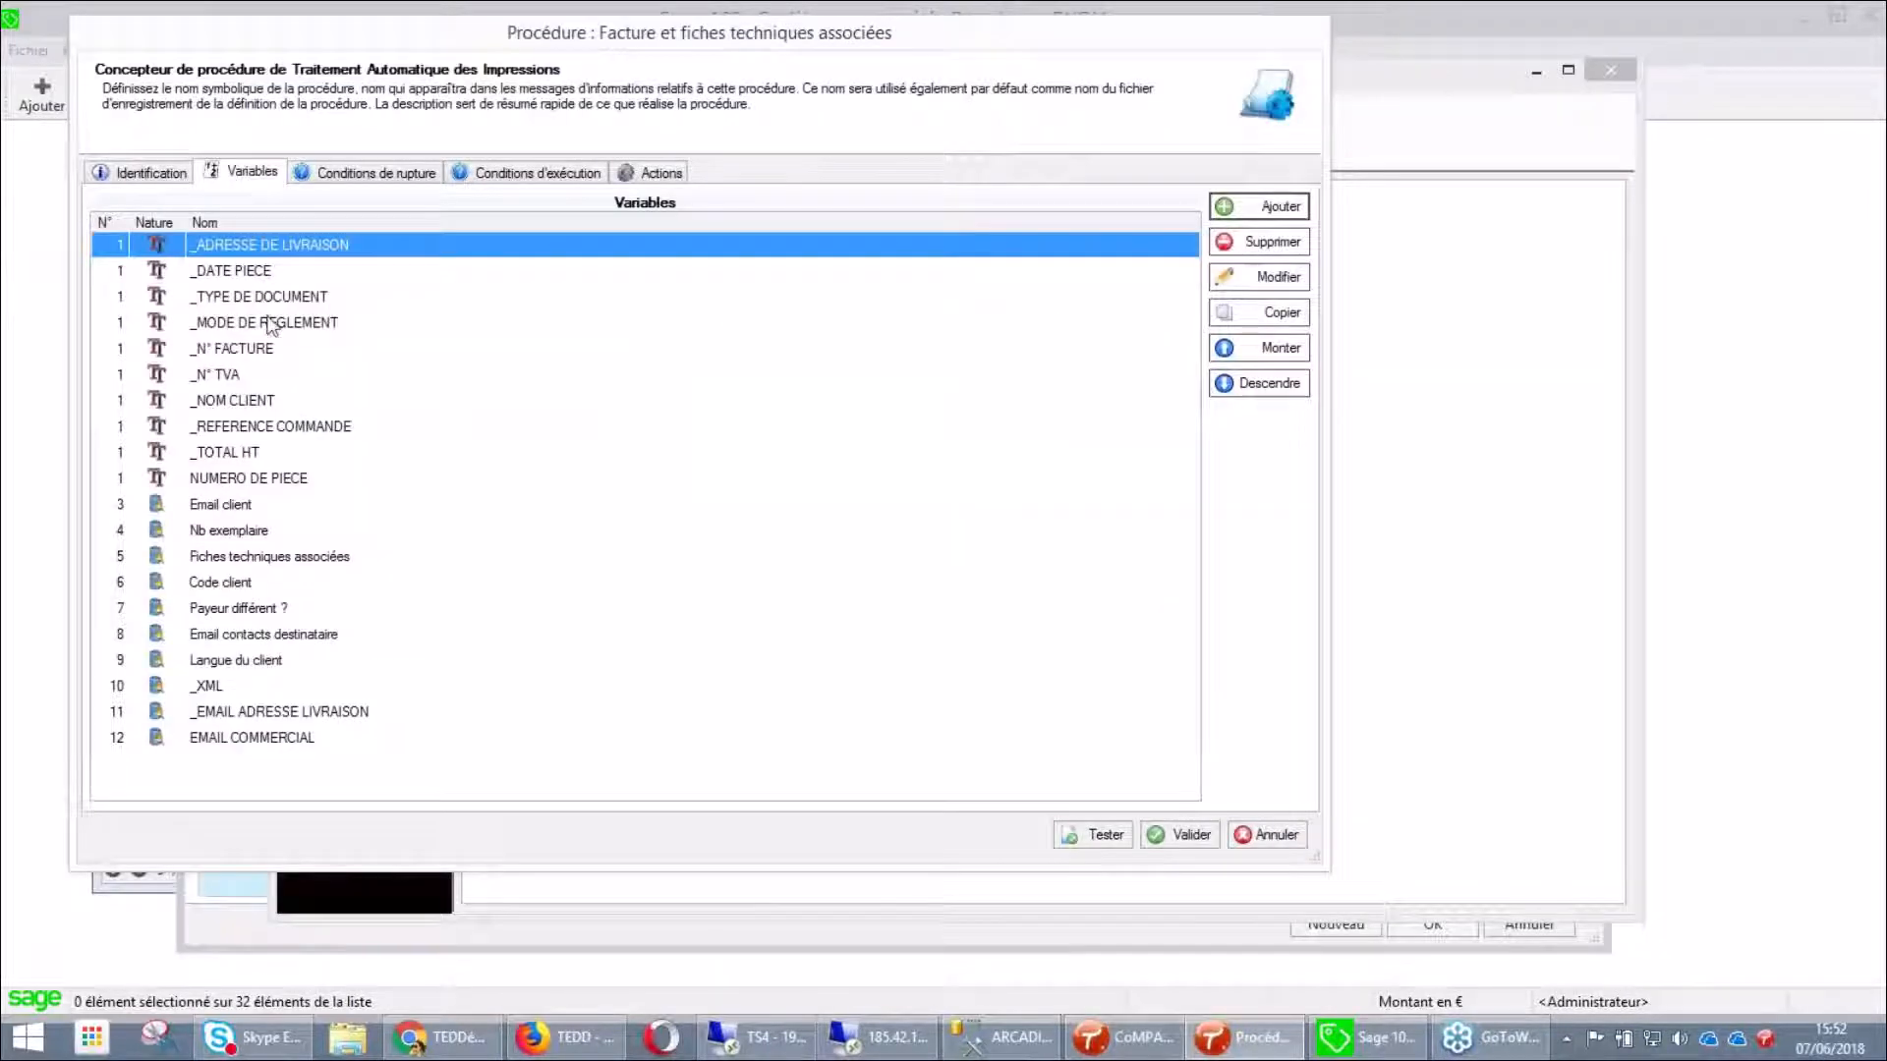
Inspect the _N° FACTURE variable without changes, then show the Conditions de rupture
left_click(244, 351)
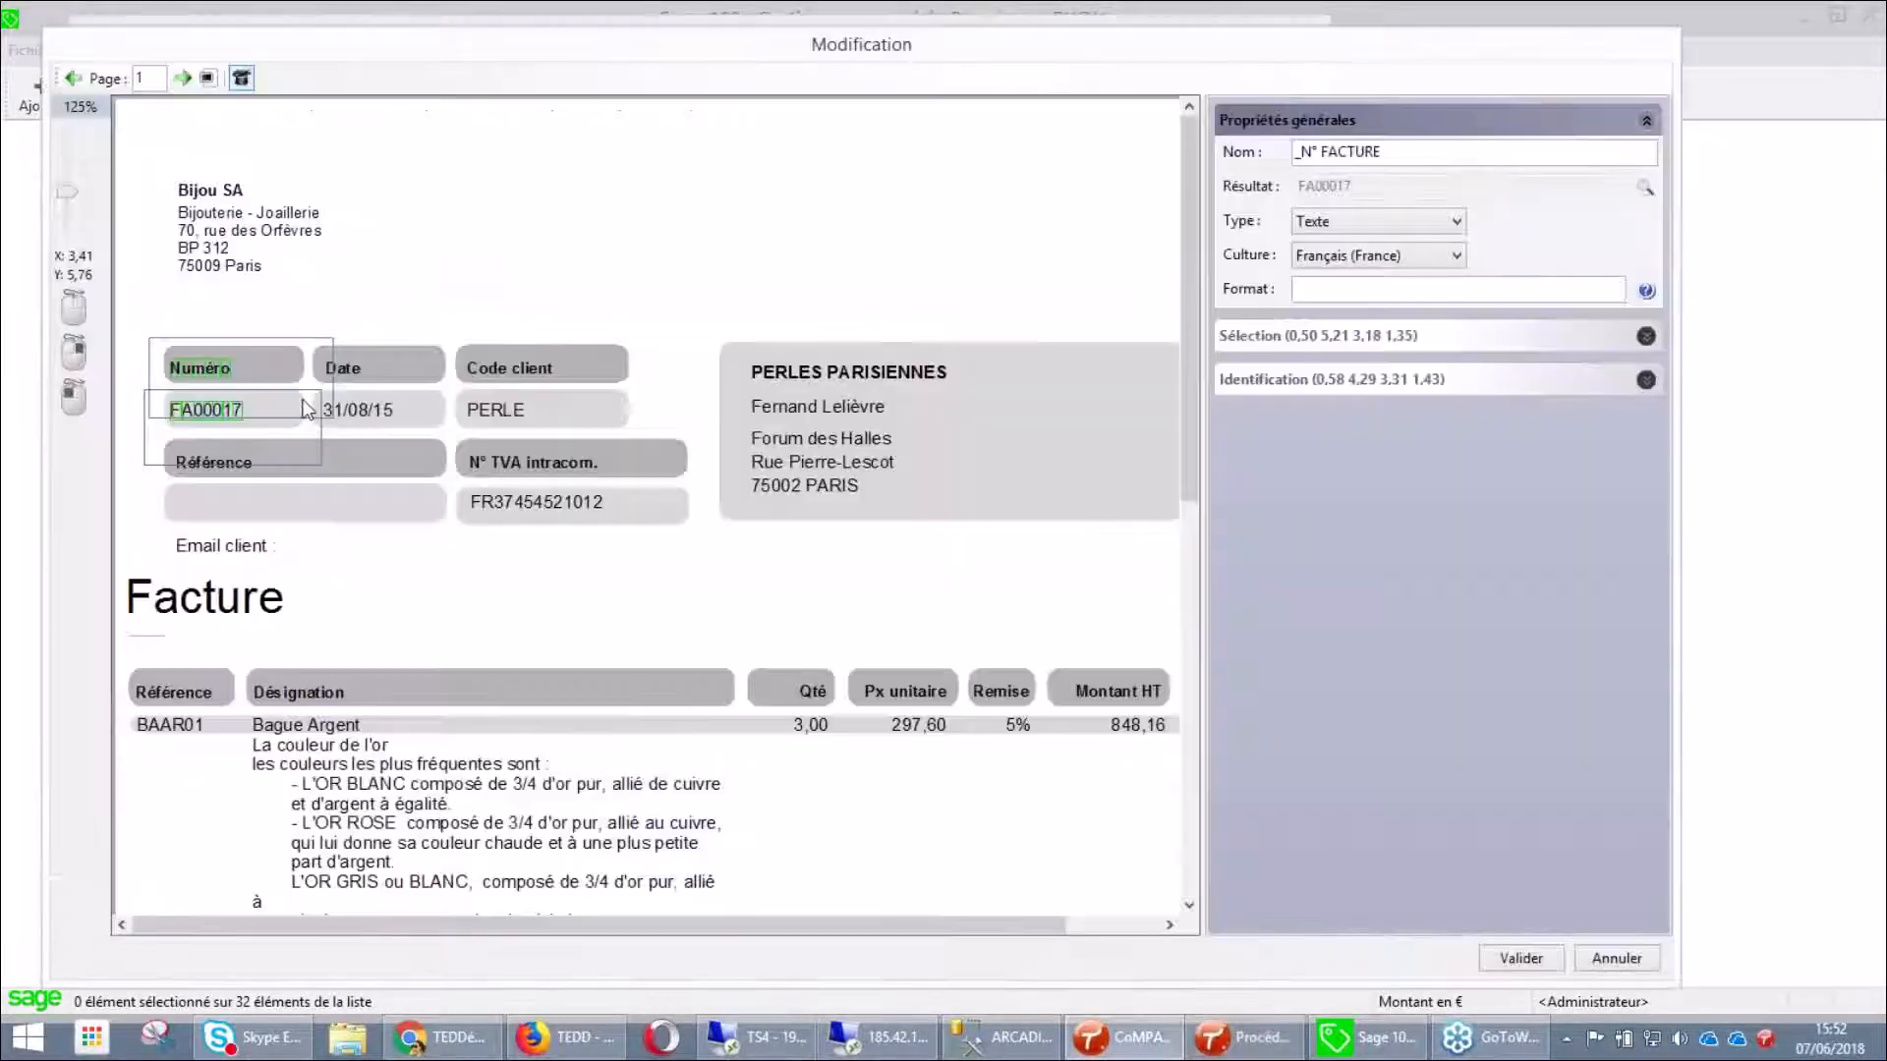
left_click(1647, 967)
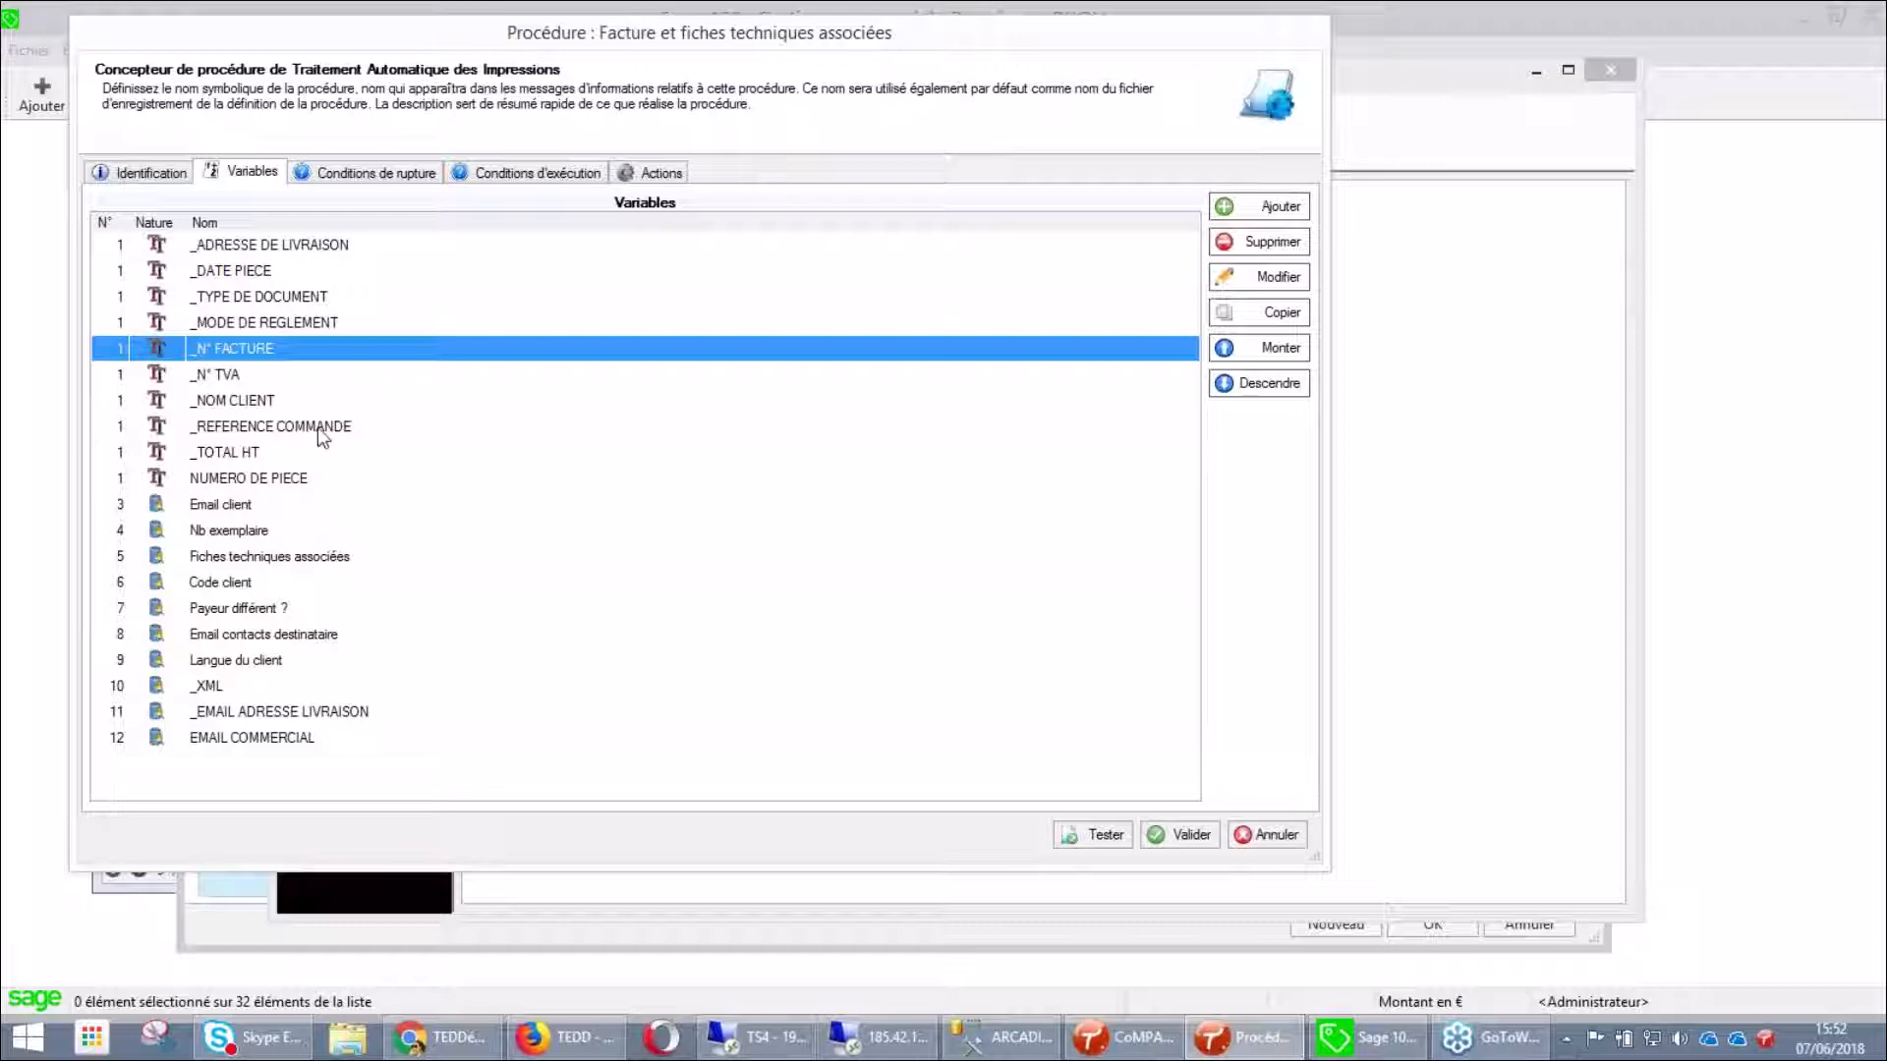
left_click(325, 175)
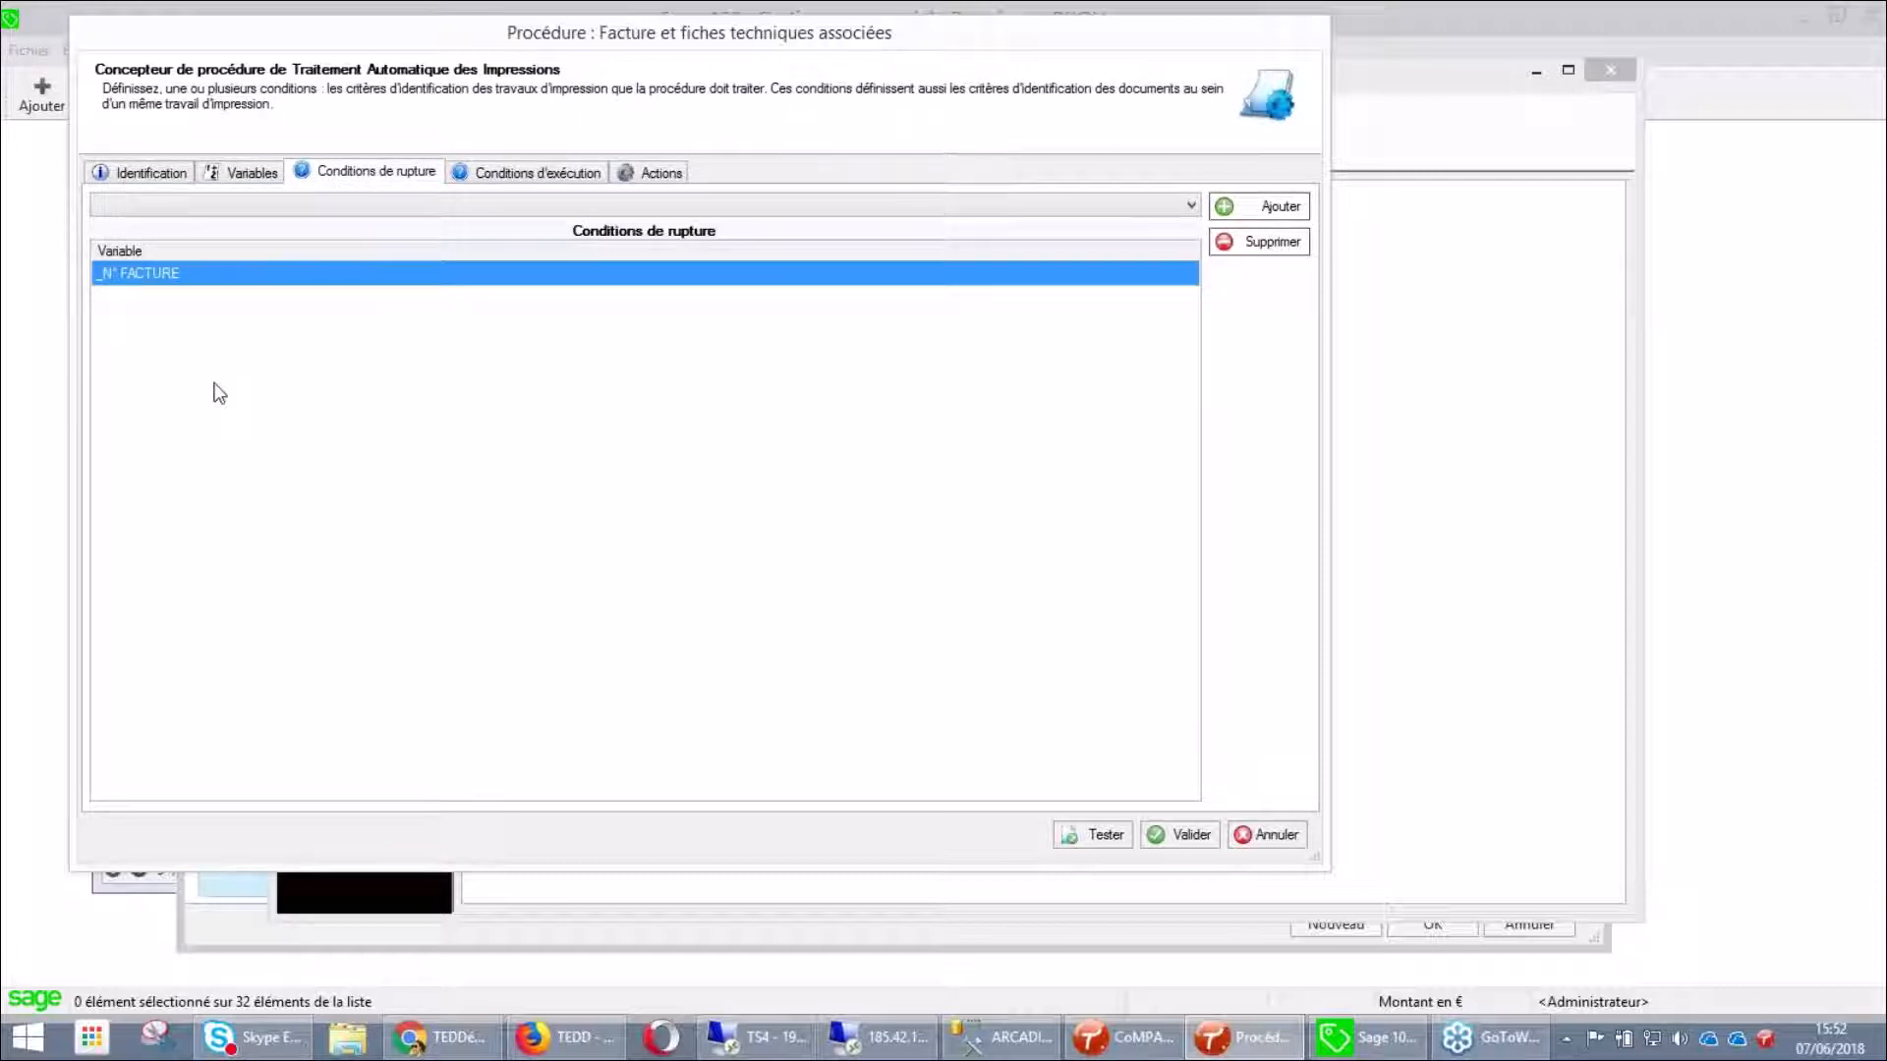
Check the _TYPE DE DOCUMENT execution condition, then display the procedure's 12 actions
left_click(562, 179)
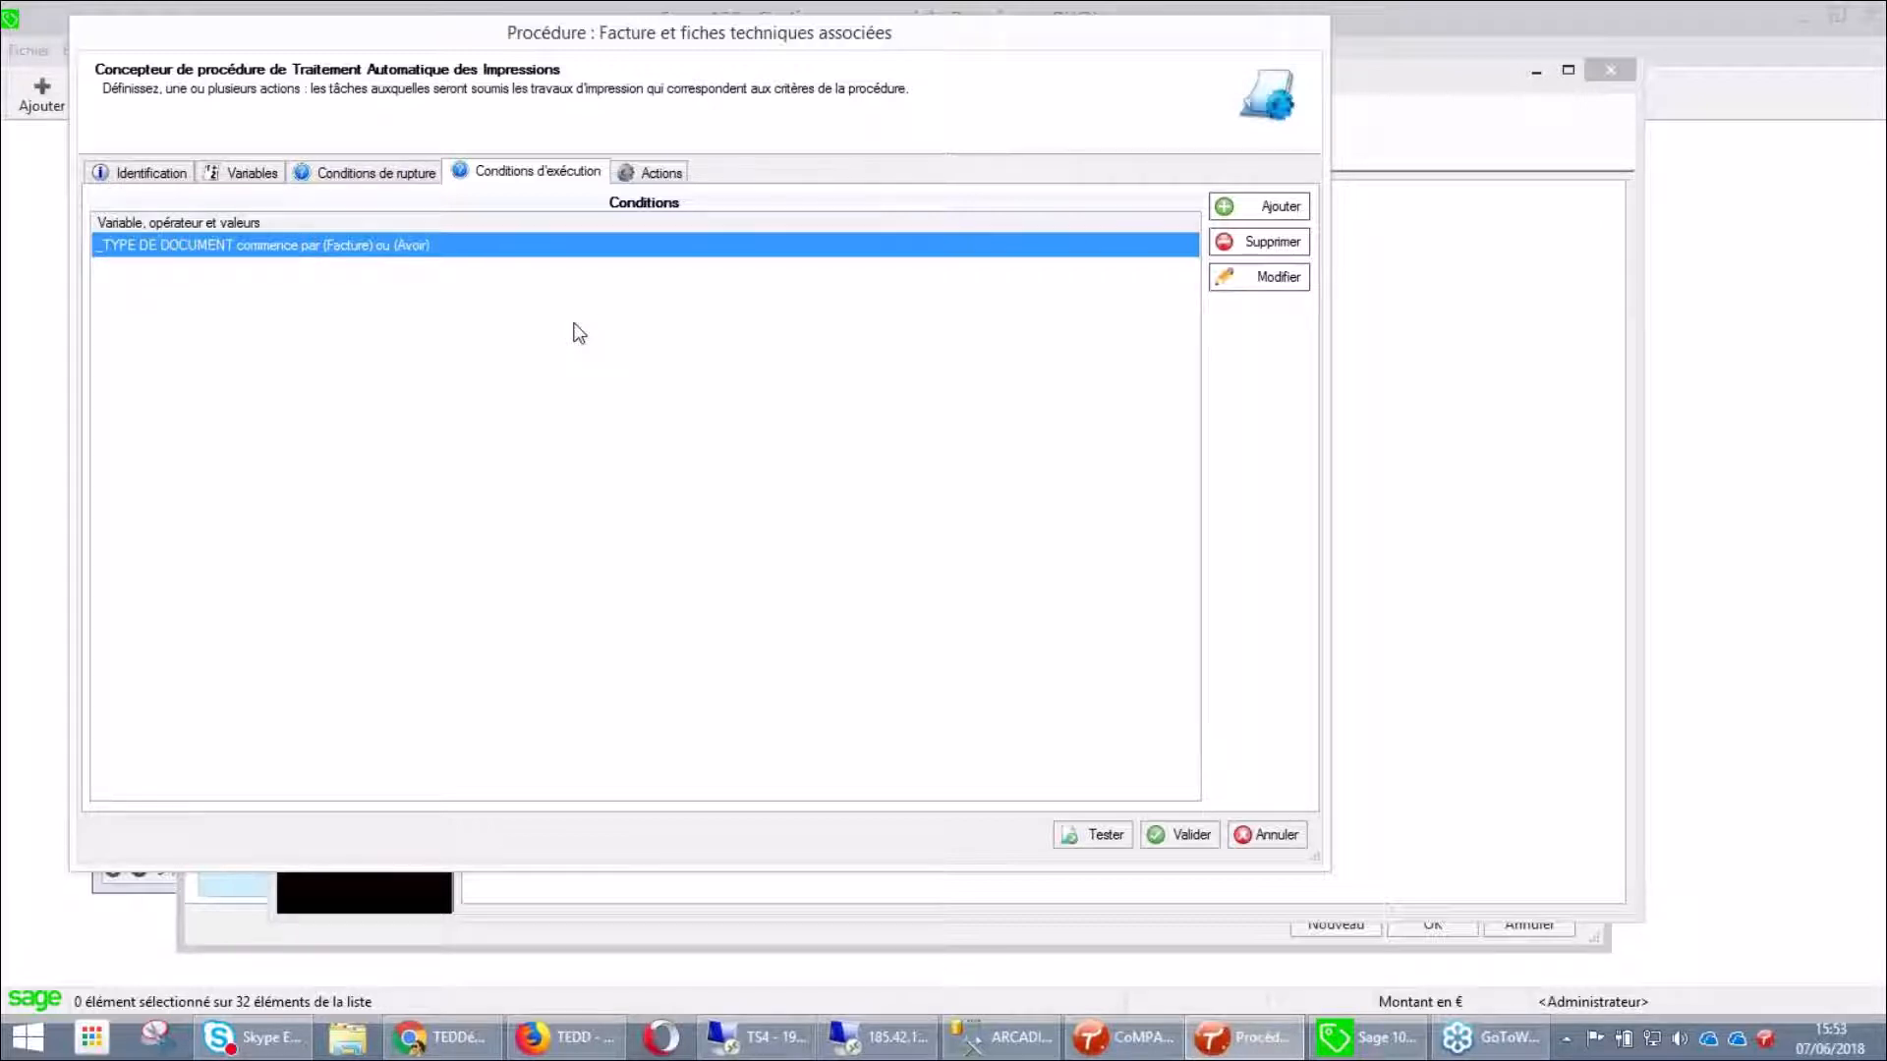
left_click(660, 175)
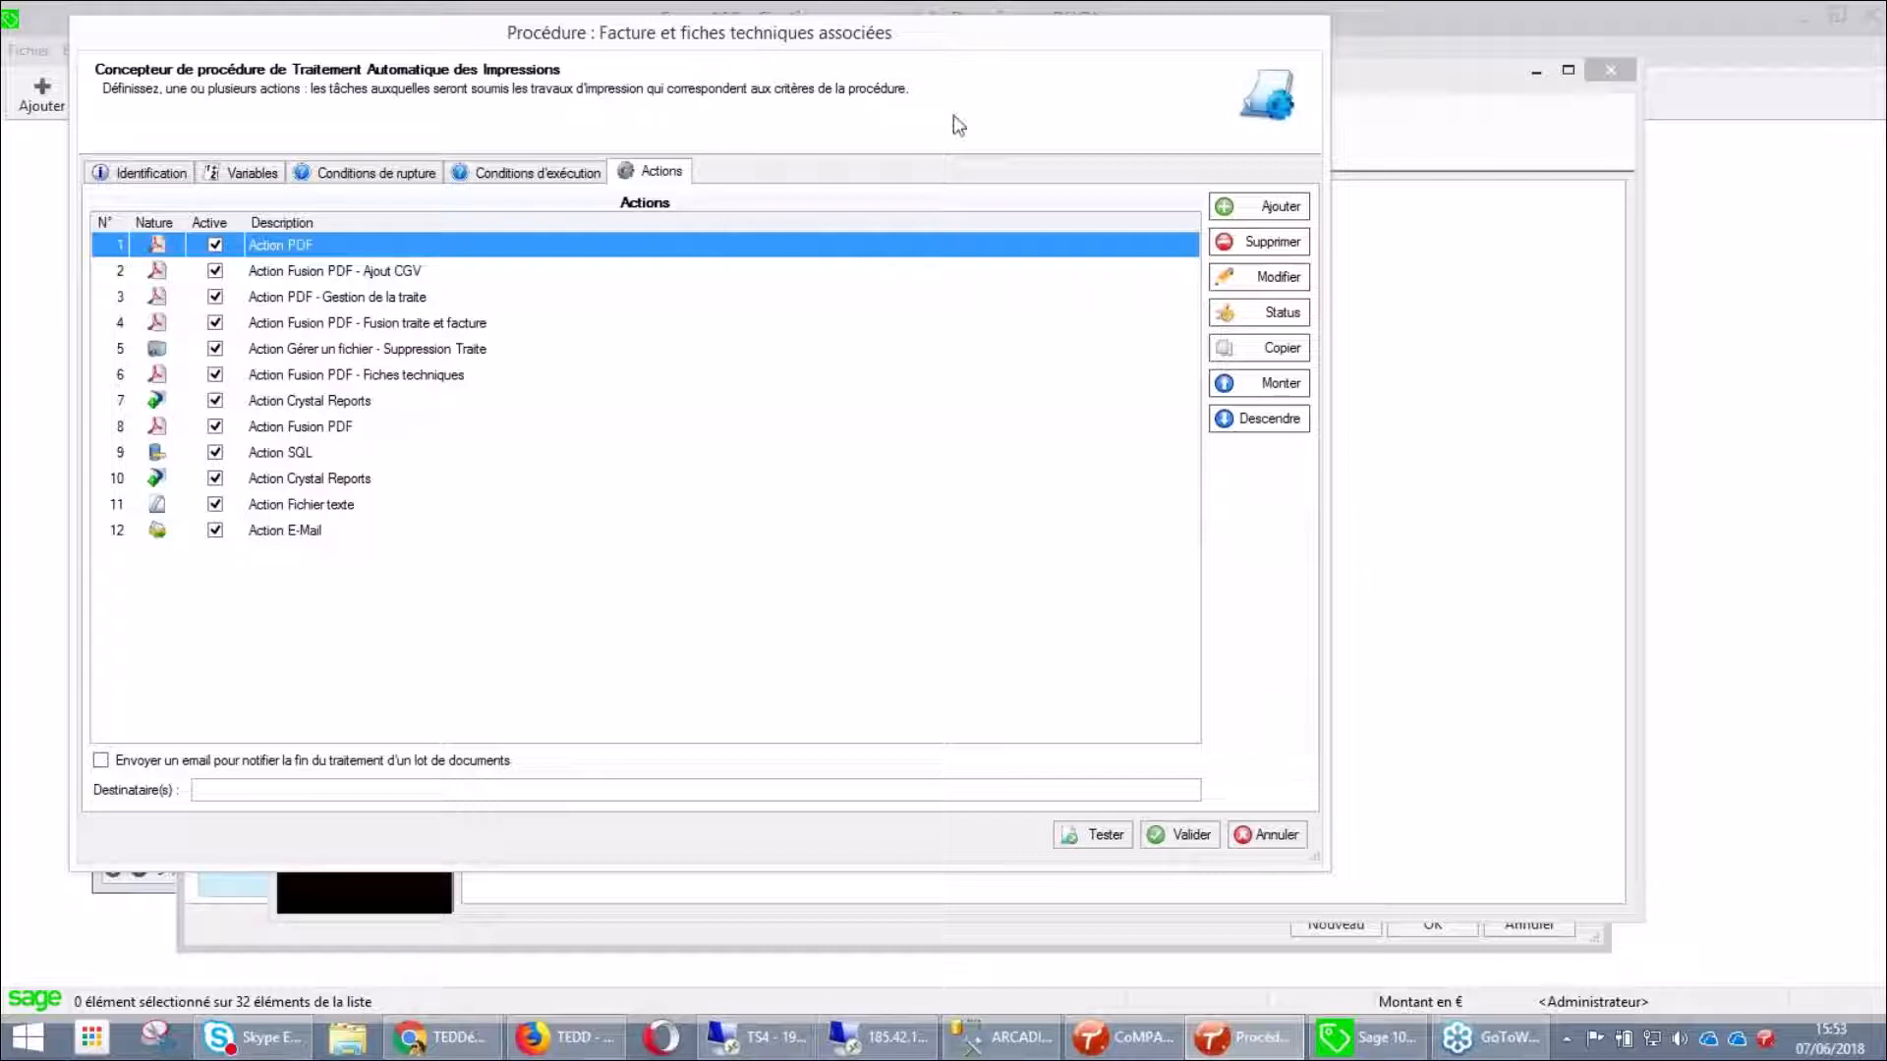
Click Ajouter on the Actions tab to list the available action types
left_click(1255, 219)
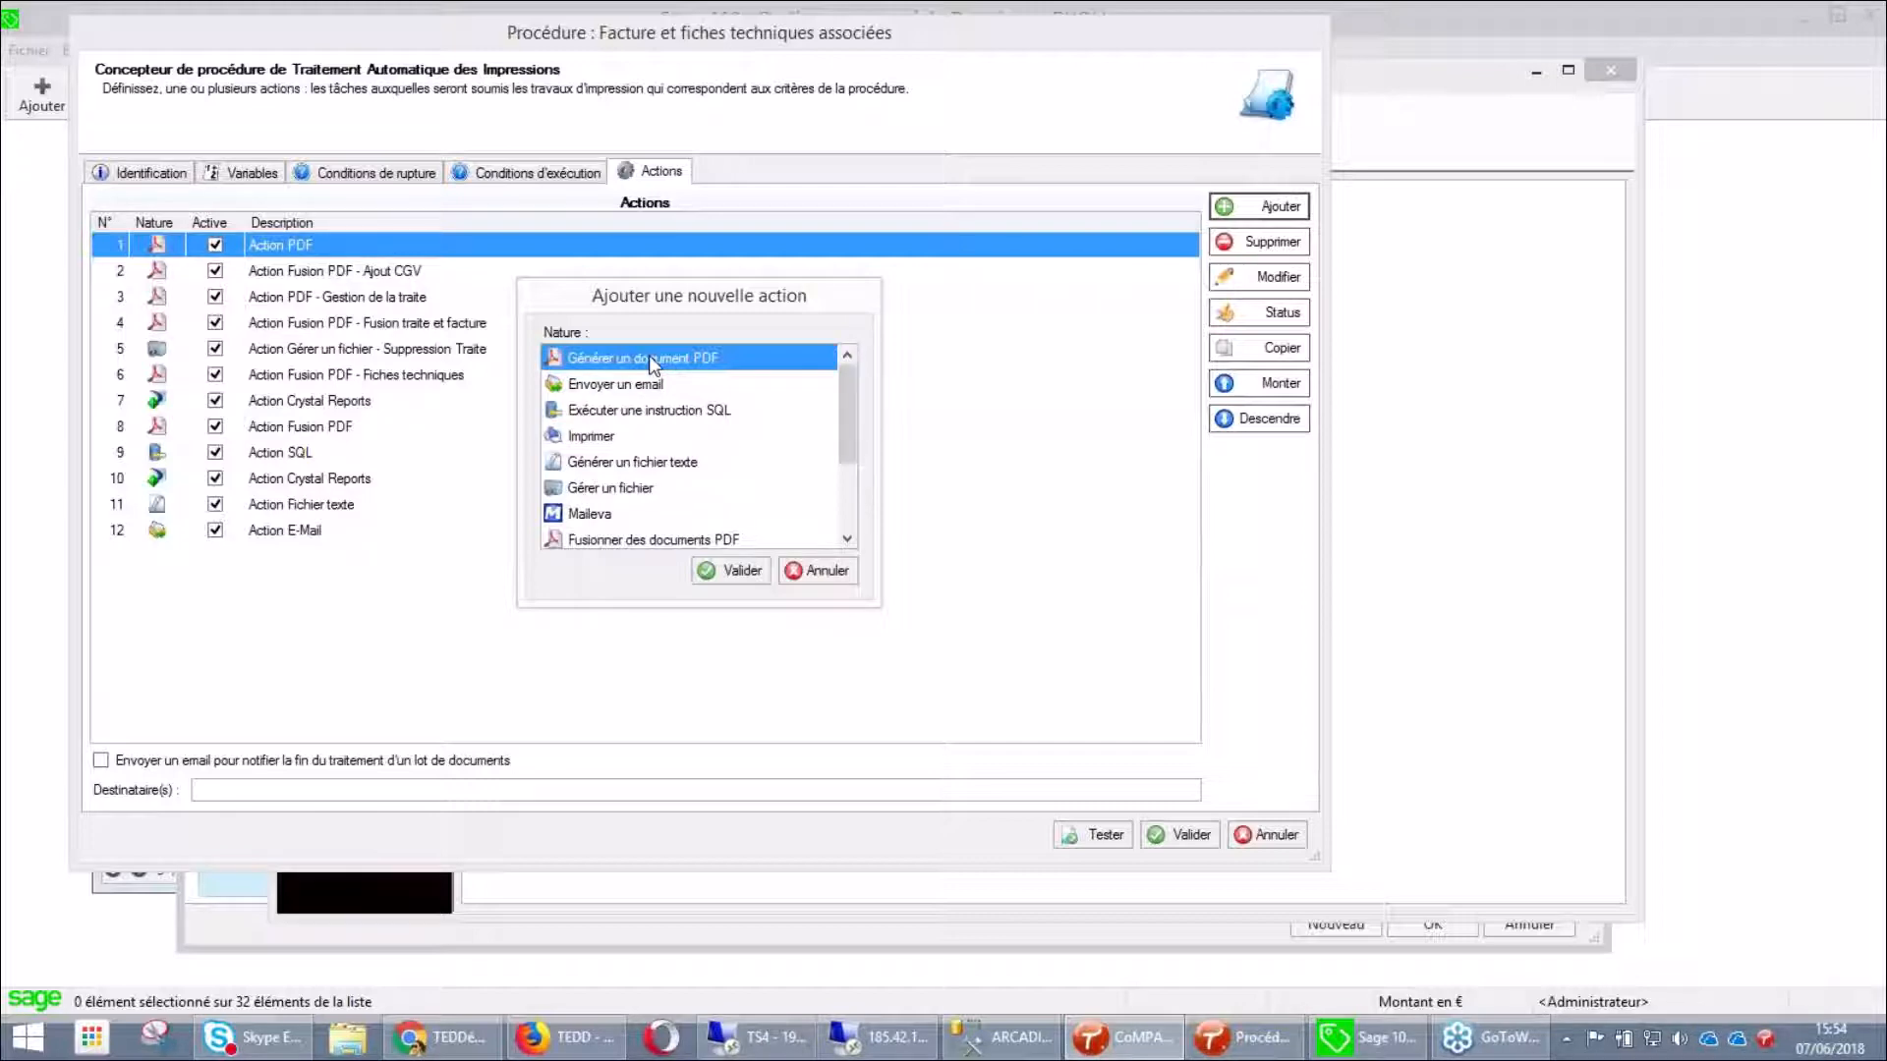
Create a Générer un document PDF action and browse its viewing, stamp, format, signature and Enregistrement tabs
left_click(724, 570)
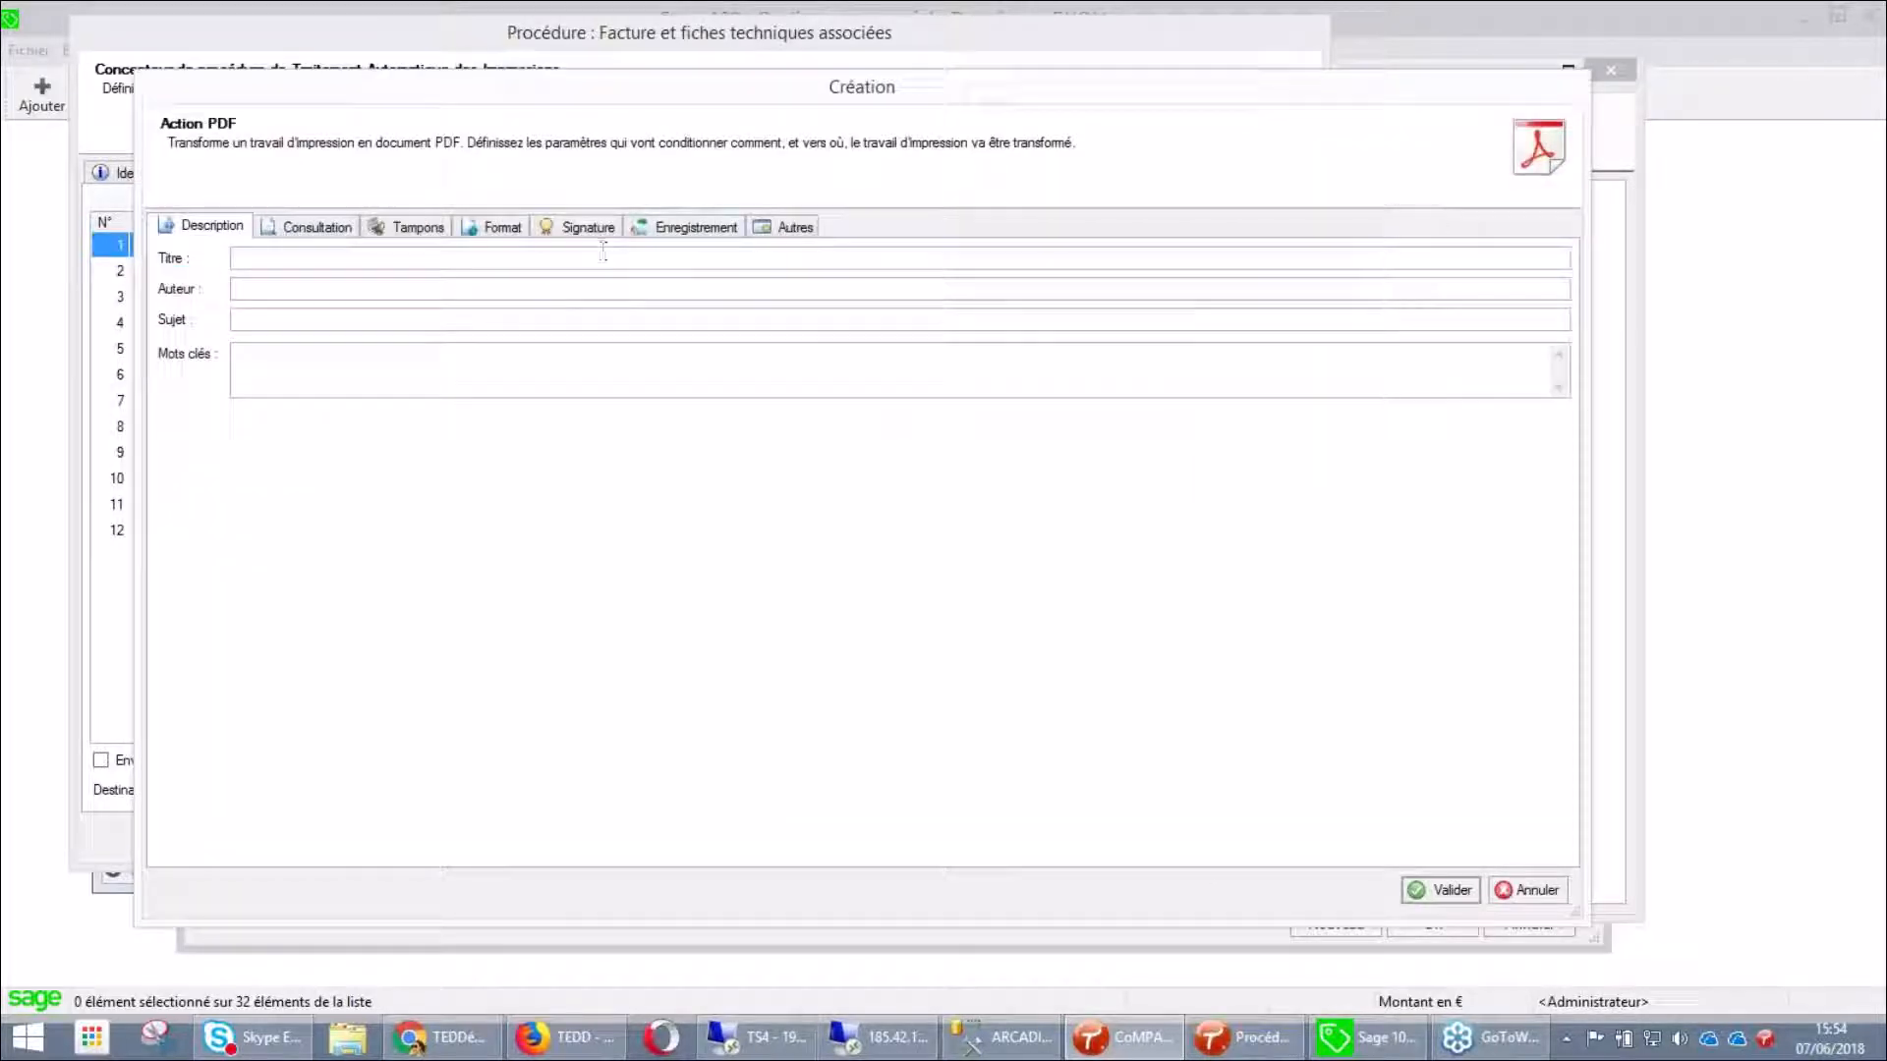
left_click(306, 229)
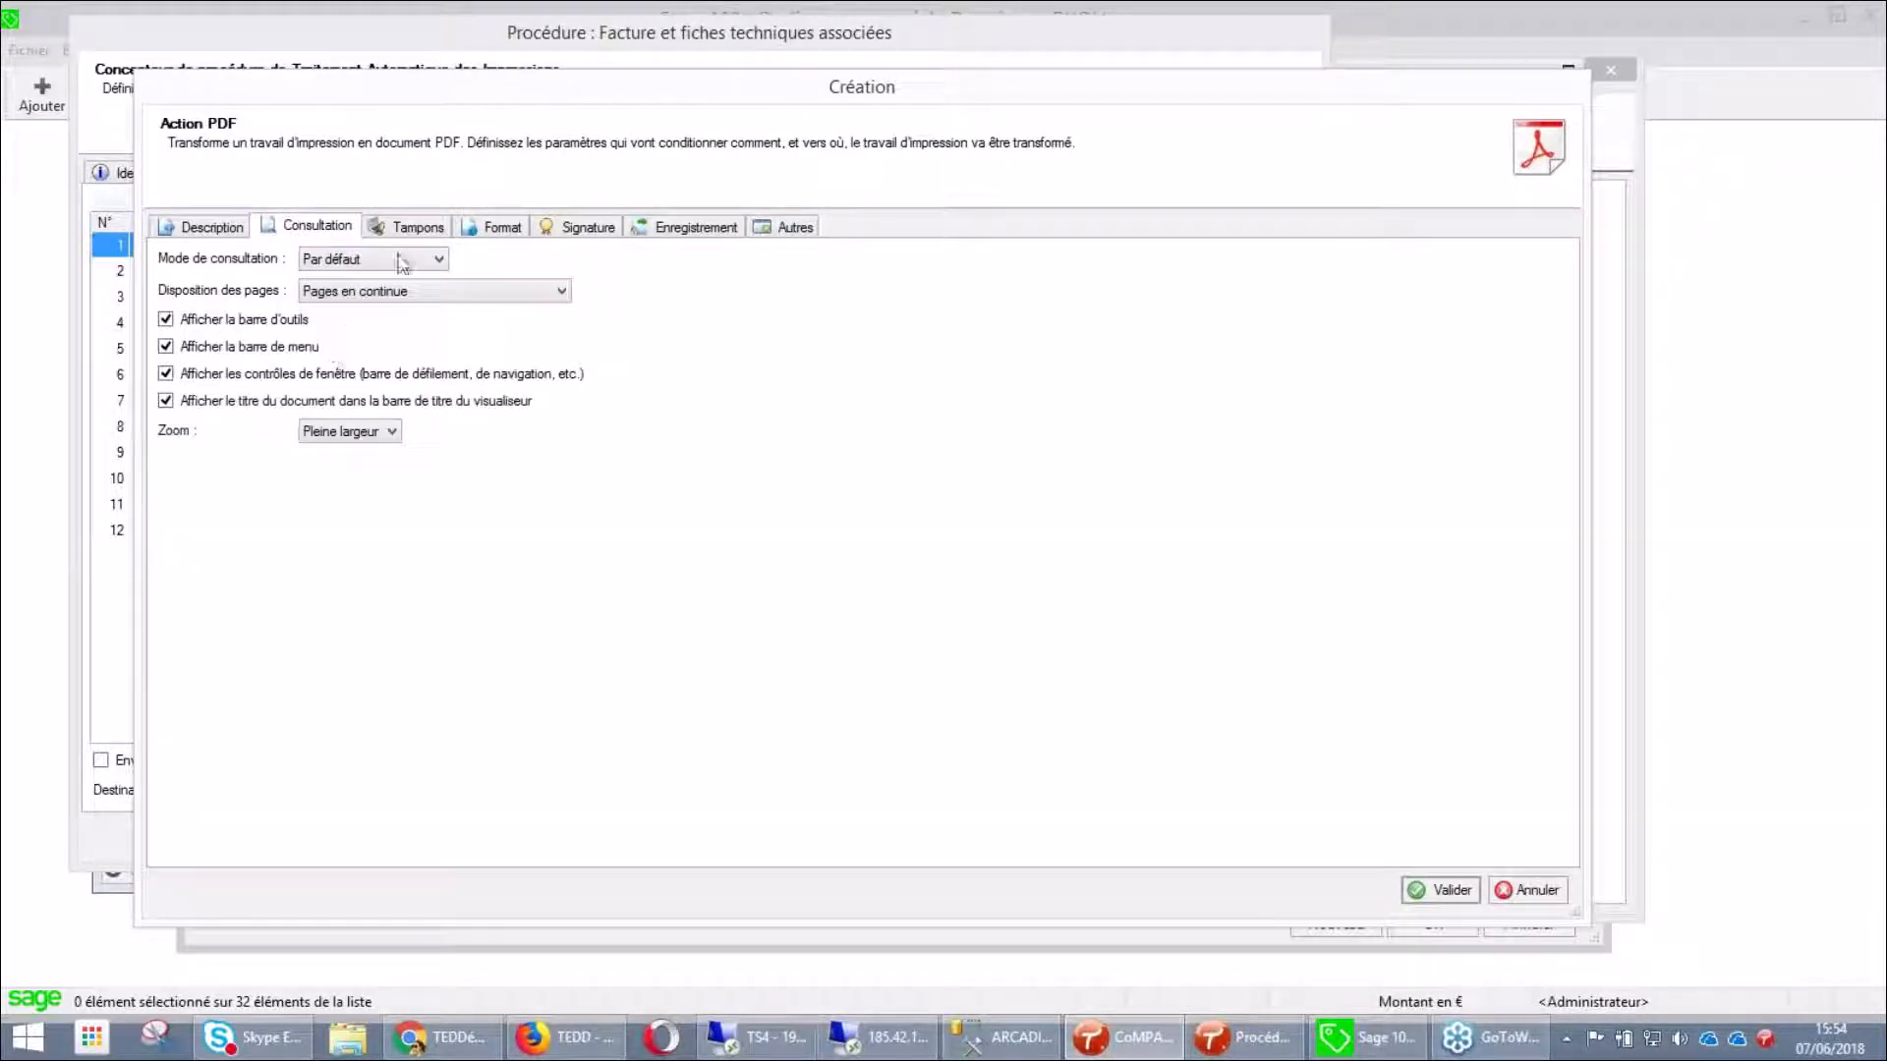
left_click(418, 232)
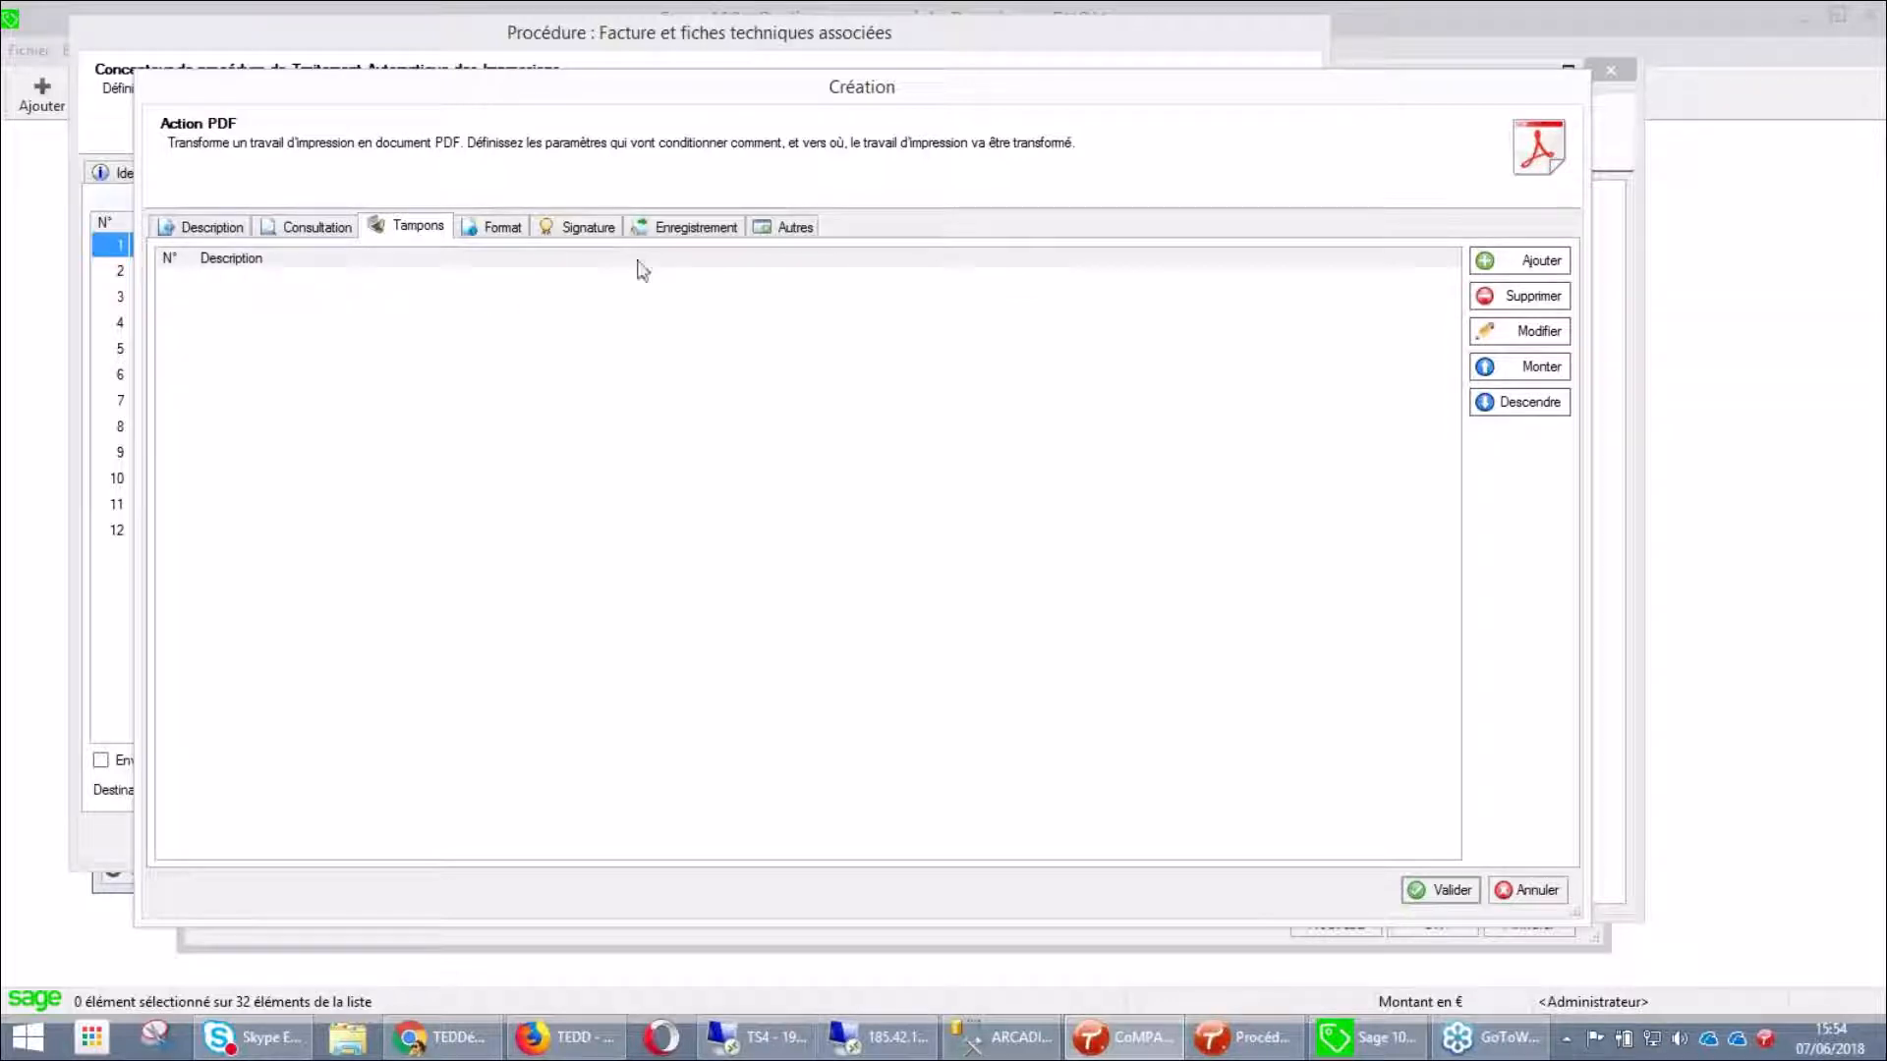
left_click(499, 232)
left_click(576, 230)
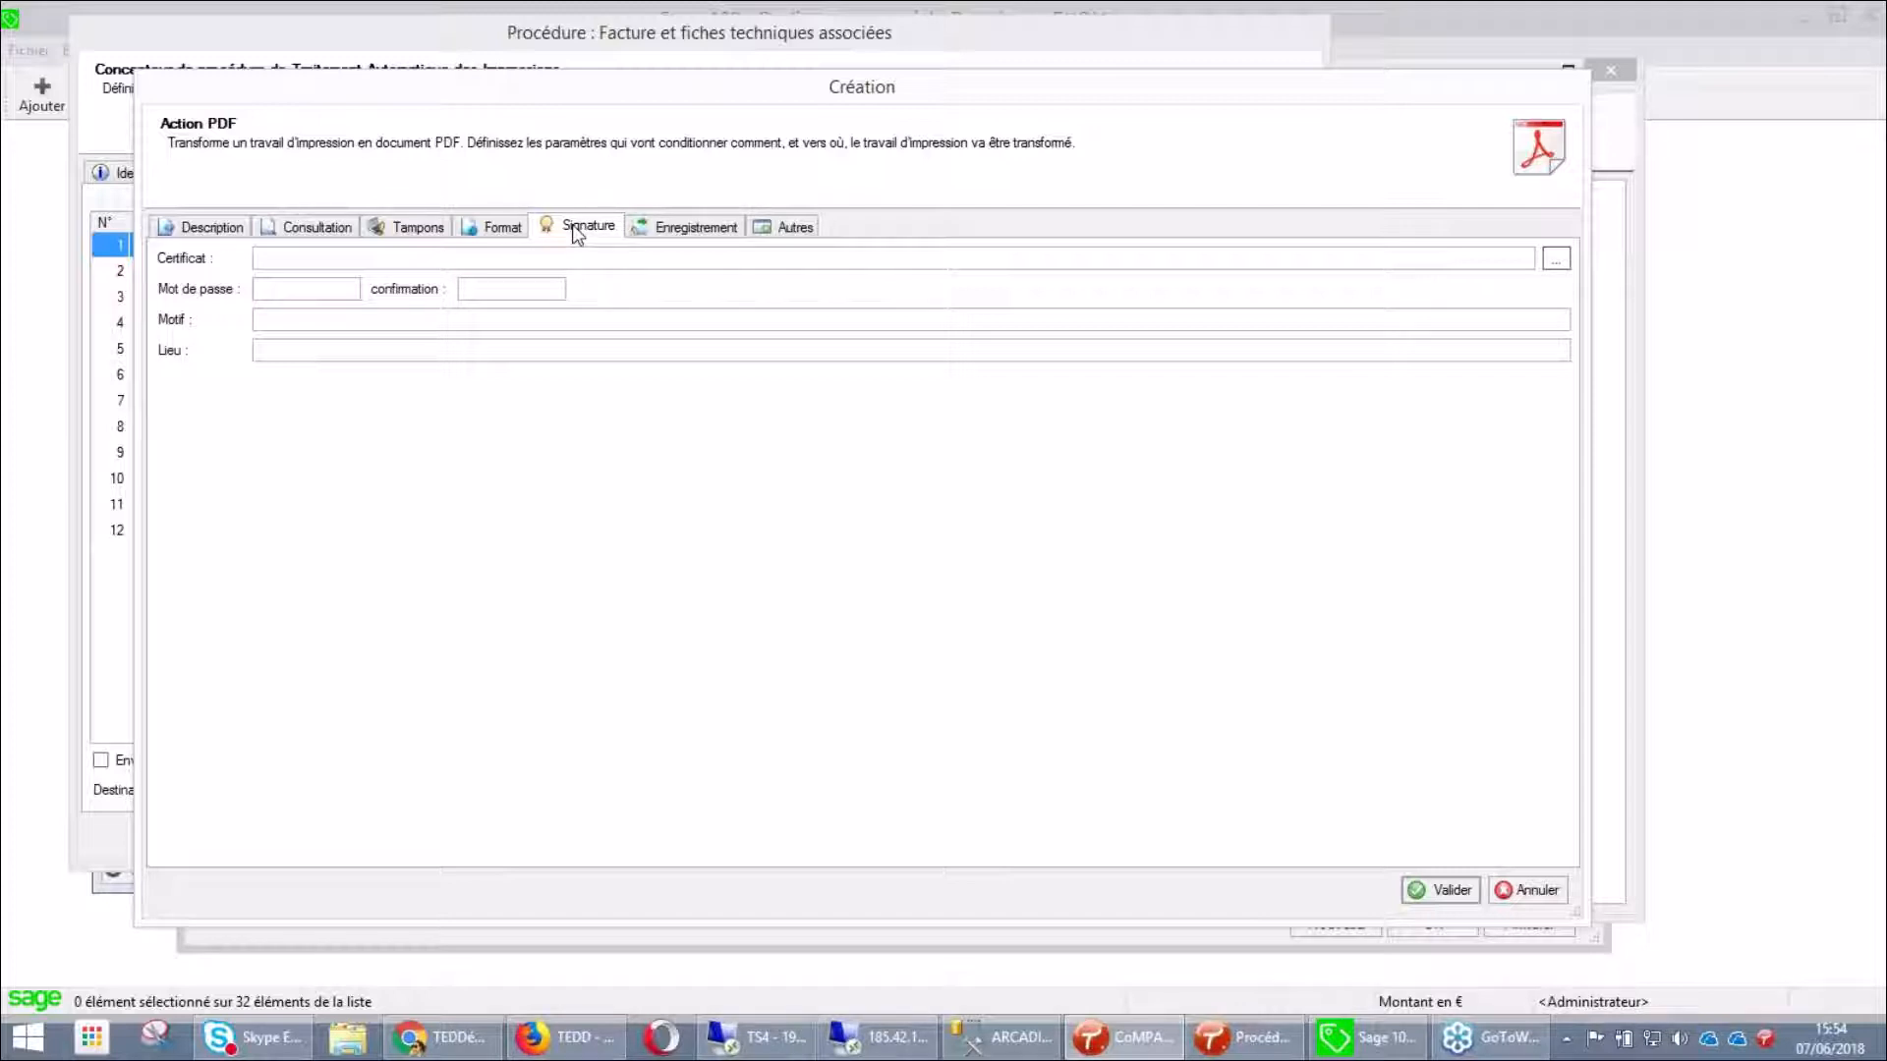
left_click(698, 236)
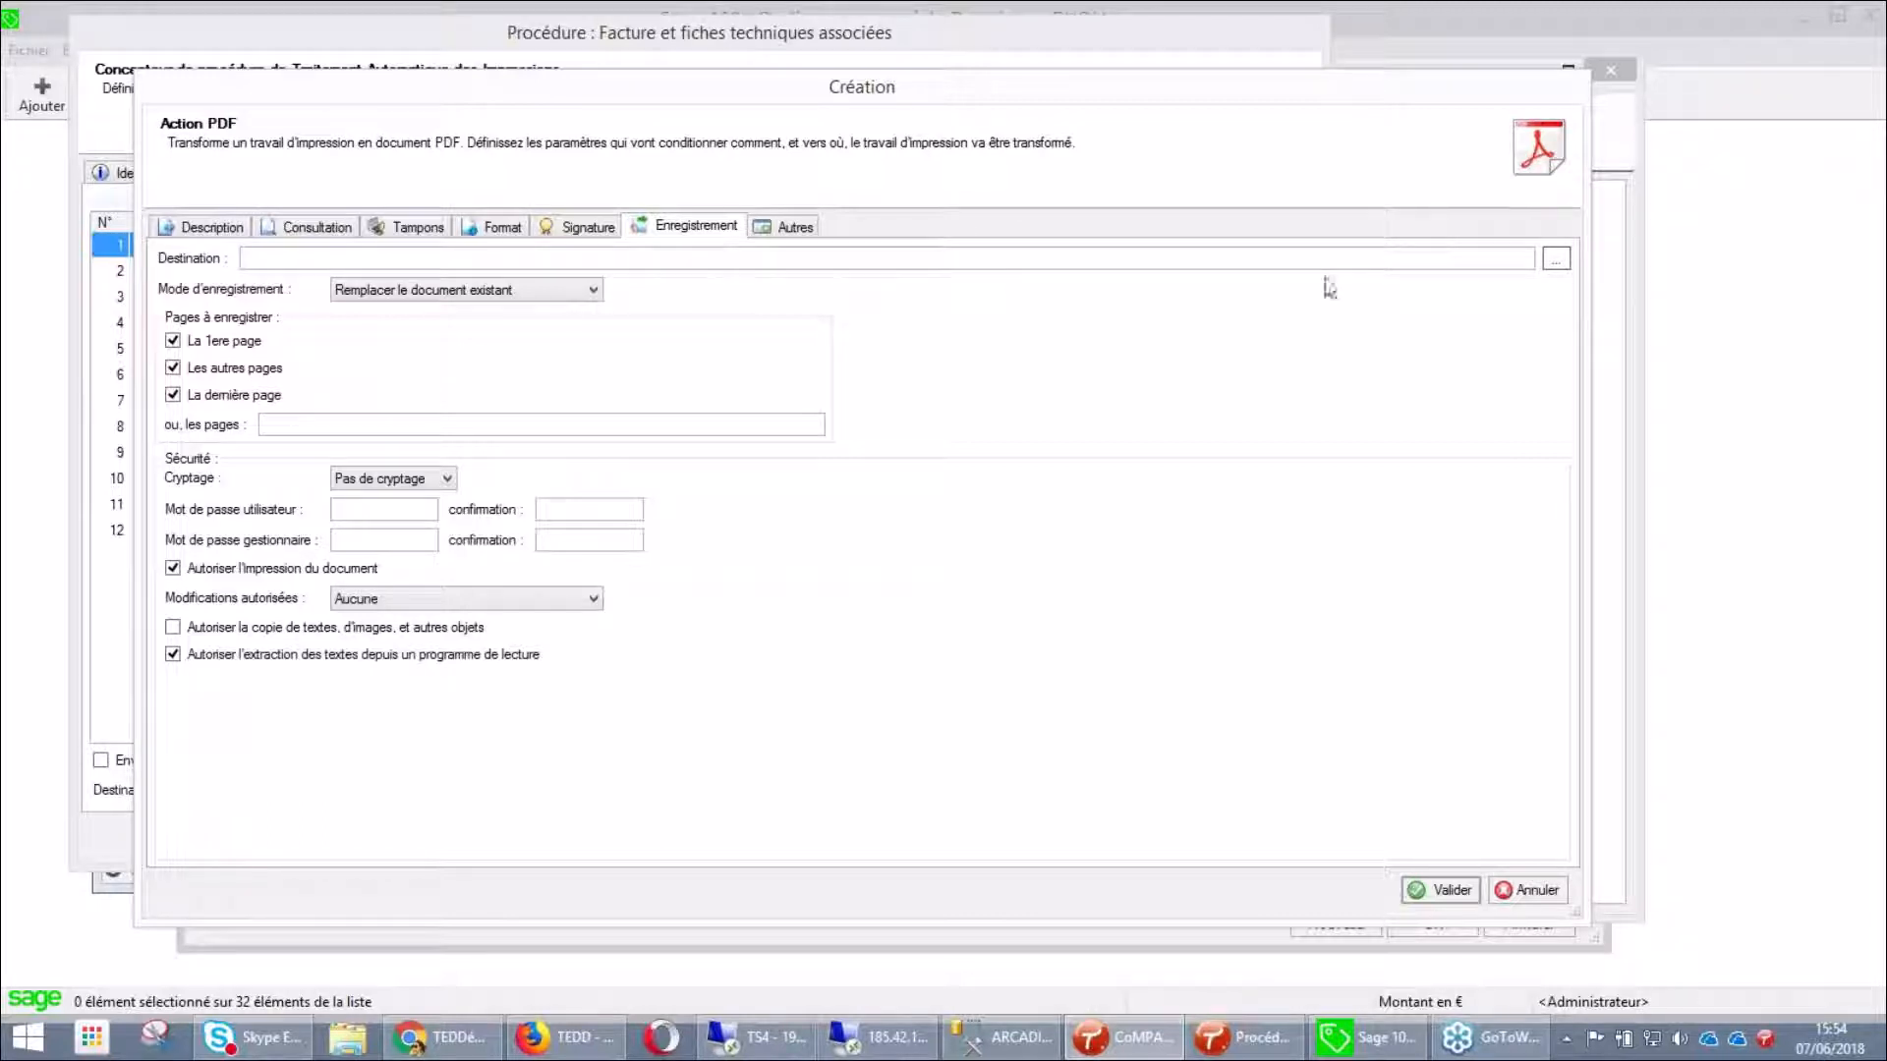
Browse to C:\Archivage and select it as the PDF destination folder
left_click(1553, 259)
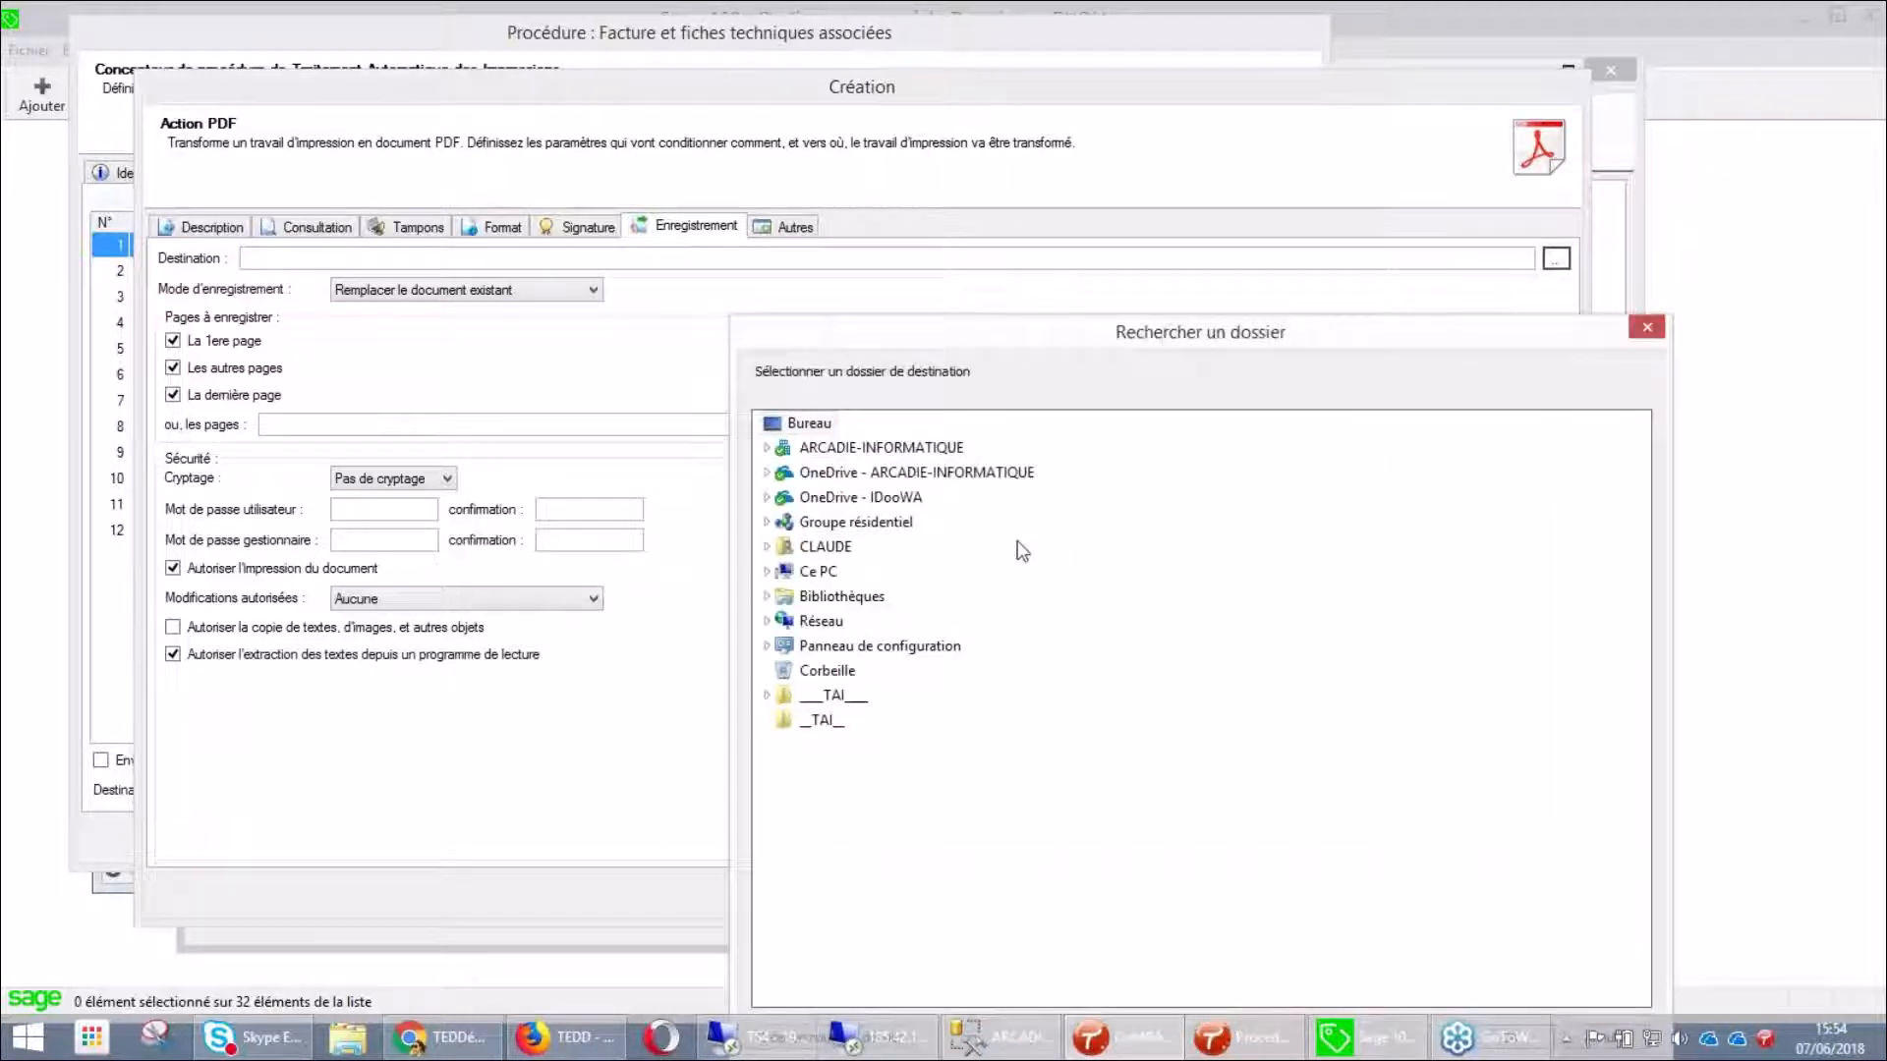
double_click(818, 571)
double_click(831, 747)
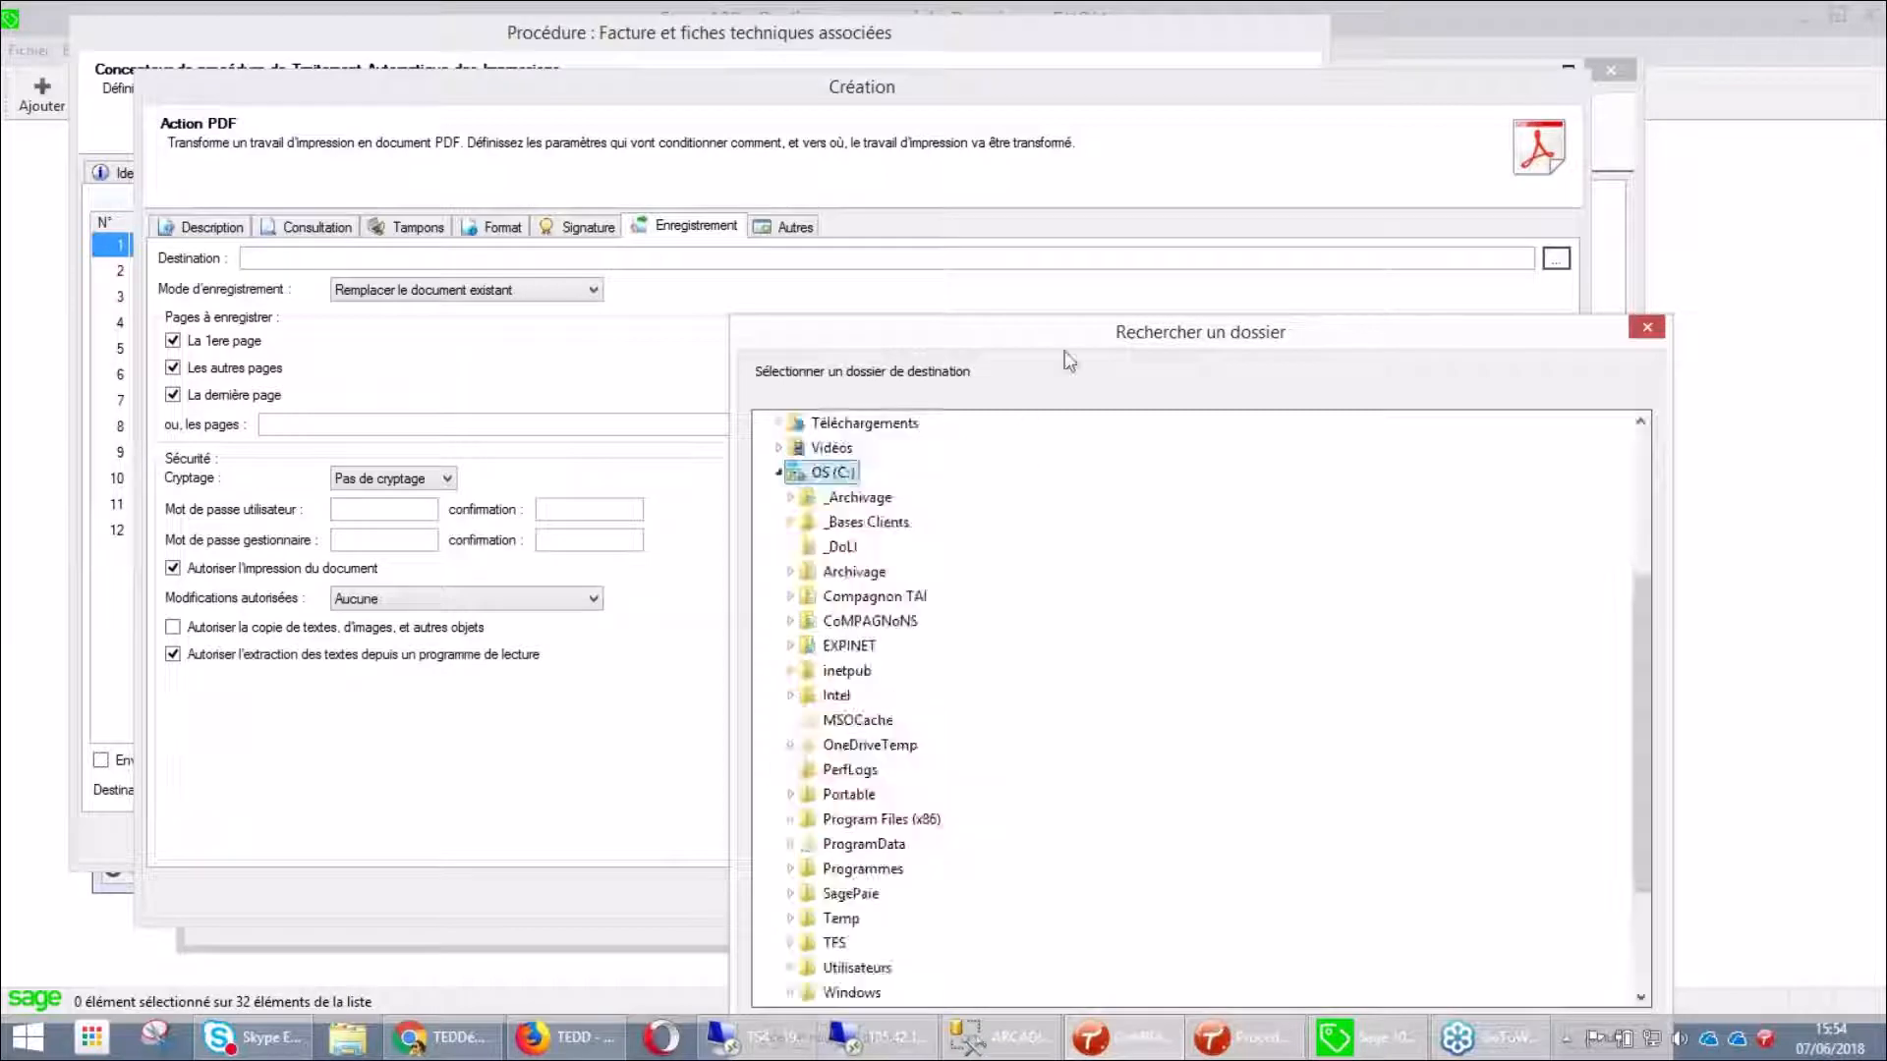
left_click_drag(1056, 321, 929, 141)
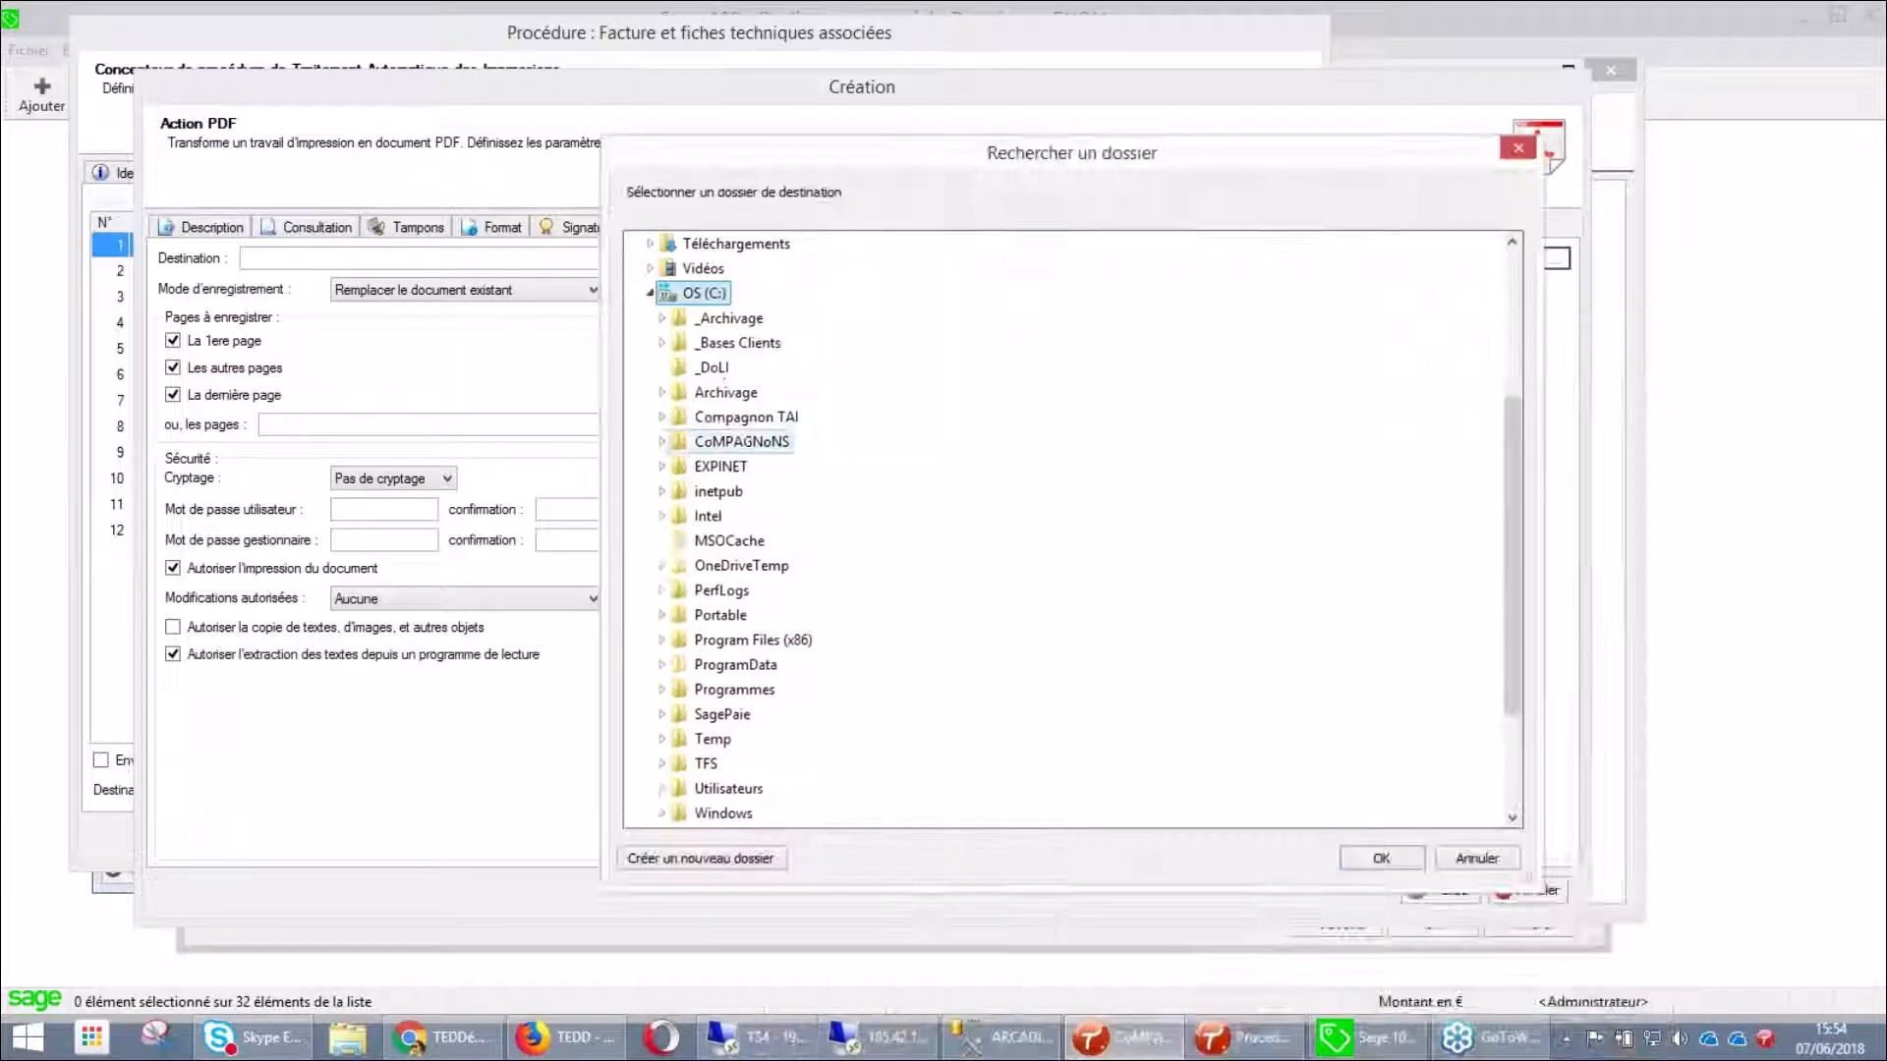
double_click(727, 393)
left_click(1378, 858)
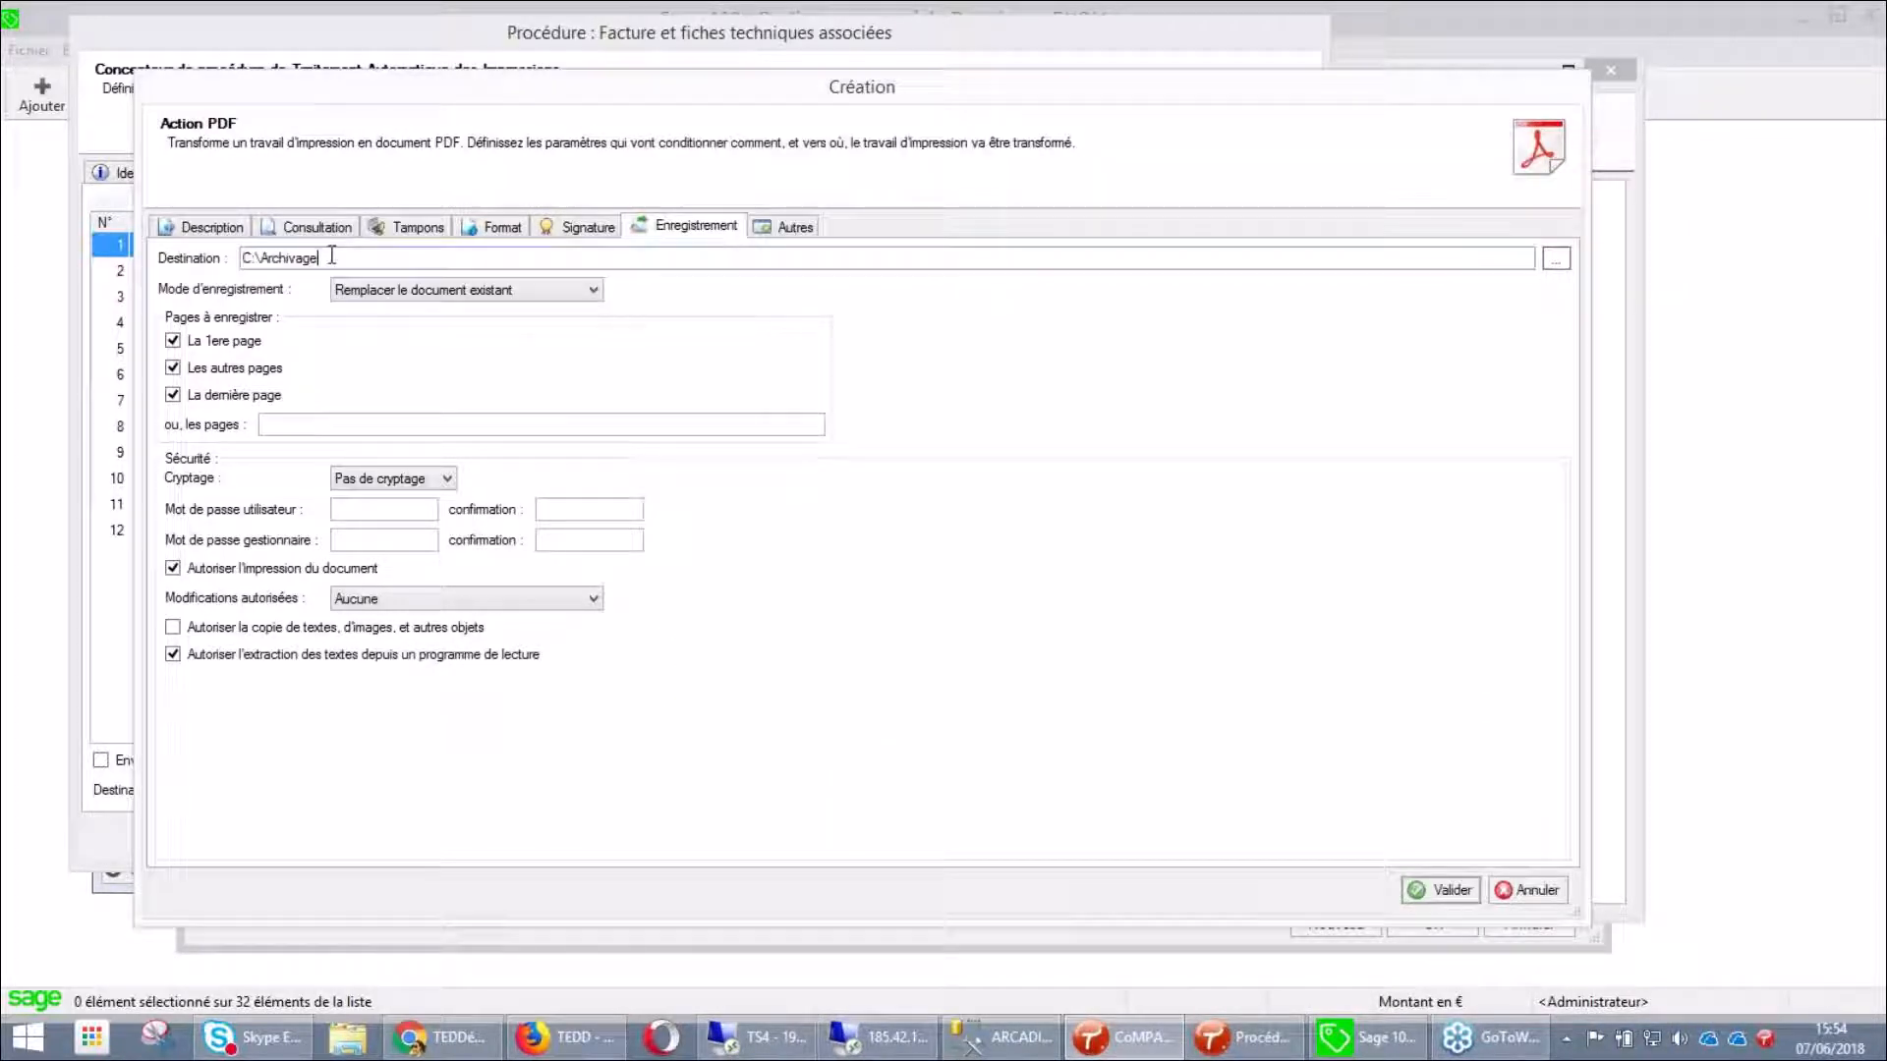
Extend the path to C:\Archivage\{_TYPE DE DOCUMENT}\{_DATE PIECE^yyyy}\ using inserted fields
left_click(333, 255)
type("\\")
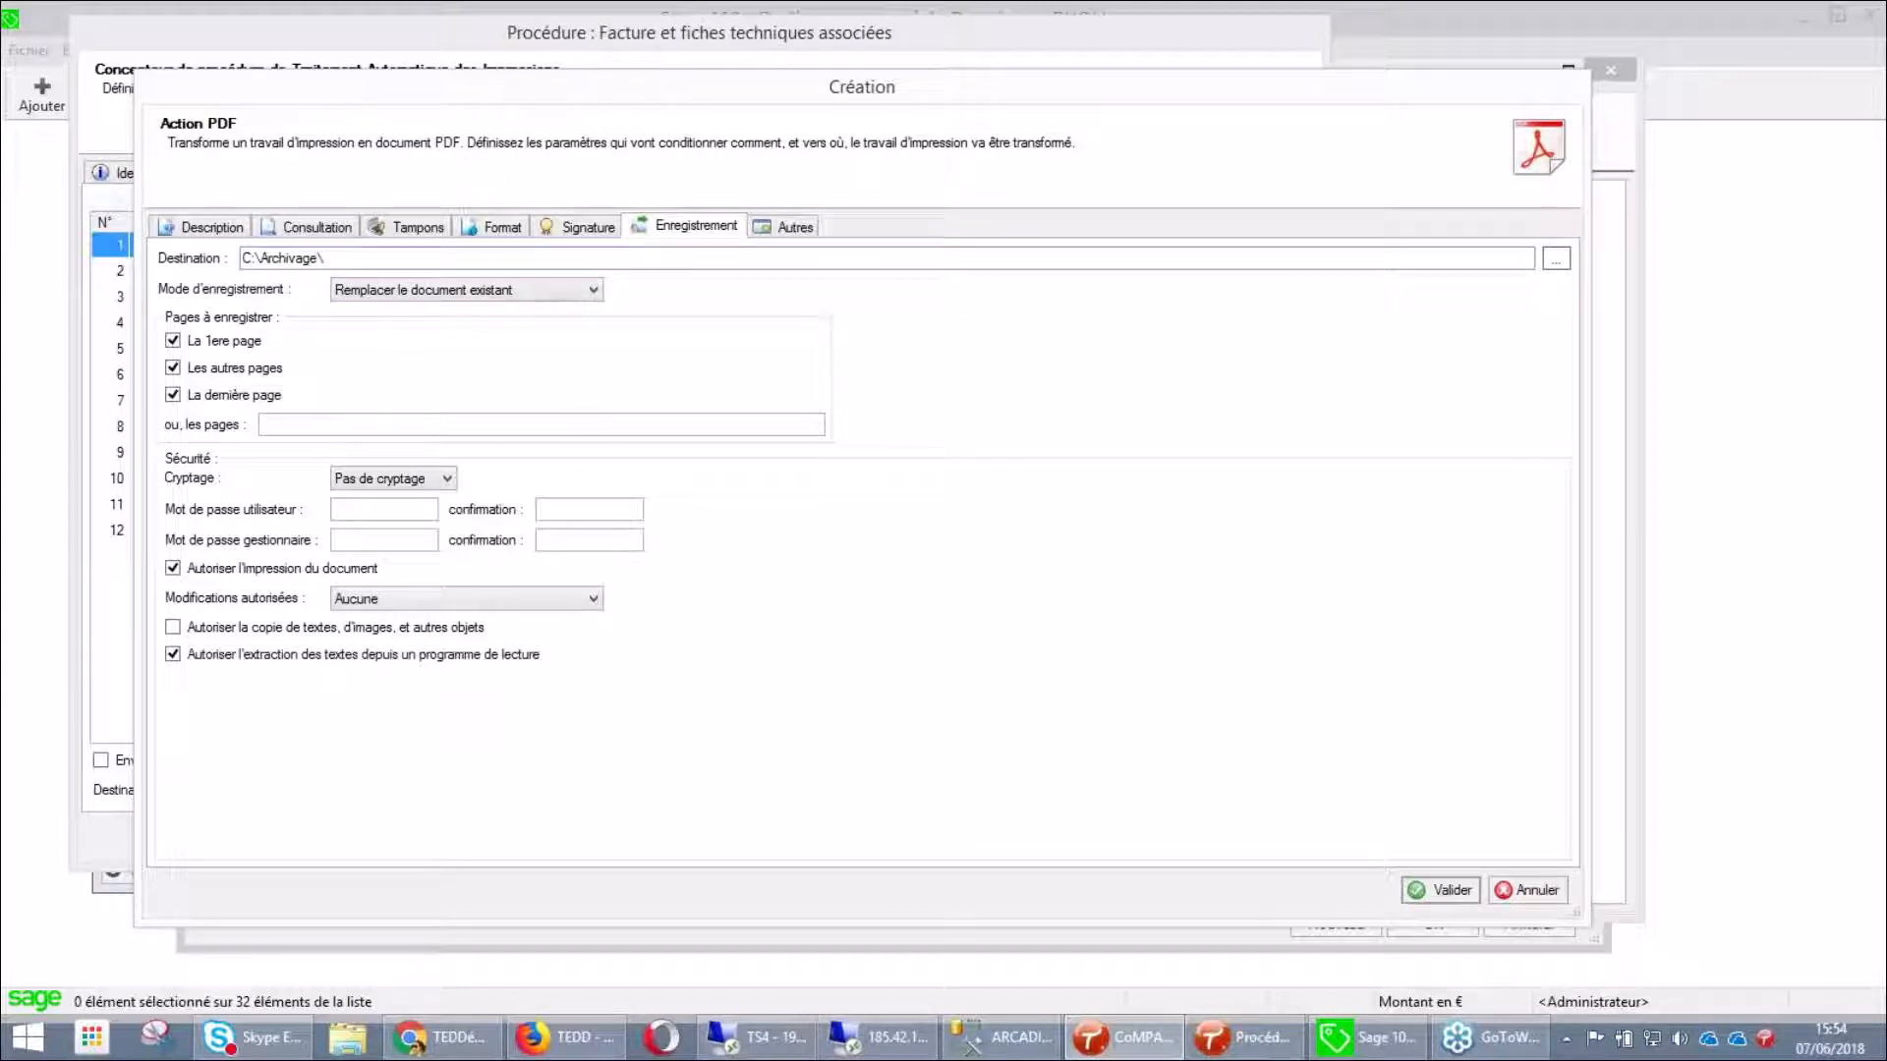
right_click(345, 248)
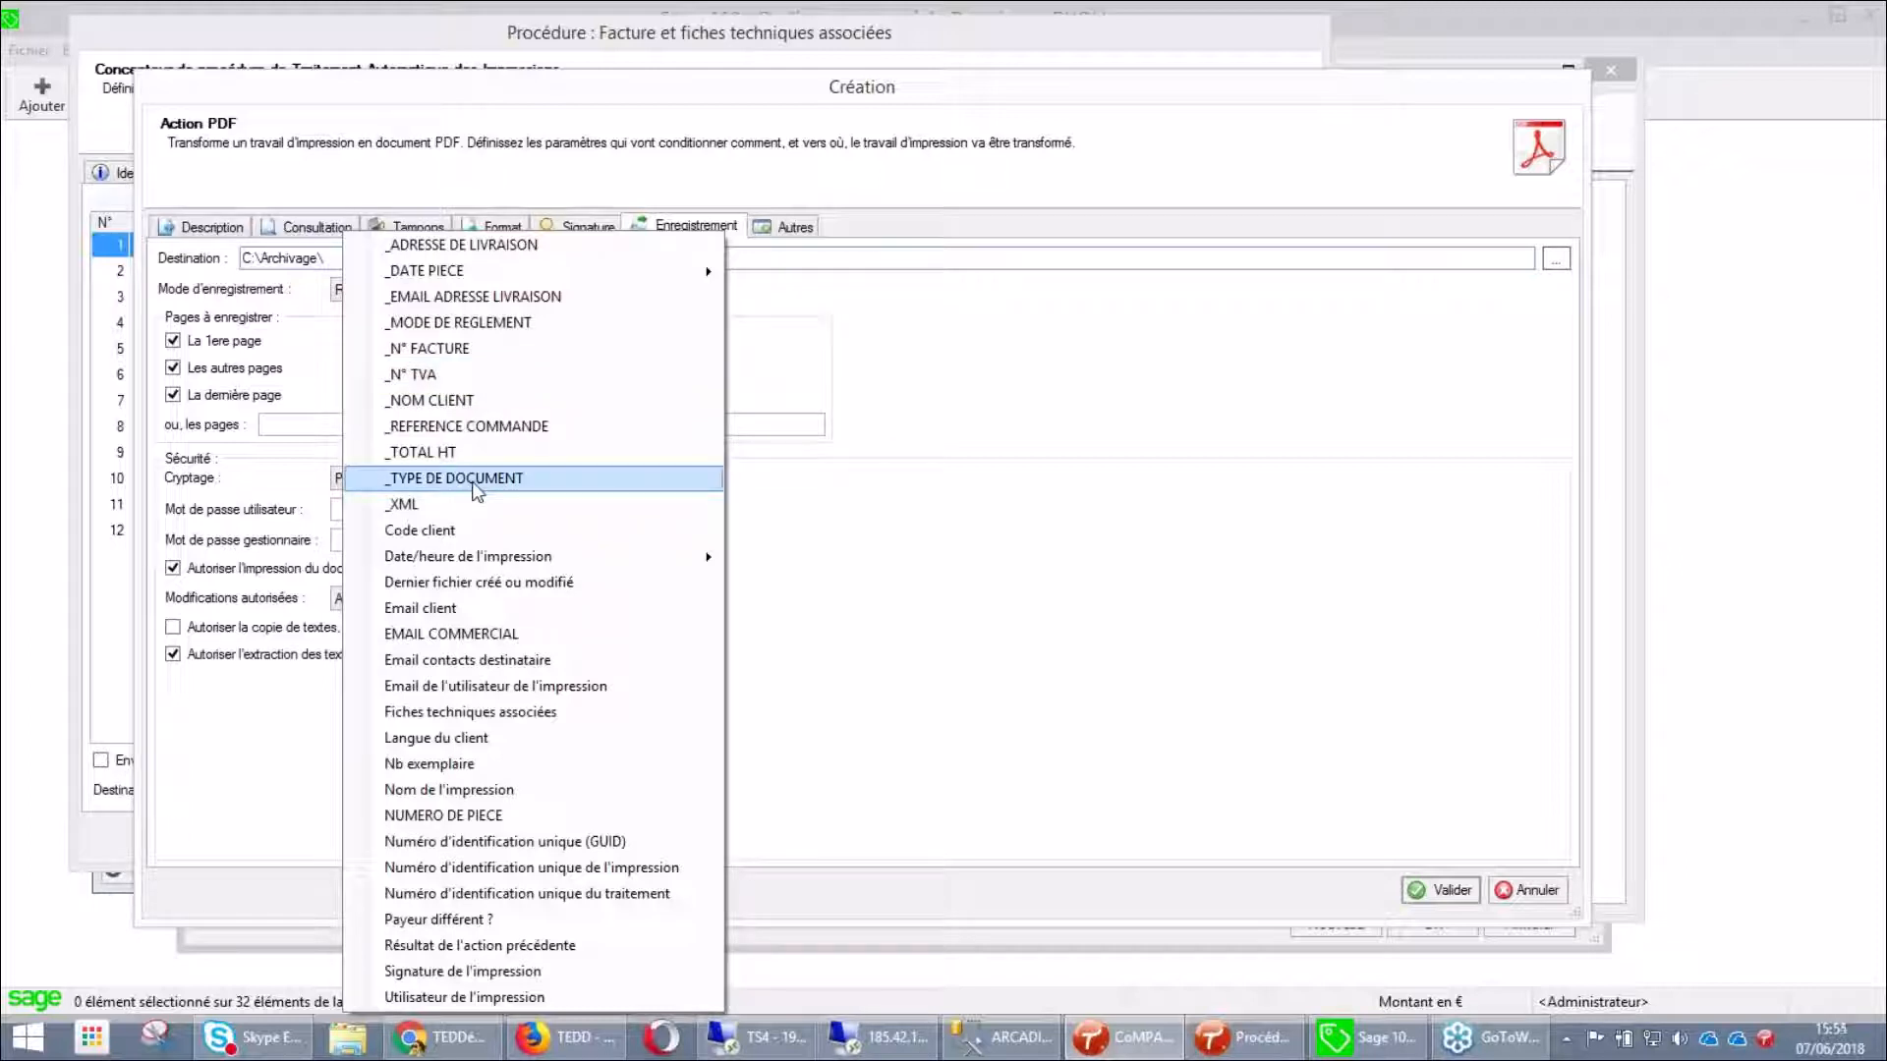
left_click(477, 478)
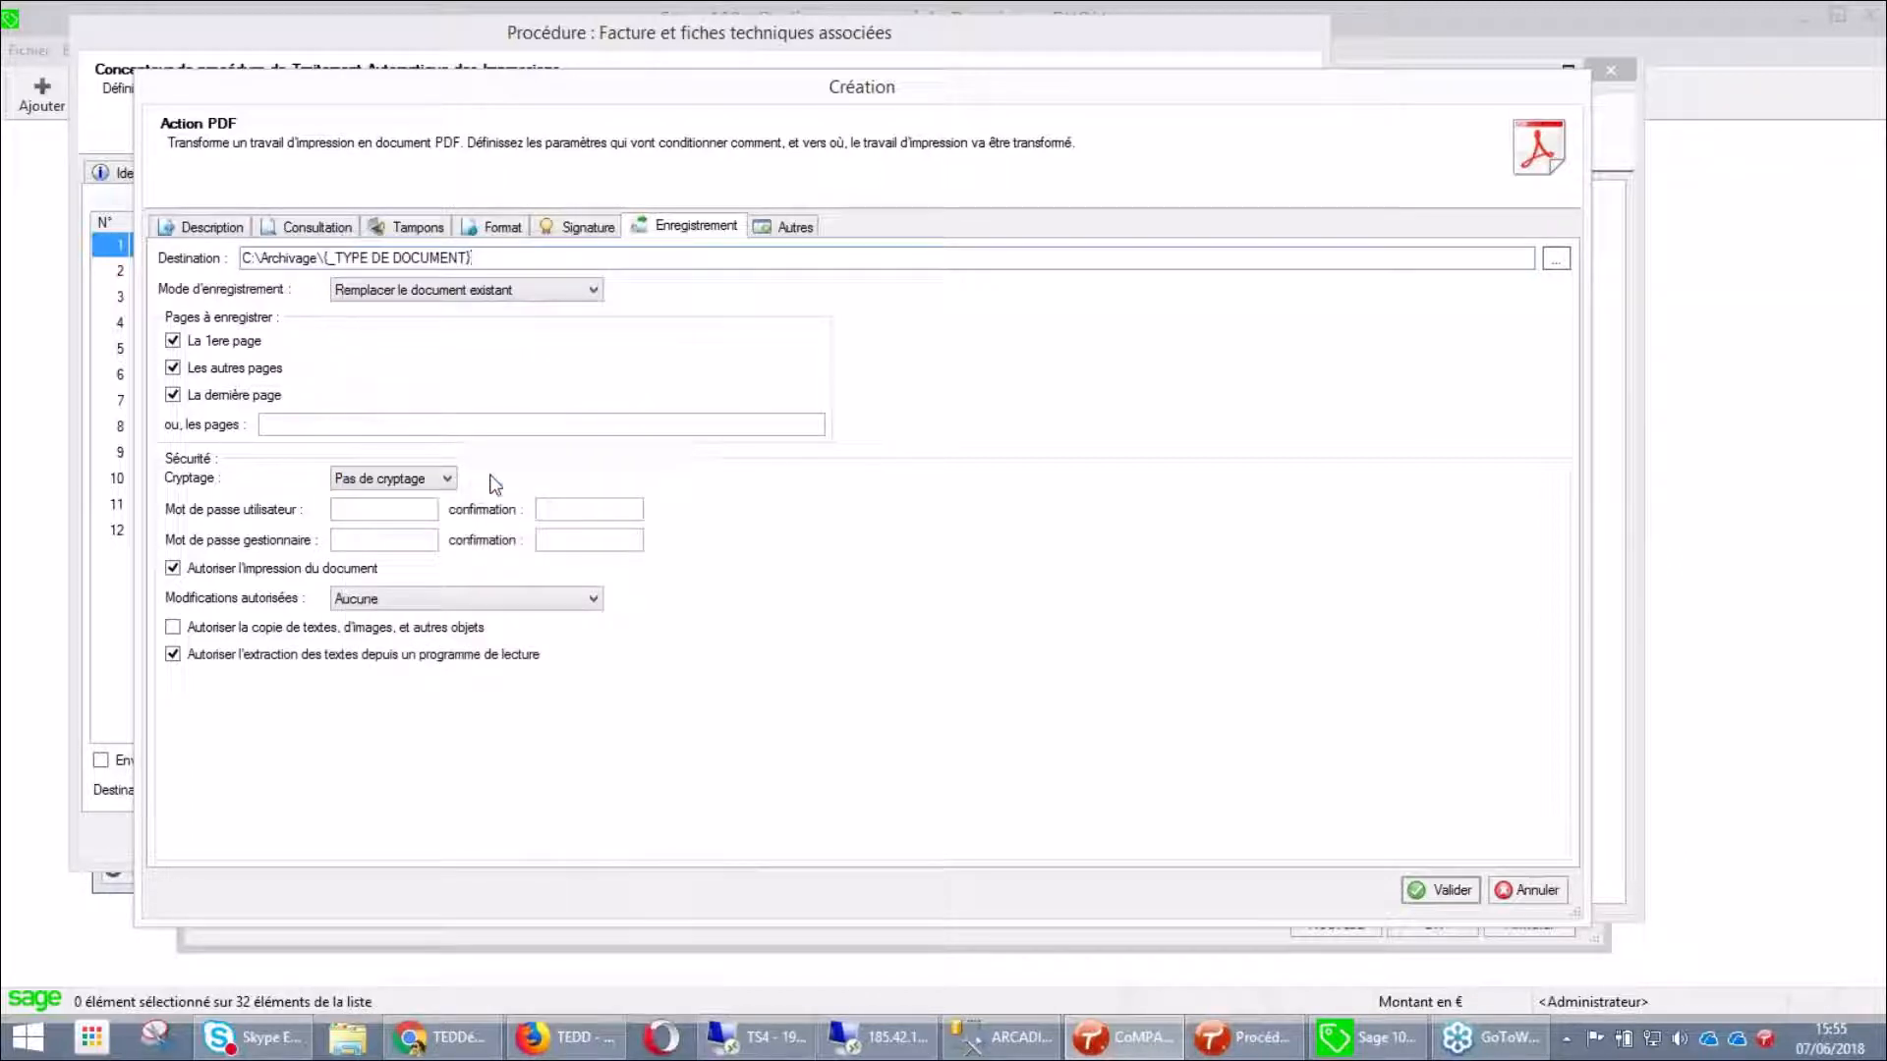
right_click(518, 262)
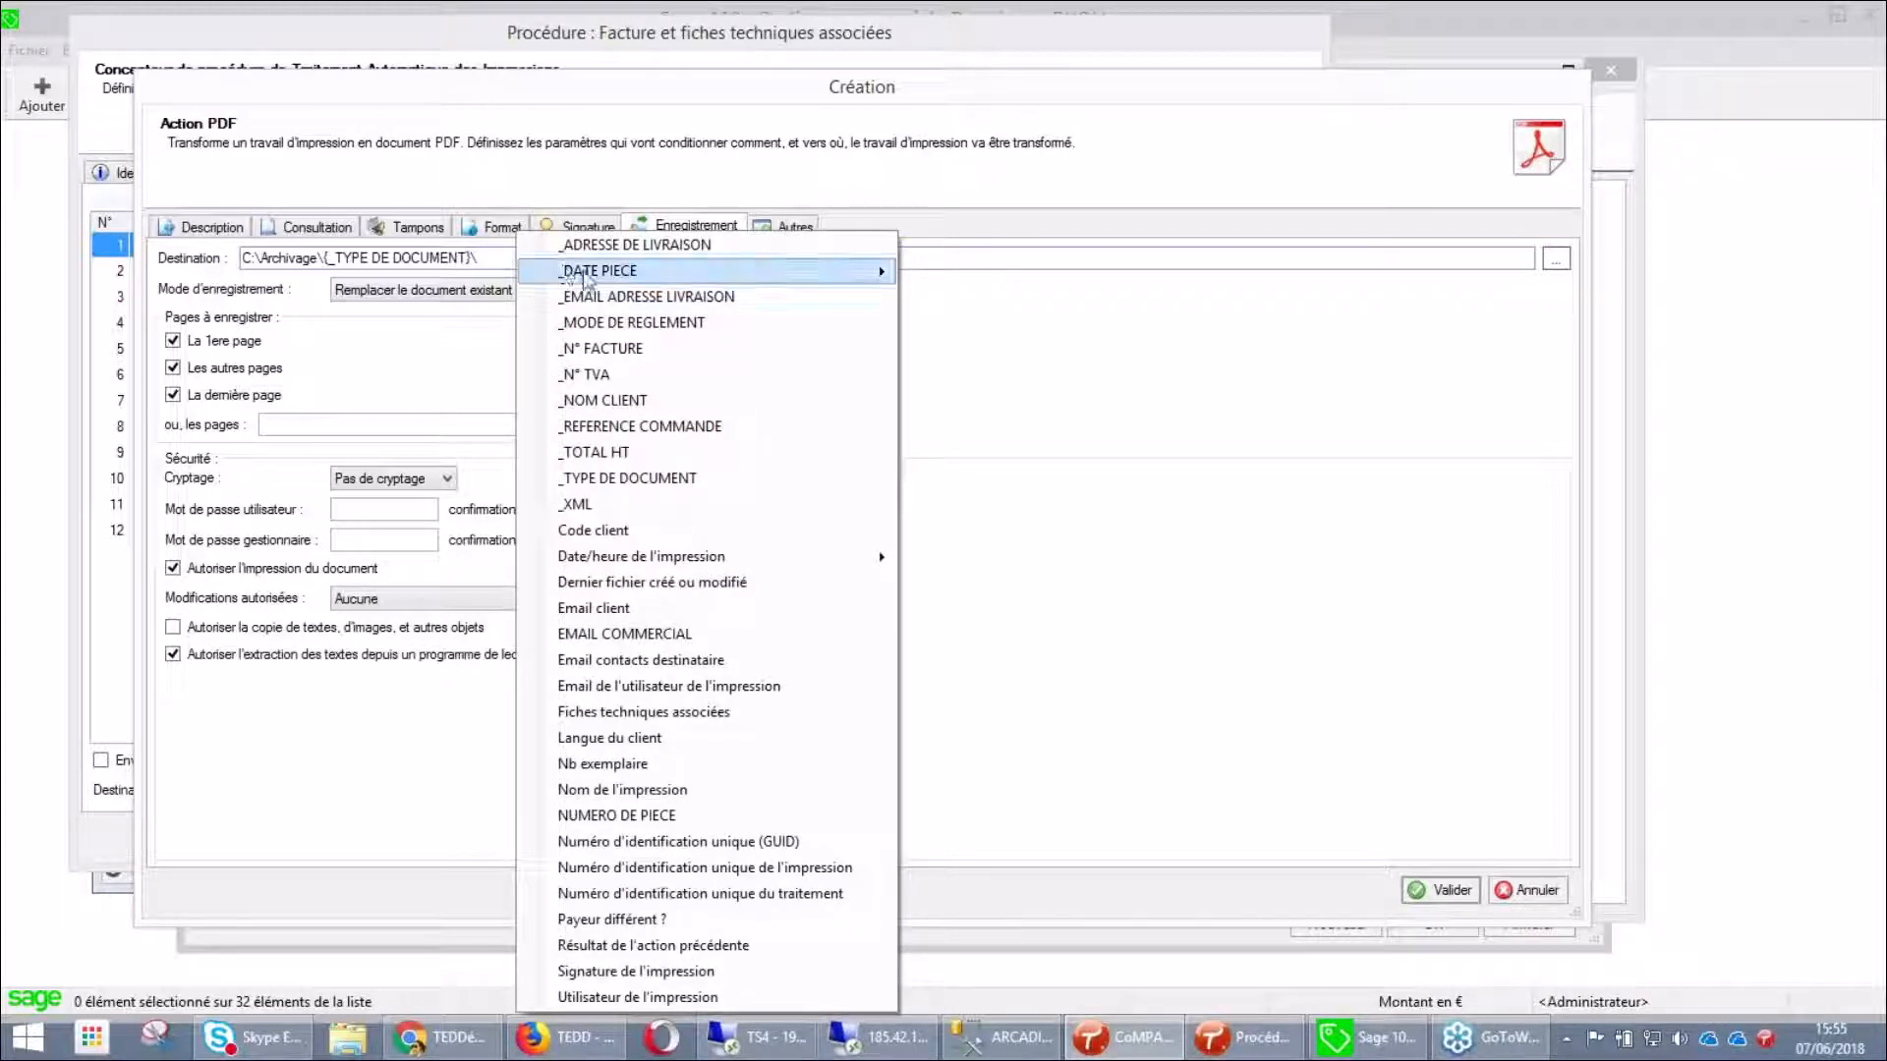
mouse_move(748, 282)
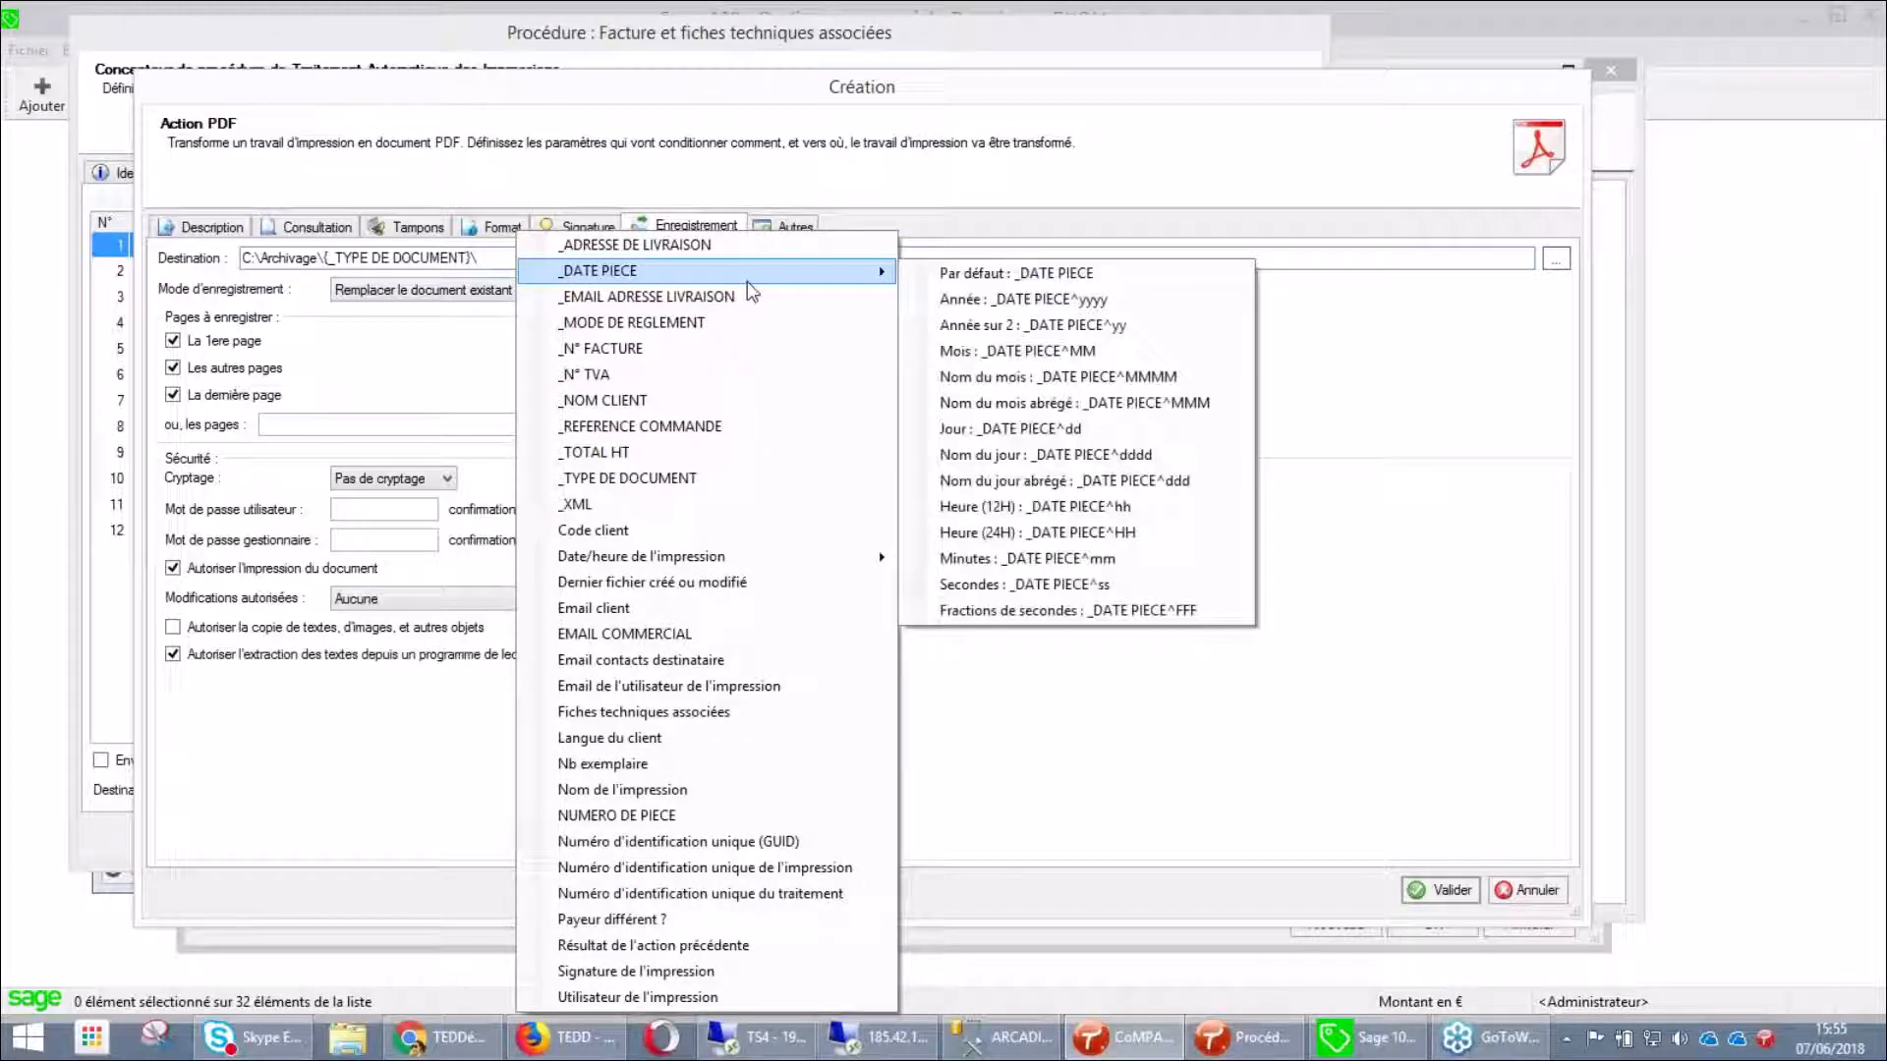
left_click(1046, 306)
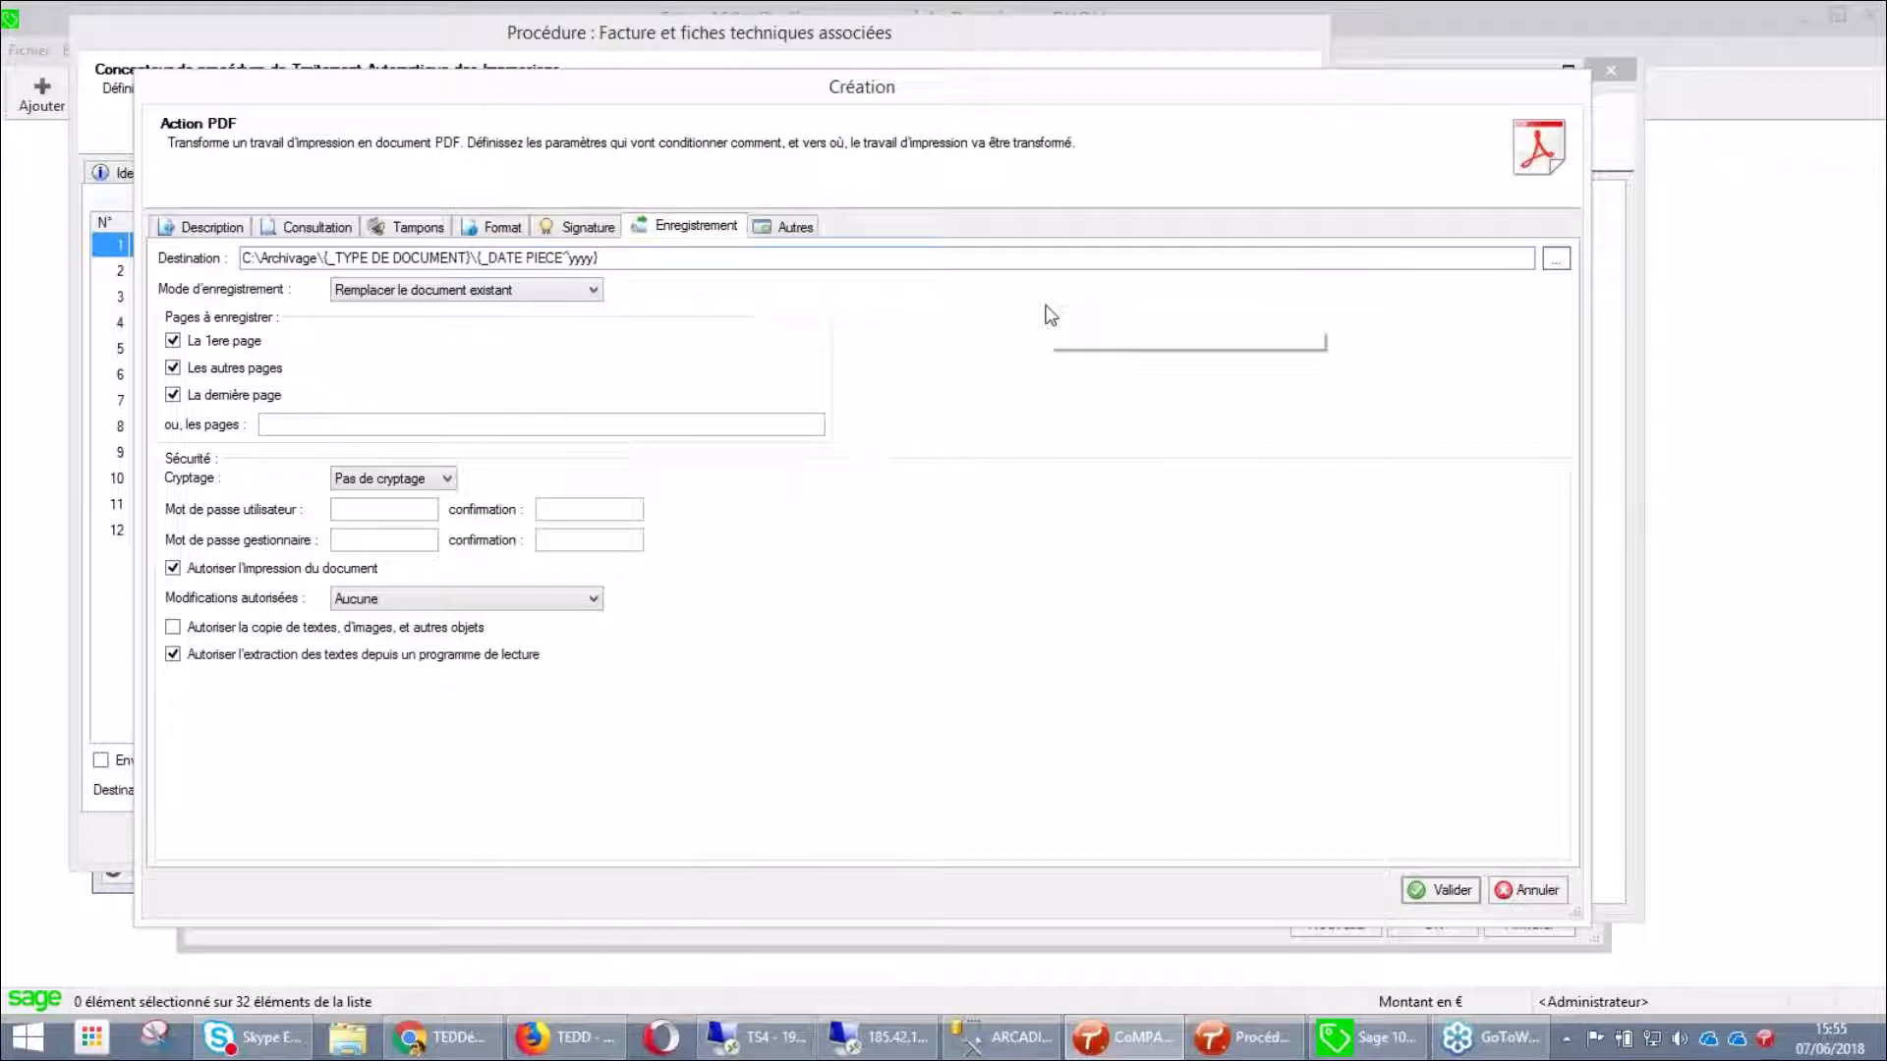
type("\\")
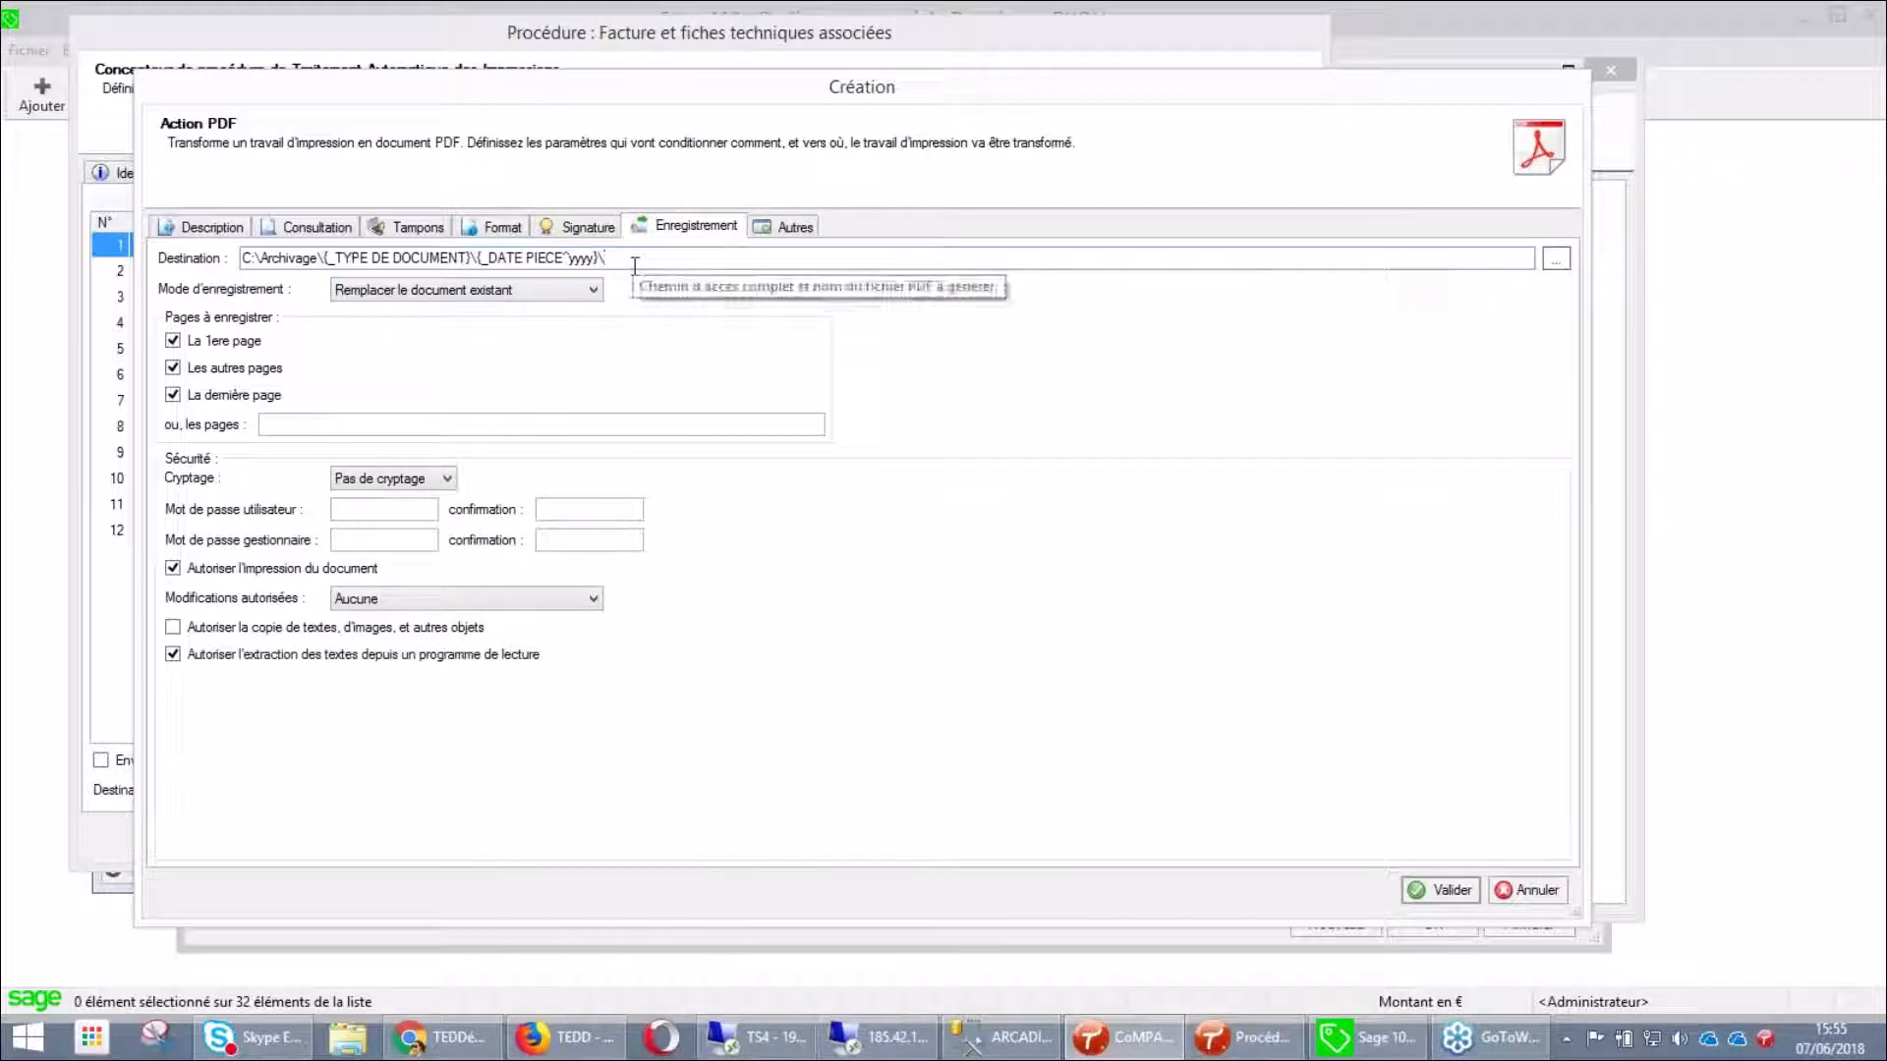
Look over the insertable fields list without adding more, then close the PDF action's Création window
right_click(634, 264)
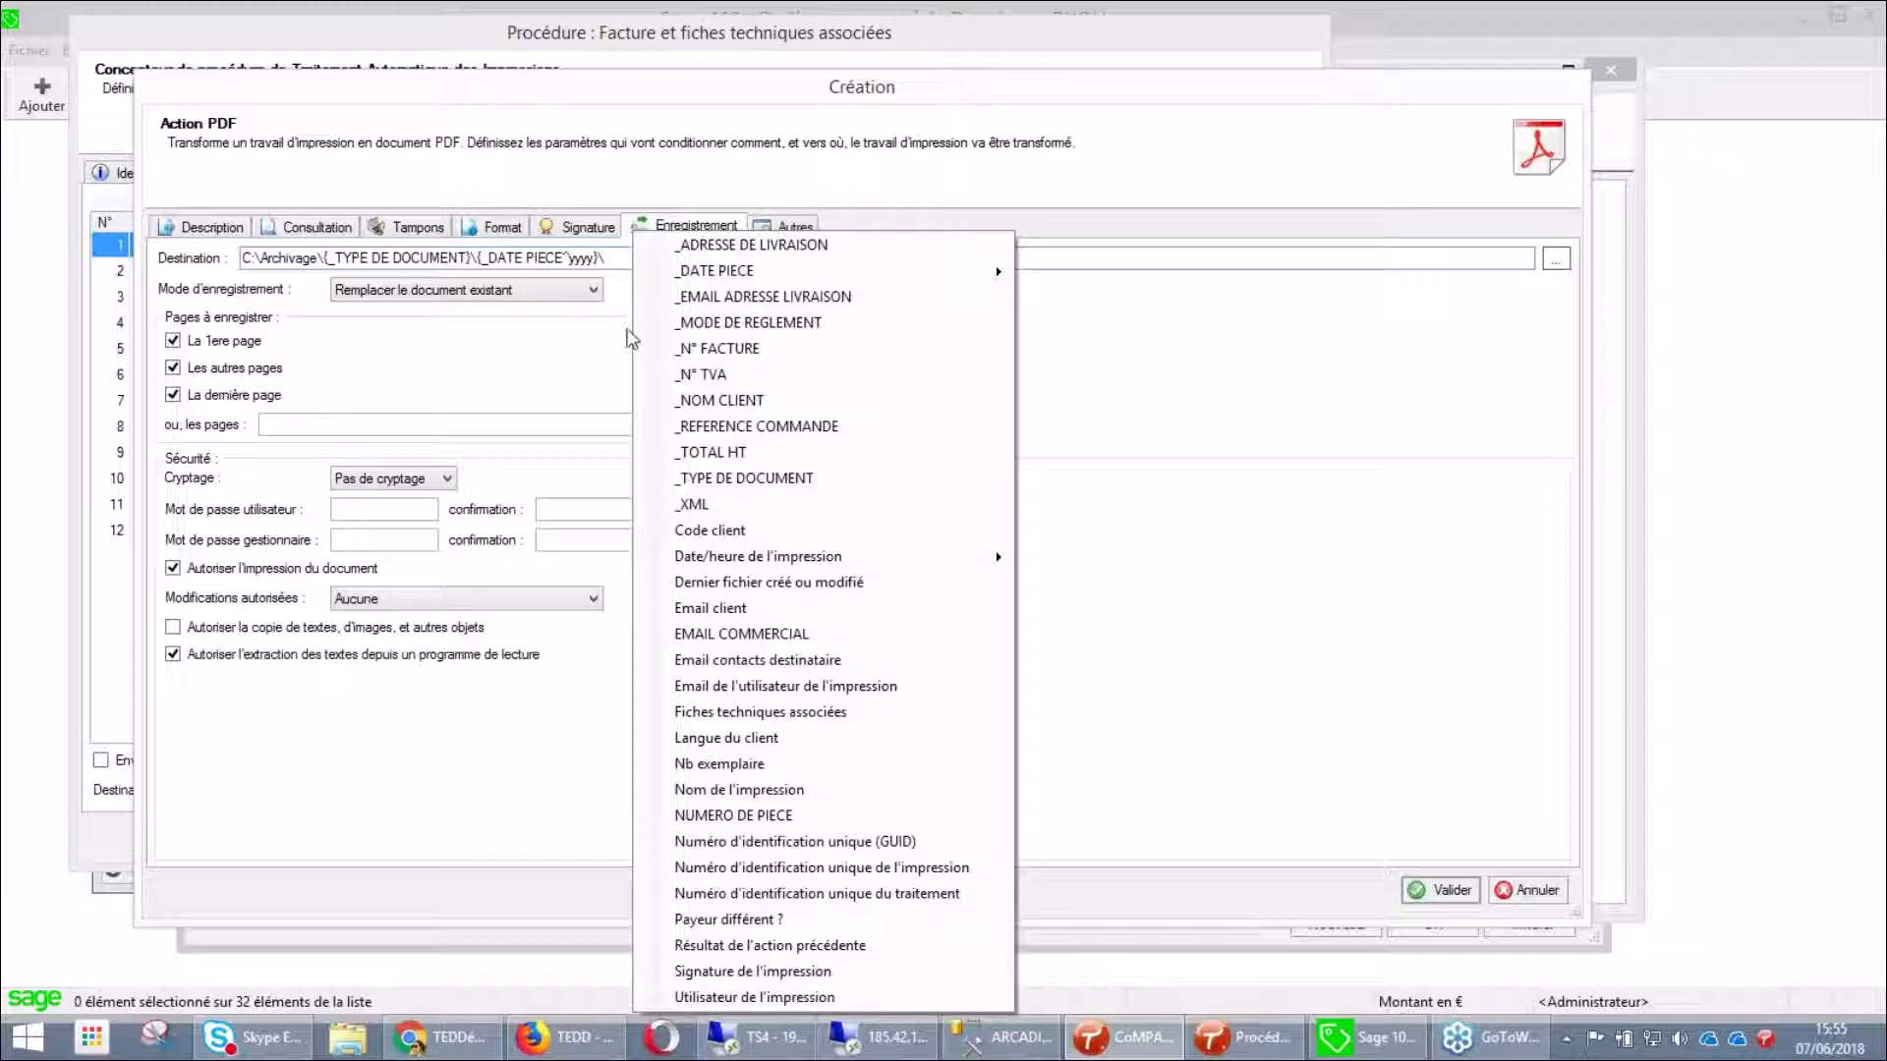
left_click(629, 342)
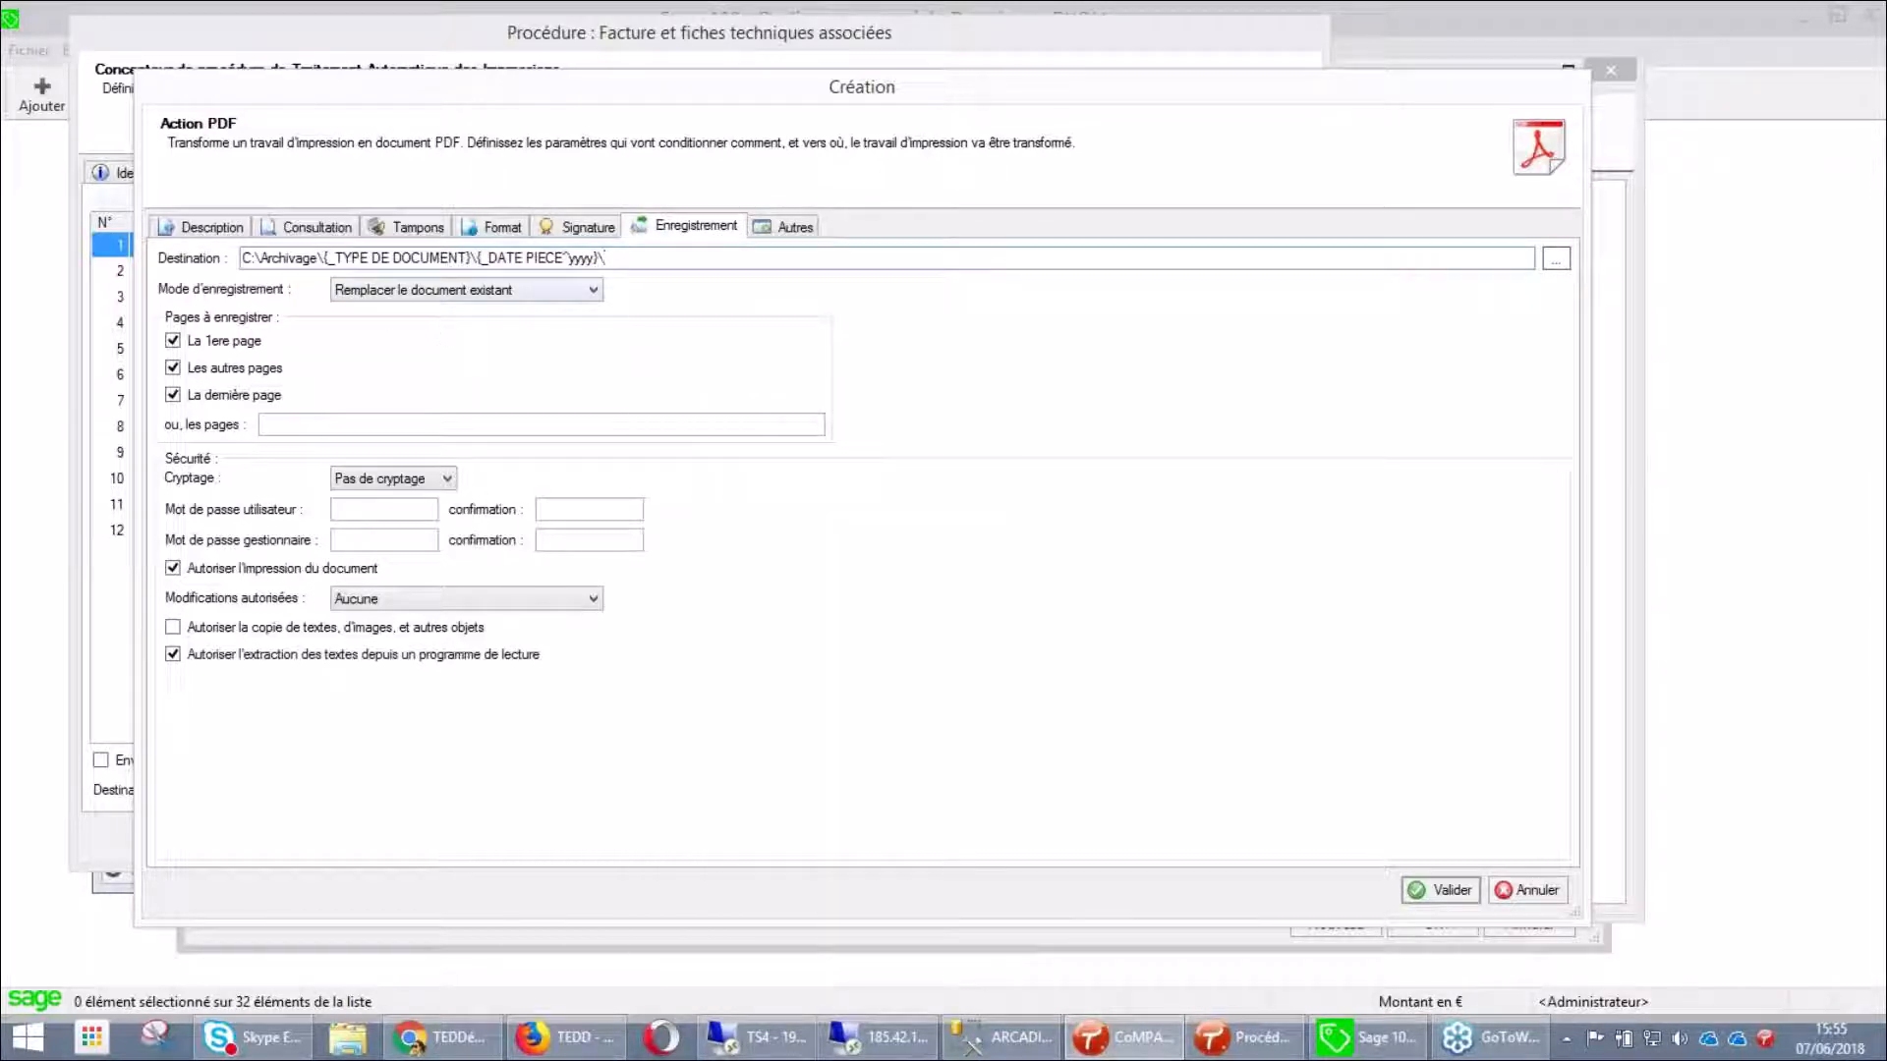
right_click(641, 258)
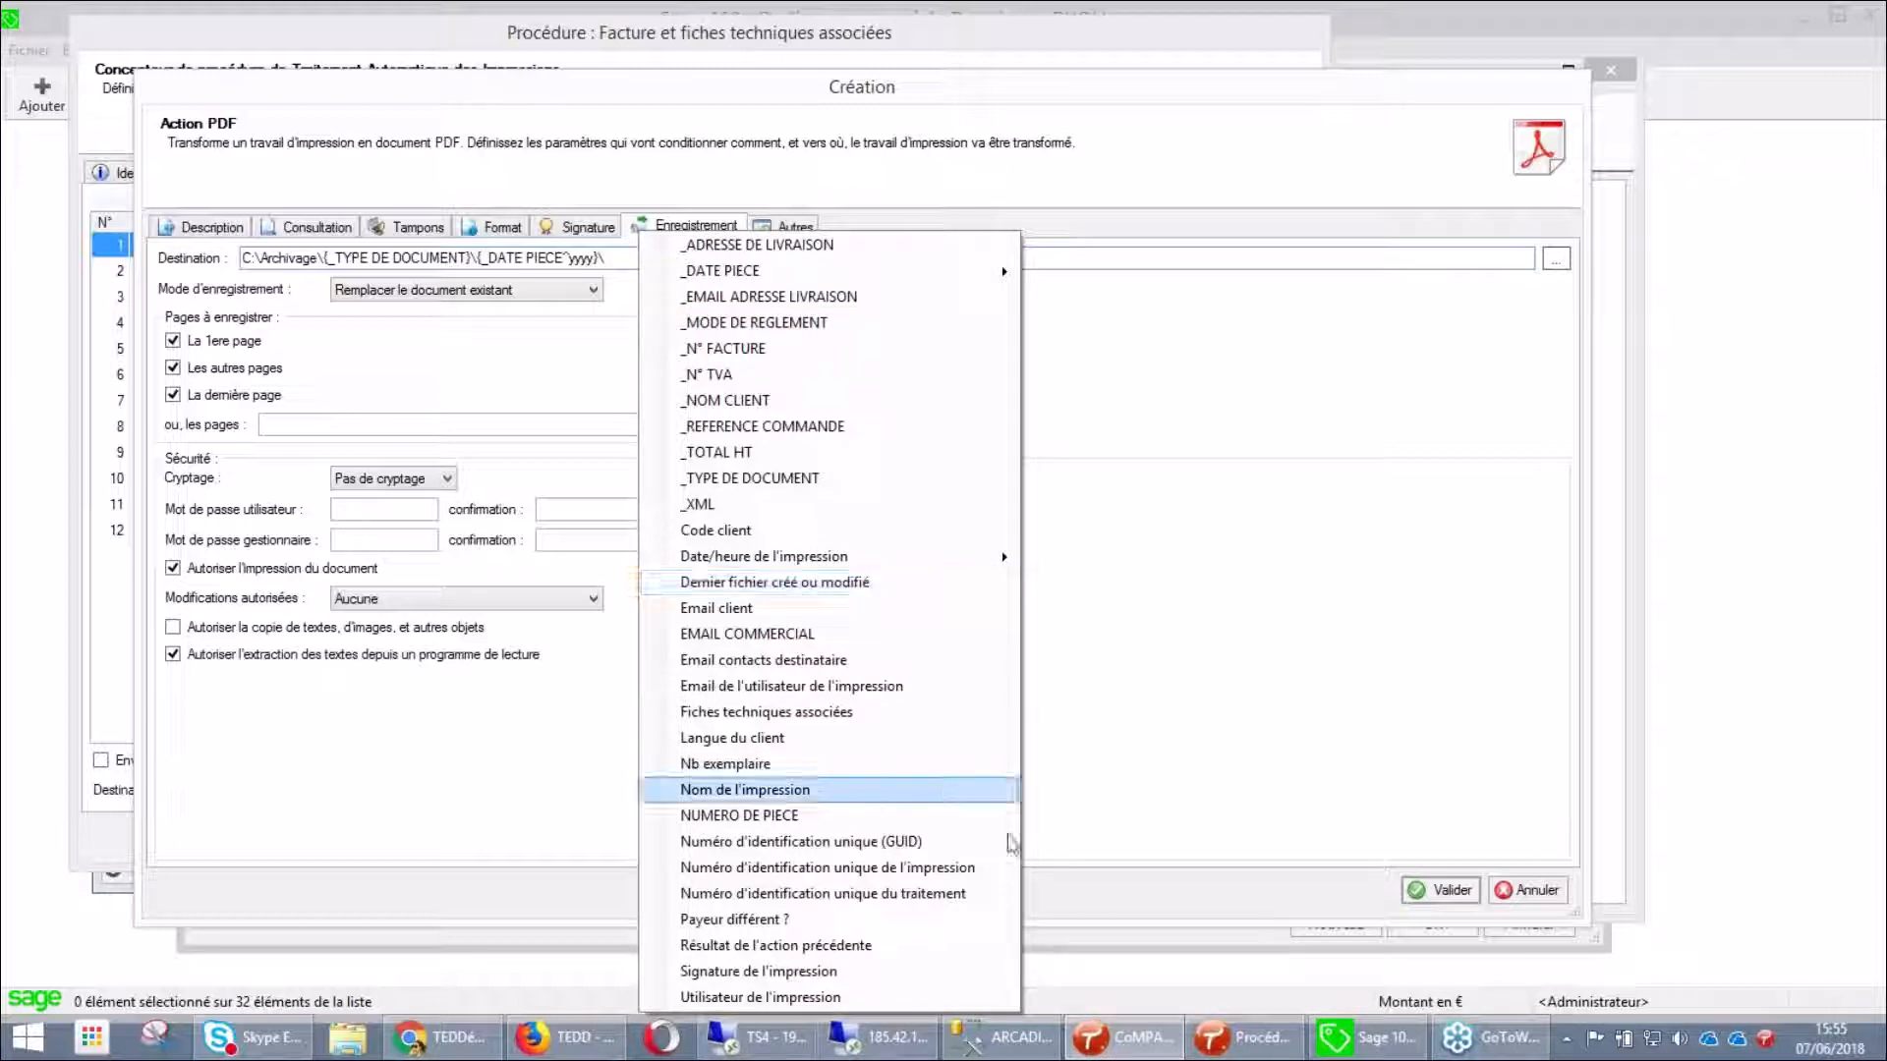
left_click(1174, 788)
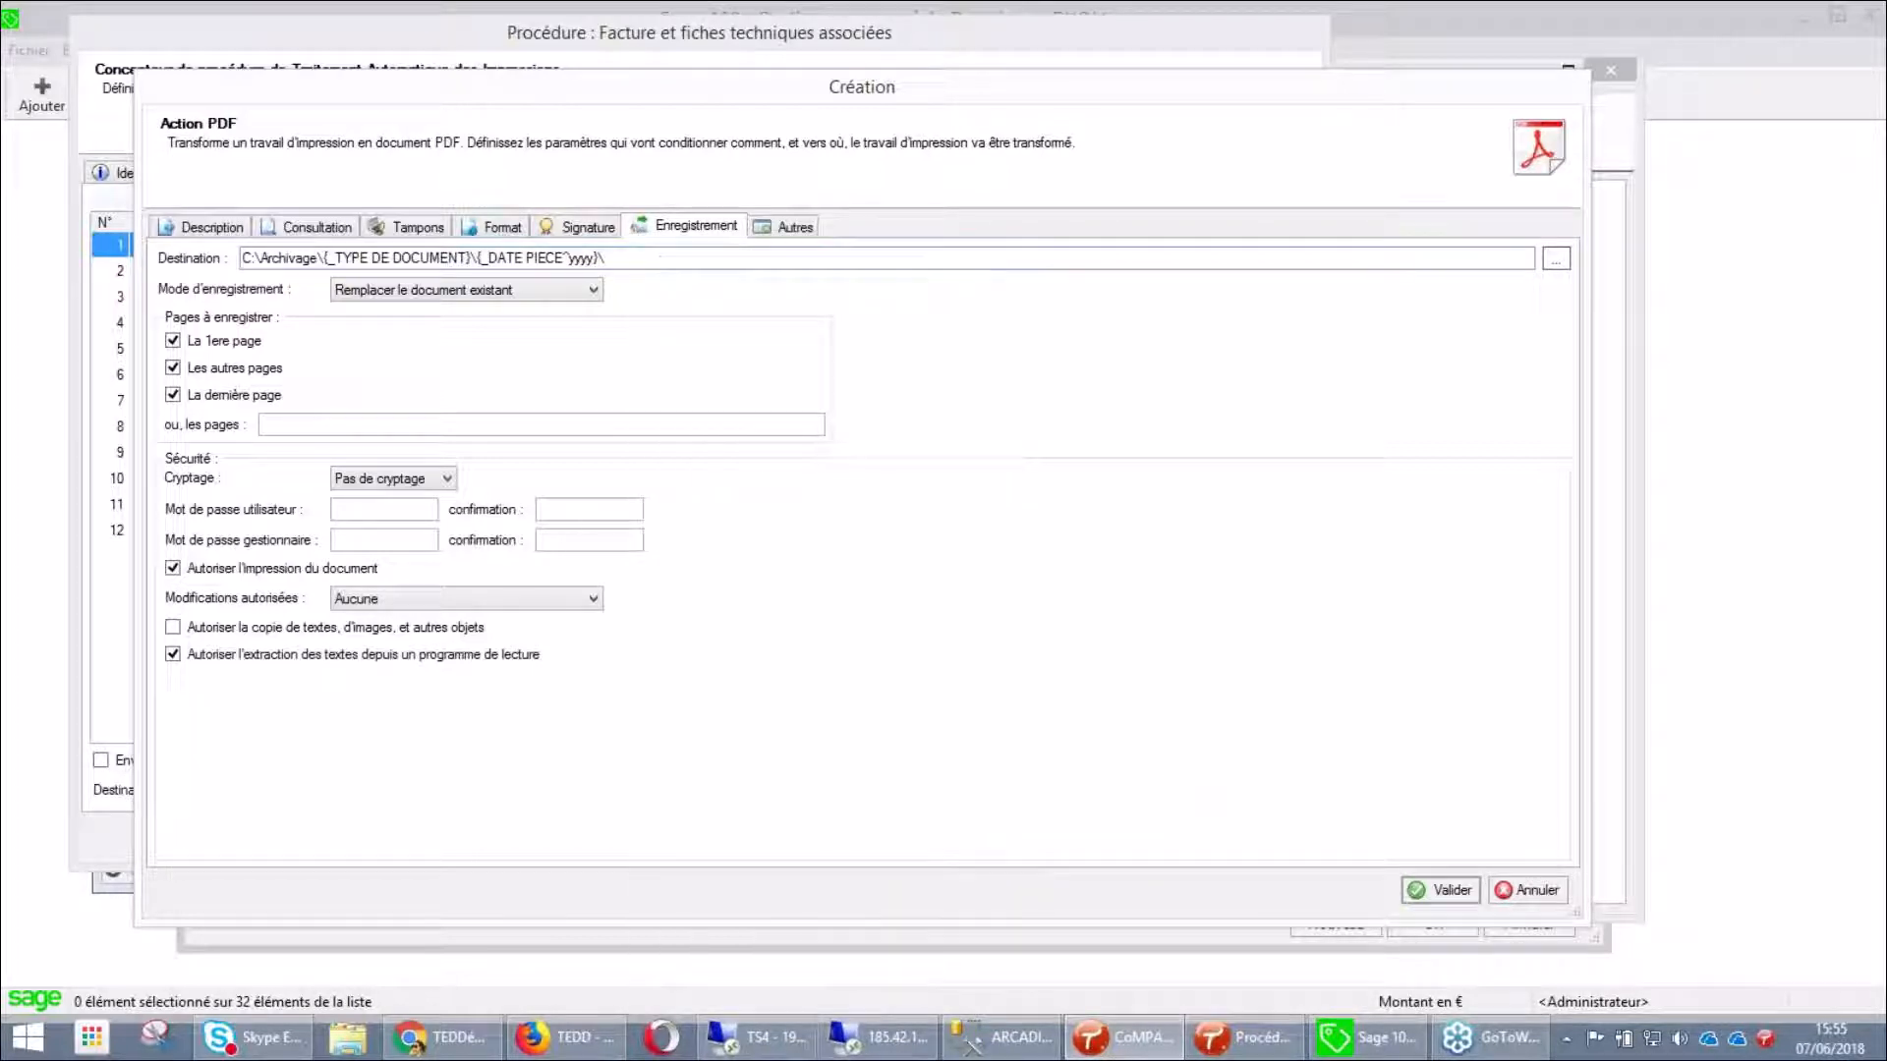
left_click(1536, 892)
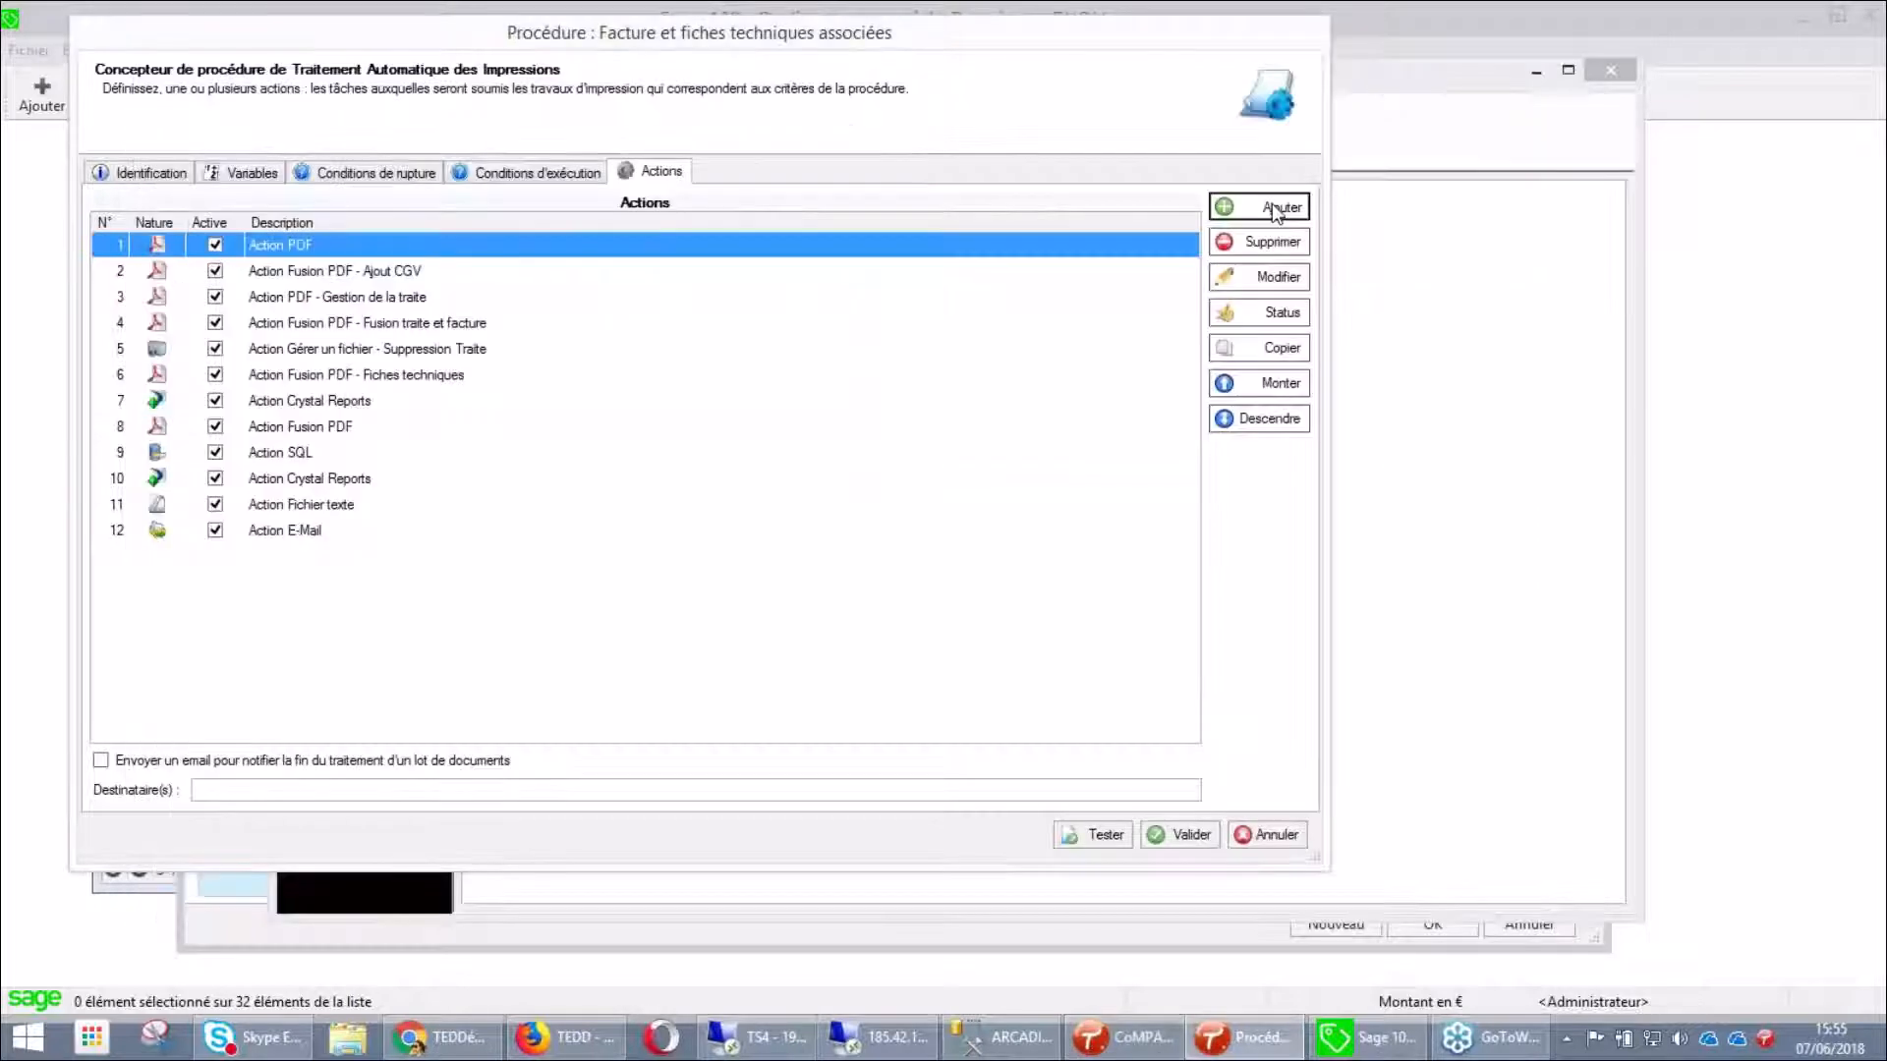
left_click(1259, 206)
left_click(595, 387)
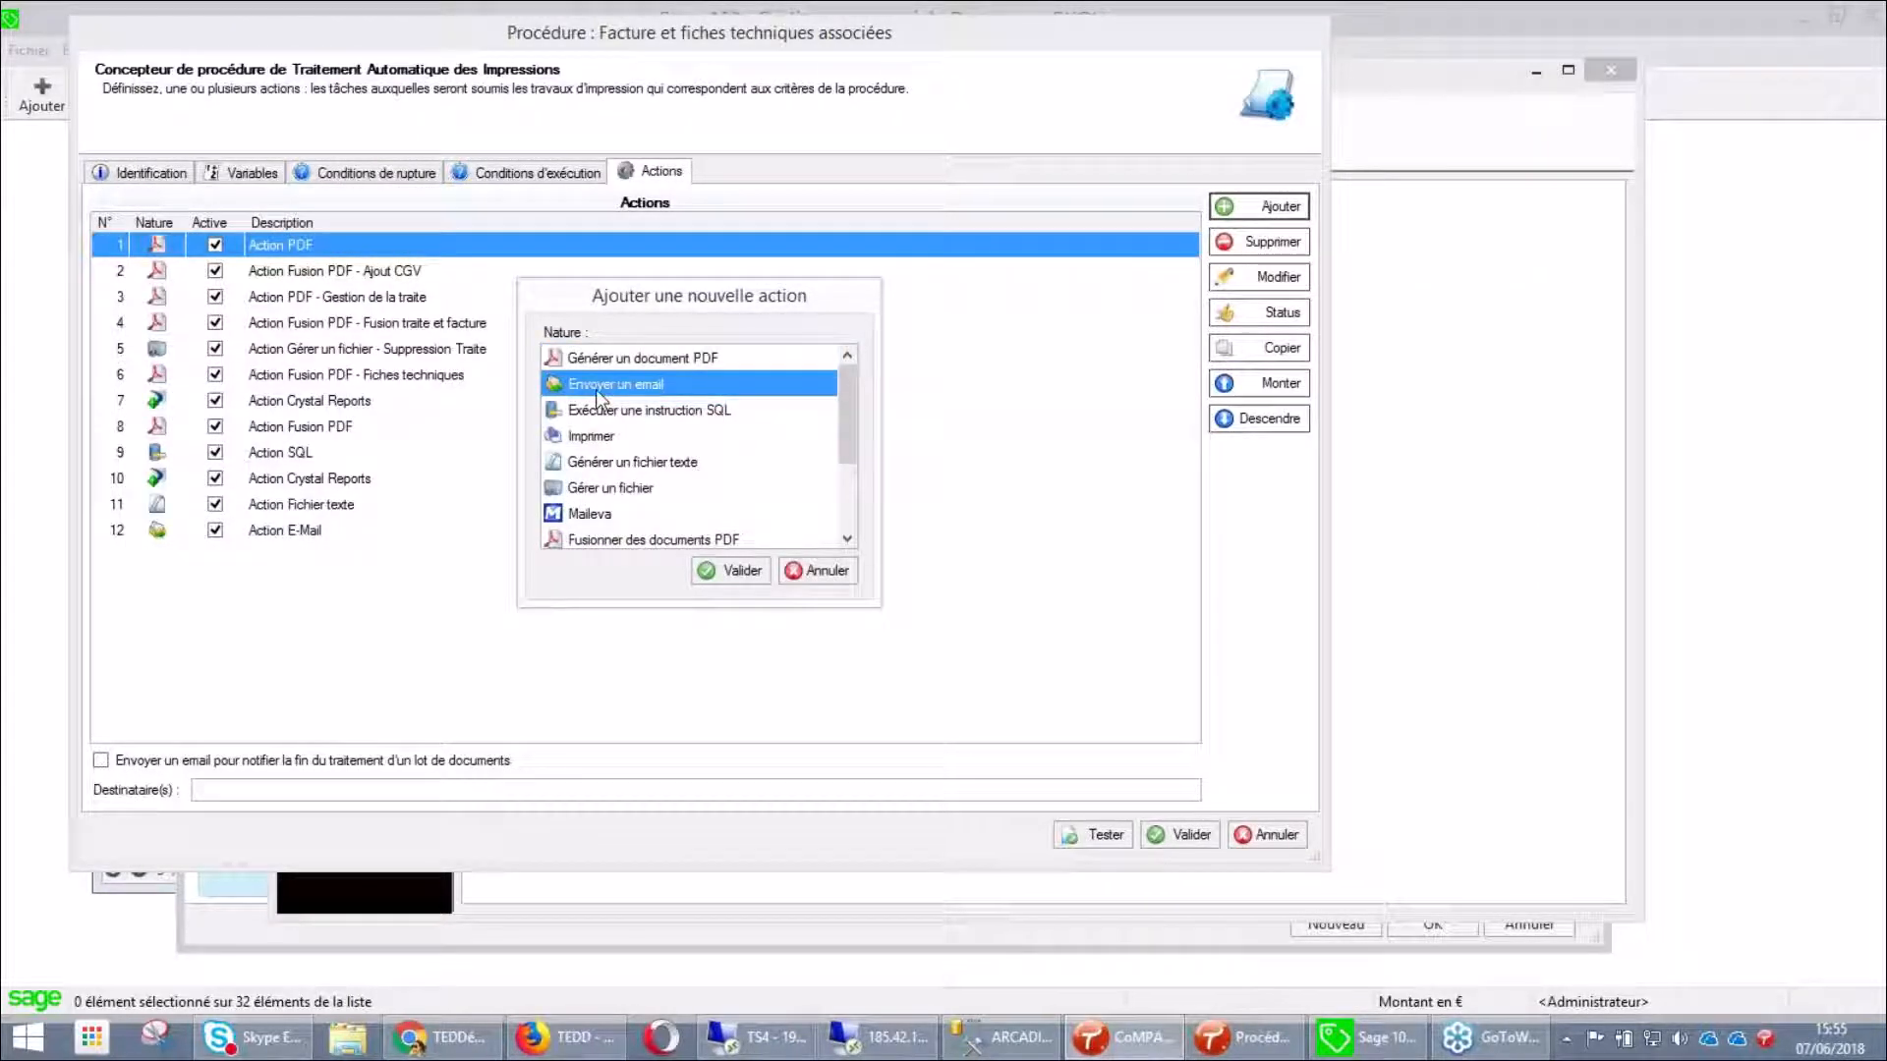
left_click(644, 414)
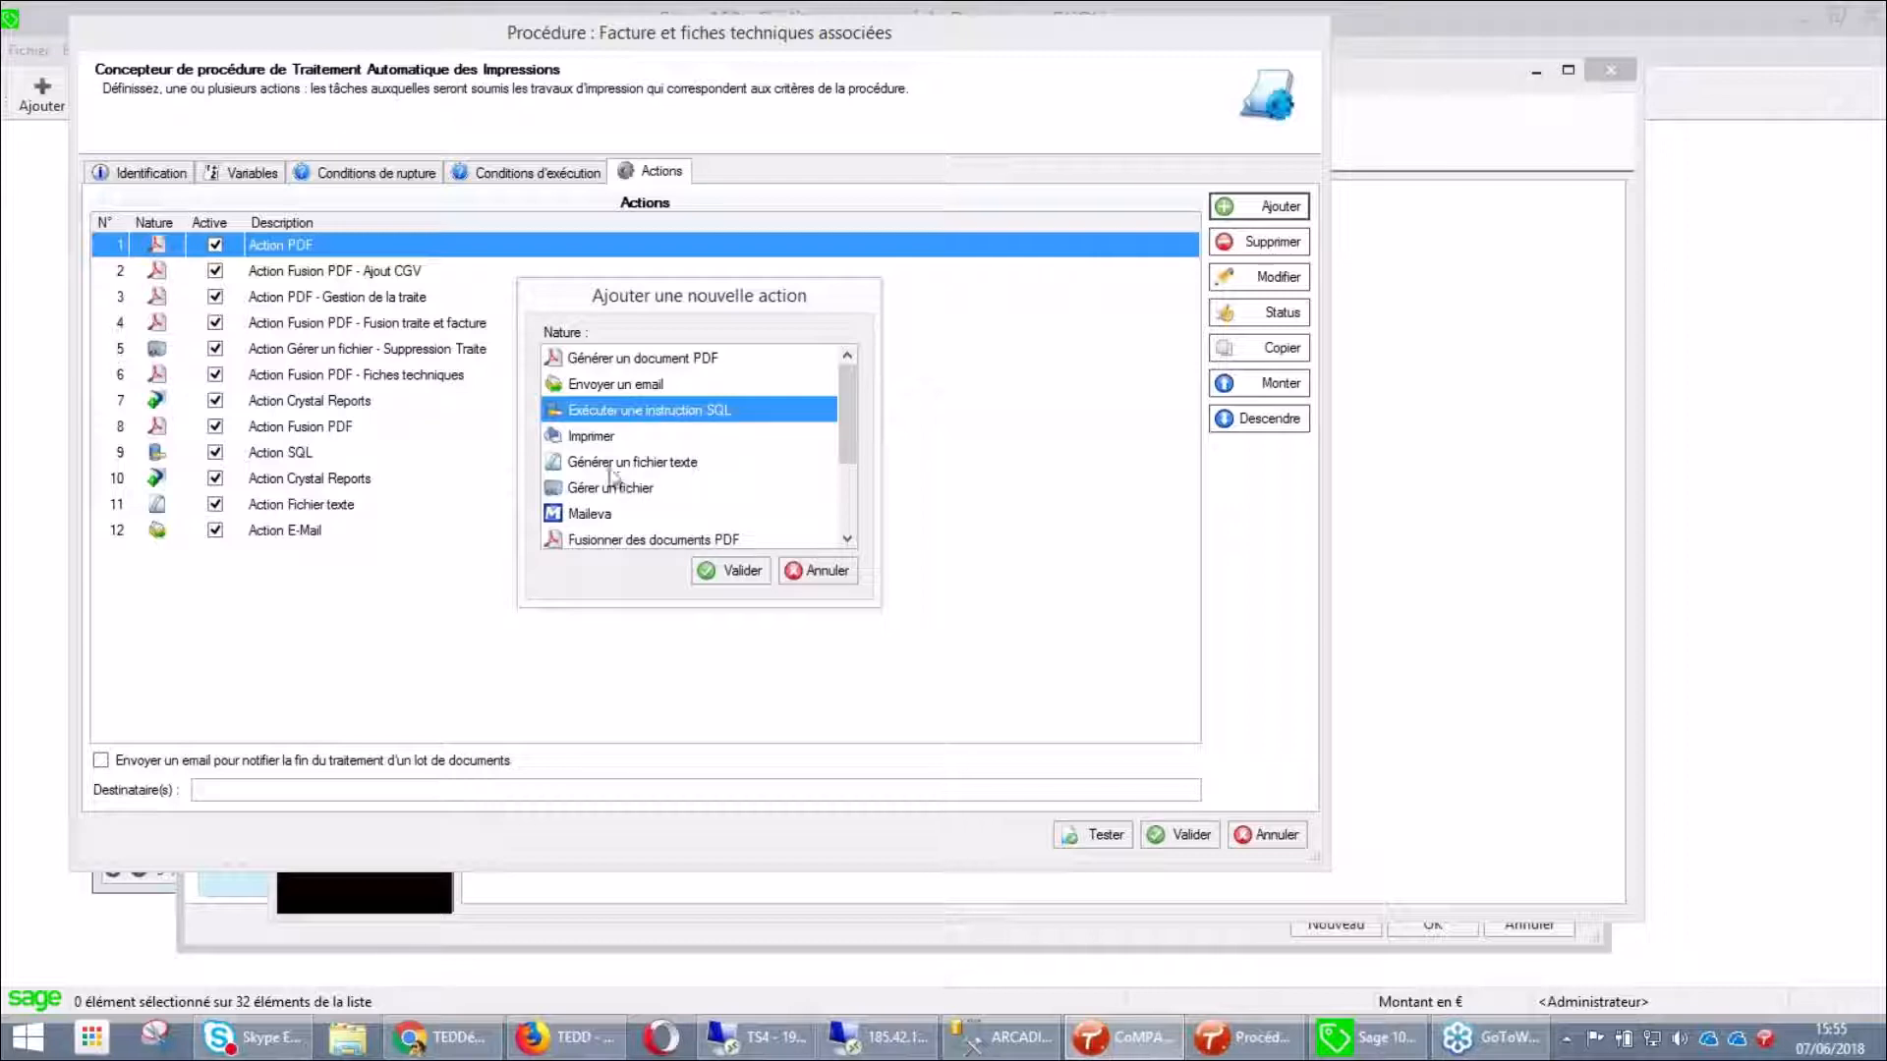
left_click(611, 438)
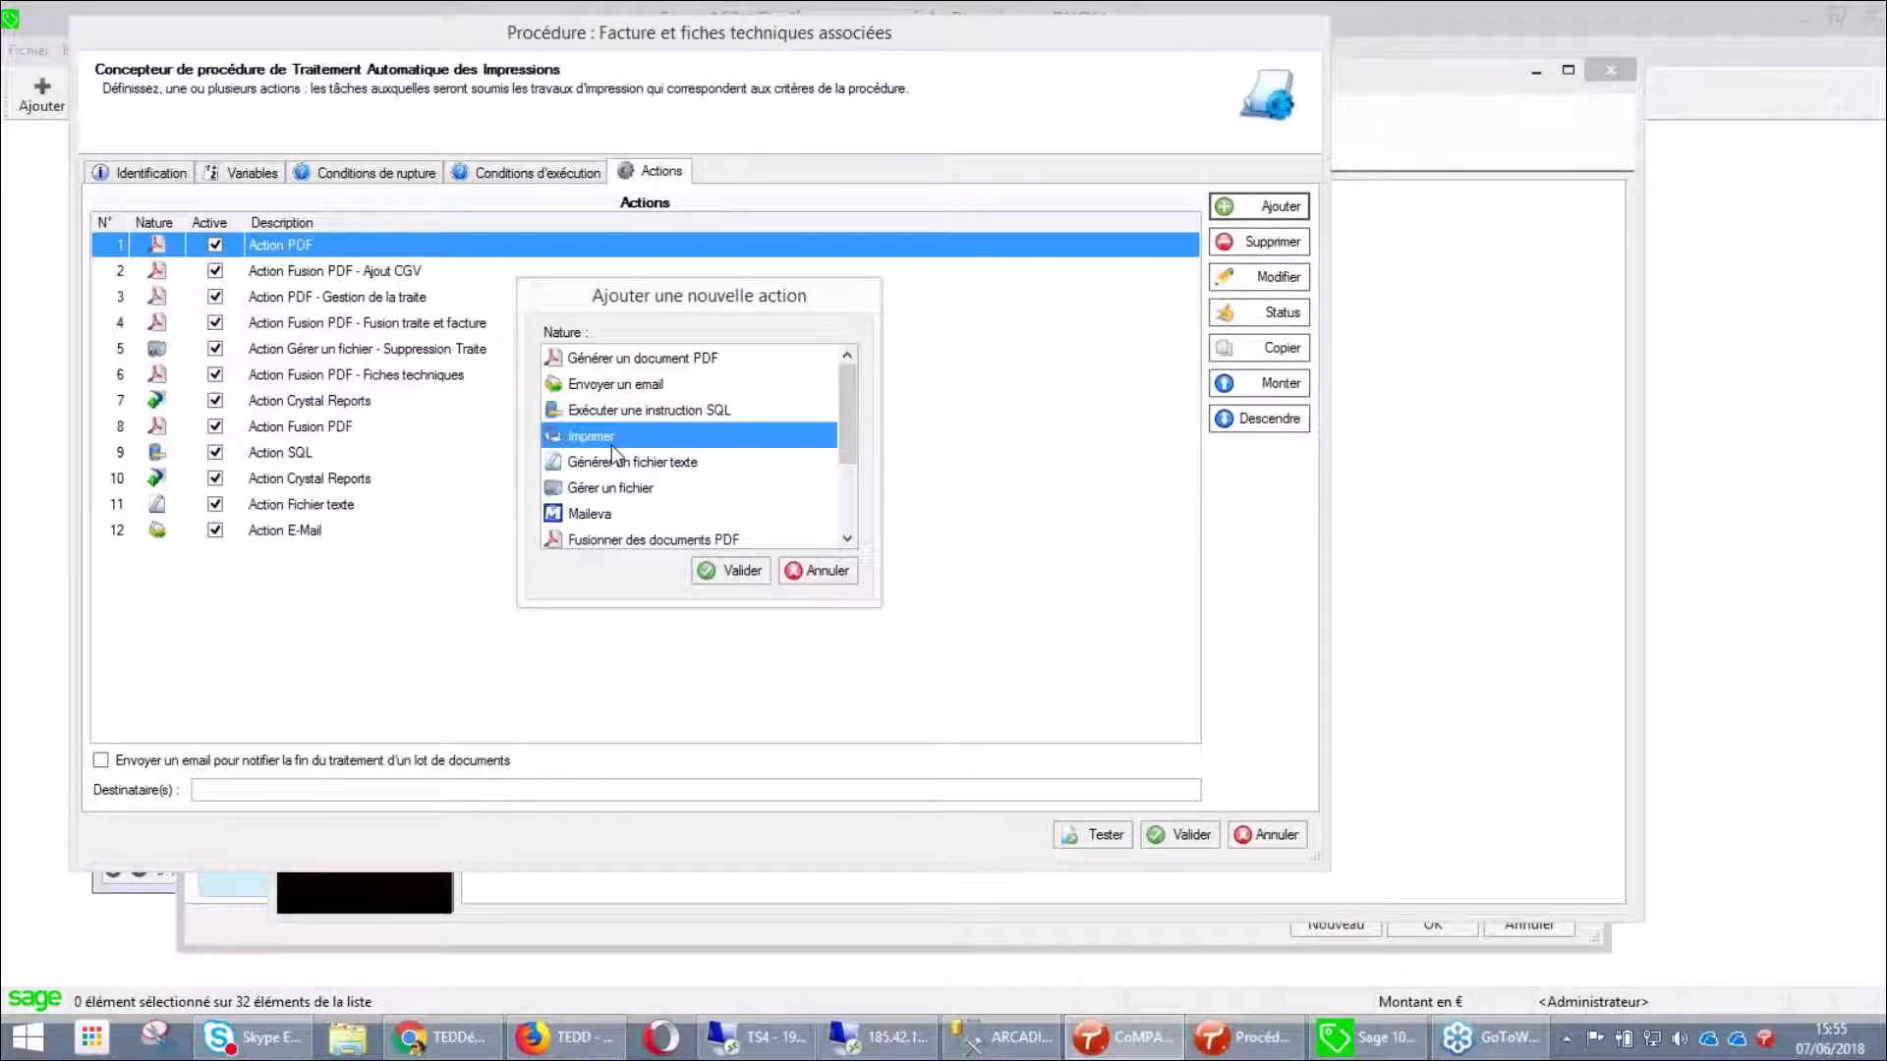
left_click(757, 568)
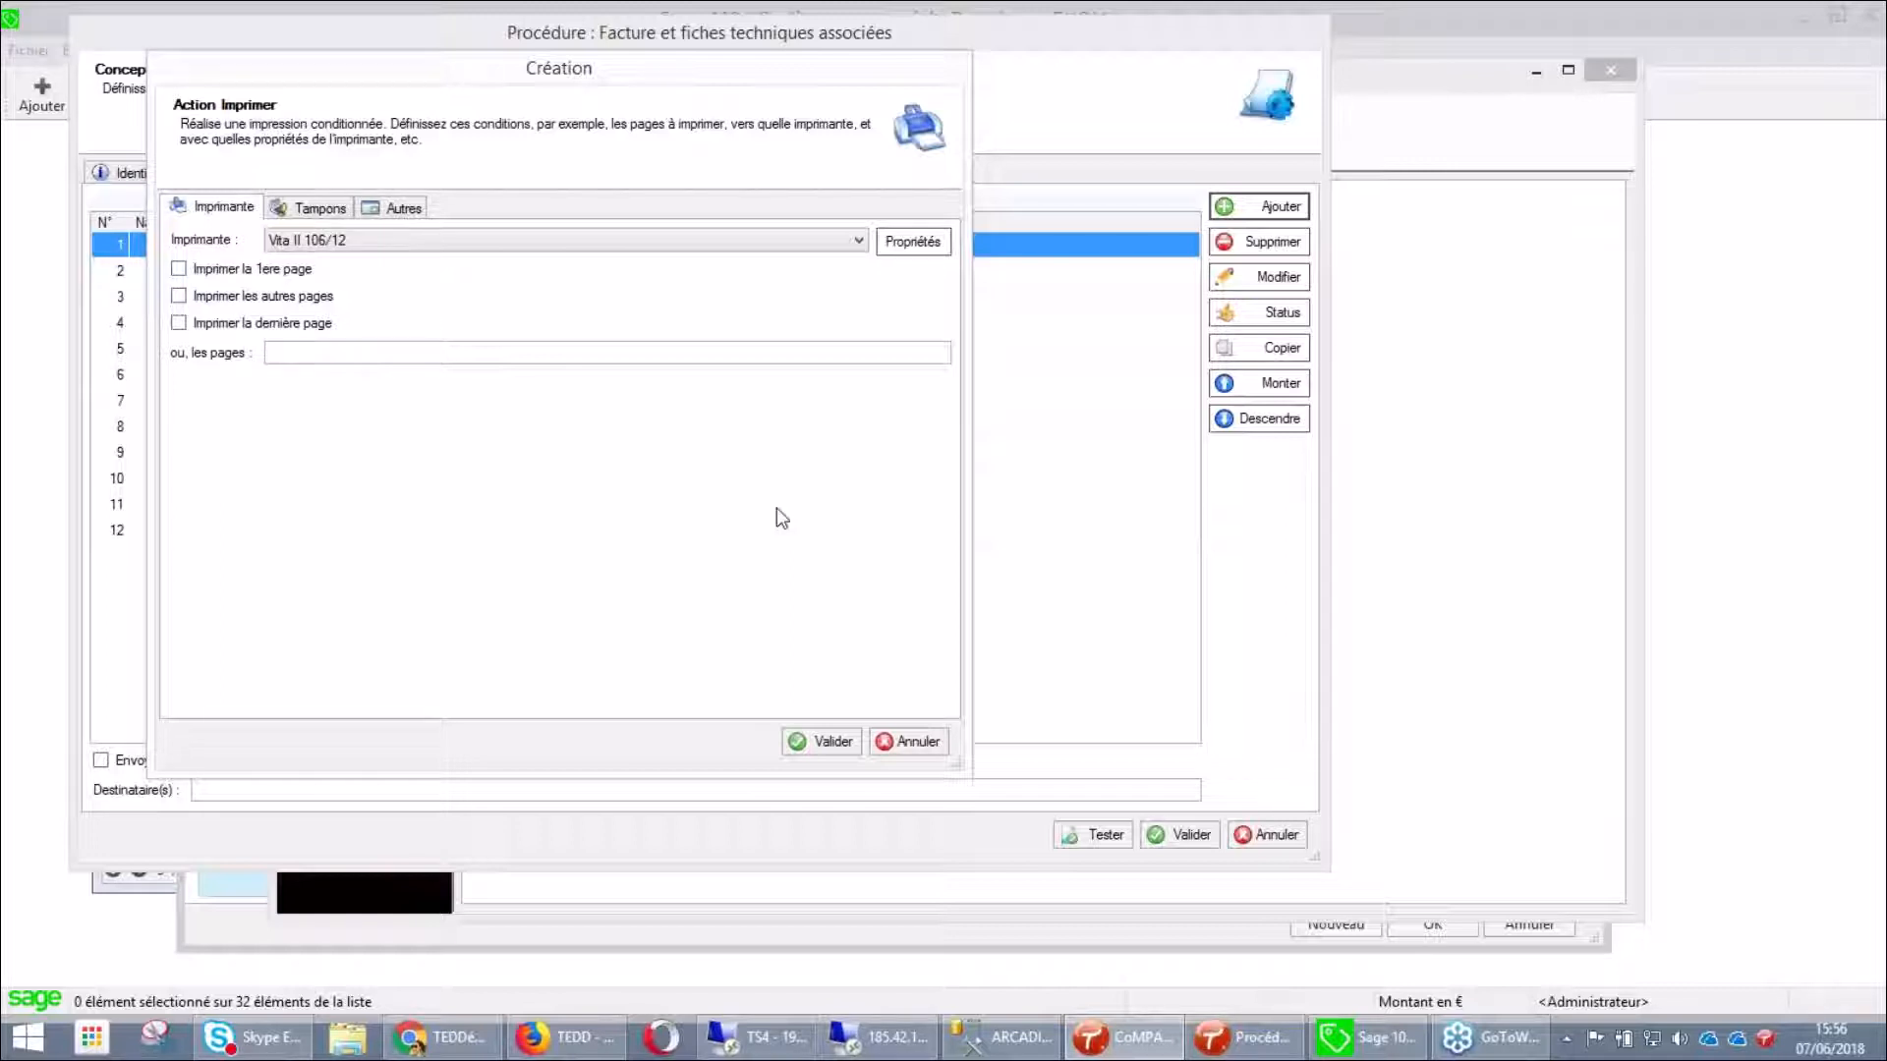
left_click(909, 742)
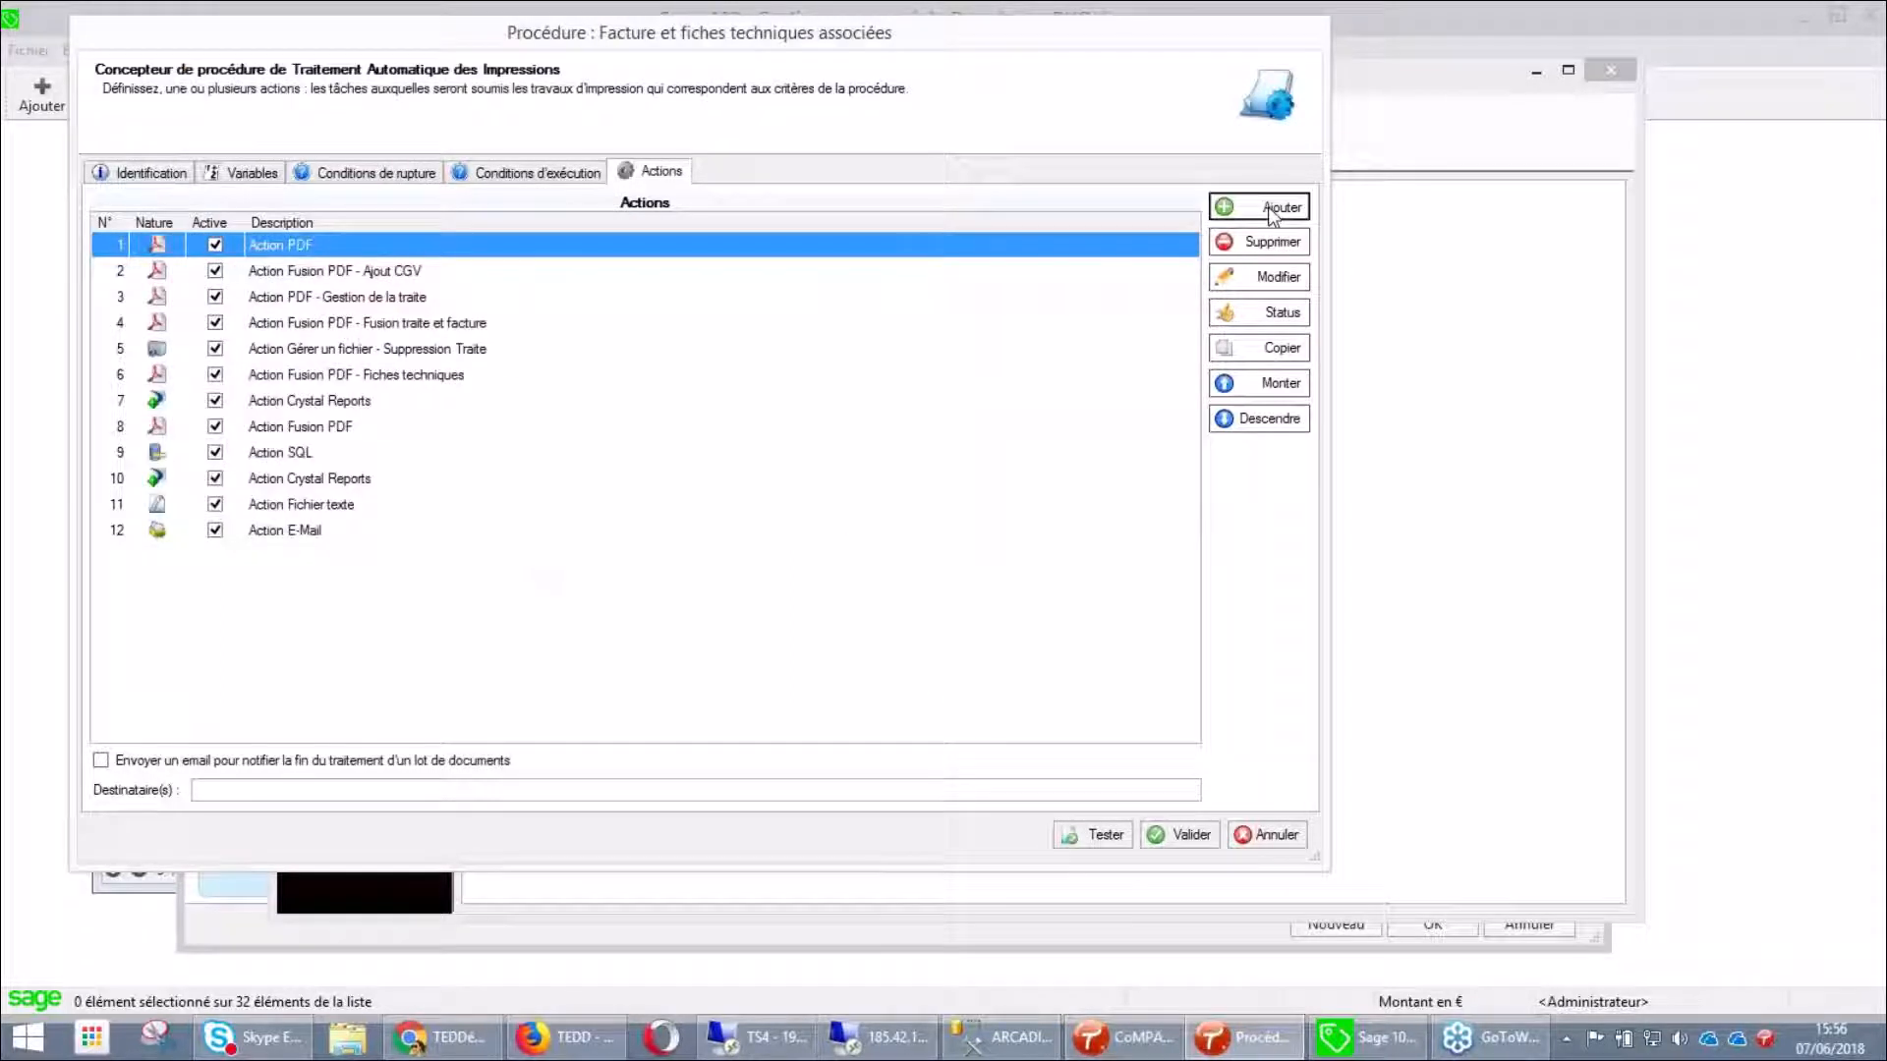
Start a new action and browse the types Générer un fichier texte, Gérer un fichier and Maileva
left_click(1259, 207)
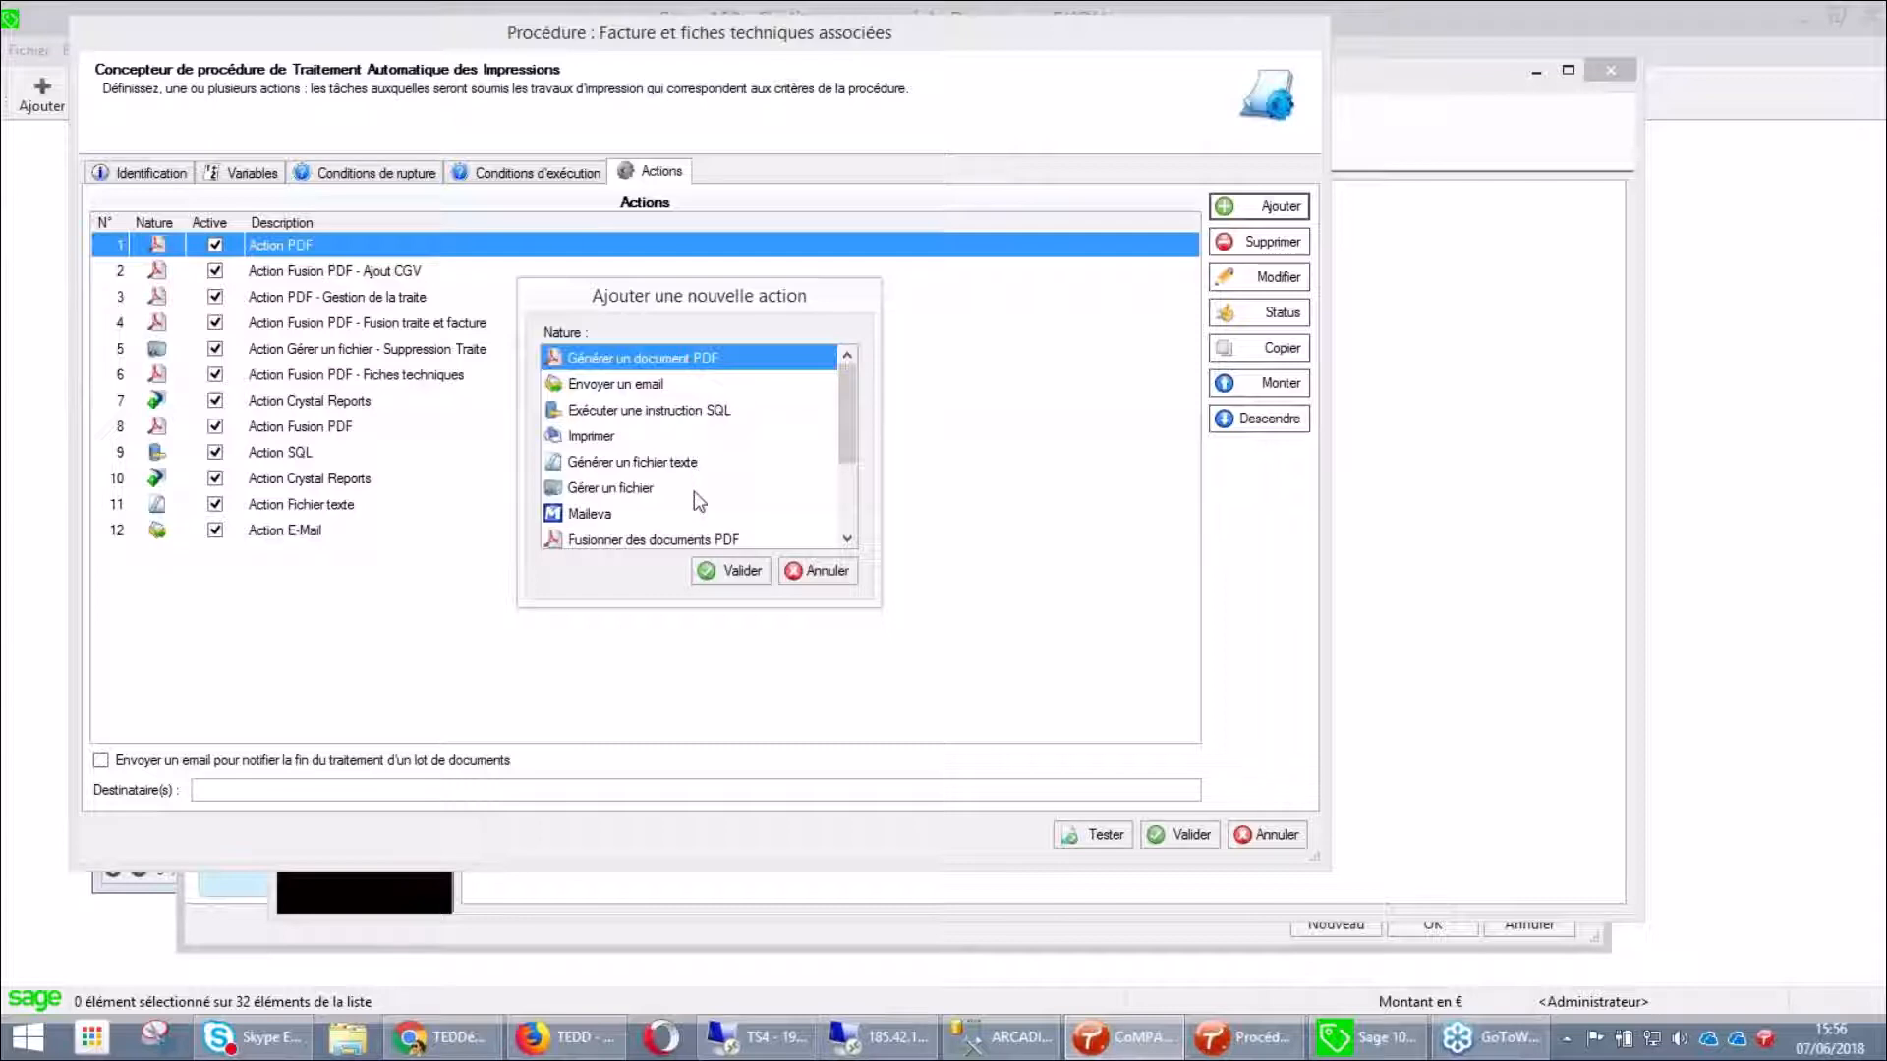
left_click(648, 461)
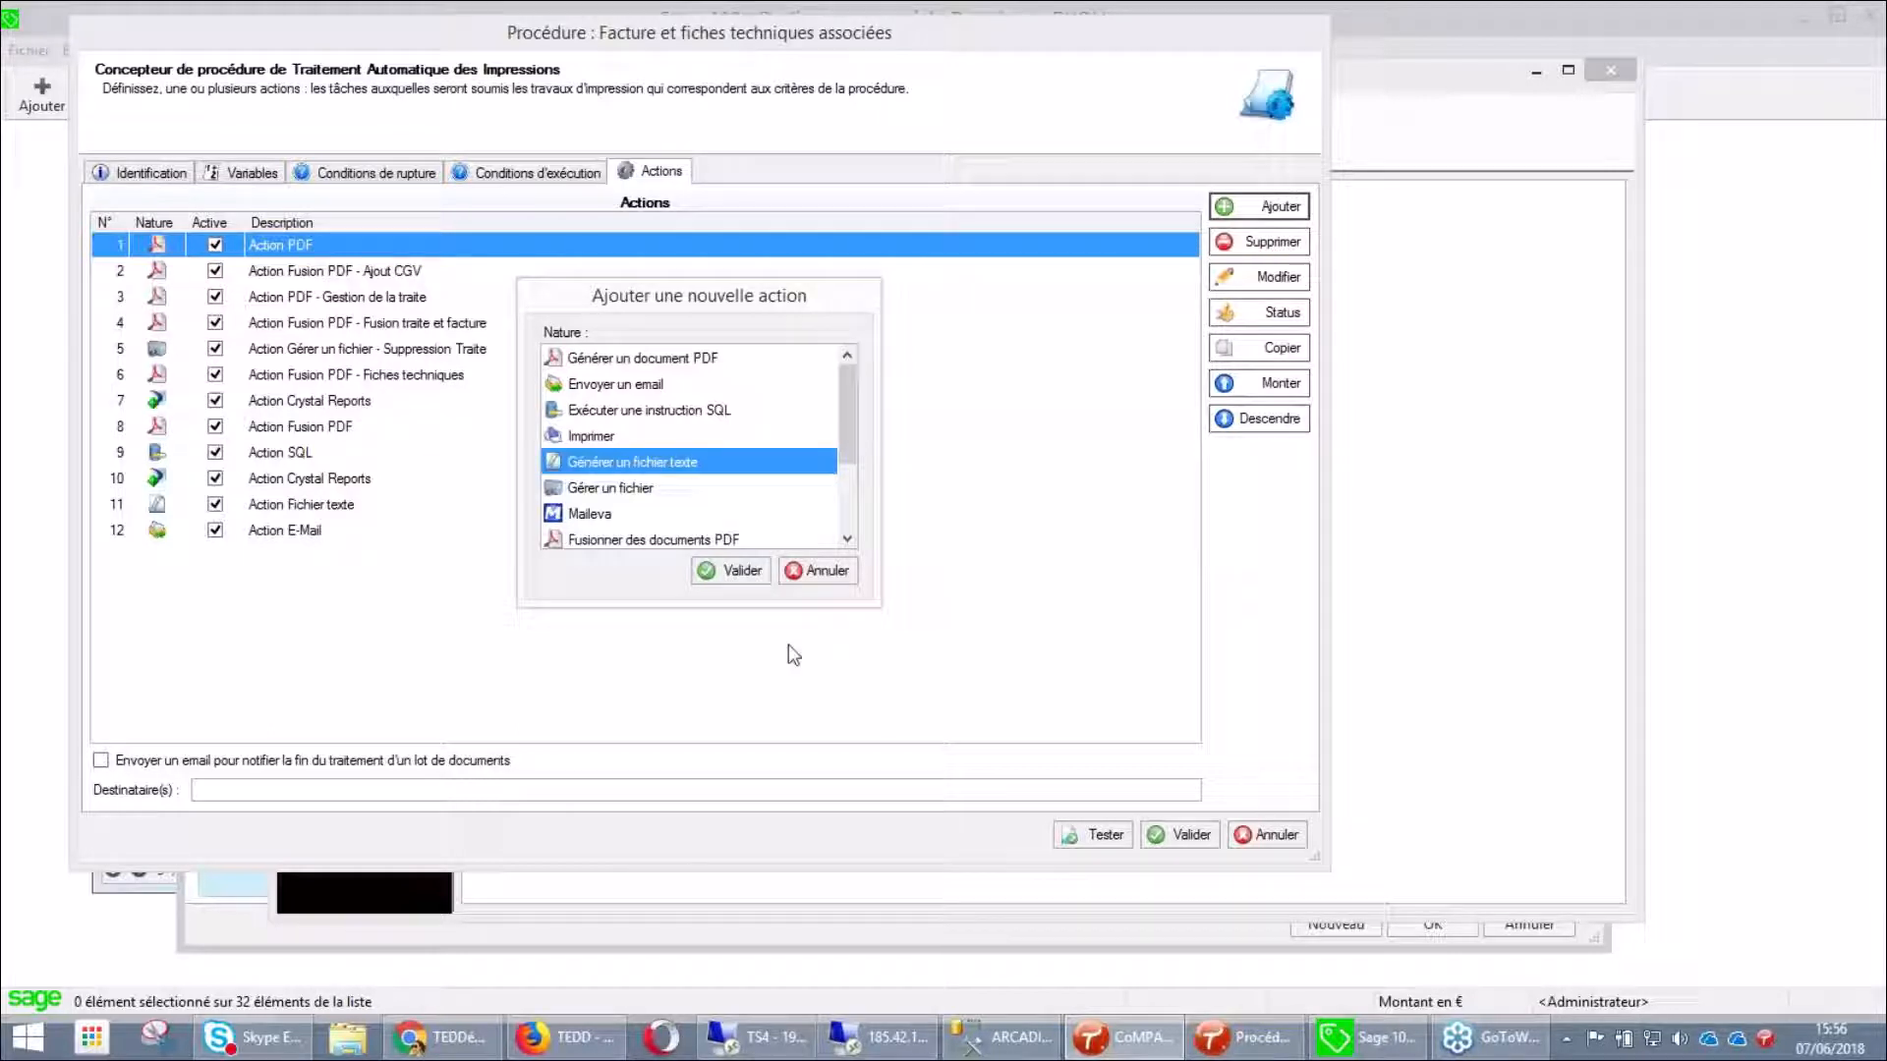
left_click(848, 539)
double_click(847, 539)
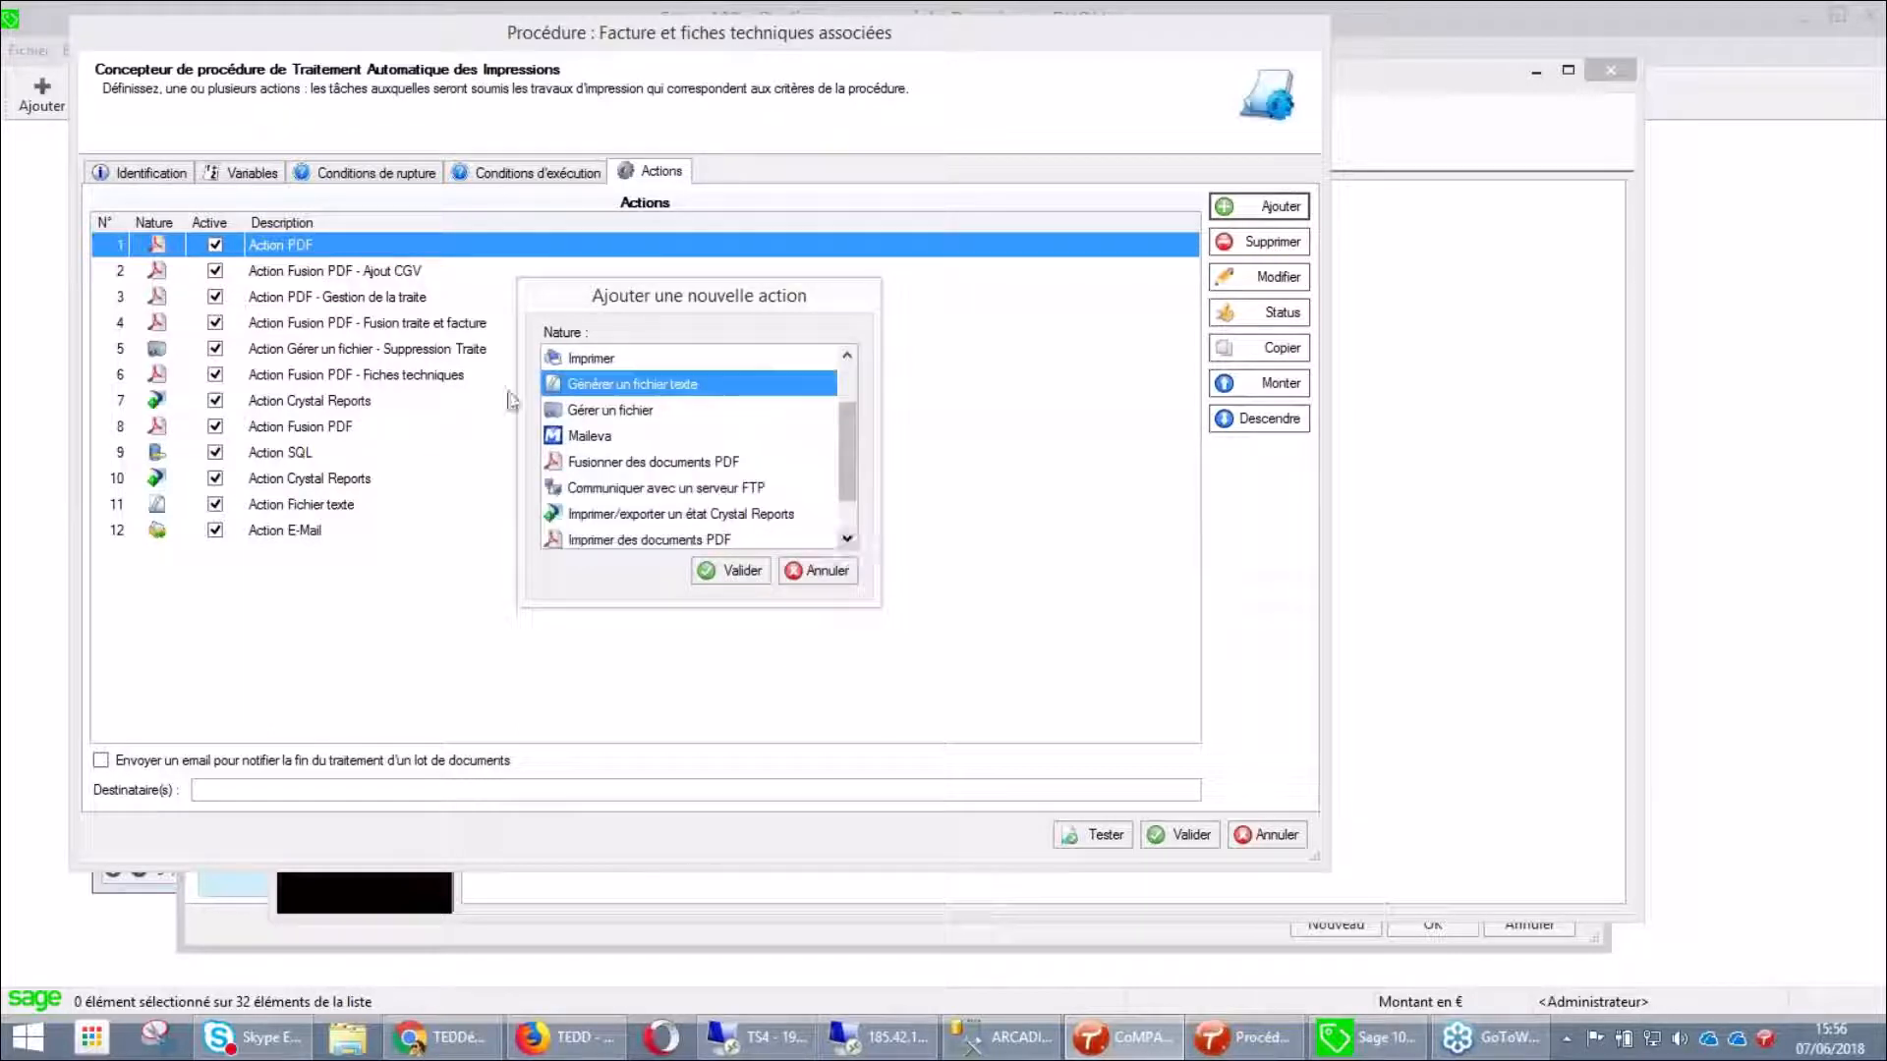
left_click(618, 410)
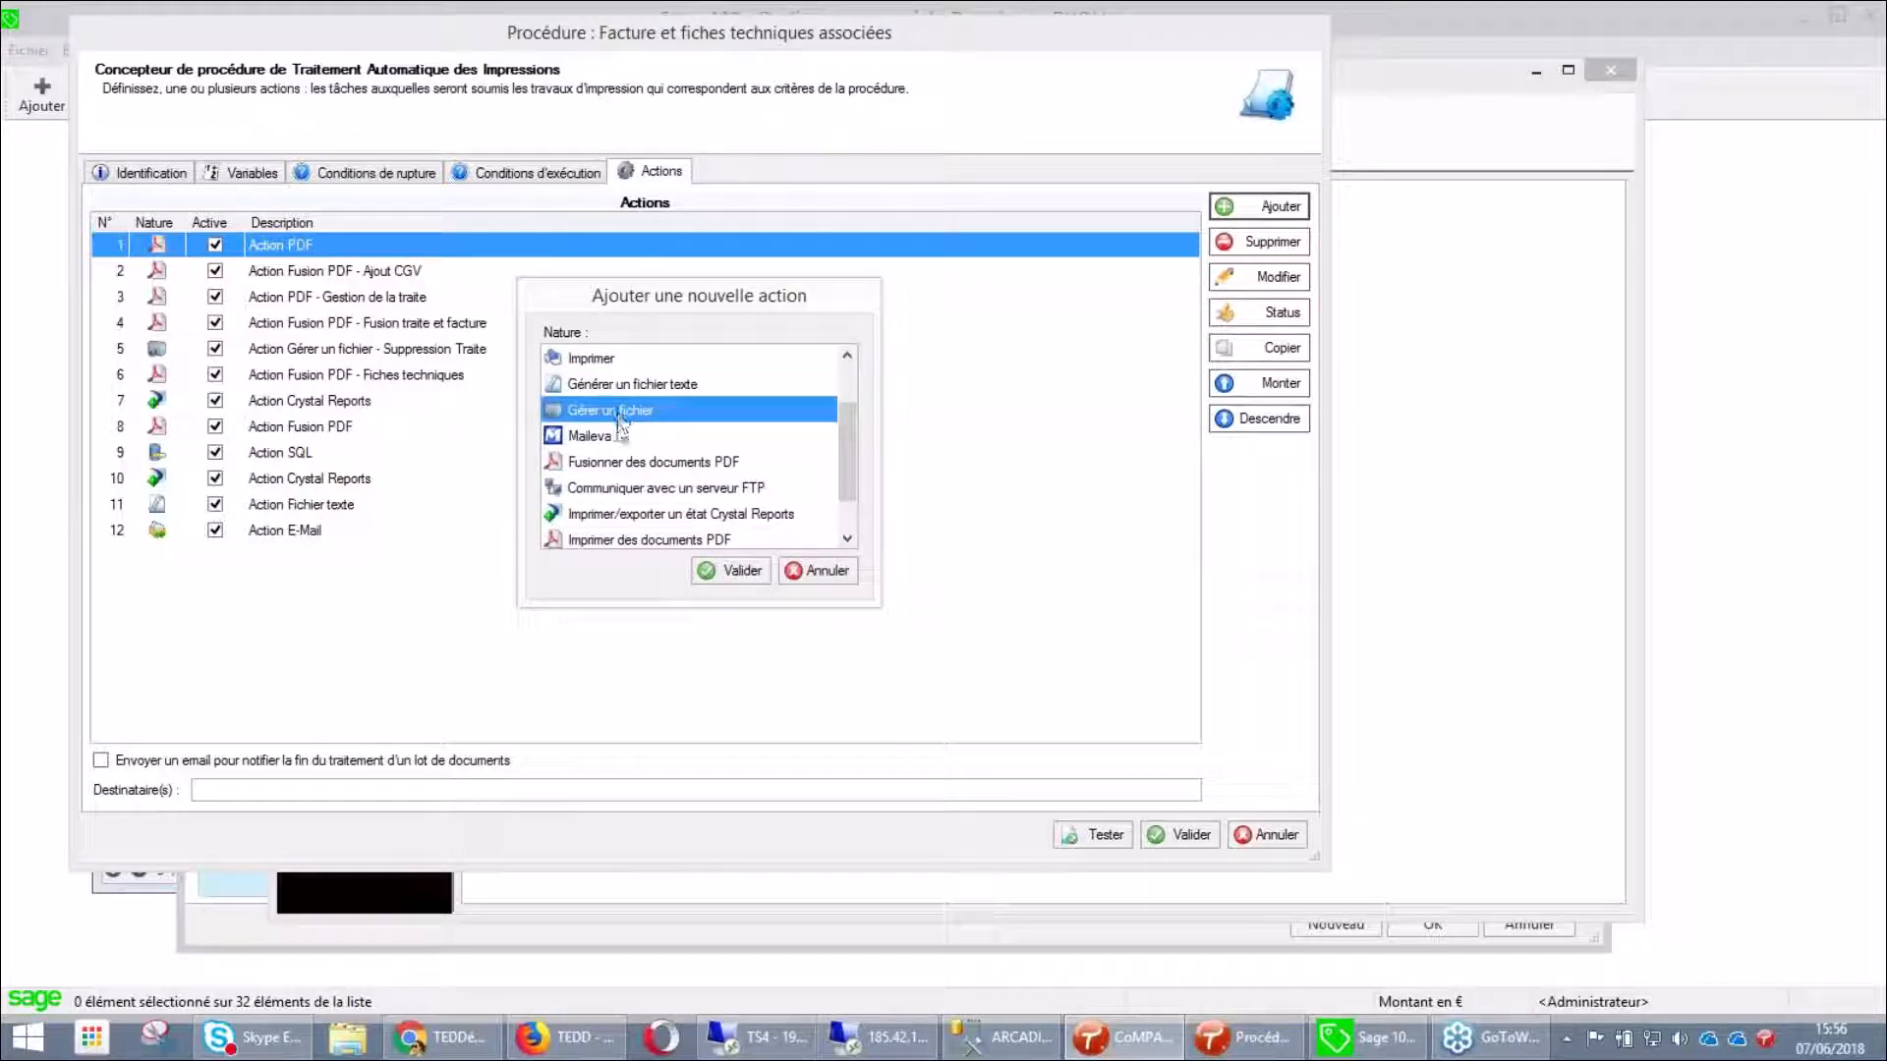
left_click(603, 444)
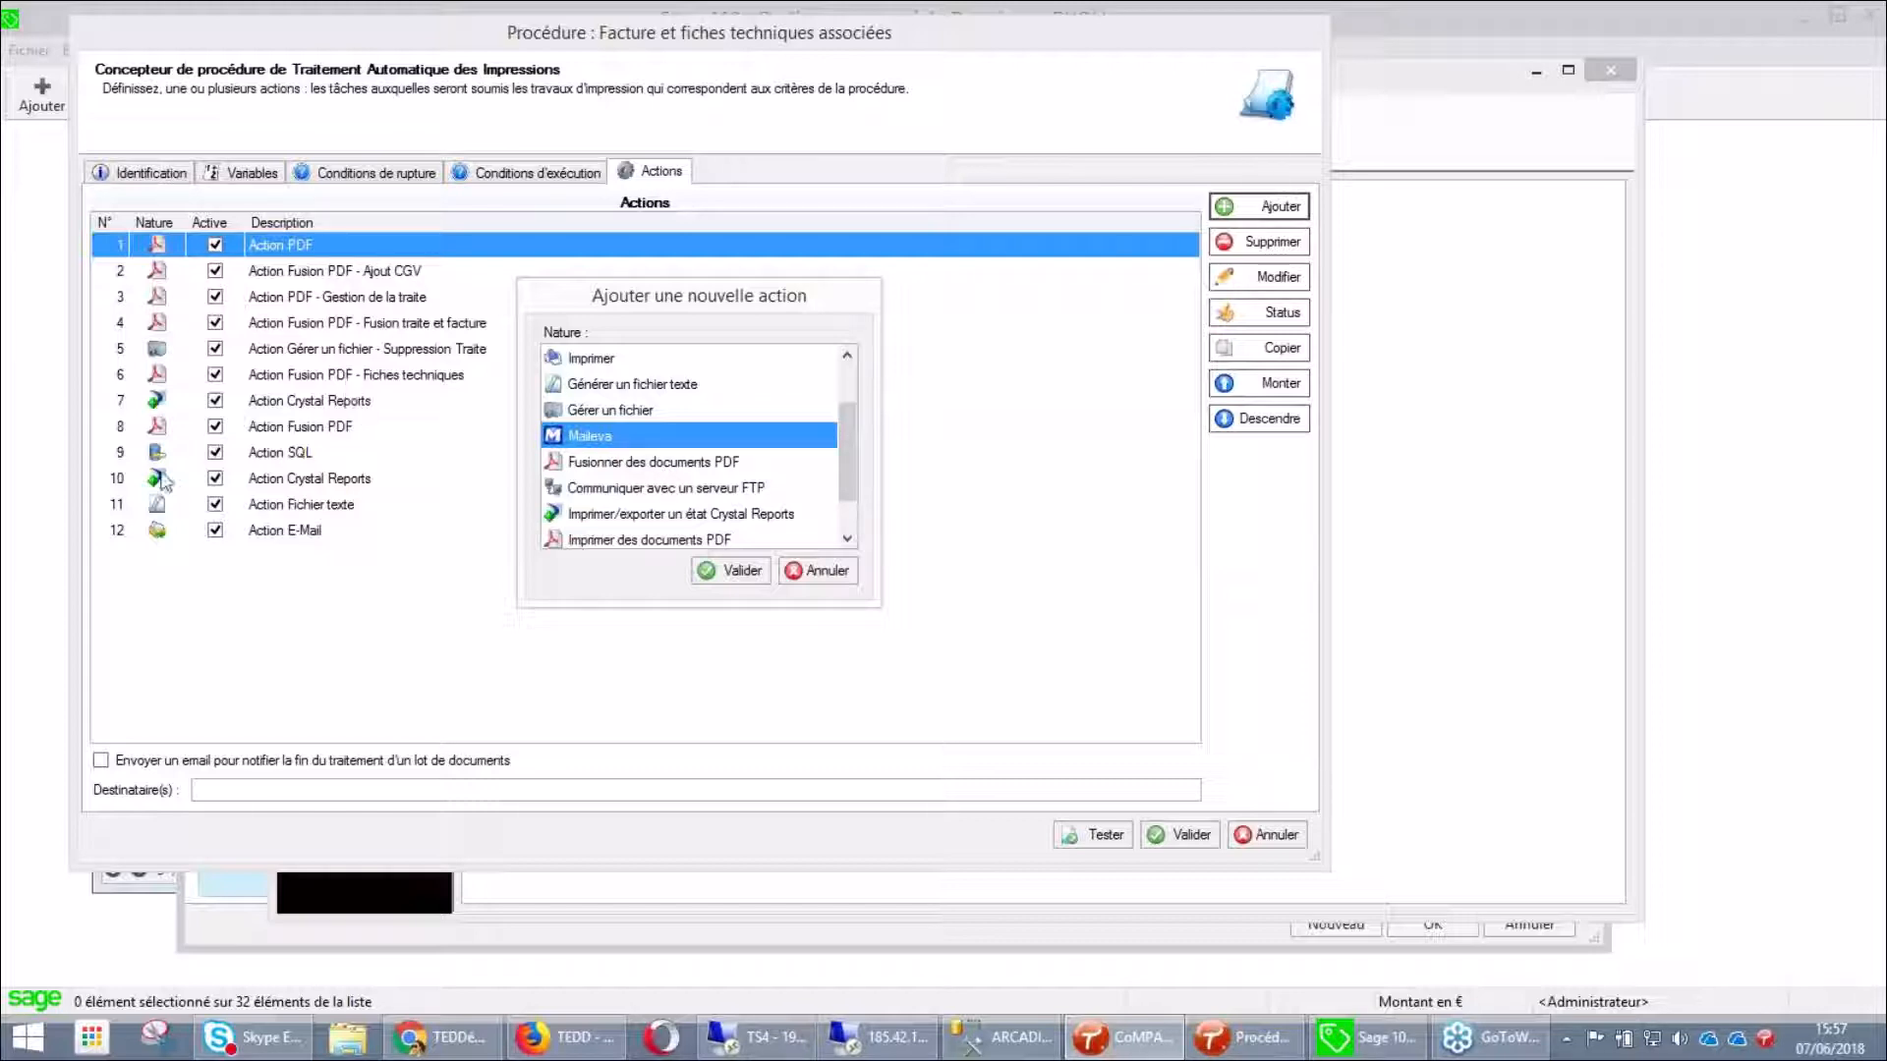
Choose 'Fusionner des documents PDF' as the new action type and confirm it
left_click(678, 462)
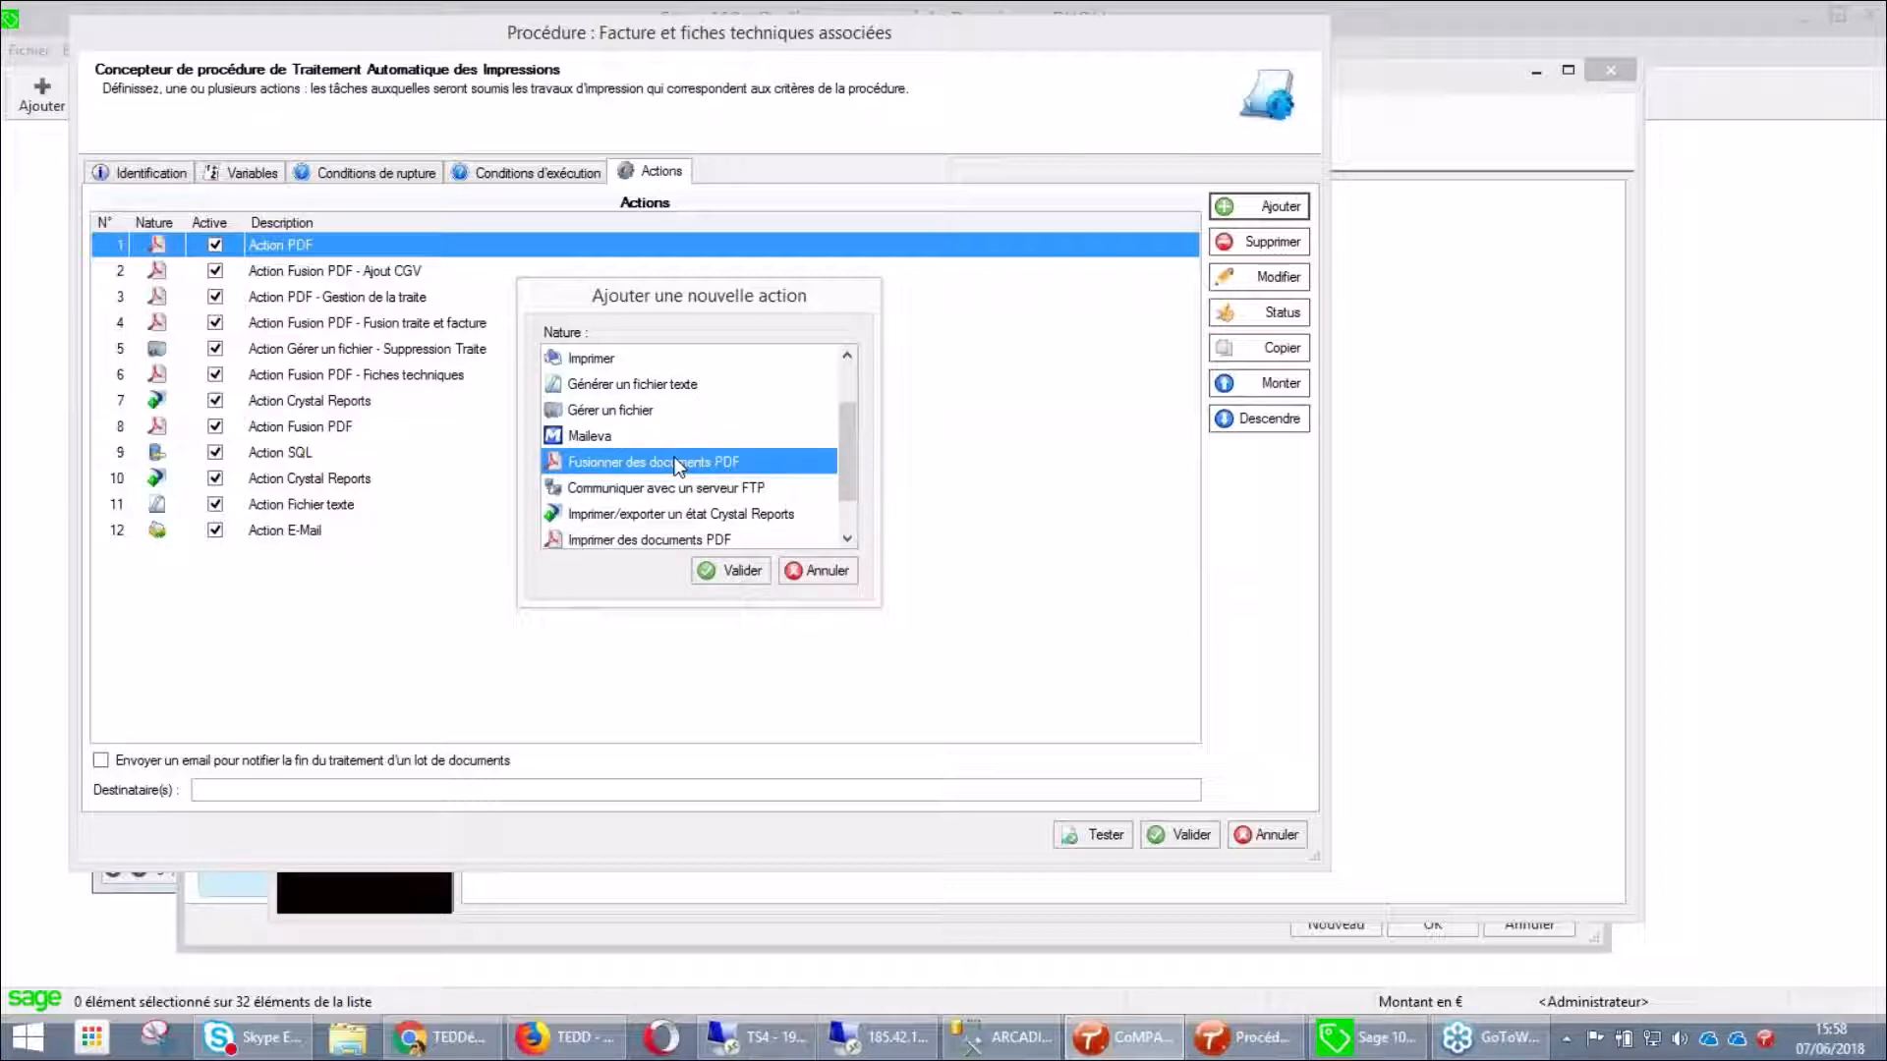
left_click(739, 572)
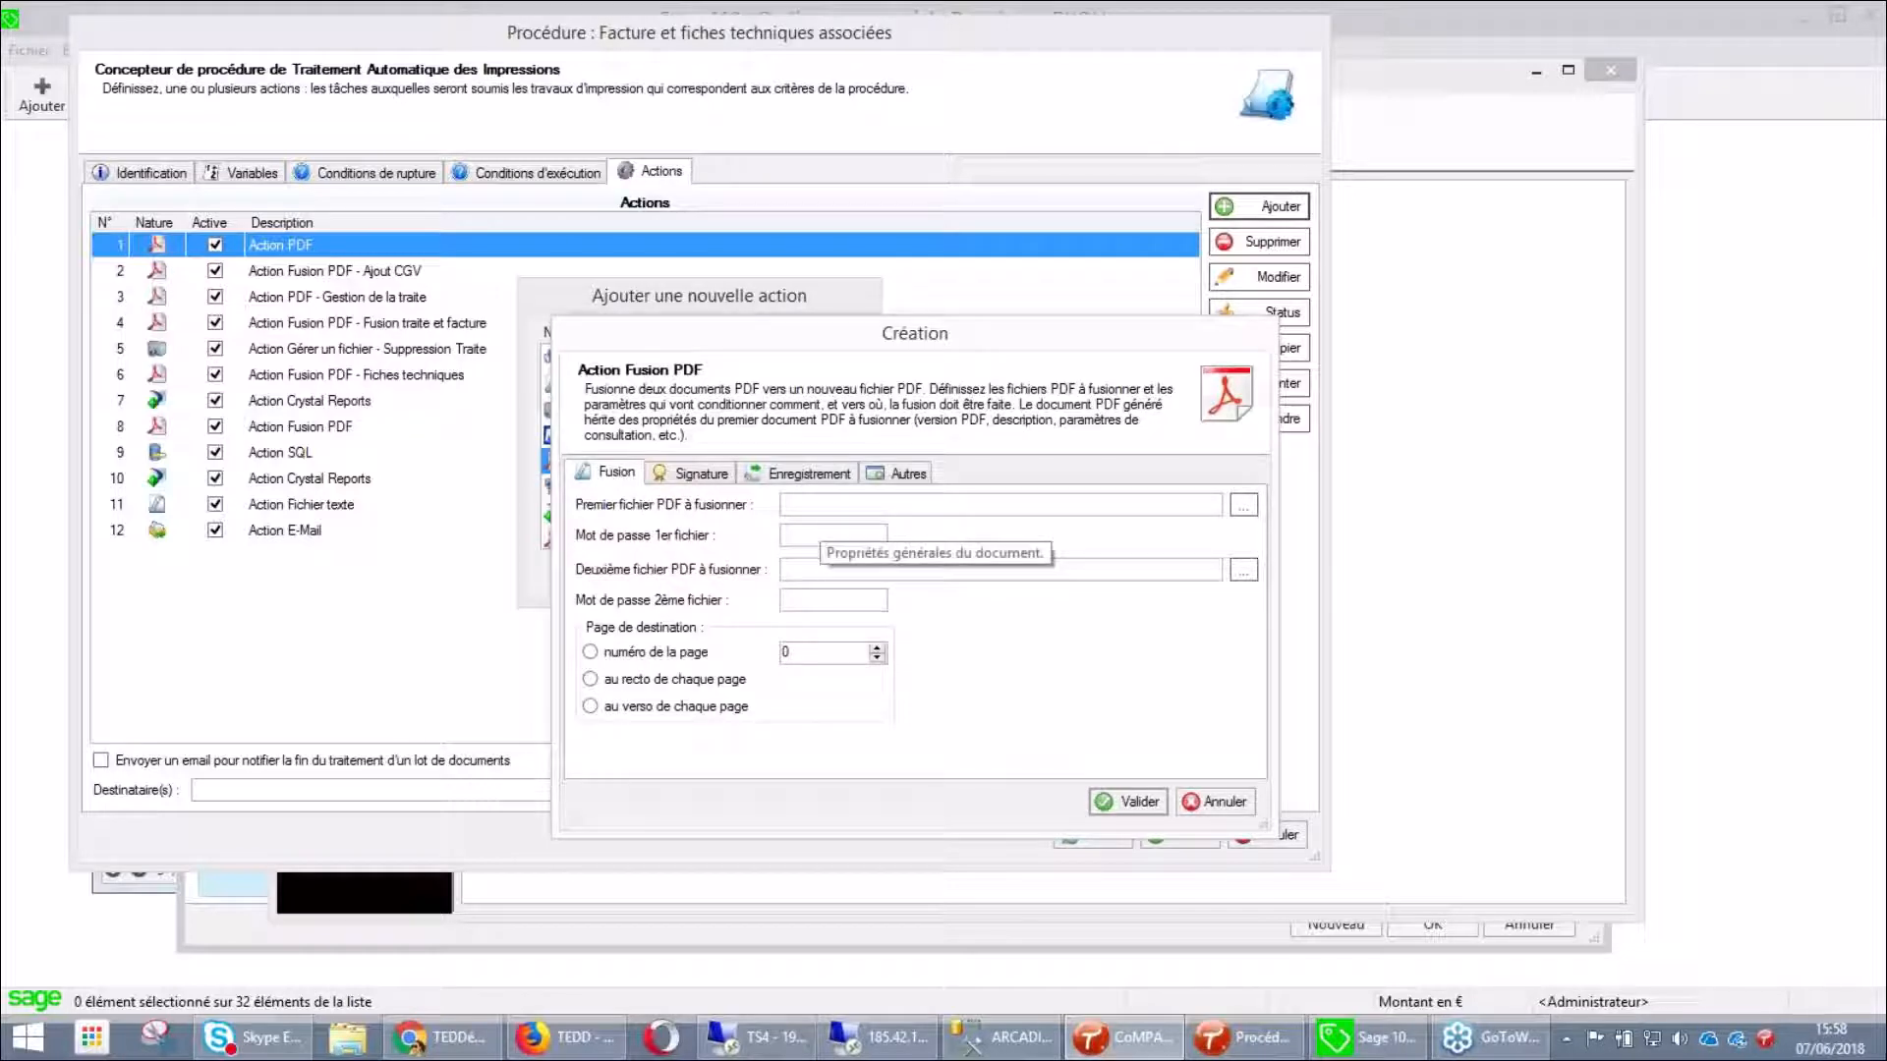
Try a variable condition on the Autres tab, cancel it and the PDF-merge action, then add another action
left_click(906, 474)
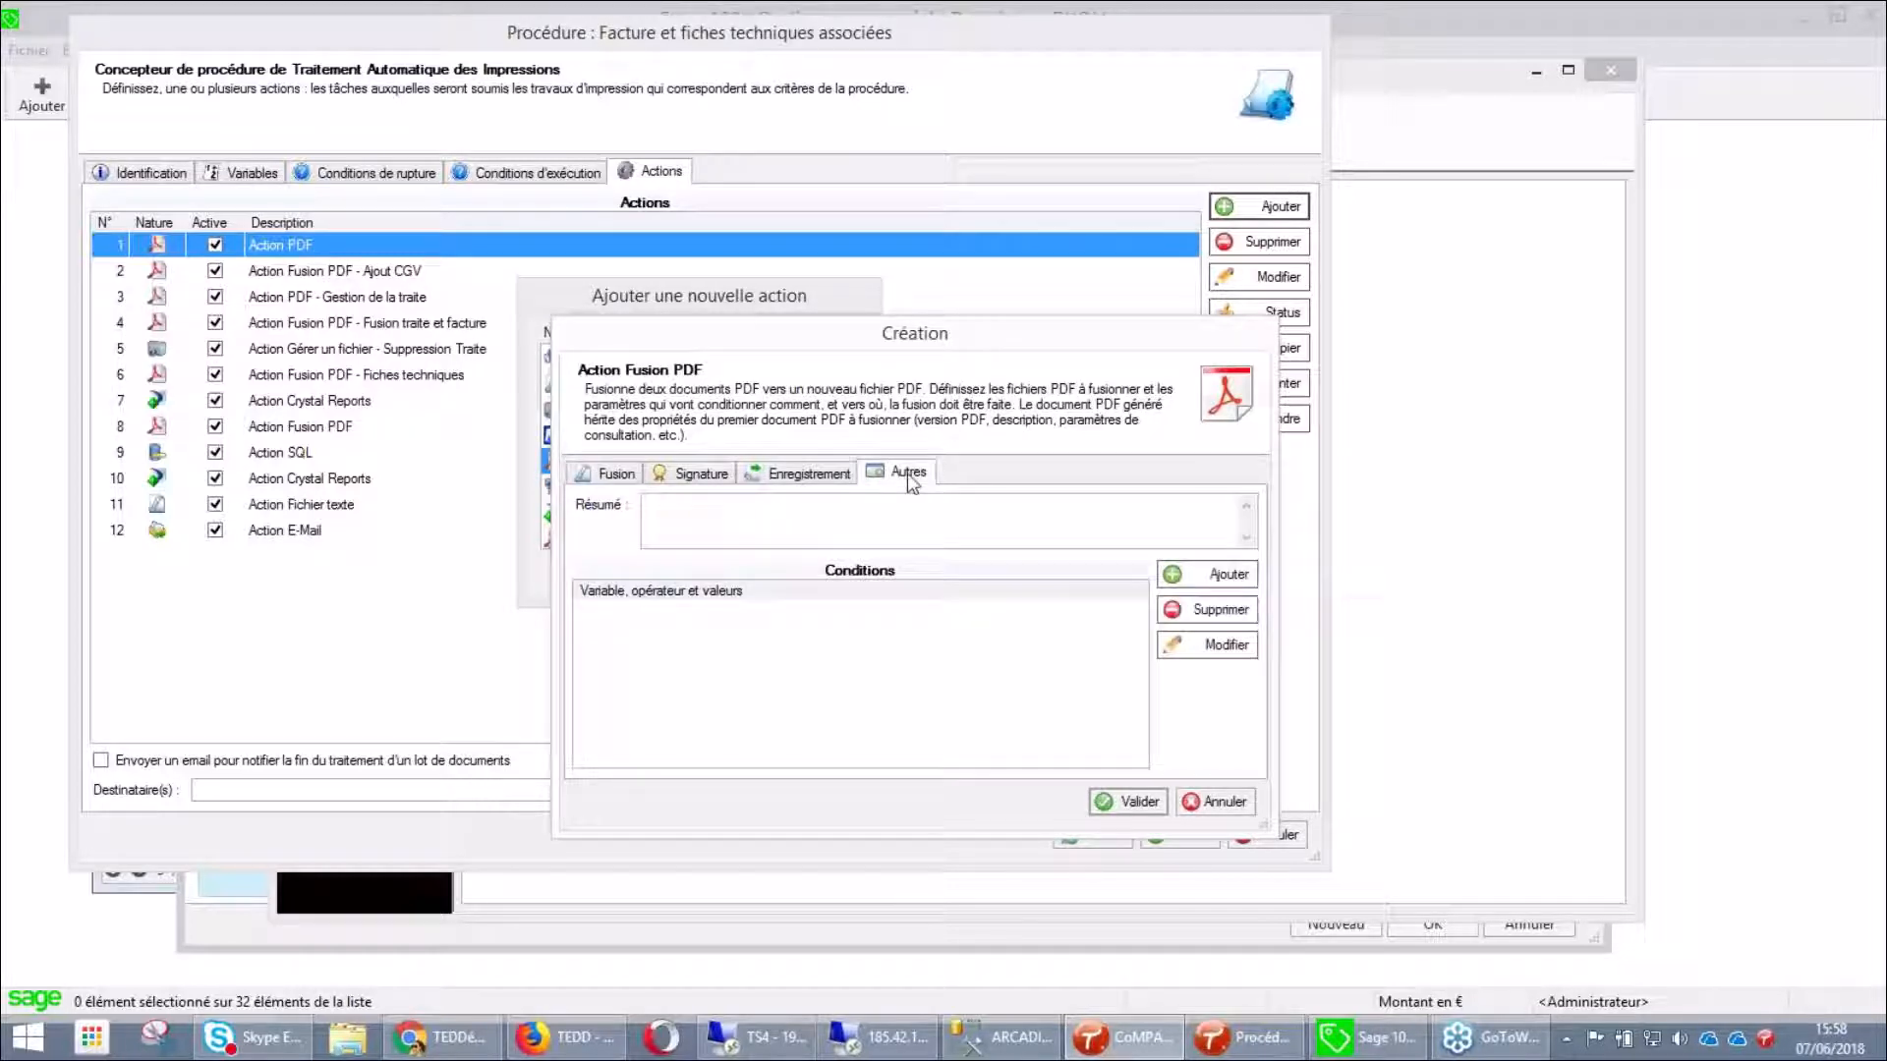
left_click(1211, 575)
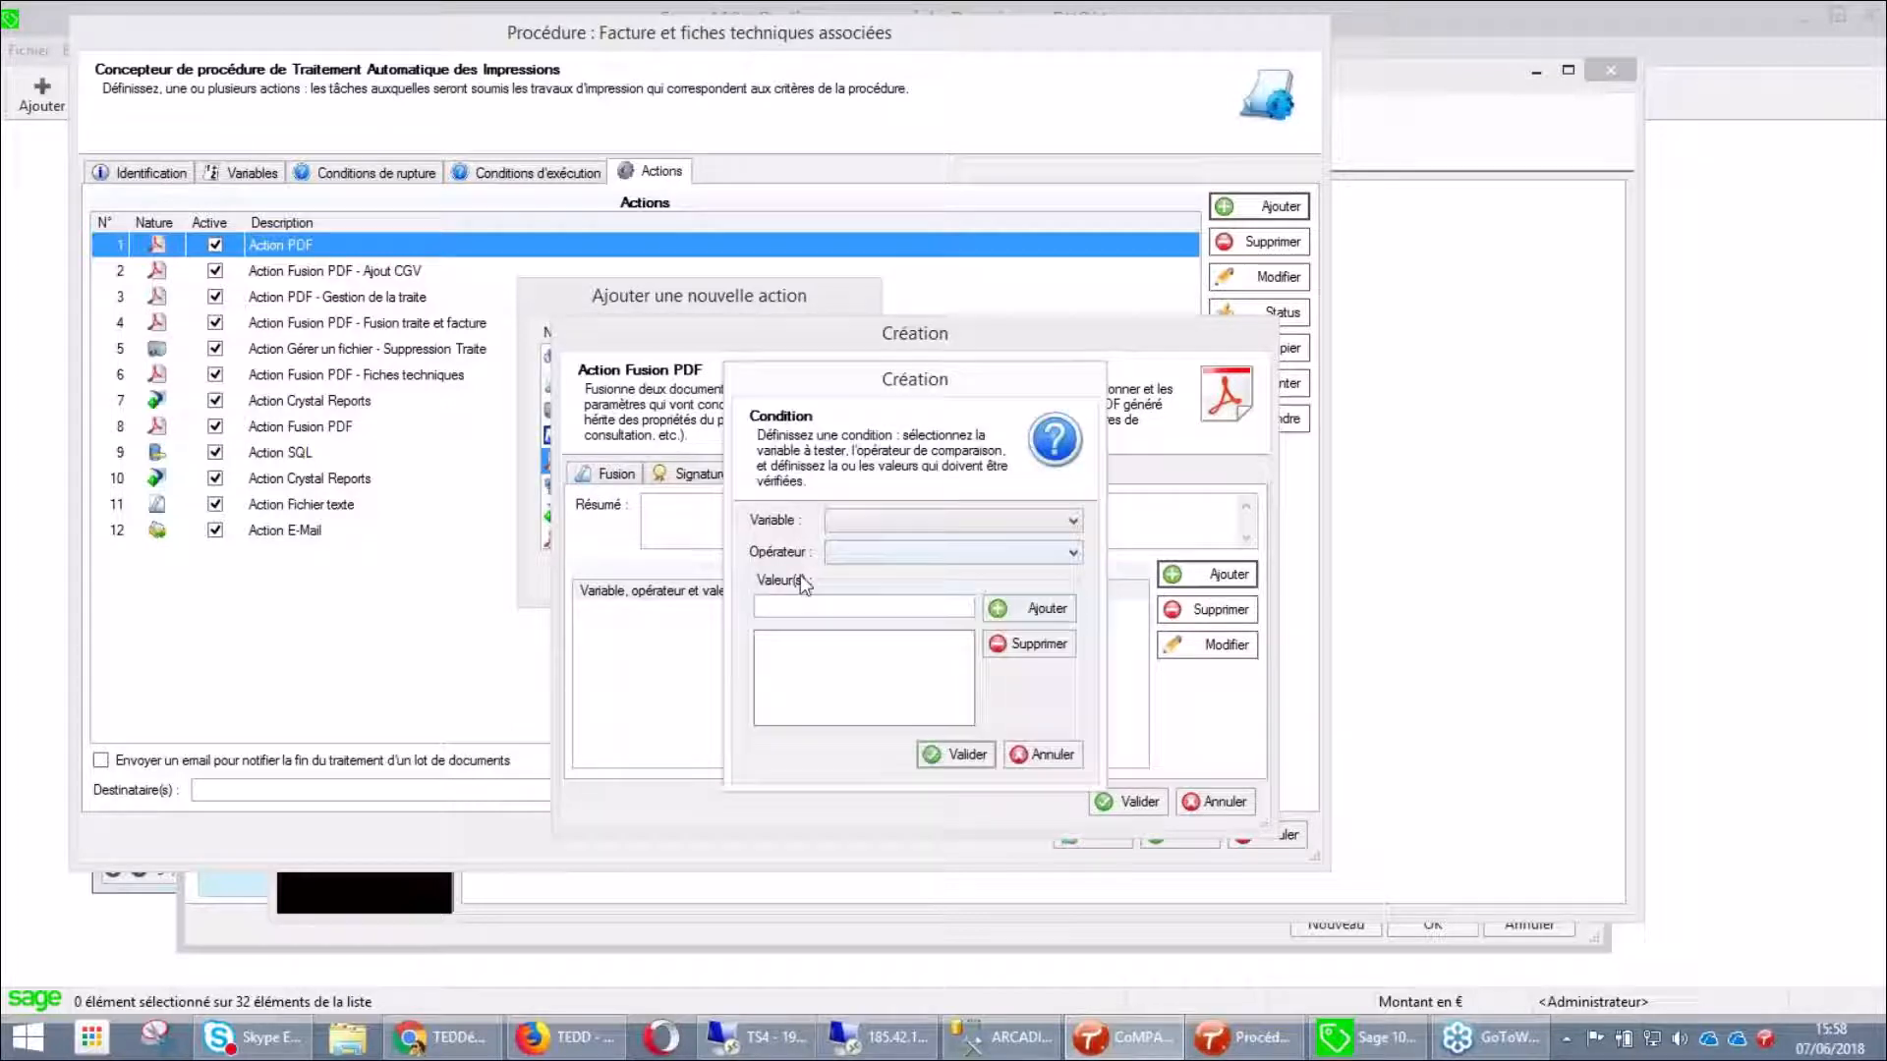
left_click(874, 524)
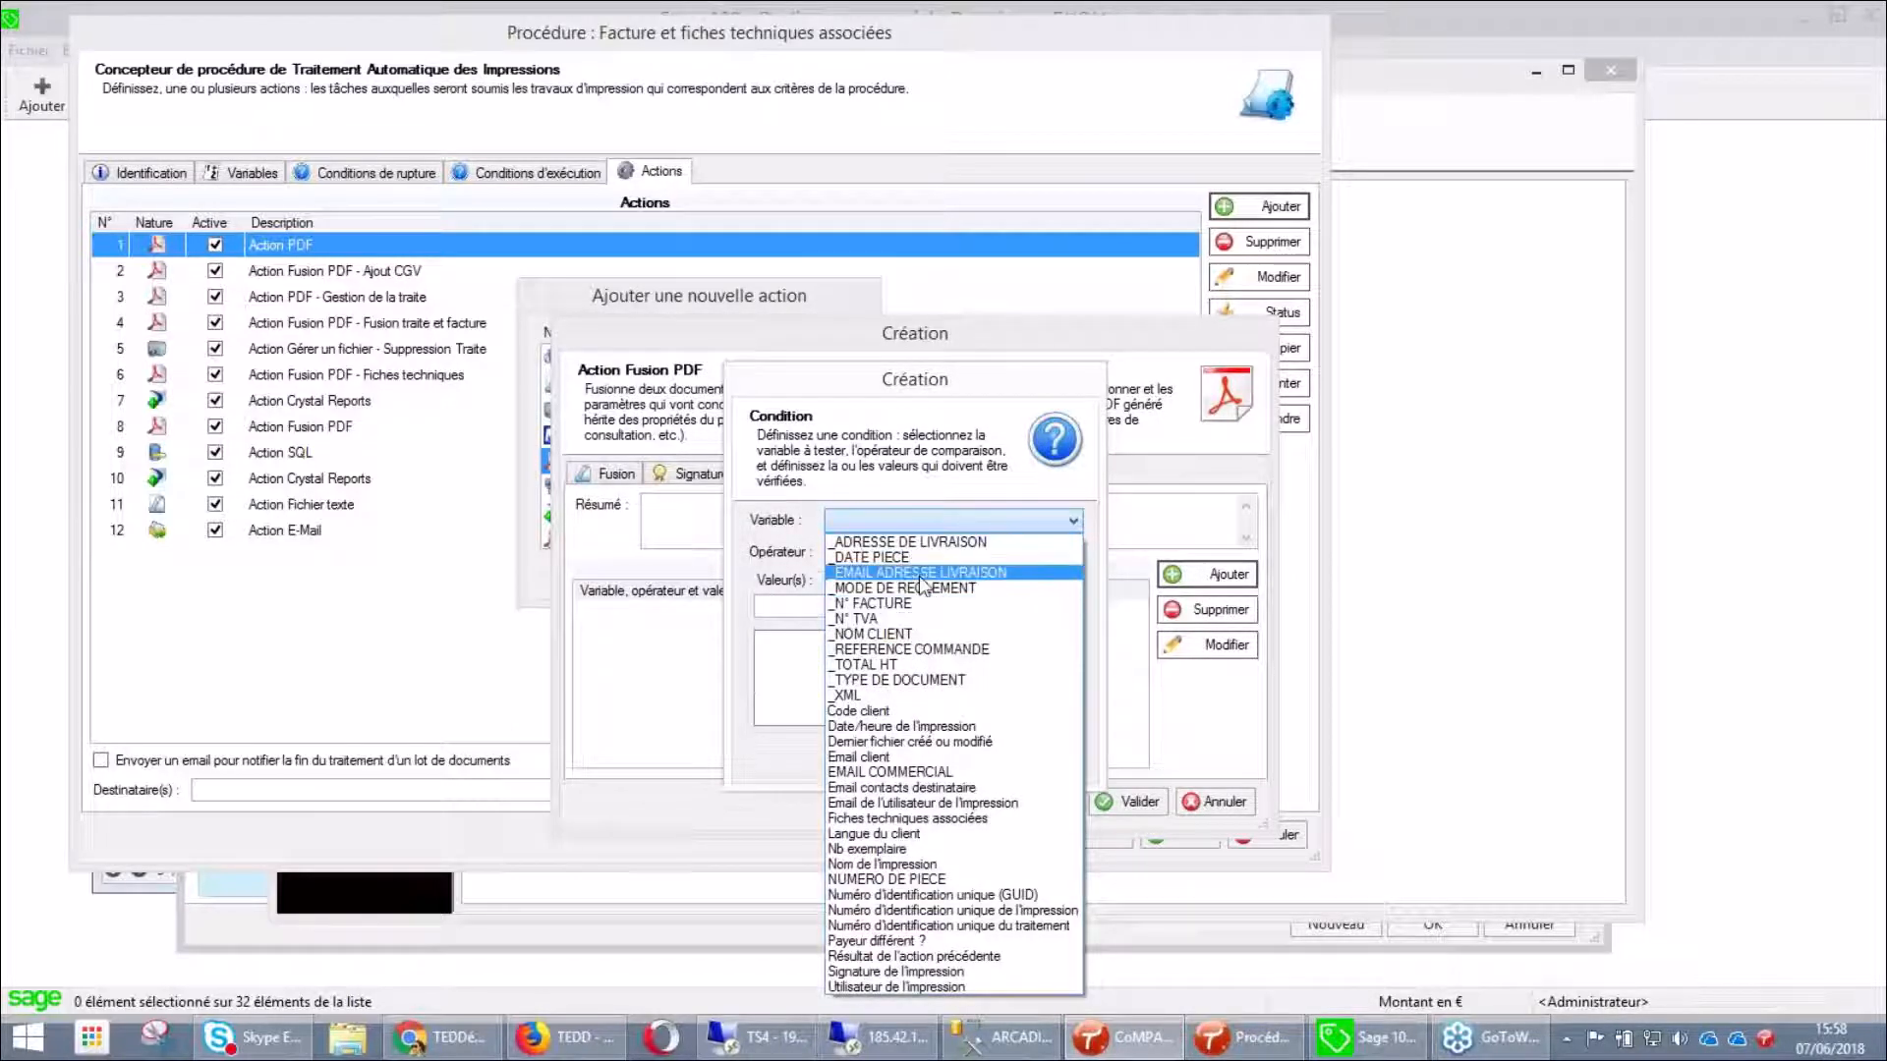
left_click(898, 439)
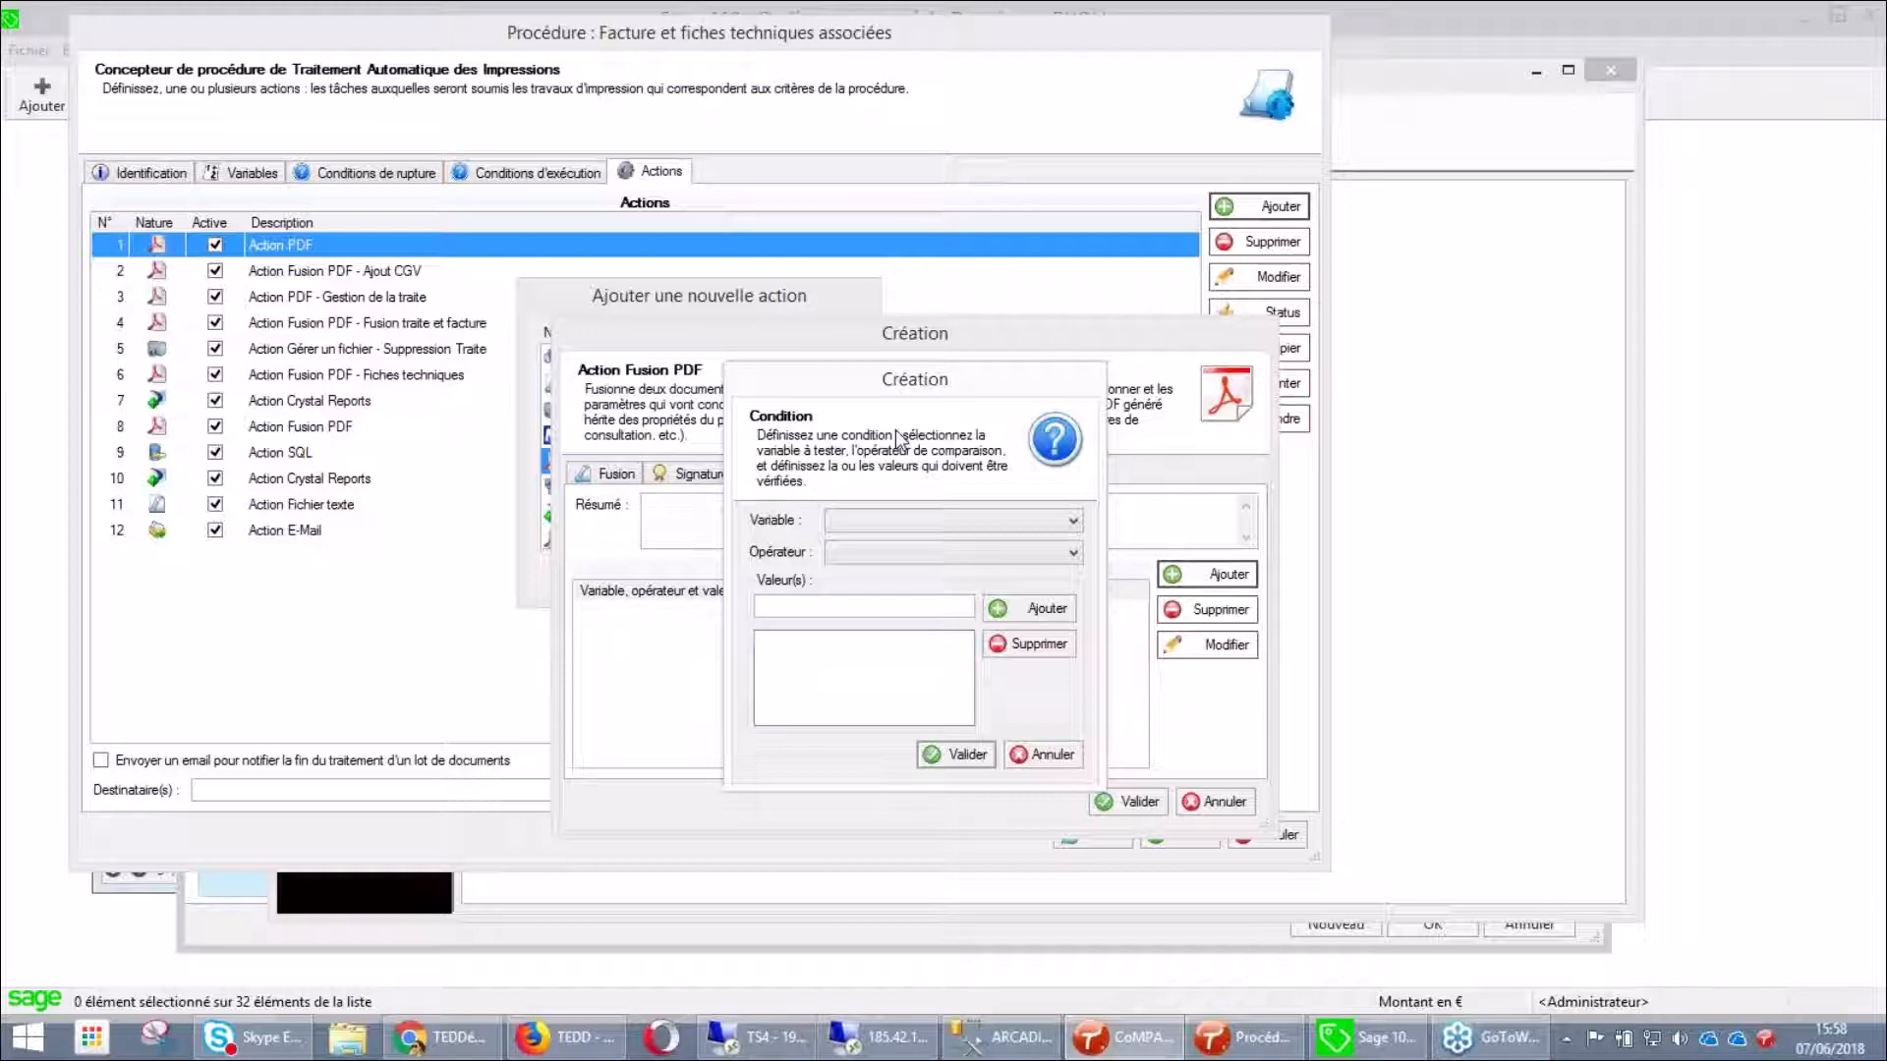
left_click(1049, 755)
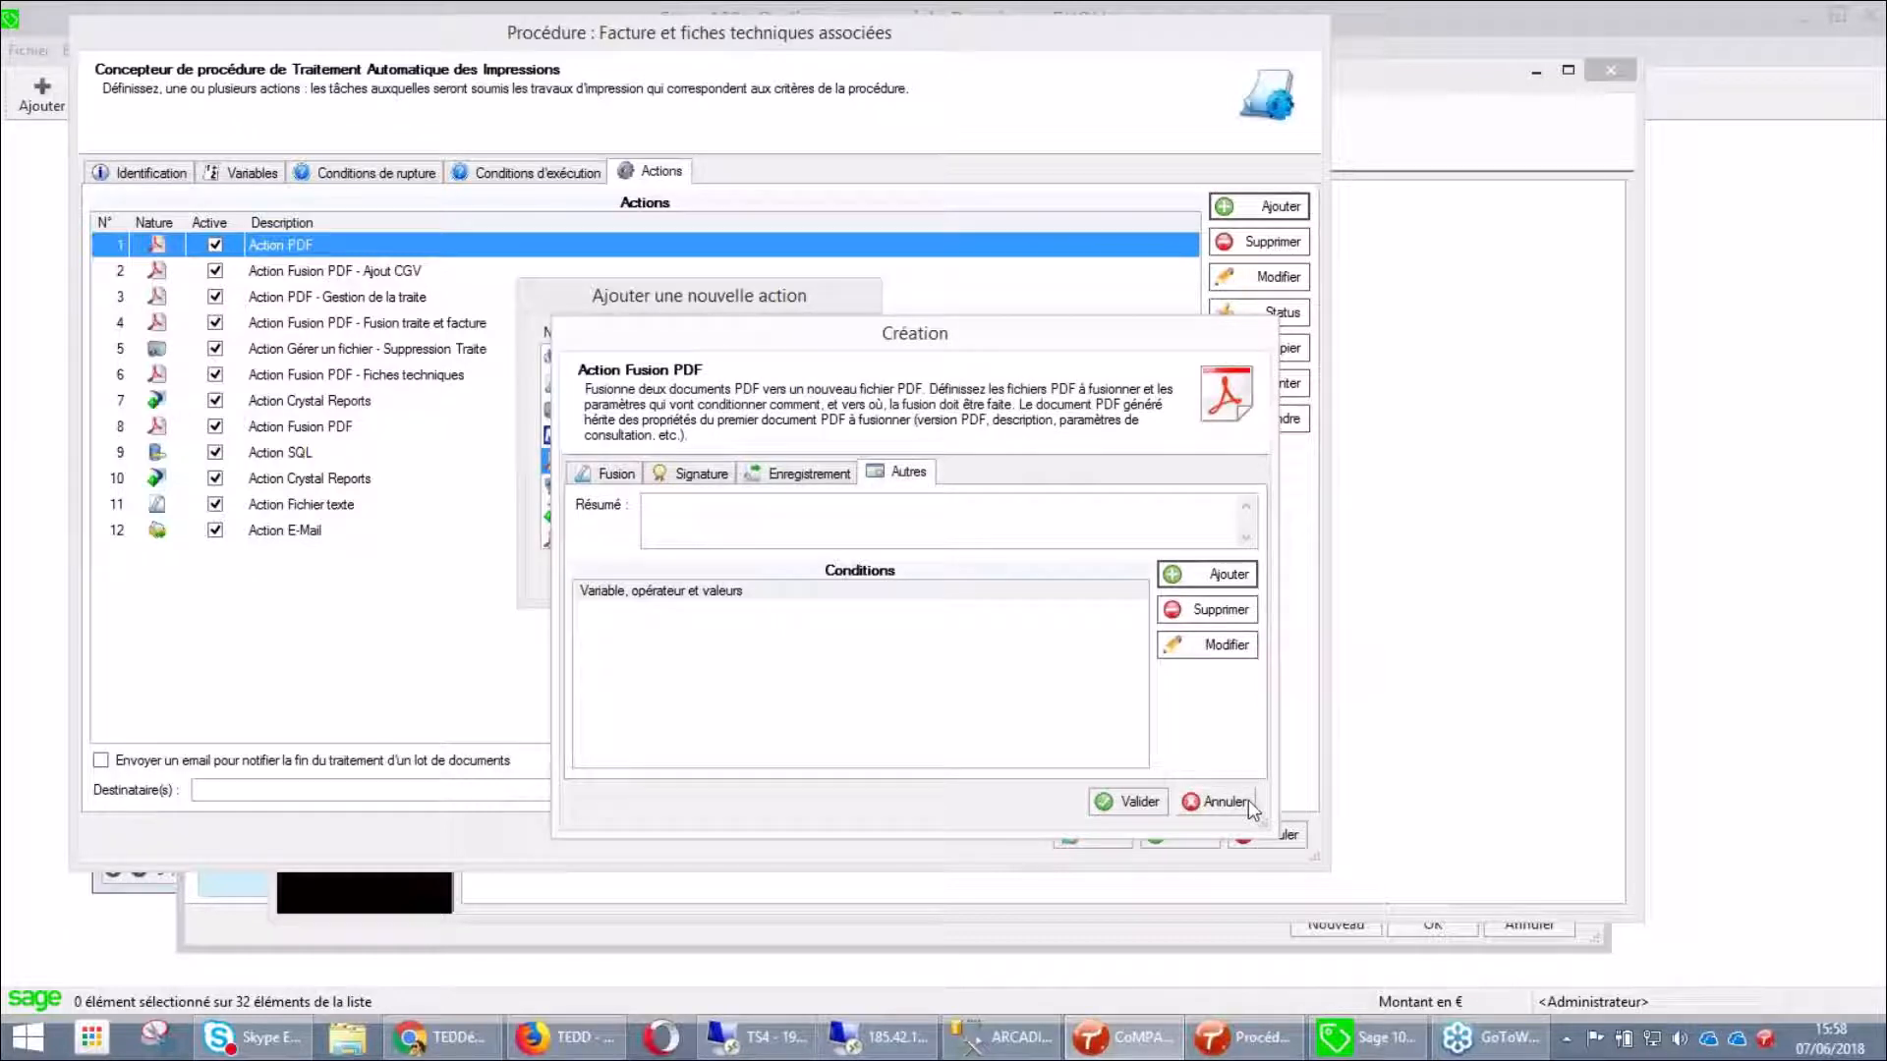
left_click(1244, 801)
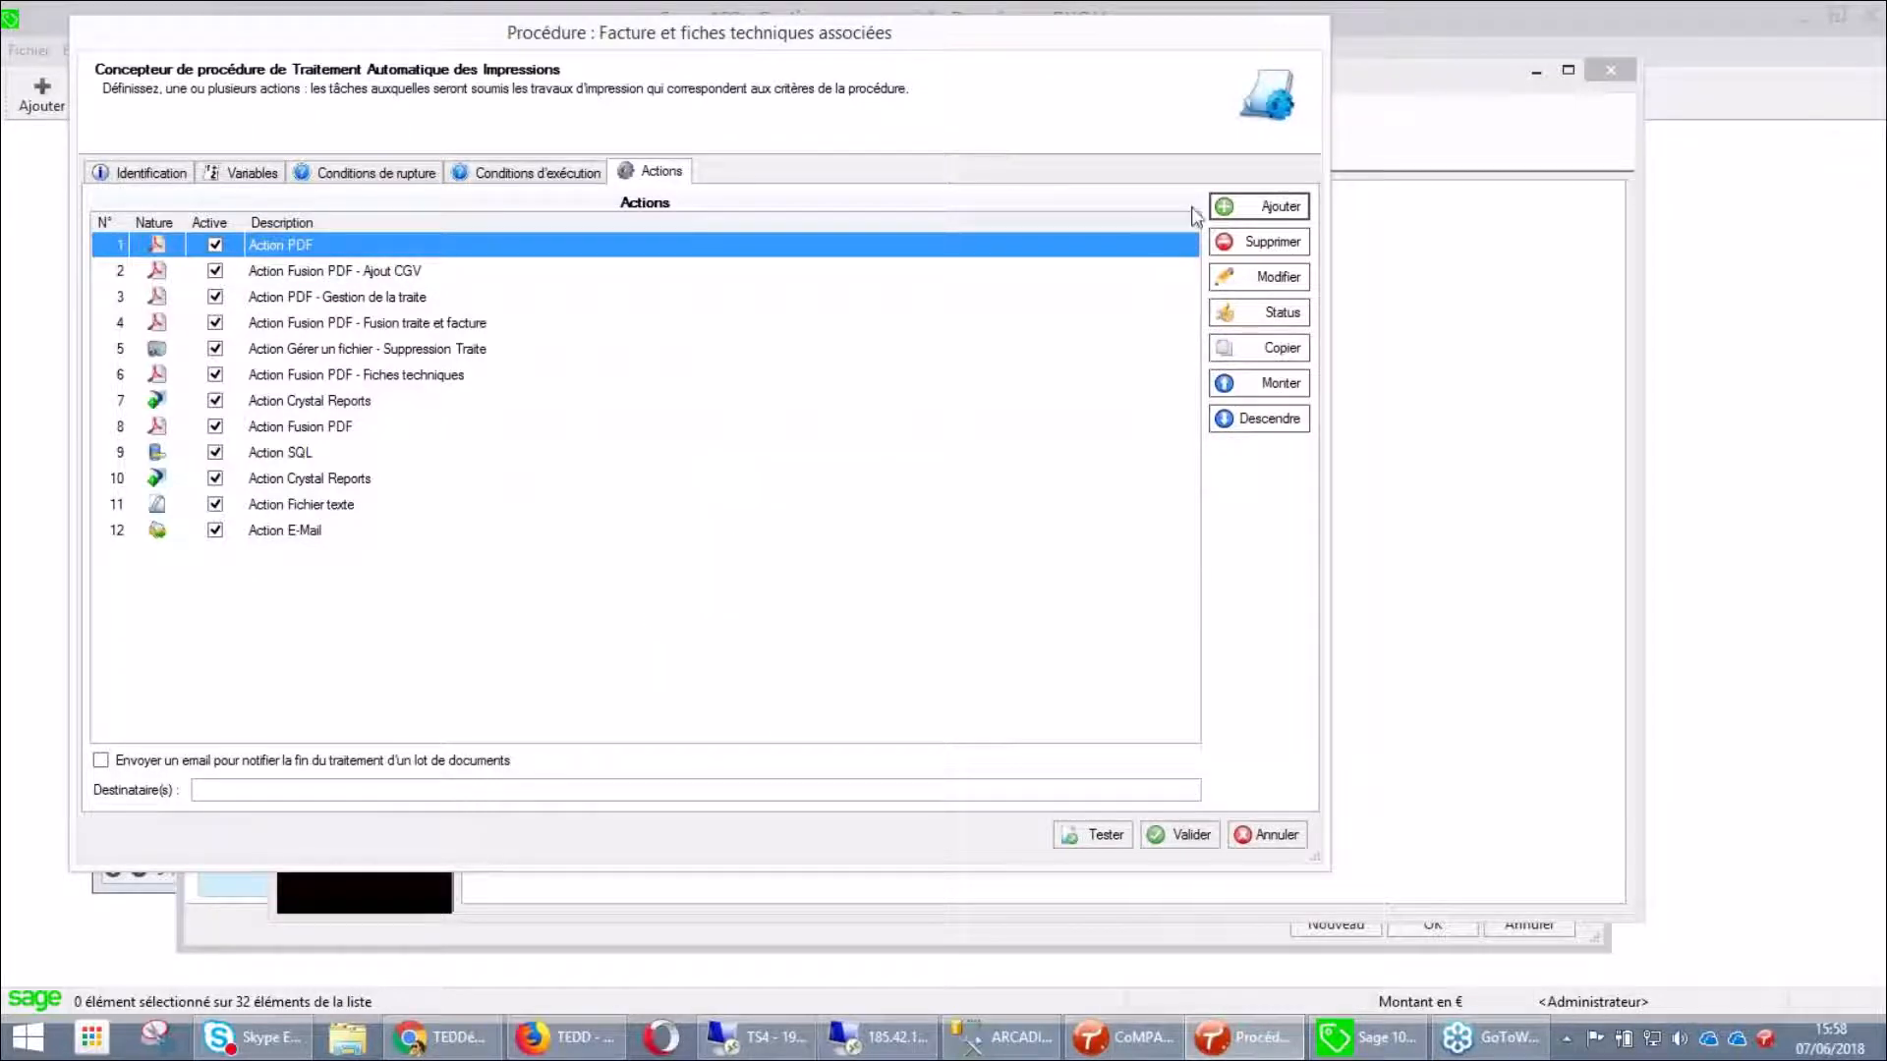
left_click(1268, 218)
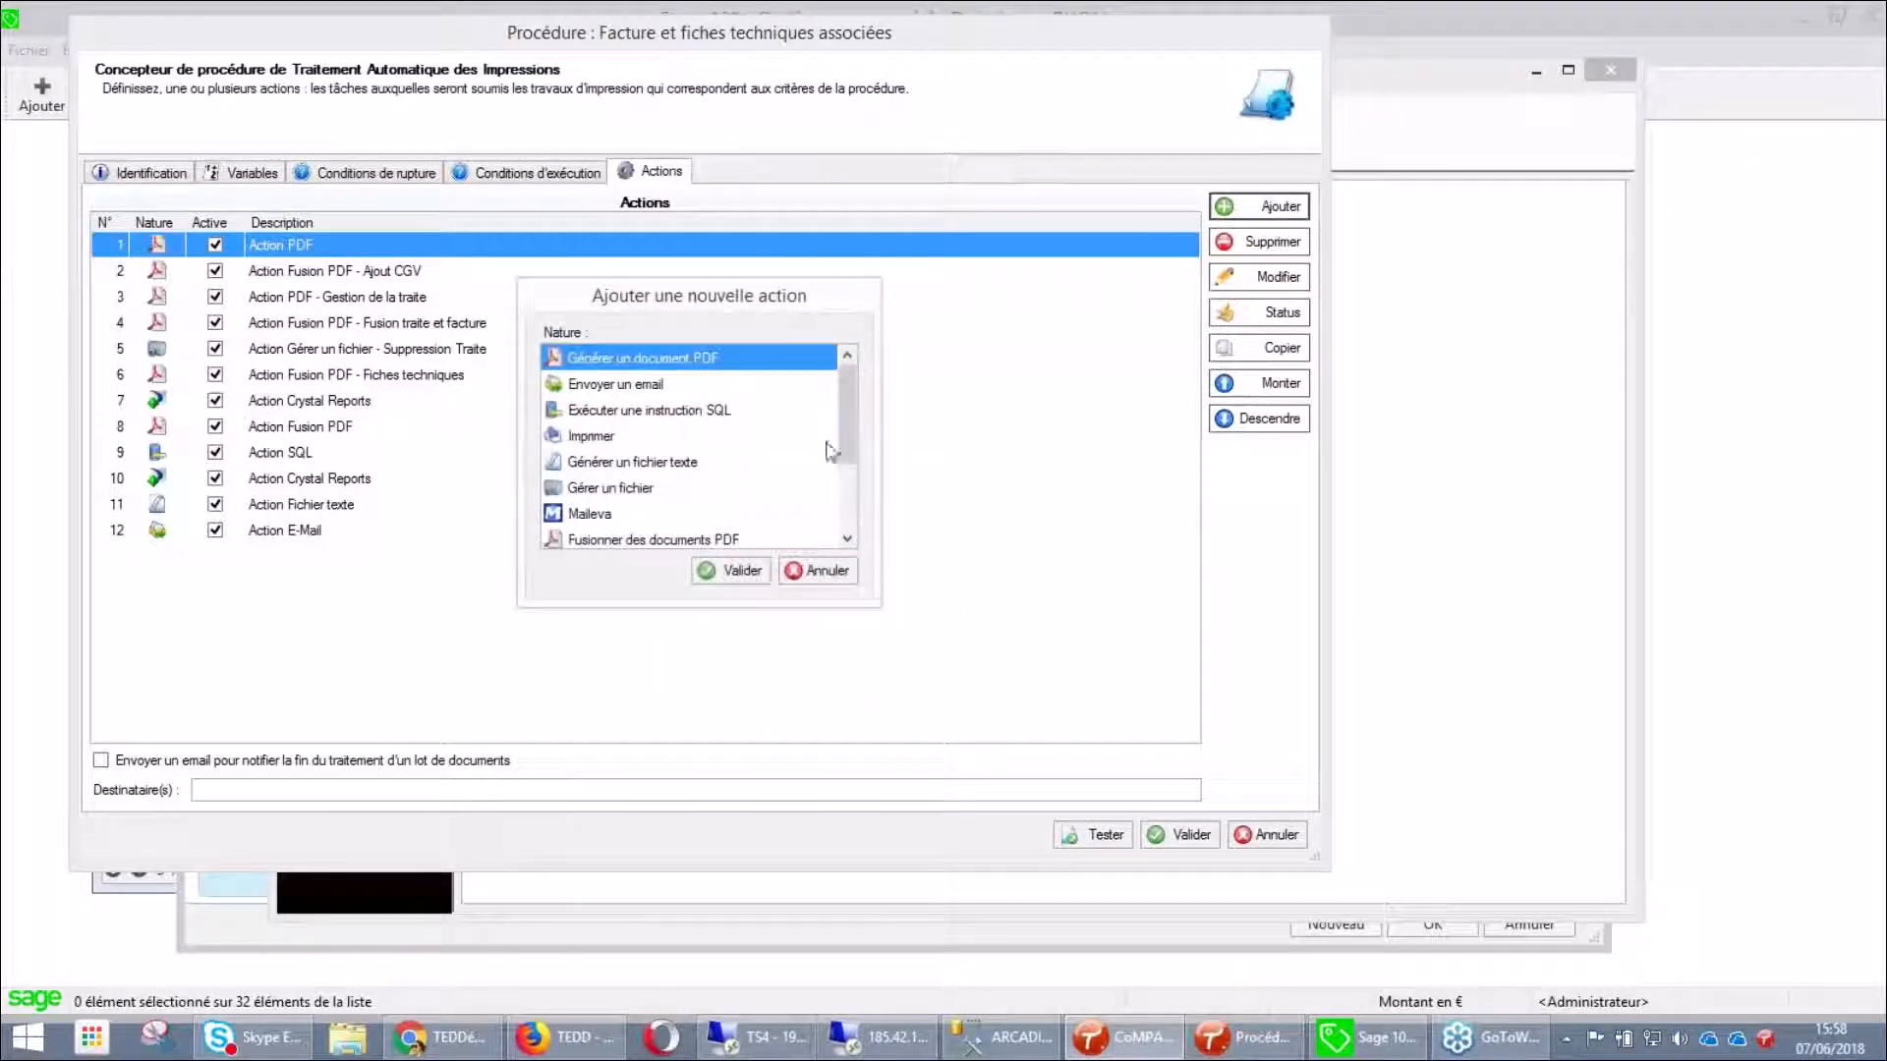
scroll(850, 474, "down", 2)
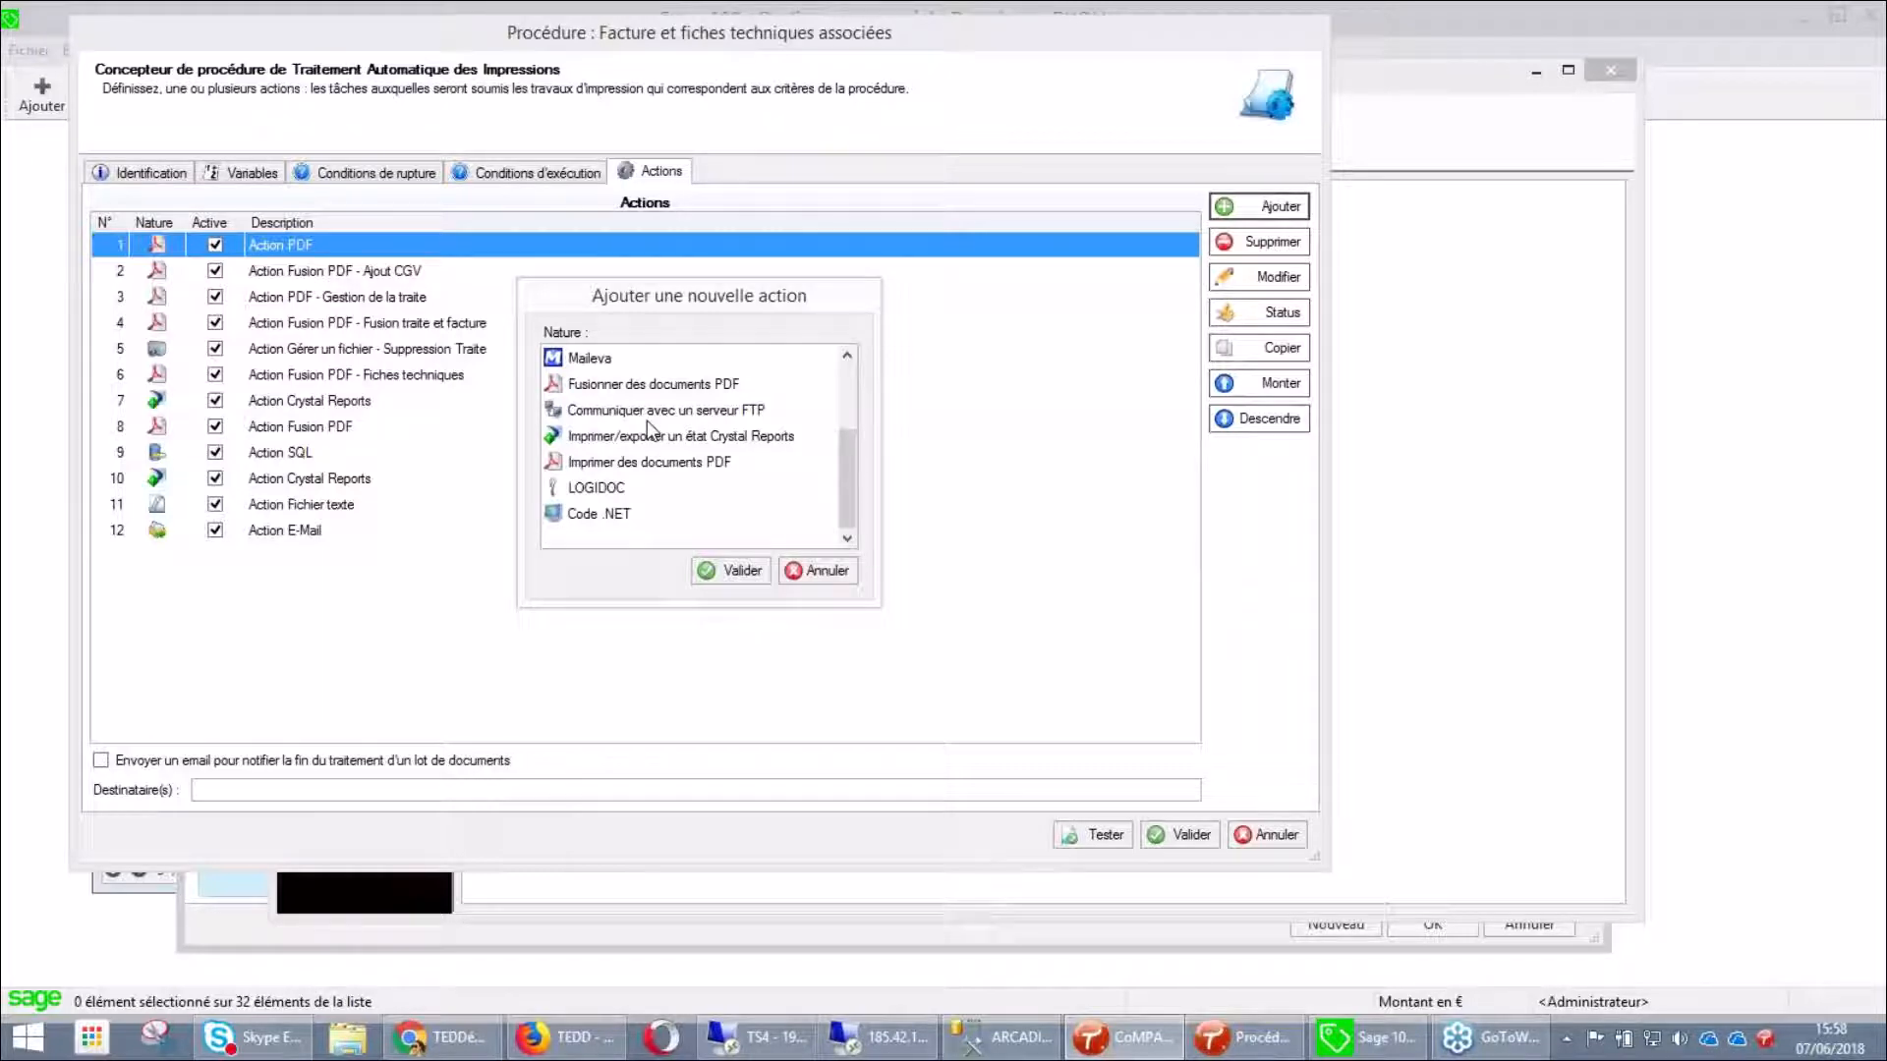
Browse Crystal Reports, Imprimer des documents PDF, LOGIDOC and Code .NET, then cancel without adding one
left_click(665, 442)
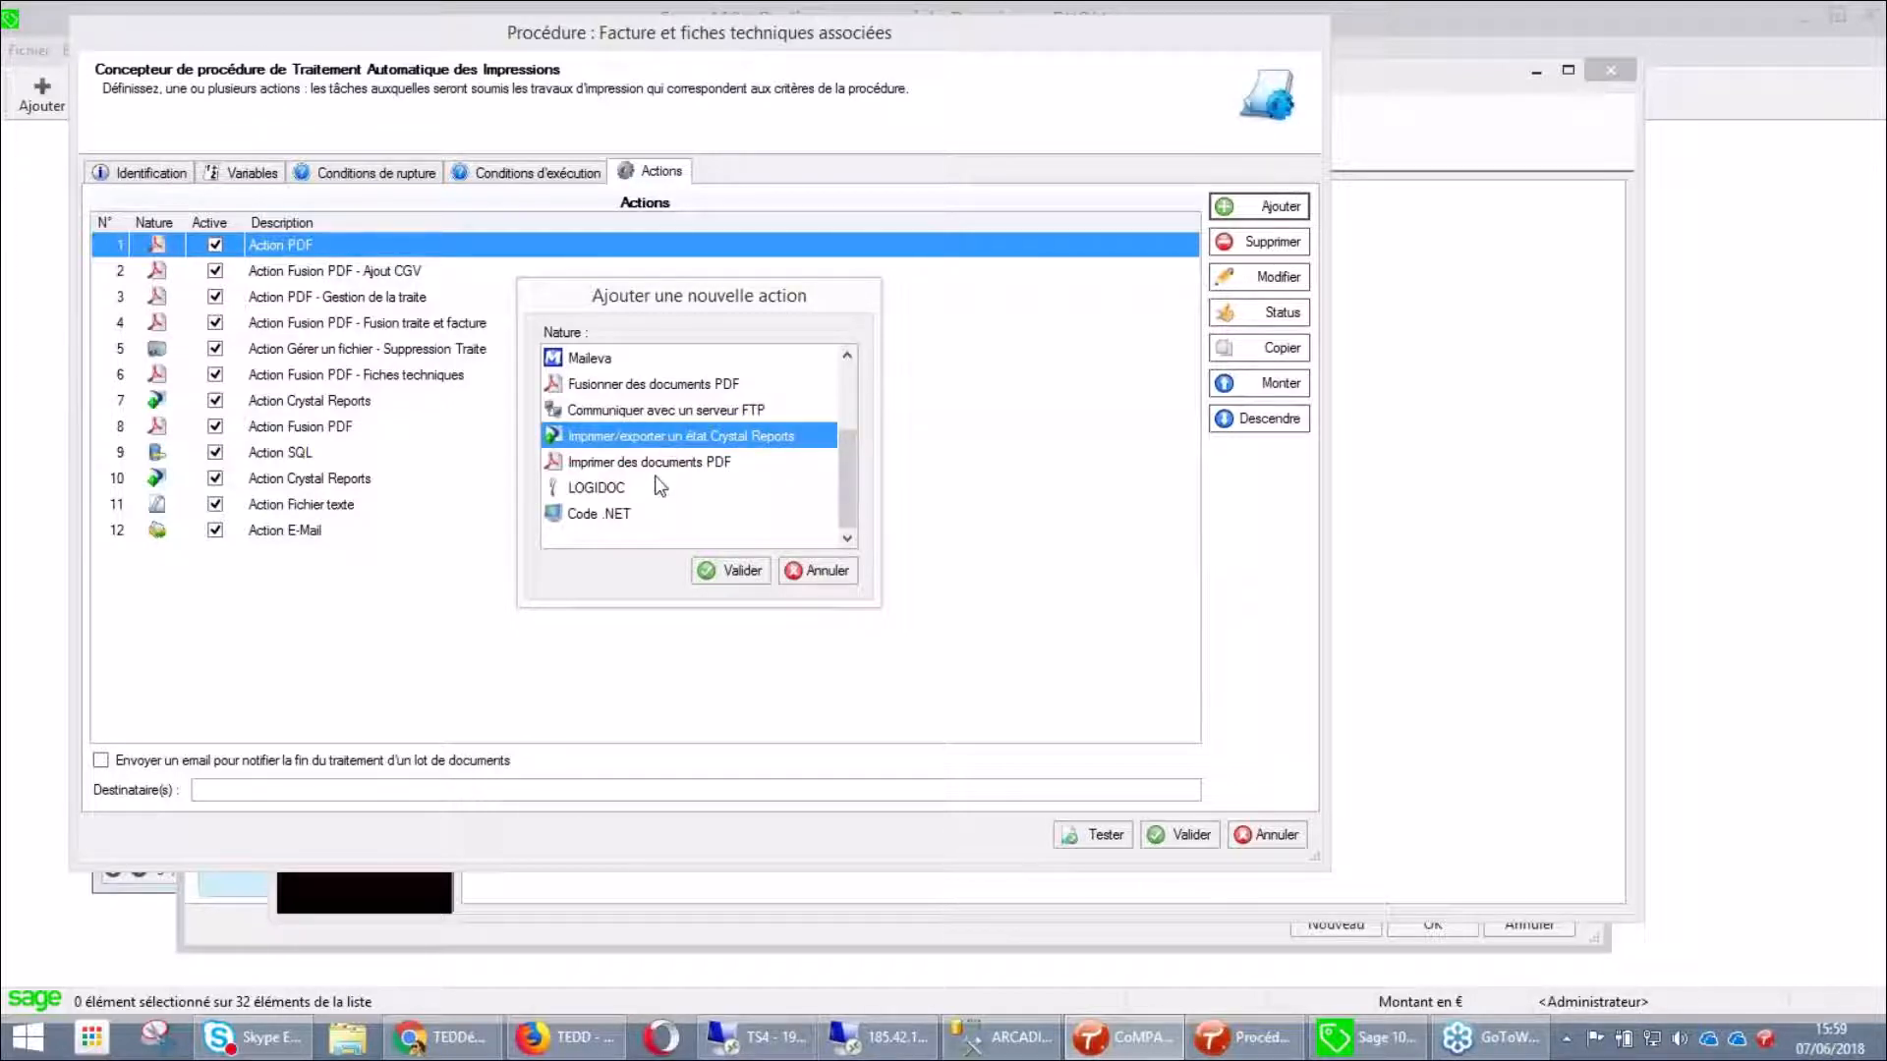
left_click(668, 467)
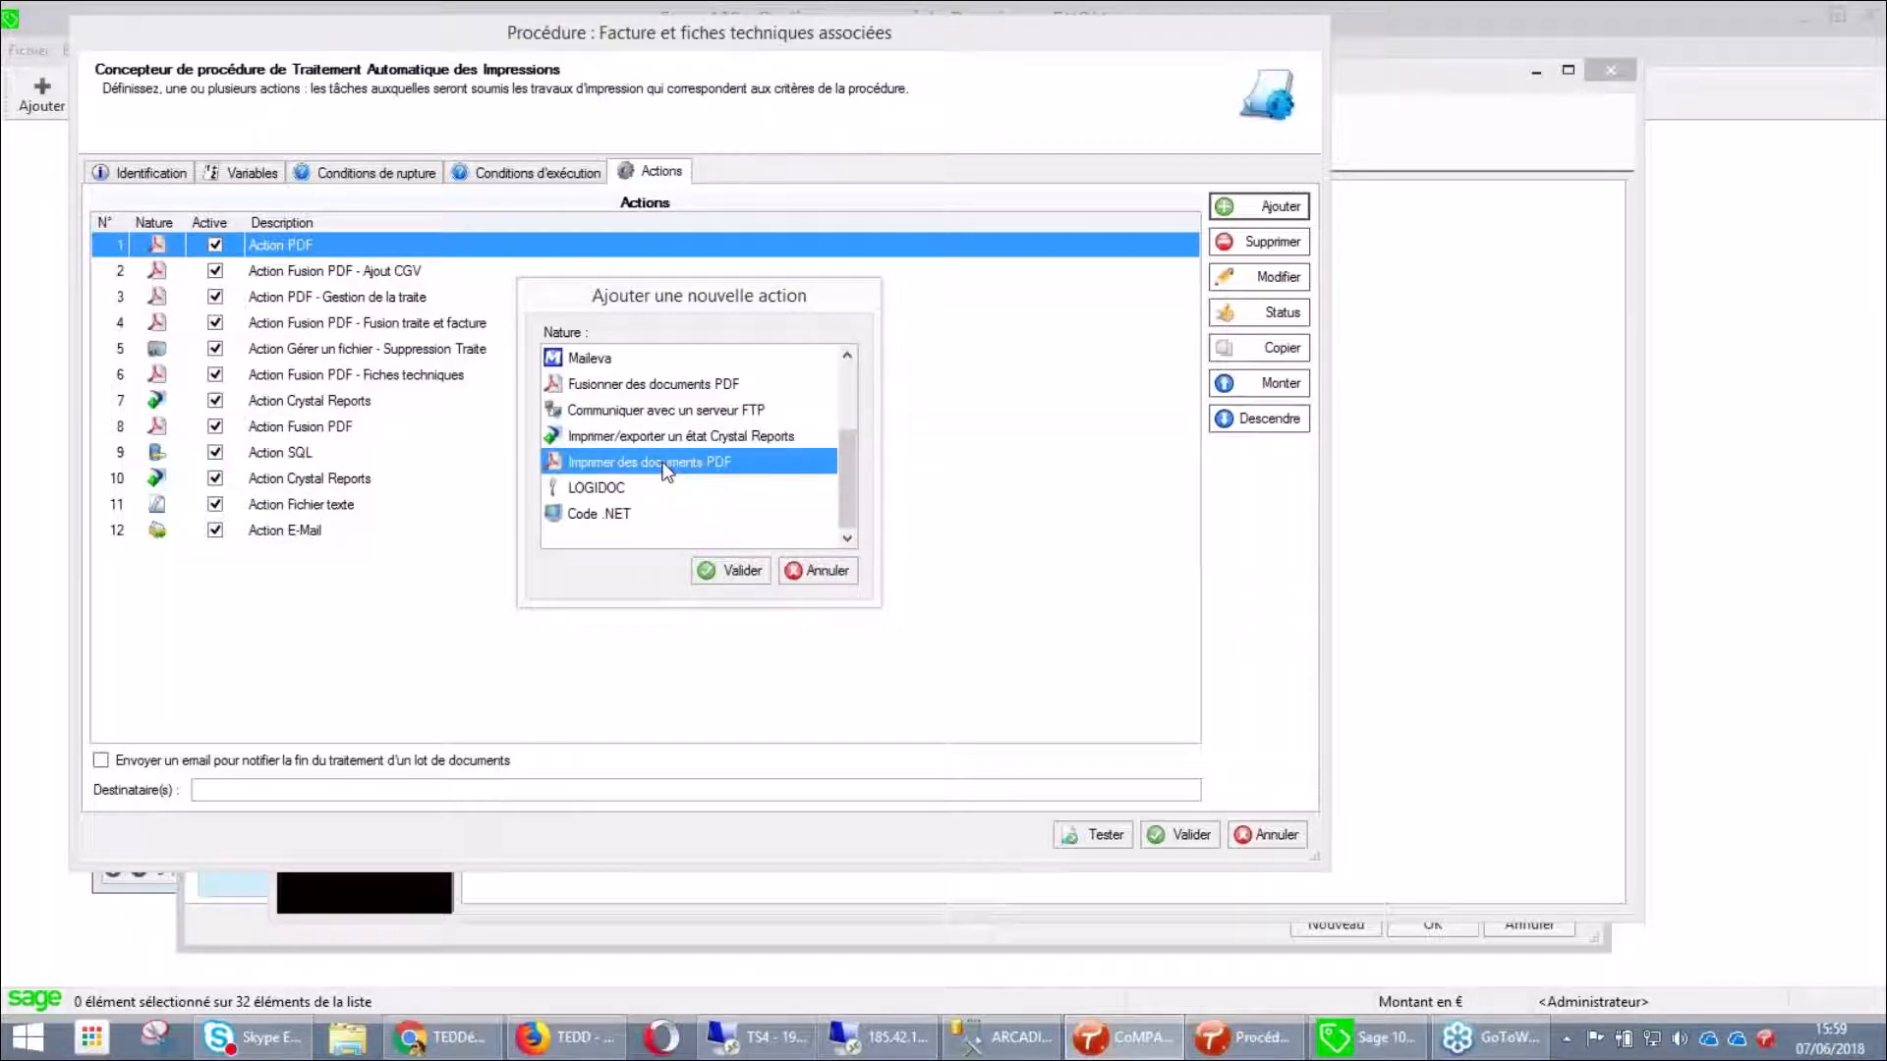
left_click(615, 496)
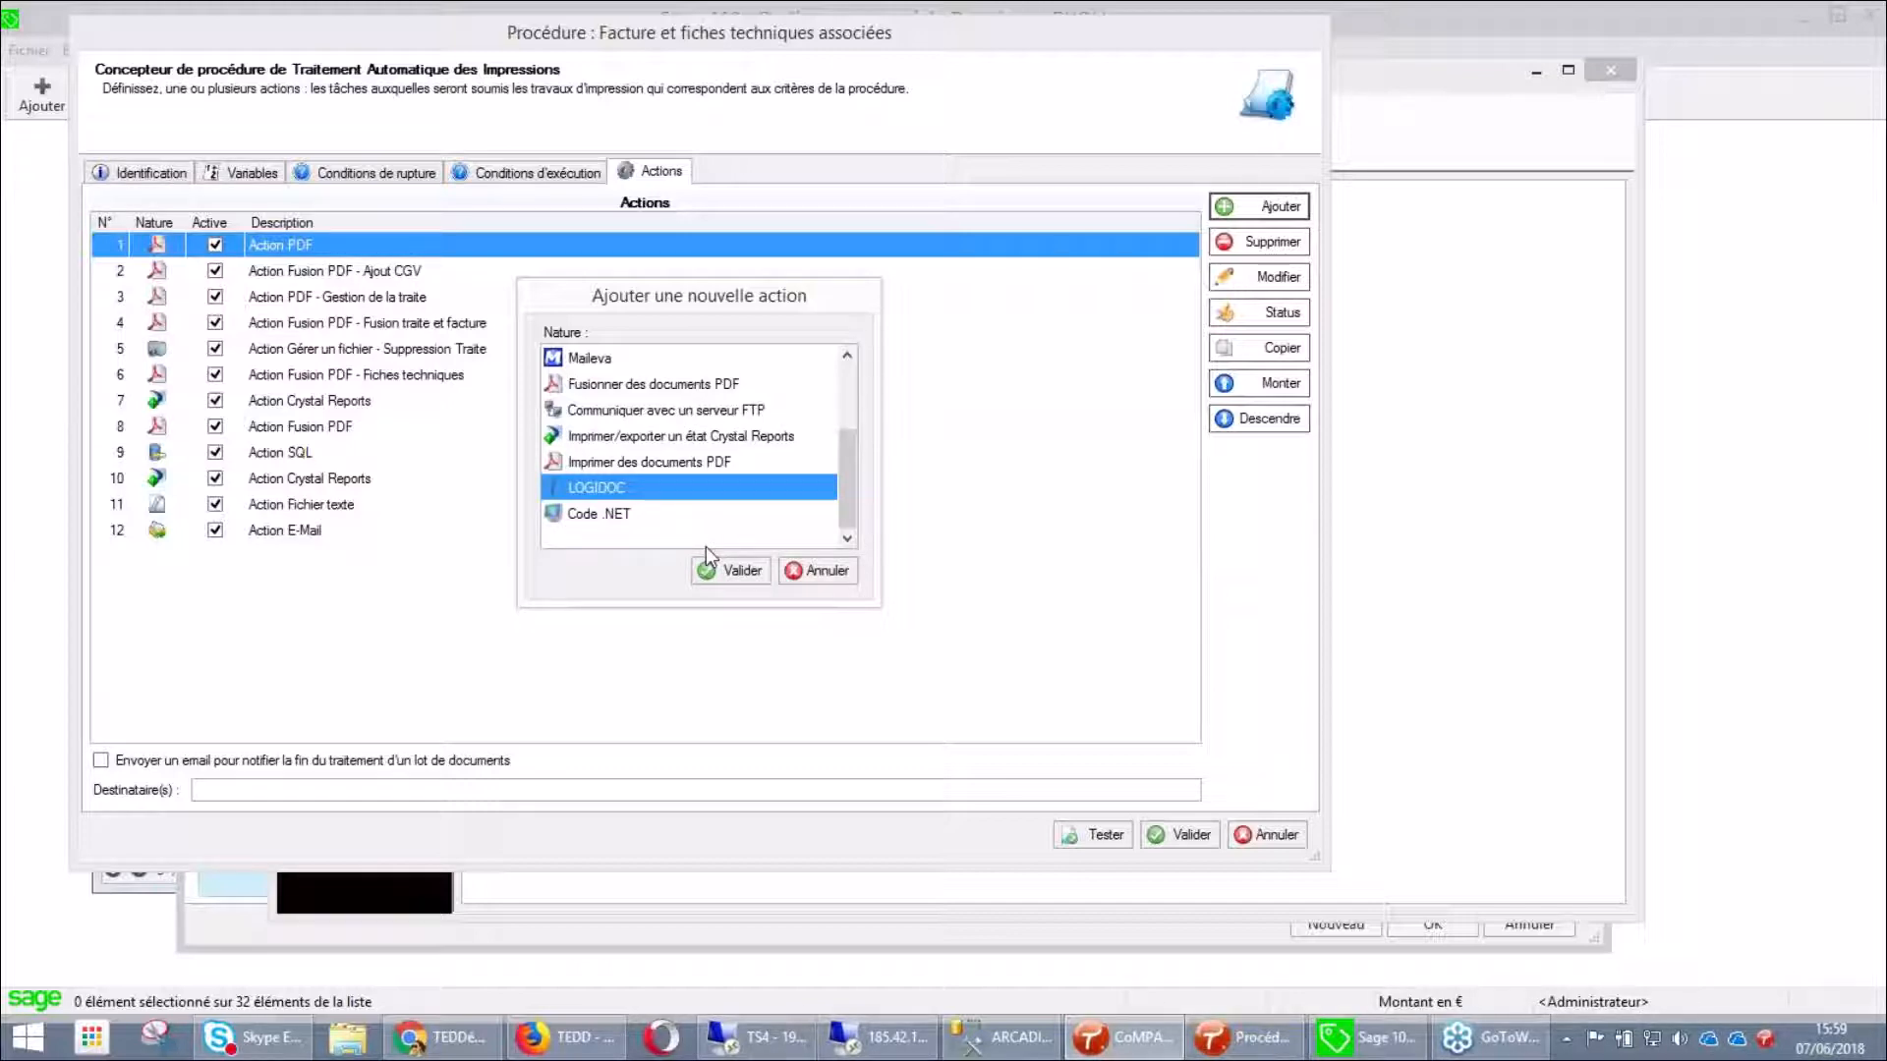
left_click(612, 507)
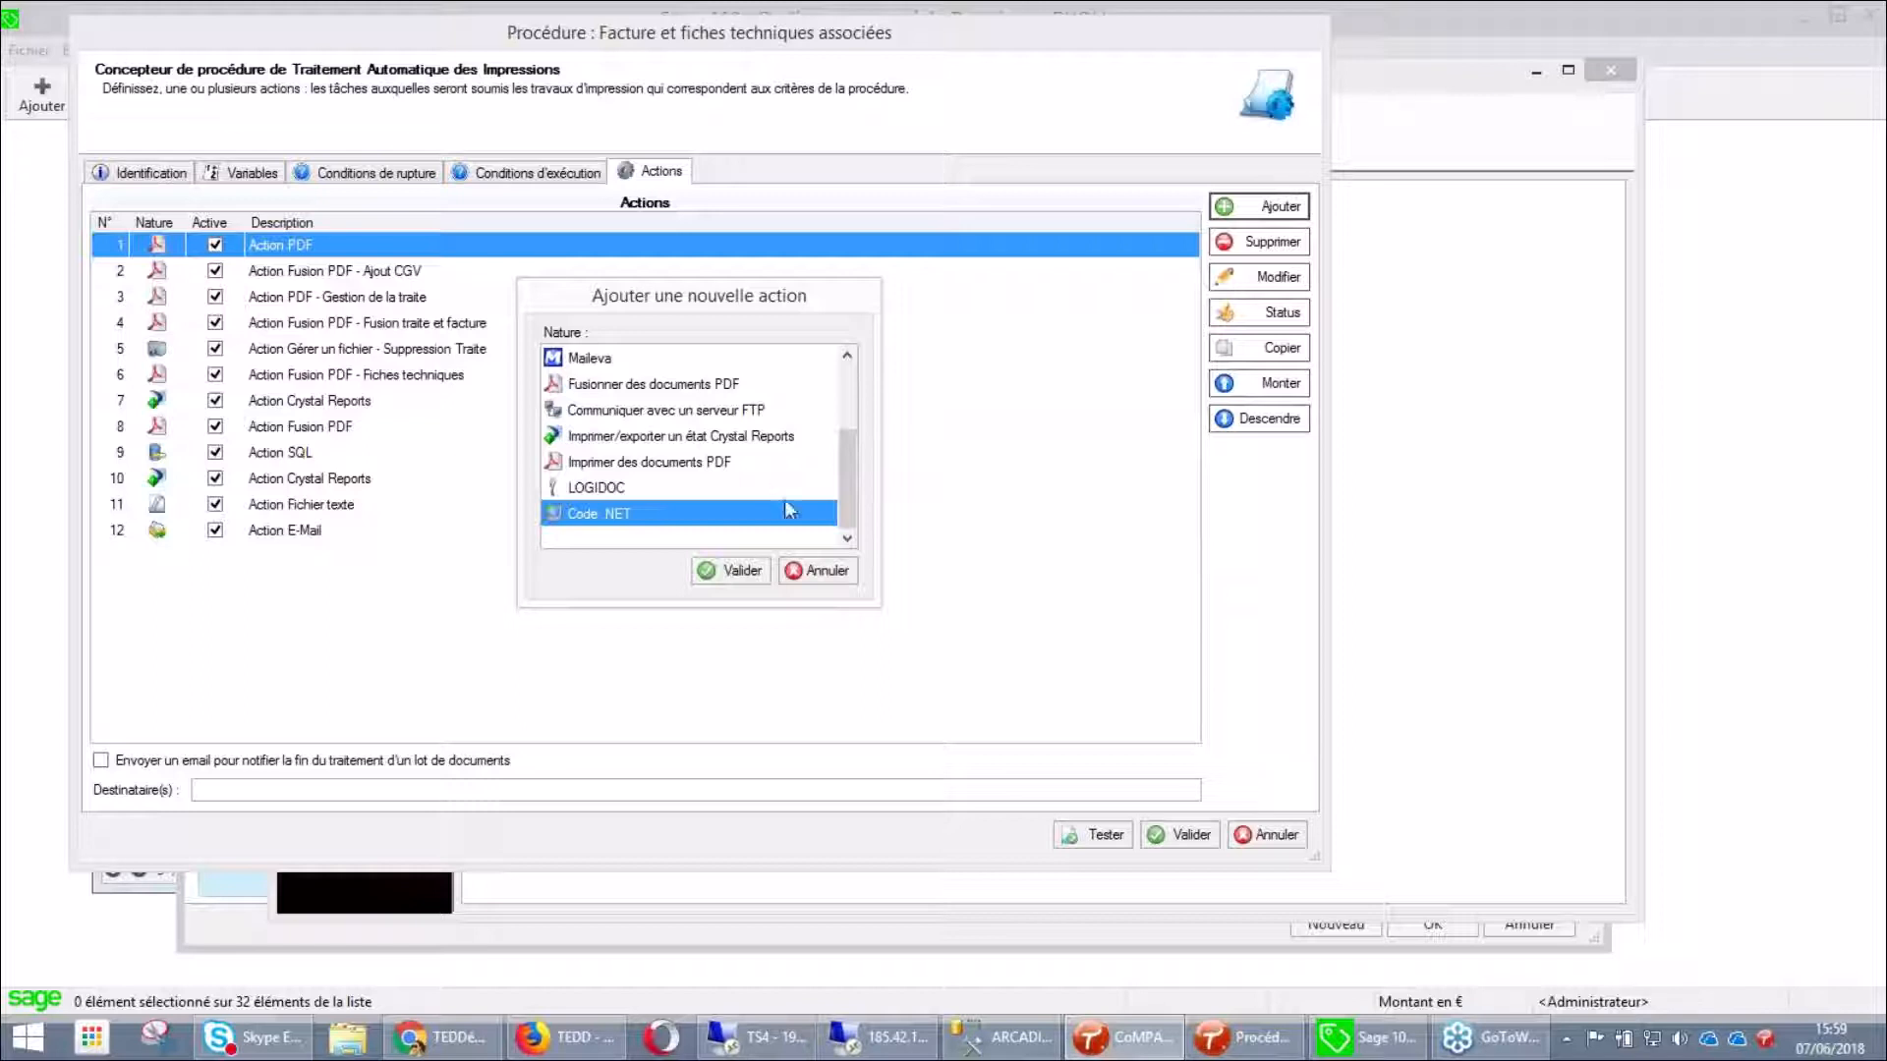
left_click(817, 573)
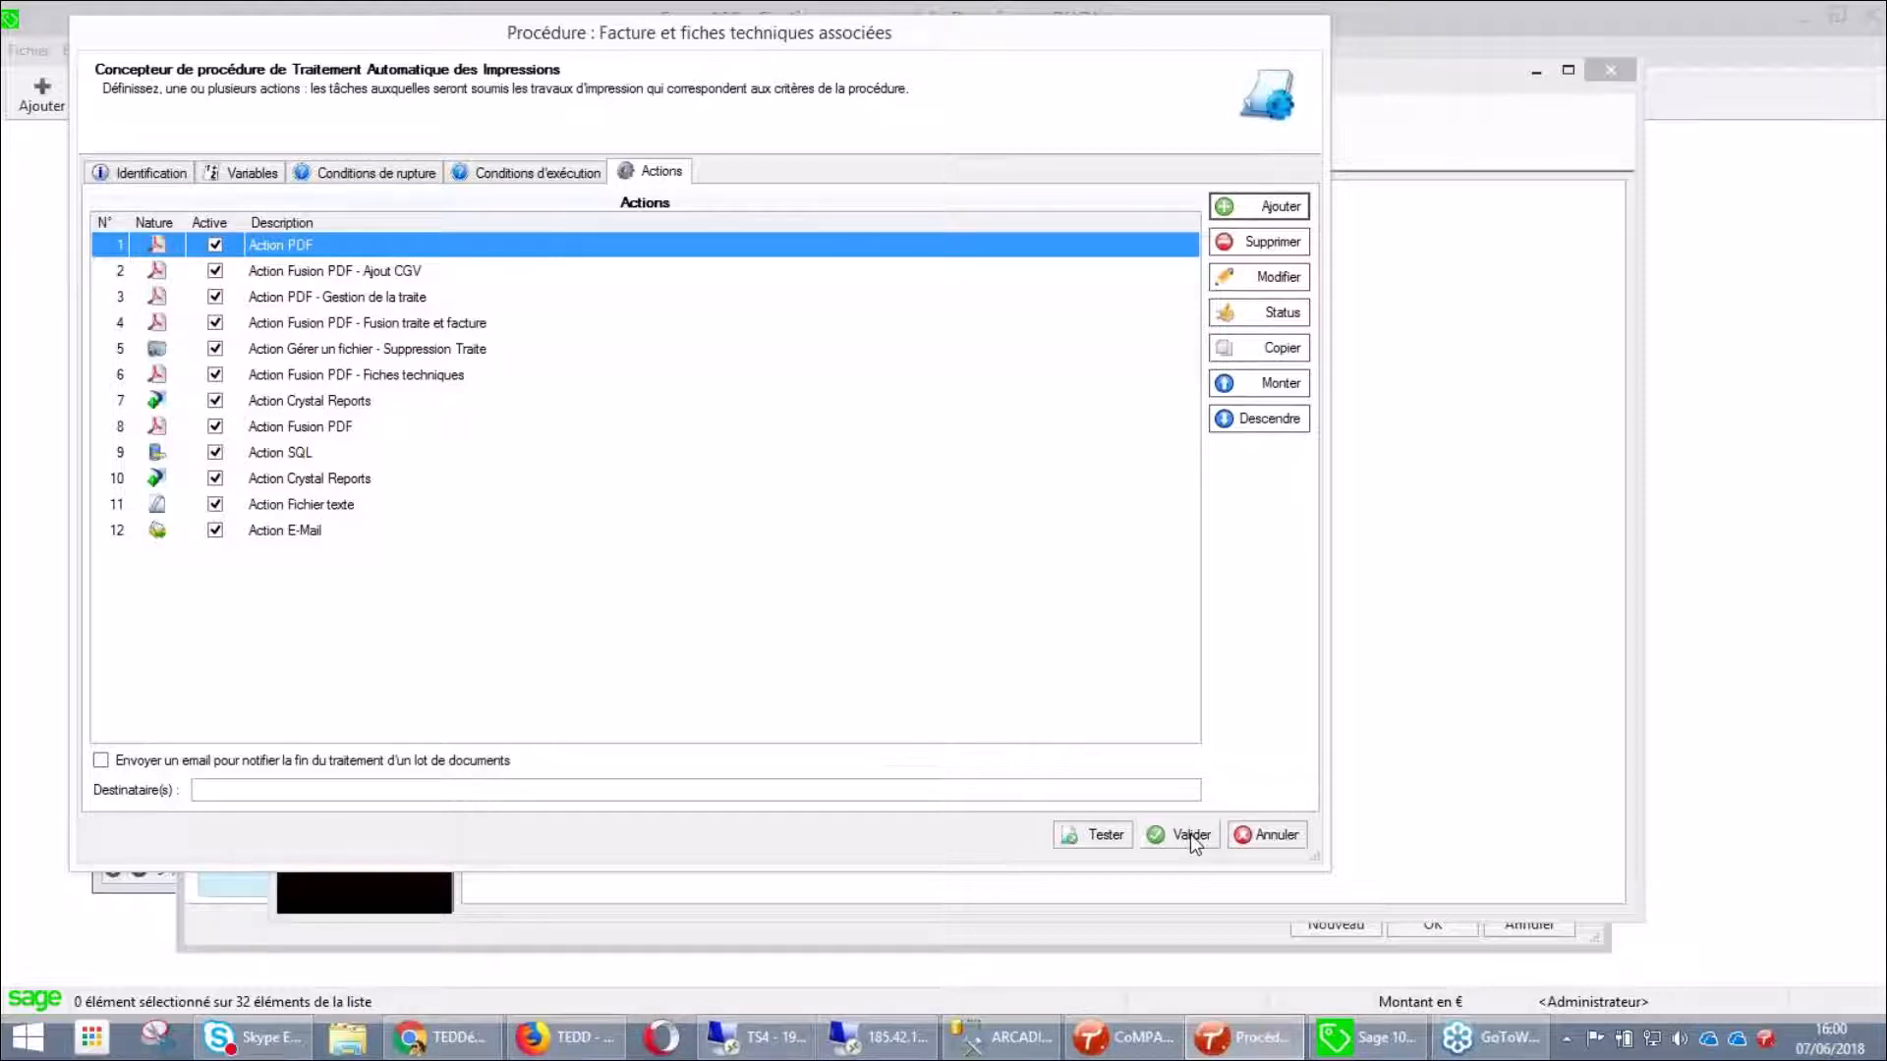
Discard the procedure changes, minimize CoMPAGNoN and close invoice FA00017
left_click(1268, 834)
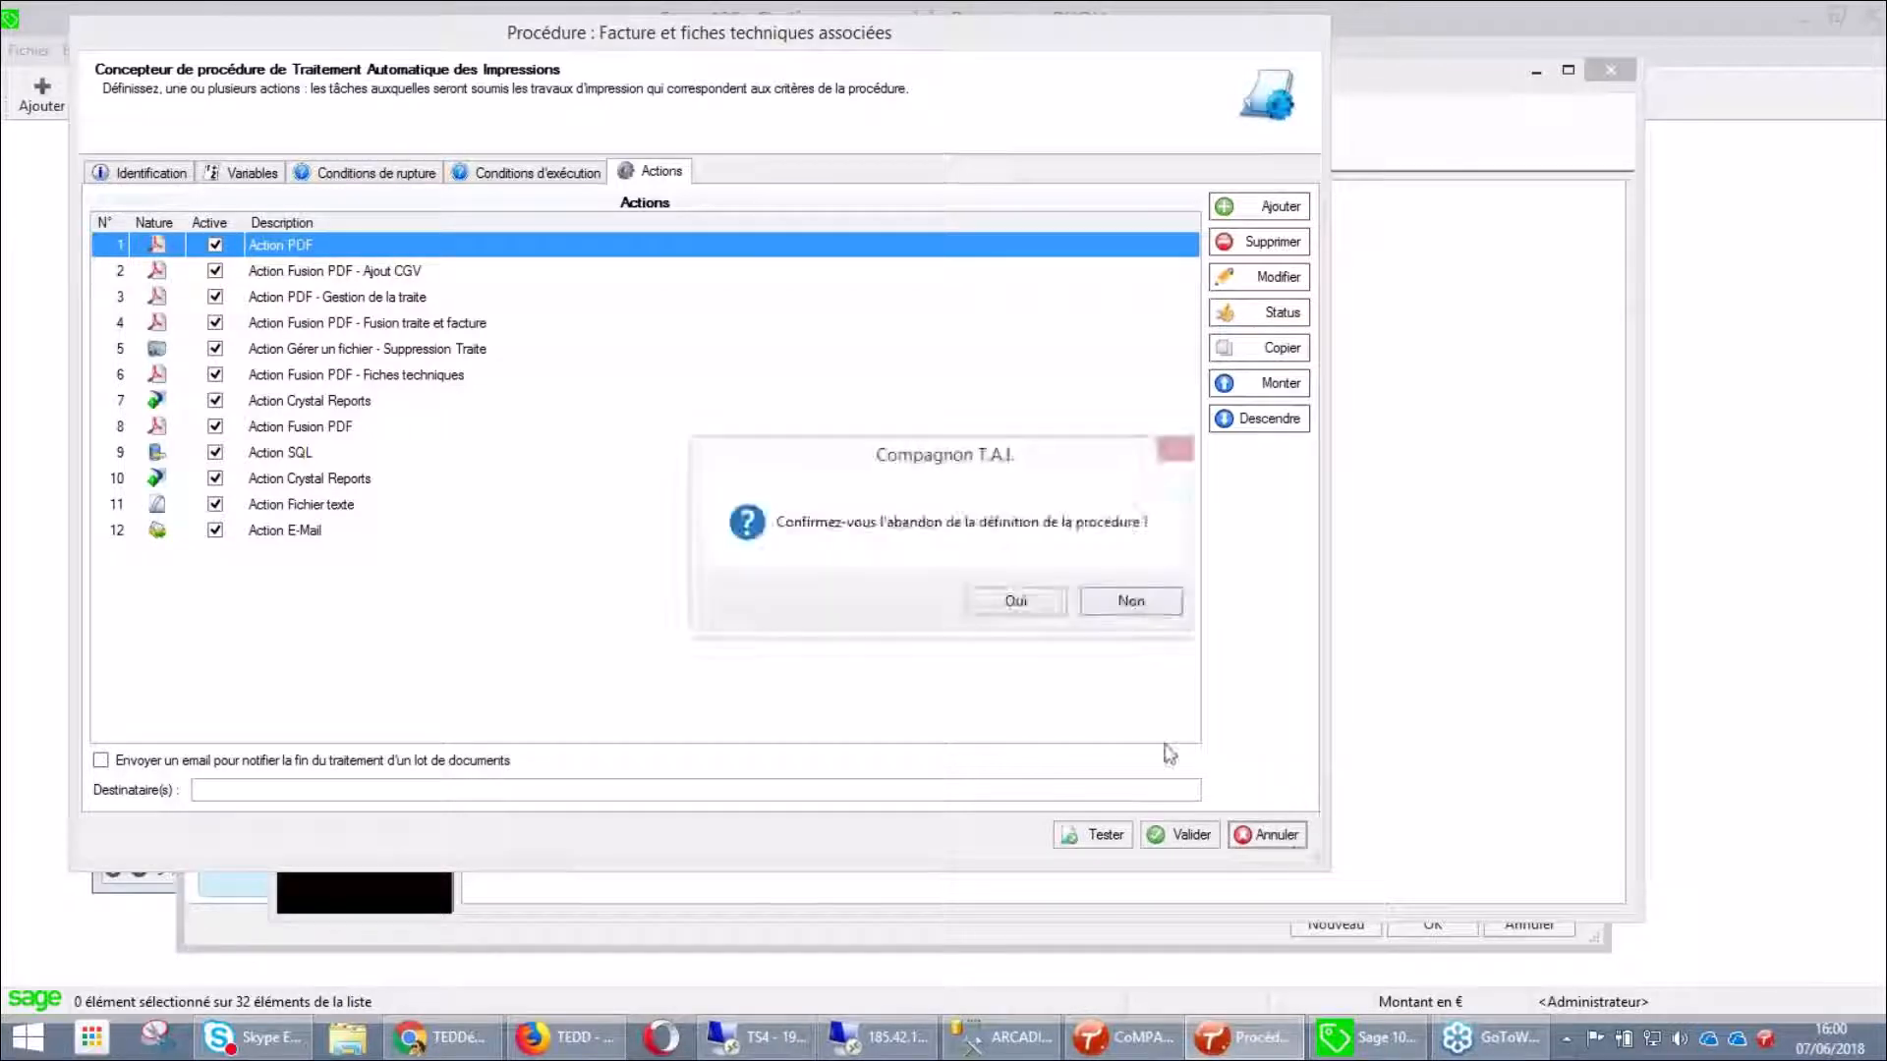
left_click(1018, 602)
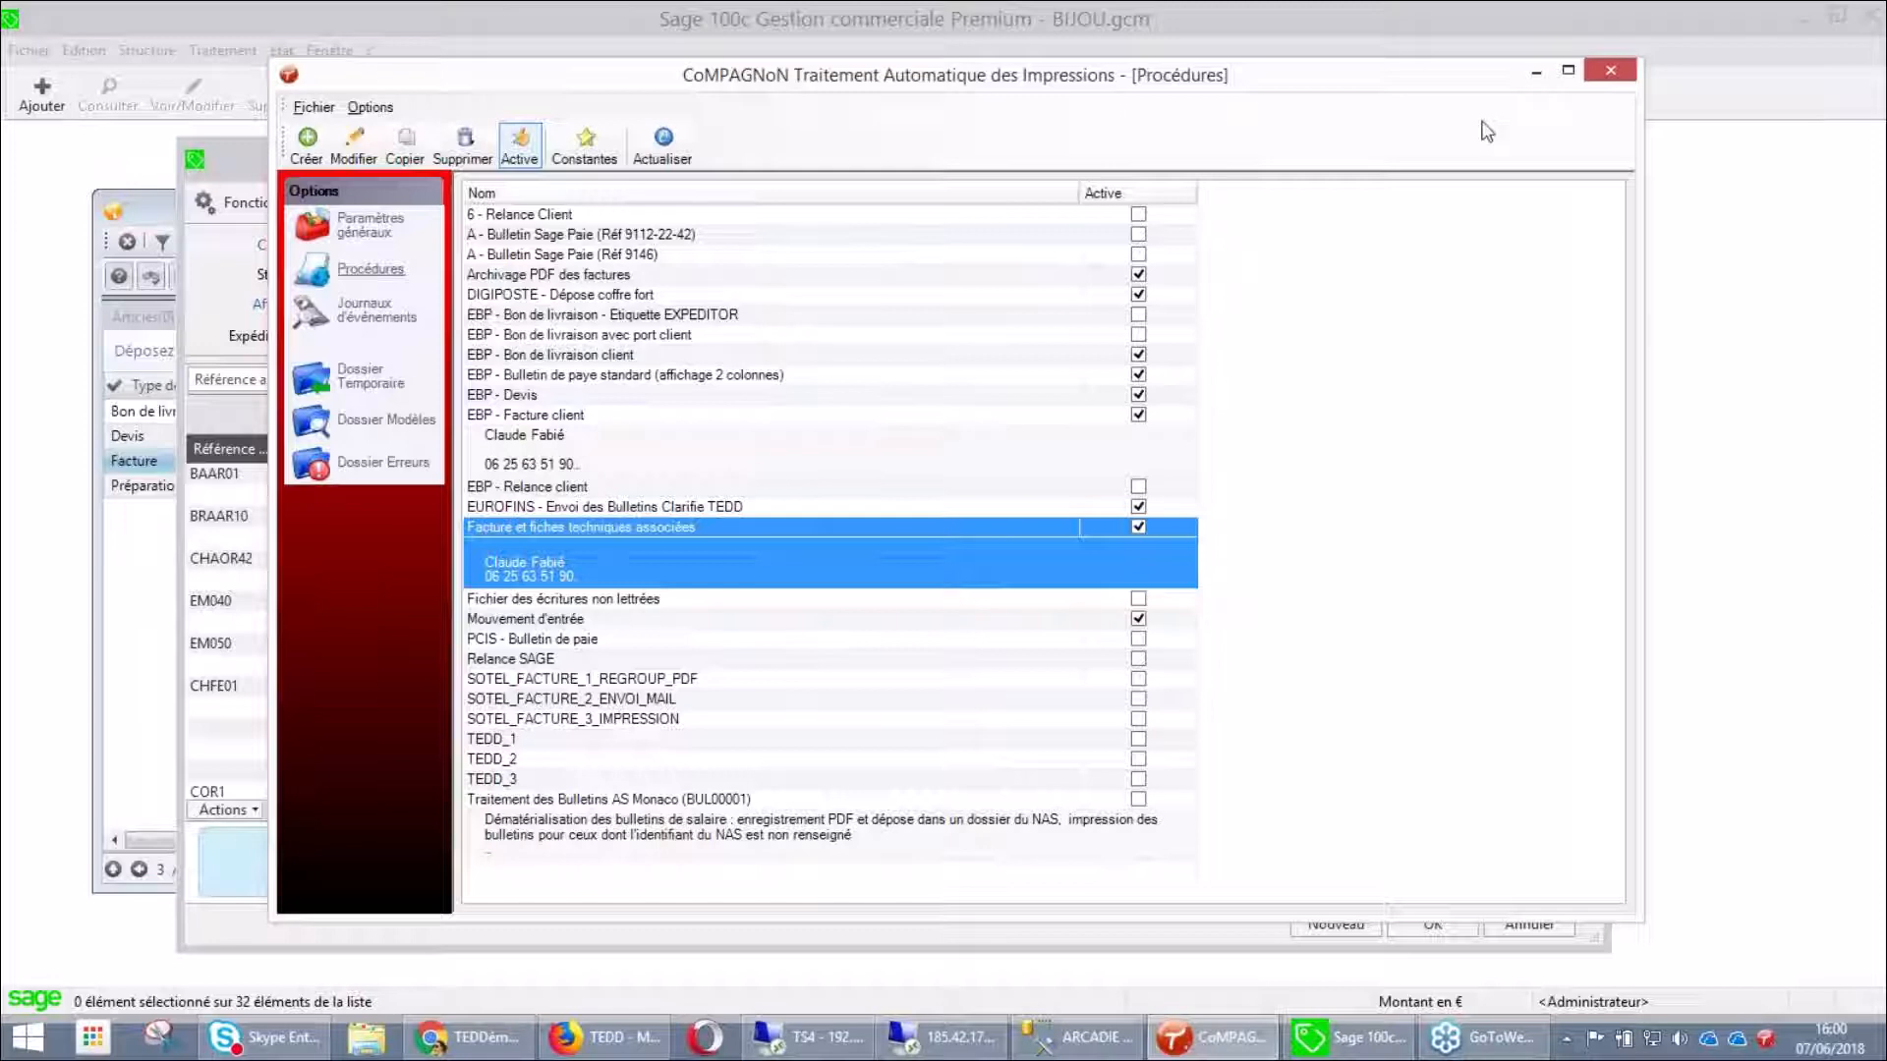
left_click(1539, 73)
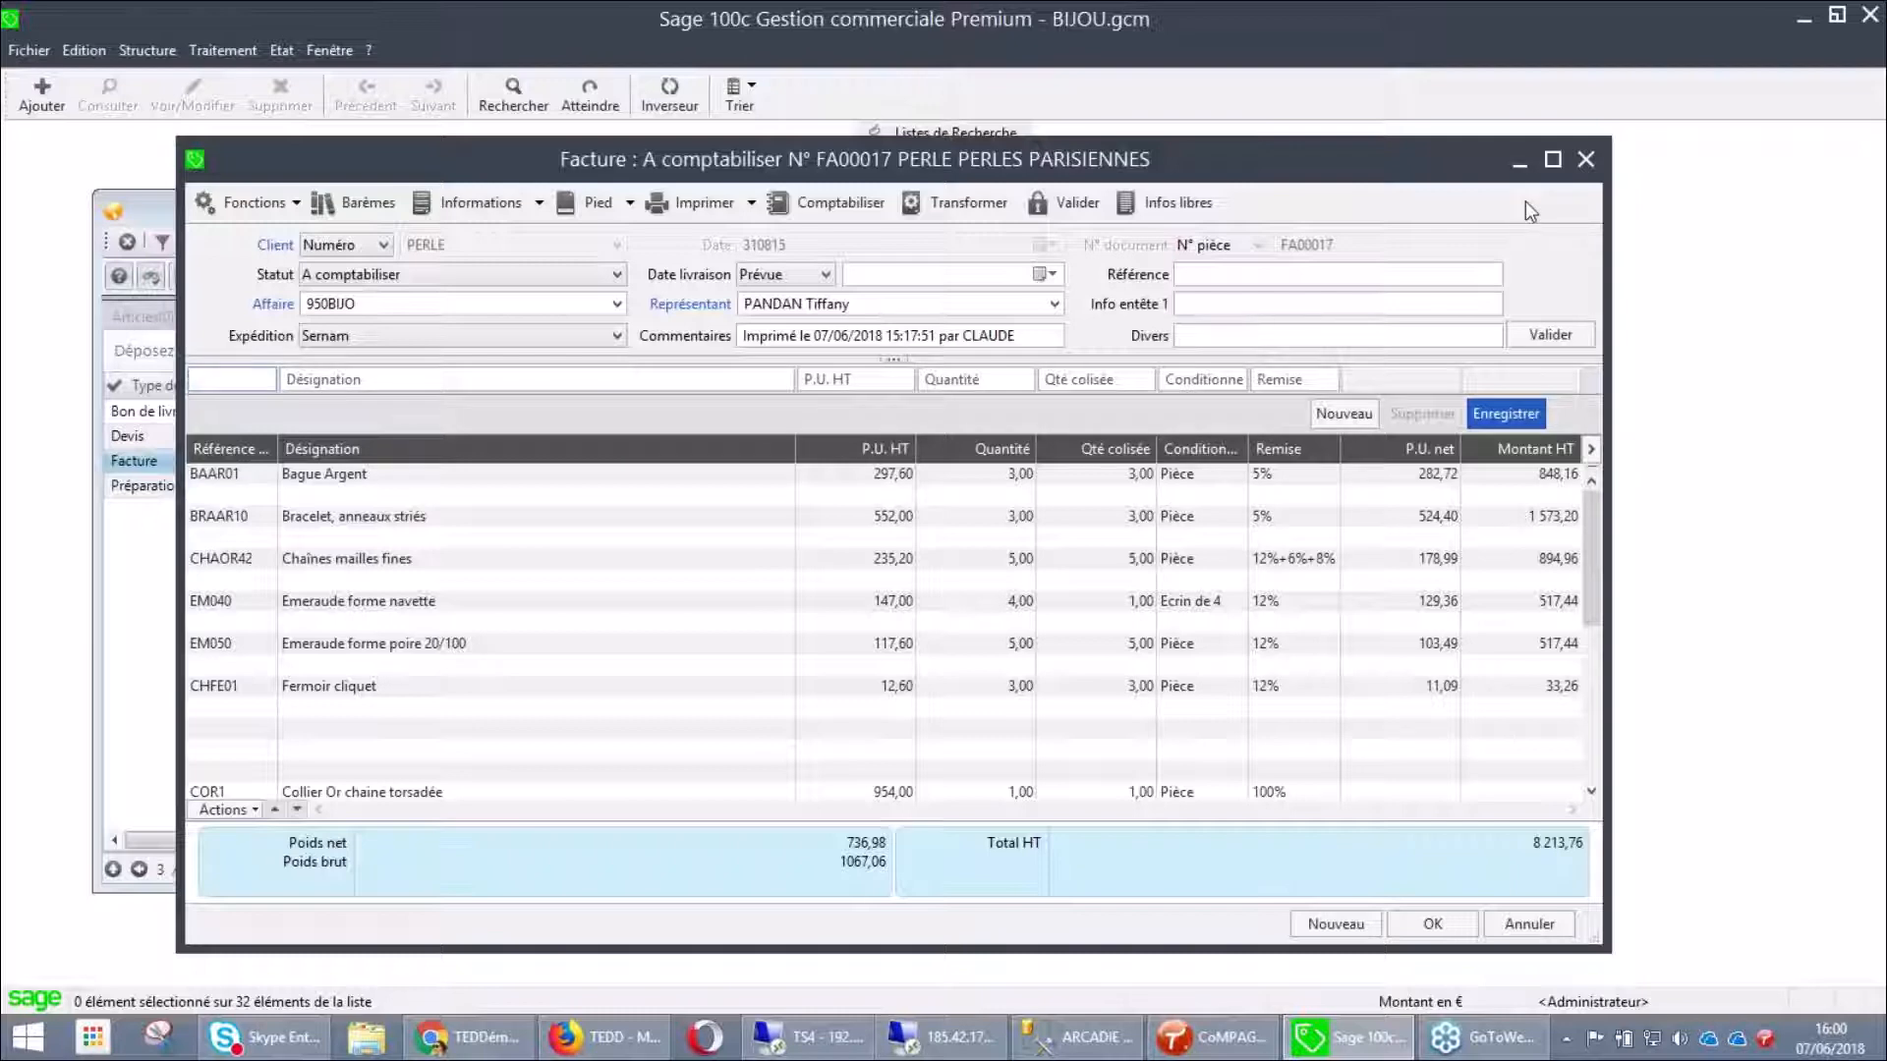
left_click(1595, 158)
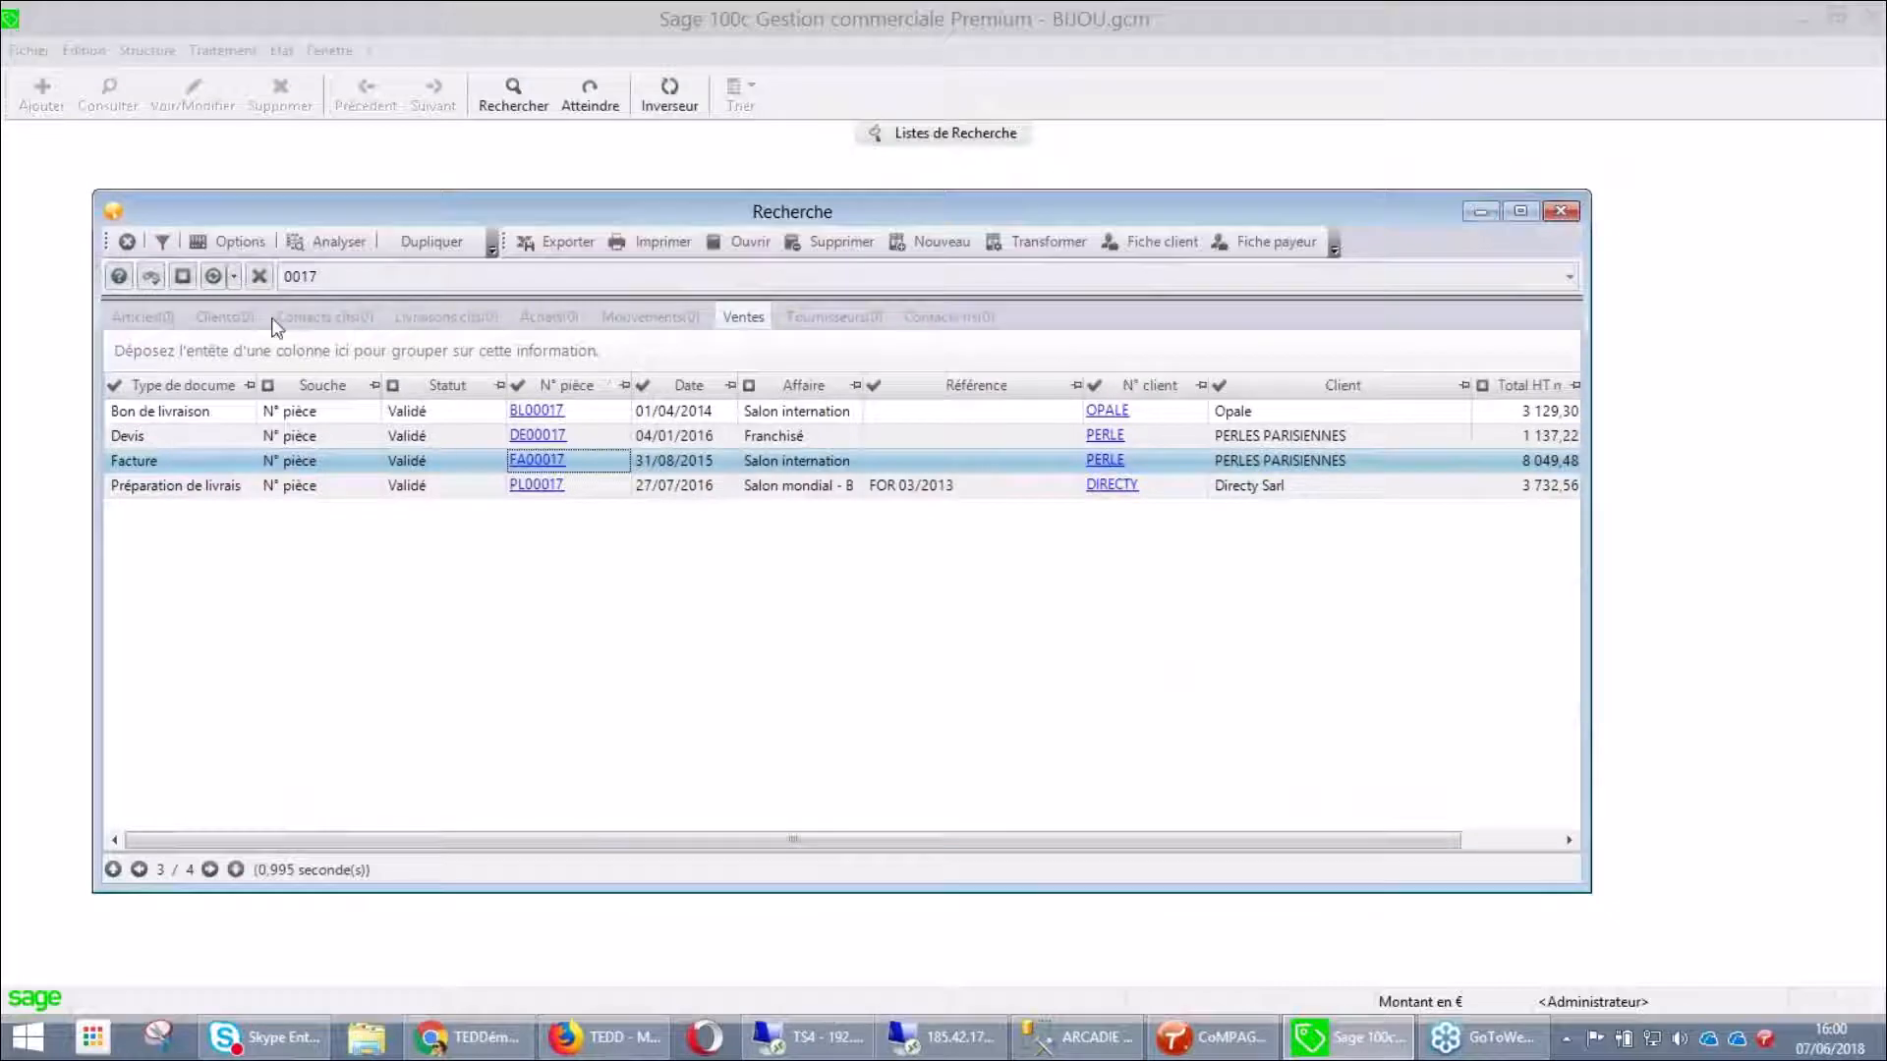
Close the Recherche results window and minimize Sage to the desktop
left_click(126, 241)
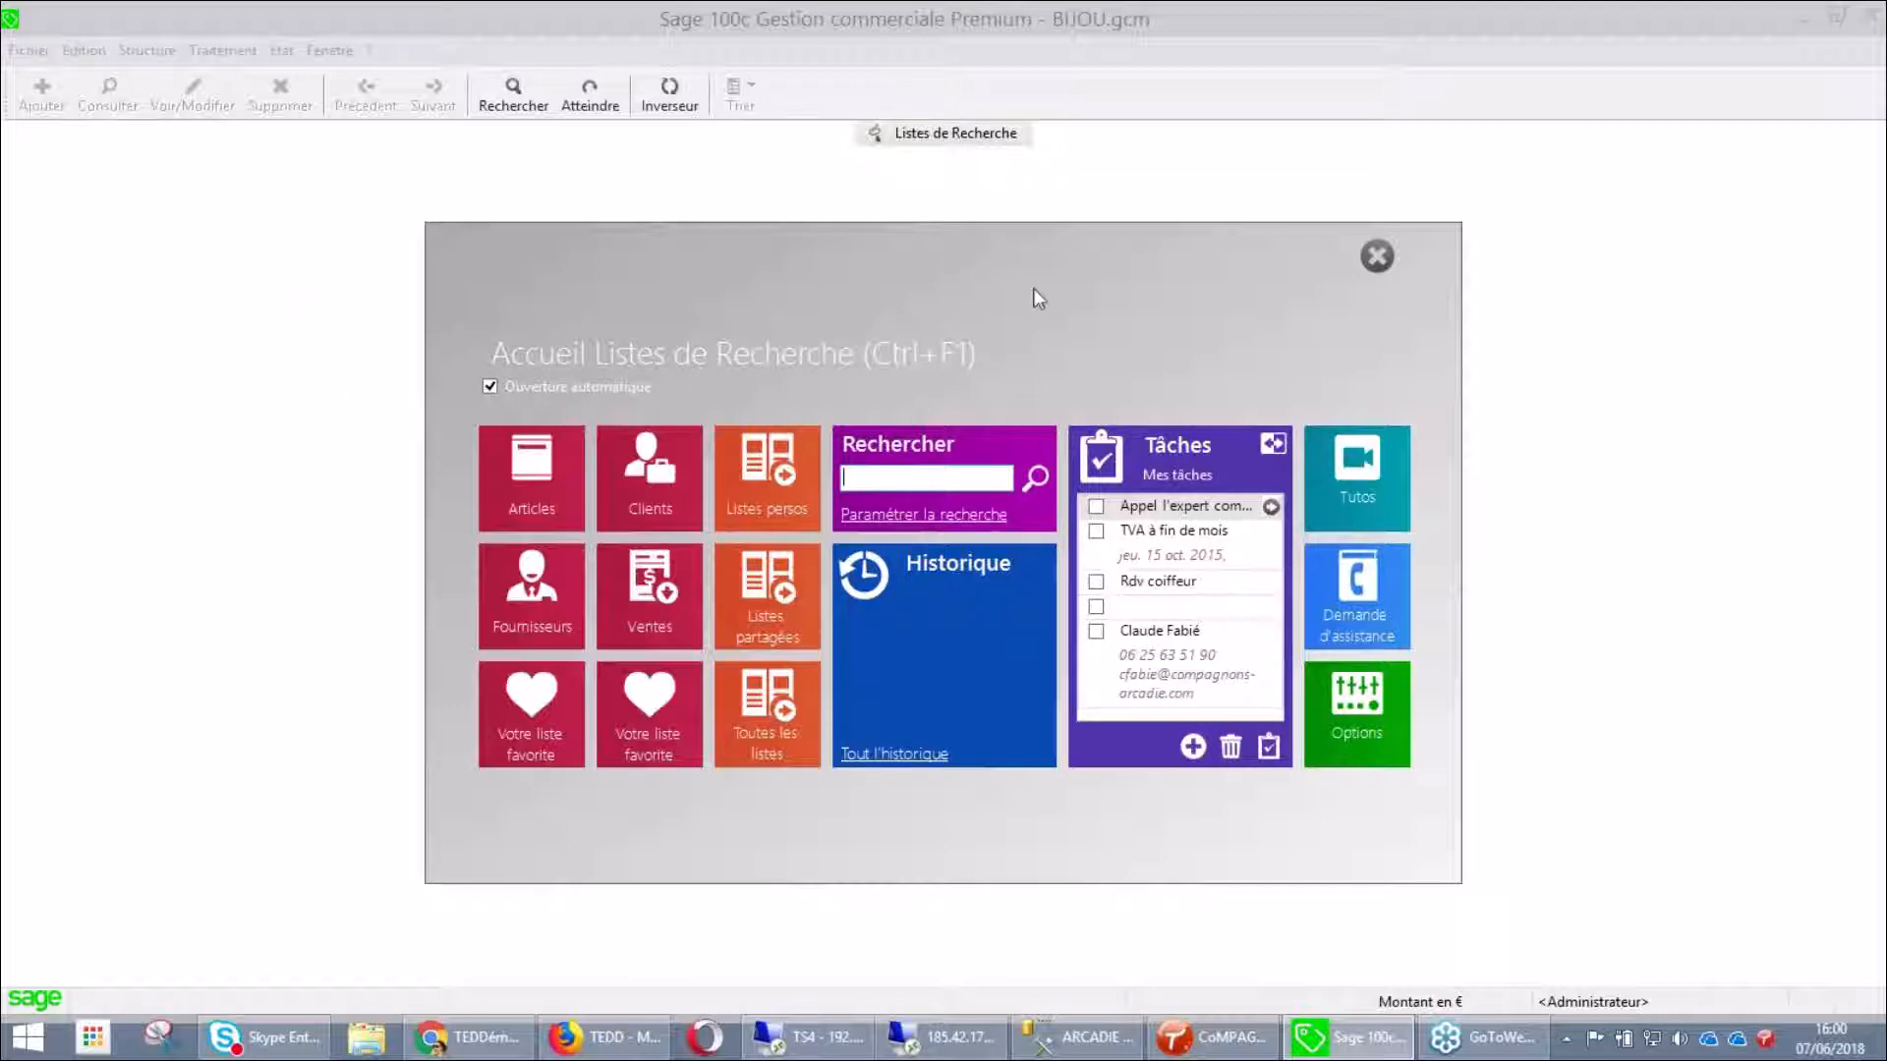
left_click(1810, 20)
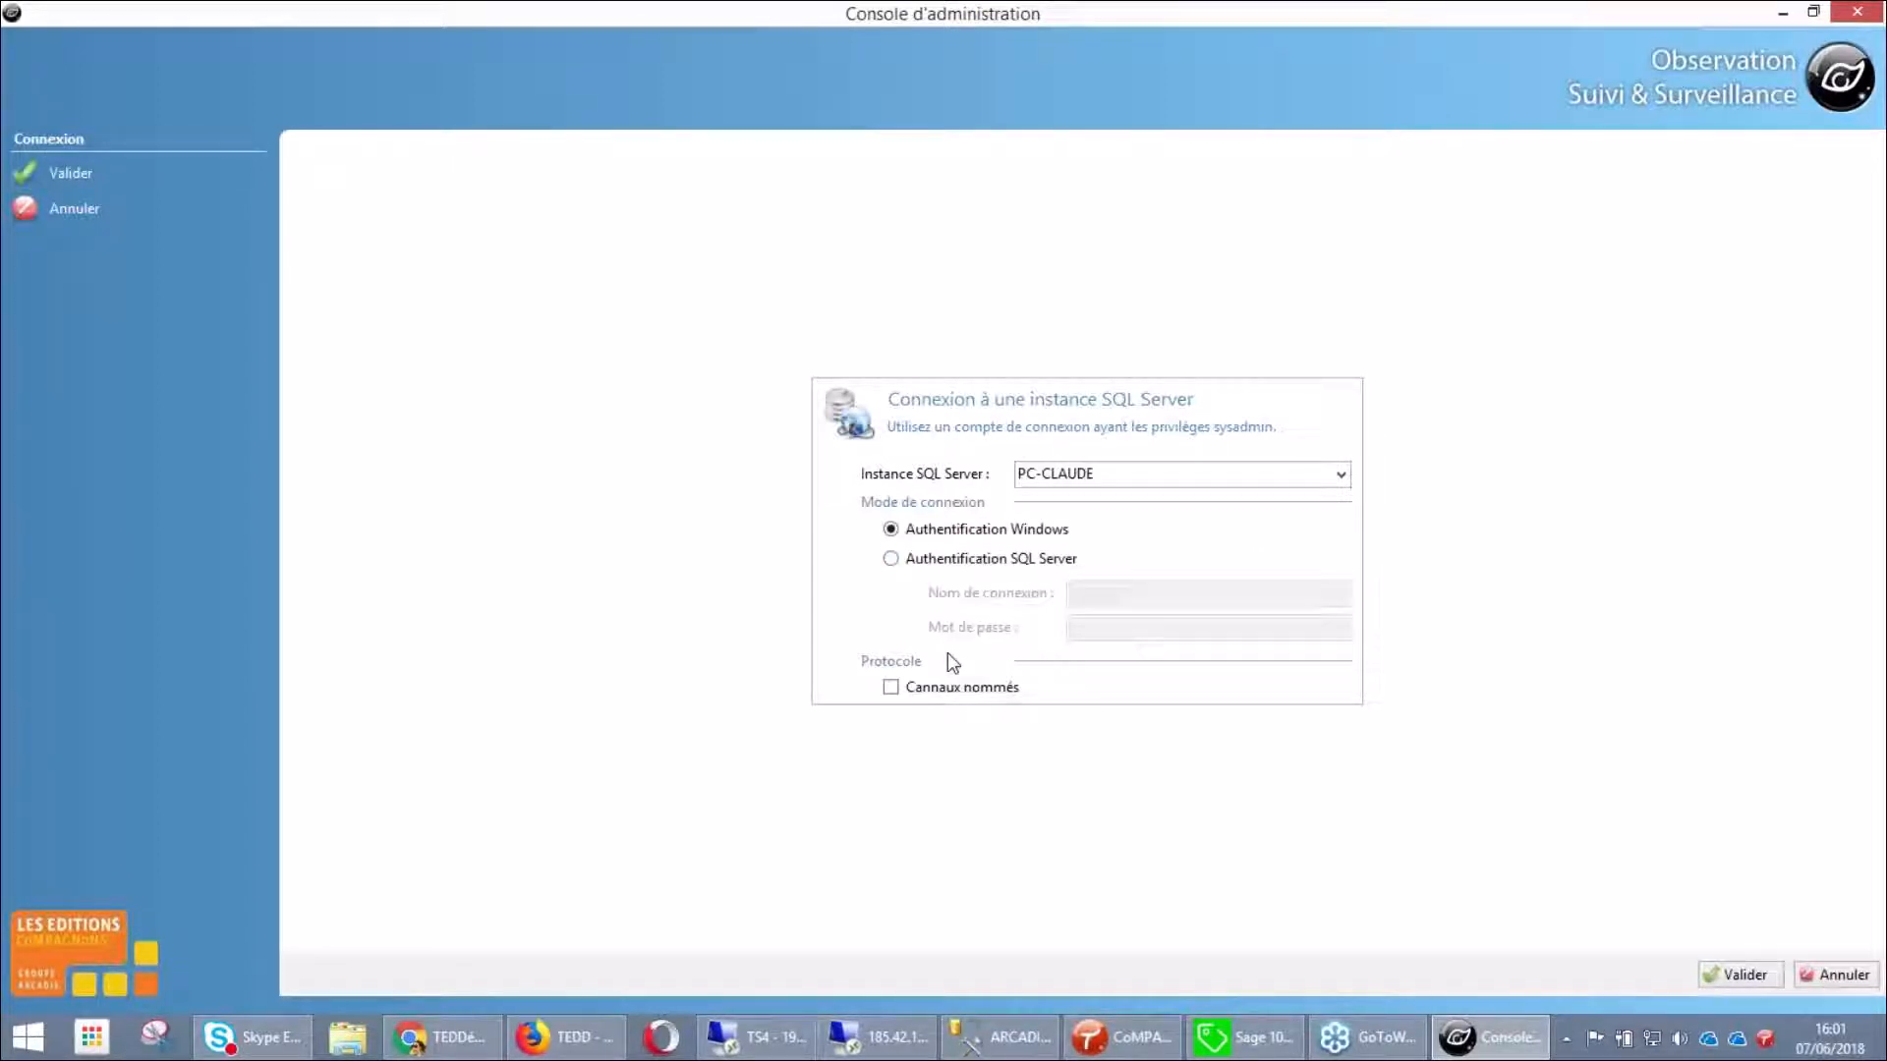
Connect to the SQL Server instance and open the BIJOU folder's monitoring configuration
left_click(1735, 978)
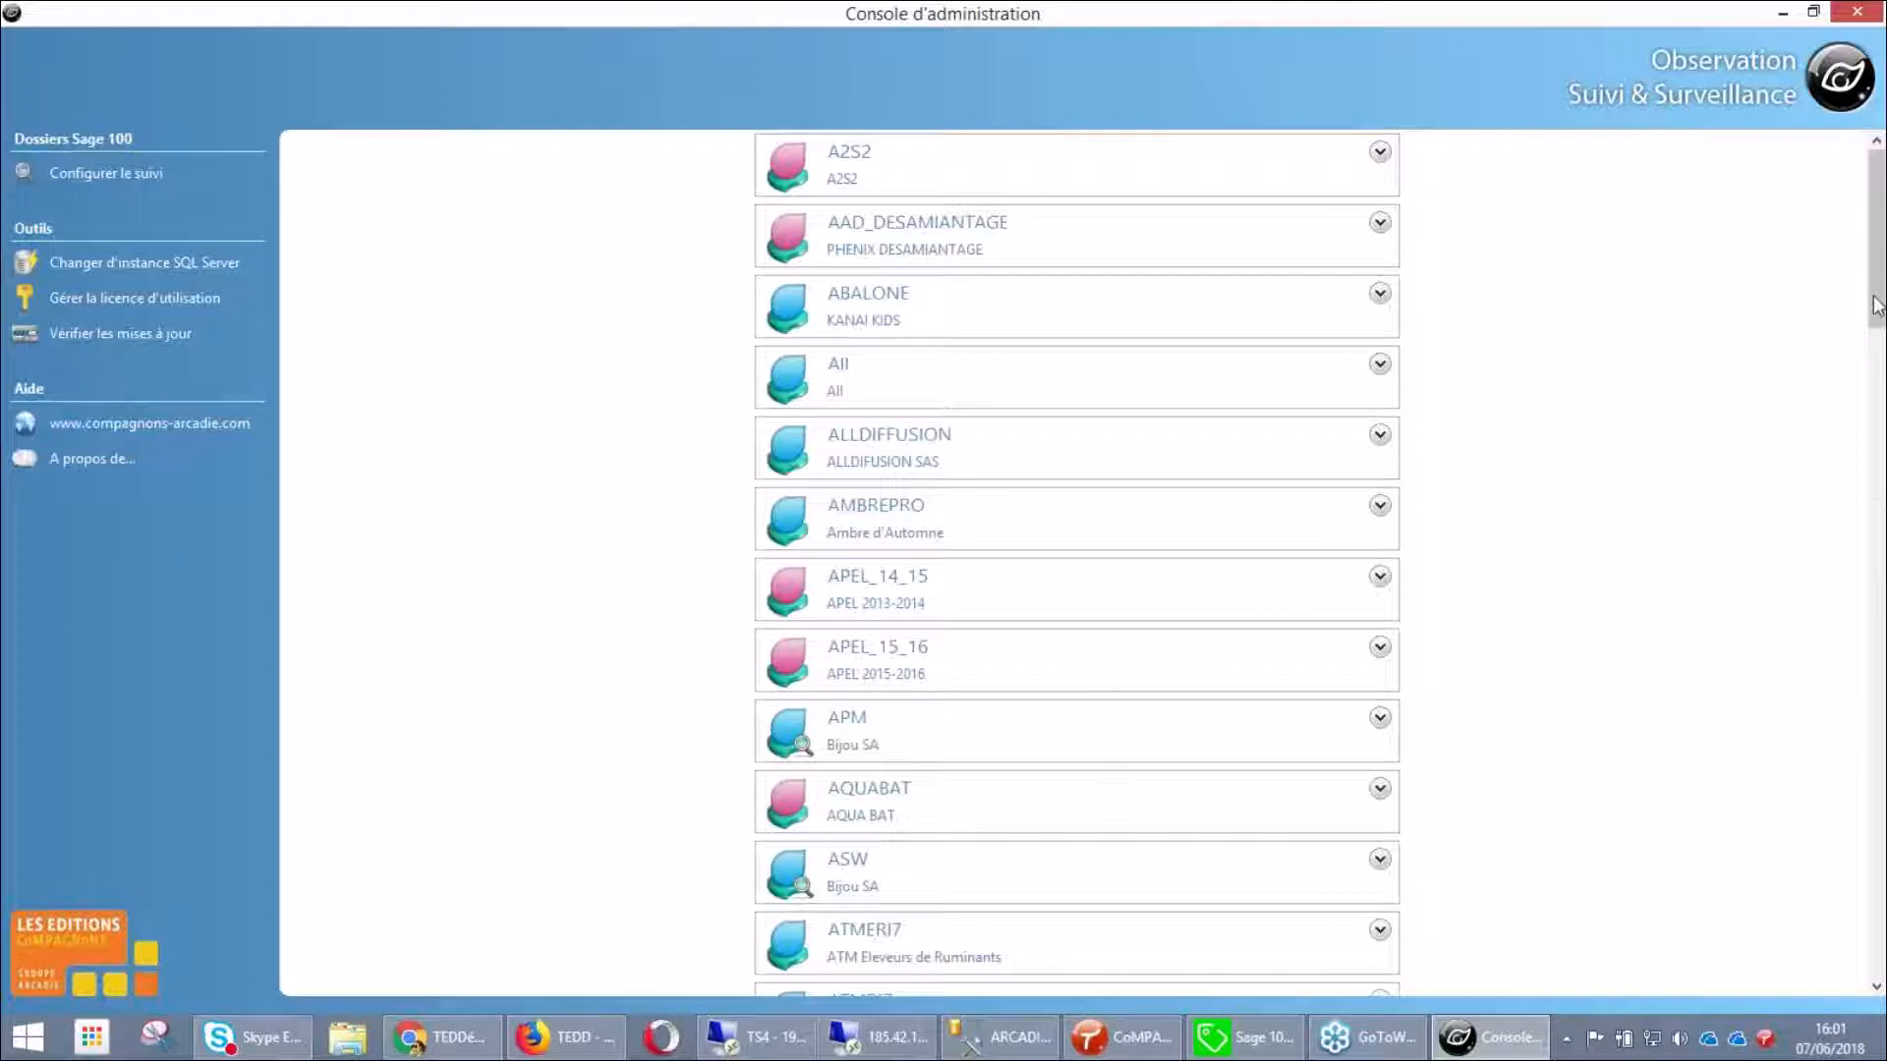
left_click_drag(1877, 306, 1880, 418)
left_click(1380, 613)
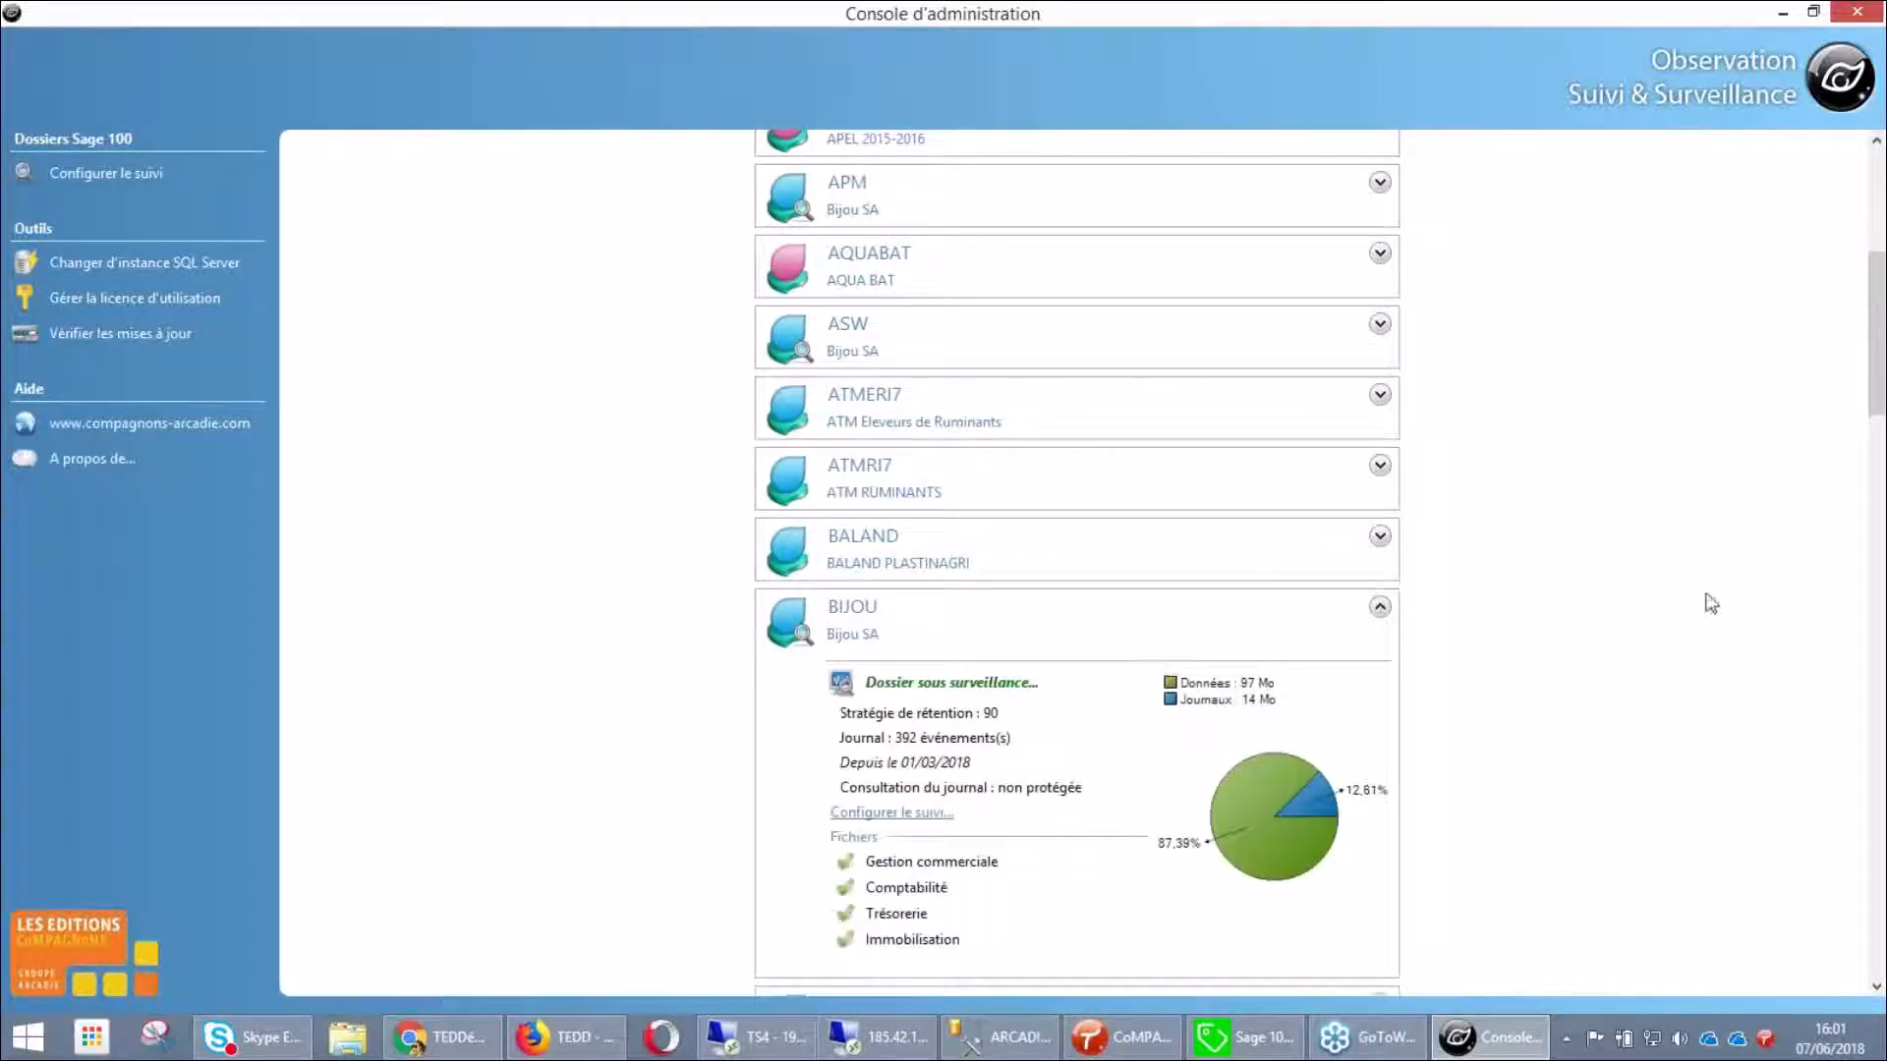
scroll(1877, 393, "down", 2)
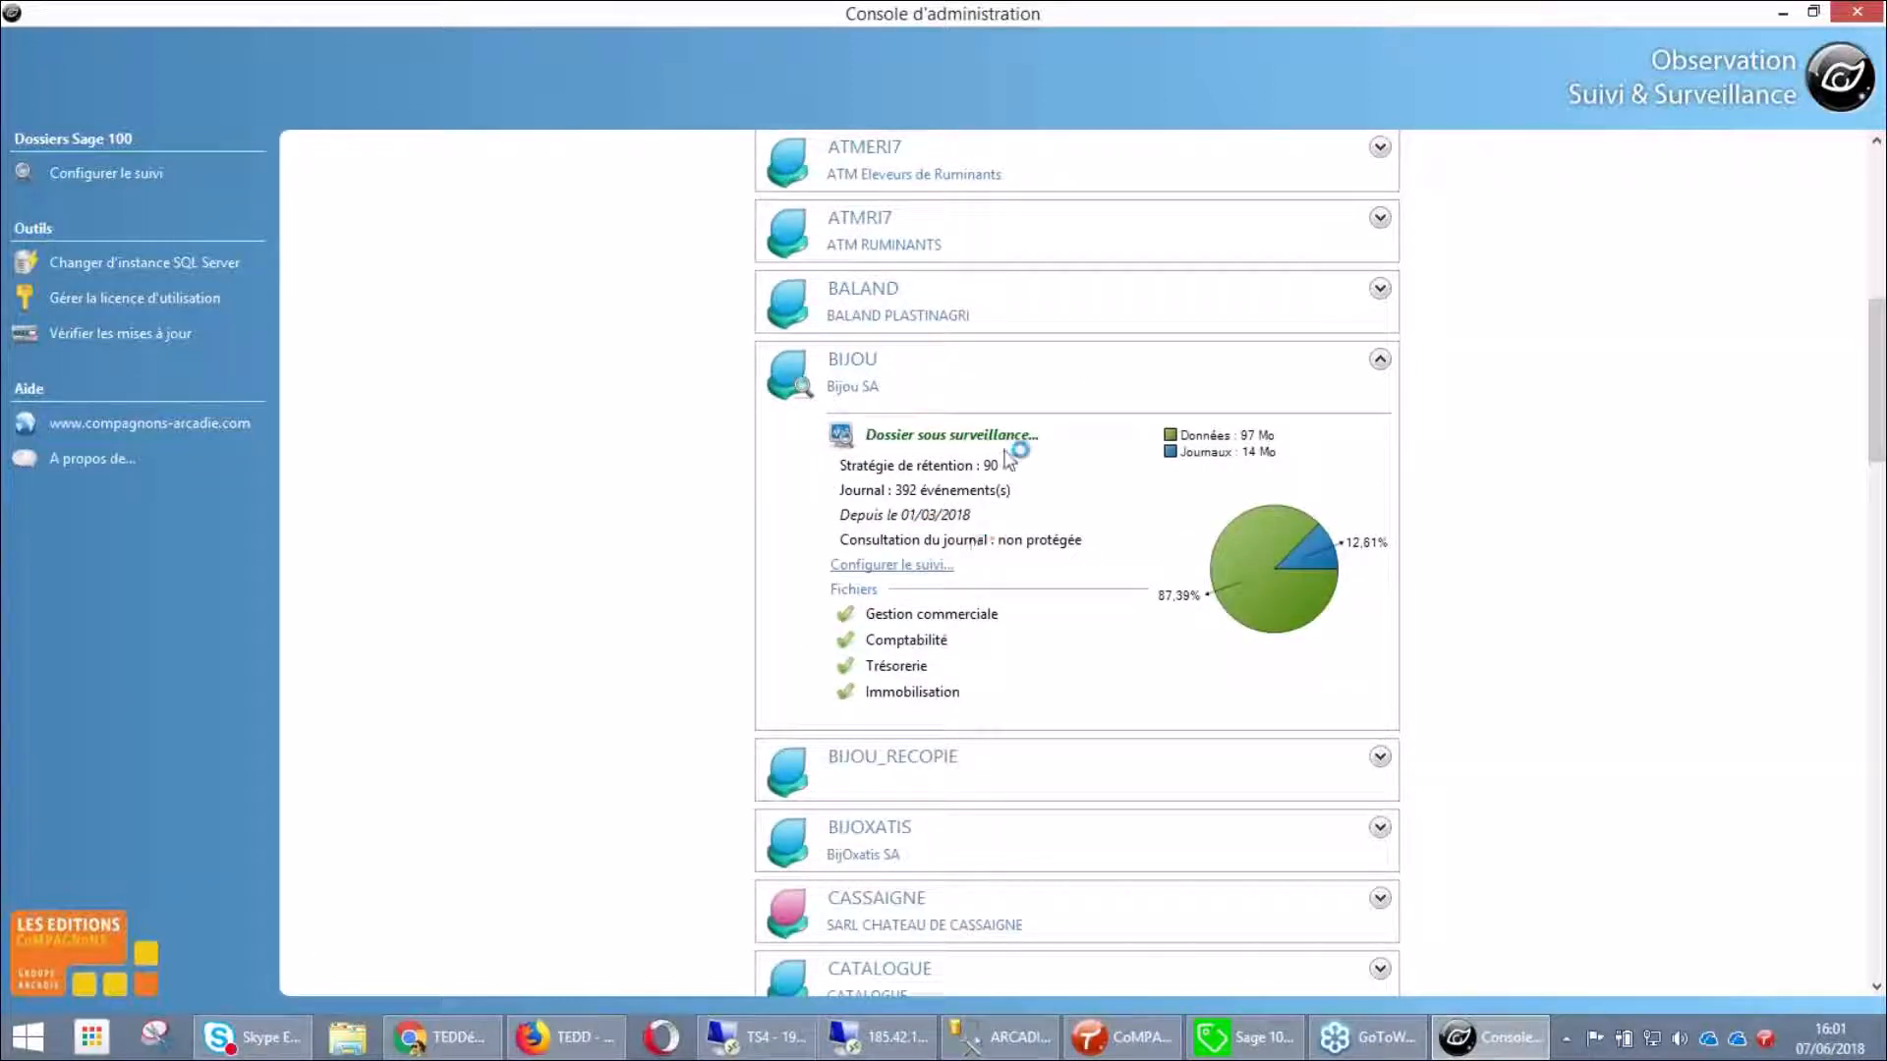
left_click(920, 570)
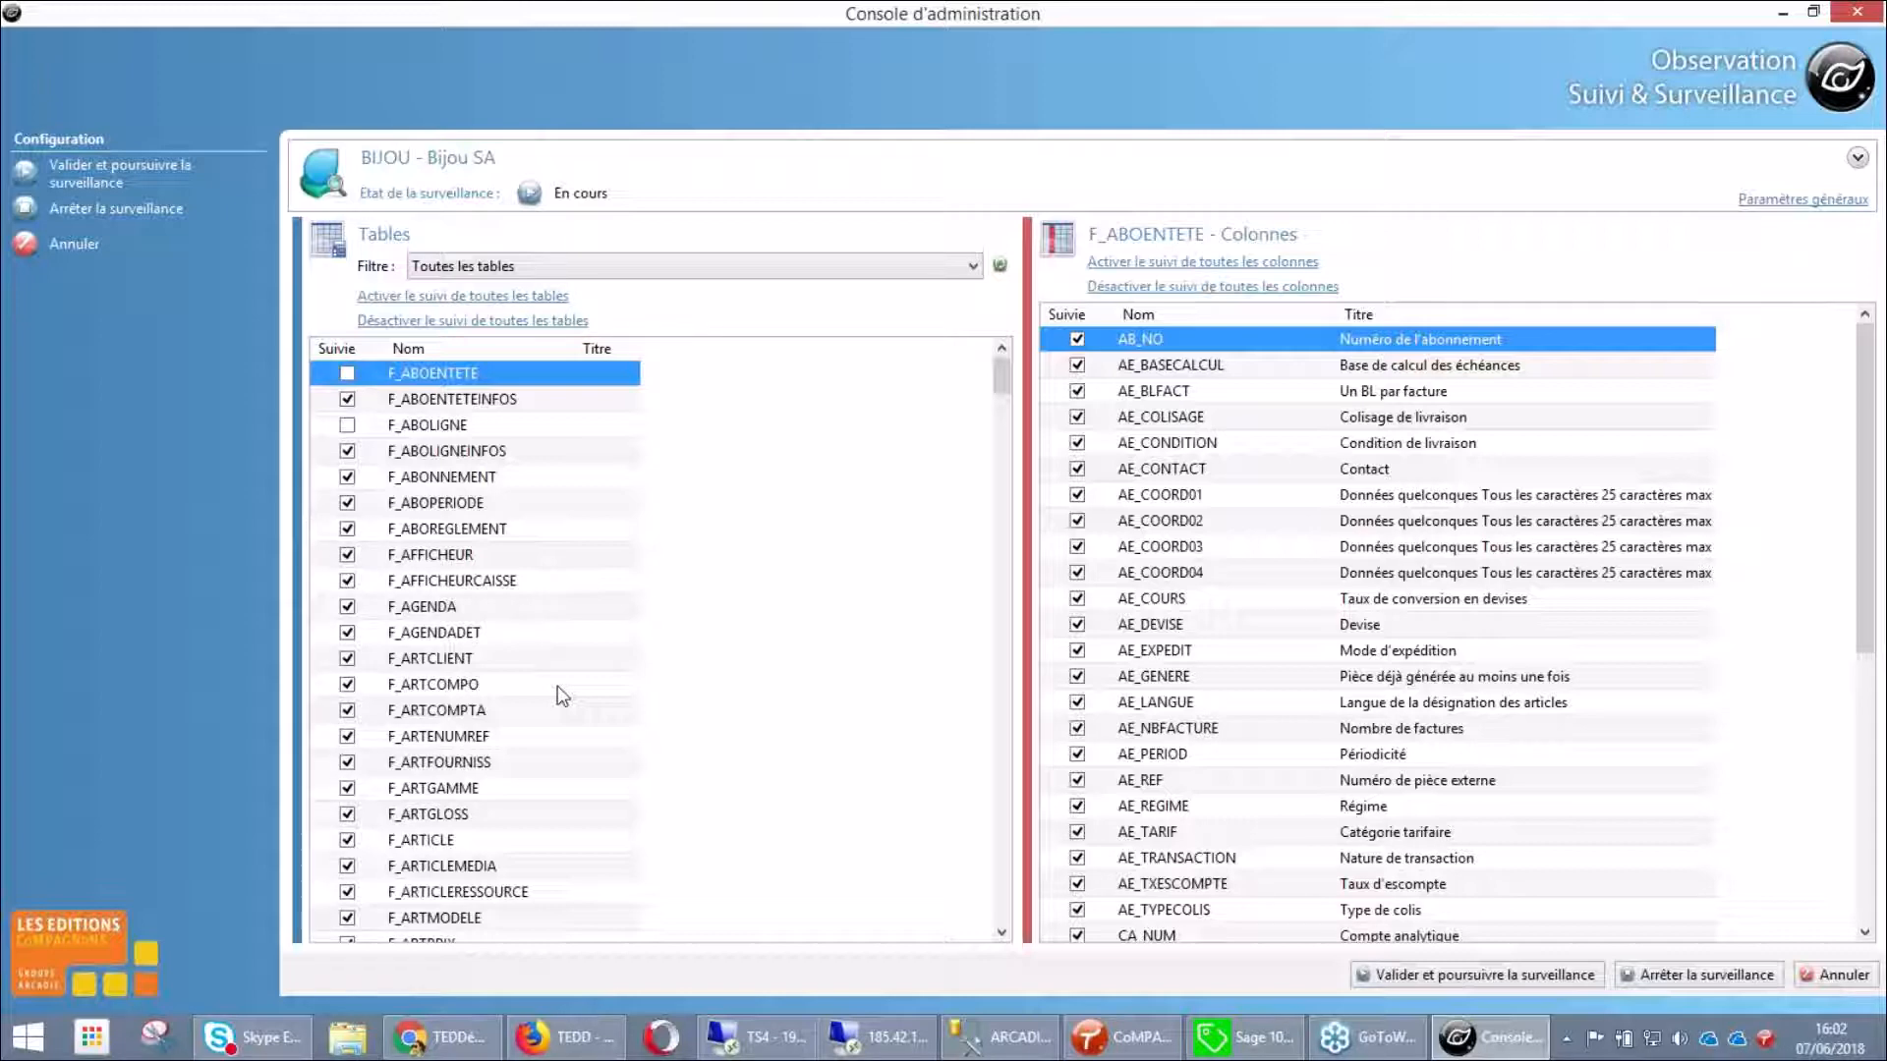
Check F_ARTCLIENT's monitored columns, then leave the configuration without saving
left_click(424, 660)
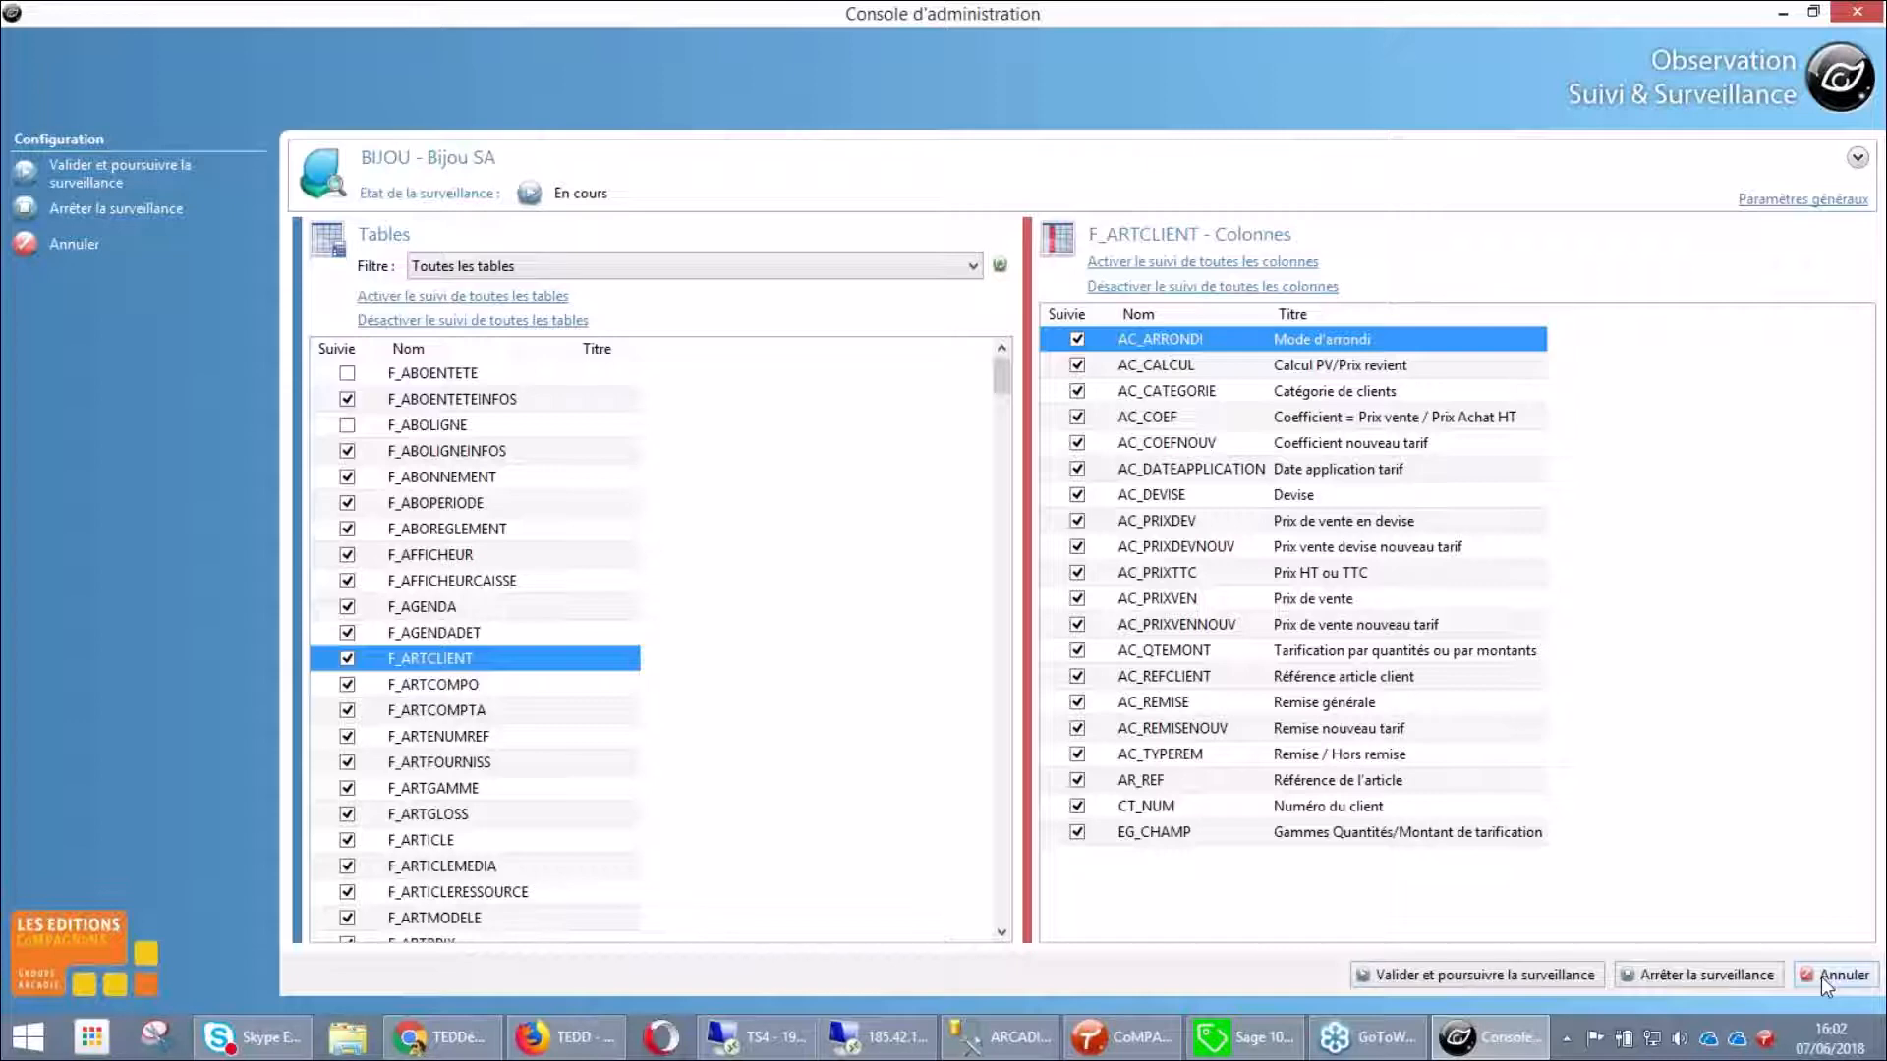
left_click(1820, 976)
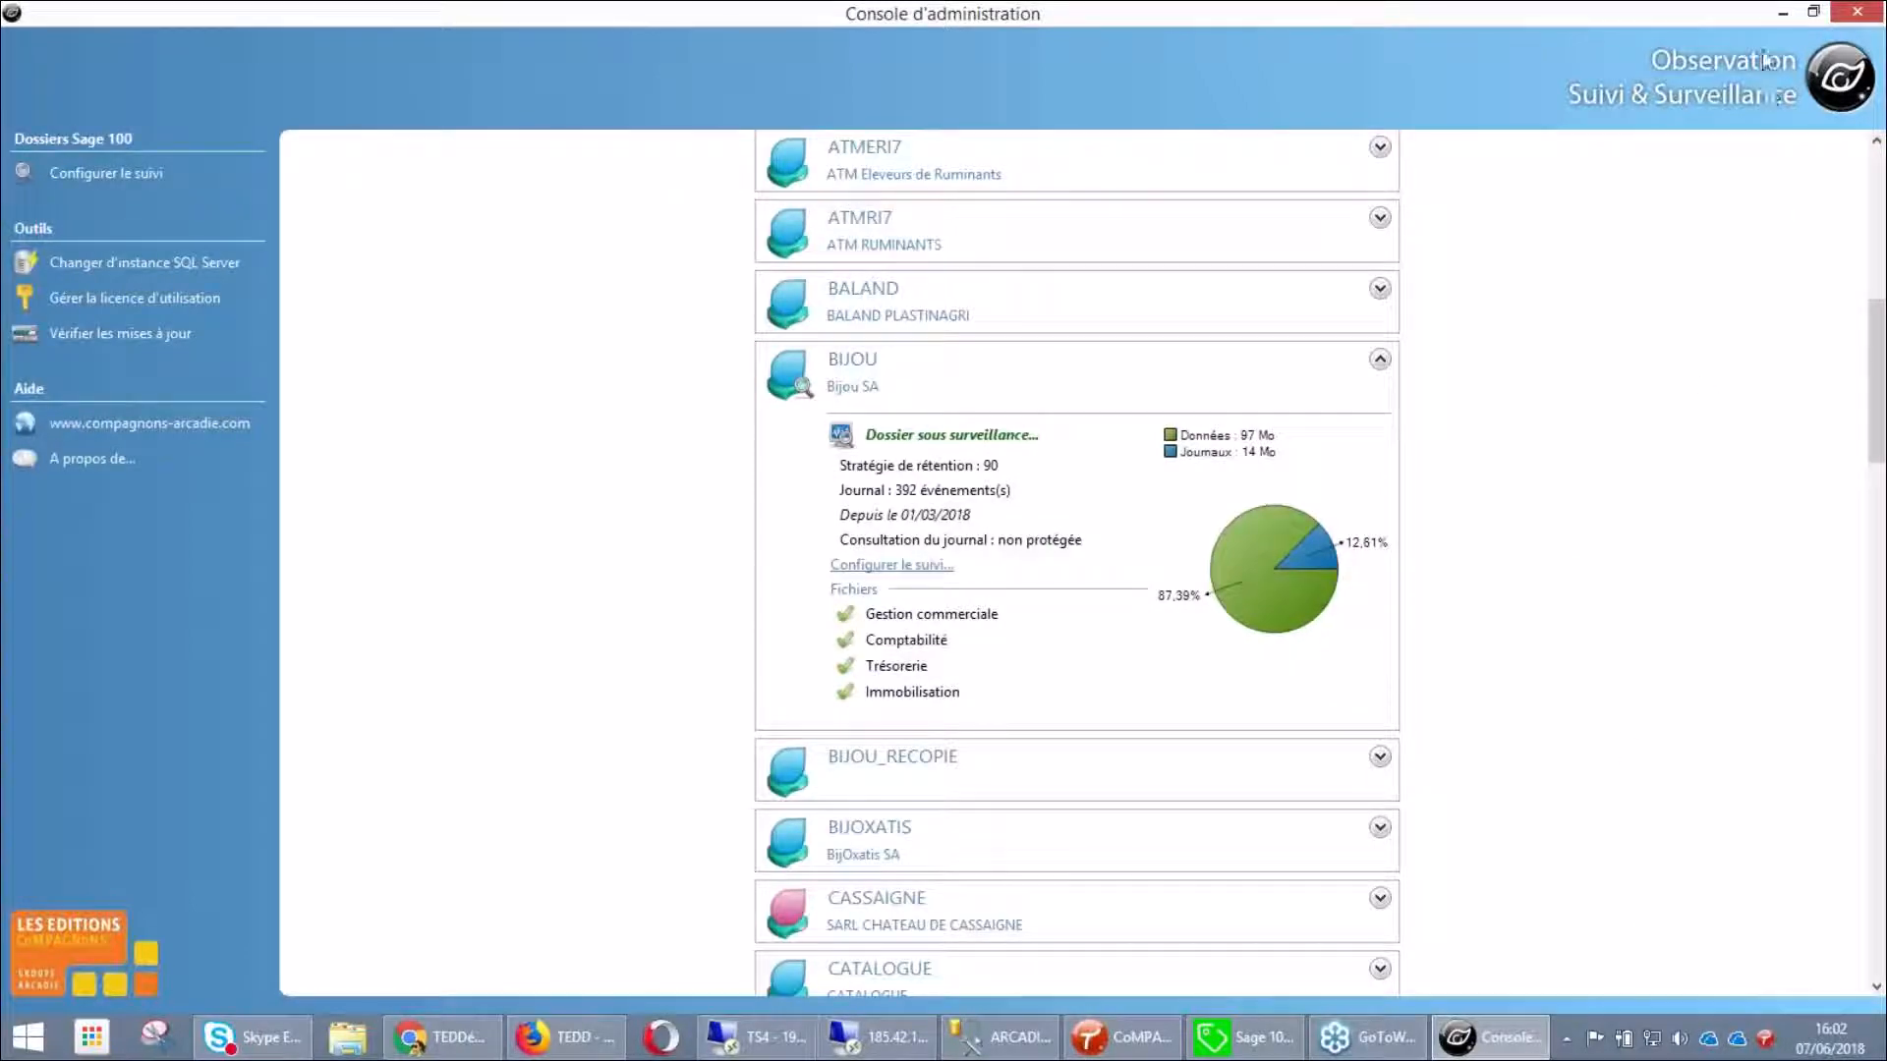
Minimize the console, launch the OSS Client from the desktop and open the recent BIJOU folder
left_click(1779, 11)
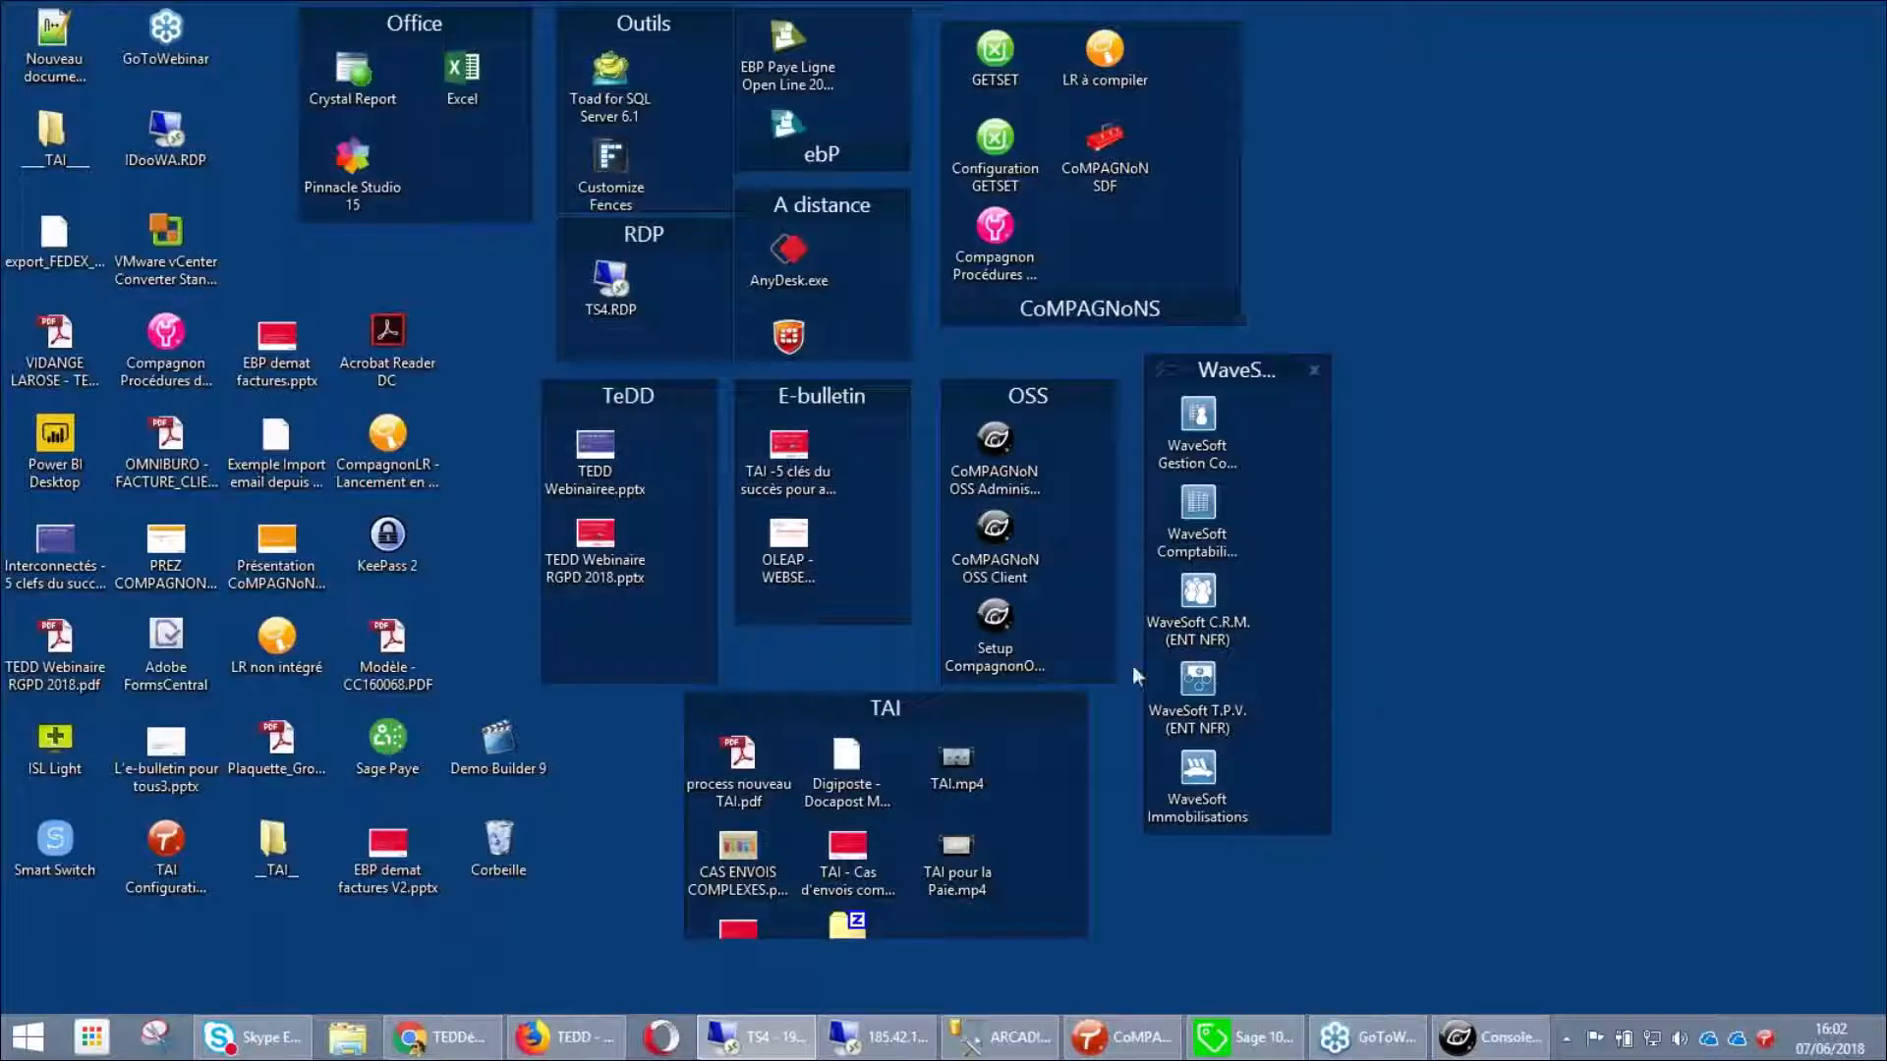
left_click(999, 572)
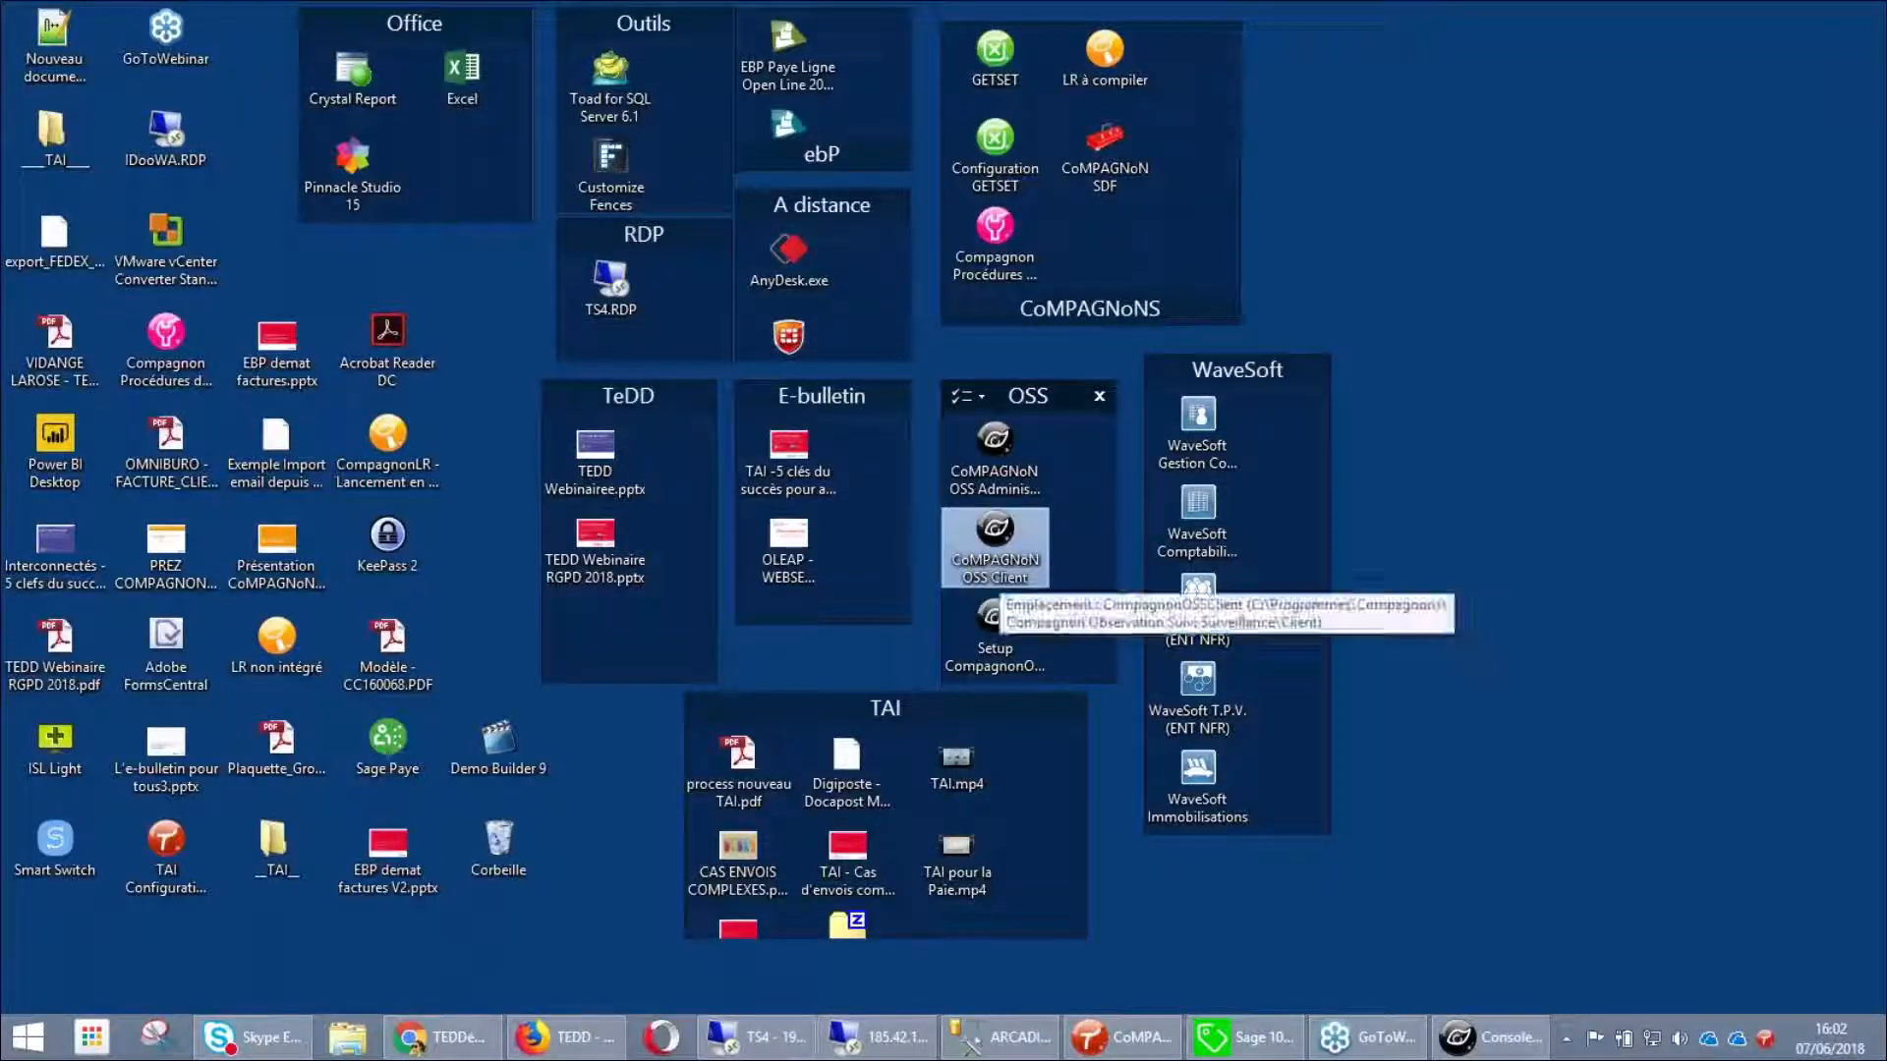
double_click(595, 957)
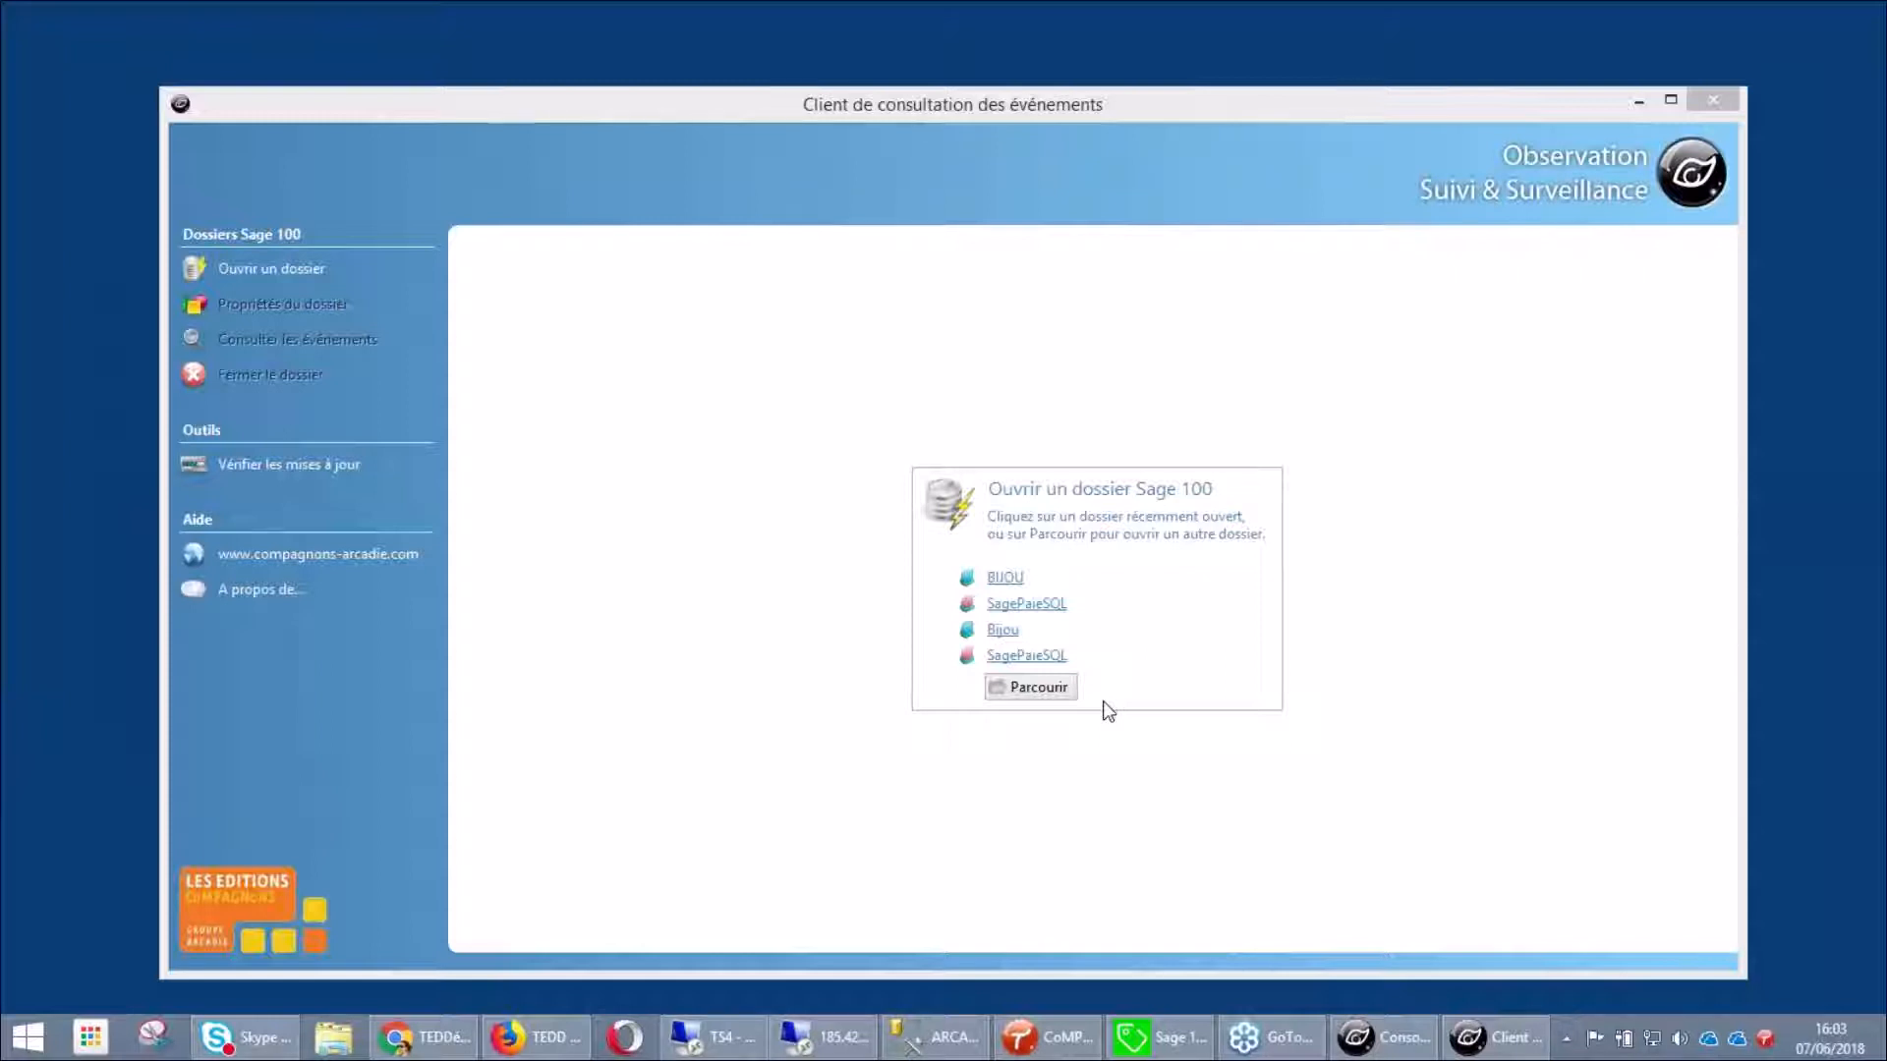
left_click(1003, 582)
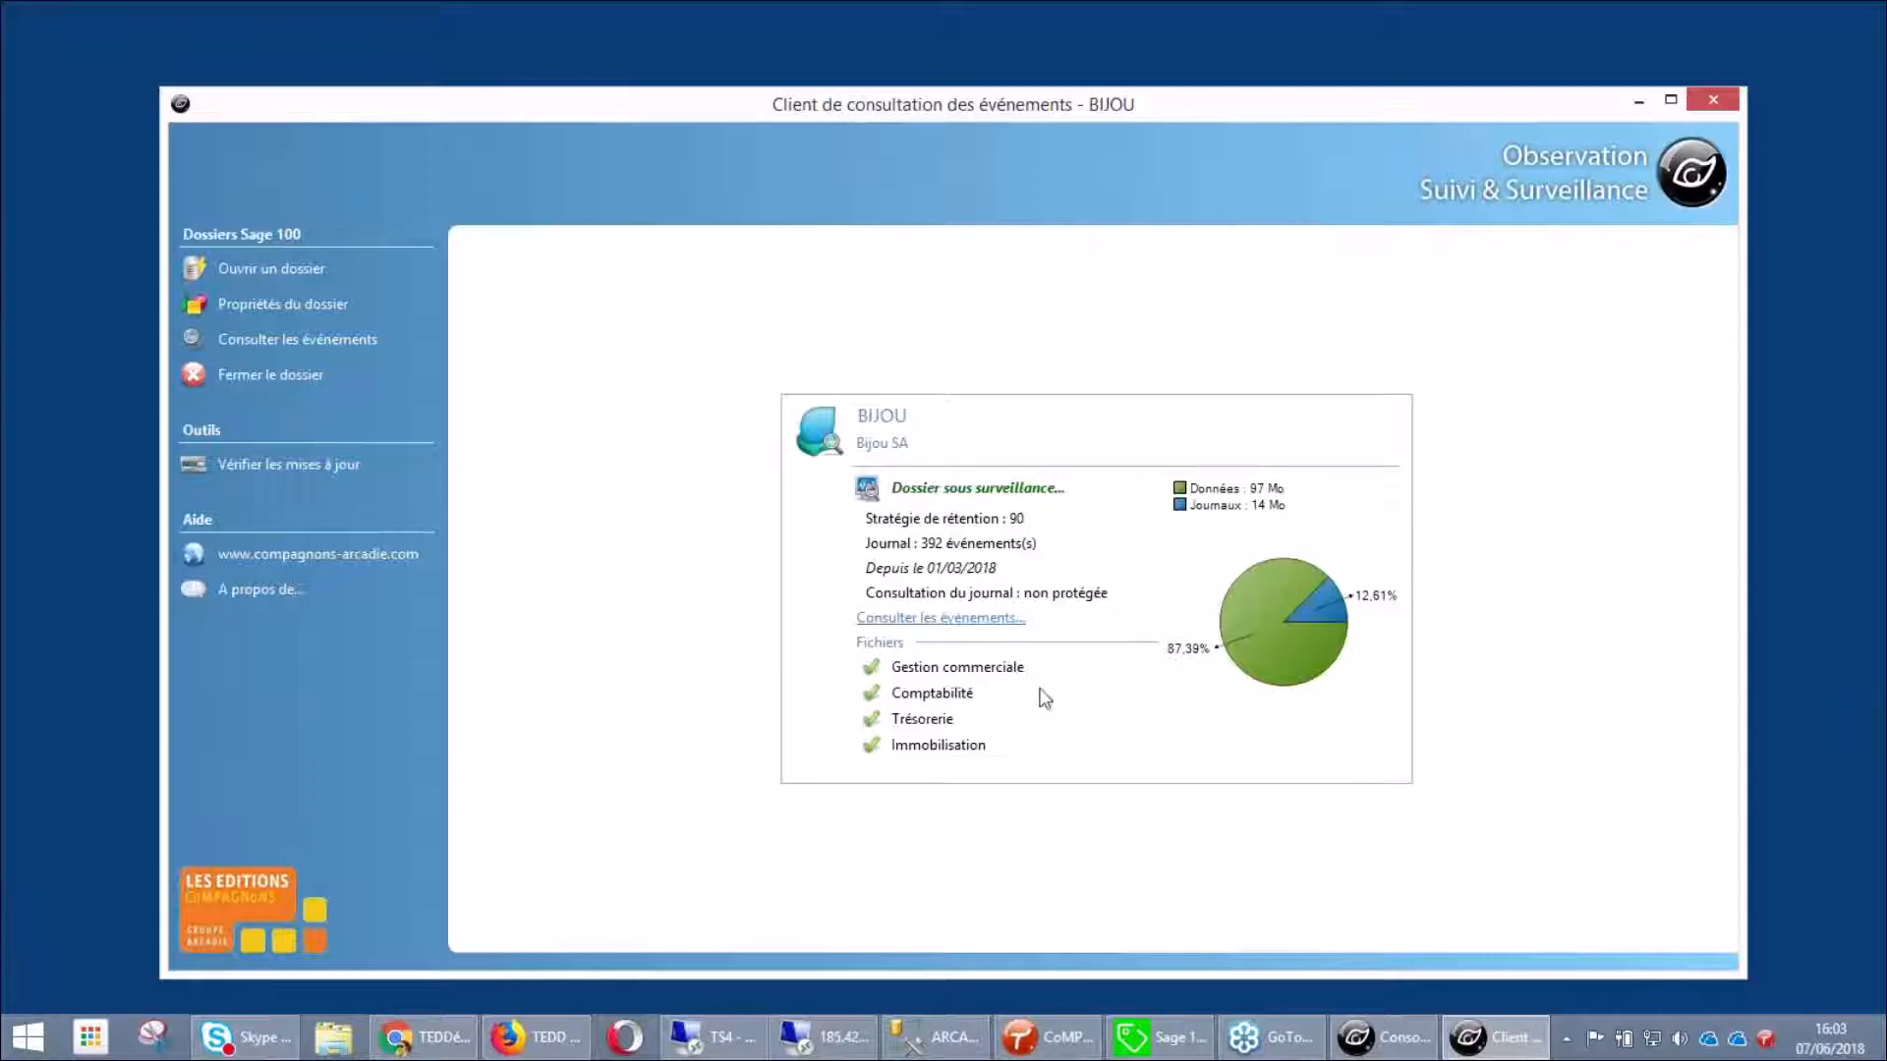
mouse_move(1275, 671)
Search BIJOU for created-only events in the Articles table and select the RIVET_LOT creation
left_click(982, 619)
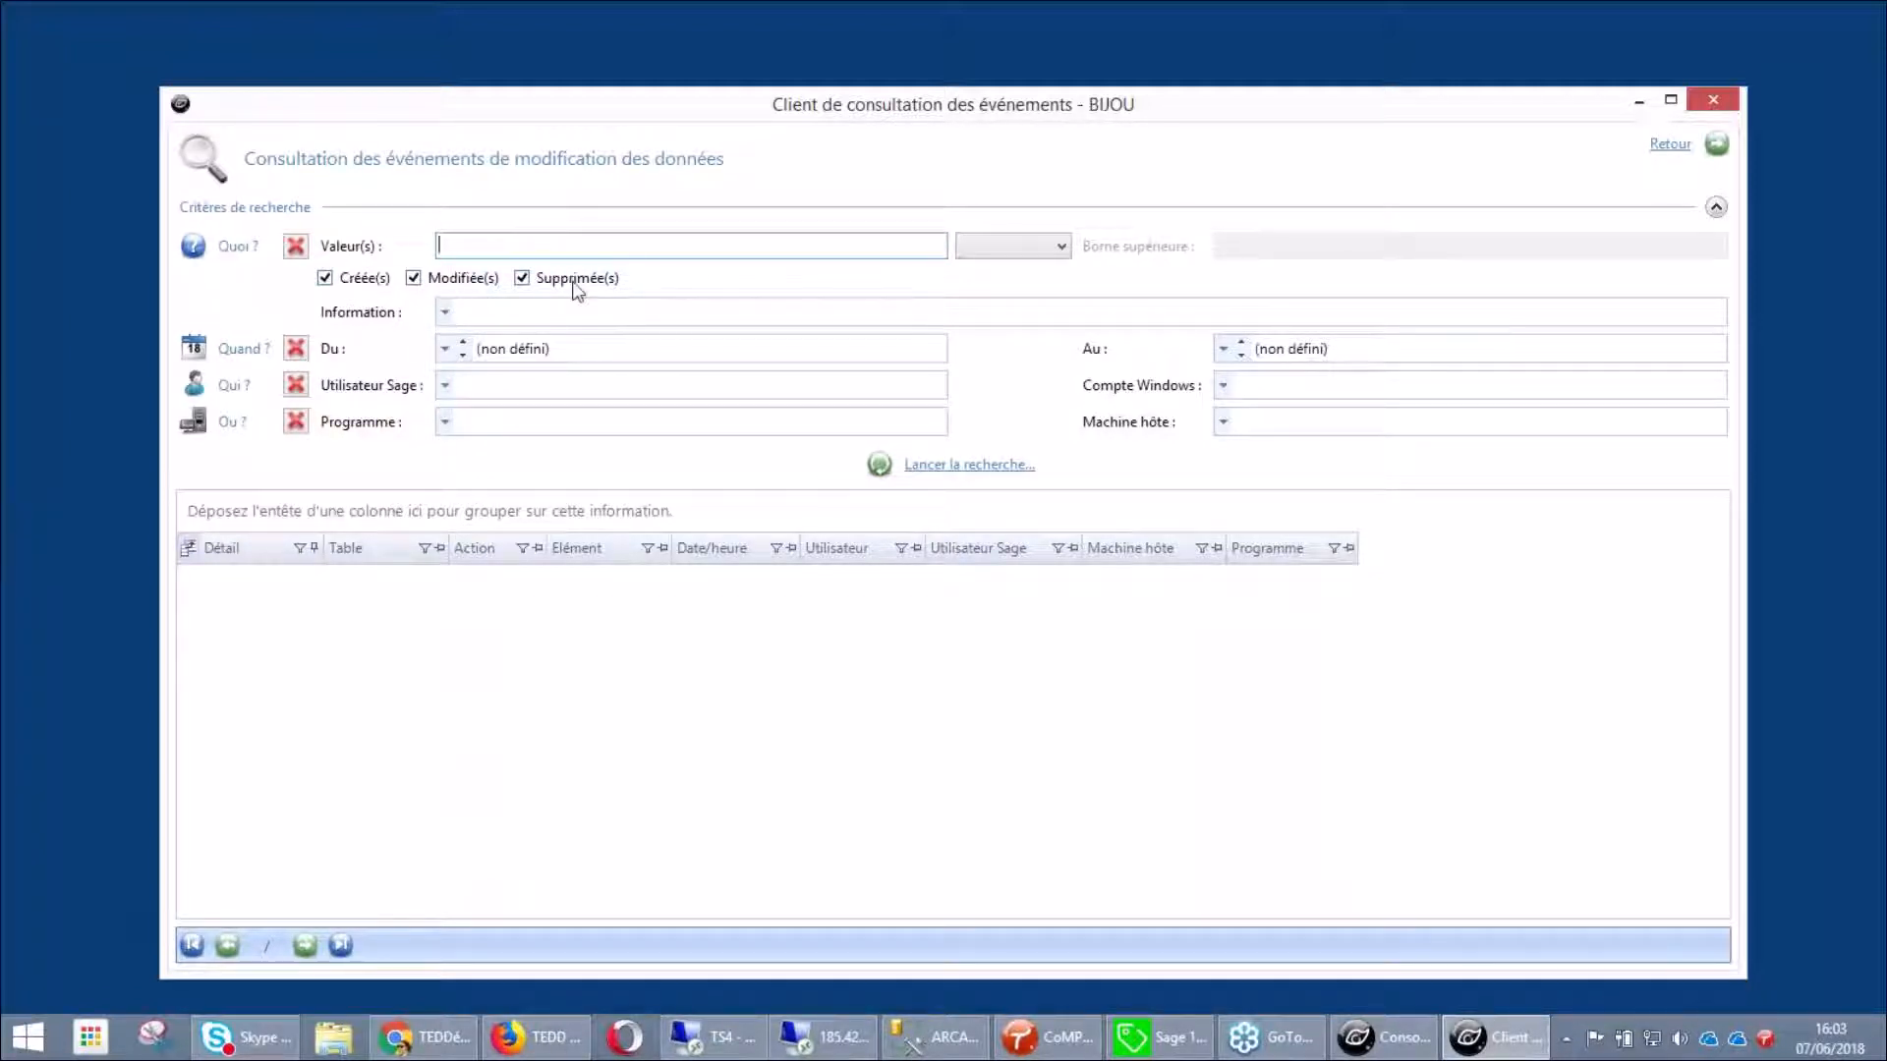
left_click(414, 279)
left_click(523, 279)
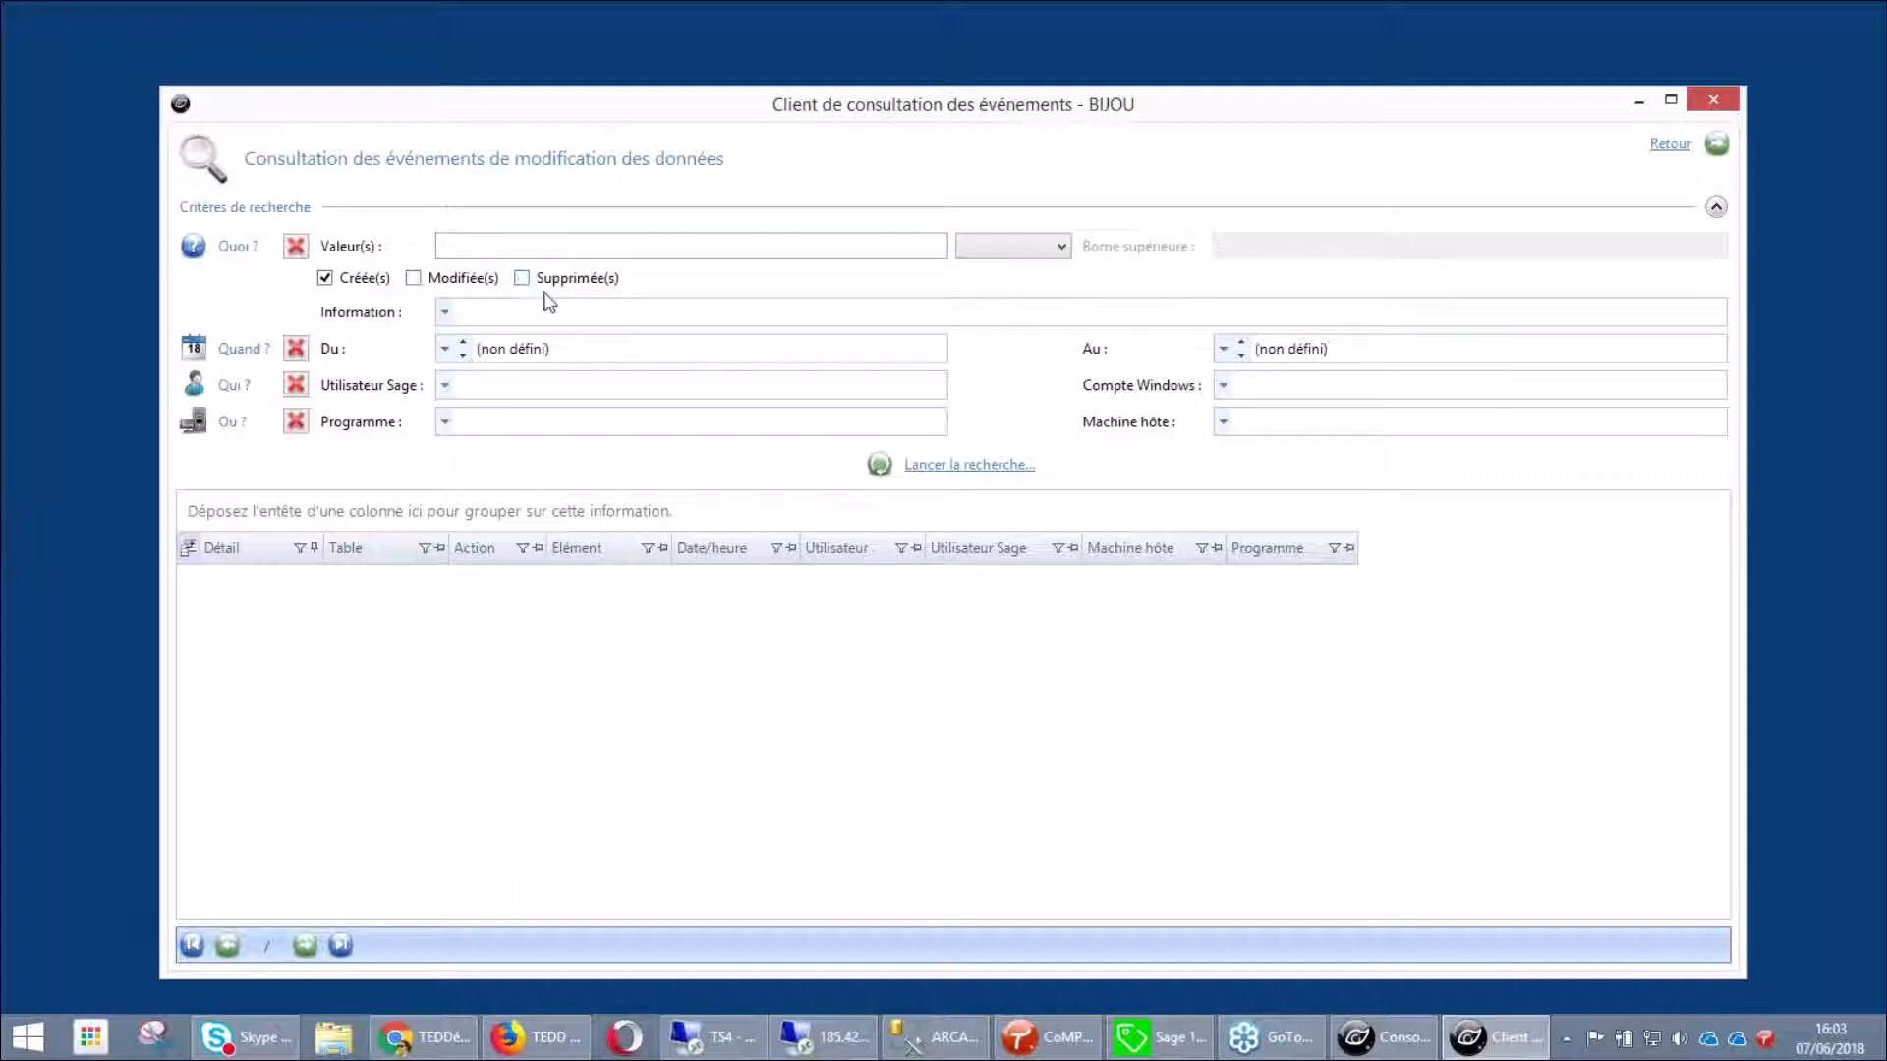
type("ART")
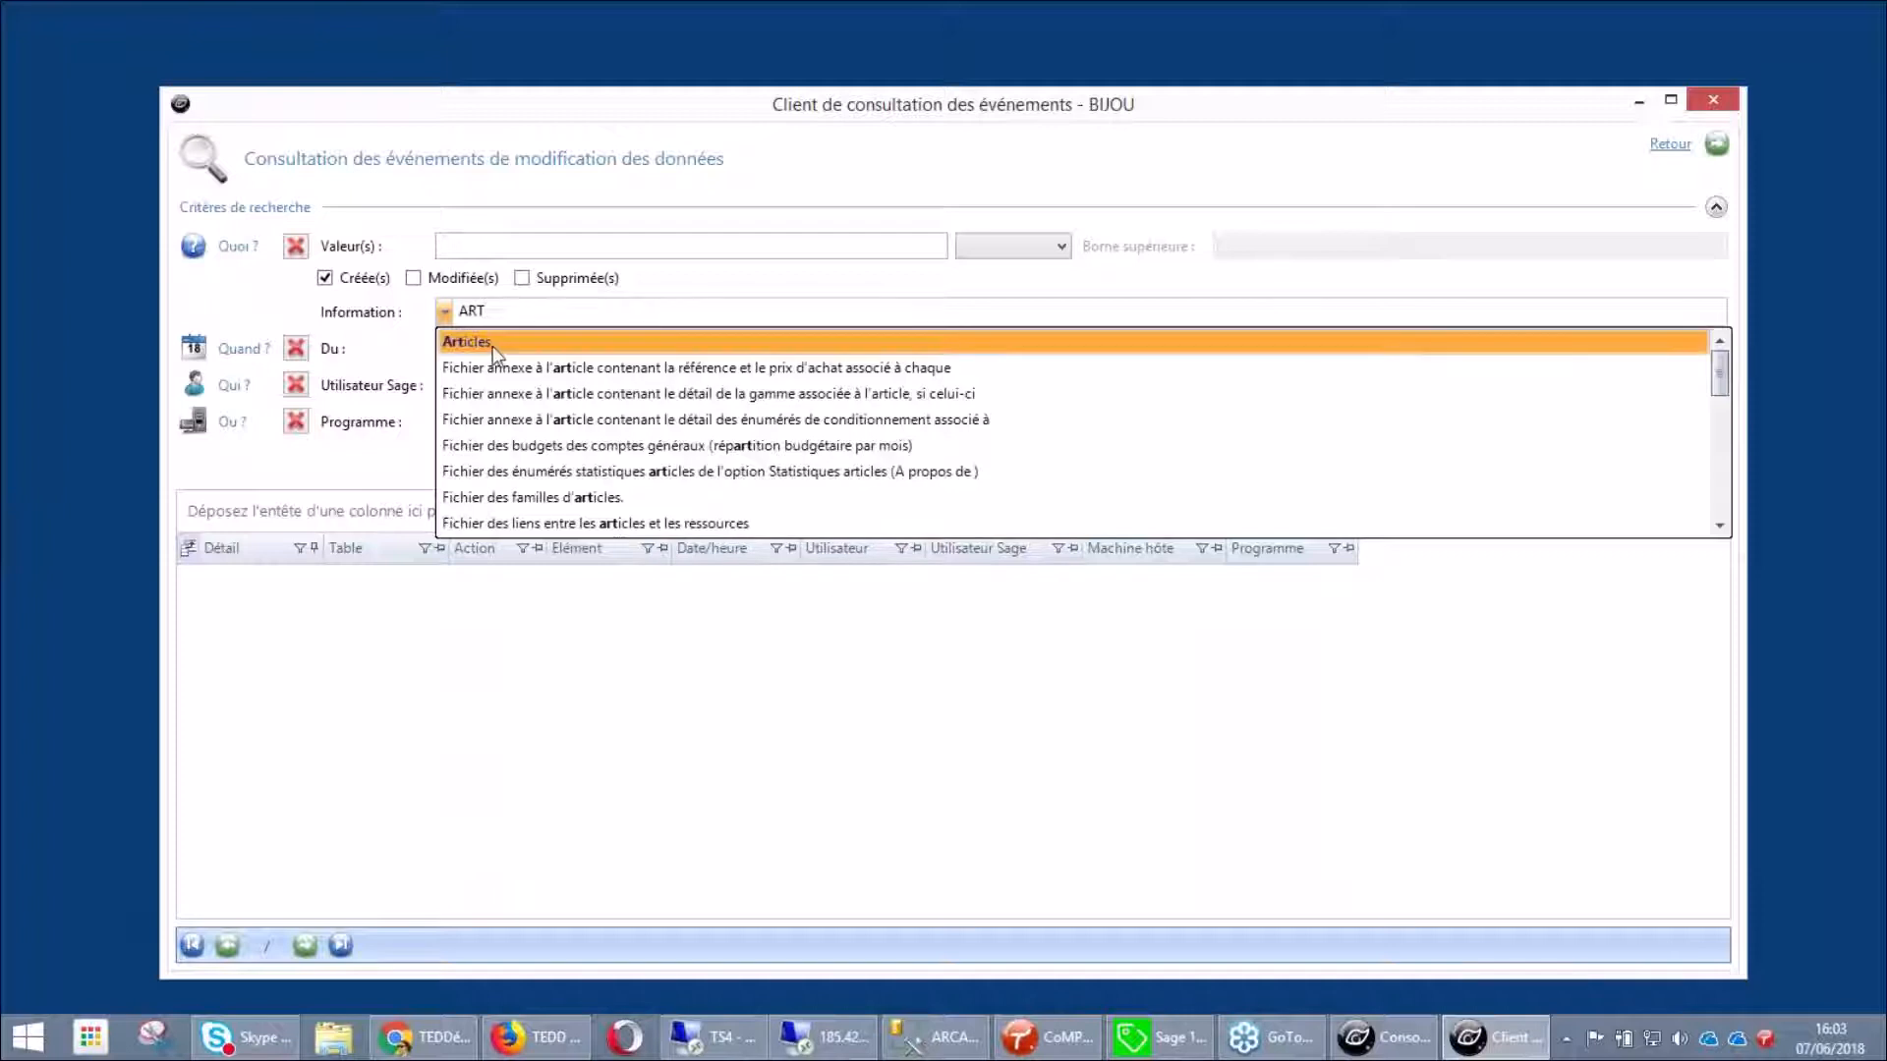
left_click(493, 344)
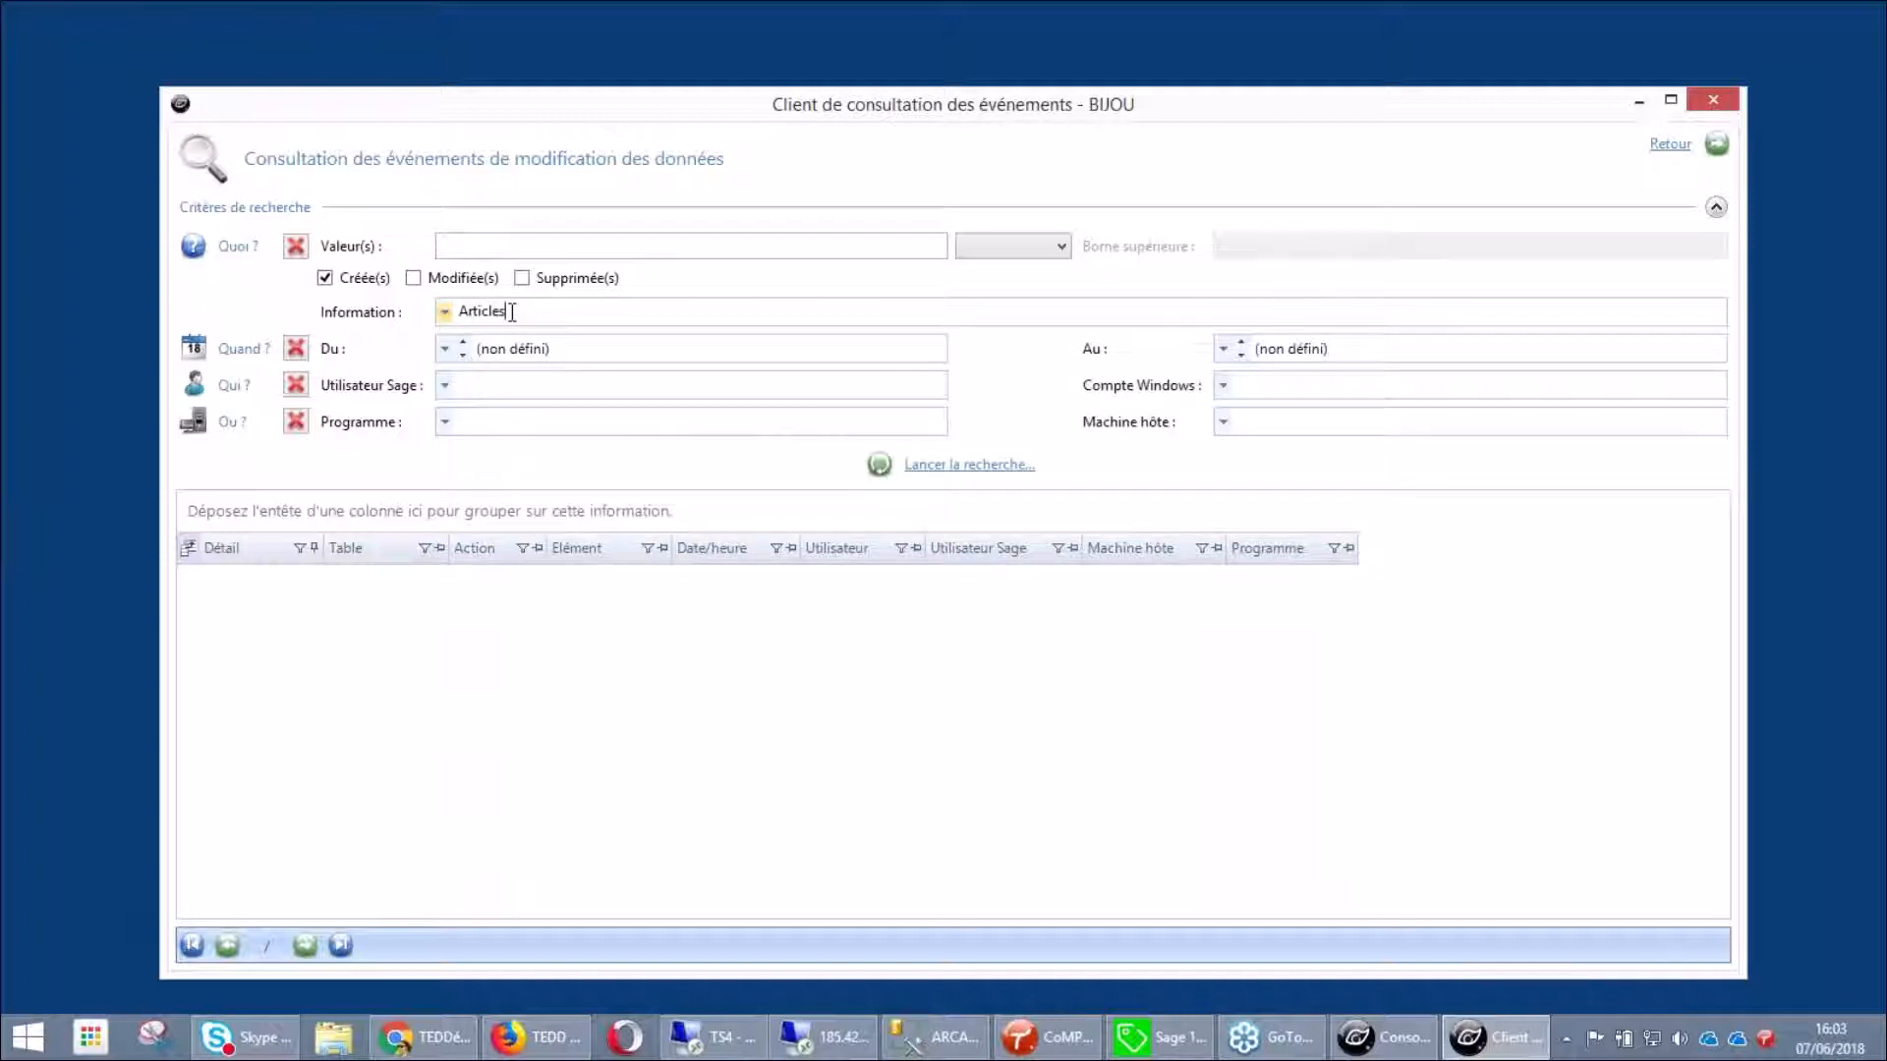
left_click(949, 466)
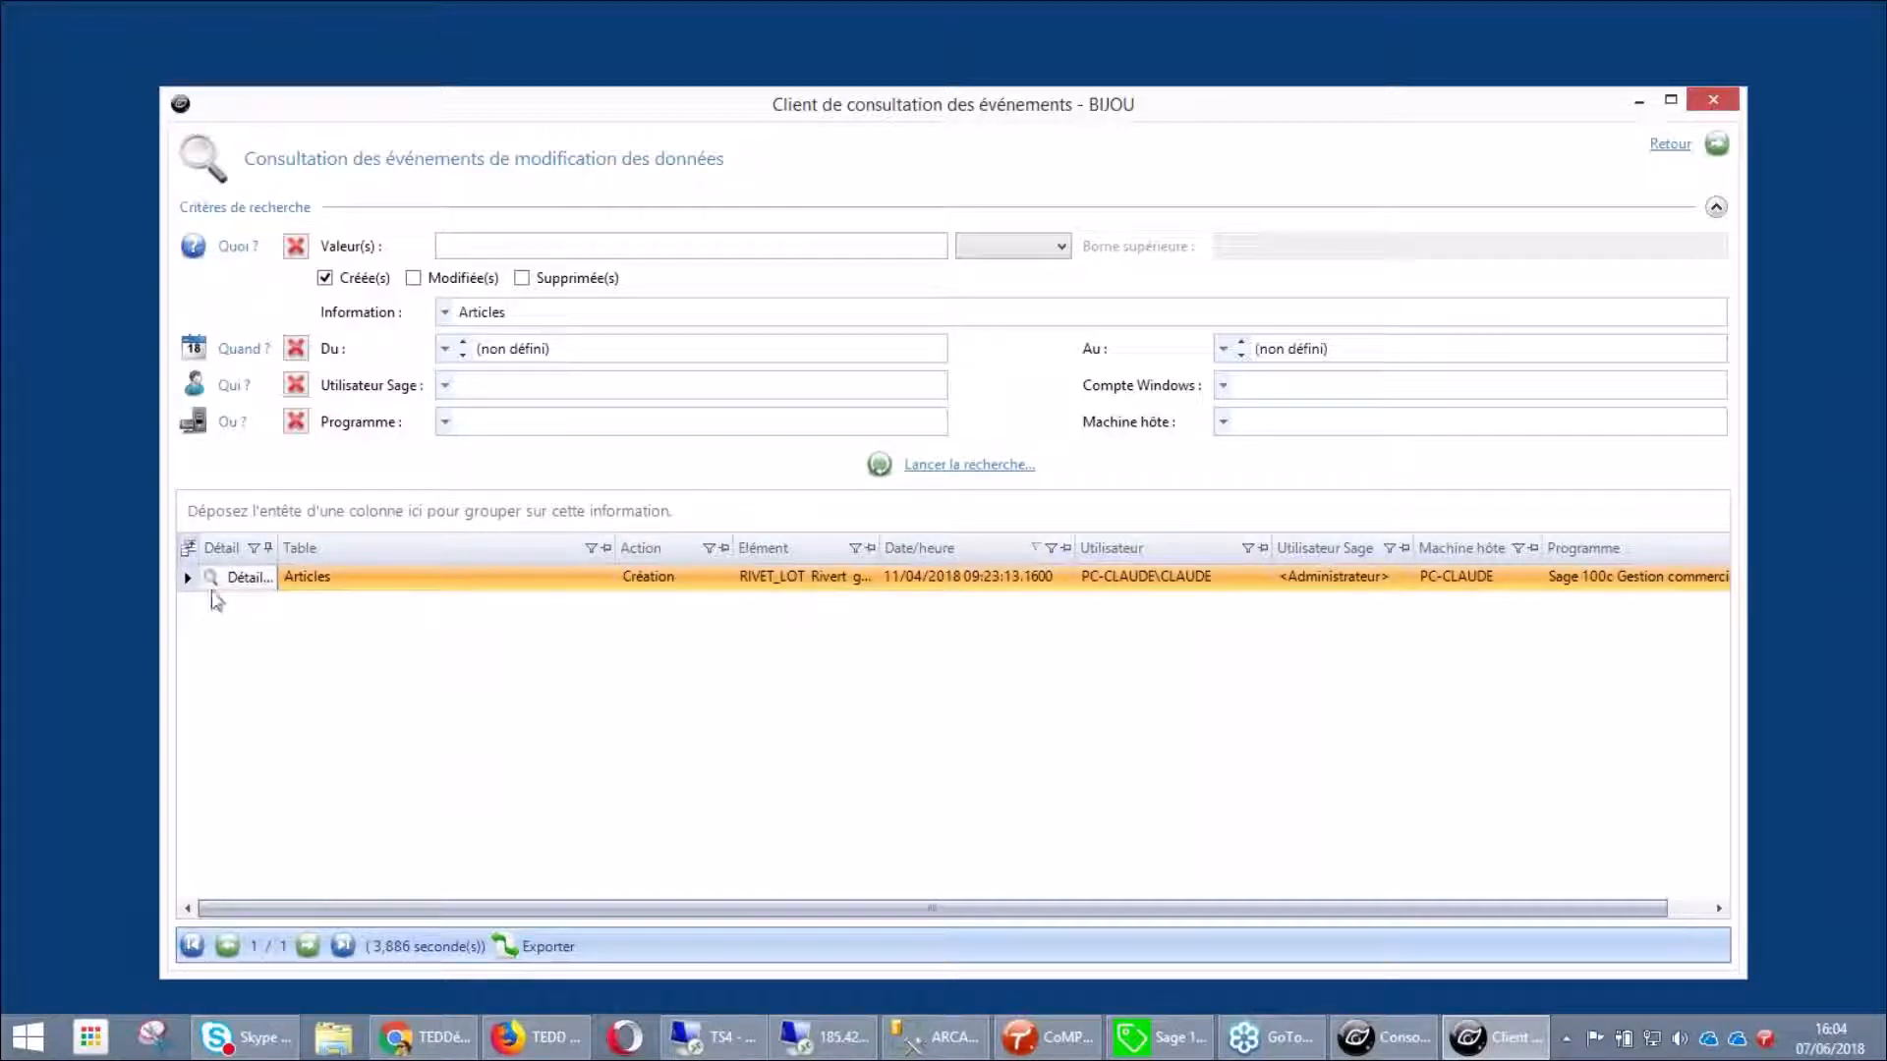
left_click(216, 586)
left_click(214, 587)
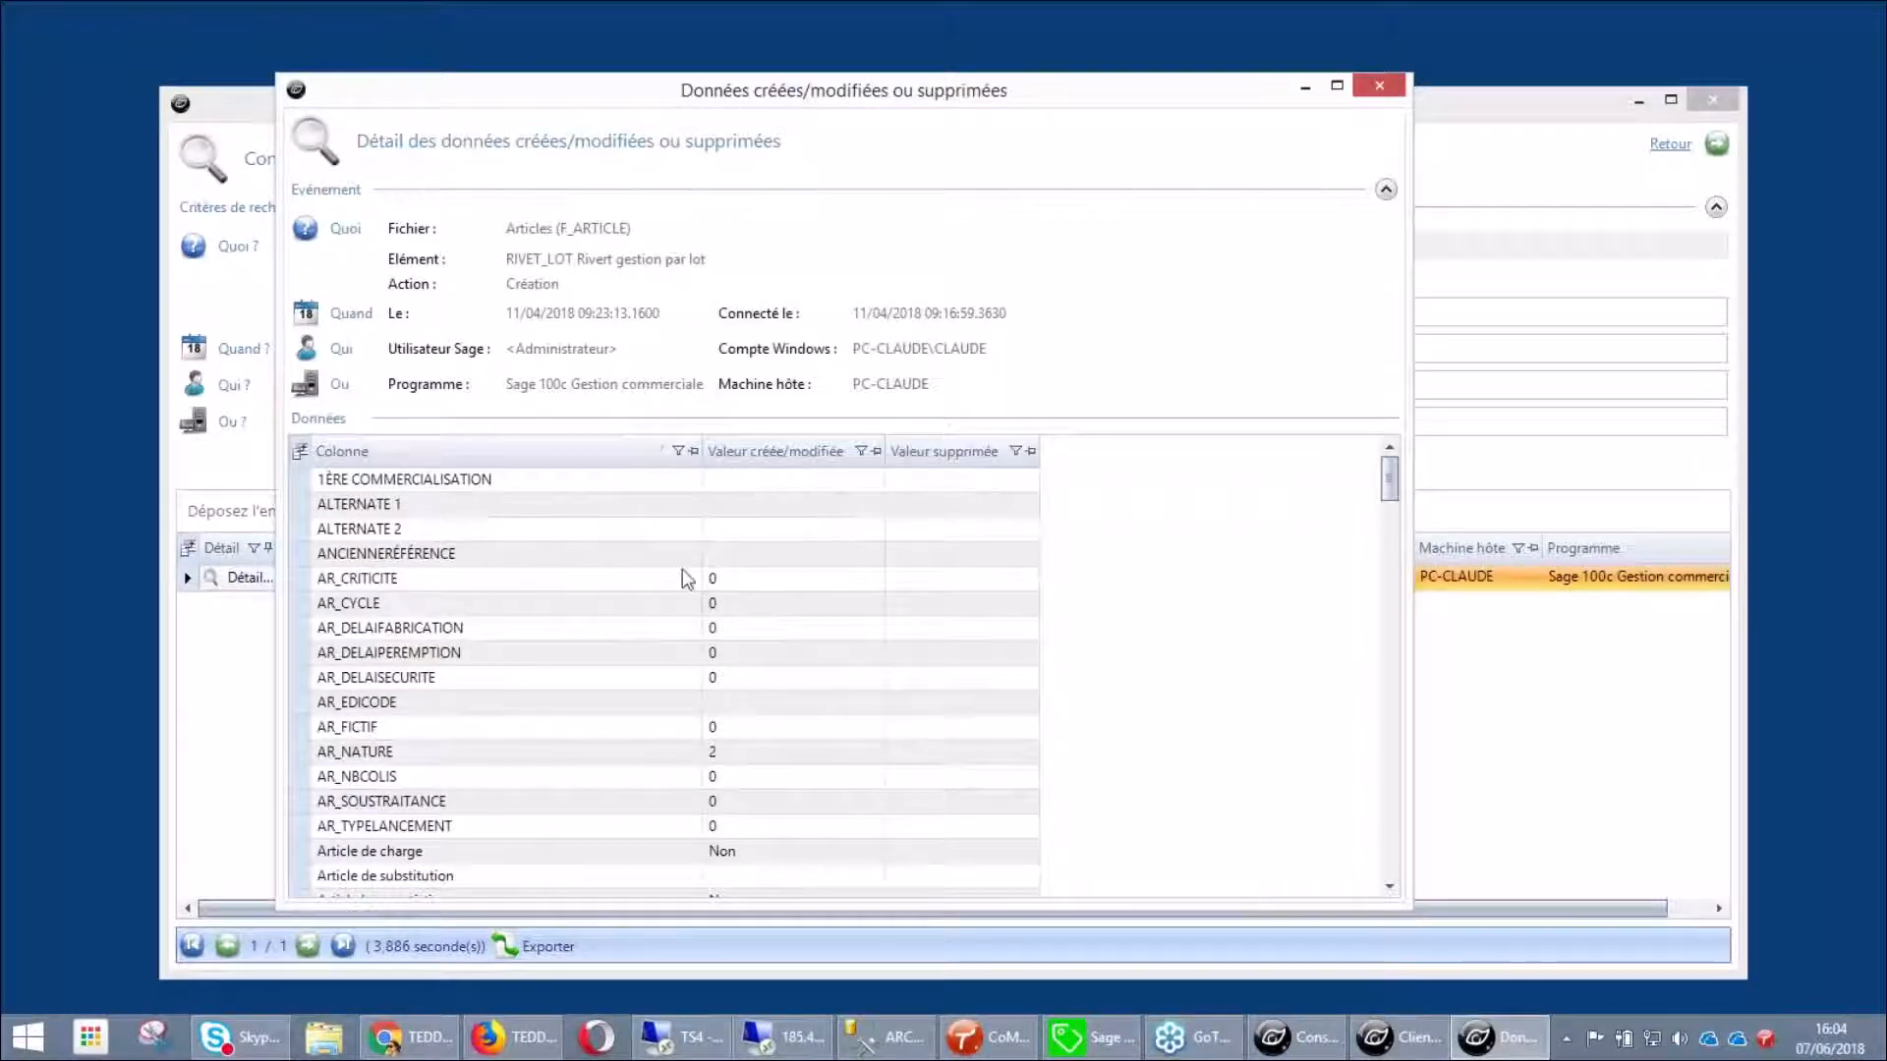
scroll(853, 571, "down", 5)
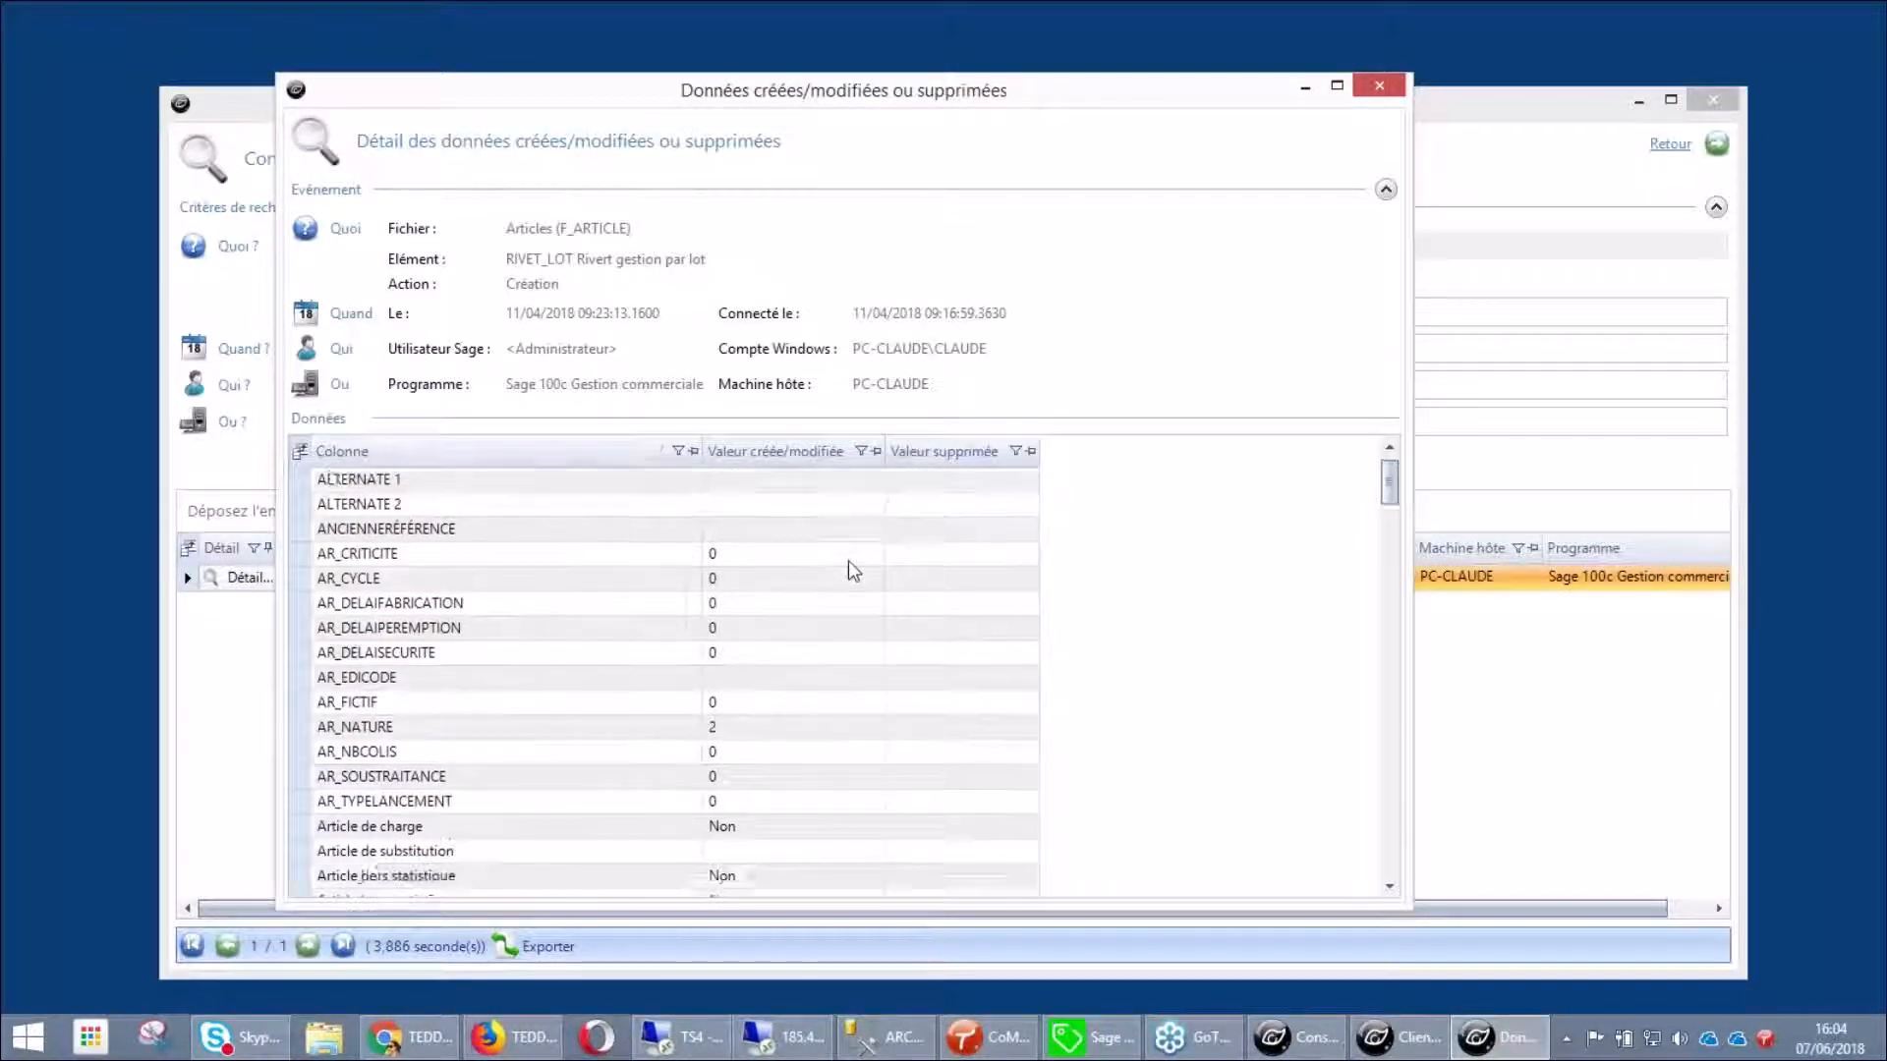
scroll(853, 571, "down", 1)
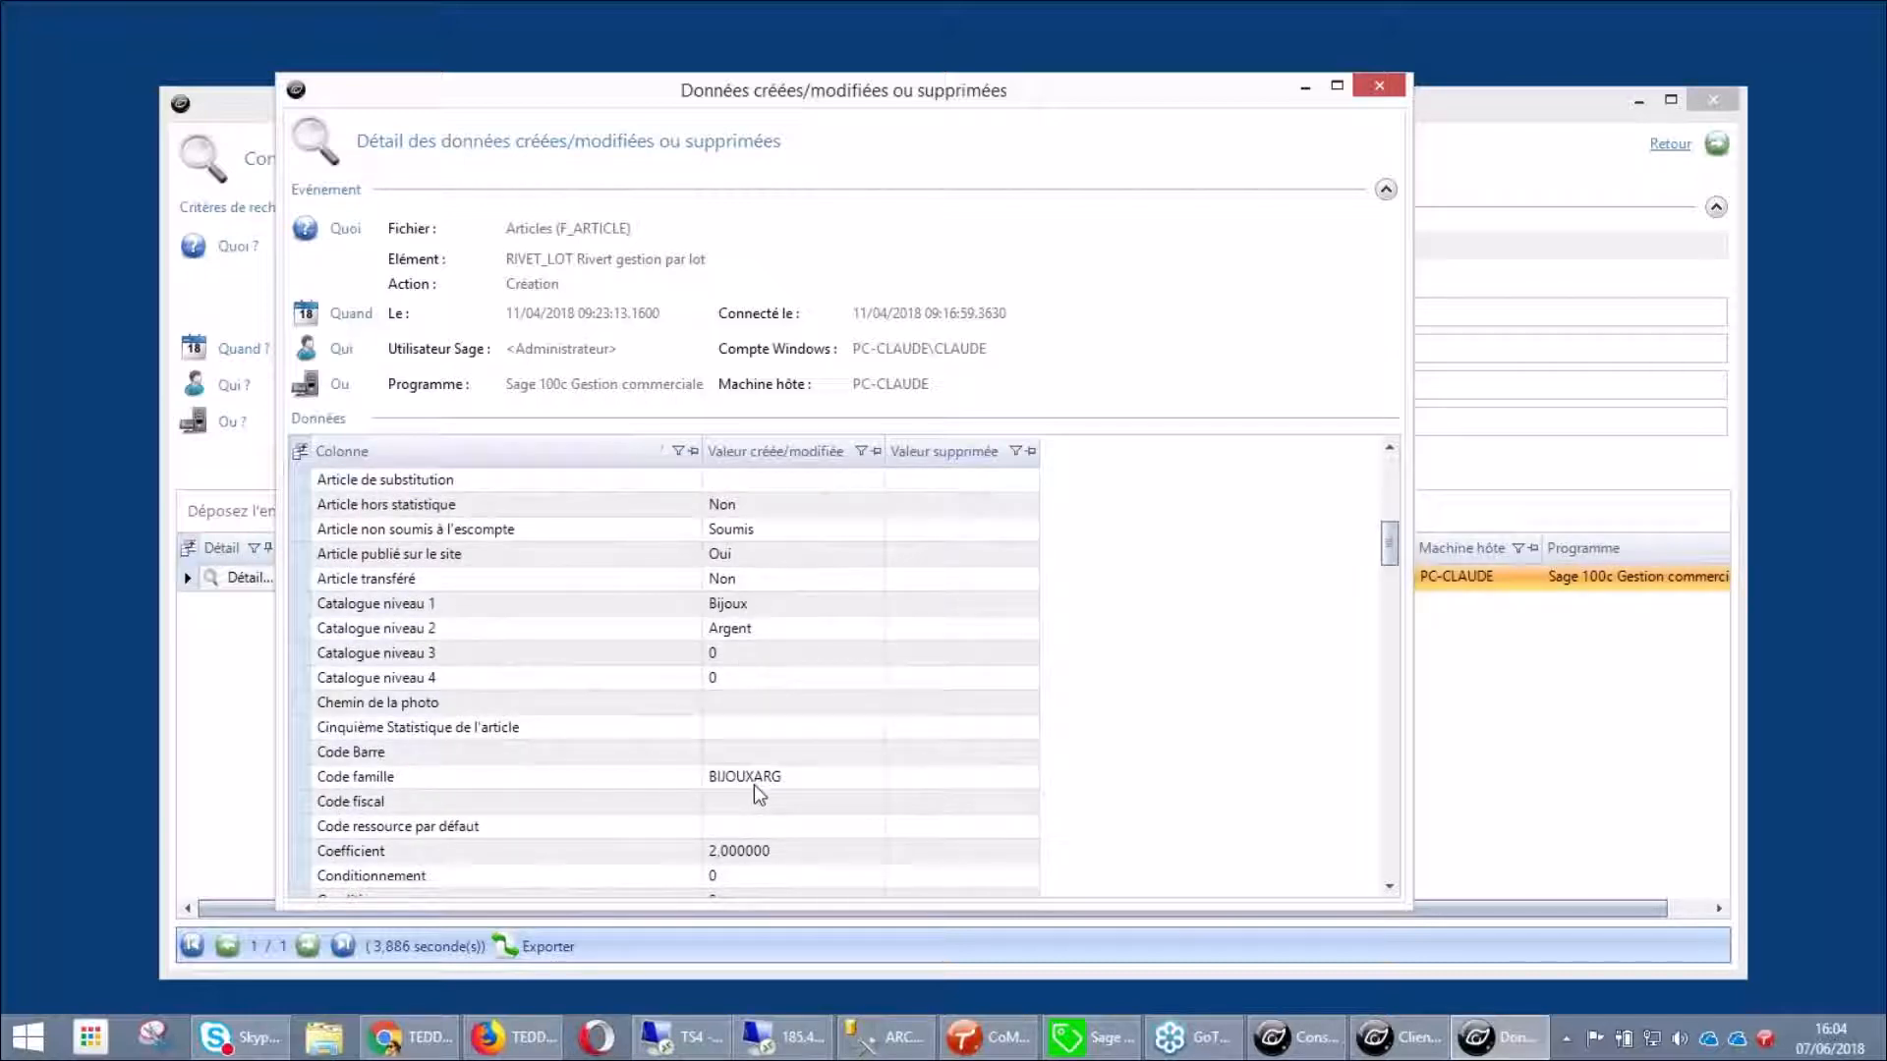
scroll(901, 726, "down", 6)
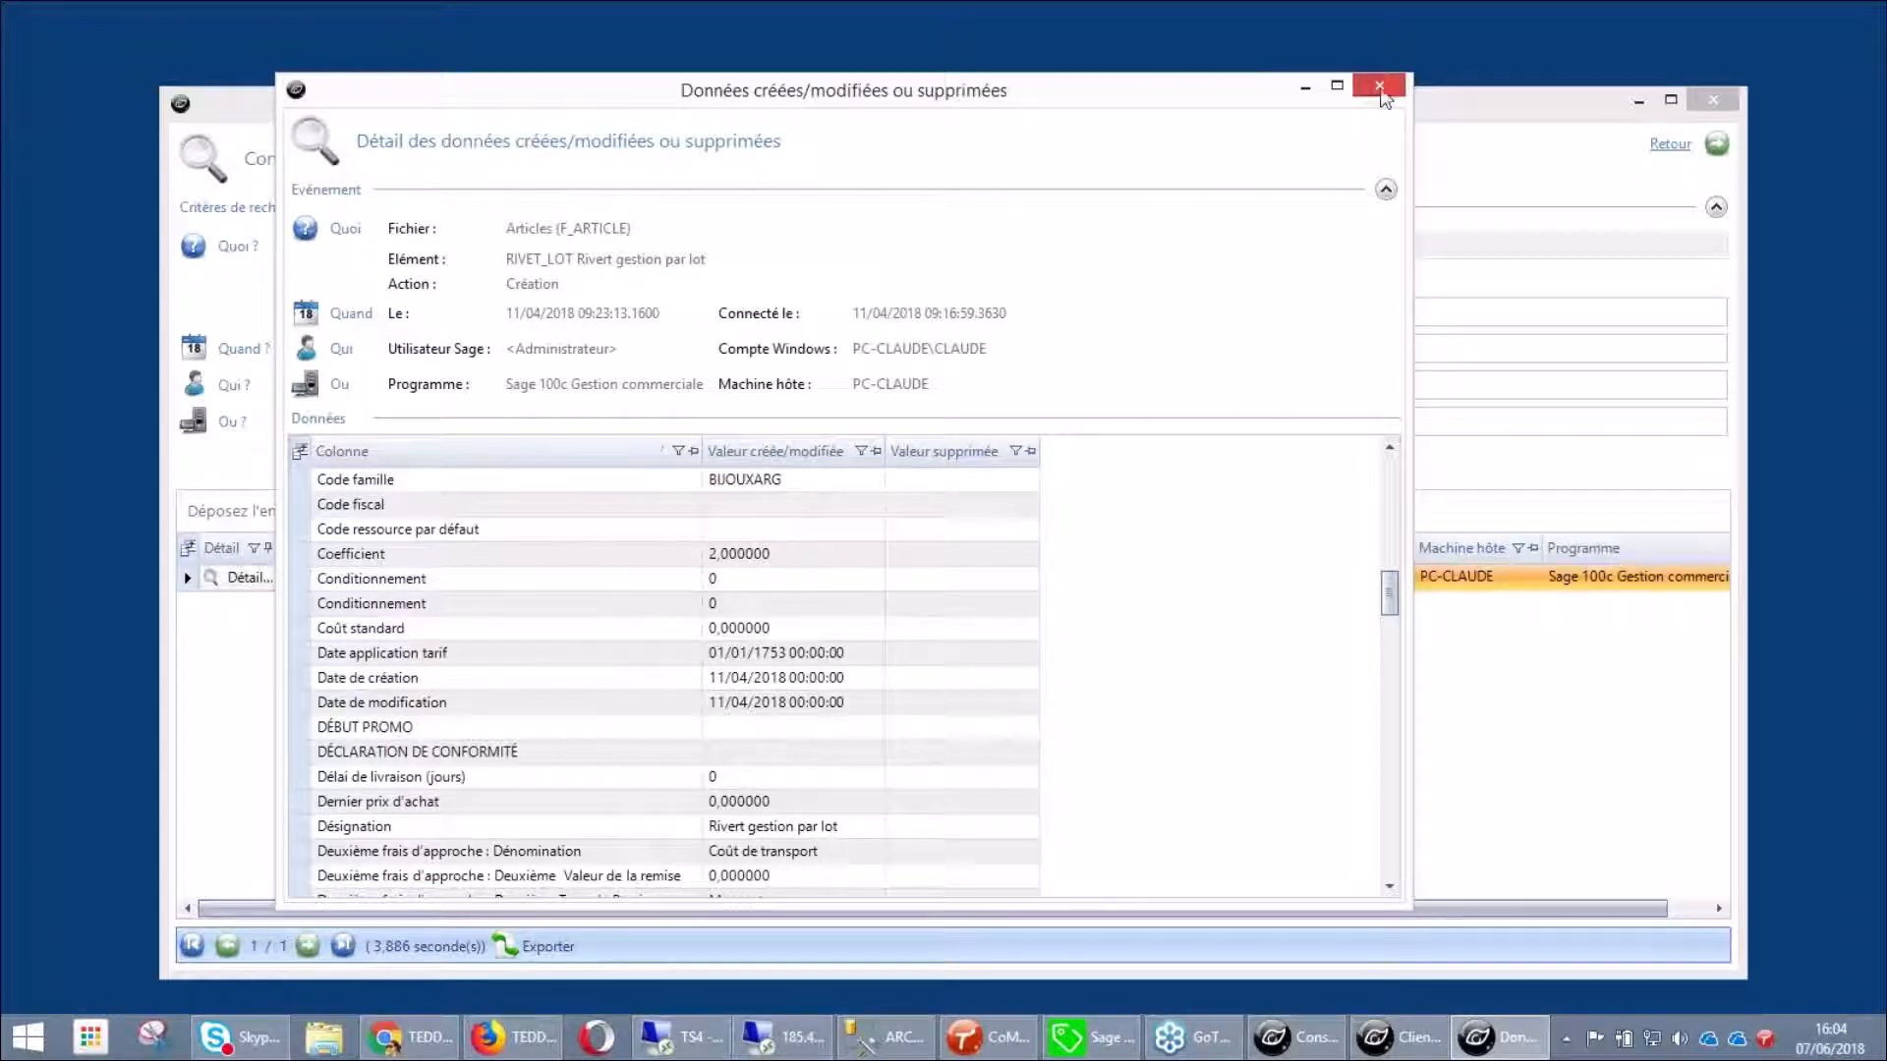
key("Escape")
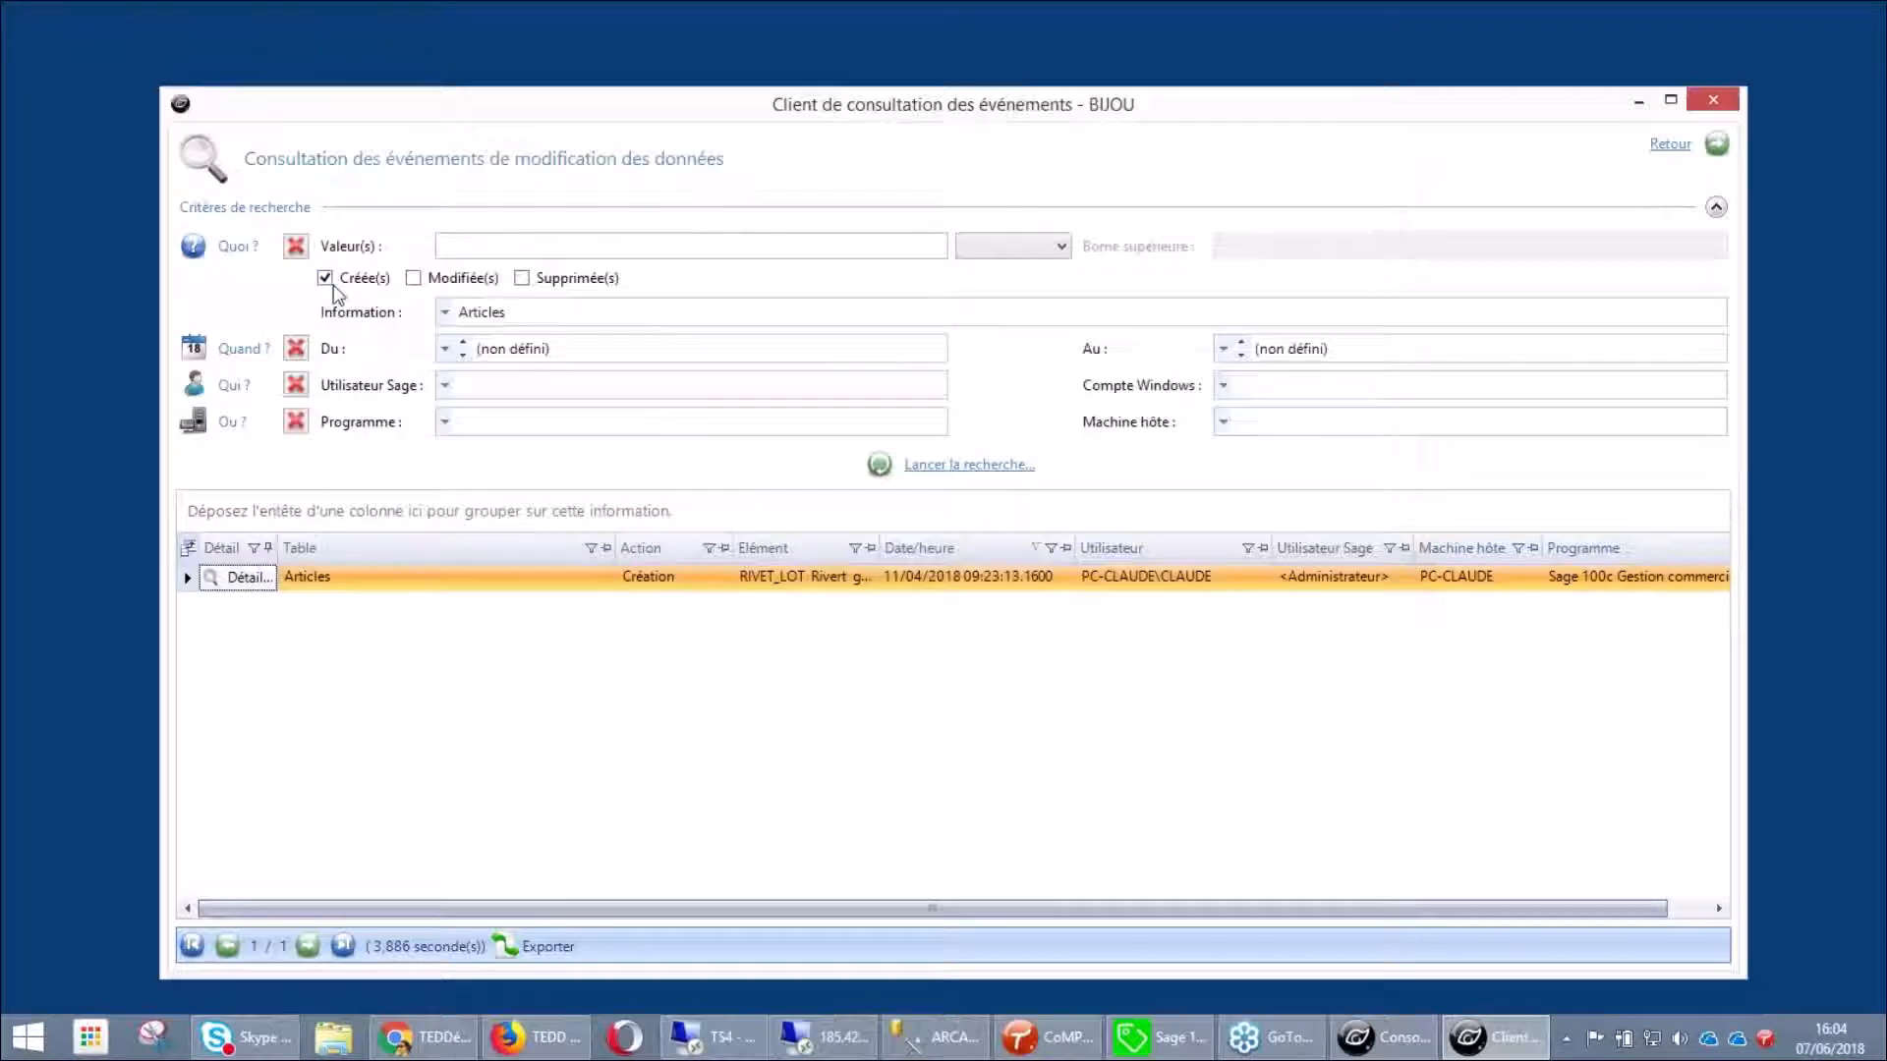
Search for deleted records only across all tables, returning 40 events
left_click(522, 279)
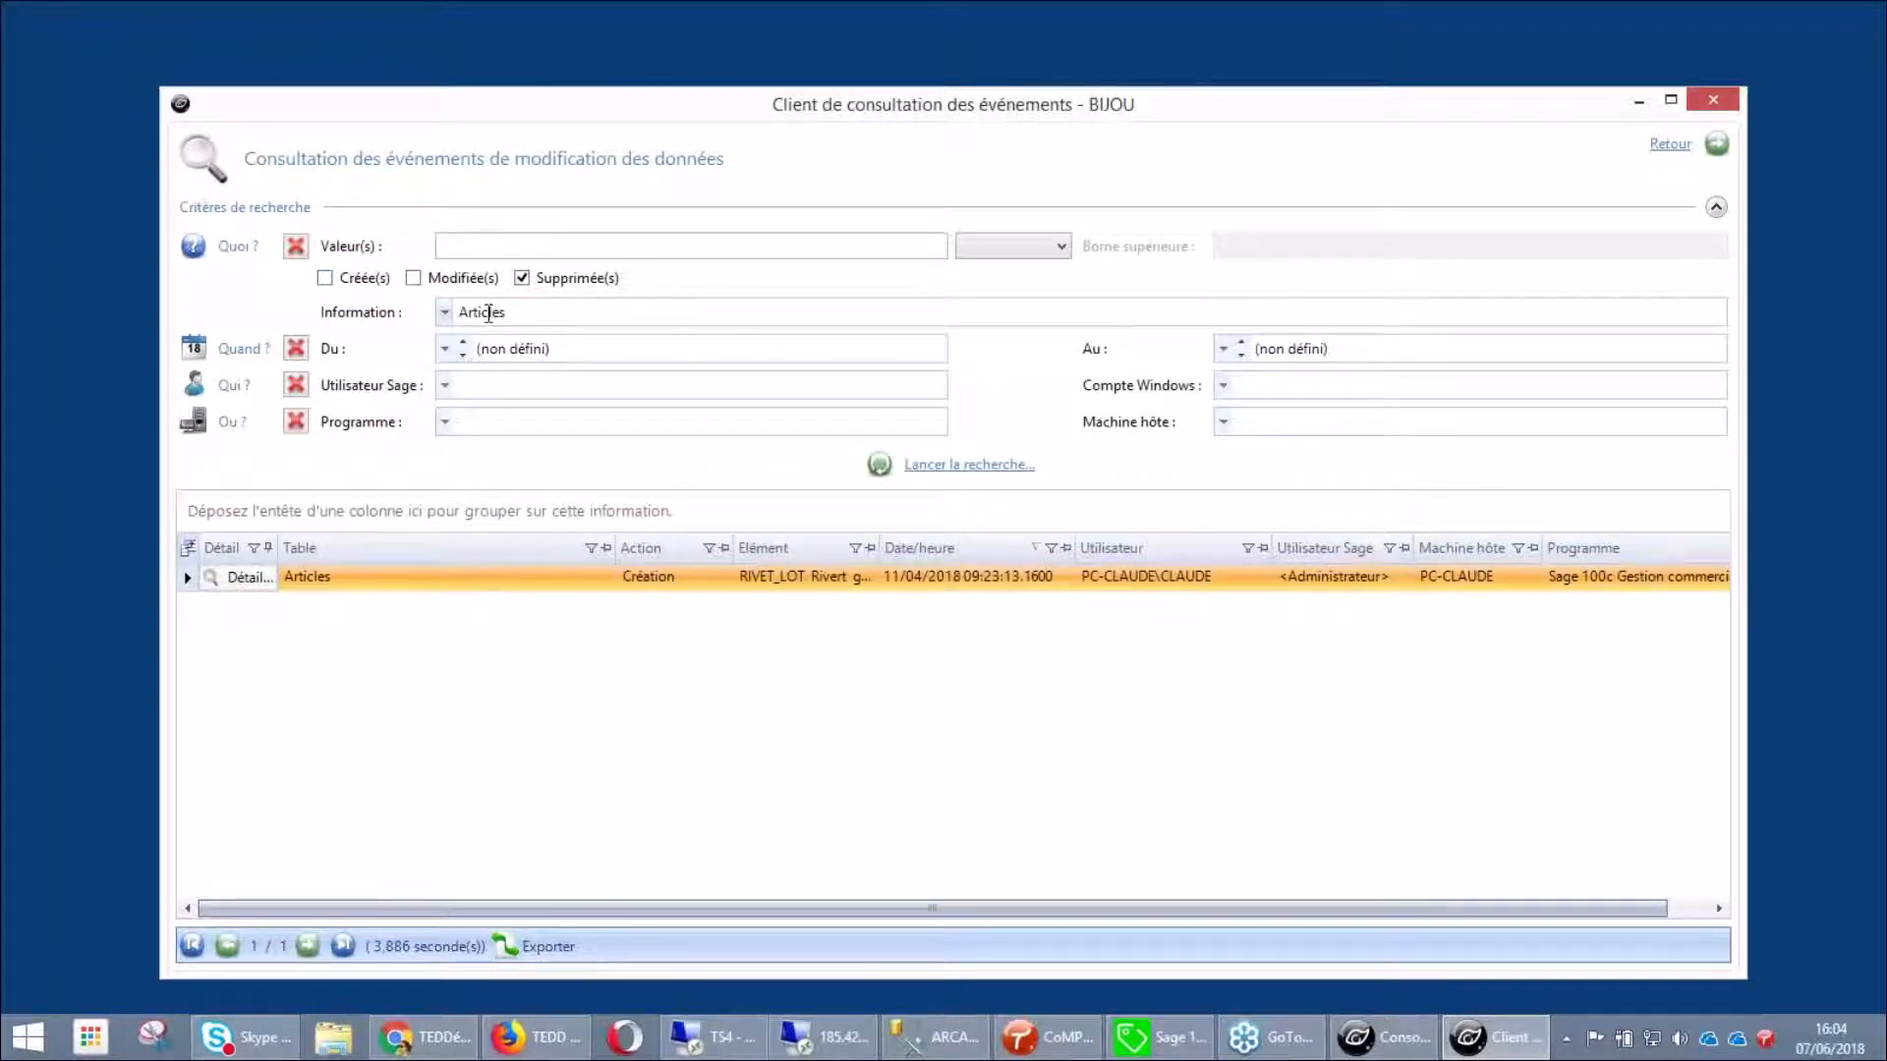
left_click(295, 246)
left_click(325, 278)
left_click(414, 278)
left_click(969, 464)
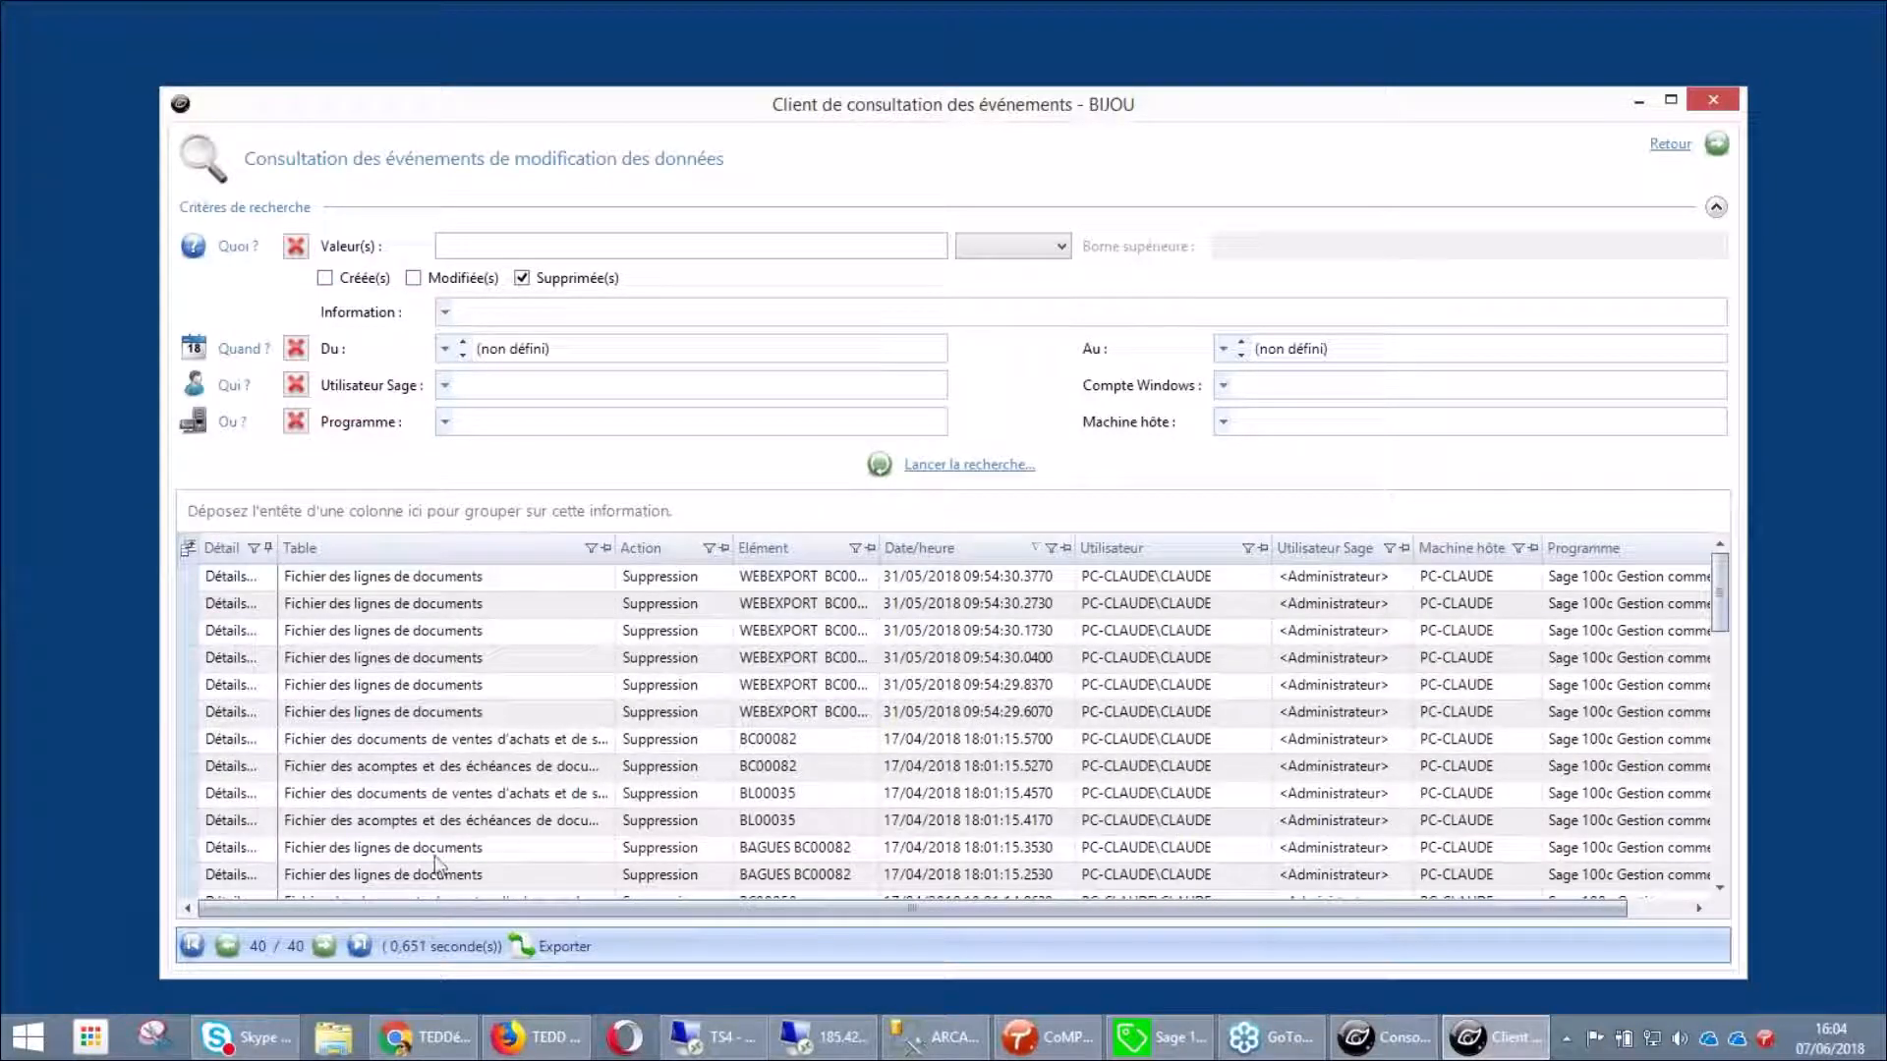
Inspect the details of the deleted BAGUES BC00082 document line, then close them
left_click(389, 857)
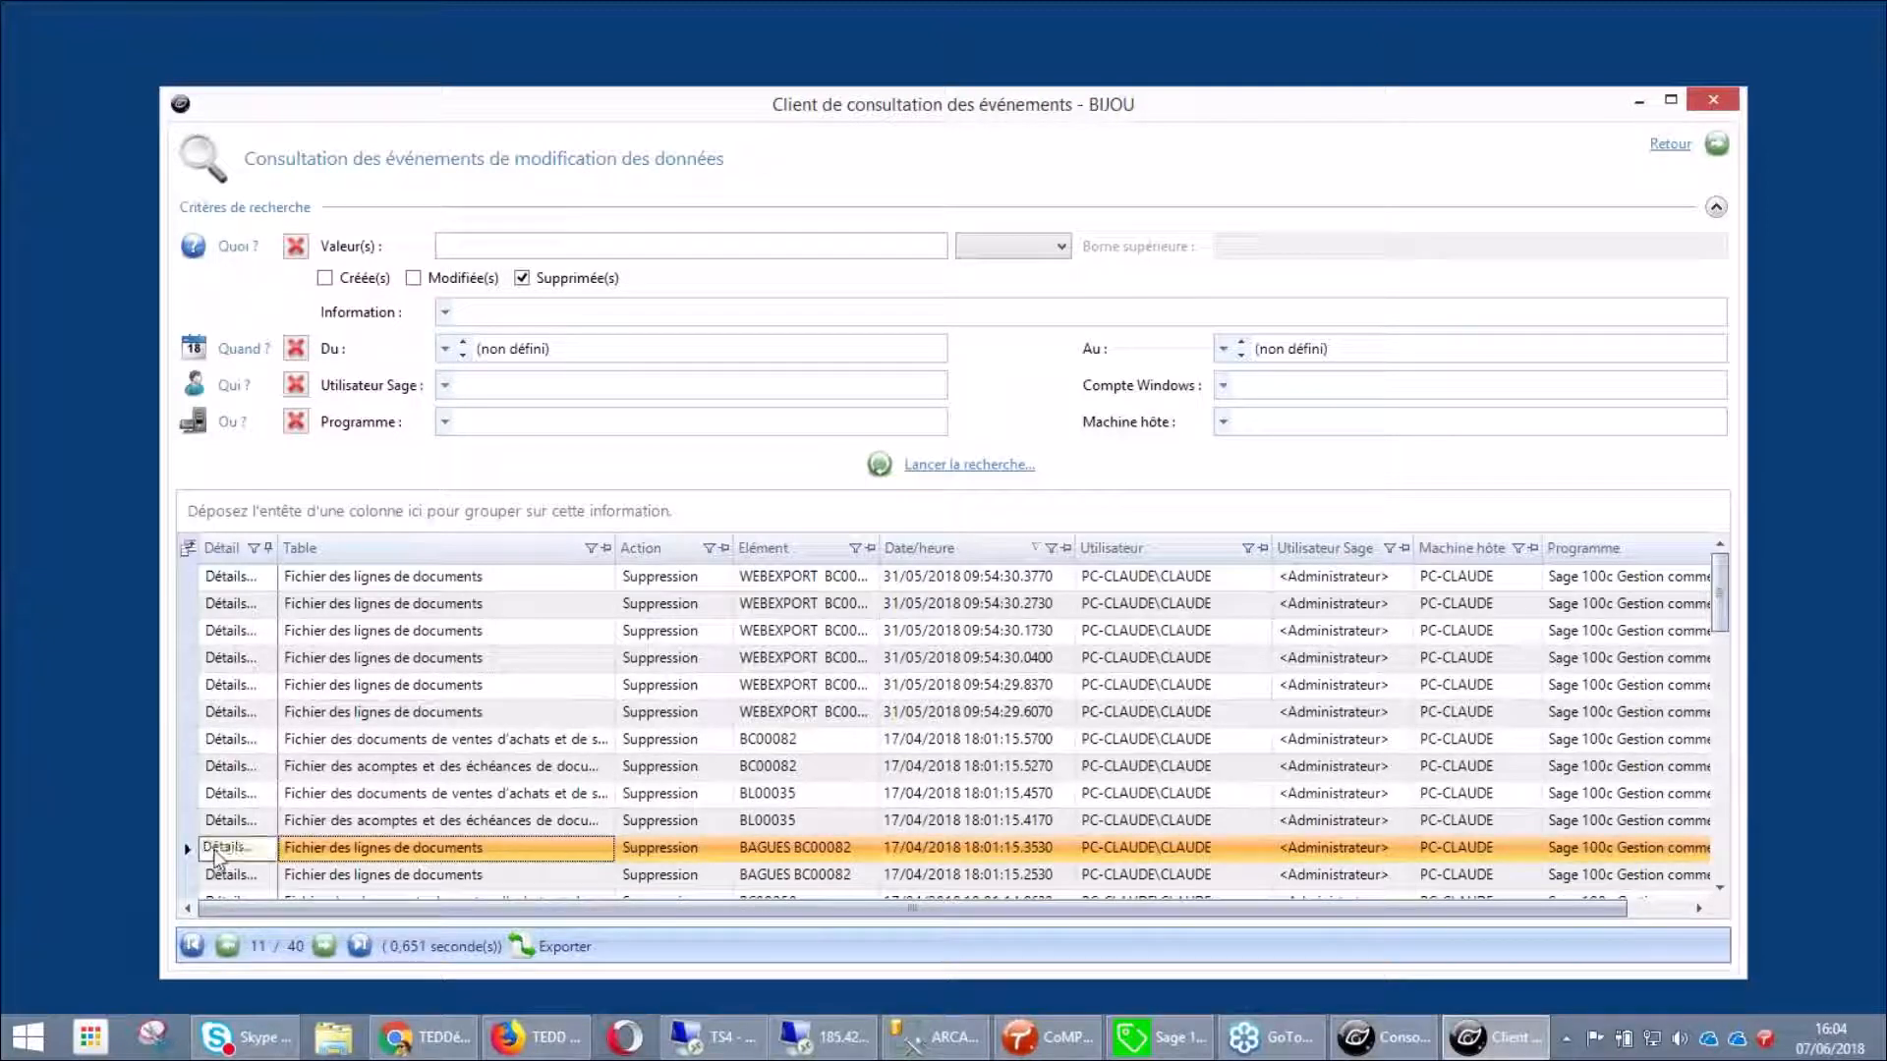
left_click(216, 853)
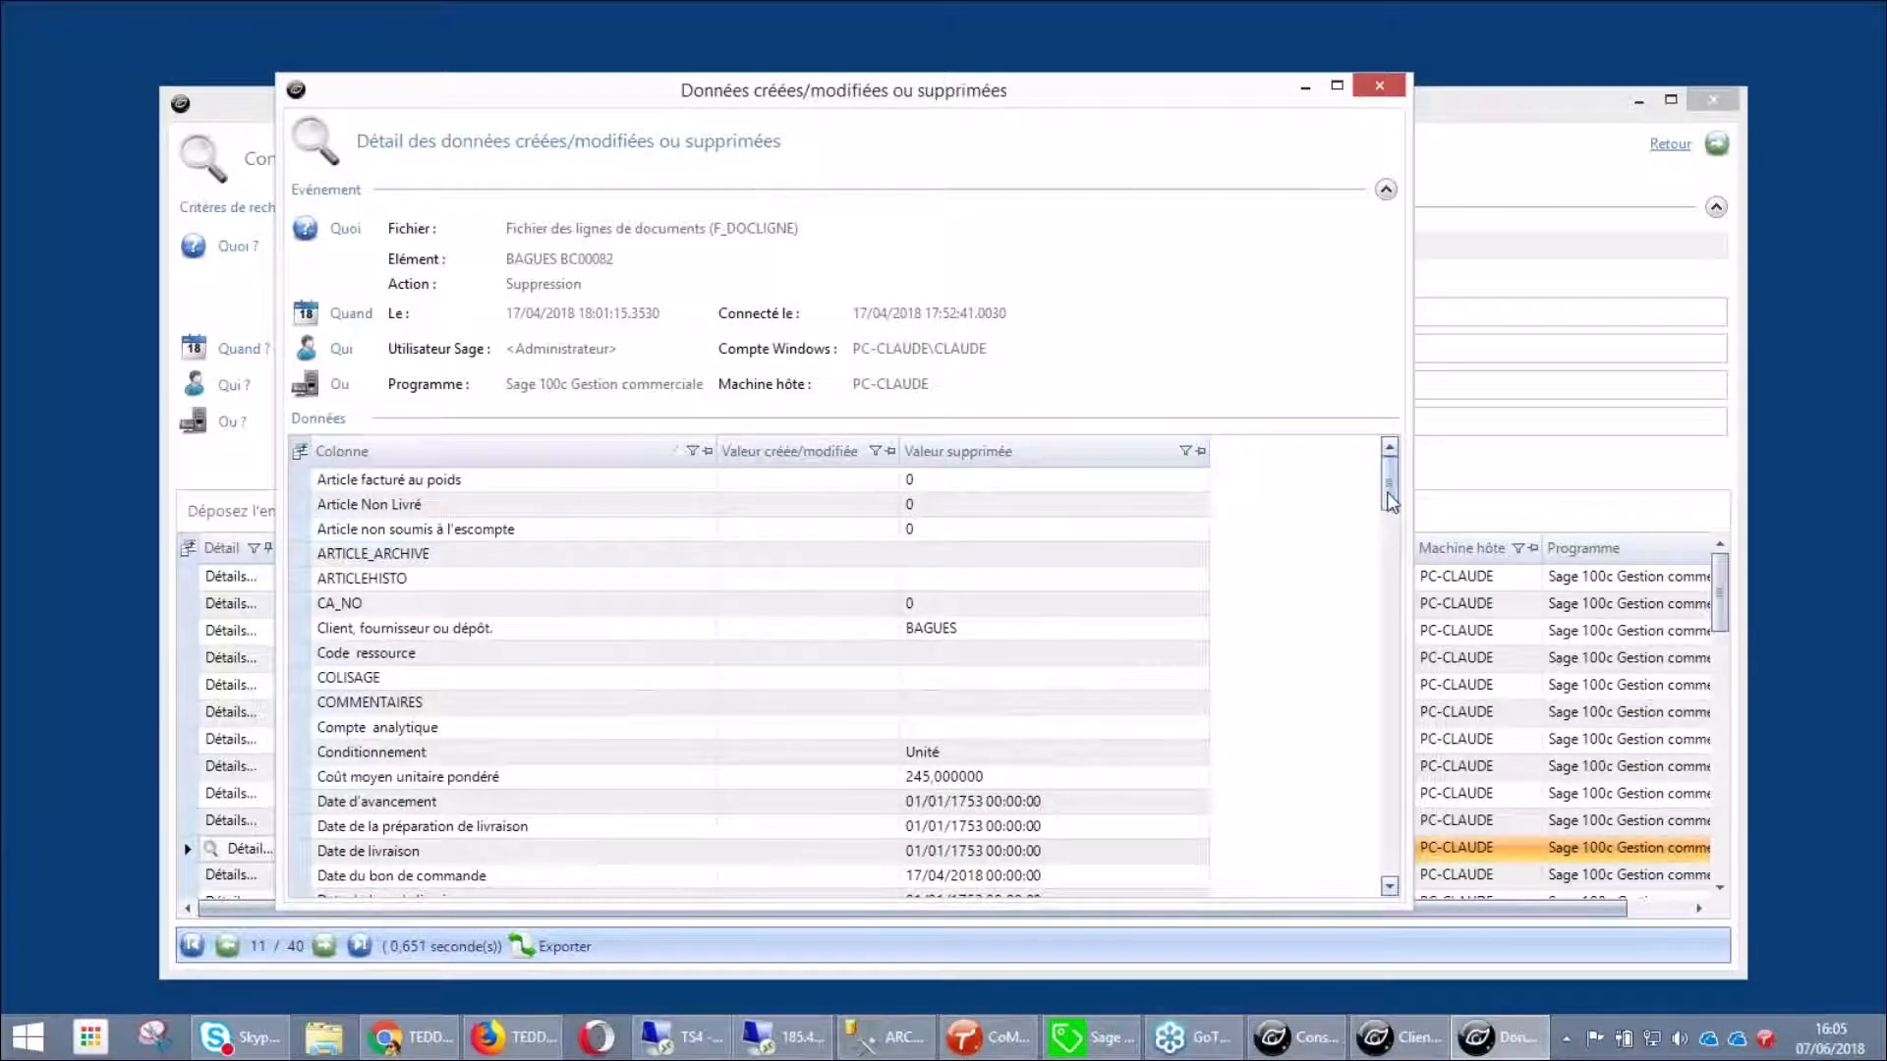
left_click_drag(1389, 491, 1398, 562)
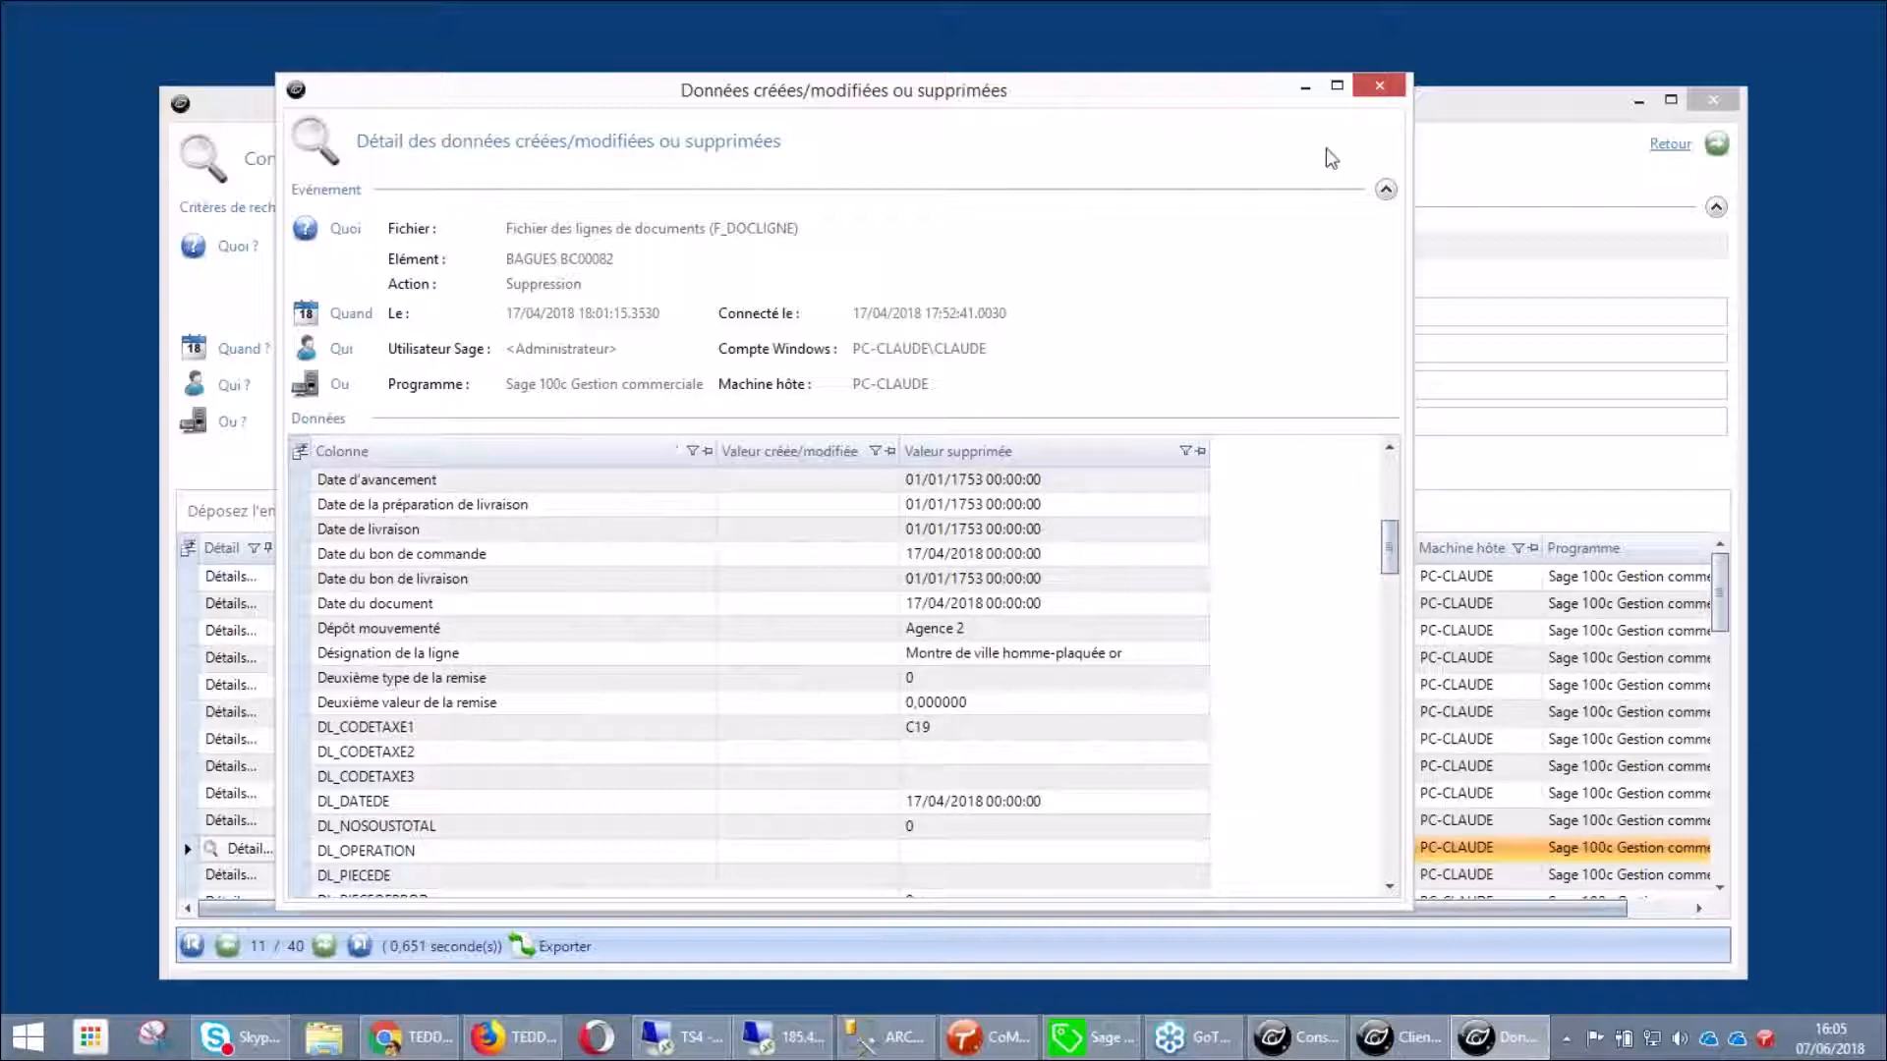
left_click(1379, 86)
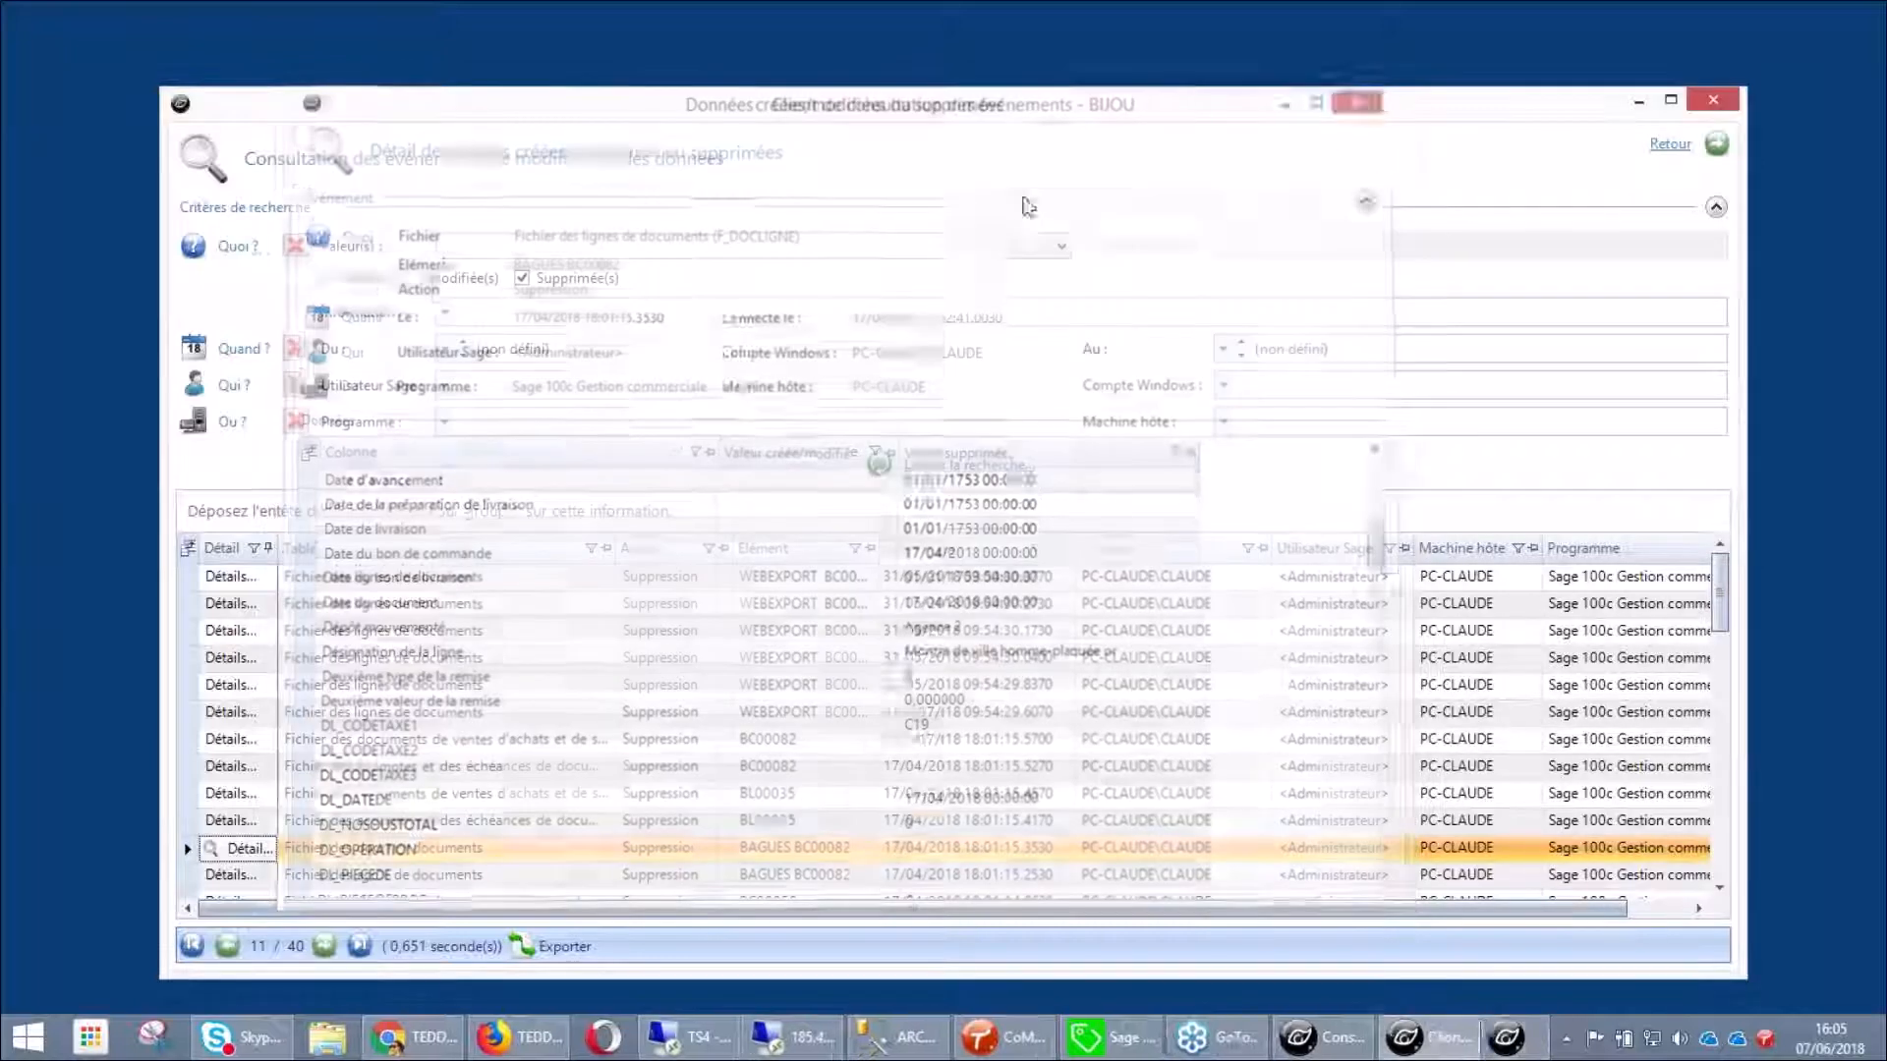
left_click(444, 385)
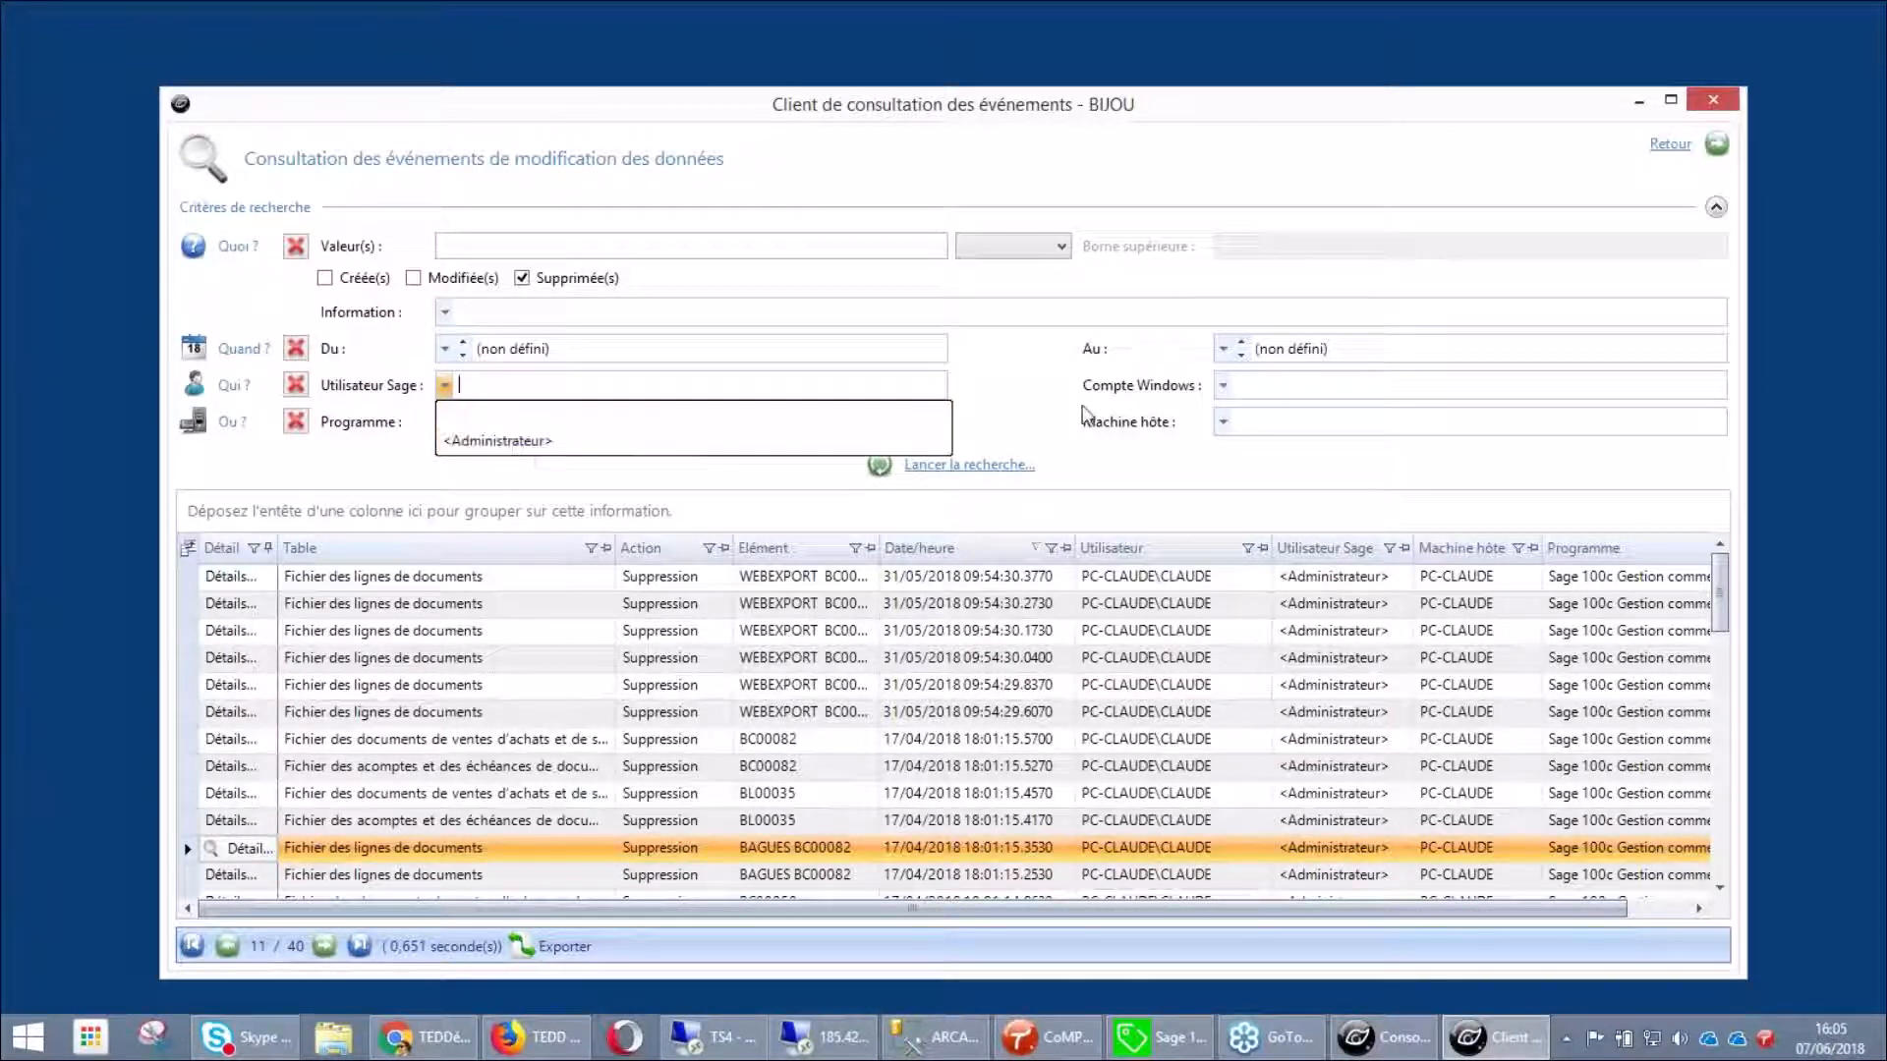
left_click(1226, 384)
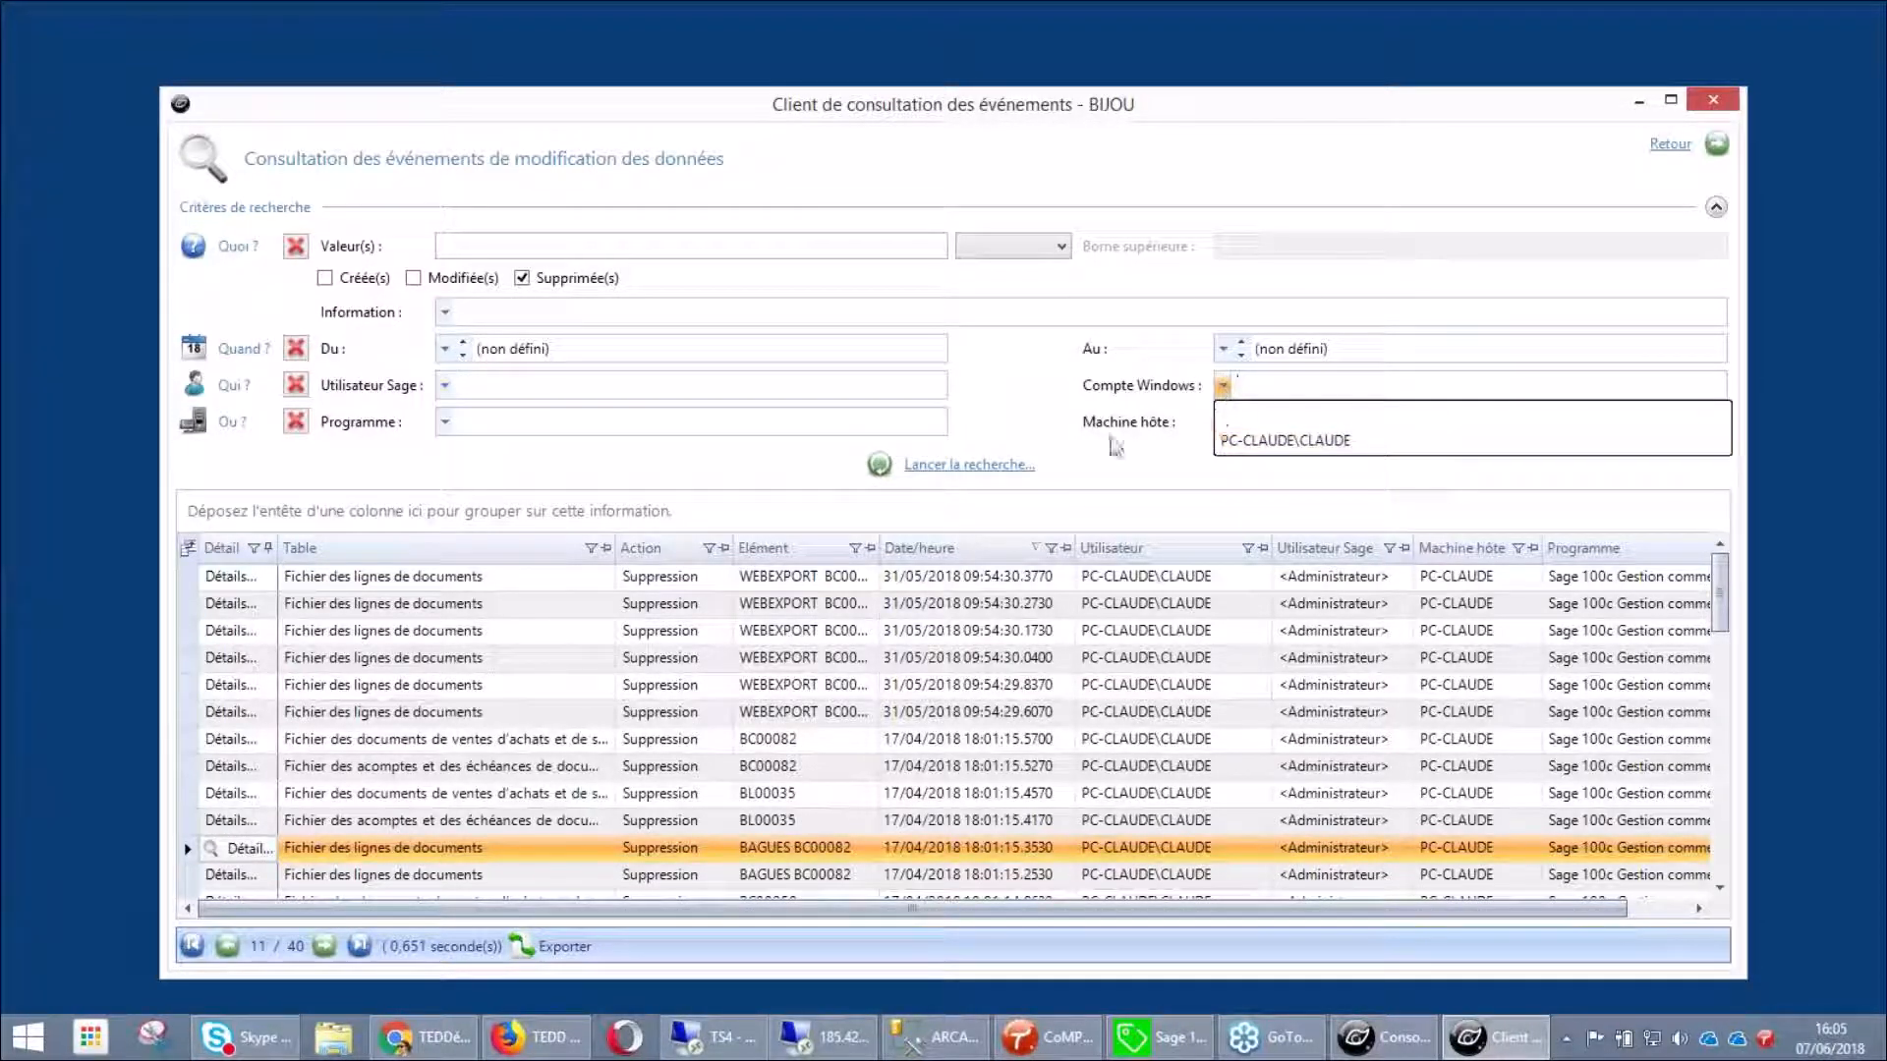
left_click(1111, 441)
left_click(444, 422)
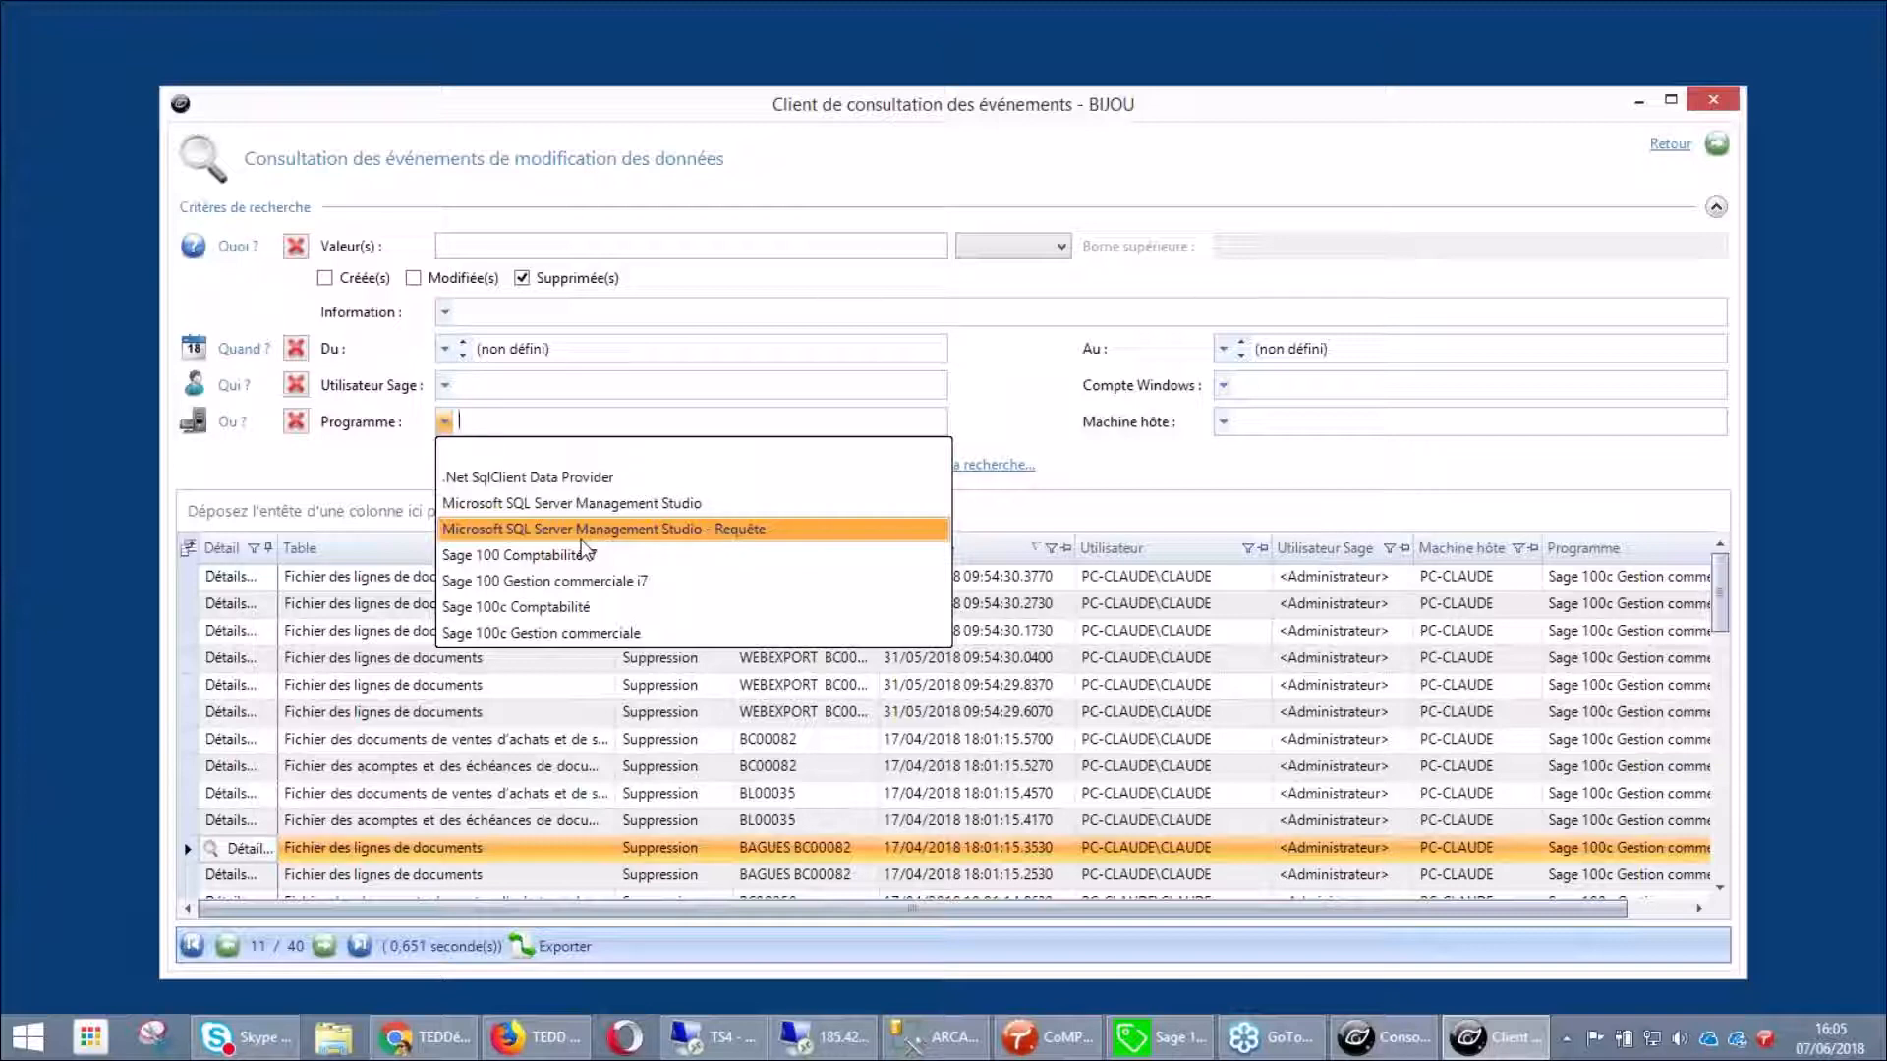
left_click(400, 474)
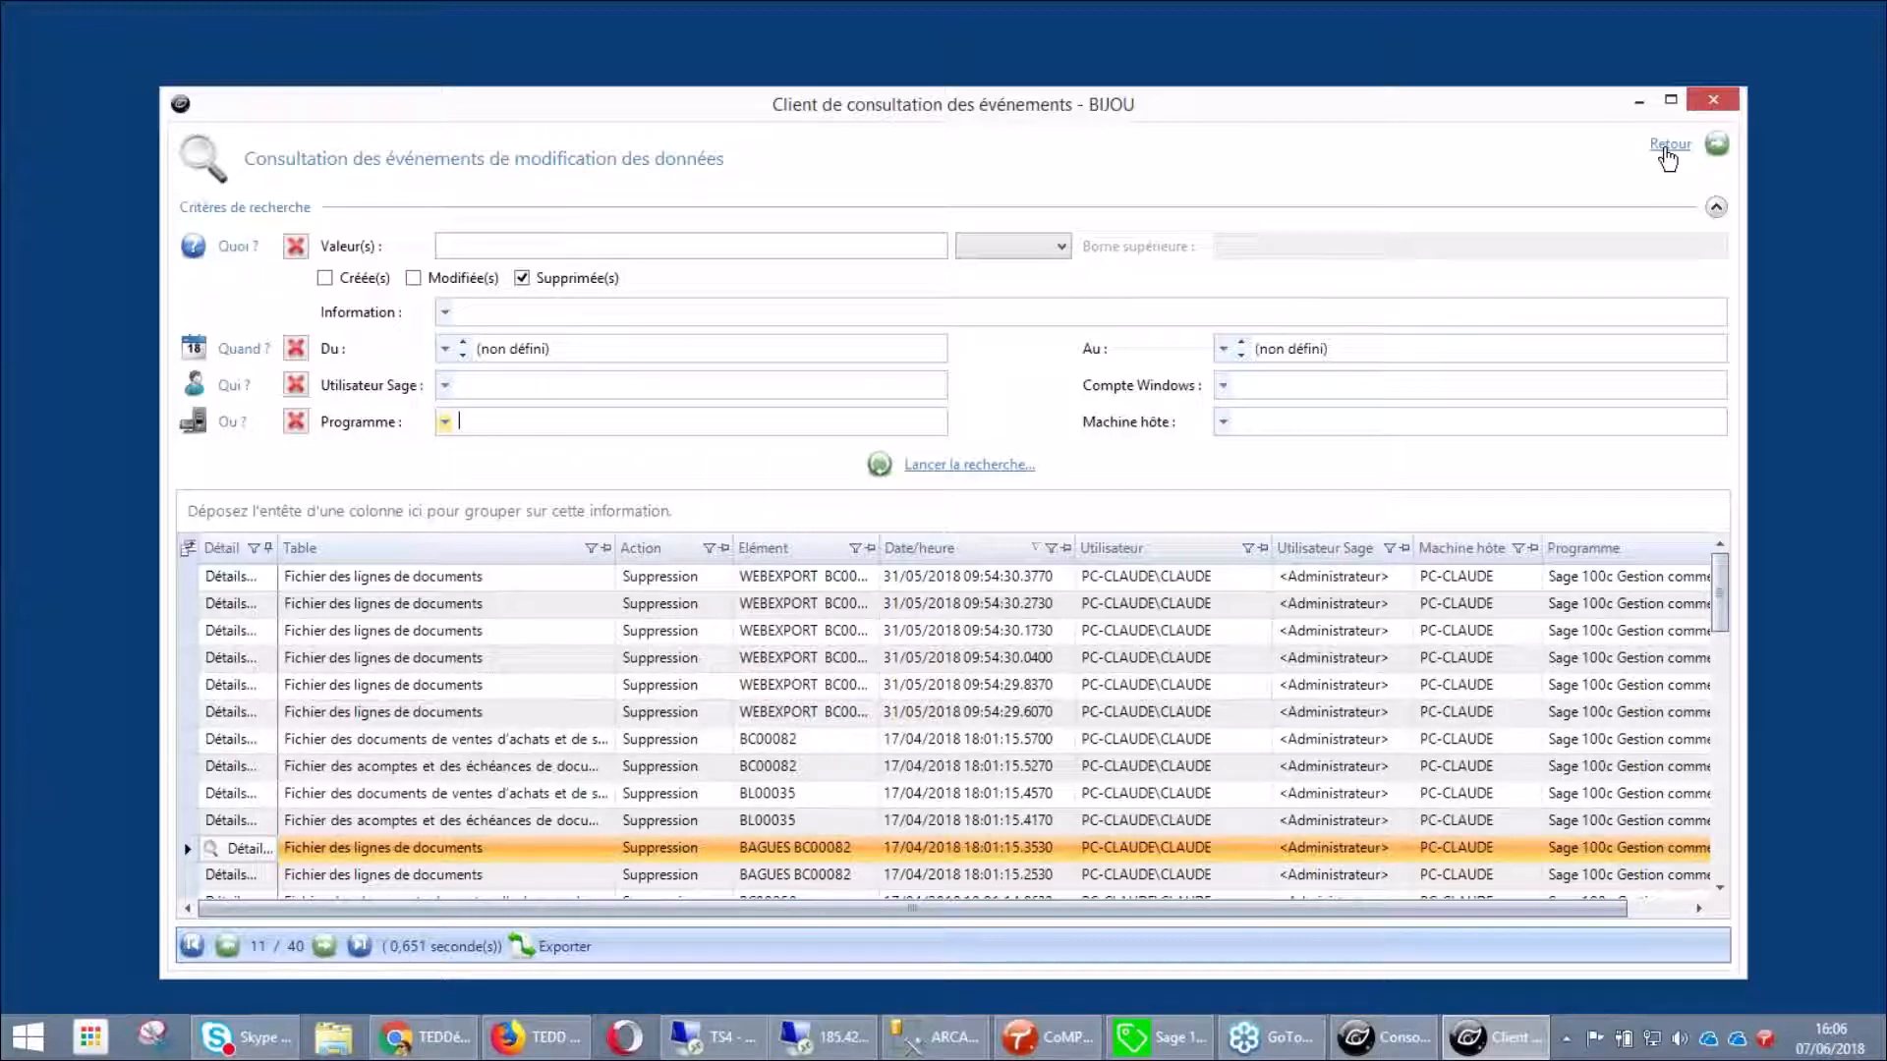
Return to BIJOU's summary (392 journal events) and bring the TEDDémo login page forward
left_click(1668, 148)
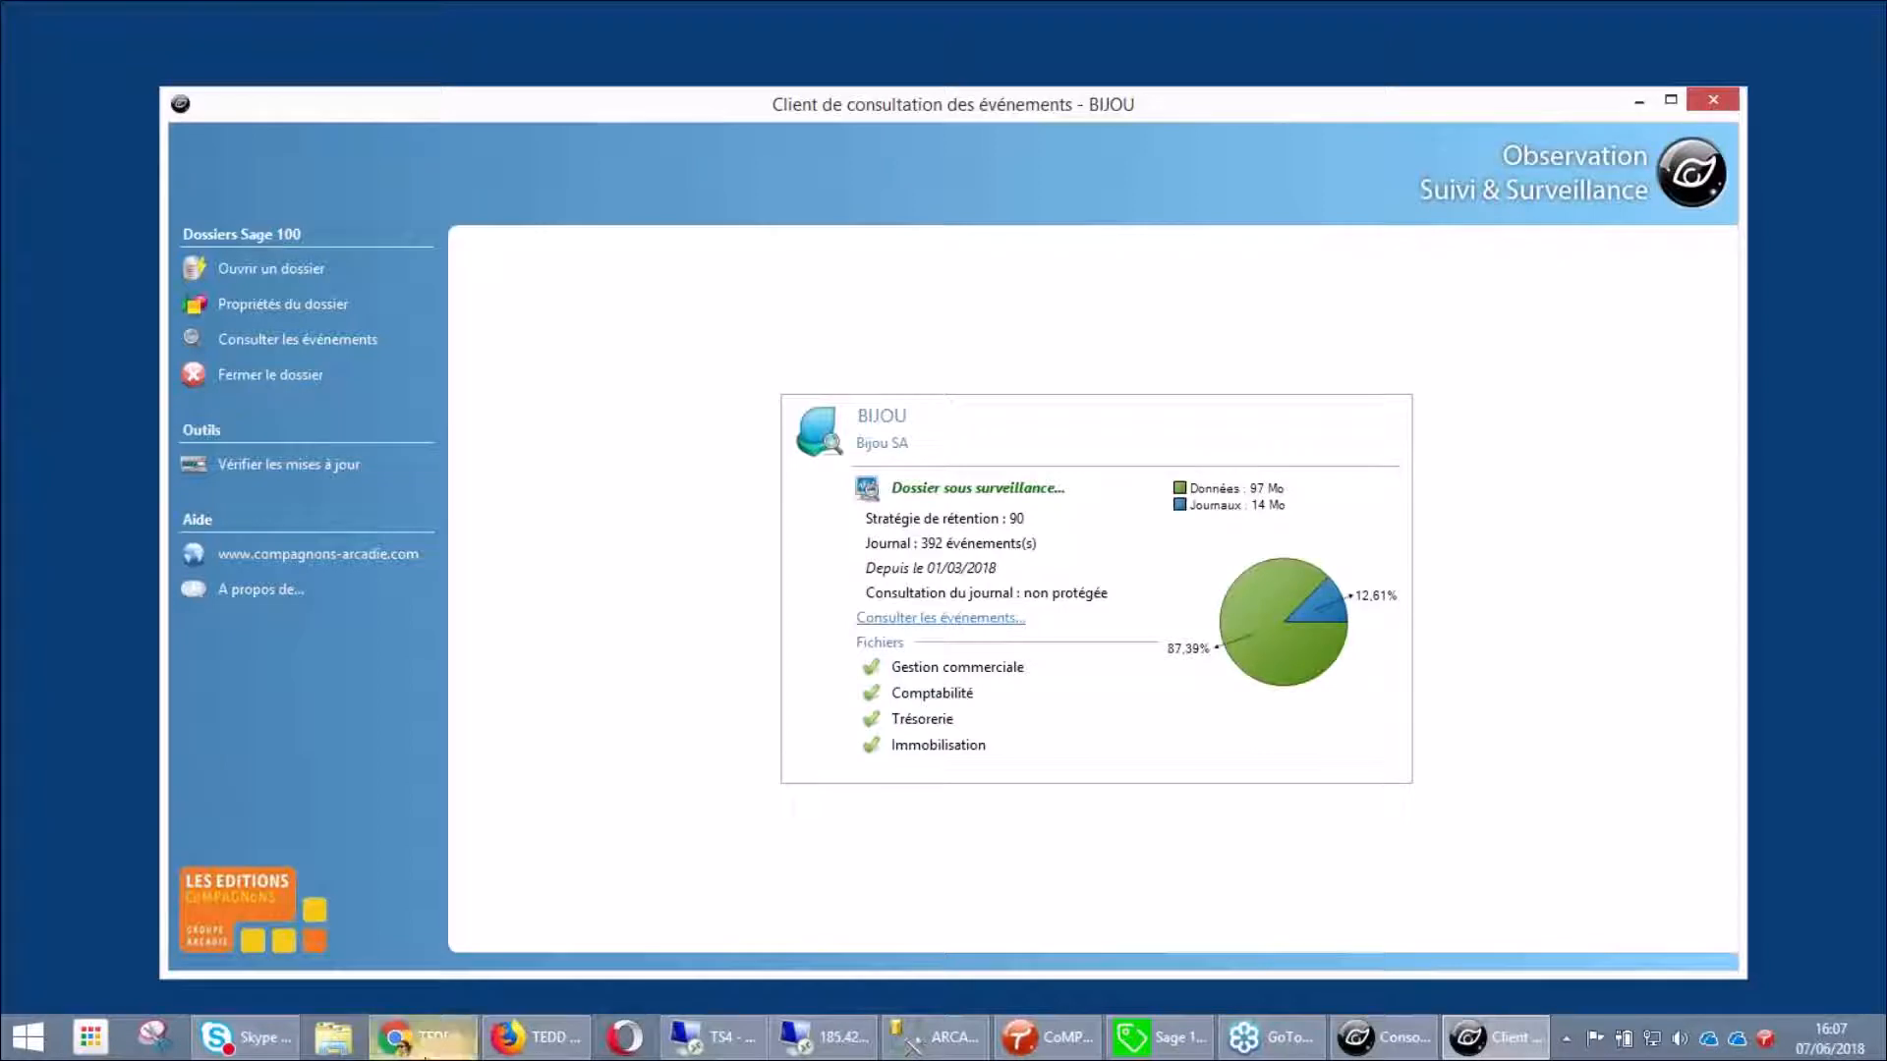
left_click(396, 1037)
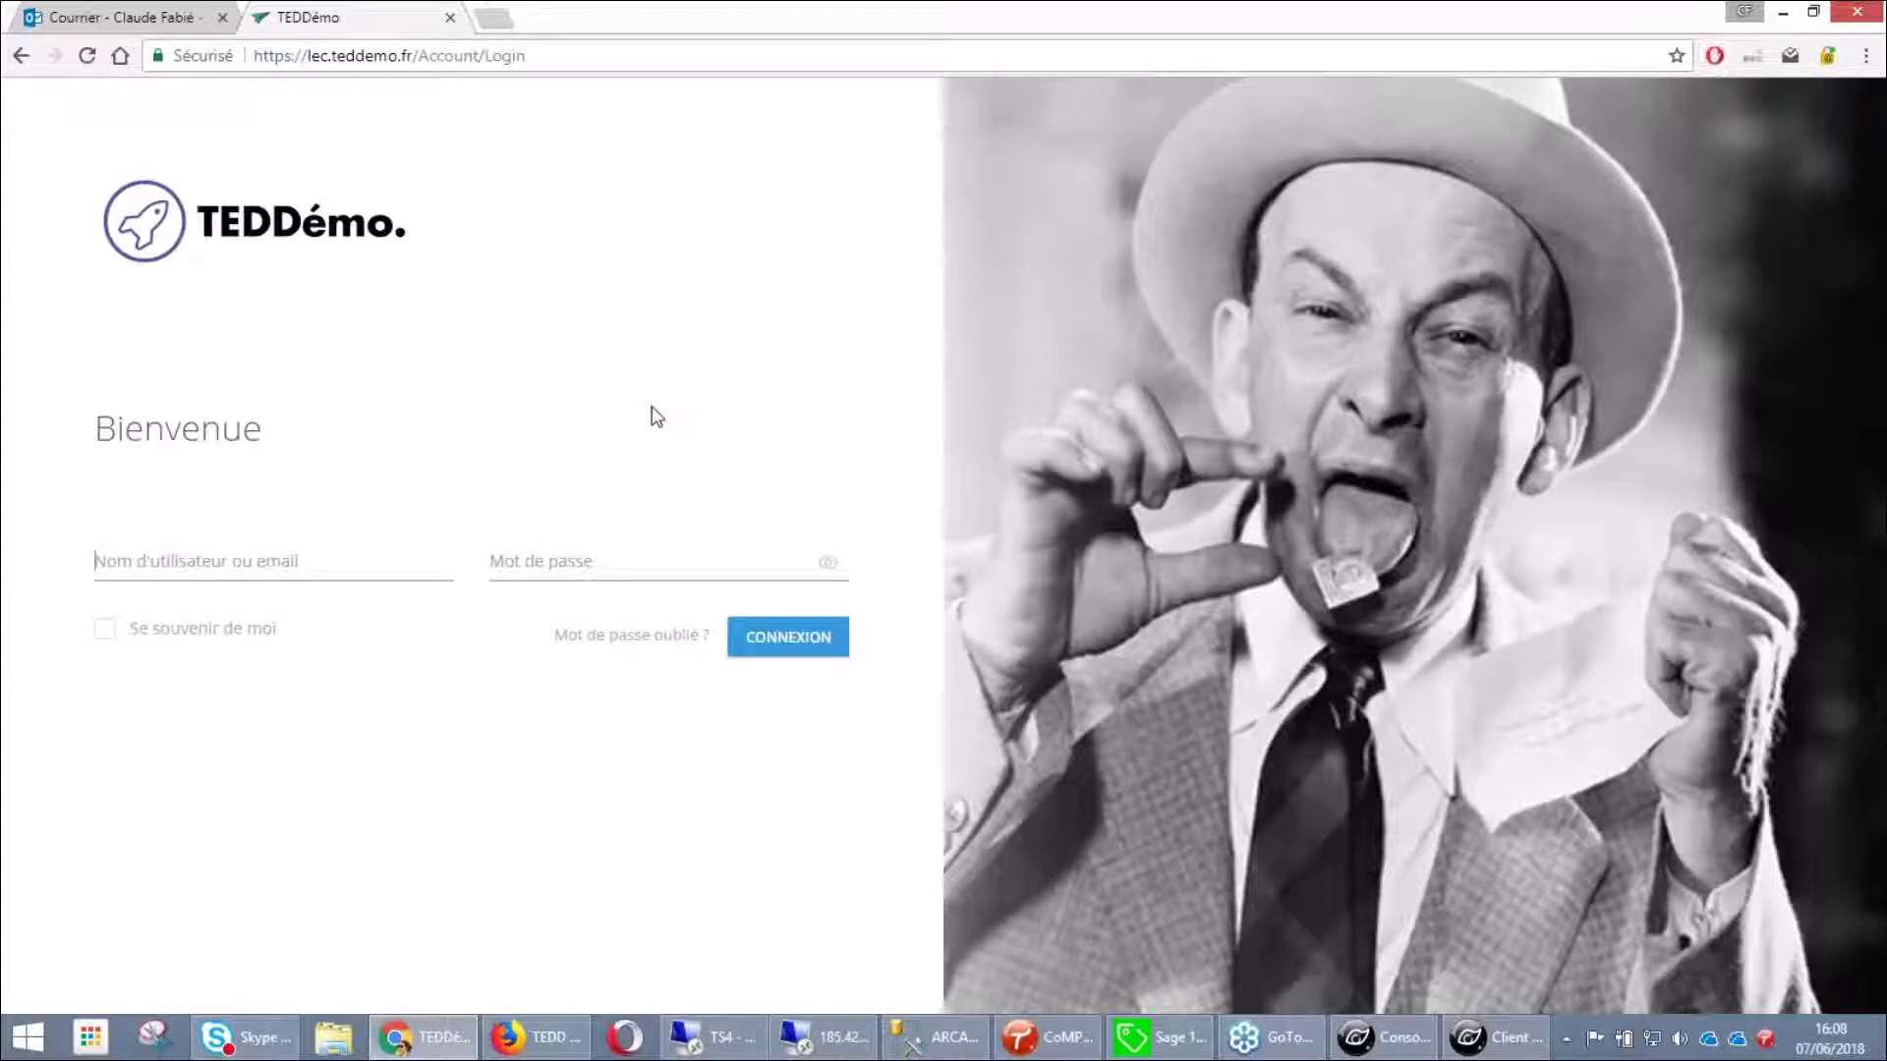
Log in to TEDDémo as the lowercase admin user with the account password
type("ADMI")
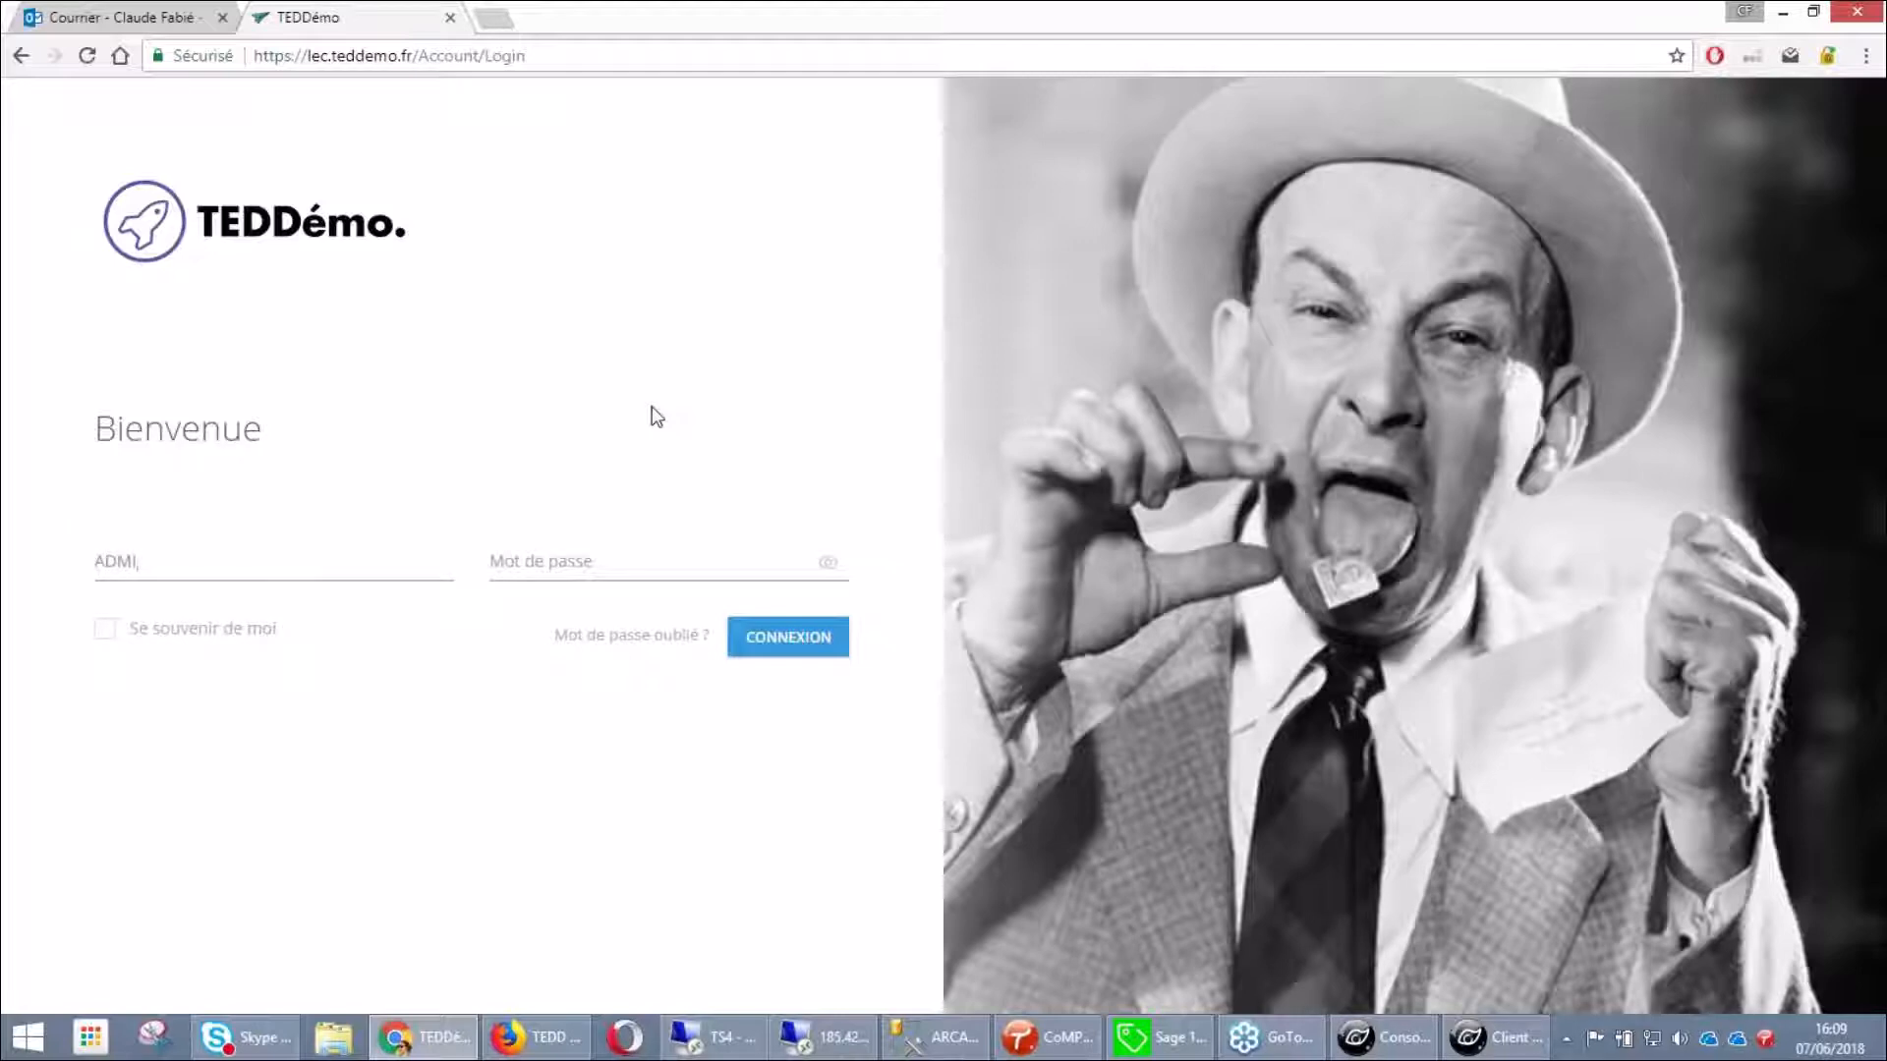
key("BackSpace")
key("BackSpace")
key("BackSpace")
key("BackSpace")
key("Caps_Lock")
type("admin")
key("Tab")
type("••••••••")
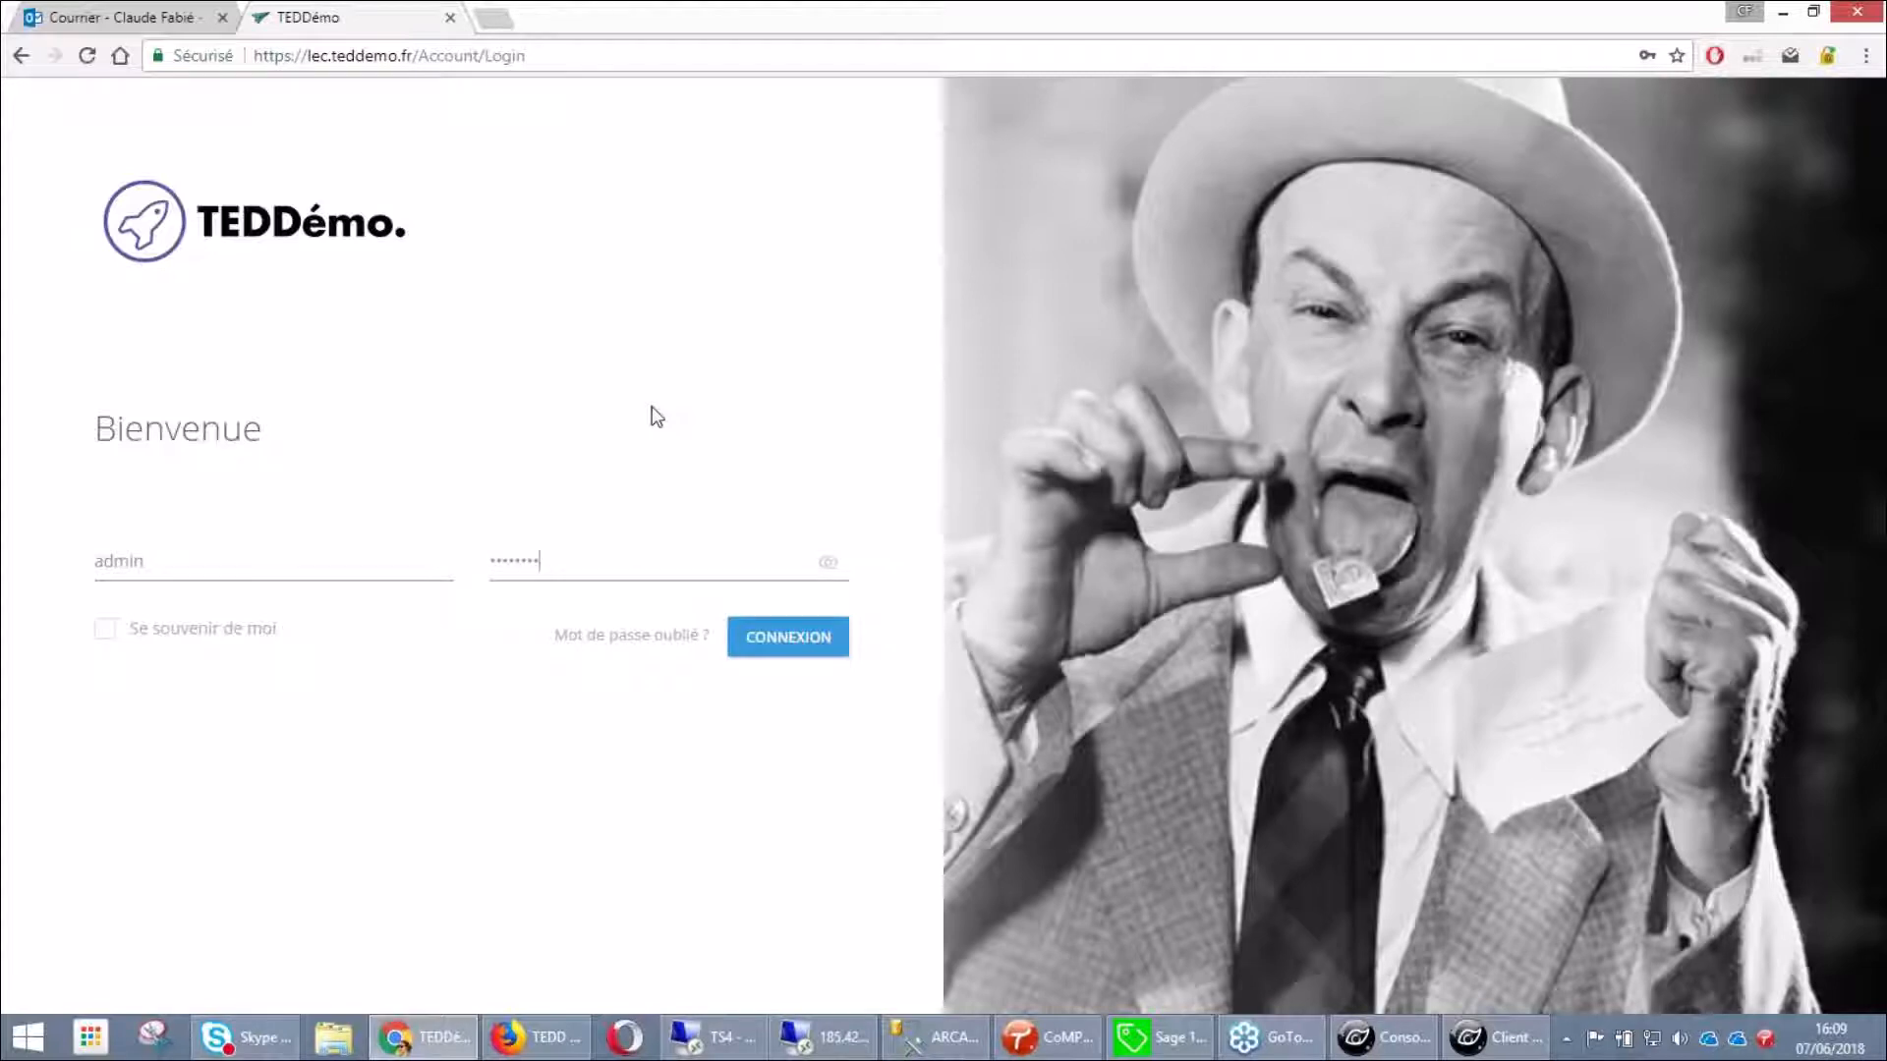
key("Return")
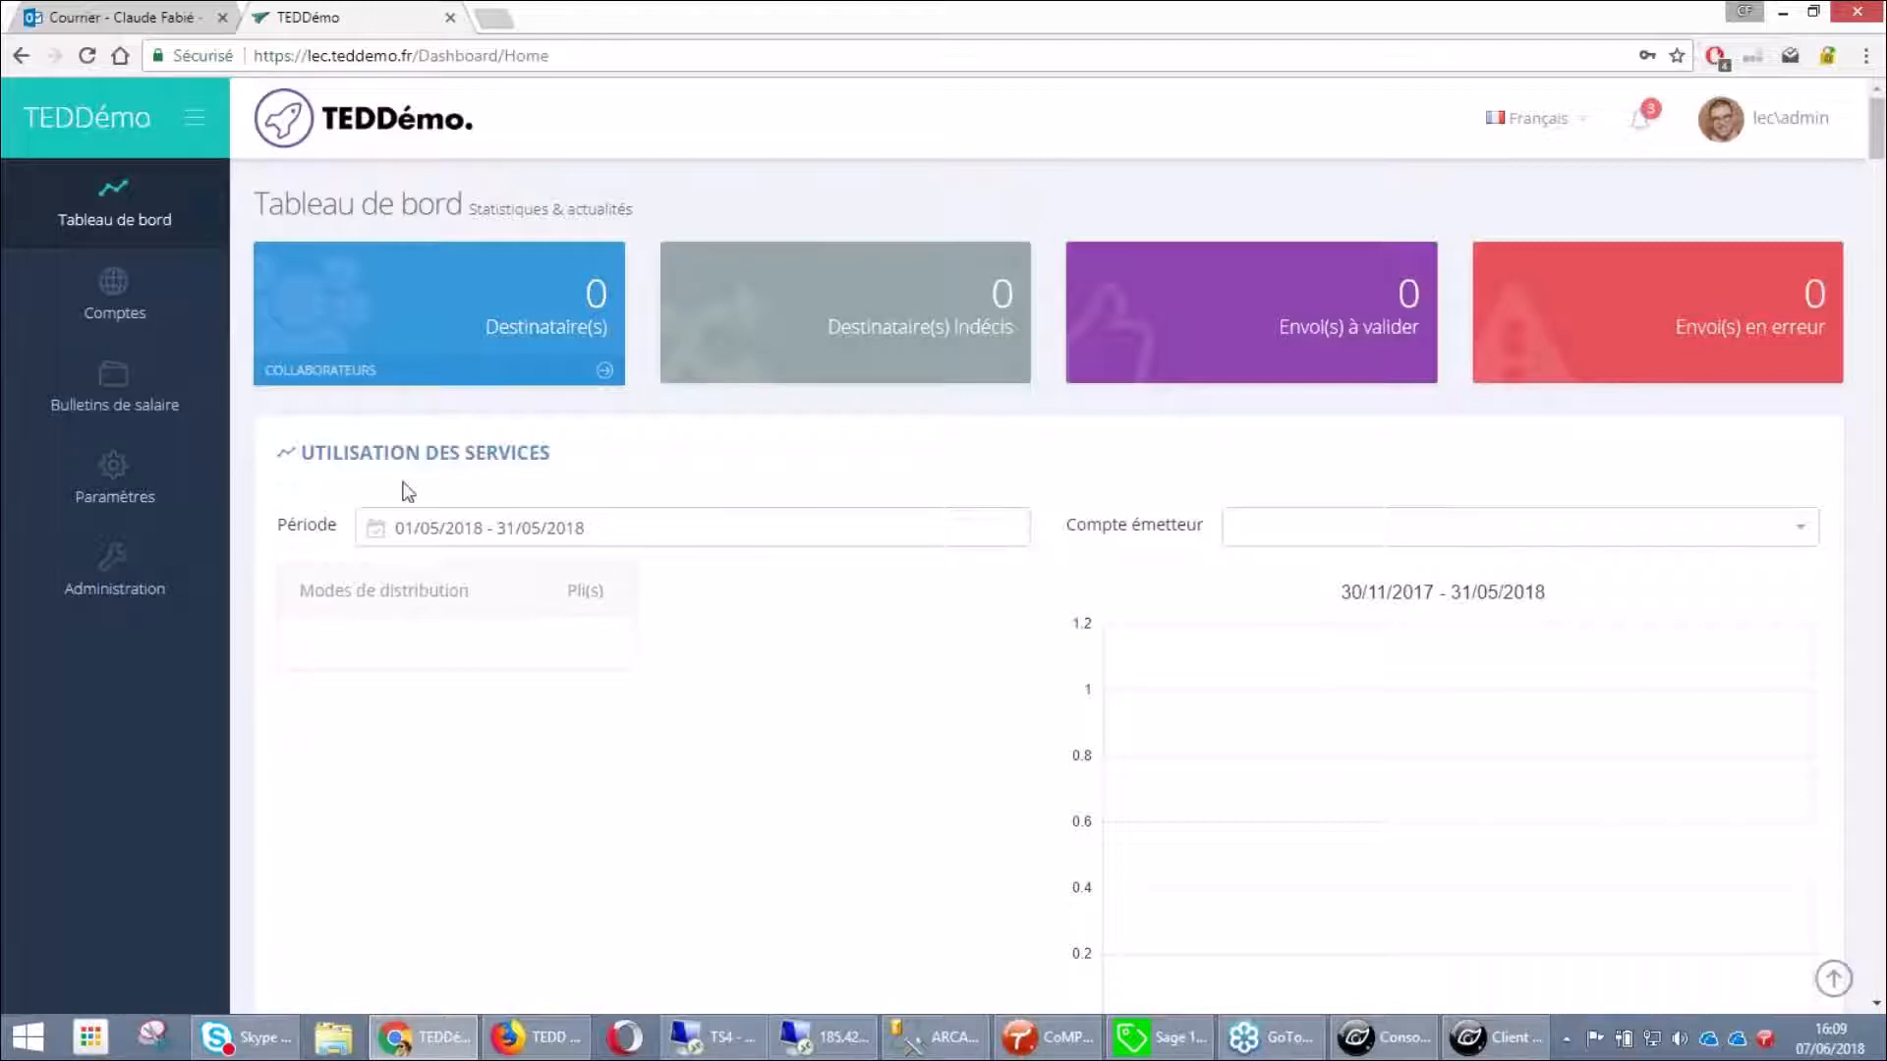
Open Paramètres > Mon entreprise > Utilisateurs, showing one Utilisateur and one Administrateur account
left_click(144, 492)
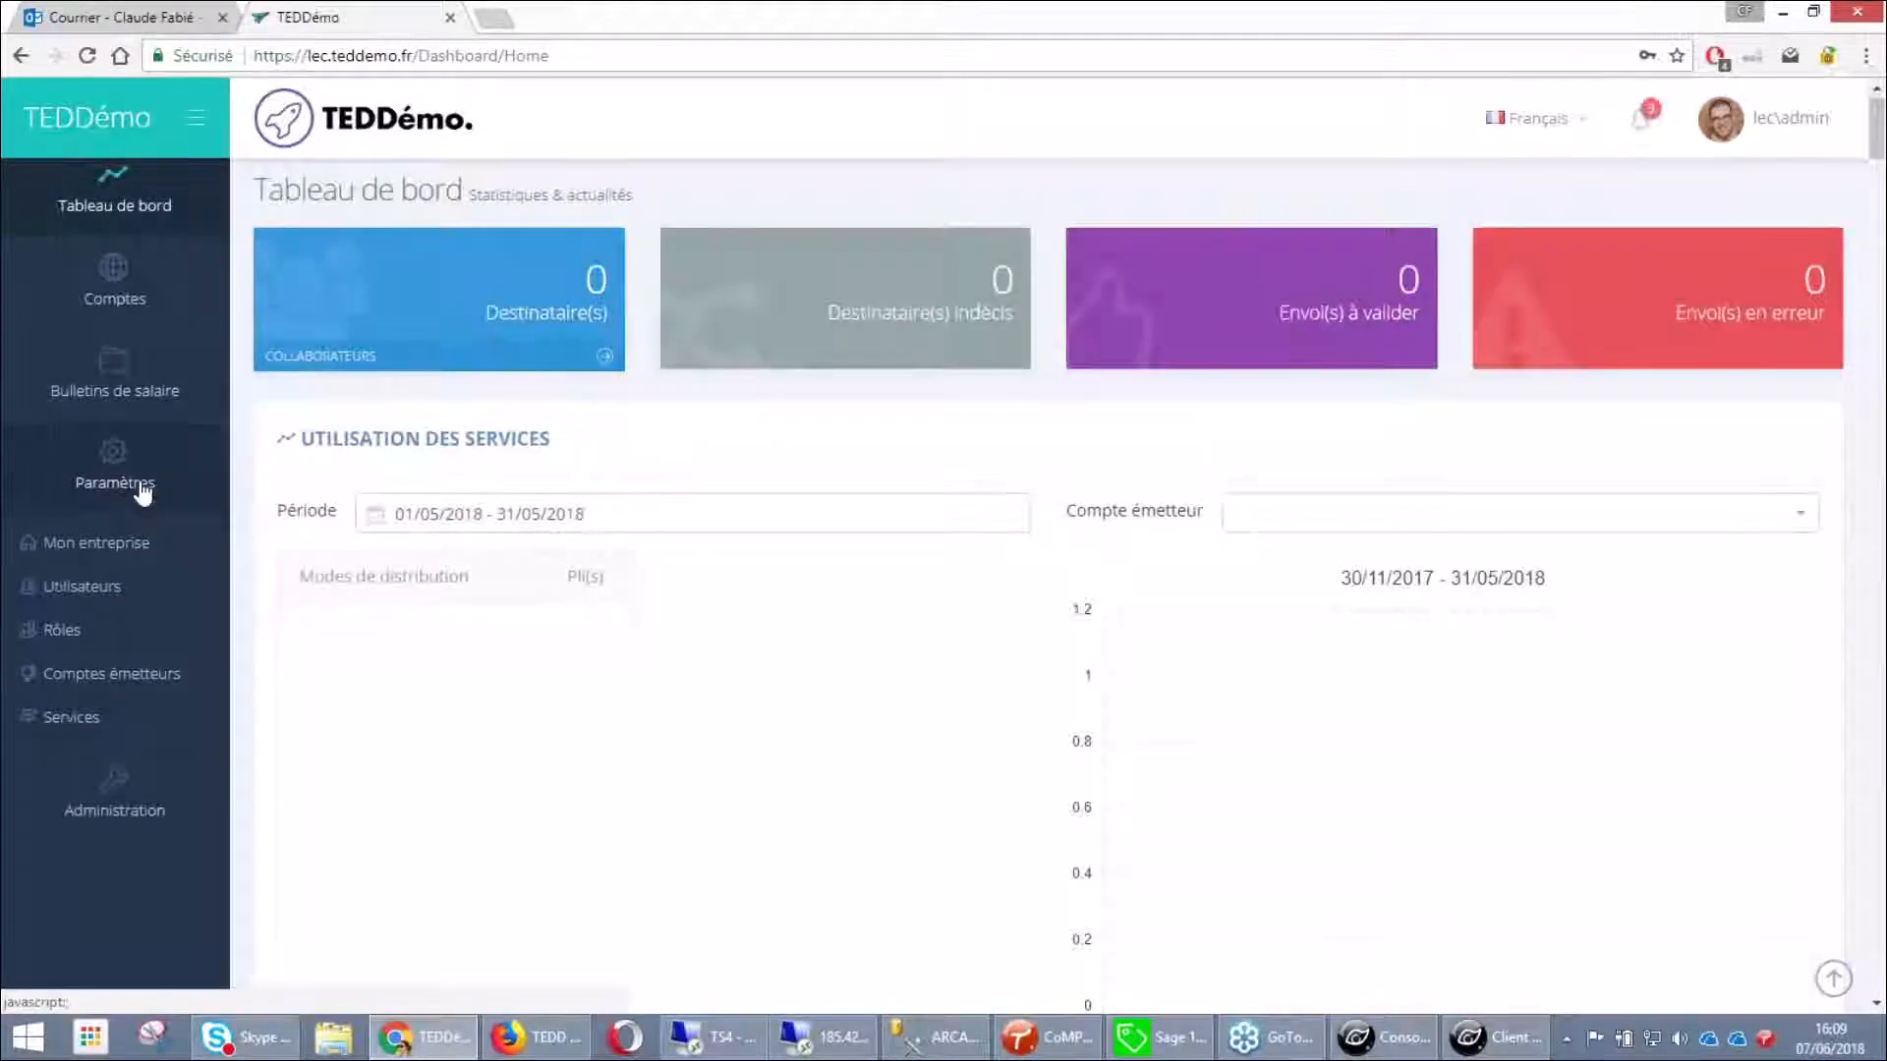
scroll(135, 569, "down", 1)
left_click(123, 521)
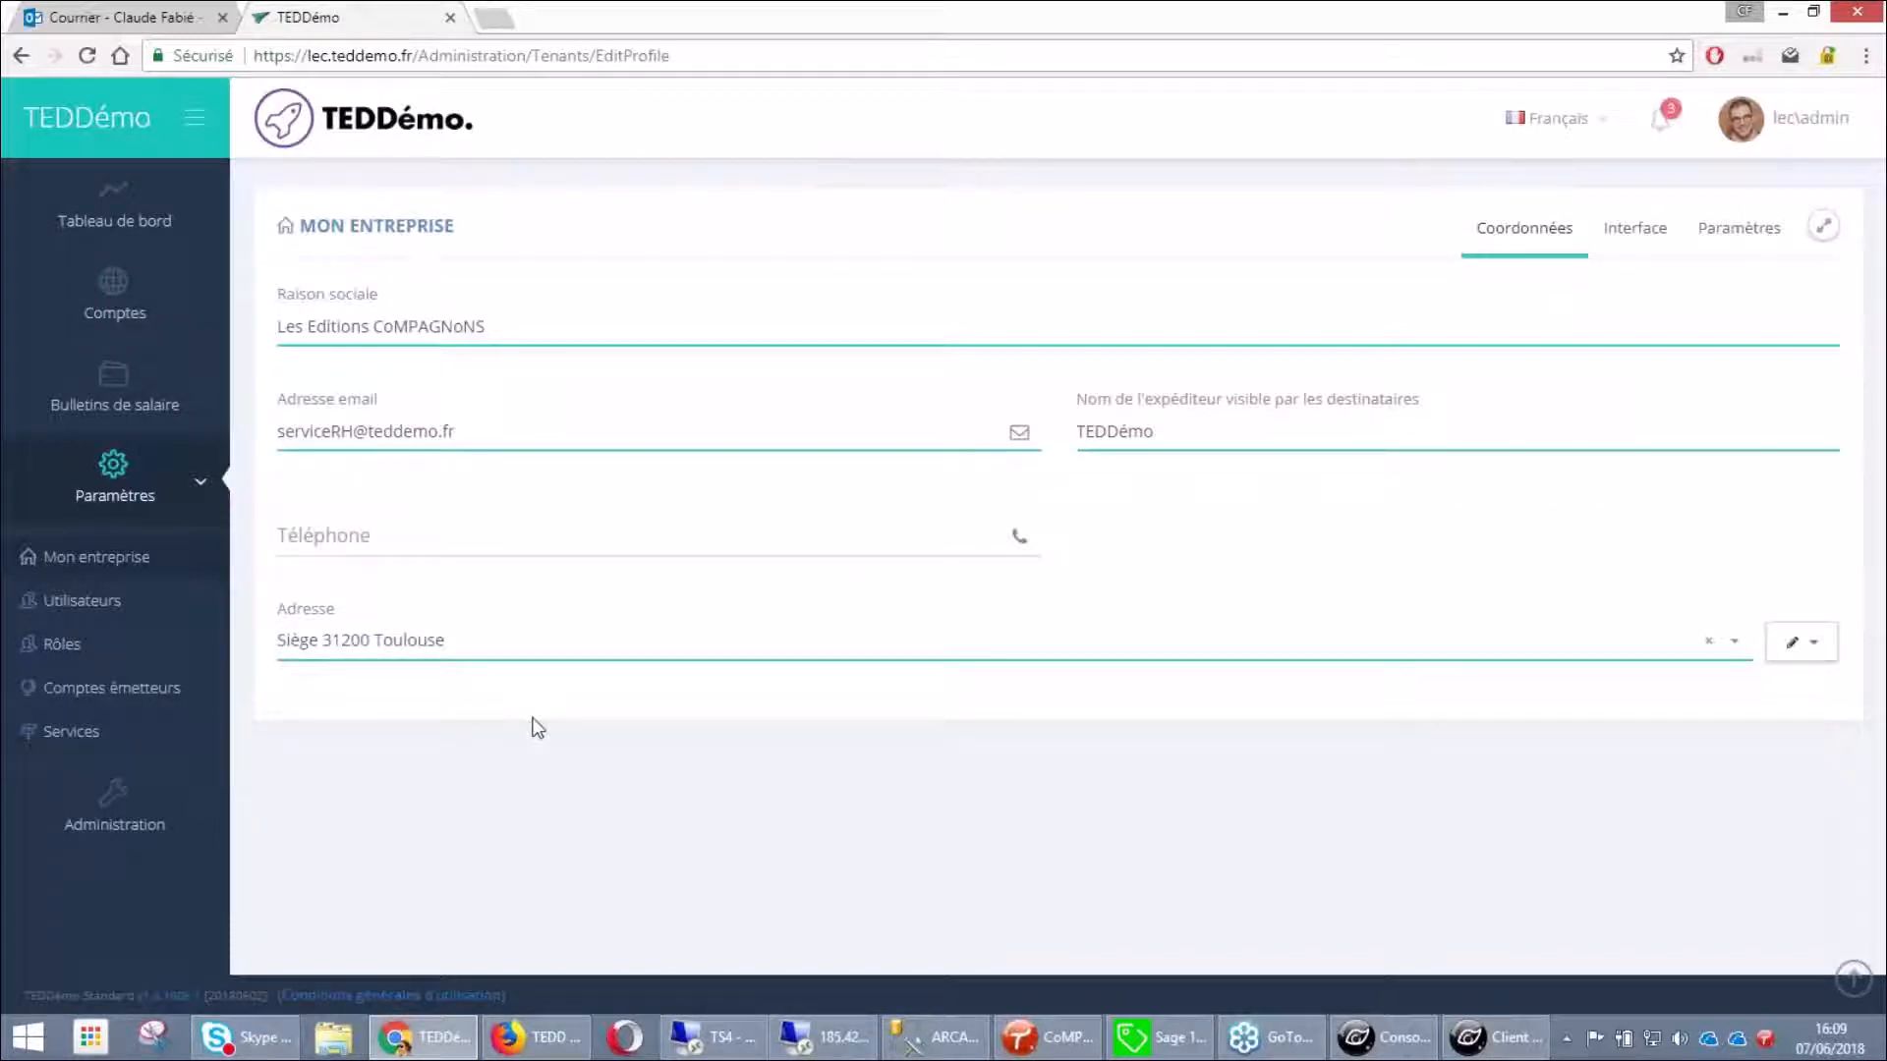
left_click(94, 602)
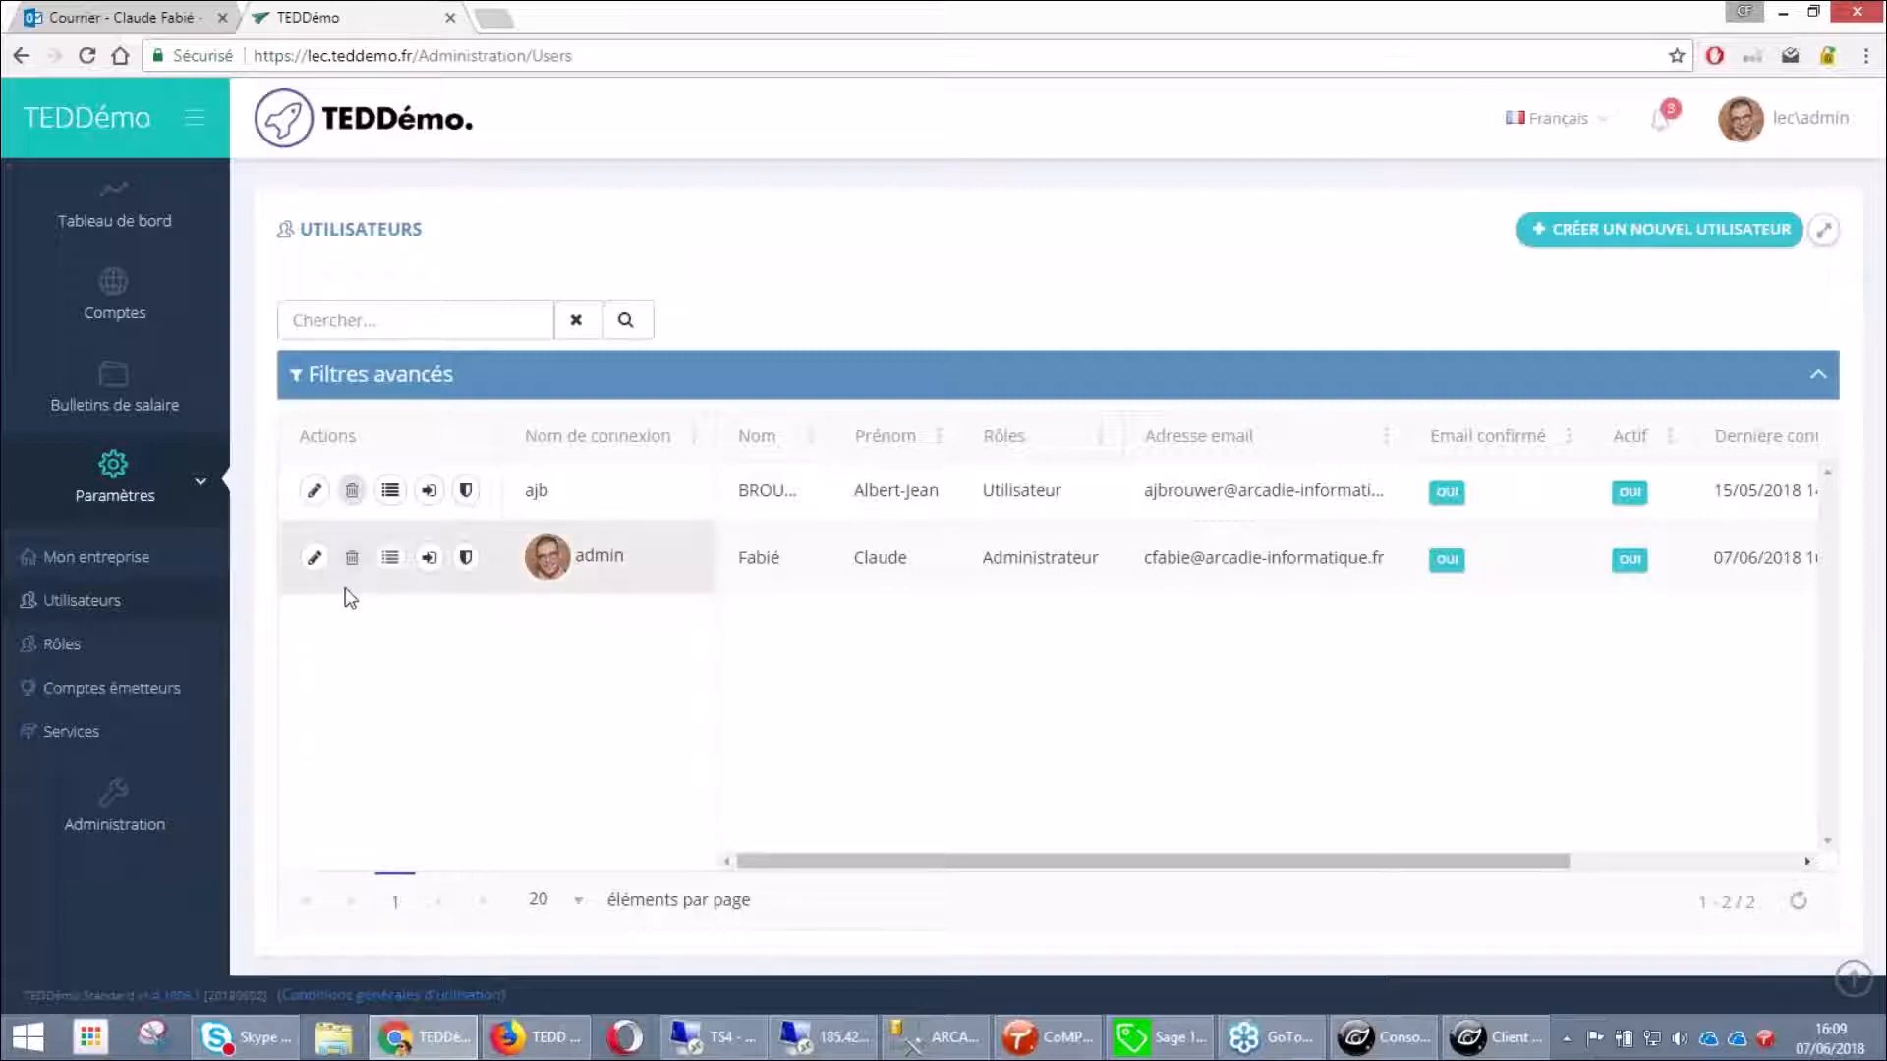
Open the Rôles page listing Administrateur, Utilisateur, Destinataire and Gestionnaire de paie
left_click(55, 648)
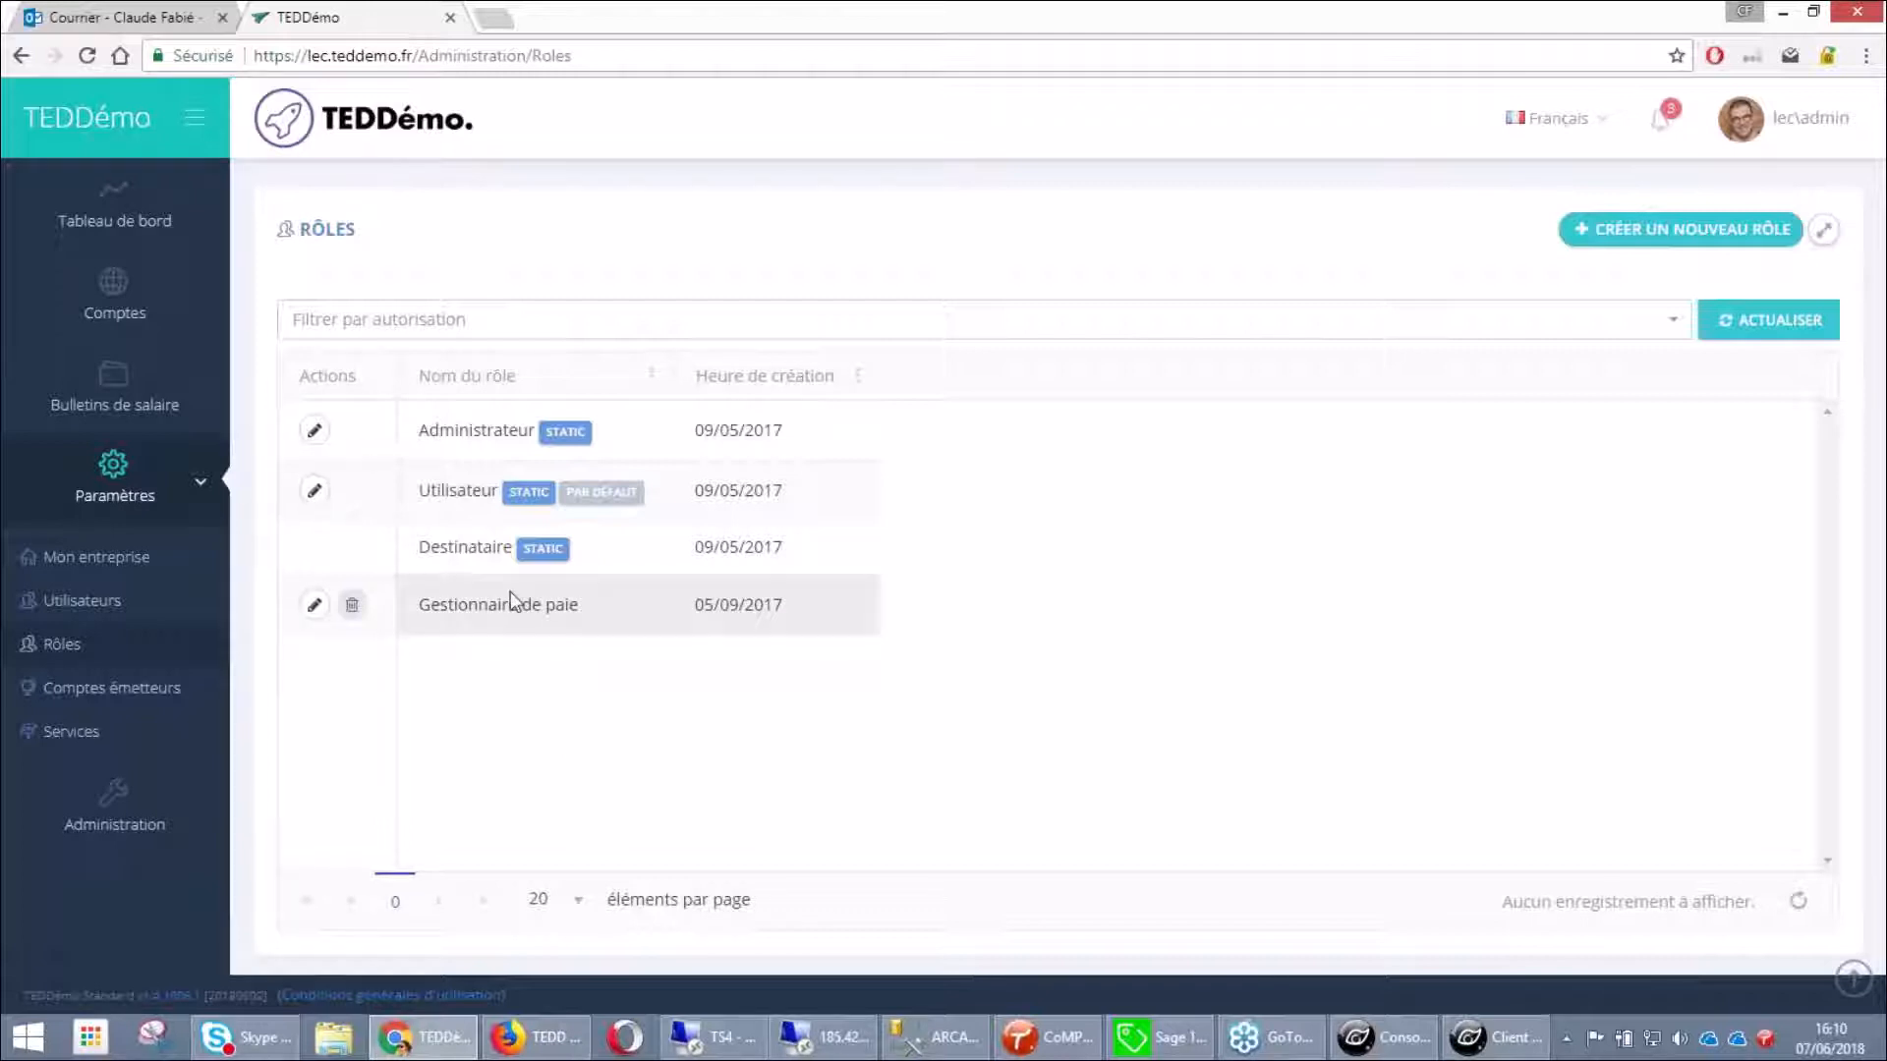
View the Siège account in Comptes émetteurs, sender name TeDDémo - Service RH
left_click(102, 693)
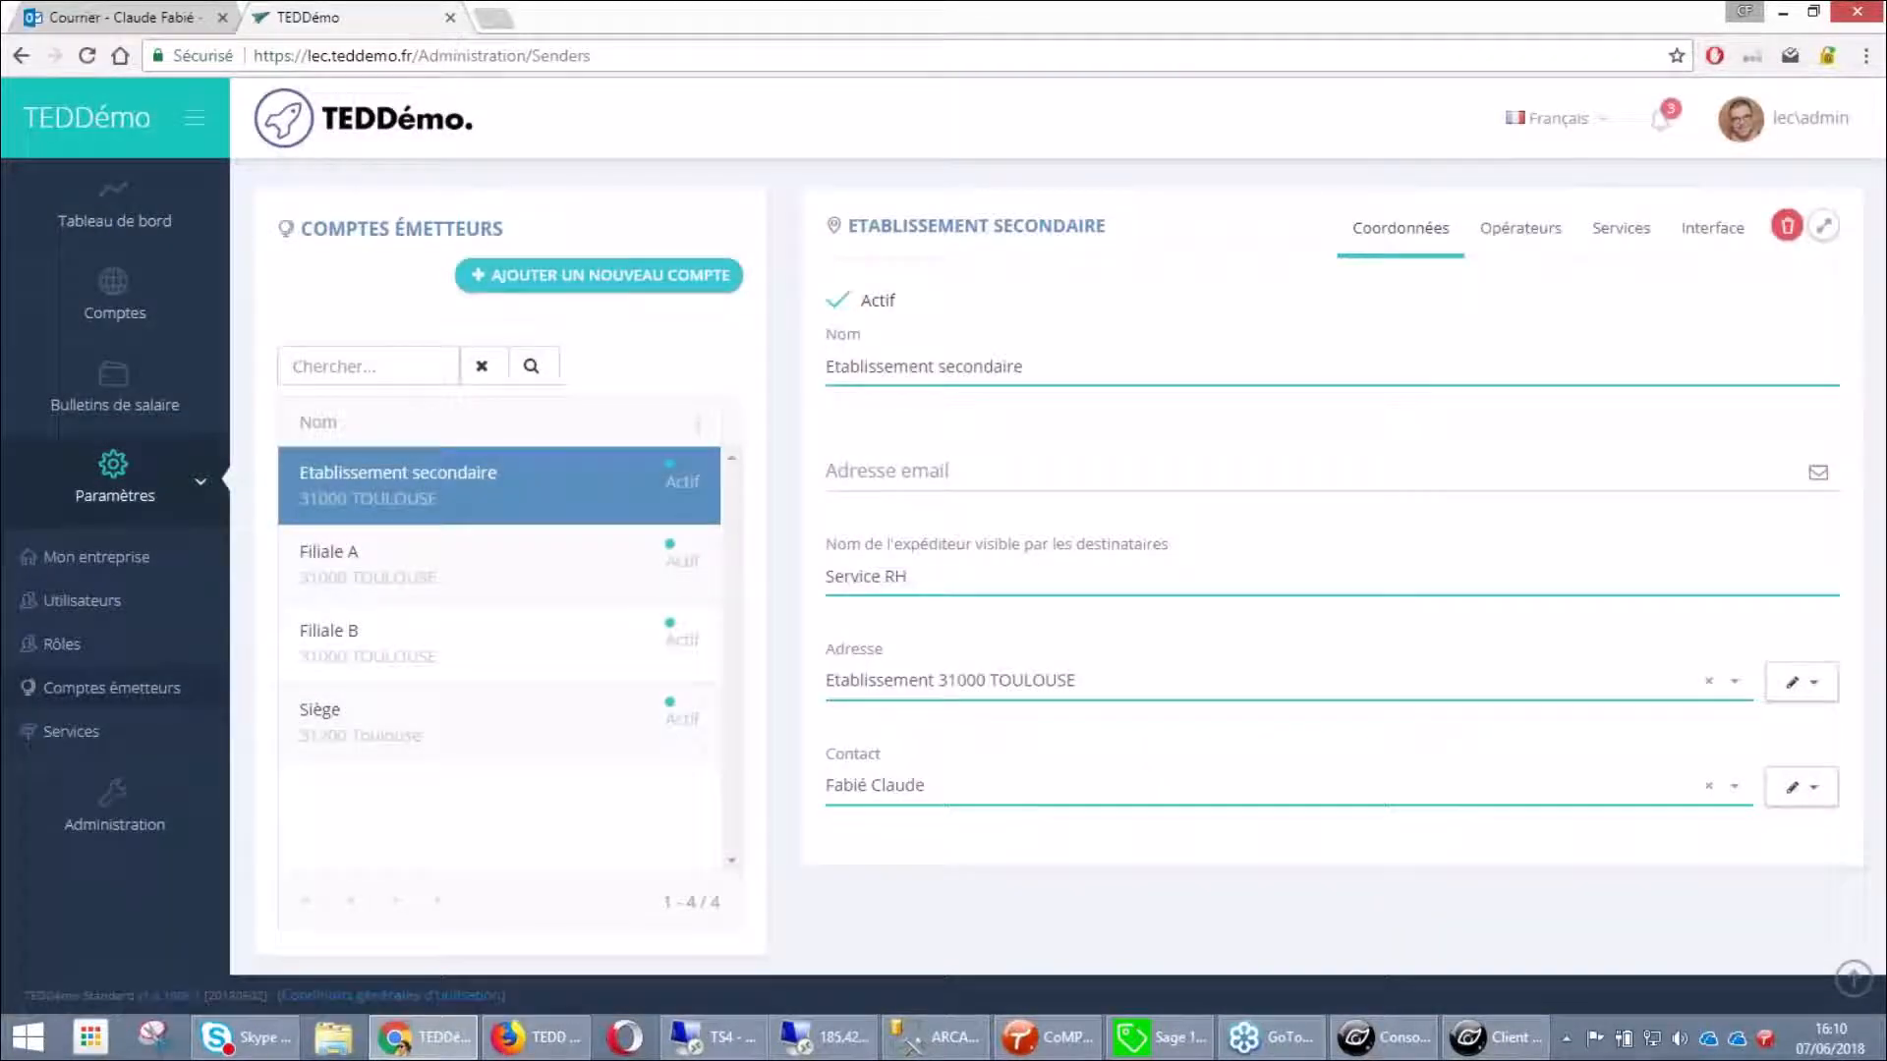
left_click(493, 739)
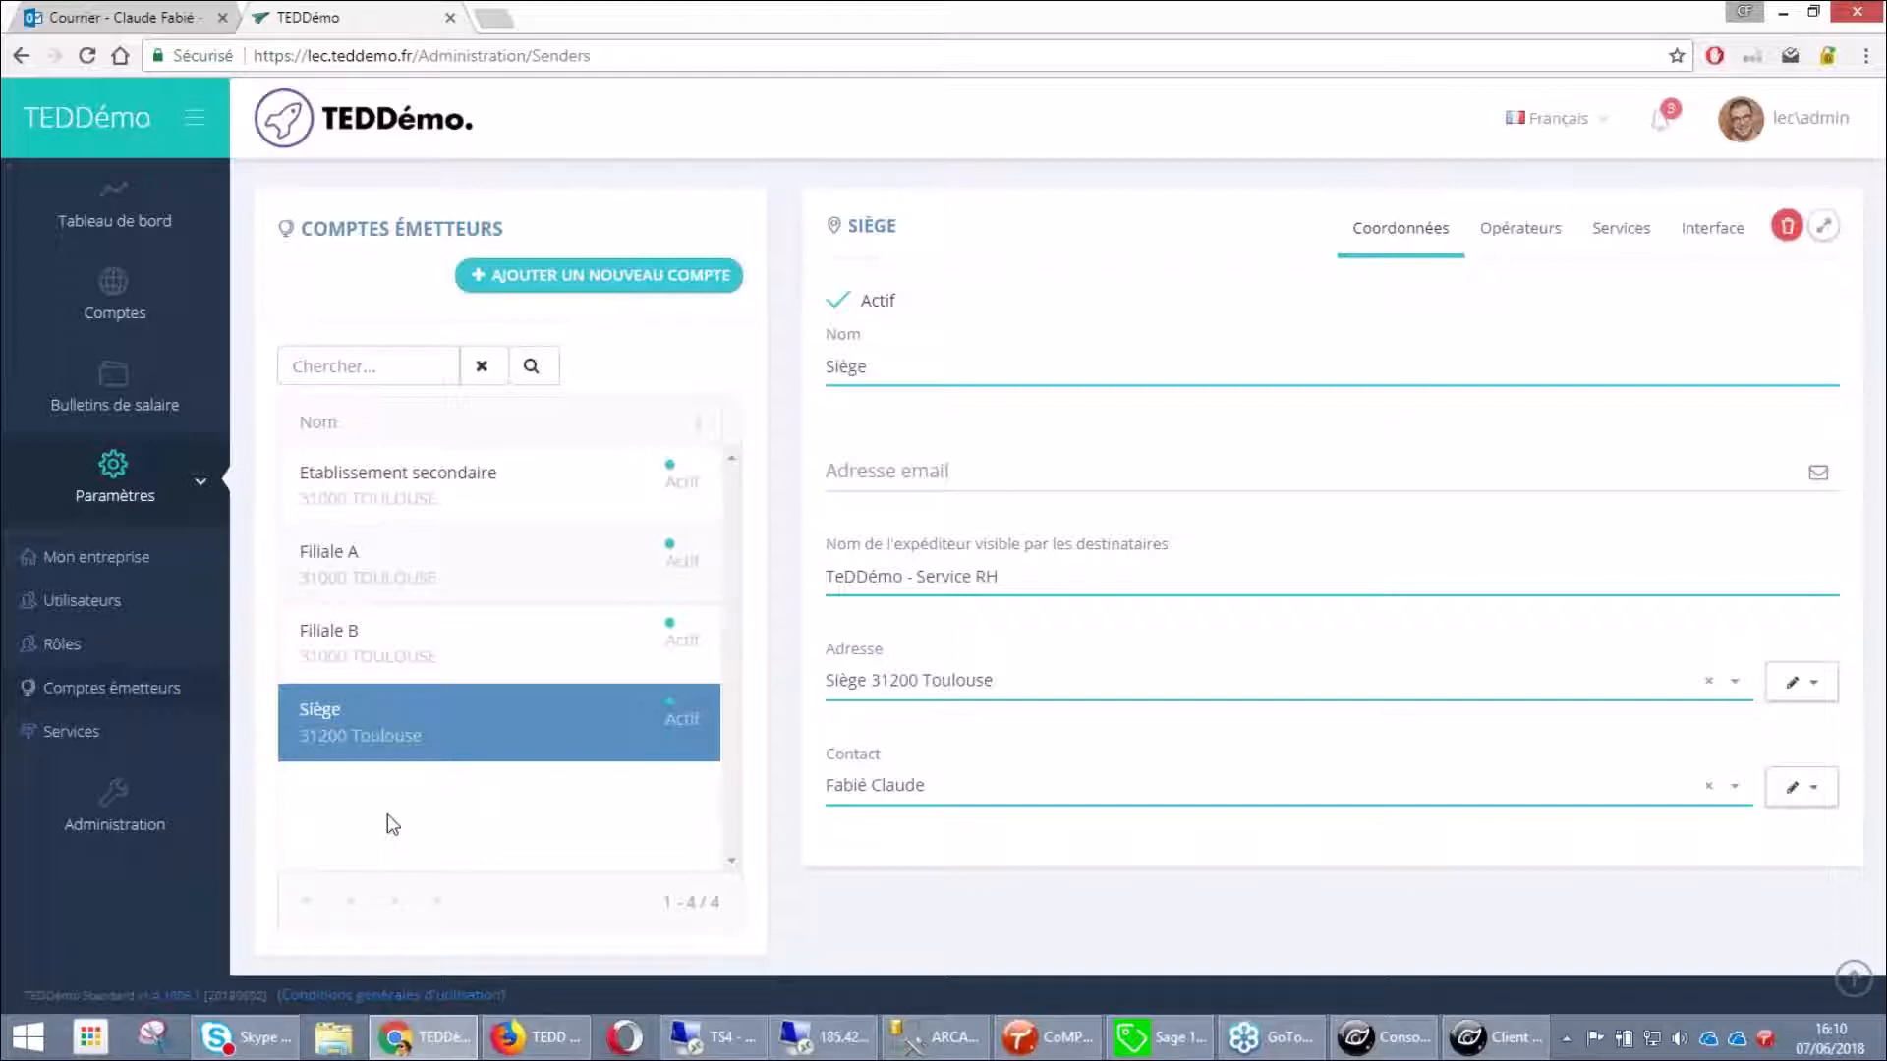
Show Siège's Bulletins de salaire services: Courrier as default, Digiposte and Emetteur
left_click(1533, 230)
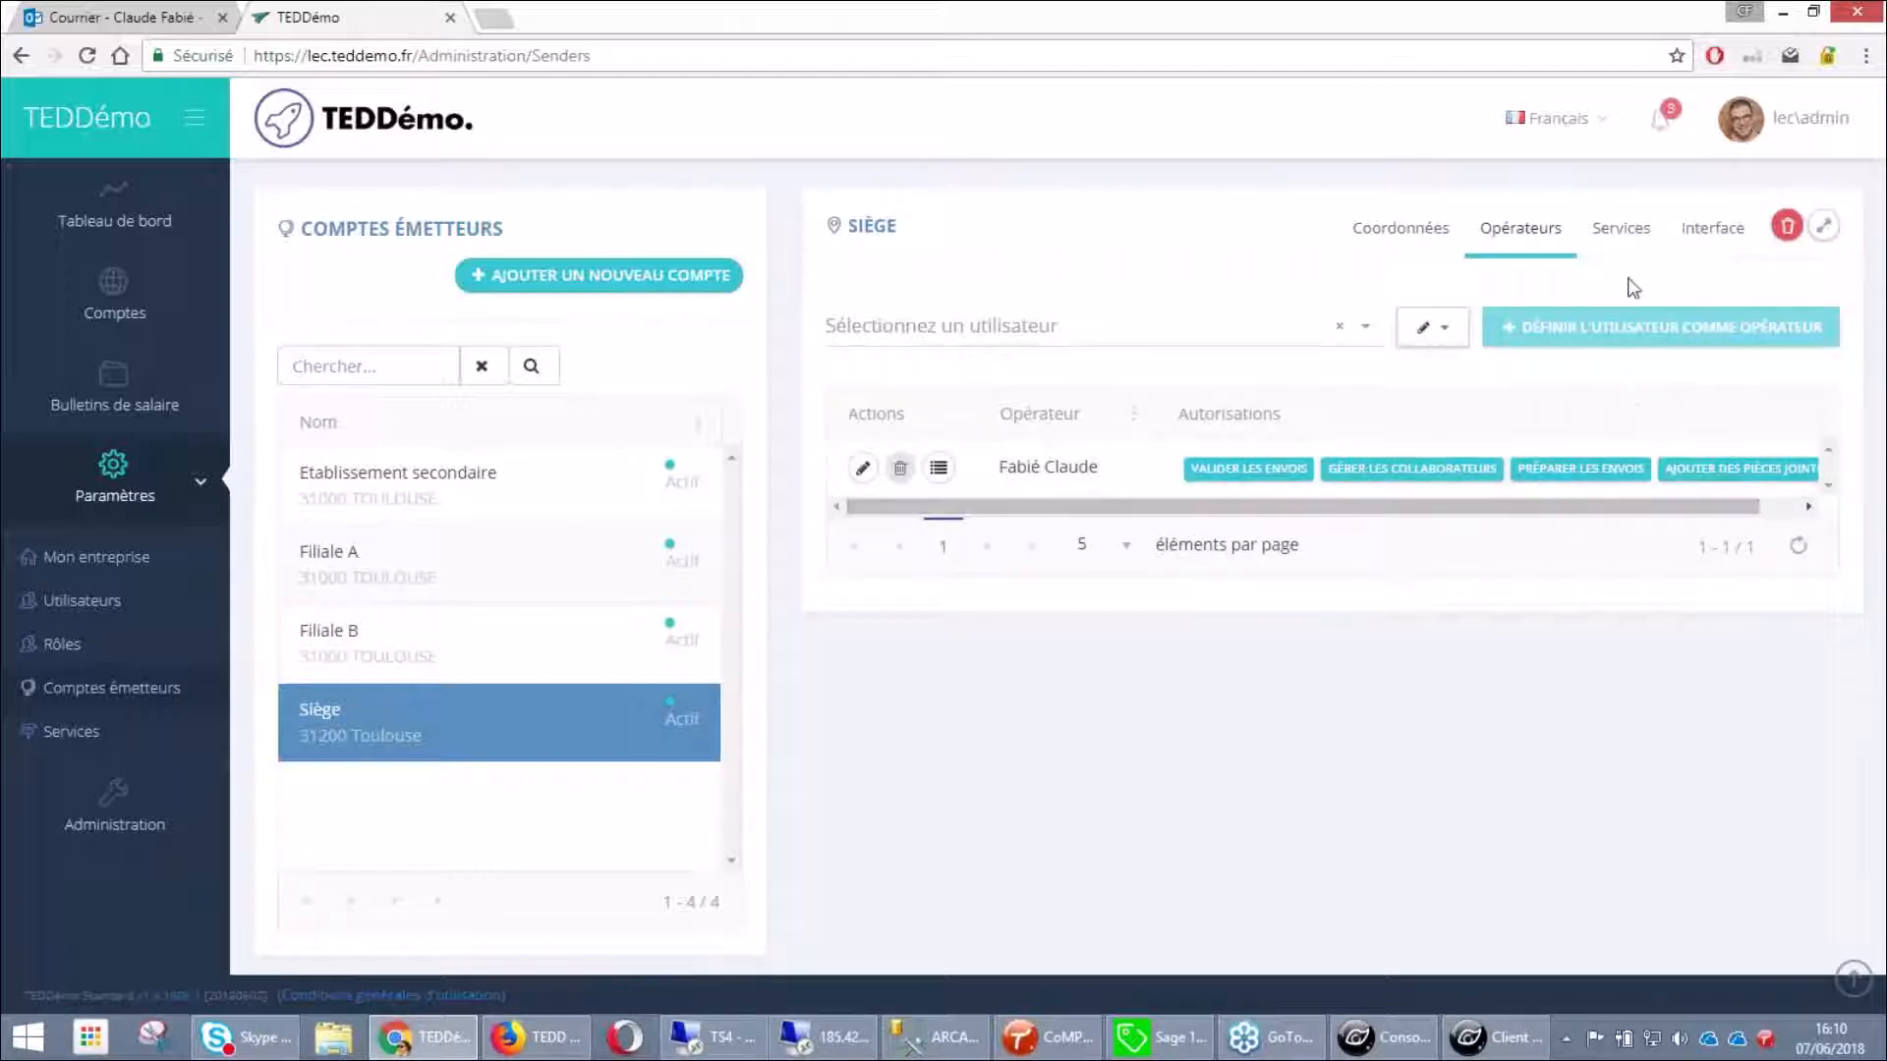
left_click(1624, 243)
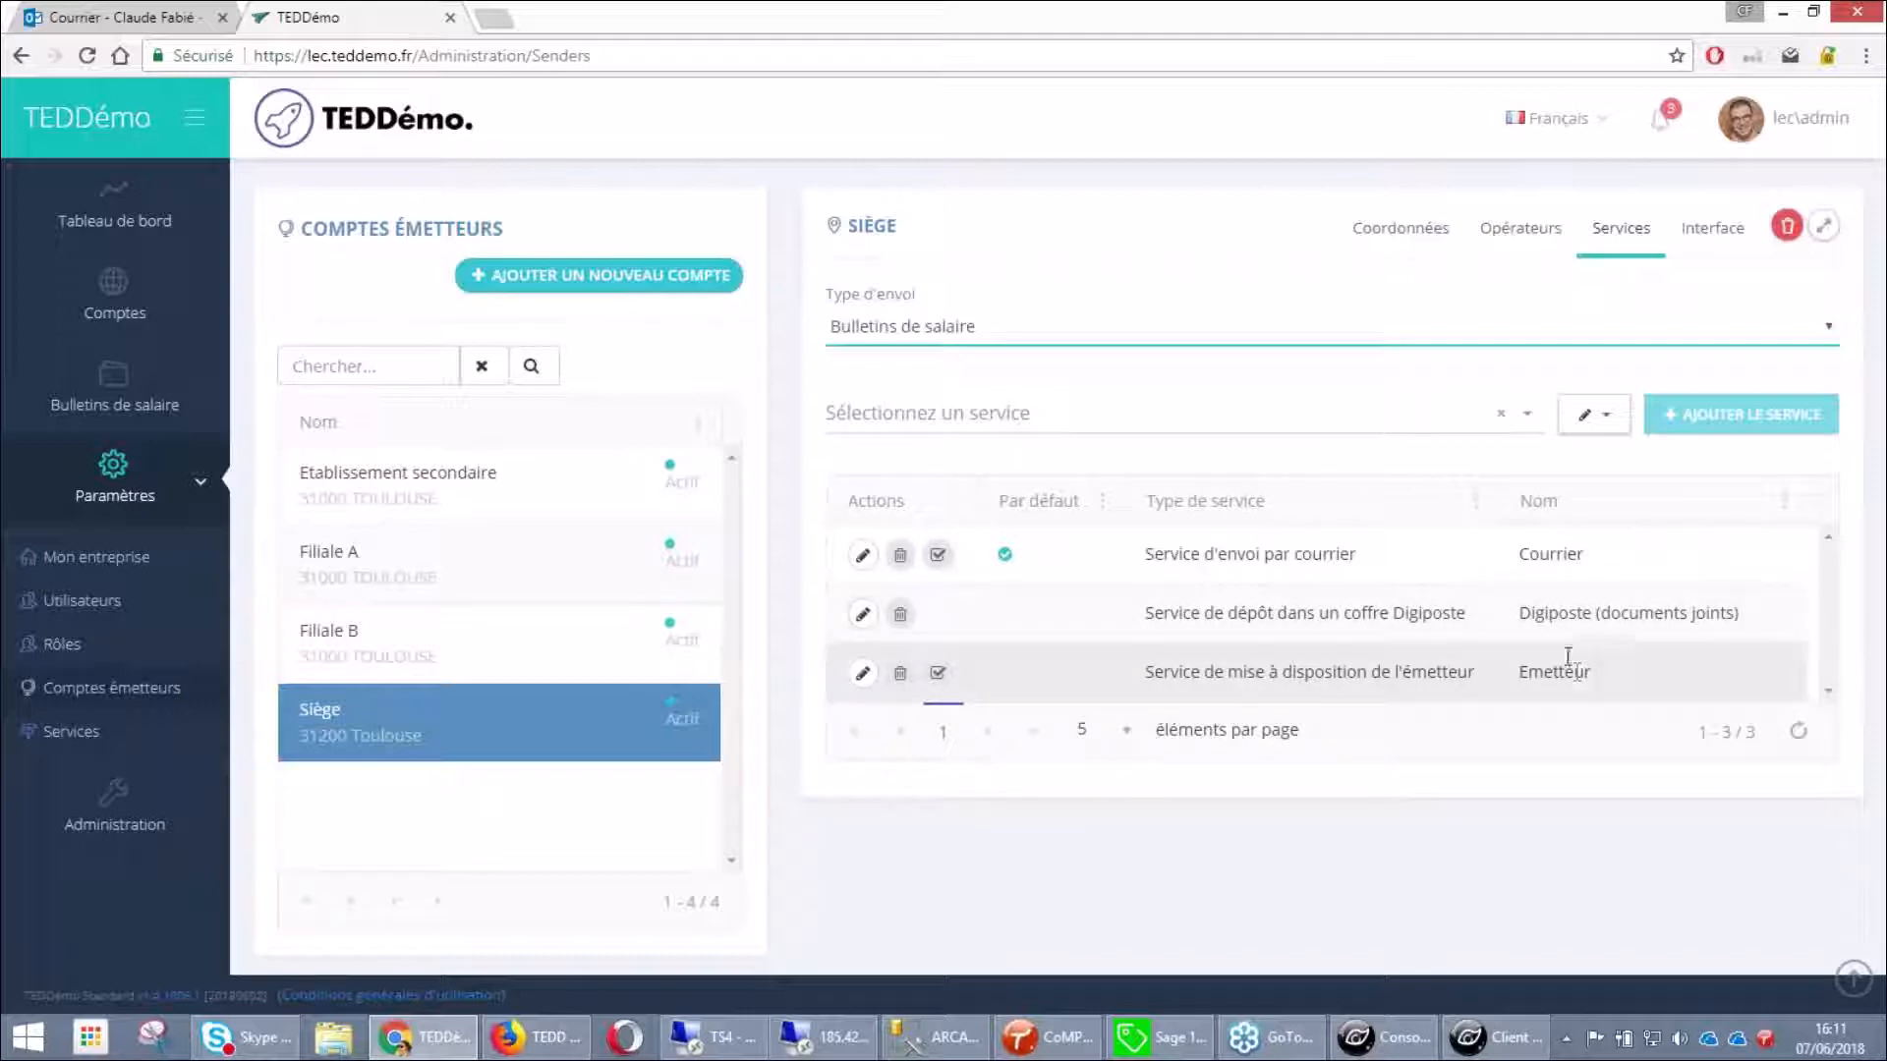
Add Email (lien de téléchargement) to Siège's payslip services and delete Emetteur, keeping Courrier default
left_click(1527, 420)
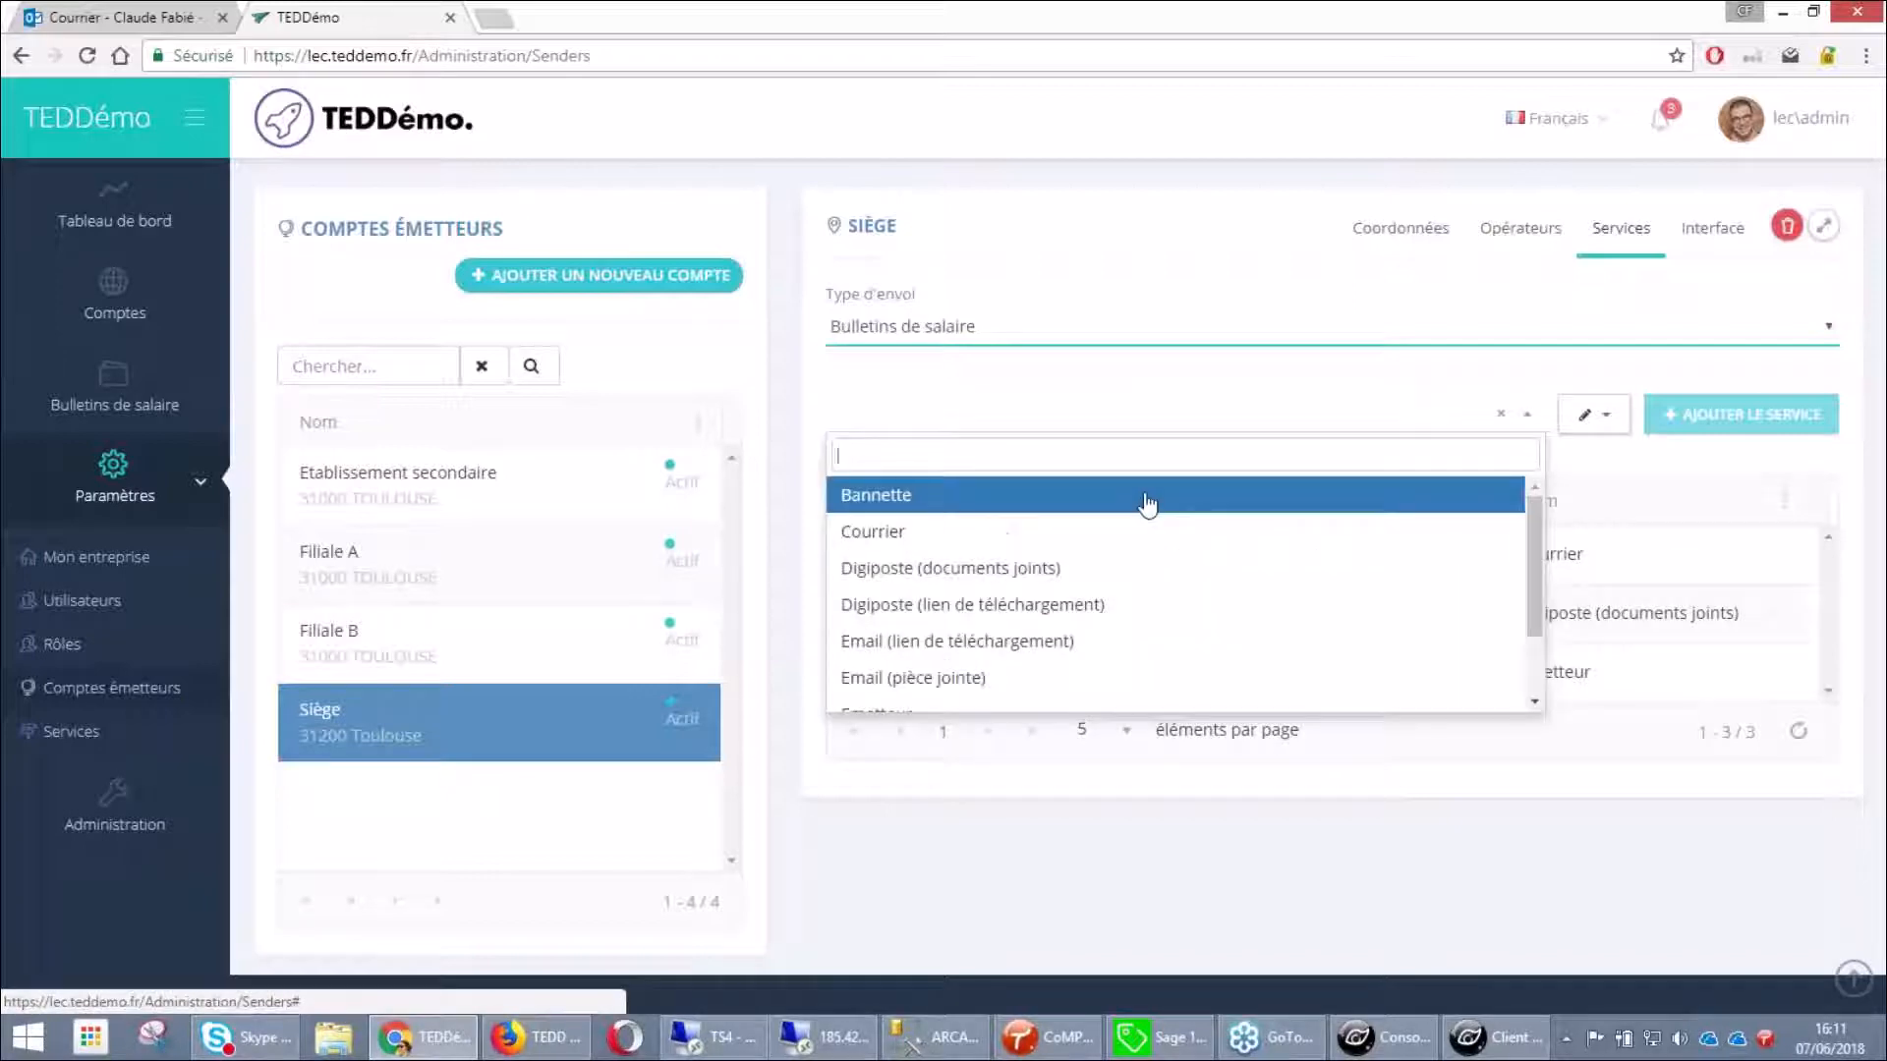
scroll(1130, 520, "down", 1)
left_click(1059, 605)
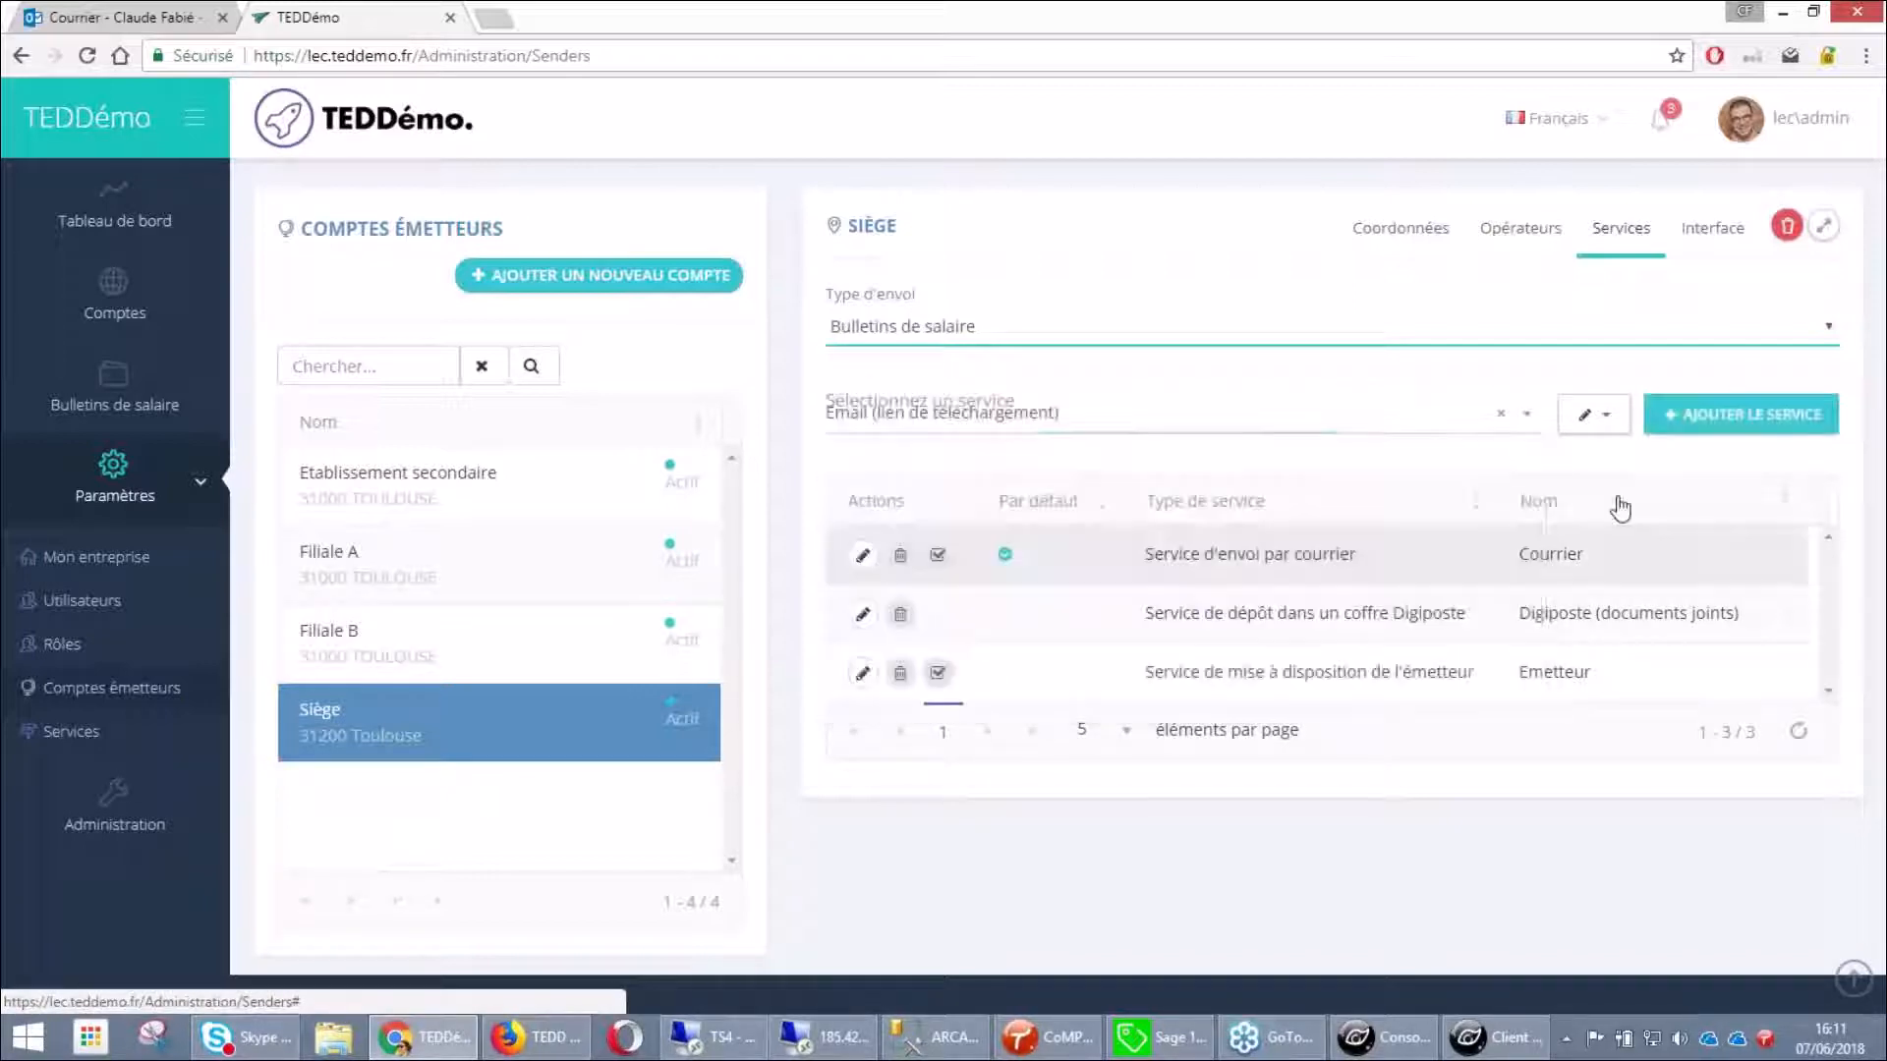
left_click(1741, 414)
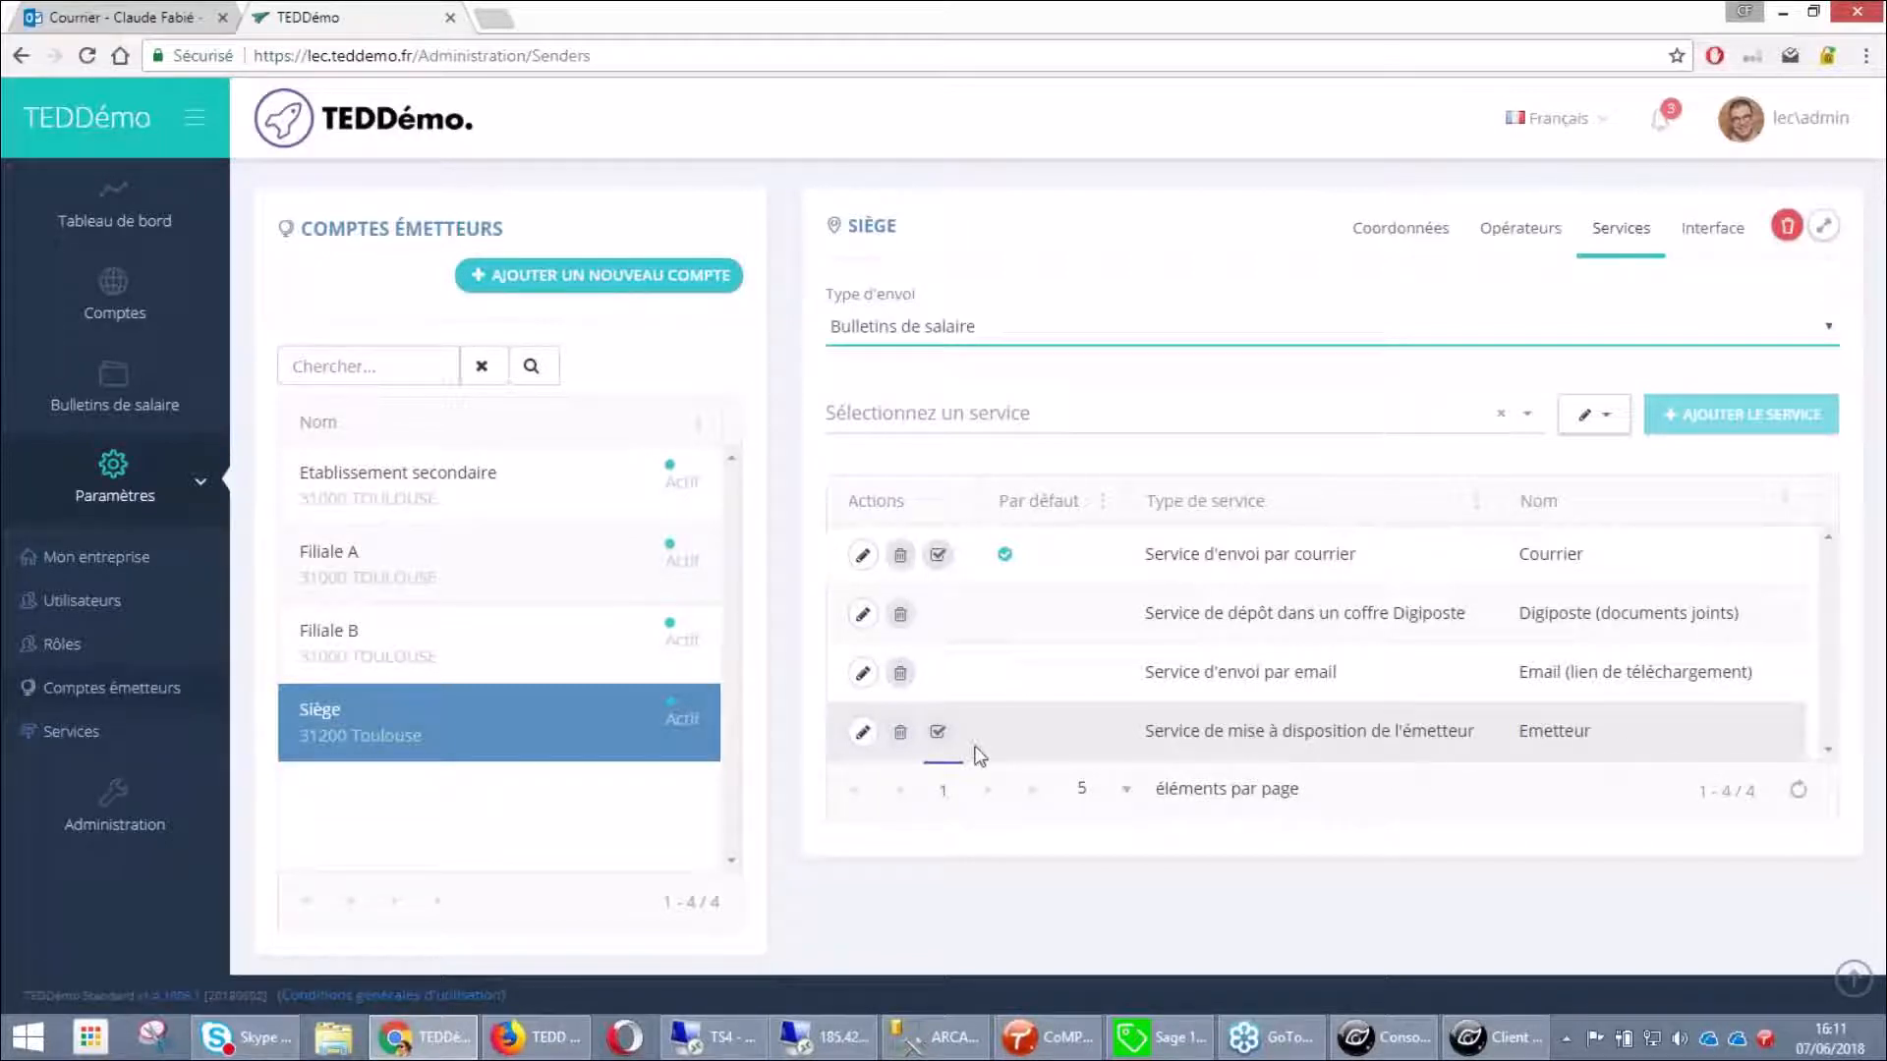
left_click(899, 735)
left_click(876, 695)
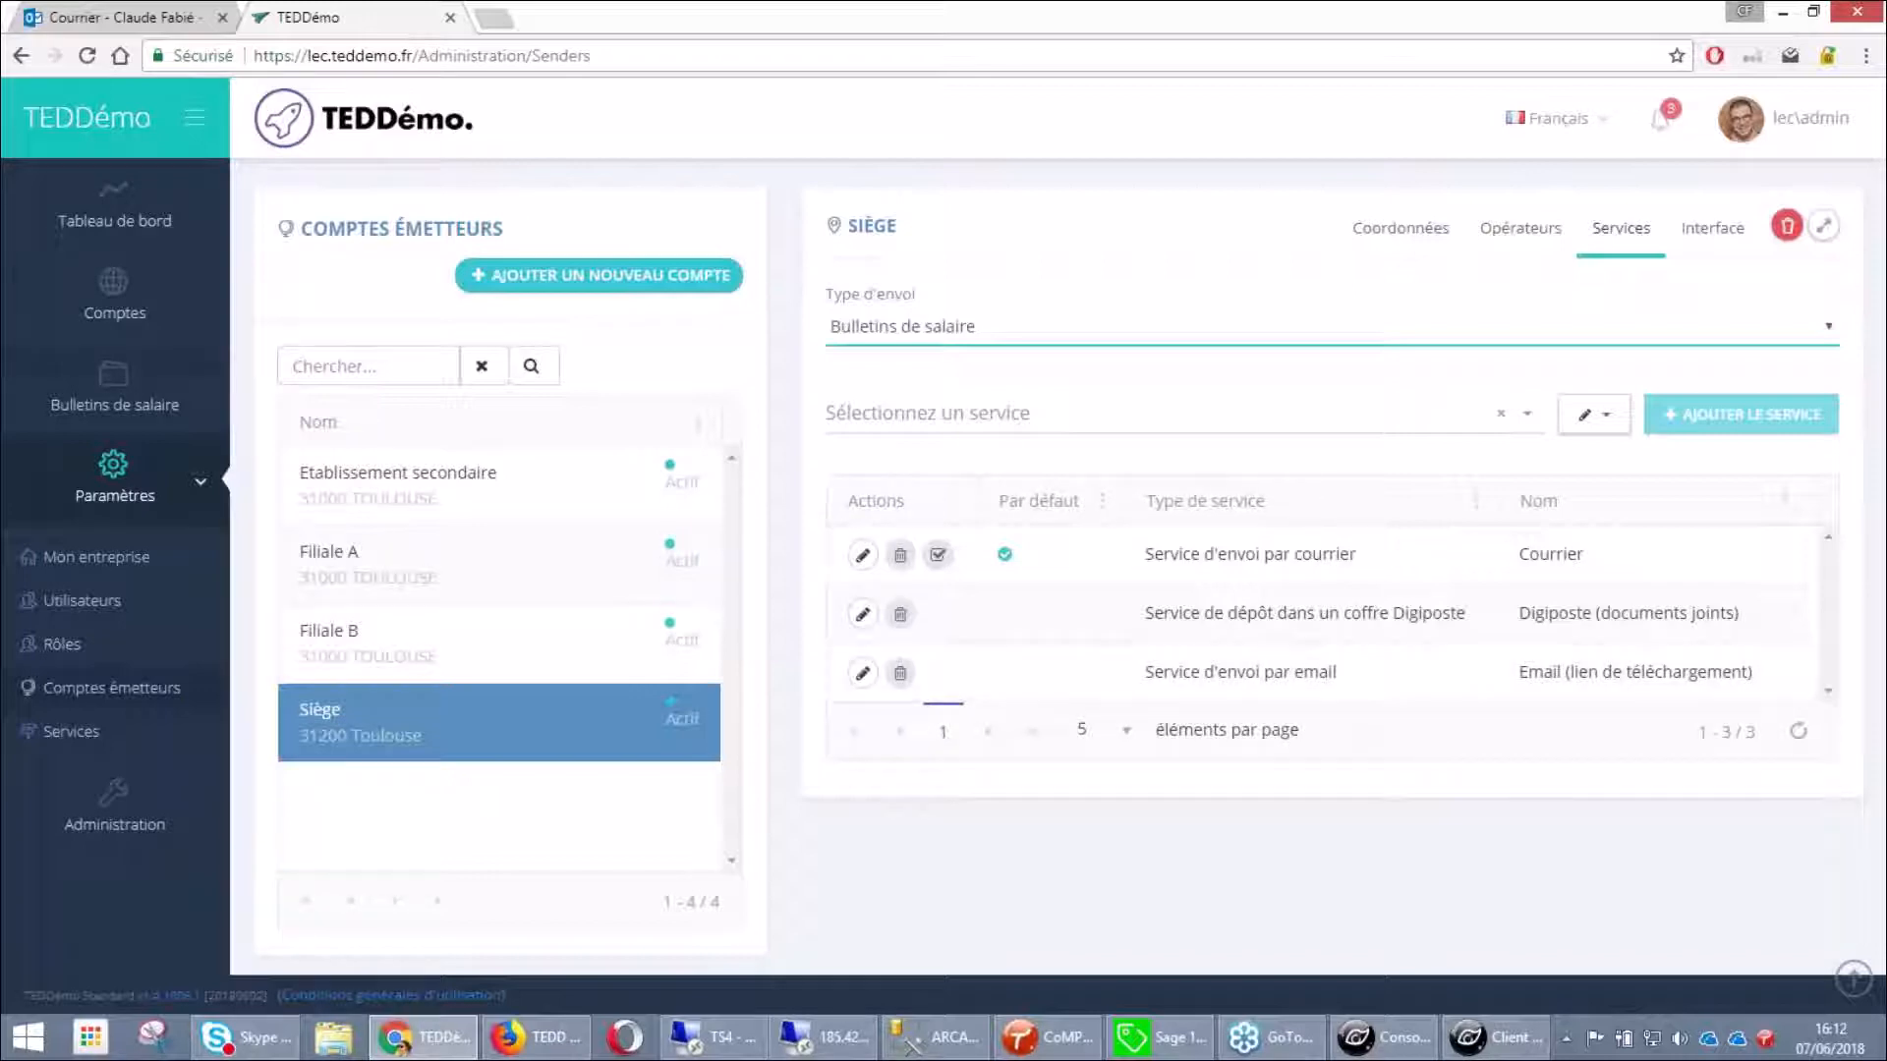
Start a new batch via Bulletins de salaire > Préparer un envoi > Lot de bulletins
left_click(147, 405)
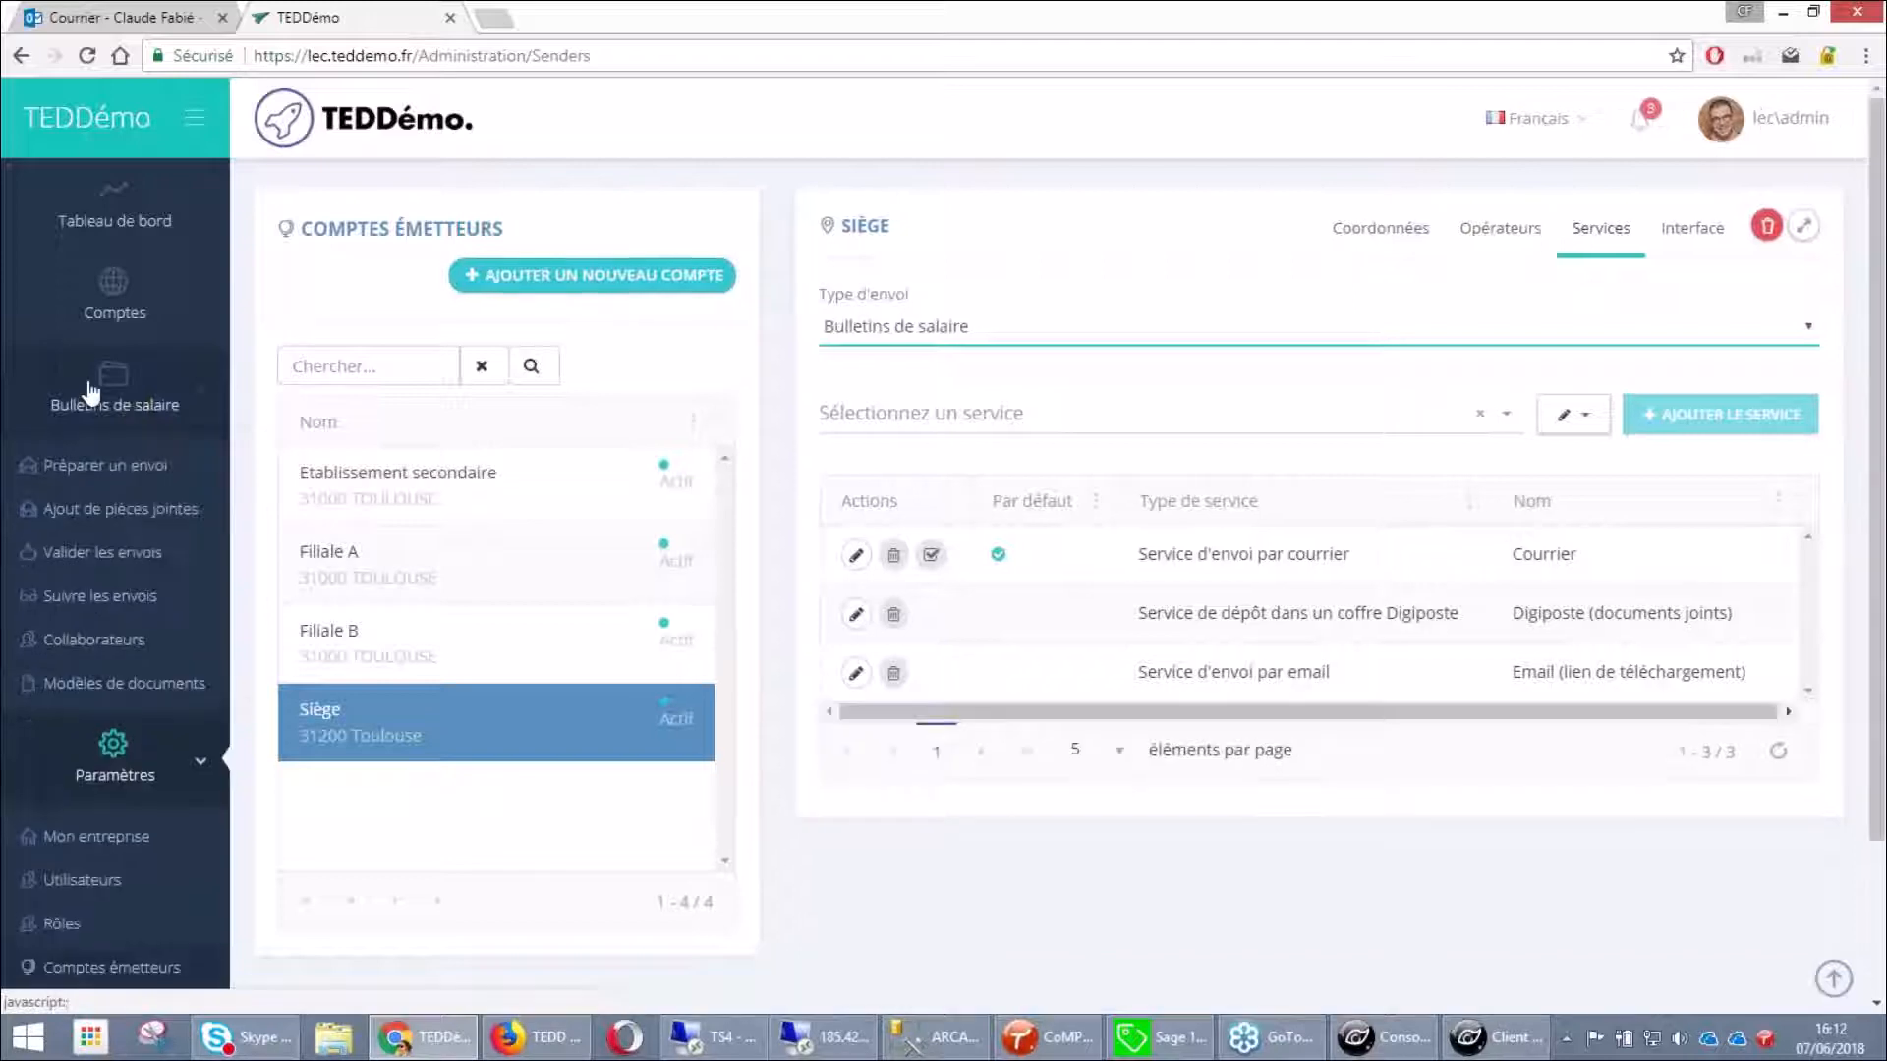
left_click(123, 480)
scroll(257, 487, "down", 1)
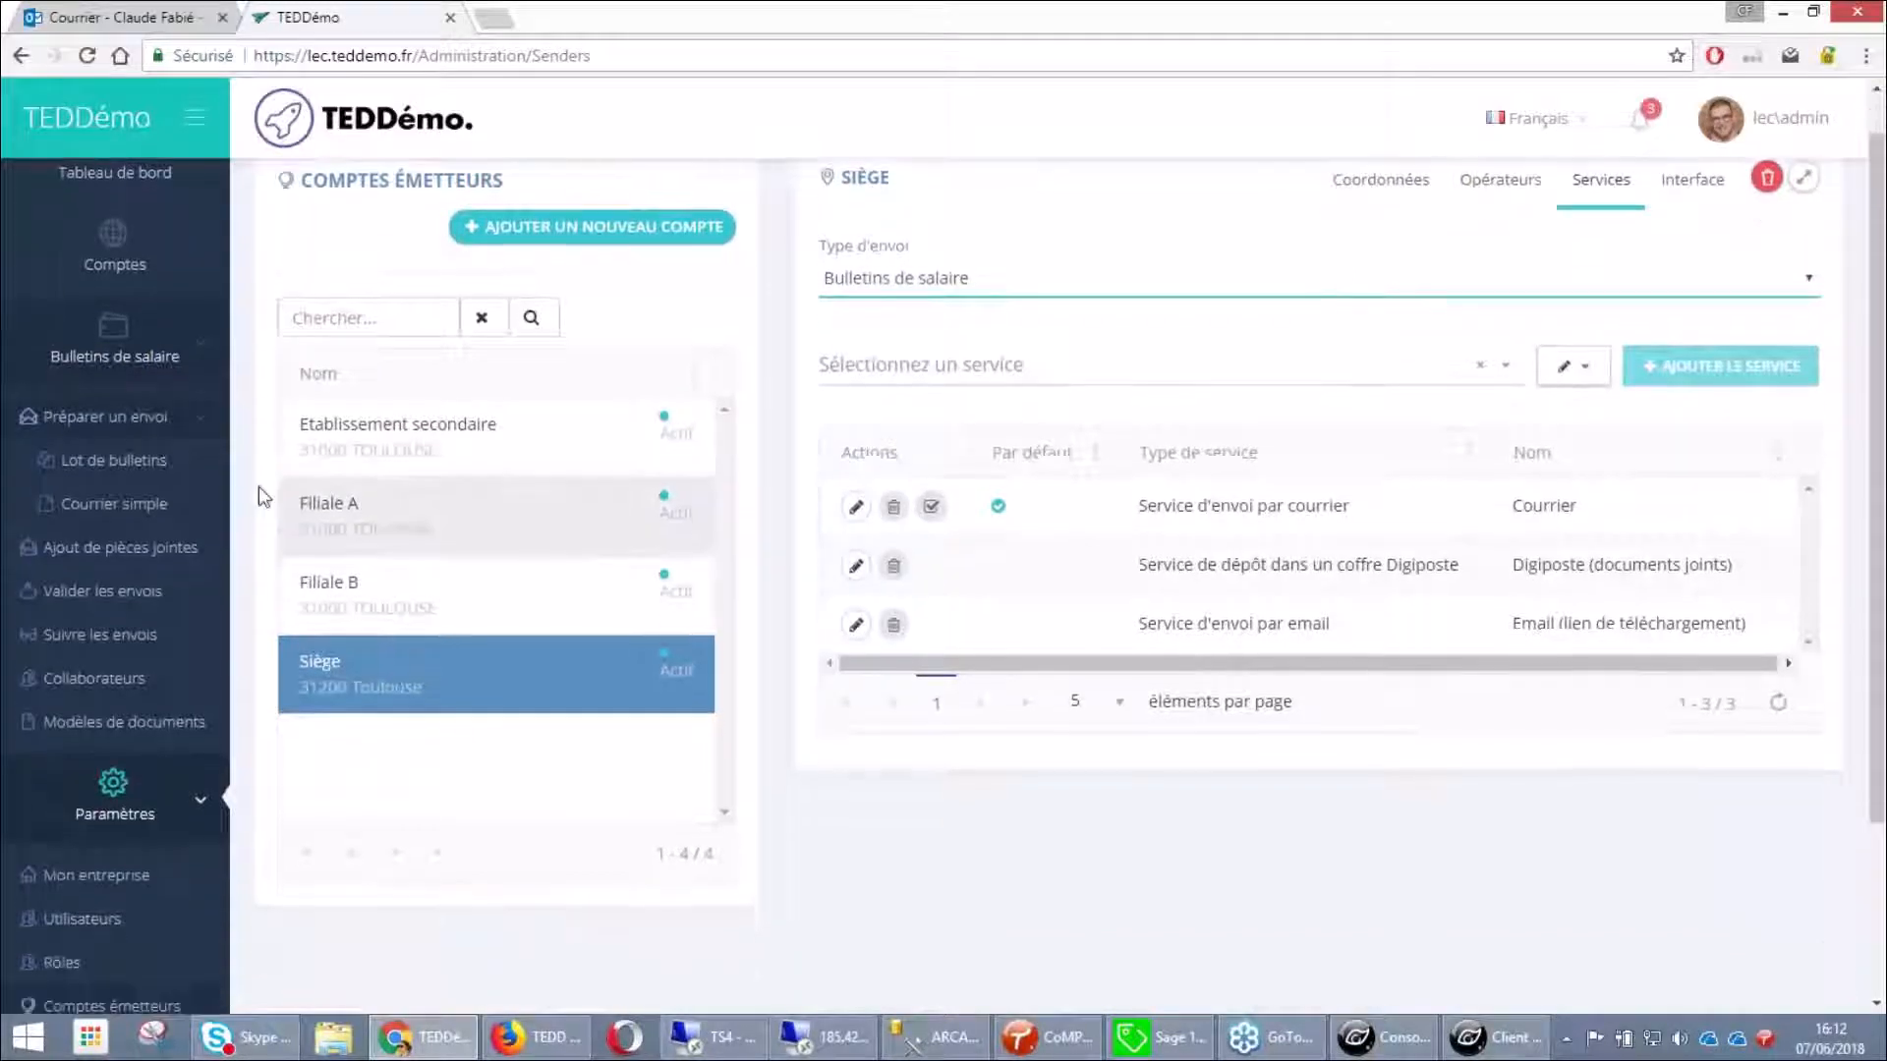
left_click(113, 459)
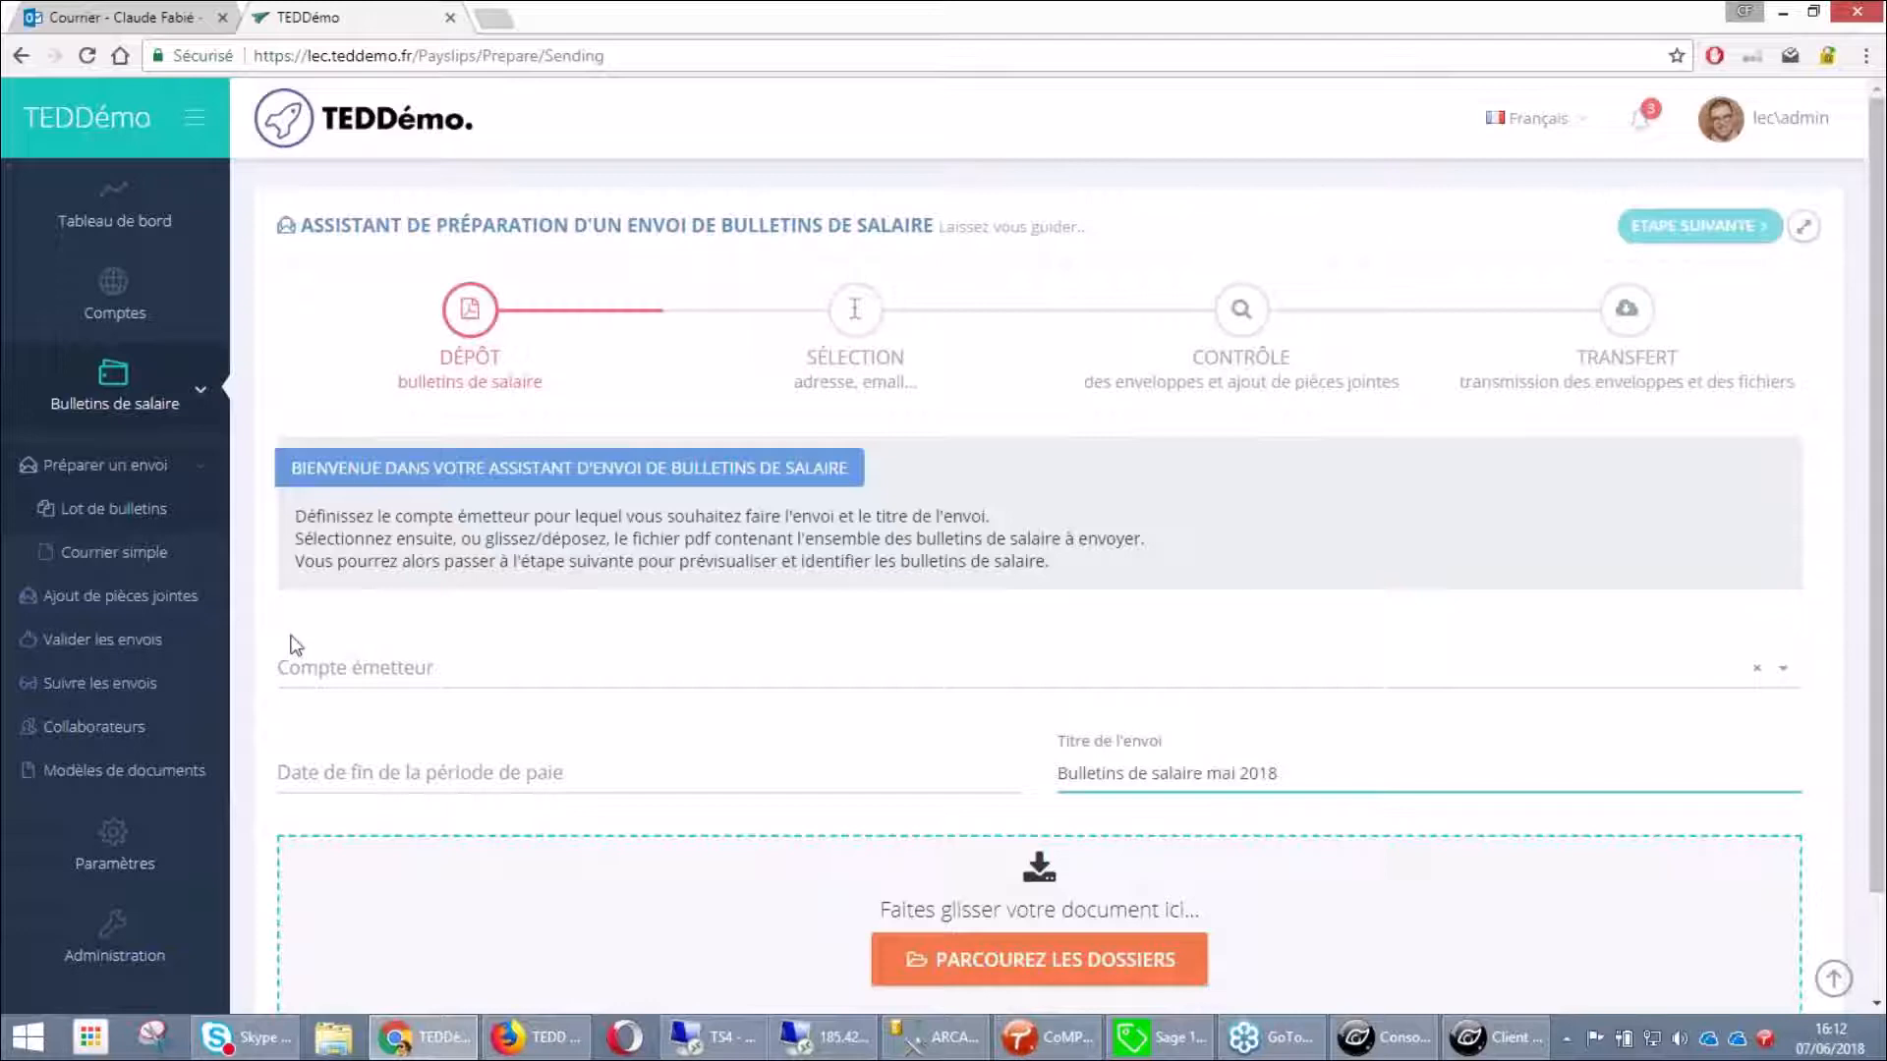
Choose Siège as sender account and 31/05/2018 as the pay-period end date
scroll(292, 639, "down", 1)
scroll(363, 564, "down", 1)
left_click(363, 564)
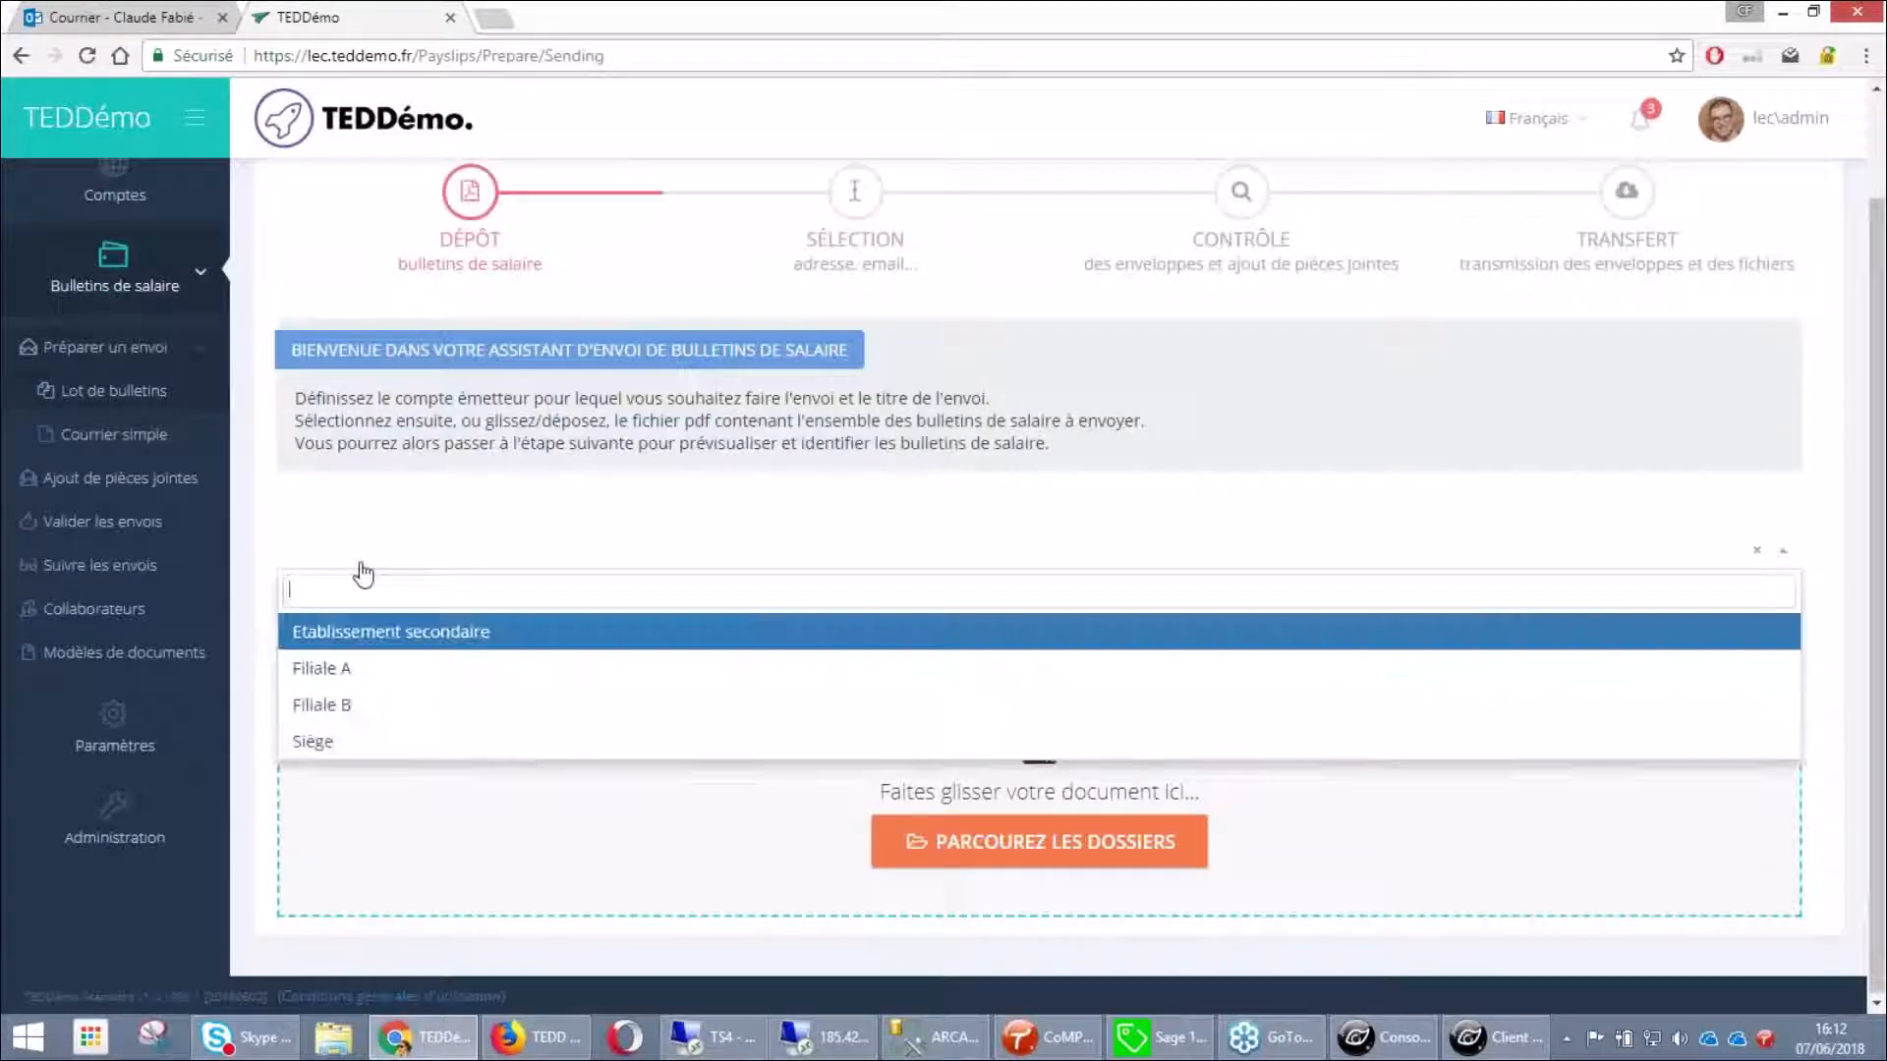
left_click(394, 743)
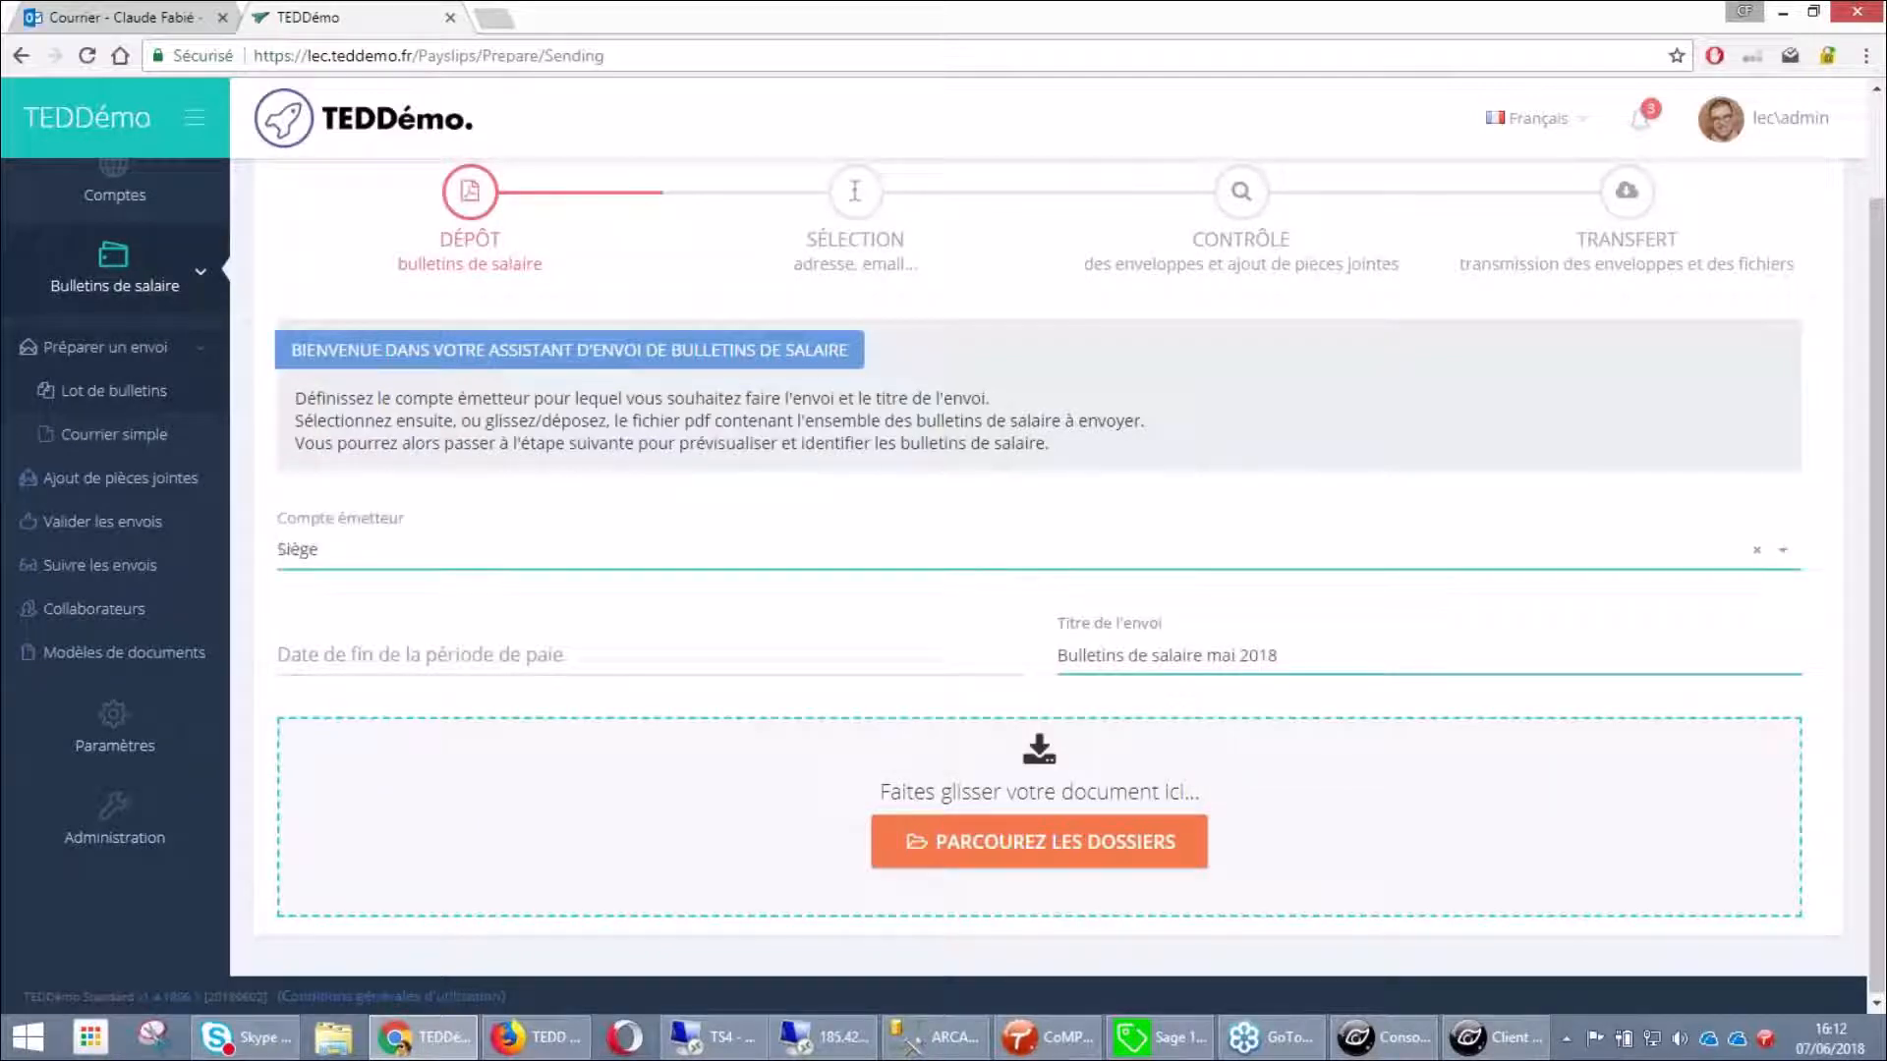
left_click(423, 643)
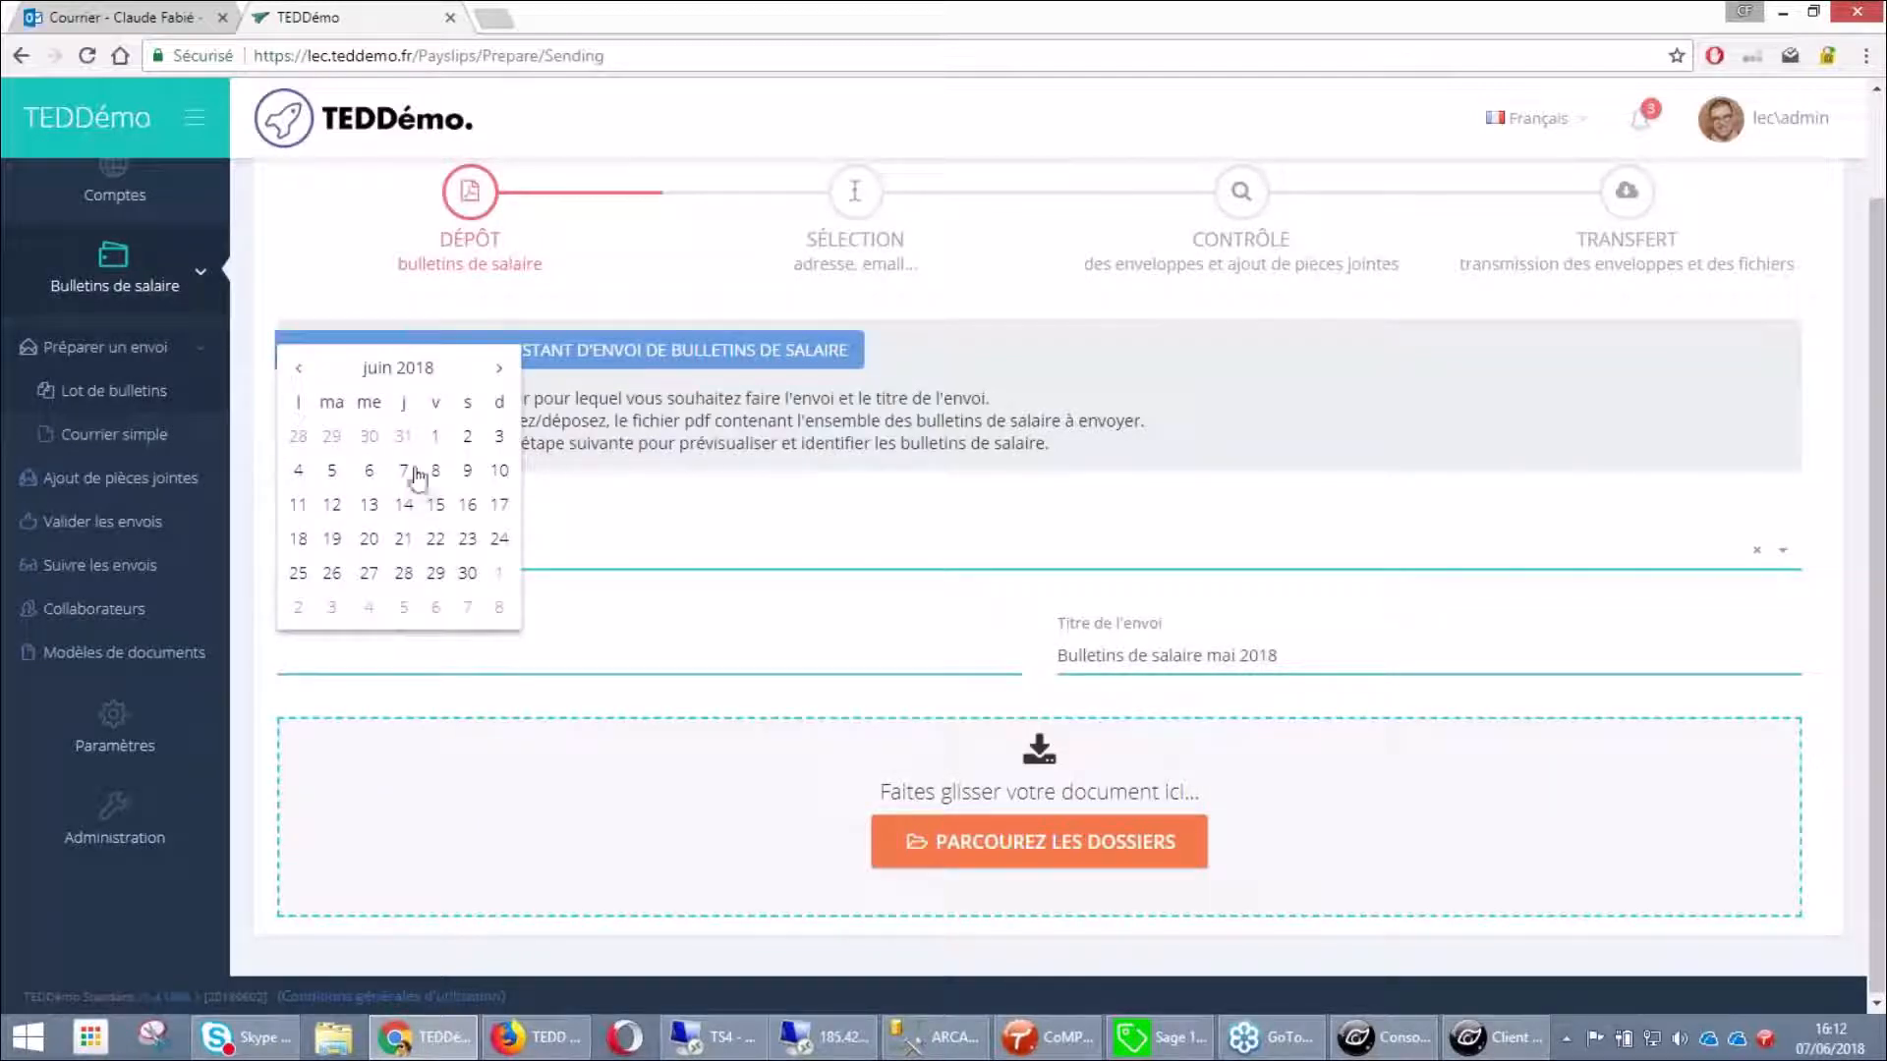
left_click(403, 435)
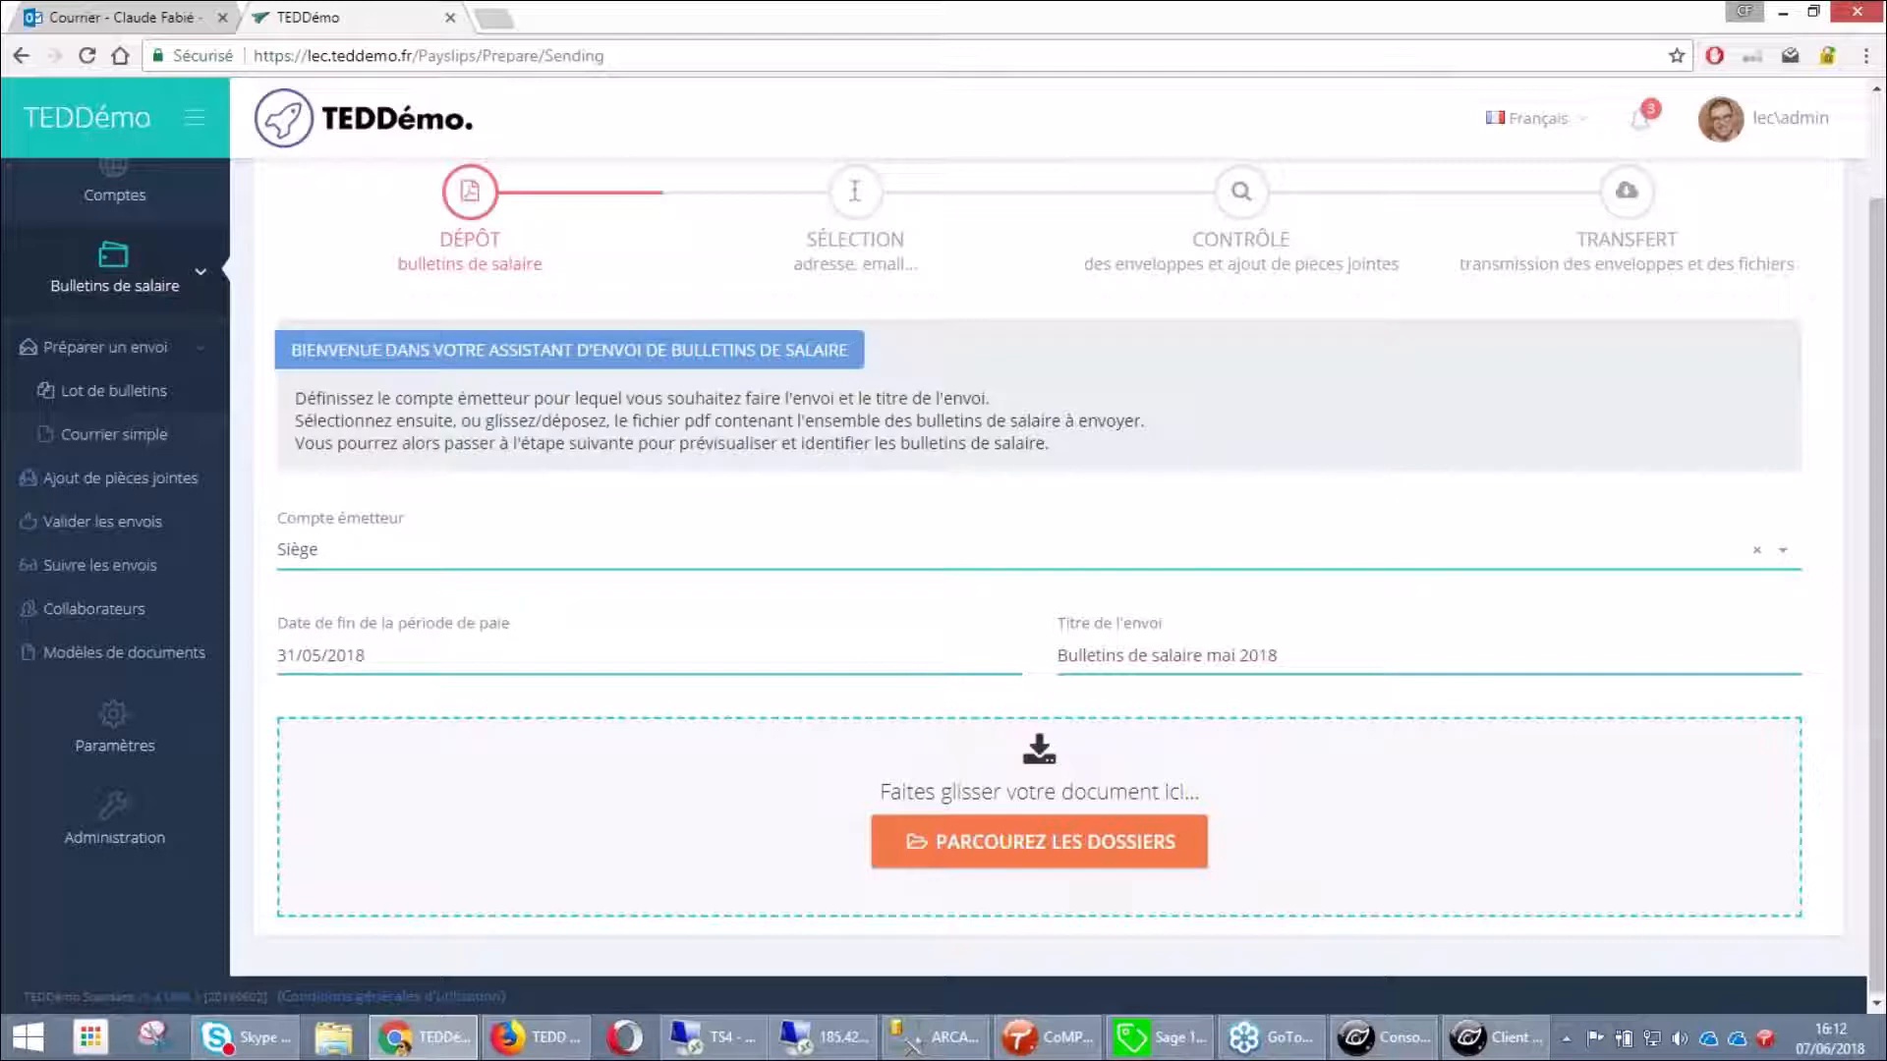
Upload the payslip file BULLETINS_4.PDF (0.2 MB) to the batch
left_click(982, 871)
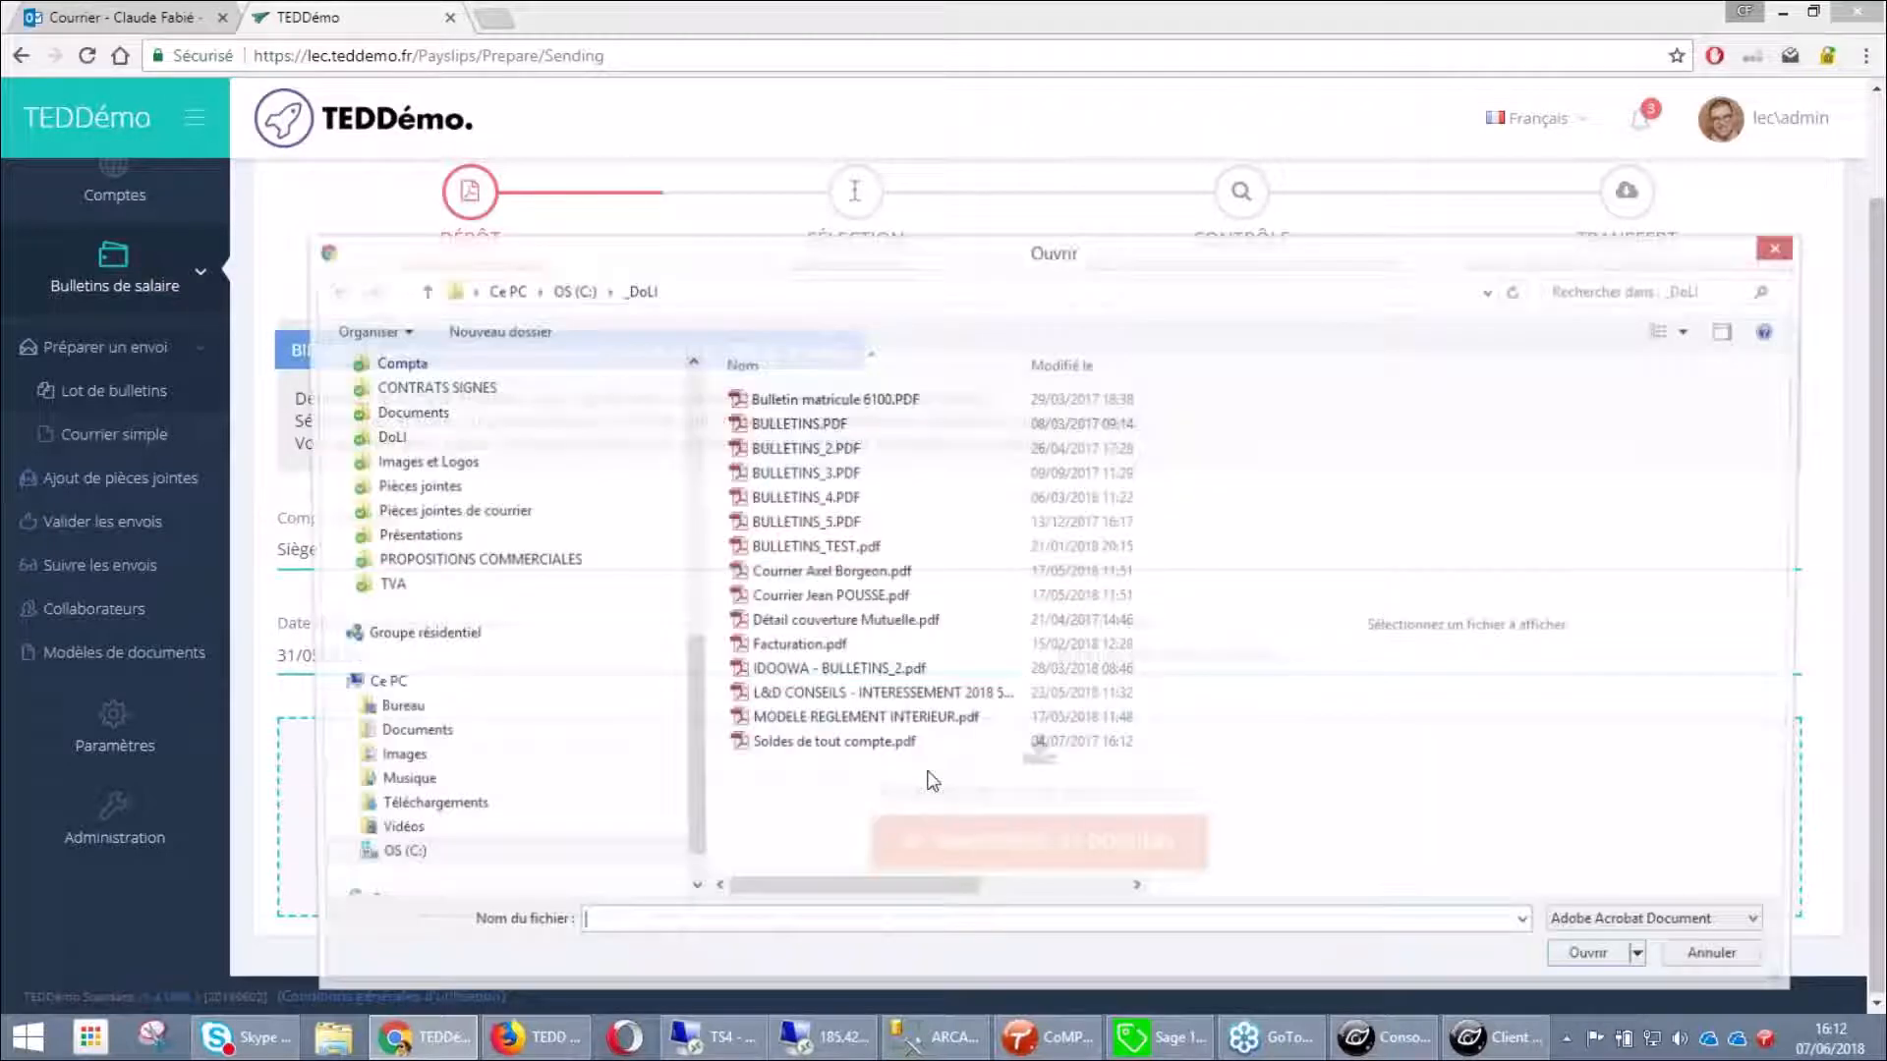
left_click(802, 499)
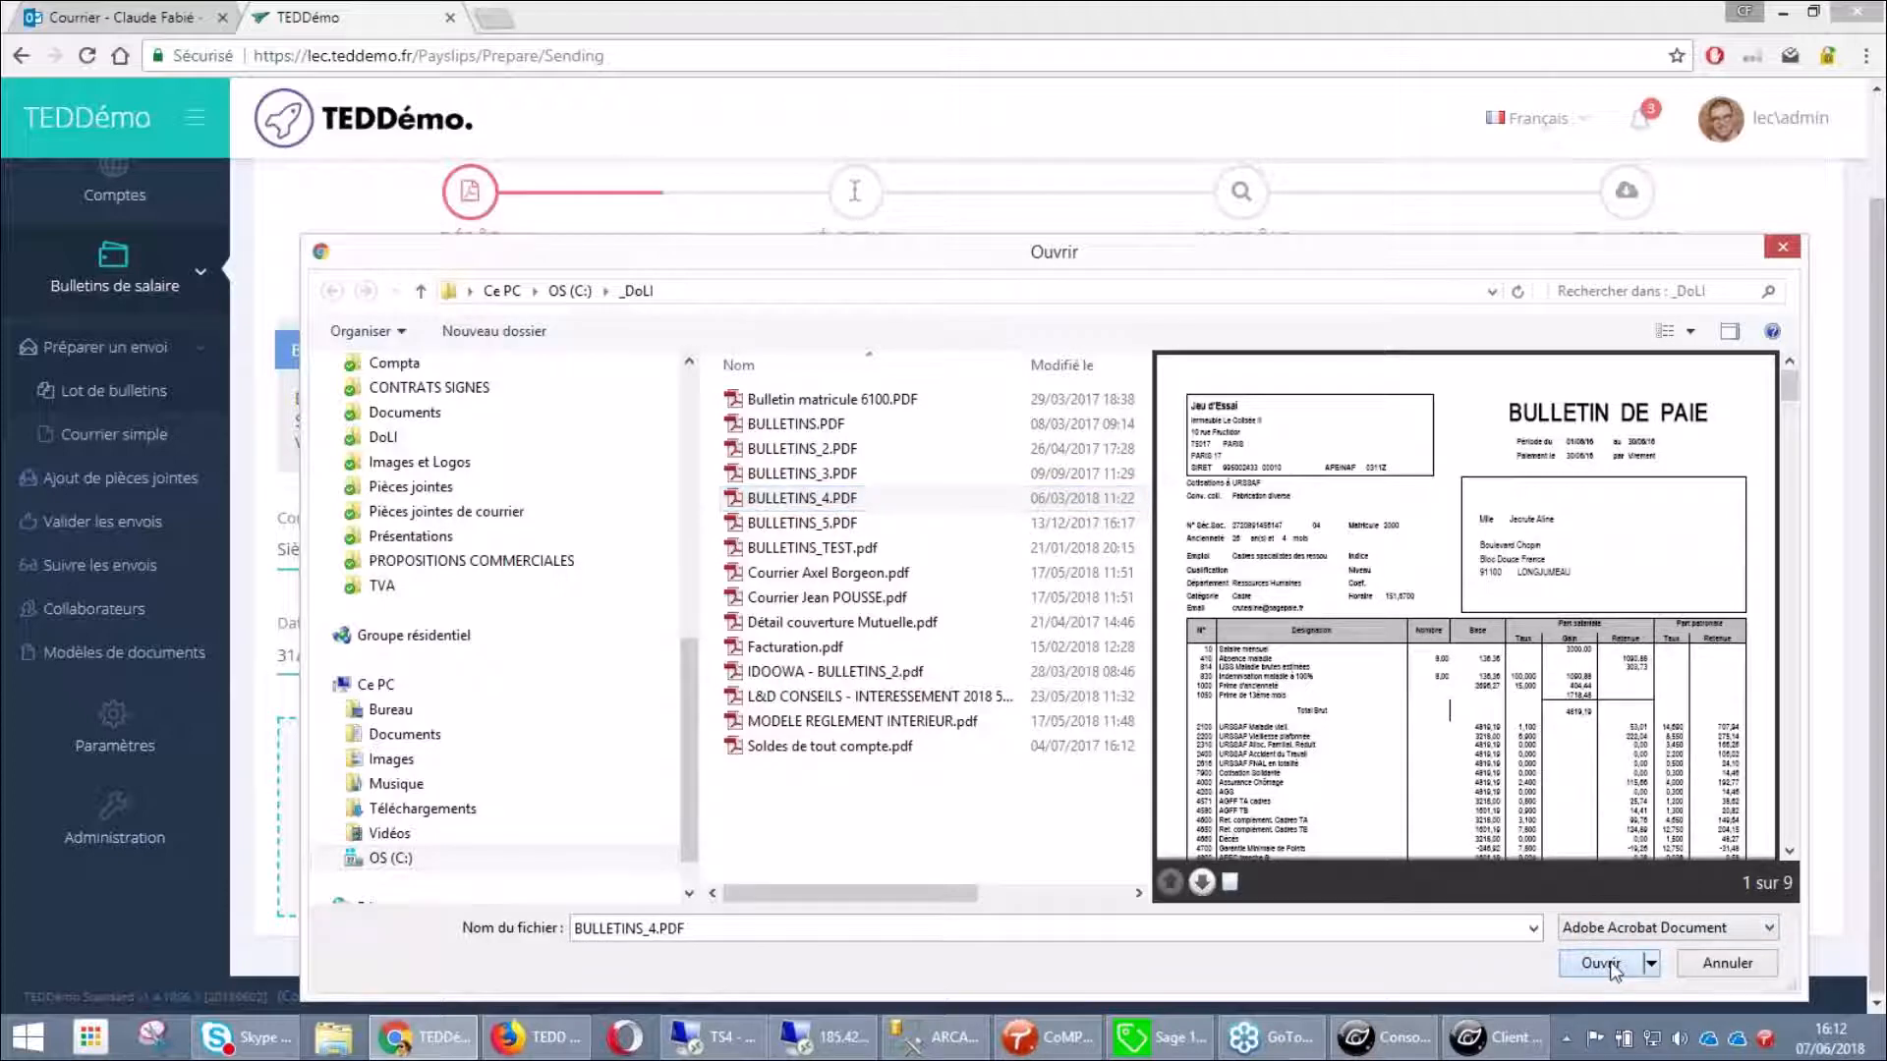
left_click(1600, 963)
scroll(1608, 965, "down", 1)
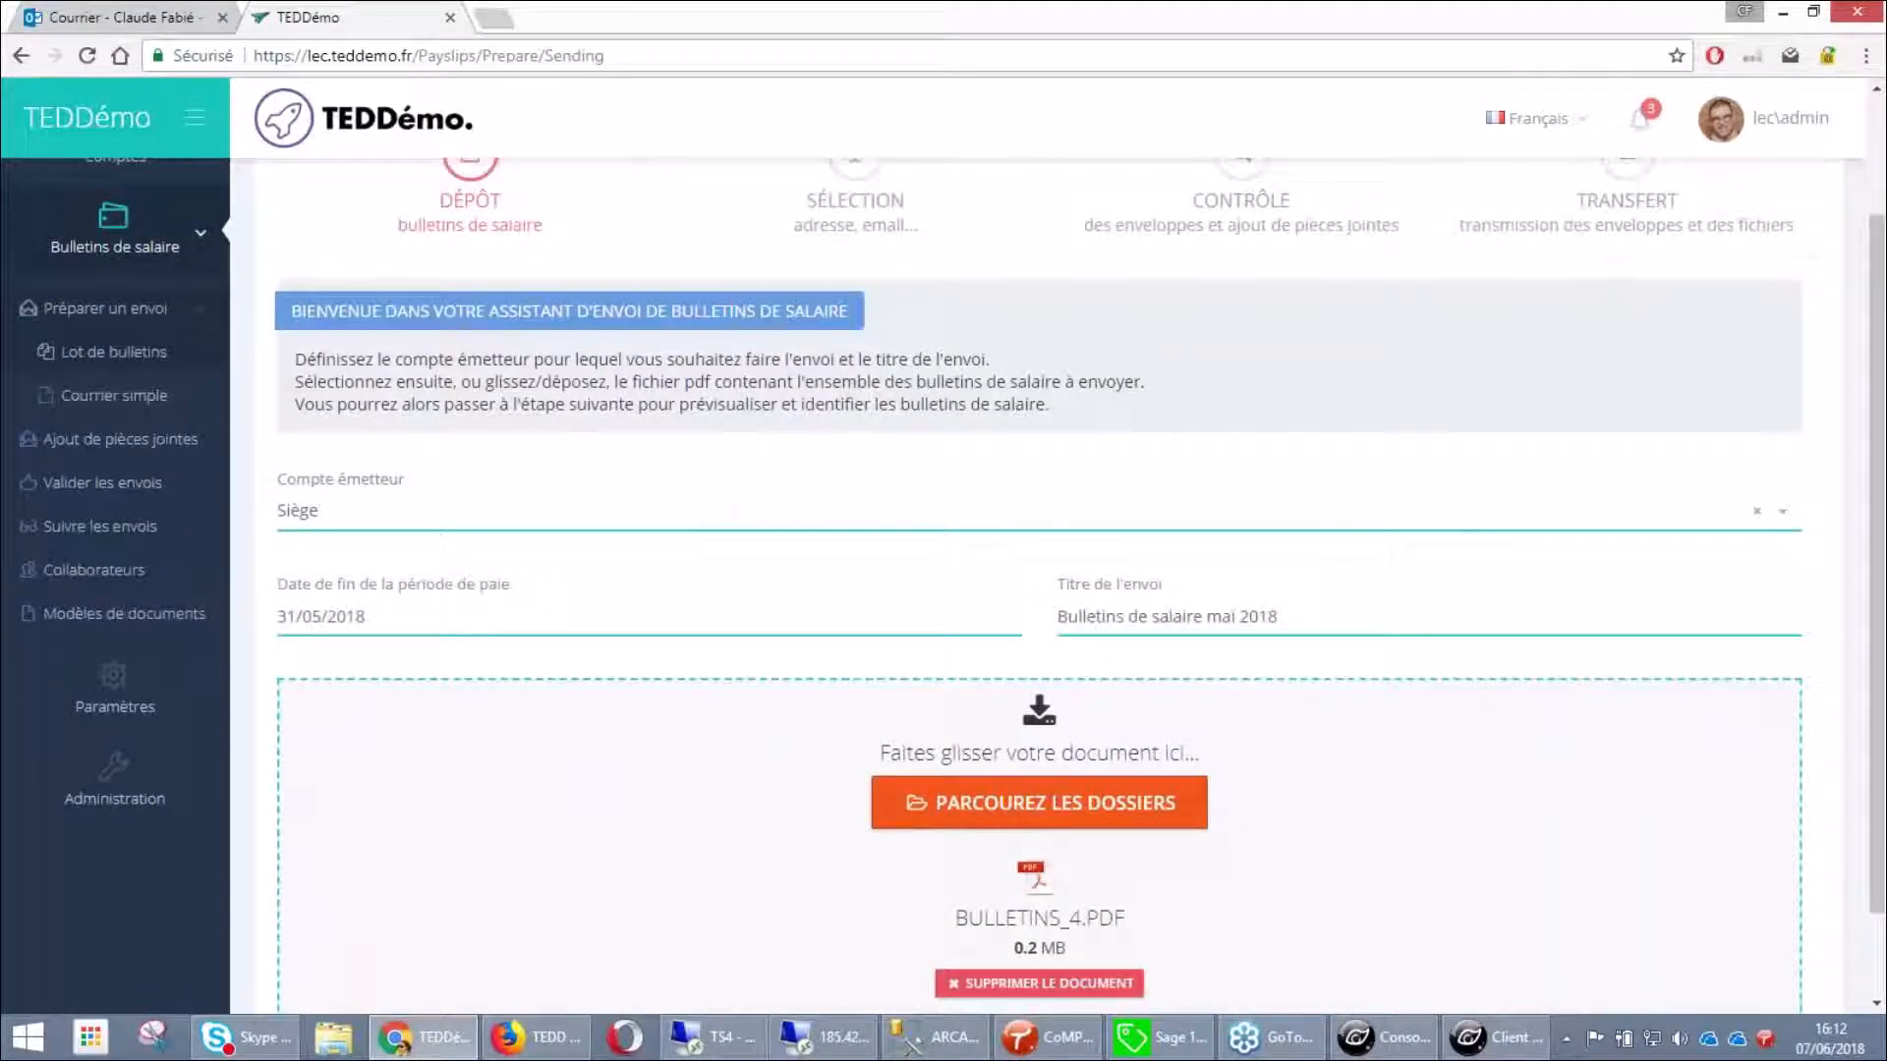
scroll(1730, 236, "up", 2)
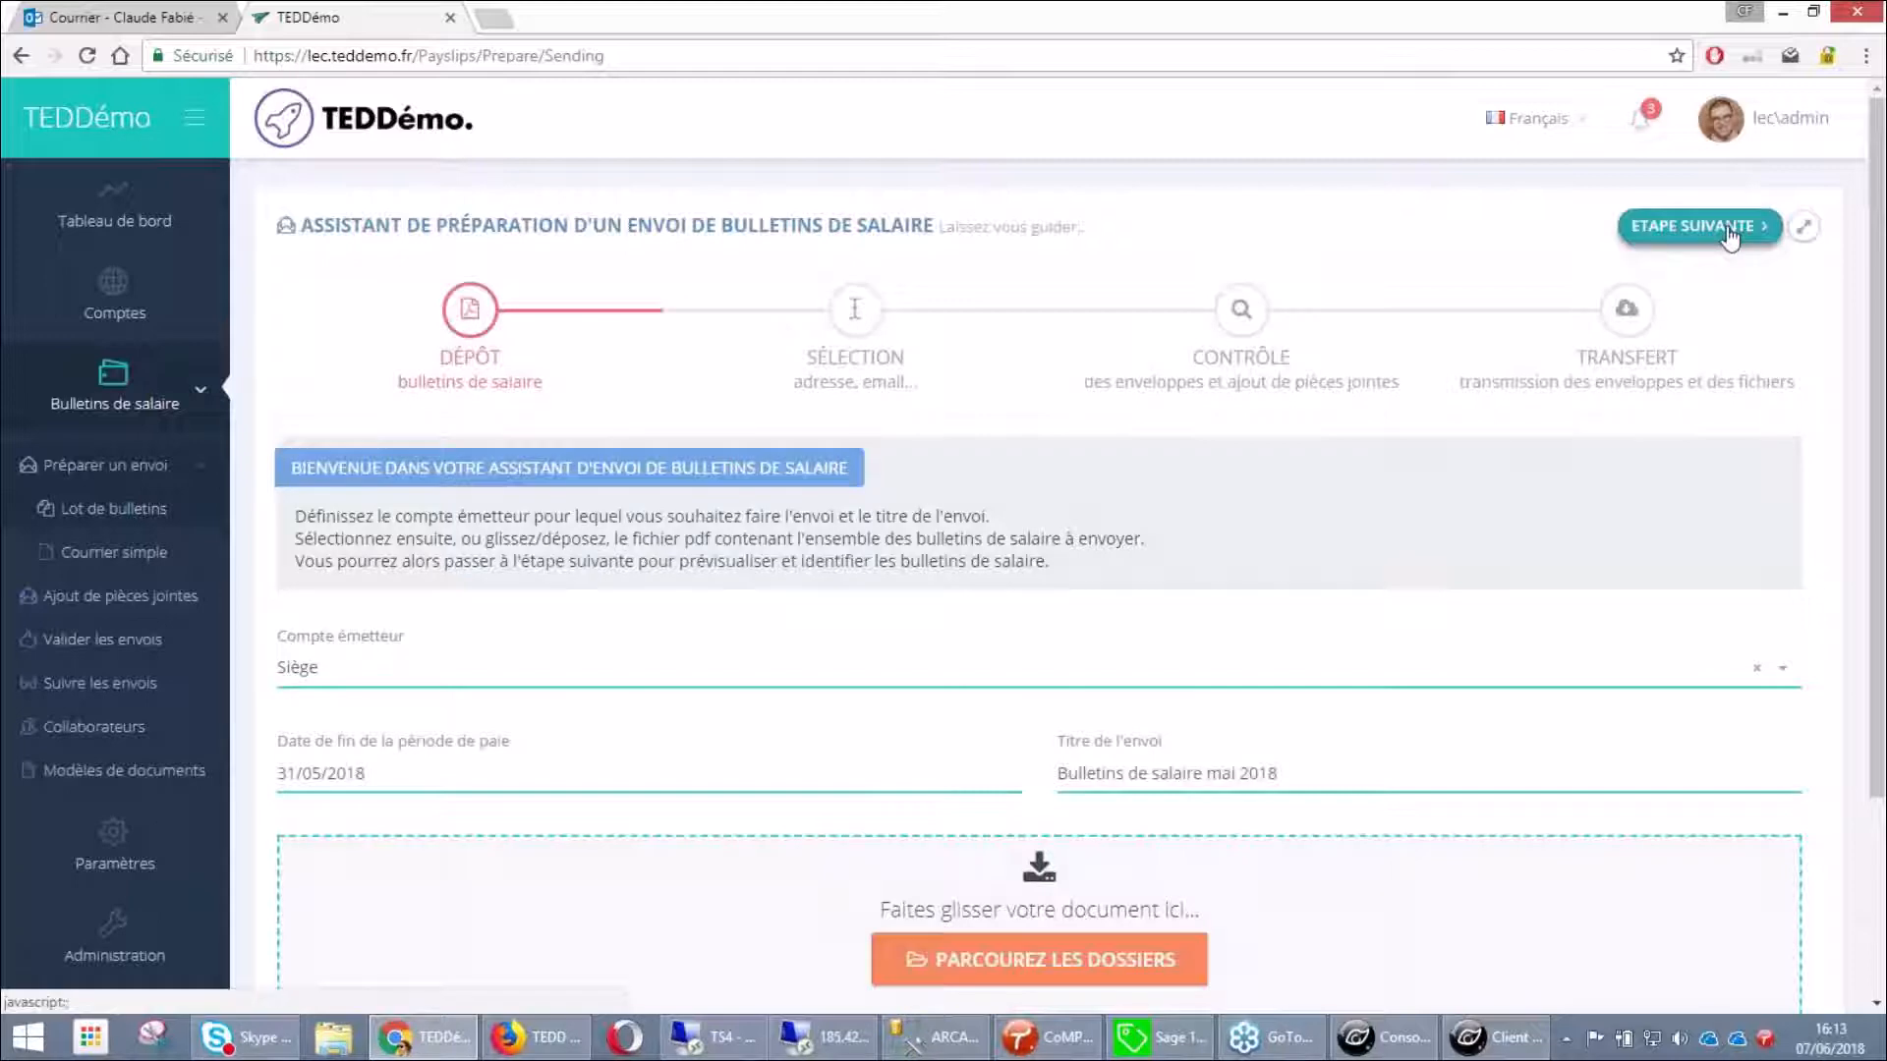
Advance to the payslip selection step and reset the N° de sécurité sociale zone with REDÉFINIR
left_click(1730, 236)
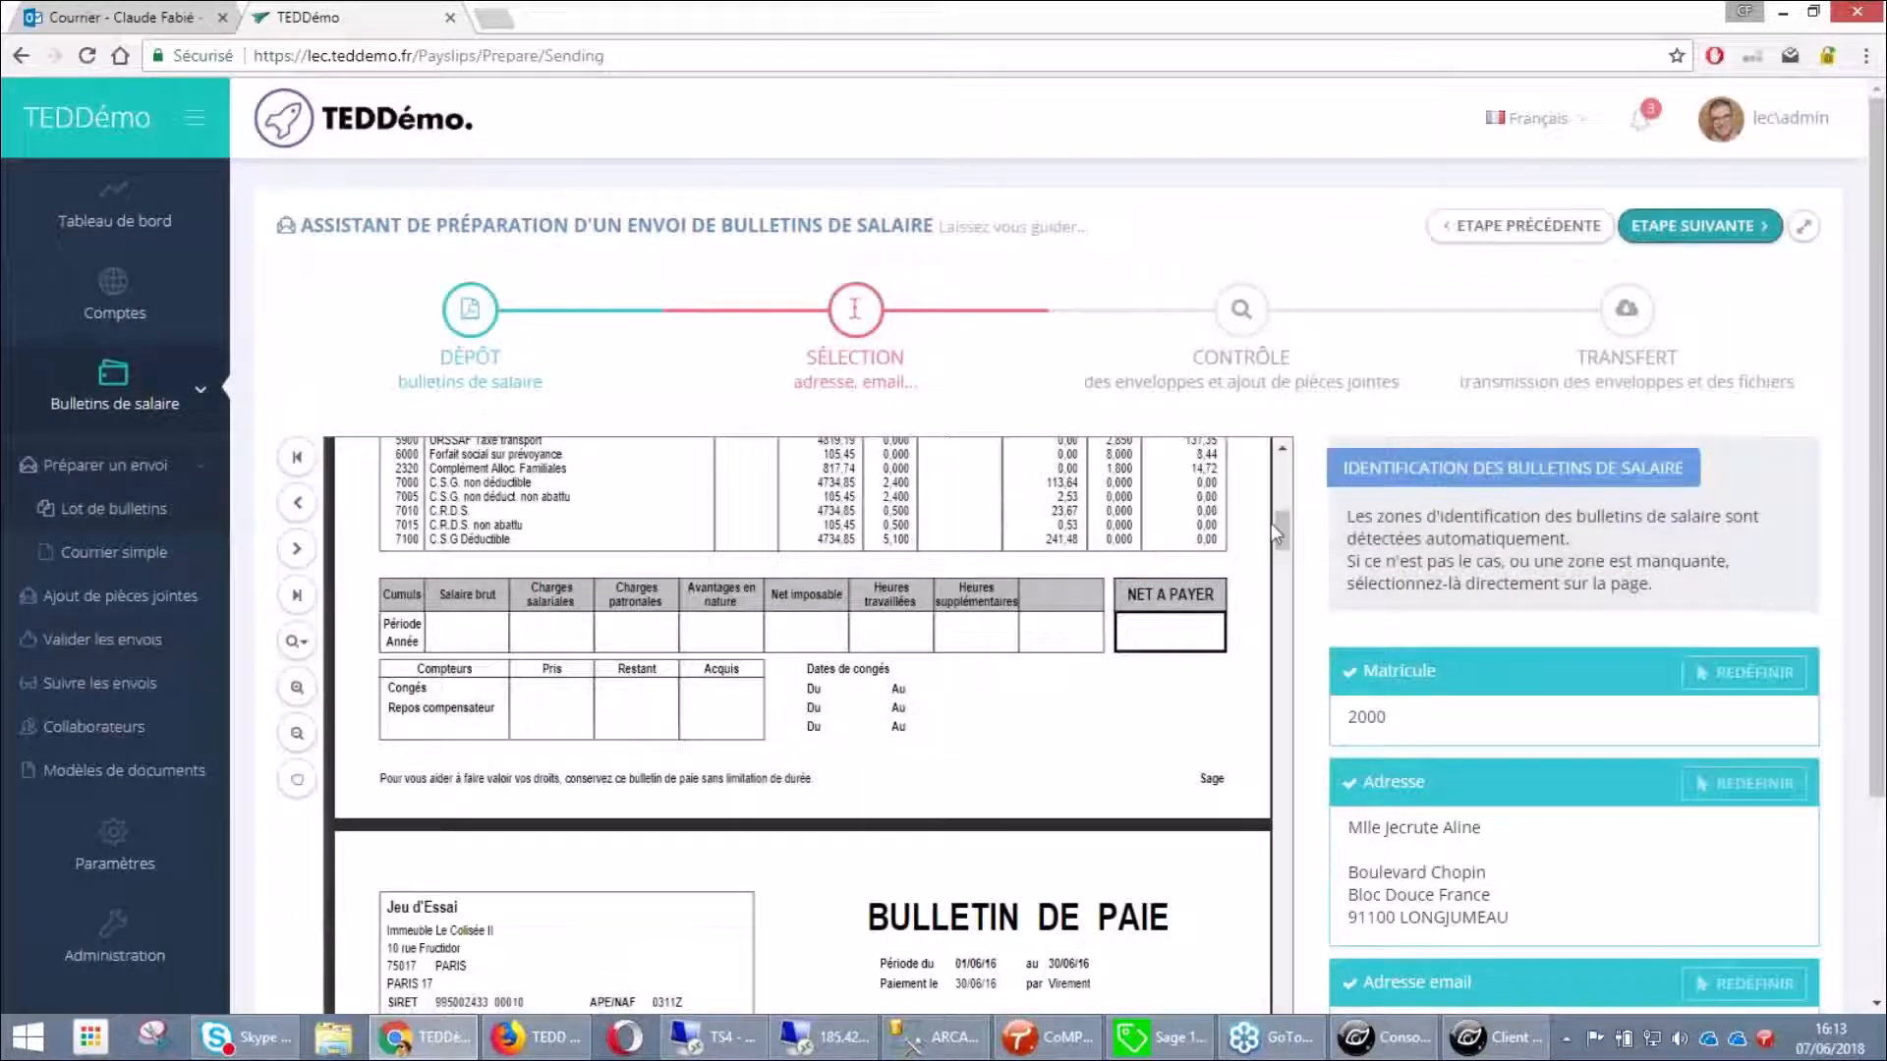
left_click_drag(1283, 532, 1283, 490)
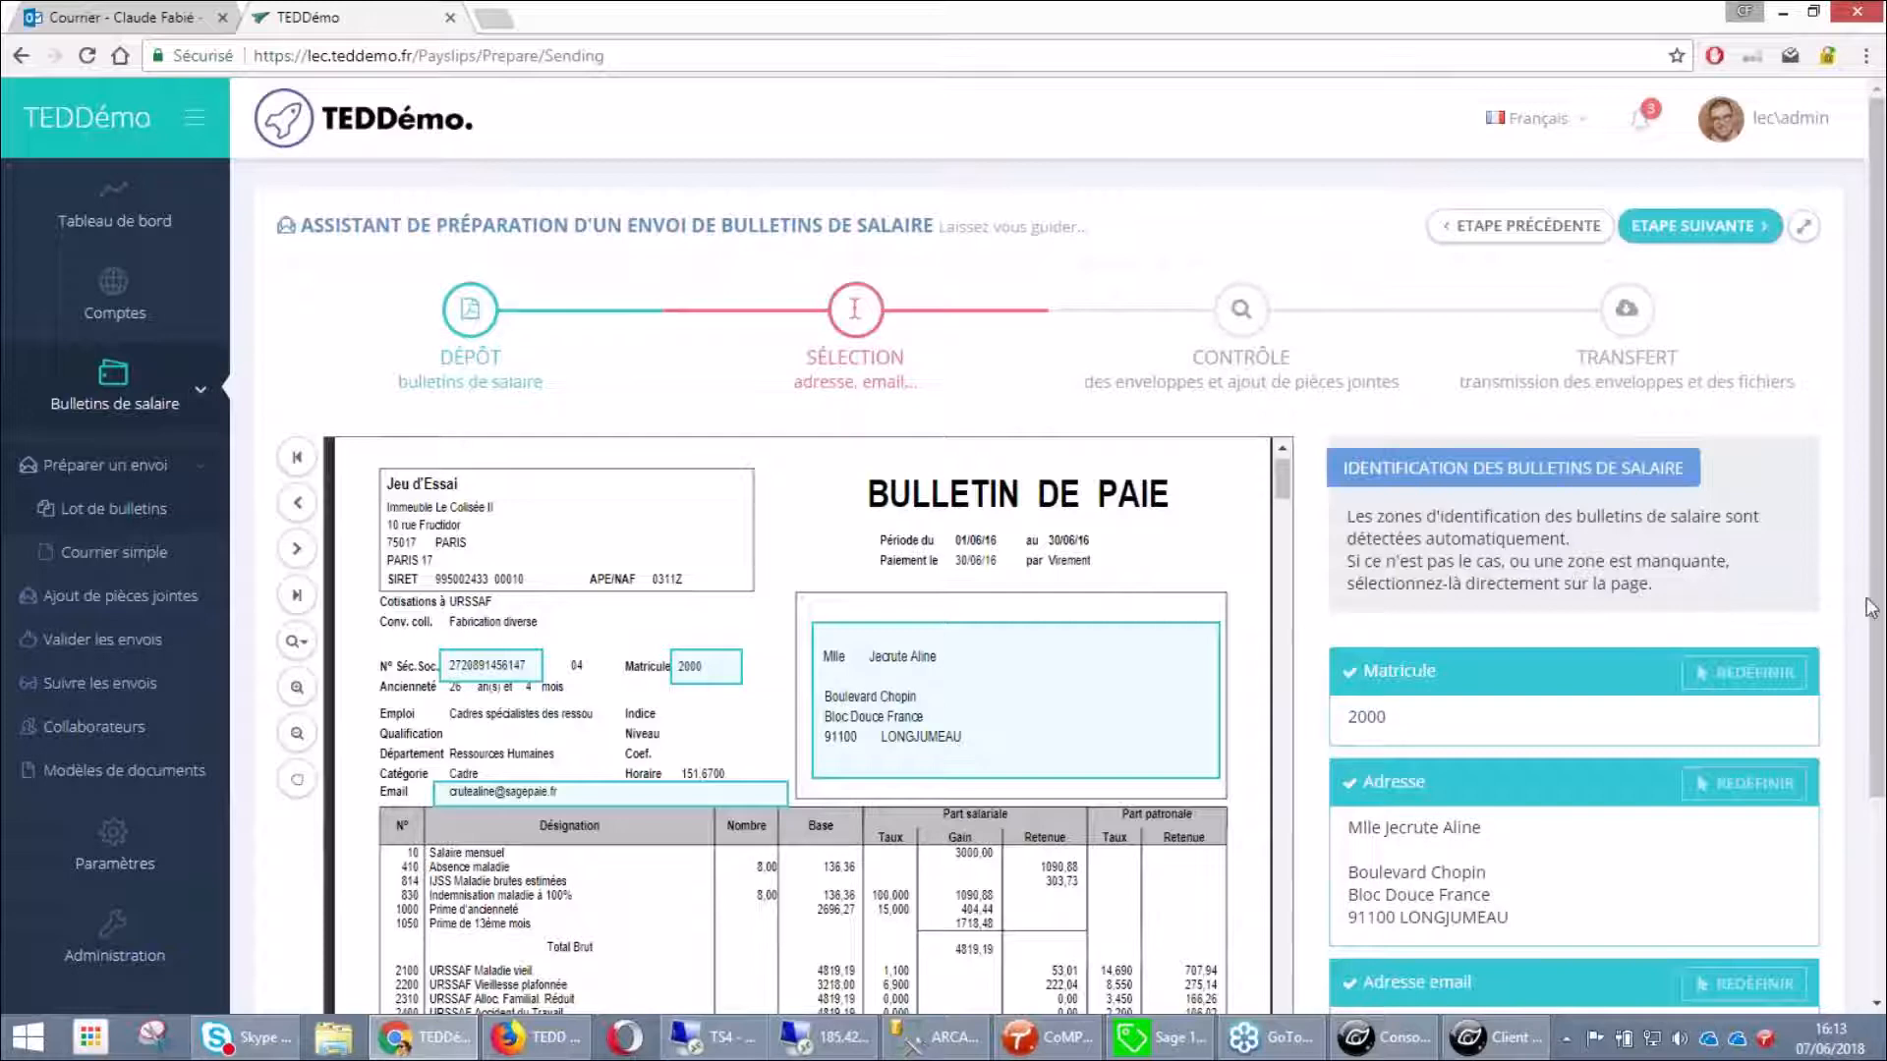
scroll(744, 610, "down", 3)
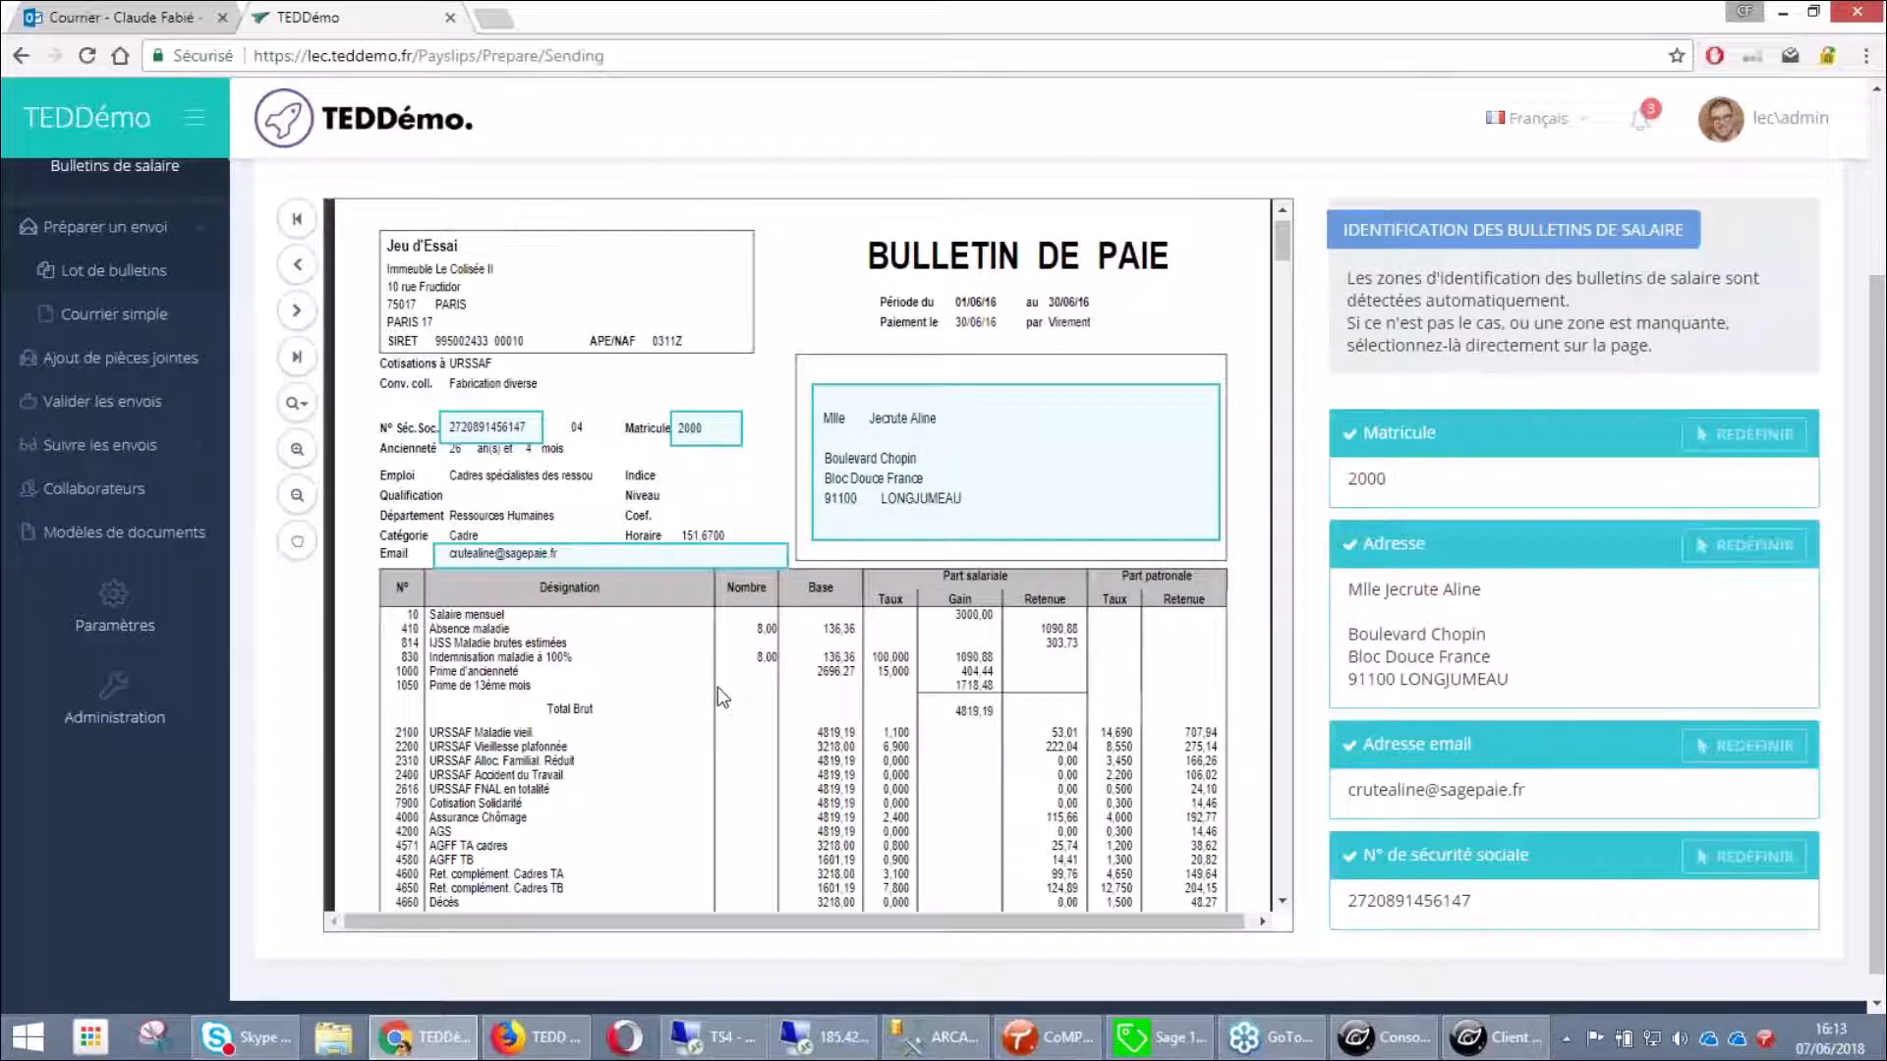
left_click(1754, 857)
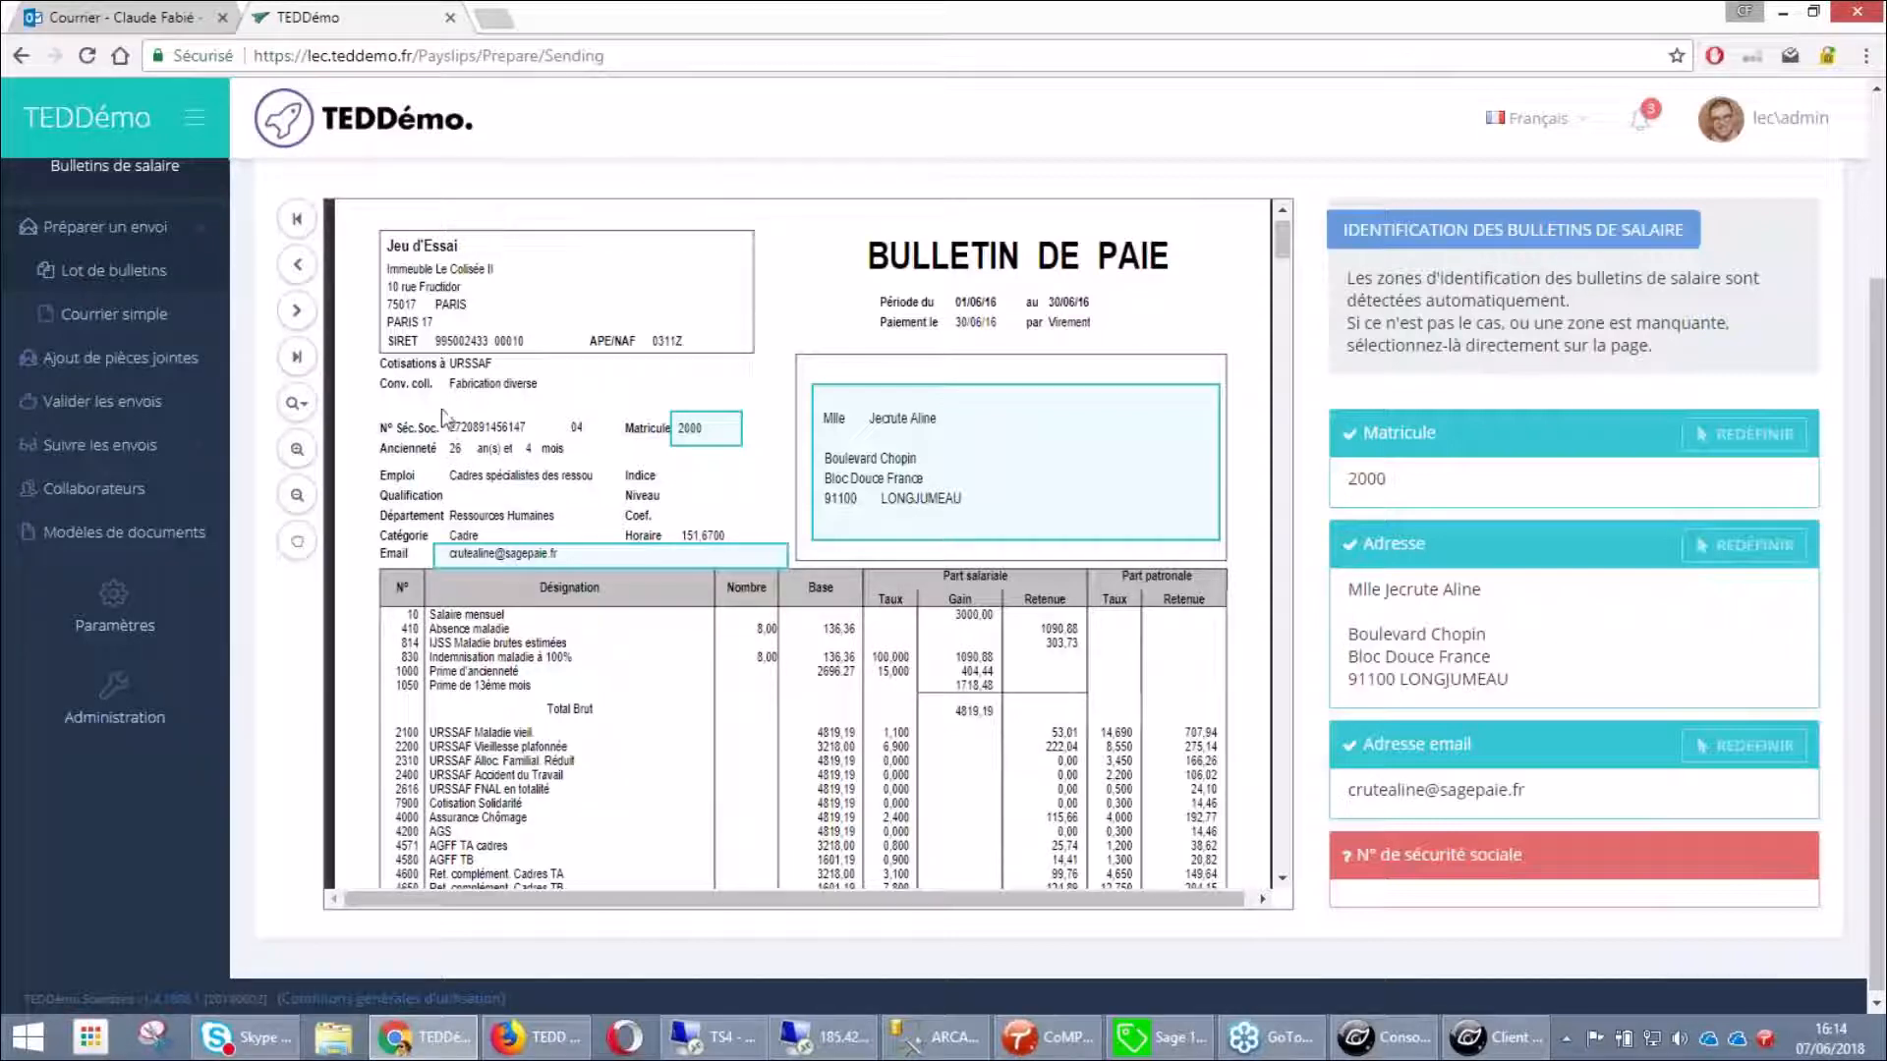
Outline the employee's number as the N° de sécurité sociale zone, then reach the six-envelope Contrôle step
left_click_drag(443, 412, 548, 440)
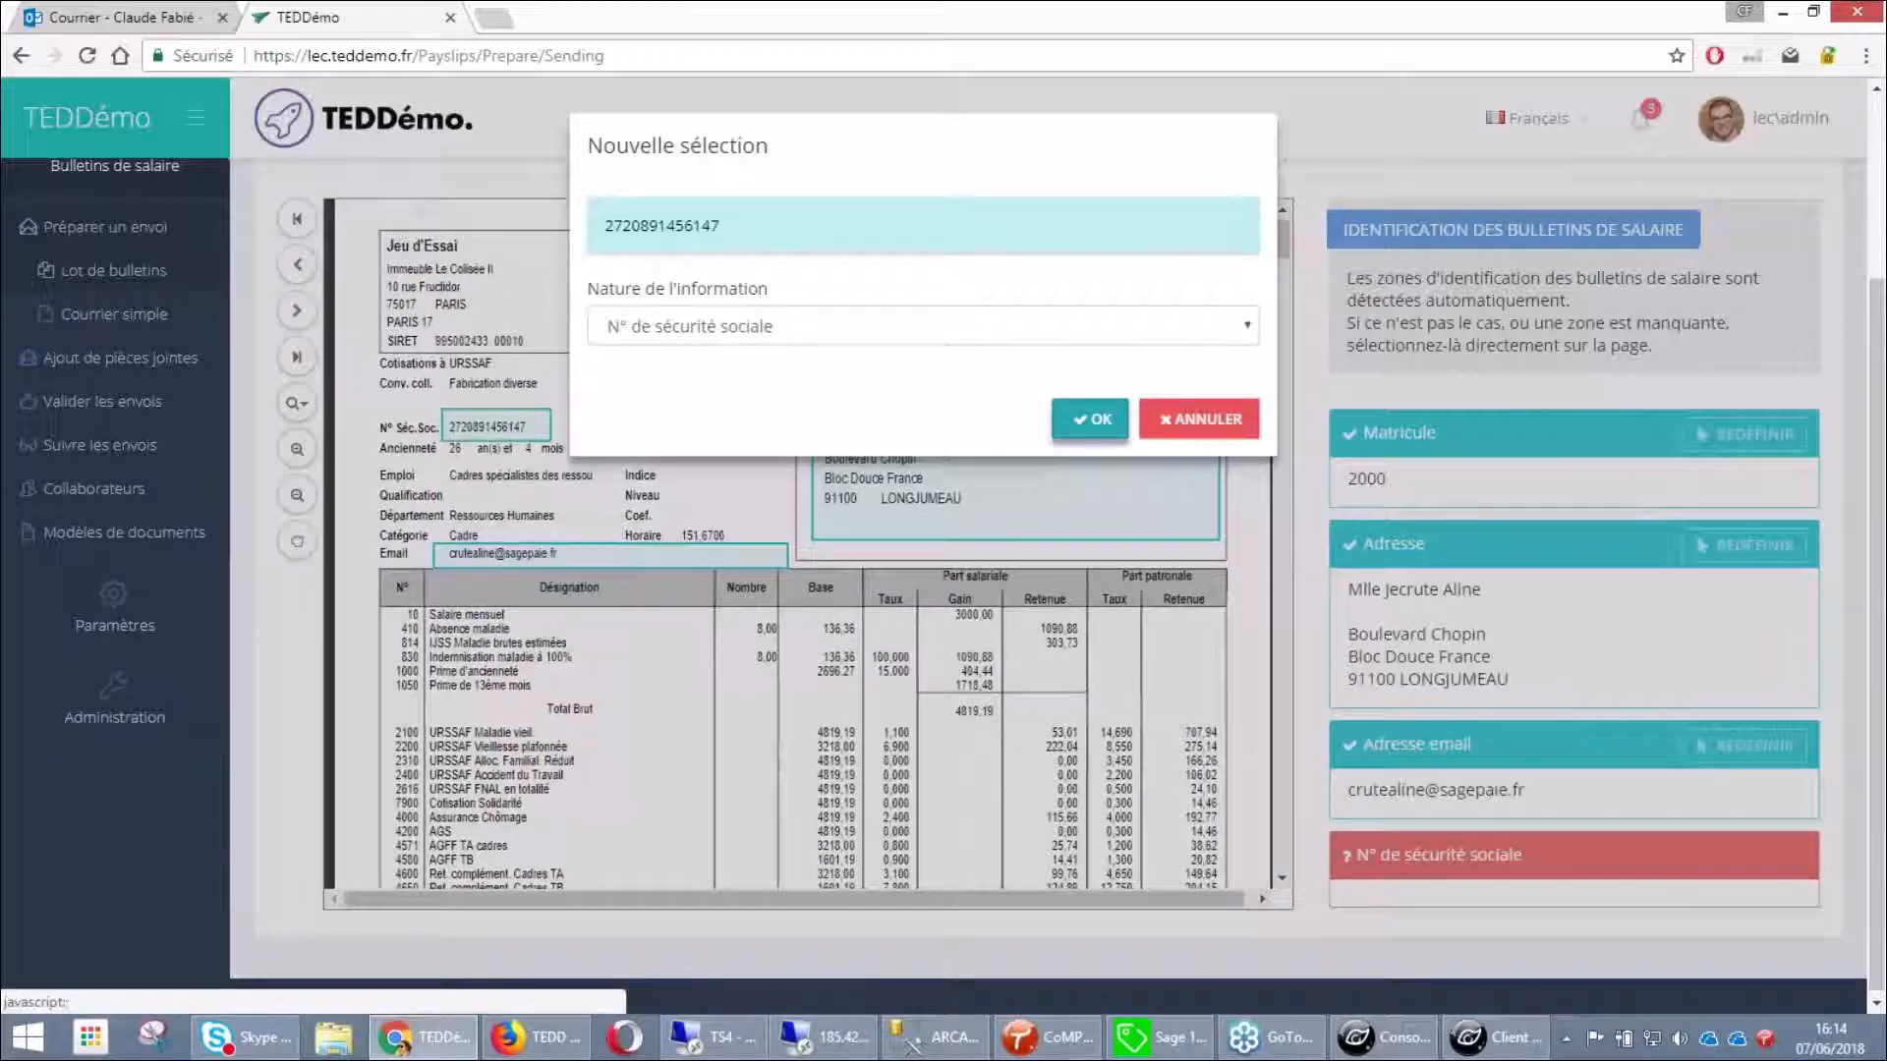
left_click(1089, 419)
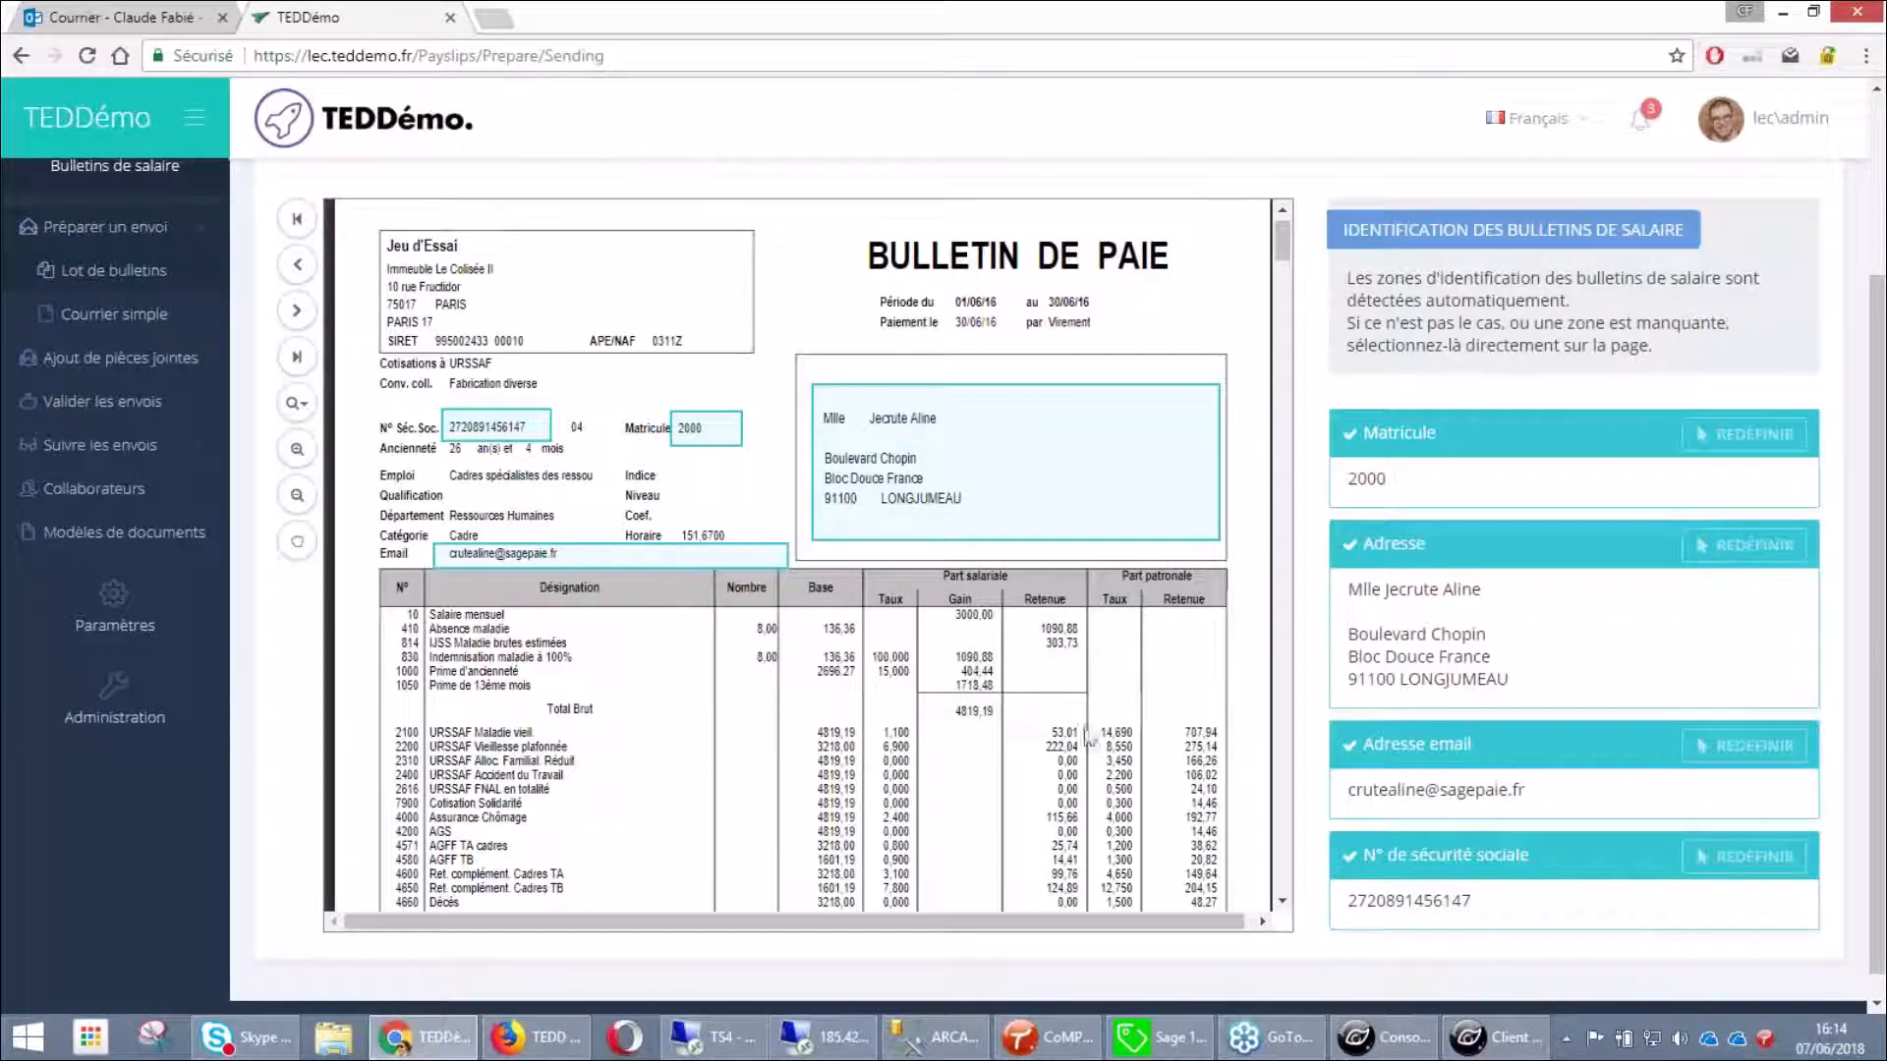
scroll(1066, 735, "up", 1)
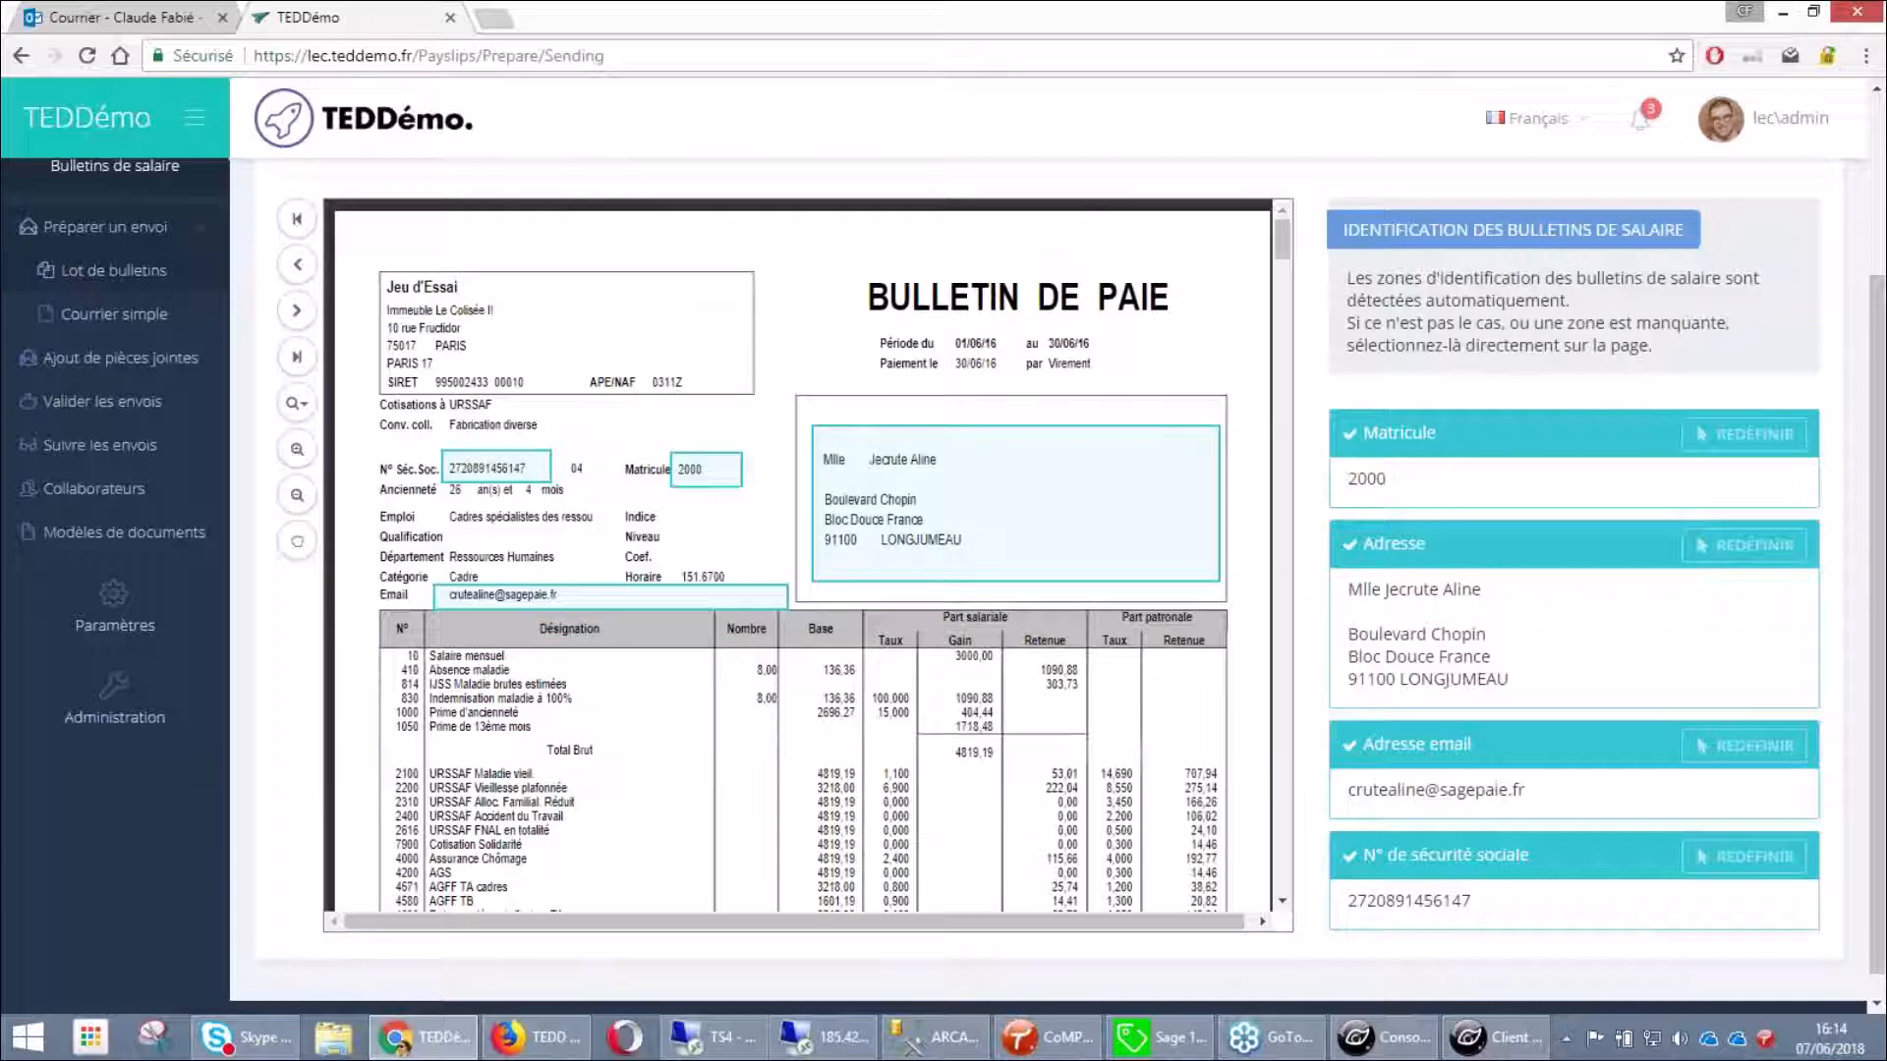
scroll(1493, 575, "up", 3)
left_click(1699, 225)
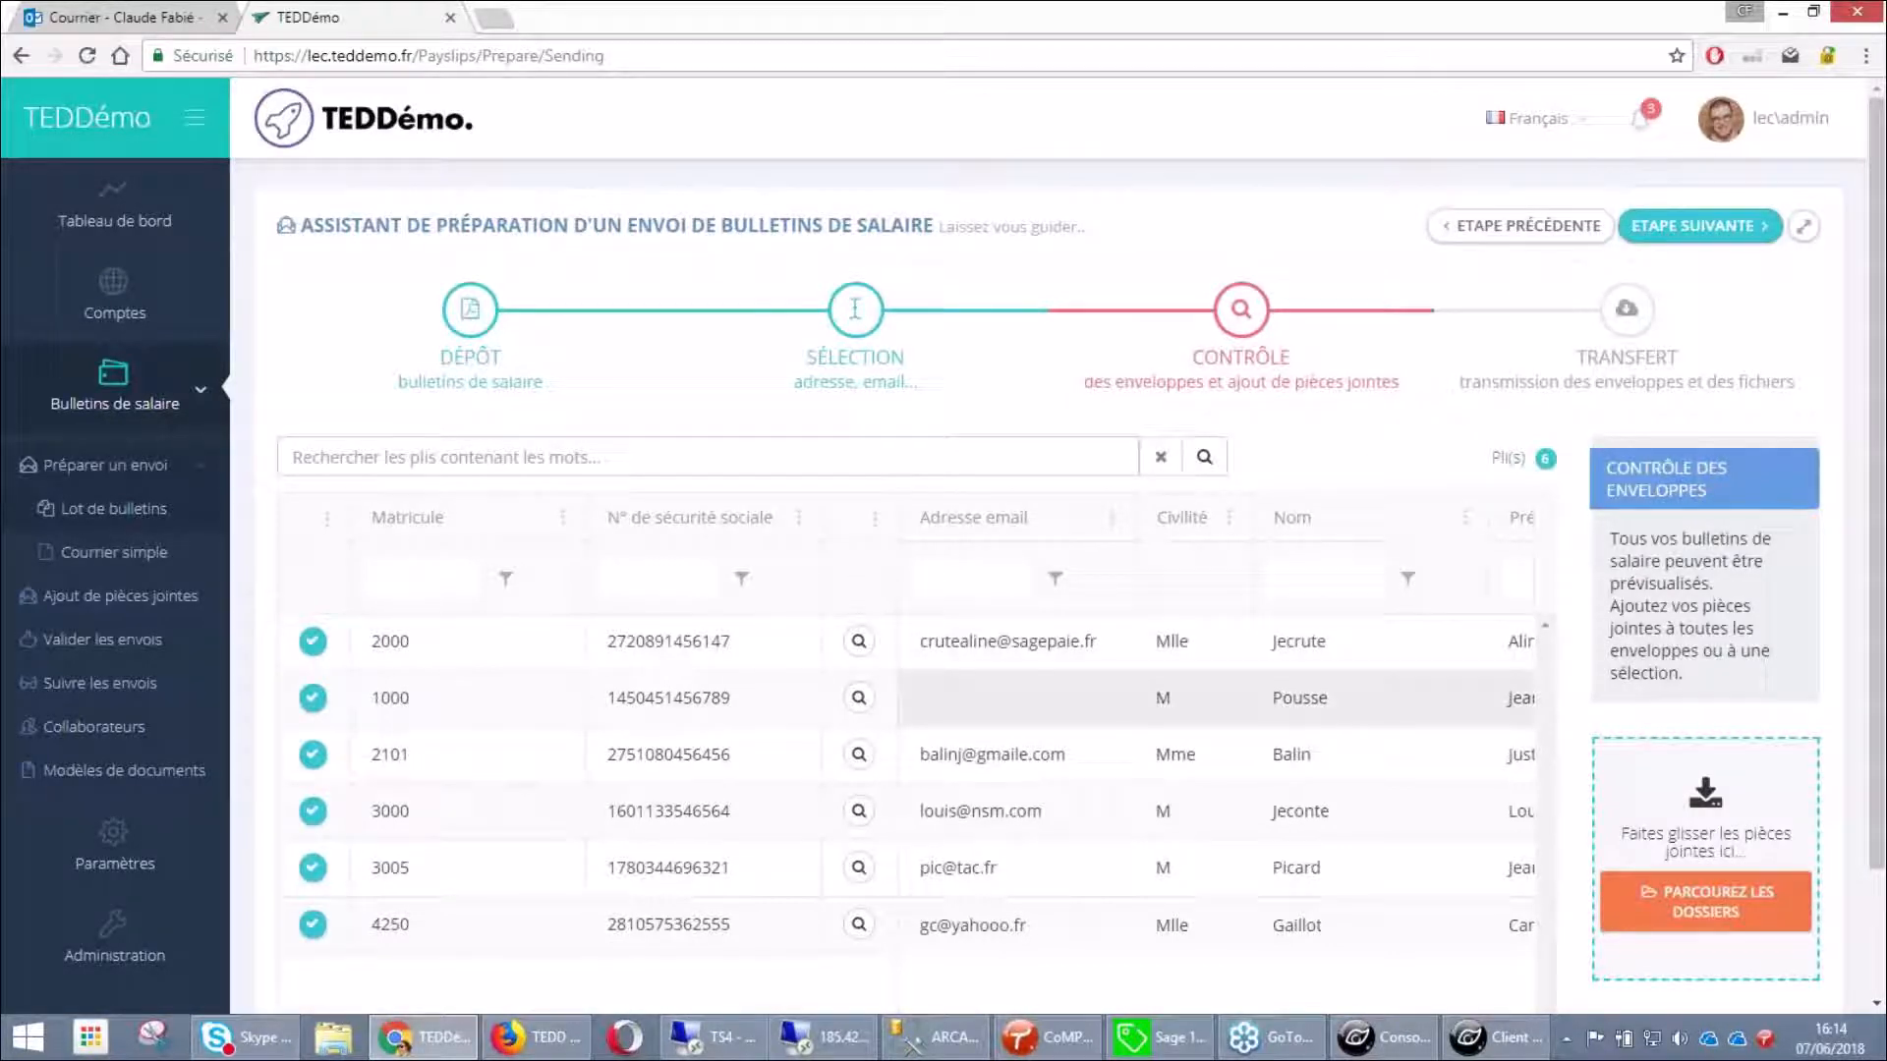
Transmit the six payslips with JE TRANSMETS and dismiss the Félicitations message
scroll(1074, 644, "down", 1)
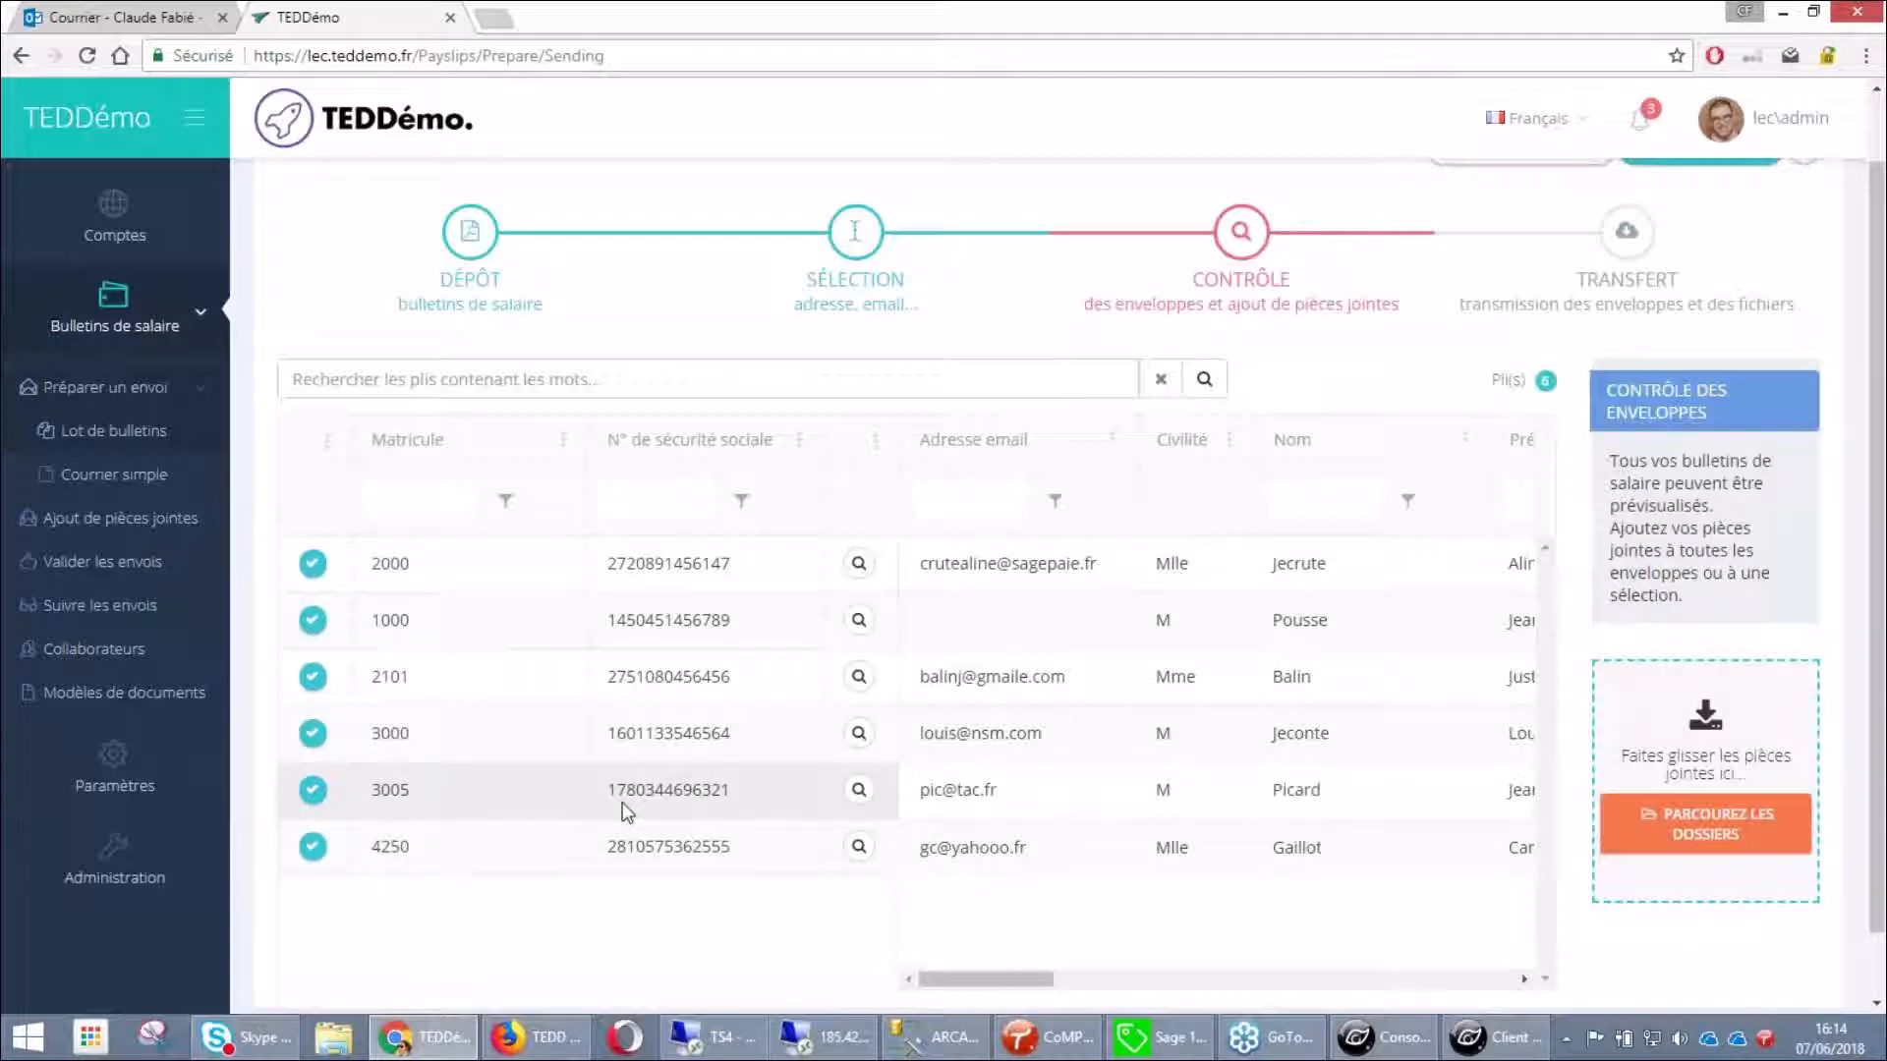
scroll(791, 763, "up", 1)
left_click(1699, 226)
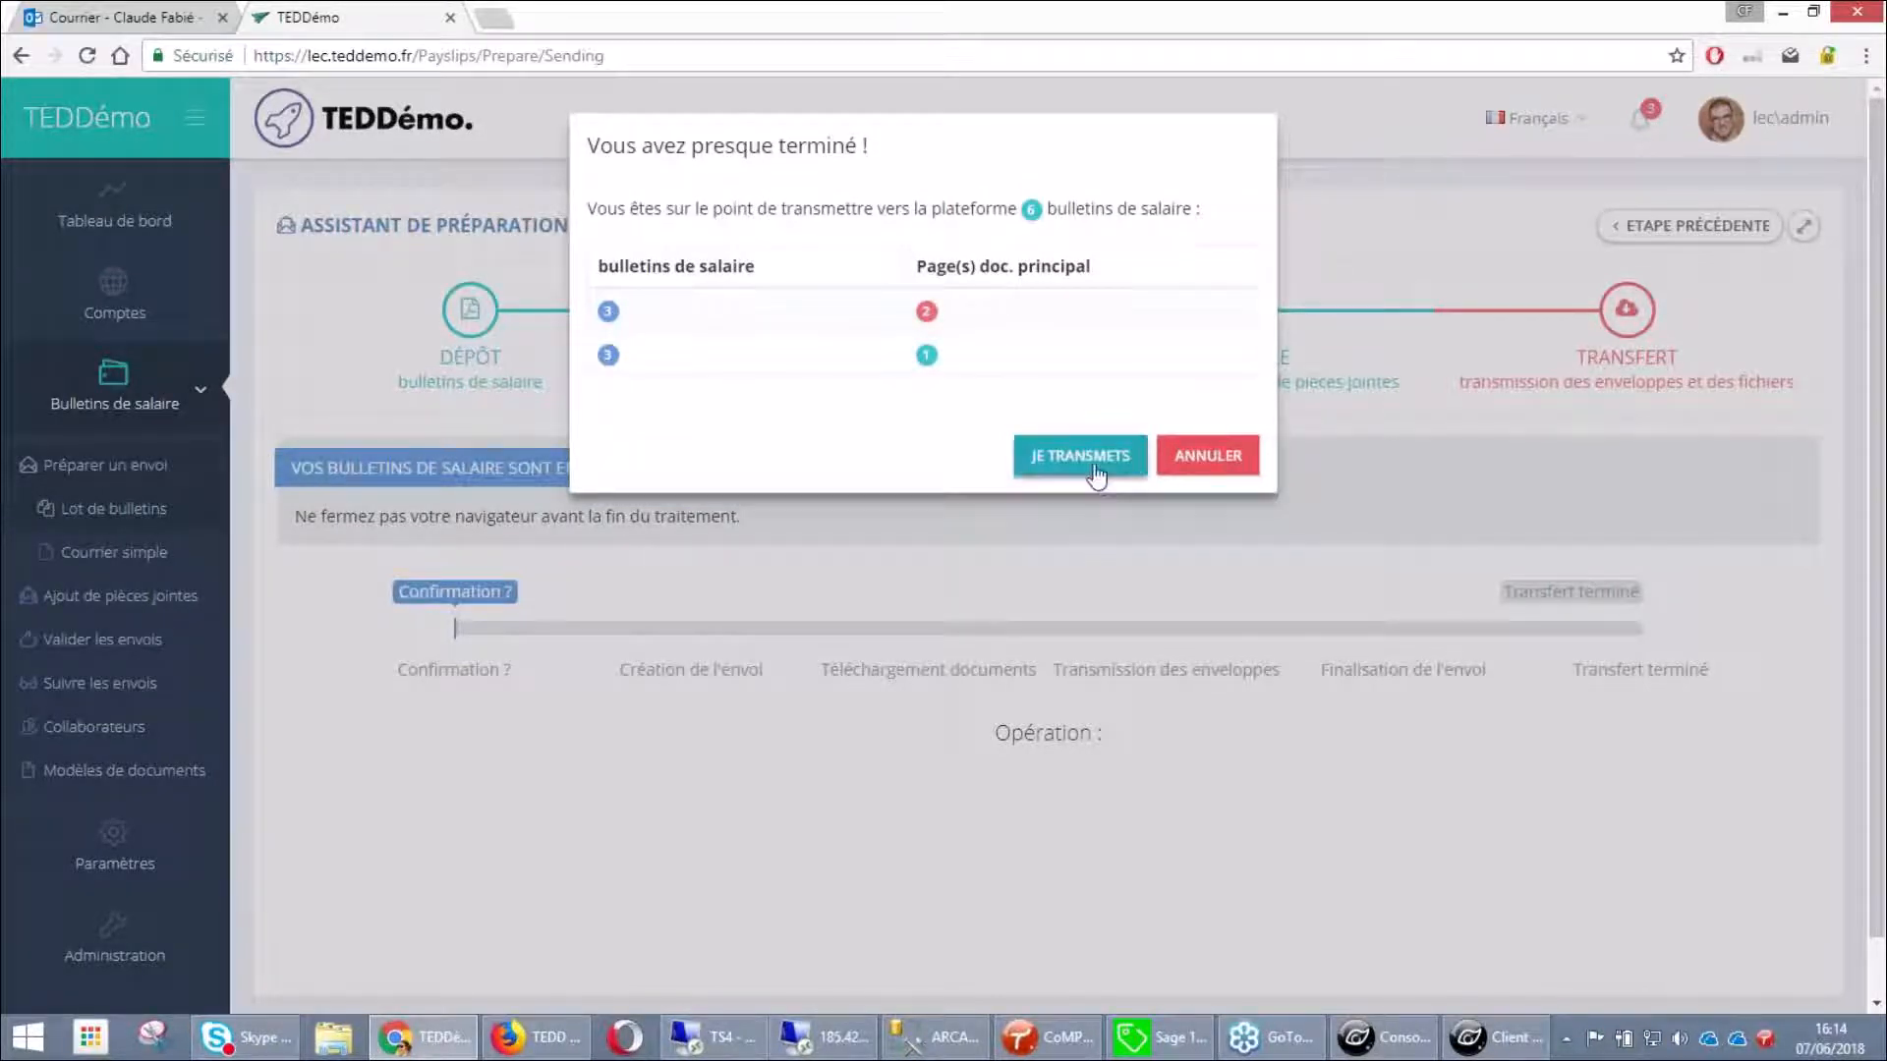
left_click(1094, 471)
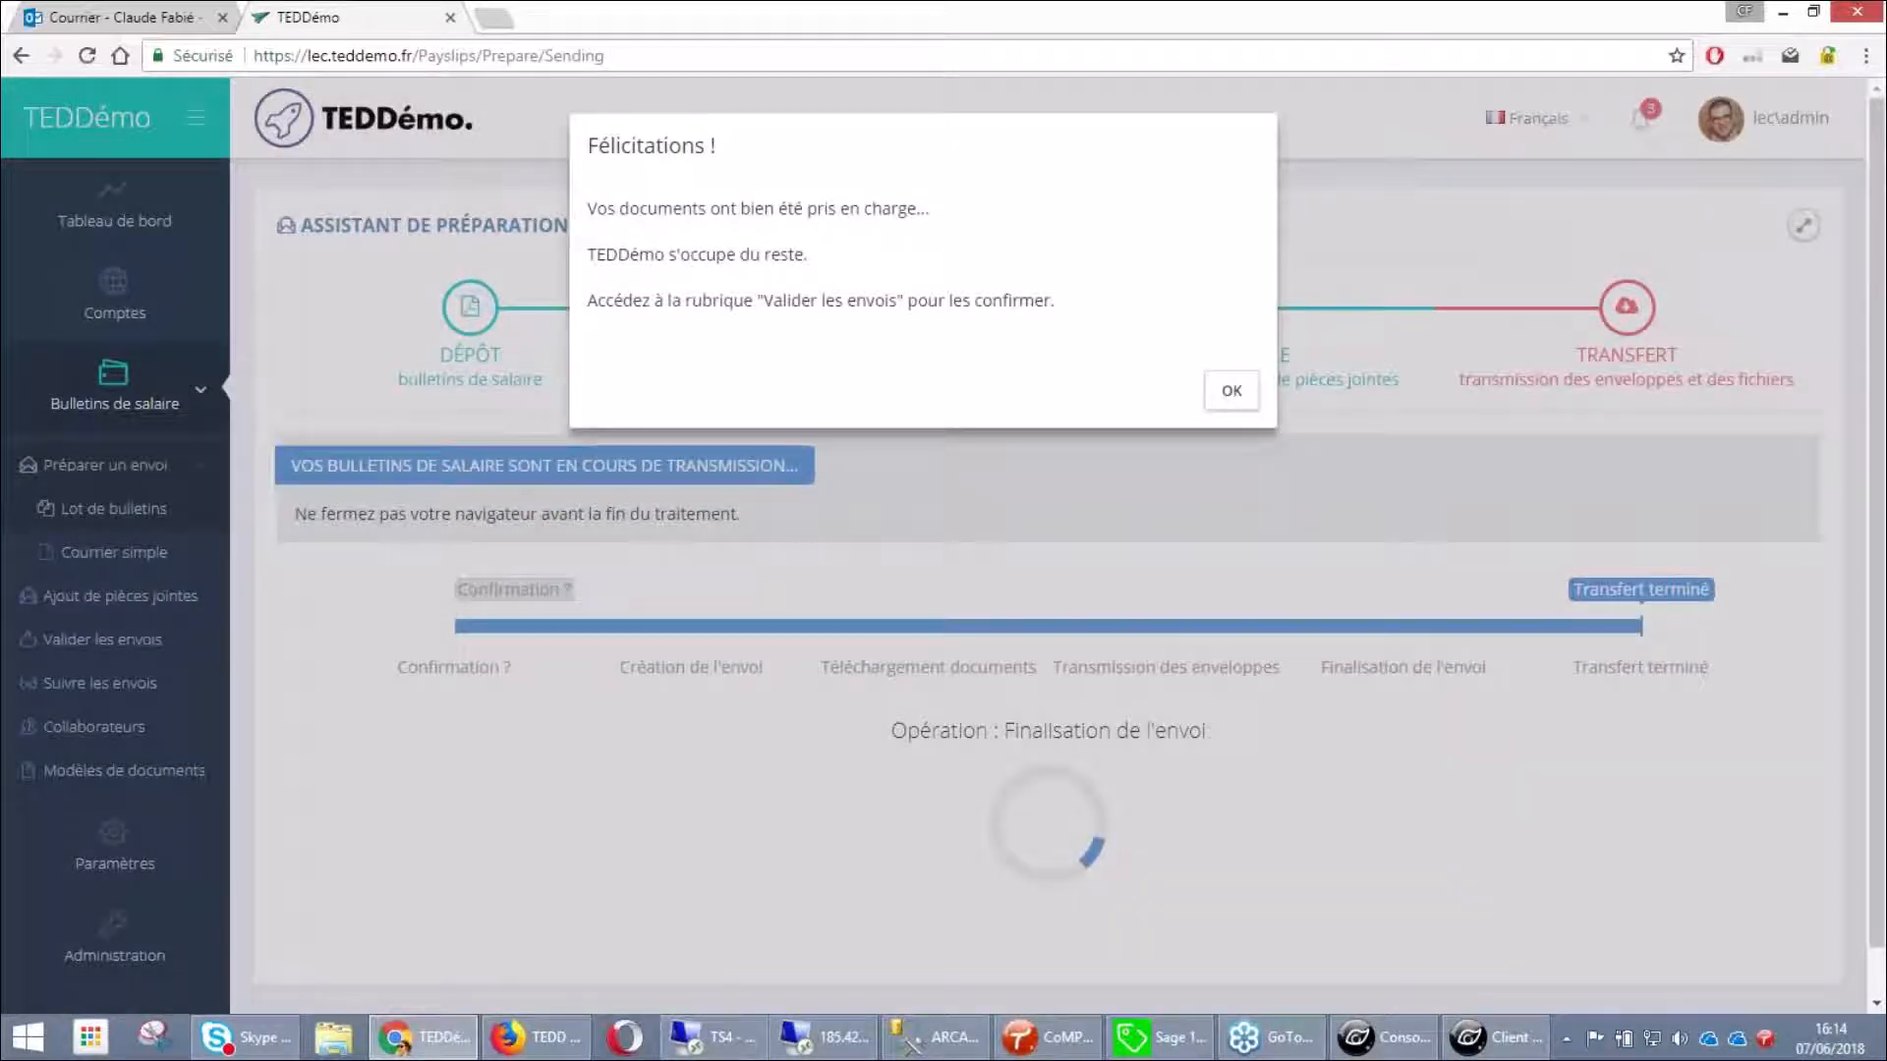
left_click(1231, 391)
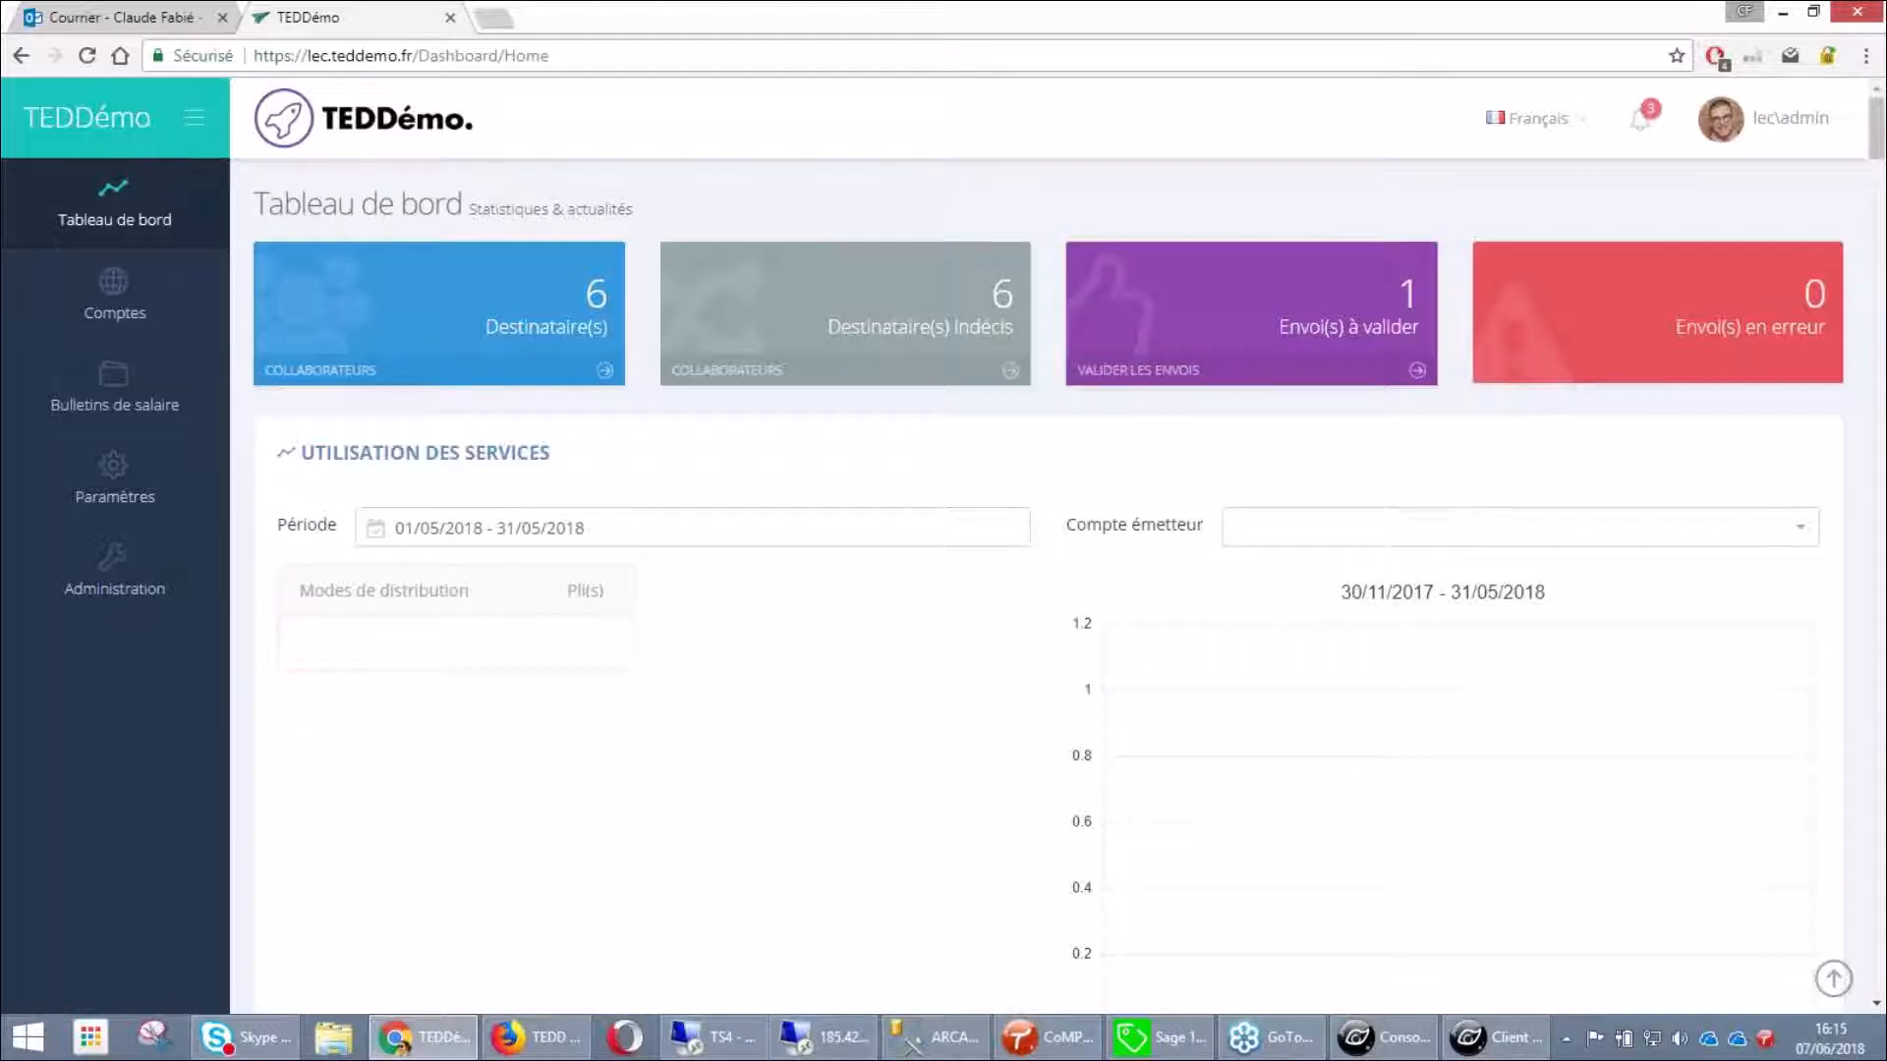
Expand Bulletins de salaire in the sidebar and open Valider les envois
left_click(86, 400)
left_click(122, 525)
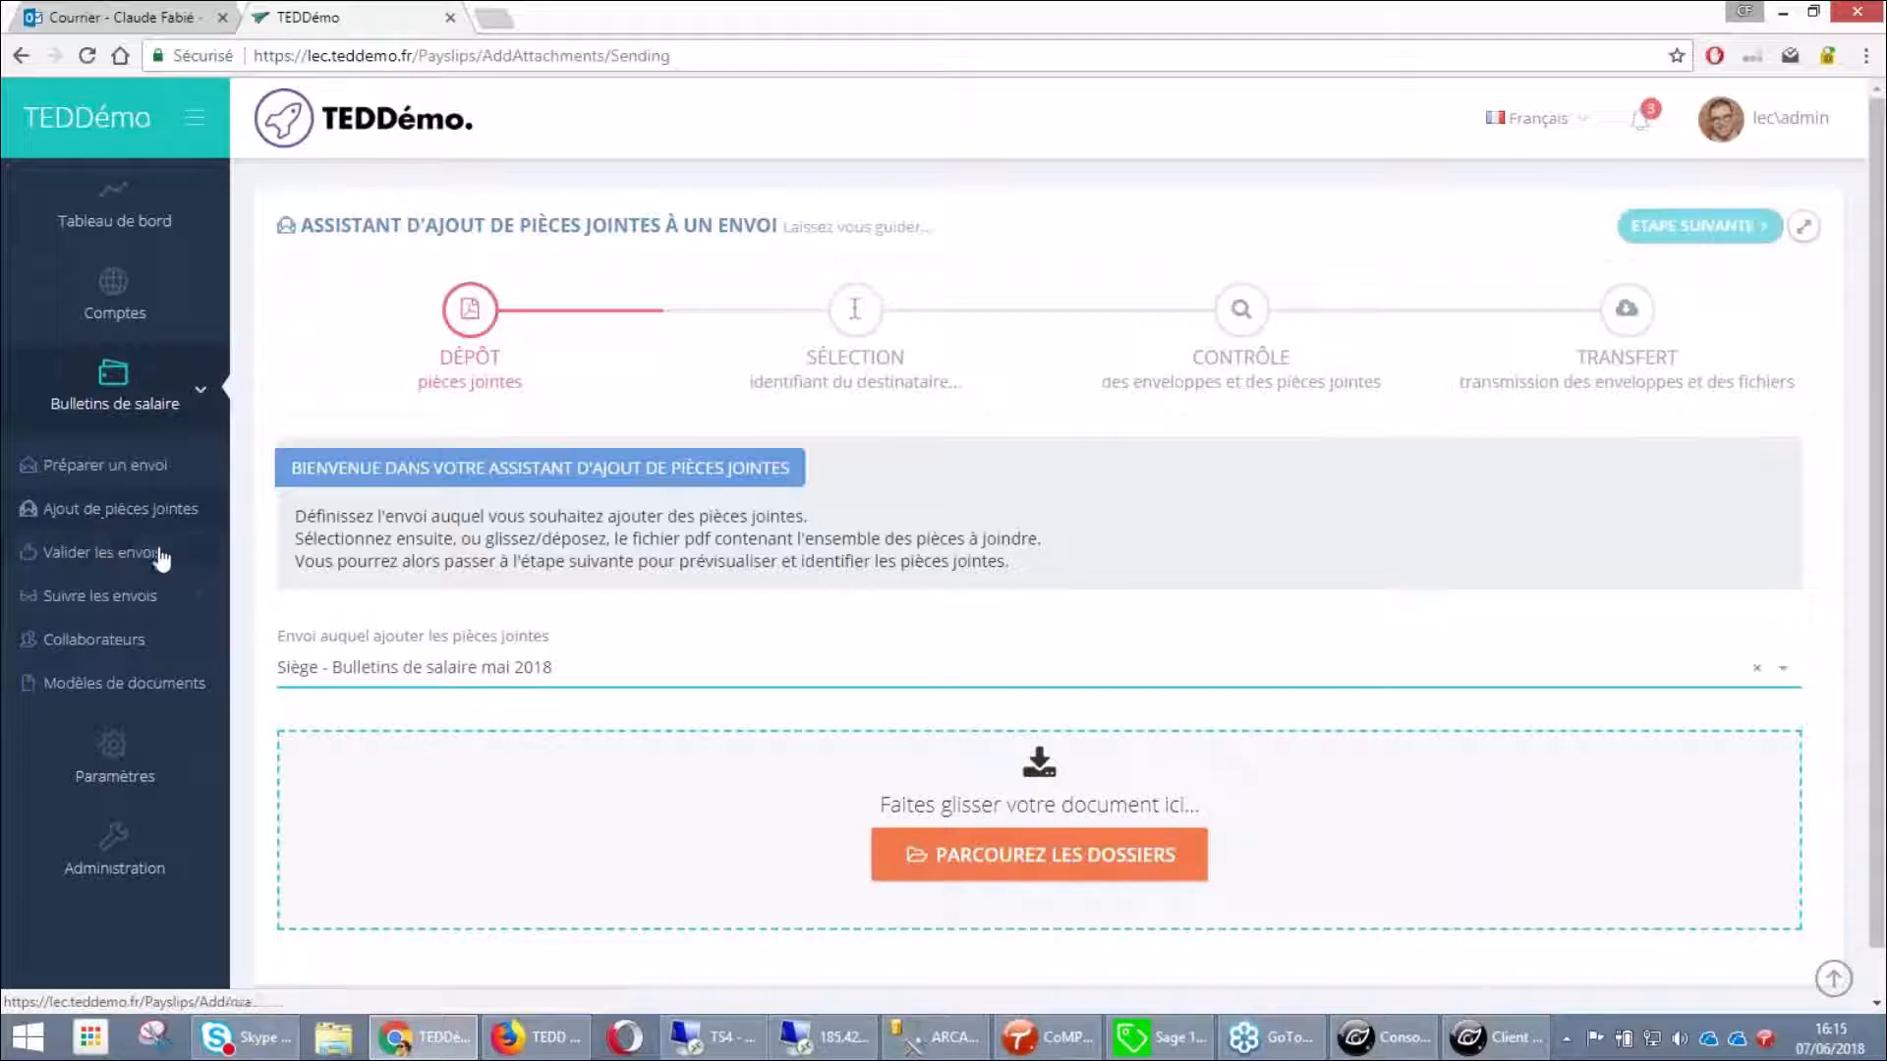
left_click(125, 556)
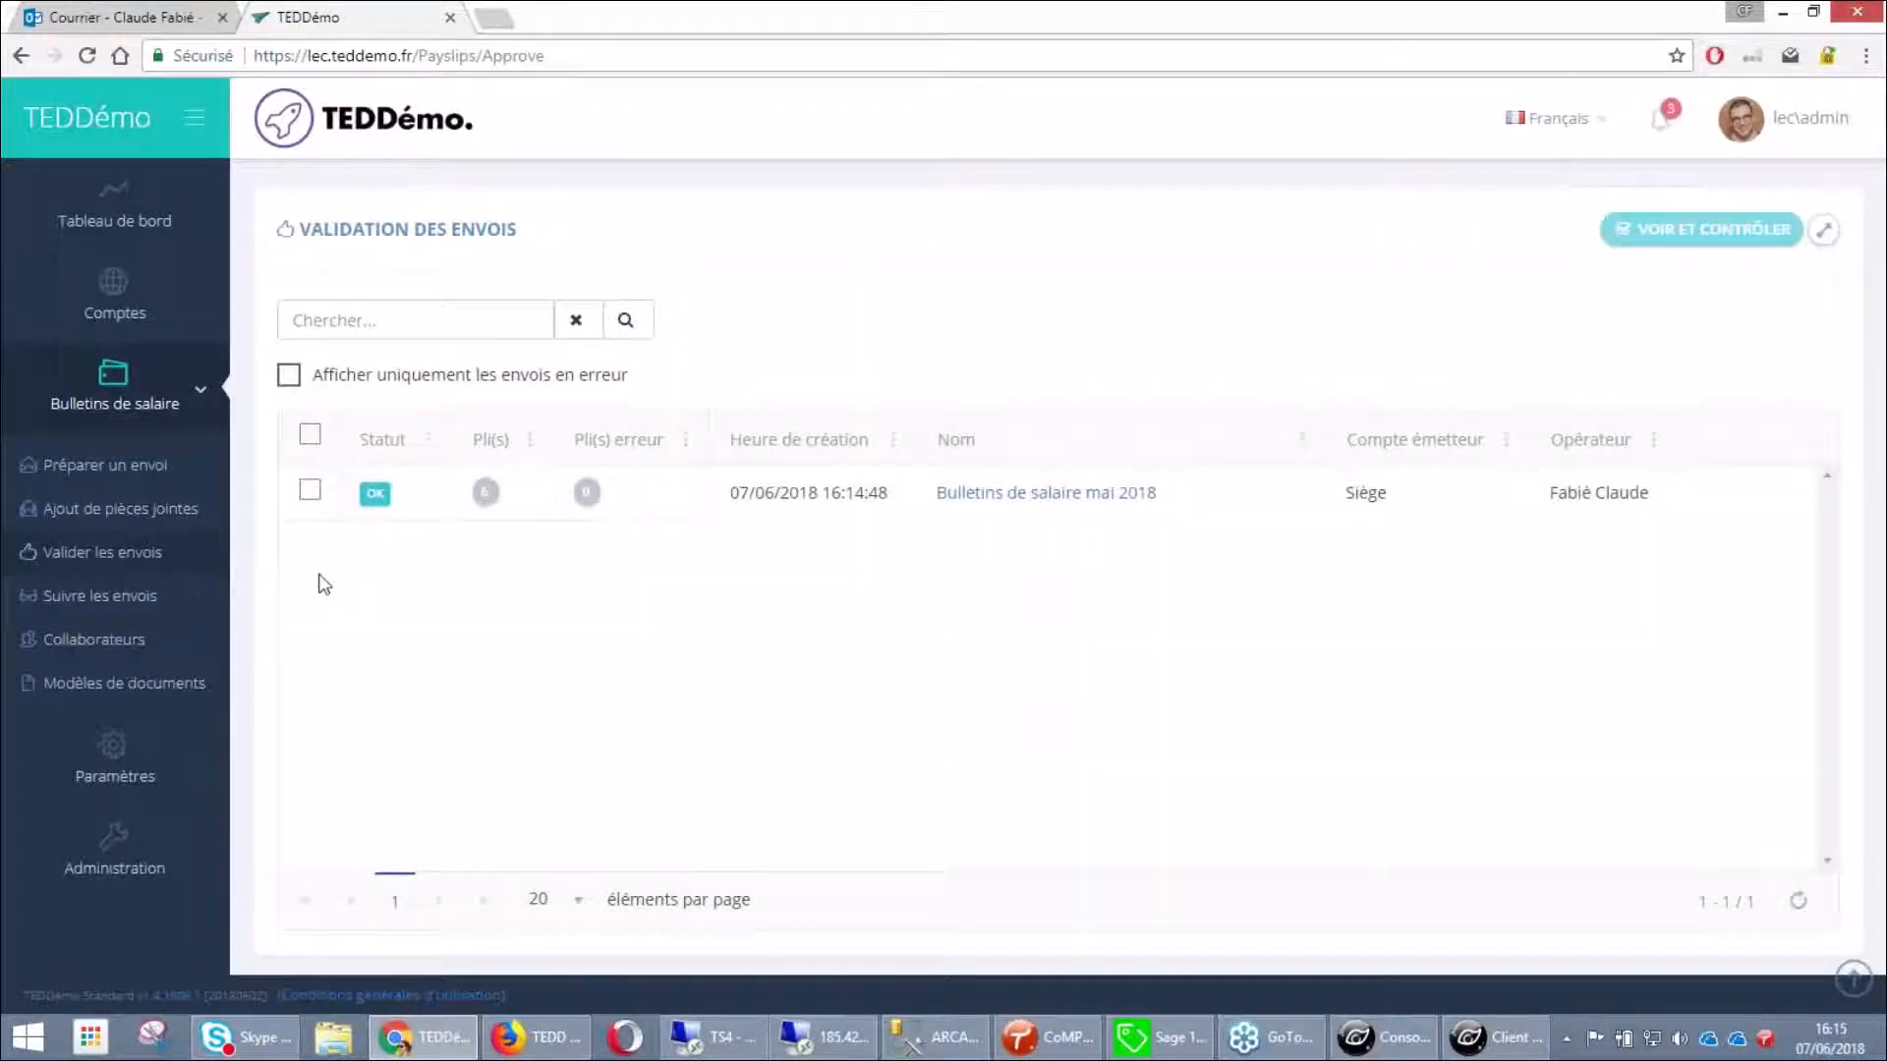
Open the mai 2018 send and review delivery methods: five Email d'invitation, one Courrier
left_click(974, 496)
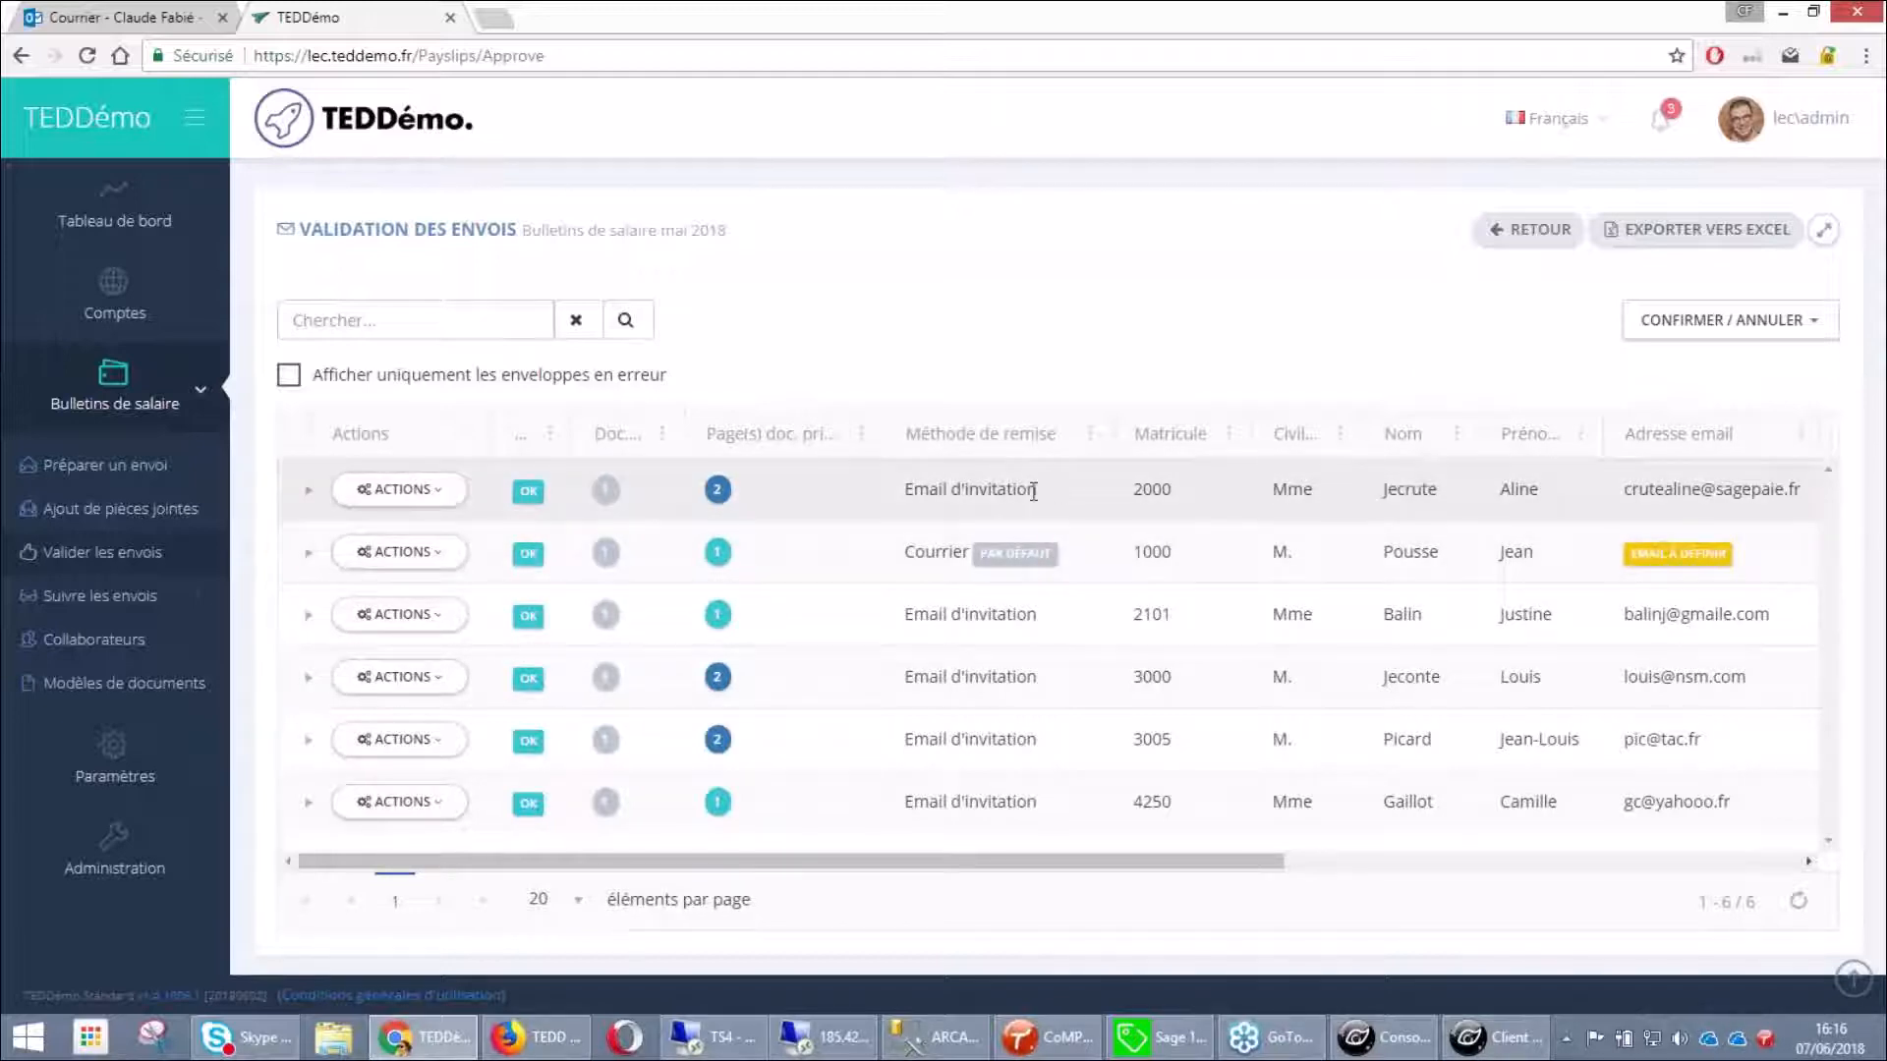
left_click_drag(1032, 489, 894, 483)
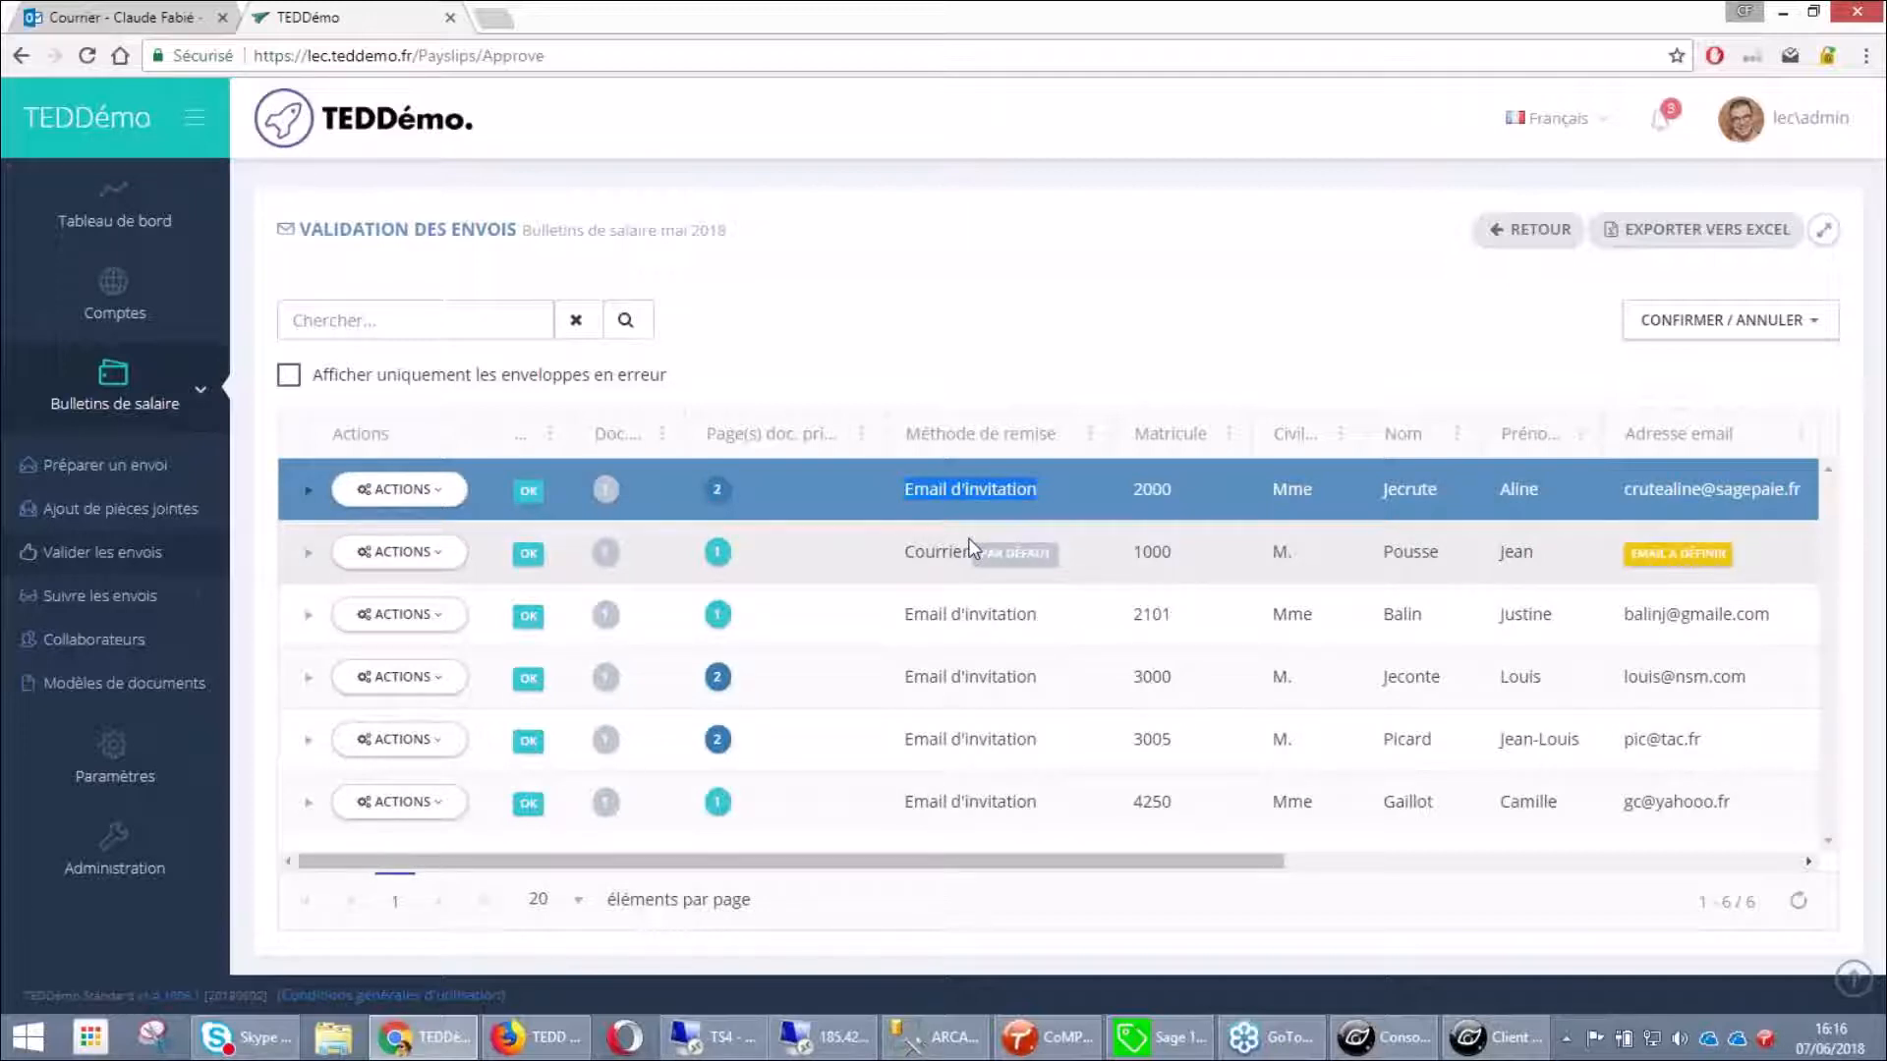
left_click(1569, 562)
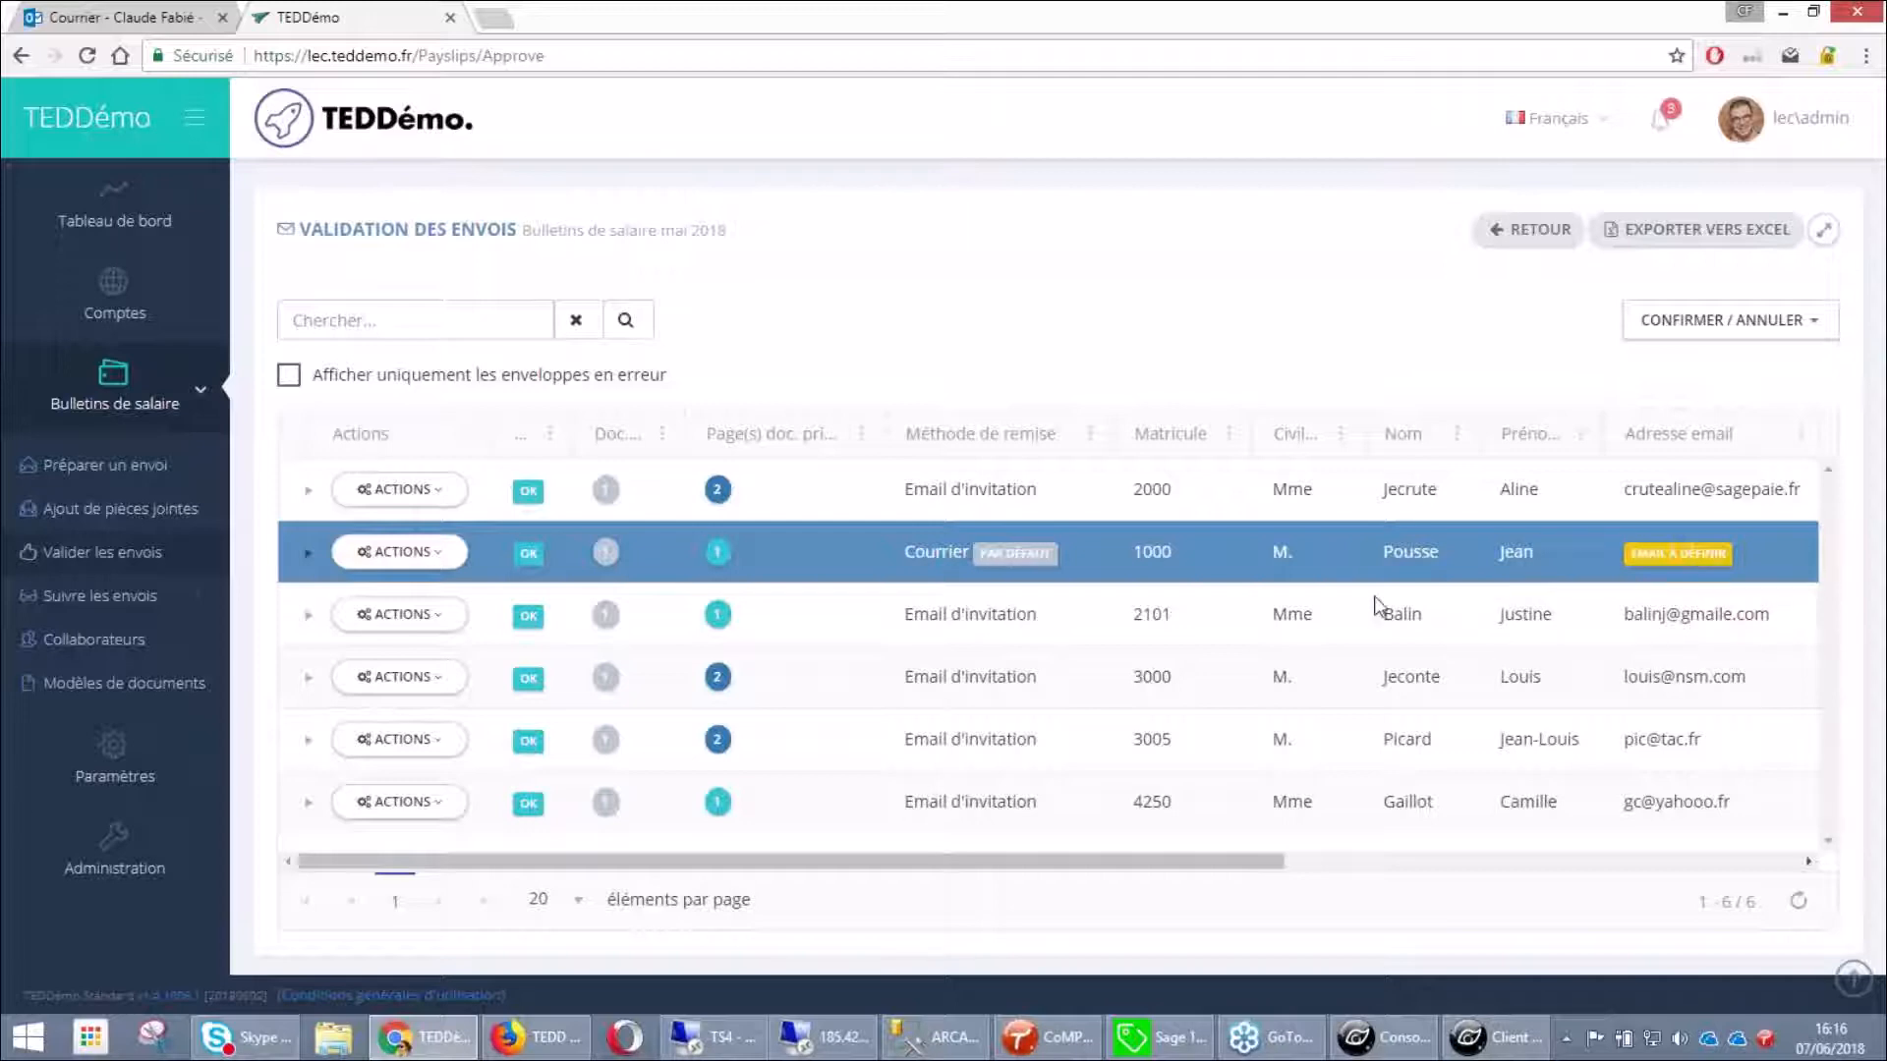
triple_click(1042, 617)
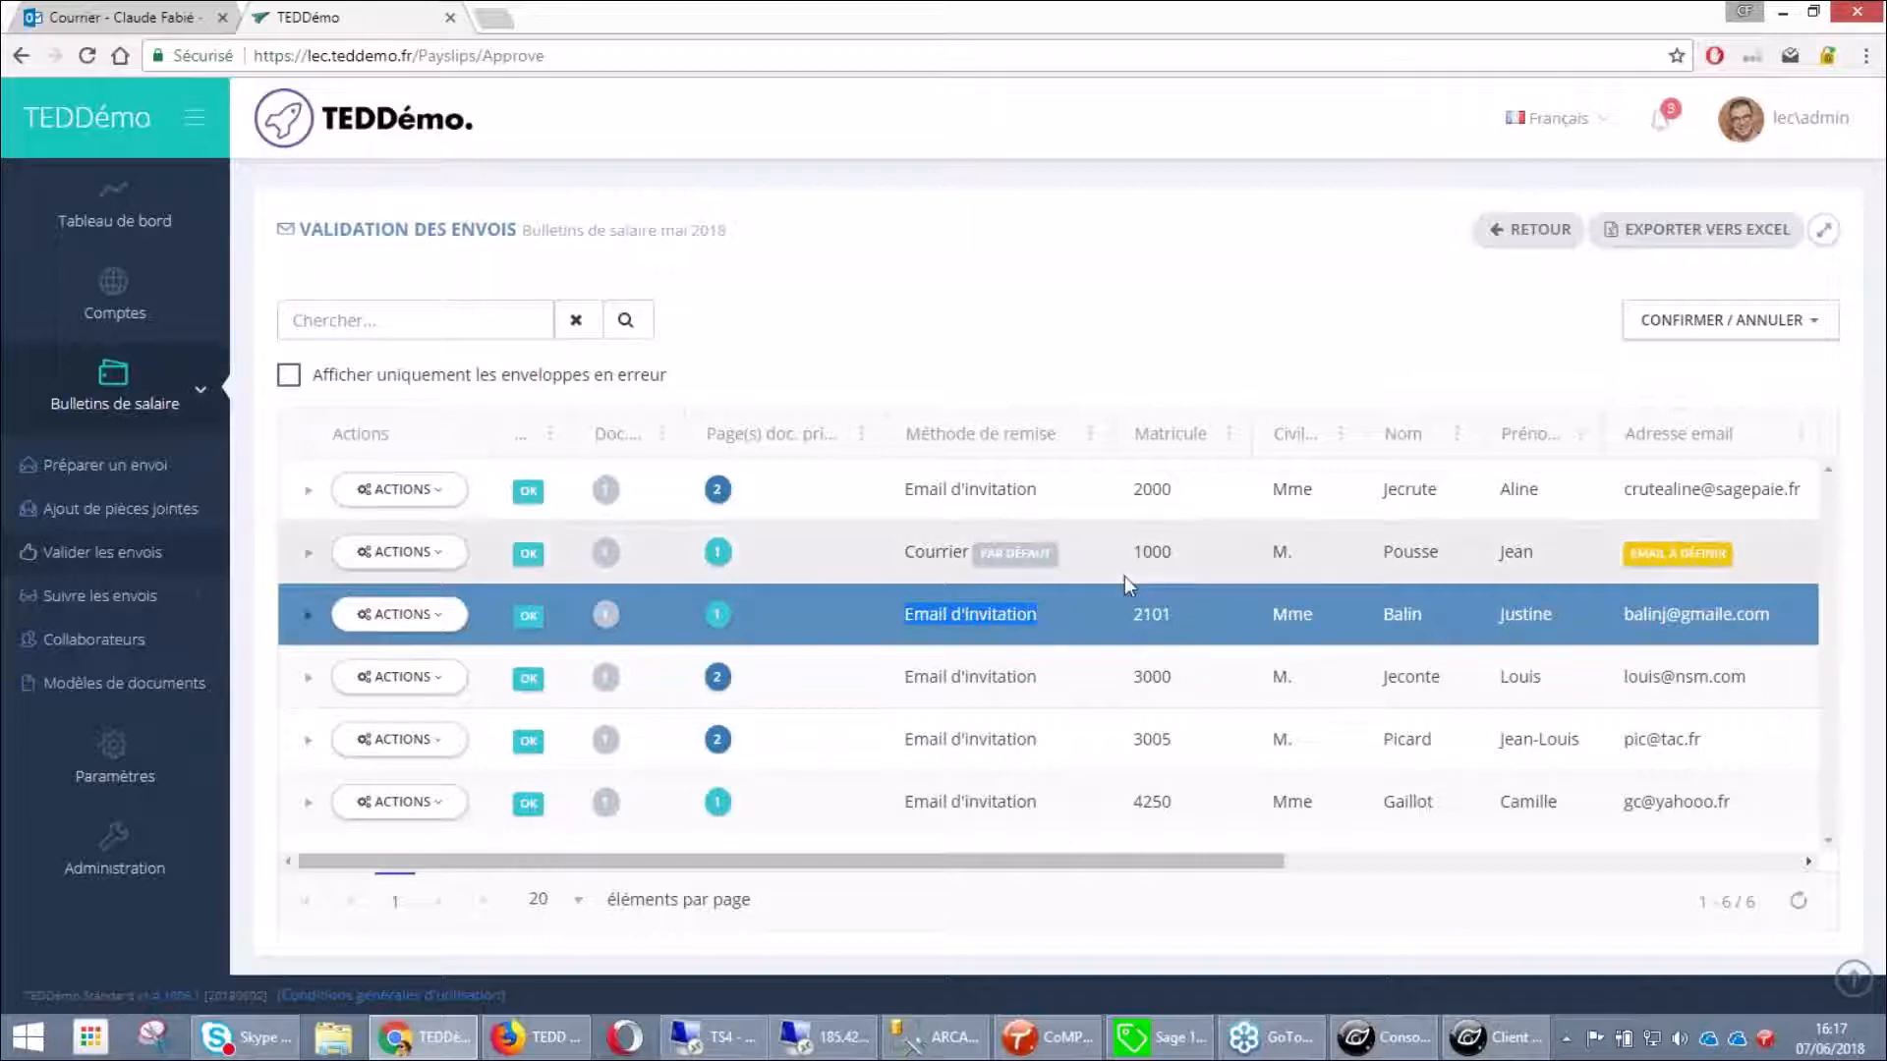
left_click(1711, 337)
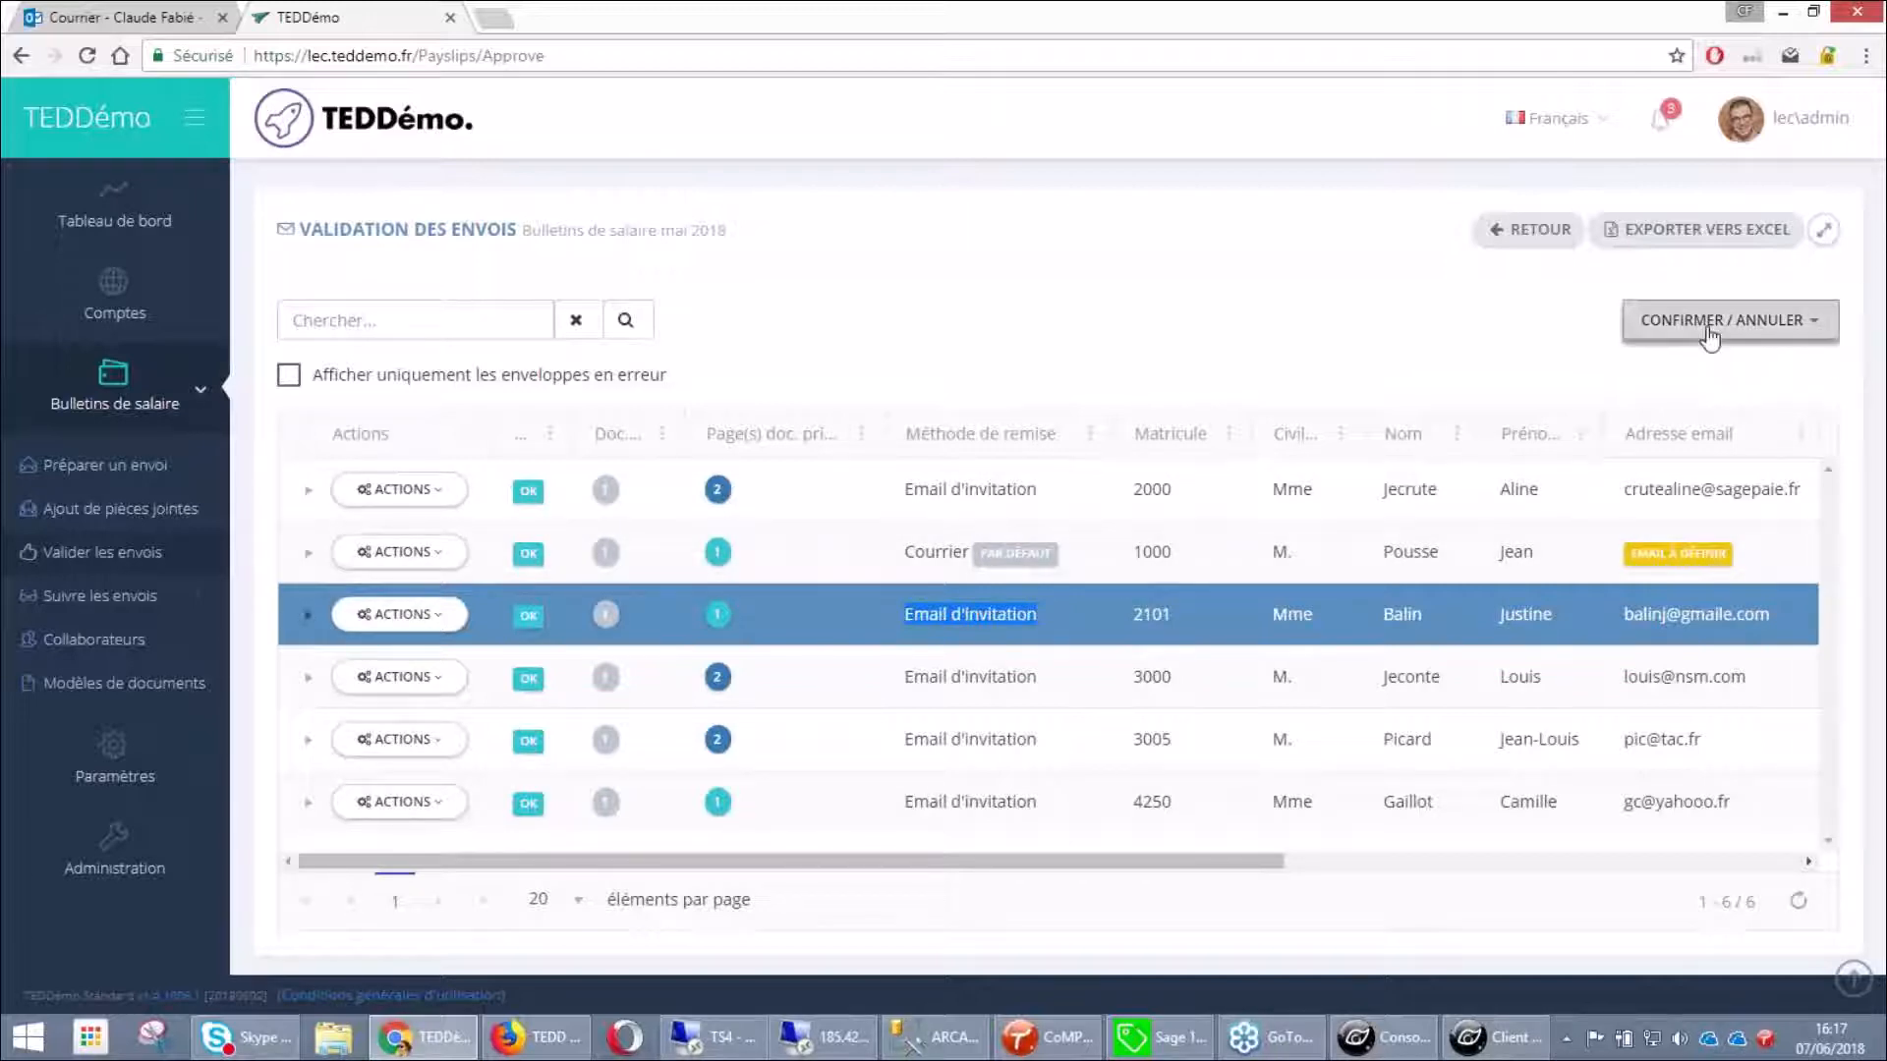
Confirm all six envelopes with demo mails routed to the saved e-mail address, then switch to Outlook
left_click(1573, 365)
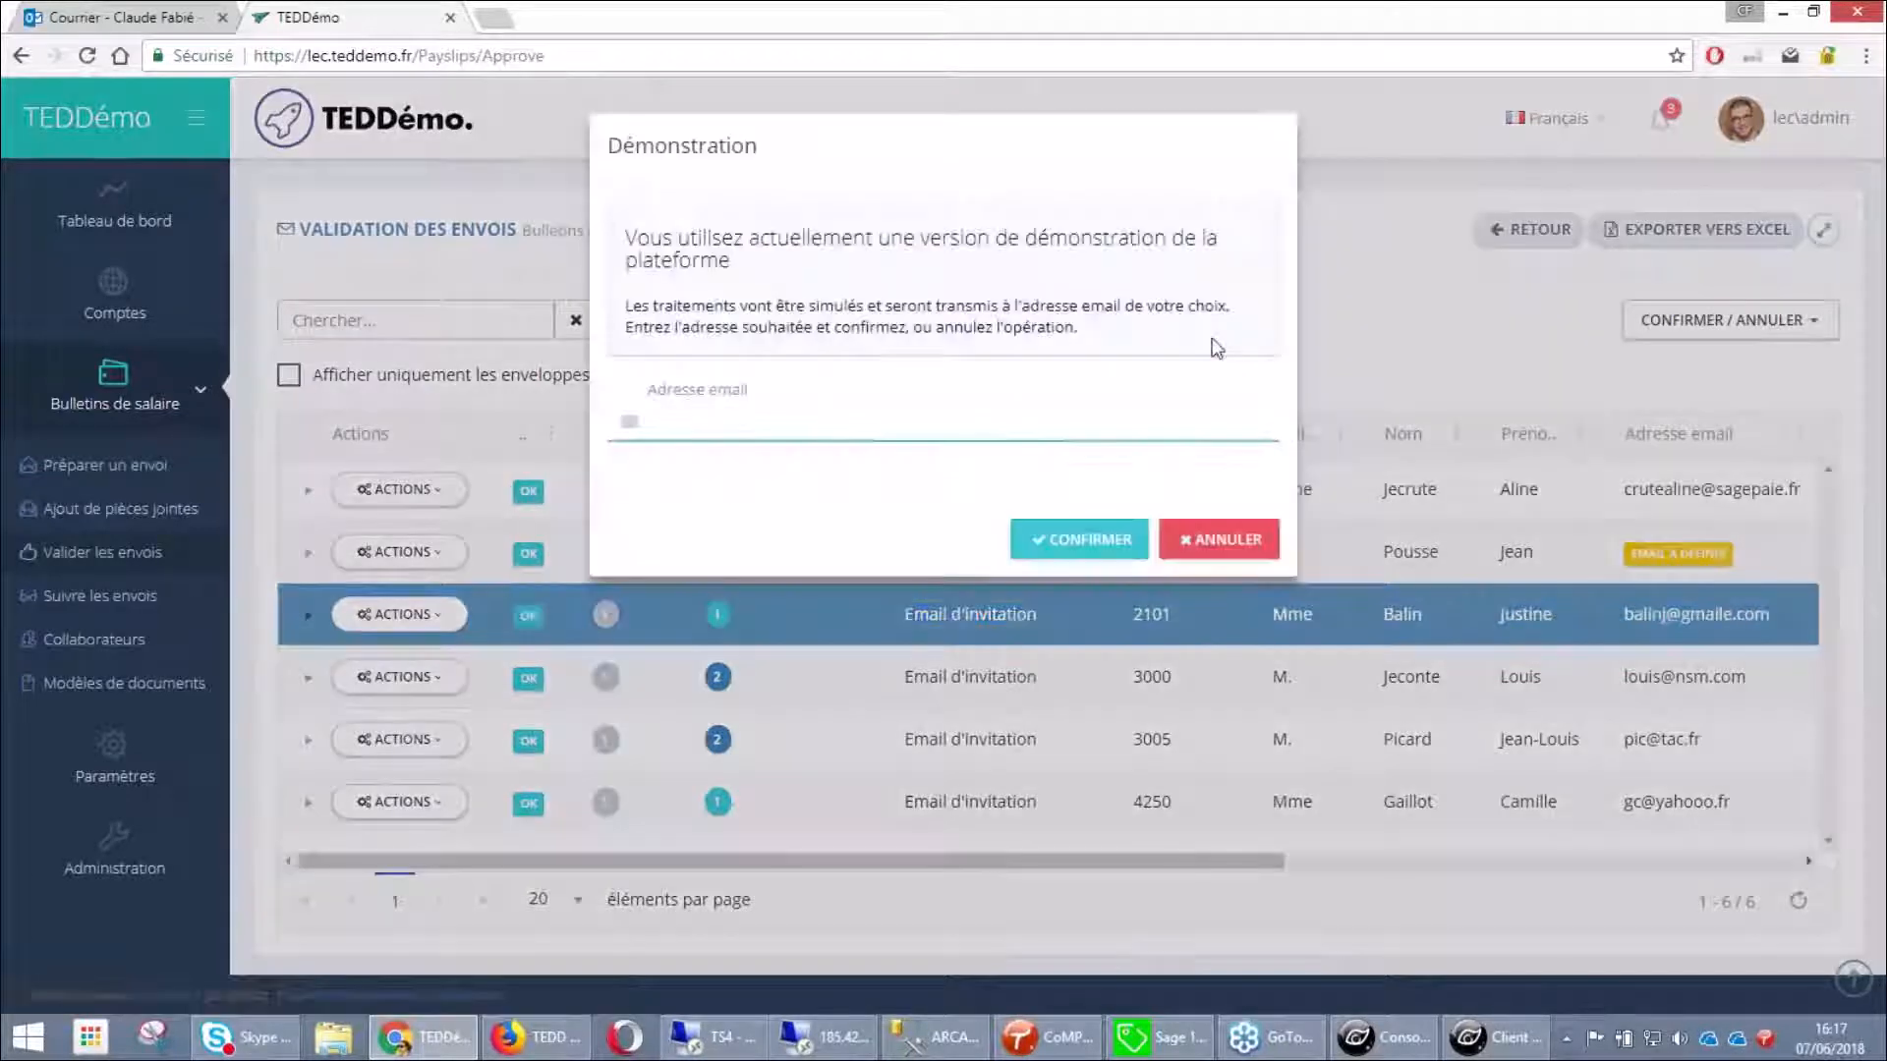
left_click(757, 422)
left_click(749, 462)
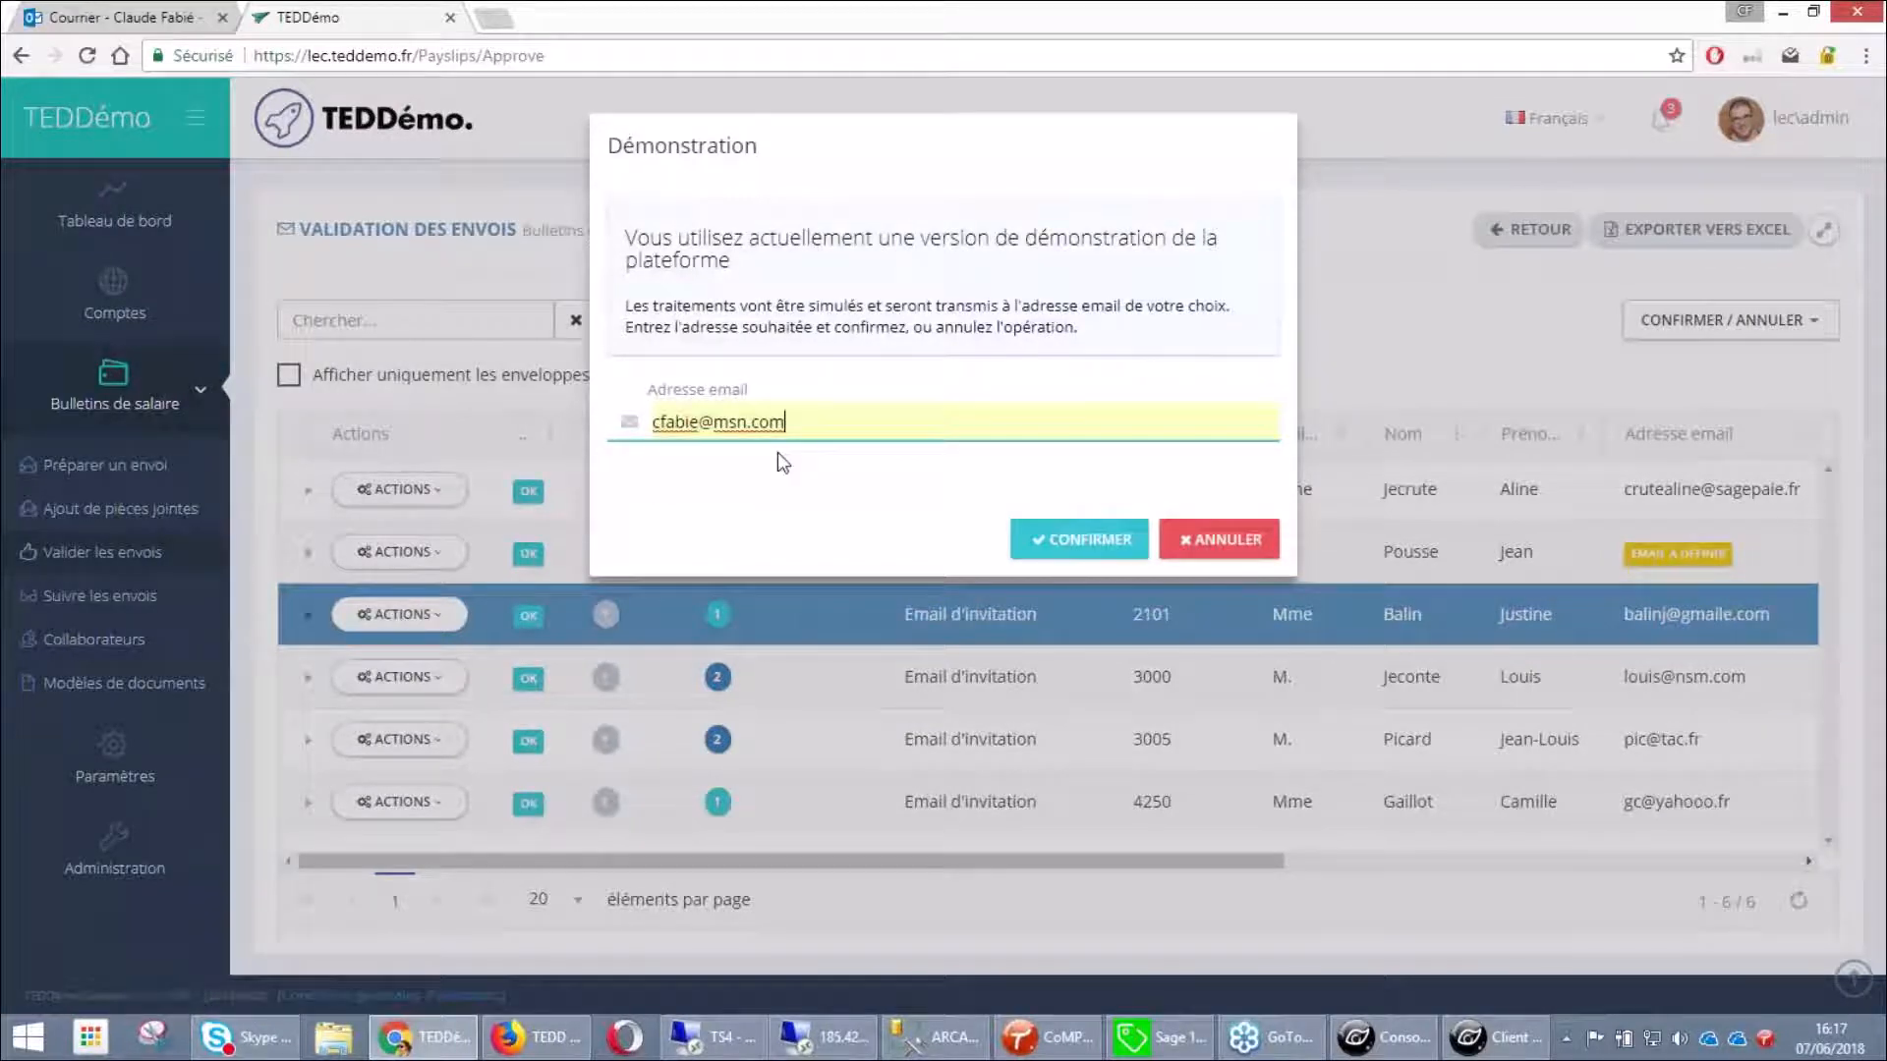
left_click(1102, 548)
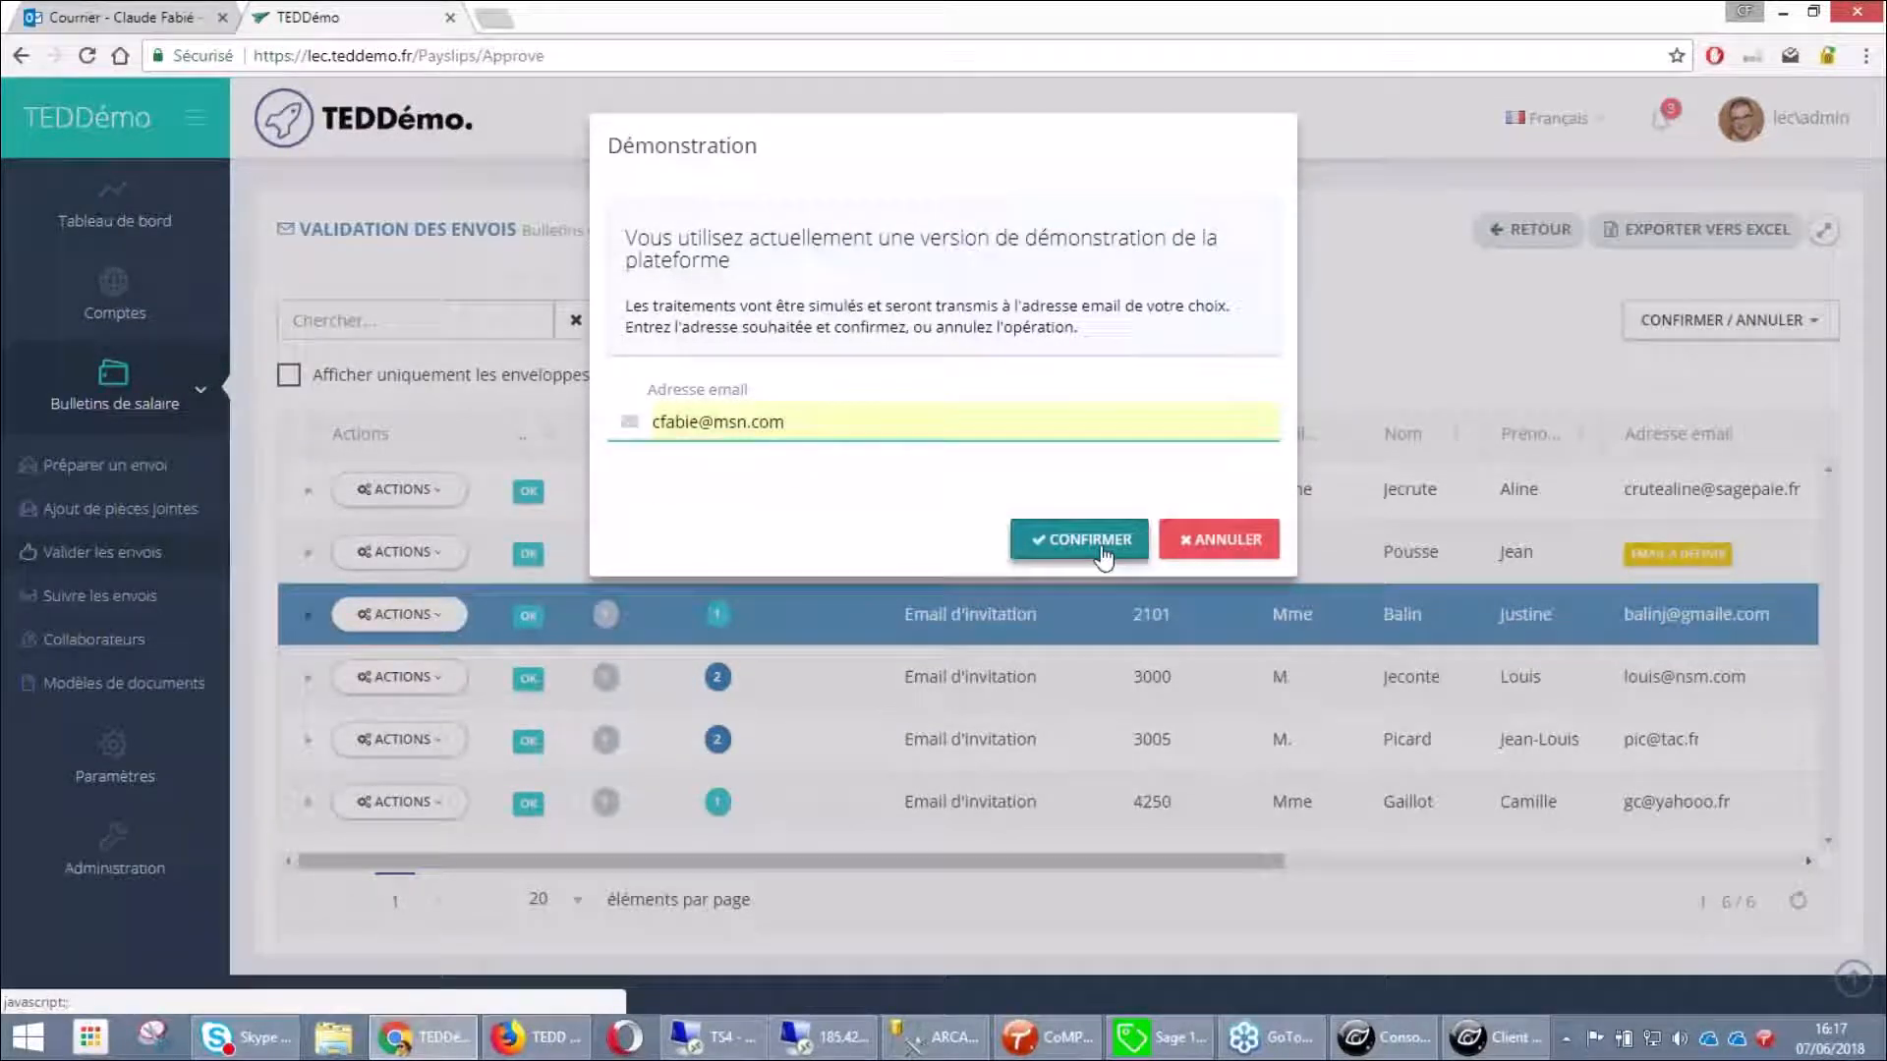
key("Return")
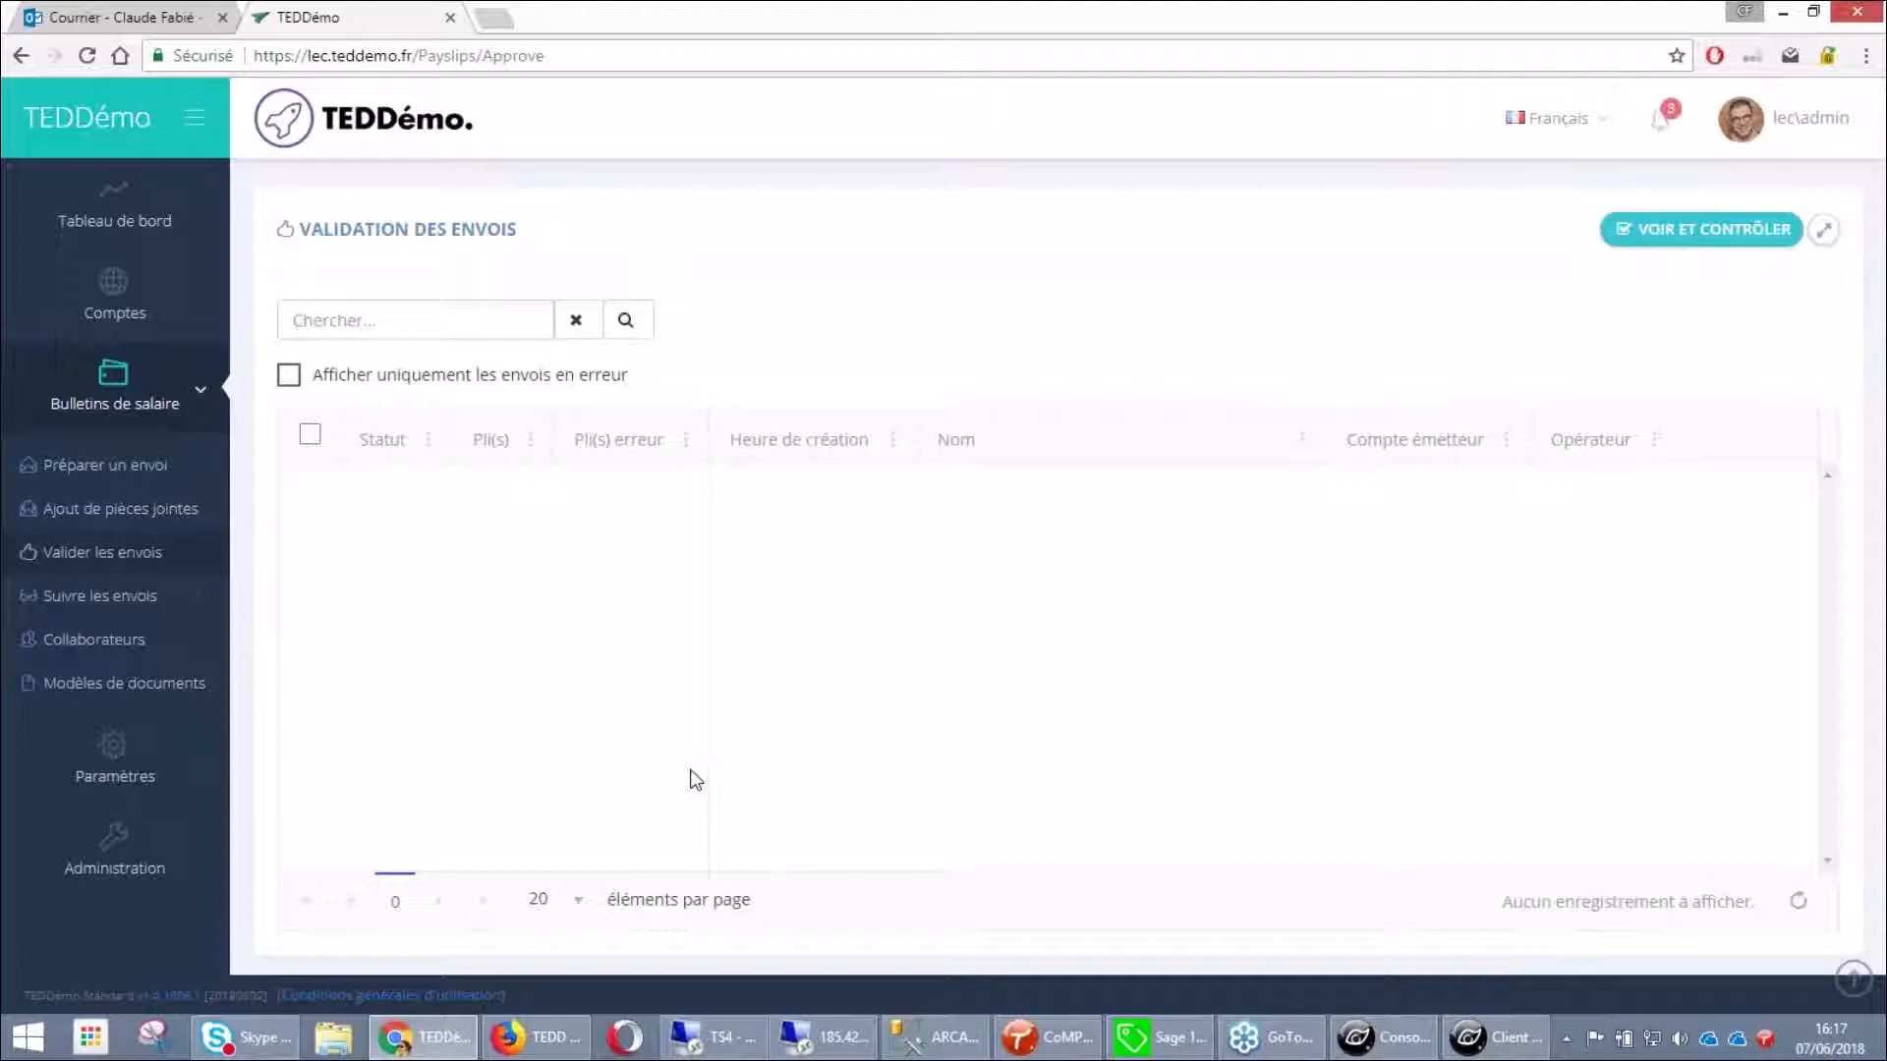
left_click(101, 17)
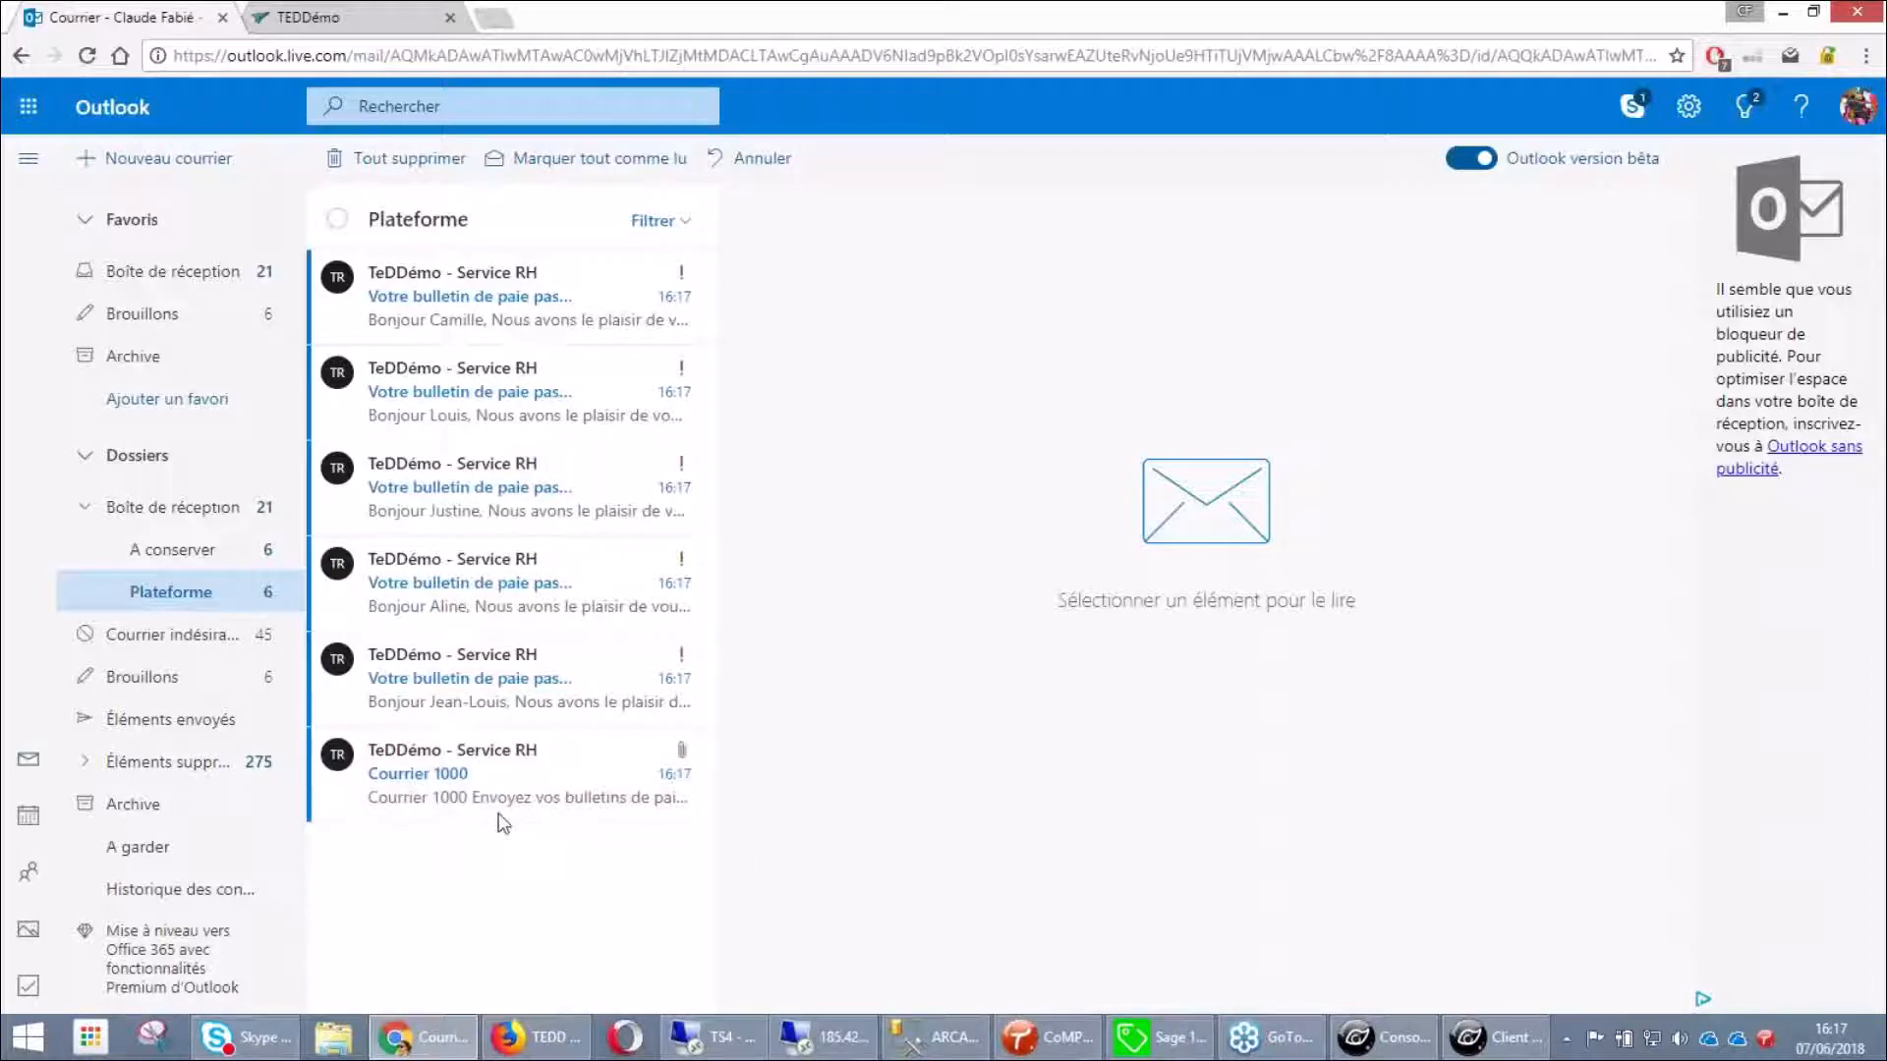
Copy the Code de sécurité from the first invitation mail and follow its Je crée mon compte link
left_click(470, 312)
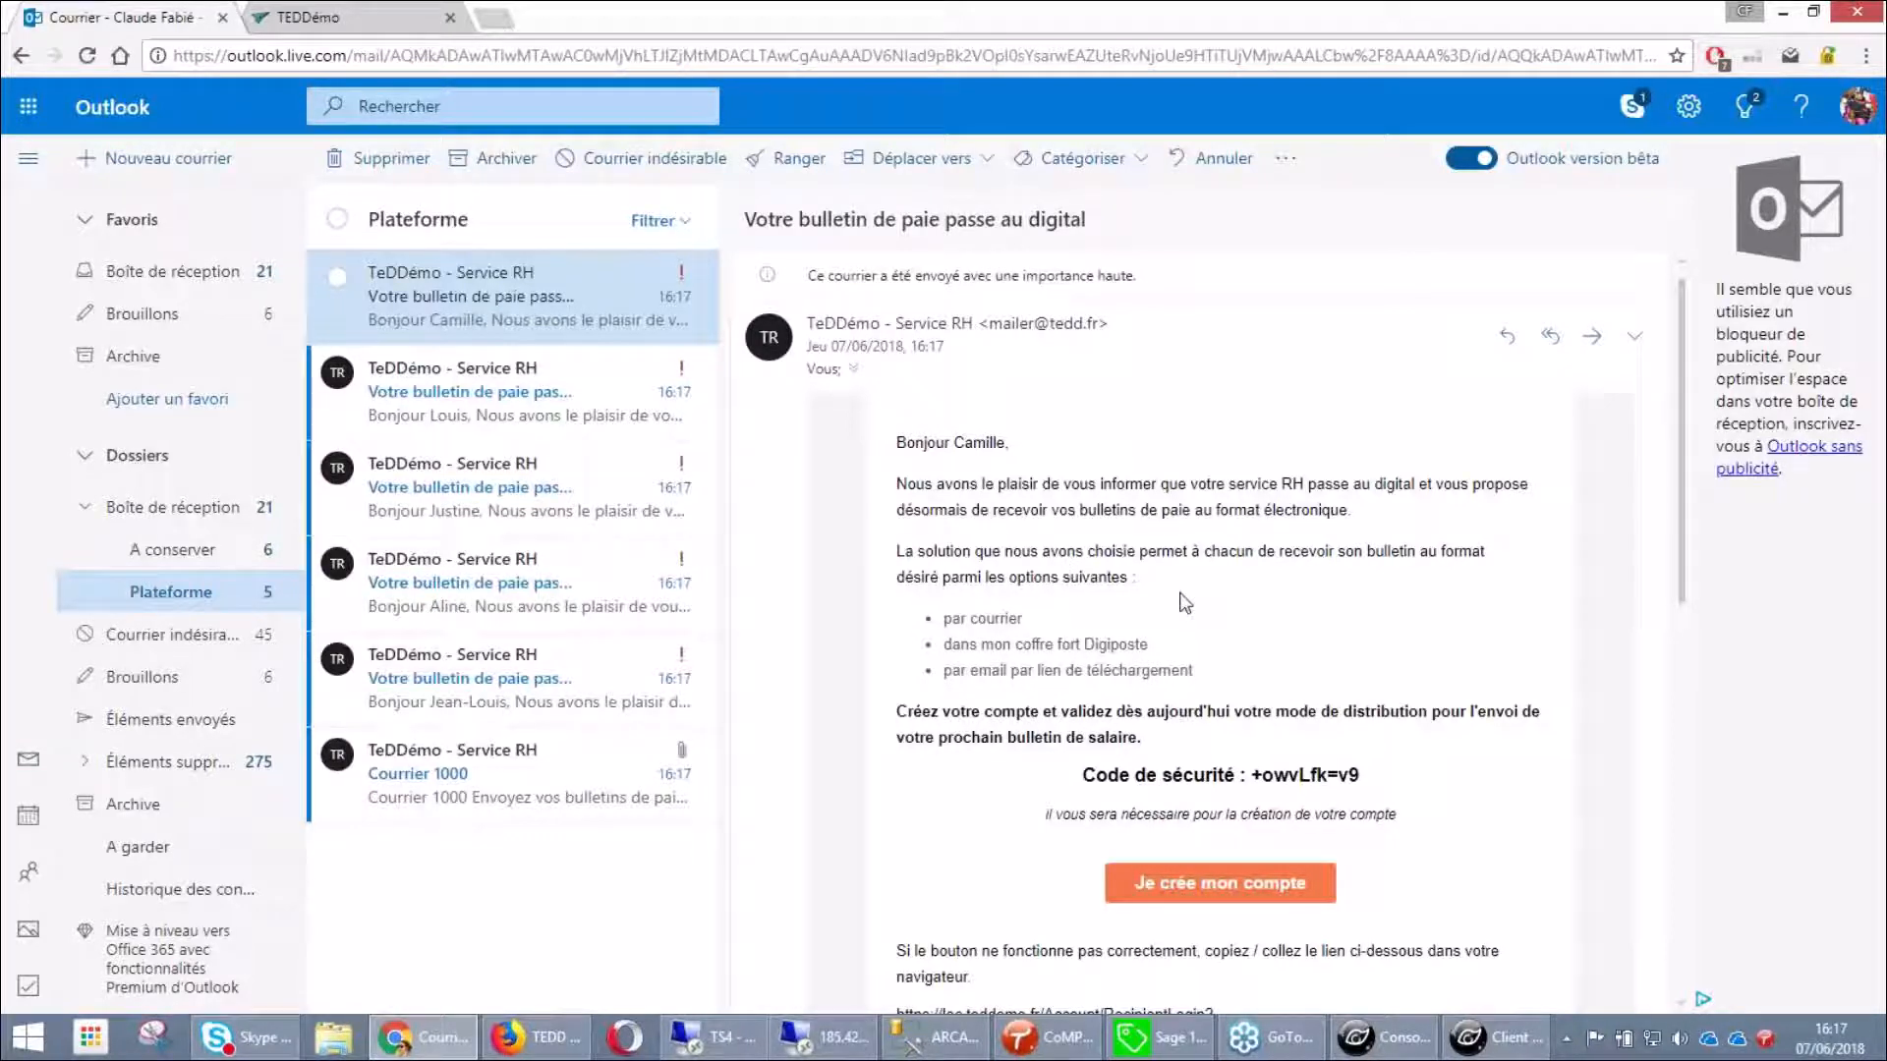
left_click(560, 398)
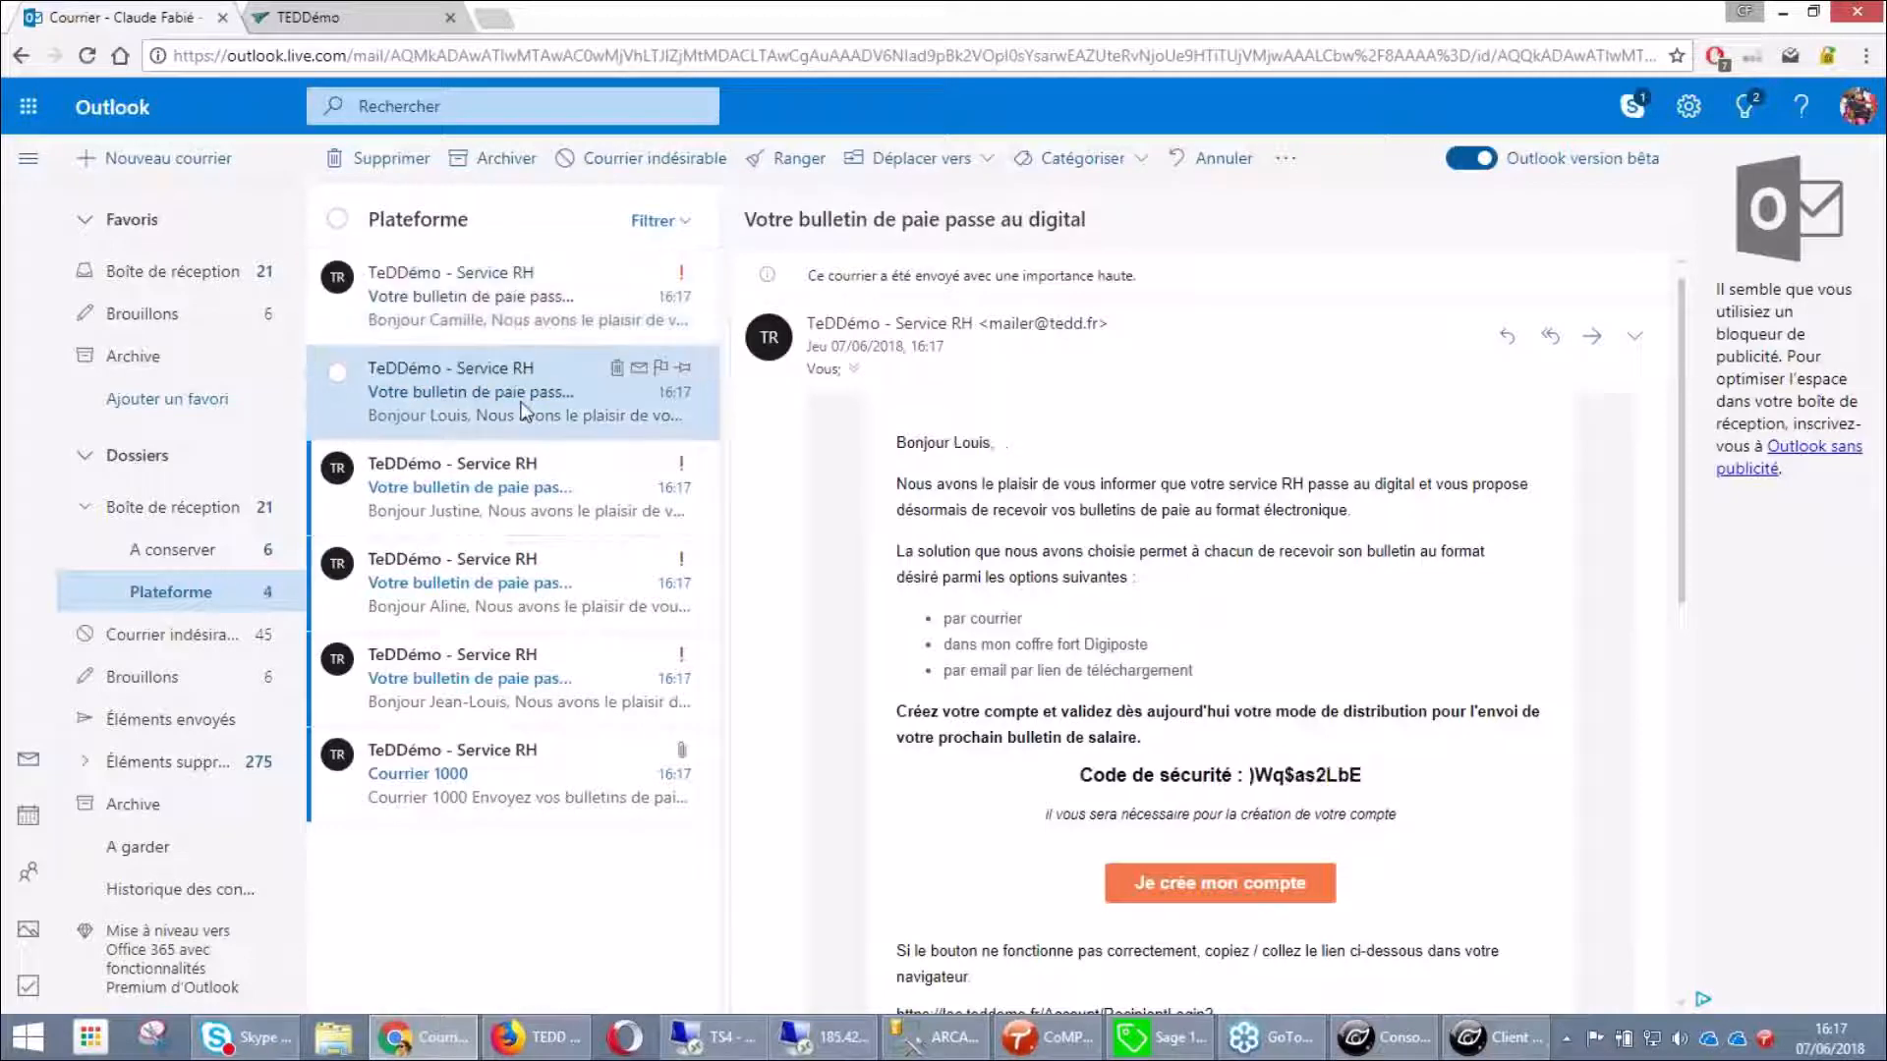
left_click(555, 297)
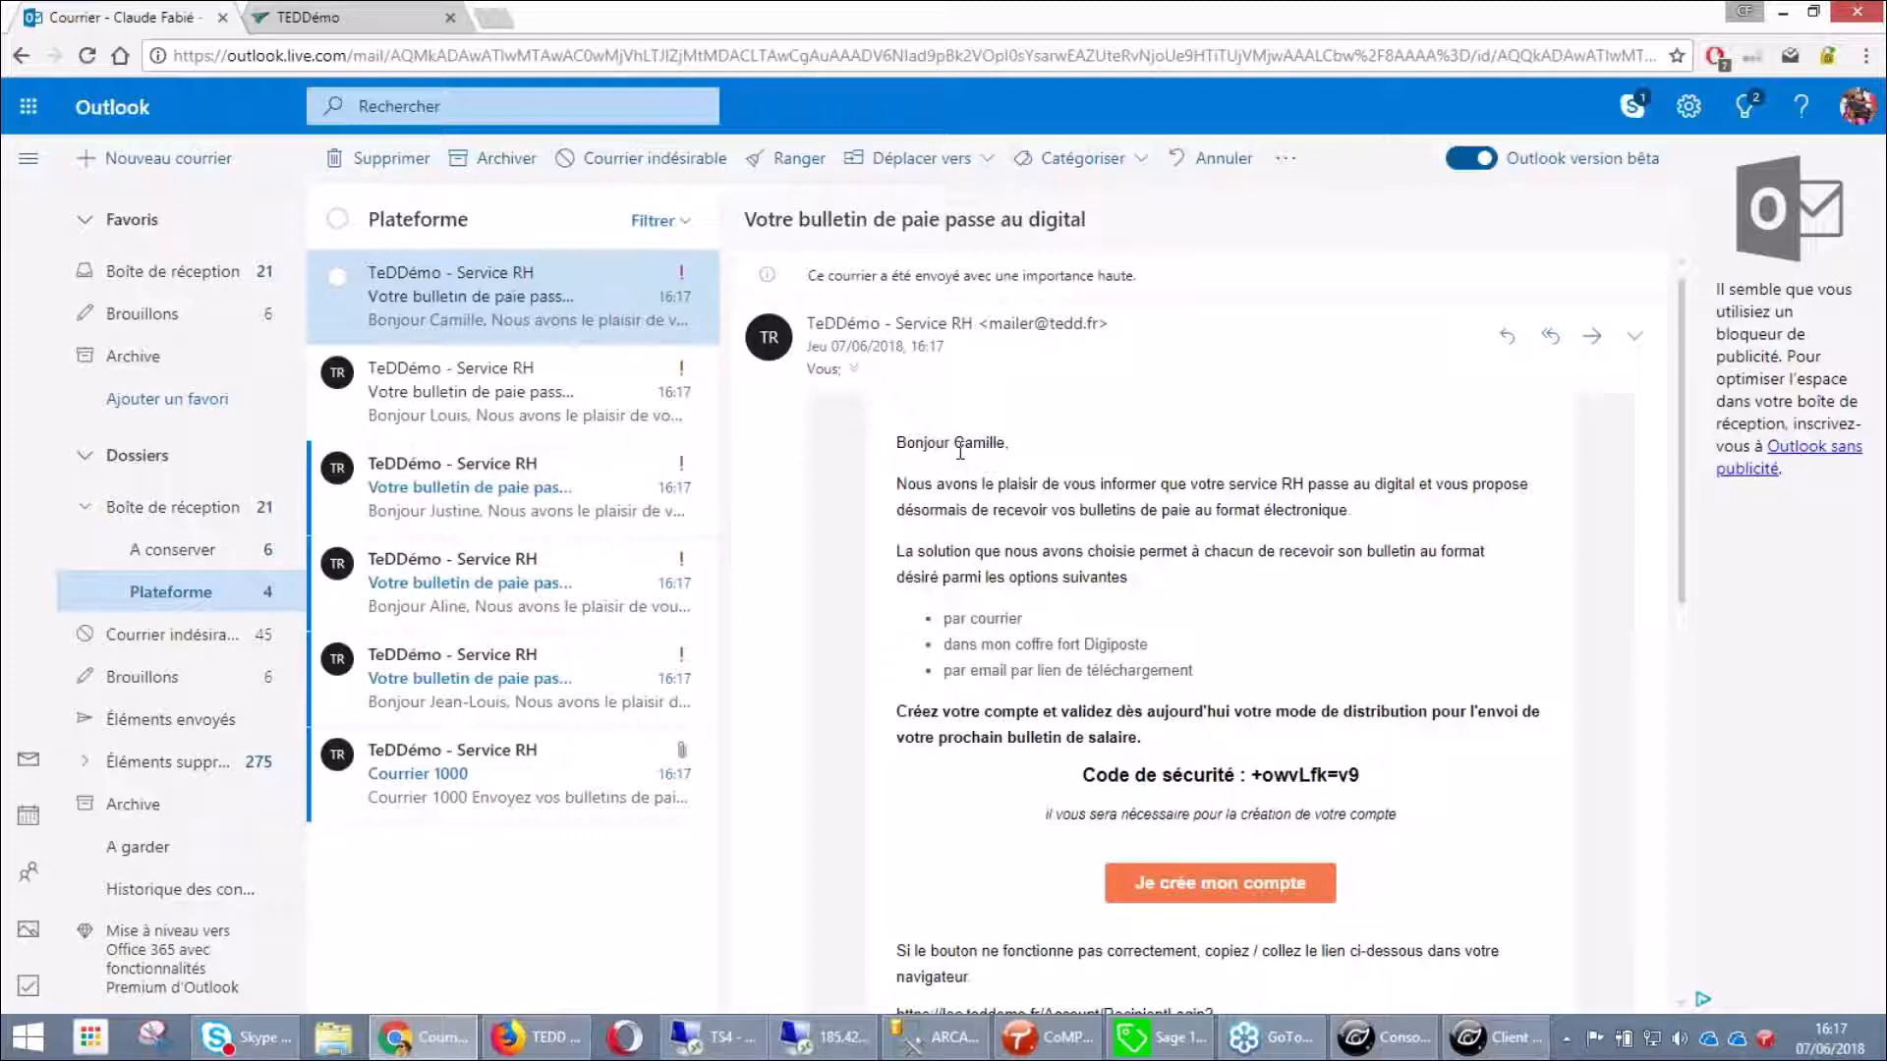
left_click_drag(924, 482, 915, 481)
left_click_drag(1022, 444, 964, 447)
left_click(1366, 783)
left_click_drag(1366, 784, 1262, 786)
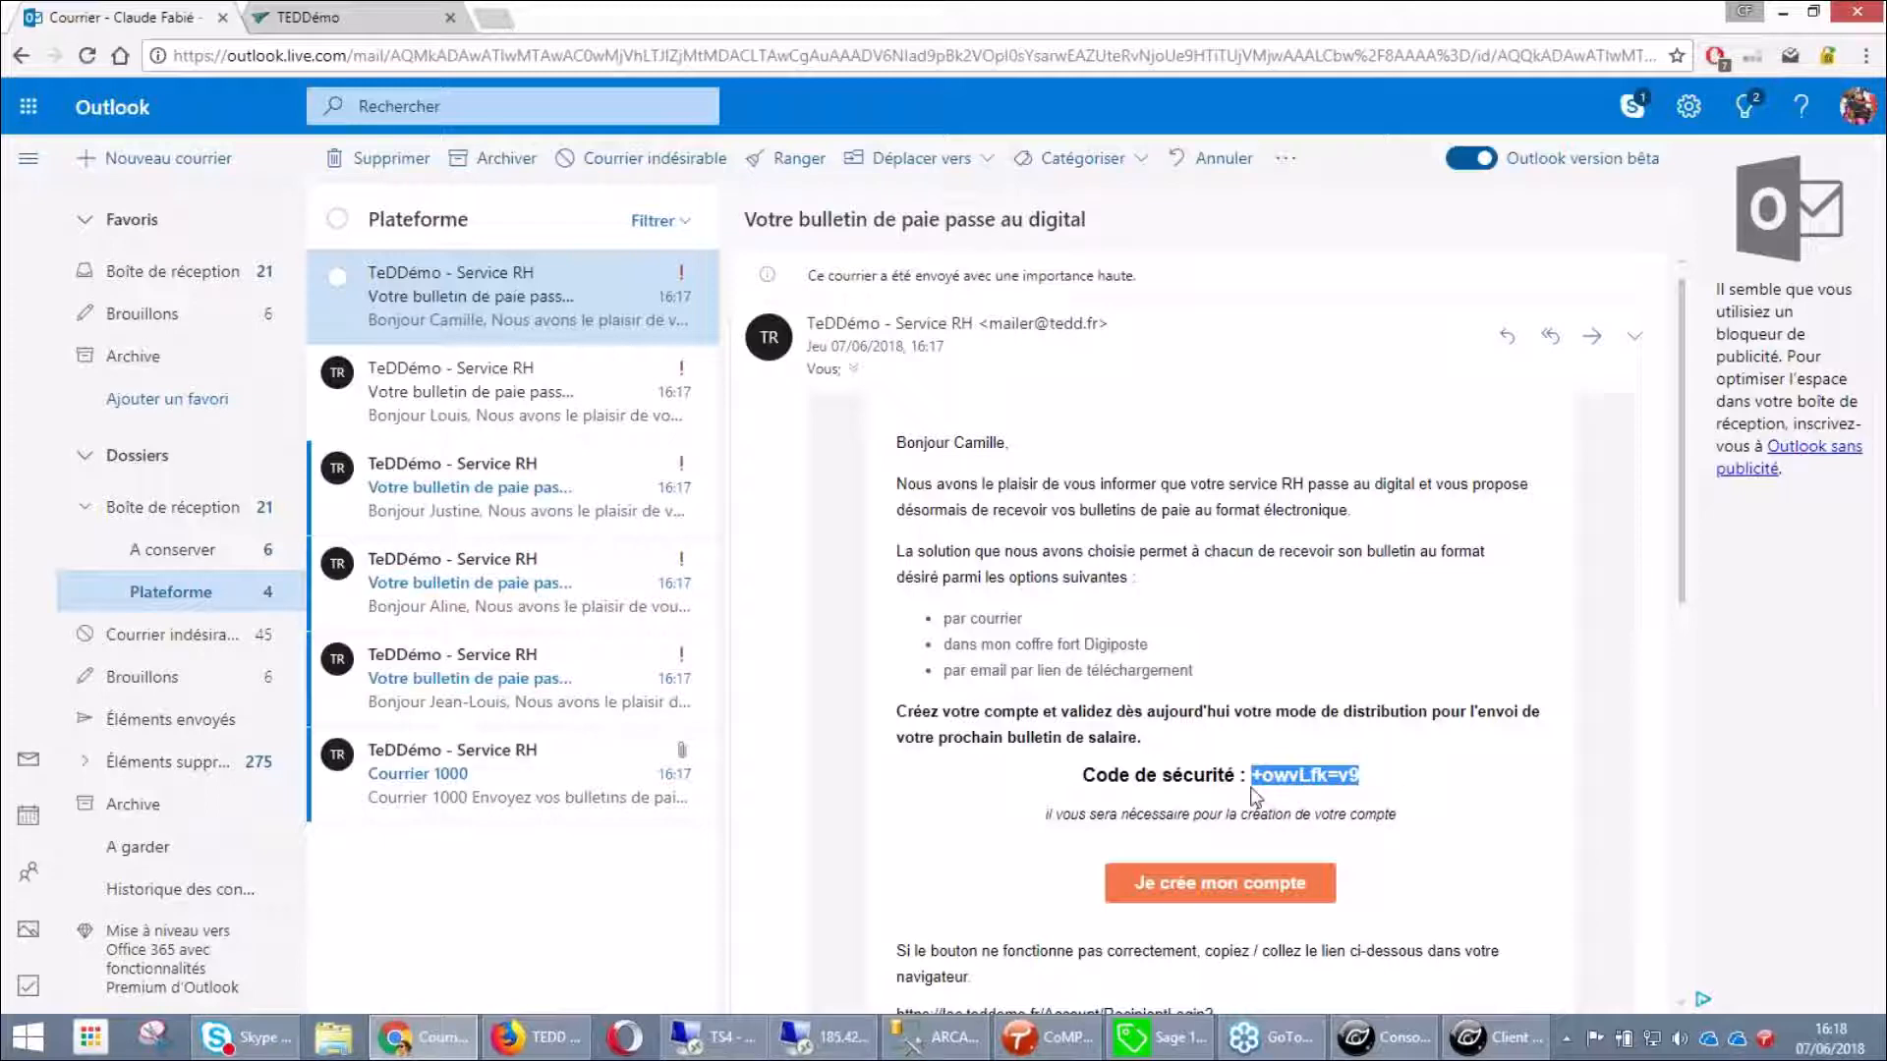
right_click(1320, 774)
left_click(1352, 794)
left_click(1236, 902)
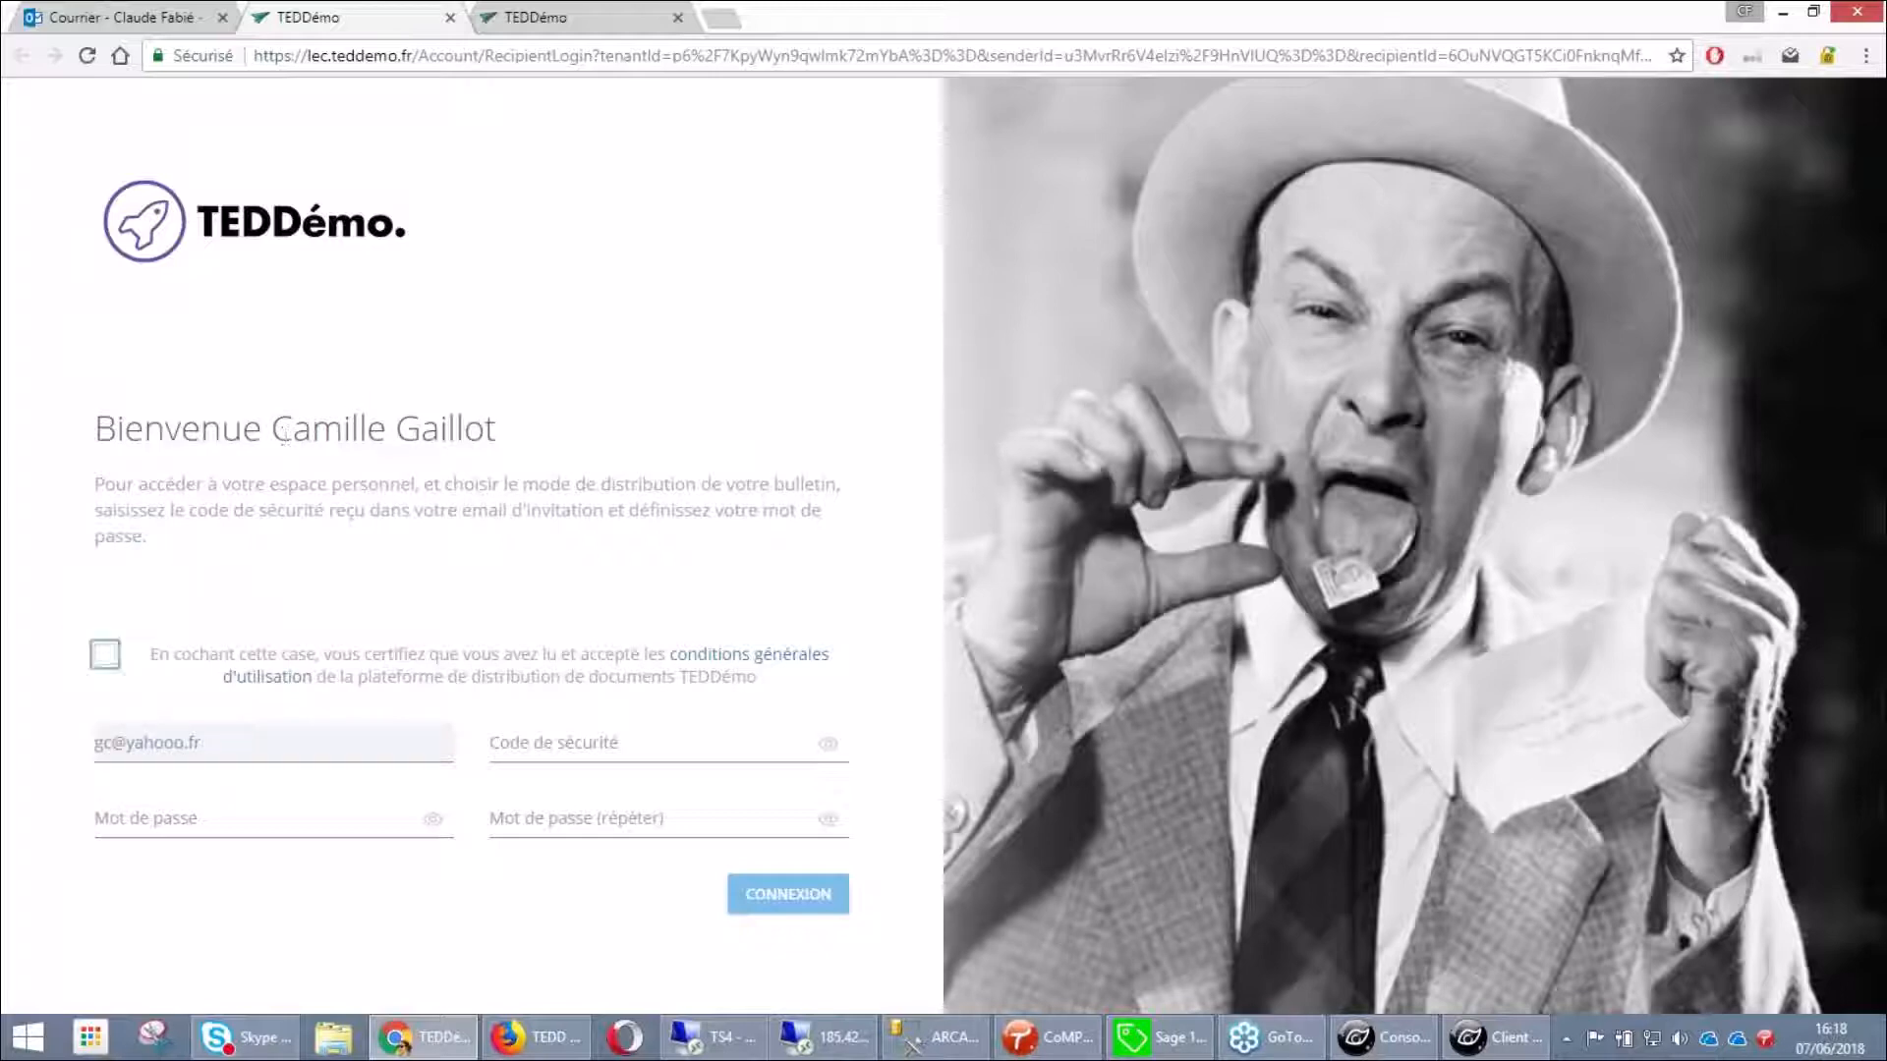
Tick the terms checkbox, paste the security code, enter the password twice, and click CONNEXION
left_click_drag(277, 432, 386, 429)
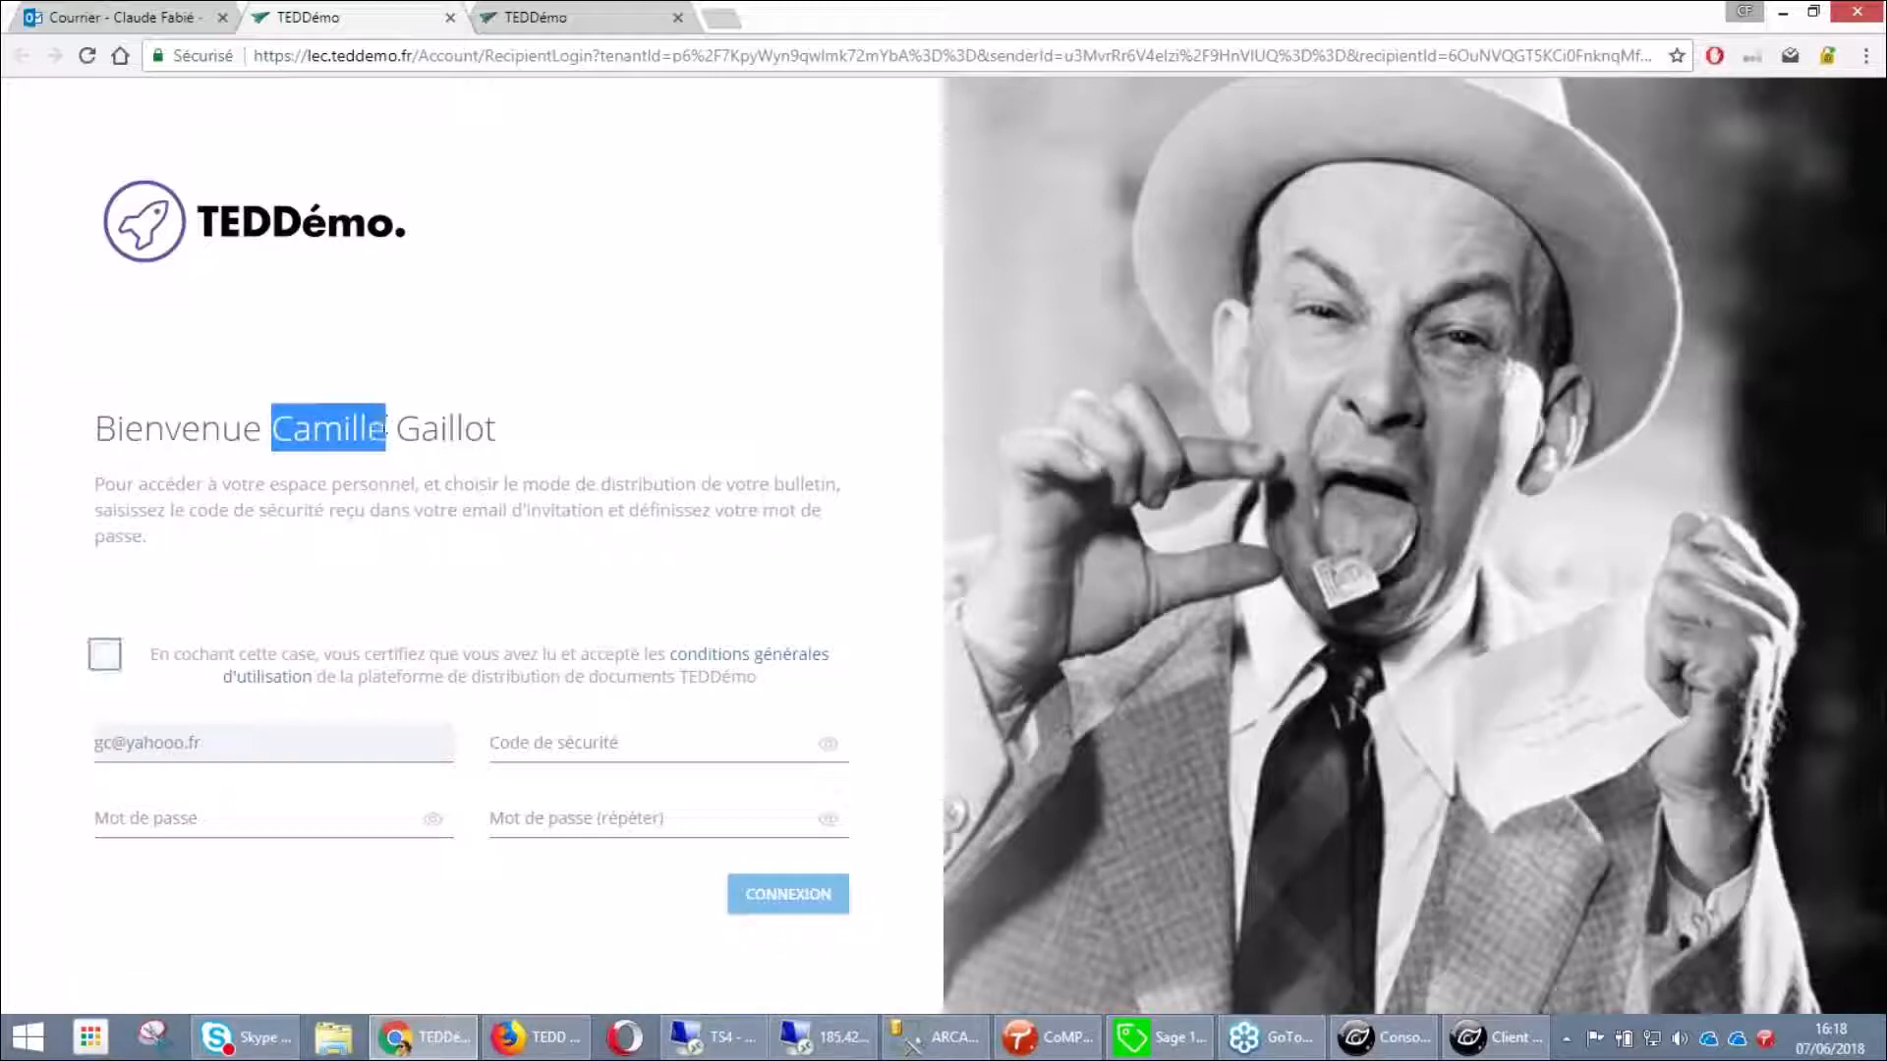
left_click(105, 655)
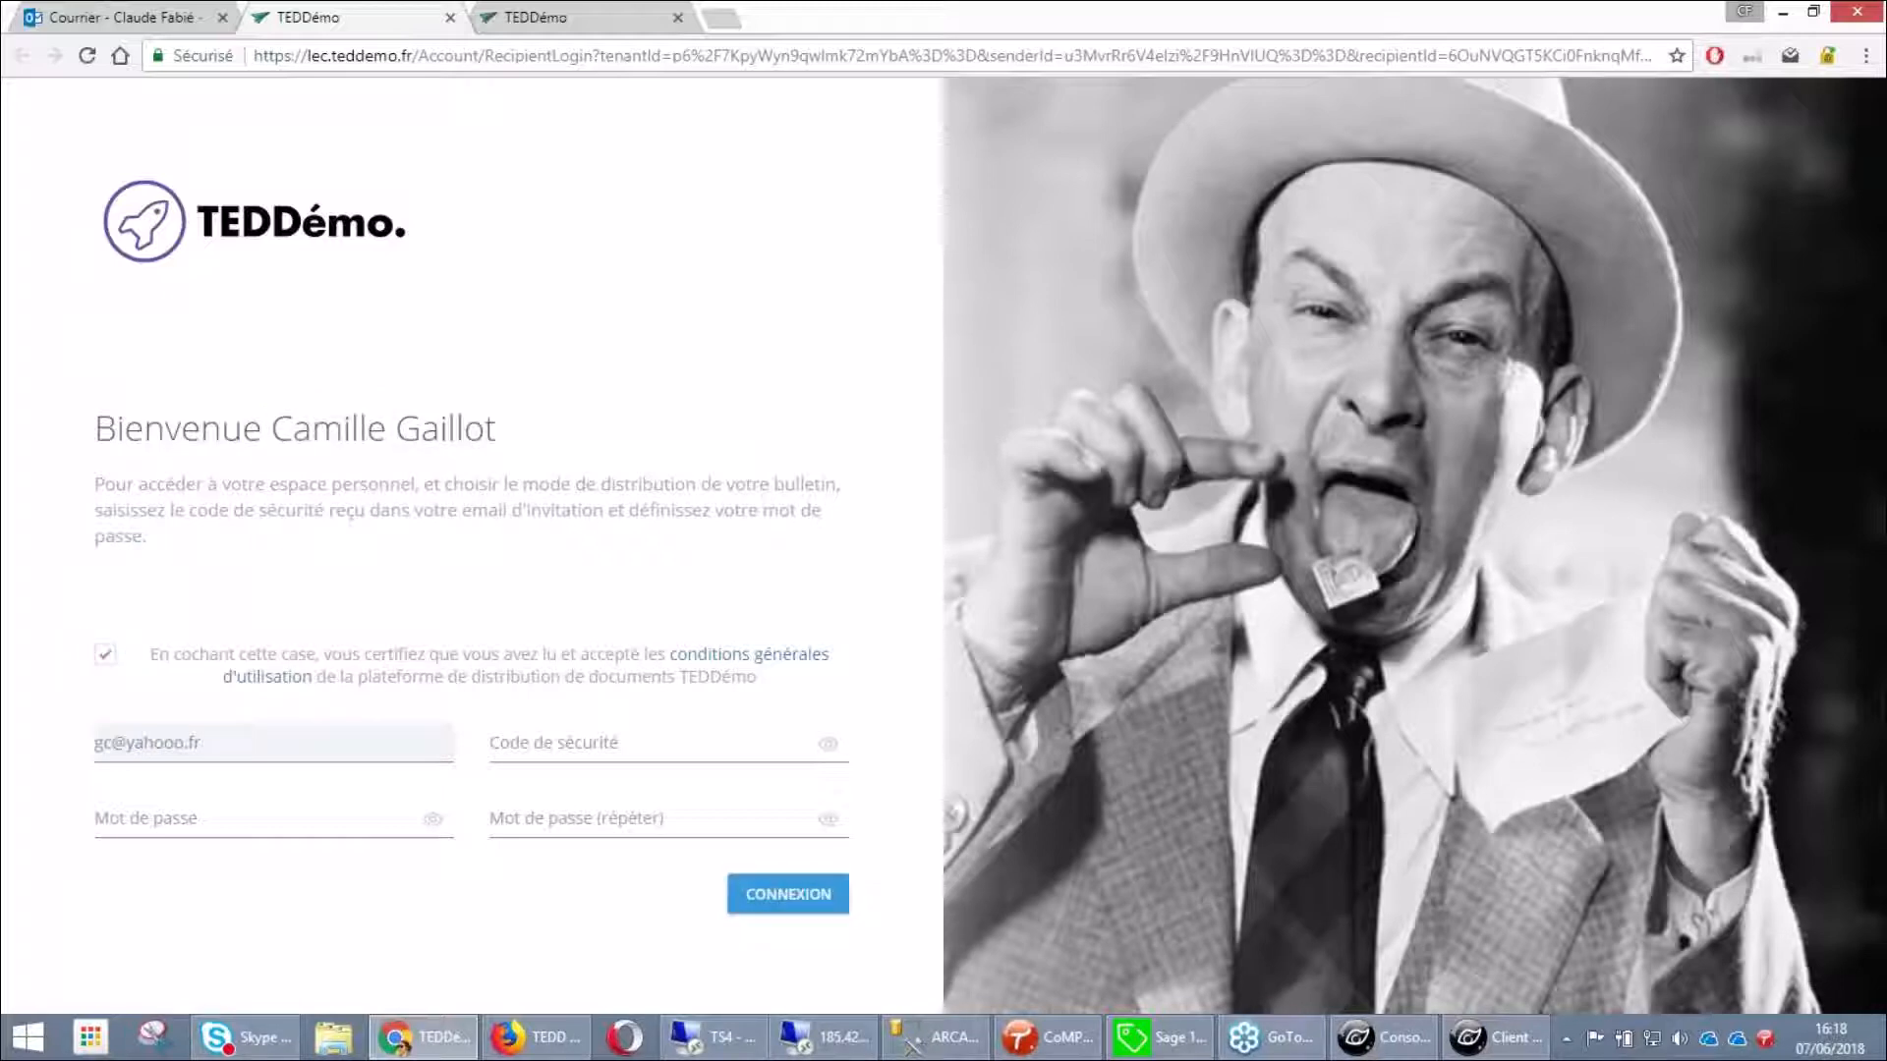
left_click(524, 753)
key("ctrl+v")
left_click(291, 817)
type("•")
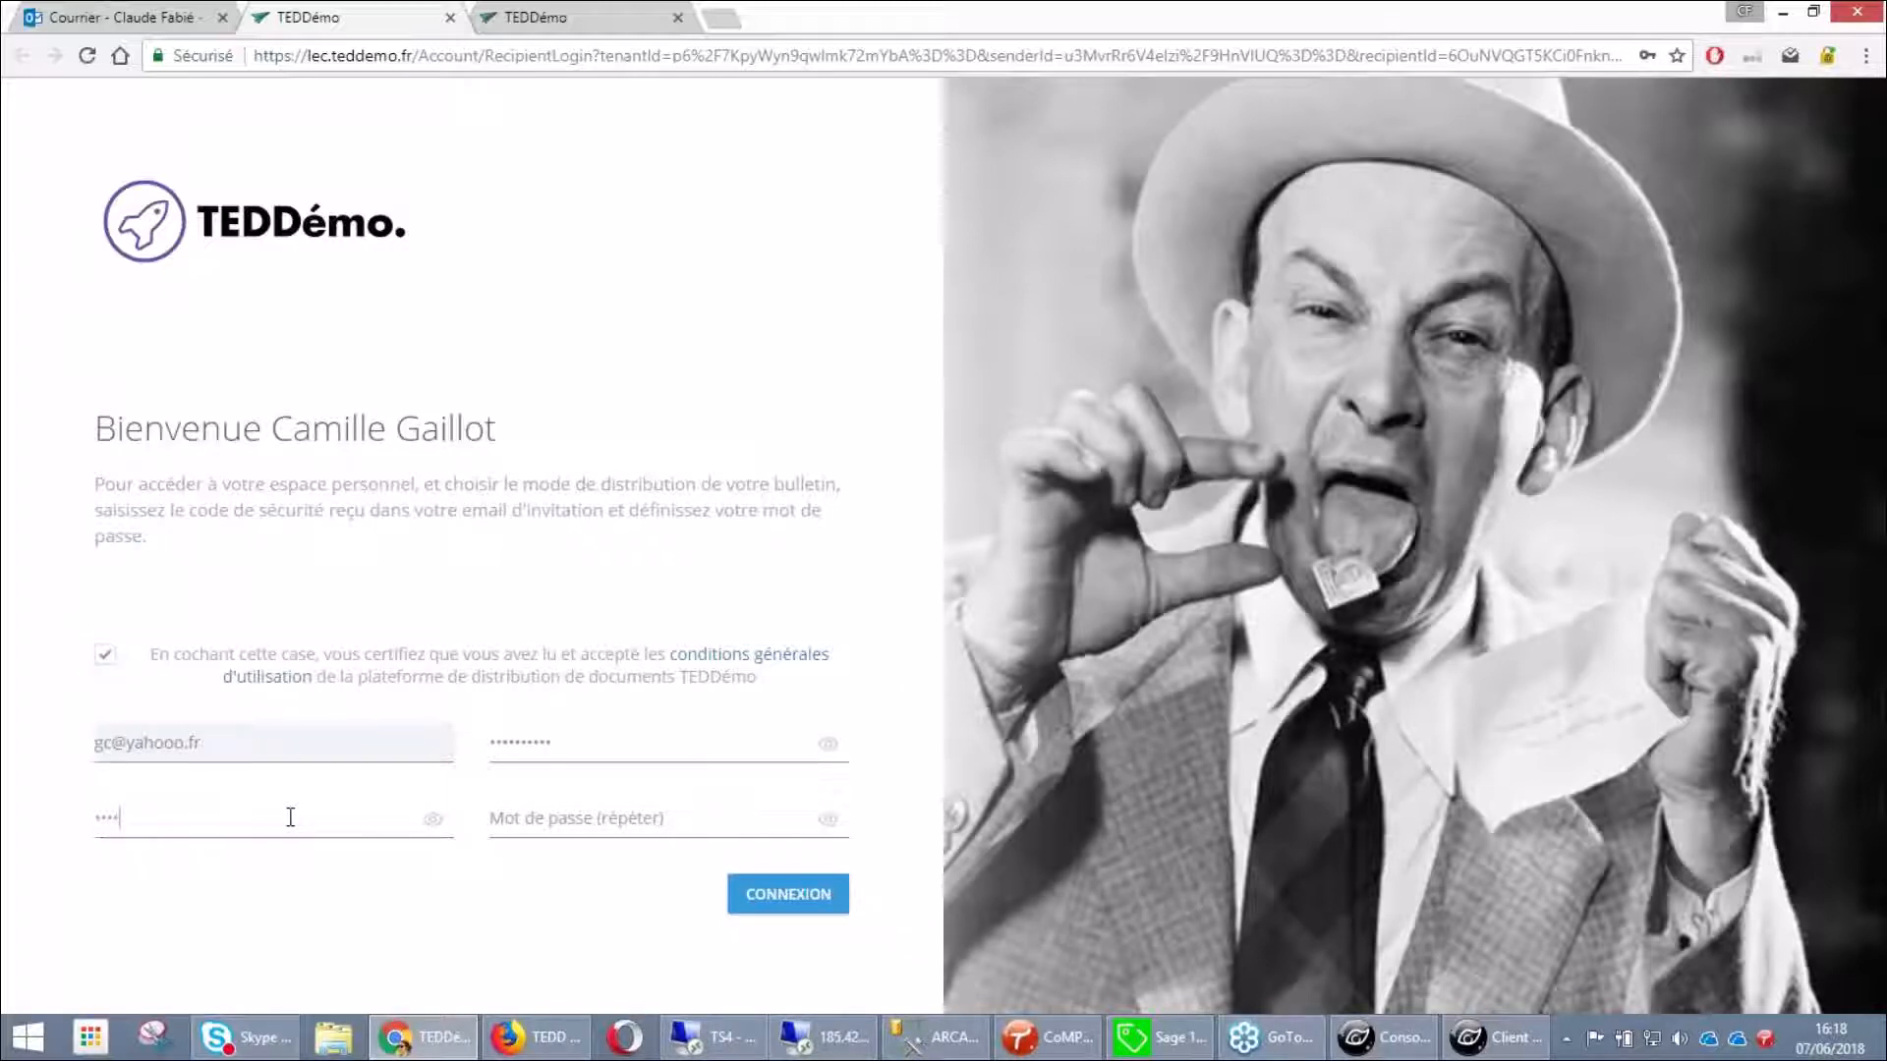
type("••••••")
key("Tab")
type("•••")
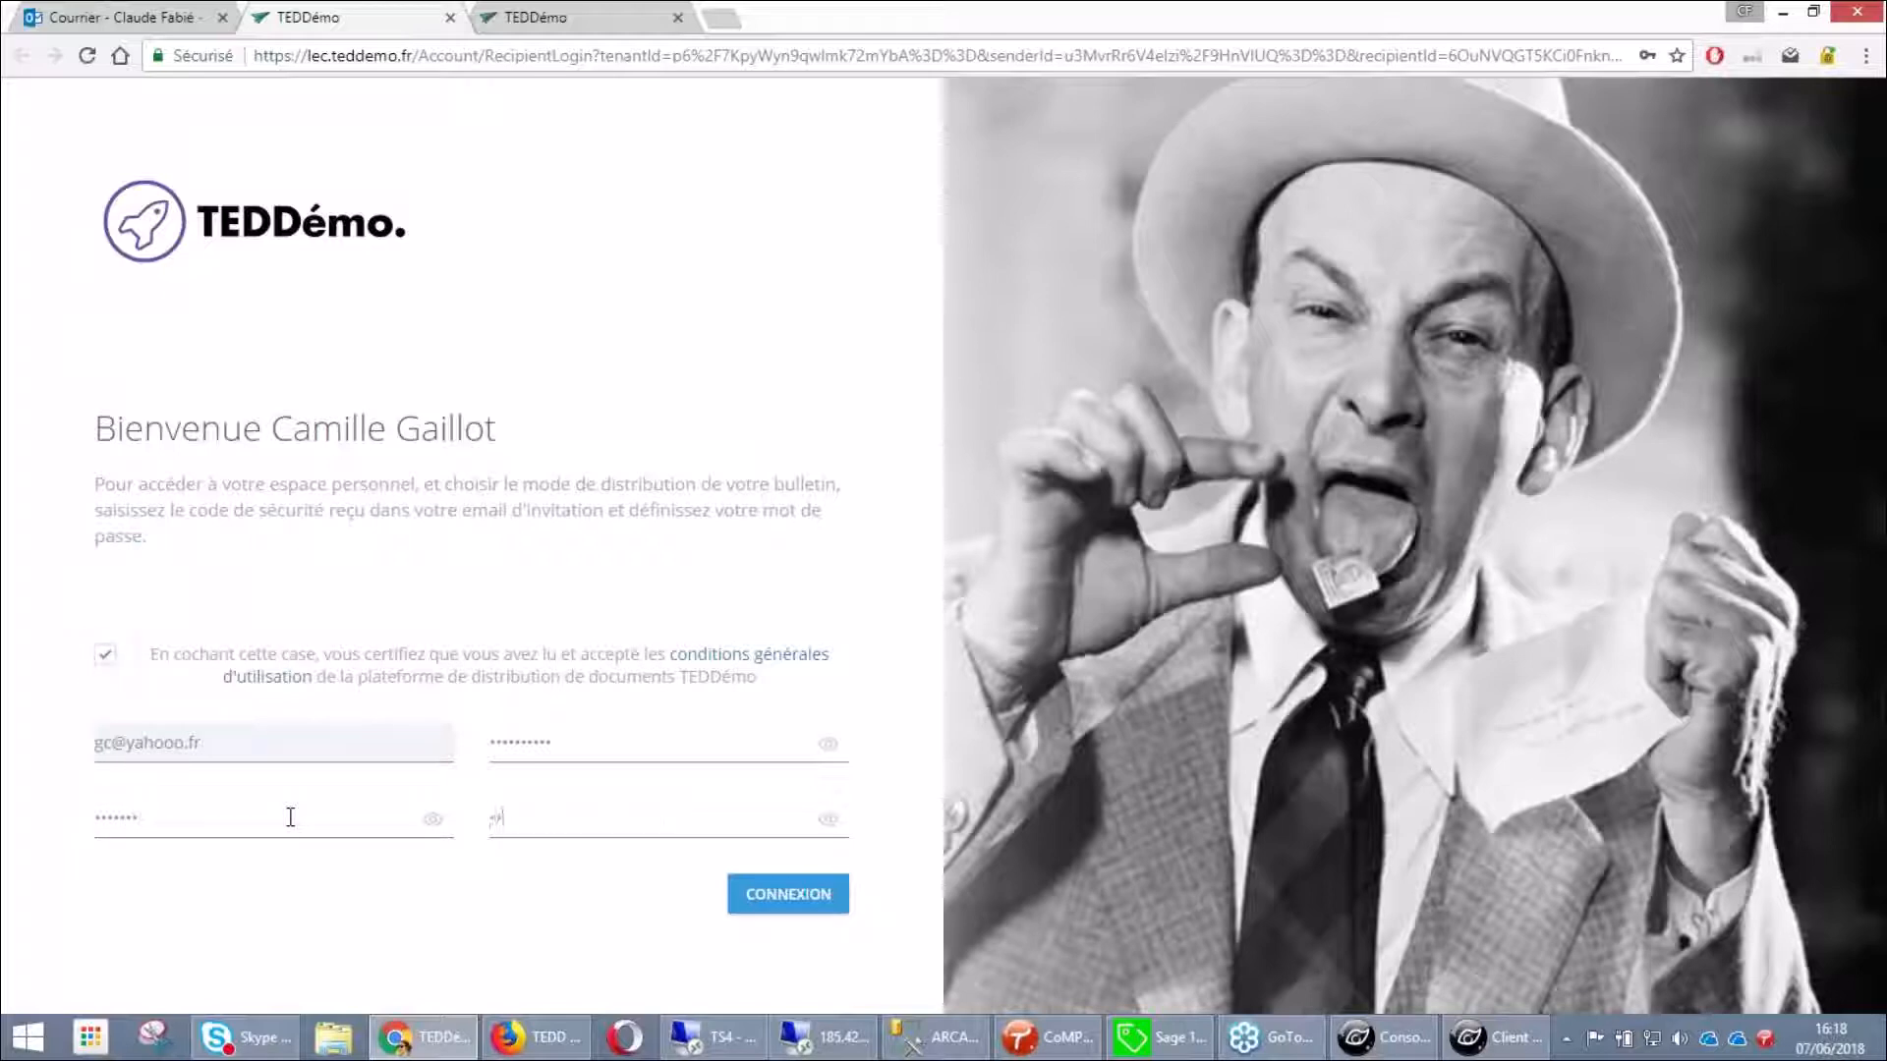
type("••••")
left_click(798, 897)
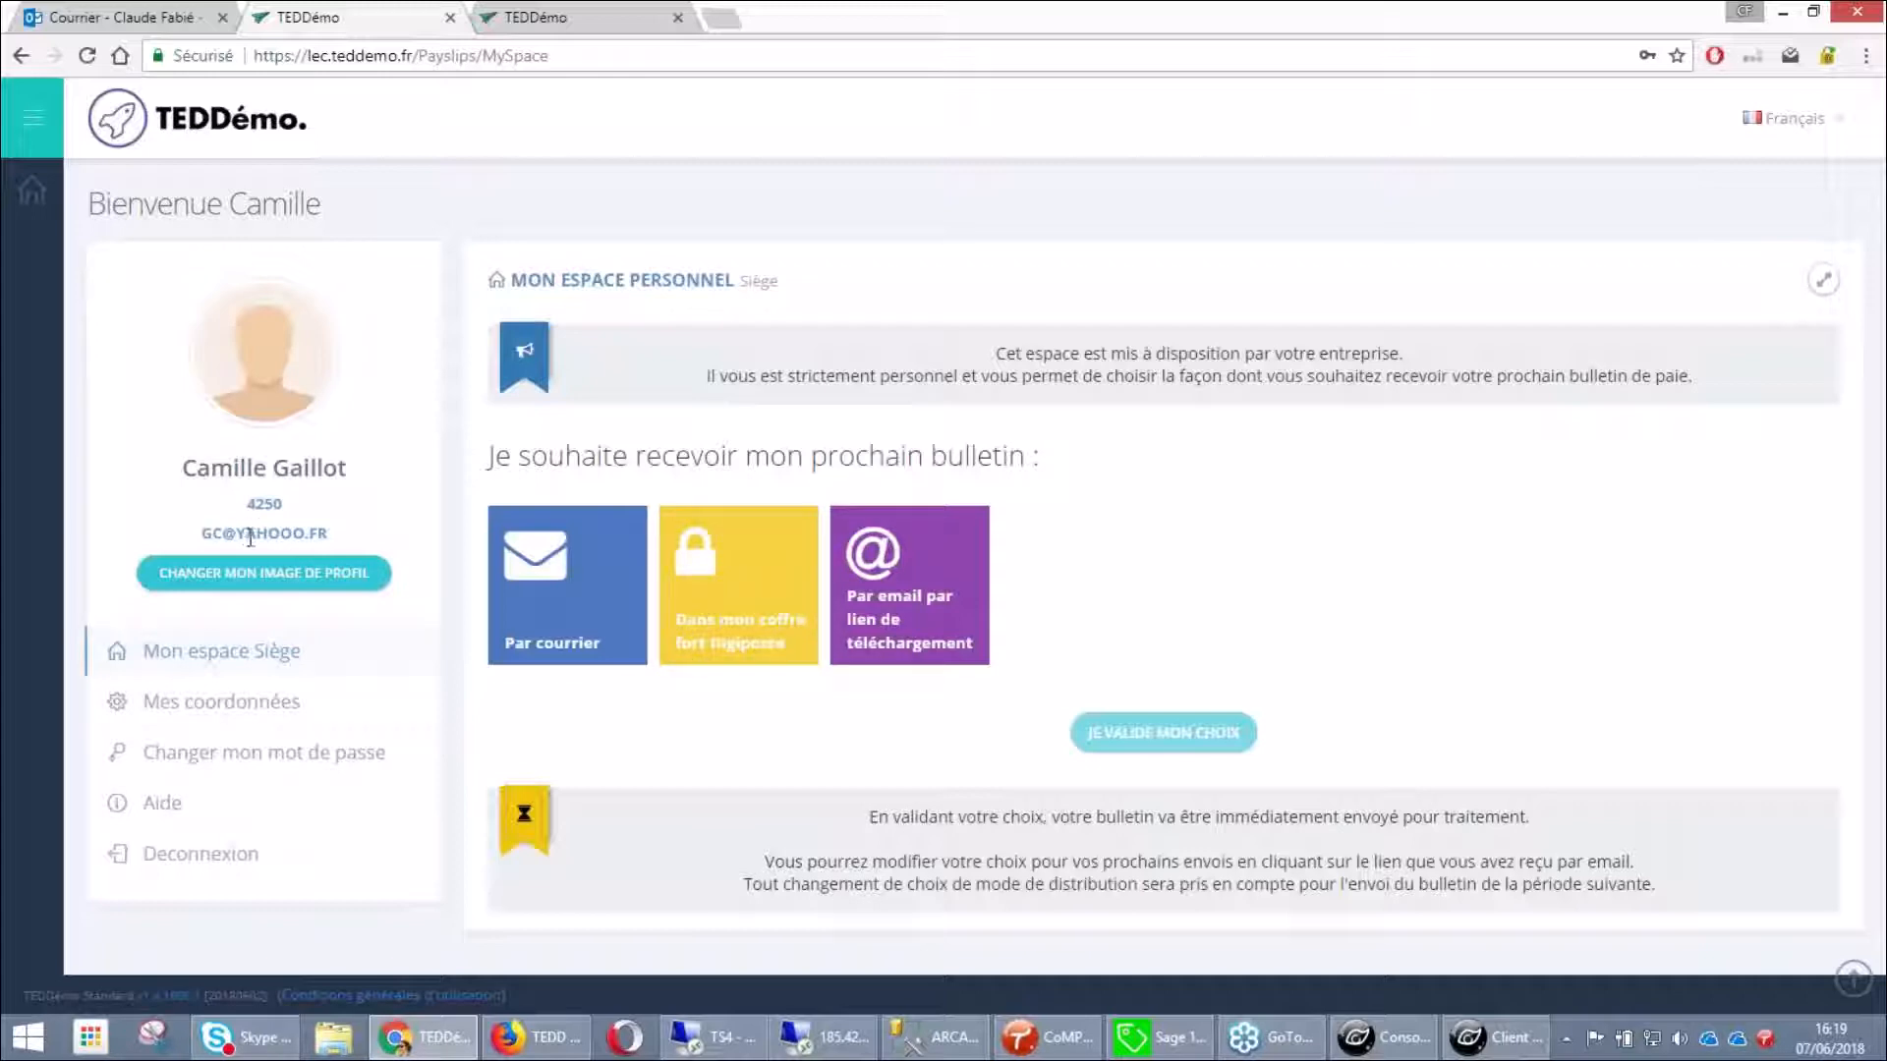
Choose Digiposte coffre-fort delivery, confirm it, keep the current e-mail address, and log out
left_click(261, 701)
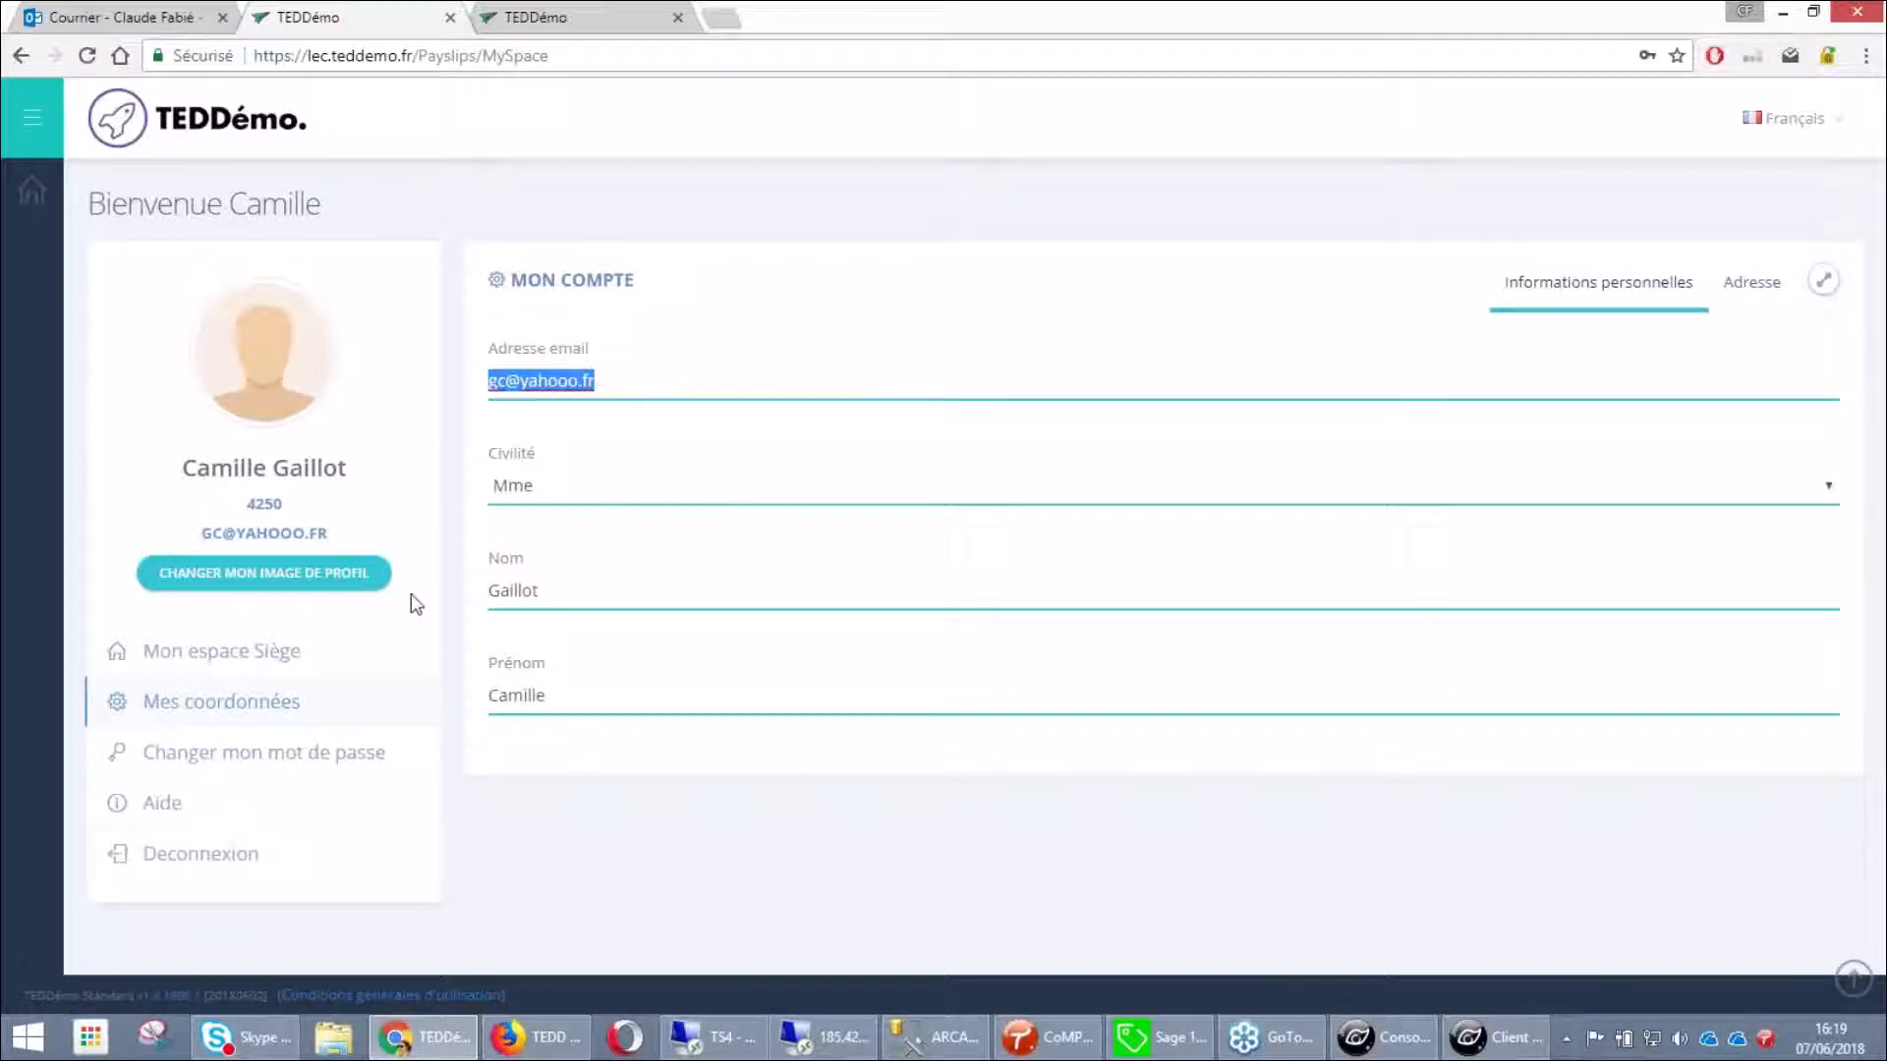
left_click(268, 654)
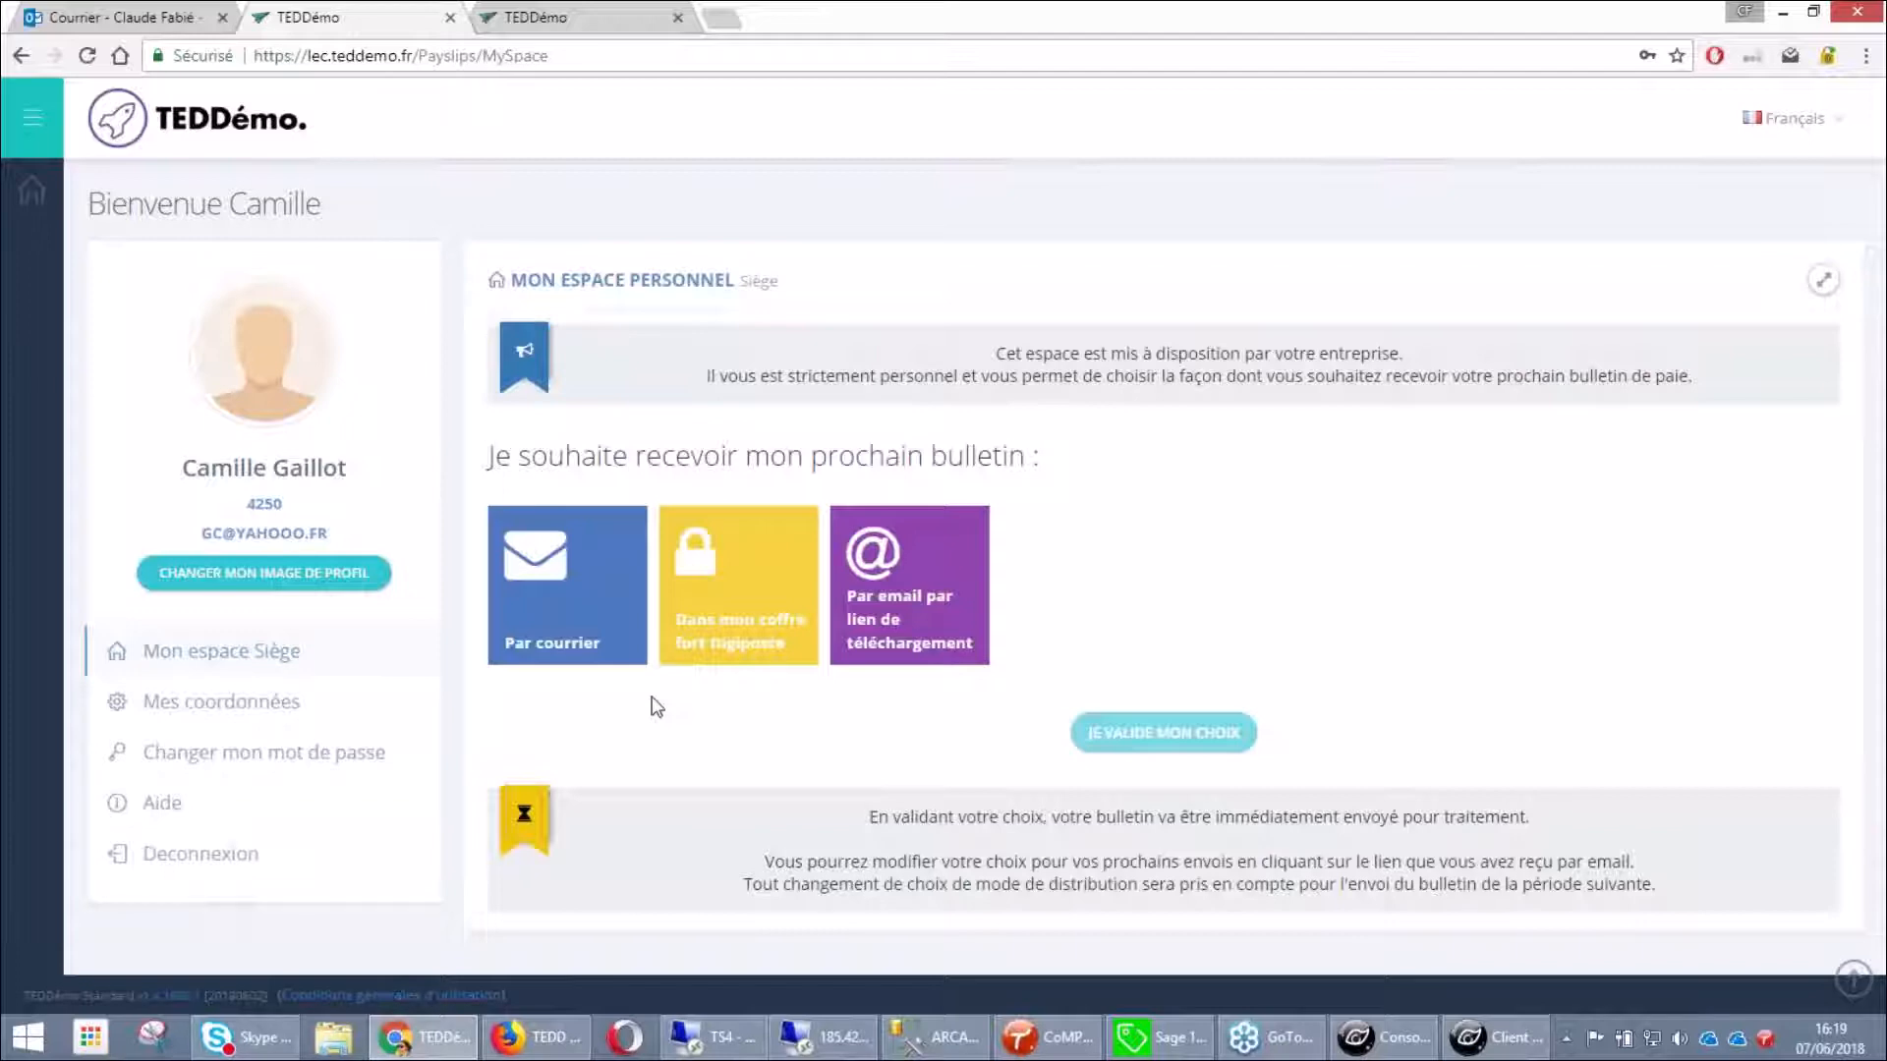
left_click(724, 650)
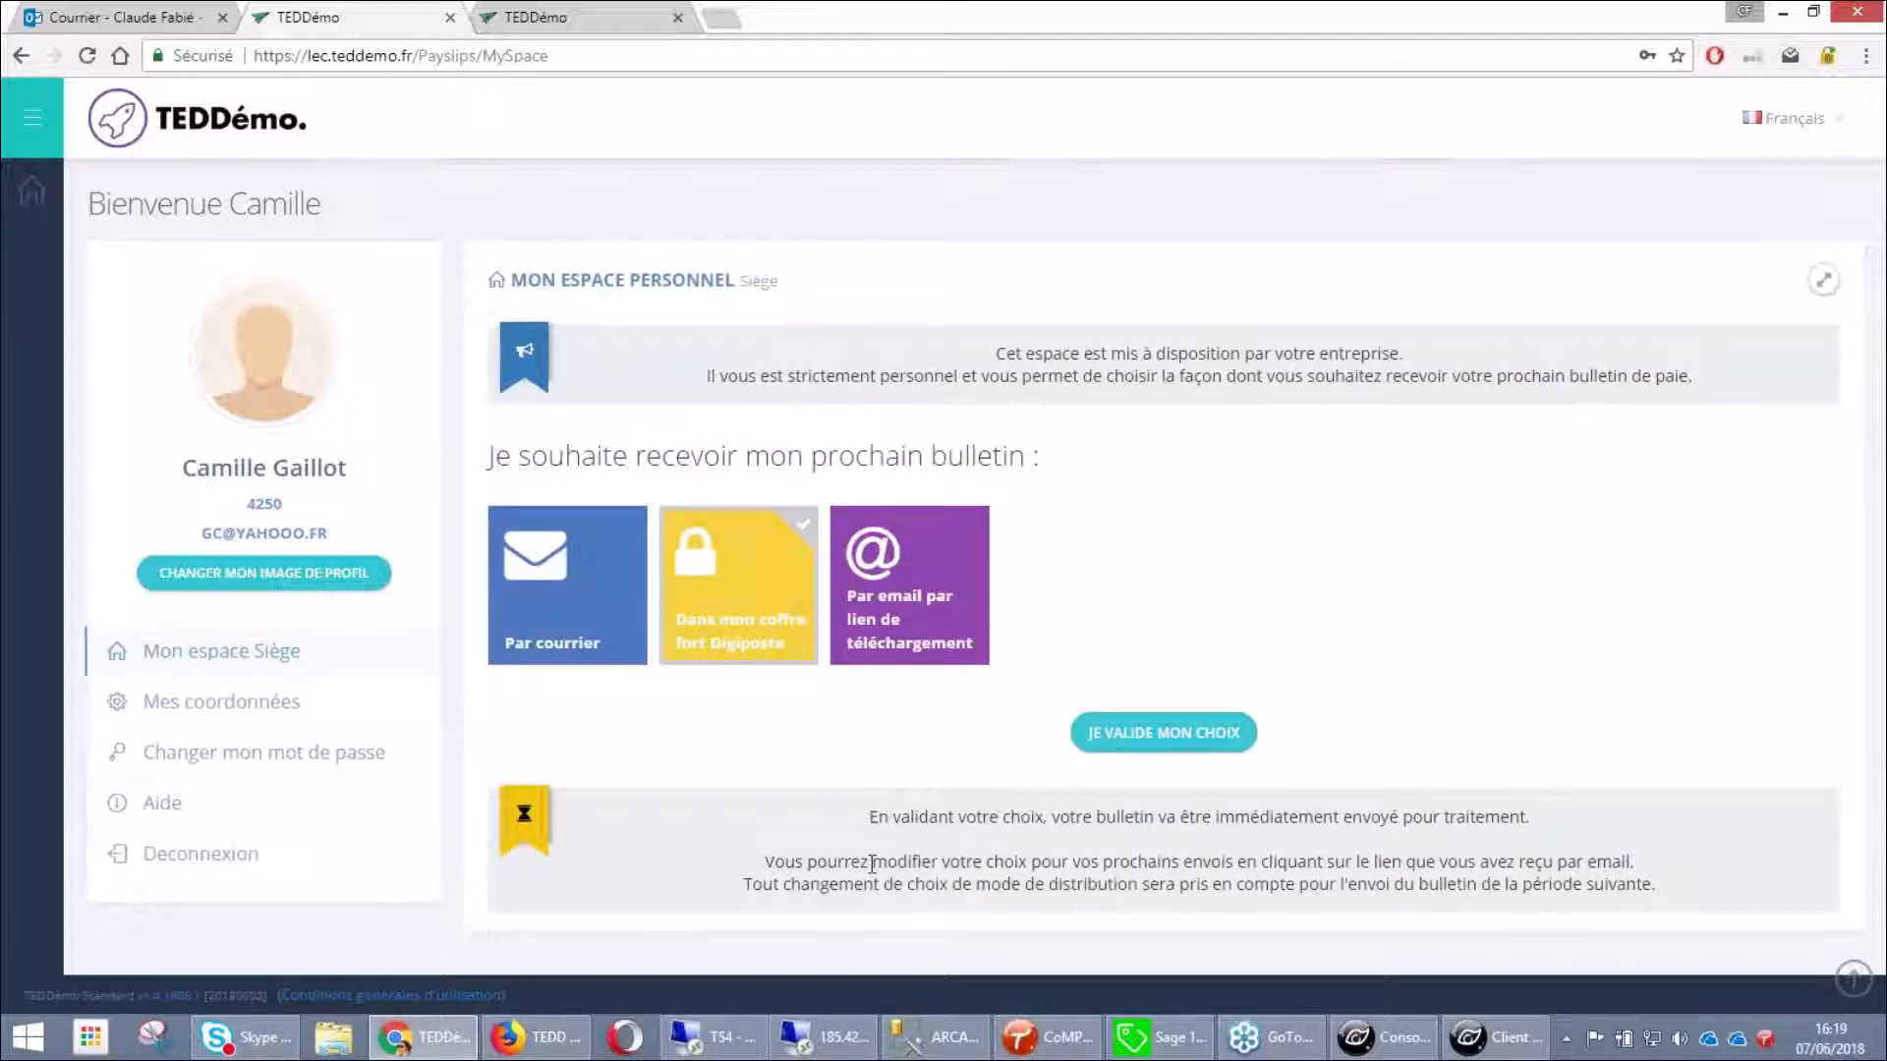
left_click(1163, 732)
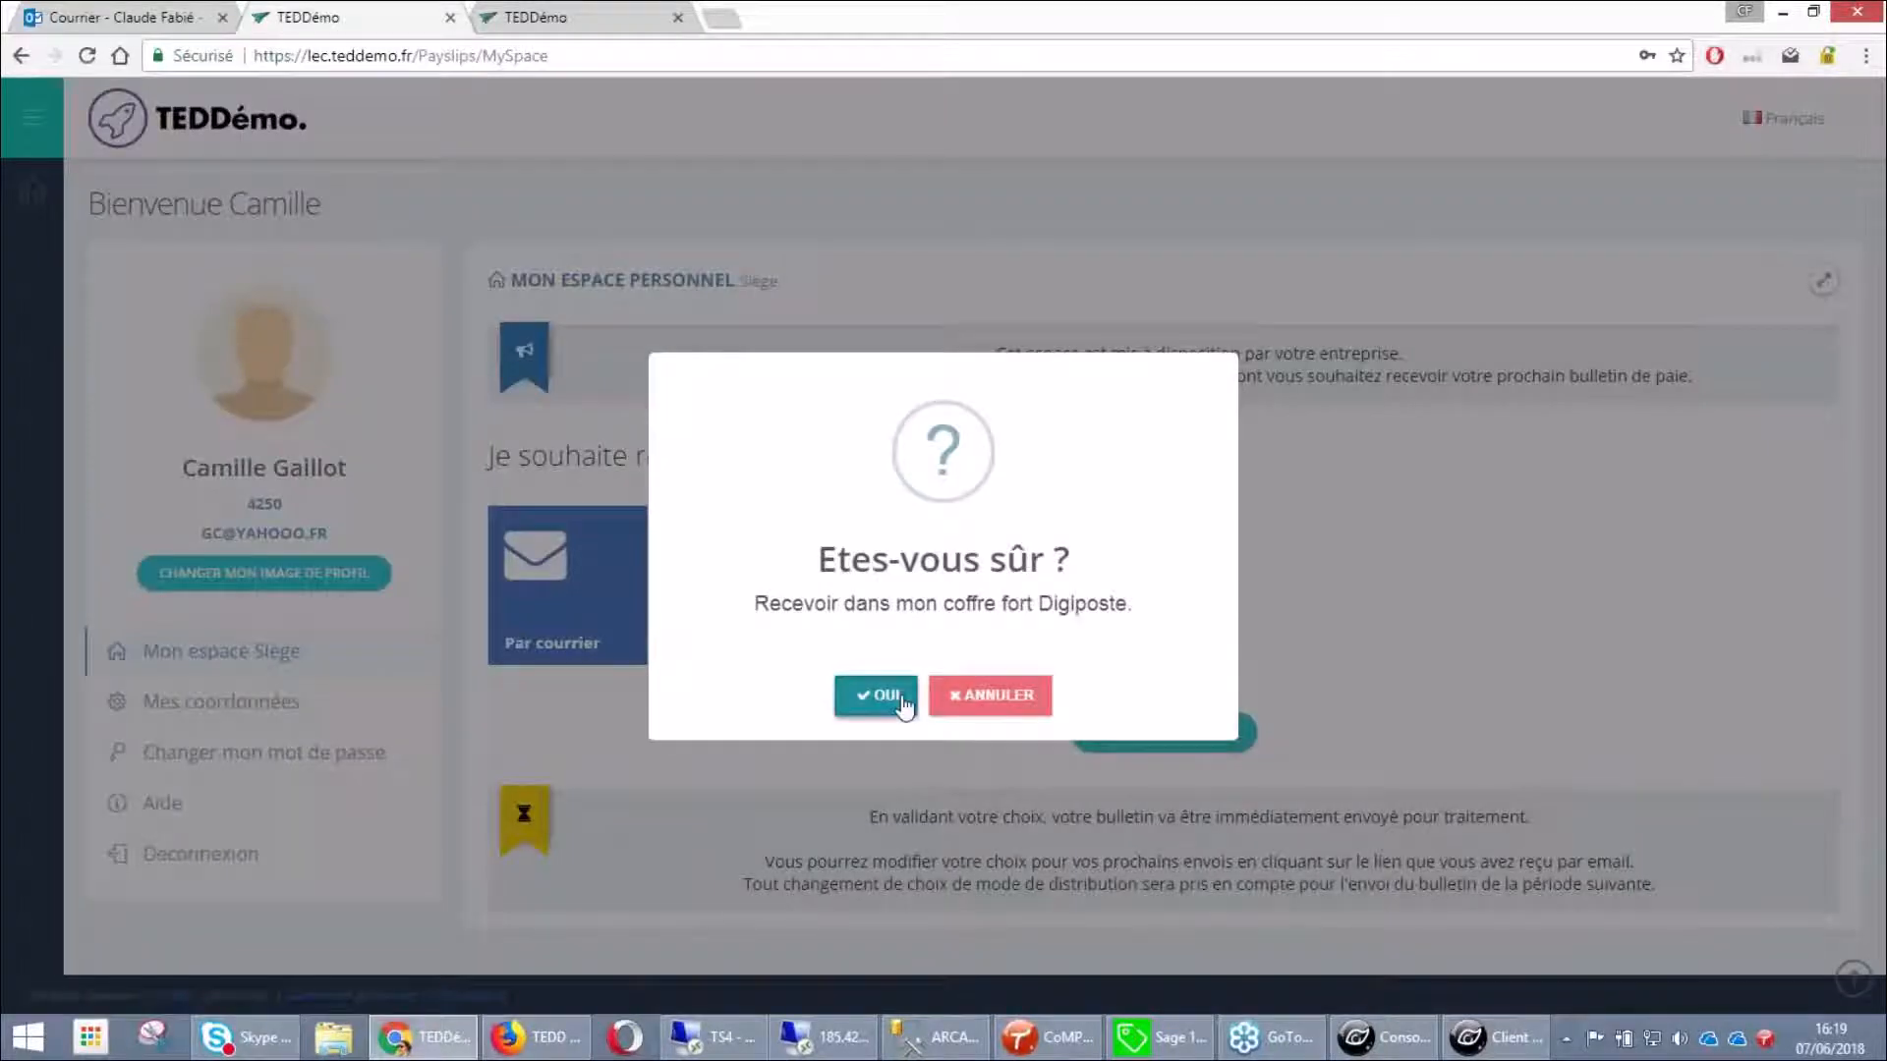
left_click(887, 698)
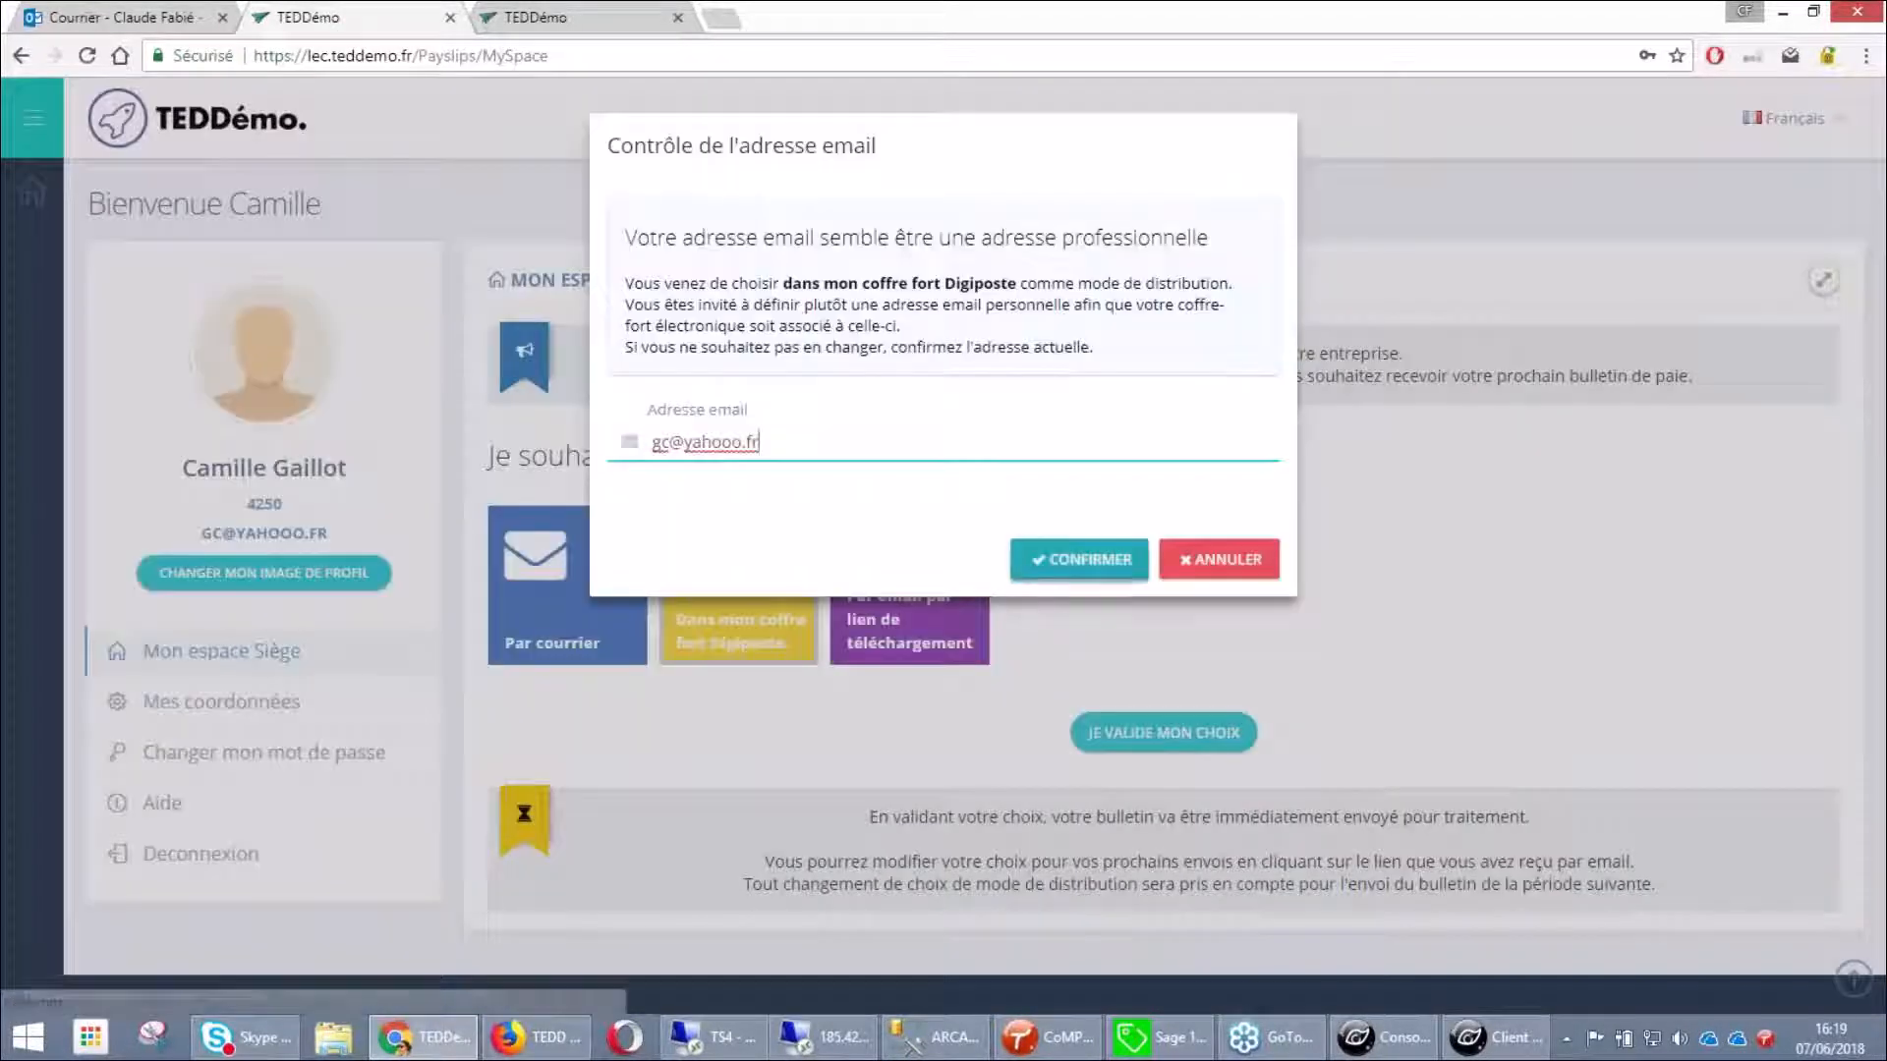
left_click(1107, 580)
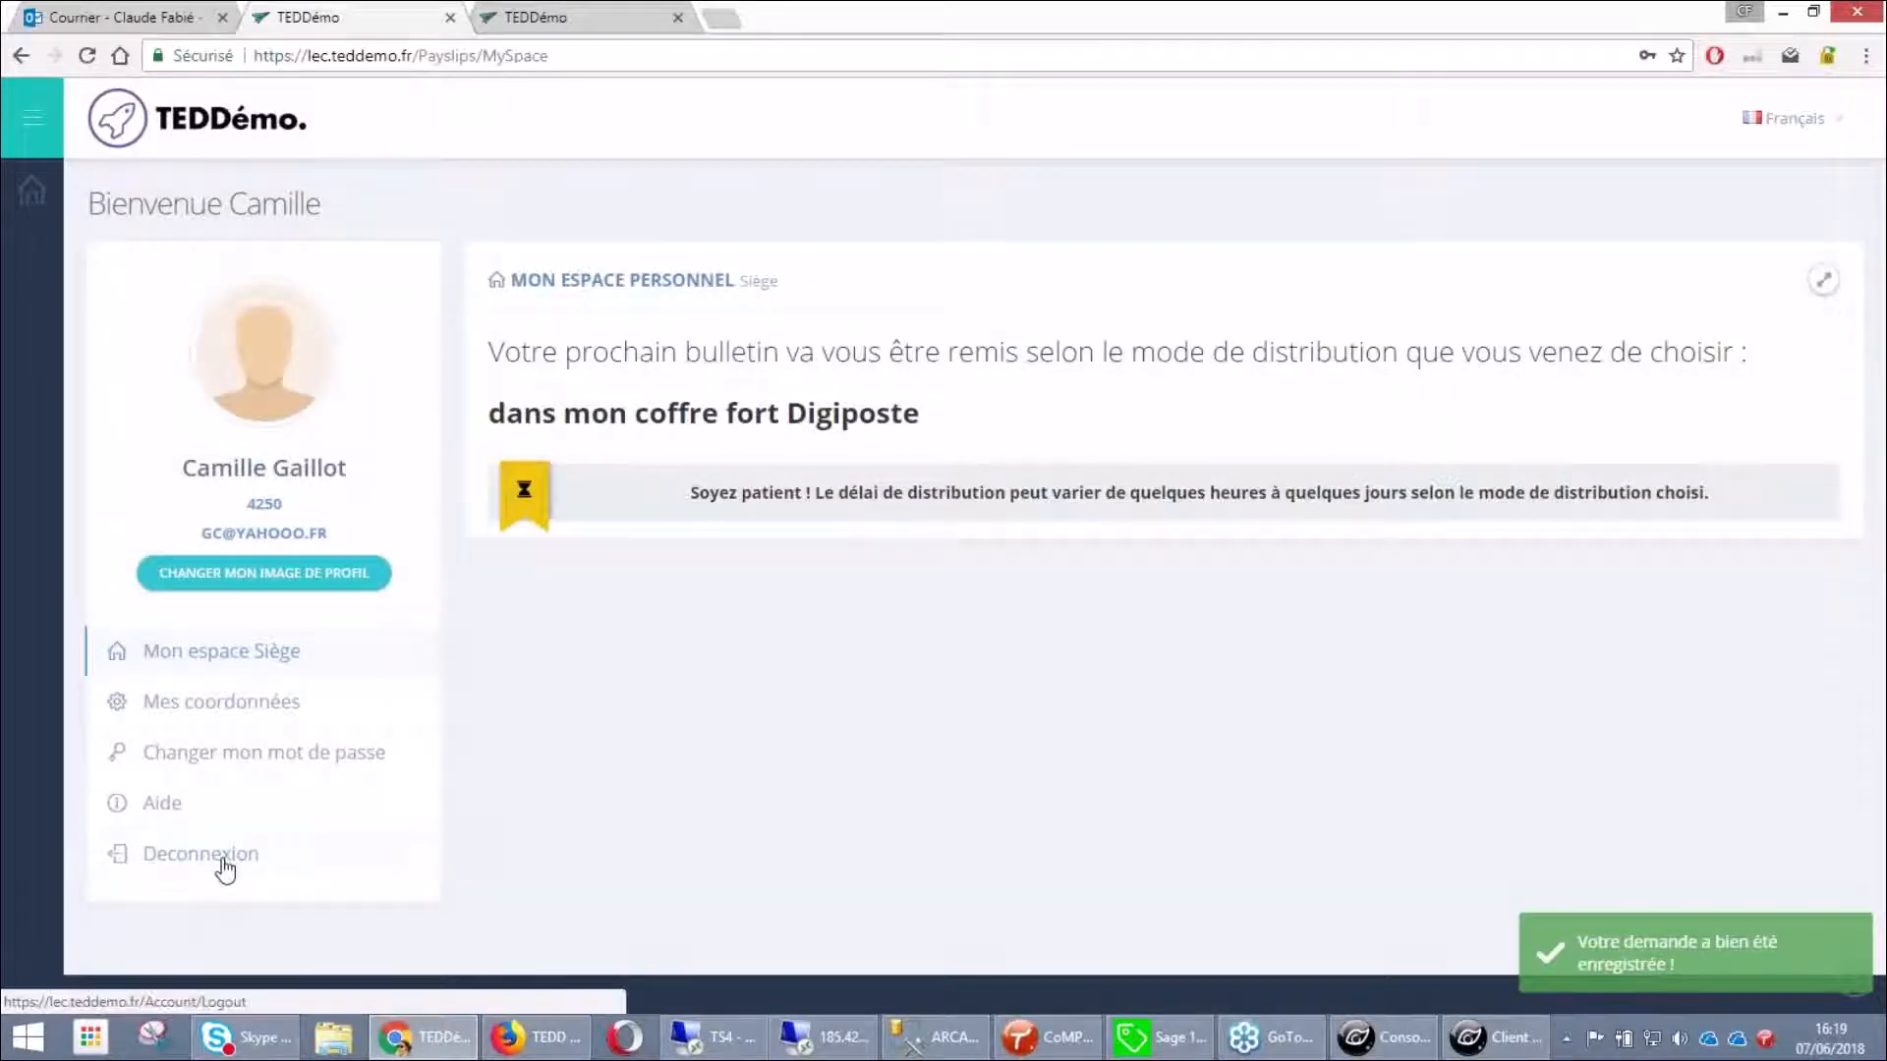
left_click(222, 864)
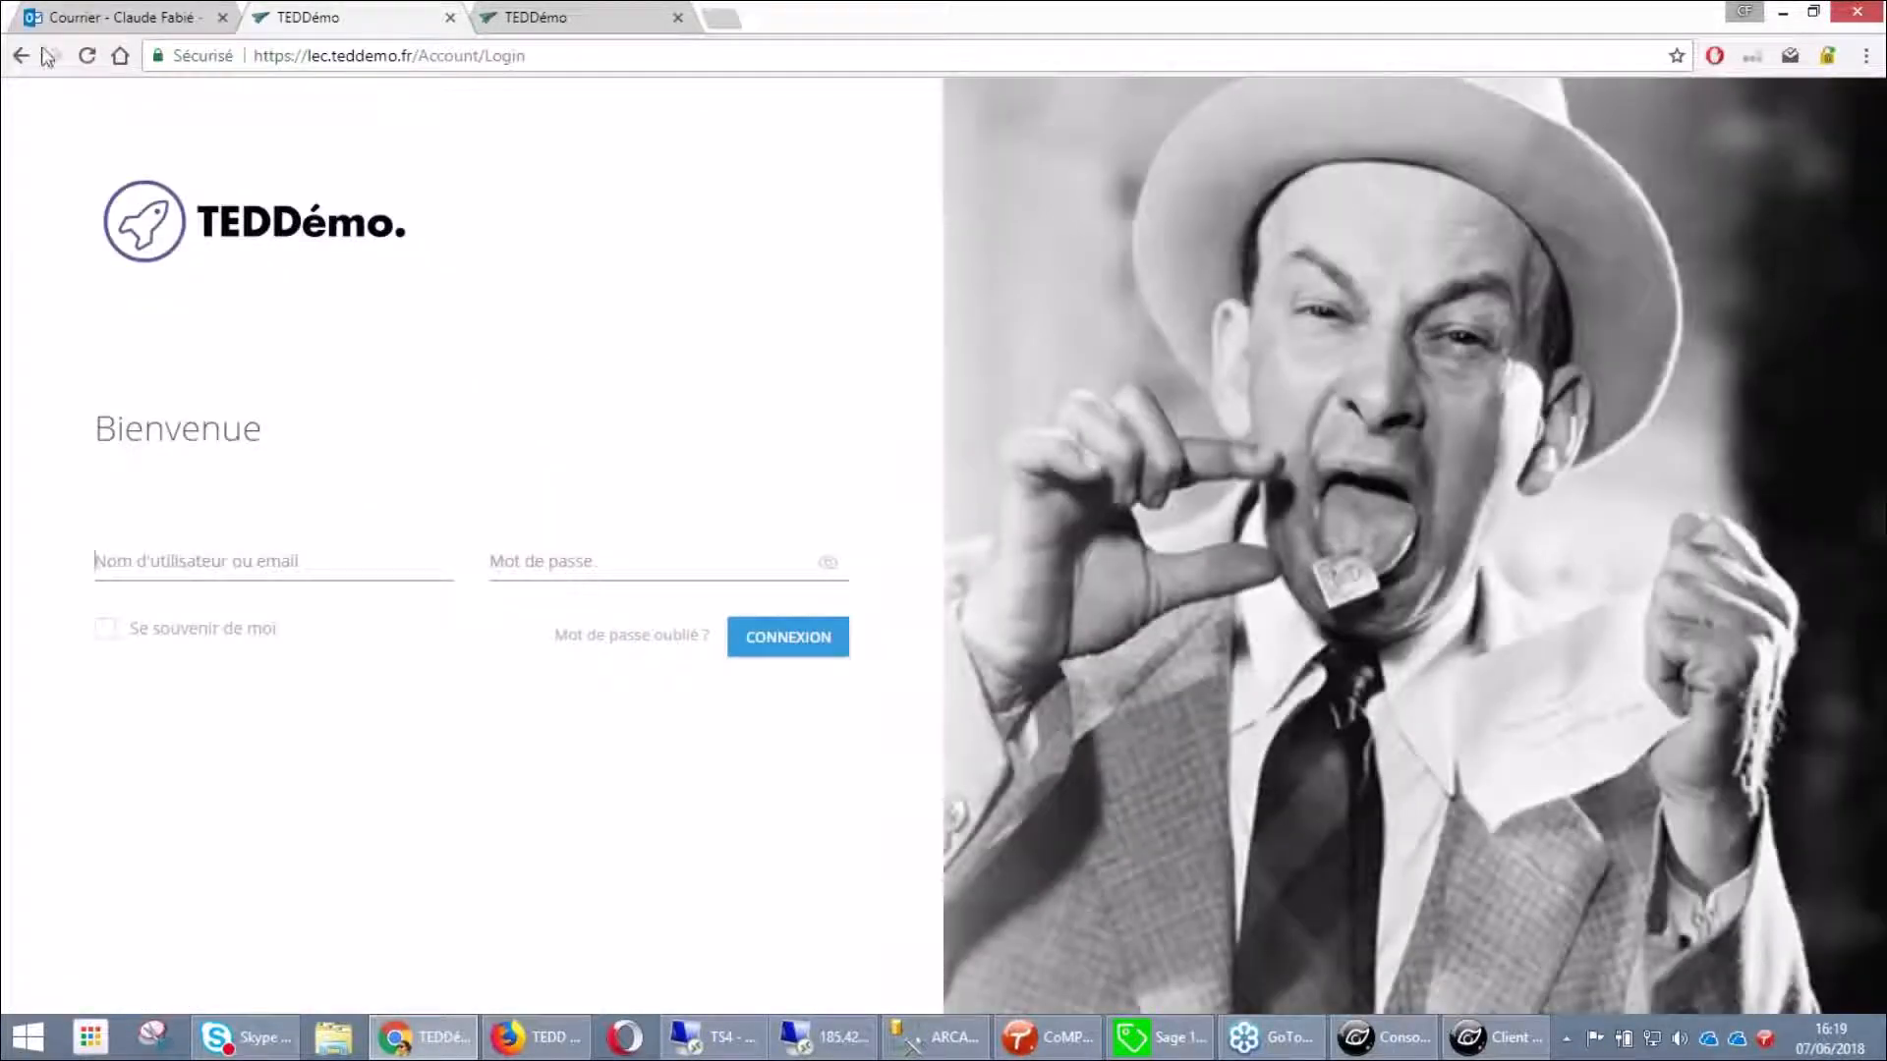
Select the security code in the second Plateforme invitation mail and follow Je crée mon compte
left_click(74, 16)
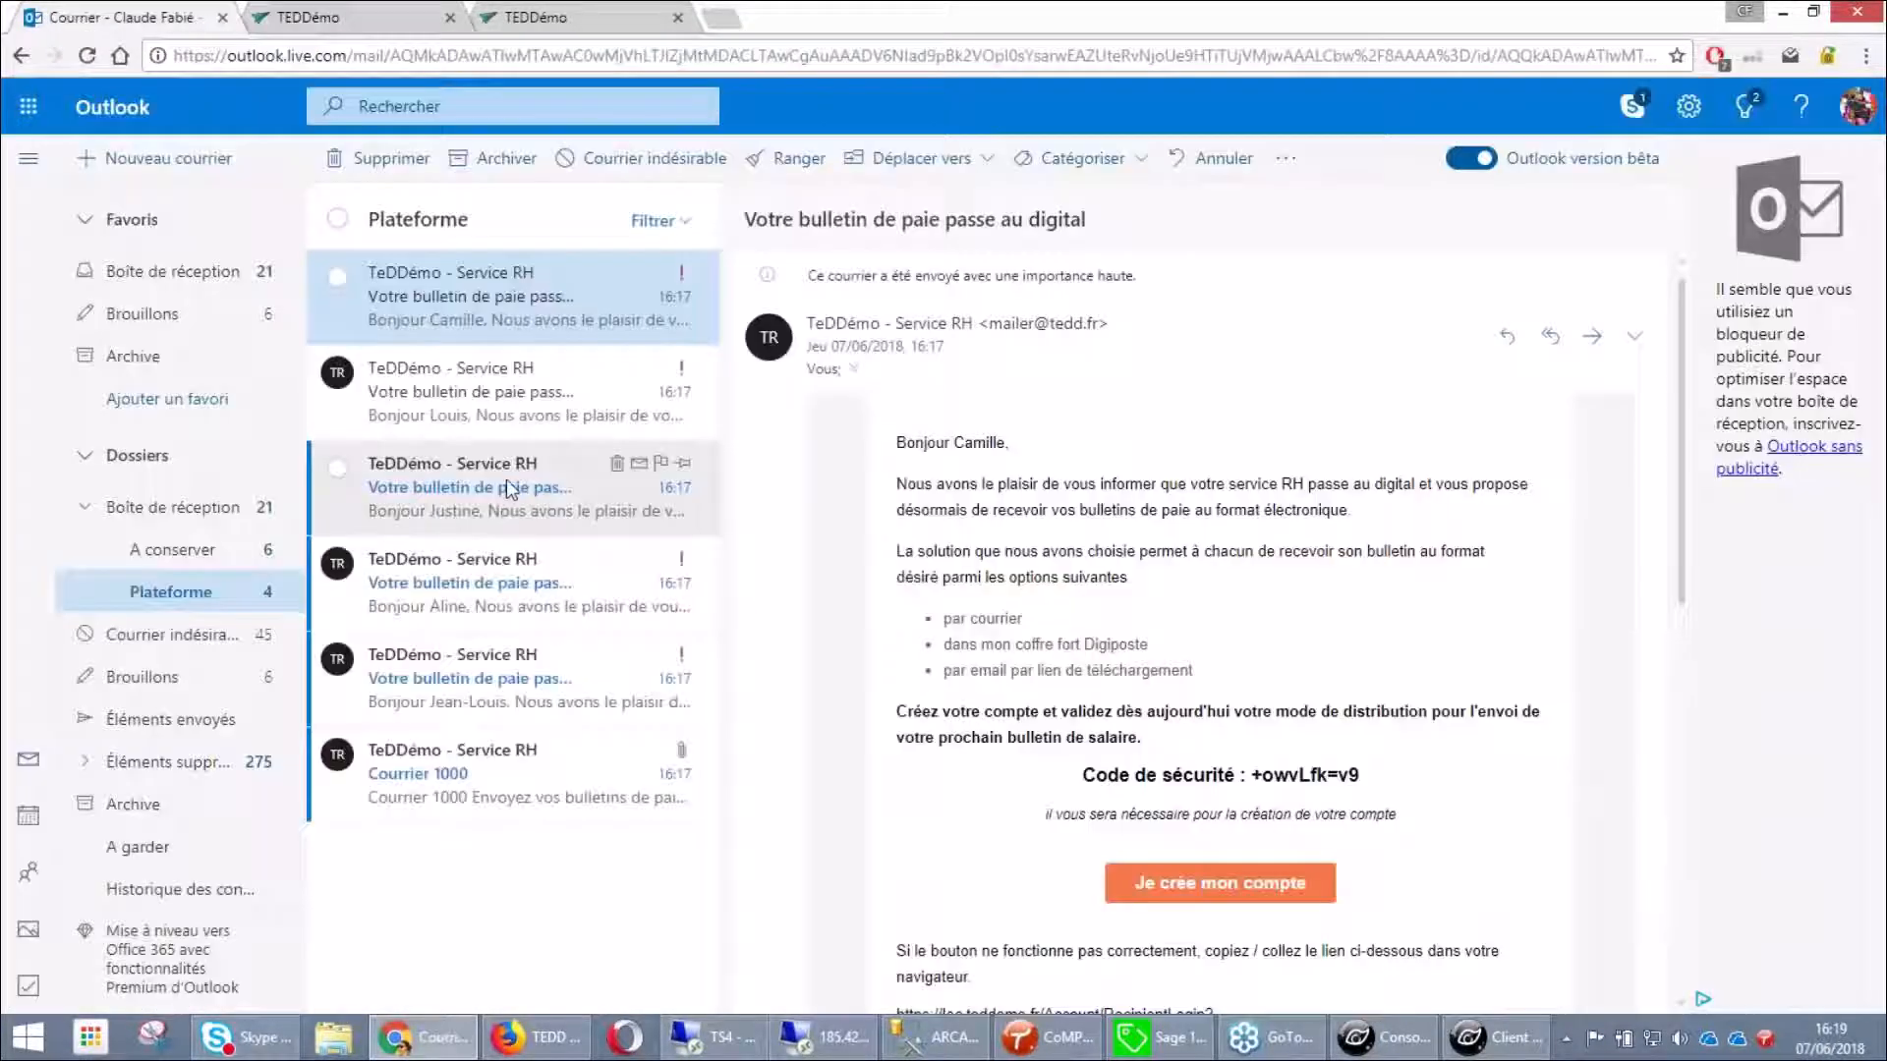
left_click(503, 418)
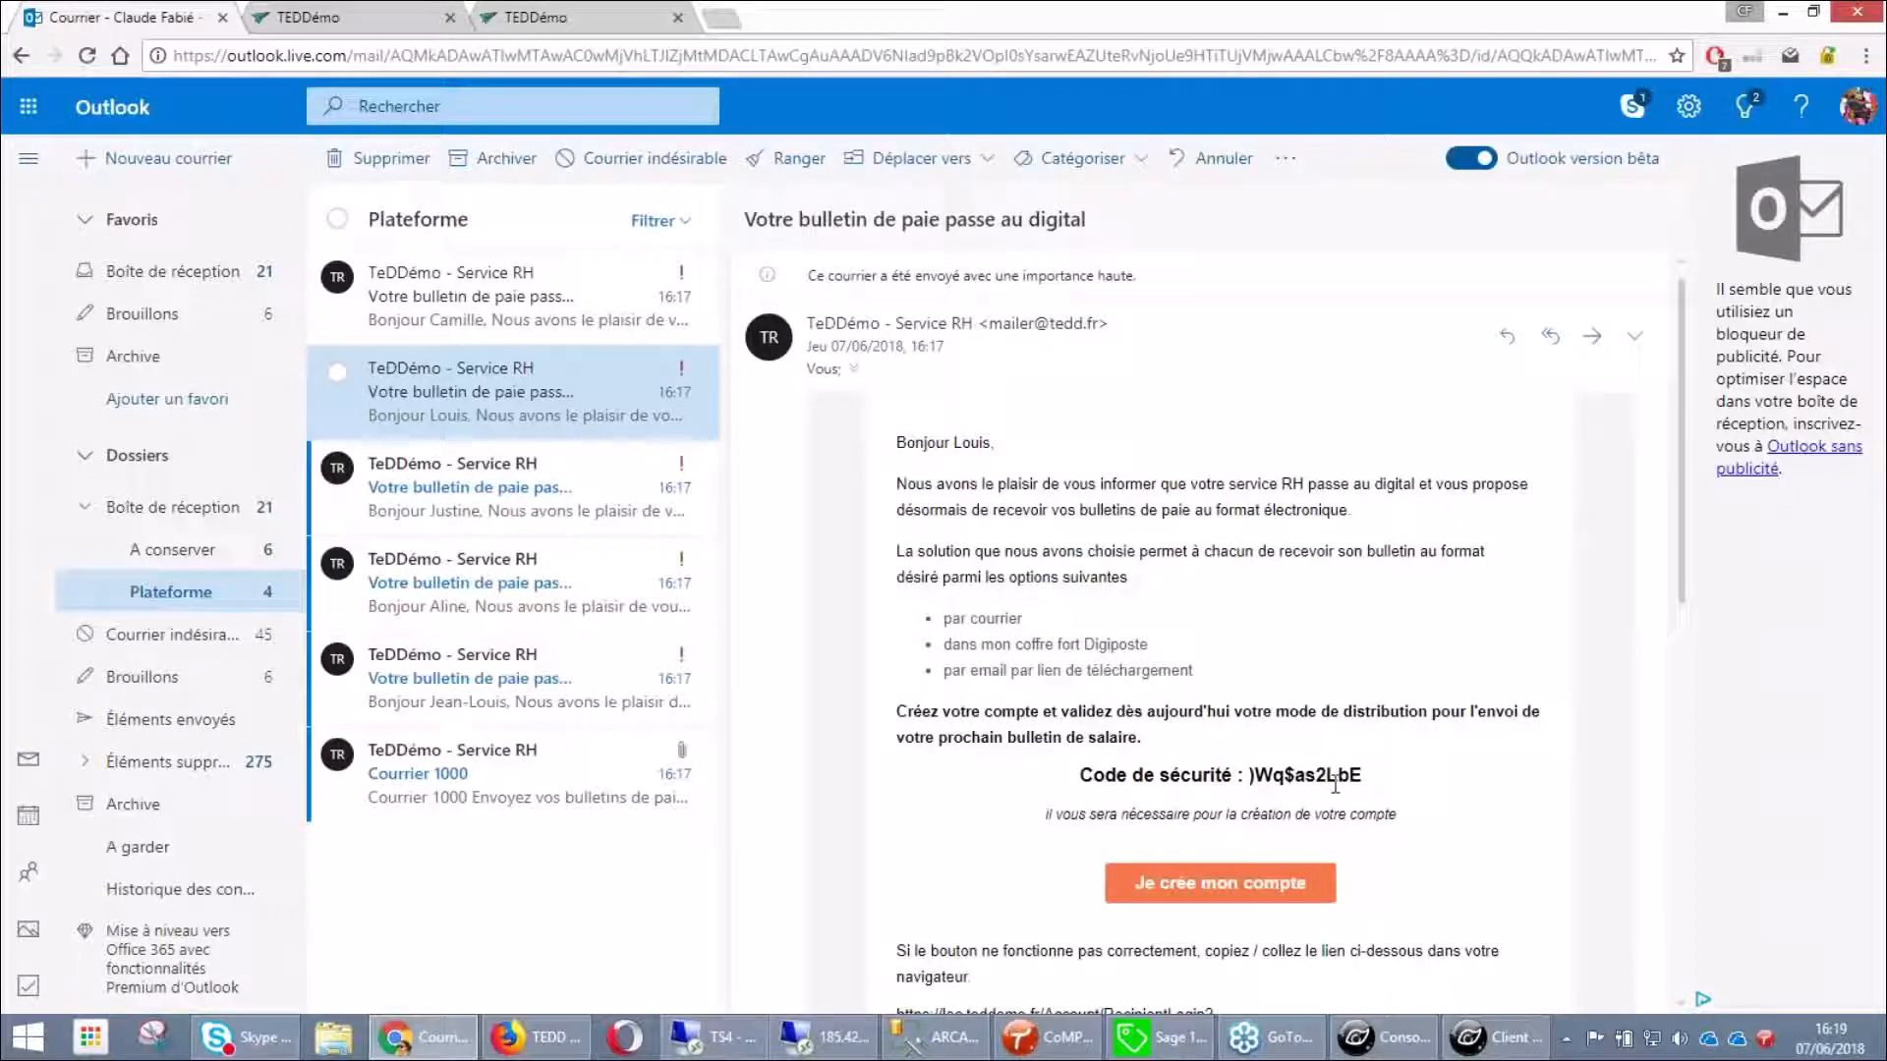
left_click_drag(1364, 776, 1243, 777)
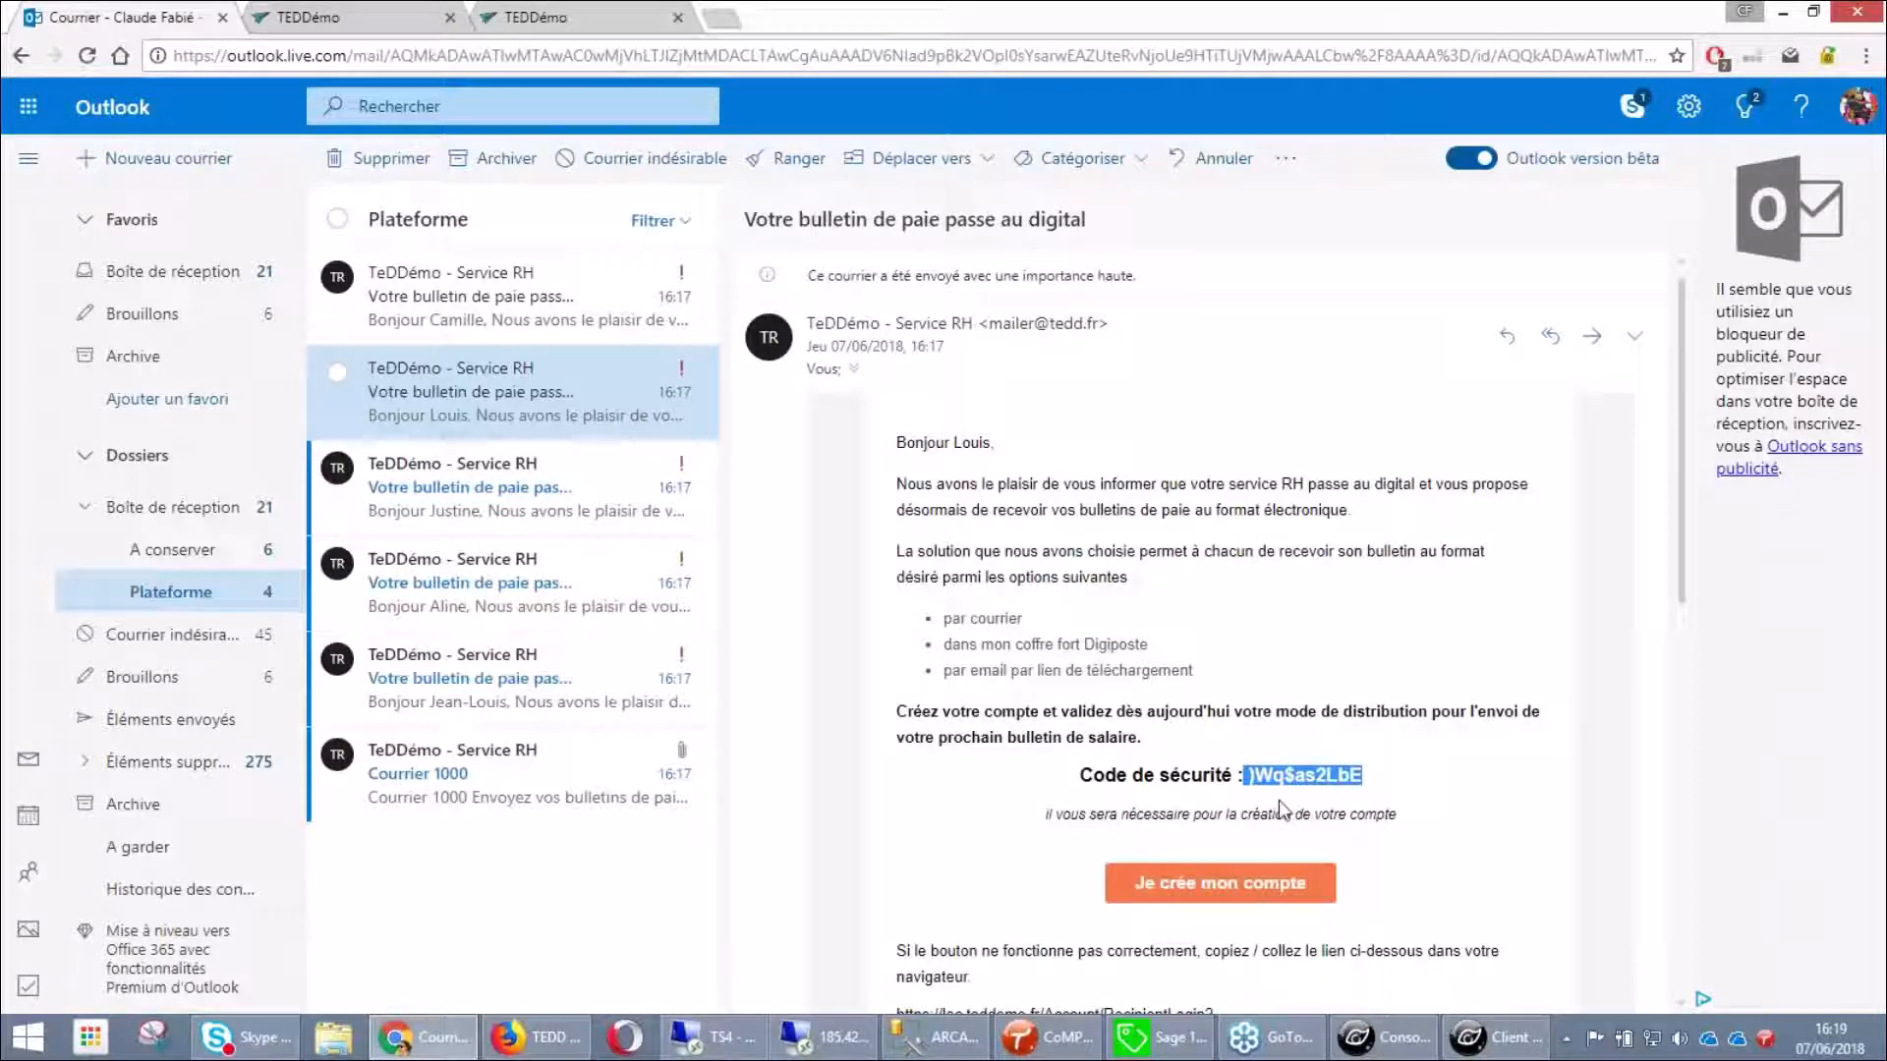
left_click(1268, 870)
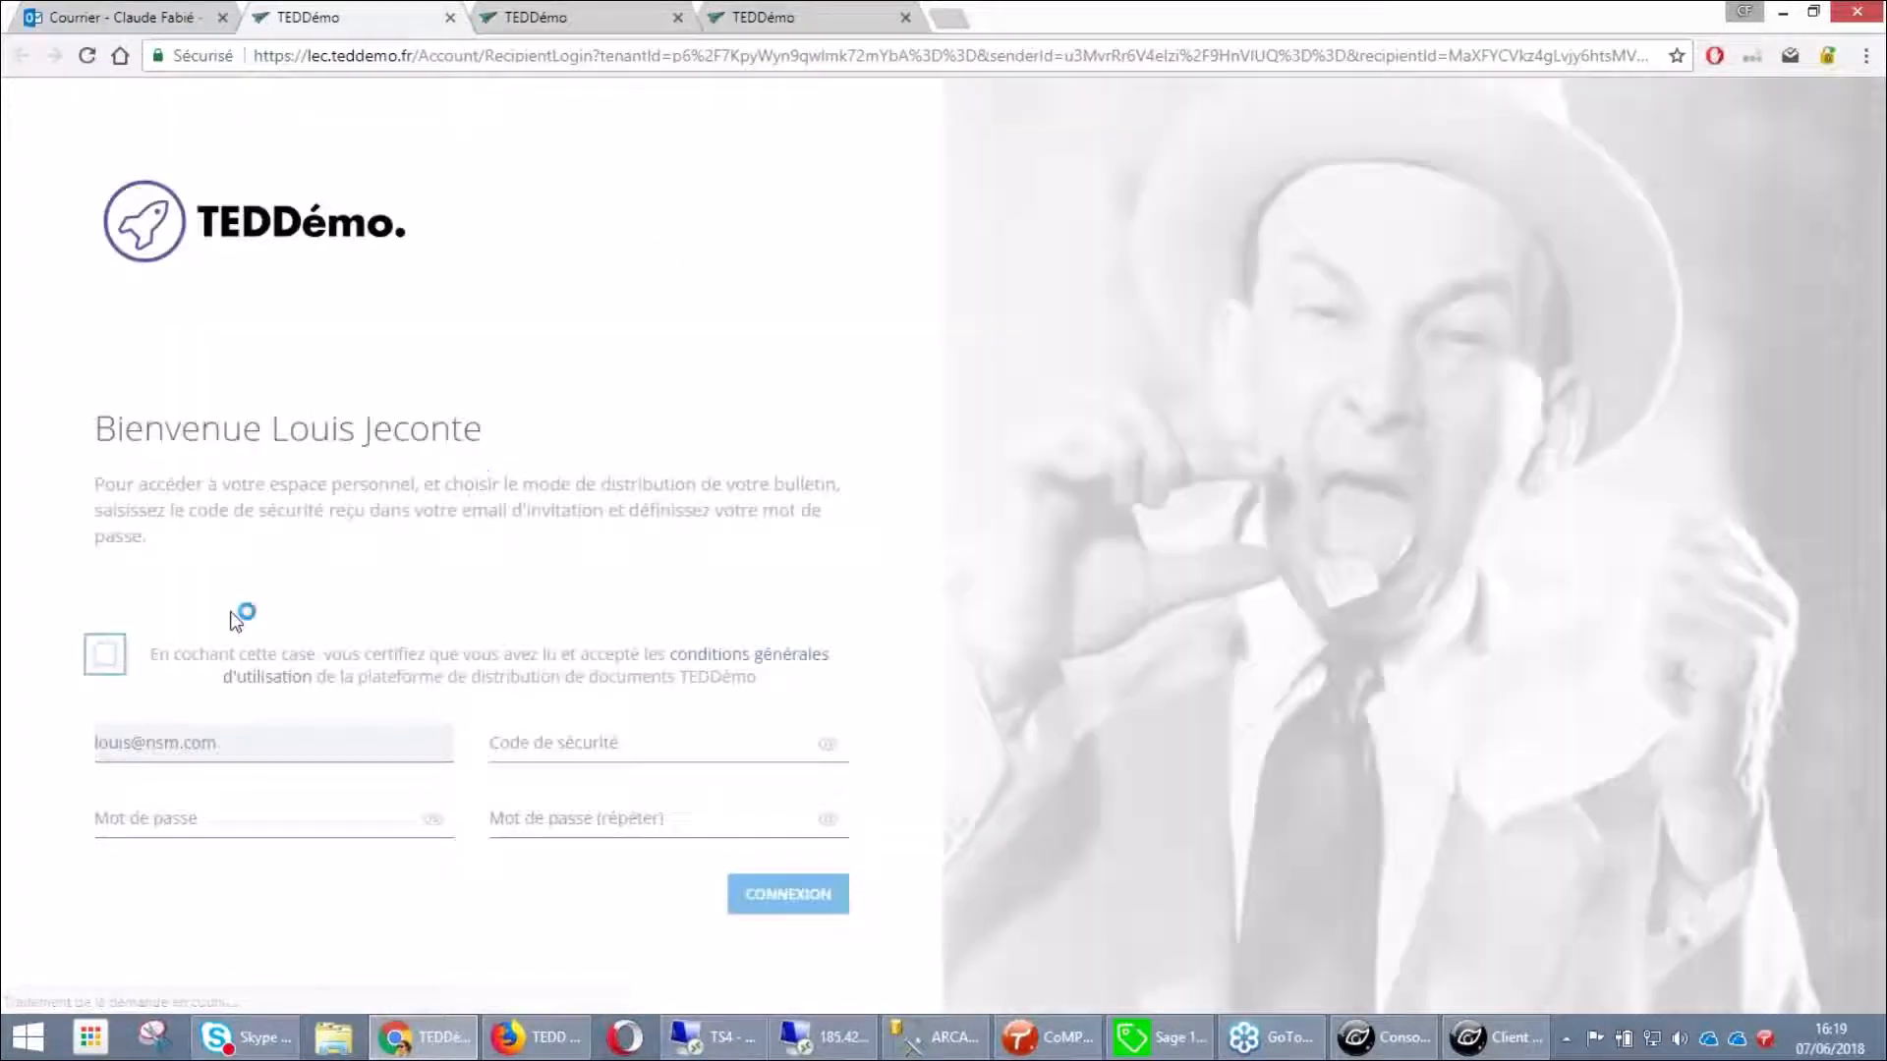
Tick the terms, paste the security code, enter the password in both fields, and submit
left_click(105, 653)
key("ctrl+v")
left_click(248, 831)
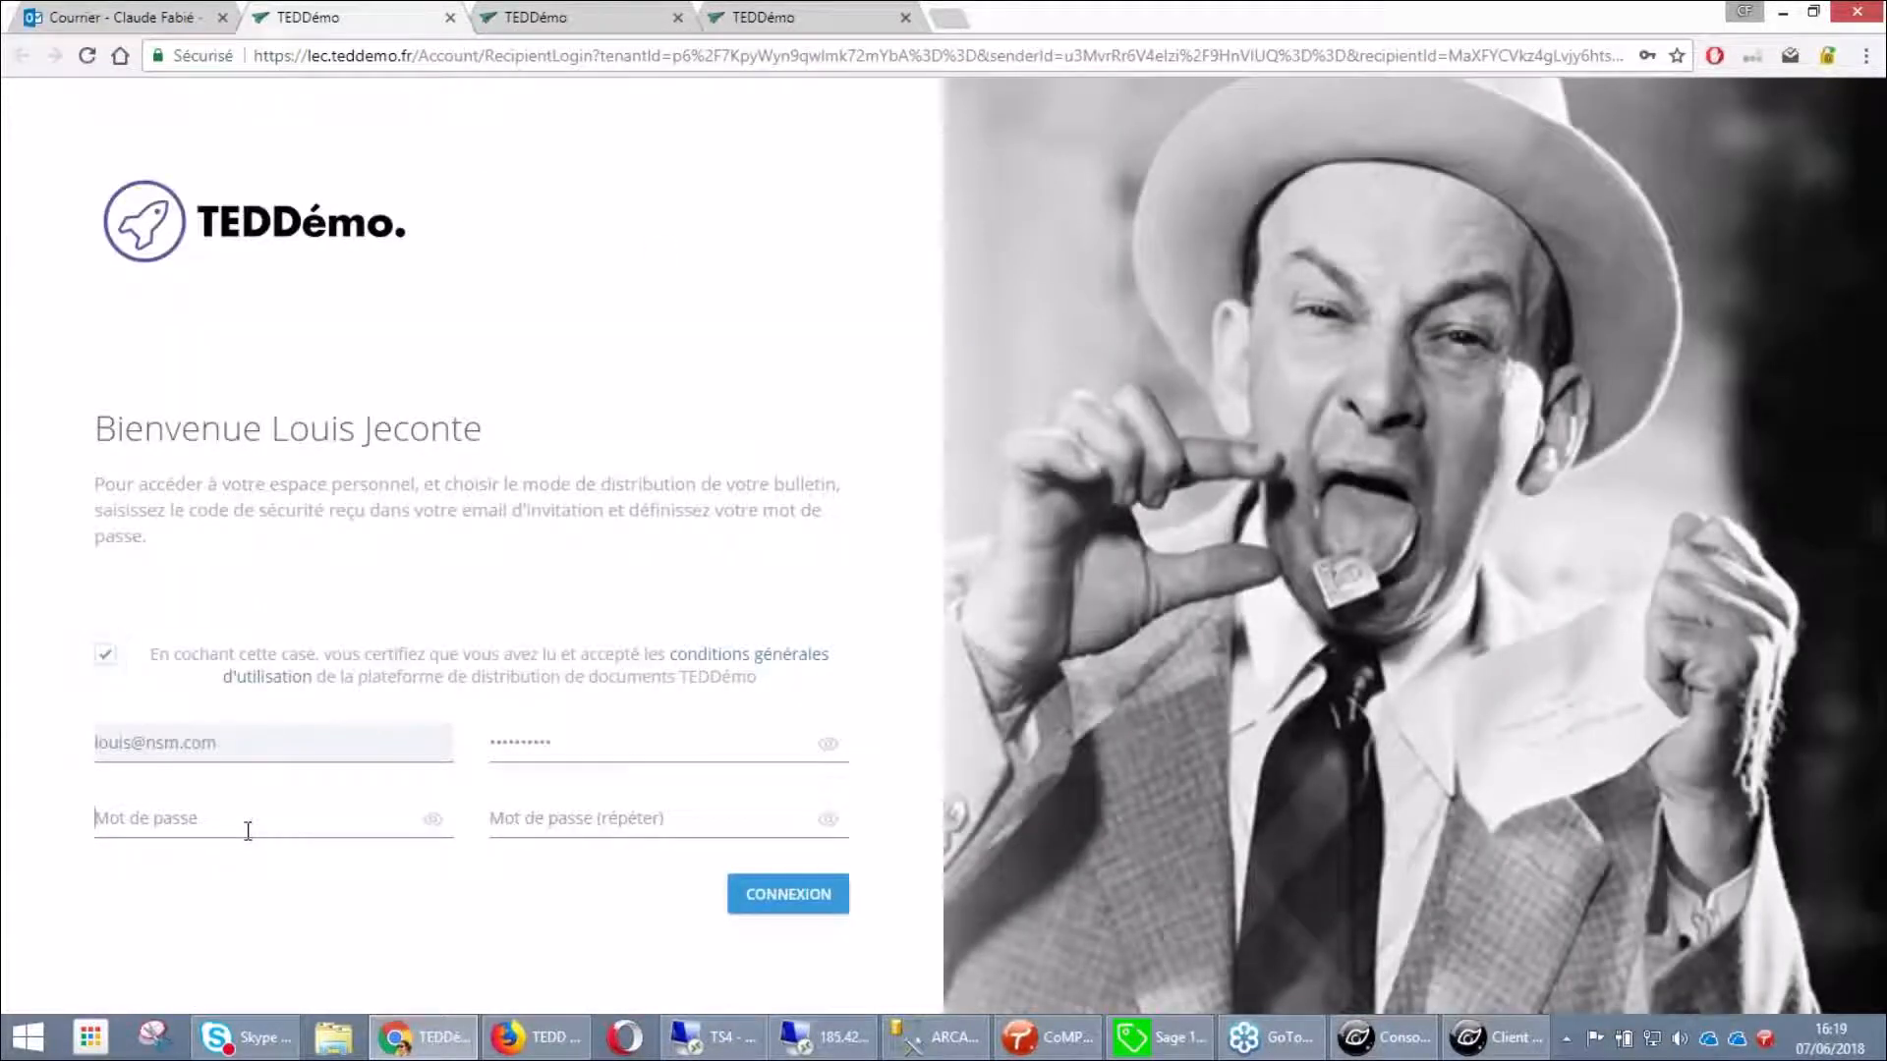
type("*******")
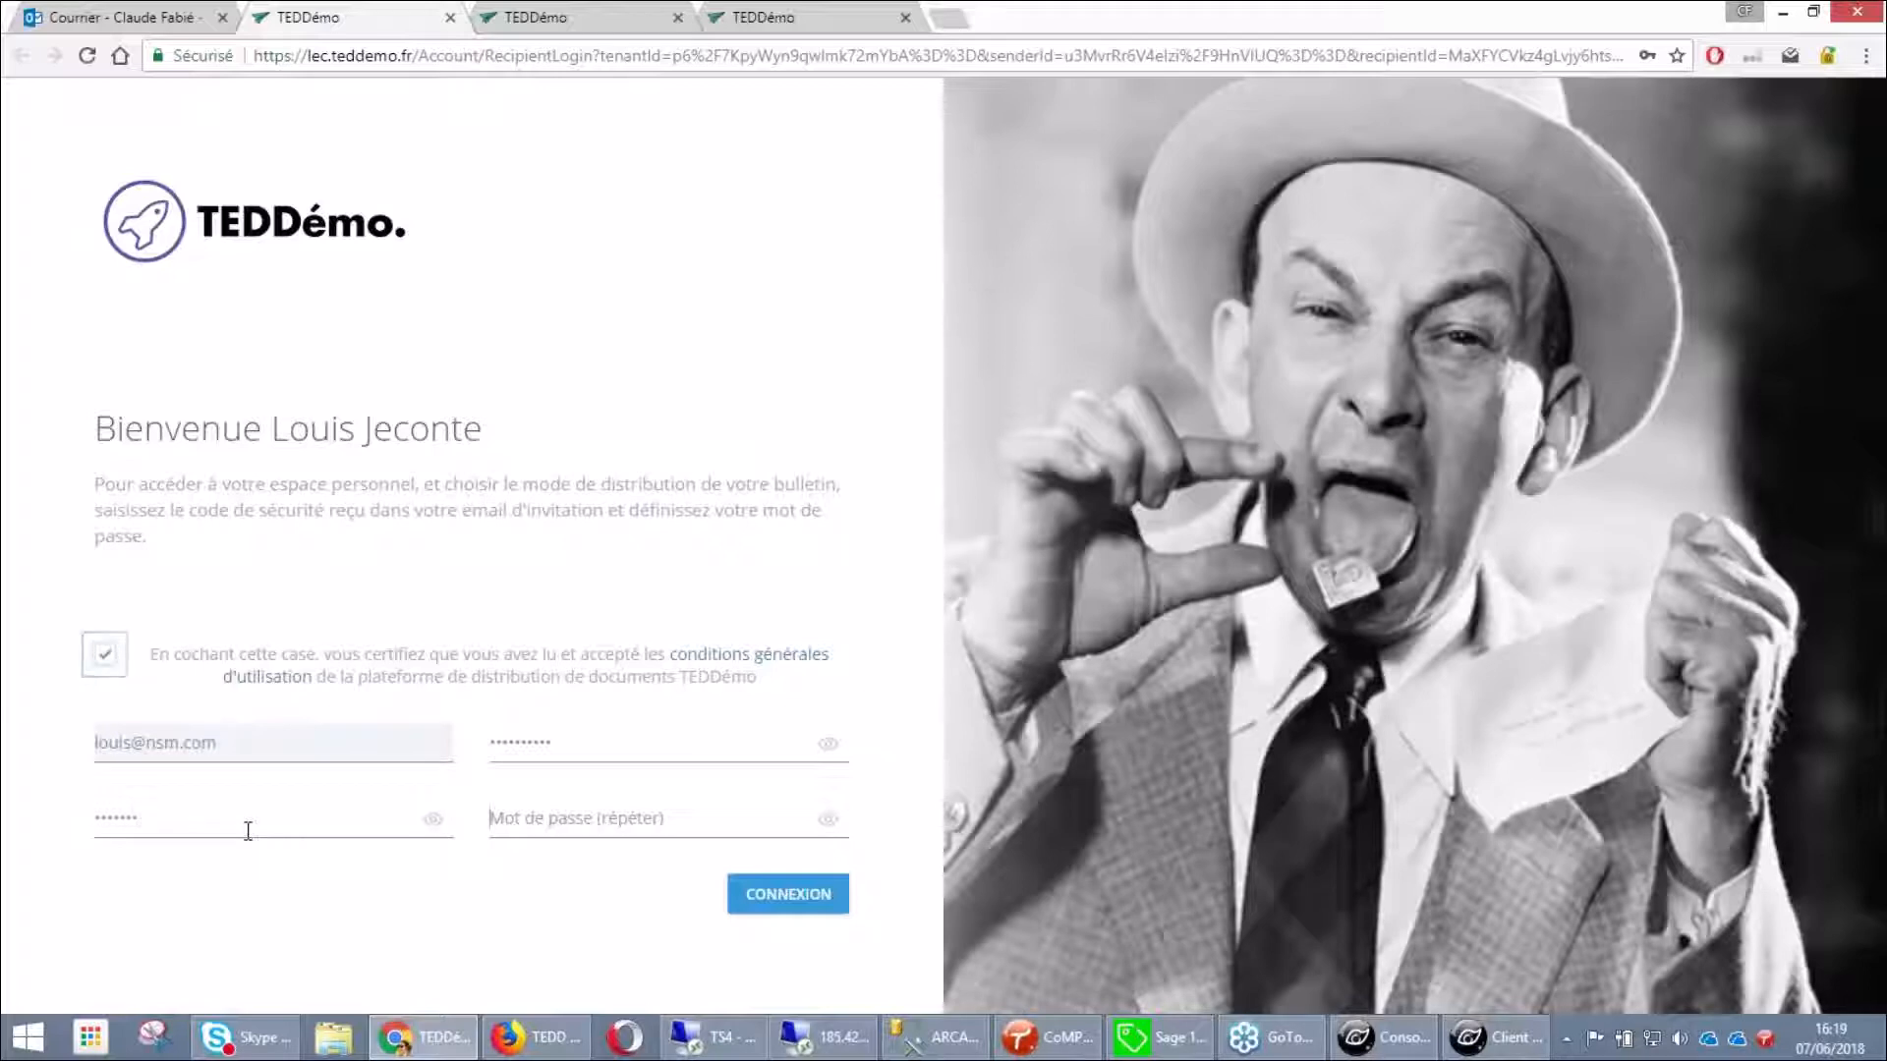
key("Tab")
type("*******")
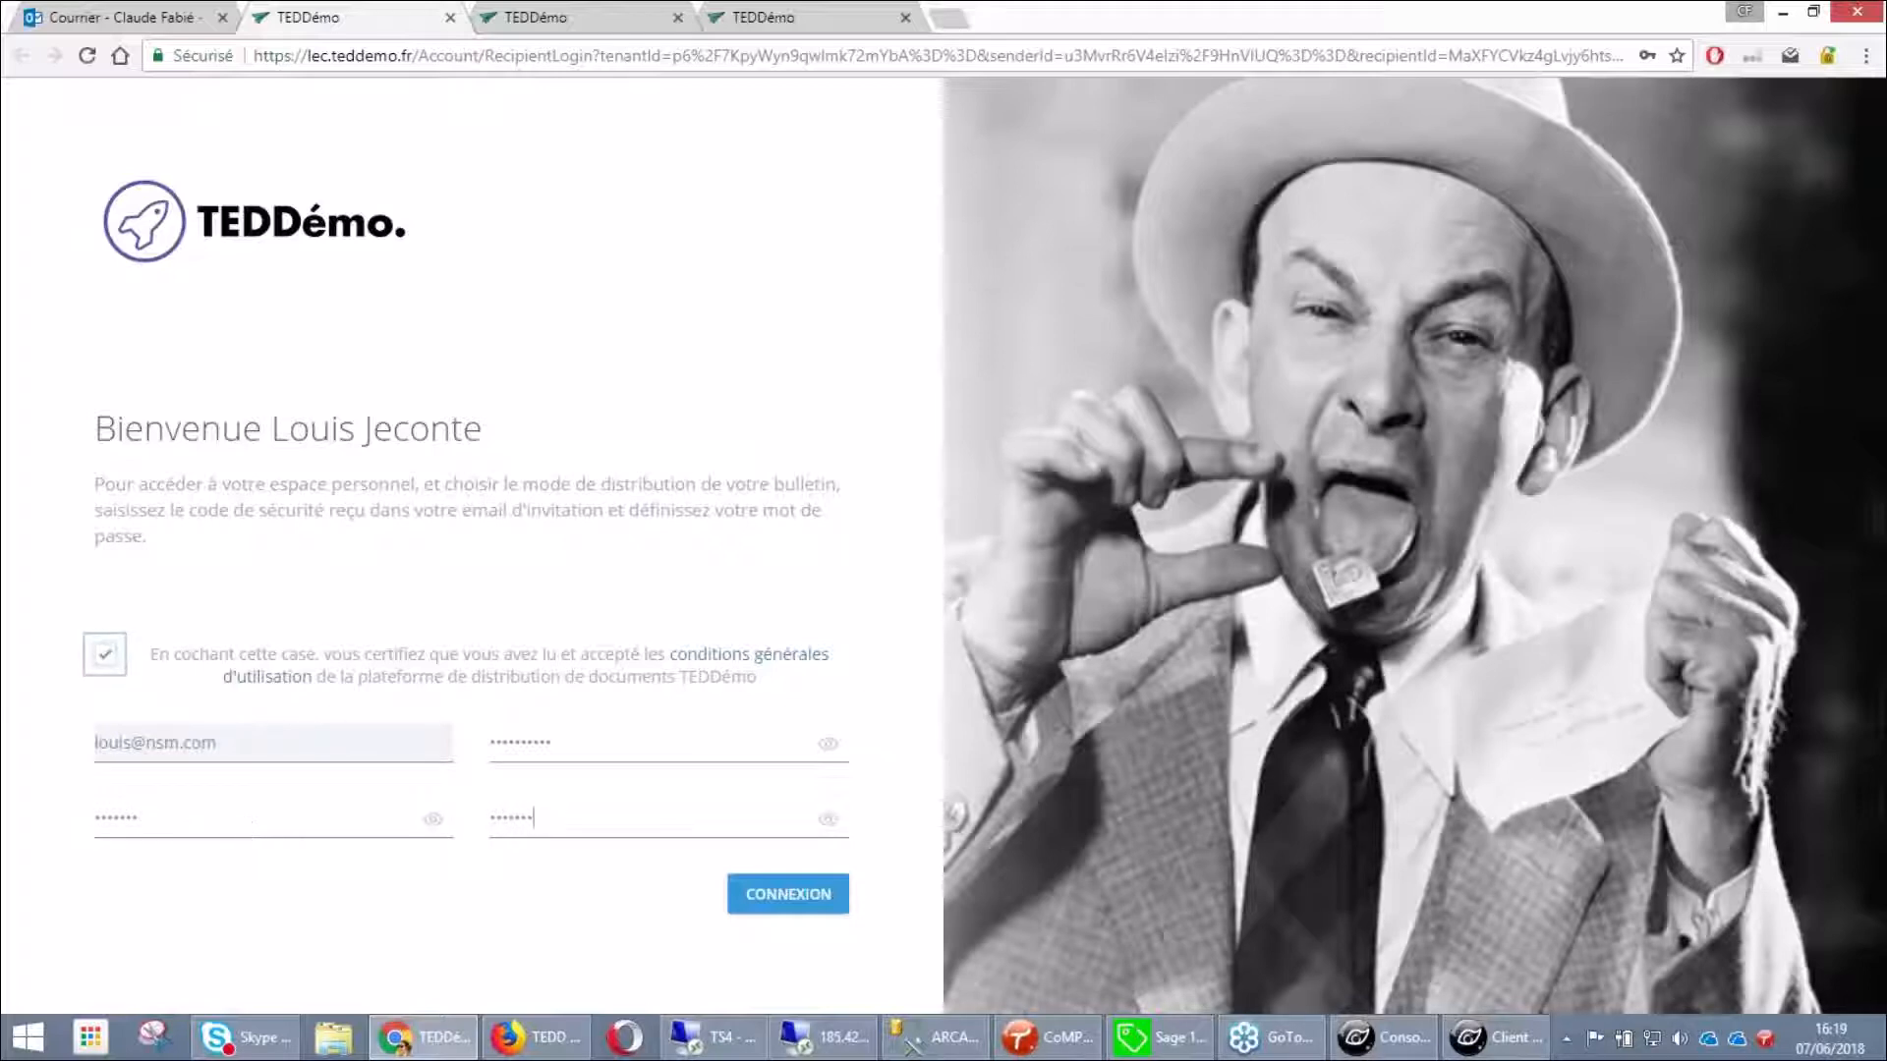
key("Return")
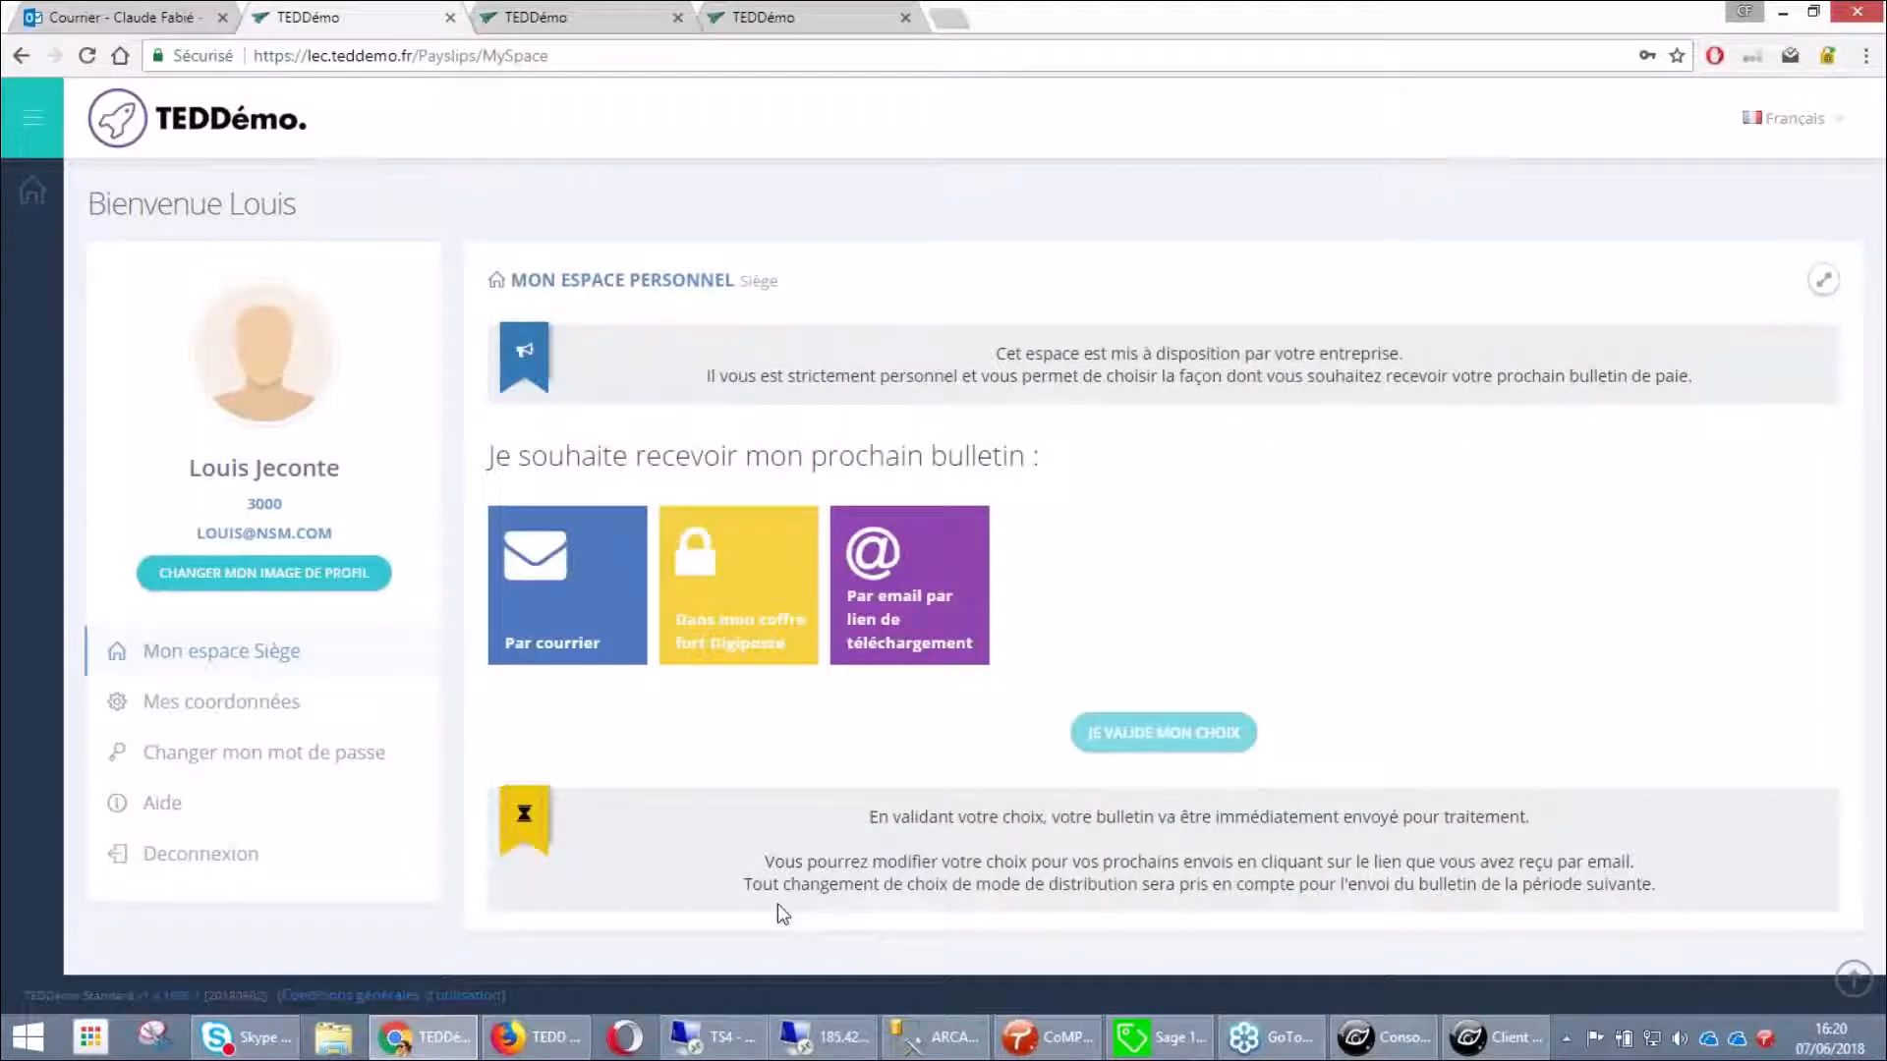
Choose Par email par lien de téléchargement delivery, validate it with OUI, and log out
left_click(887, 644)
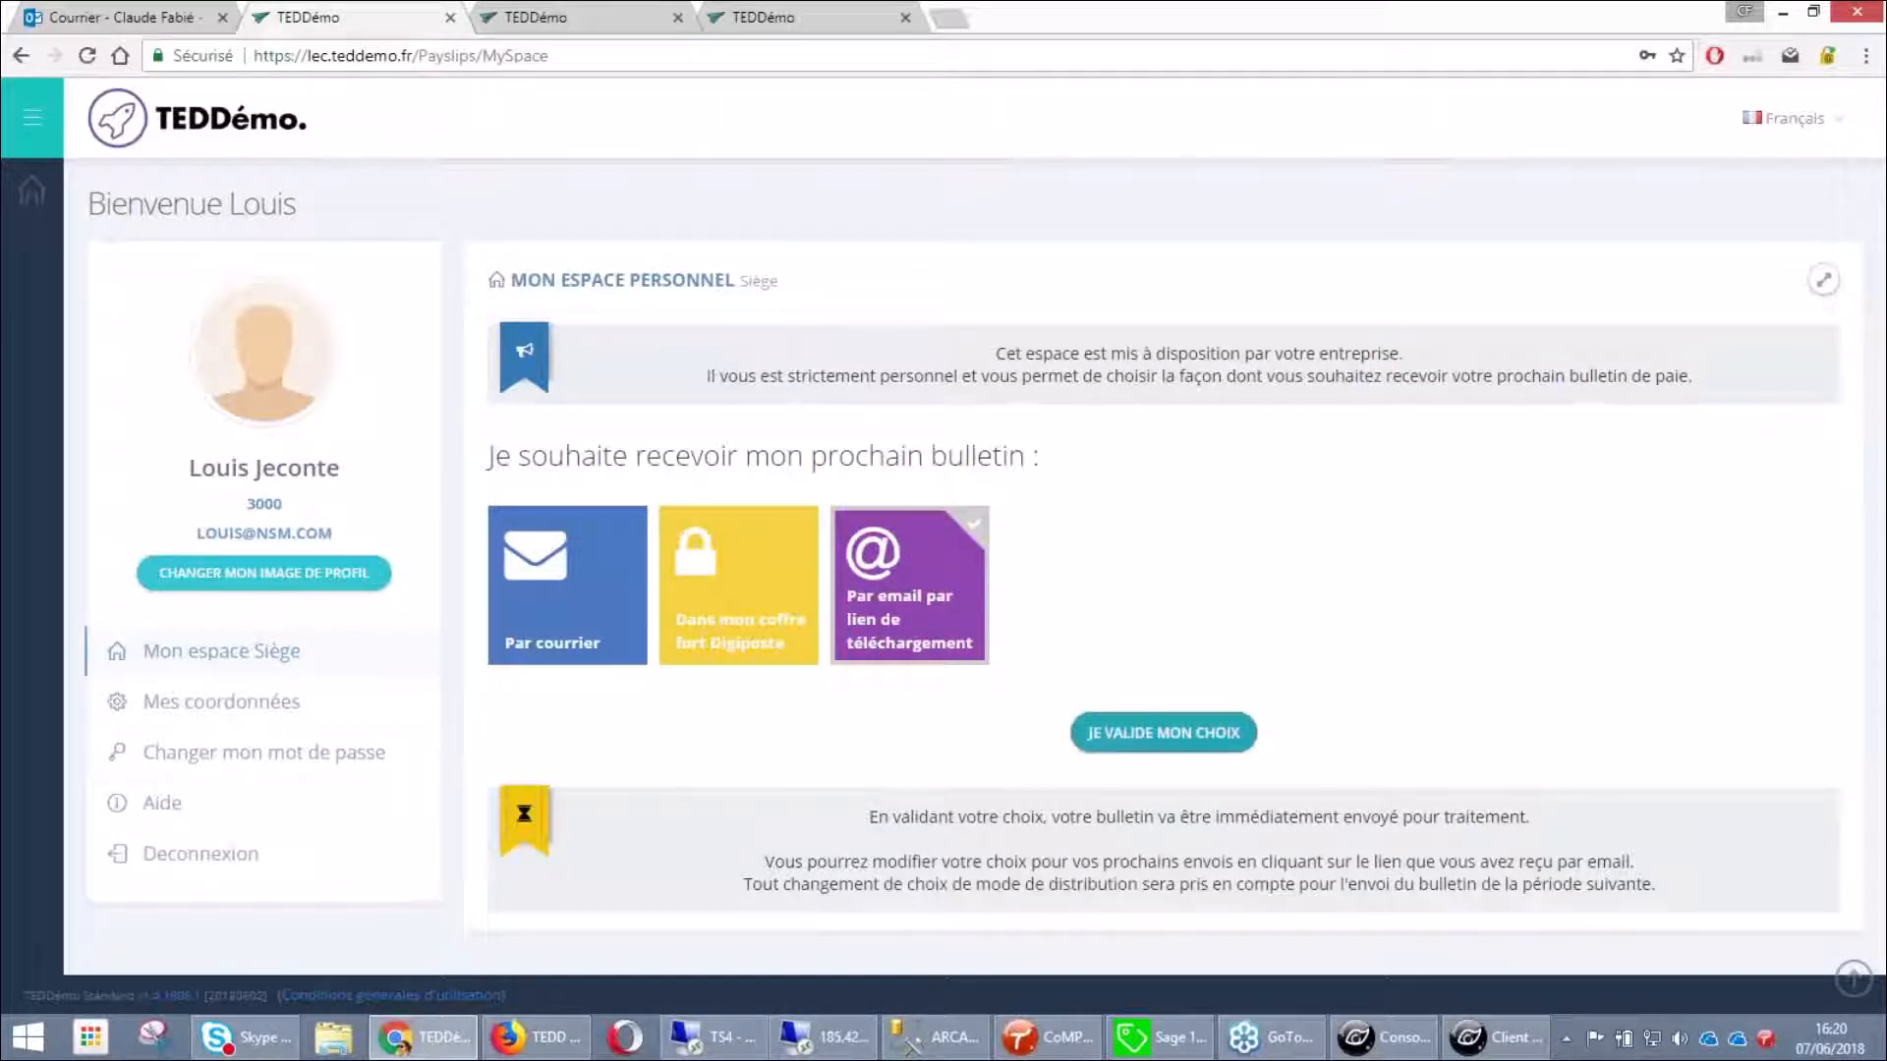
left_click(1163, 732)
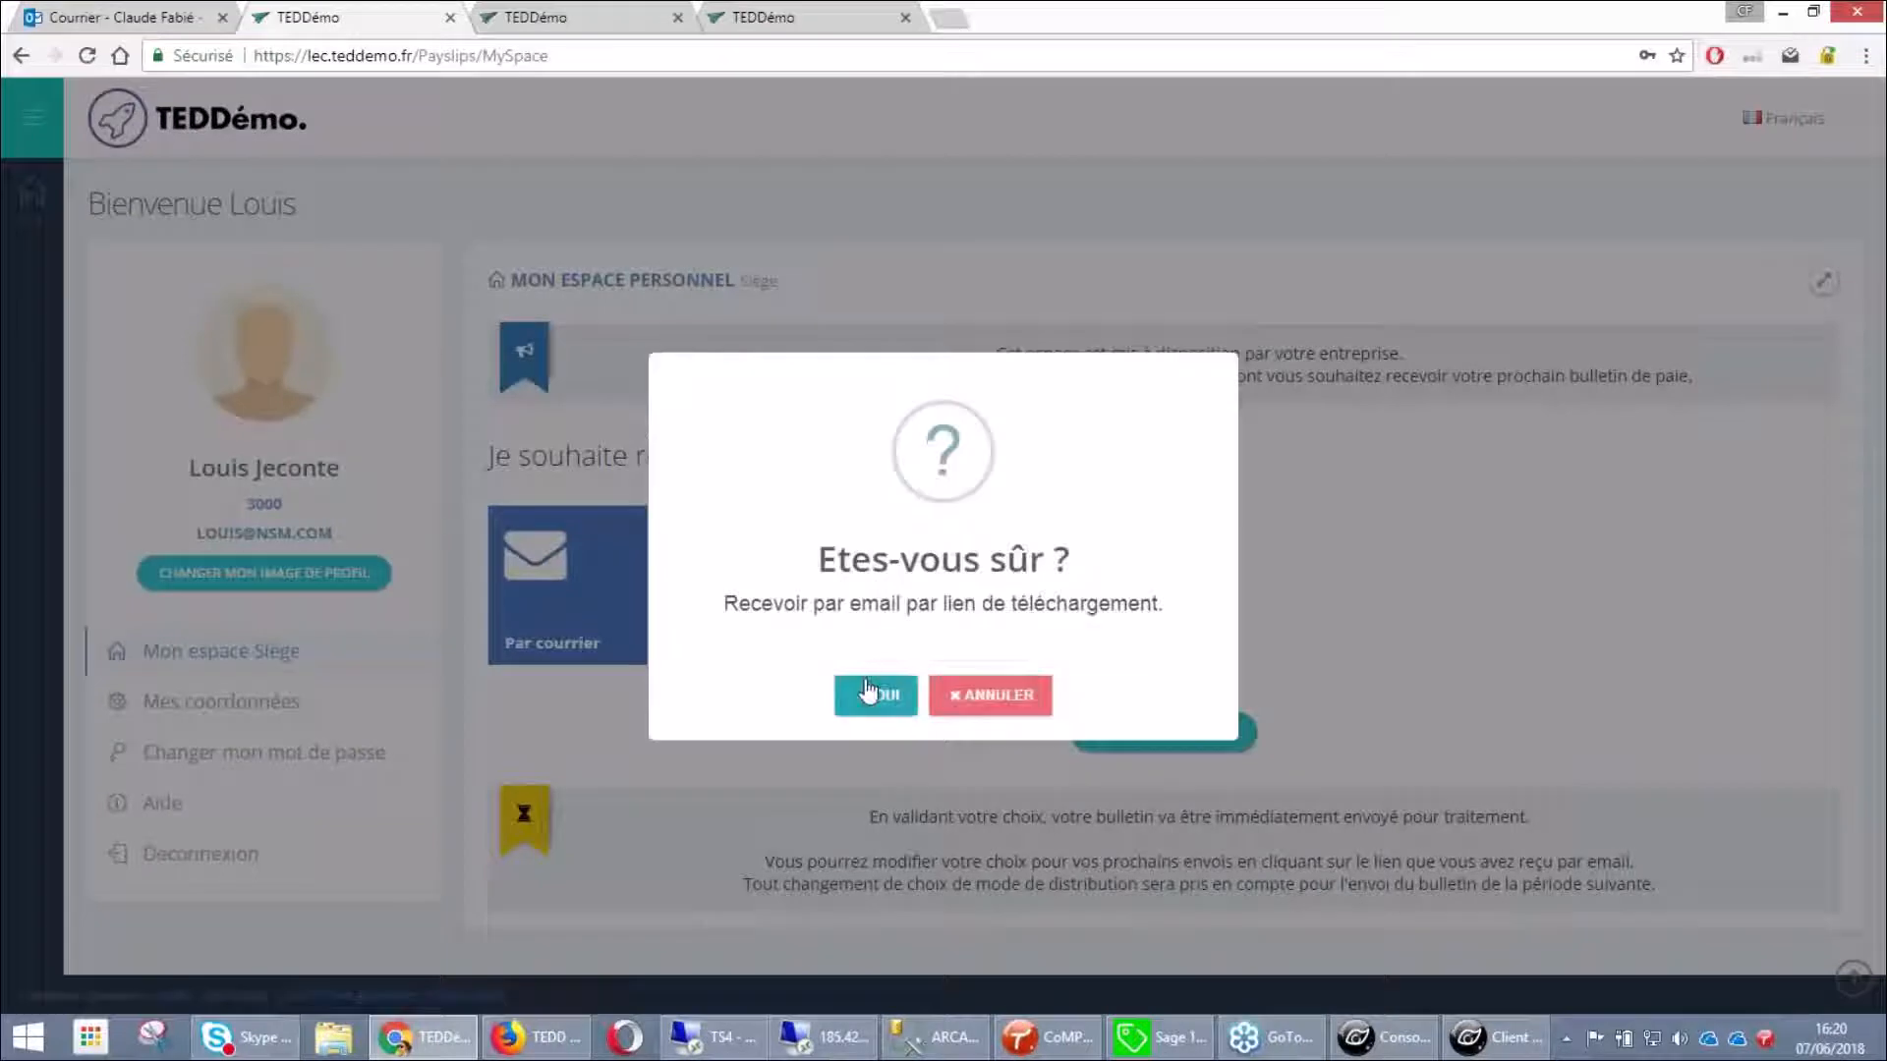
left_click(876, 696)
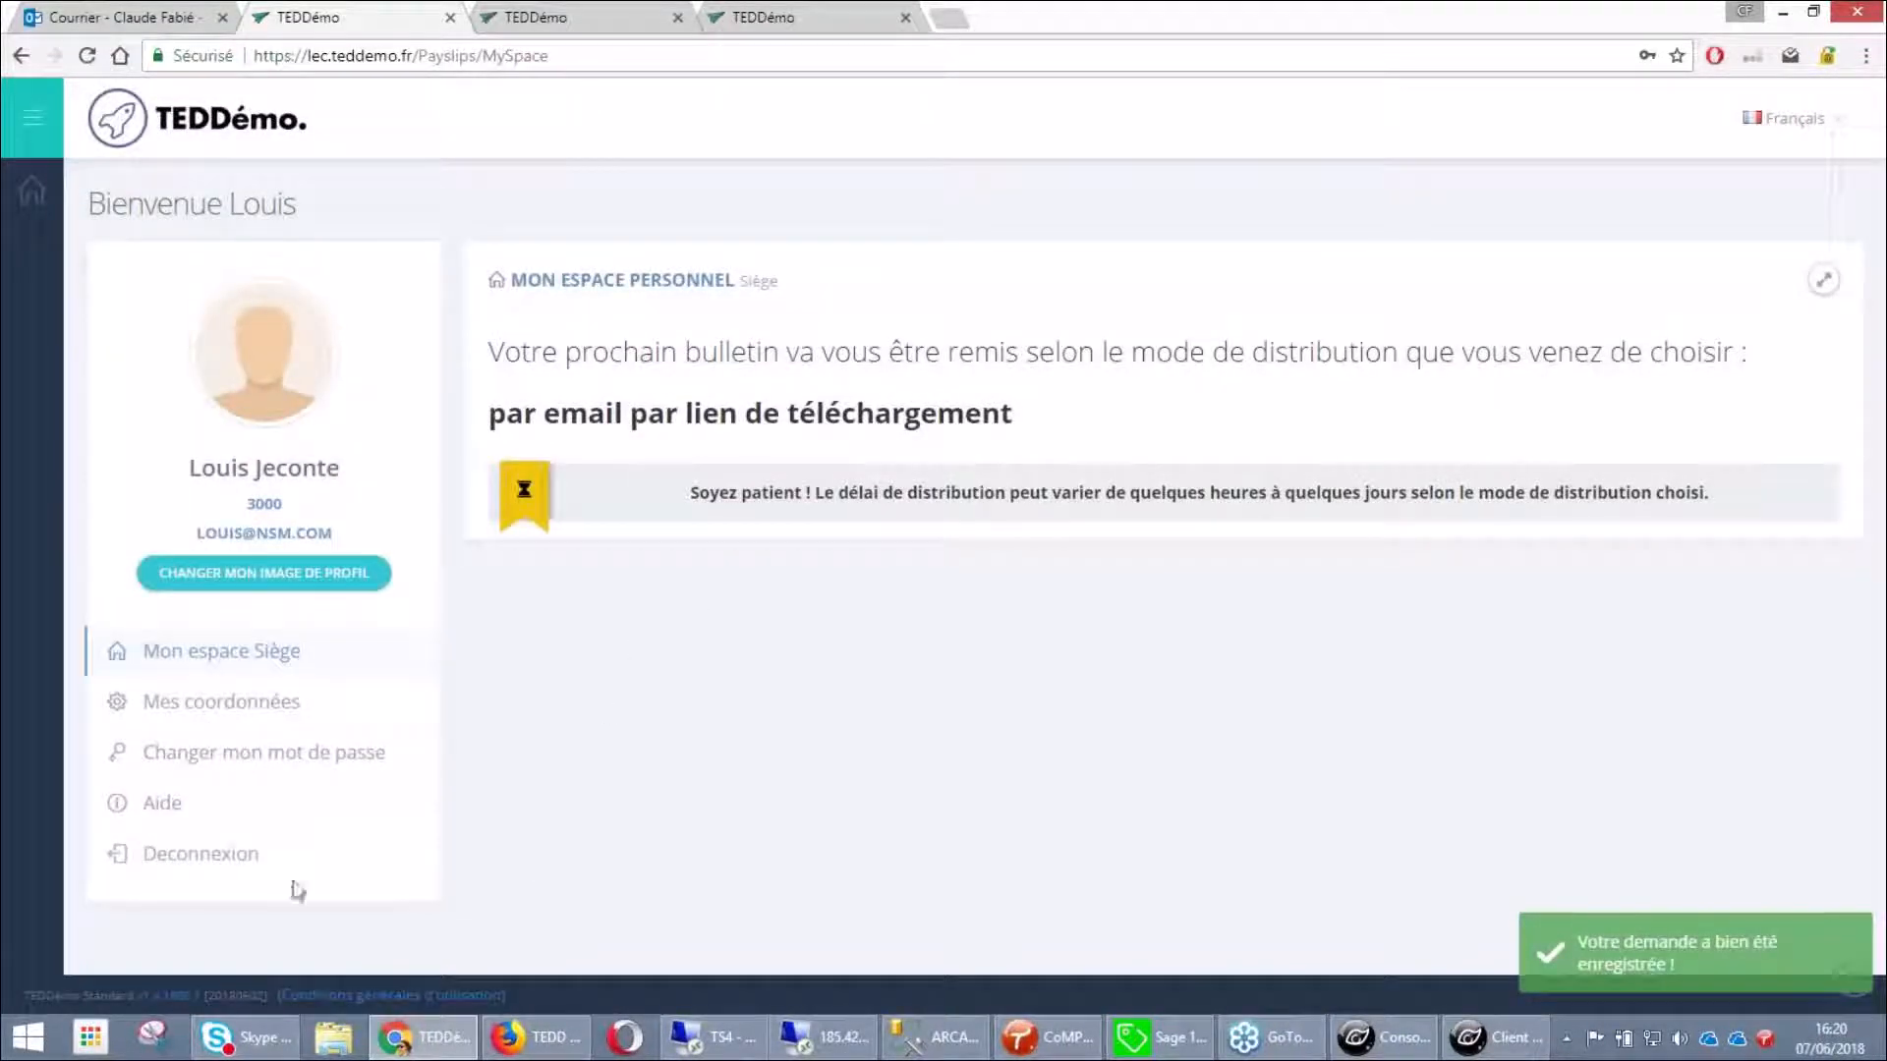
left_click(210, 865)
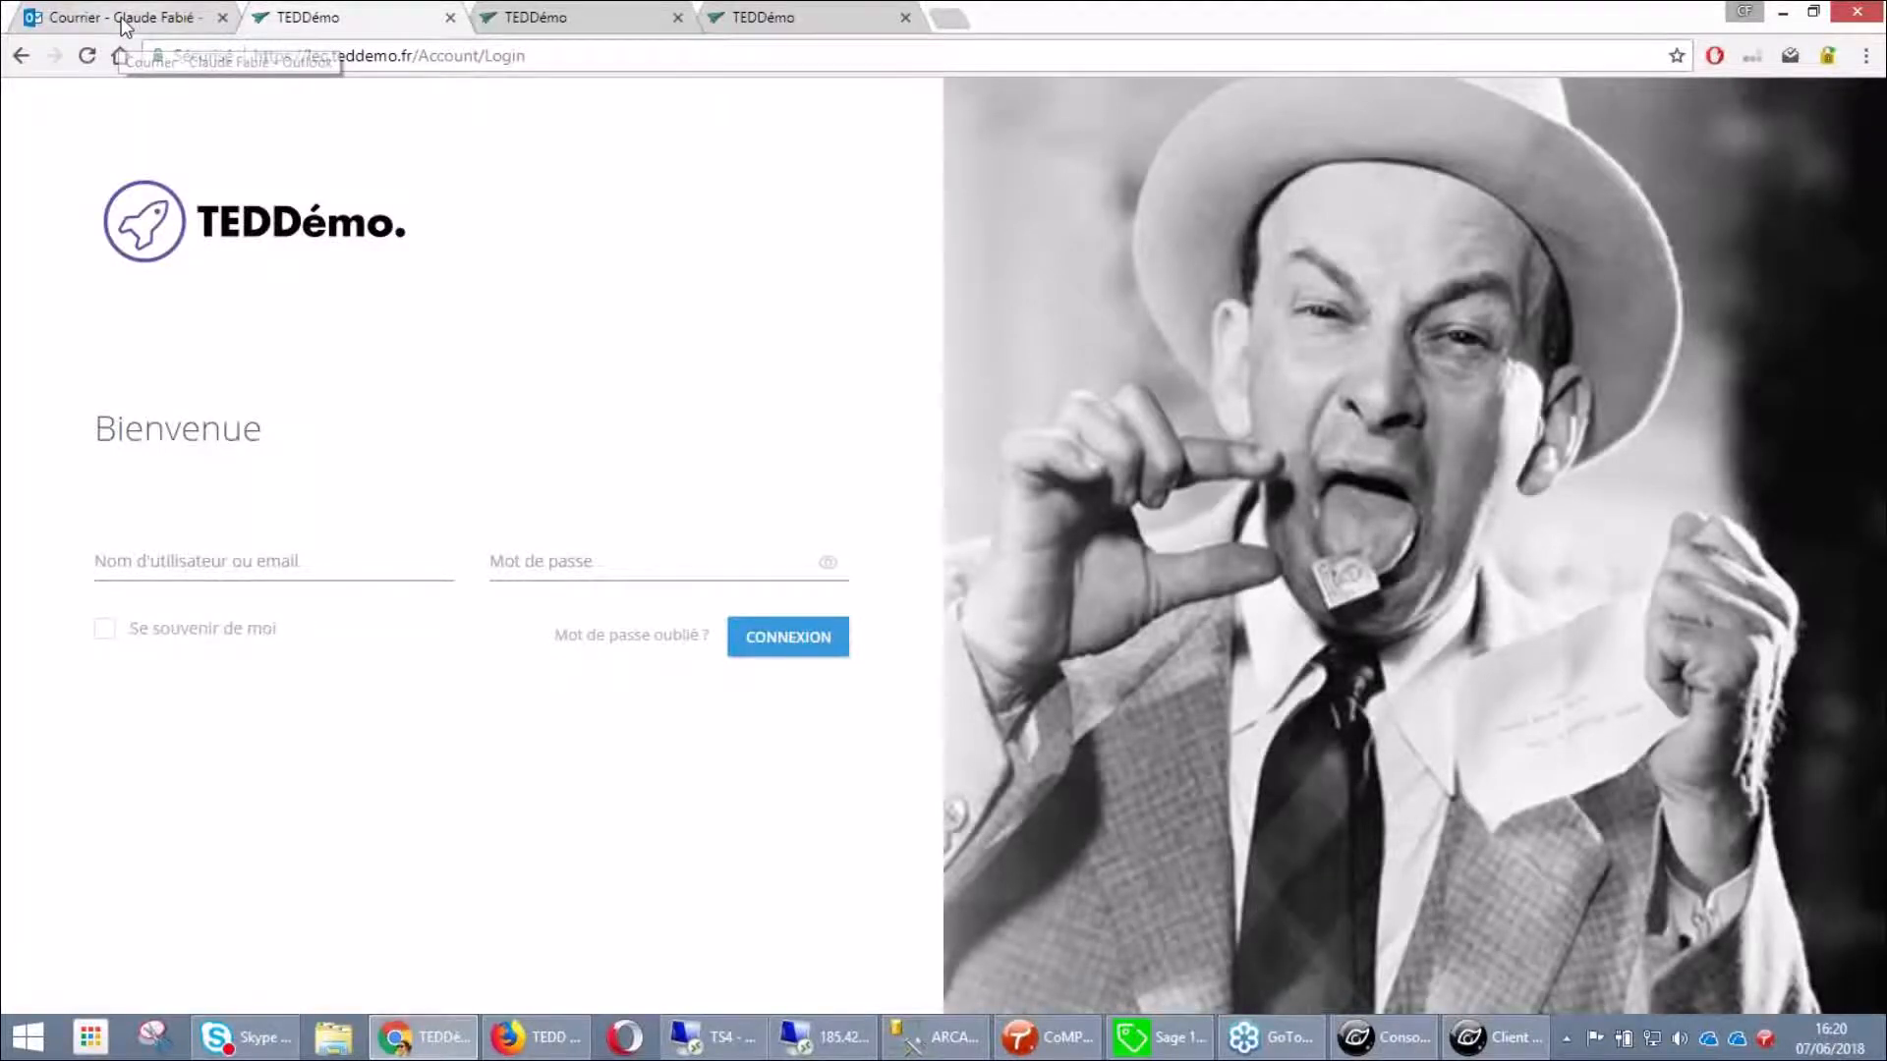
Open the newest 'Votre bulletin de paie' email in Outlook and download the payslip PDF
left_click(121, 16)
left_click(499, 311)
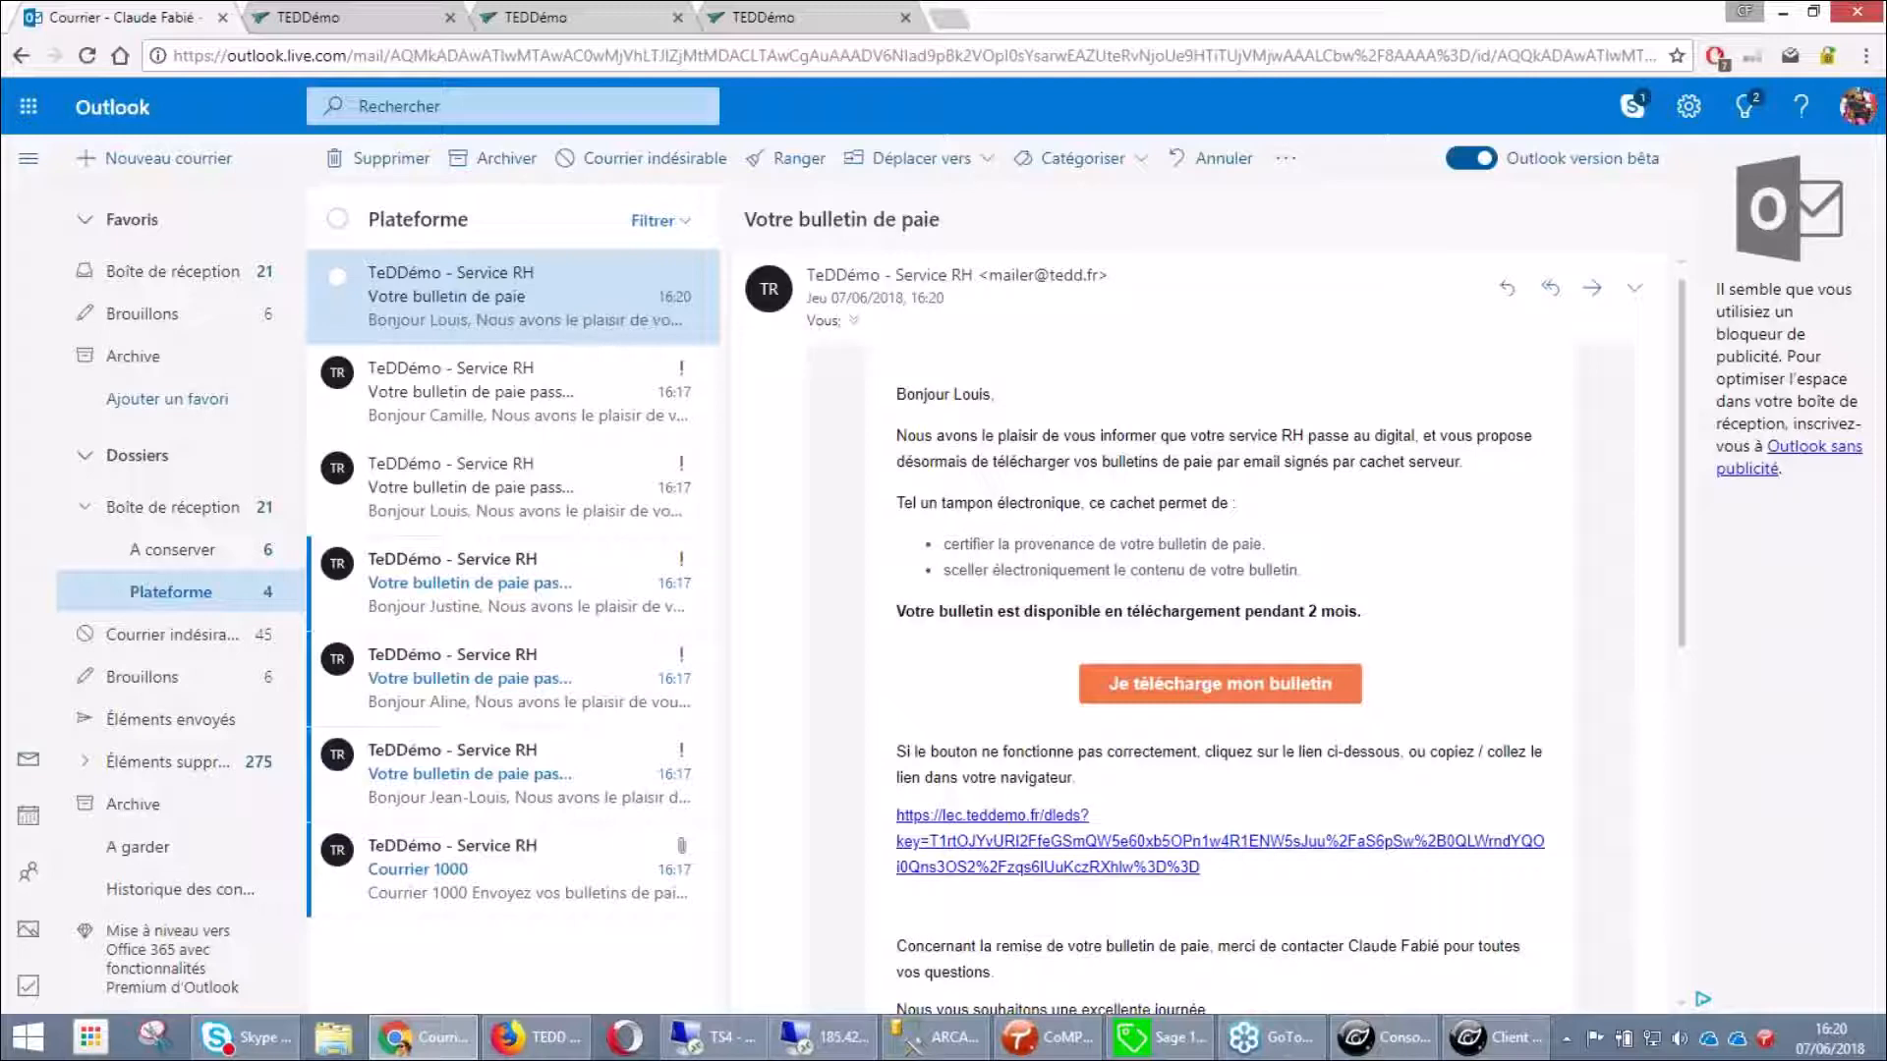
left_click(1241, 691)
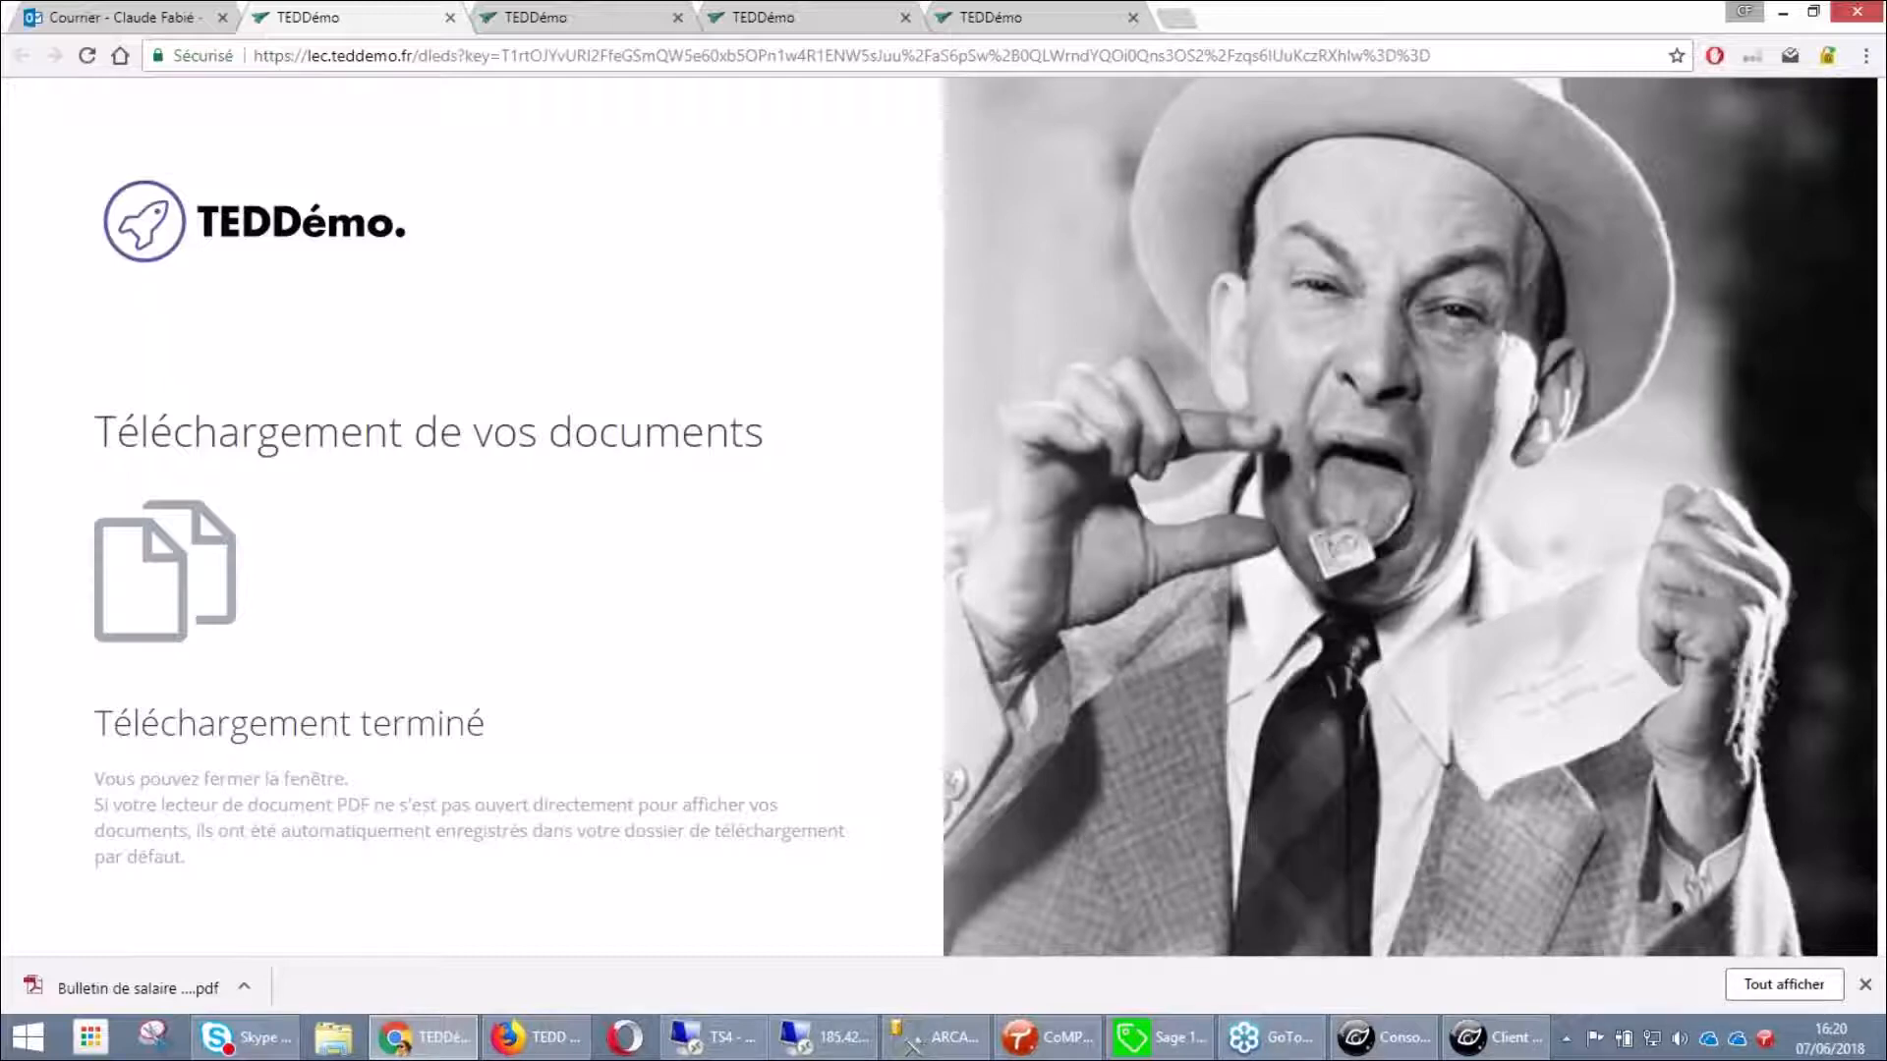
View the downloaded Bulletin de salaire mai 2018 PDF, then close it and the duplicate portal tabs
left_click(138, 989)
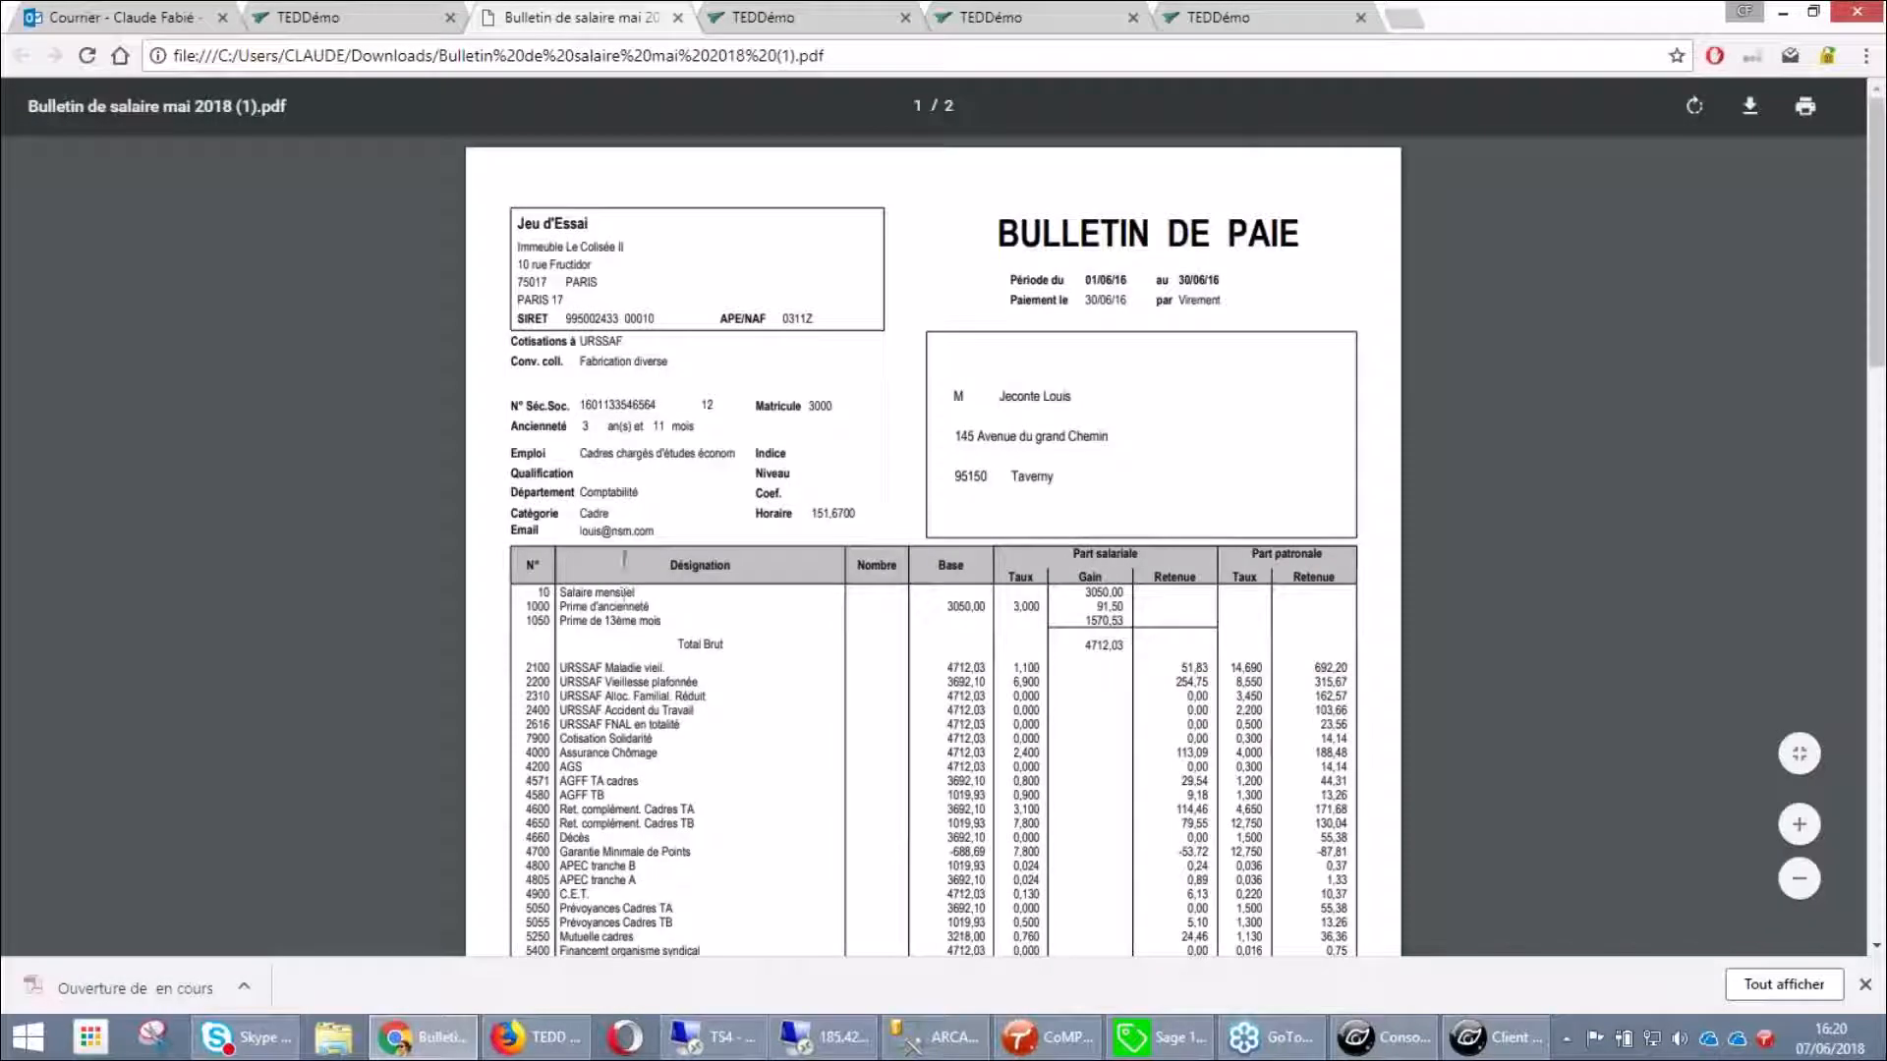
left_click(678, 17)
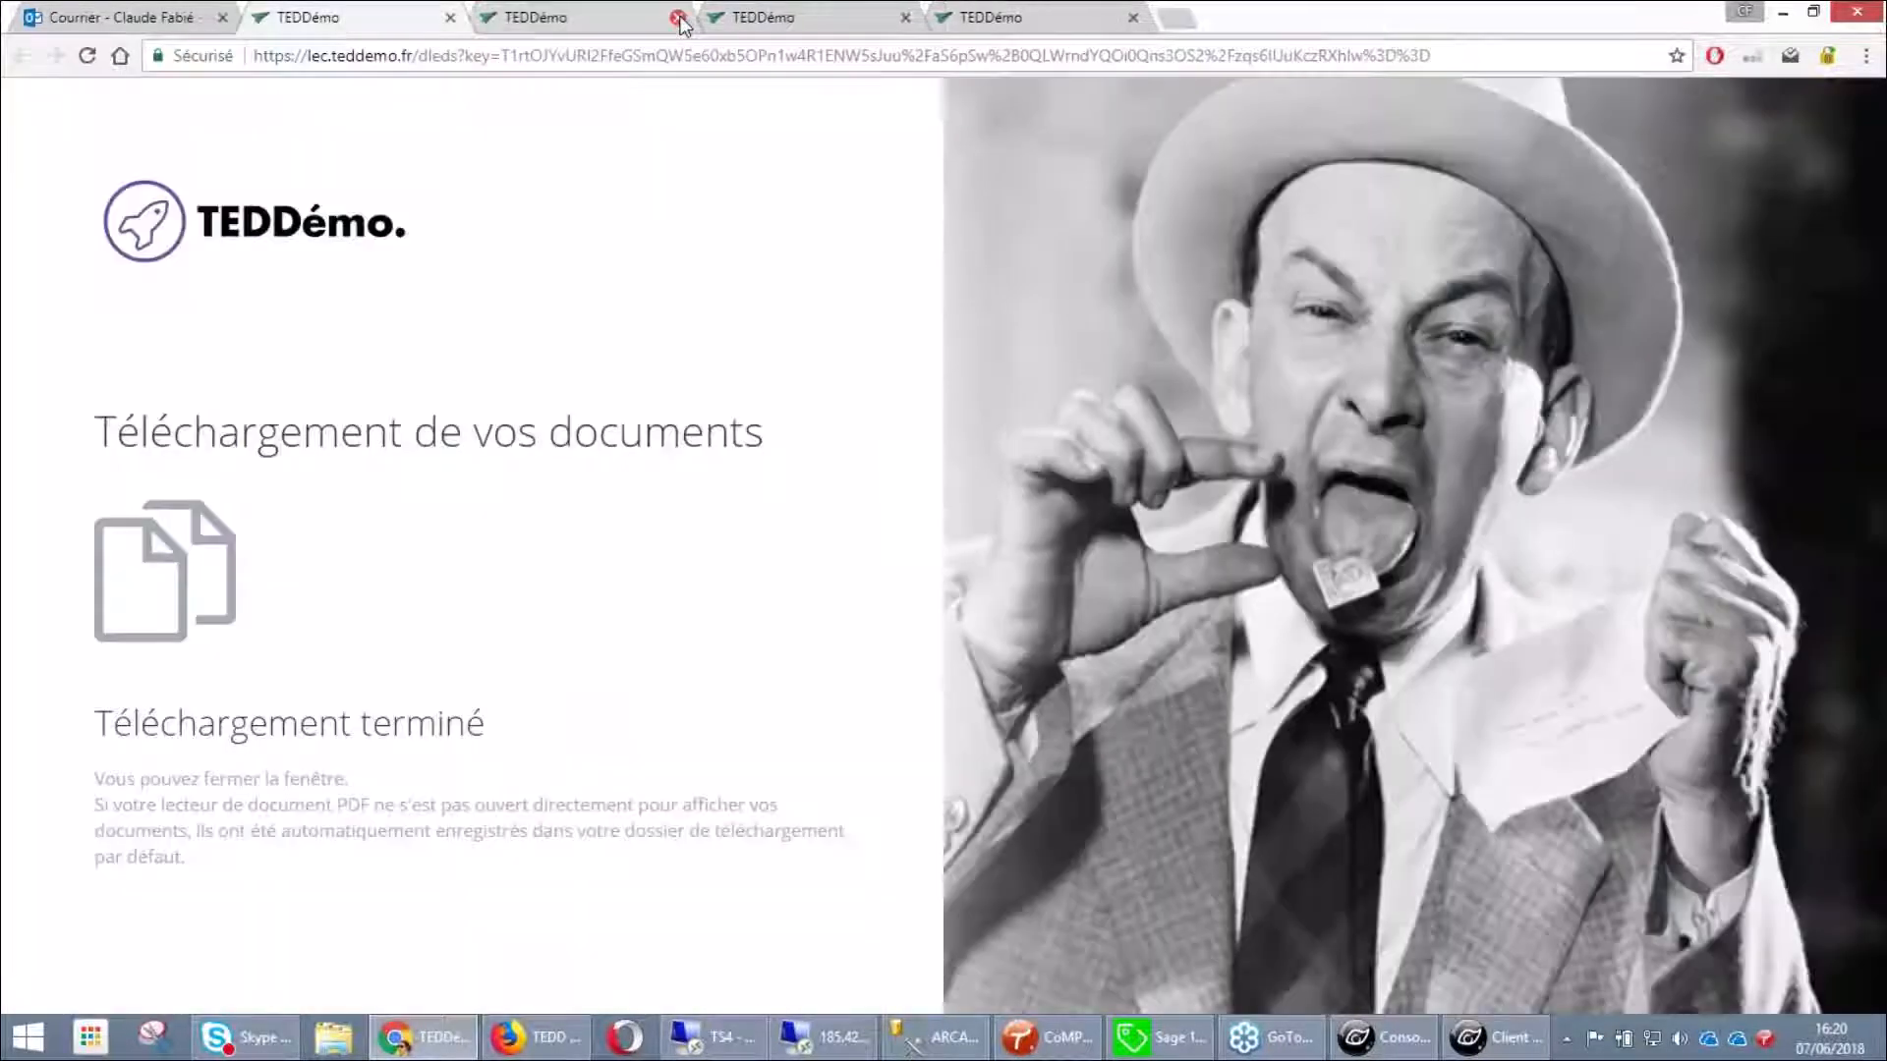
left_click(678, 17)
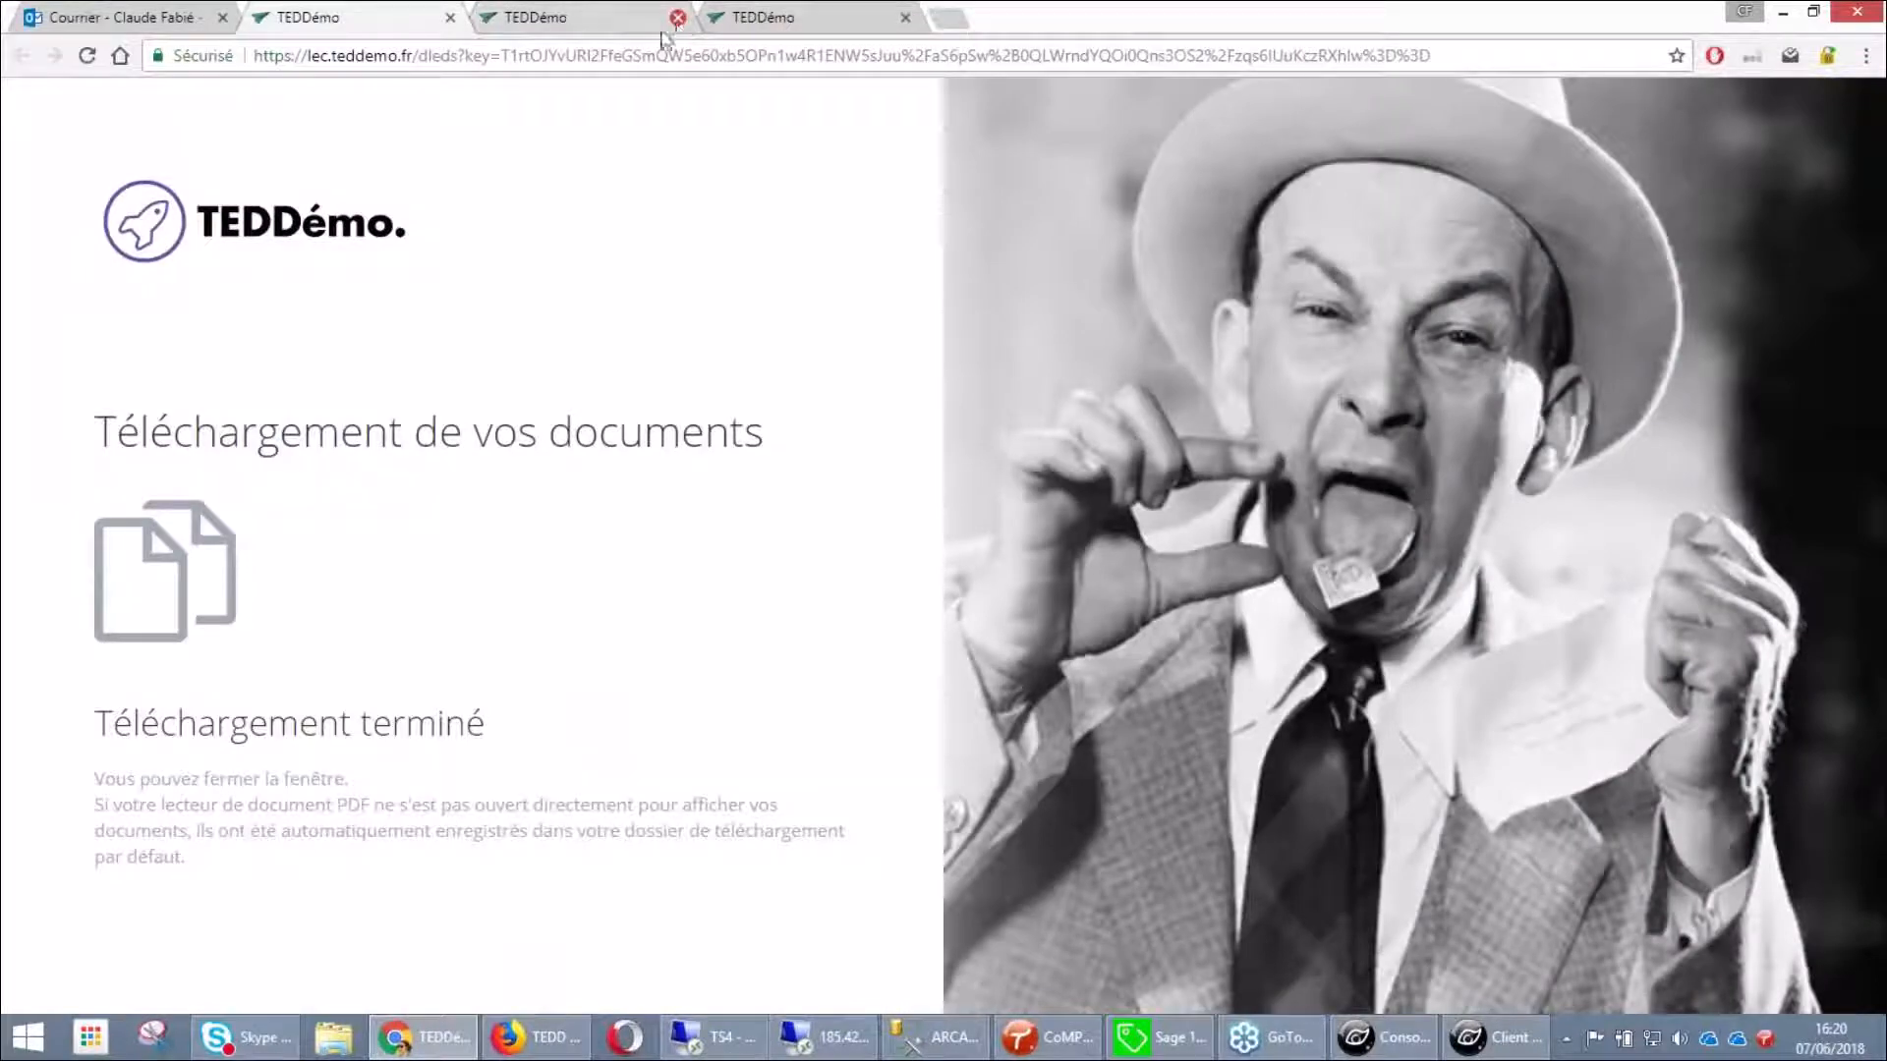
left_click(678, 17)
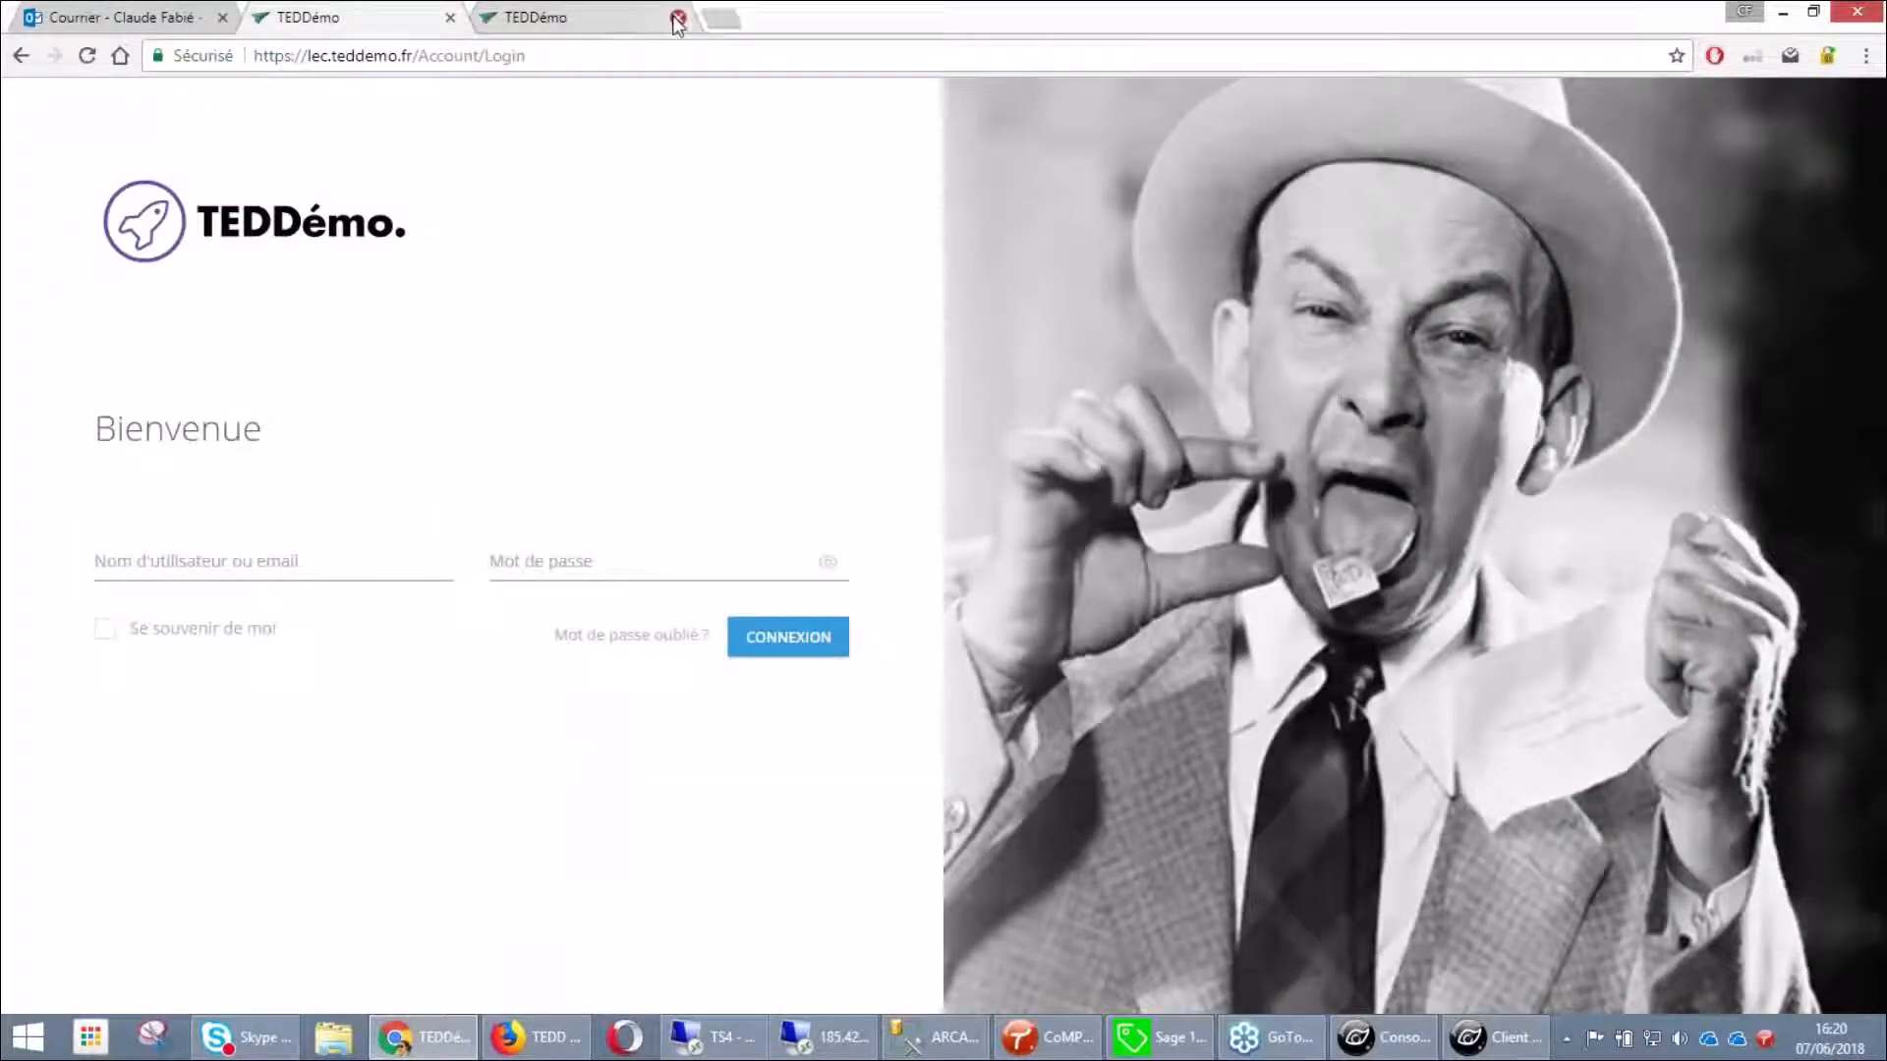
Close the last extra tab and sign in as administrator, retyping the password after a rejected attempt
left_click(678, 17)
type("a")
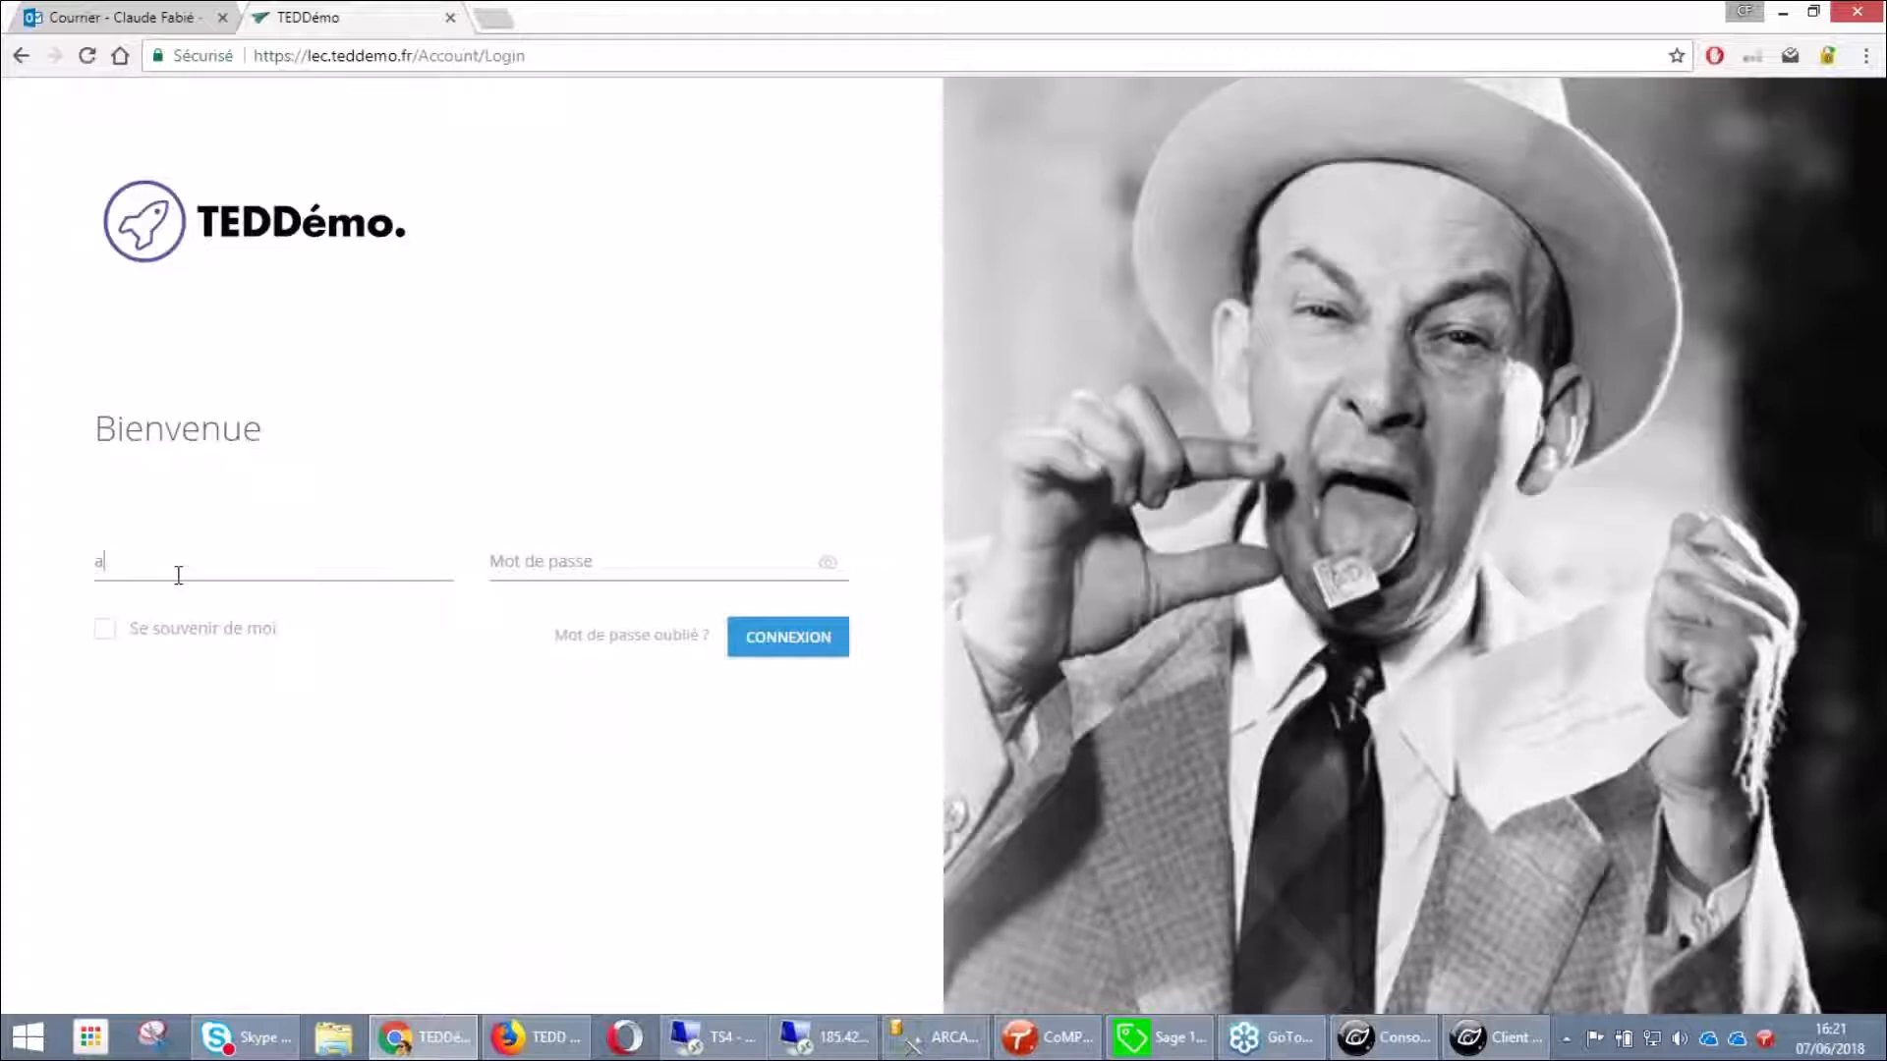
type("dmin********")
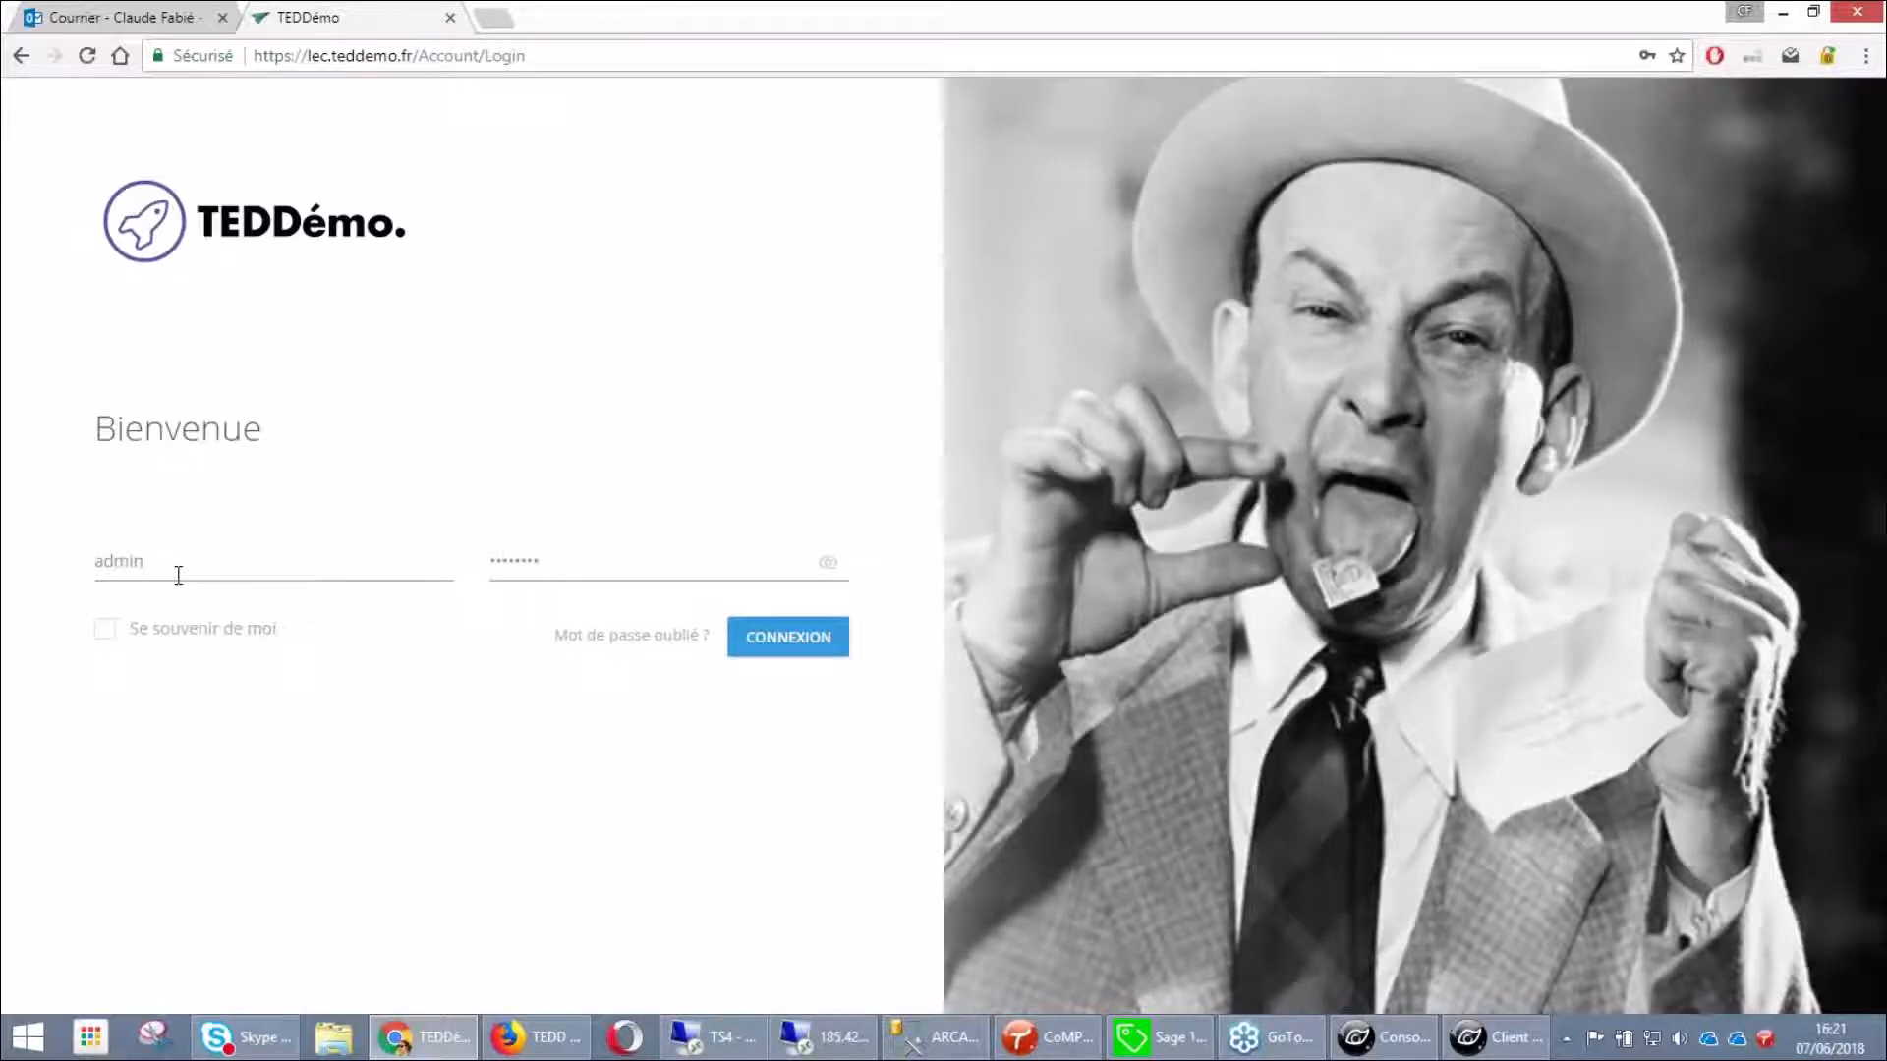
key("Return")
key("Return")
type("********")
key("Return")
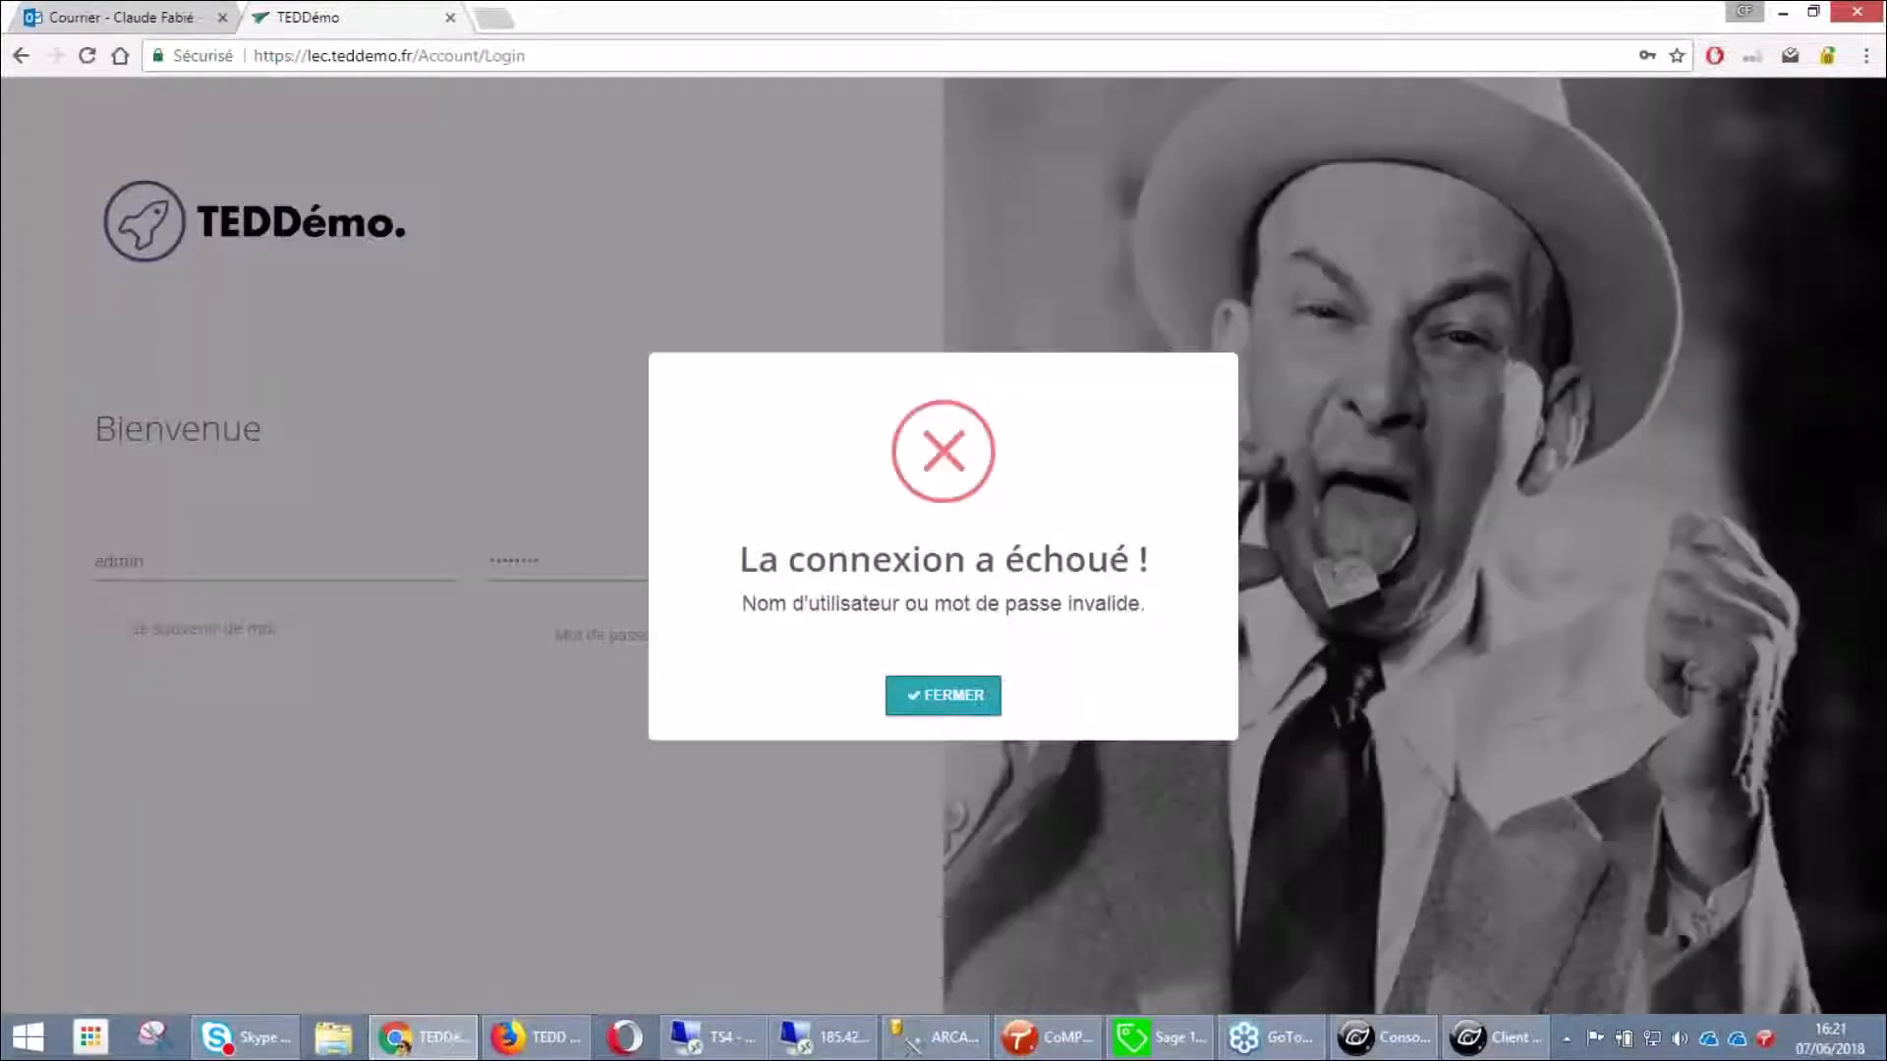
key("Return")
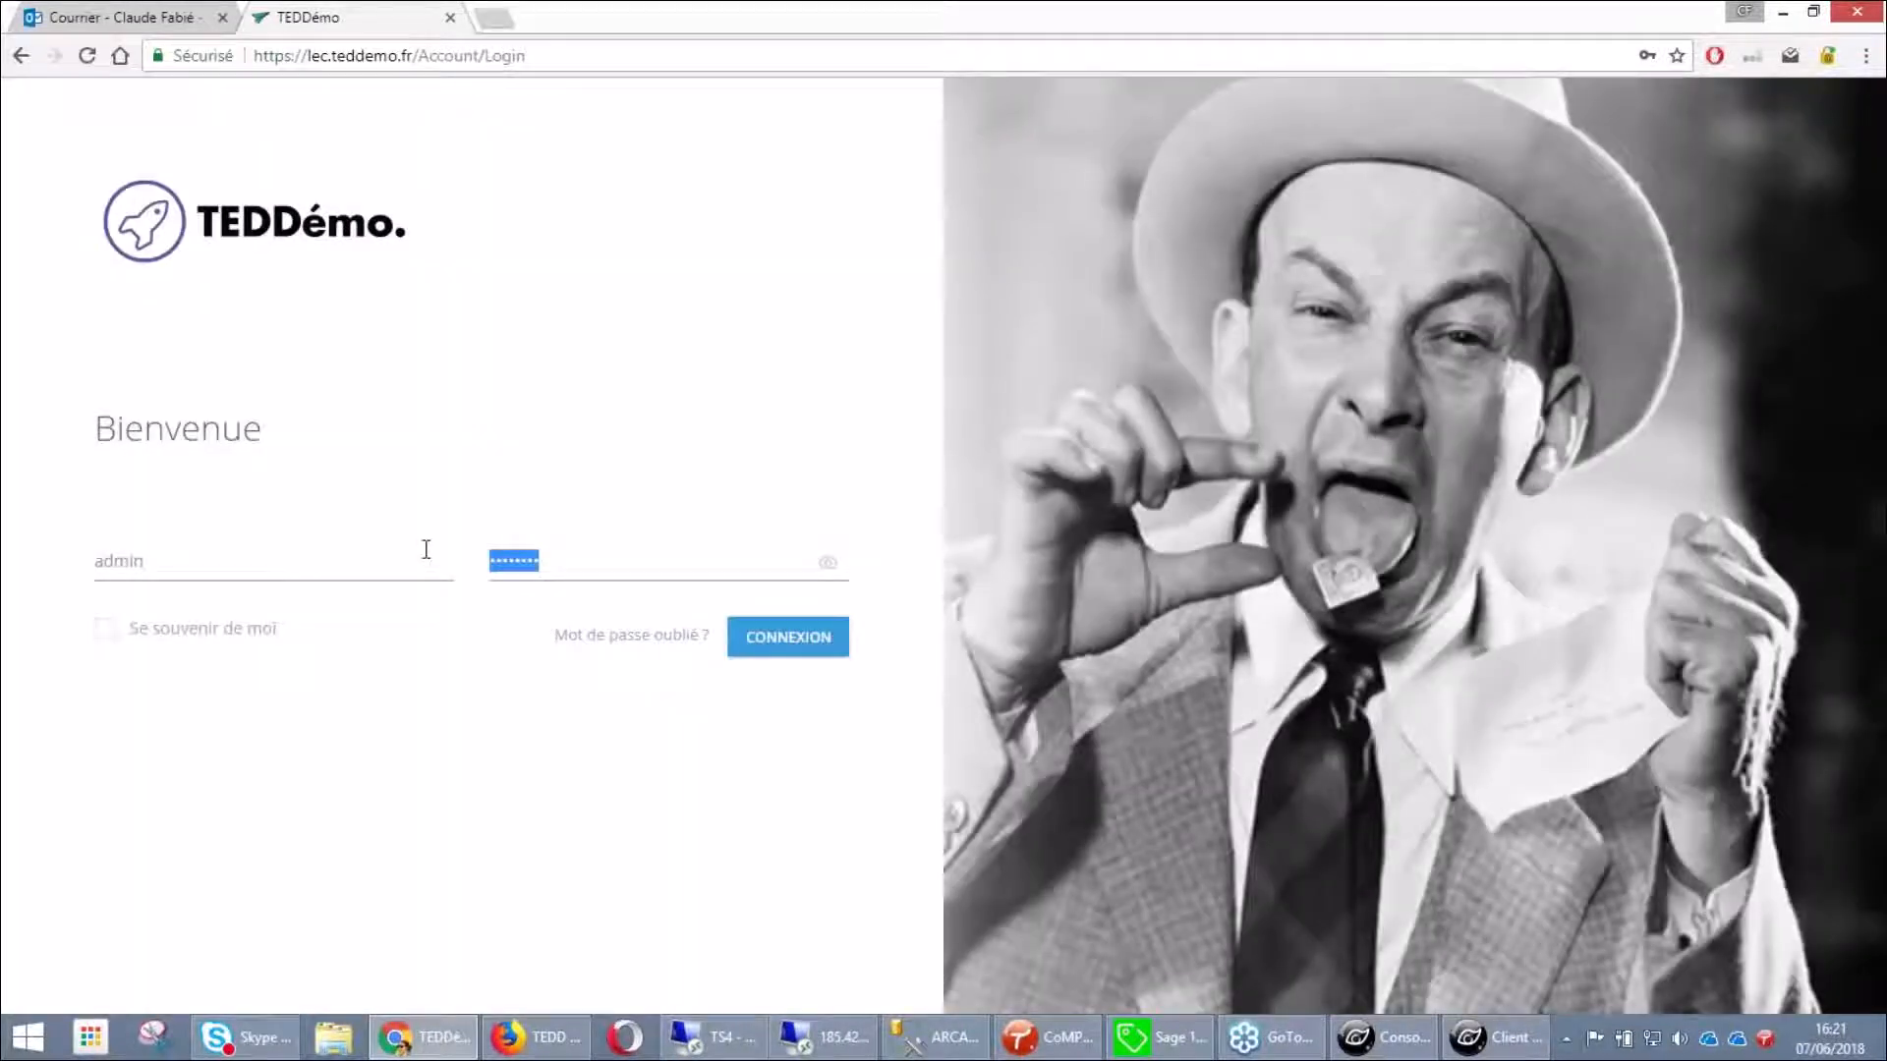
type("********")
left_click(762, 658)
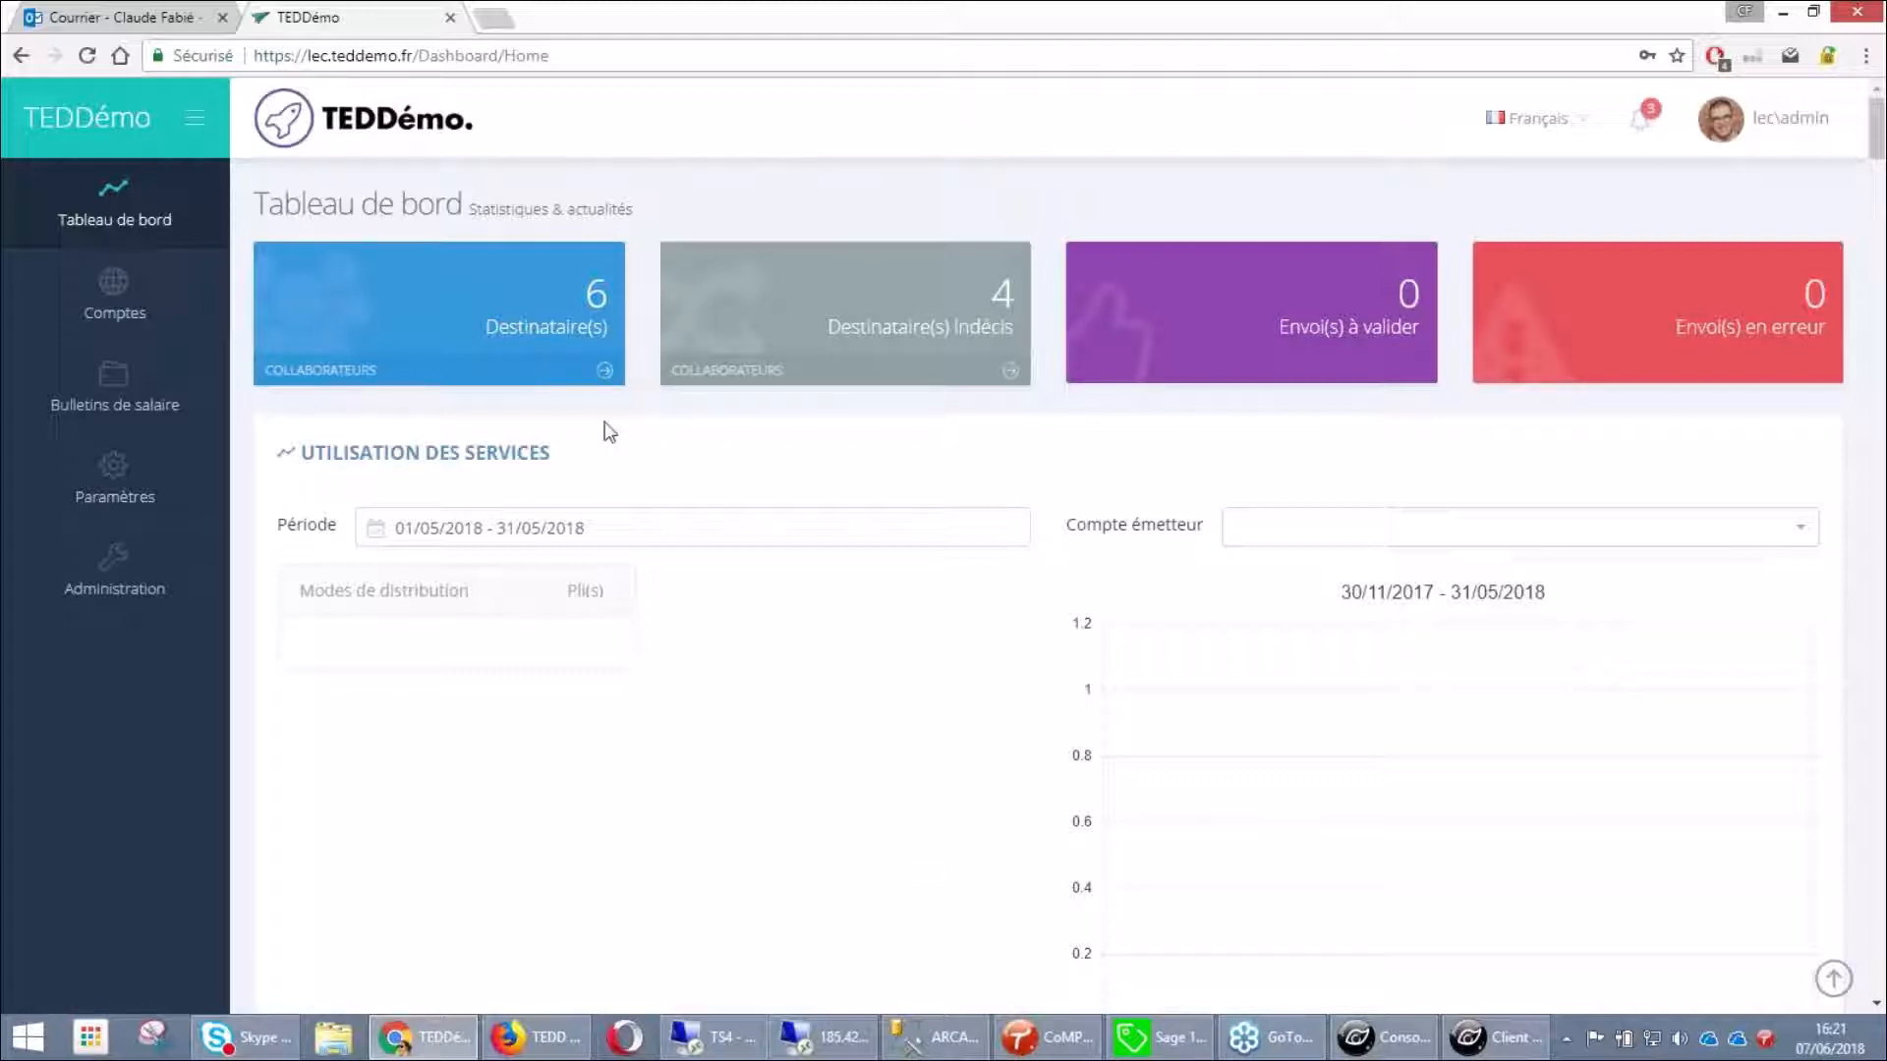
Navigate Bulletins de salaire > Suivre les envois > Par envoi to show the sending history
left_click(114, 395)
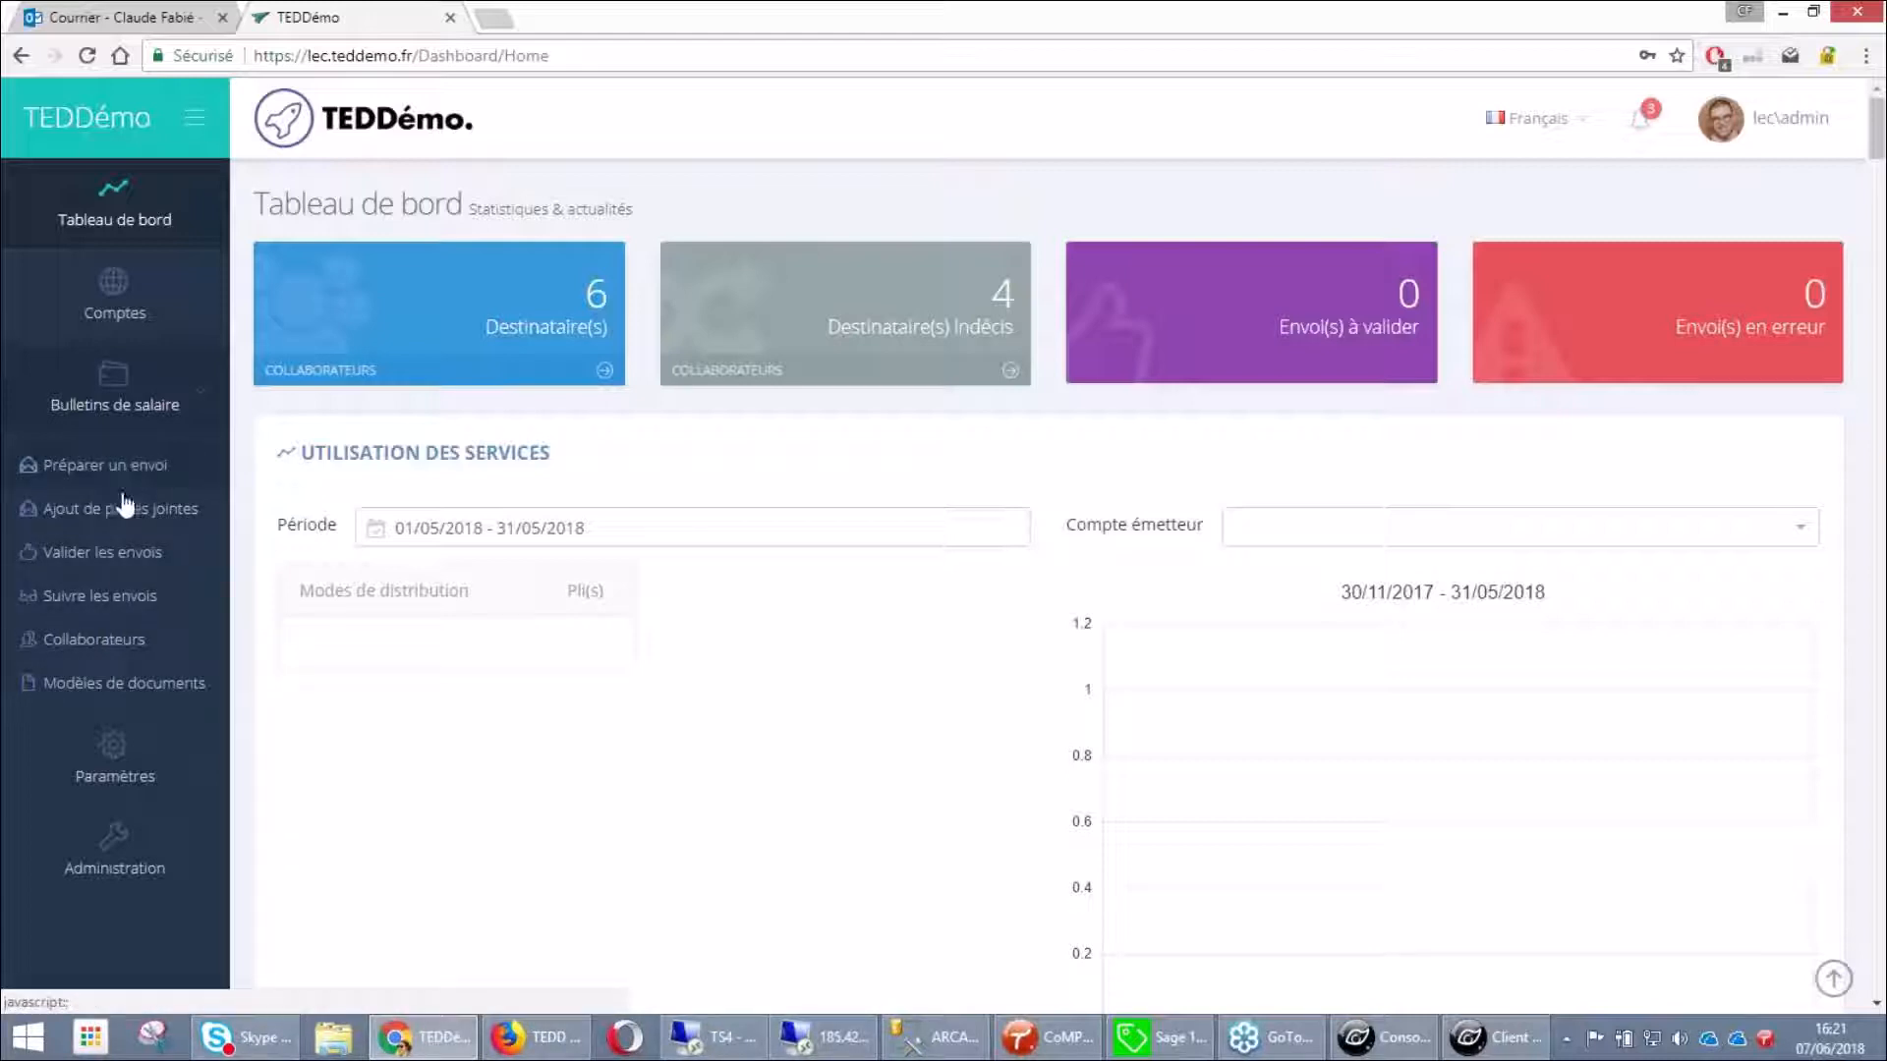
left_click(137, 595)
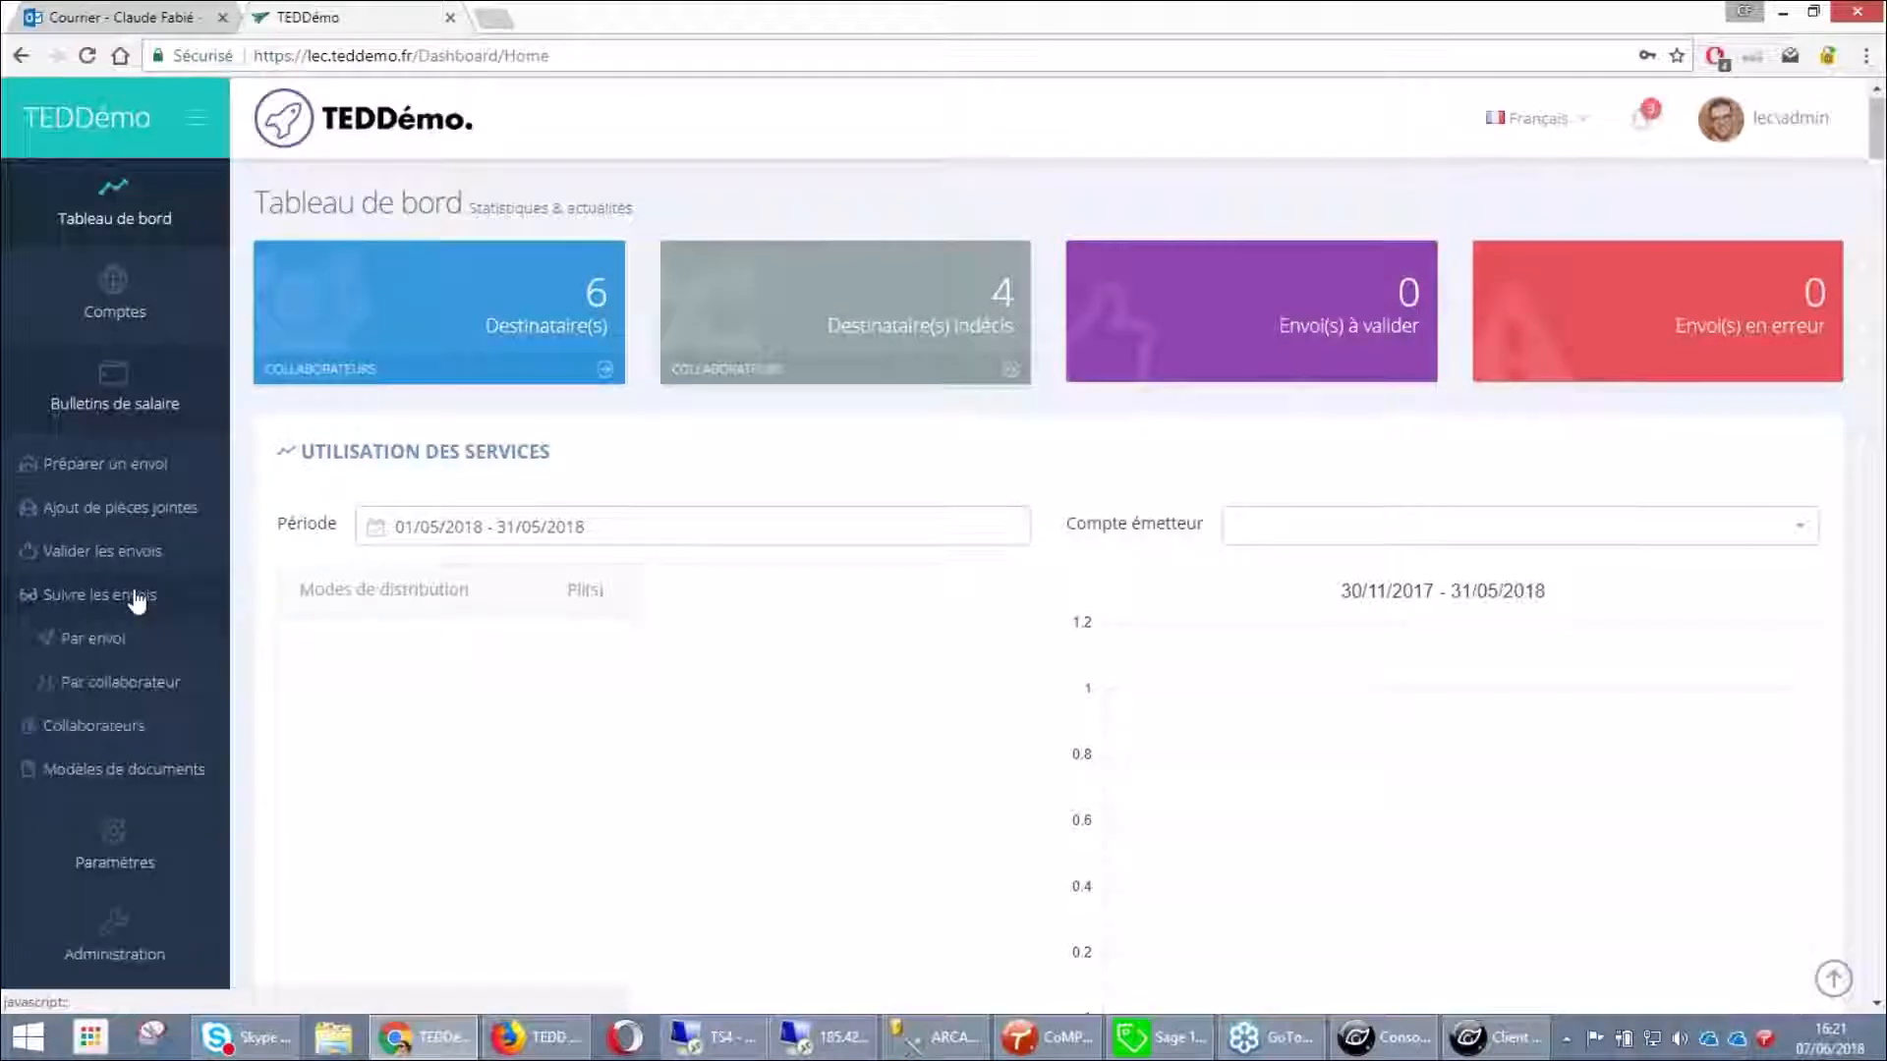
scroll(137, 601, "down", 1)
left_click(94, 455)
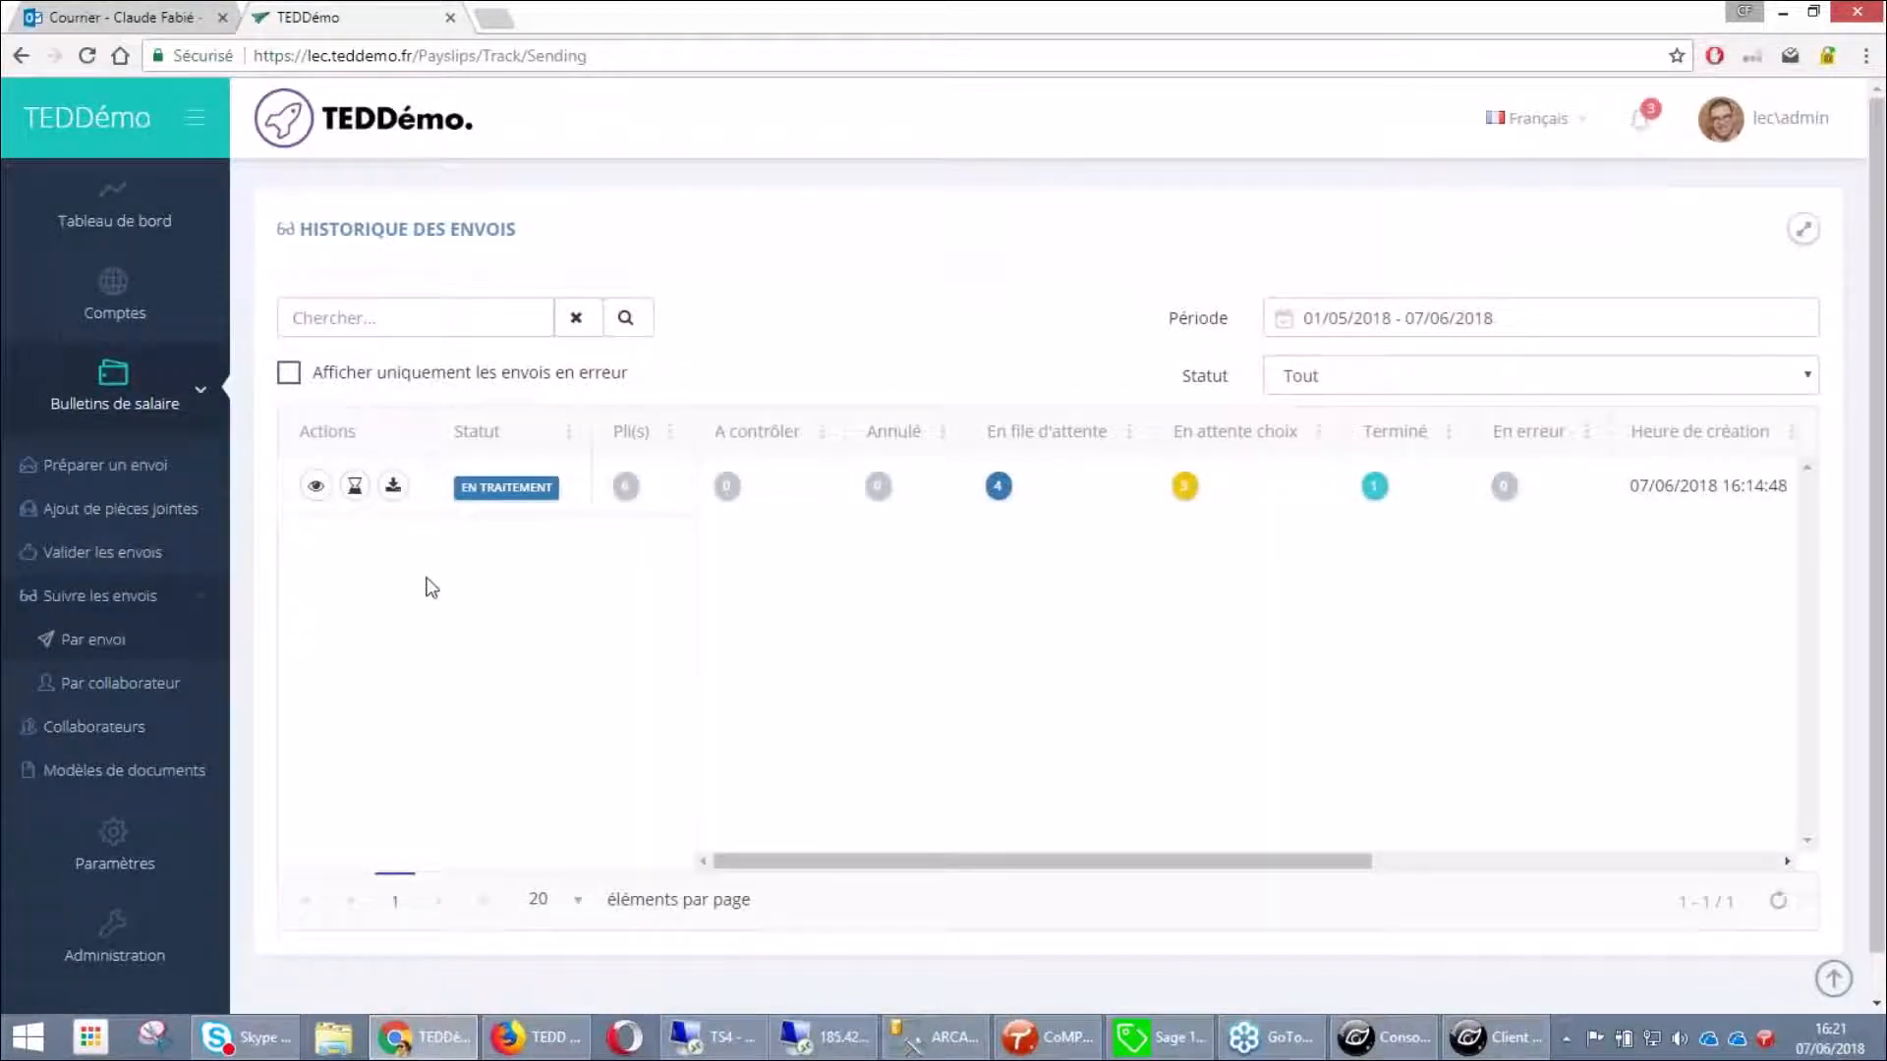
Open the envelopes of the mai 2018 sending to see each employee's status
left_click(315, 486)
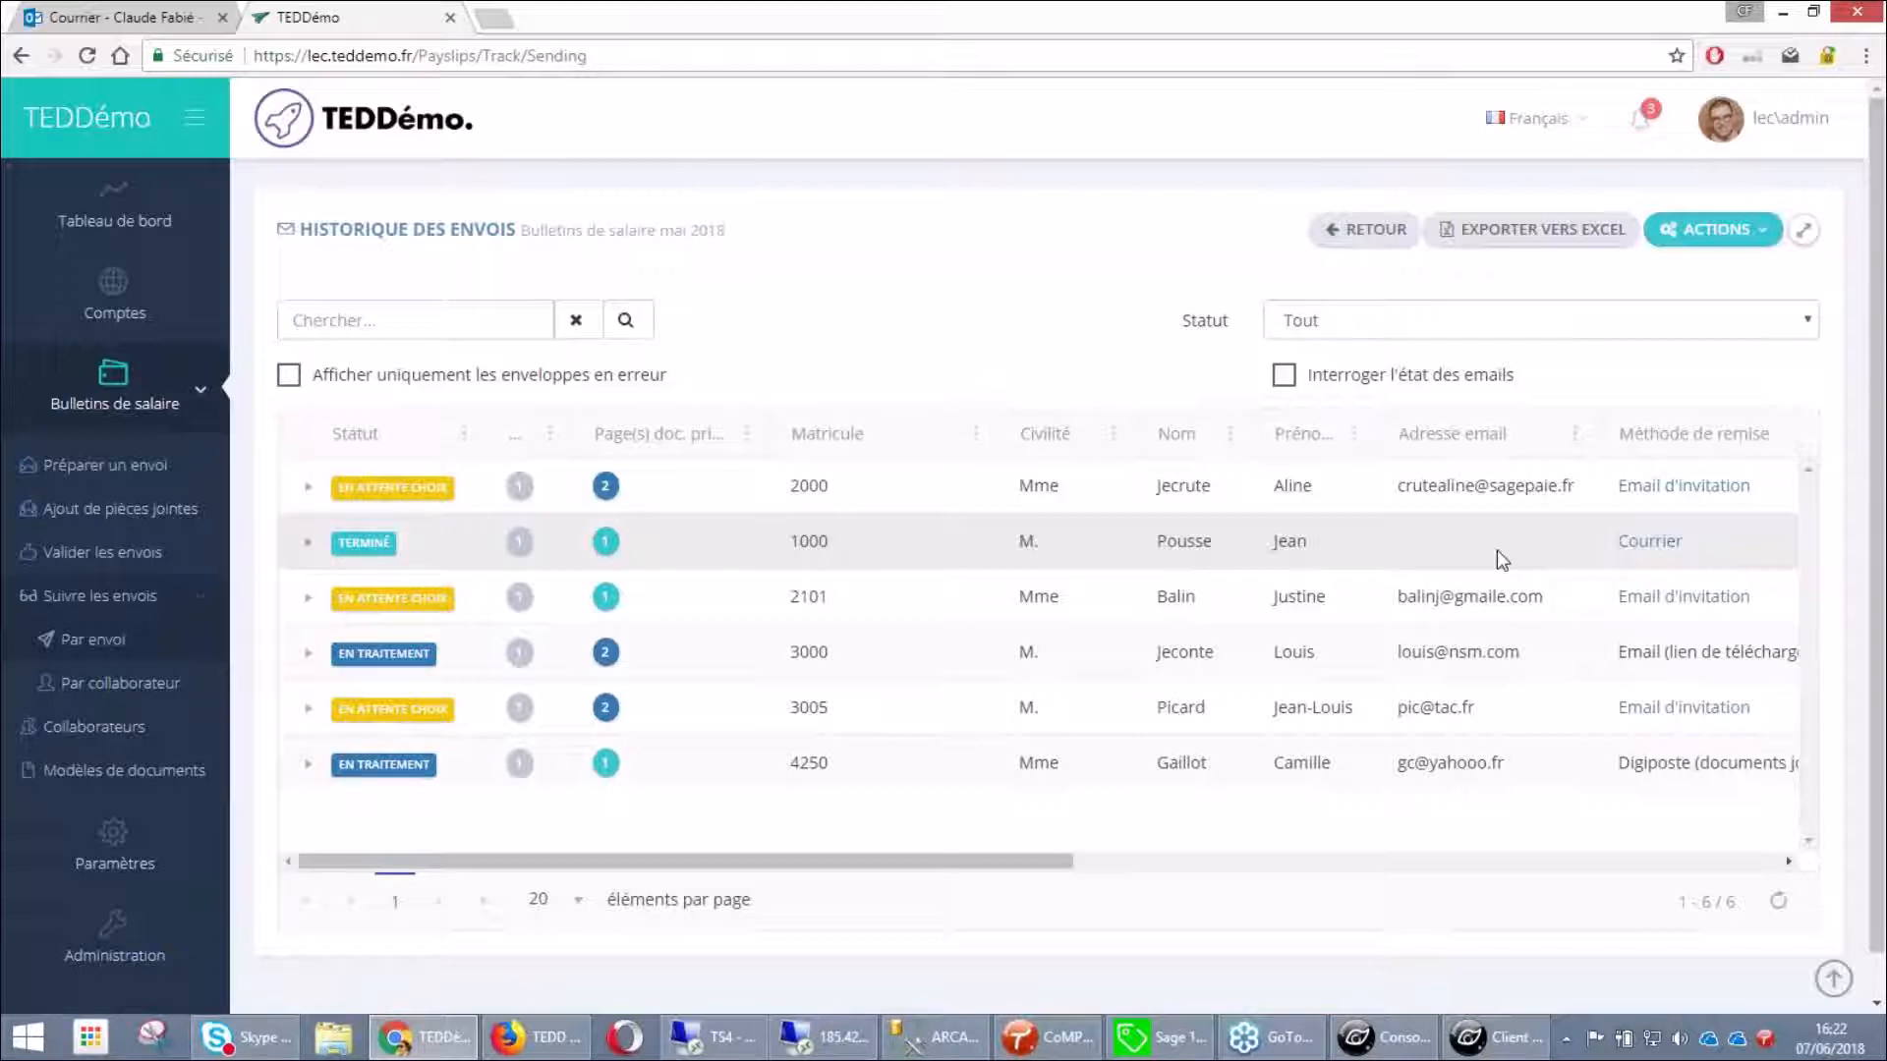
left_click(1104, 653)
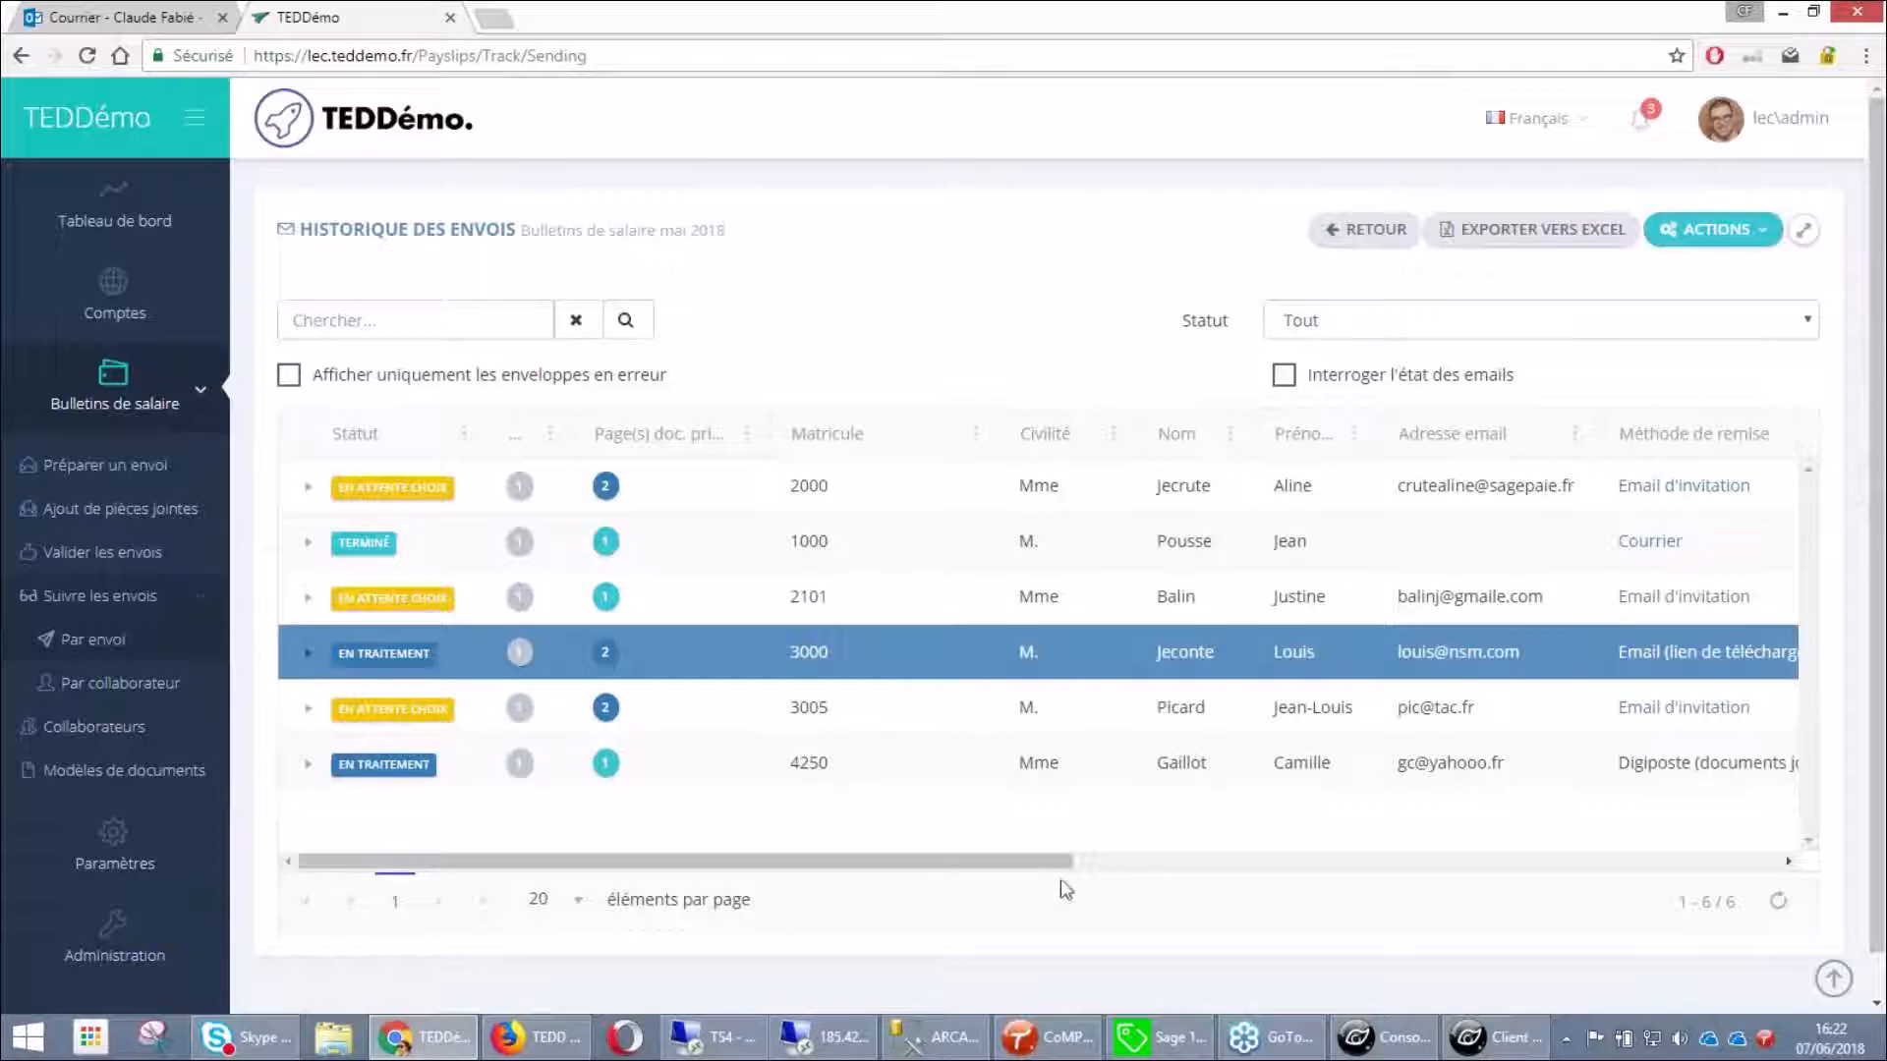
left_click_drag(1066, 861, 1173, 863)
left_click_drag(904, 869, 798, 865)
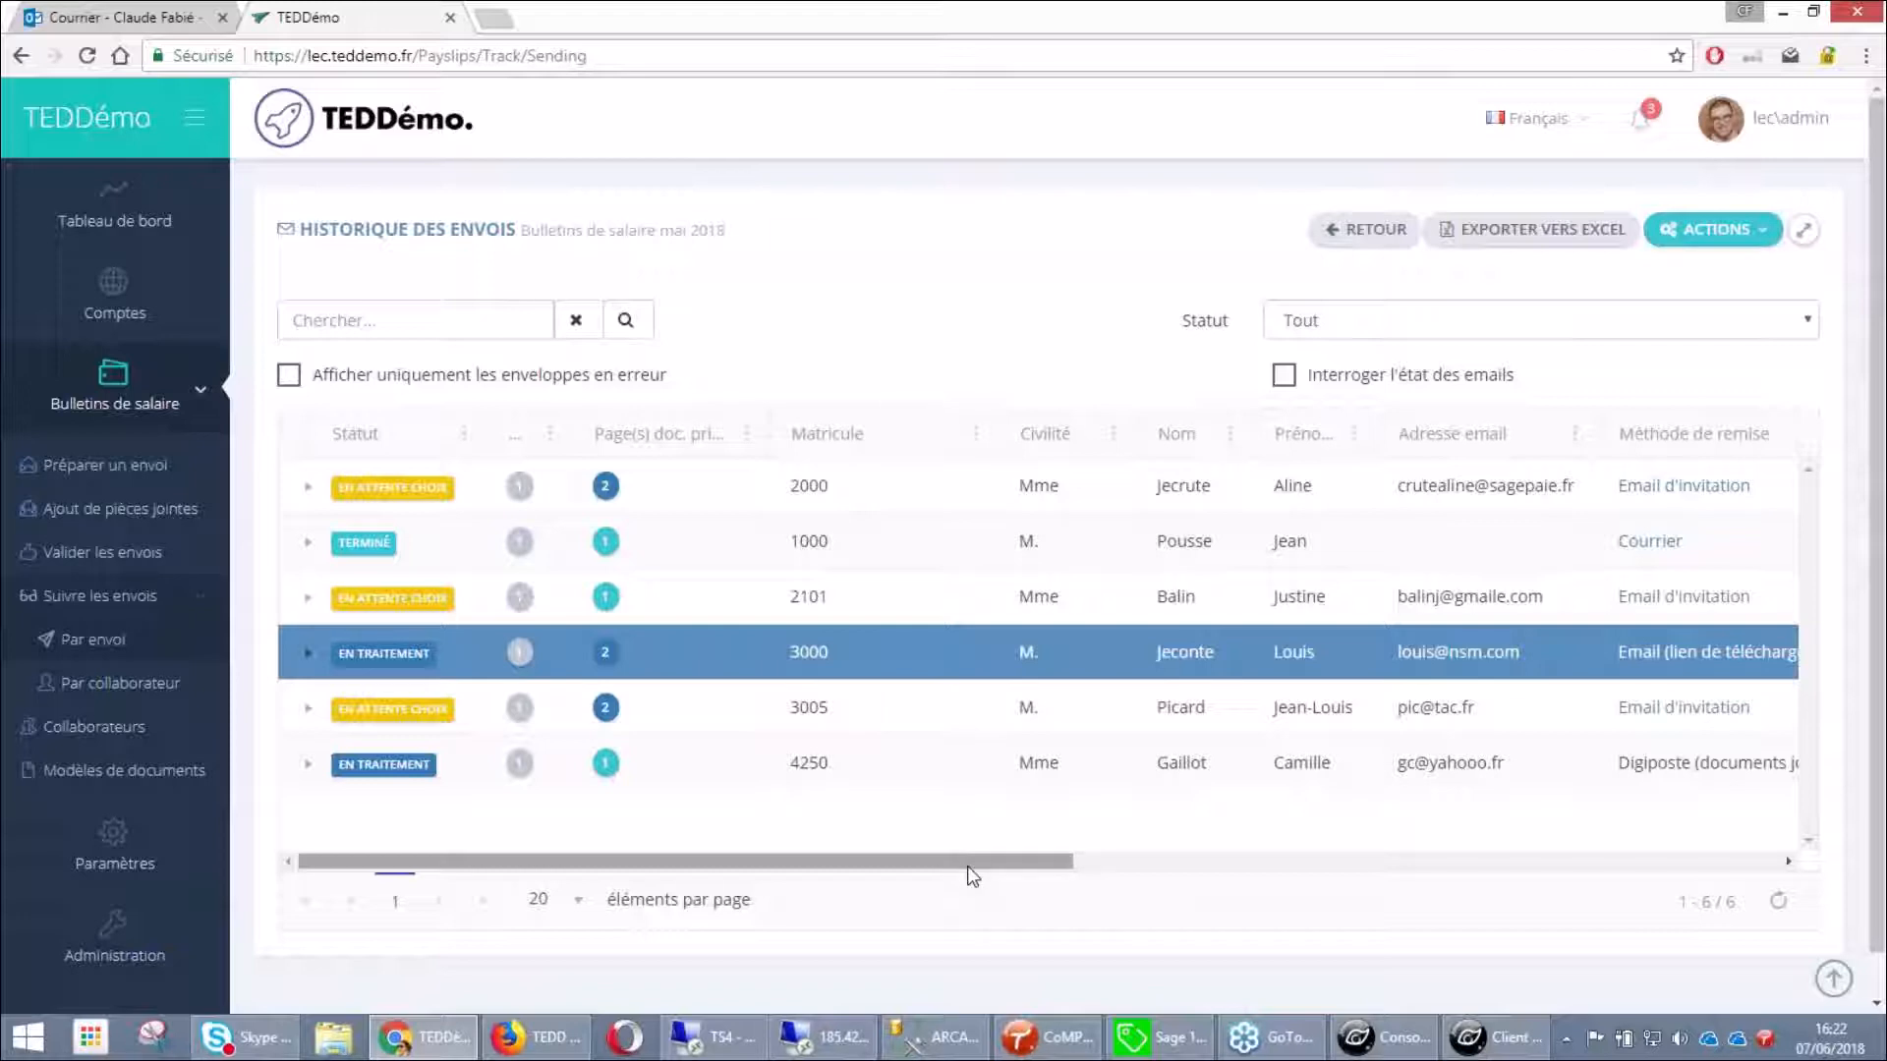
left_click(1118, 865)
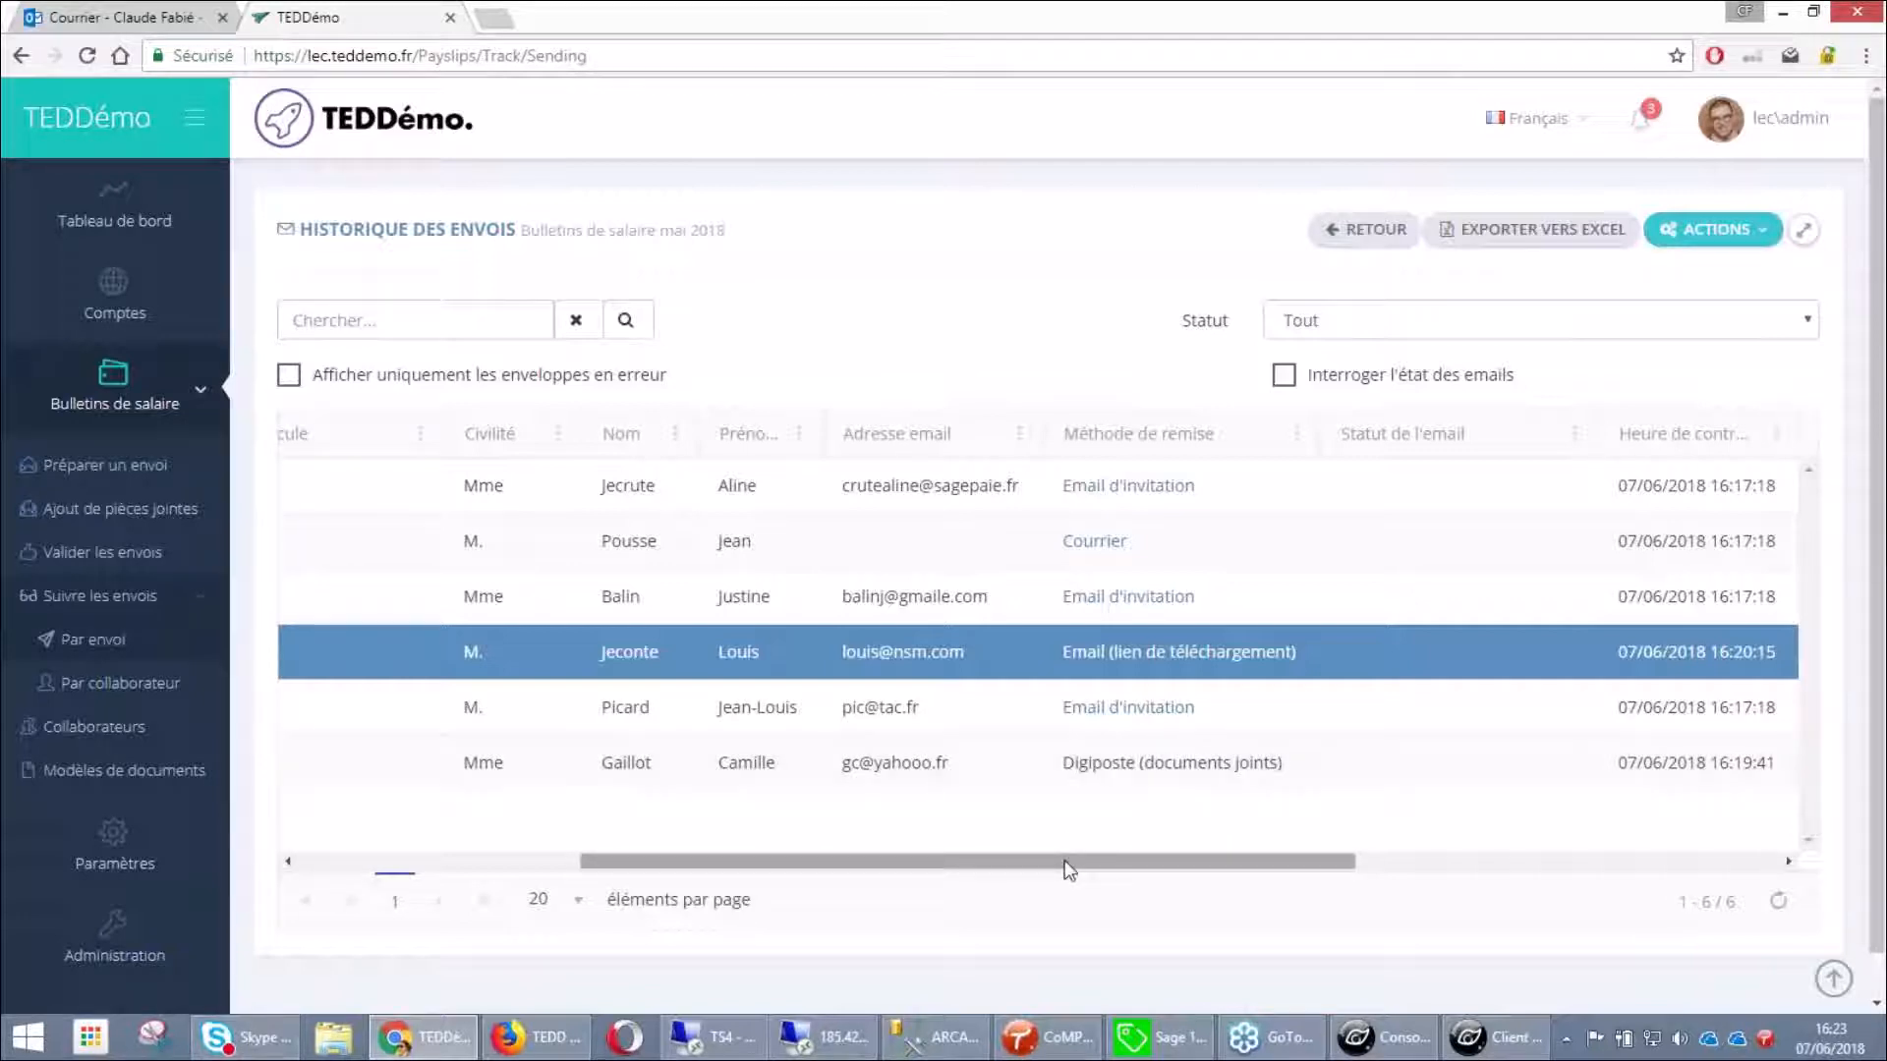
left_click_drag(1064, 859, 472, 874)
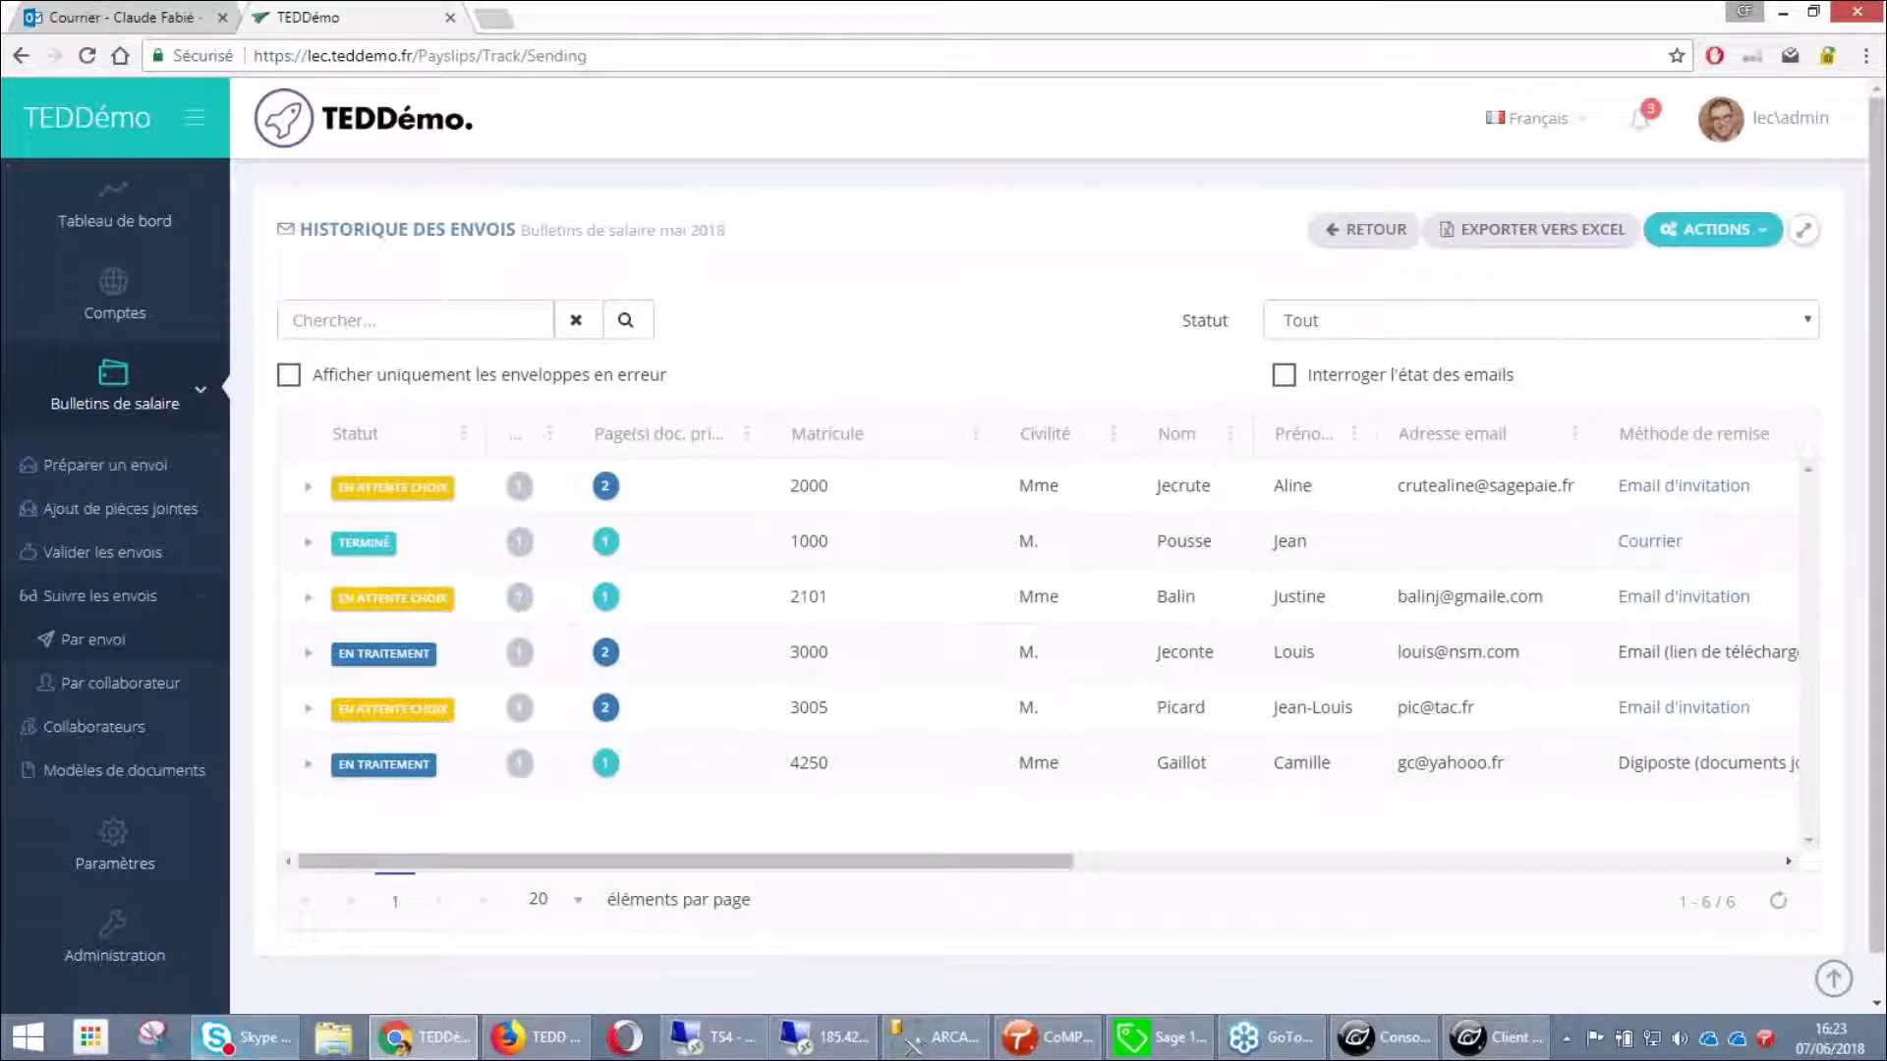
left_click(536, 1037)
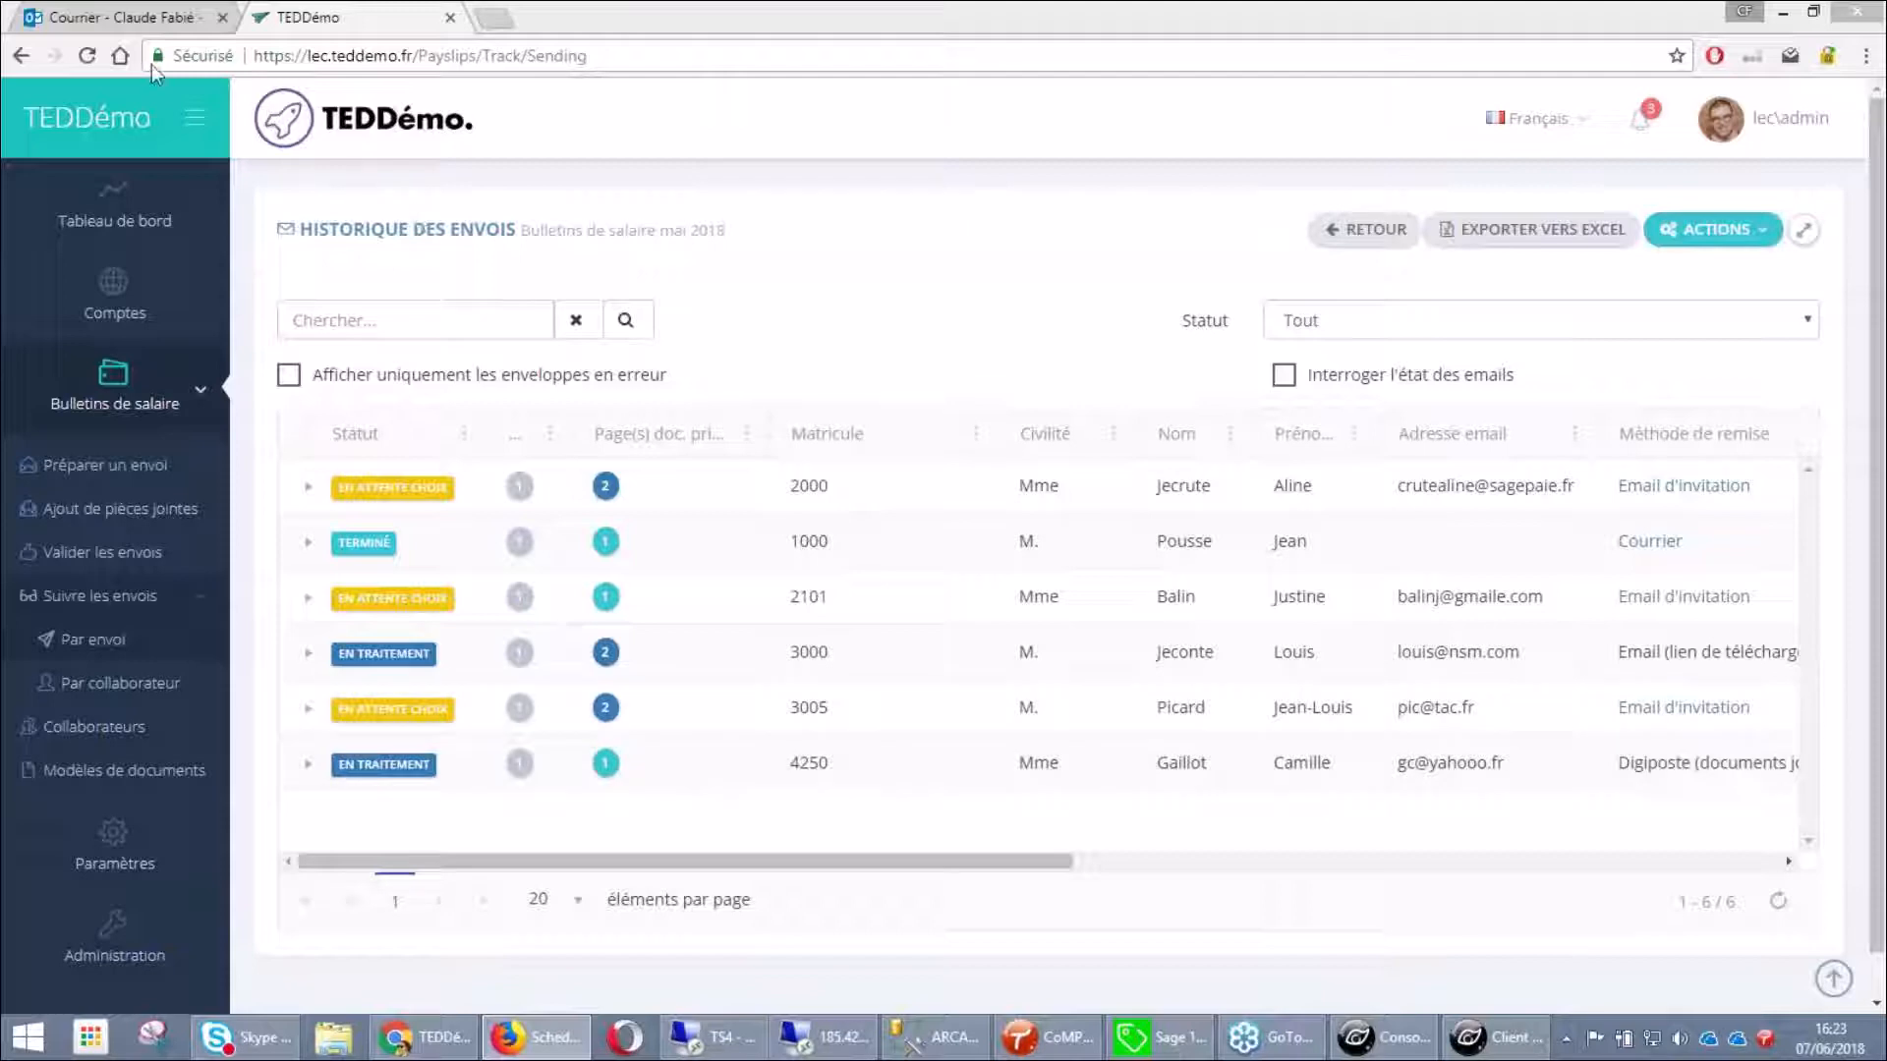
Open the 16:23 'Votre bulletin de paie passe au digital' email and follow Je finalise mon inscription
left_click(116, 20)
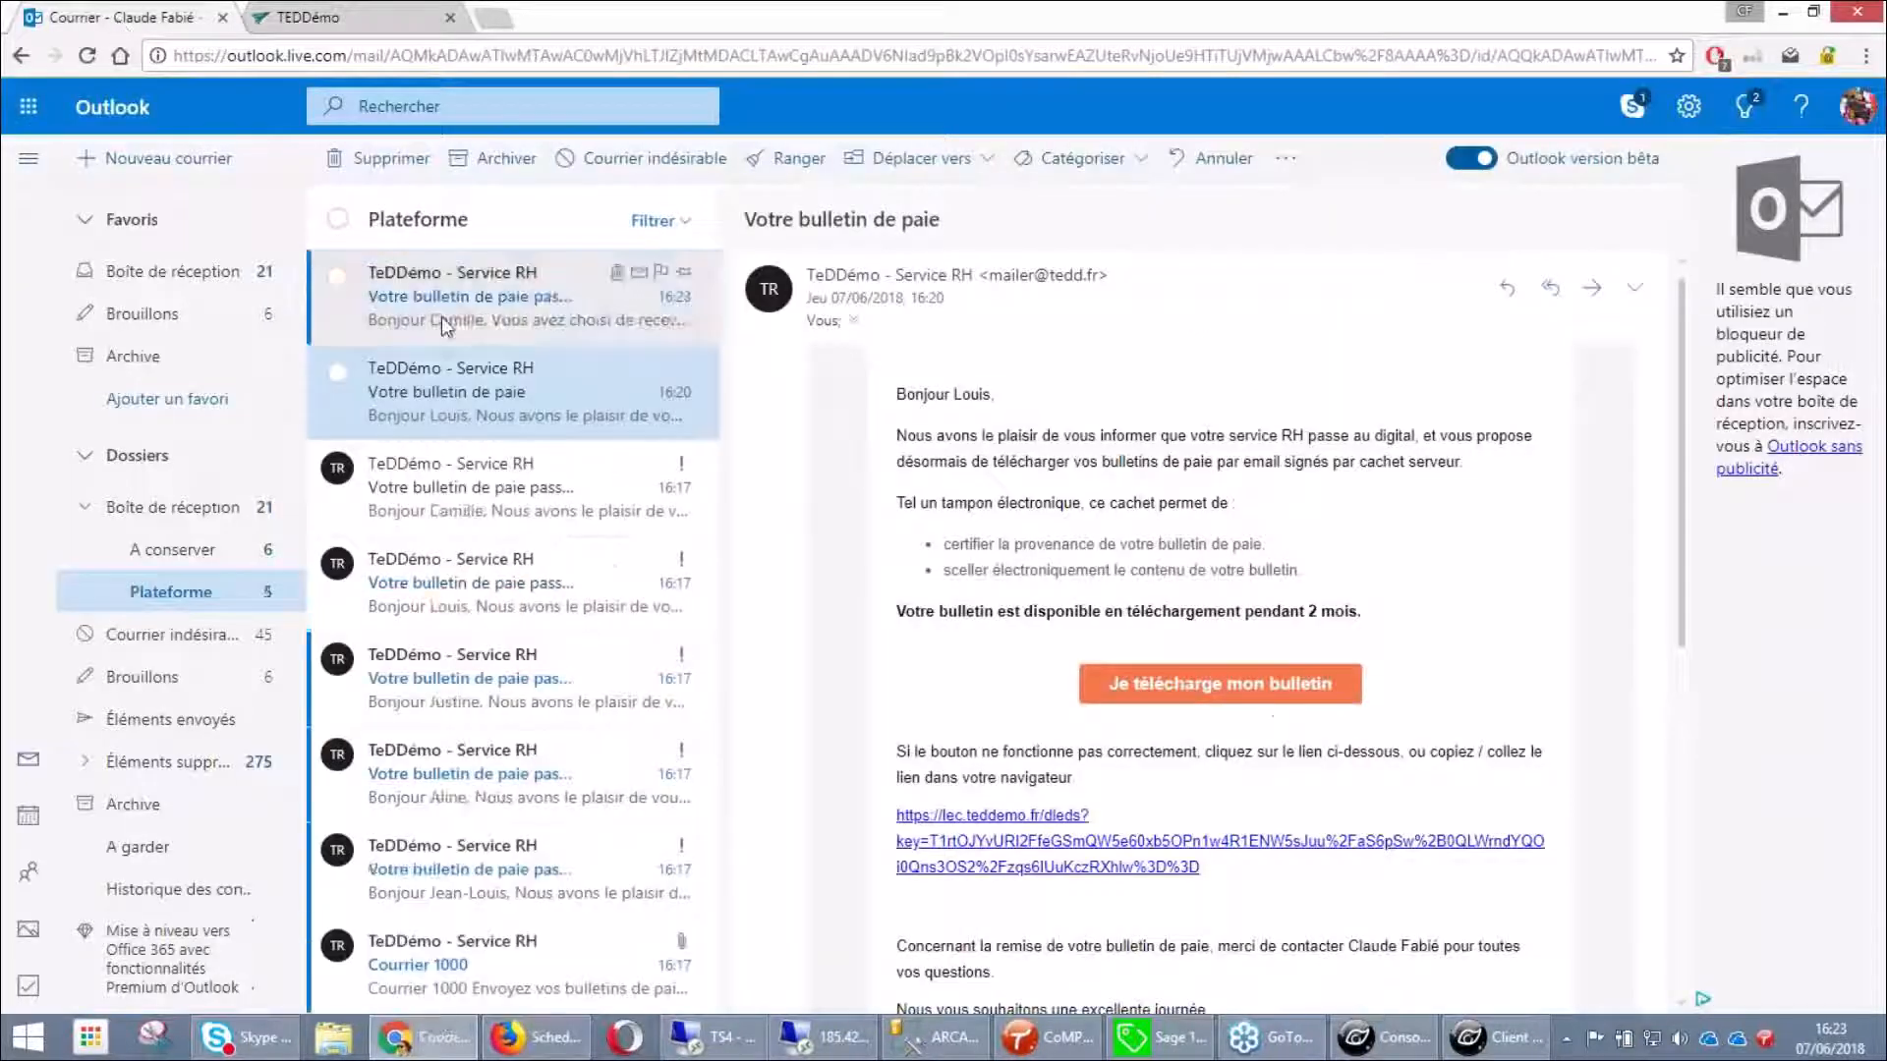
left_click(440, 317)
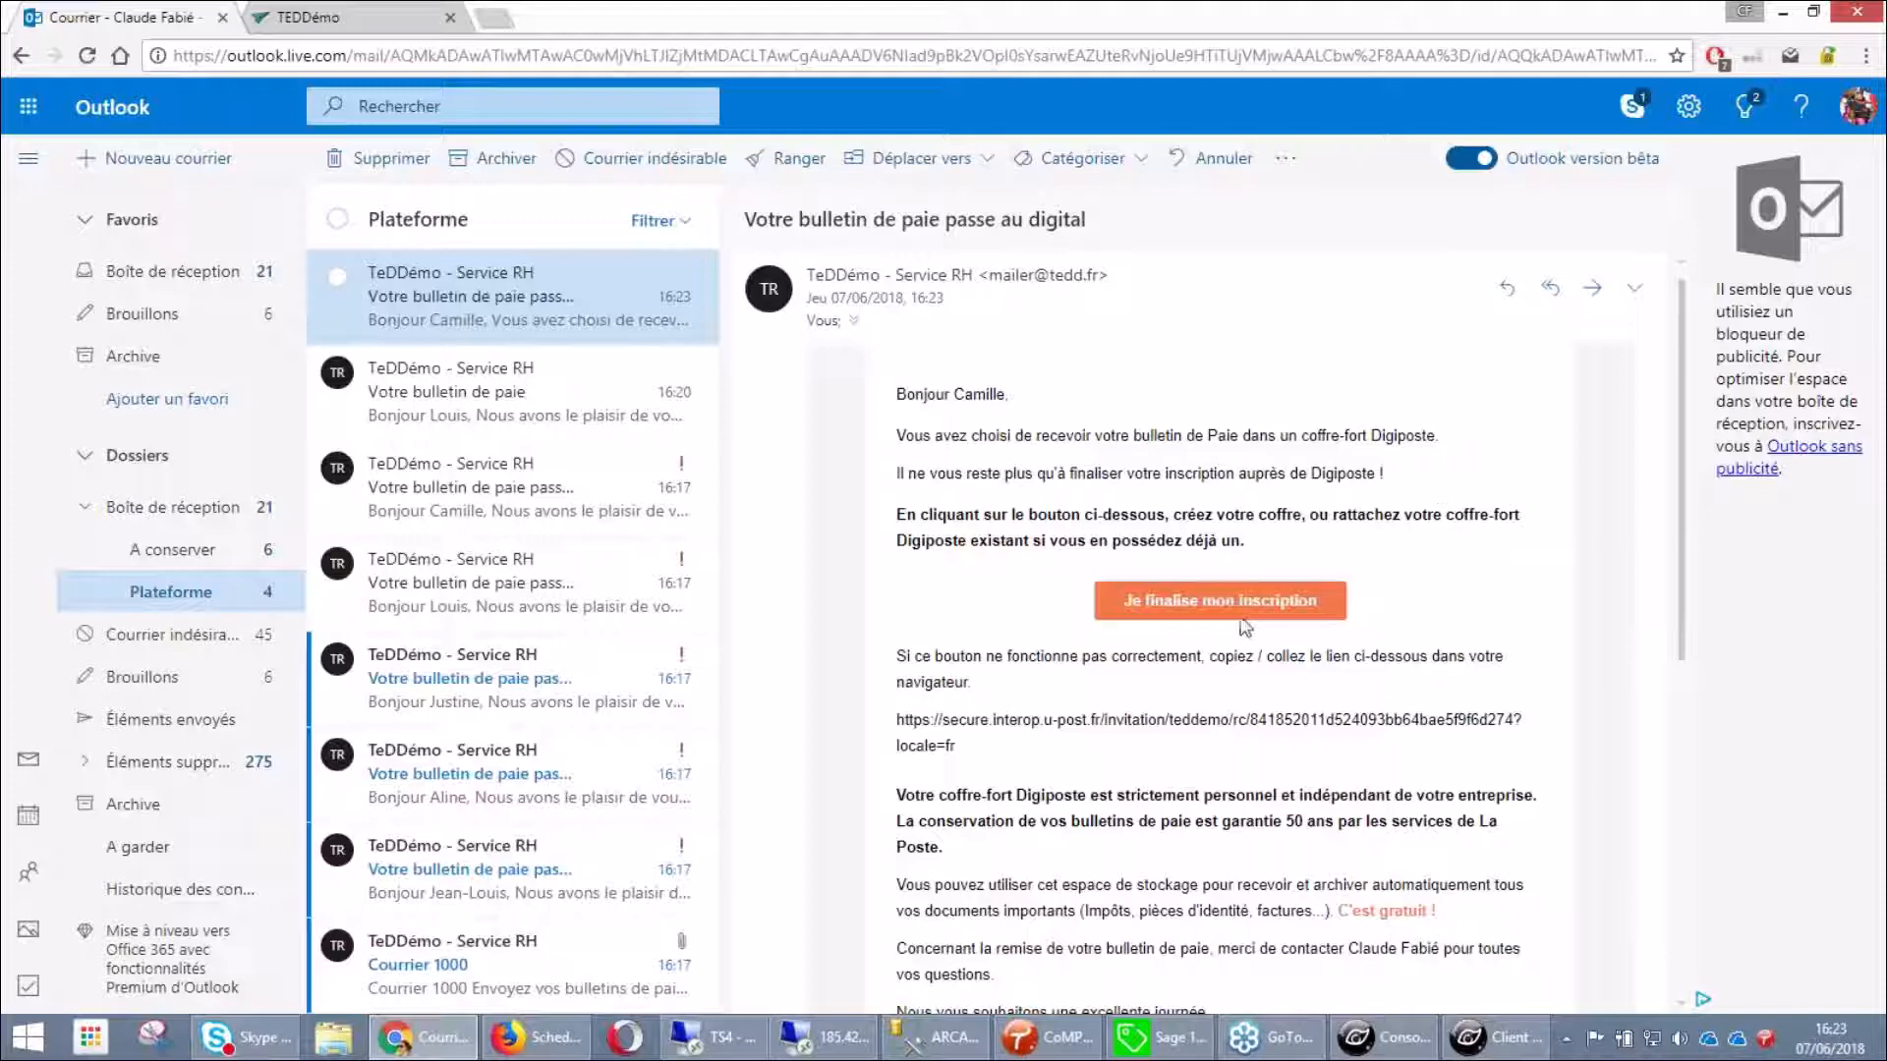
left_click(1245, 629)
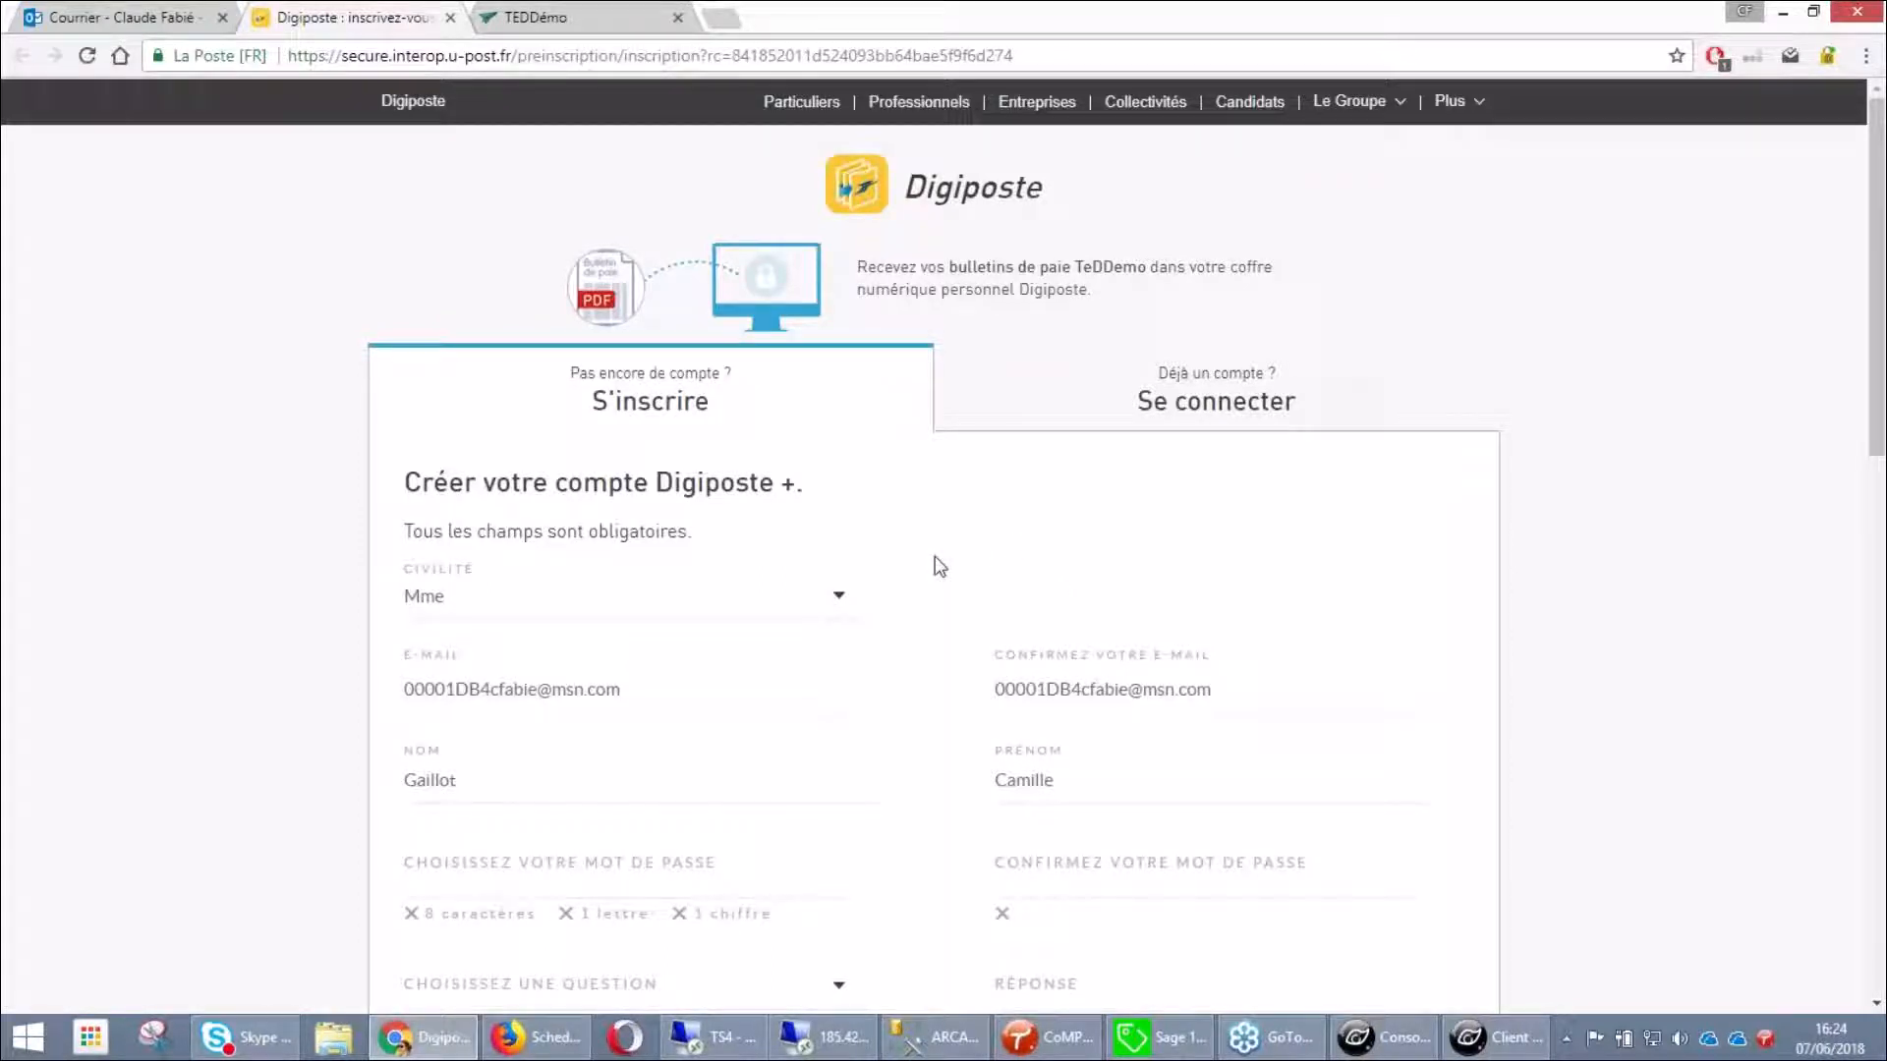
Enter and confirm a password for the new Digiposte account
left_click_drag(403, 483, 652, 493)
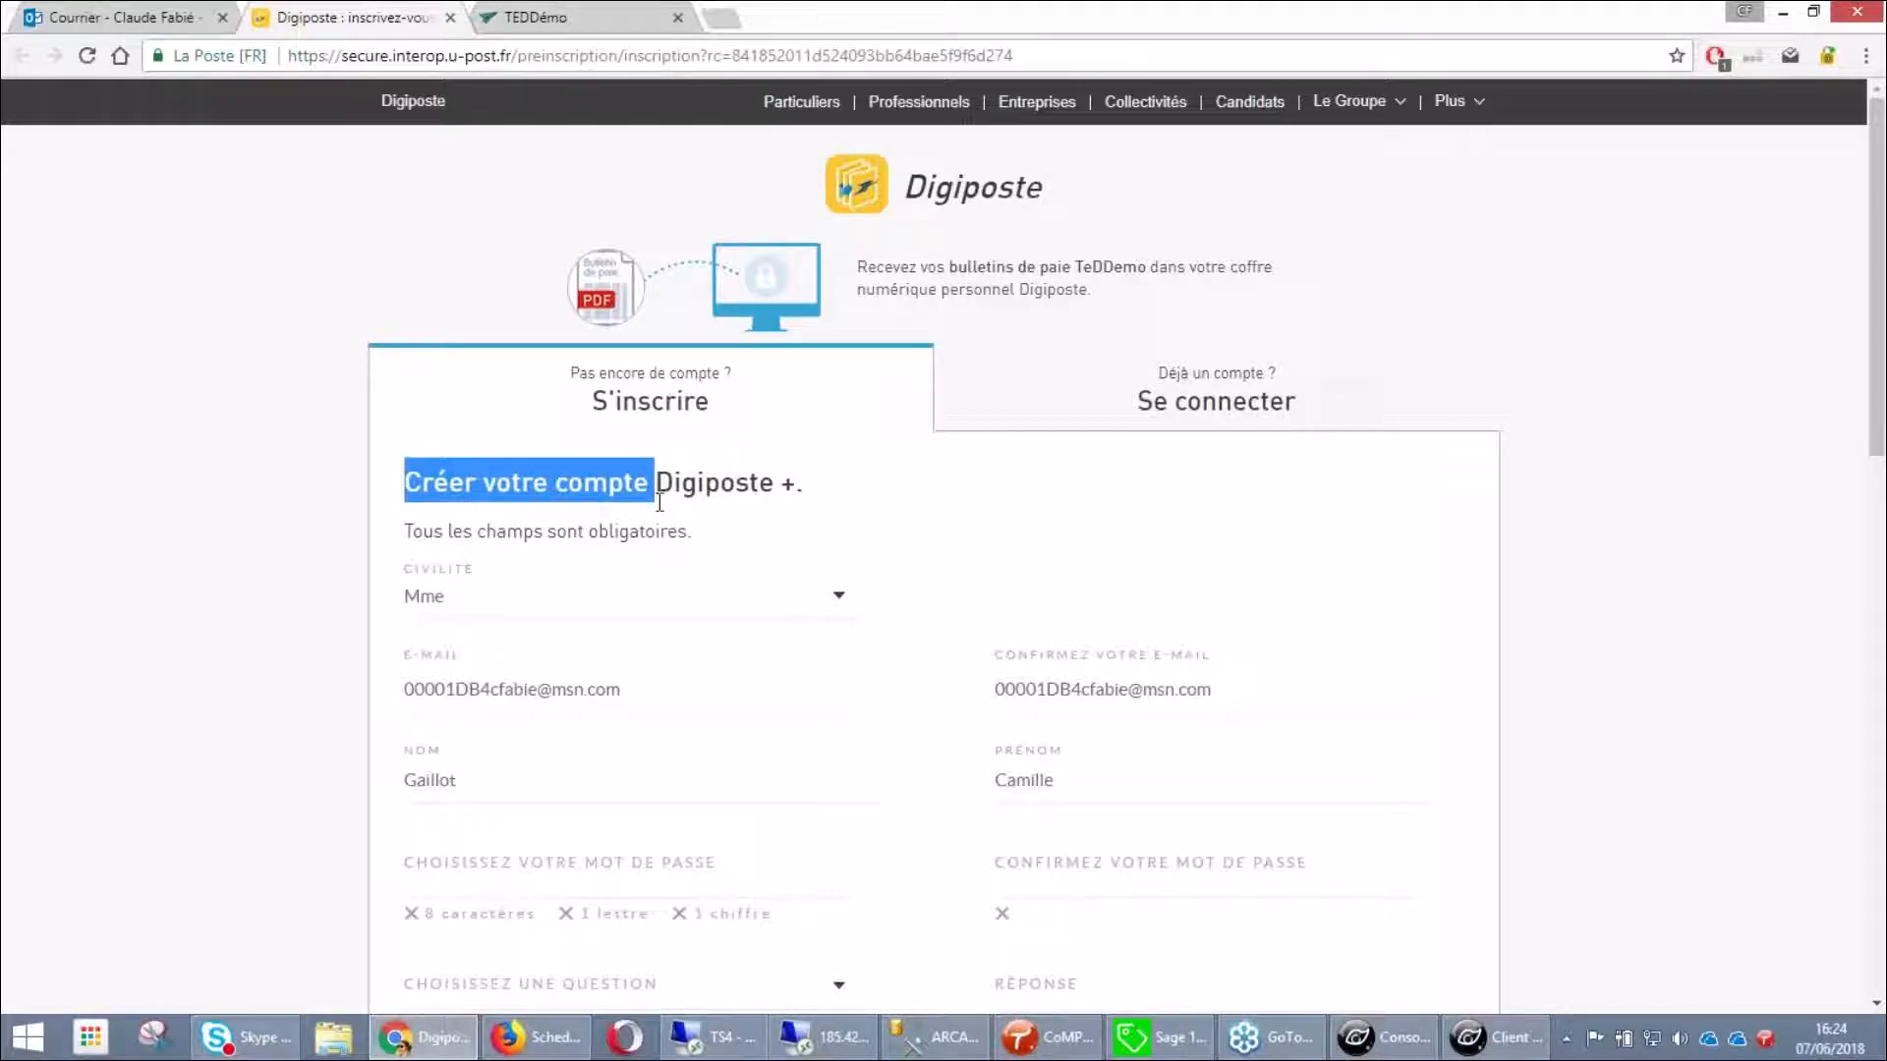
left_click(1243, 416)
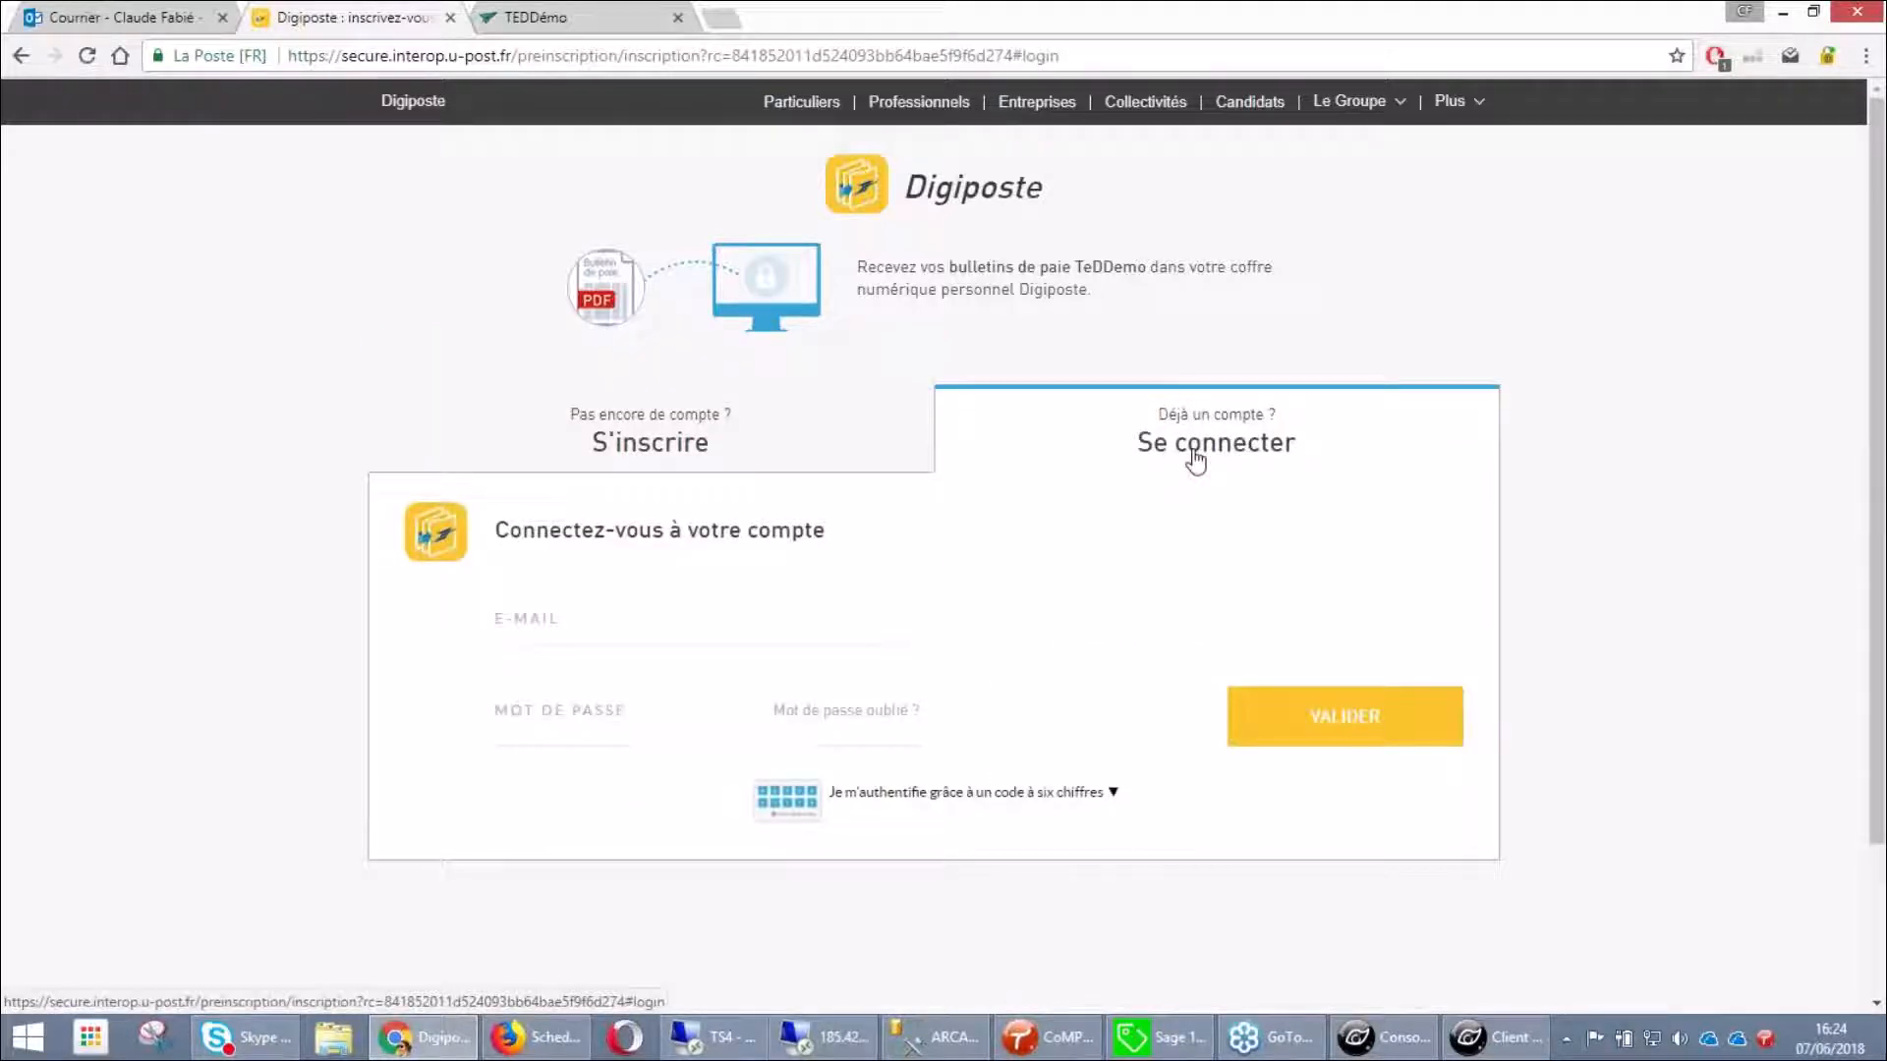
left_click(615, 448)
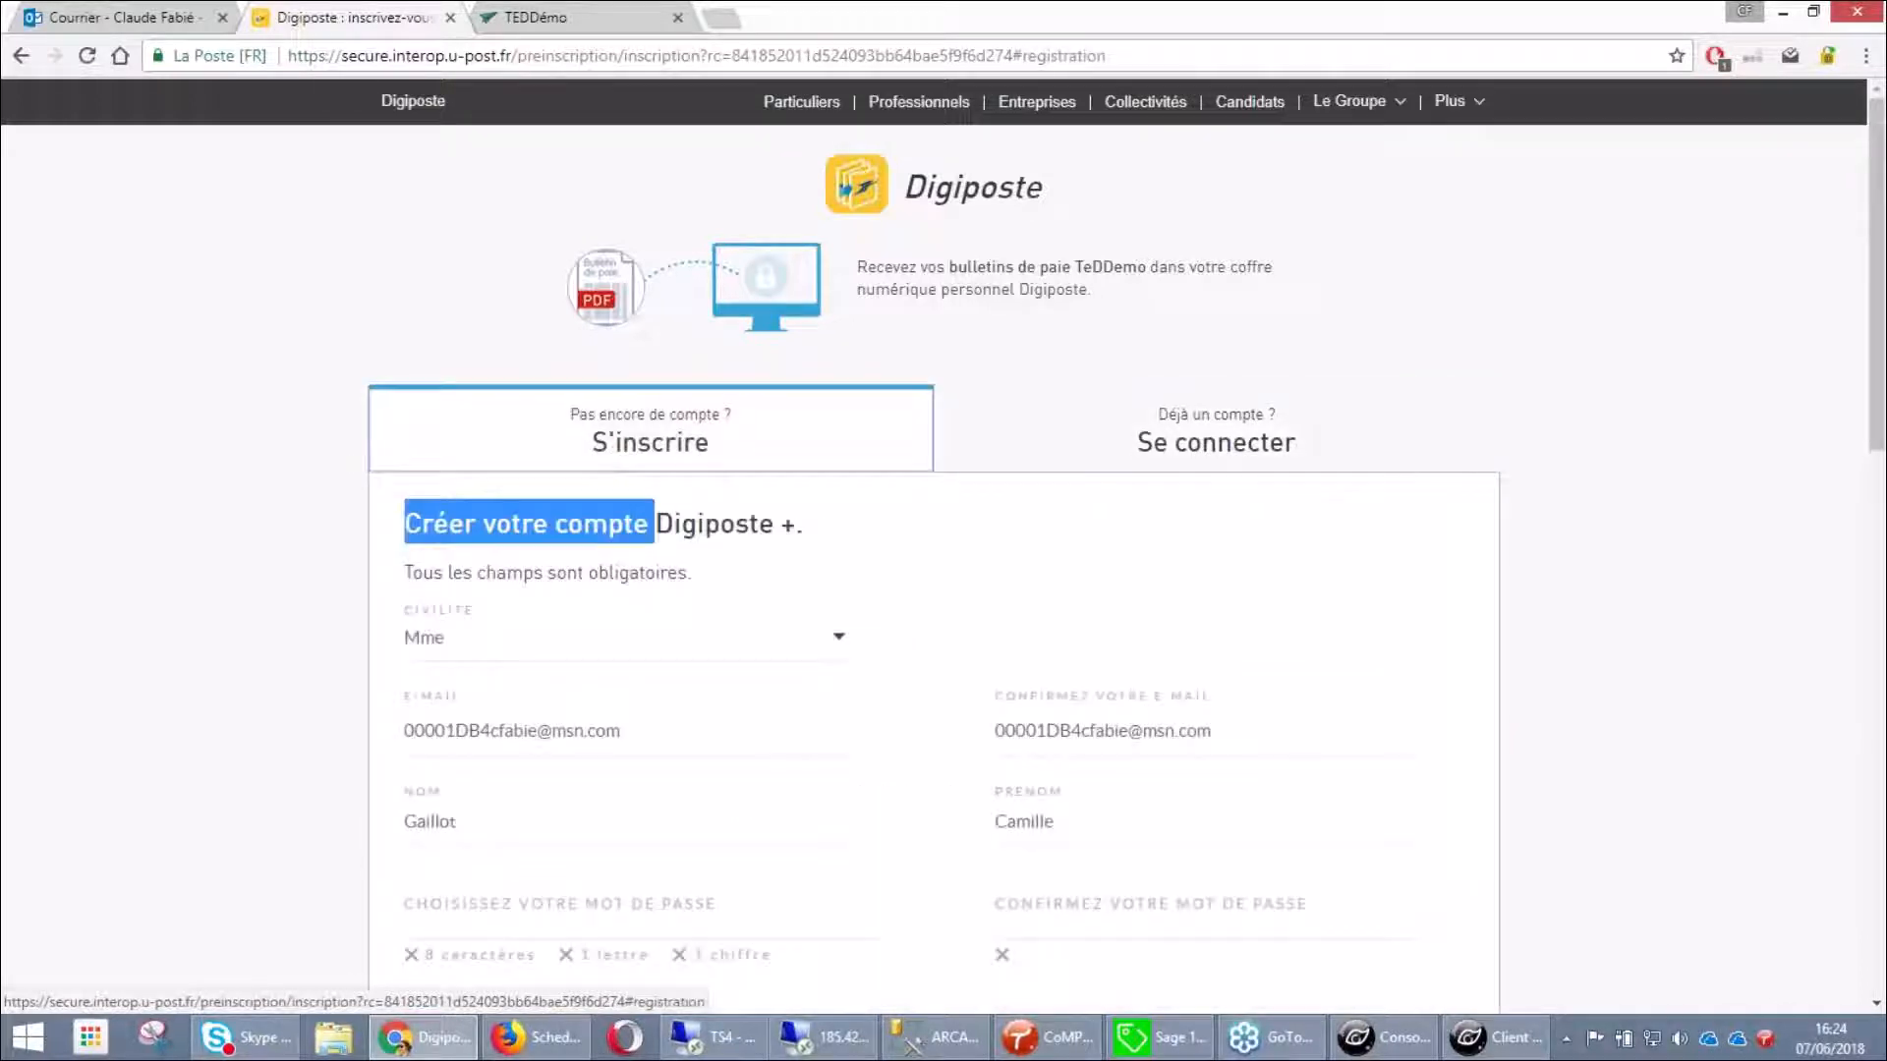
left_click(479, 896)
type("1234")
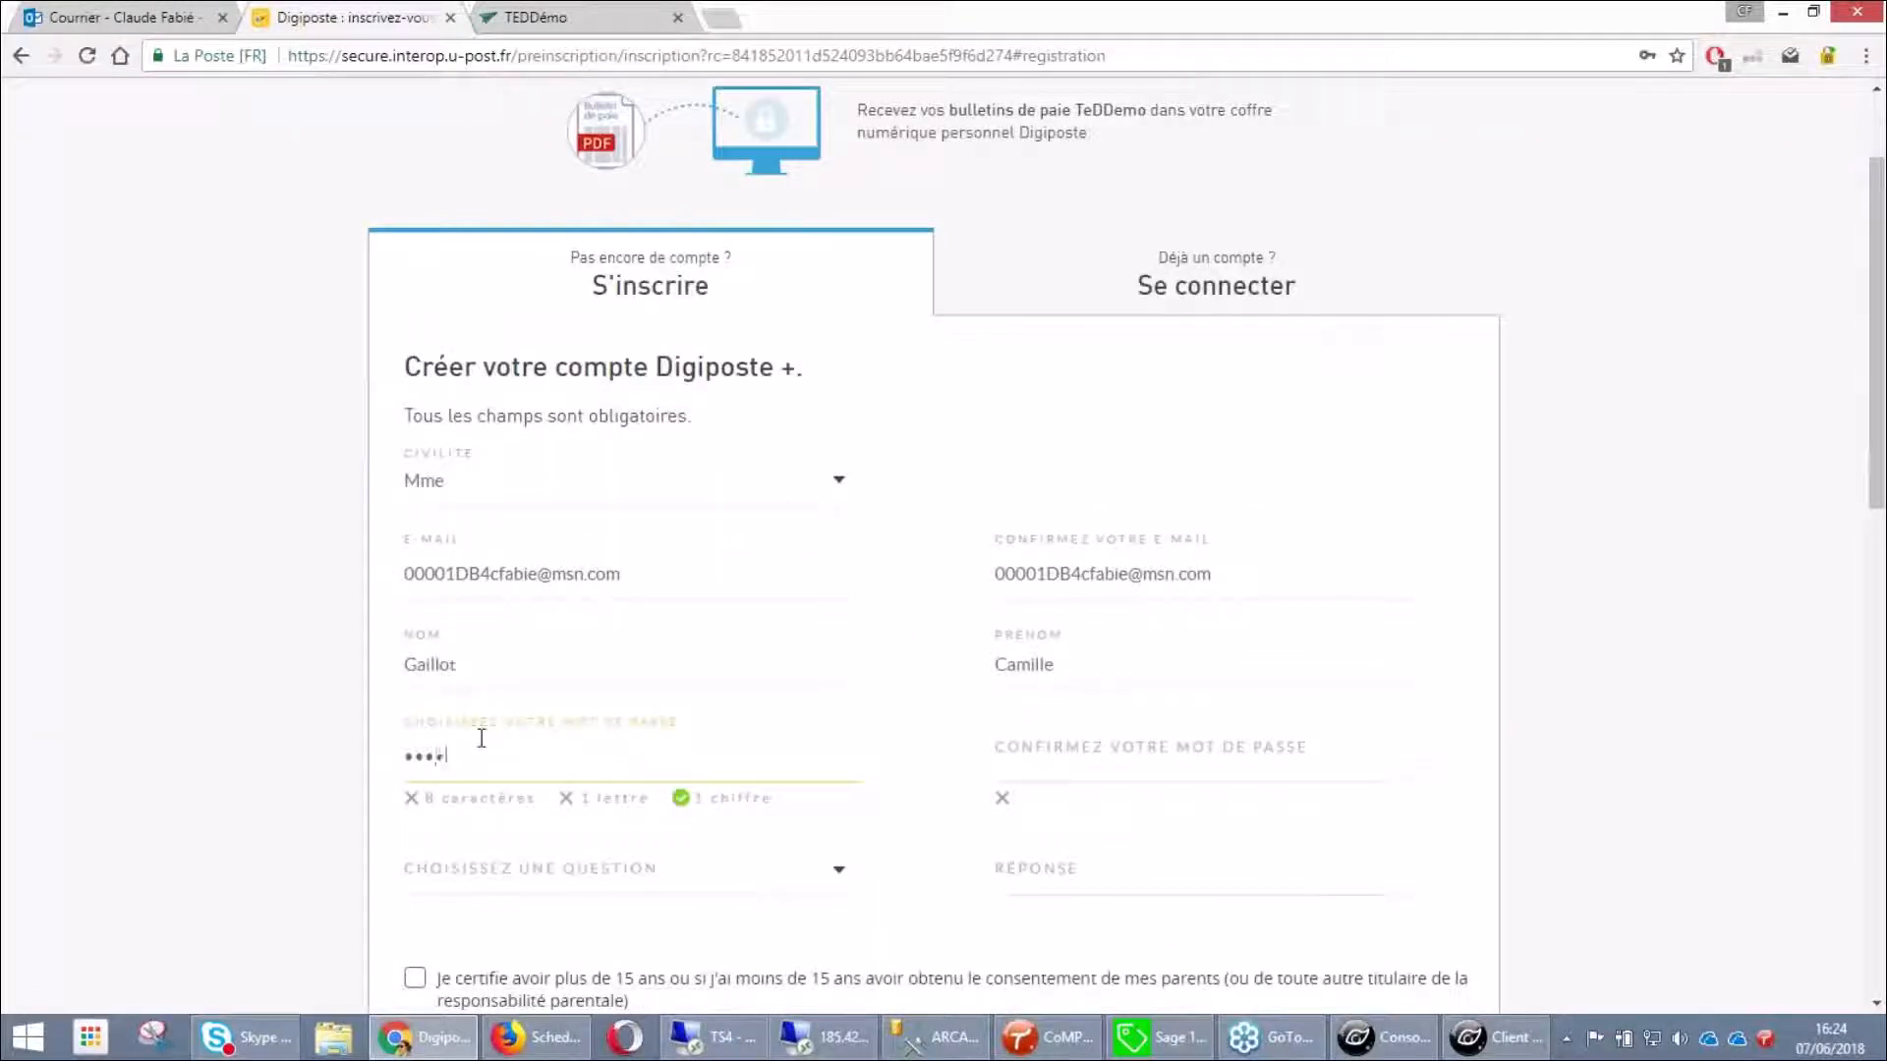
type("abcd")
key("Tab")
type("12")
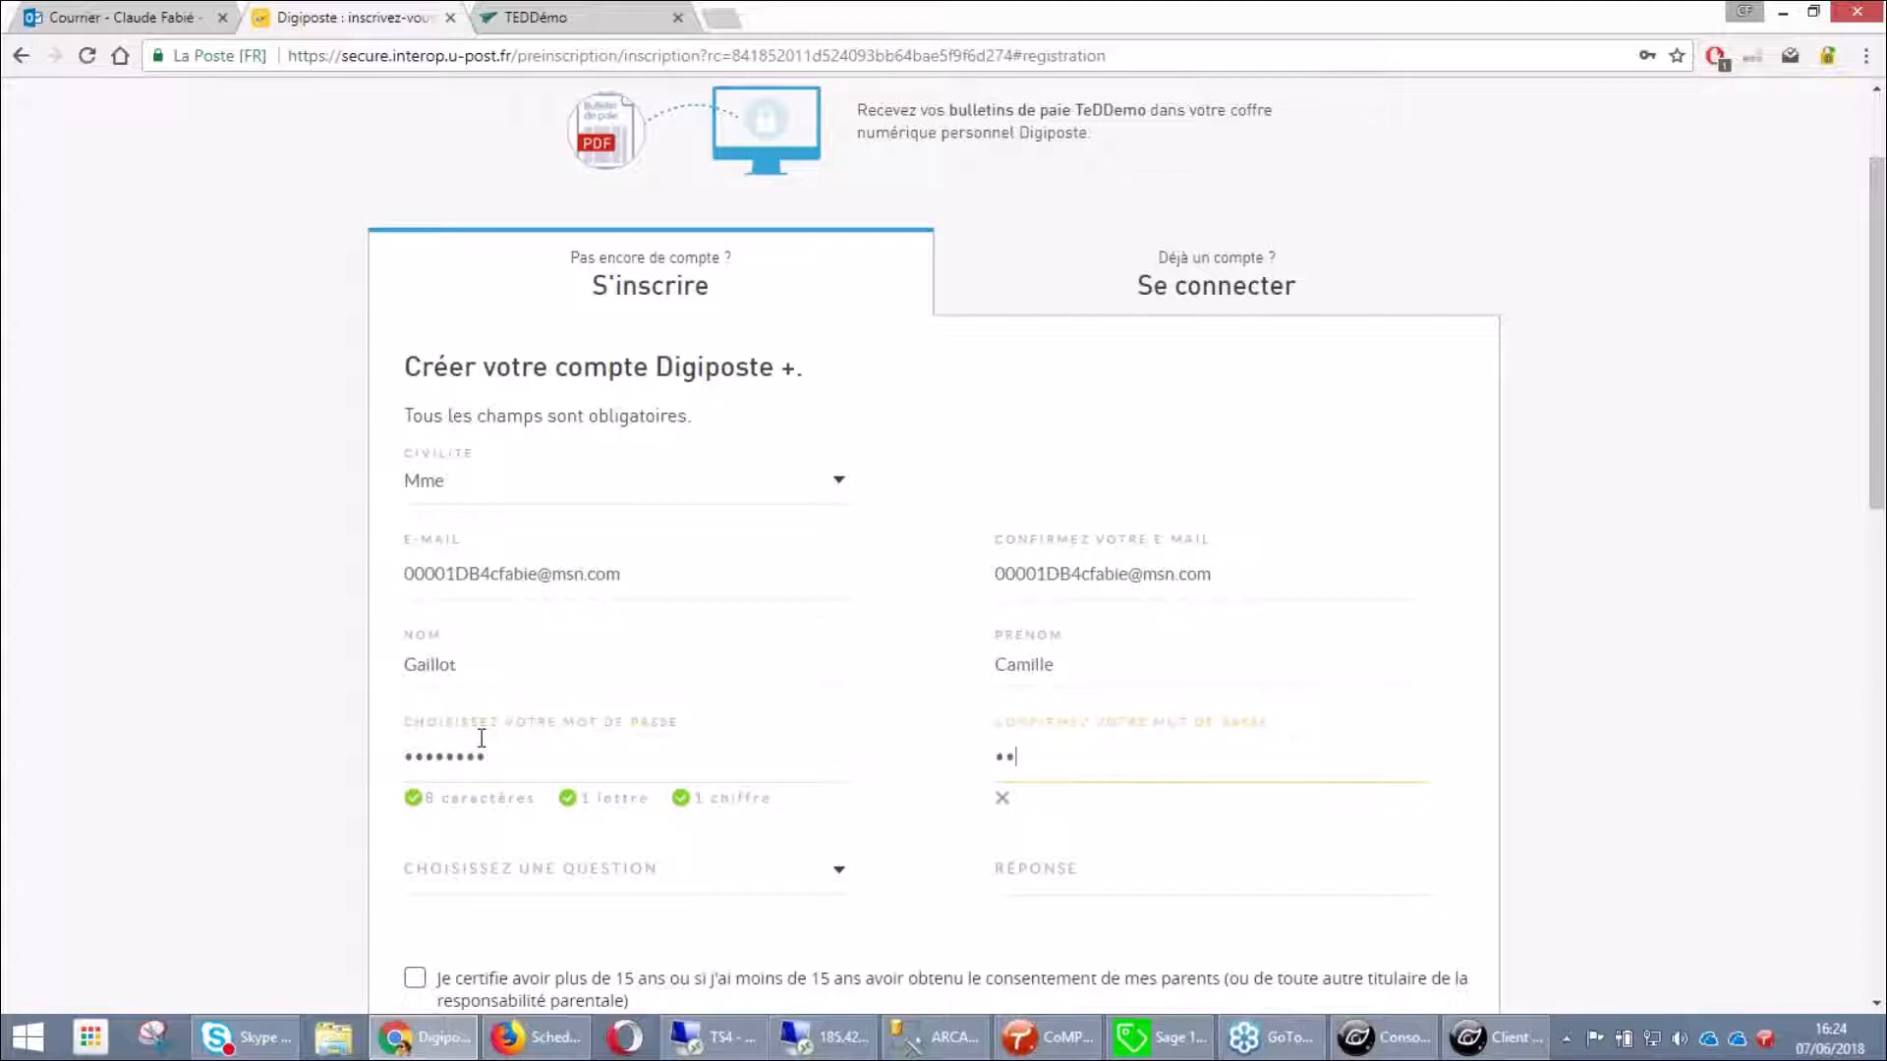
type("34abcd")
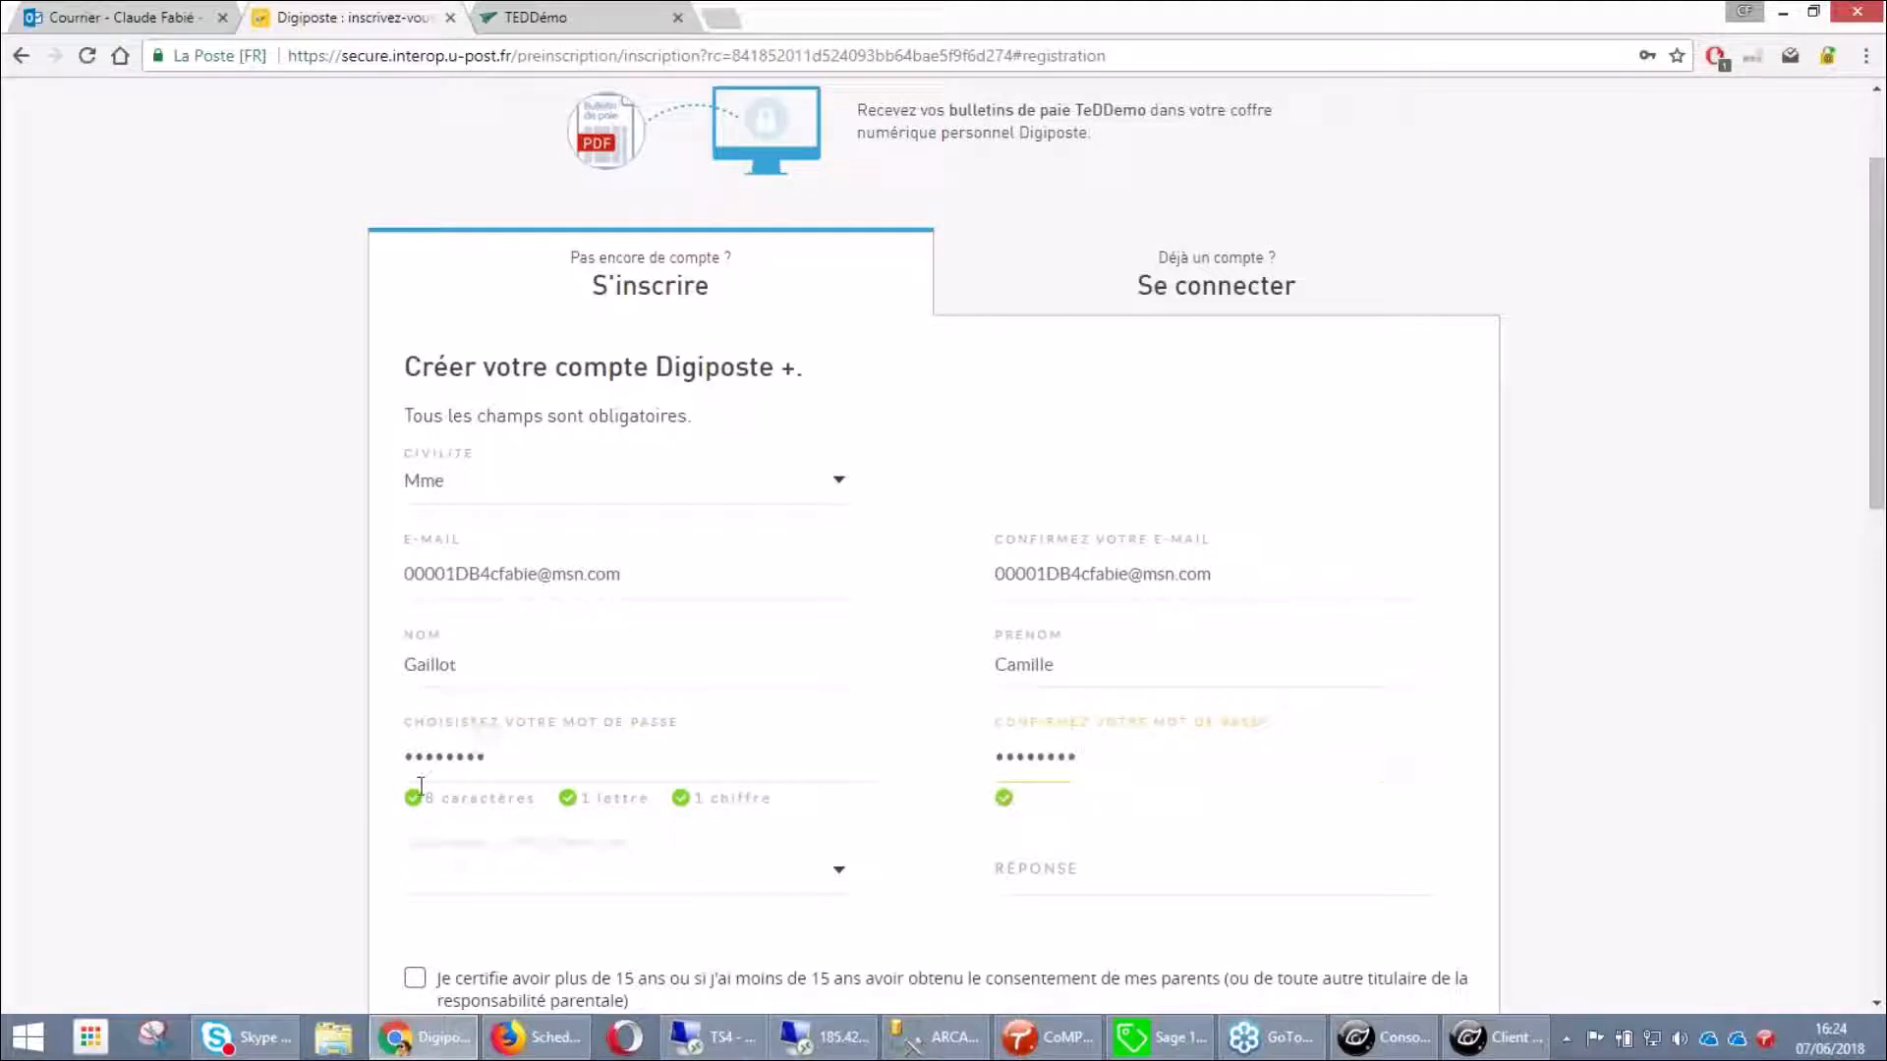
Choose the first-sport security question with its answer, tick the age and CGU boxes, and validate
left_click(492, 891)
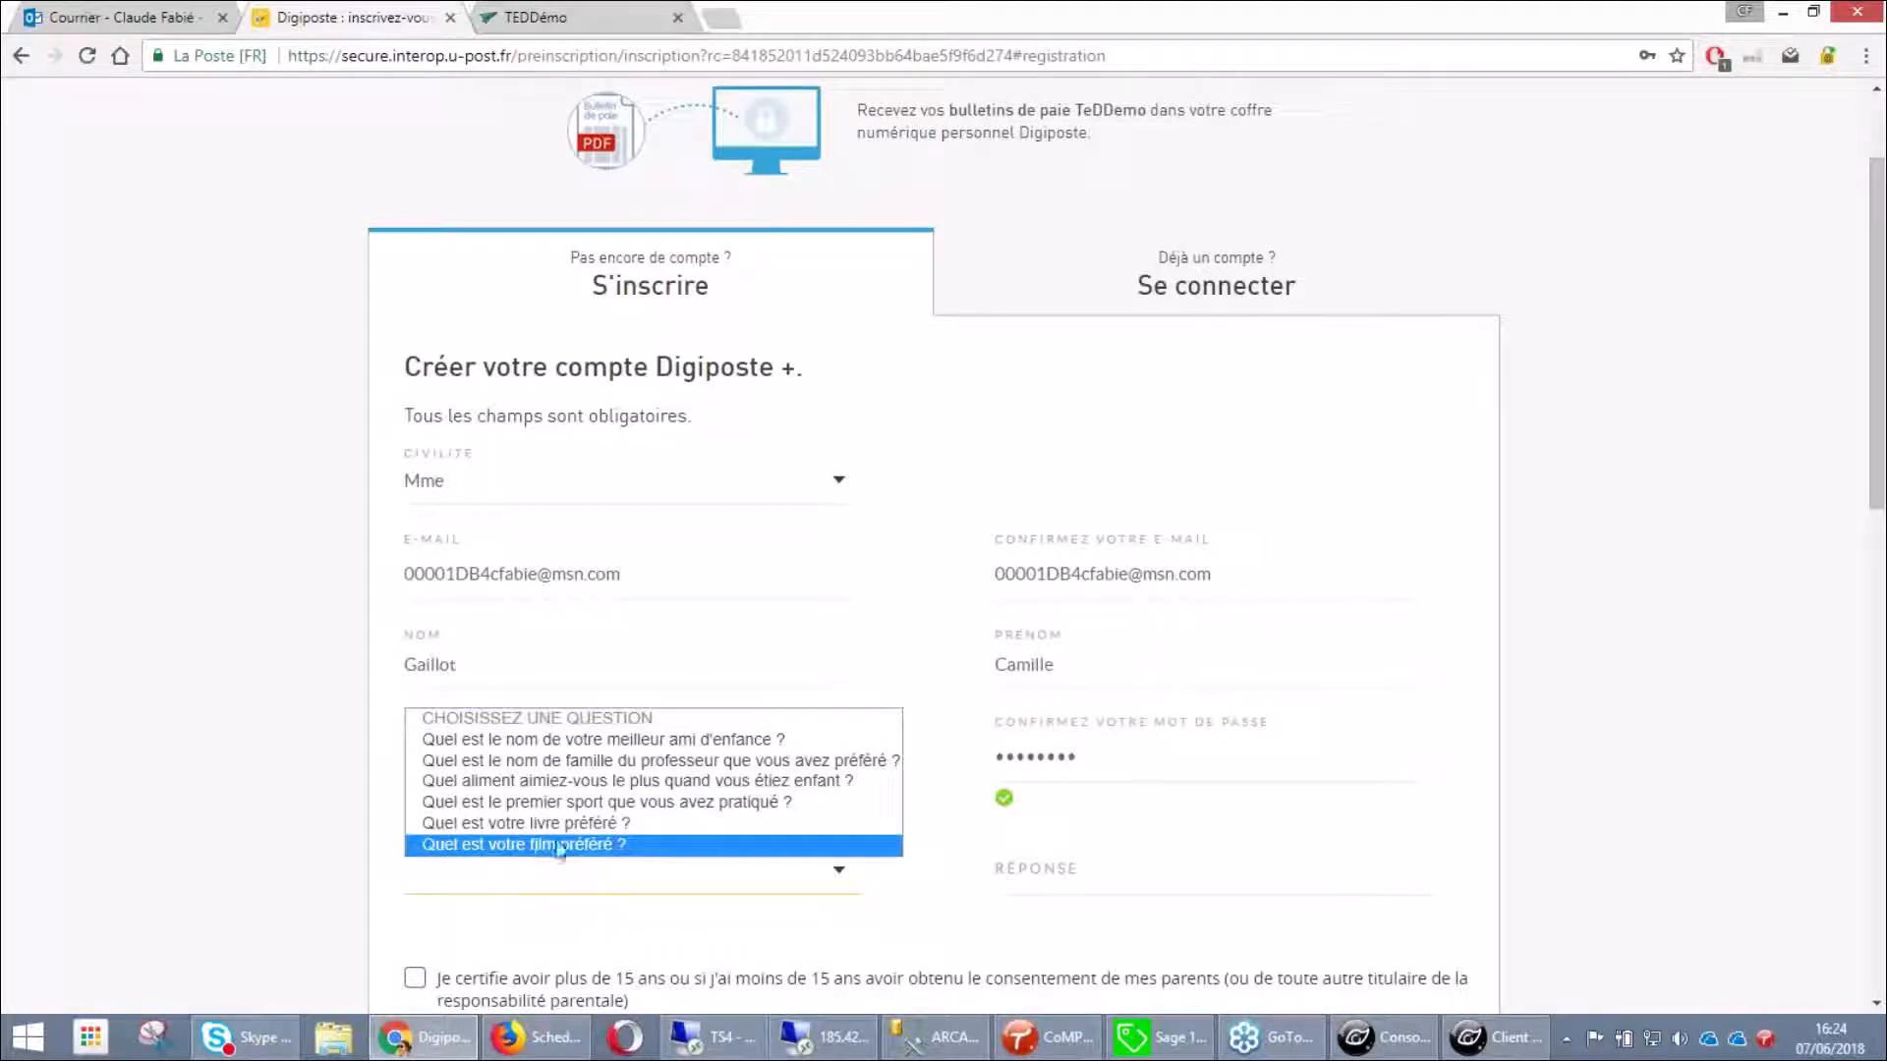
left_click(557, 802)
left_click(1036, 875)
type("vélo")
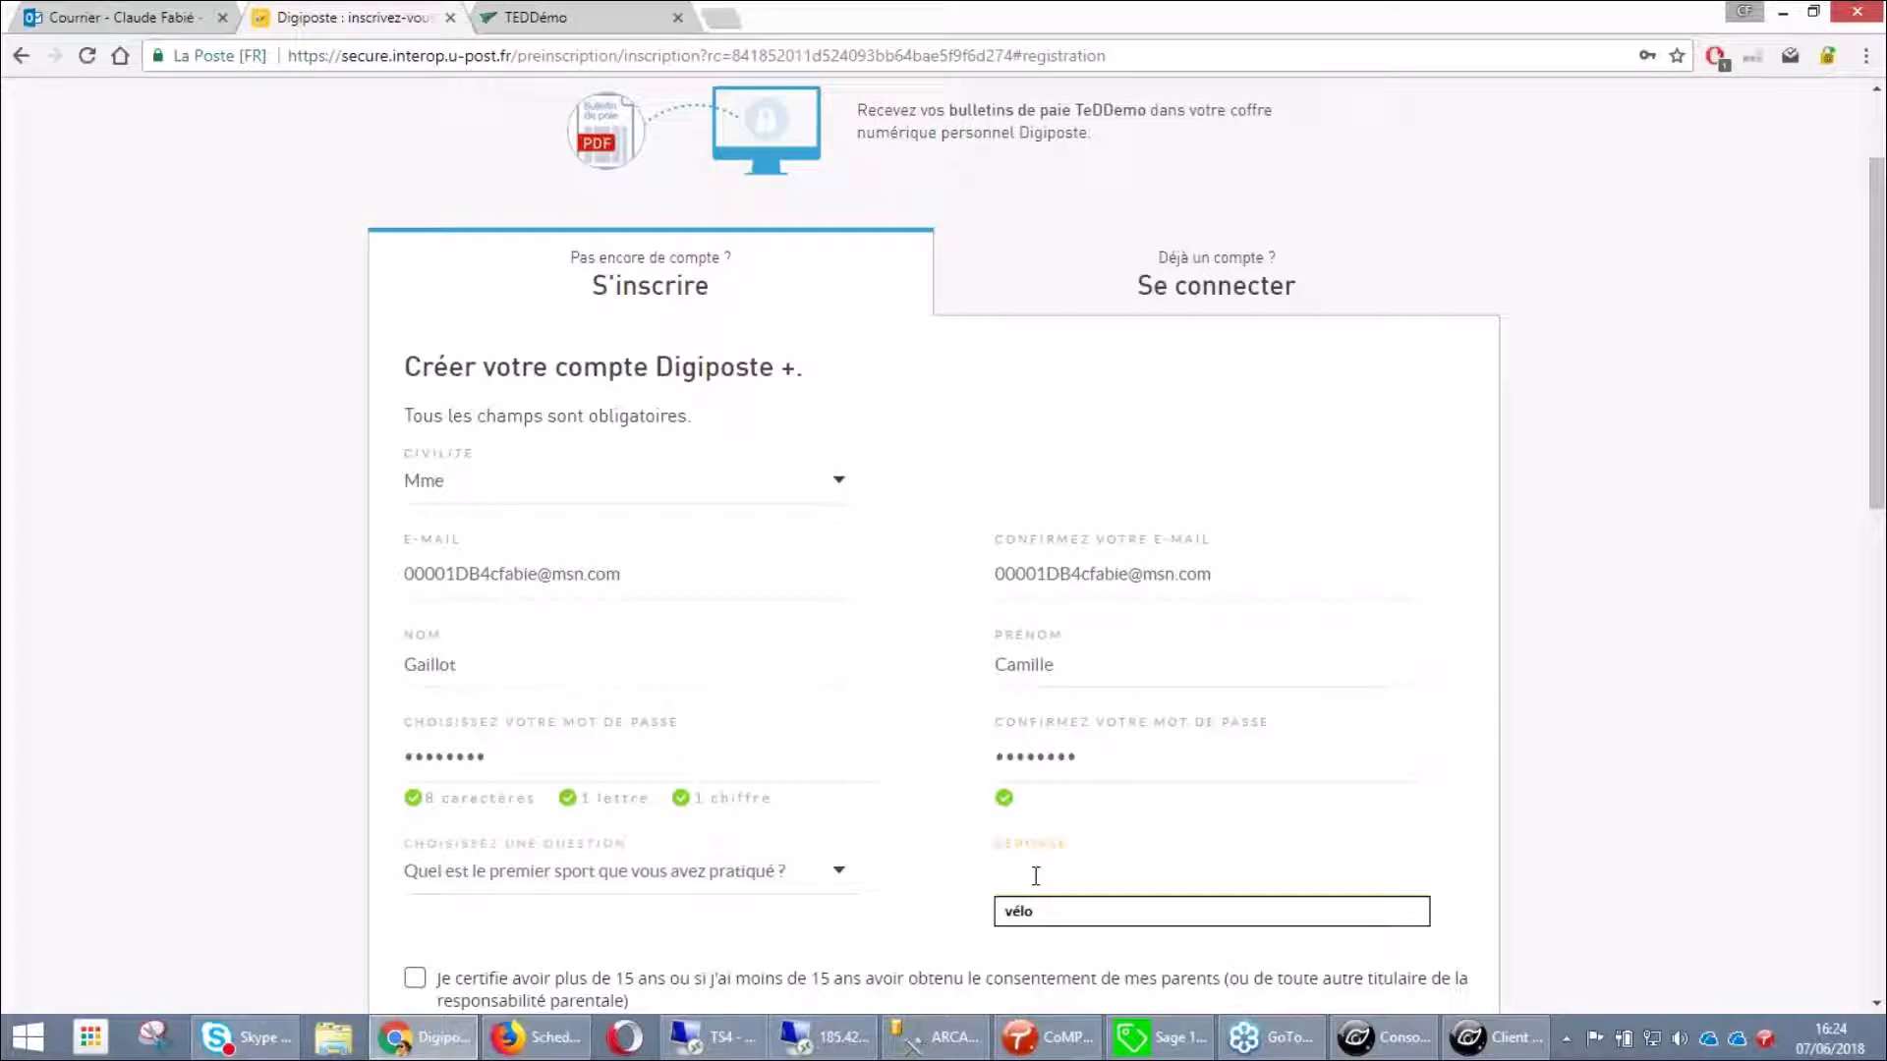
type("vélo")
scroll(853, 864, "down", 2)
left_click(414, 782)
left_click(415, 859)
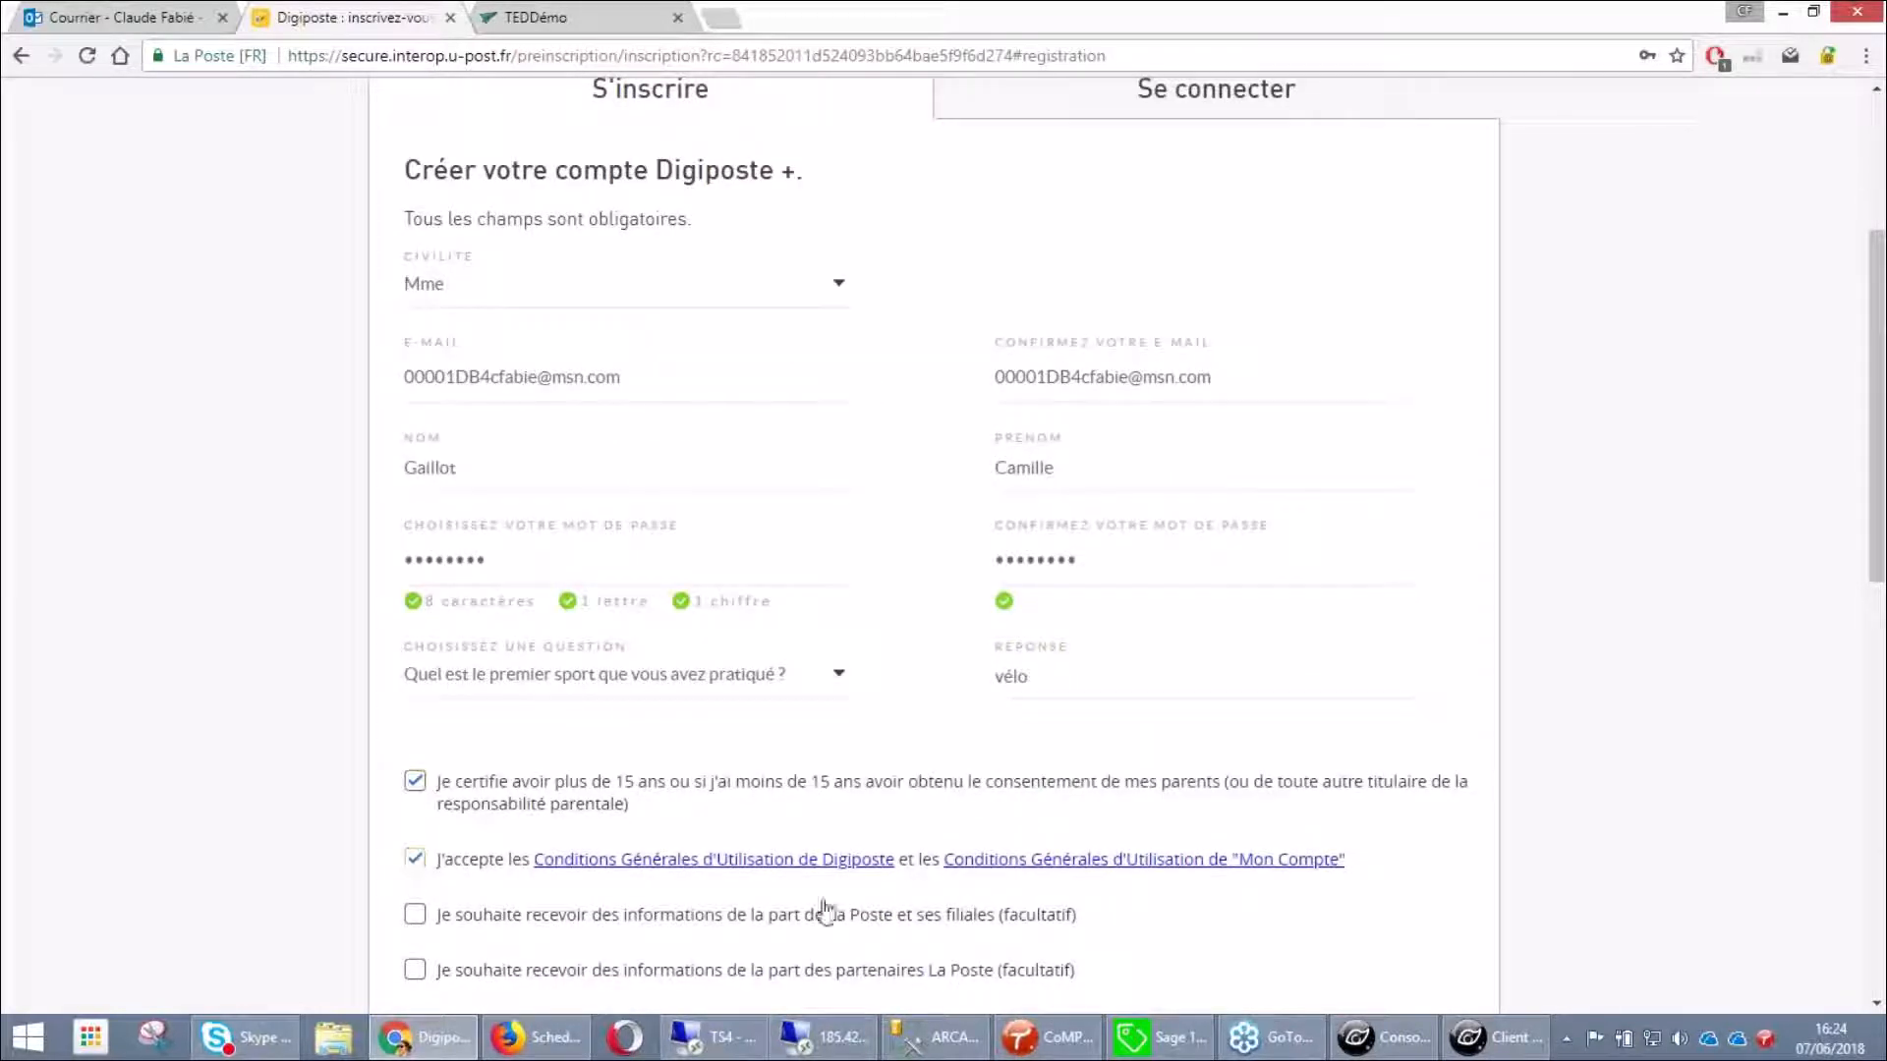
scroll(825, 912, "down", 3)
left_click(1320, 851)
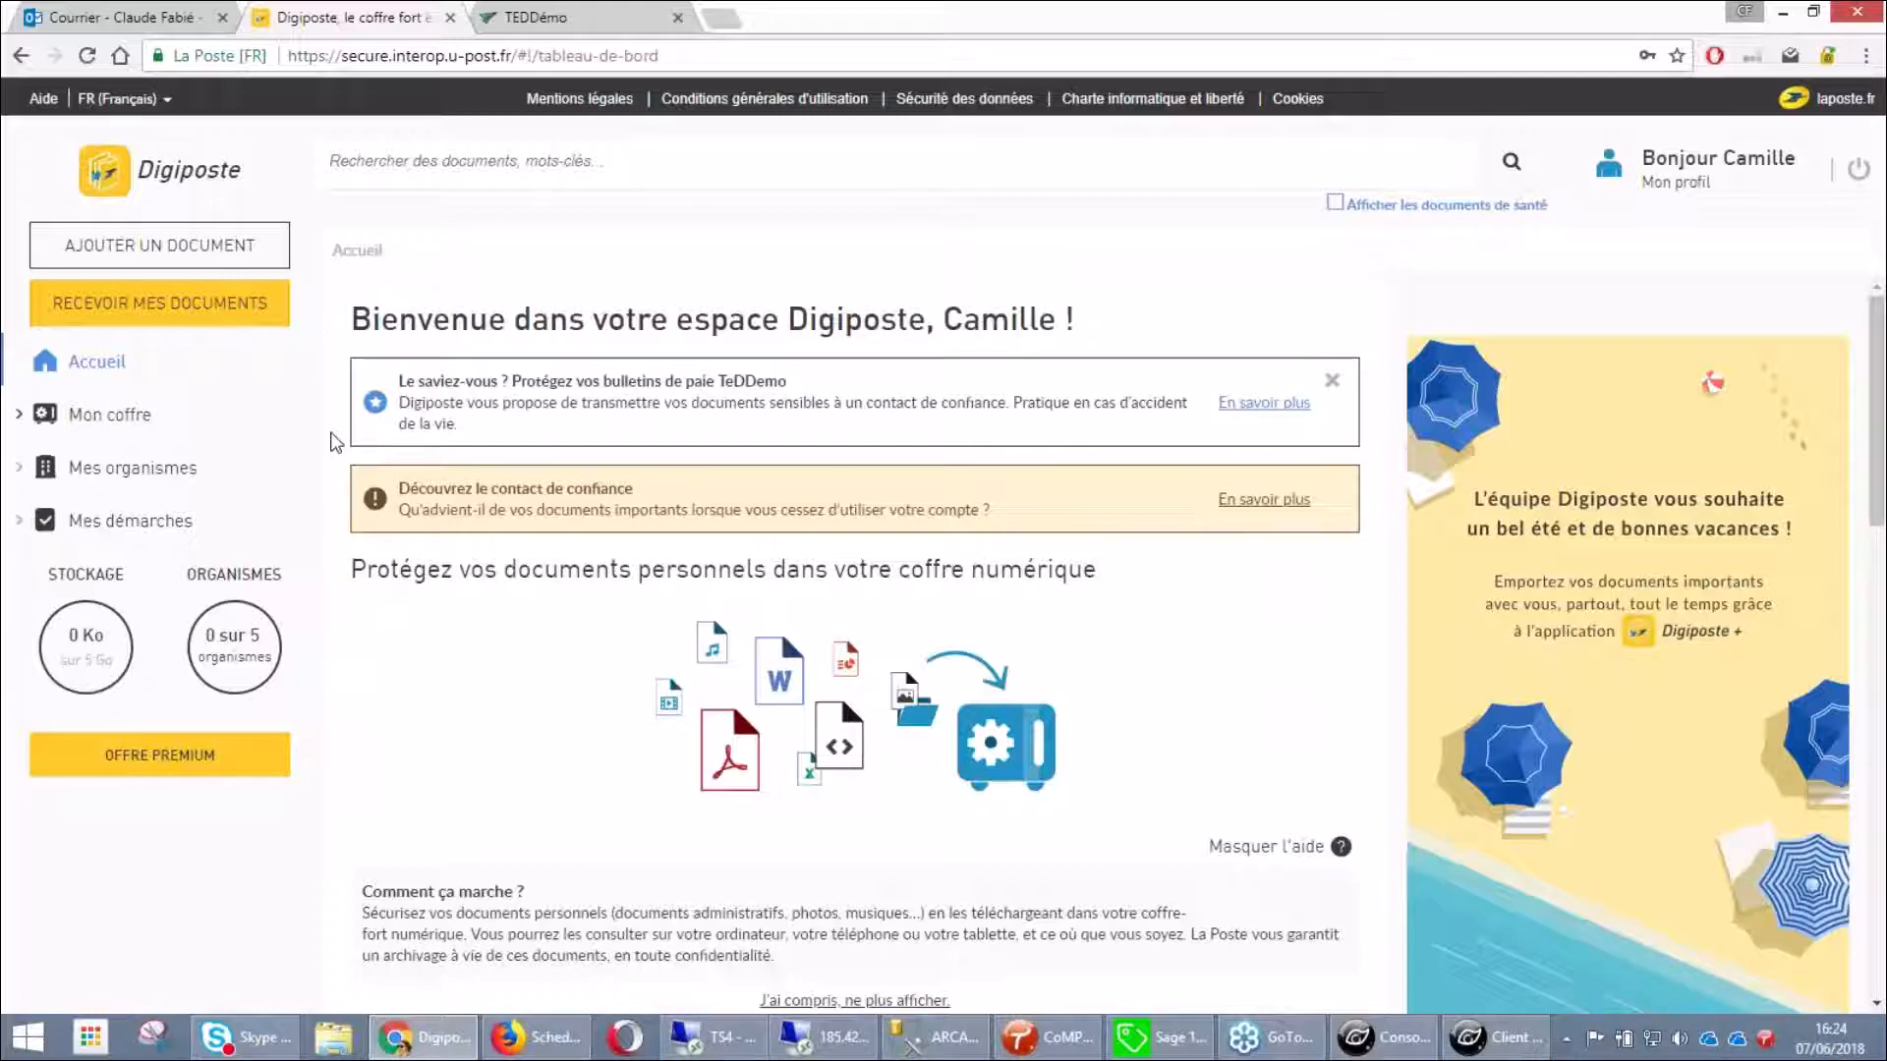
Open the empty TeDDemo - Bulletins de paie folder in Mon coffre, then view Mes organismes
left_click(128, 418)
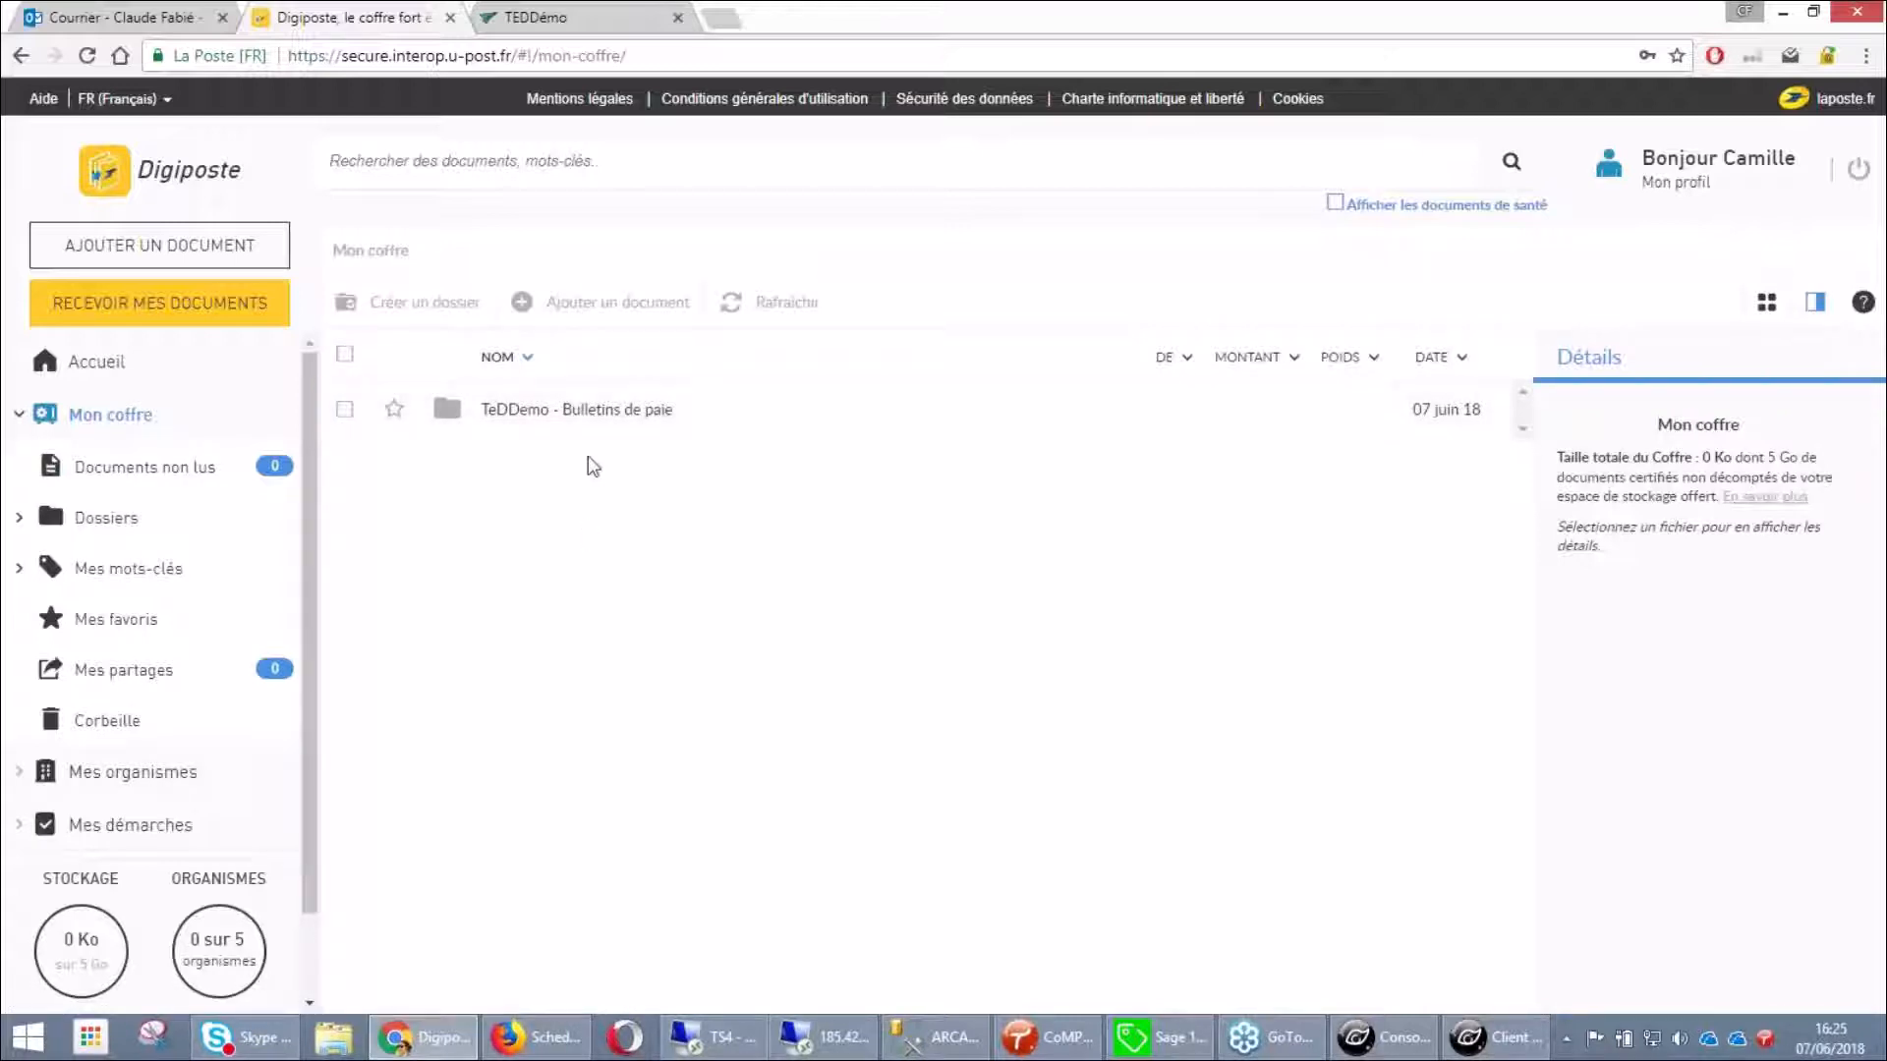
left_click(597, 421)
left_click(597, 420)
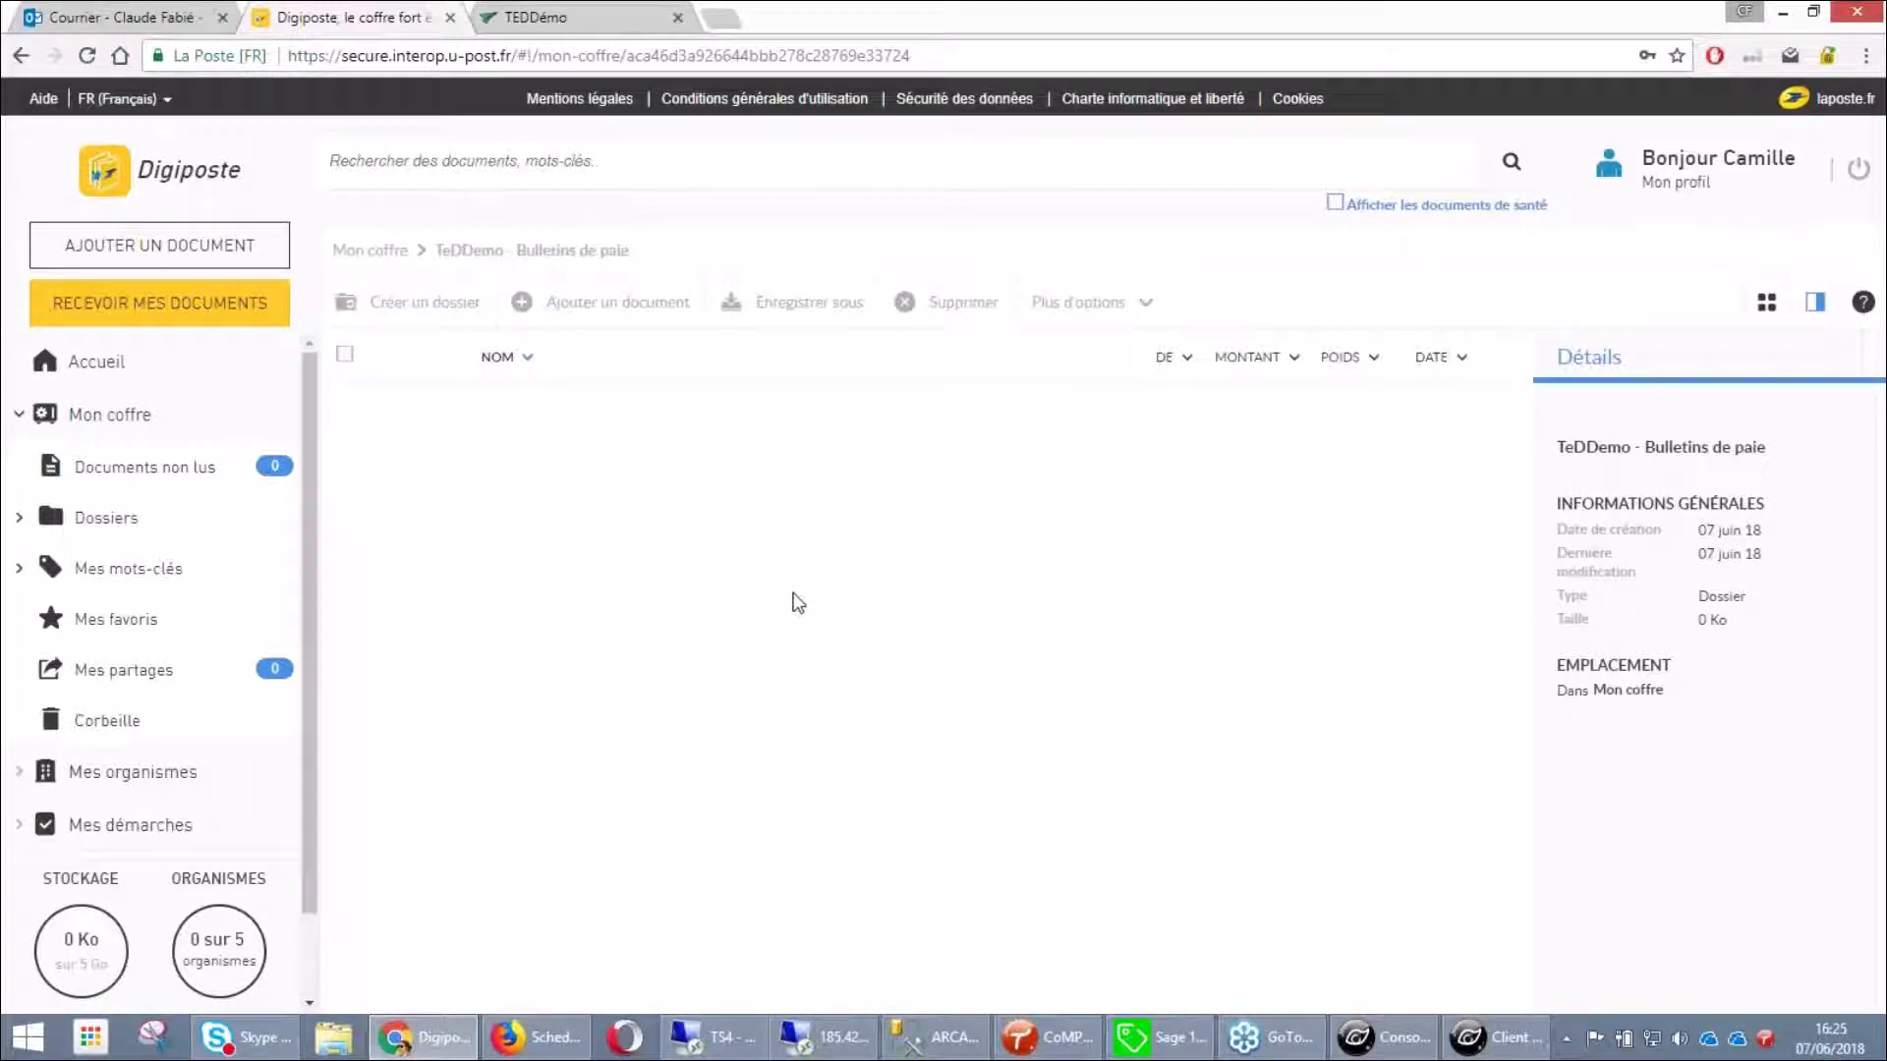
left_click(162, 783)
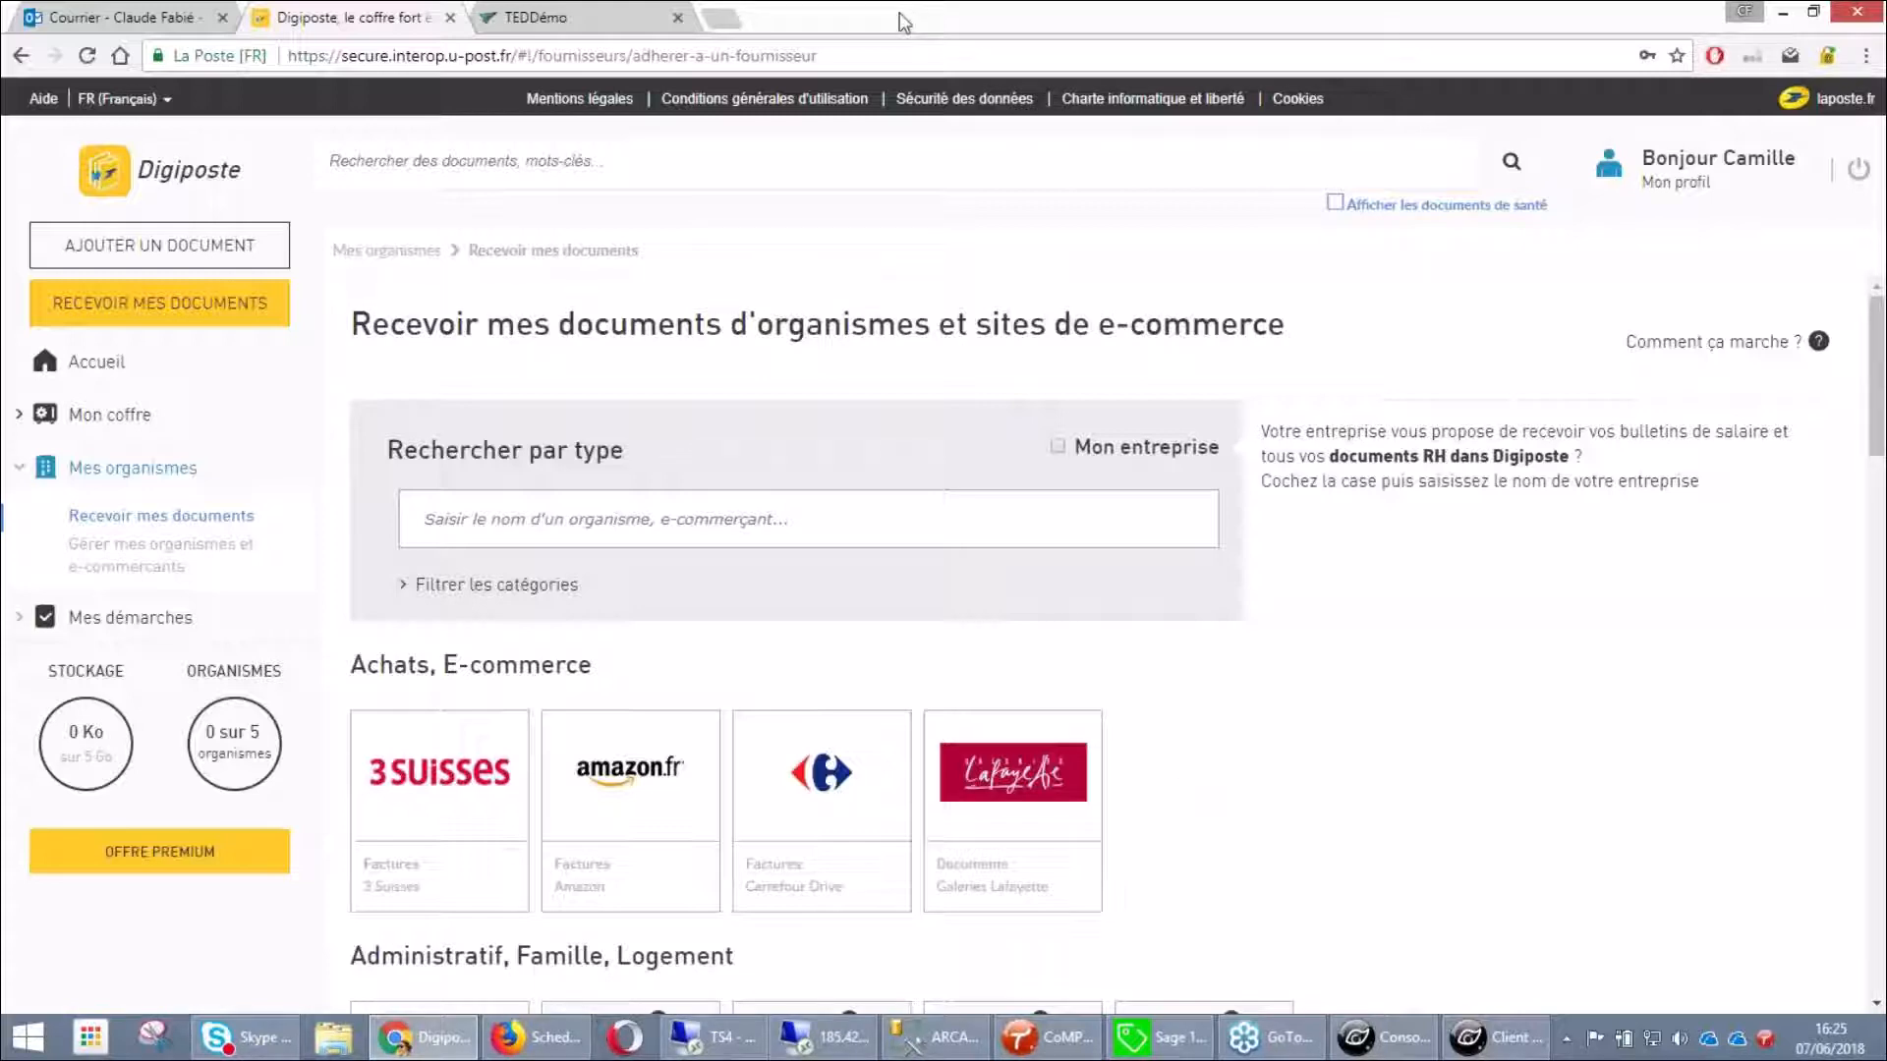
left_click(721, 18)
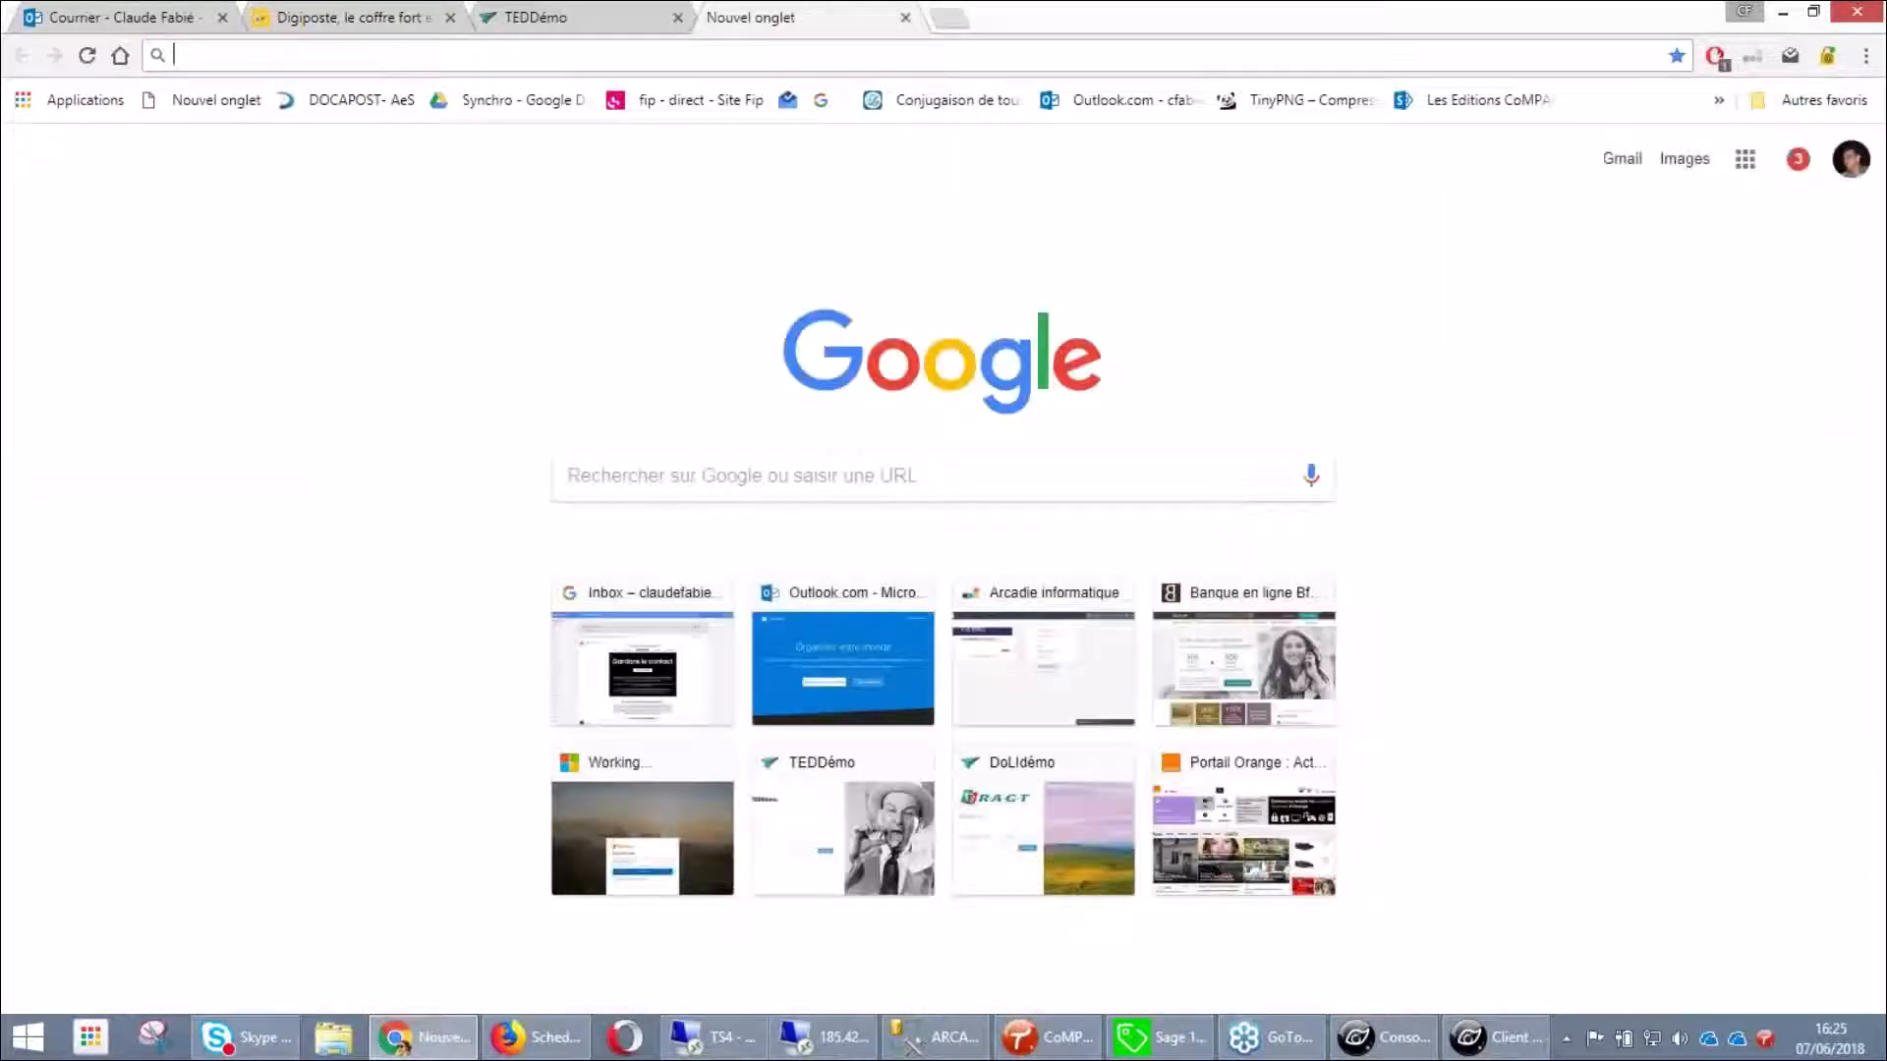
Go to moncompteactivite.gouv.fr and sign in through FranceConnect using La Poste
type("c")
key("BackSpace")
key("BackSpace")
type("moncompteactivite.gouv.fr")
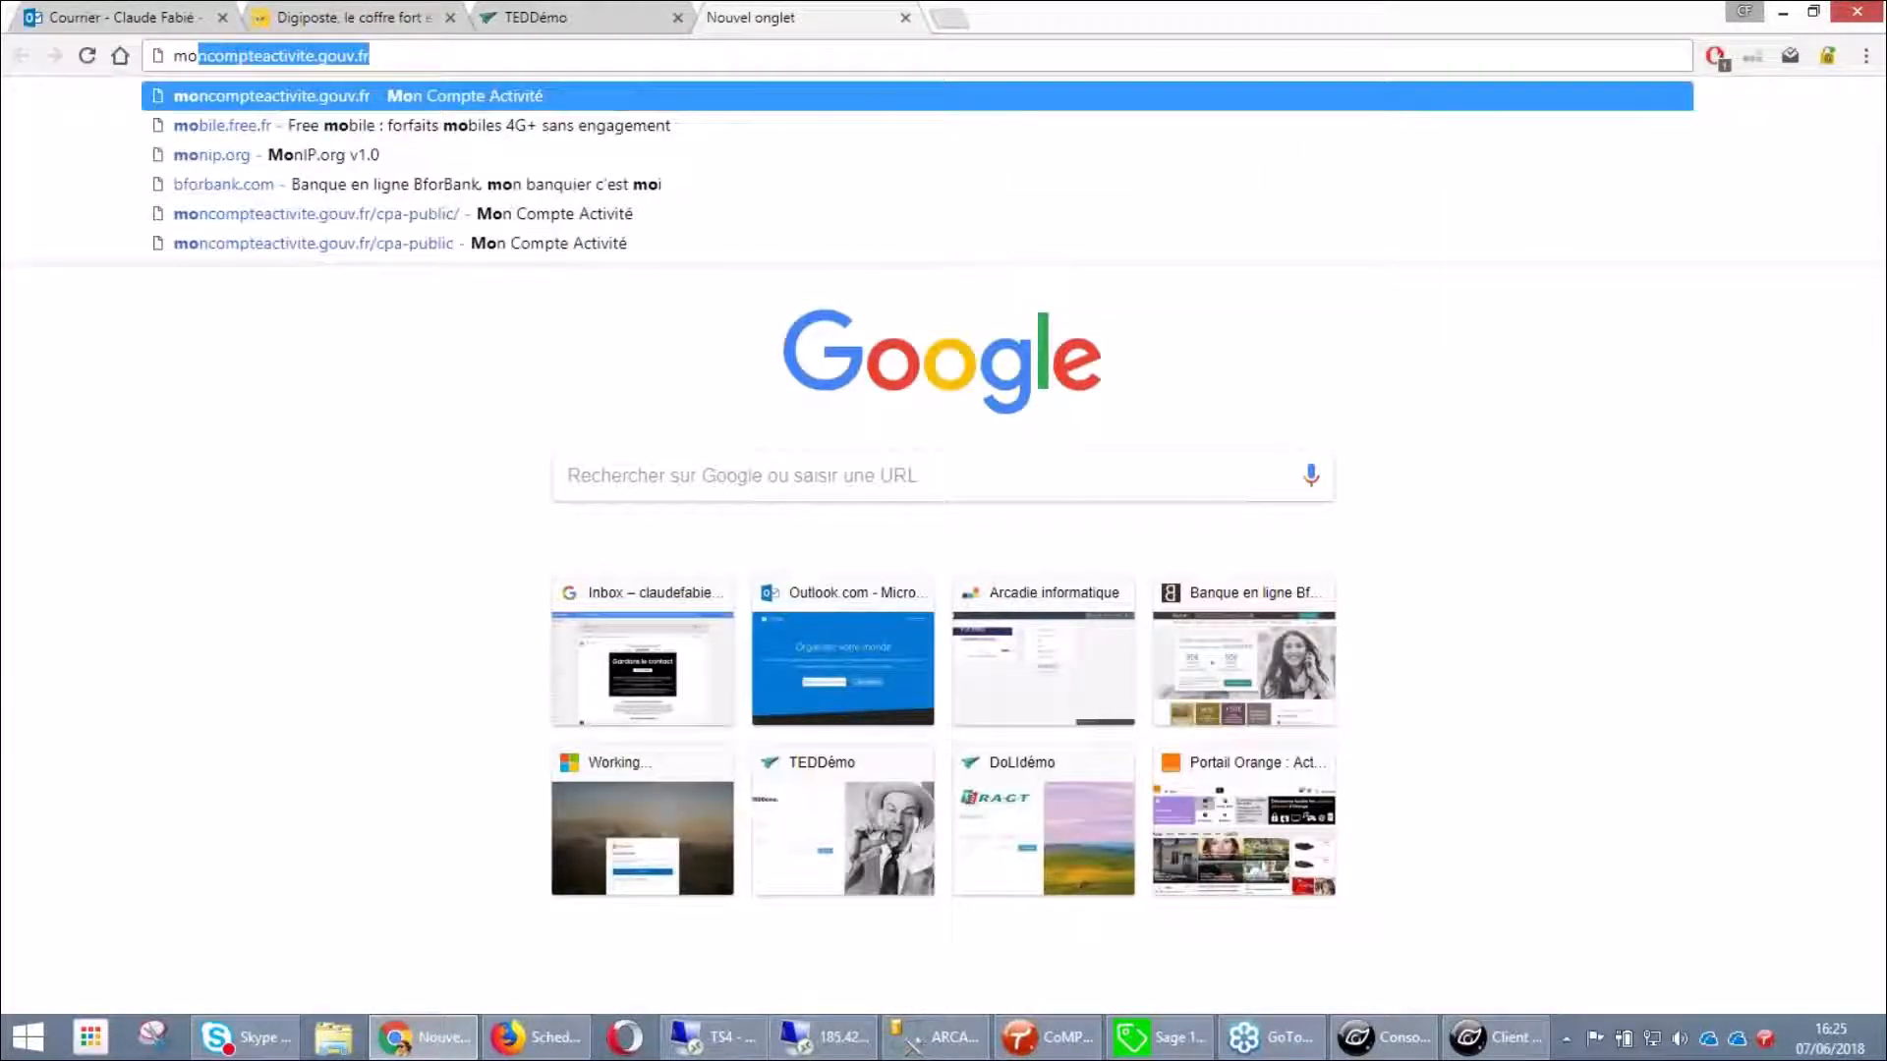
key("Return")
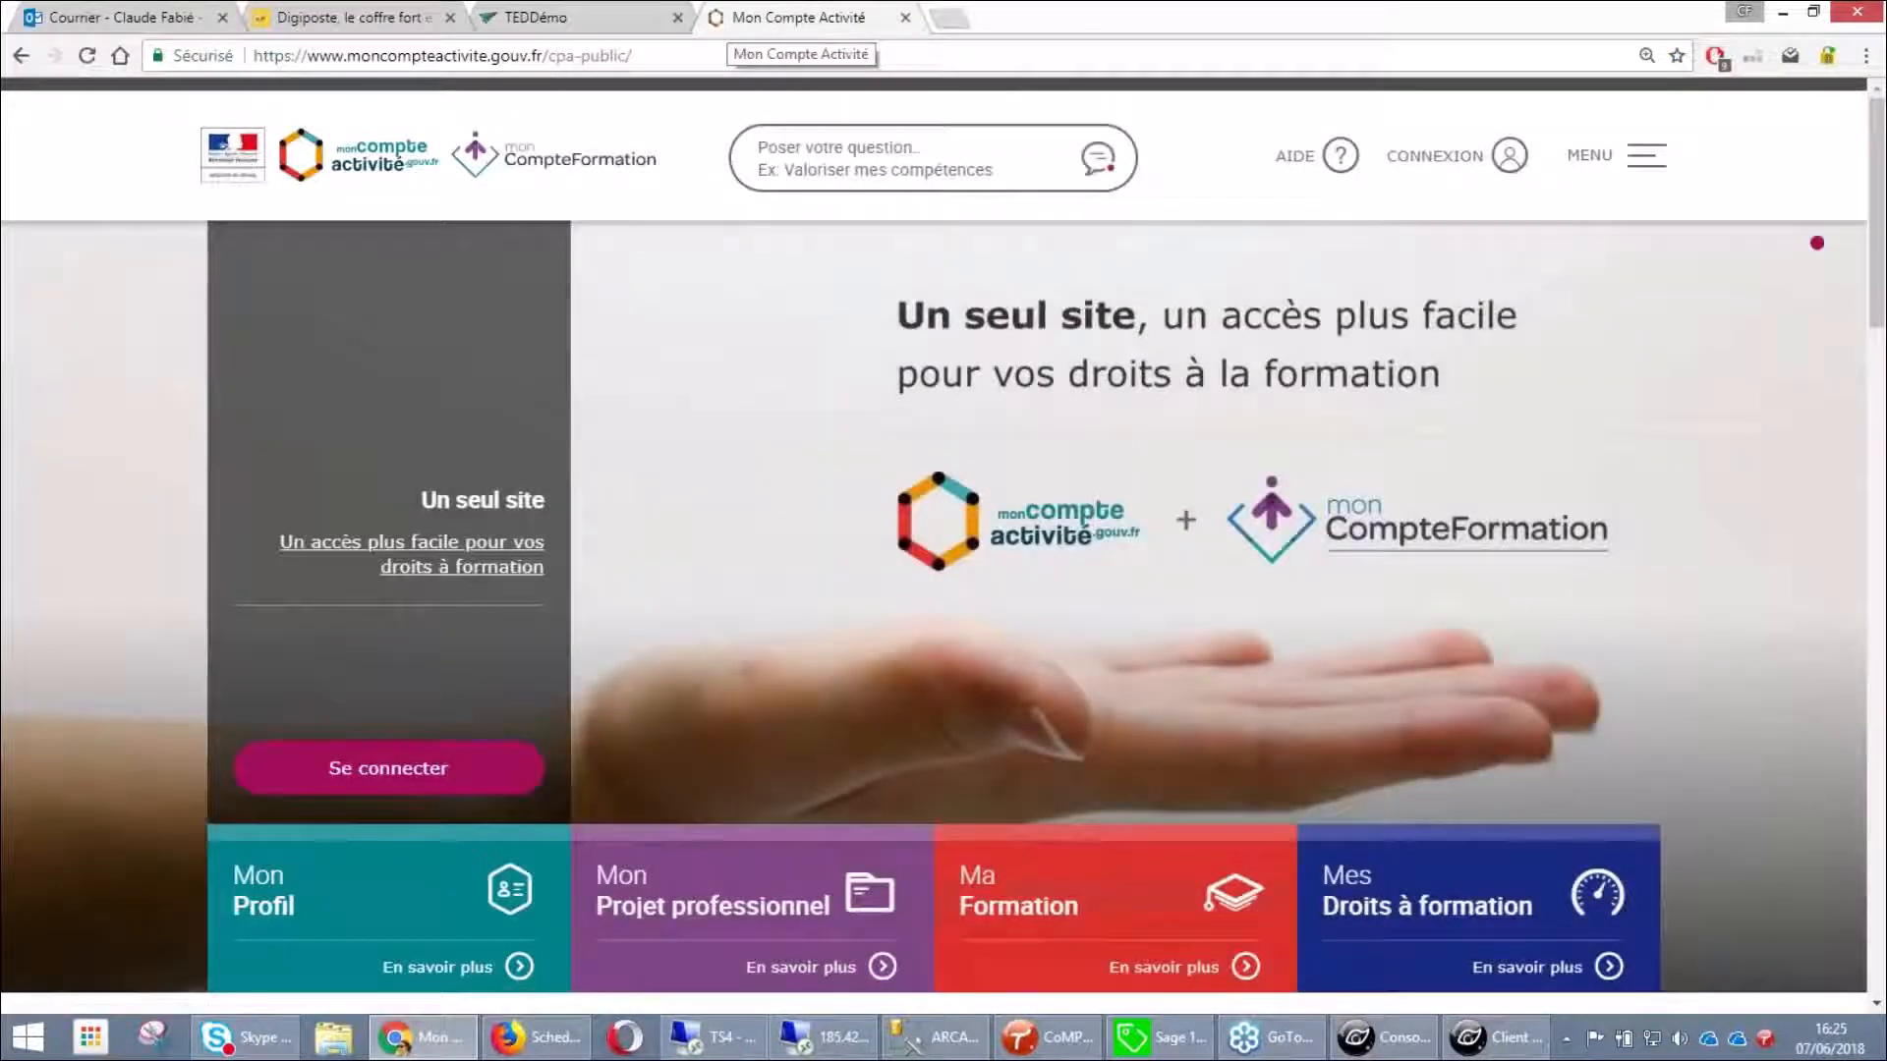
left_click(1434, 155)
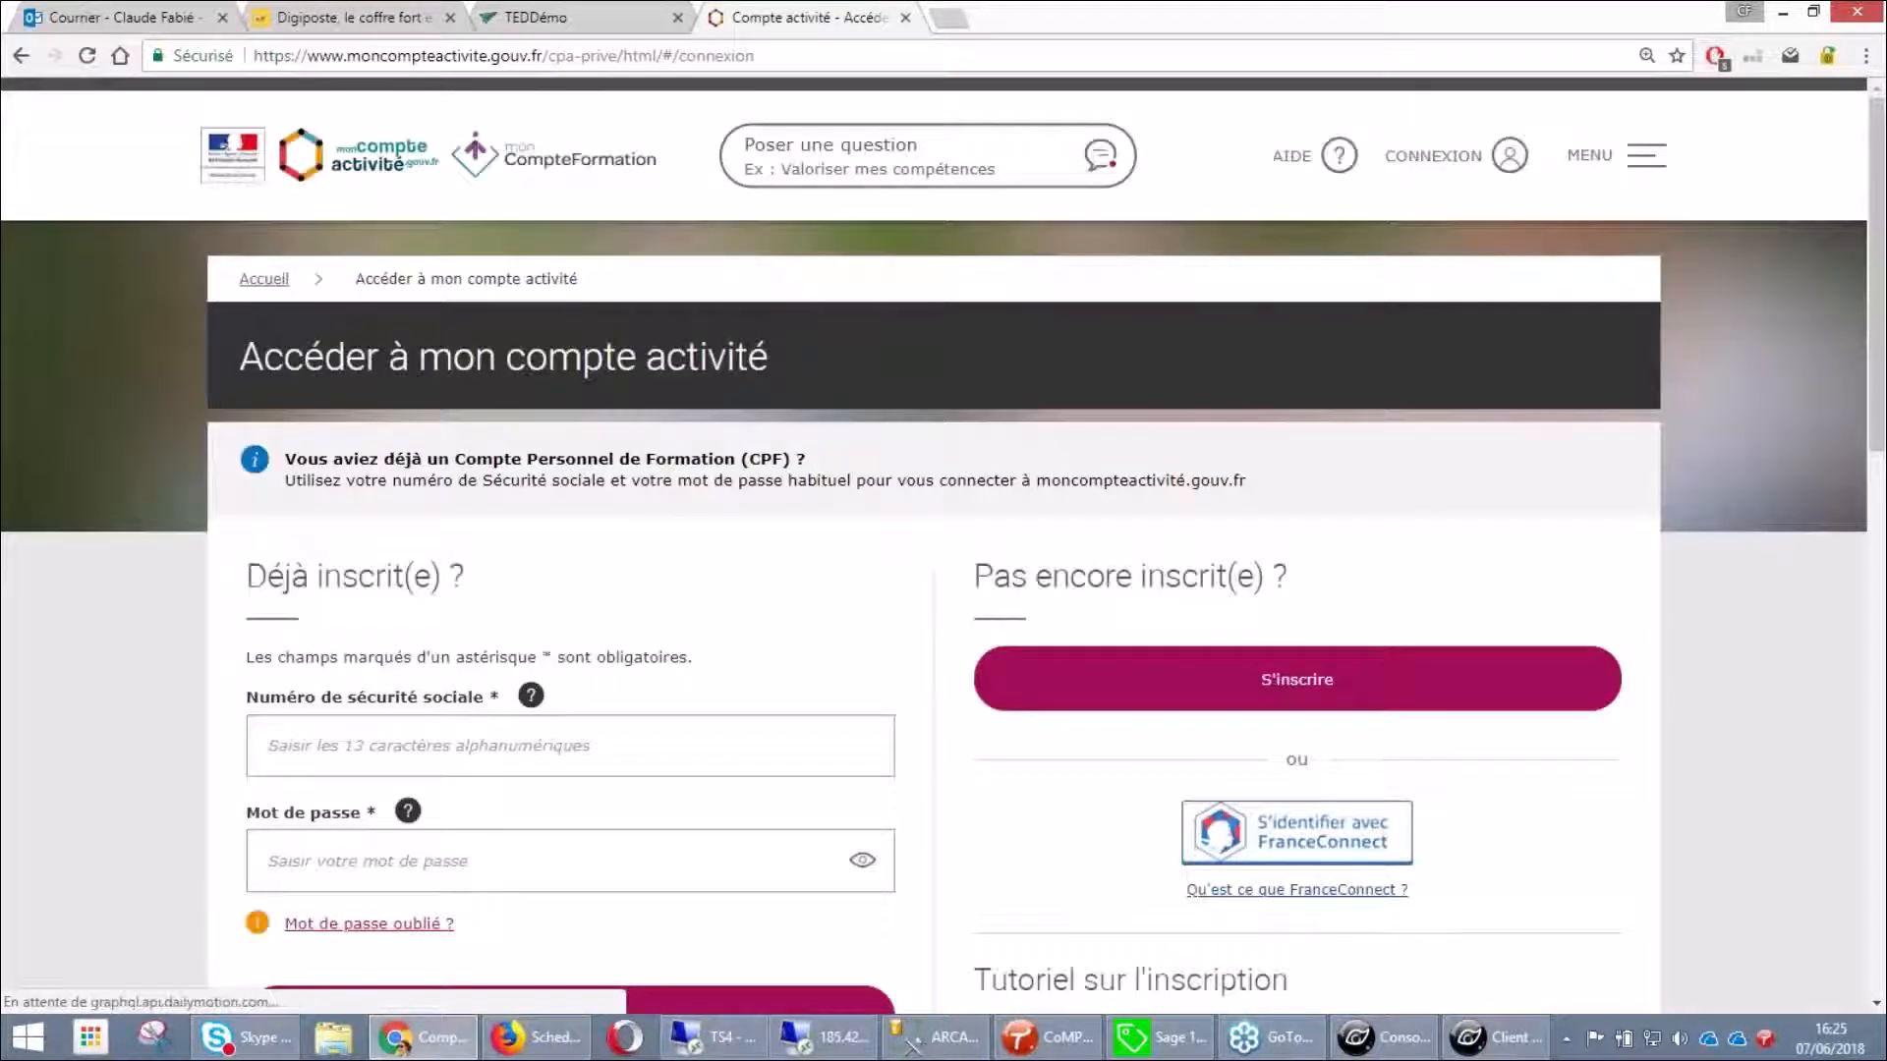
left_click(1315, 844)
left_click(1080, 596)
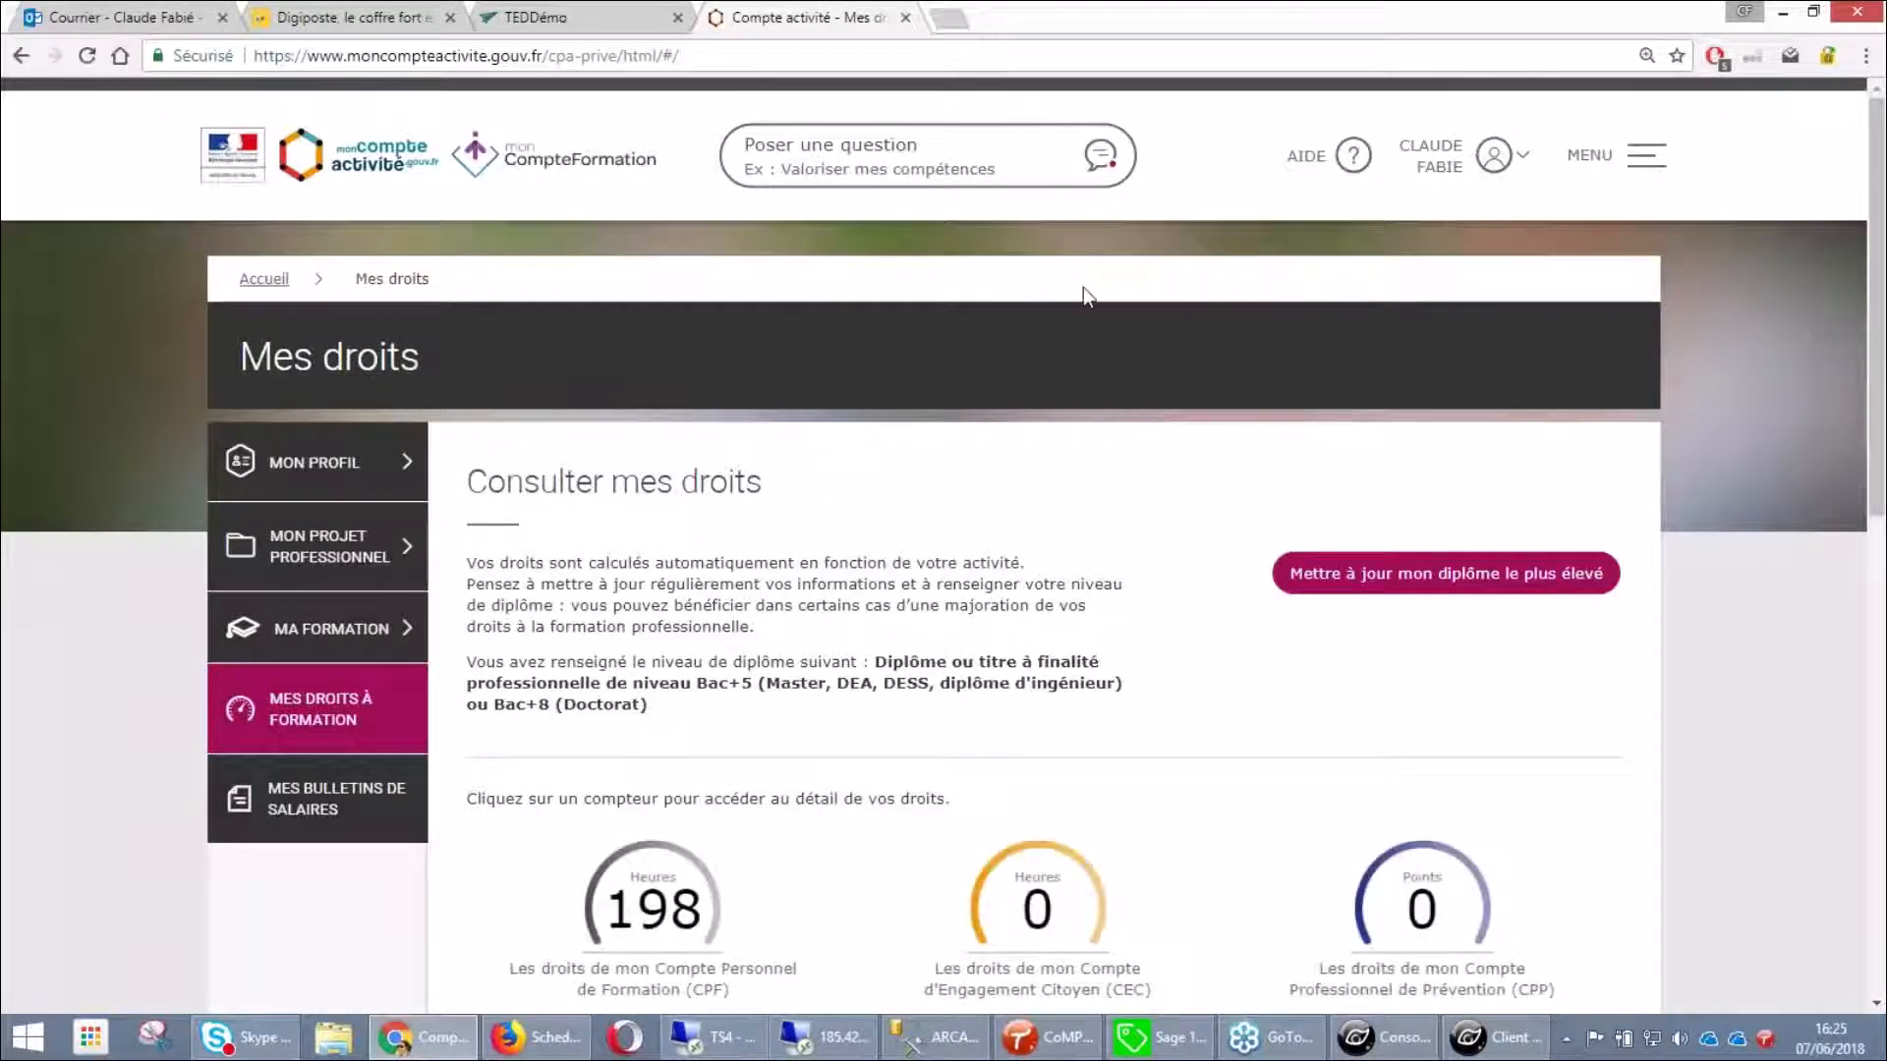
Open Mes bulletins de salaire and set the start period to 02/2017
left_click(309, 823)
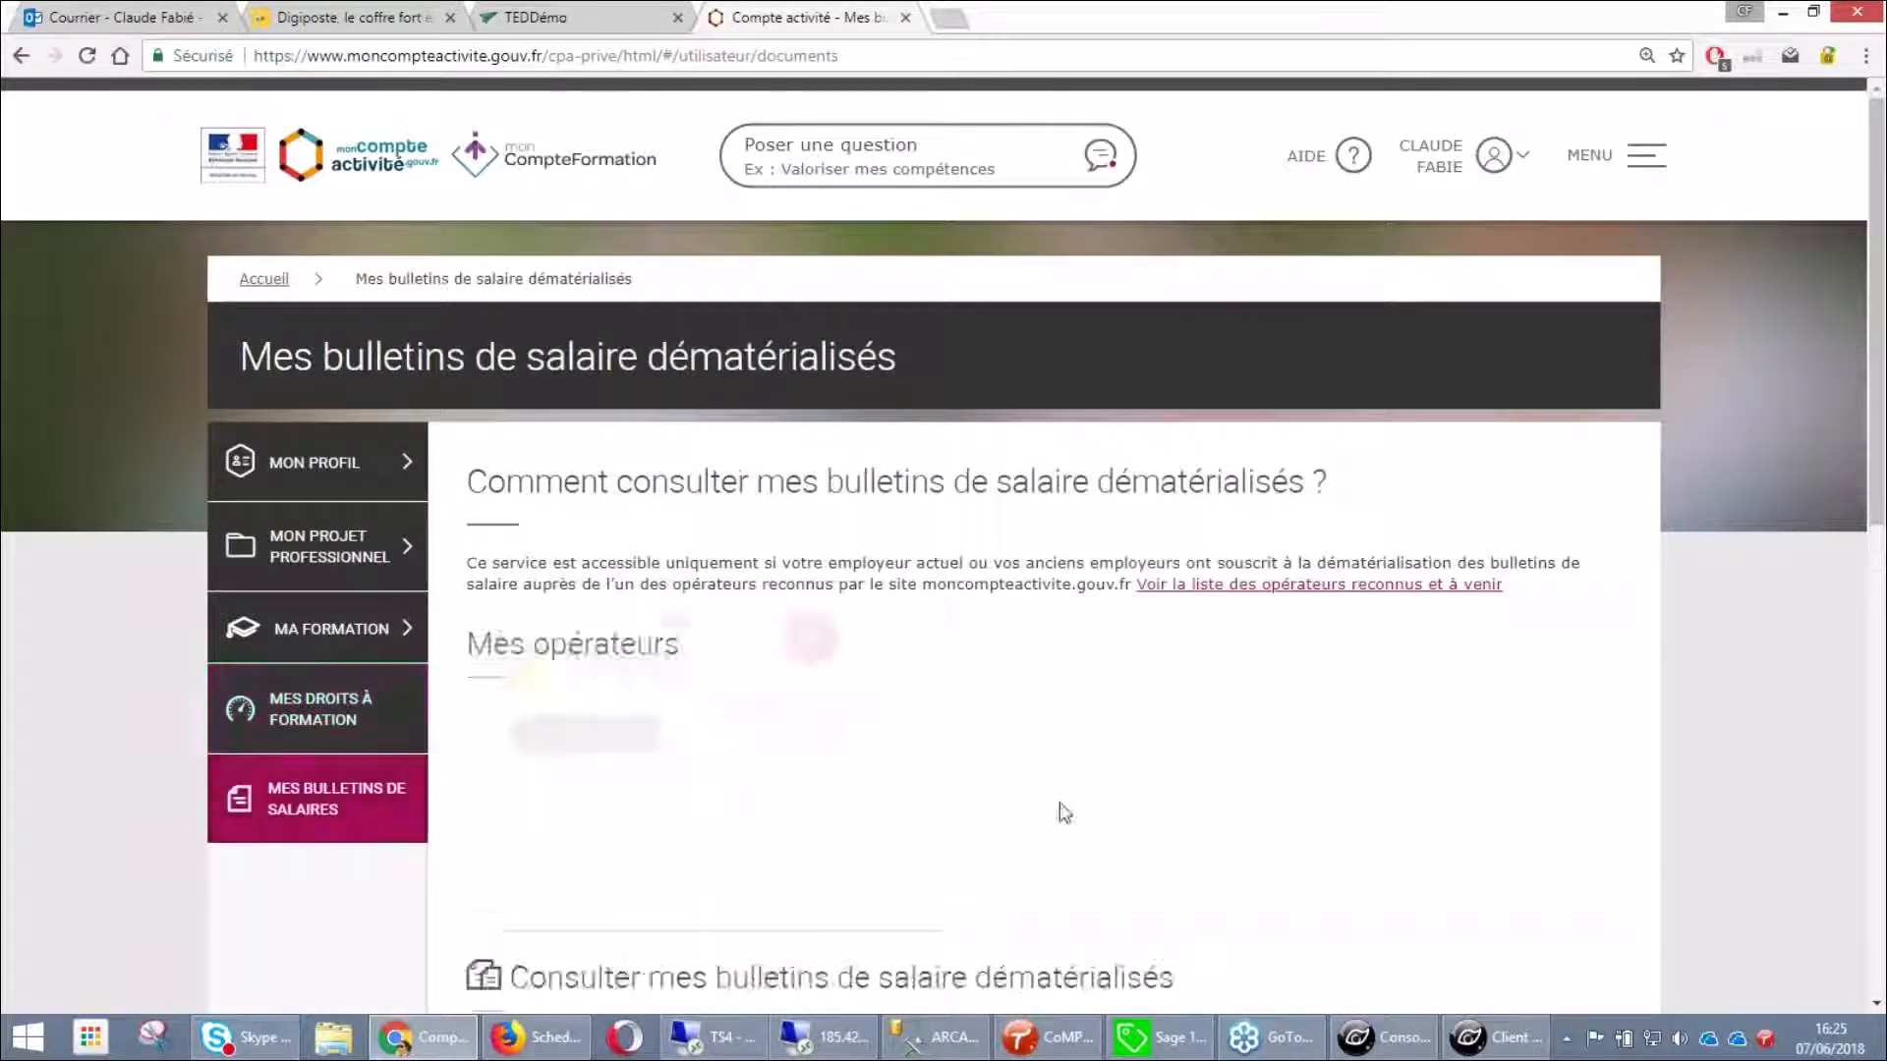
scroll(594, 539, "down", 1)
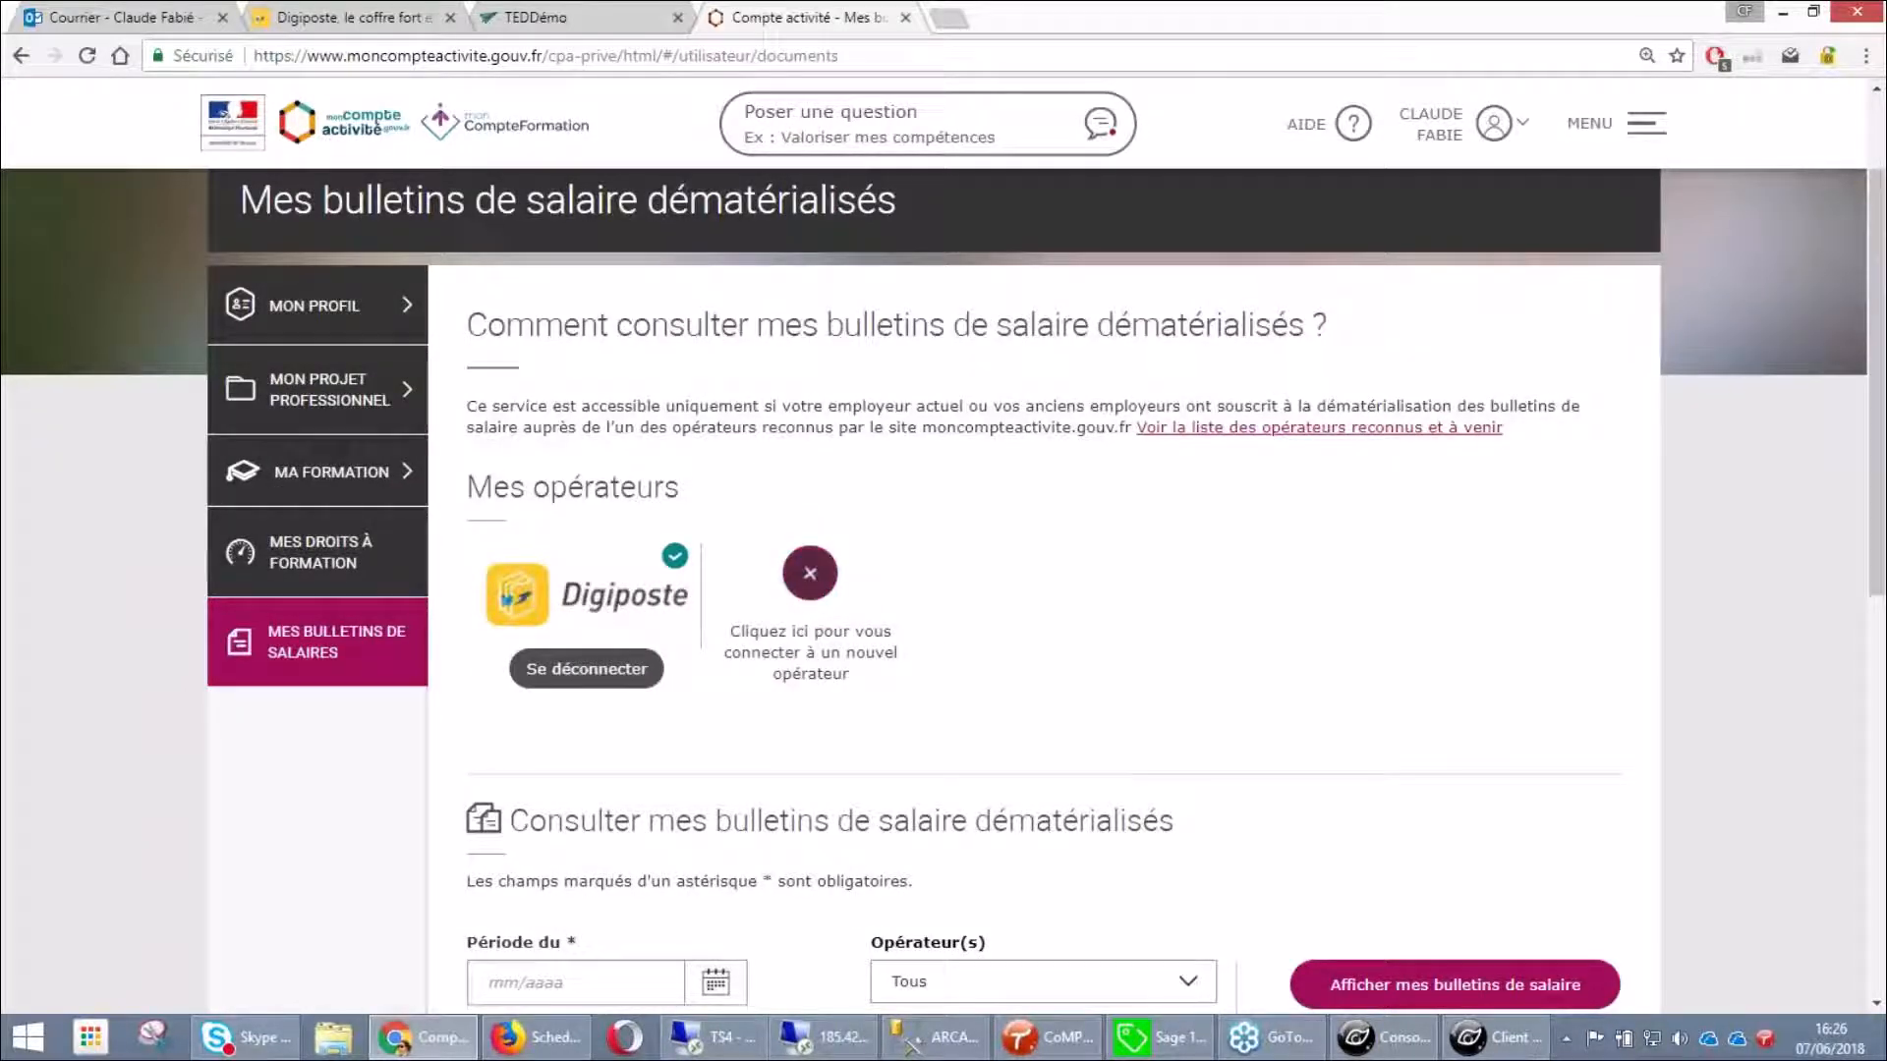
scroll(643, 766, "down", 2)
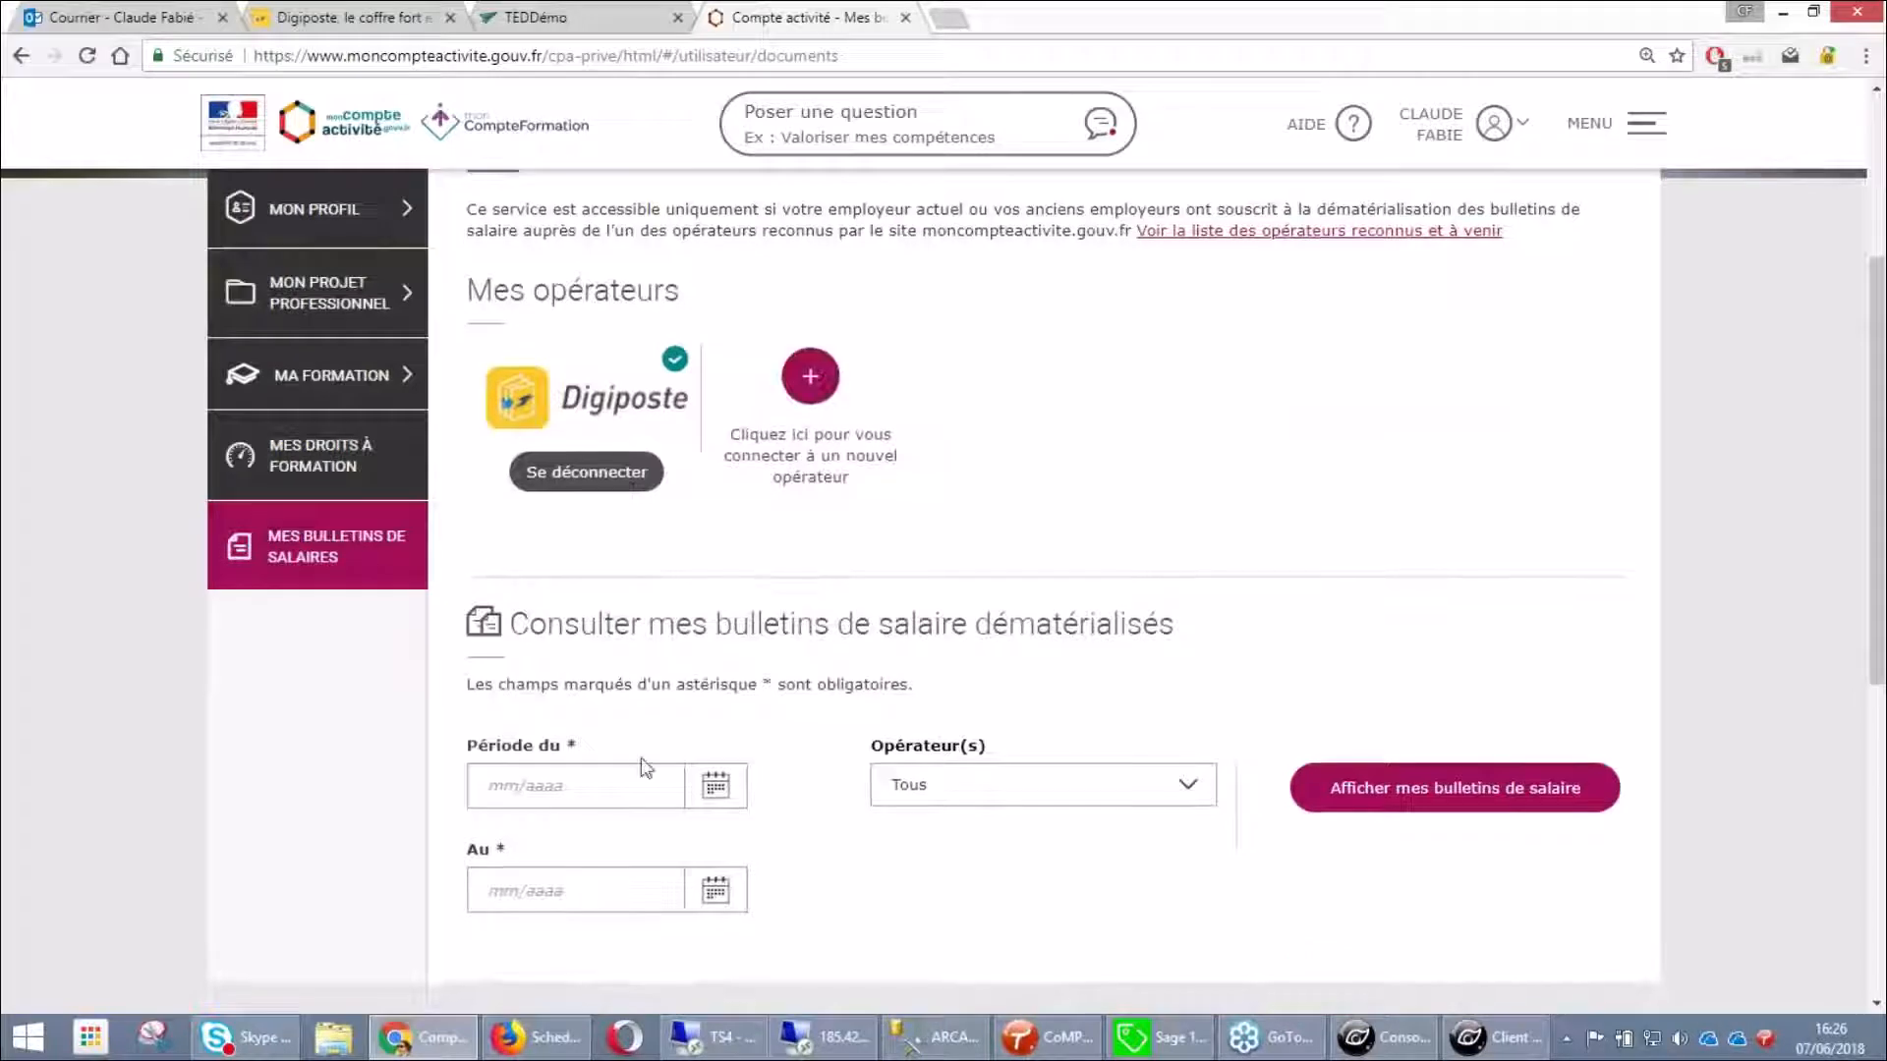
left_click(540, 786)
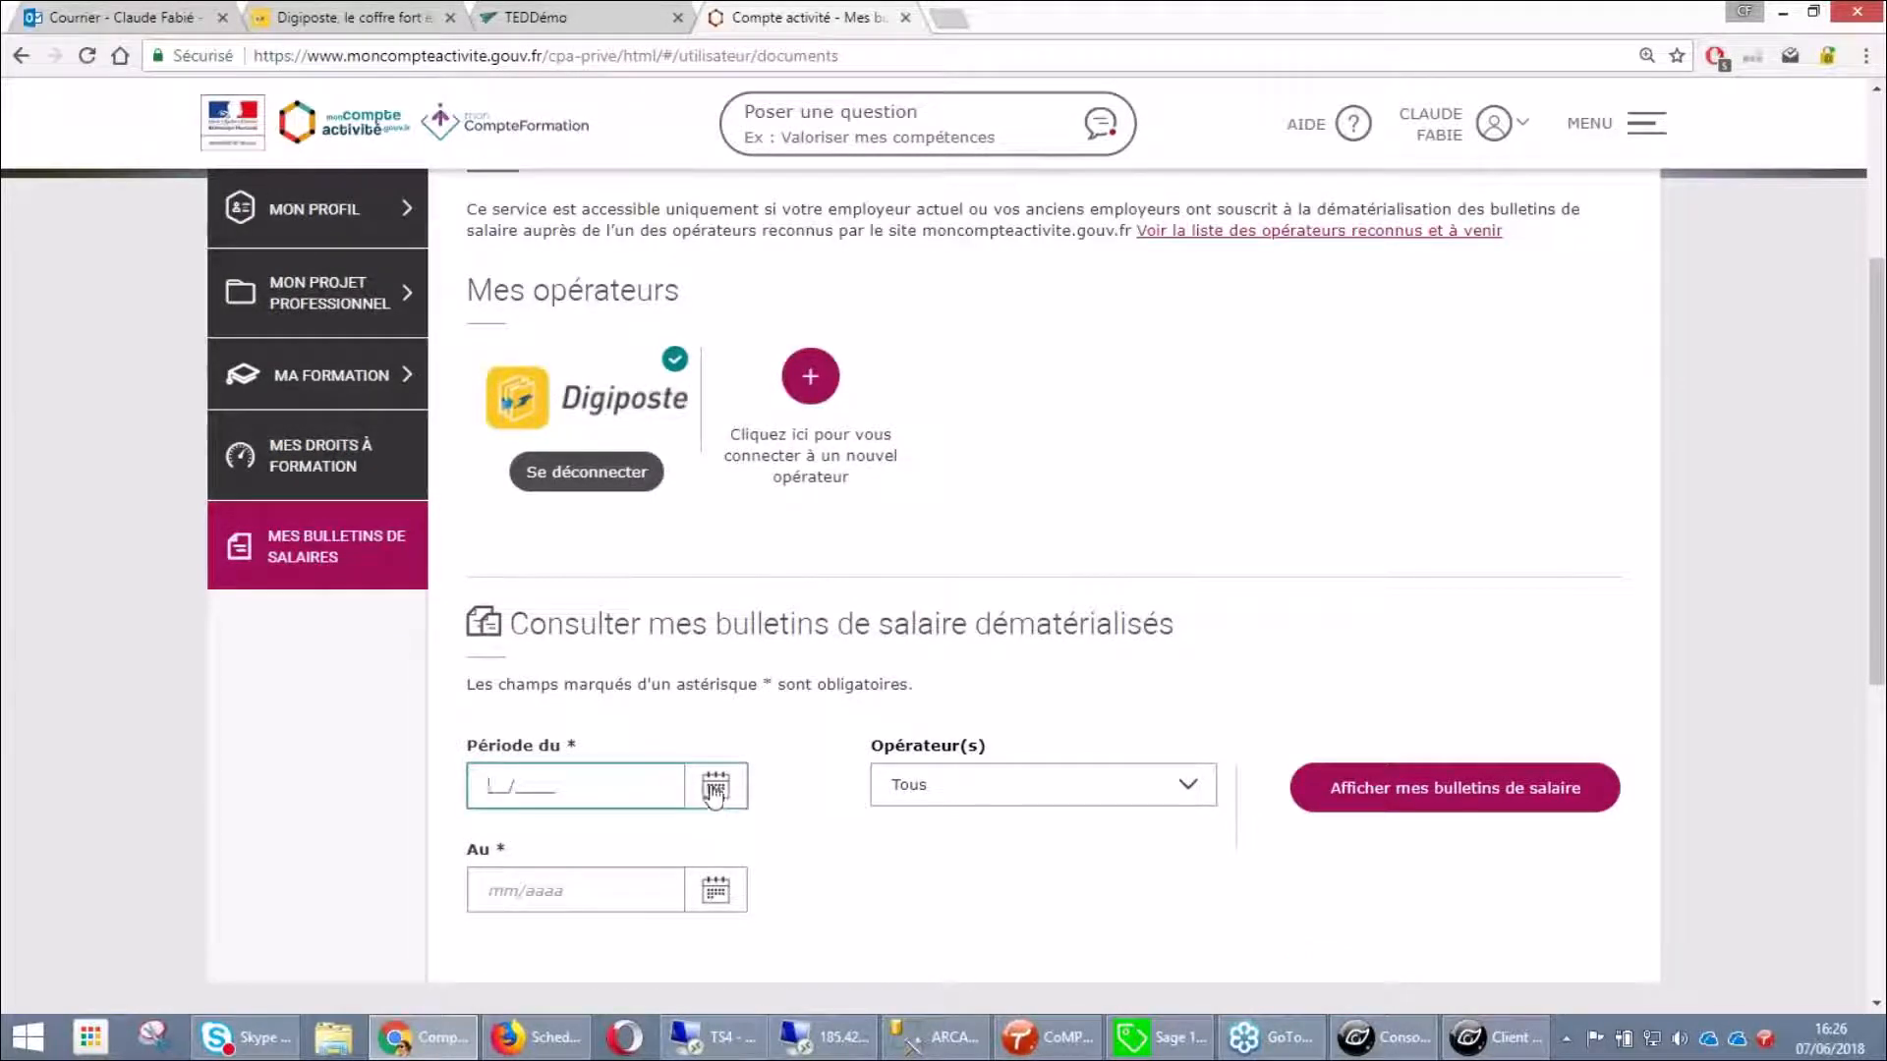
left_click(715, 794)
left_click(493, 783)
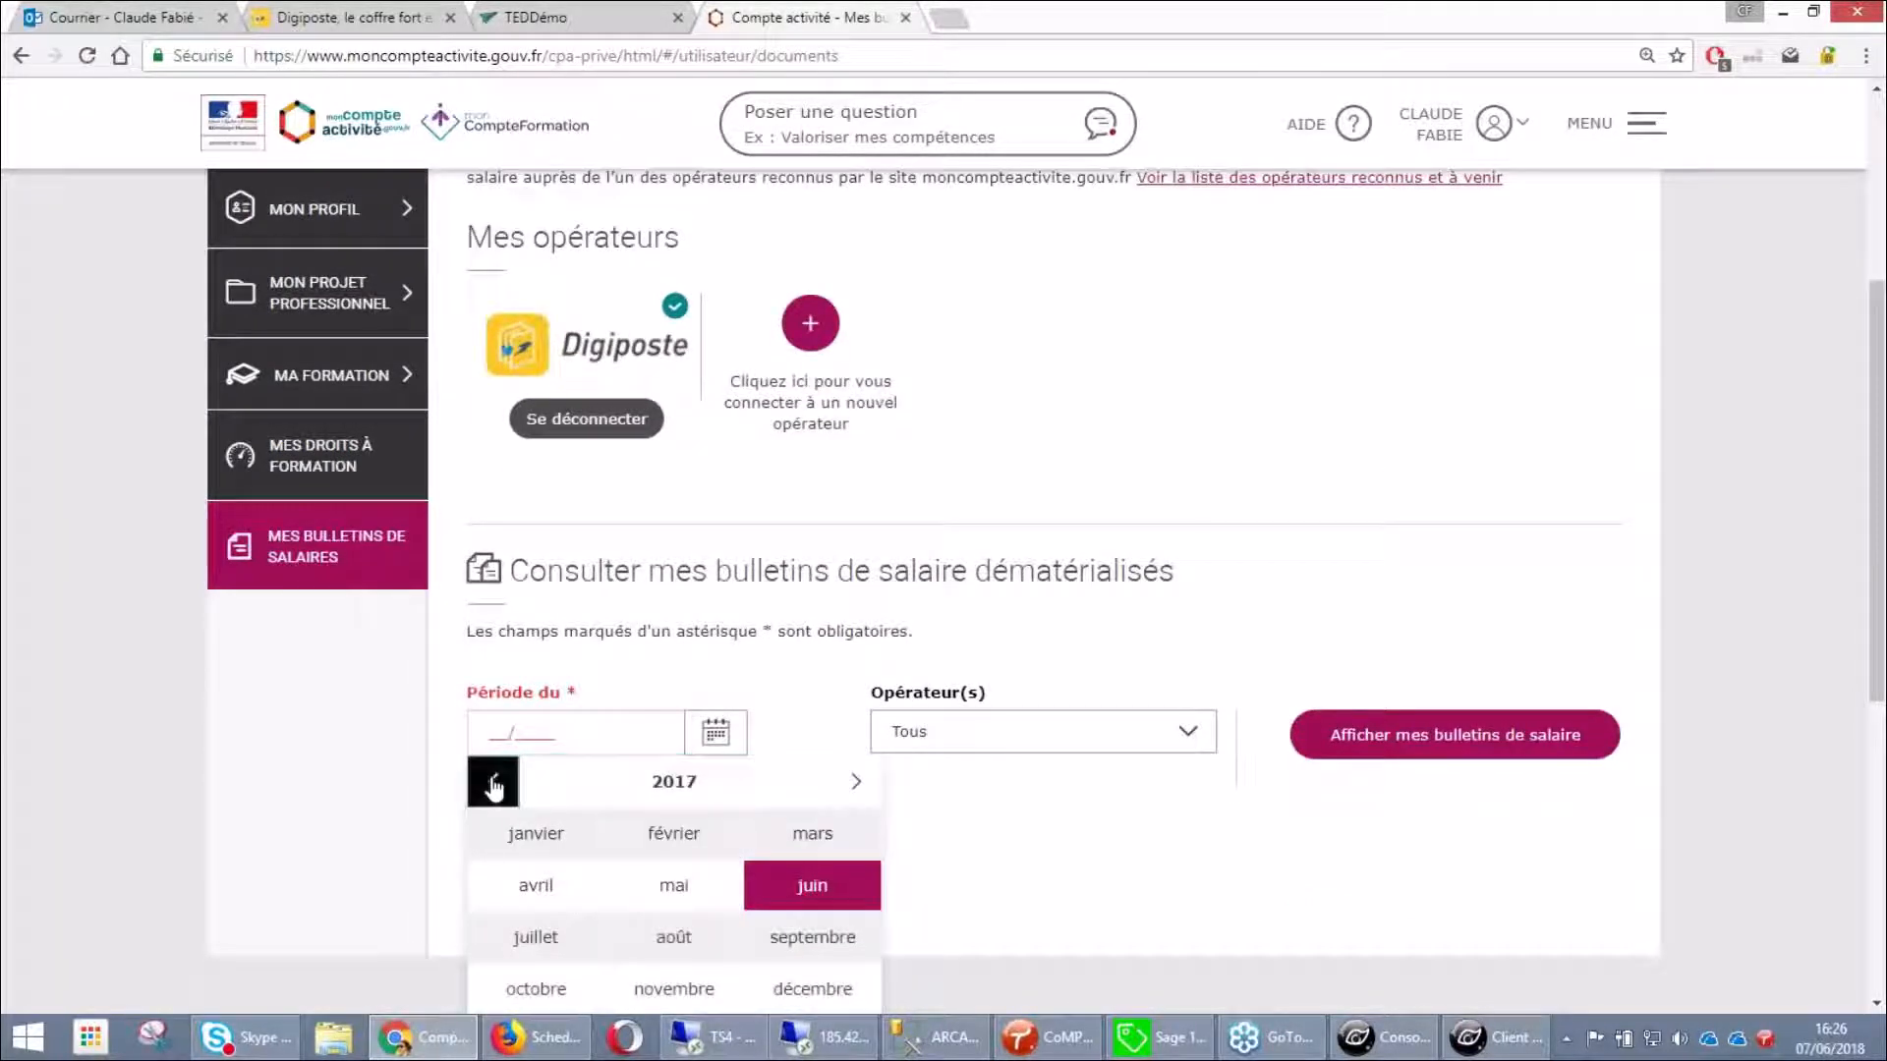
left_click(673, 834)
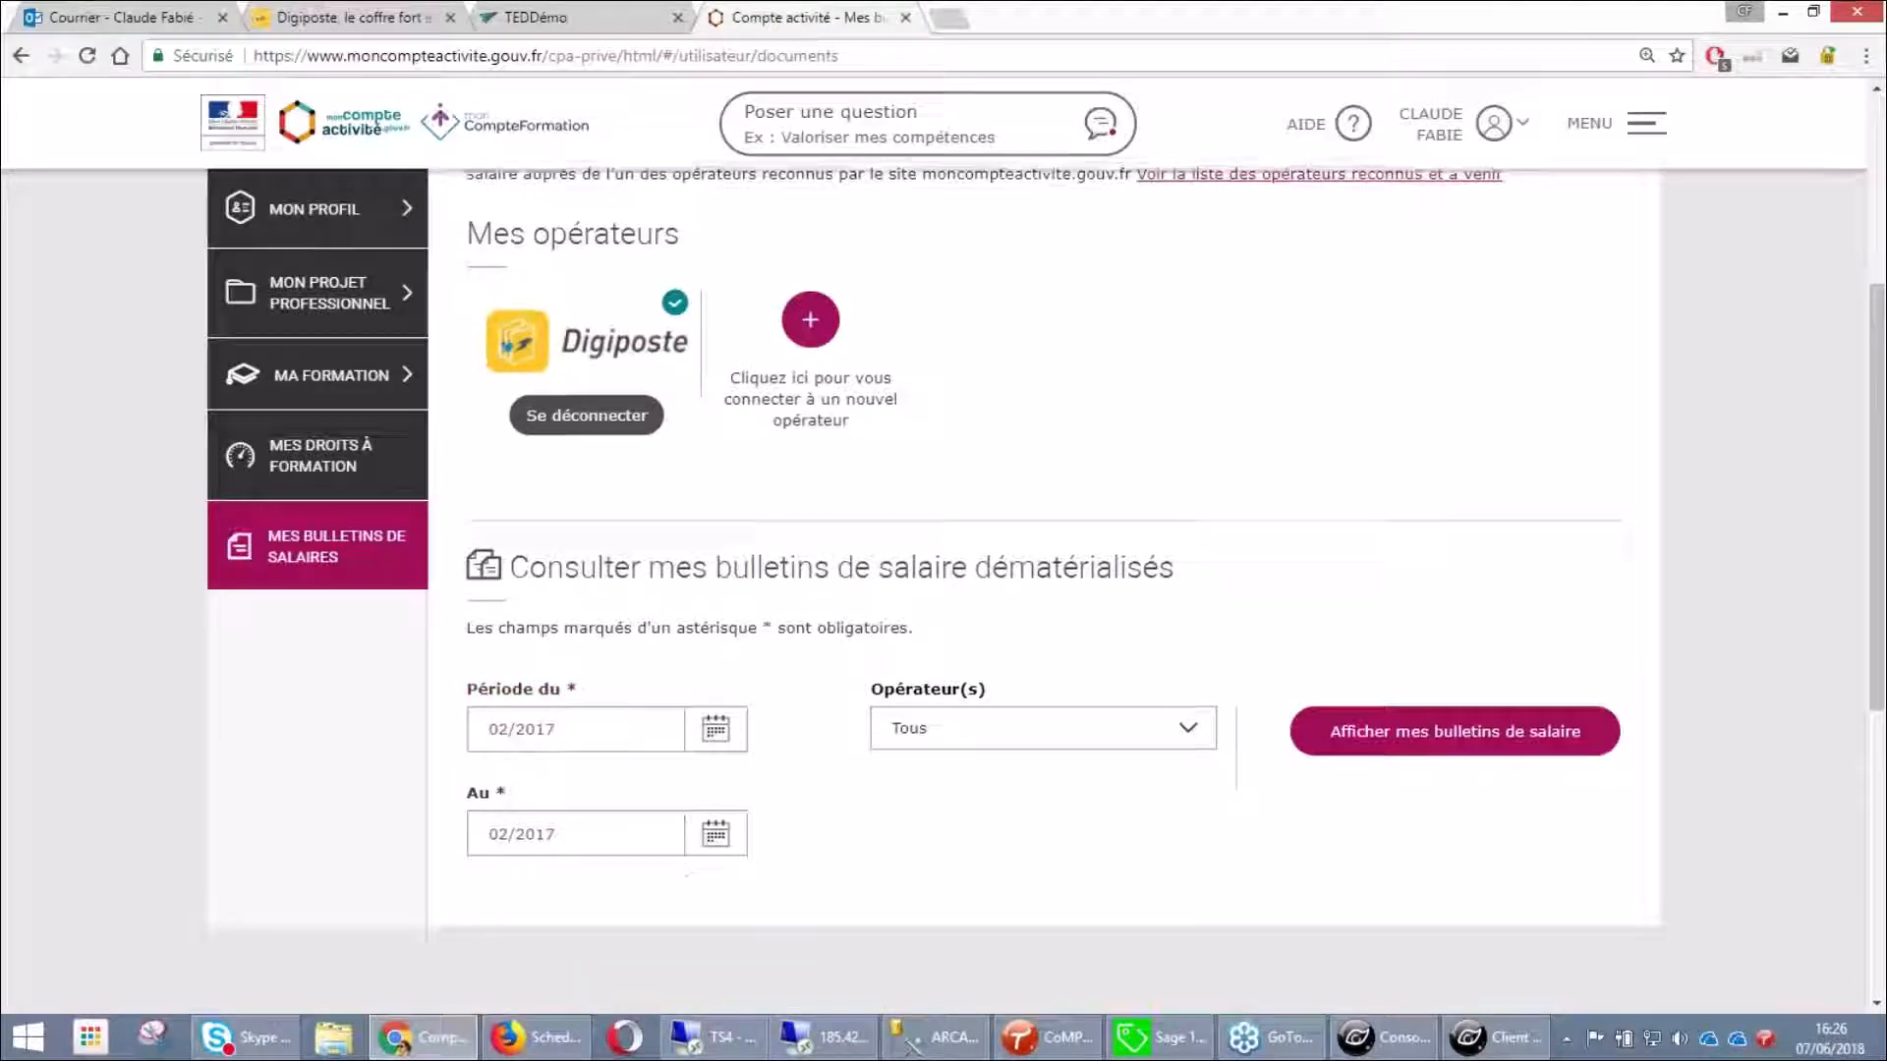
Set the end period to 12/2017 and display the four Arcadie Informatique Digiposte payslips
scroll(619, 723, "down", 1)
left_click(620, 723)
left_click(718, 722)
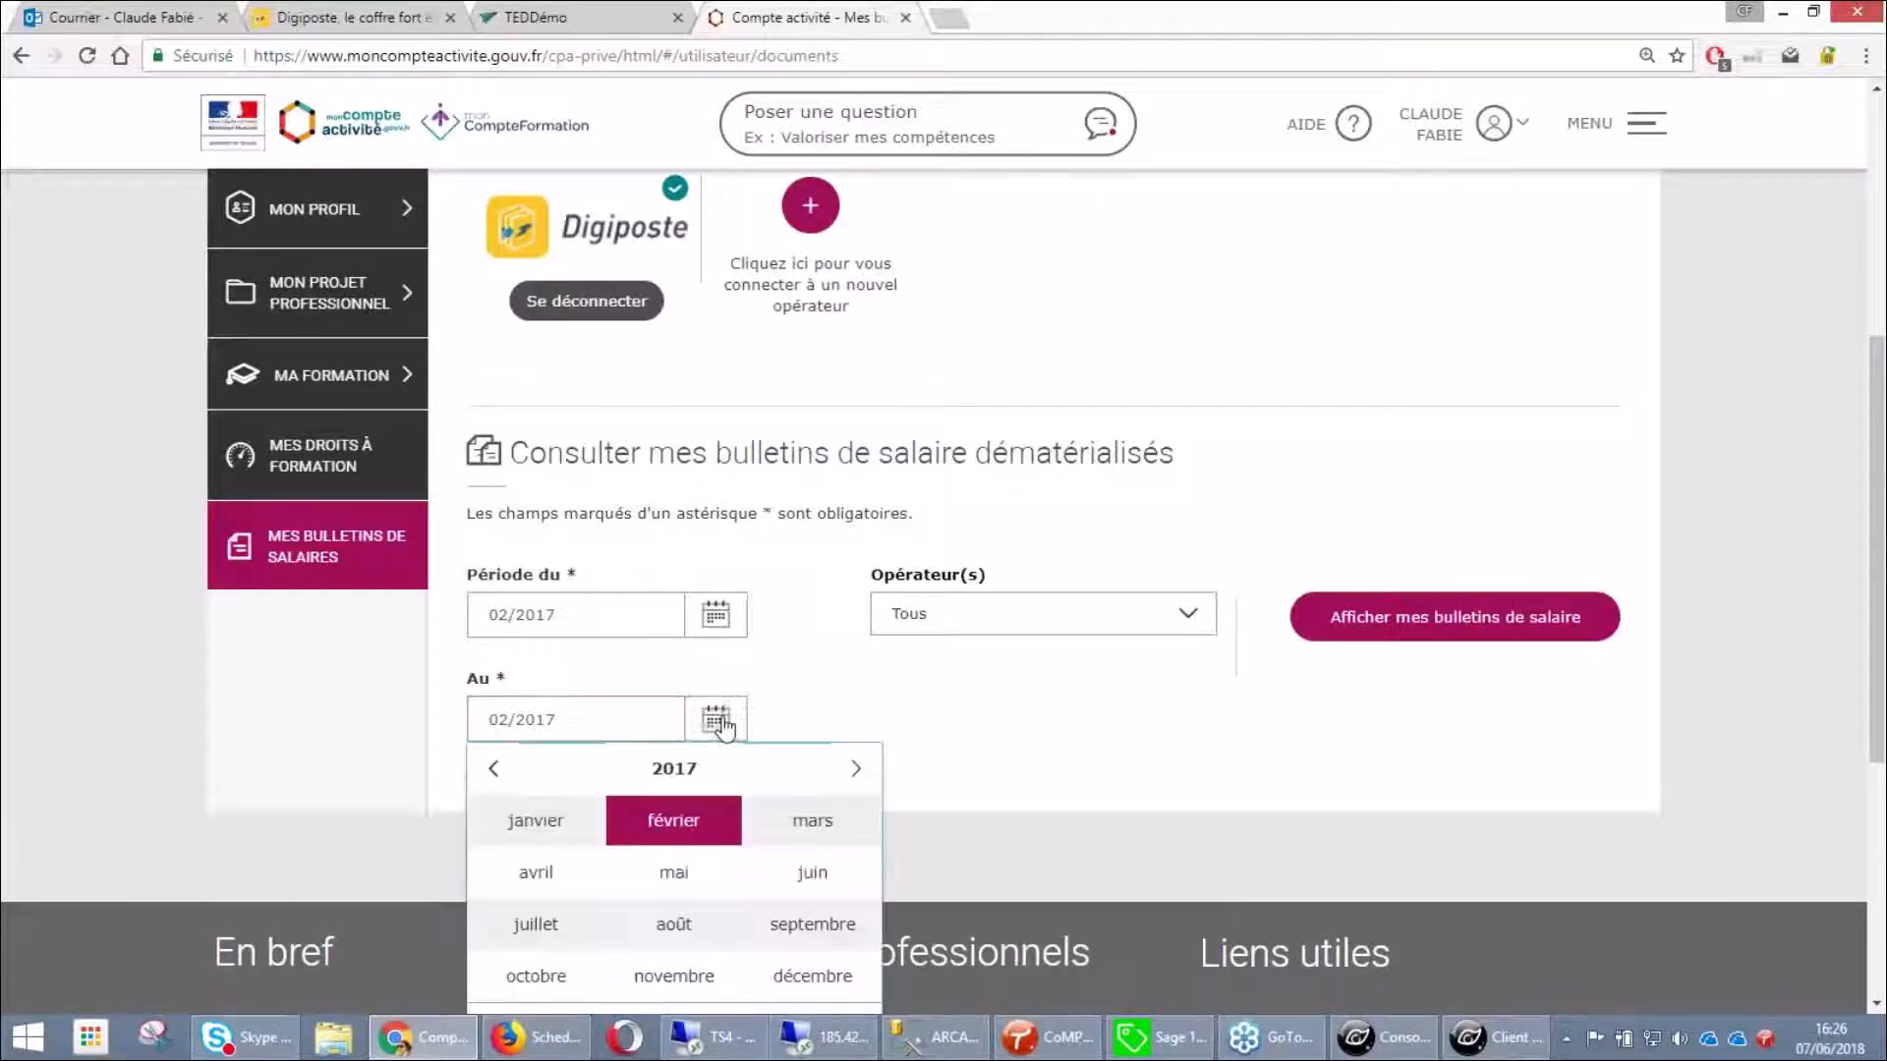
scroll(786, 884, "down", 2)
left_click(809, 779)
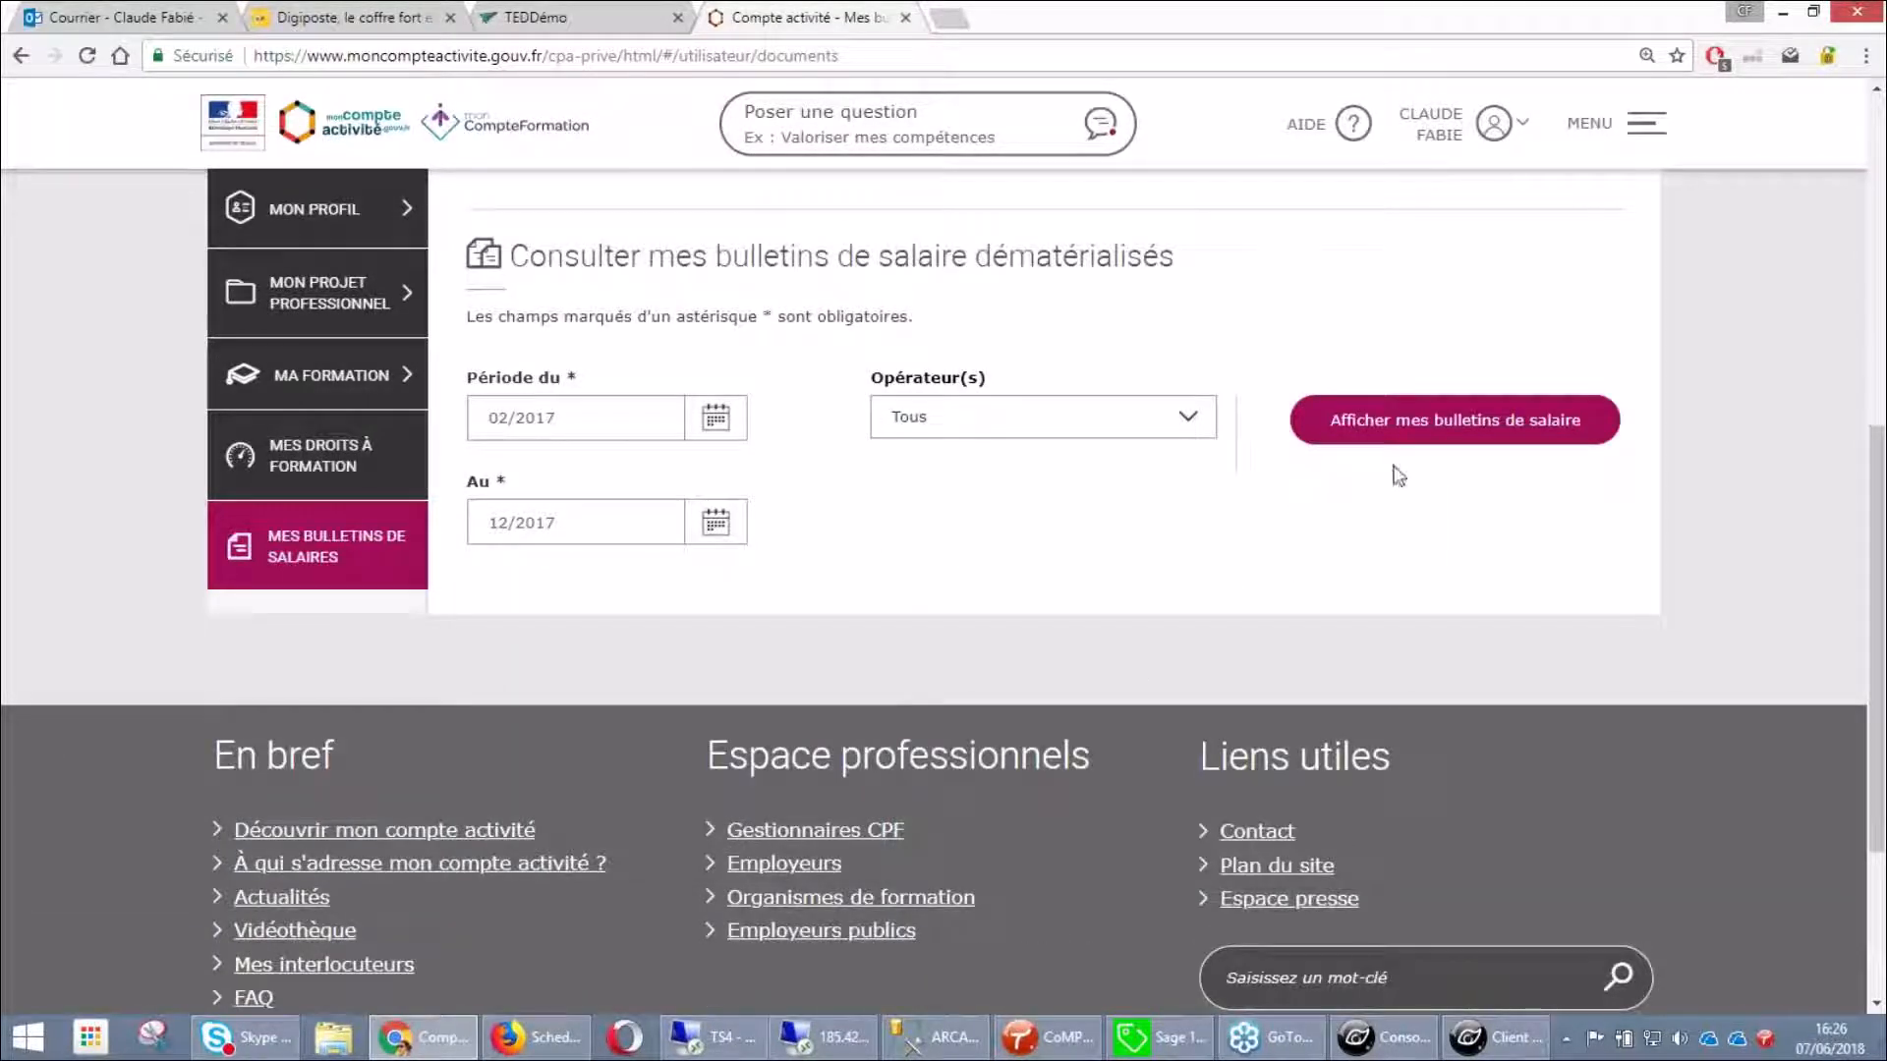
left_click(1390, 430)
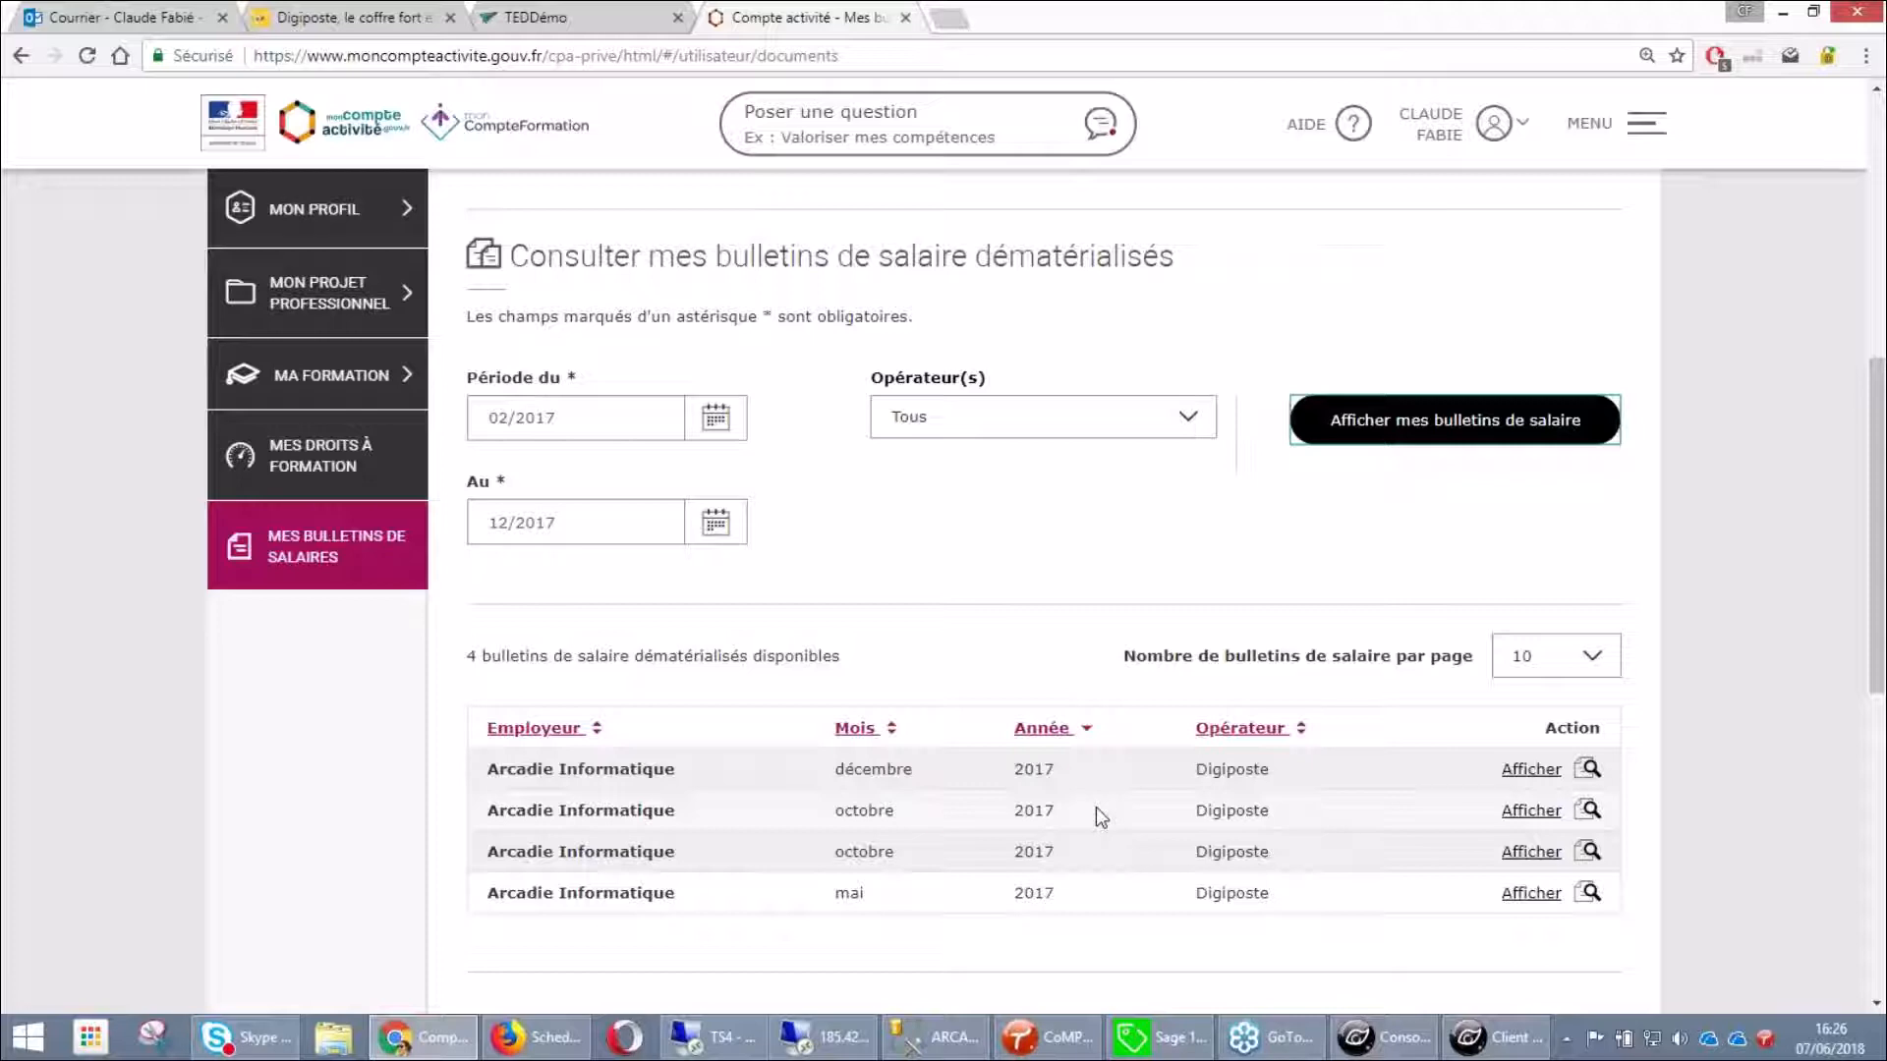
scroll(1570, 592, "up", 1)
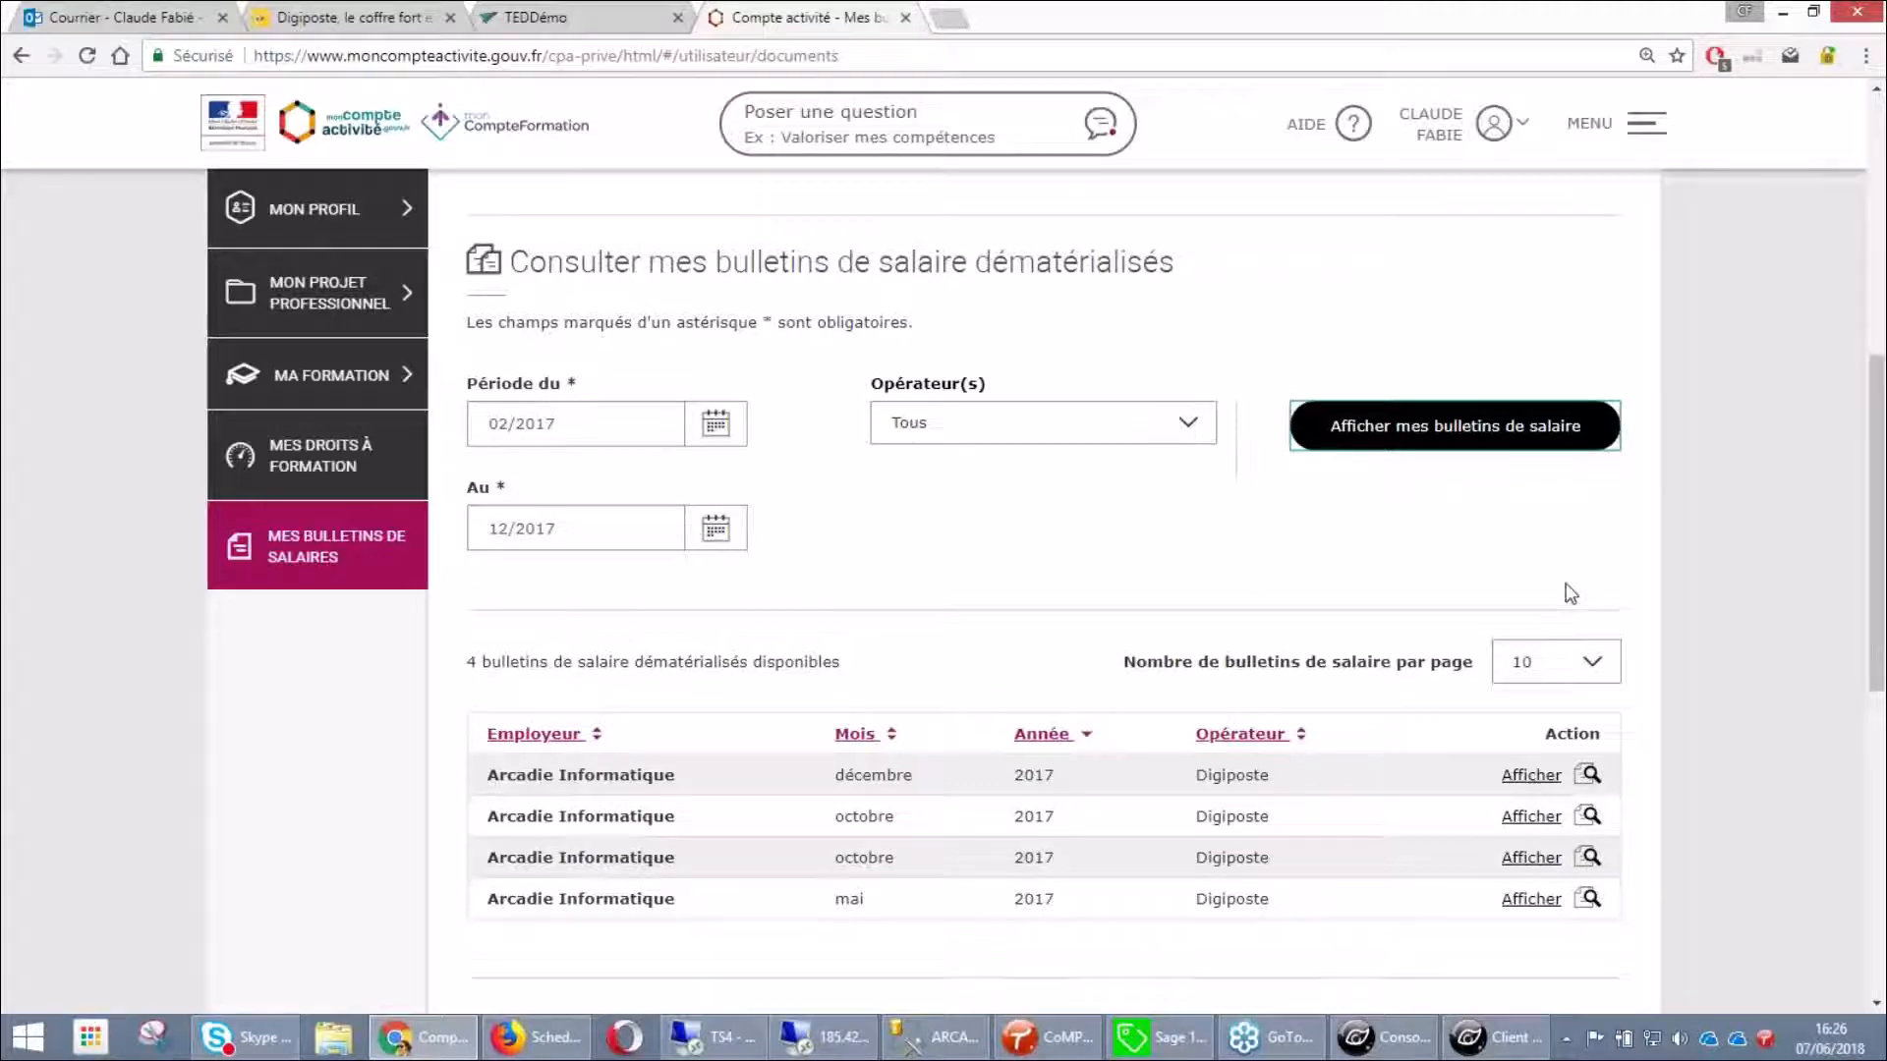
scroll(1569, 593, "up", 7)
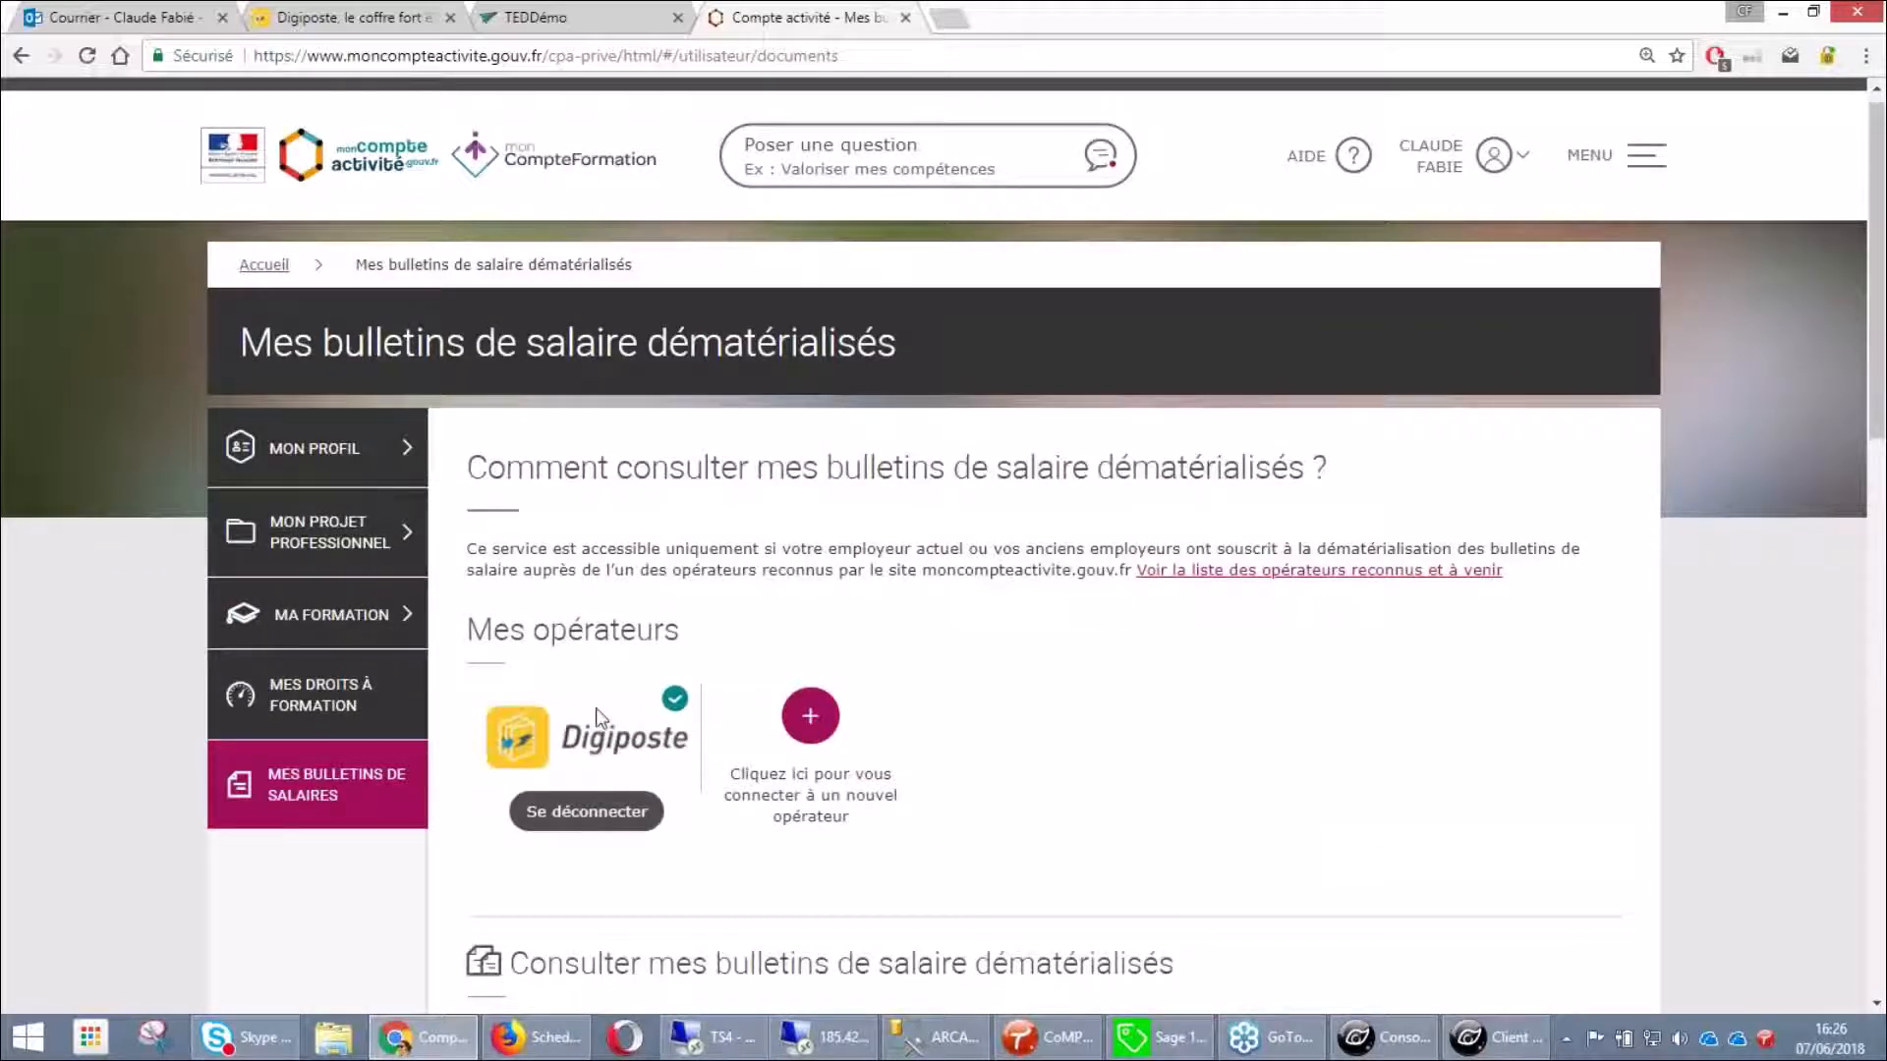
Browse the recognised payslip operators' logos, then go back to TEDDémo's mai 2018 envelope history
left_click(1286, 571)
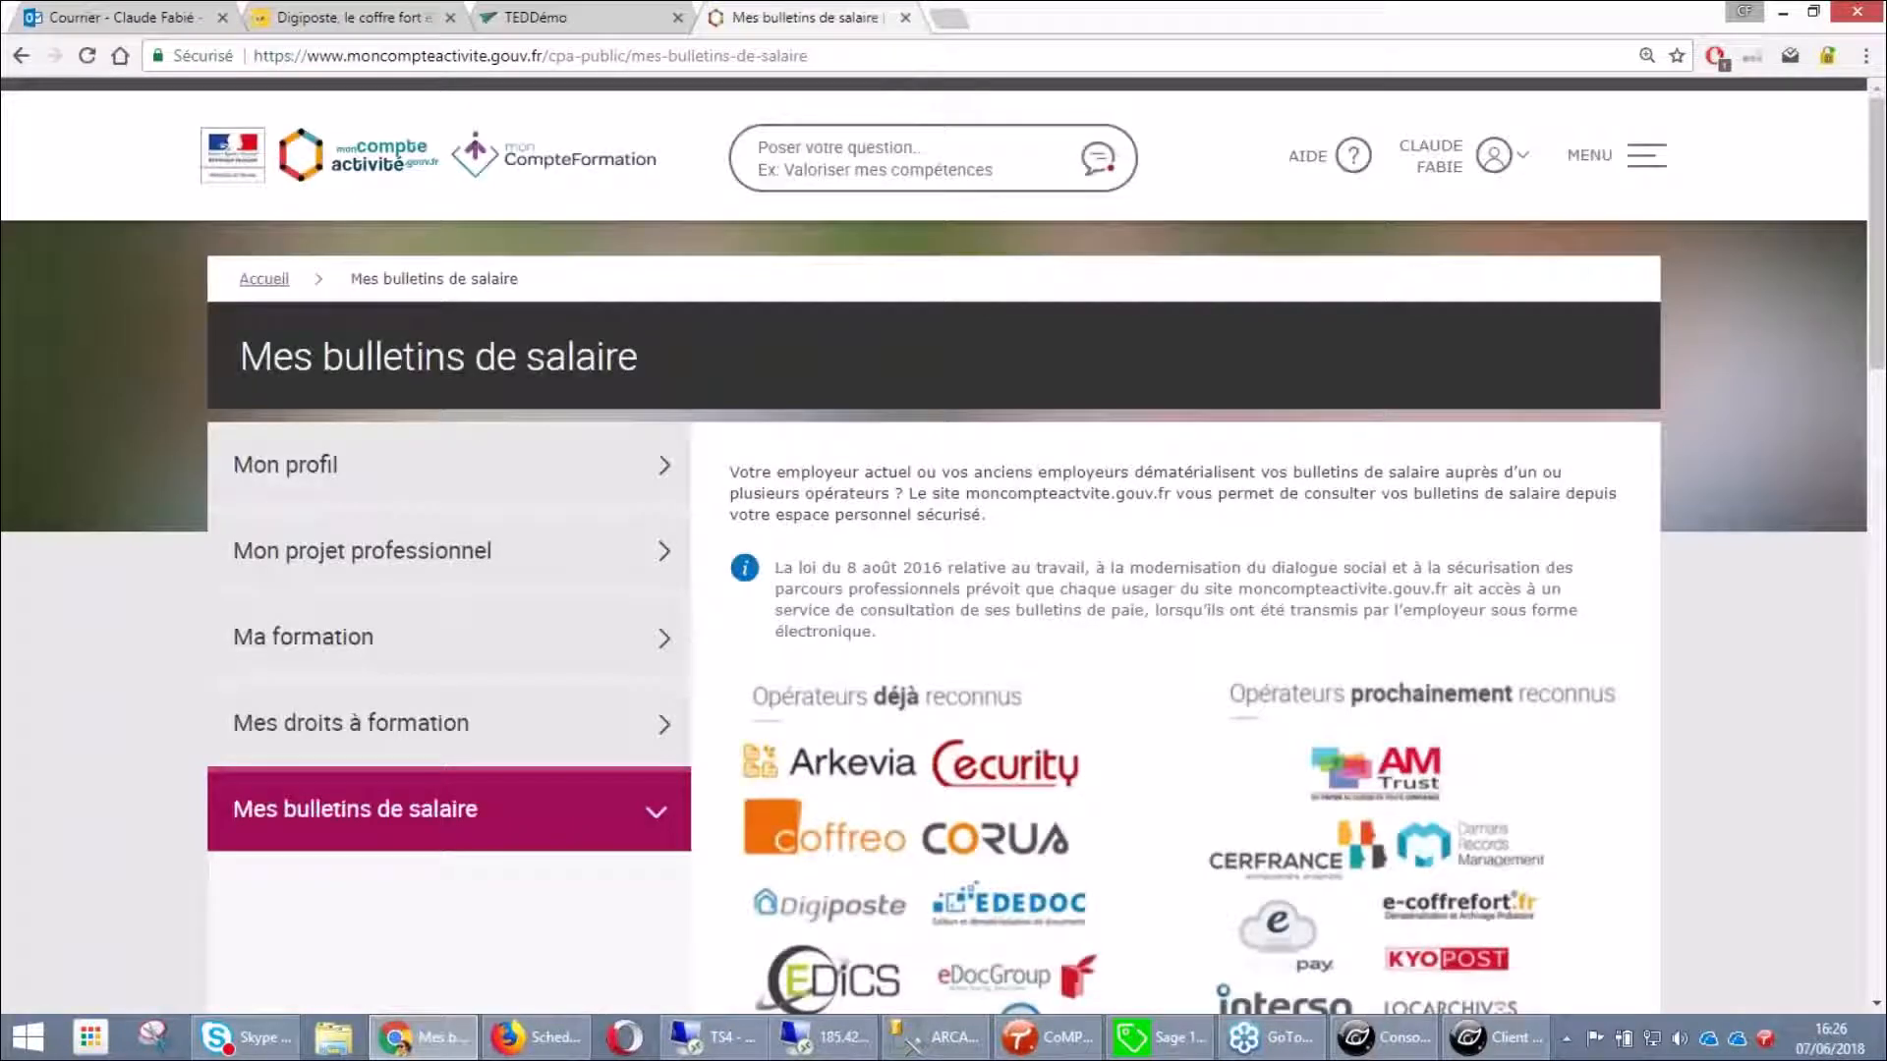
scroll(1170, 590, "down", 4)
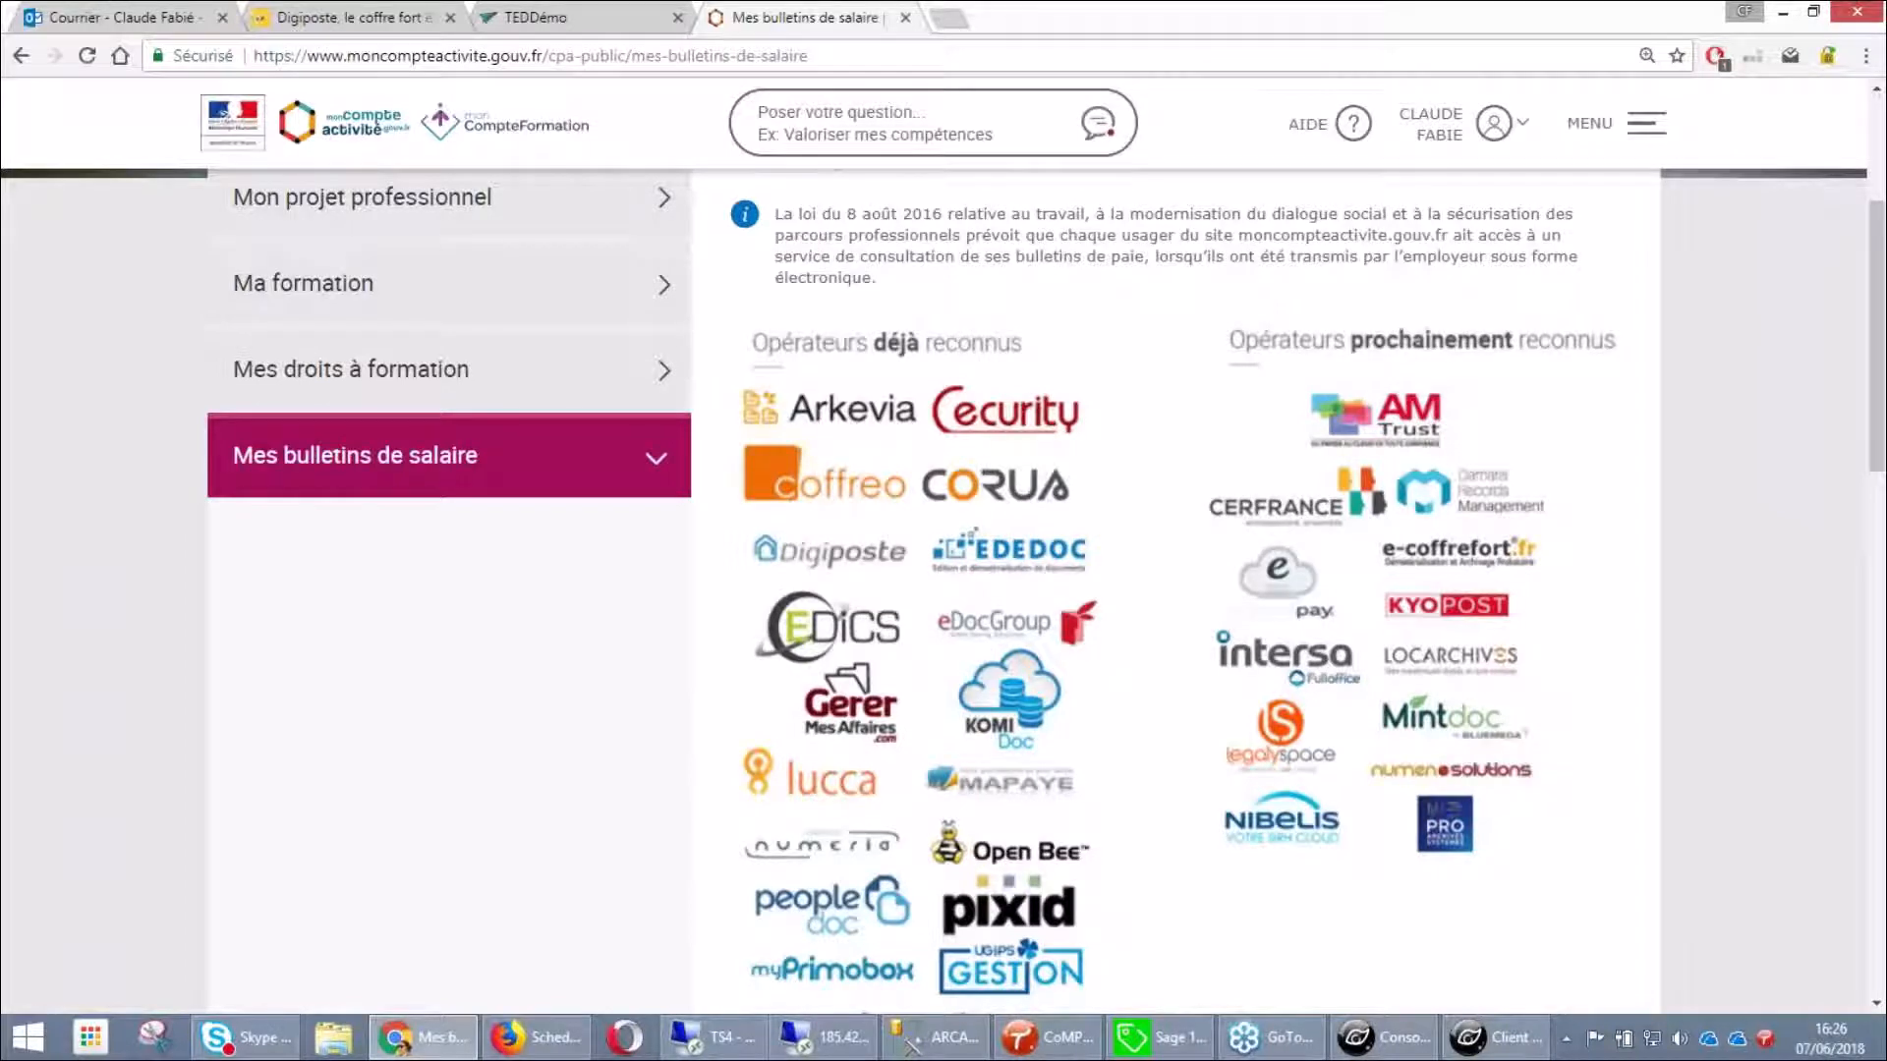
scroll(1077, 945, "down", 1)
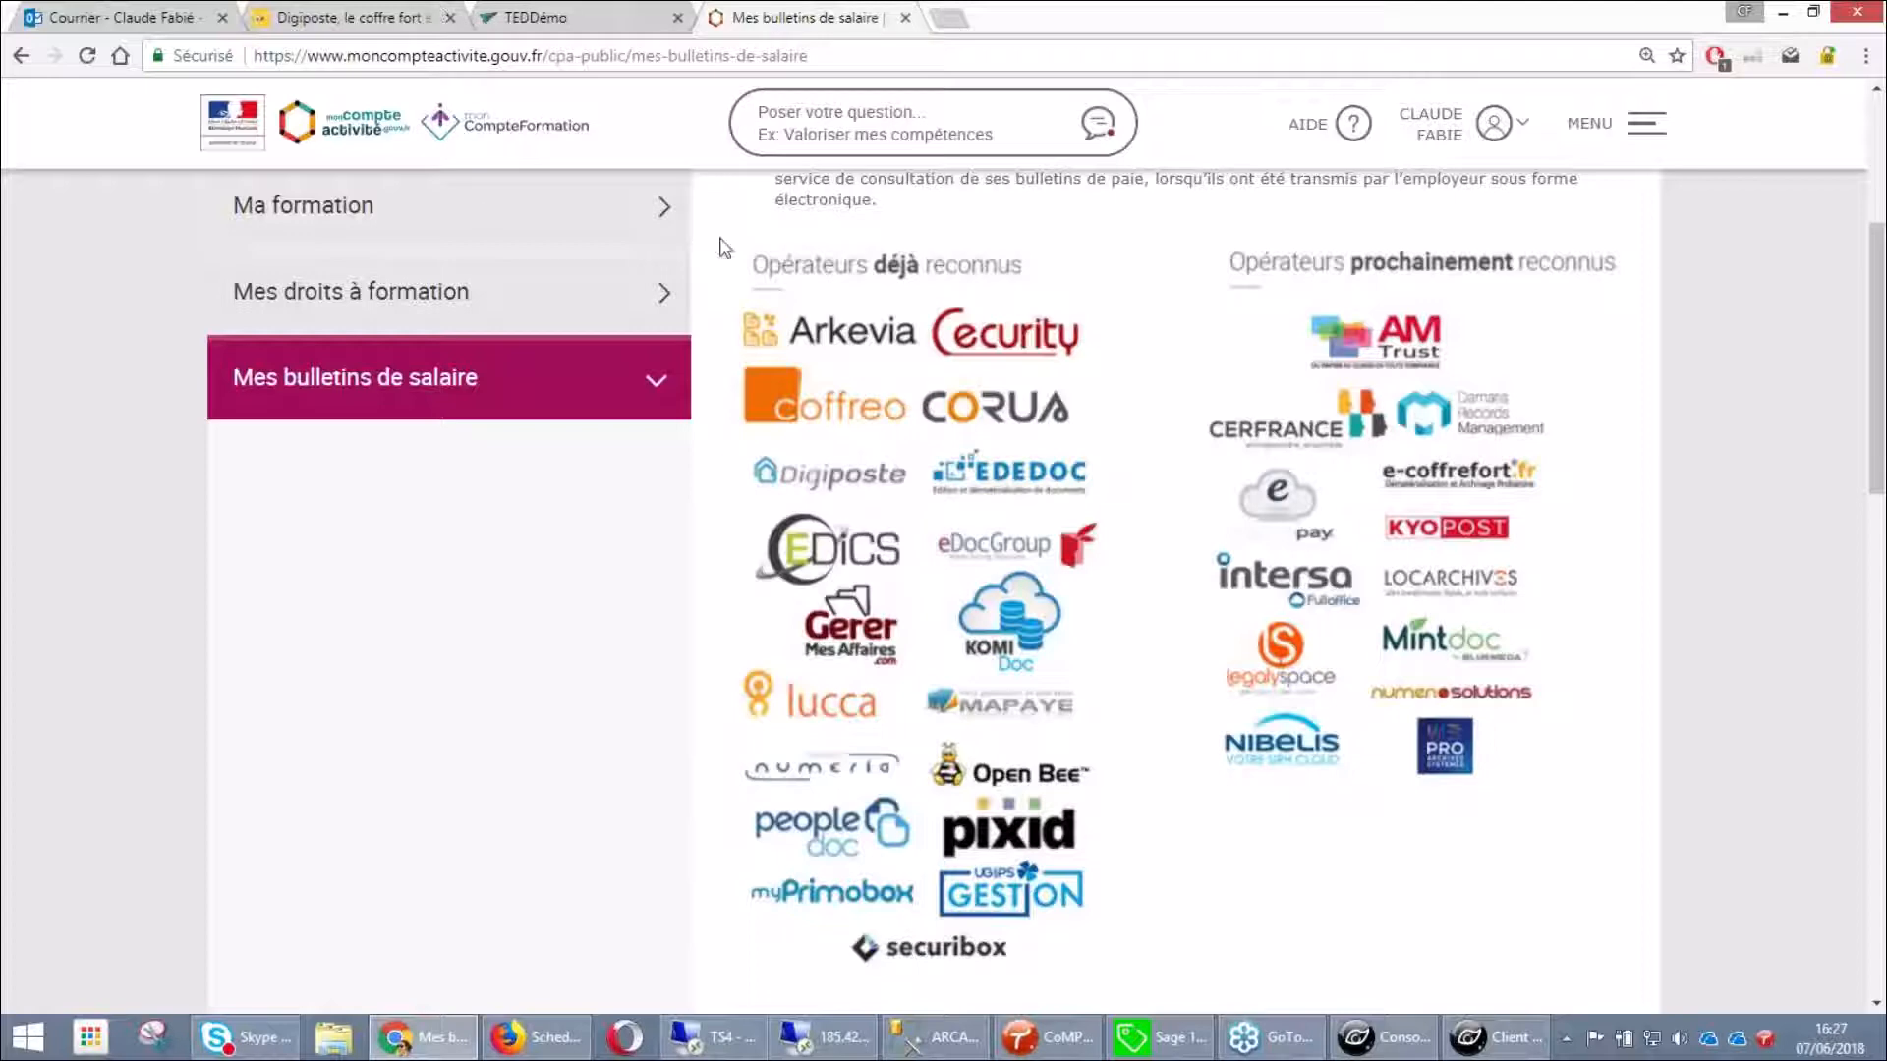
left_click(588, 31)
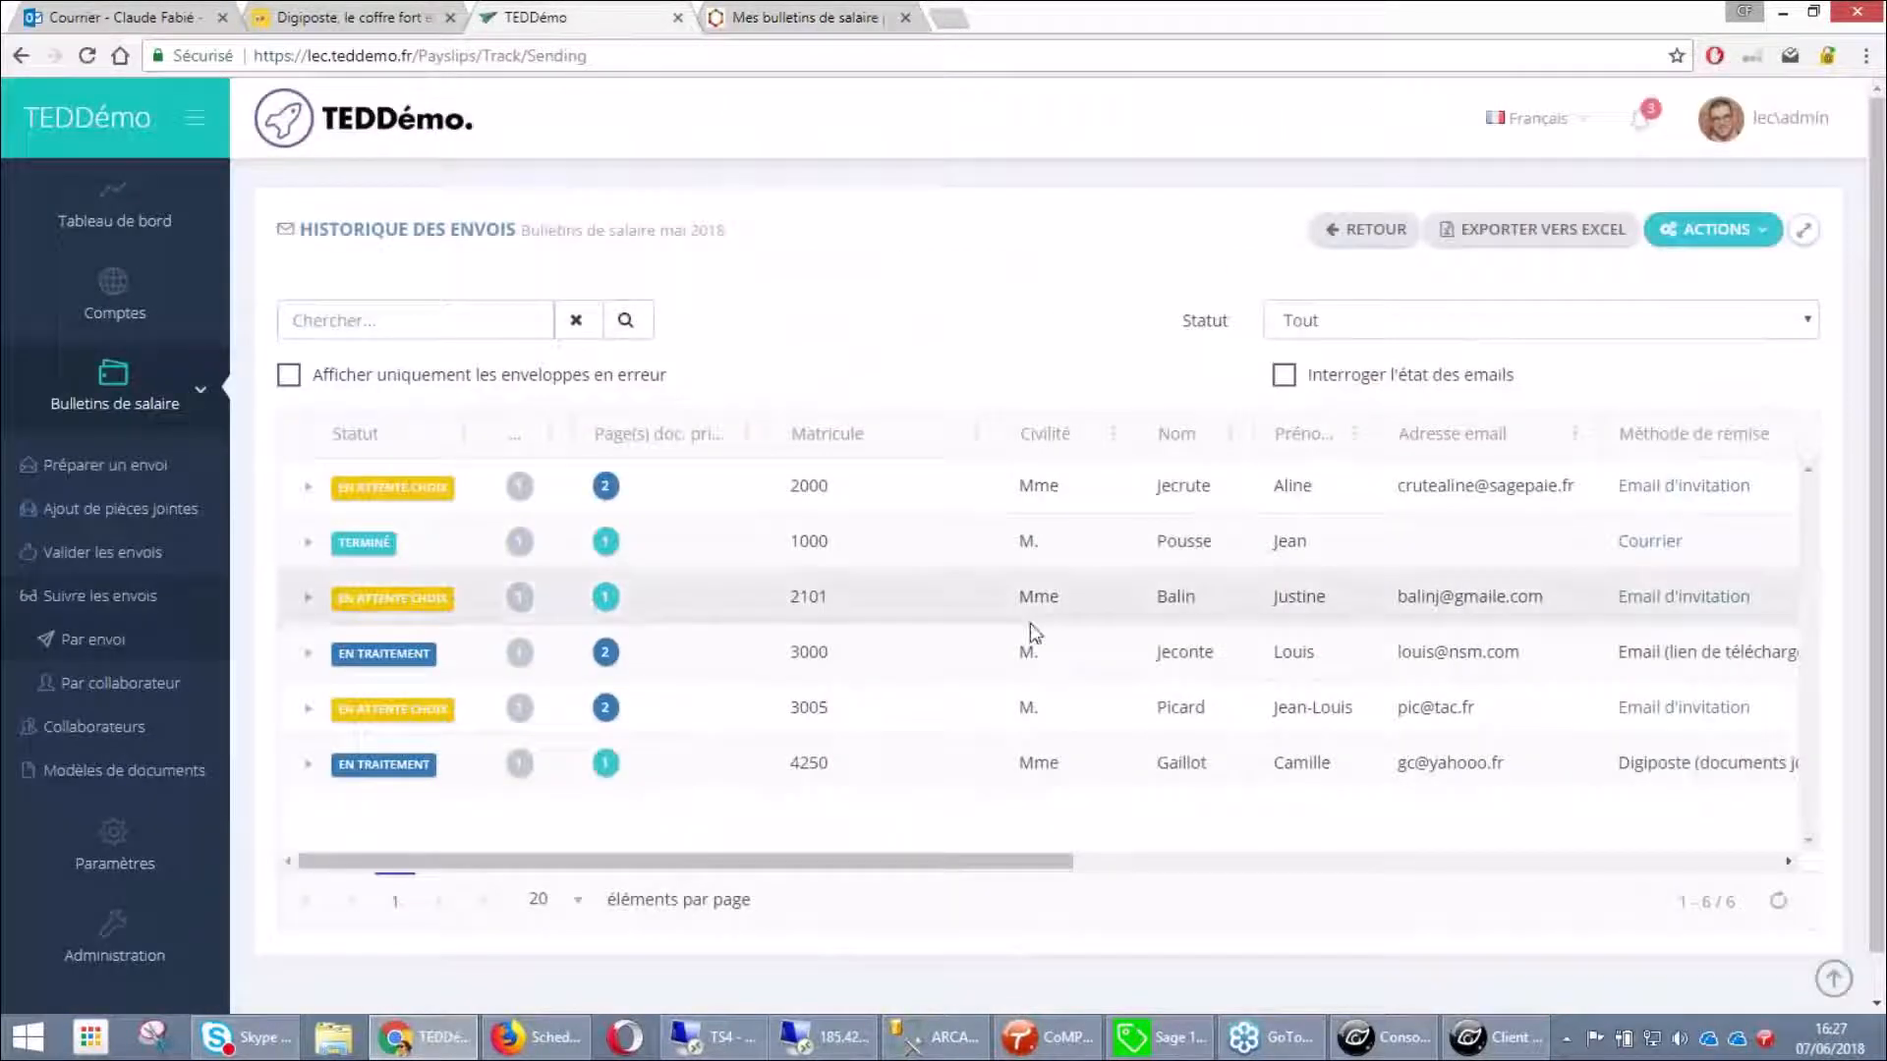
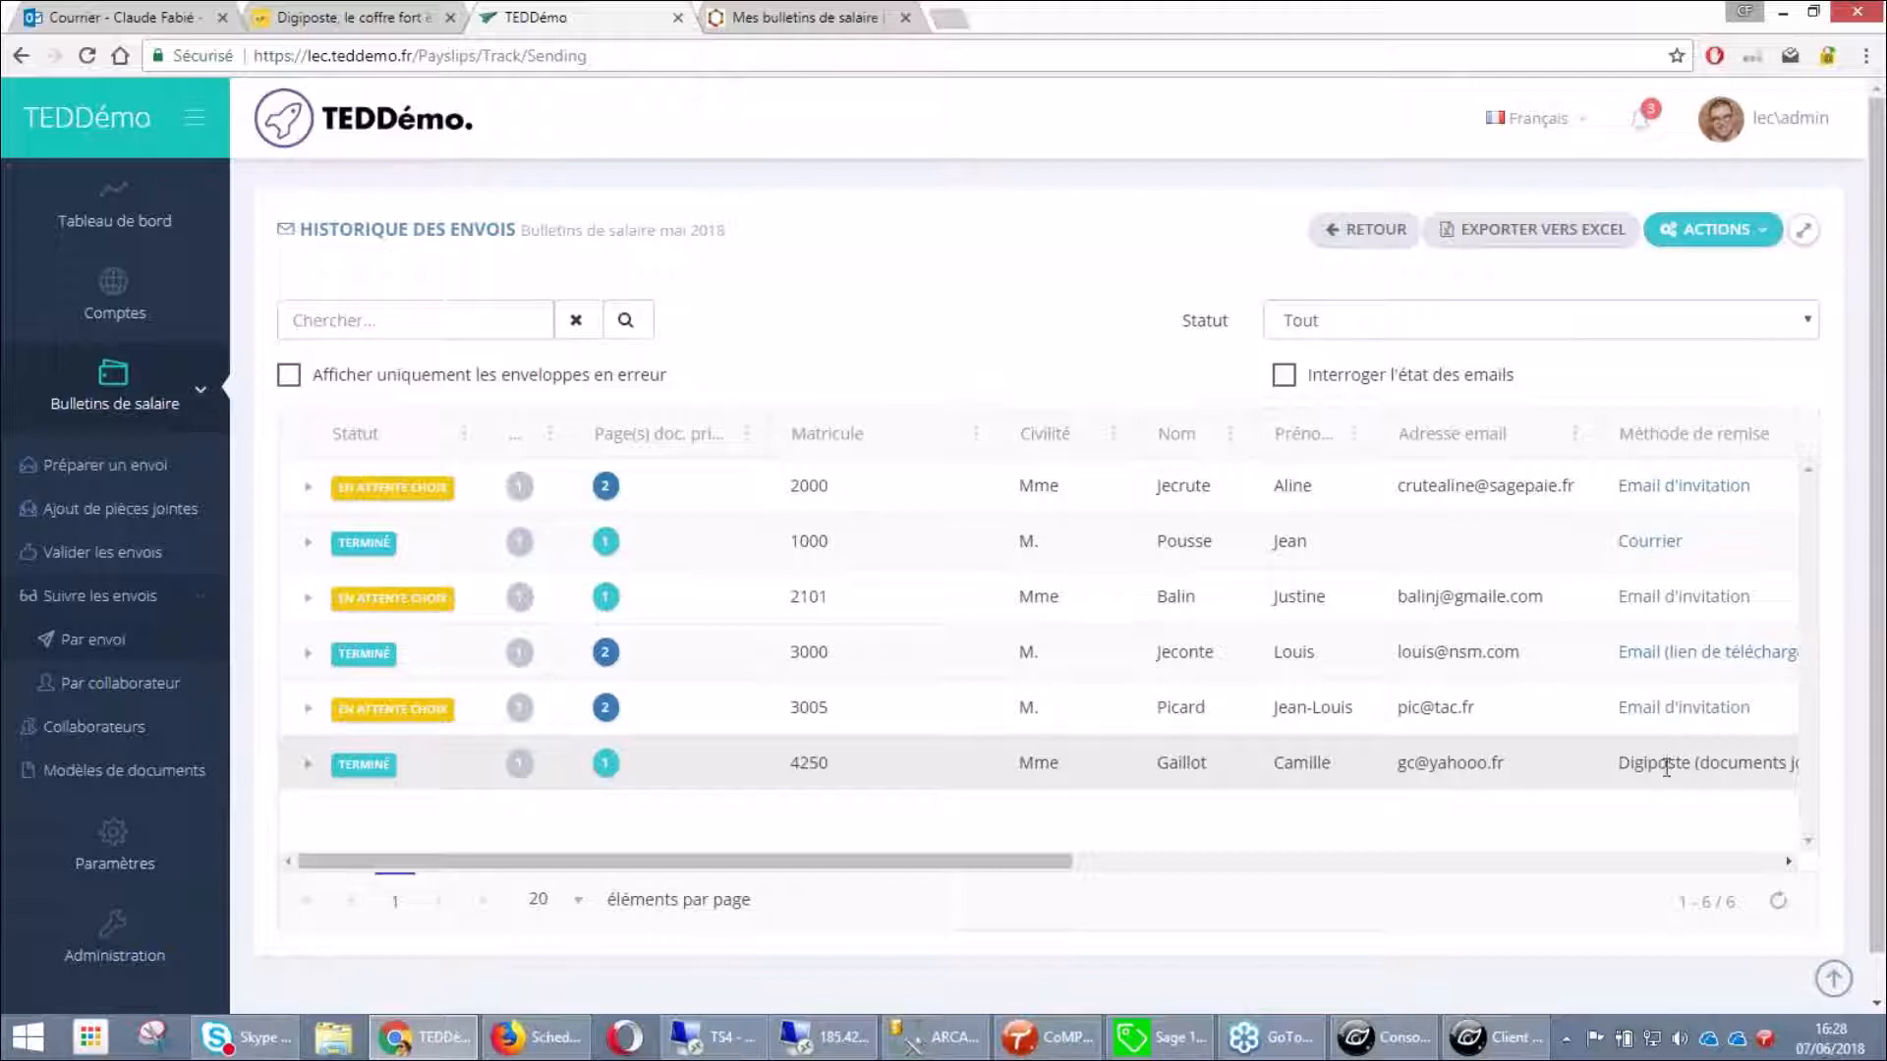
Expand Préparer un envoi to show Lot de bulletins and Courrier simple beside the May 2018 history
left_click(109, 468)
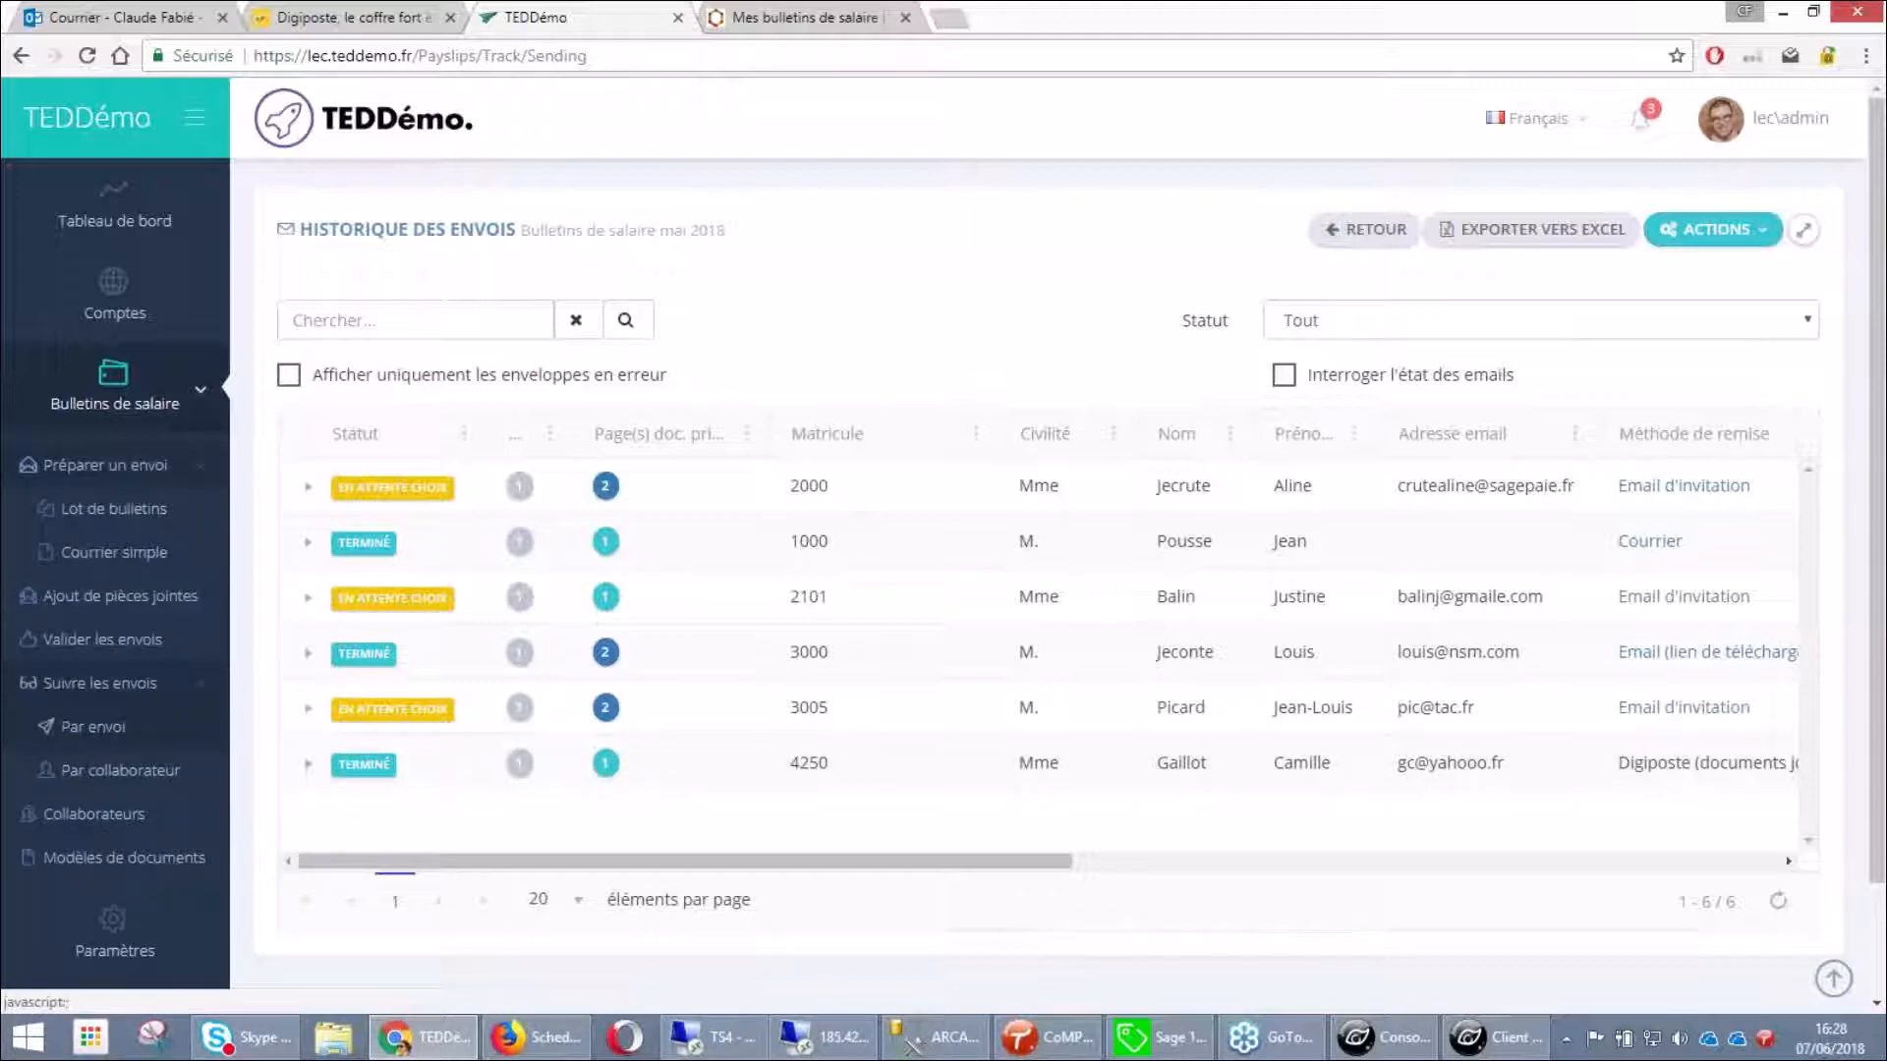
scroll(89, 520, "down", 1)
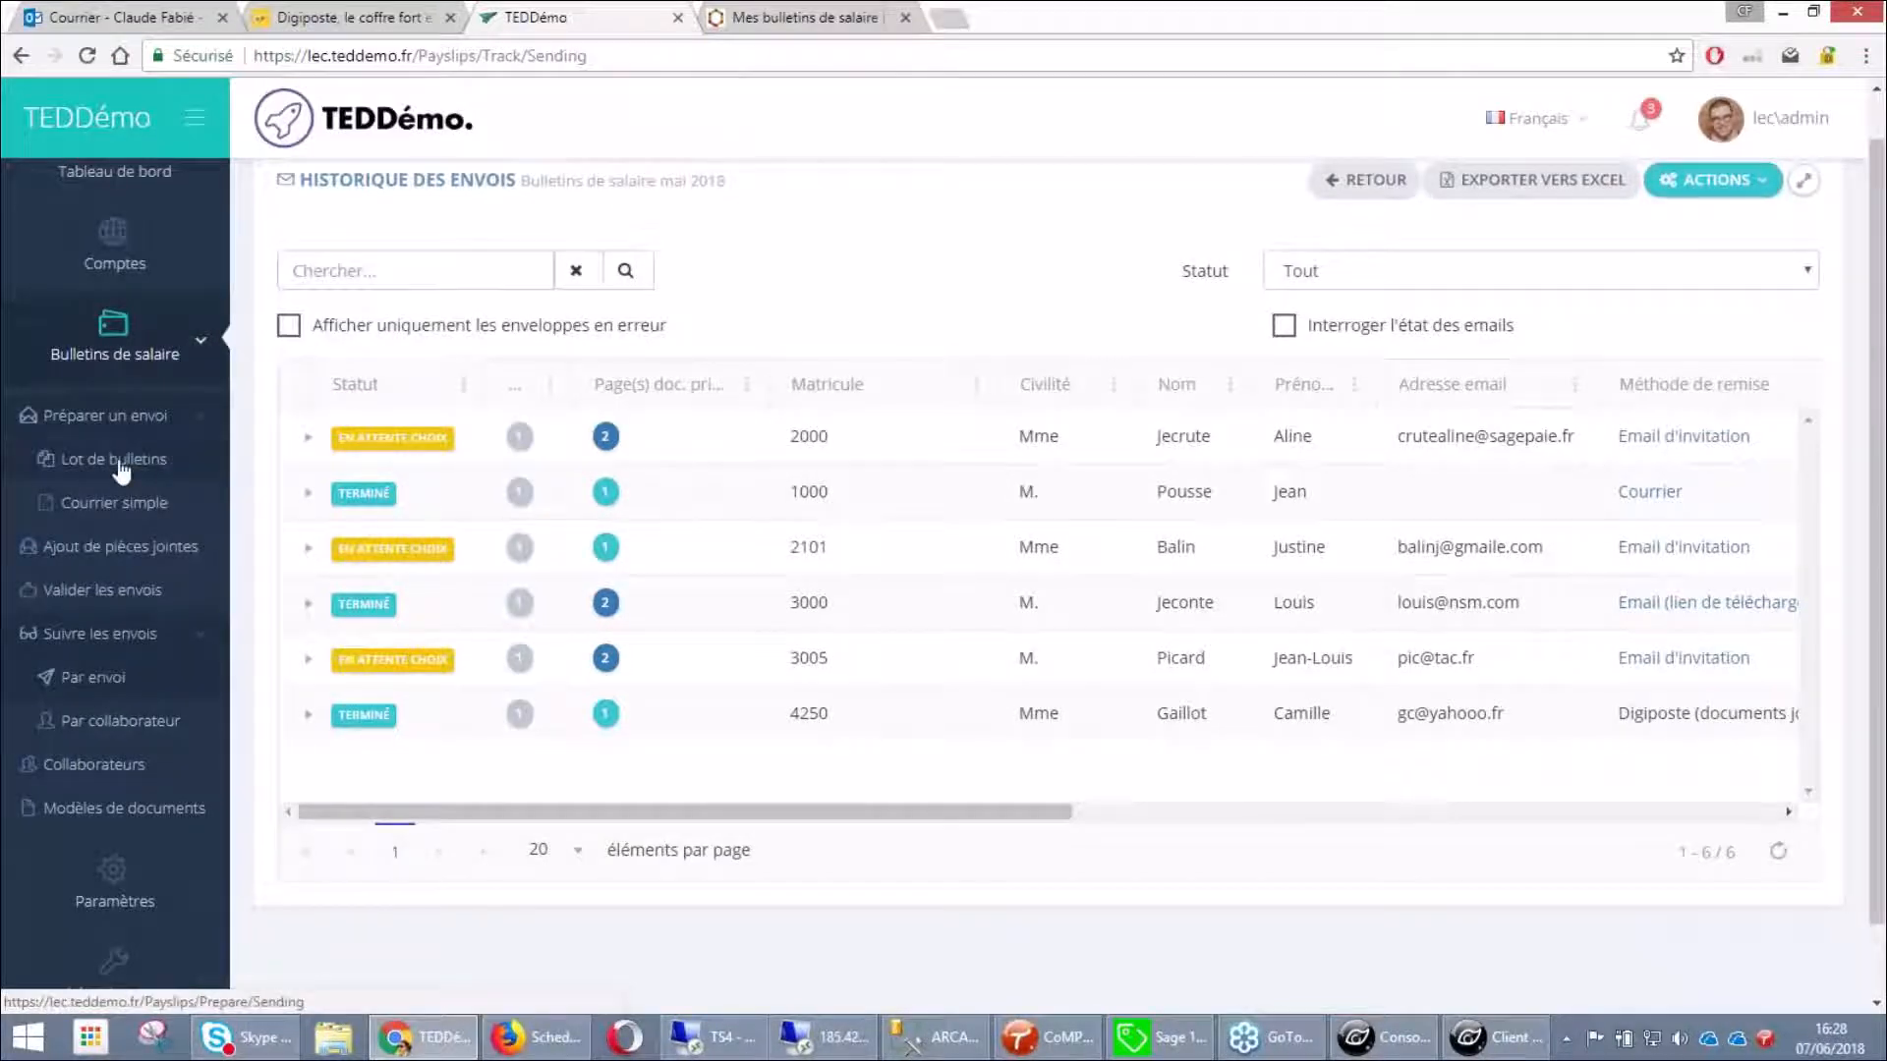